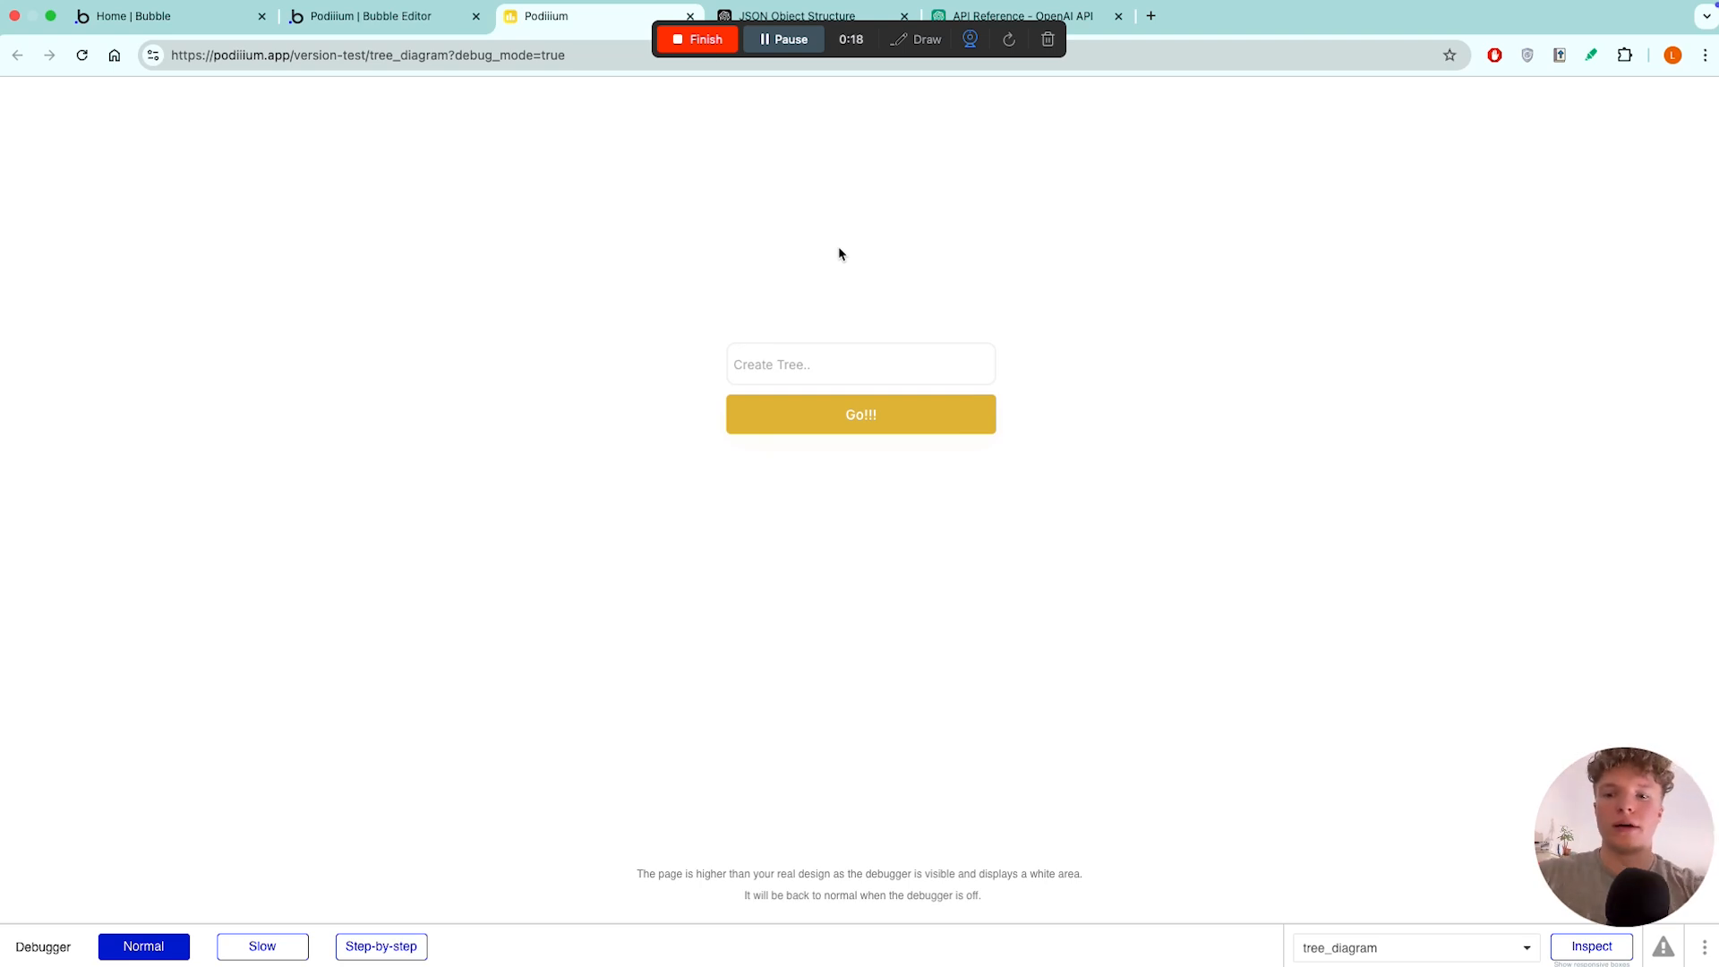
# - Generate a tree diagram for 'Ww2 powers' from the Create Tree input
pyautogui.click(798, 353)
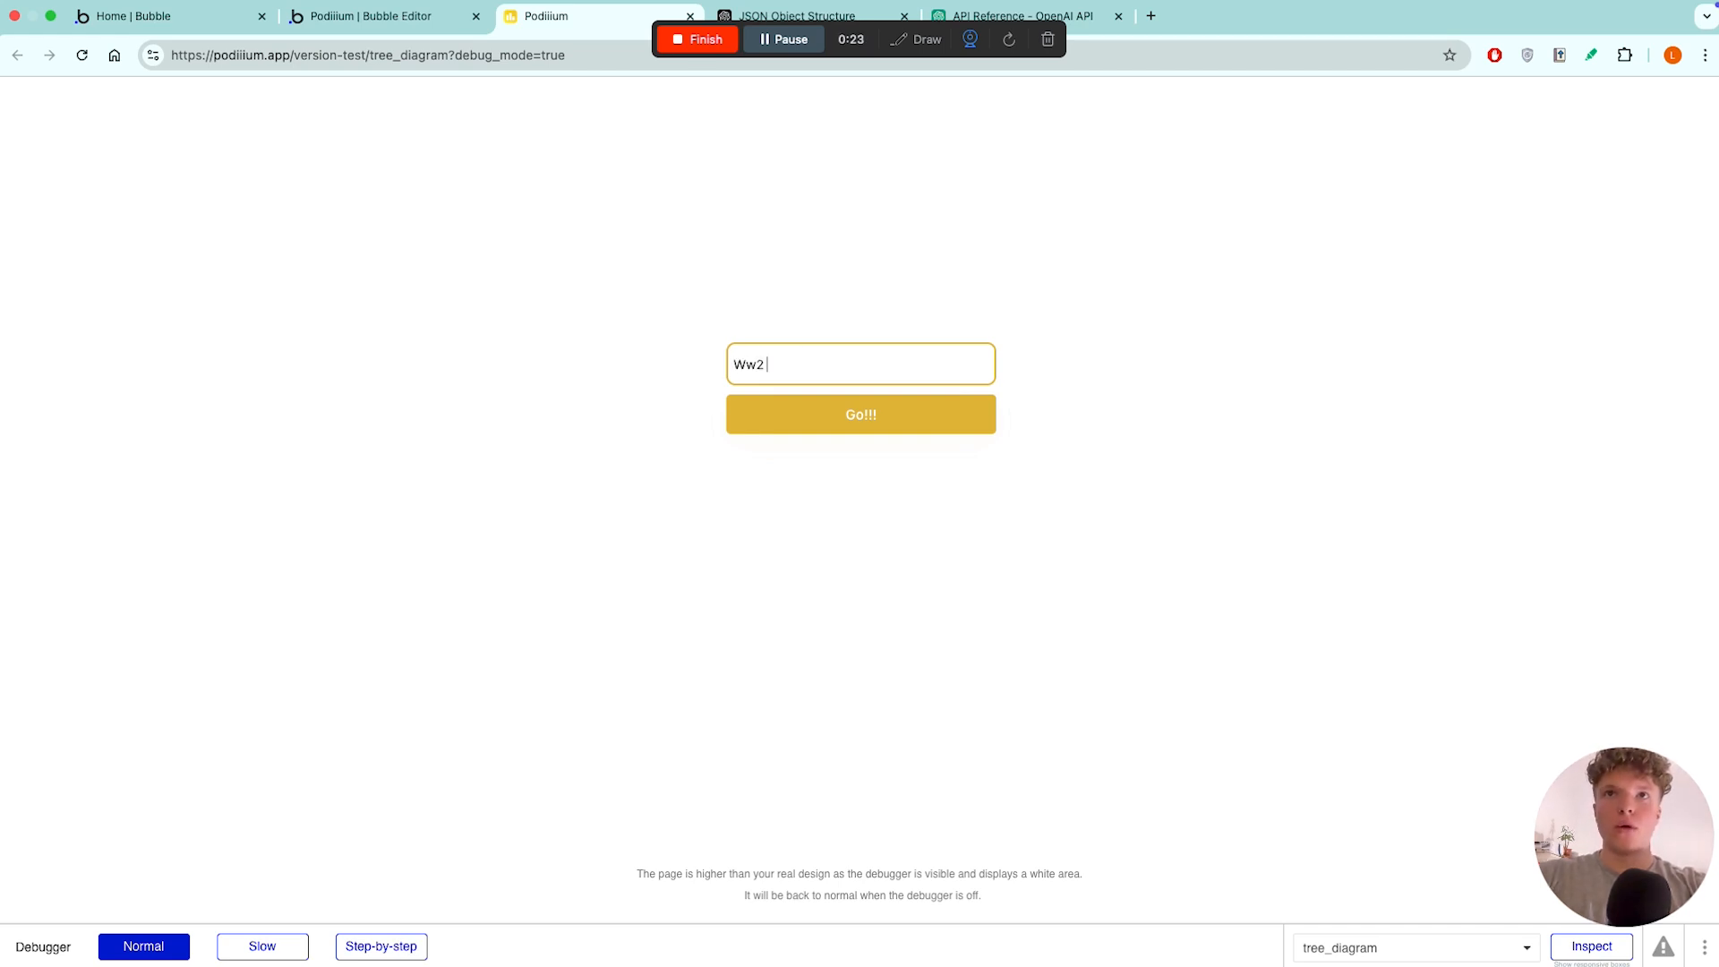
pyautogui.press('Return')
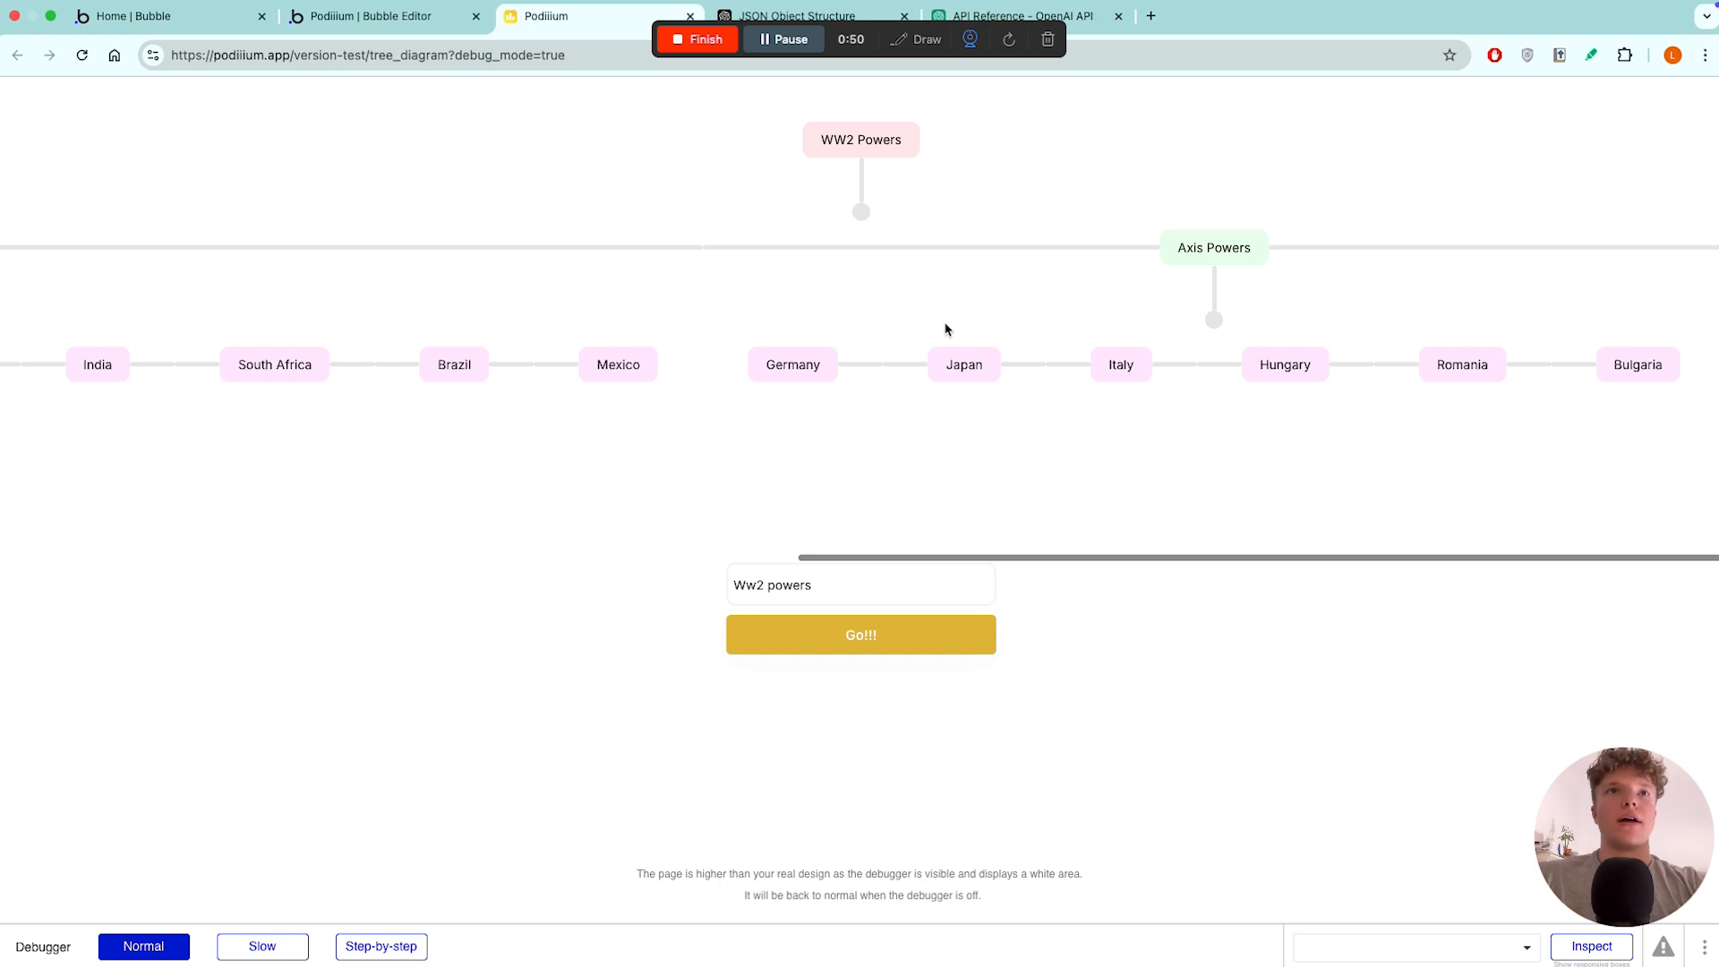
pyautogui.hscroll(-10, 945, 330)
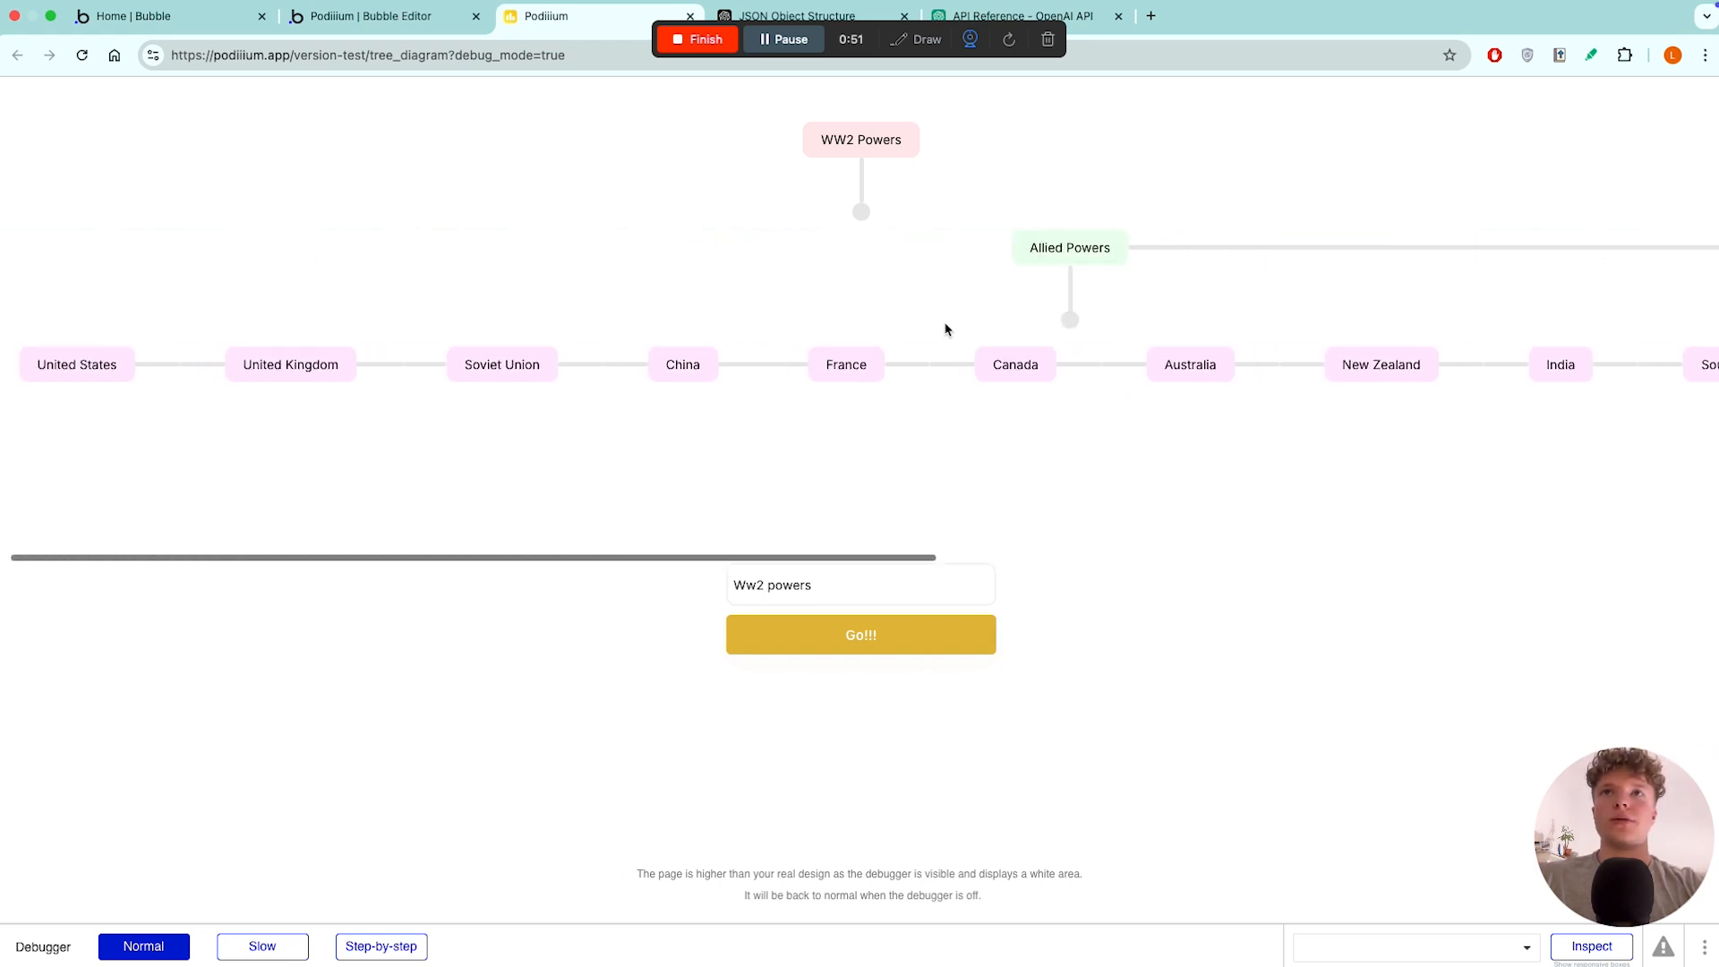
pyautogui.hscroll(10, 946, 330)
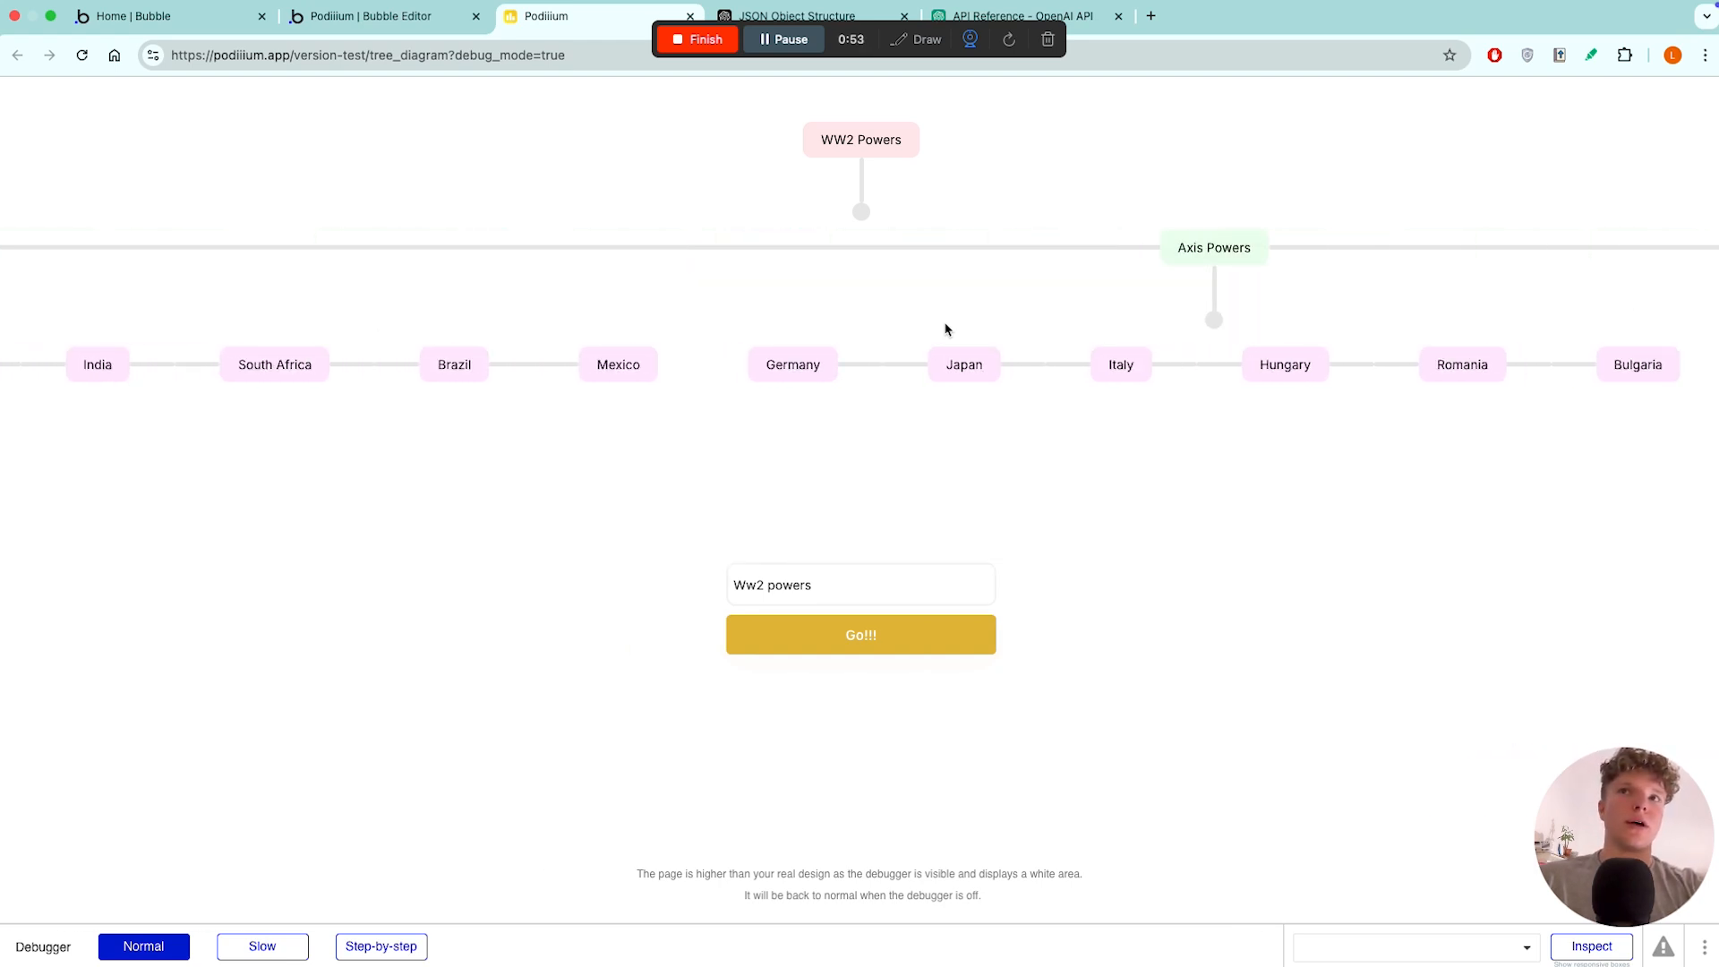
pyautogui.hscroll(-10, 946, 329)
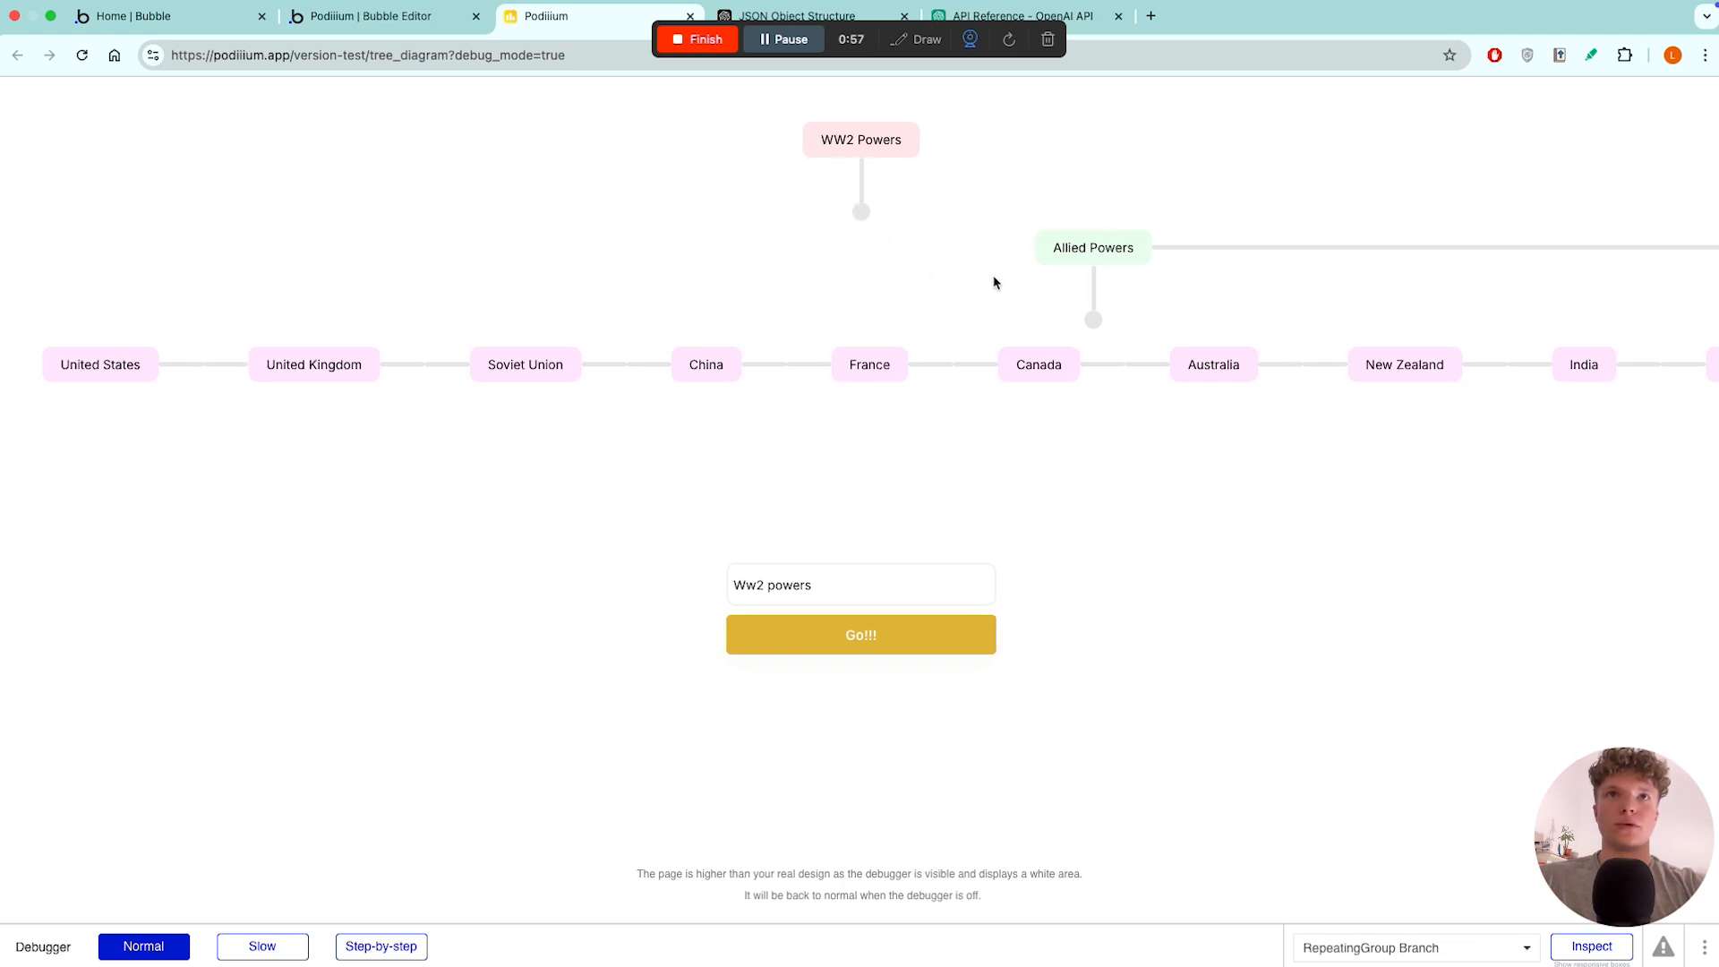
# - Scroll across the WW2 Powers tree's Allied and Axis branches, then open a new browser tab
pyautogui.hscroll(5, 994, 283)
pyautogui.hscroll(-3, 994, 282)
pyautogui.hscroll(-2, 993, 283)
pyautogui.hscroll(10, 970, 395)
pyautogui.hscroll(5, 972, 394)
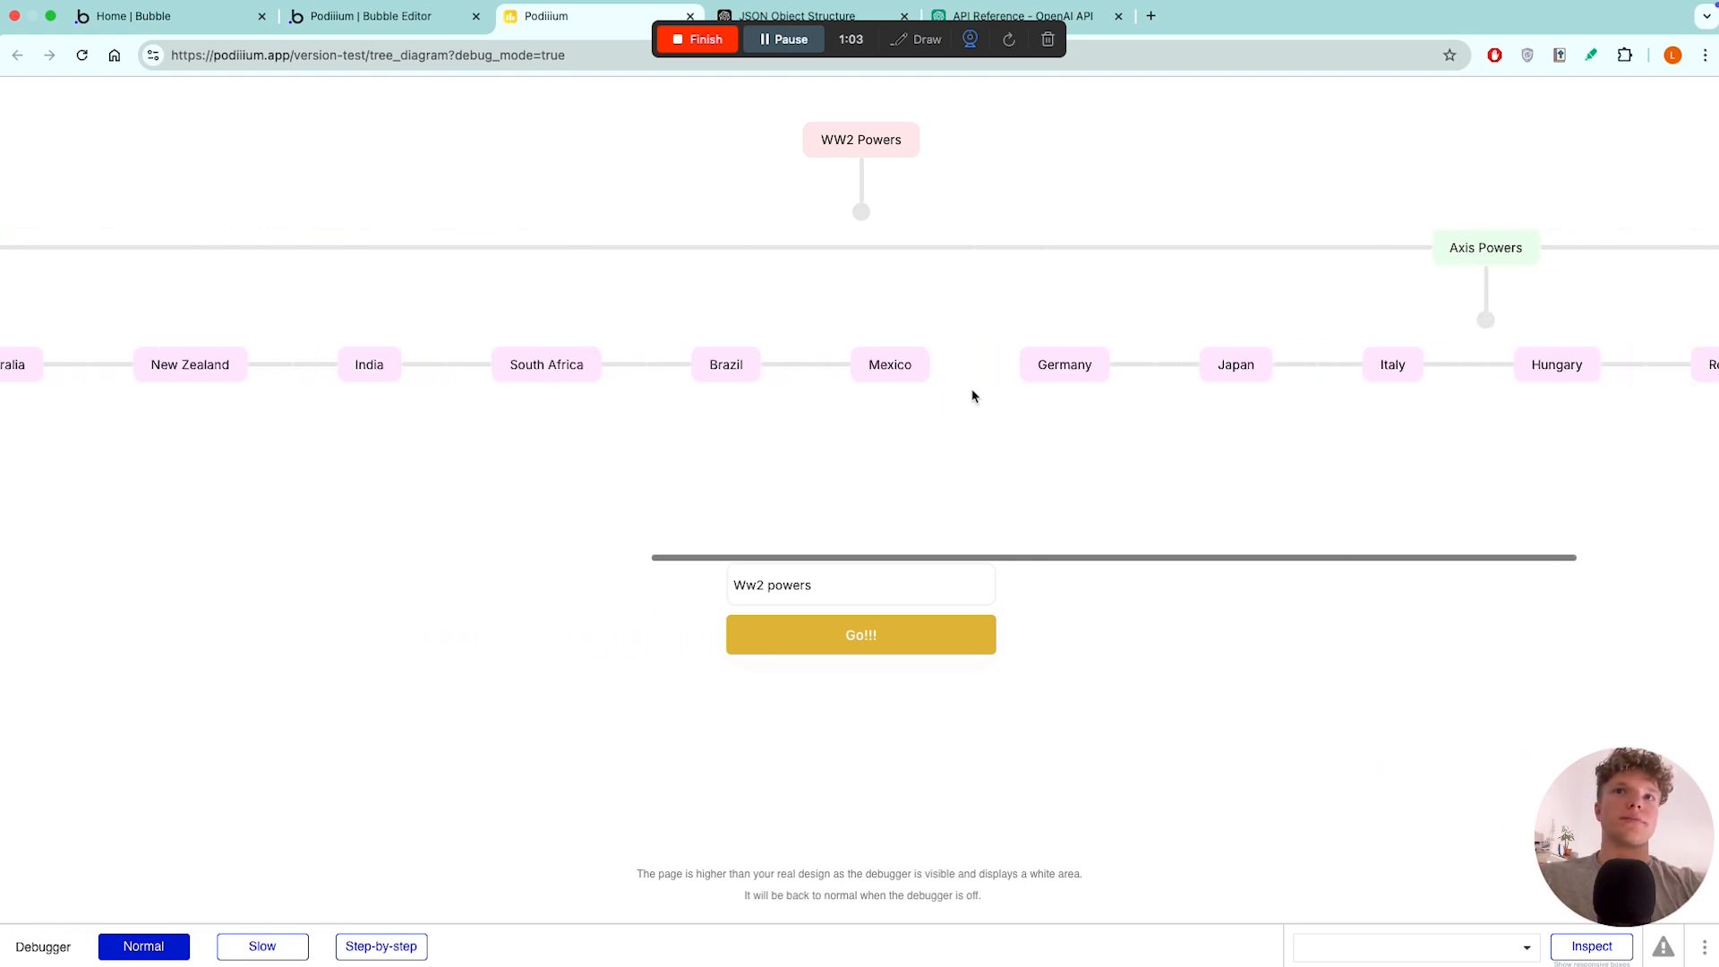
pyautogui.hscroll(5, 911, 356)
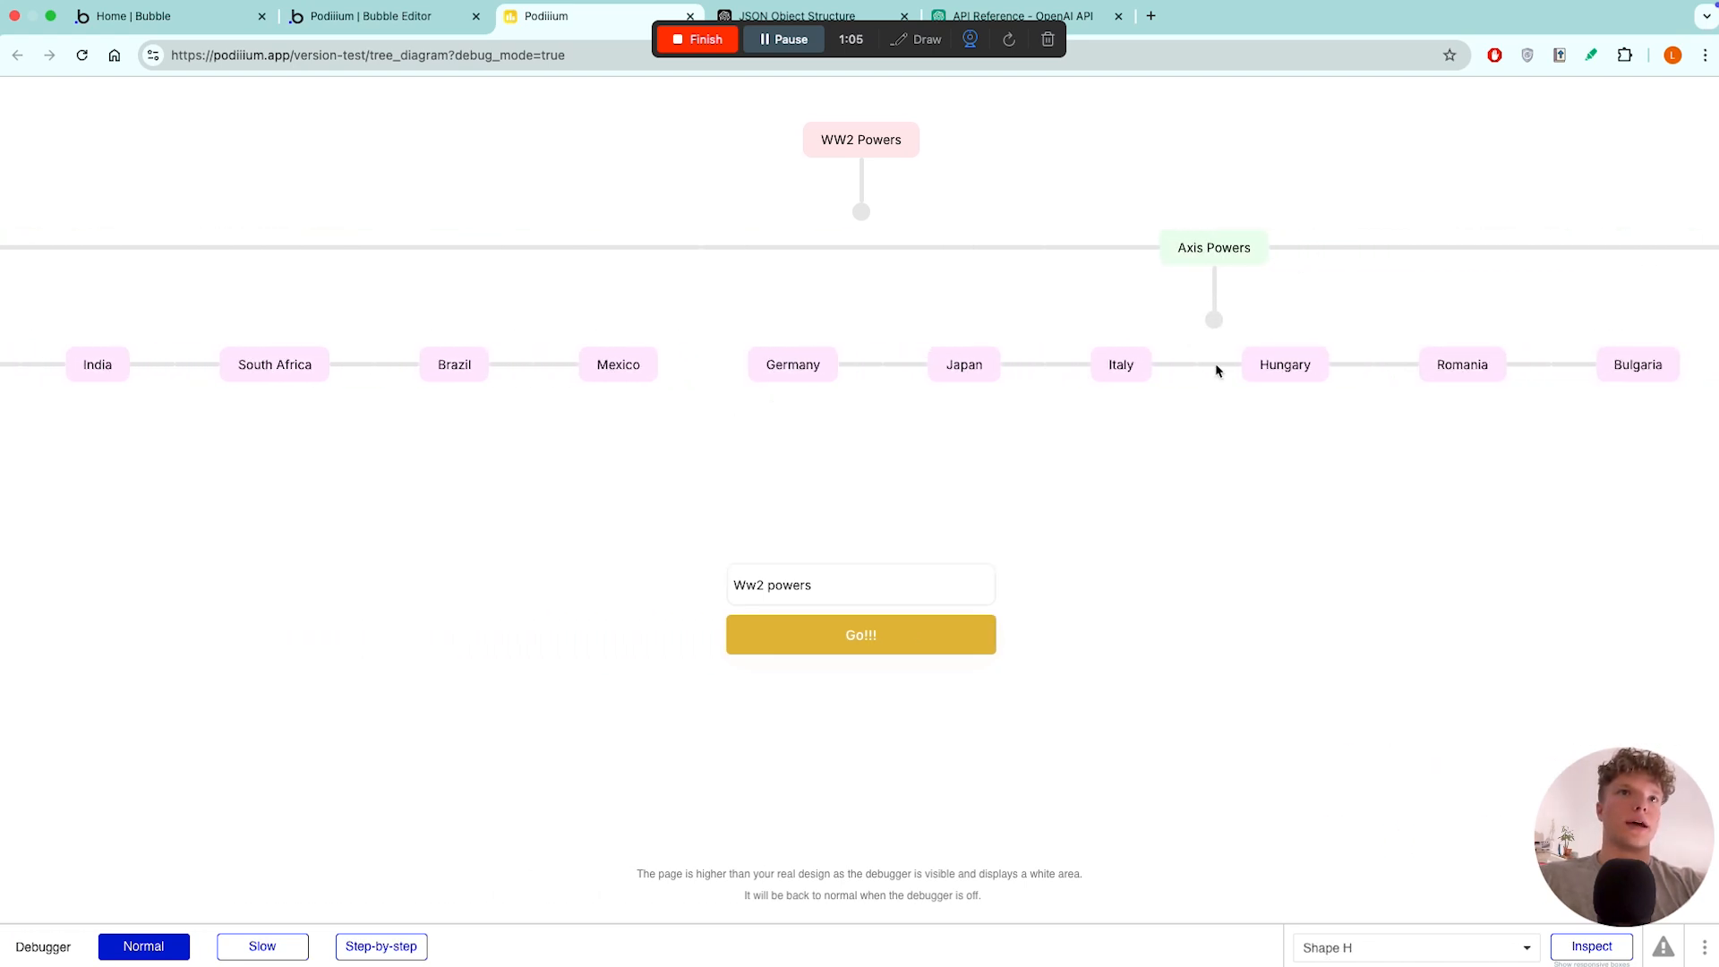
pyautogui.hscroll(-10, 1173, 333)
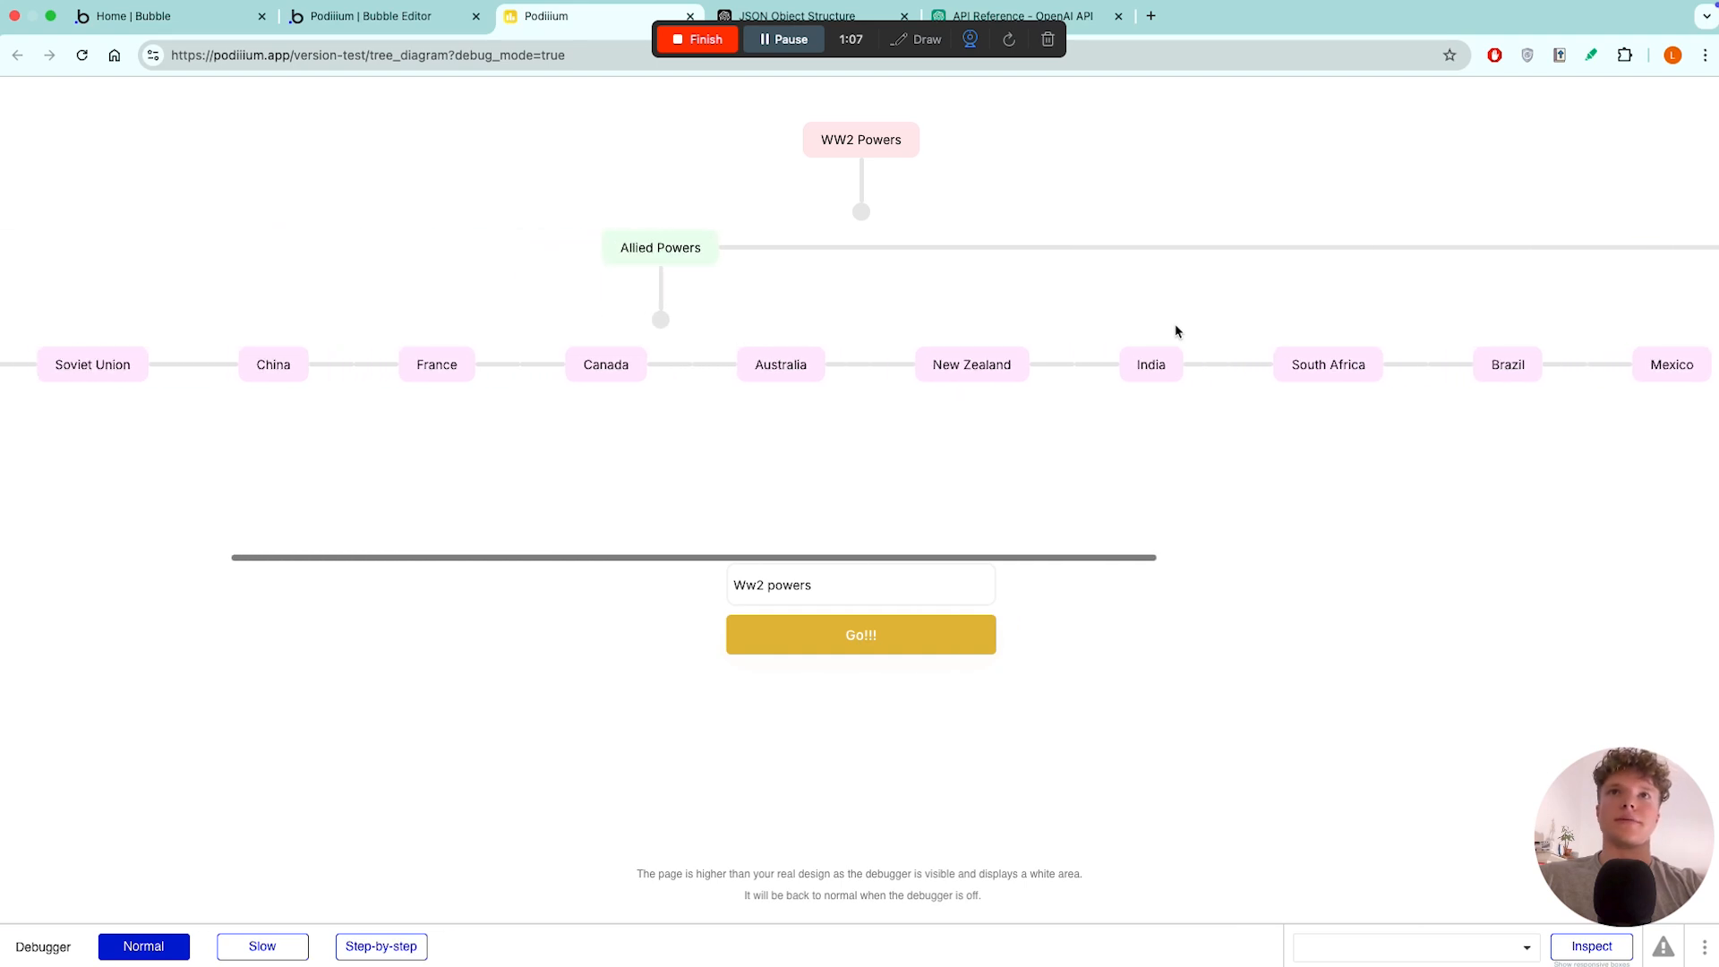
pyautogui.hscroll(10, 1175, 331)
pyautogui.click(1150, 15)
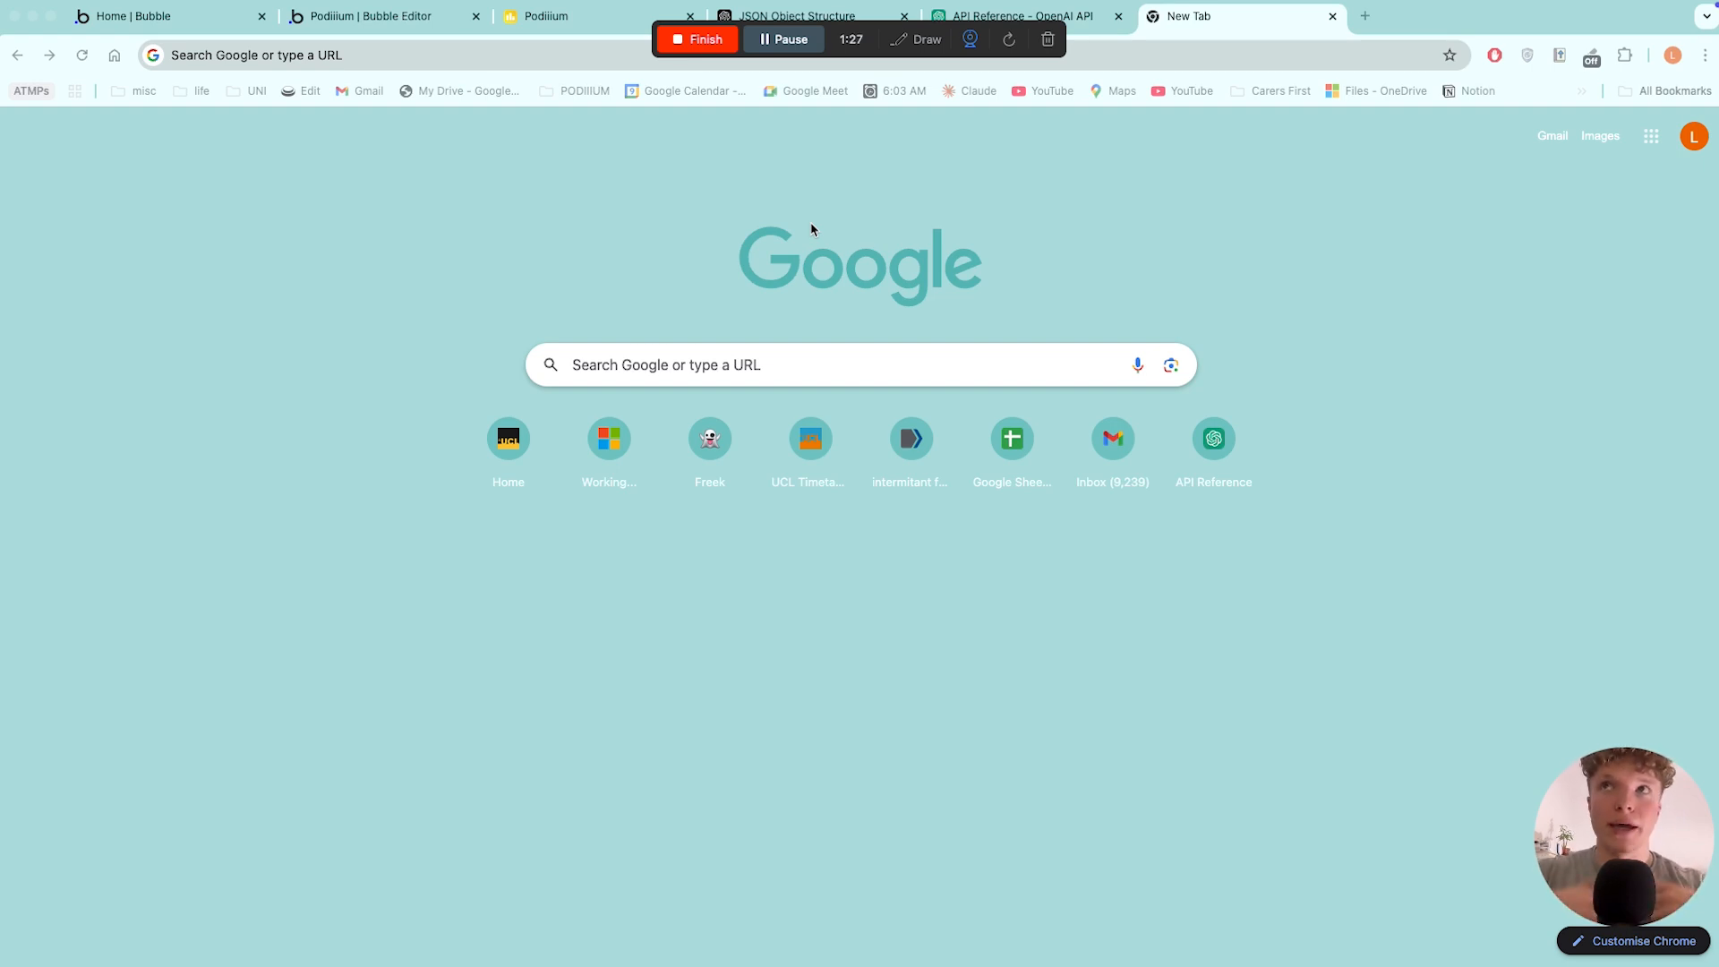
# - Search Google for 'mind map ai' and open the MindMap AI result
pyautogui.click(360, 55)
pyautogui.write('mind map ai')
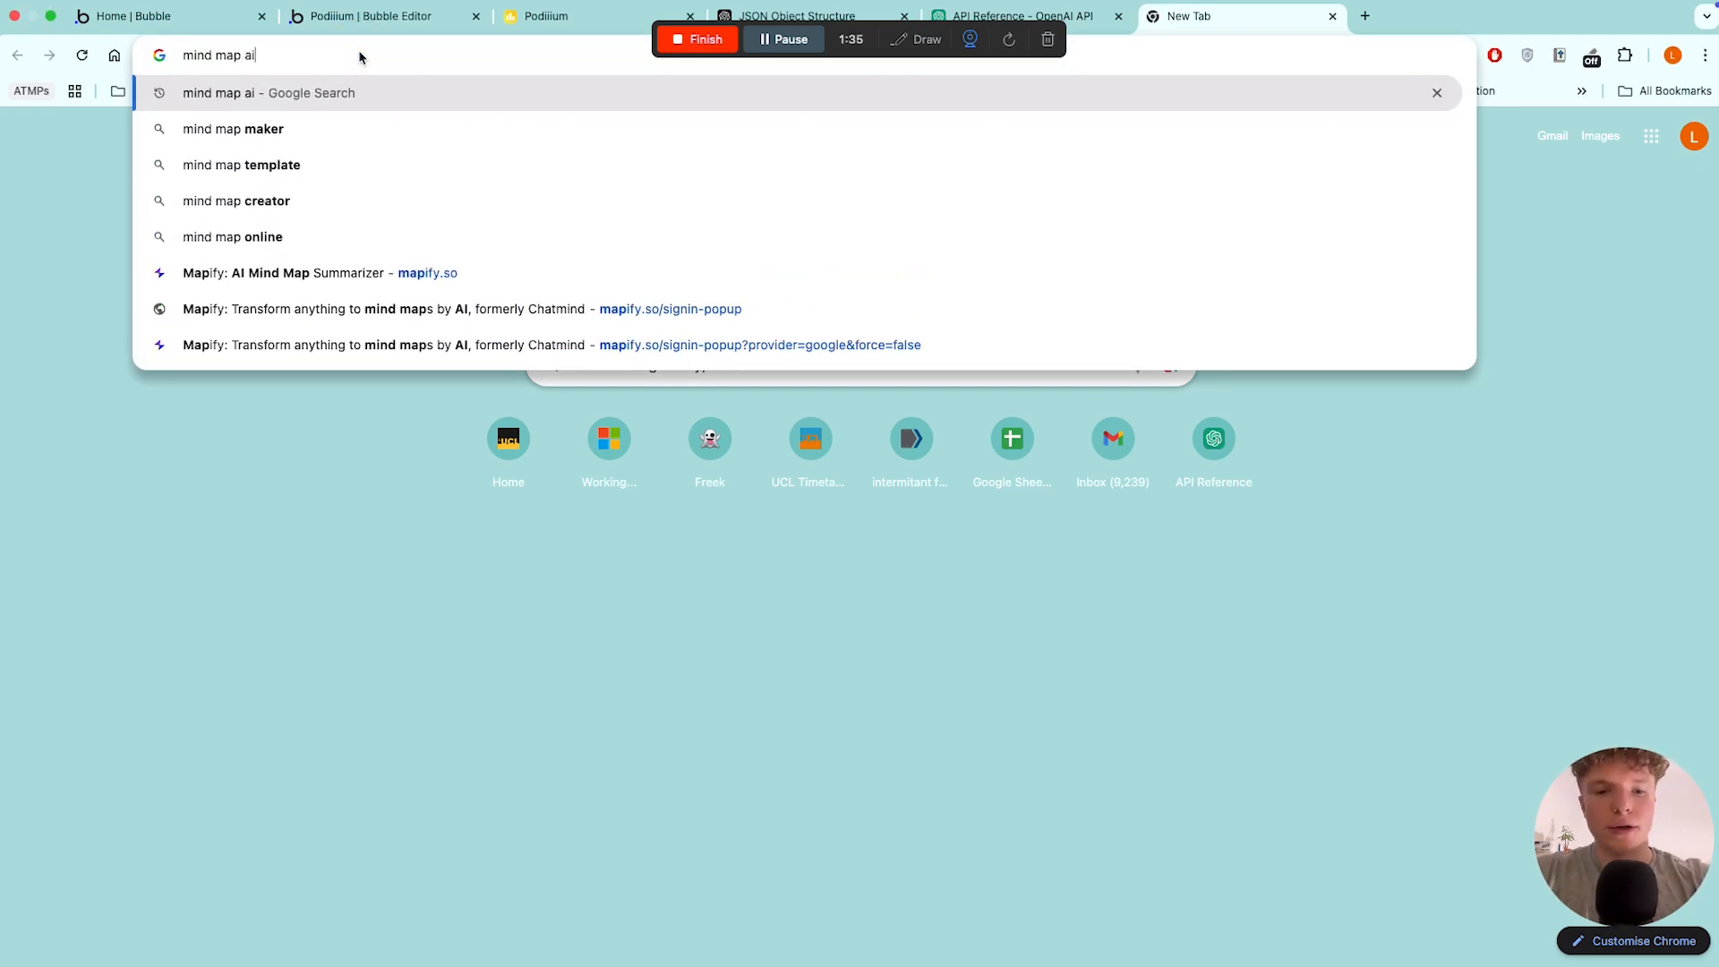
pyautogui.press('Return')
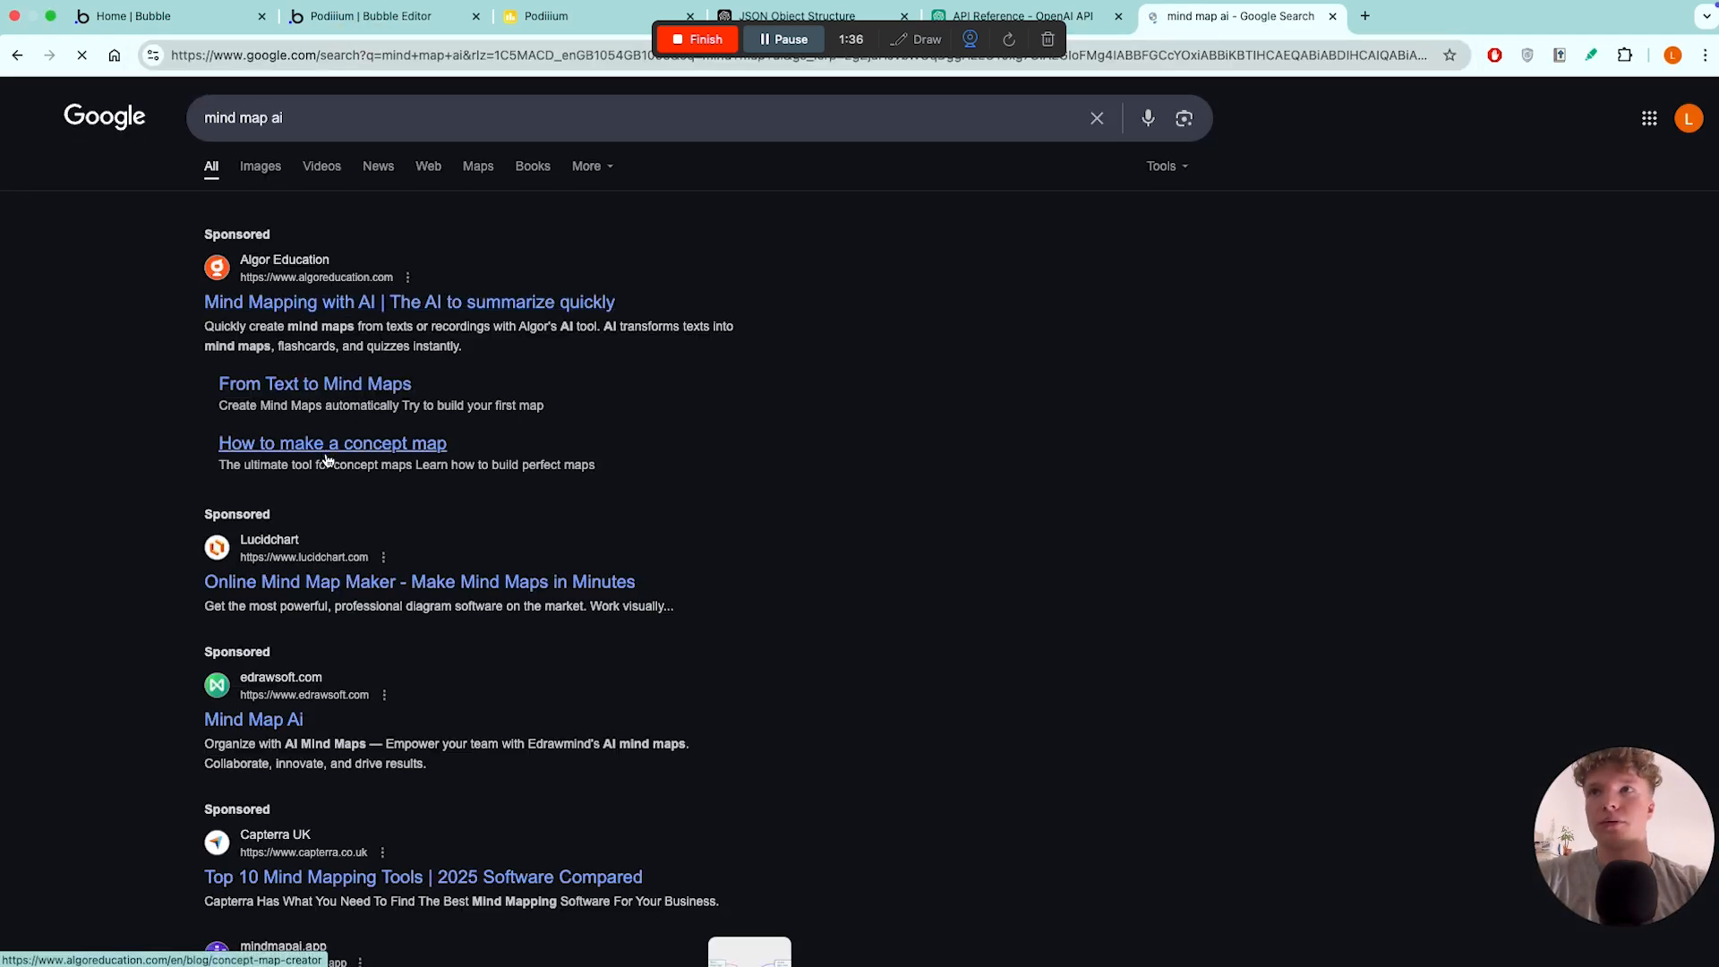
pyautogui.scroll(-5, 326, 457)
pyautogui.scroll(-3, 344, 403)
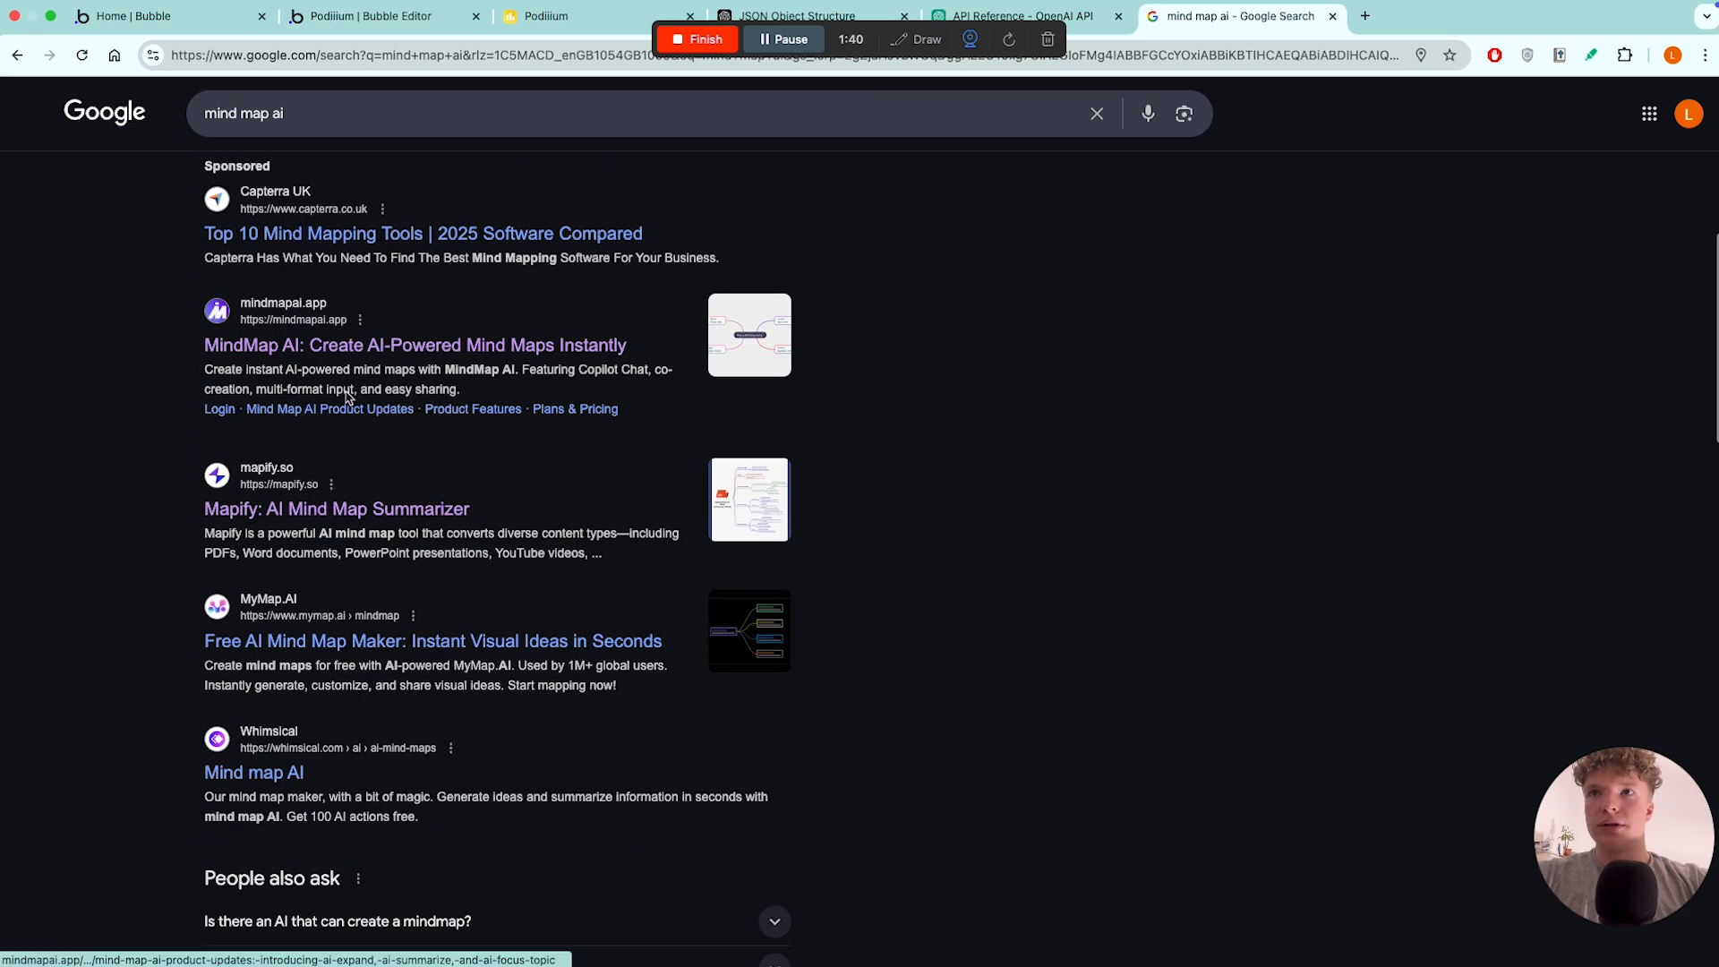
pyautogui.click(386, 343)
# - Look around the MindMap AI site, then return to the Podiium tree tab
pyautogui.click(384, 526)
pyautogui.click(396, 509)
pyautogui.click(748, 482)
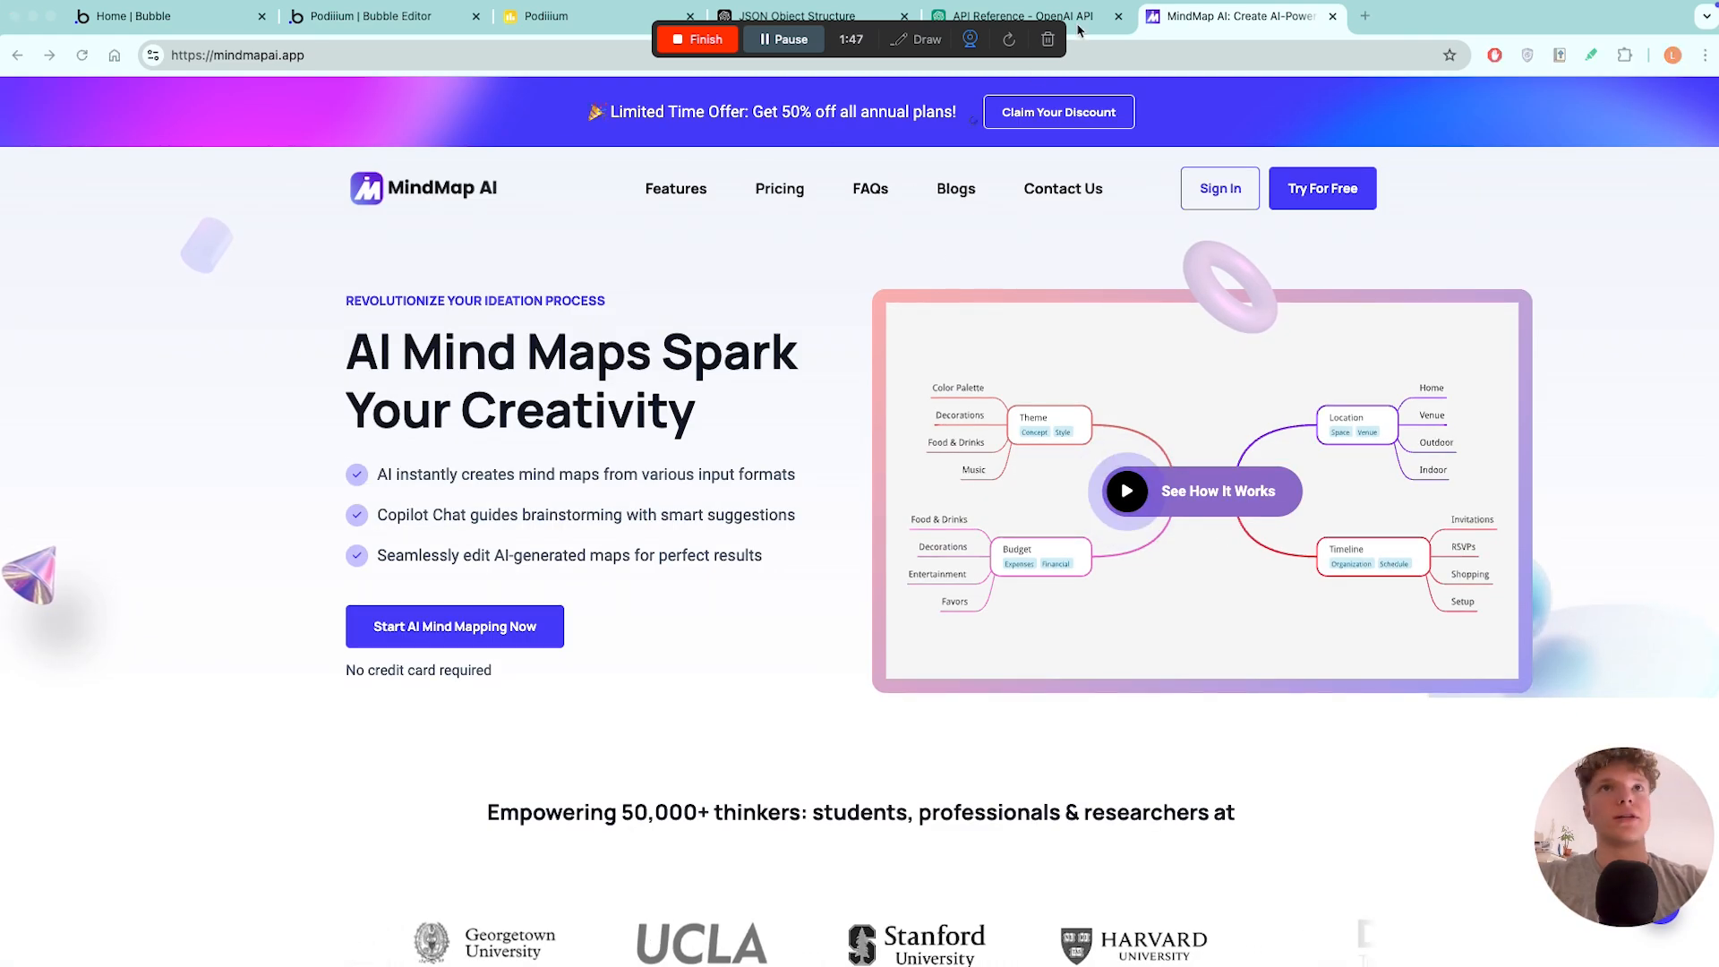
pyautogui.click(591, 20)
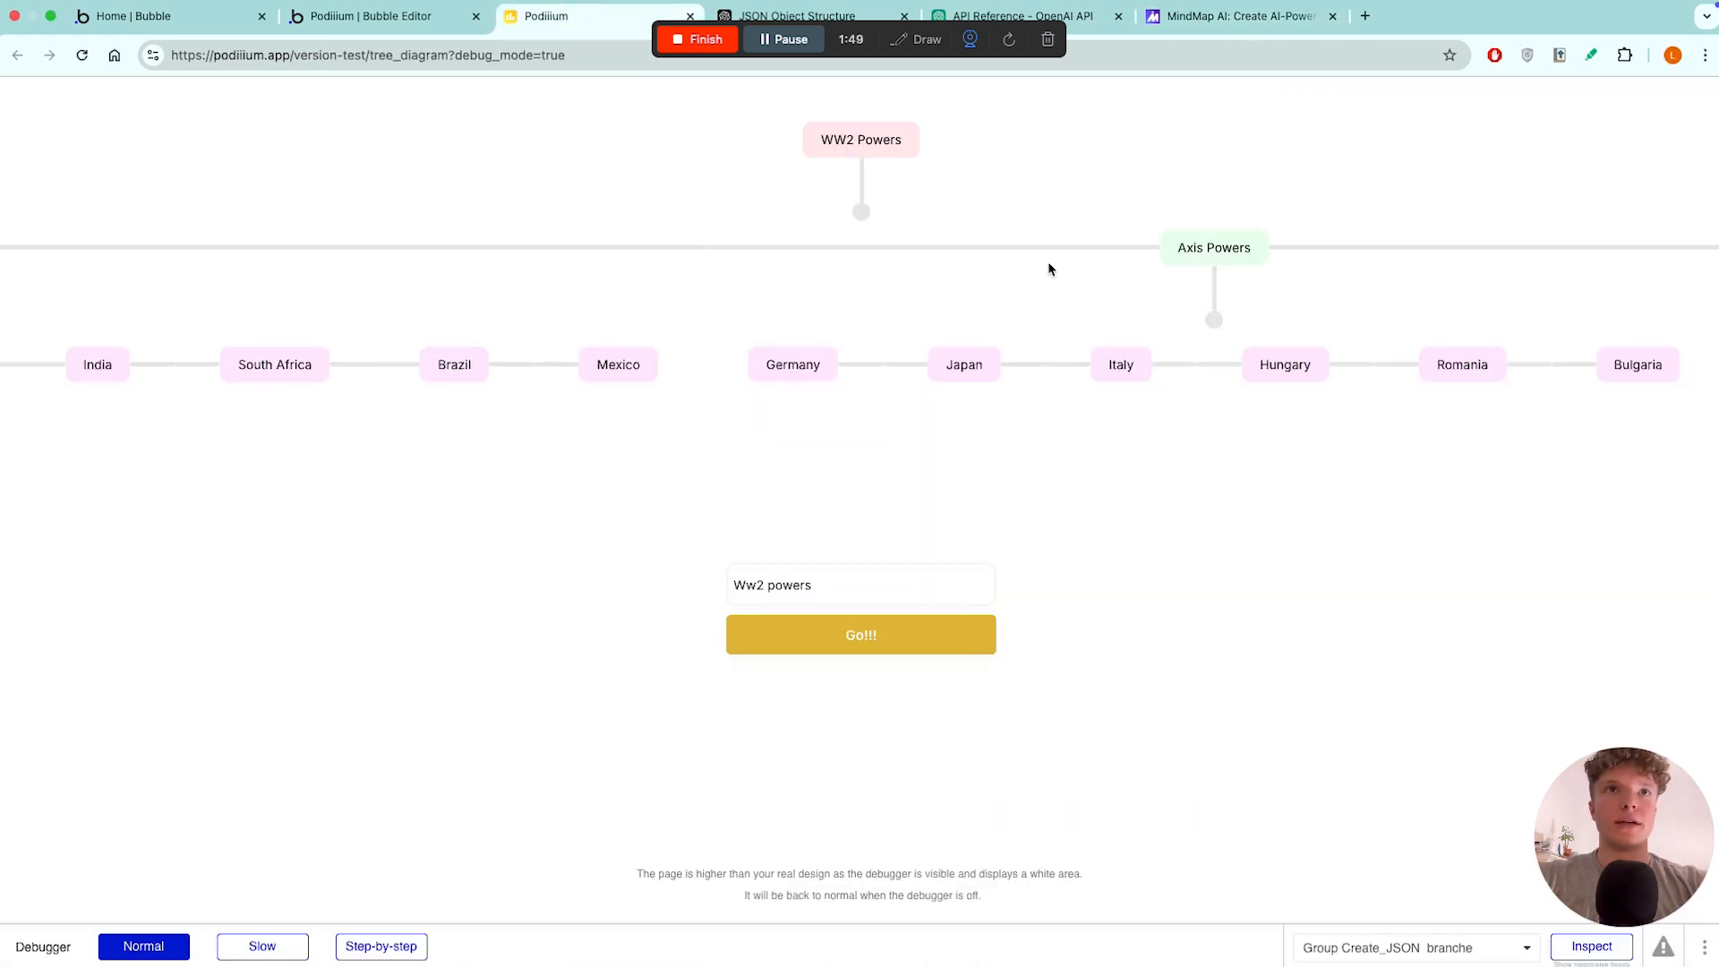
# - Close the MindMap AI tab and review the first to-do in Notion's Tree Diagram plan
pyautogui.click(1333, 16)
pyautogui.hotkey('ctrl', 'Right')
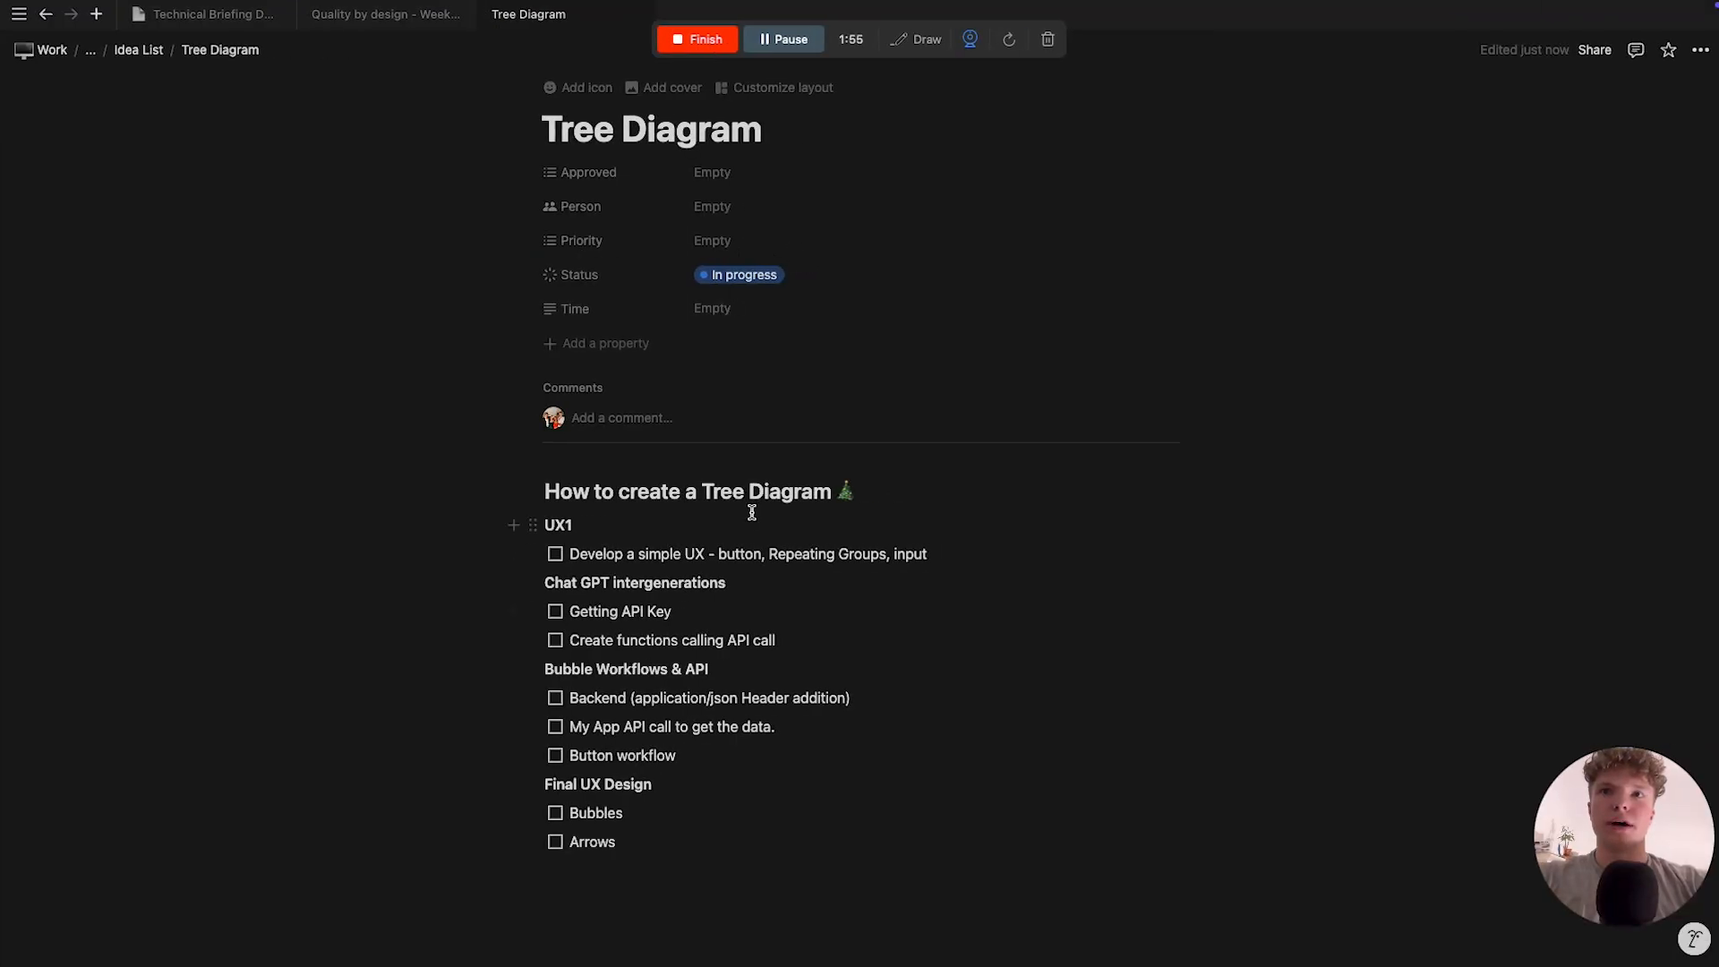
pyautogui.scroll(-3, 752, 512)
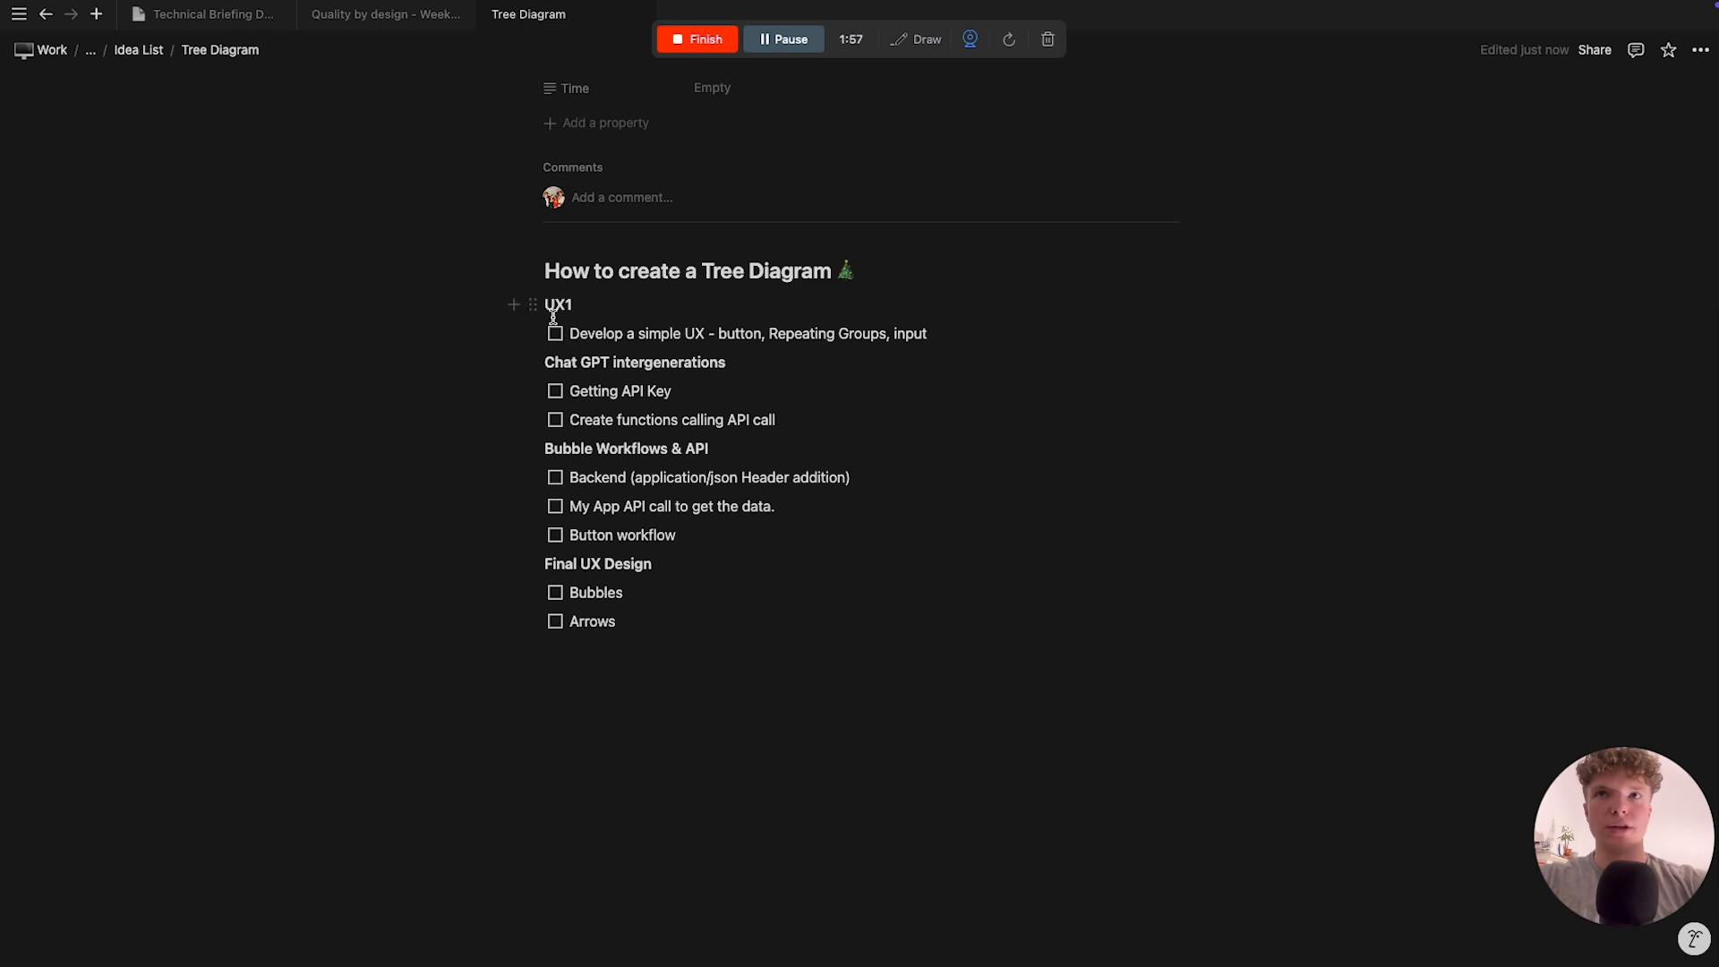
pyautogui.moveTo(571, 334); pyautogui.dragTo(943, 336)
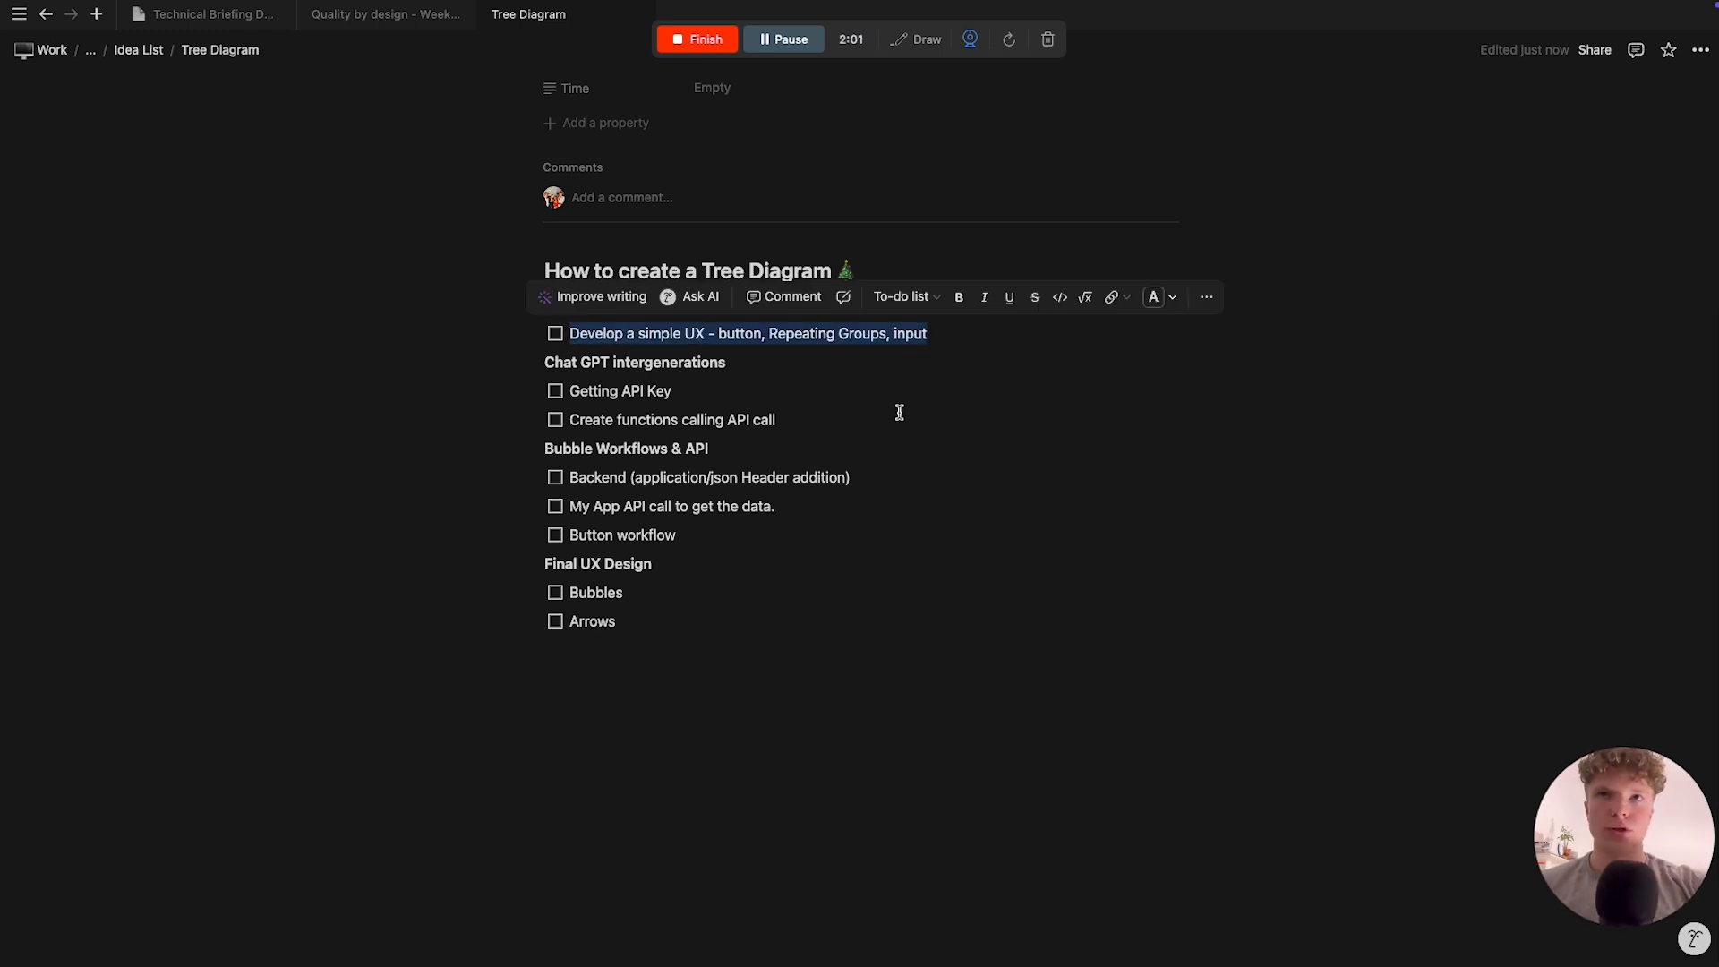
pyautogui.hotkey('ctrl', 'Left')
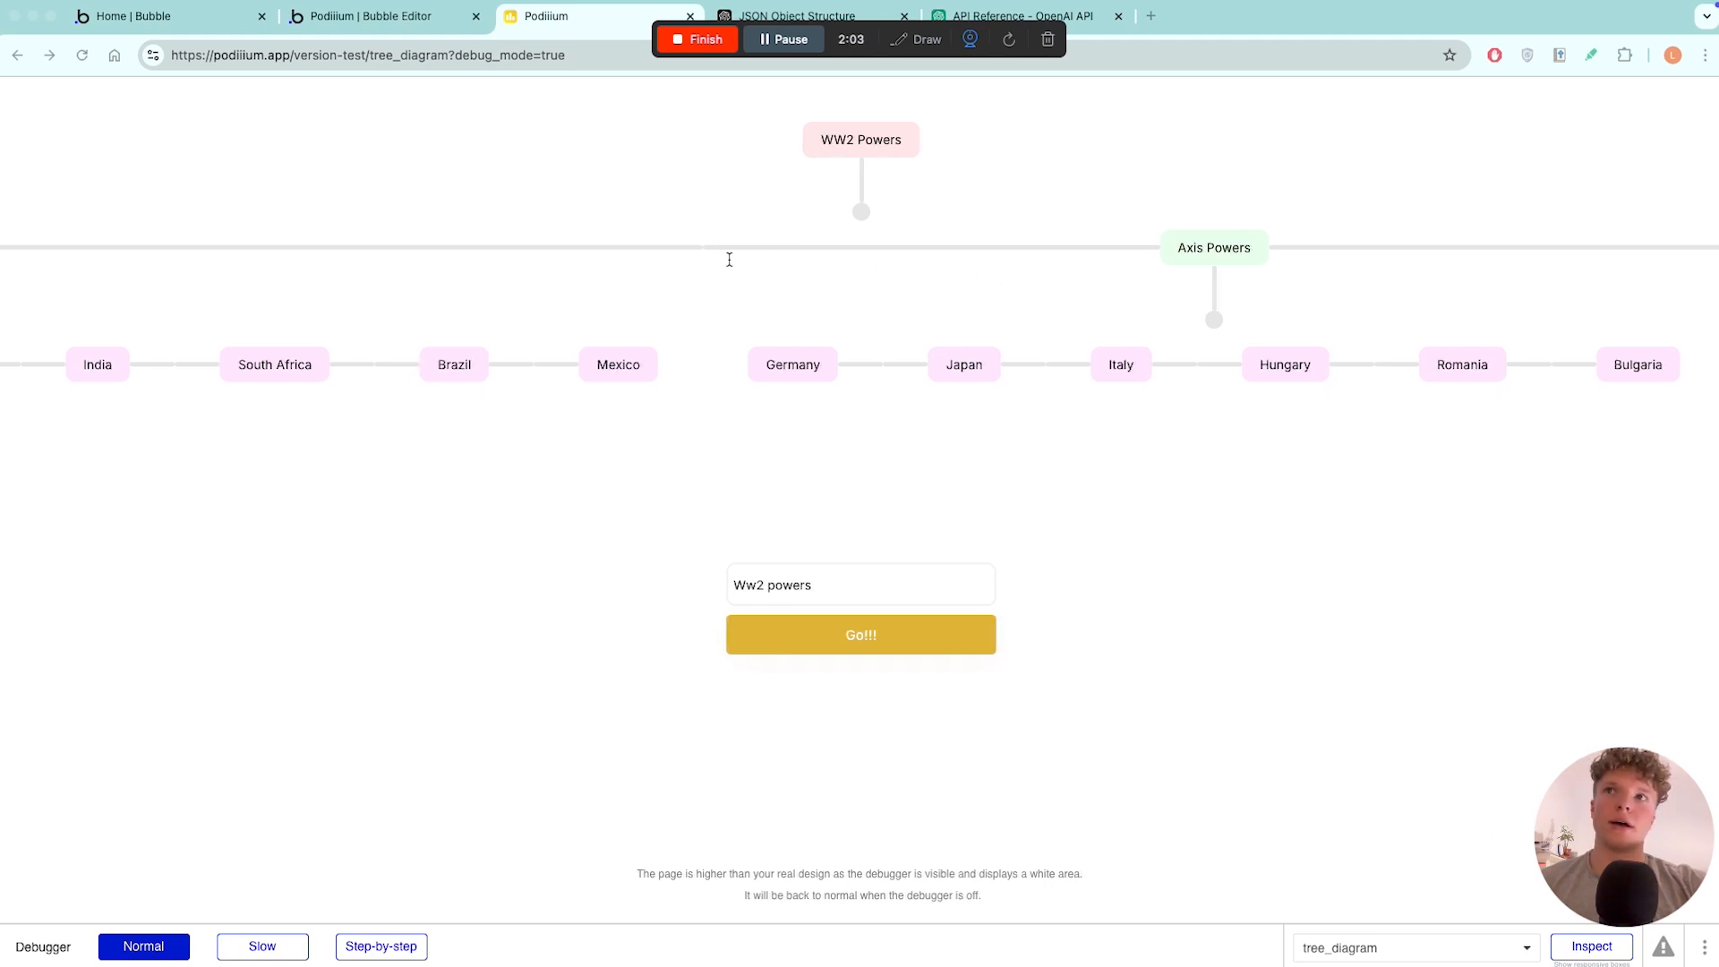
# - Scroll across the WW2 Powers tree, then switch to Notion's Tree Diagram checklist
pyautogui.hscroll(-10, 729, 259)
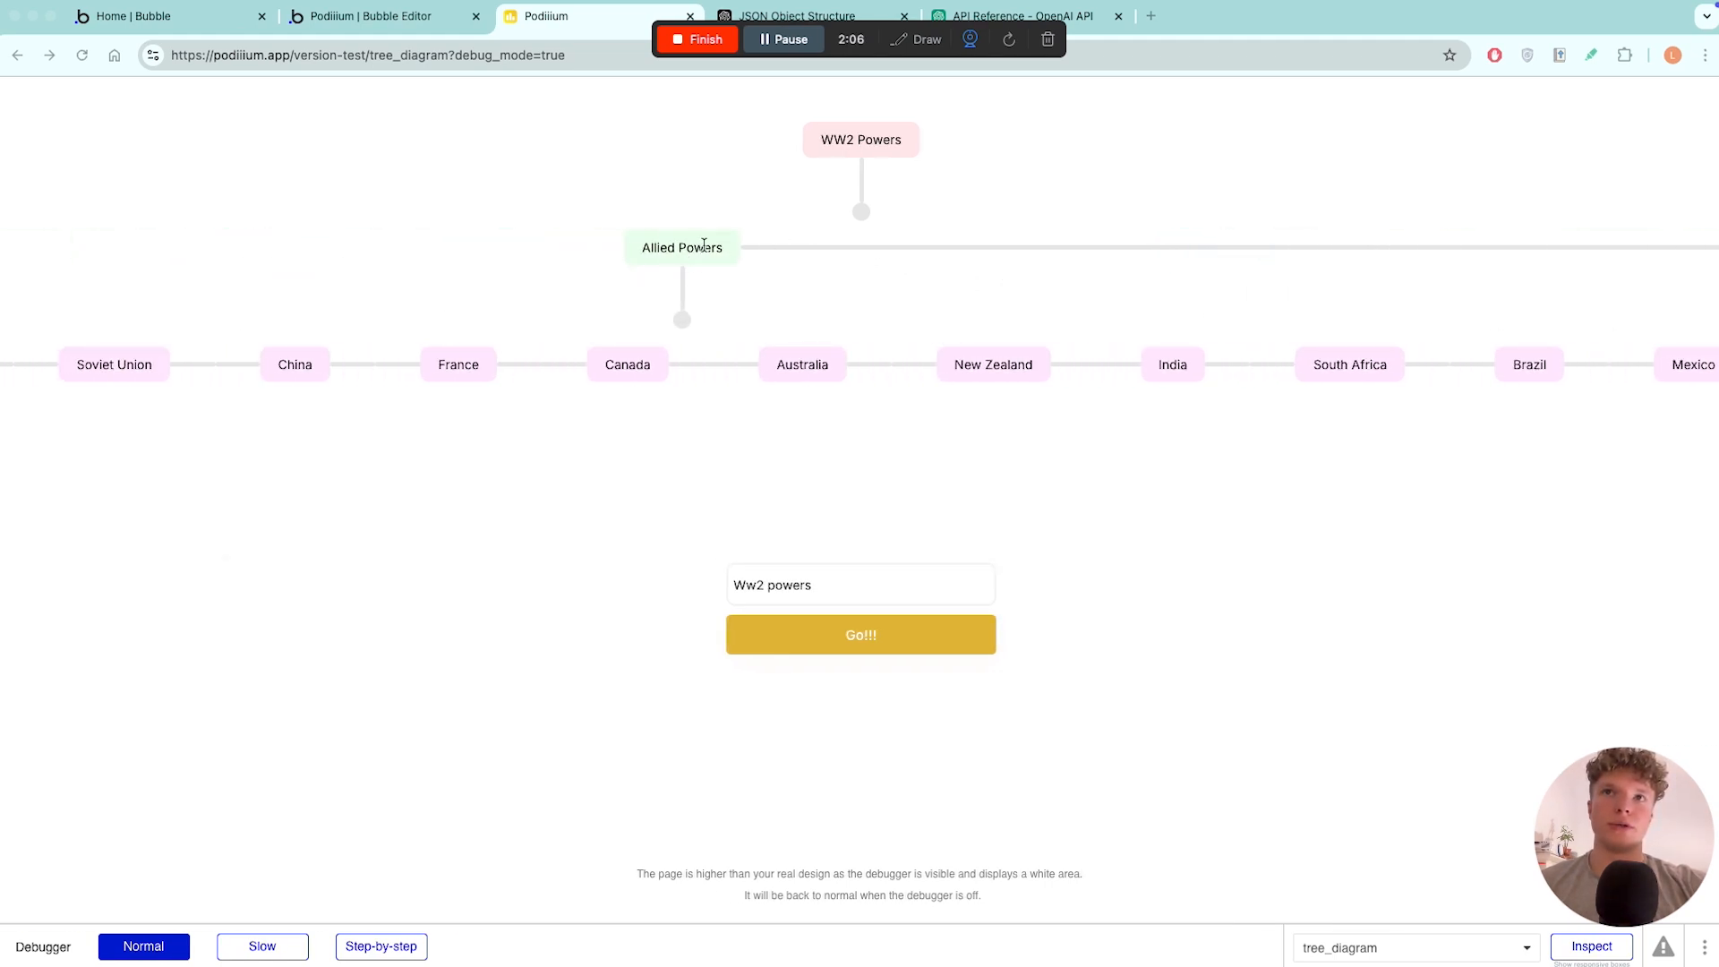
pyautogui.hscroll(3, 857, 319)
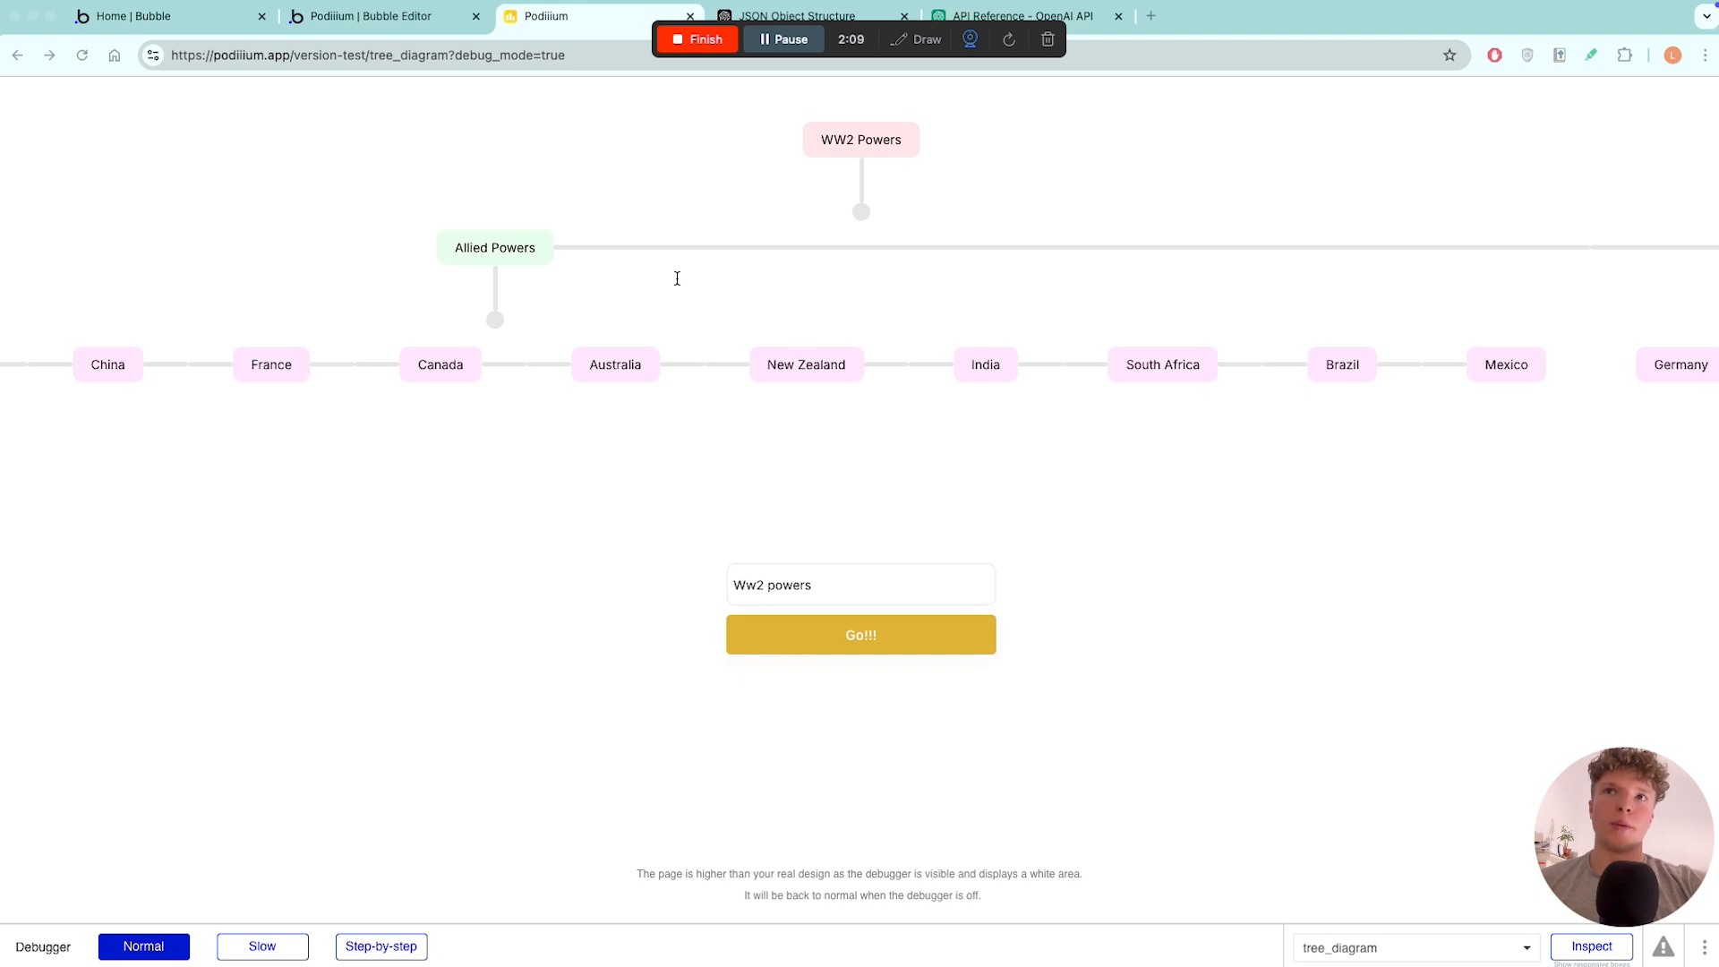
pyautogui.hscroll(10, 495, 293)
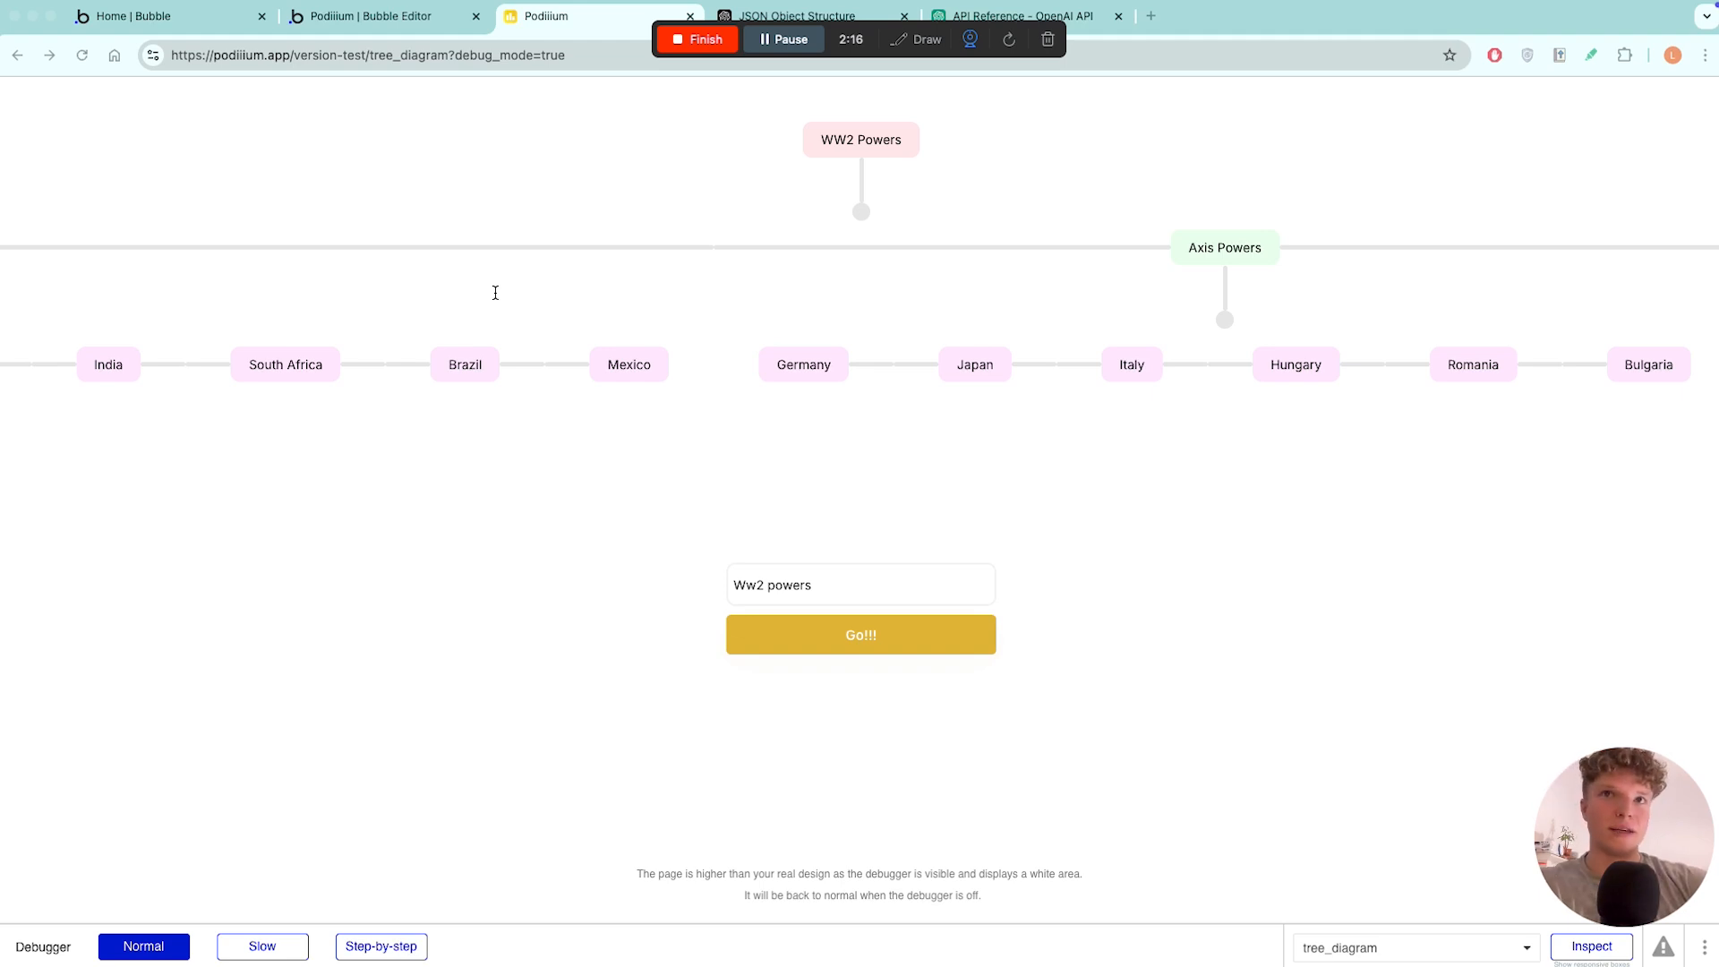
pyautogui.hotkey('ctrl', 'Right')
pyautogui.hotkey('ctrl', 'Left')
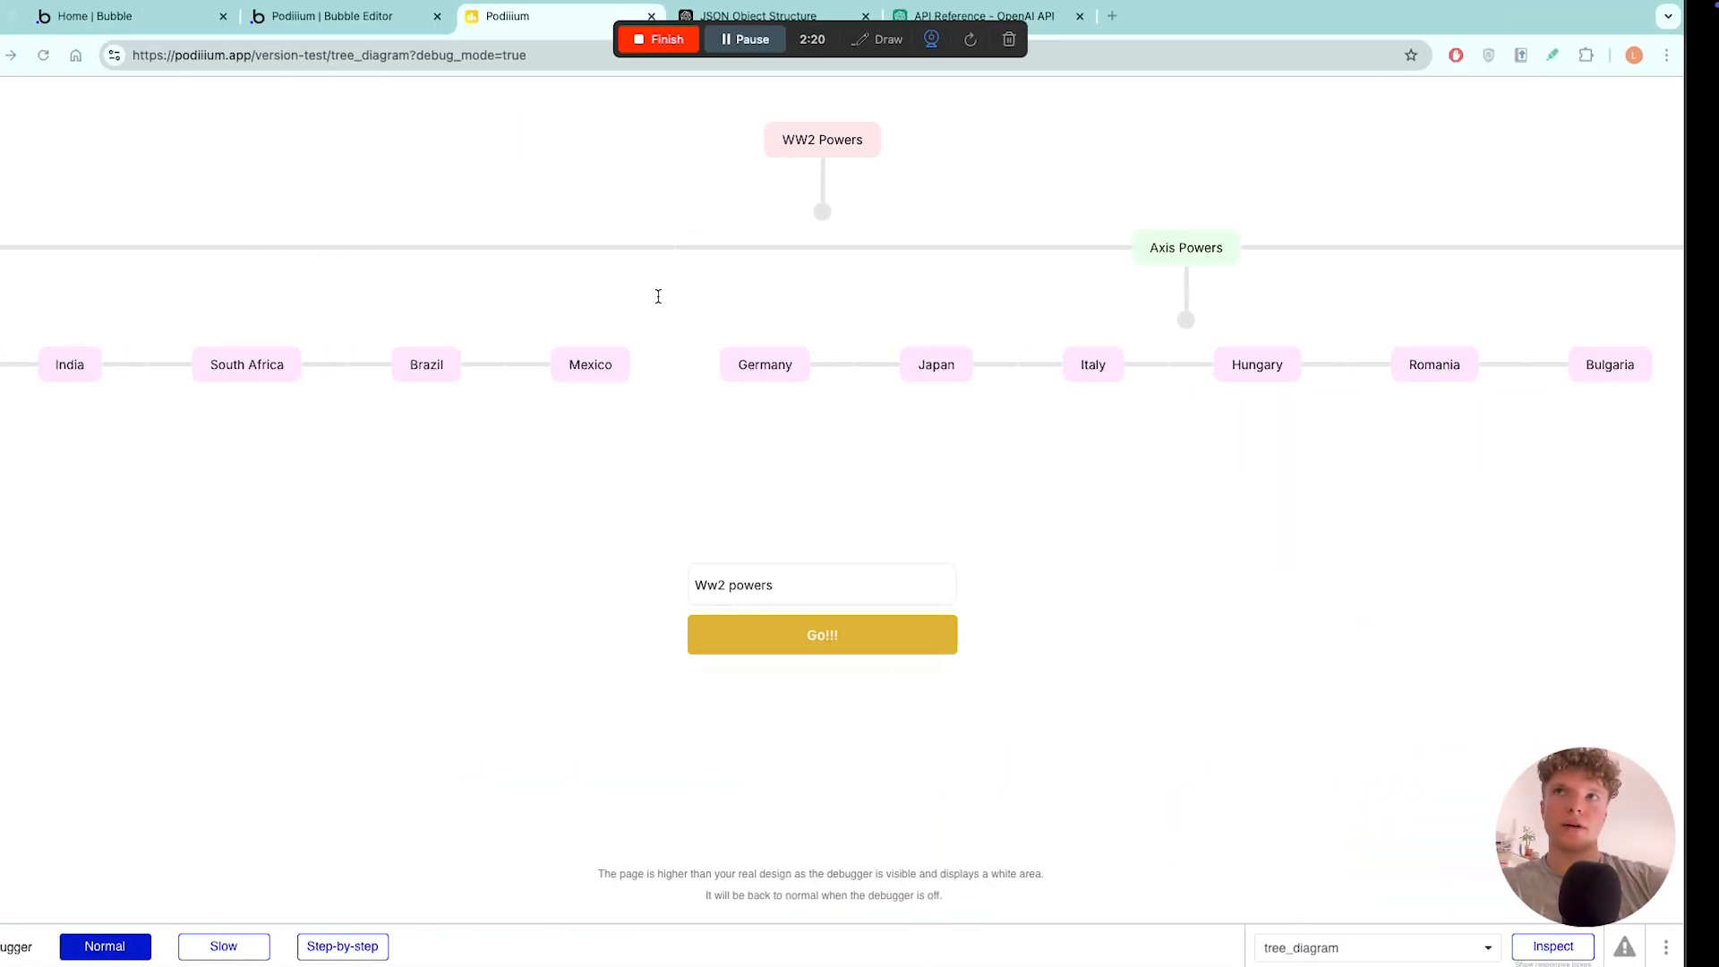
pyautogui.hotkey('ctrl', 'Right')
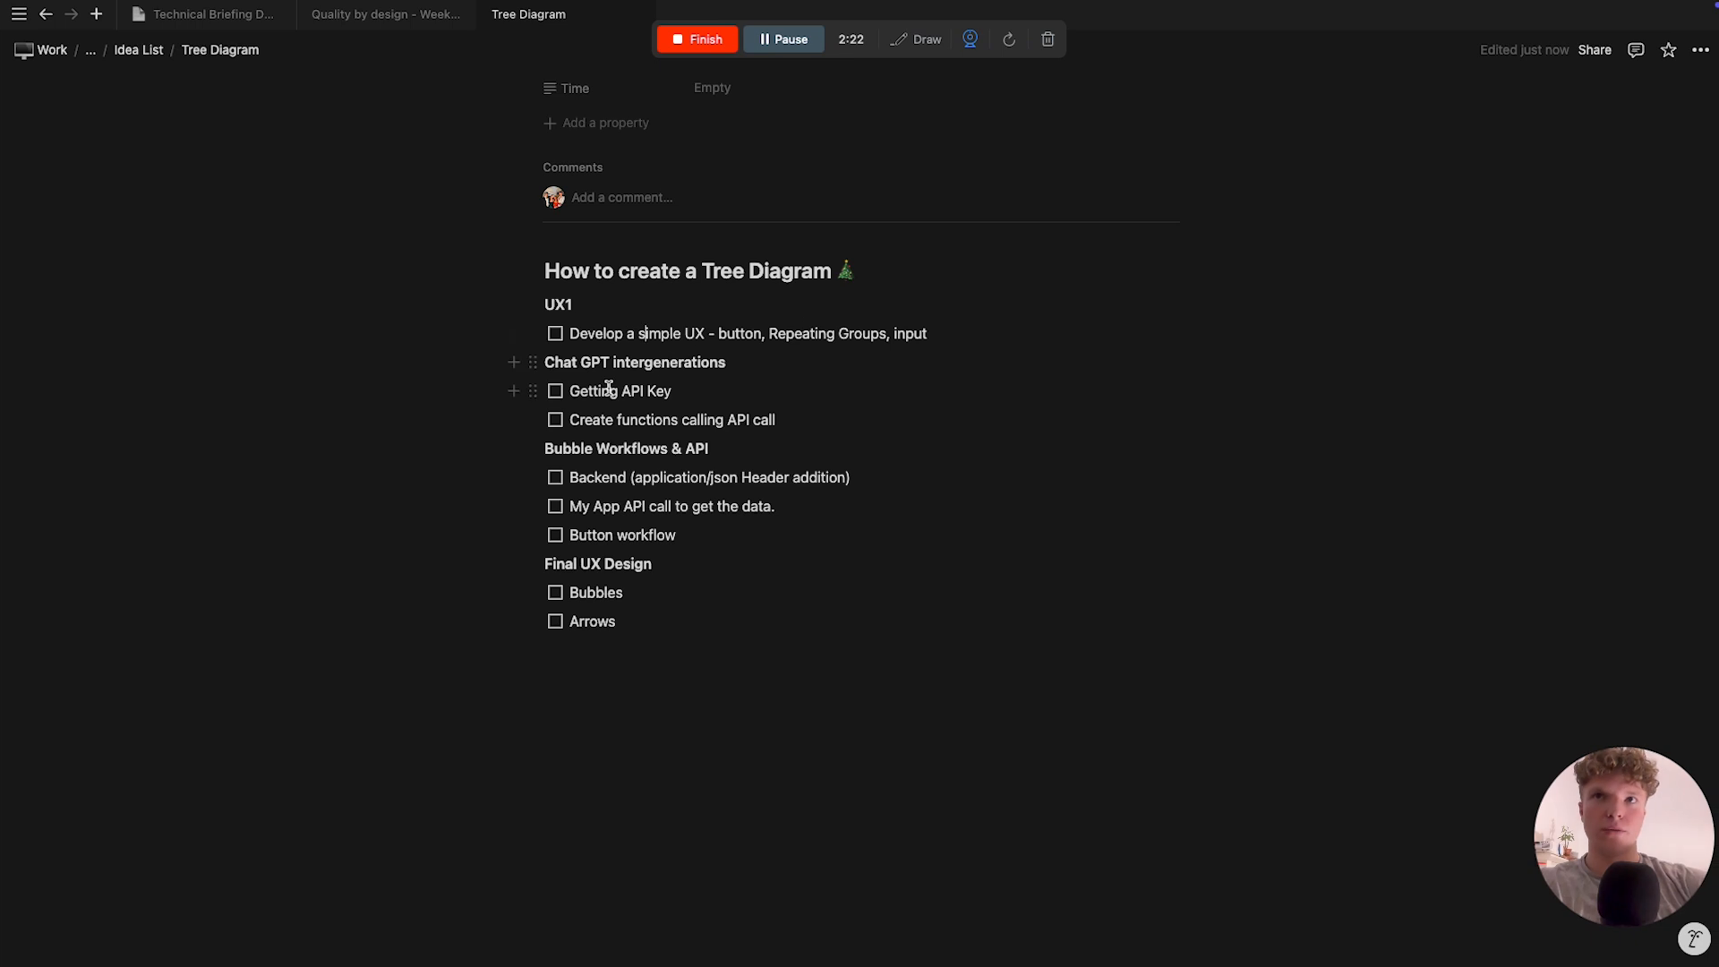
# - Review the Chat GPT, Bubble workflow and Getting API Key to-dos, then return to Podiium
pyautogui.click(611, 367)
pyautogui.moveTo(555, 367); pyautogui.dragTo(696, 401)
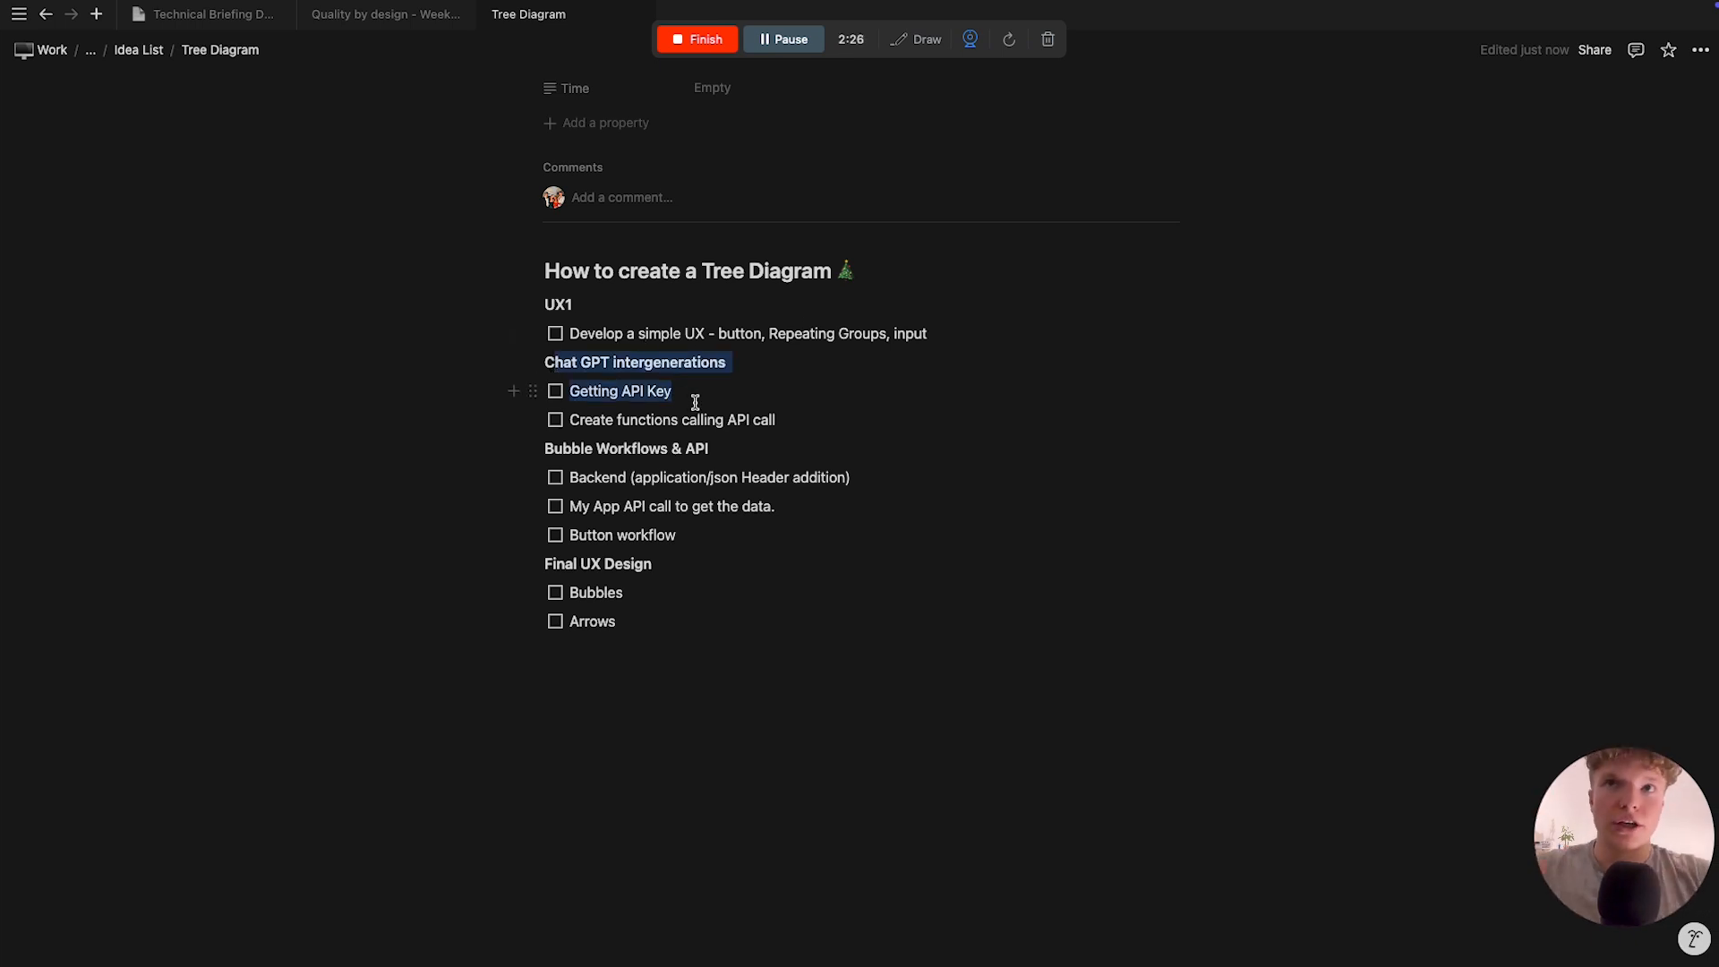
pyautogui.moveTo(695, 402); pyautogui.dragTo(689, 534)
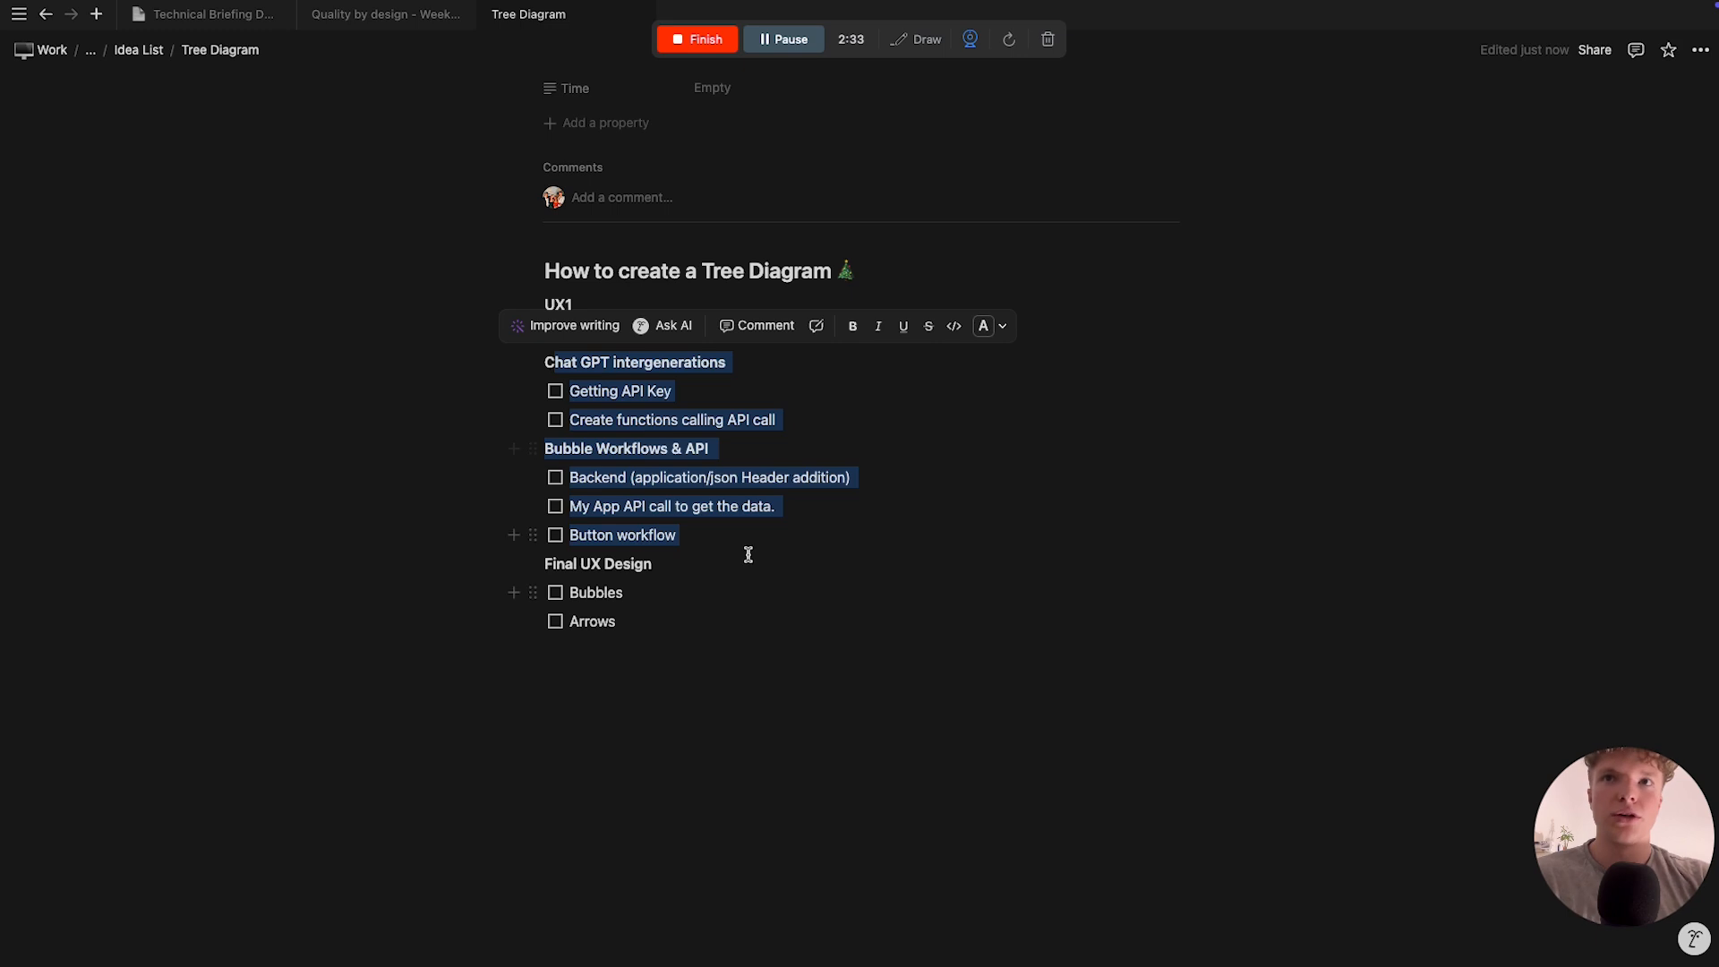
pyautogui.click(654, 475)
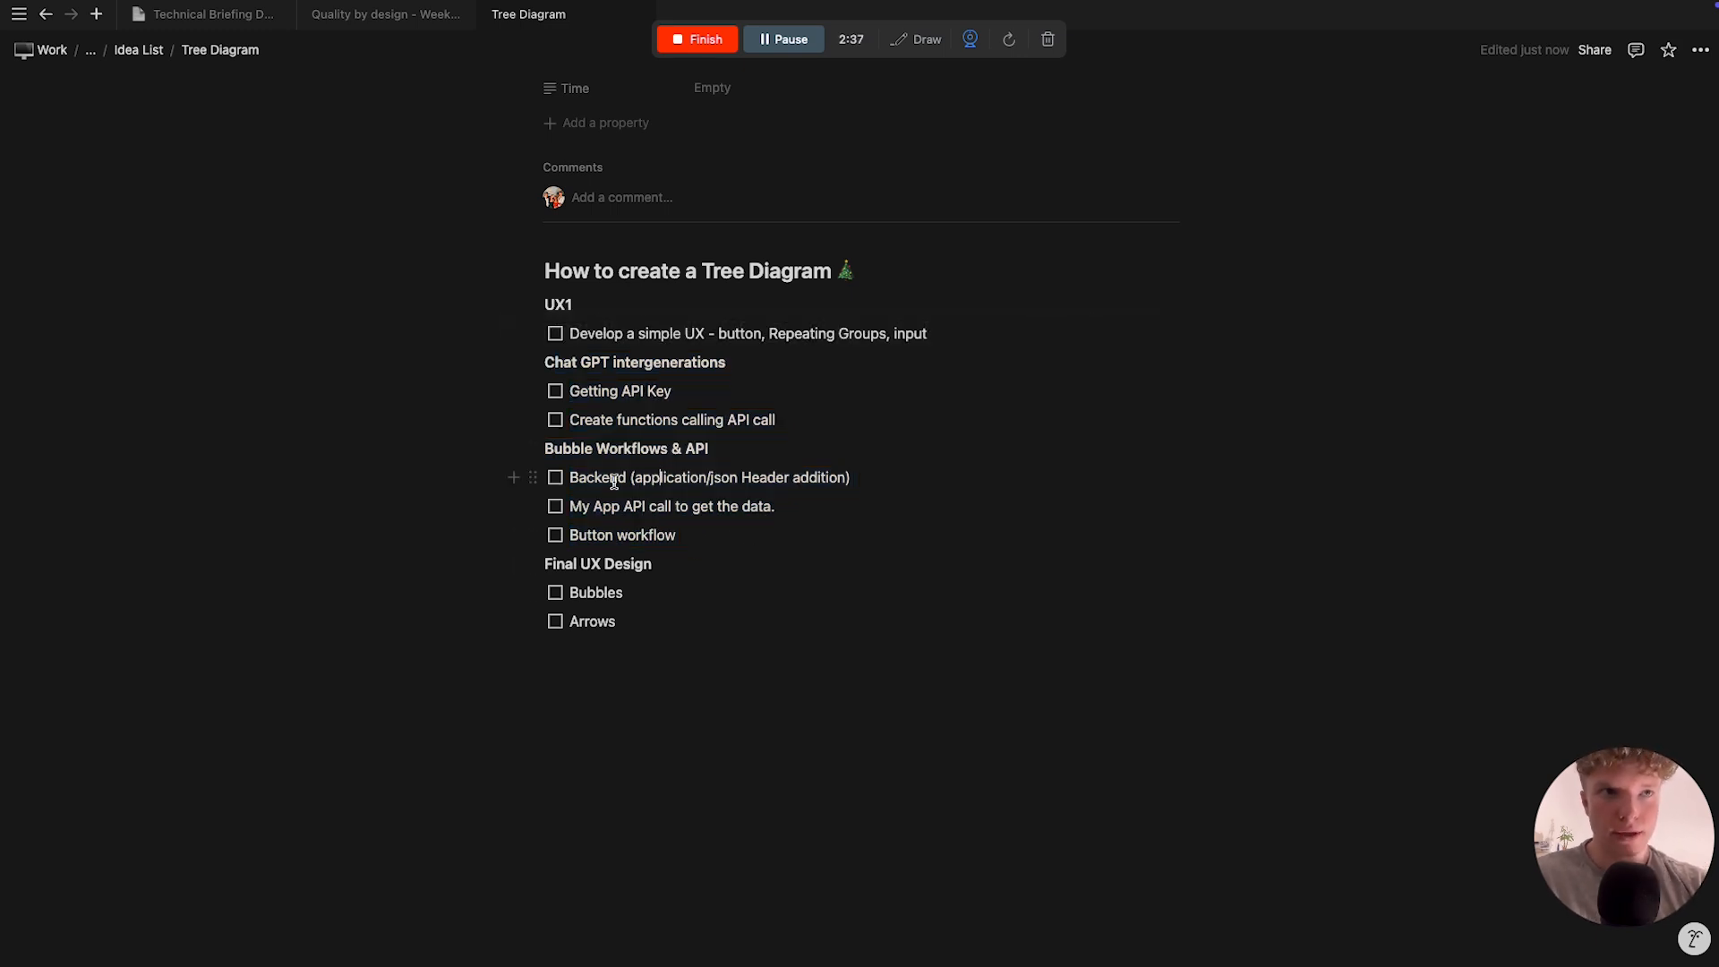
pyautogui.moveTo(532, 391); pyautogui.dragTo(771, 427)
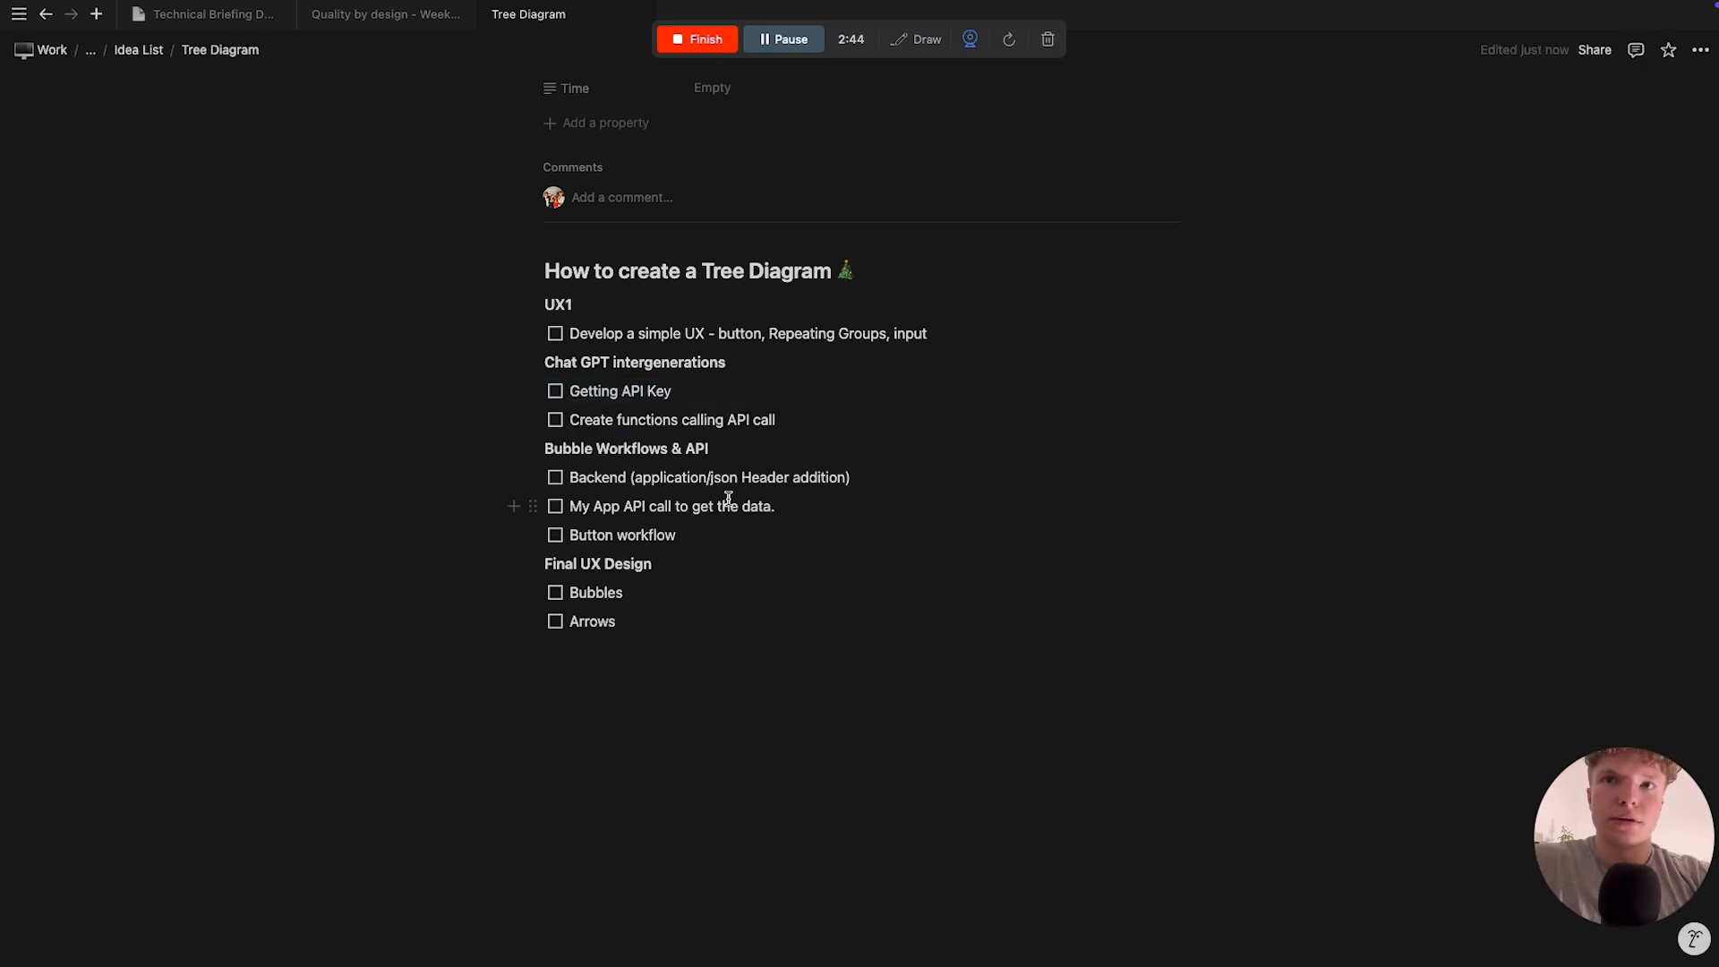
pyautogui.scroll(-1, 727, 499)
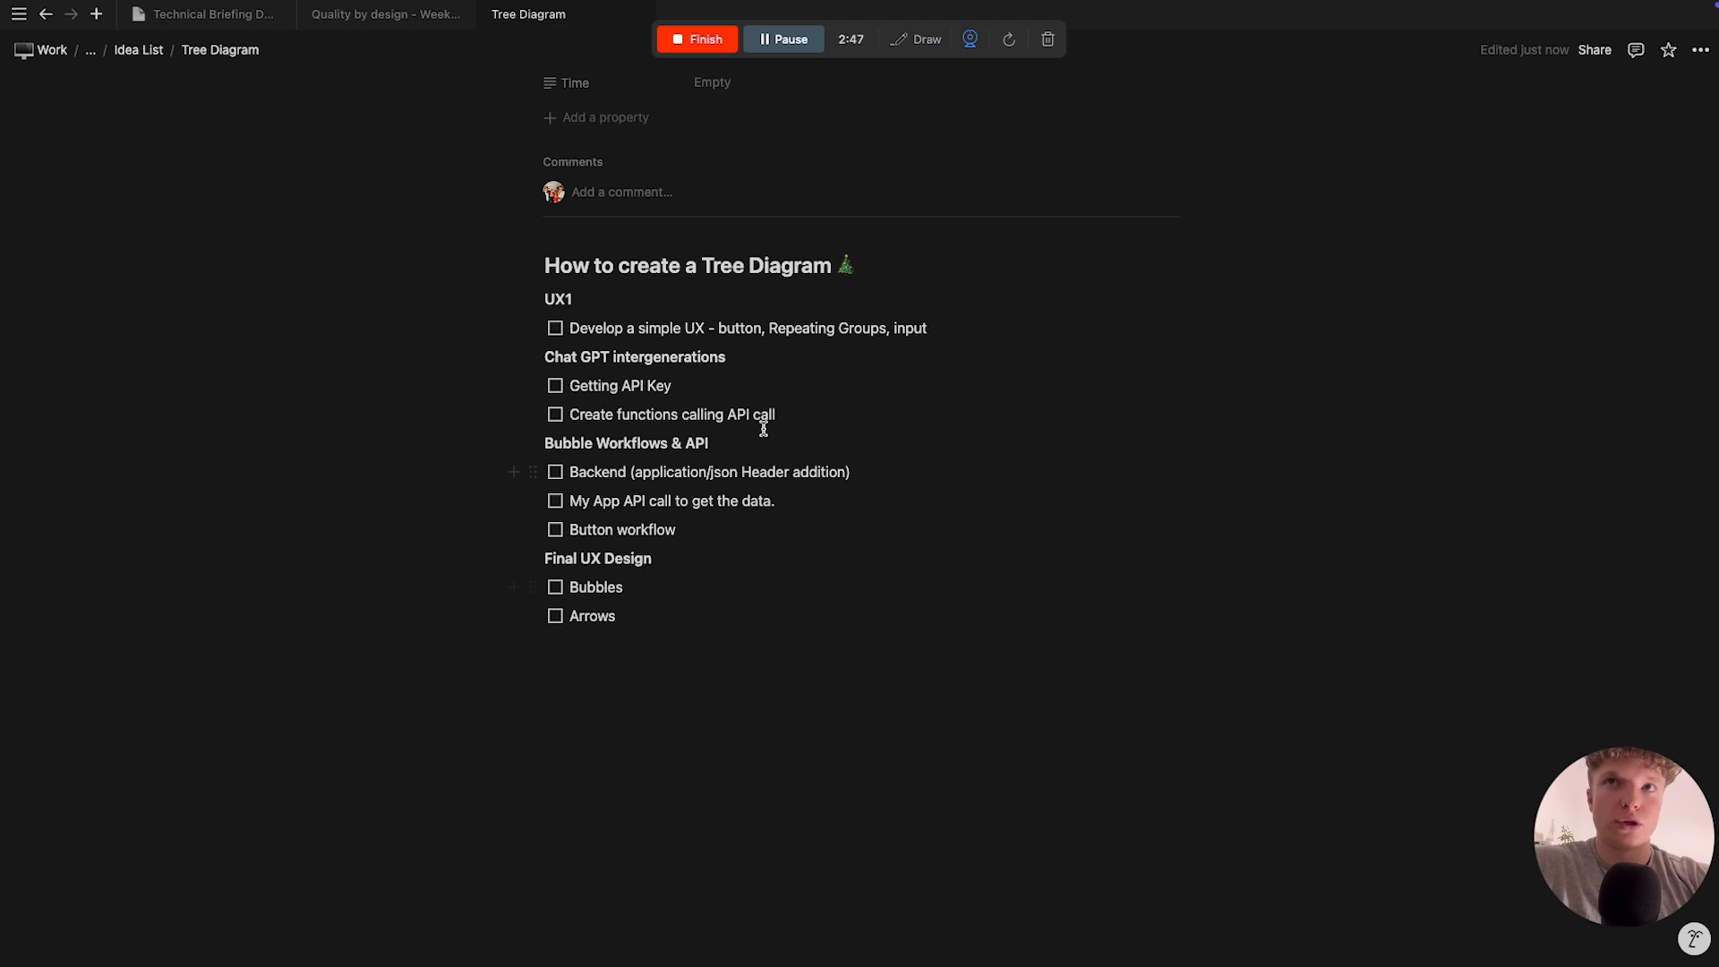
pyautogui.hotkey('ctrl', 'Left')
pyautogui.hscroll(-10, 902, 273)
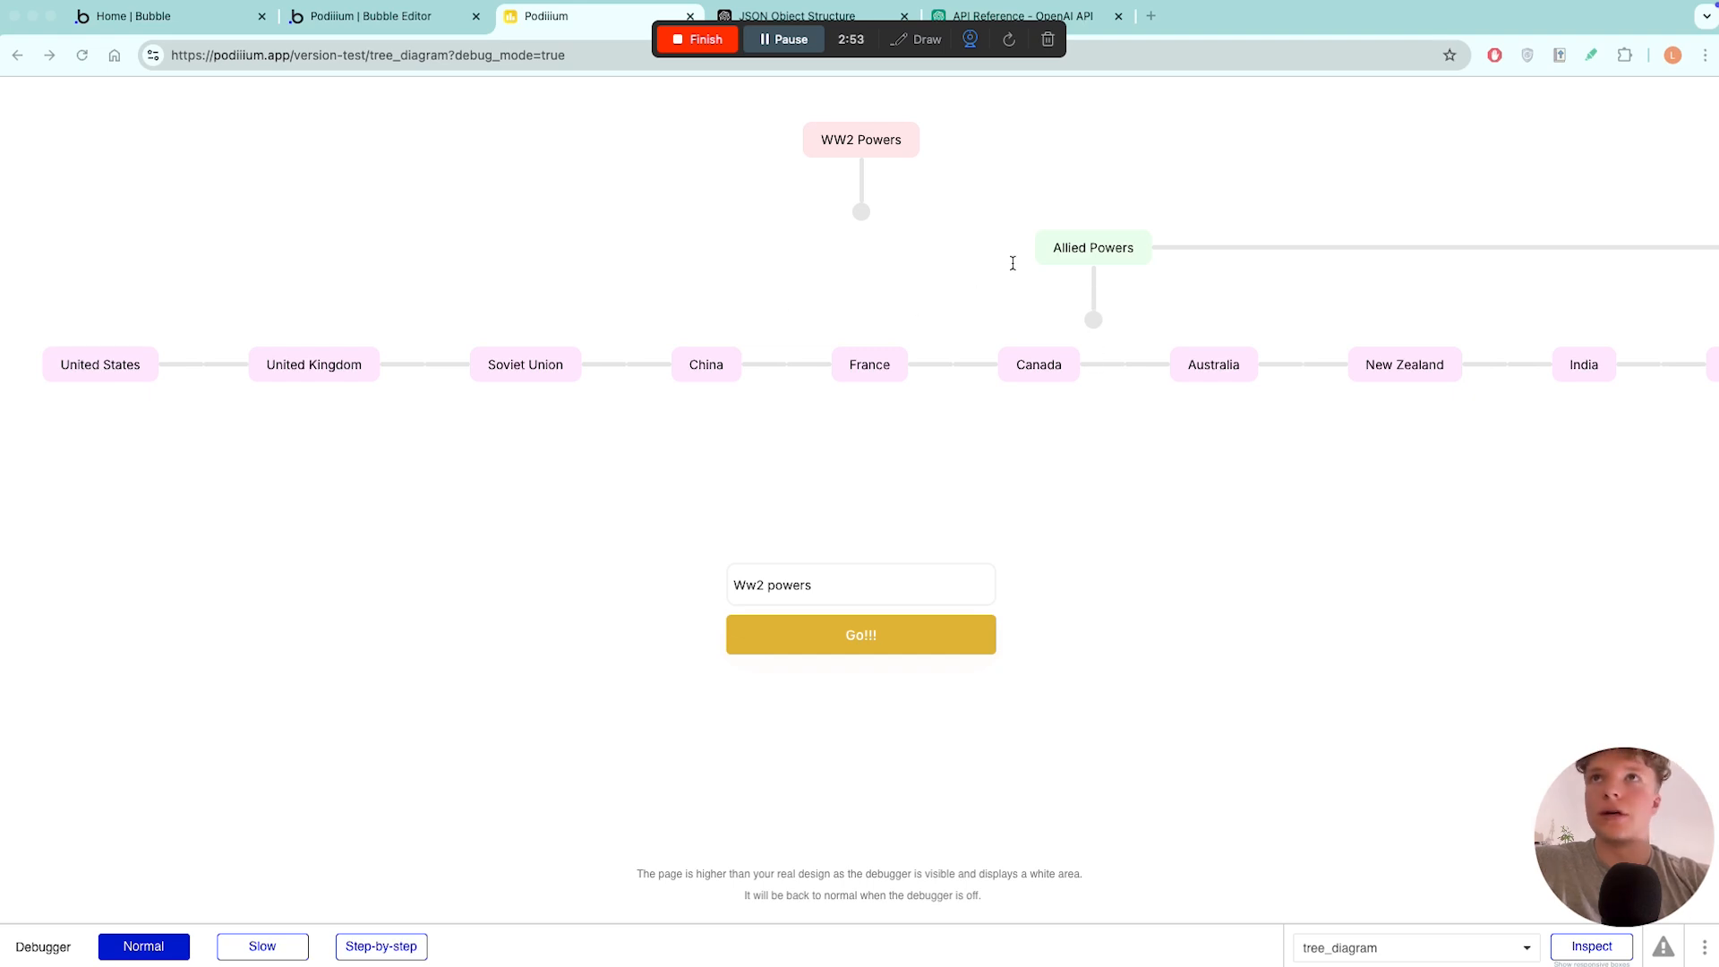
# - Inspect tree_diagram's Create_JSON group and Branch and subbranch repeating groups, then list the app's pages
pyautogui.click(376, 25)
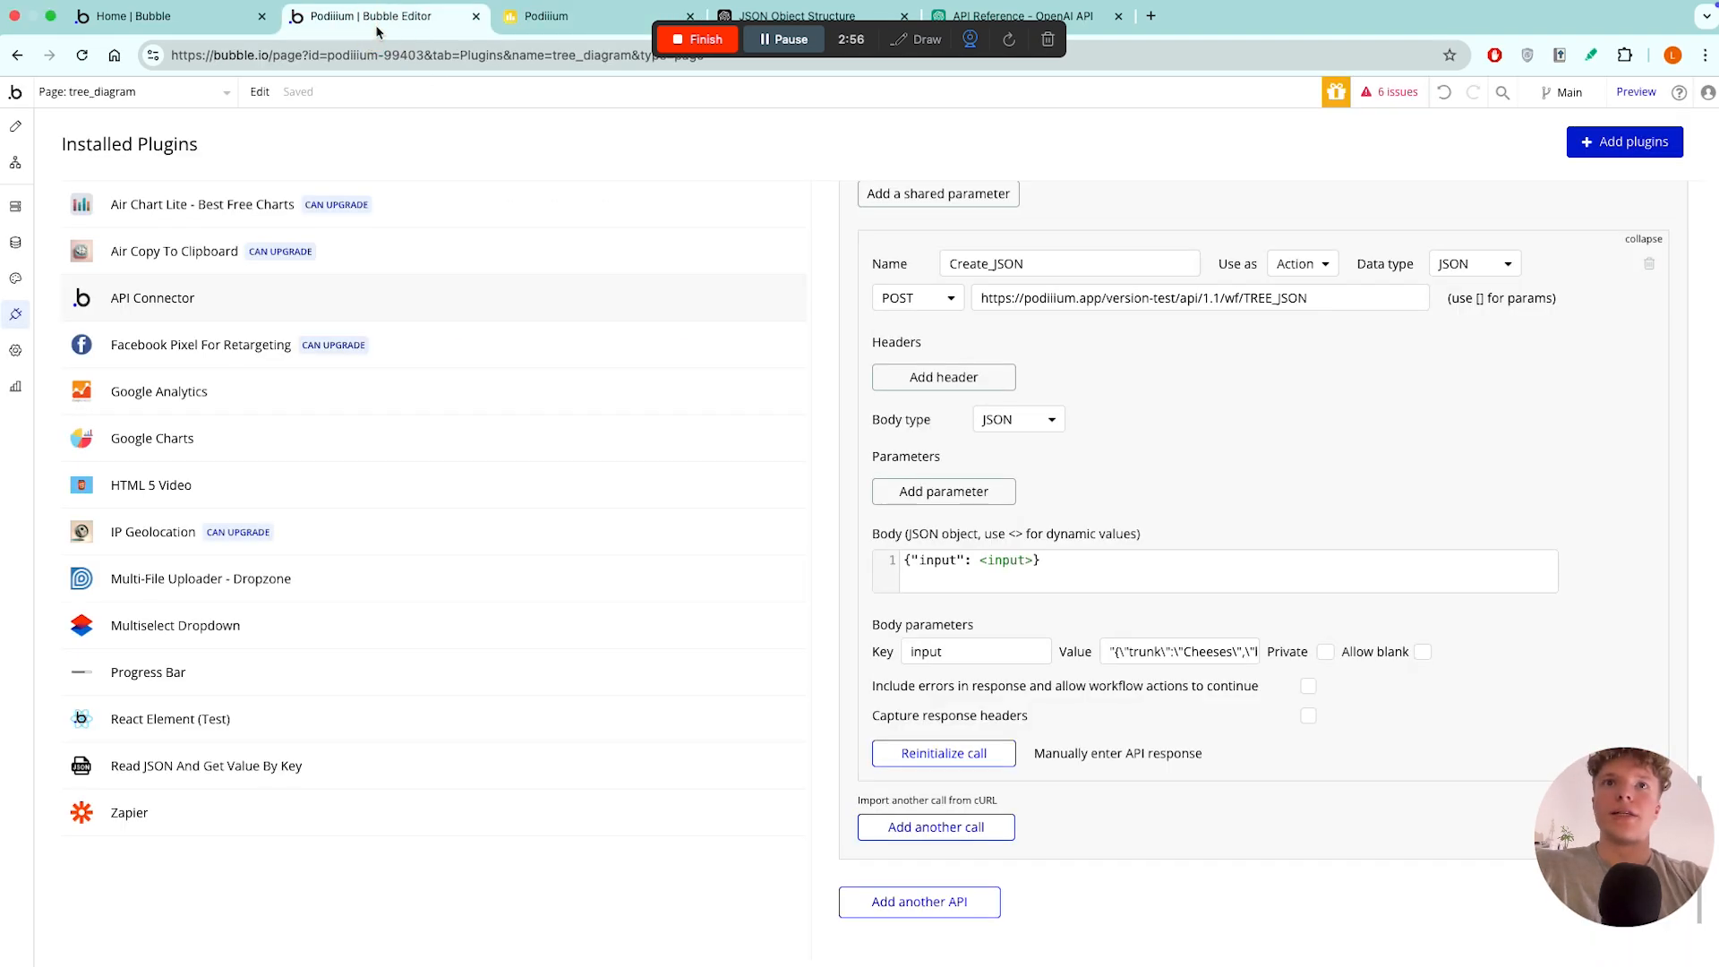
pyautogui.click(15, 127)
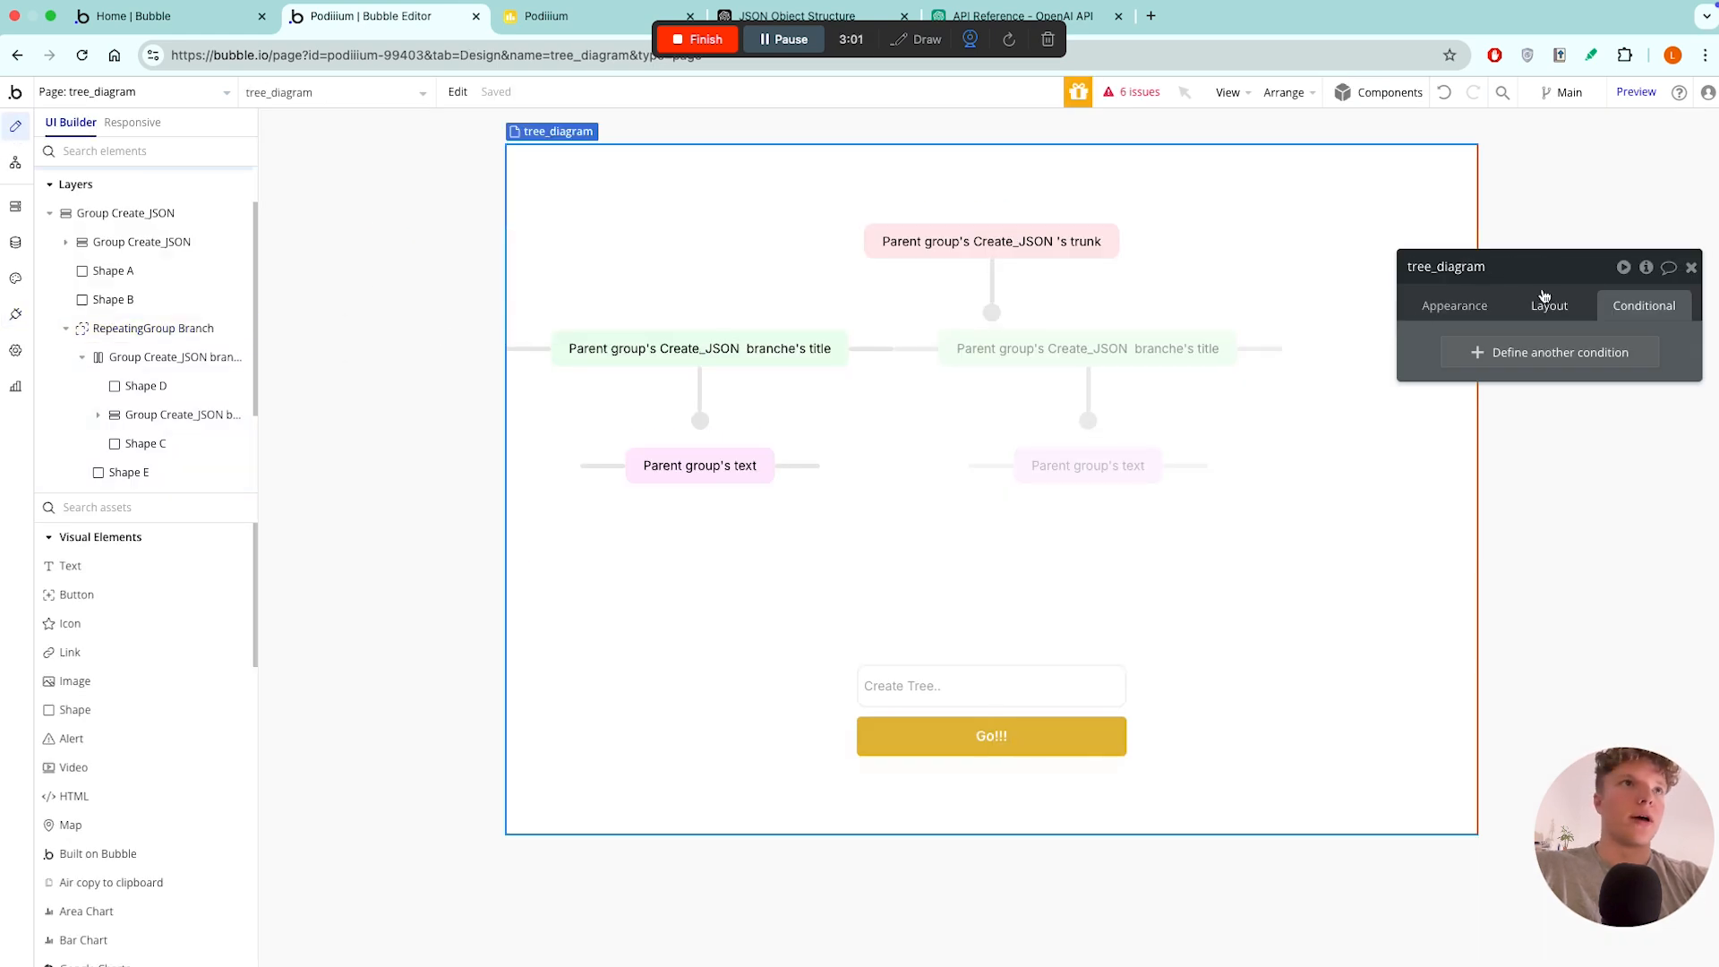
pyautogui.click(1691, 269)
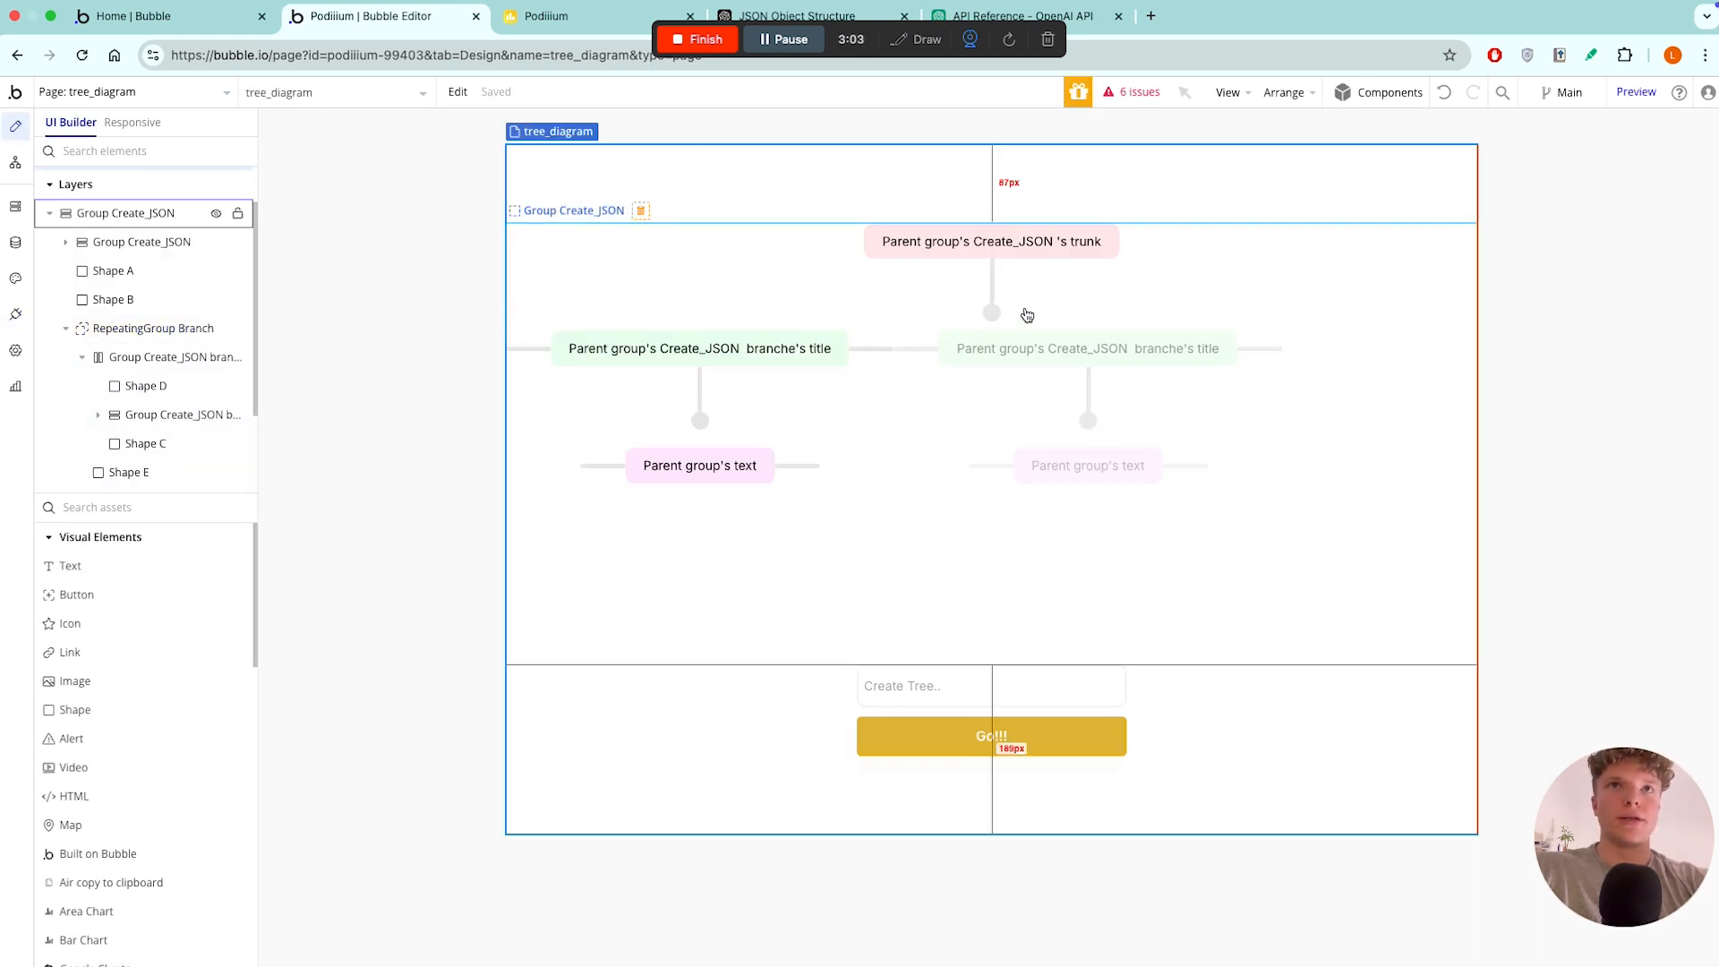
pyautogui.doubleClick(771, 259)
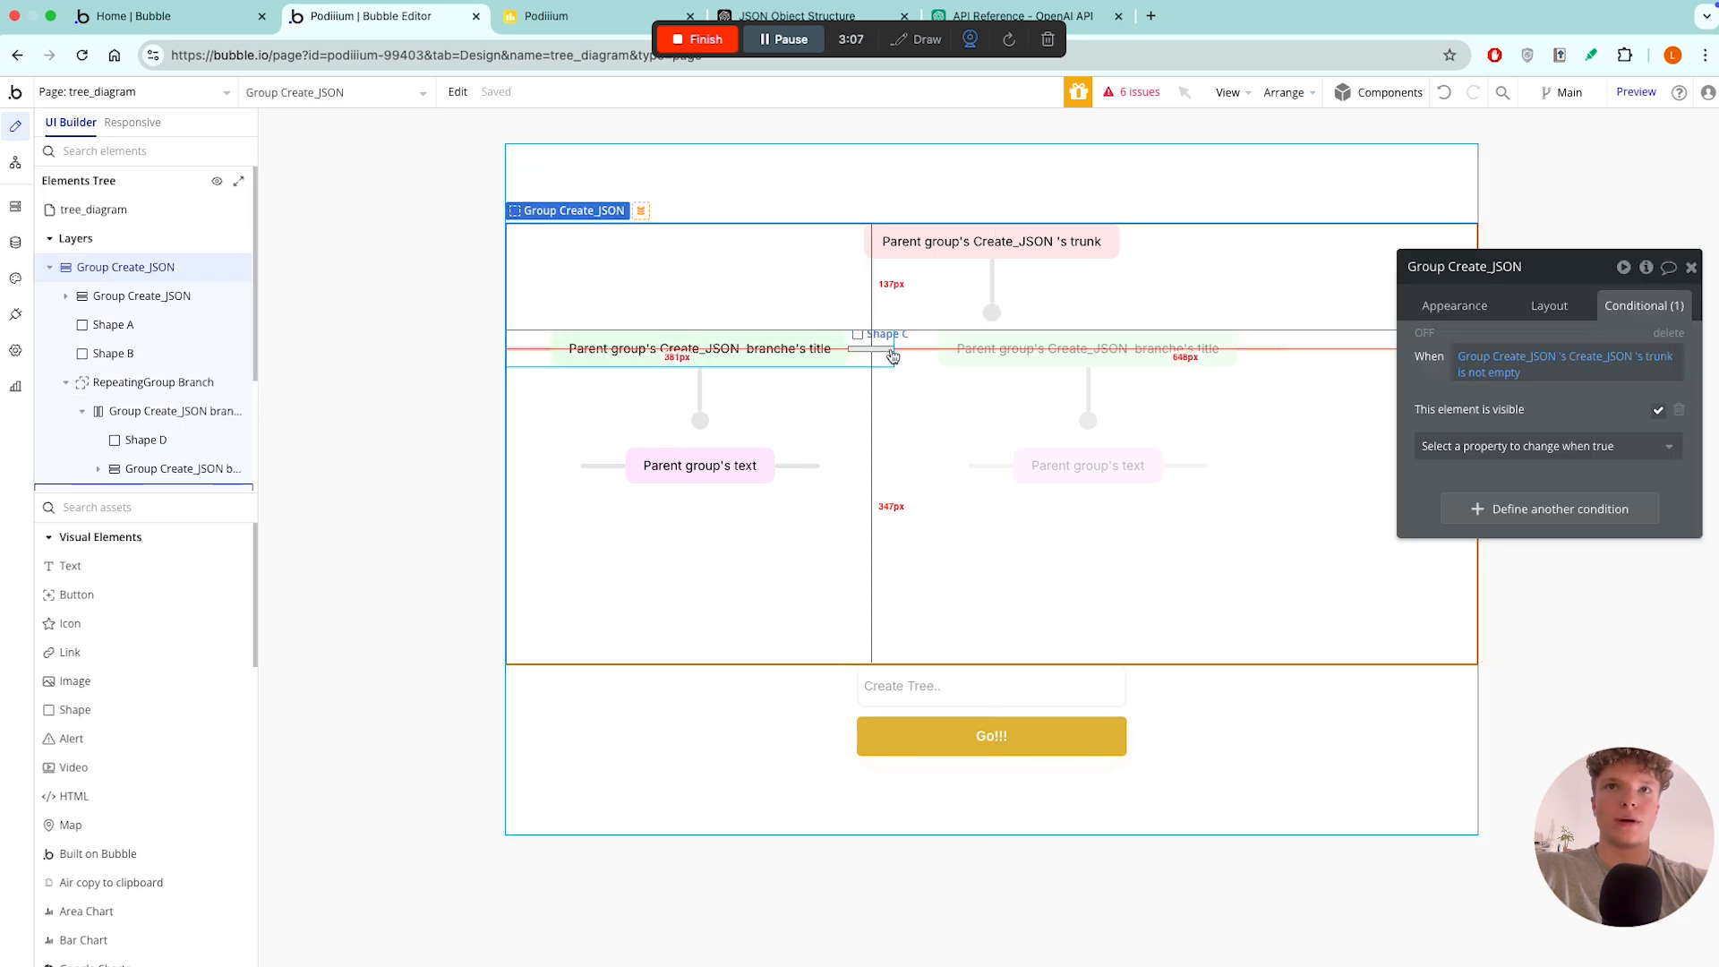
pyautogui.click(591, 376)
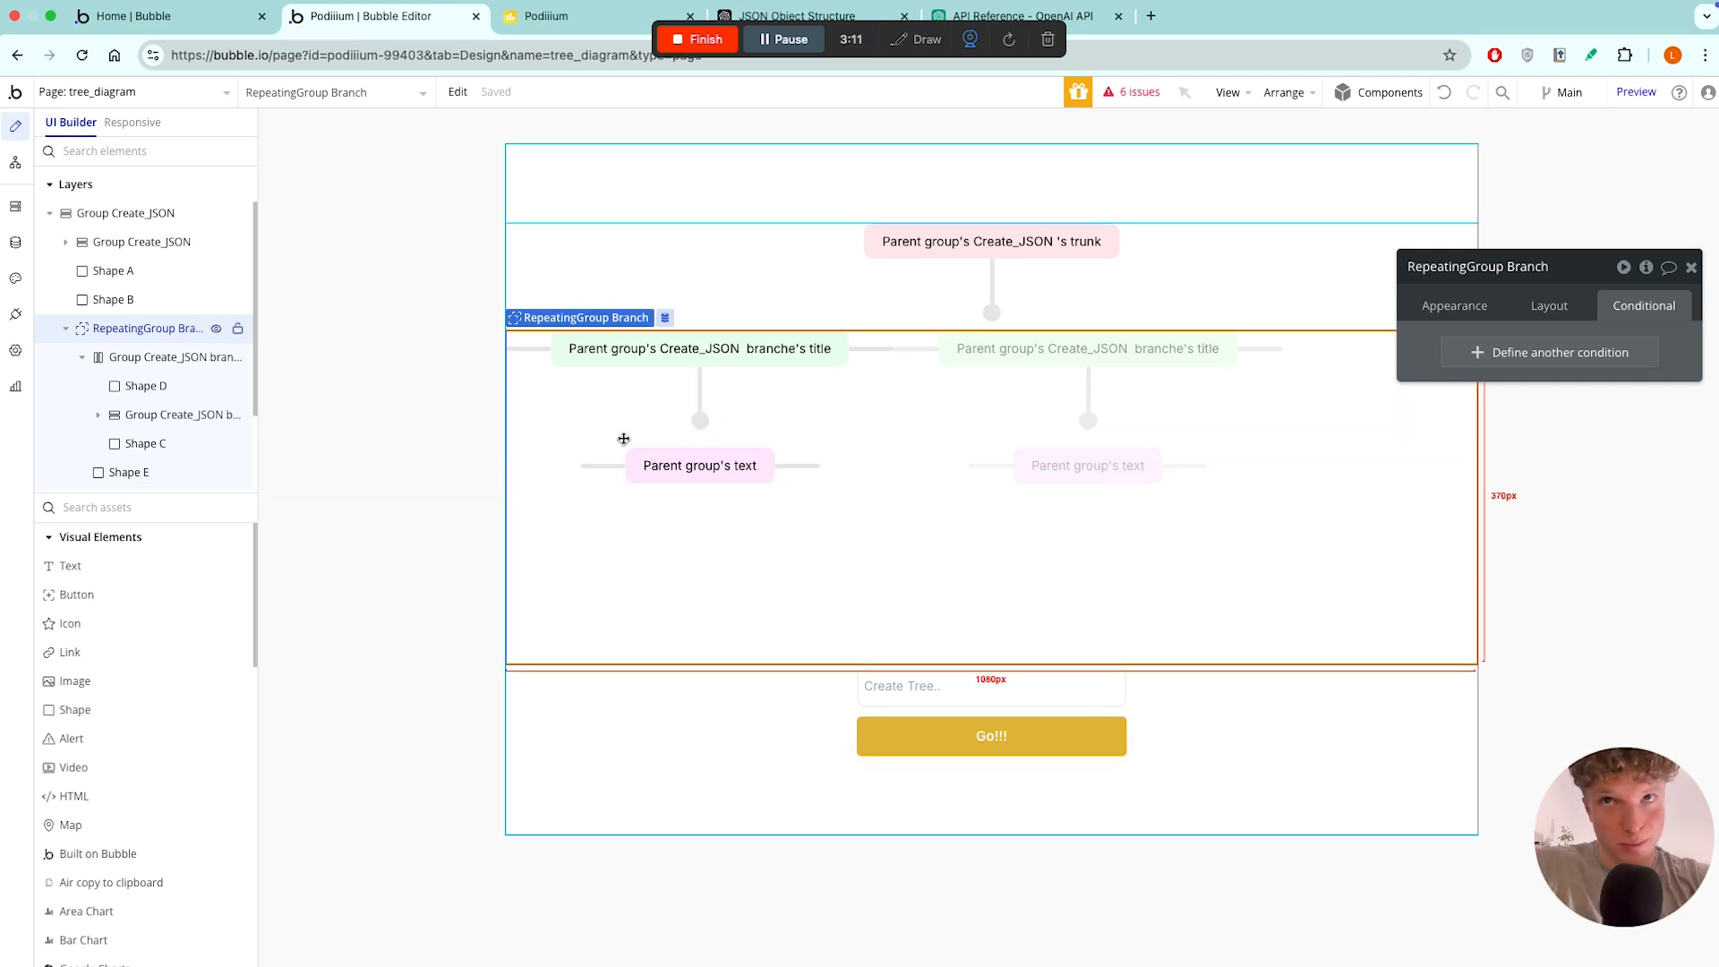
pyautogui.click(609, 500)
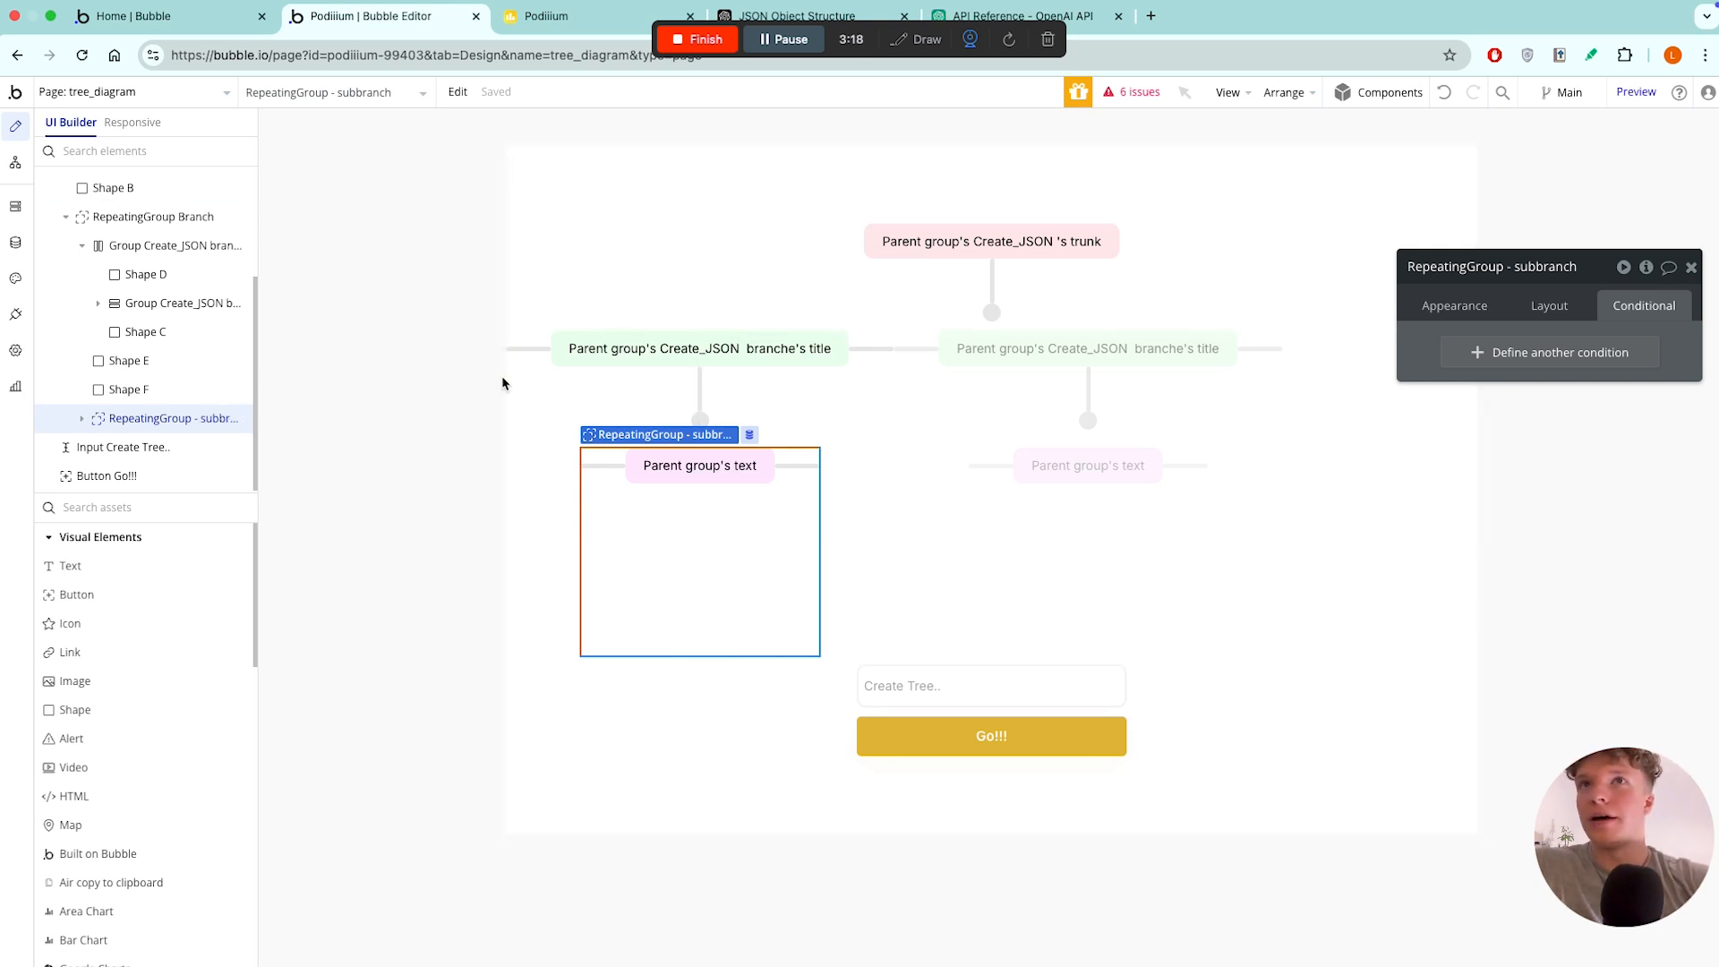
pyautogui.click(502, 137)
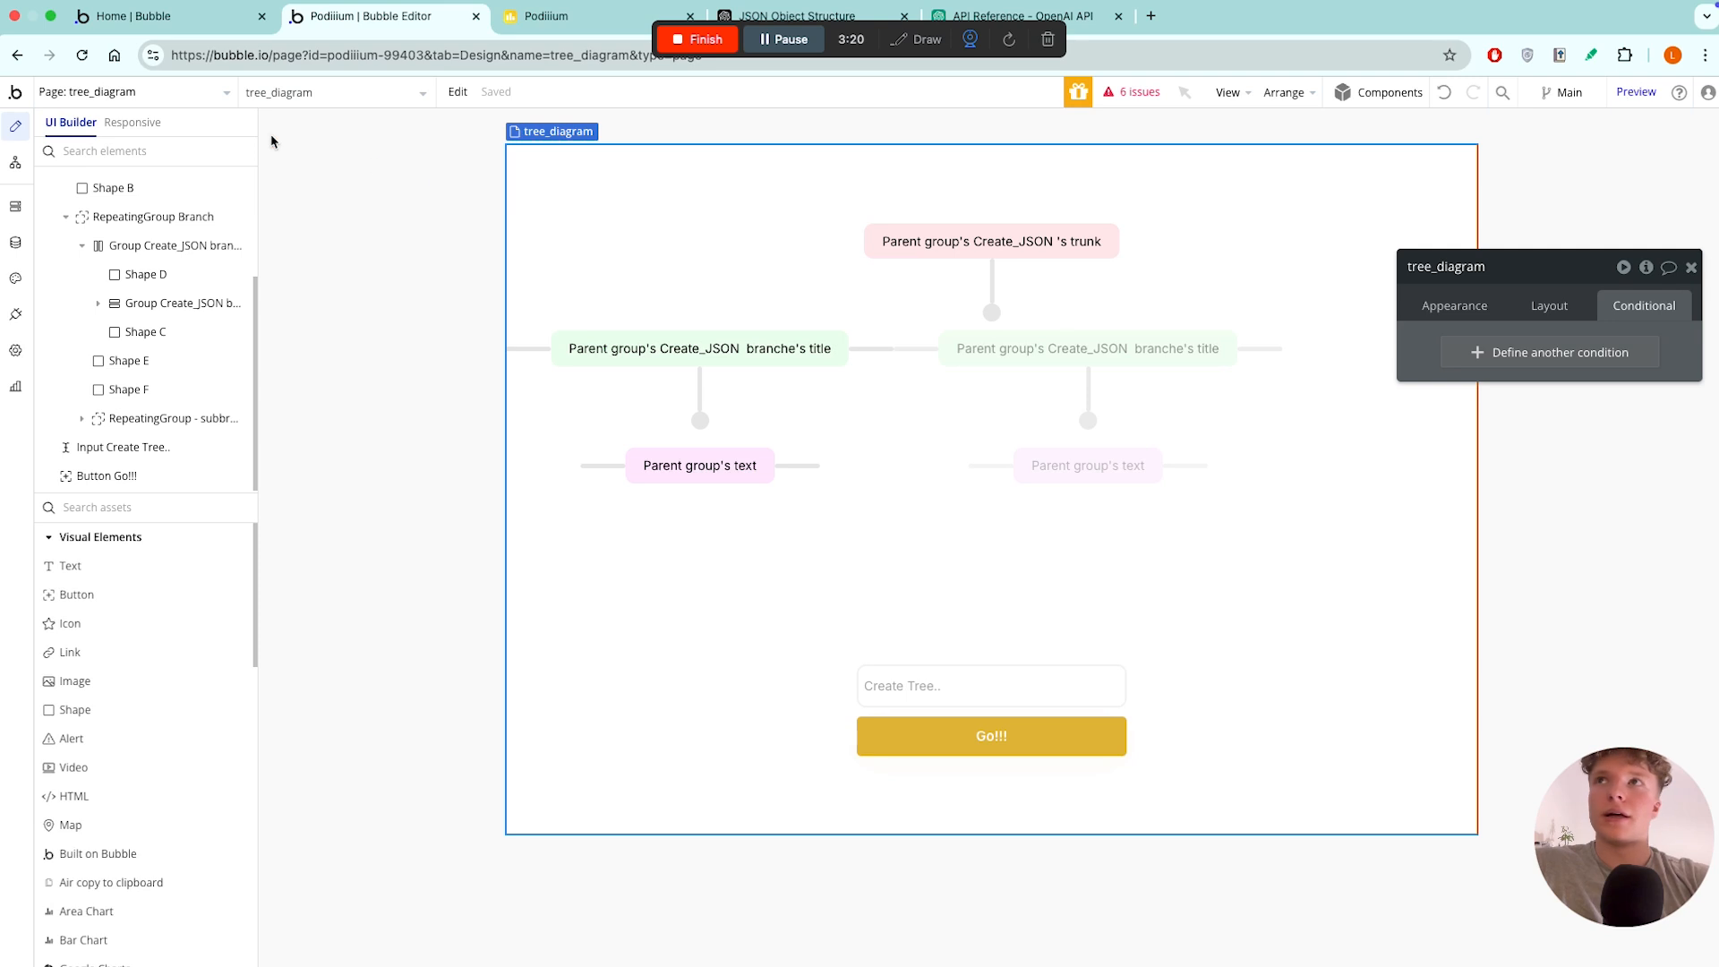
pyautogui.click(185, 92)
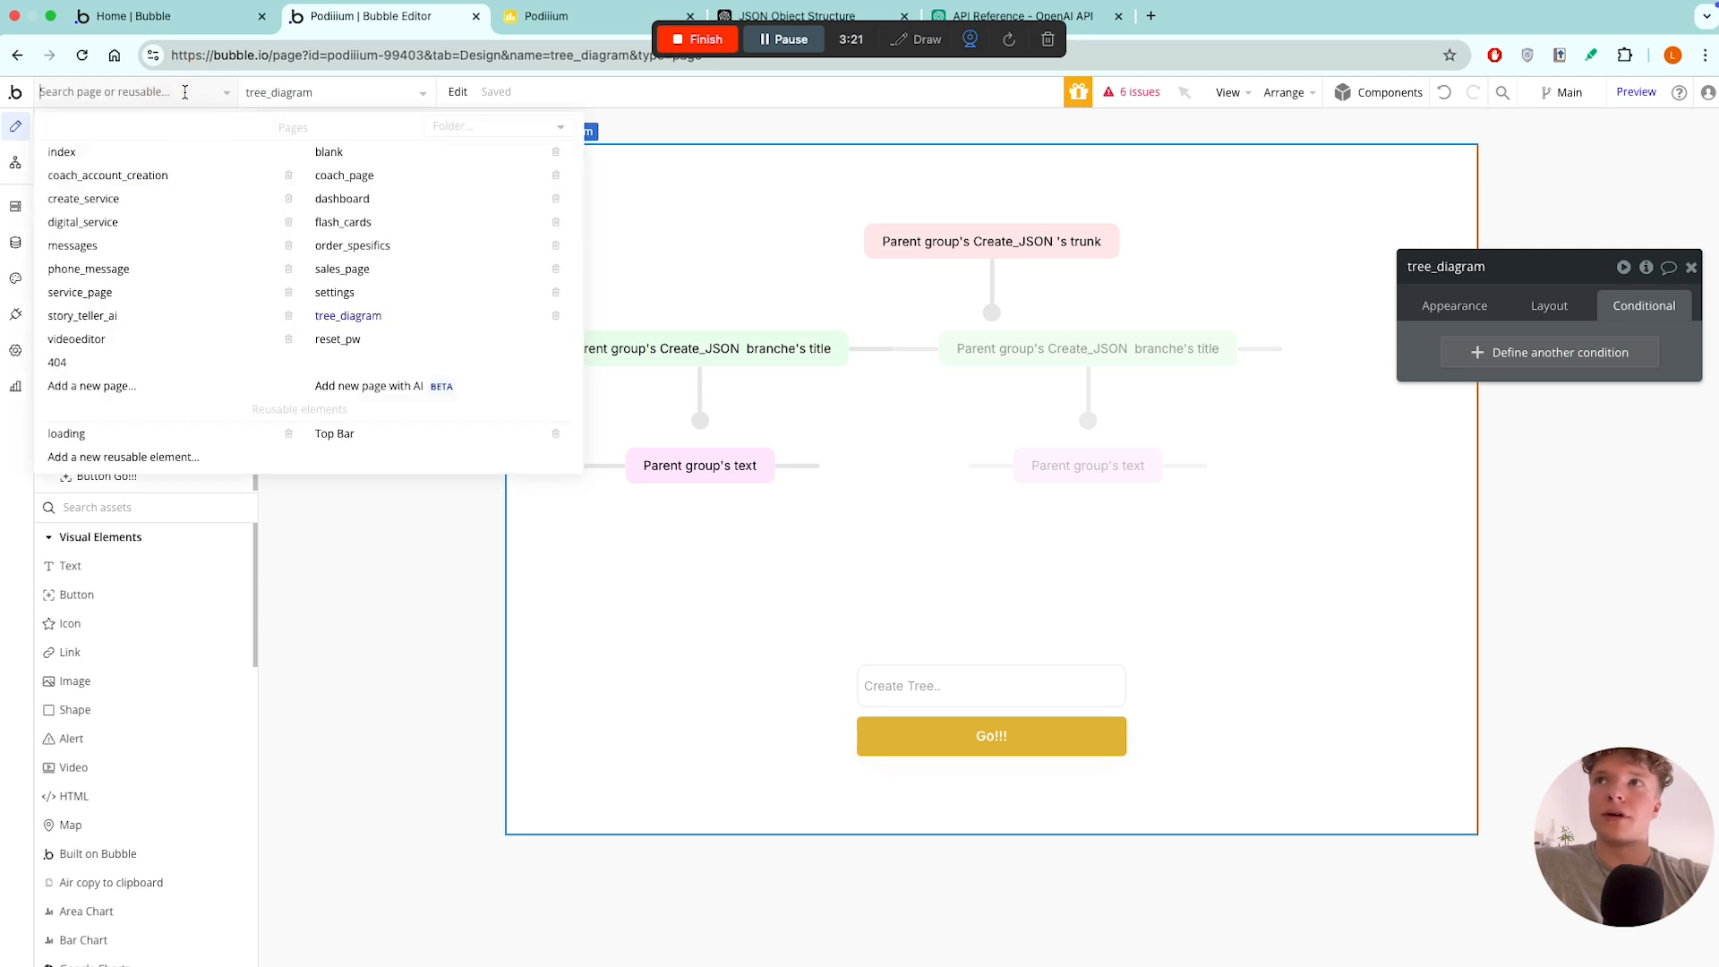
# - Create a new page named 'Tree diagram - 2'
pyautogui.click(180, 394)
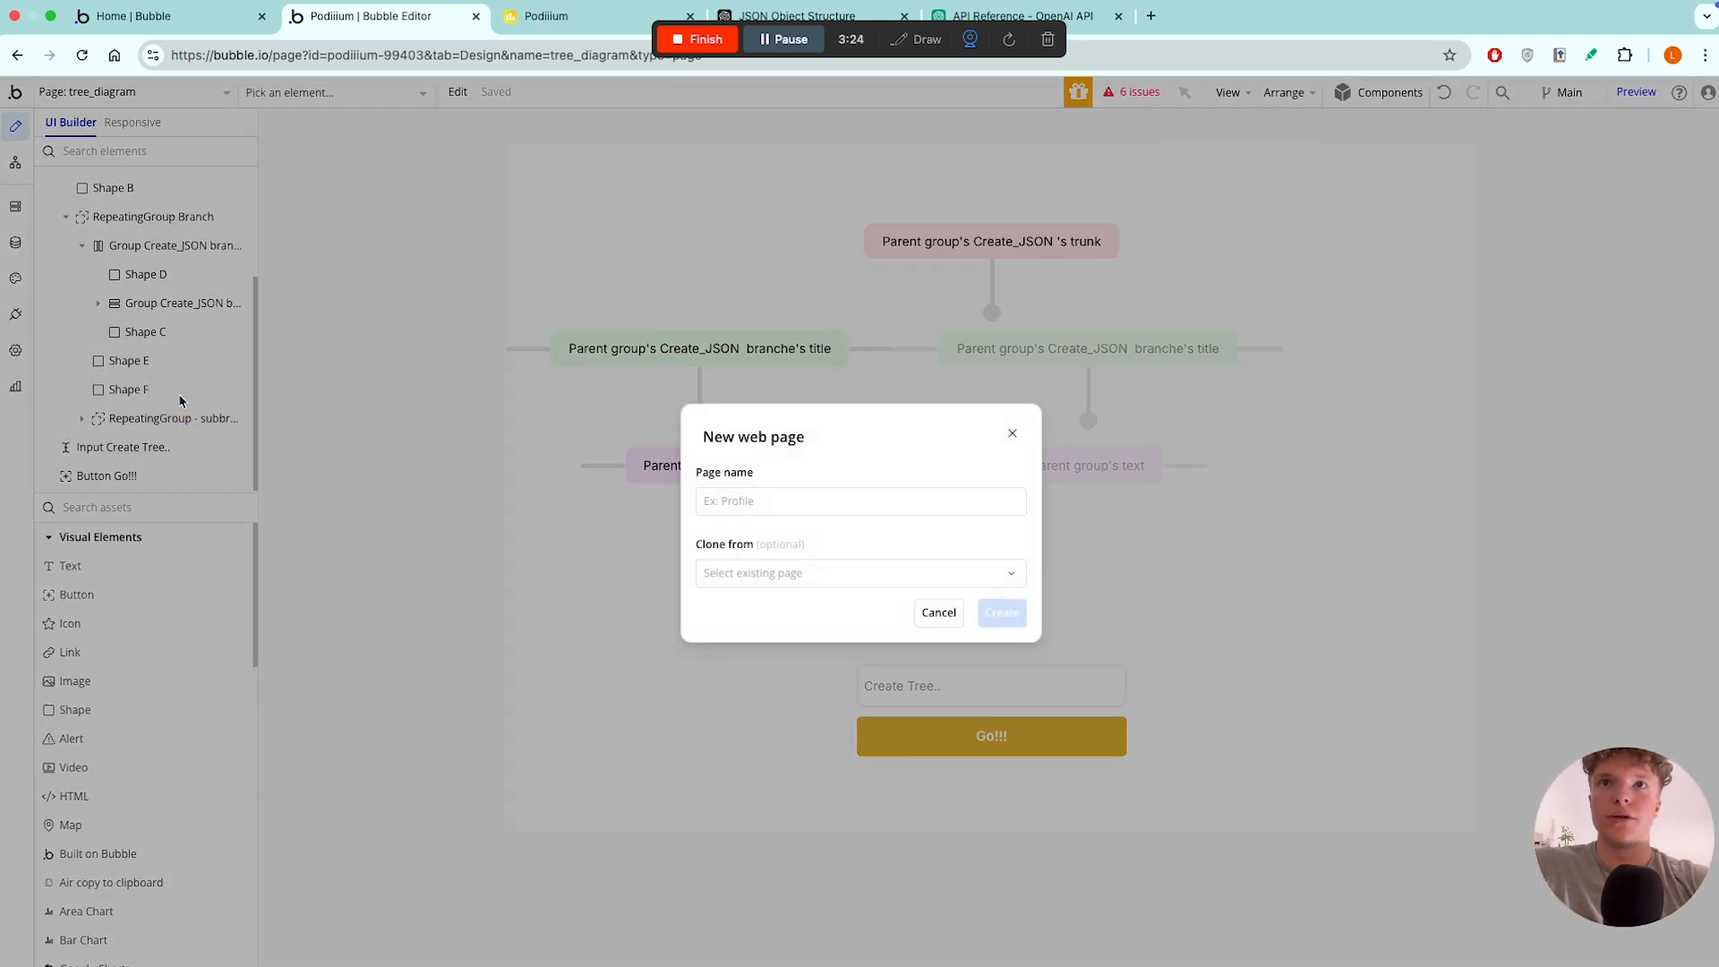
pyautogui.click(787, 499)
pyautogui.write('Tree diagram - 2')
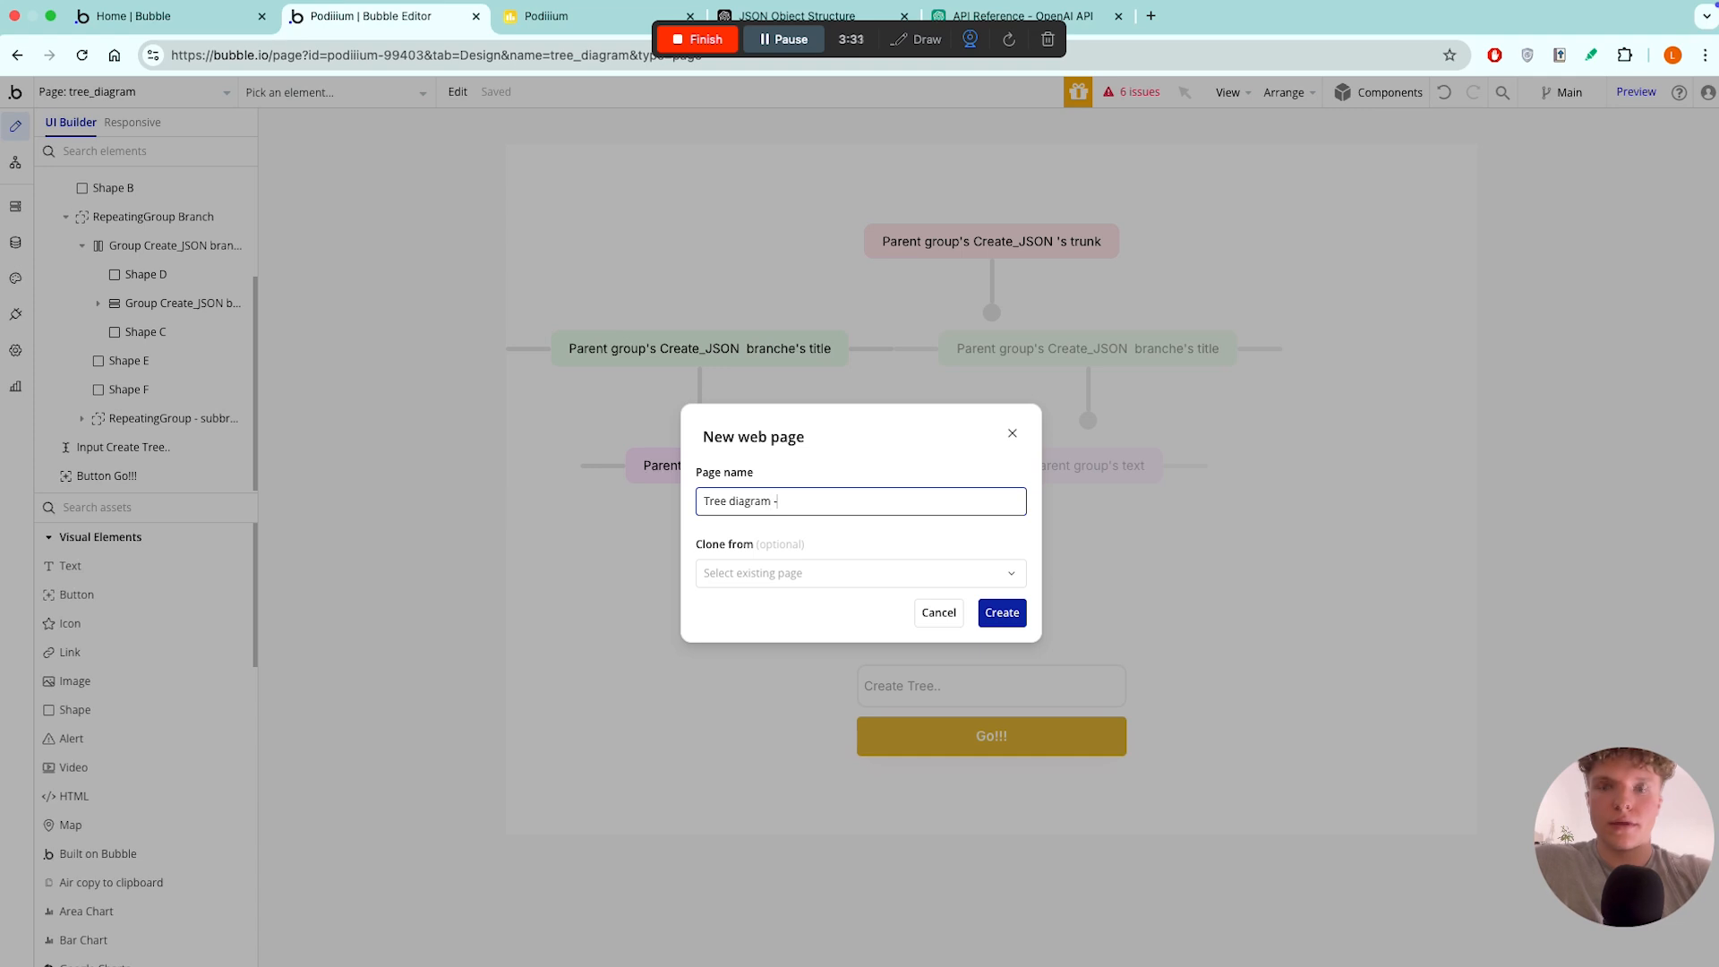
pyautogui.click(1001, 614)
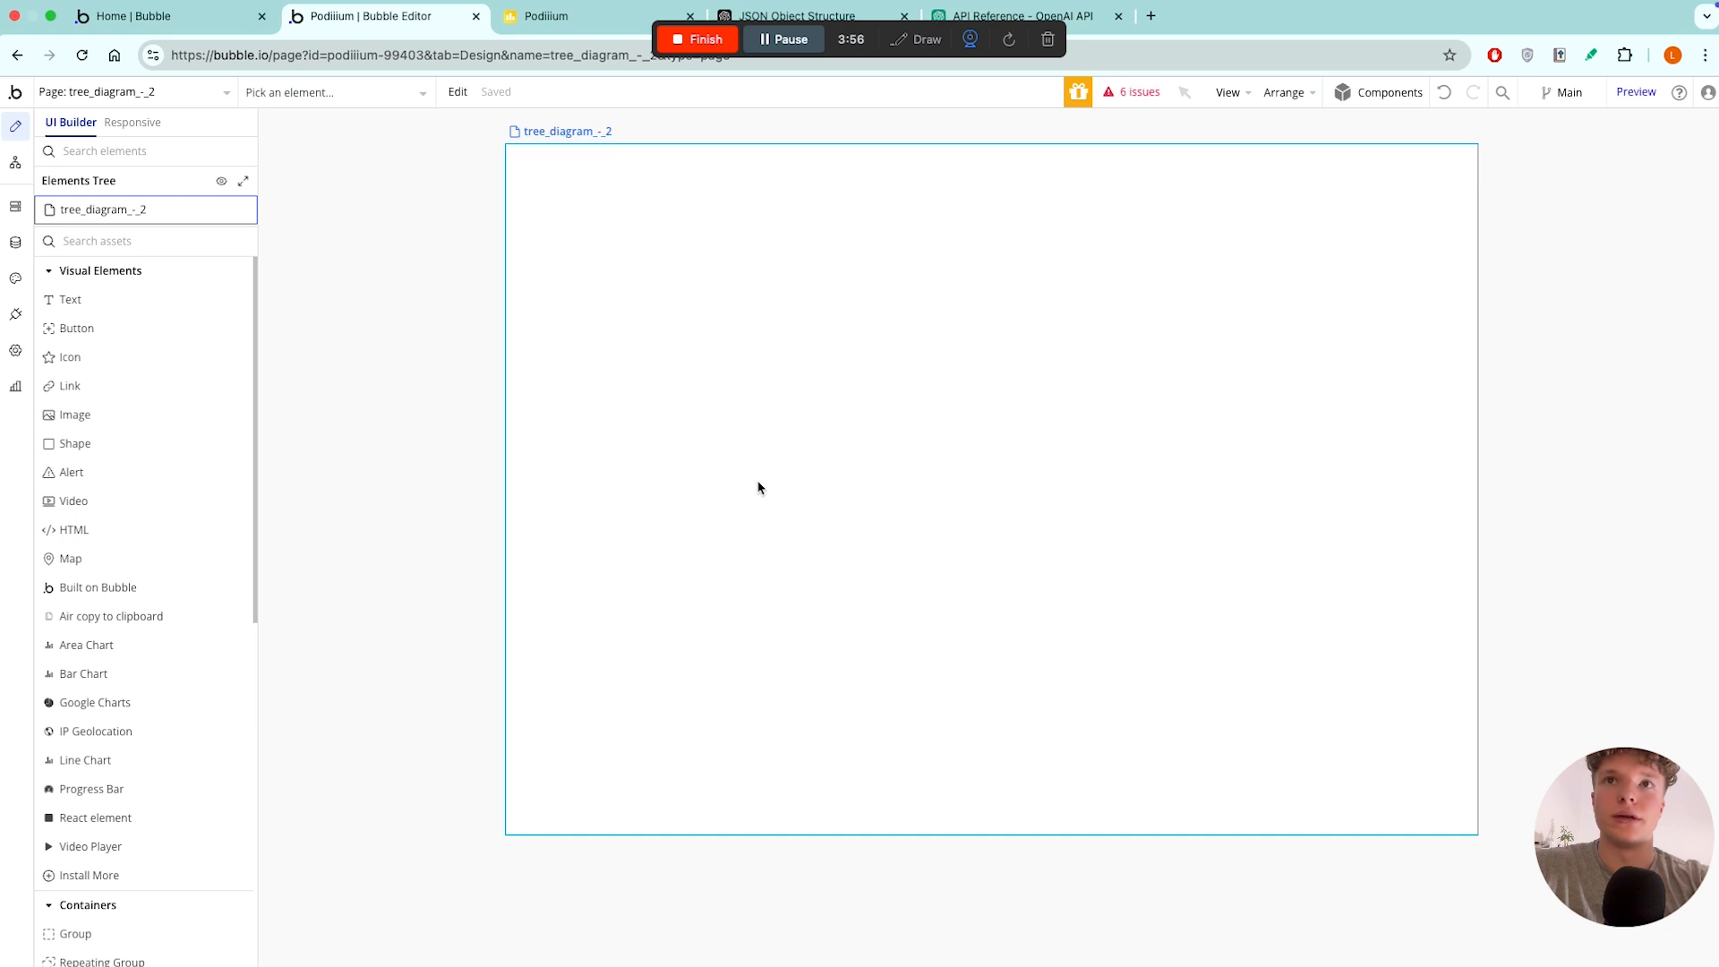
# - Add a repeating group to the new tree_diagram_-_2 page
pyautogui.scroll(-1, 119, 540)
pyautogui.scroll(1, 122, 542)
pyautogui.scroll(-7, 122, 541)
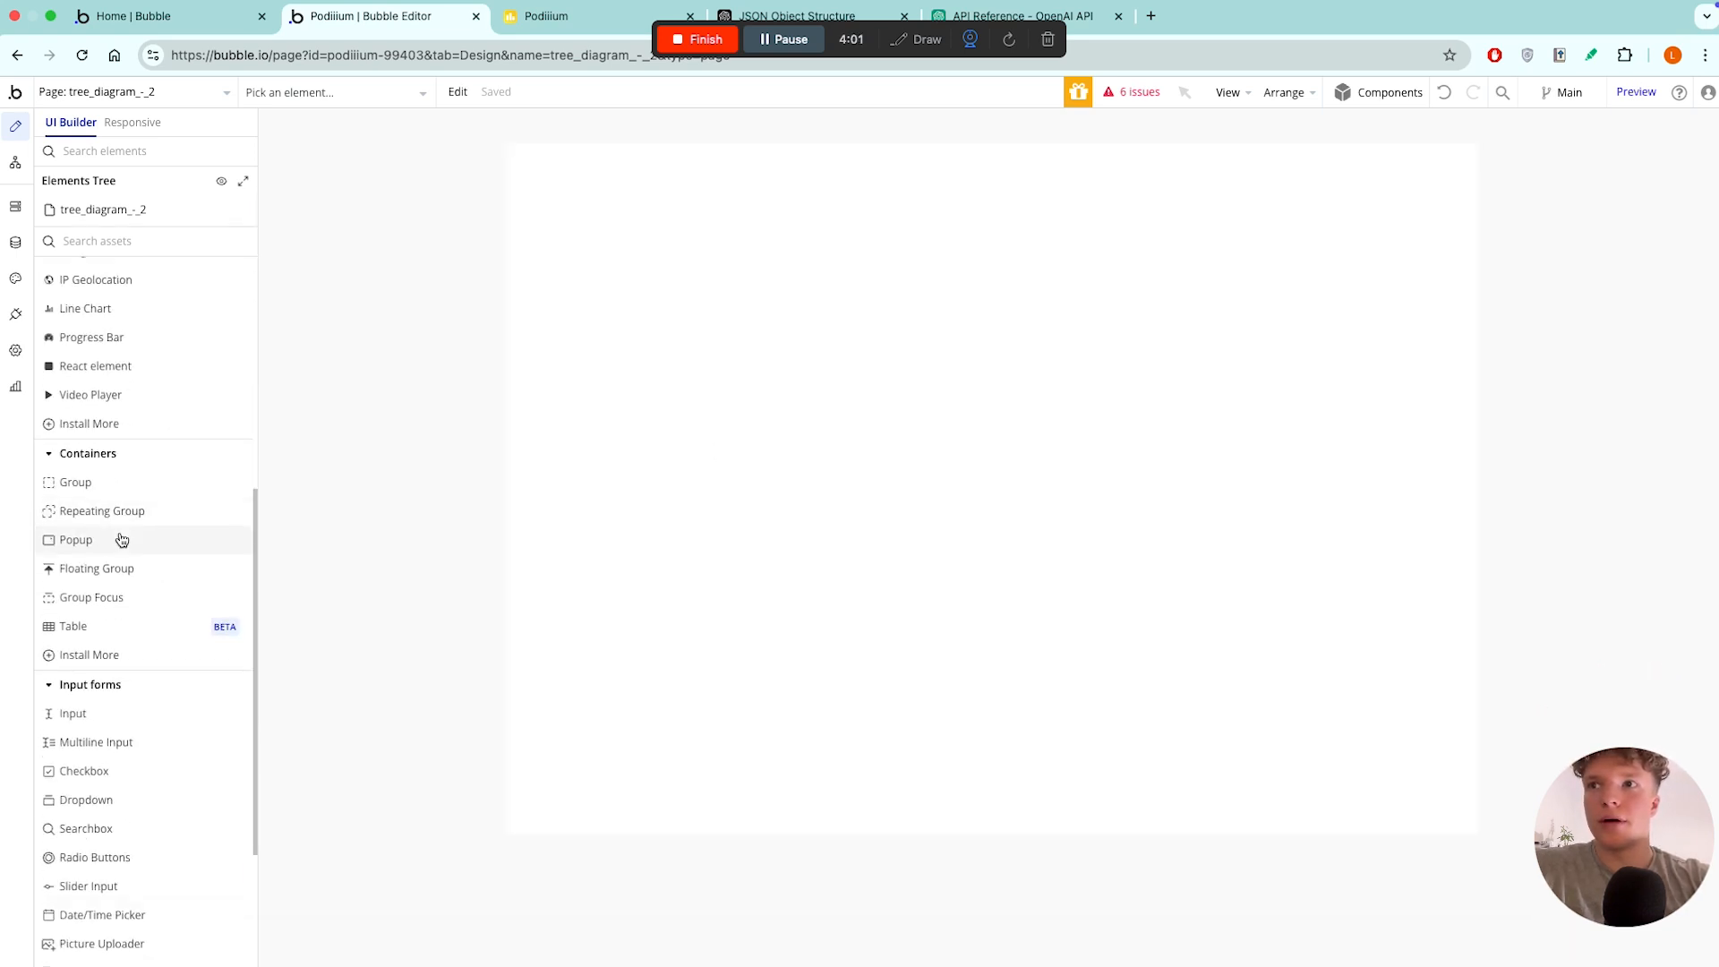
pyautogui.scroll(2, 122, 540)
pyautogui.moveTo(107, 484); pyautogui.dragTo(900, 456)
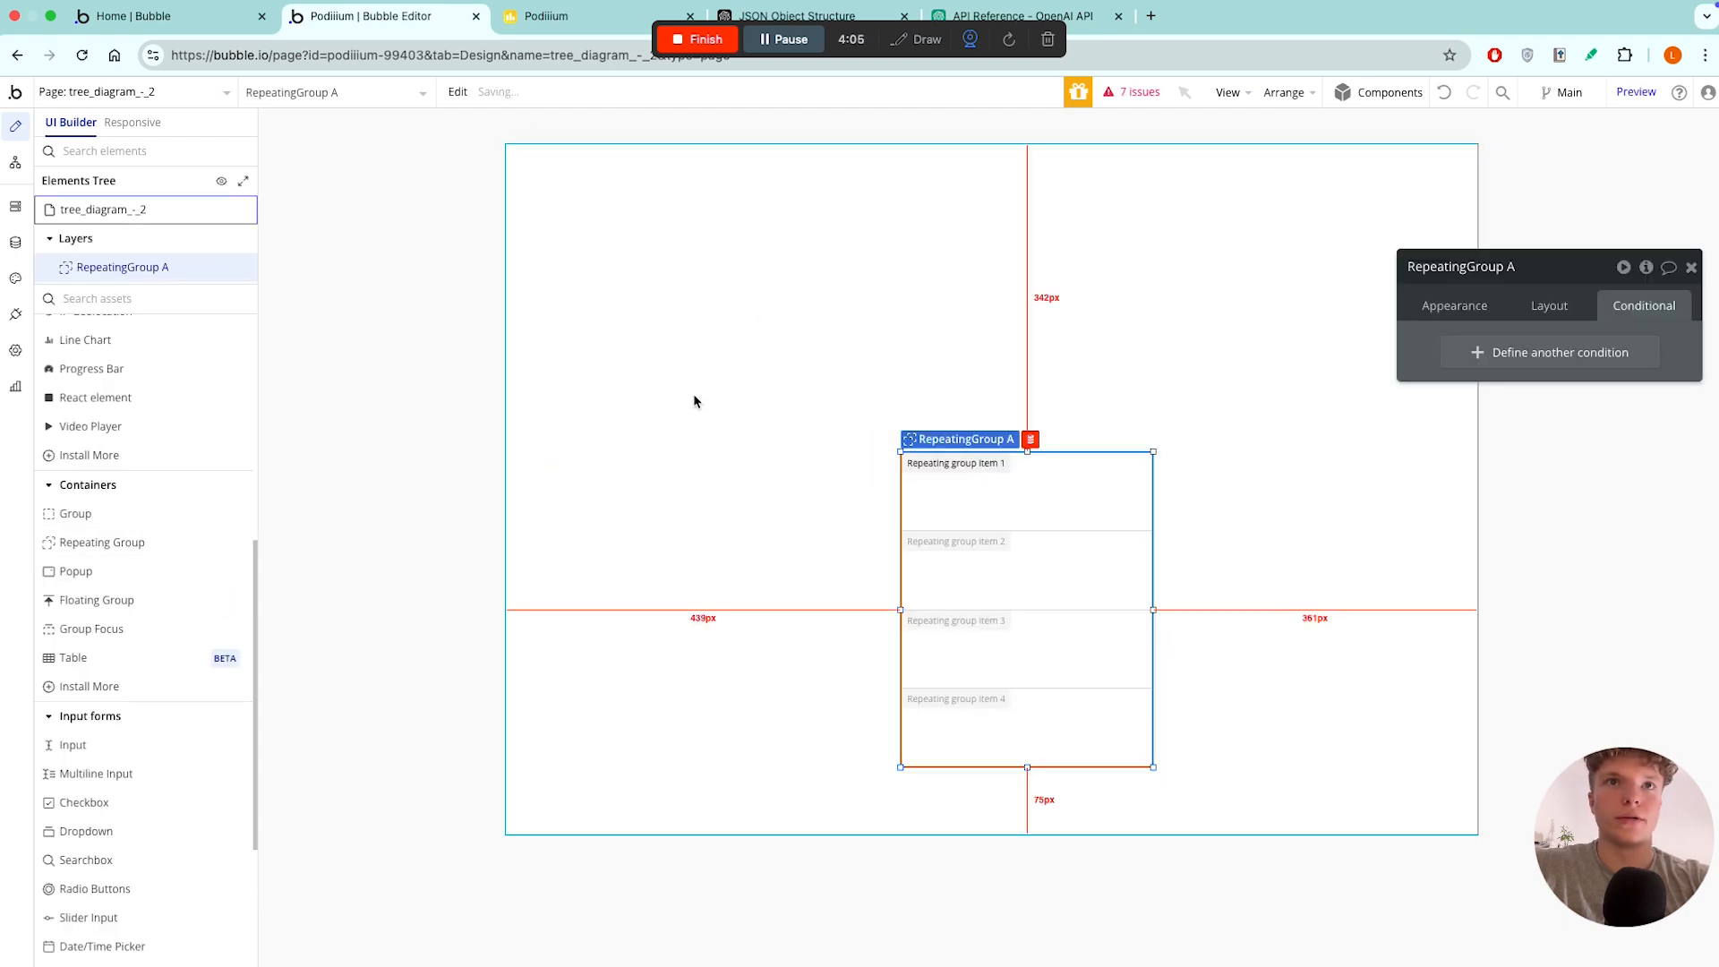
# - Set the page's container layout to Column with centred alignment
pyautogui.click(841, 309)
pyautogui.click(1454, 305)
pyautogui.click(1553, 307)
pyautogui.click(1587, 355)
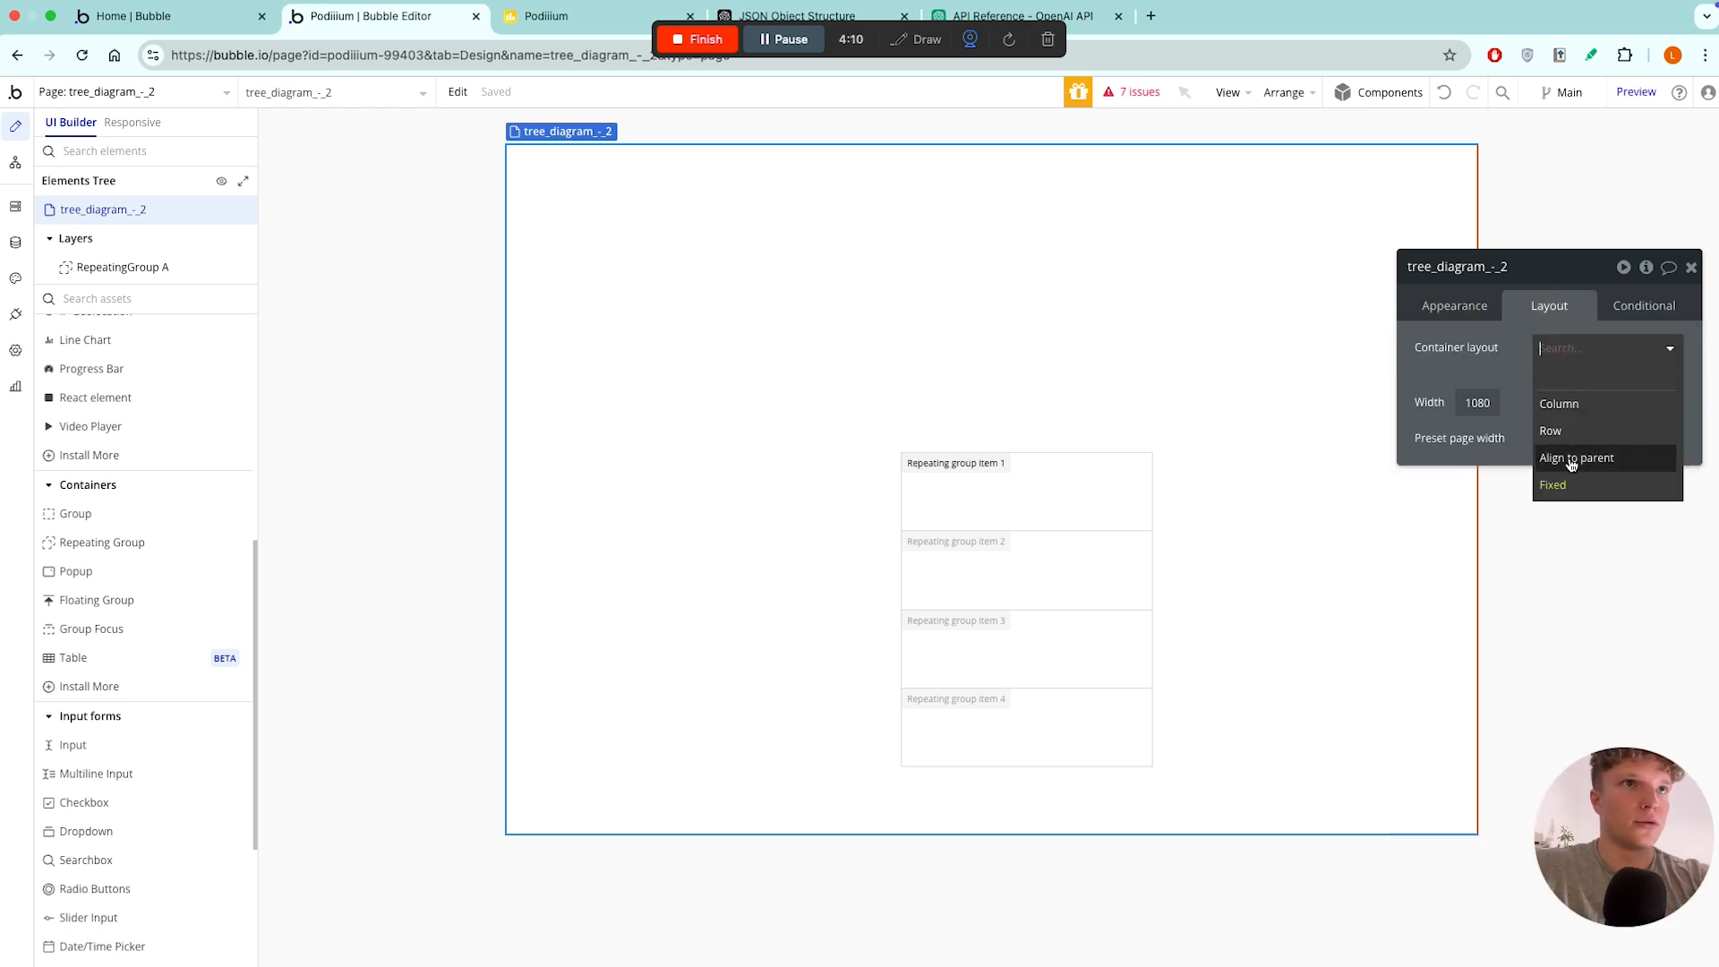
pyautogui.click(1586, 403)
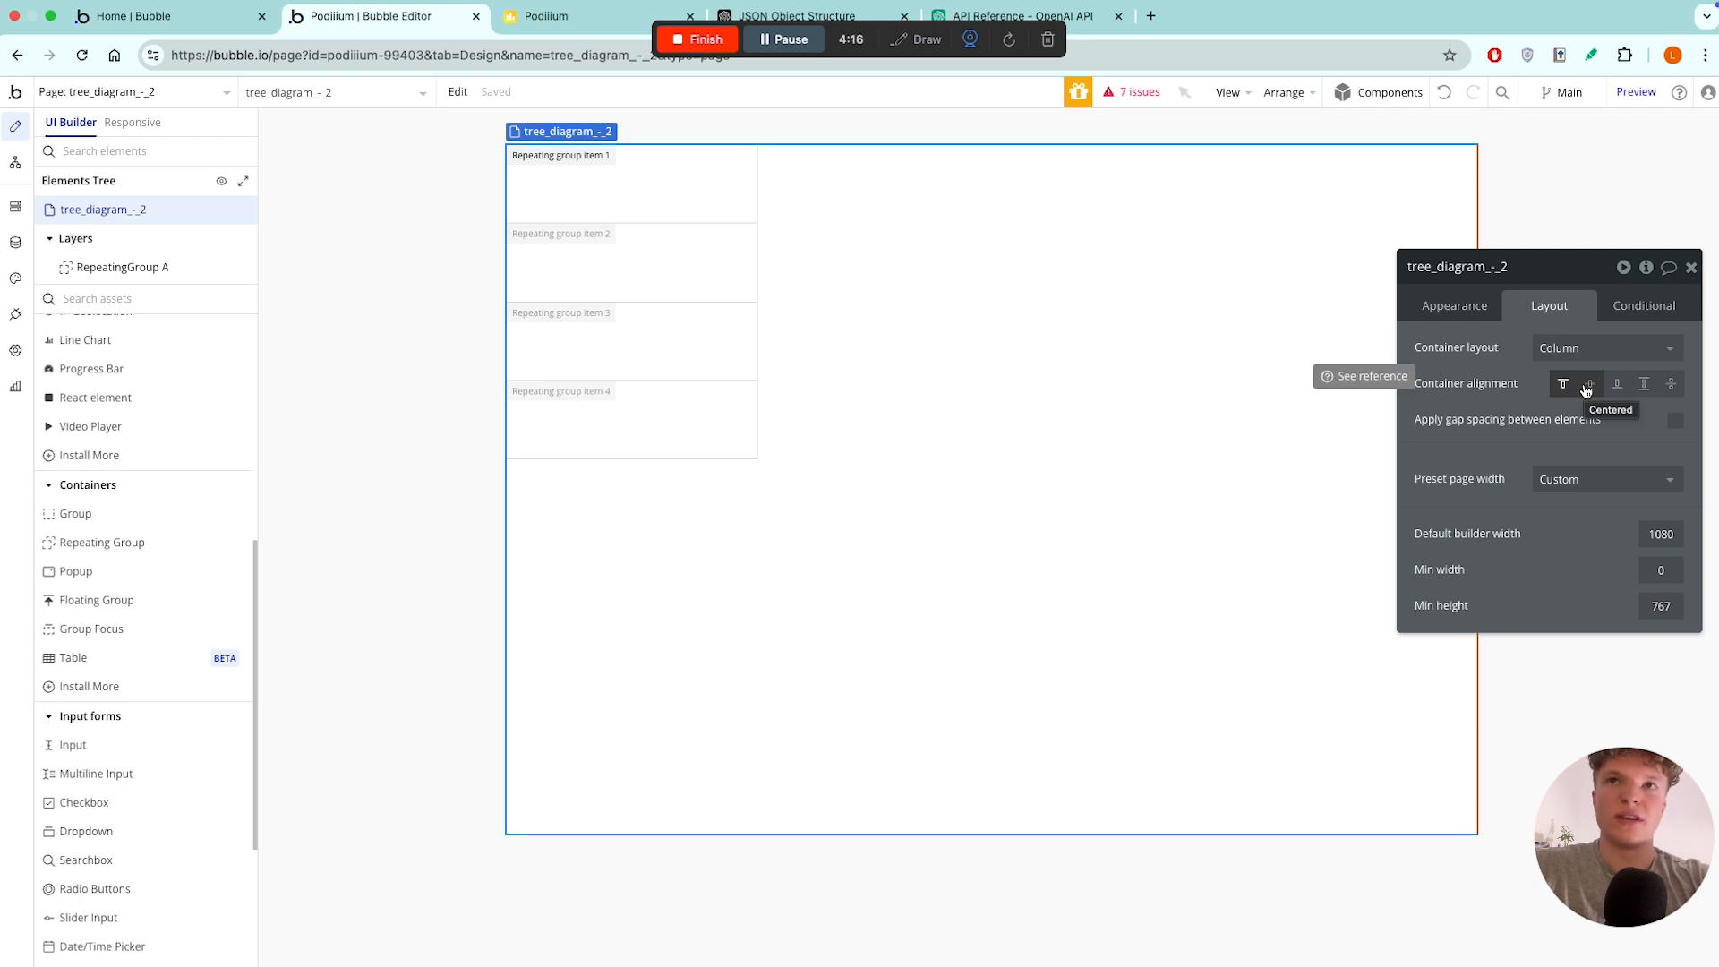
pyautogui.click(1586, 390)
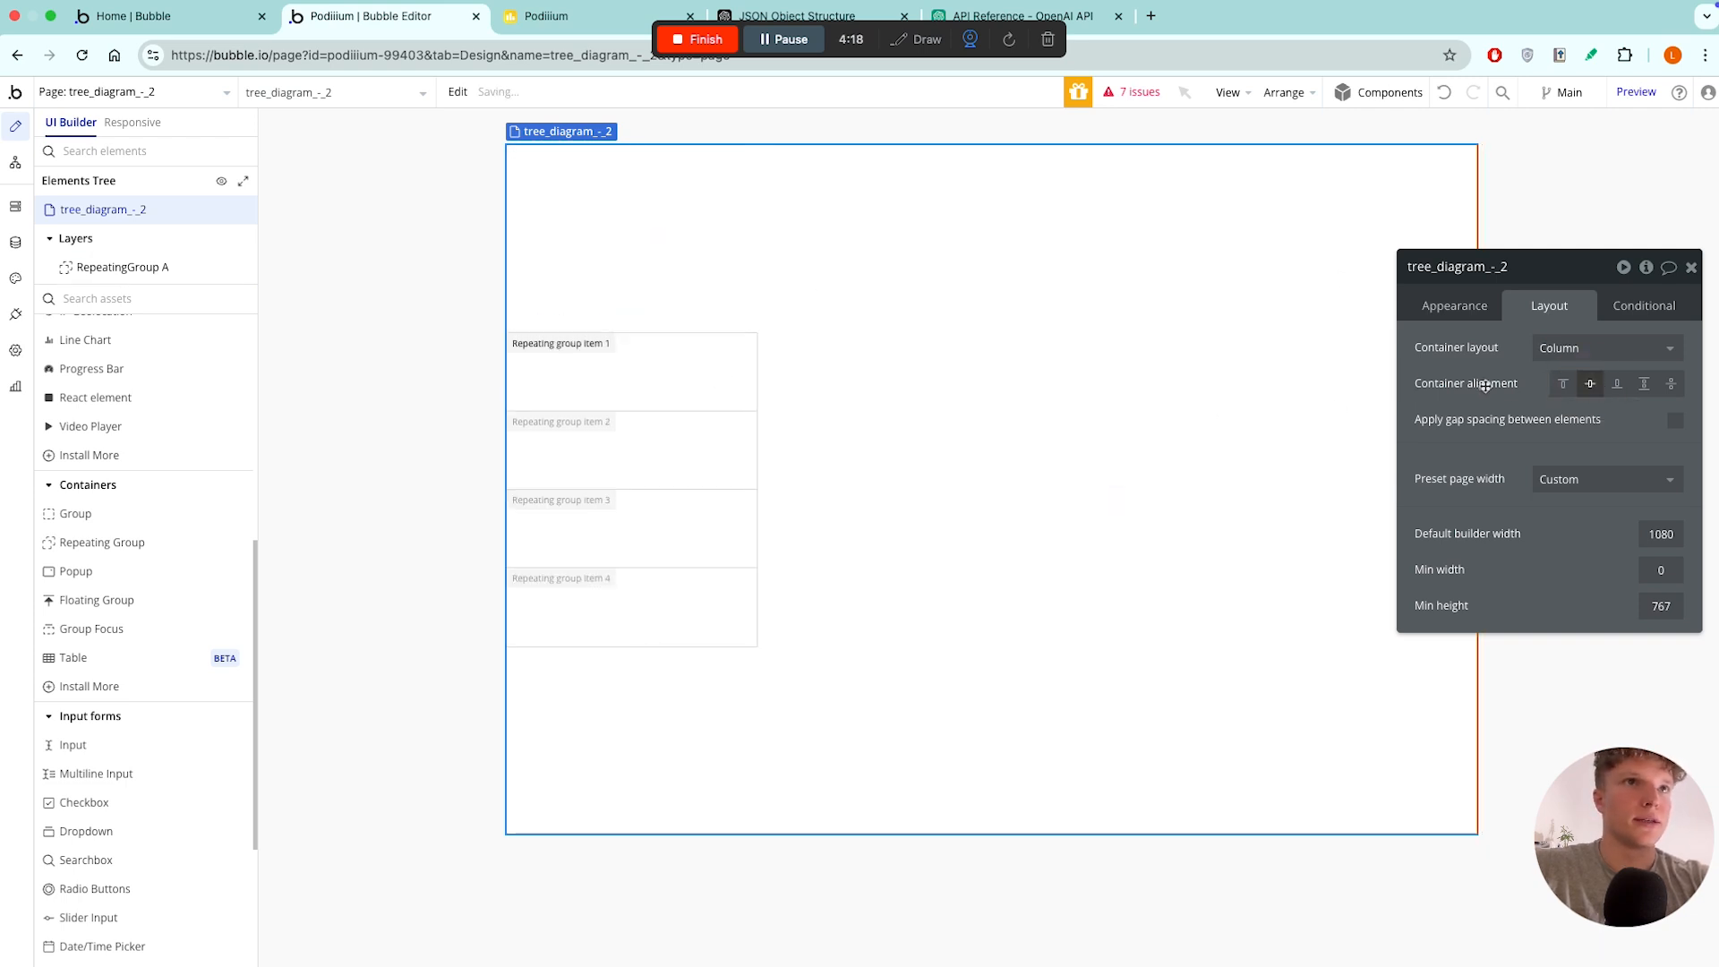
# - Centre RepeatingGroup A horizontally on the page
pyautogui.click(722, 365)
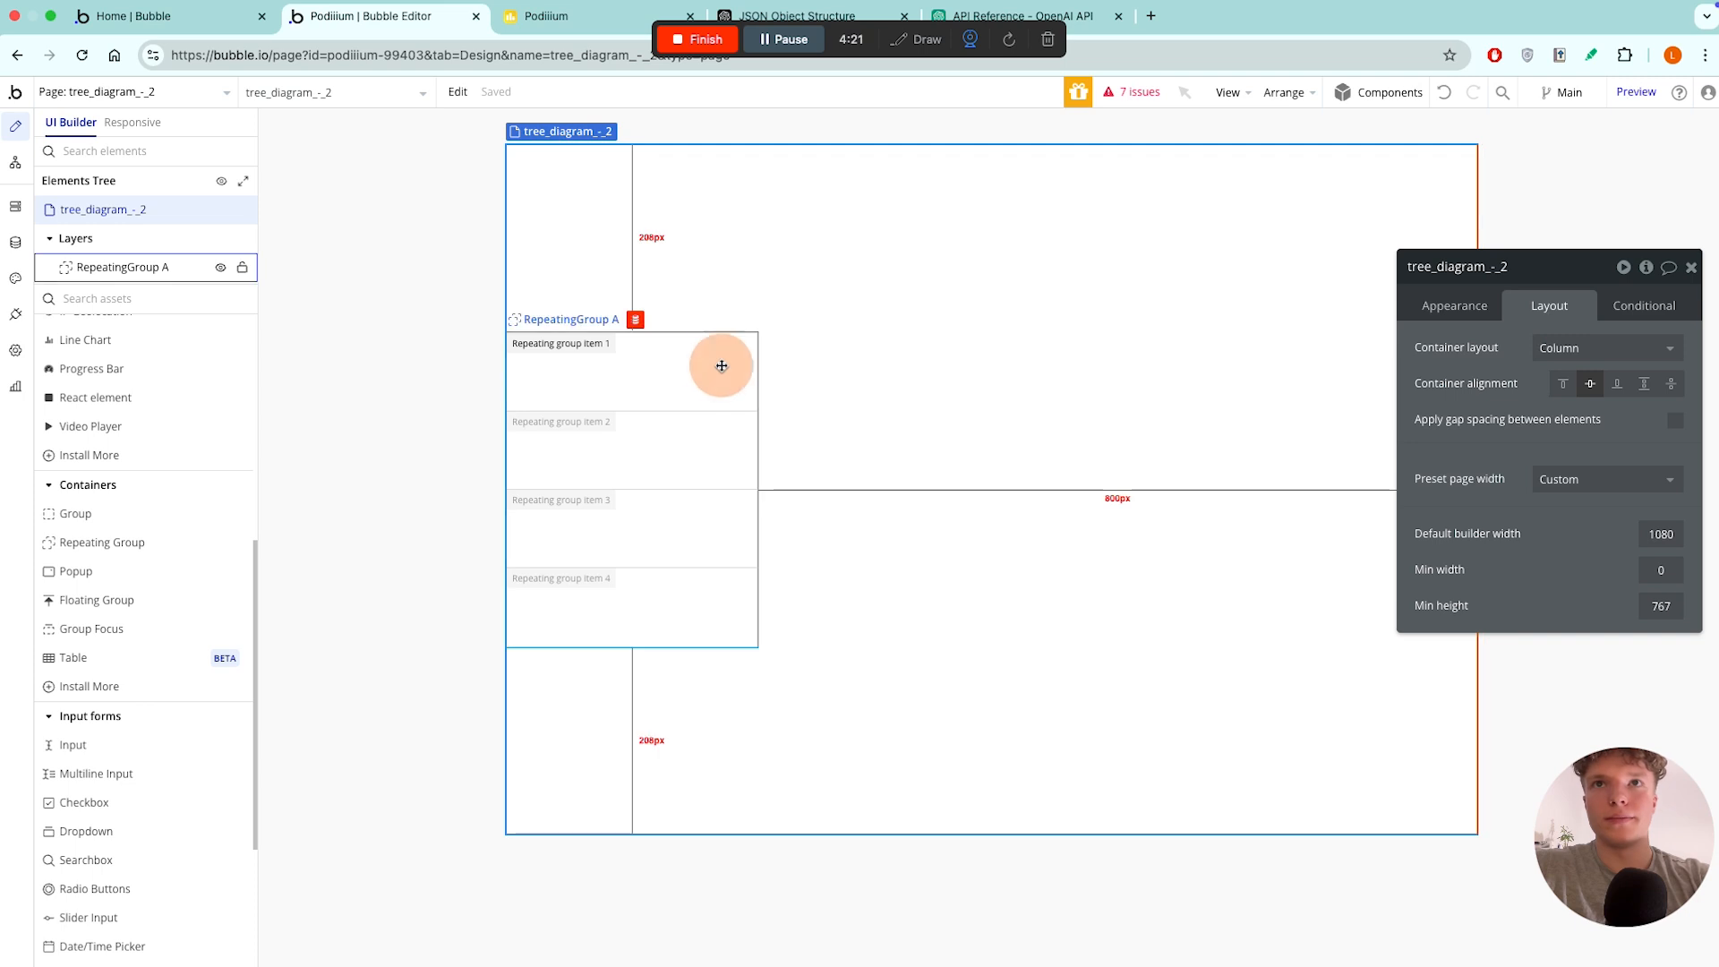
pyautogui.click(1647, 538)
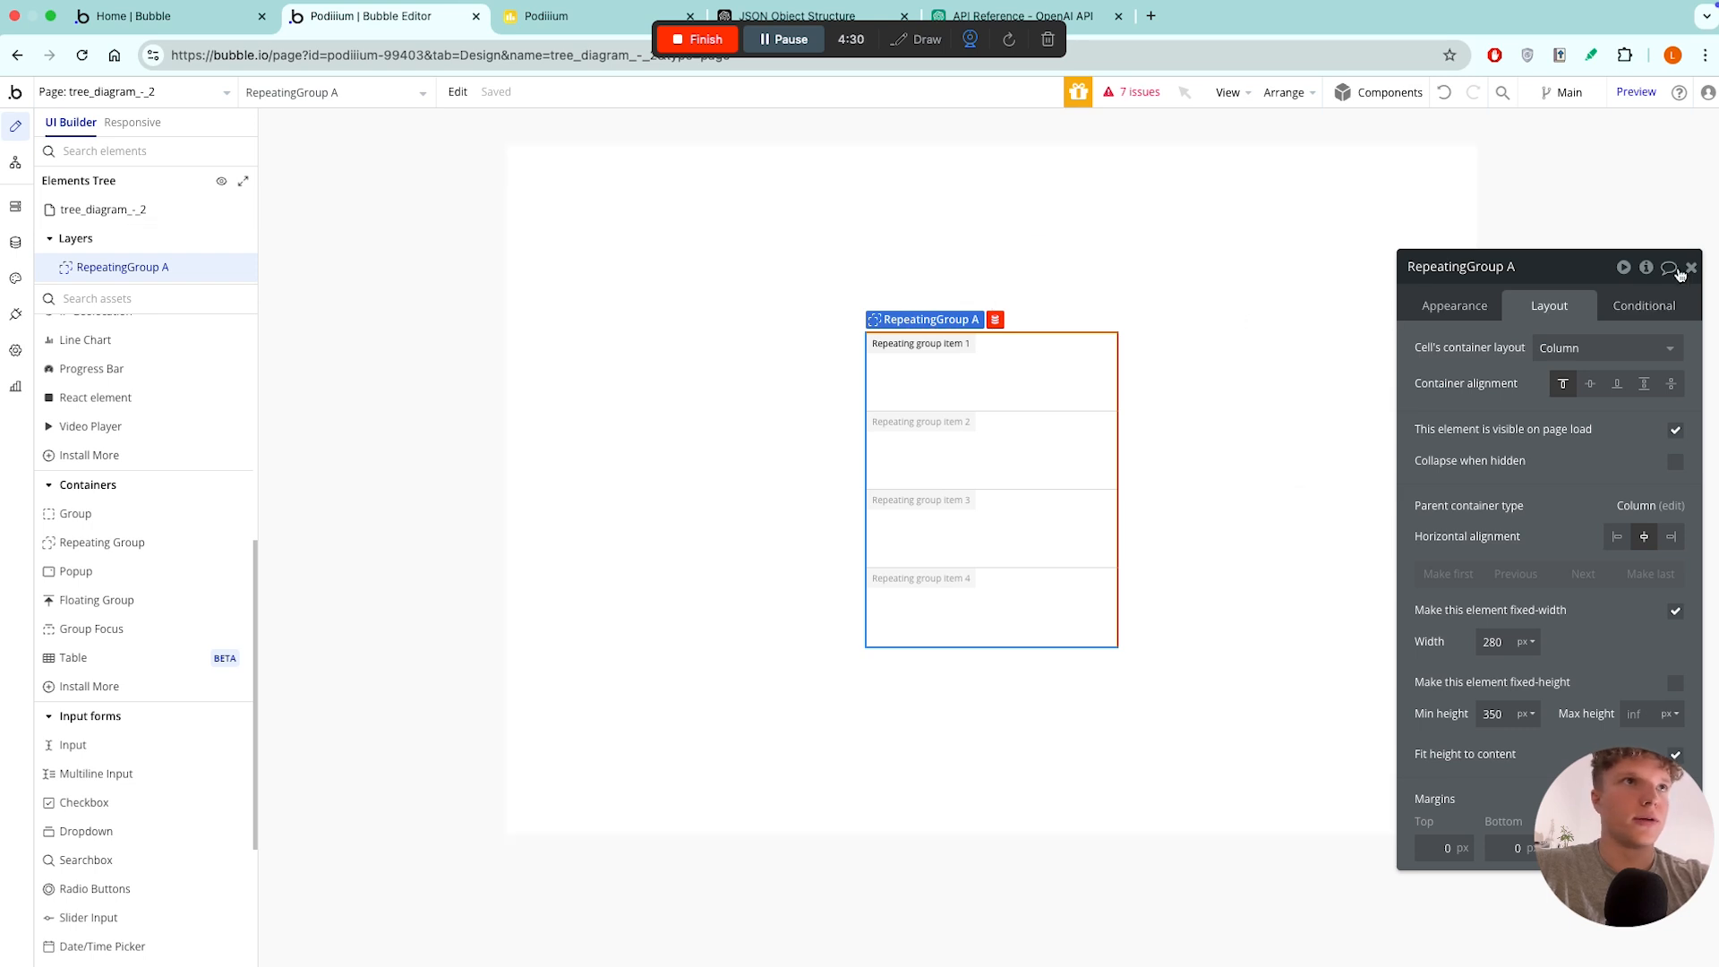
pyautogui.scroll(-3, 94, 708)
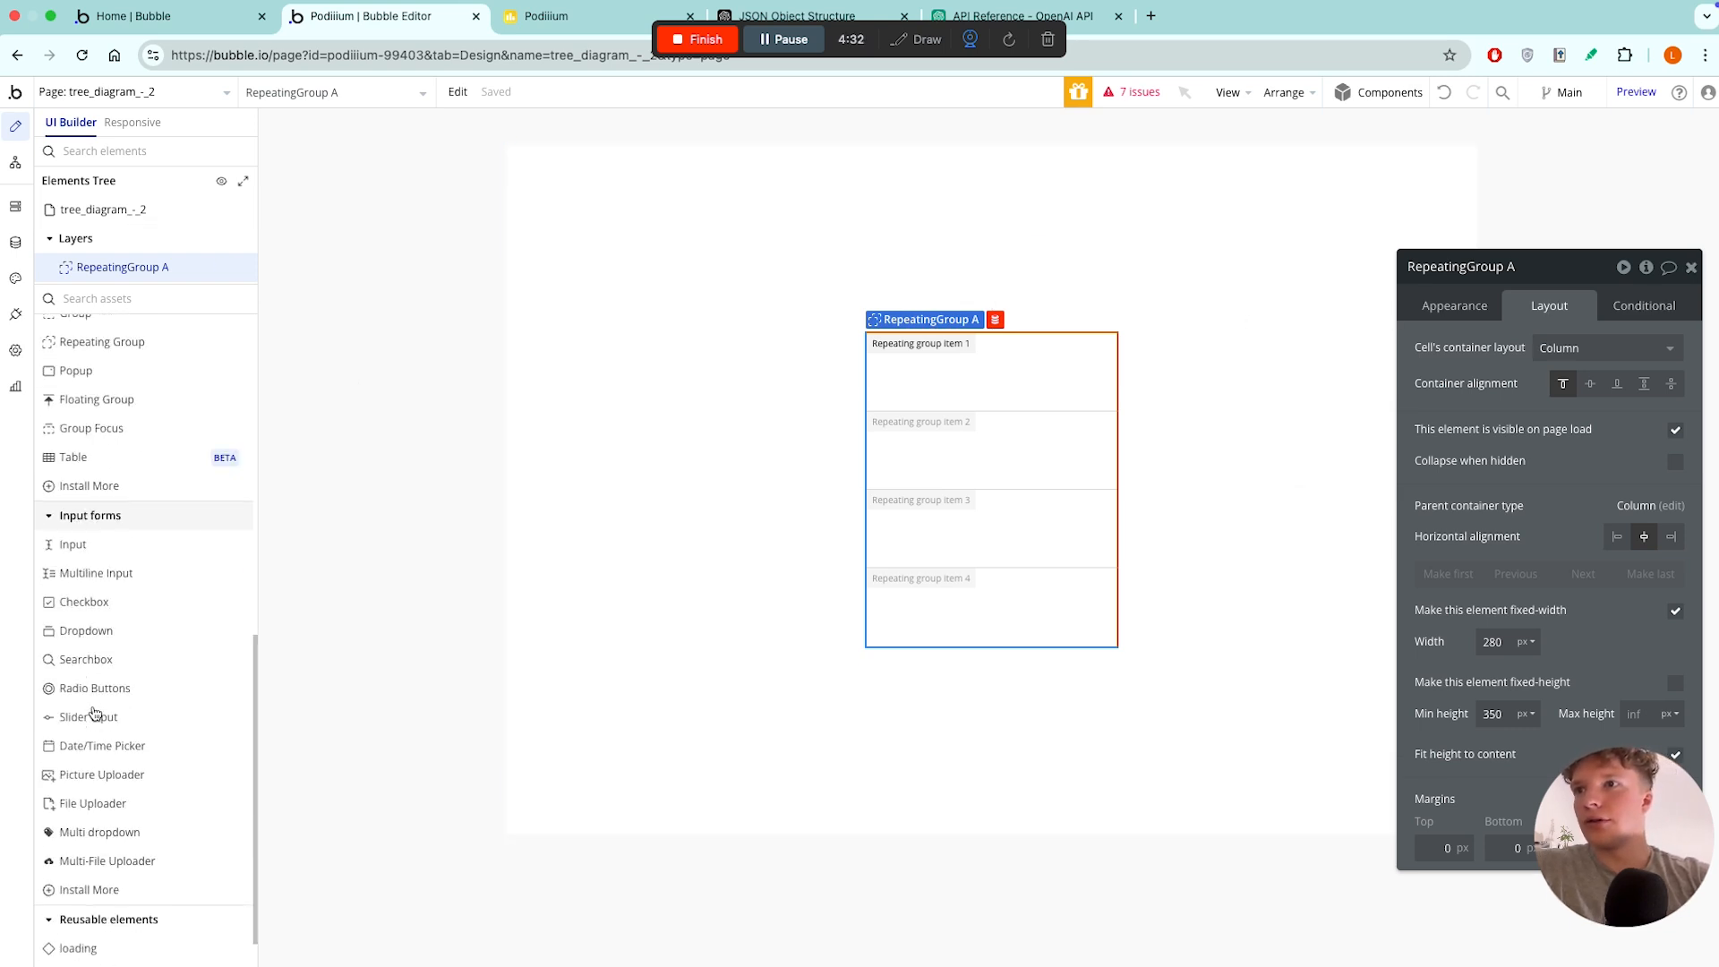
pyautogui.scroll(8, 98, 712)
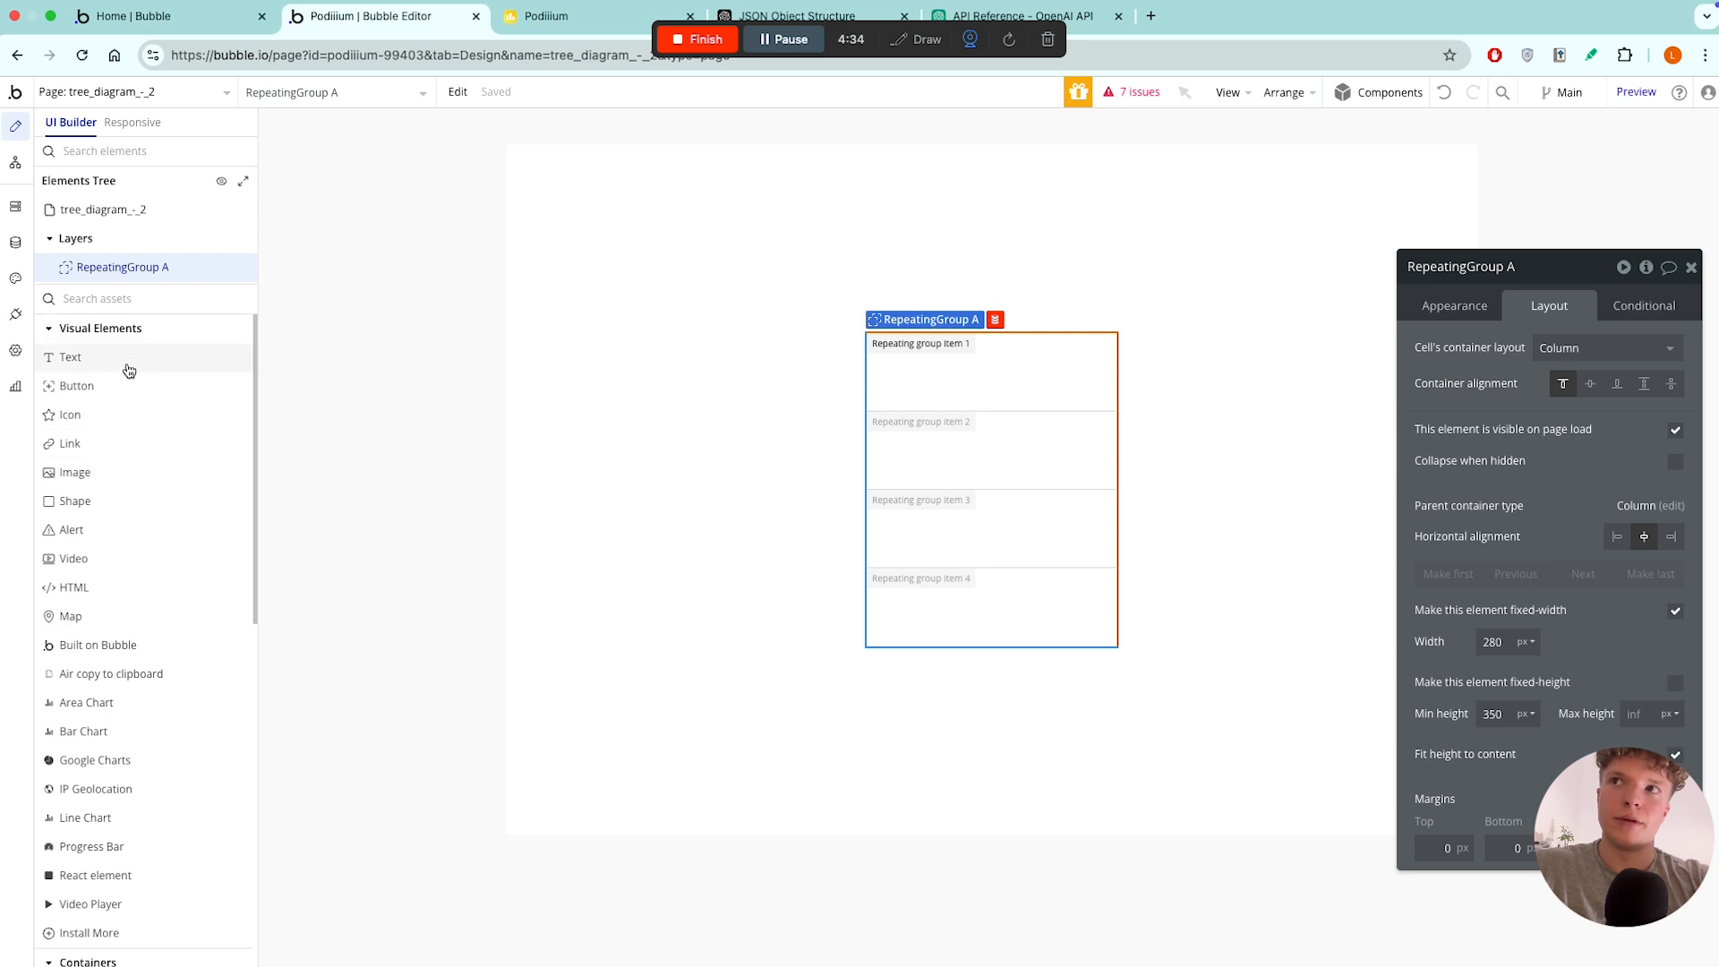
# - Put a text element reading 'Trunk' in RepeatingGroup A's first cell and check the preview
pyautogui.moveTo(127, 367); pyautogui.dragTo(967, 363)
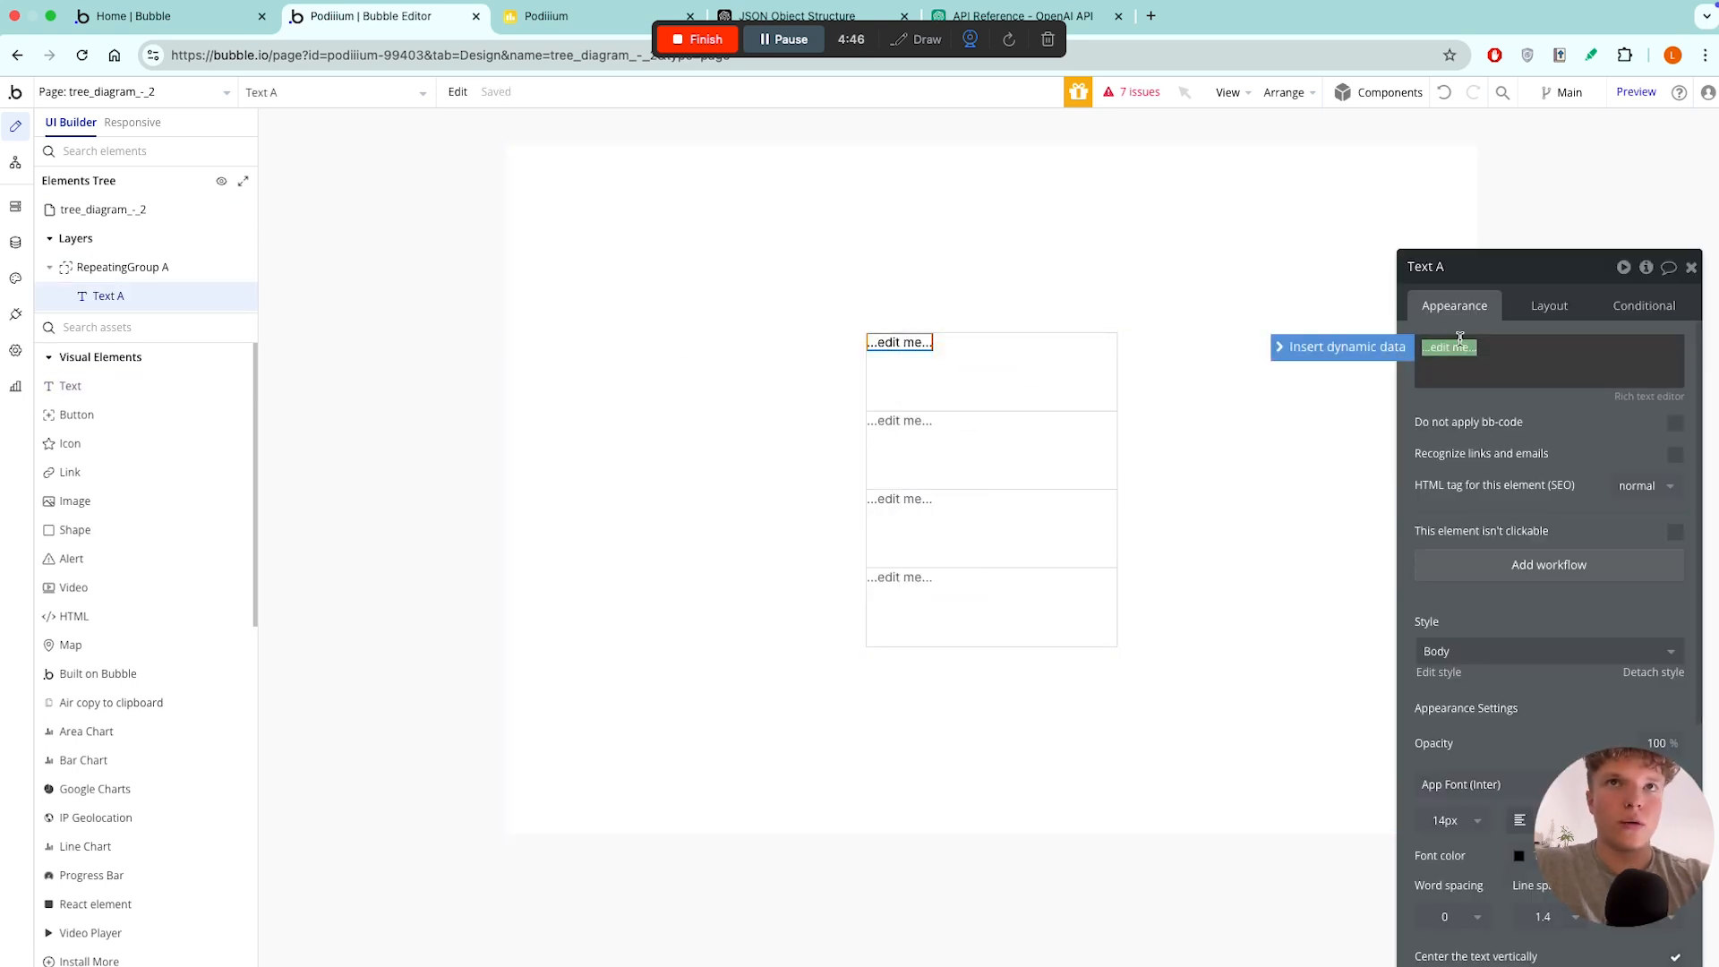
pyautogui.write('w')
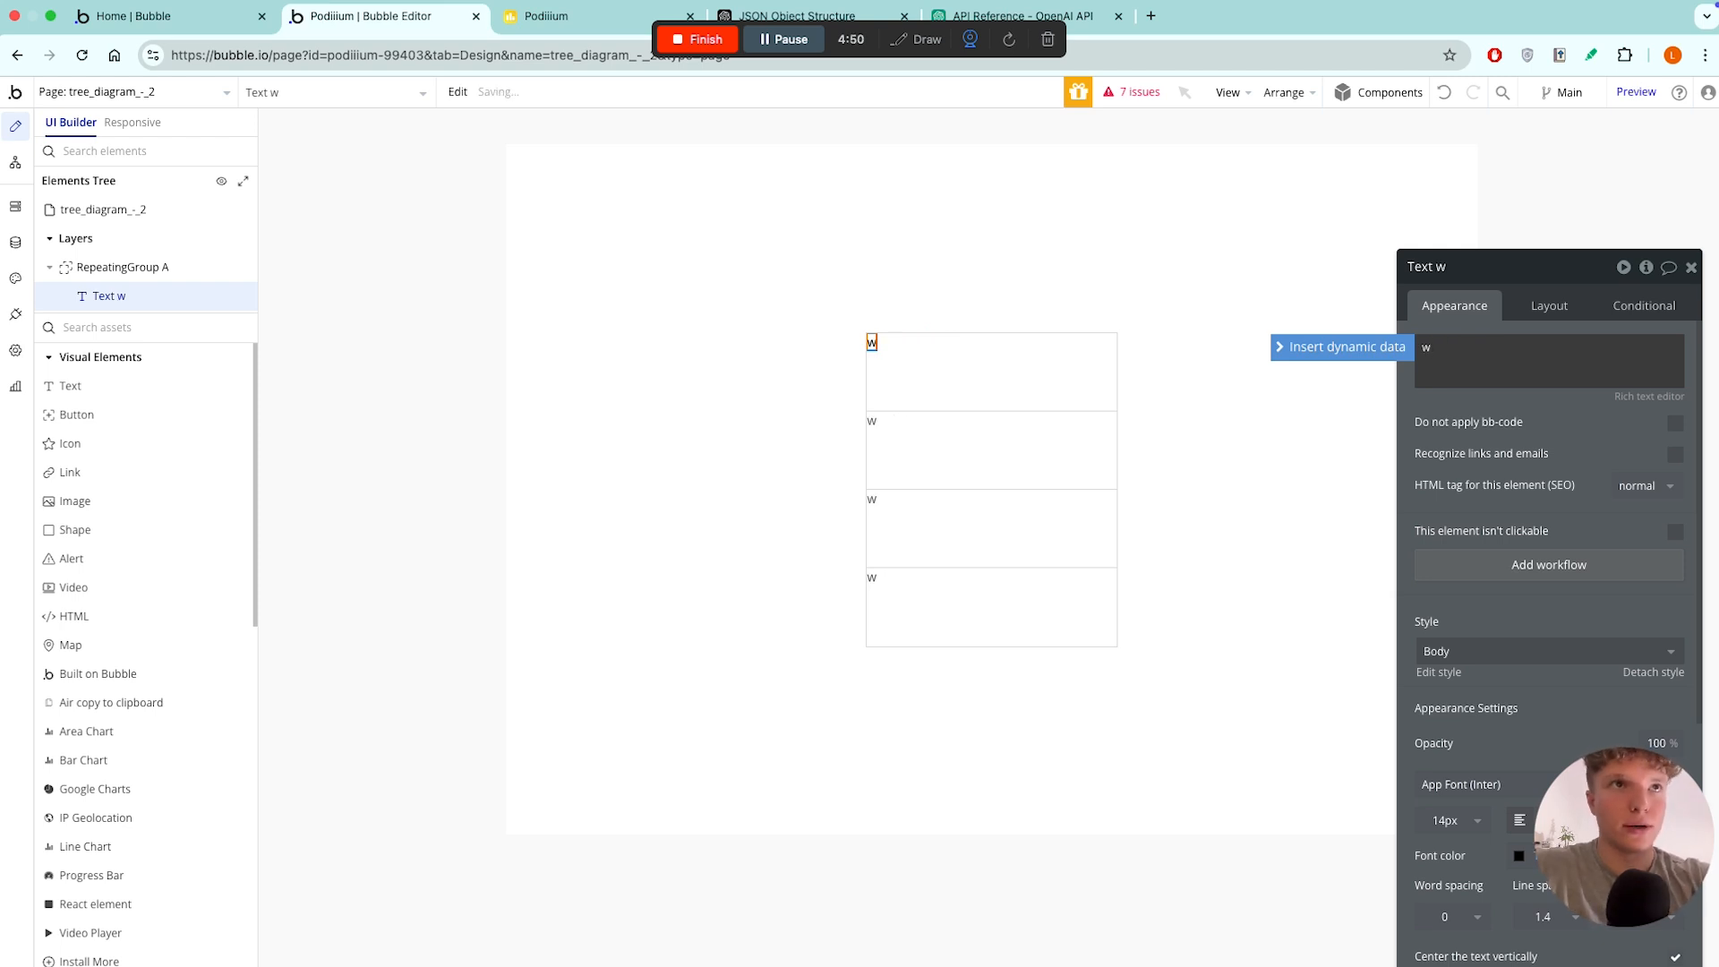
pyautogui.write('Trunc')
pyautogui.press('BackSpace')
pyautogui.write('k')
pyautogui.click(1467, 407)
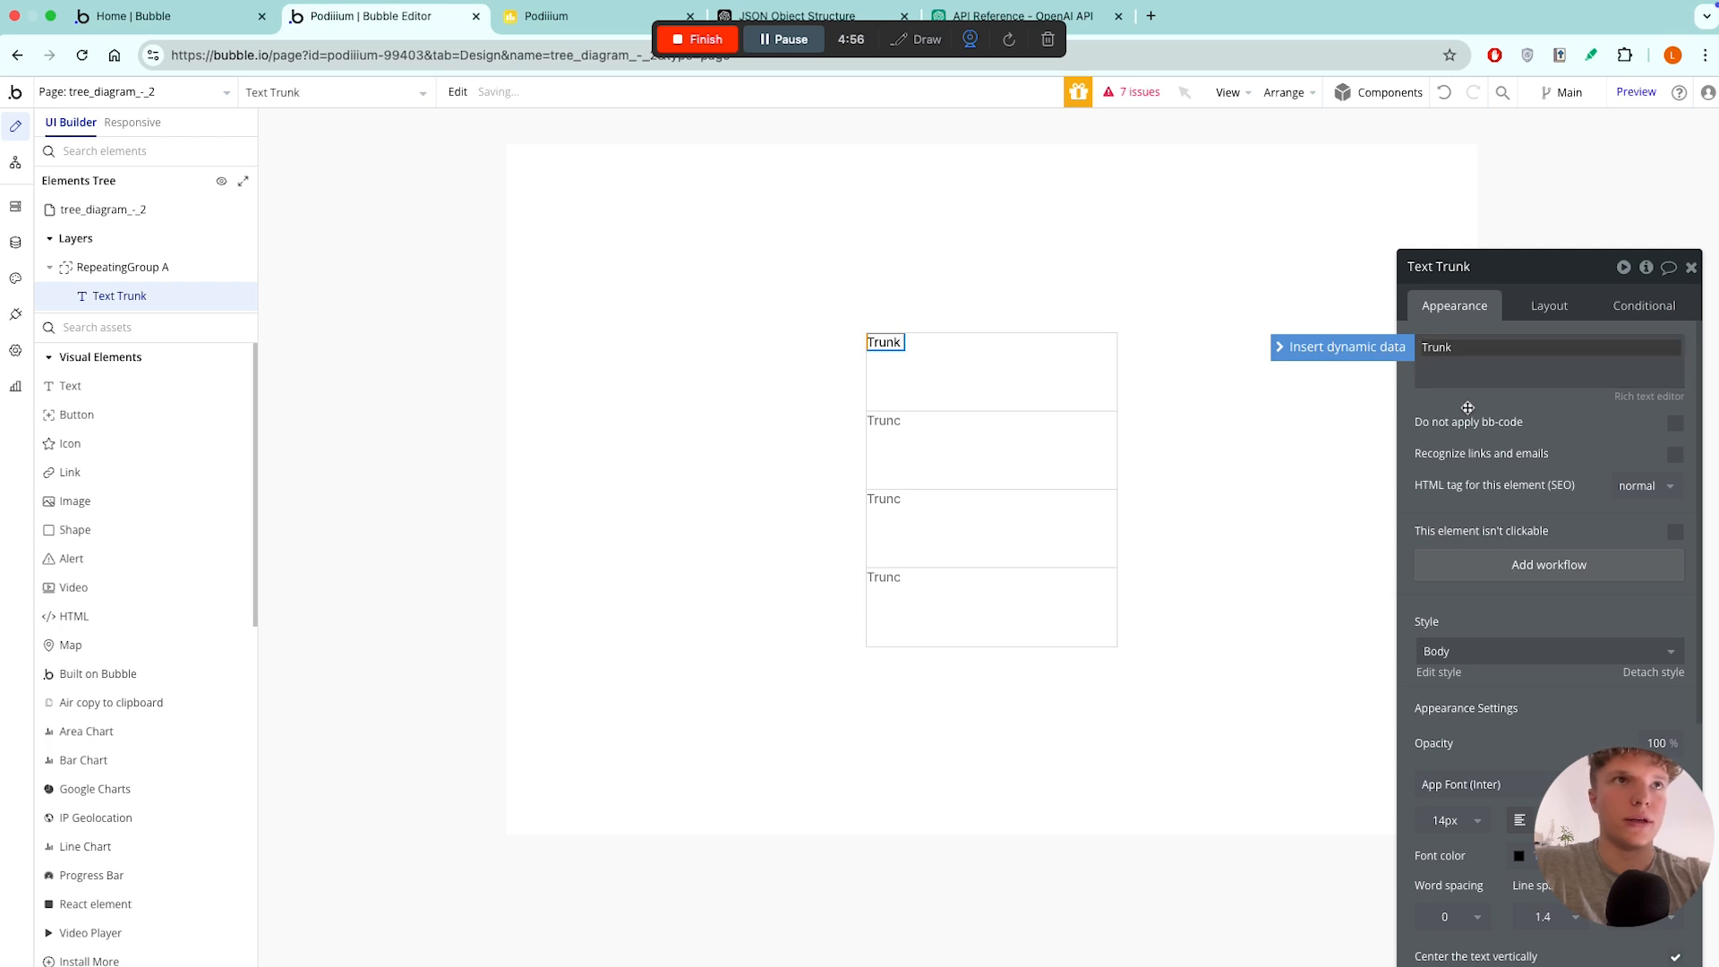
pyautogui.click(523, 26)
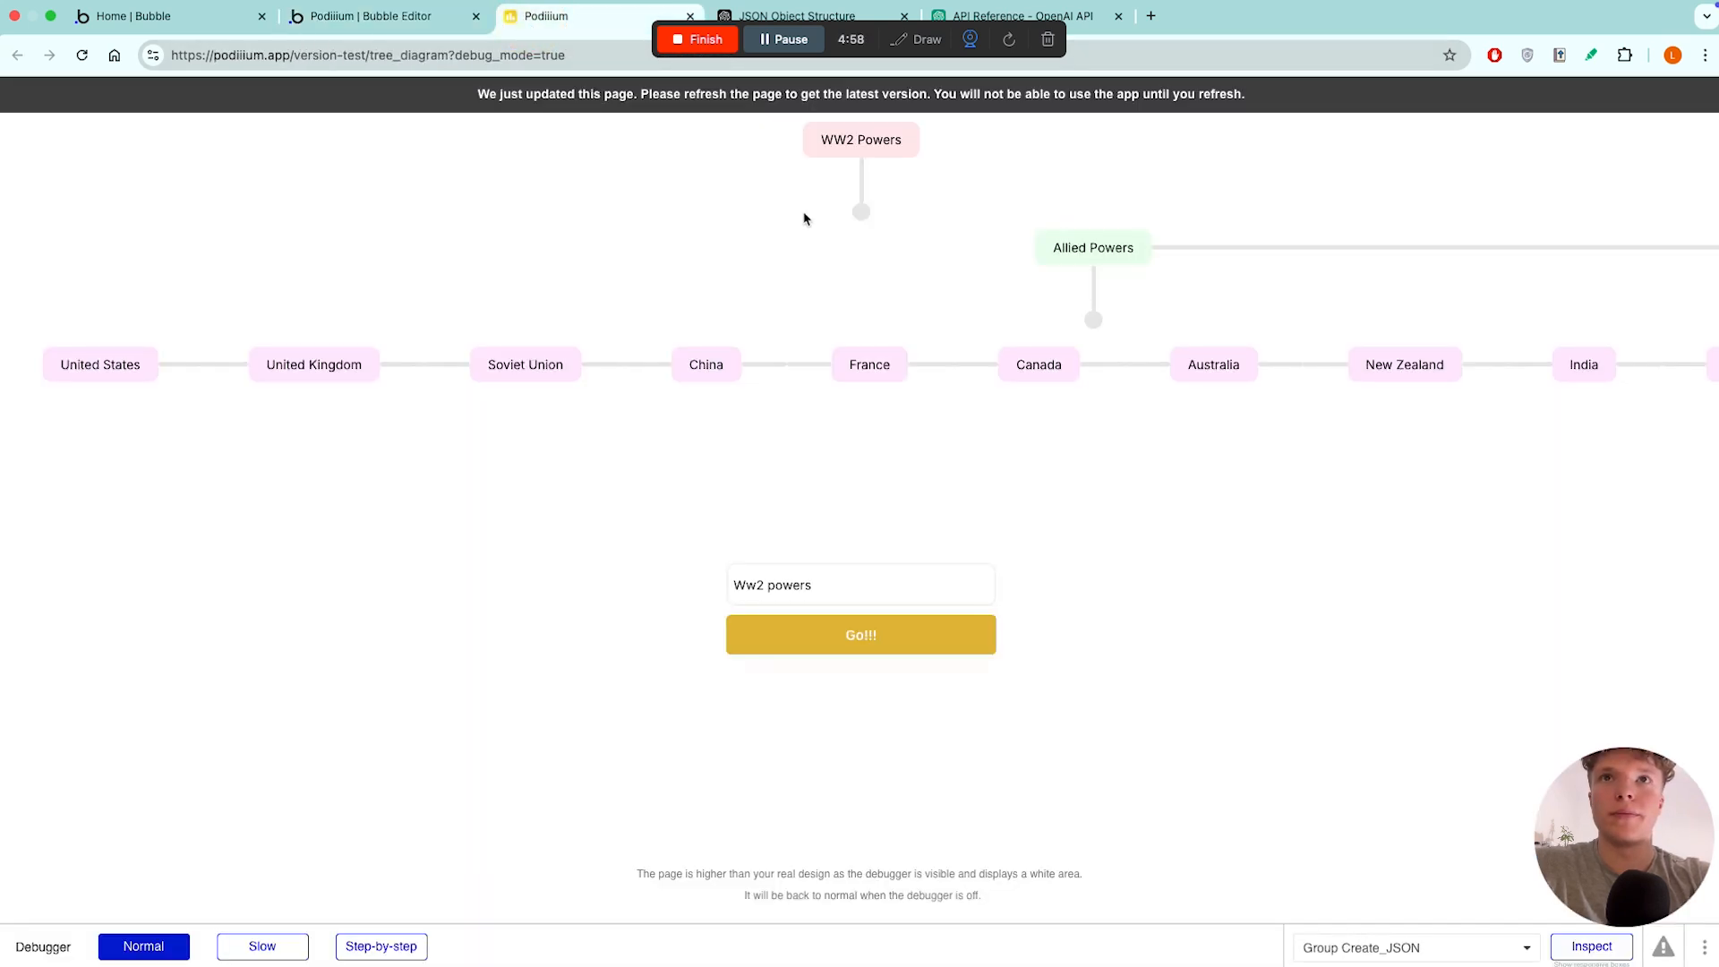
# - Set RepeatingGroup A to one row with a single column and unfixed row count
pyautogui.click(333, 21)
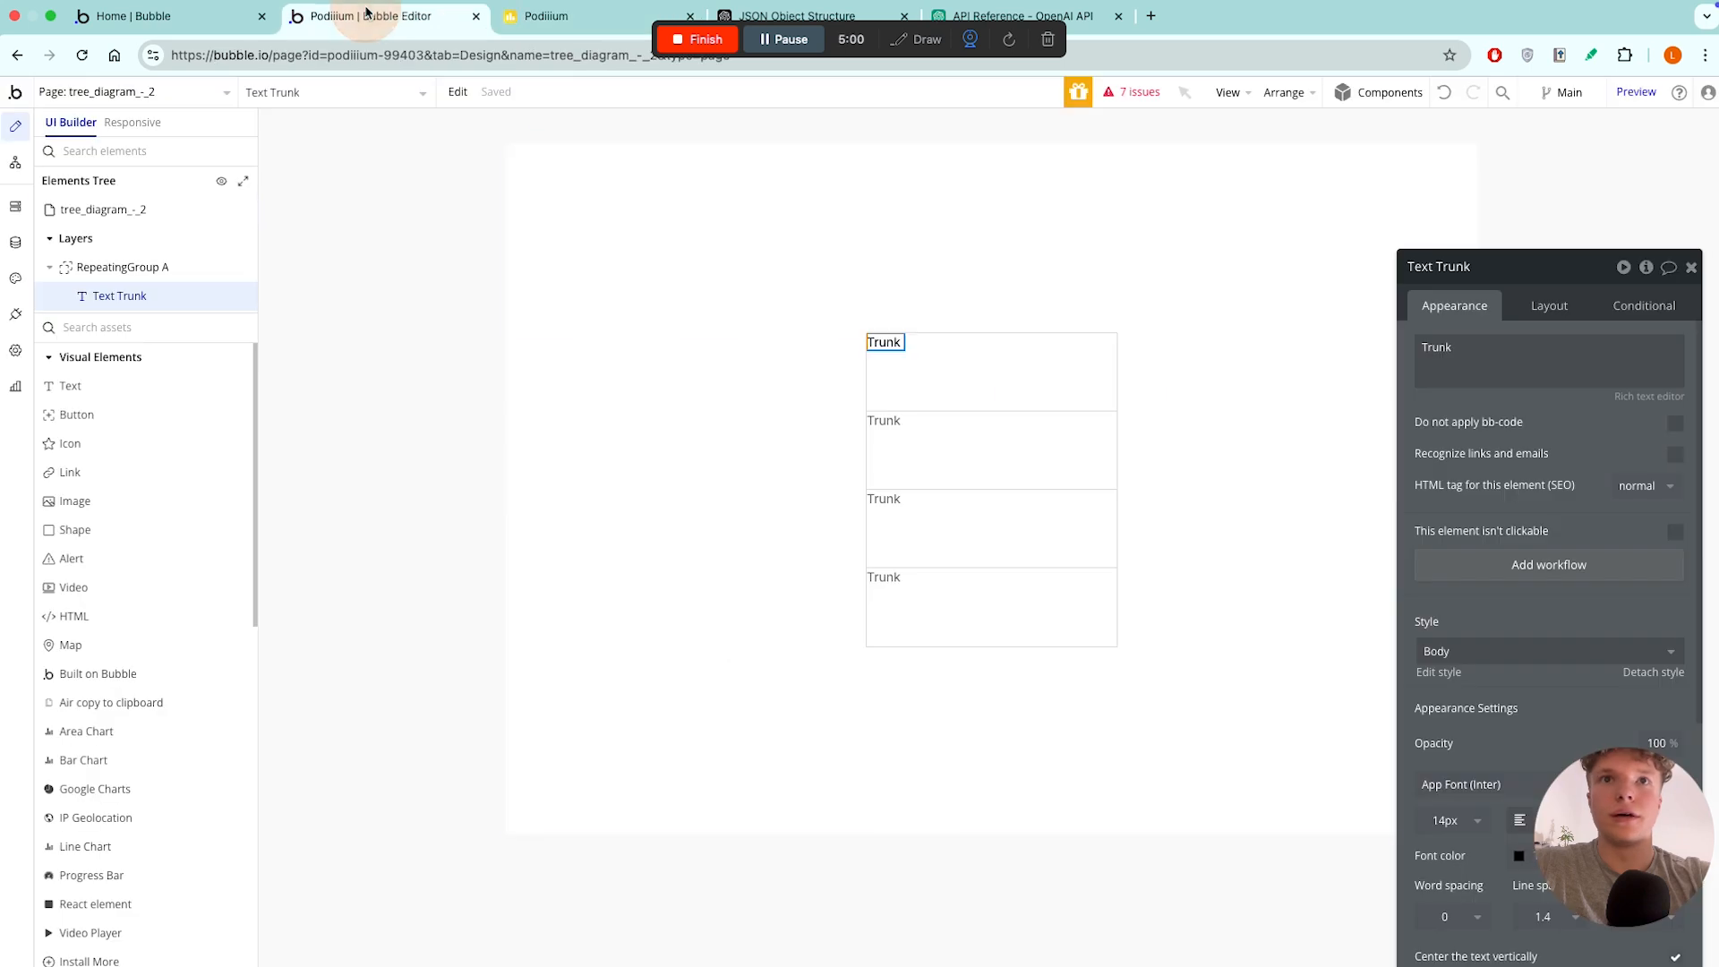
pyautogui.click(1280, 381)
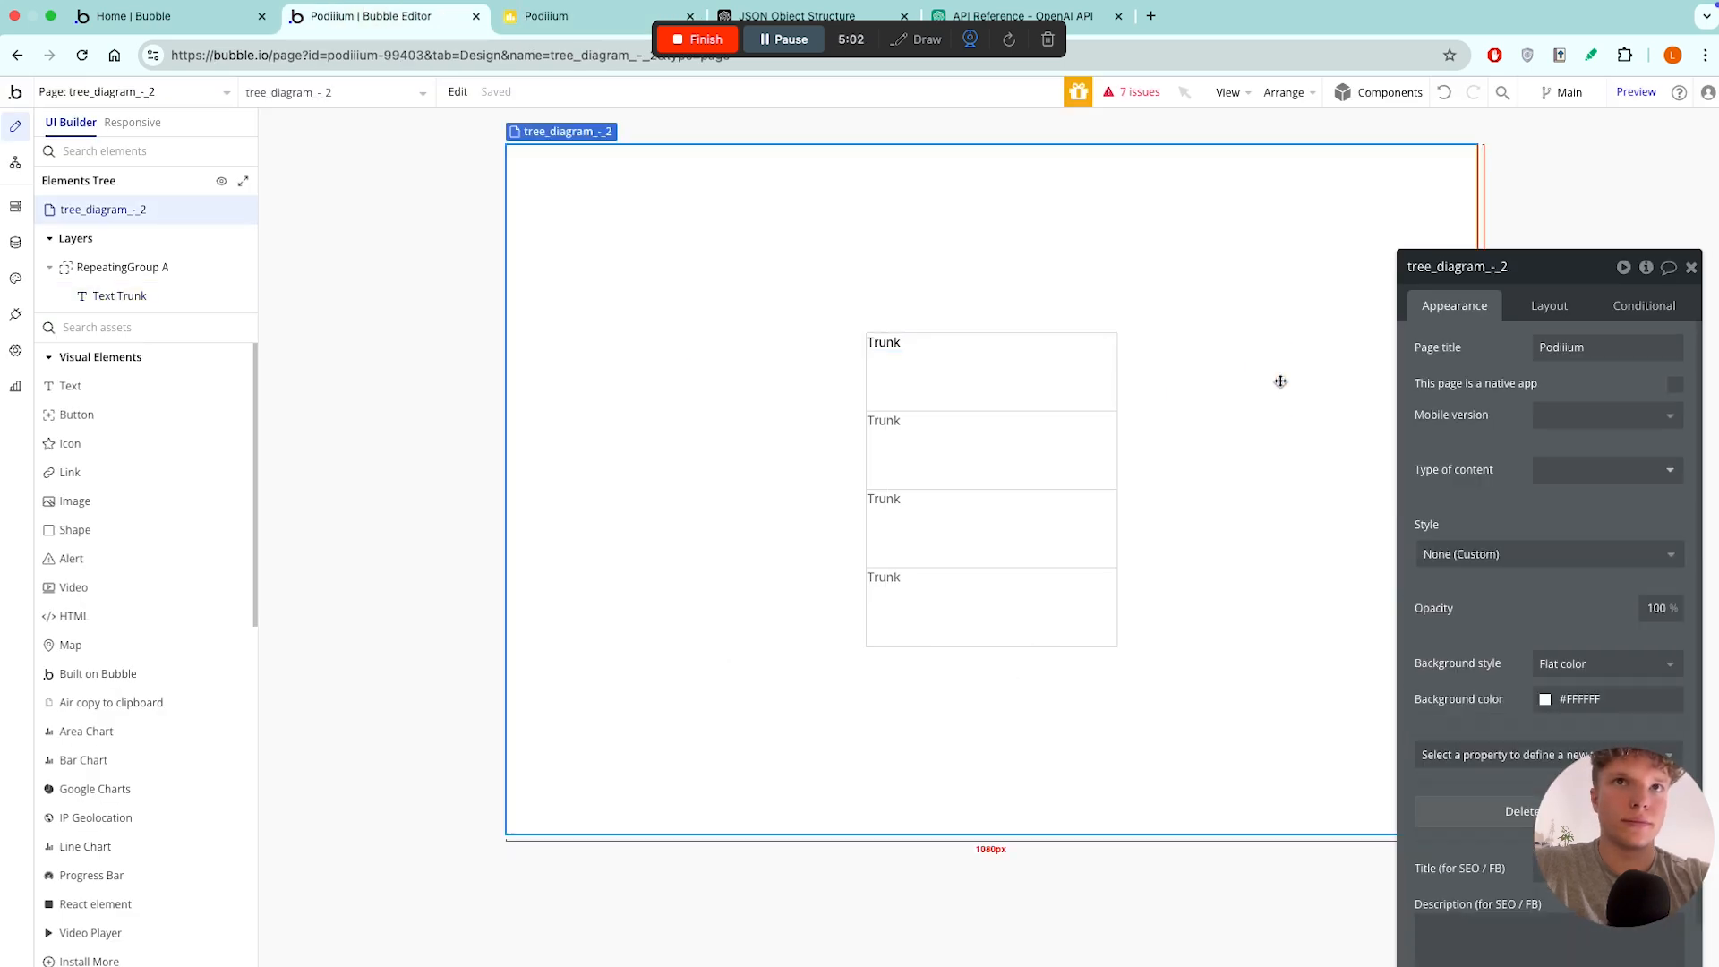
pyautogui.click(888, 356)
pyautogui.click(940, 394)
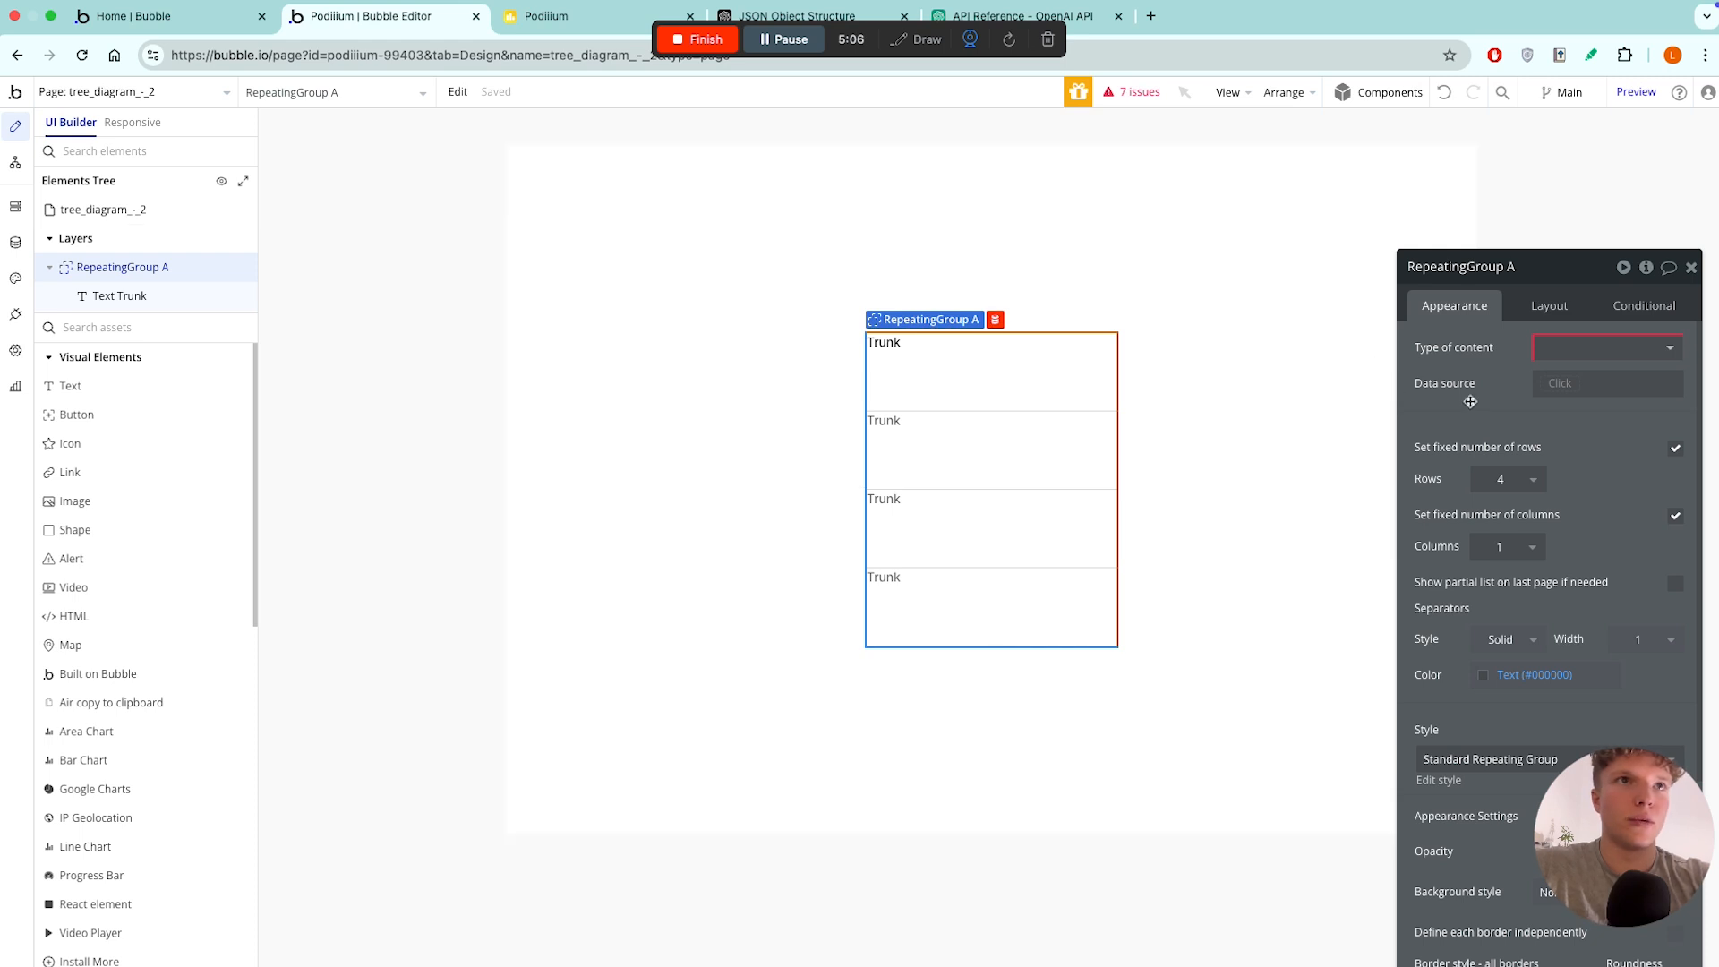
pyautogui.click(1509, 483)
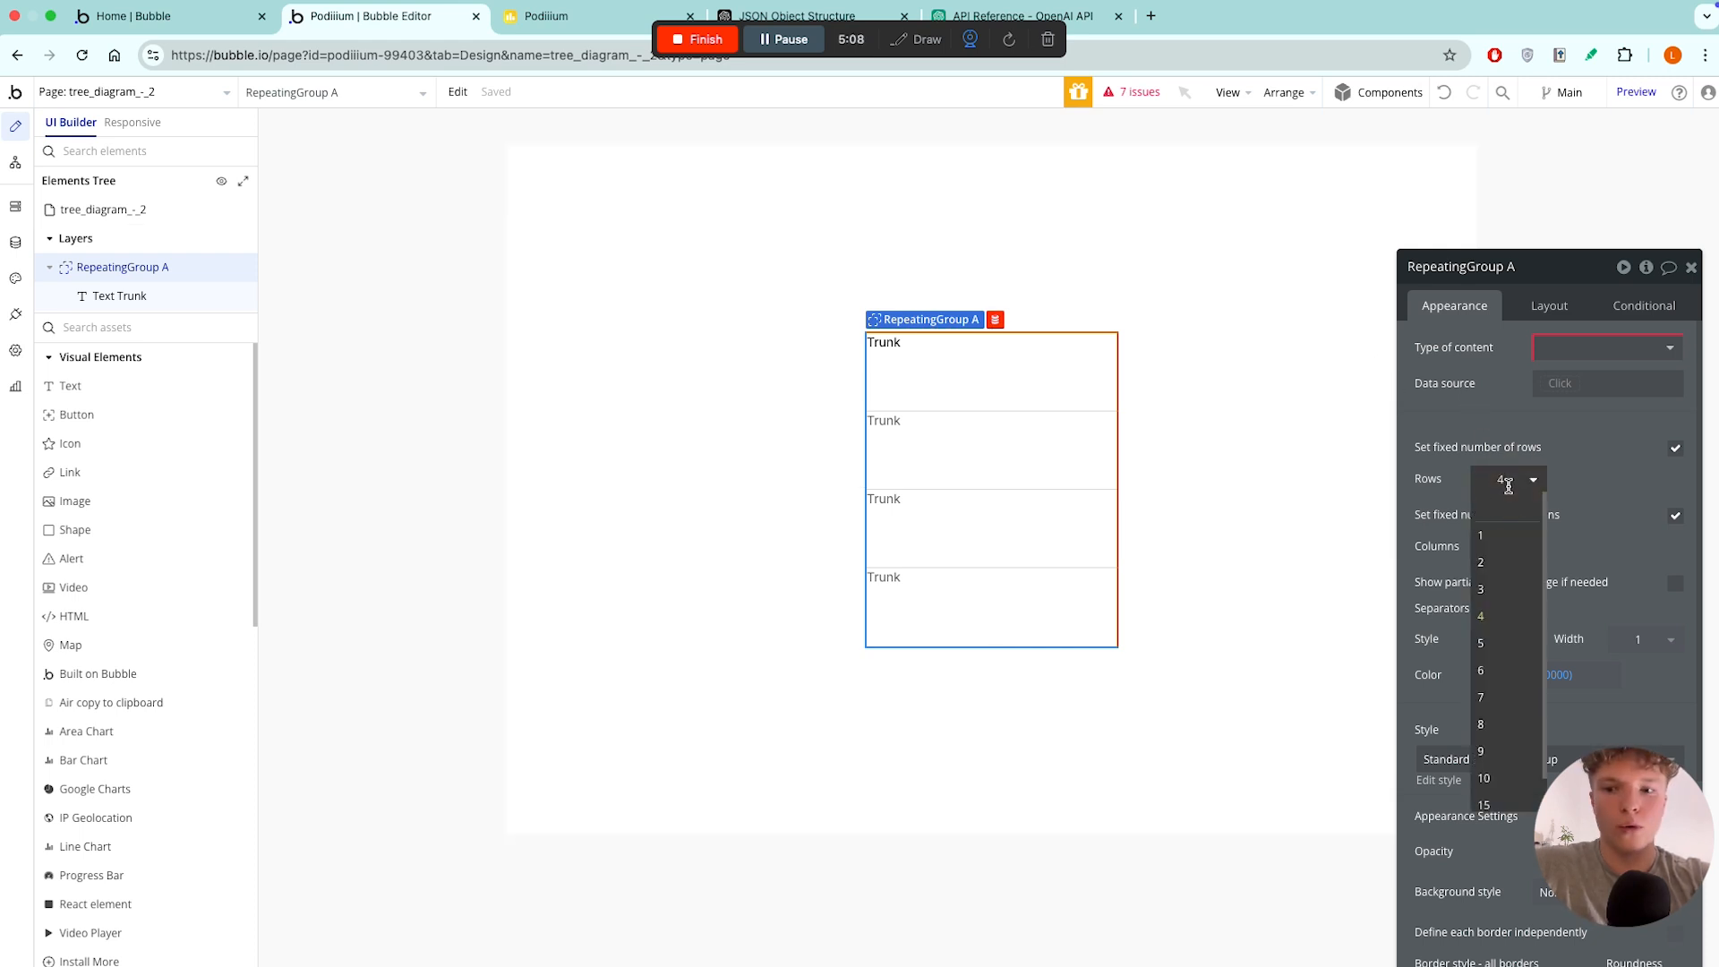
pyautogui.press('Return')
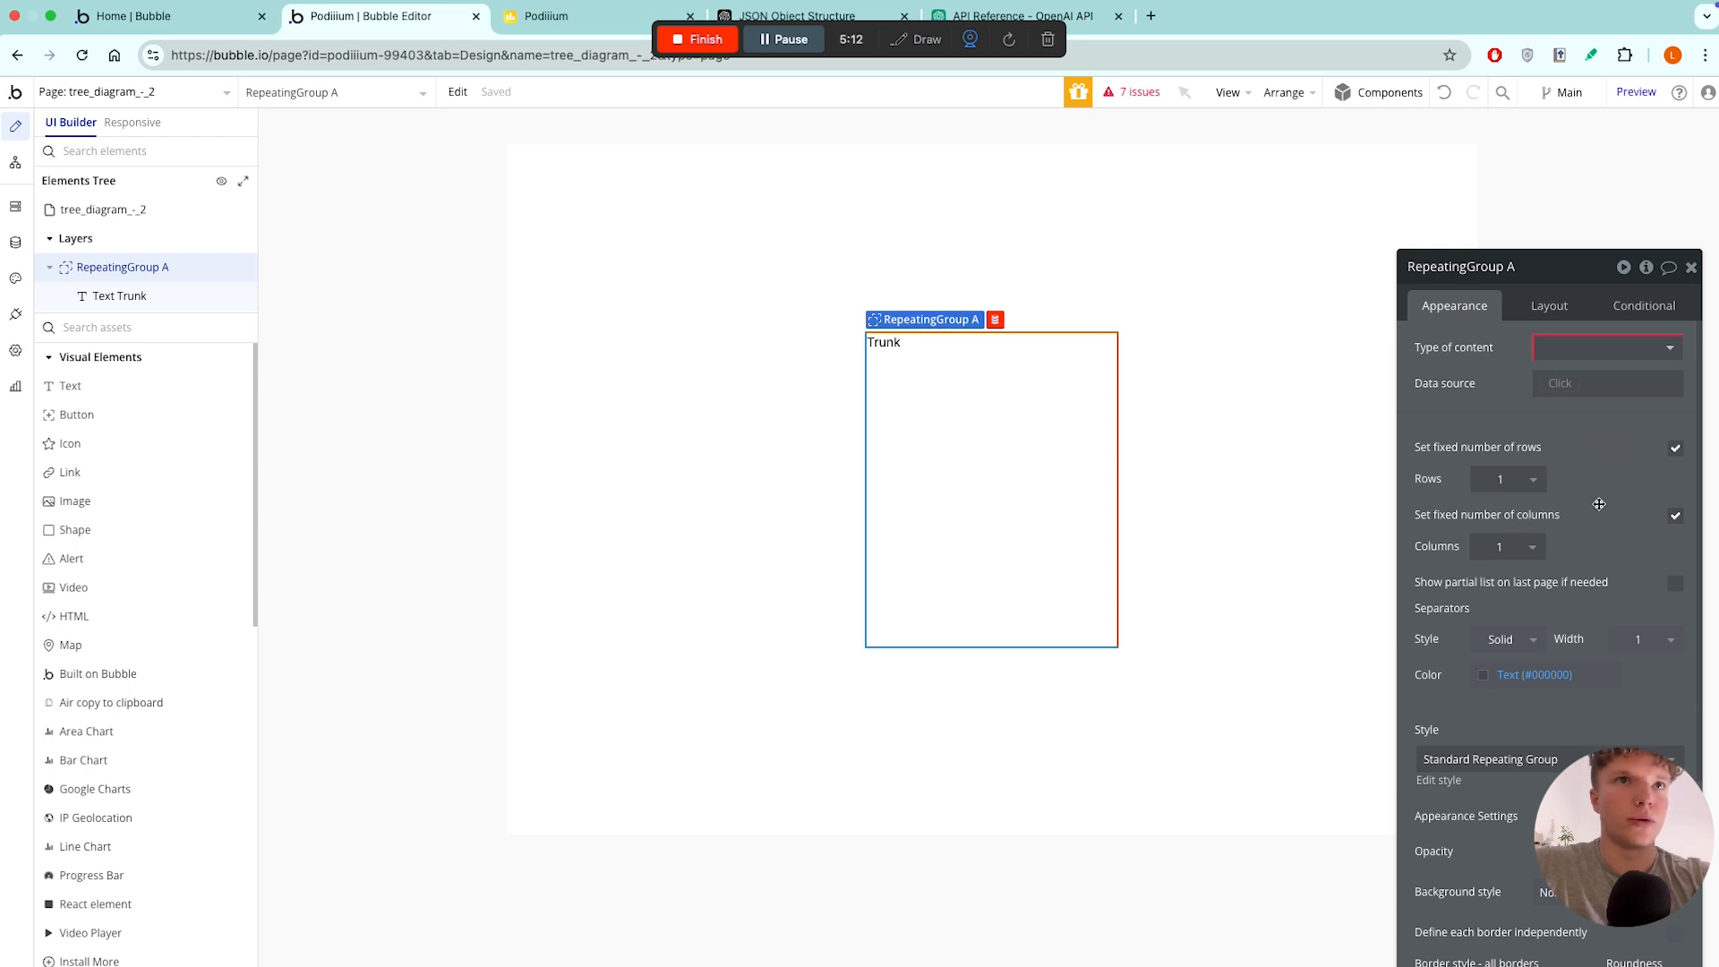
pyautogui.scroll(-1, 1598, 504)
pyautogui.click(1673, 474)
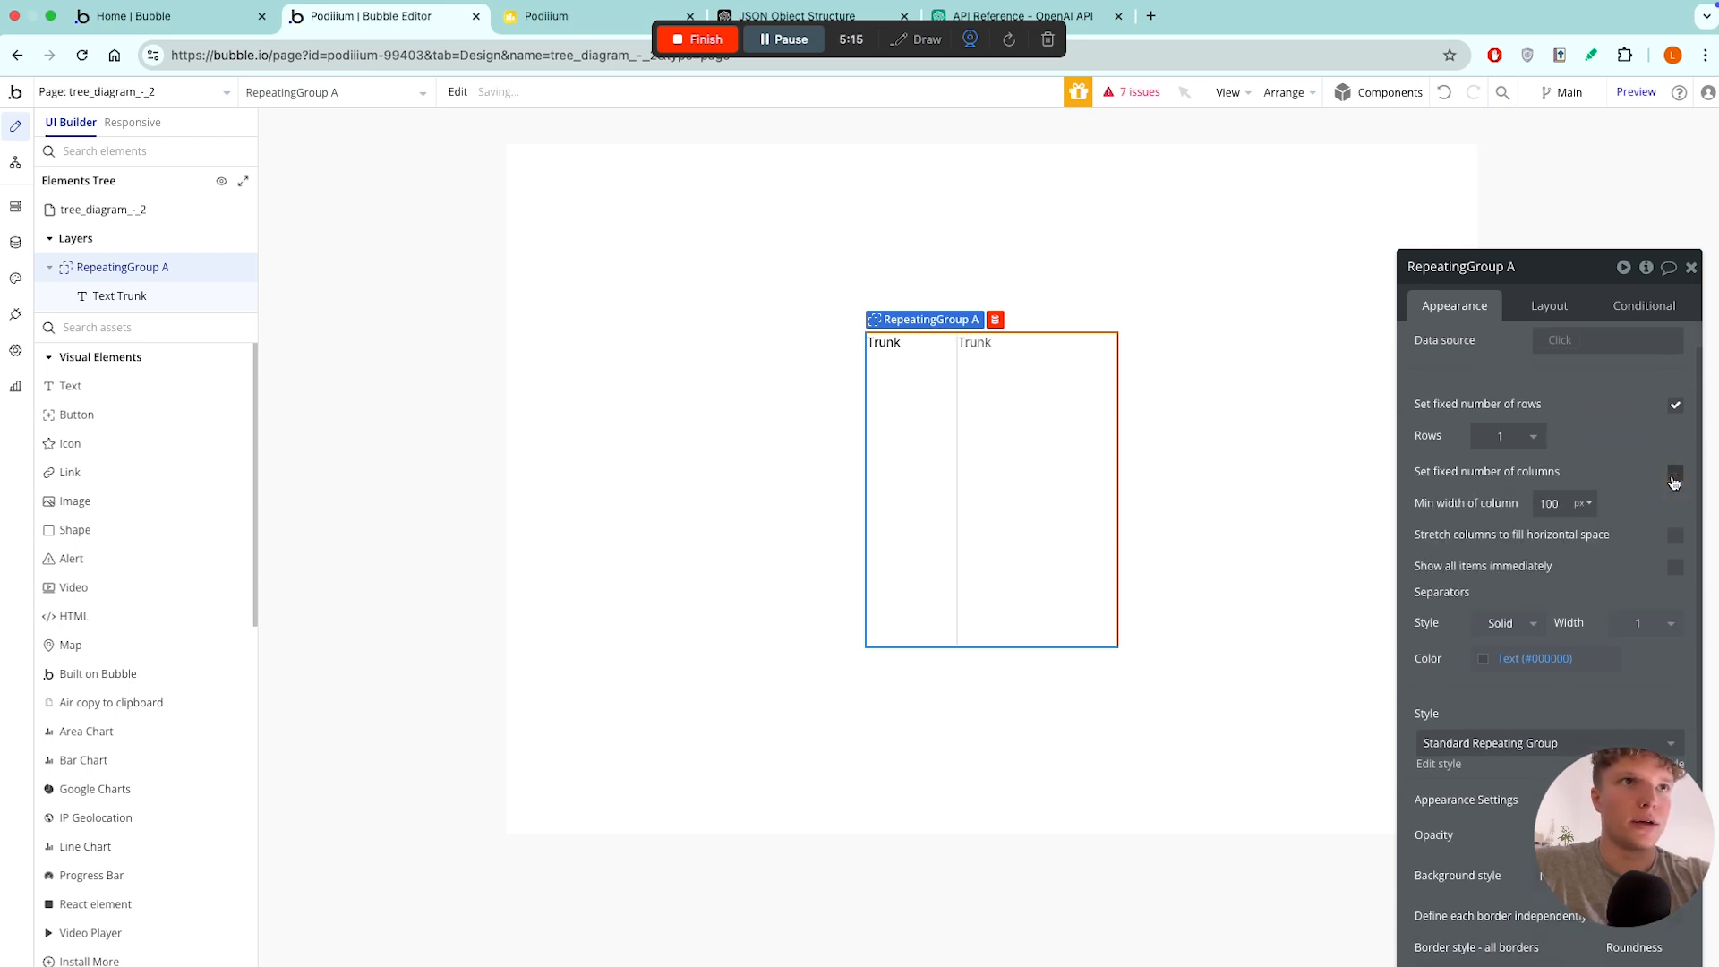
pyautogui.click(1673, 475)
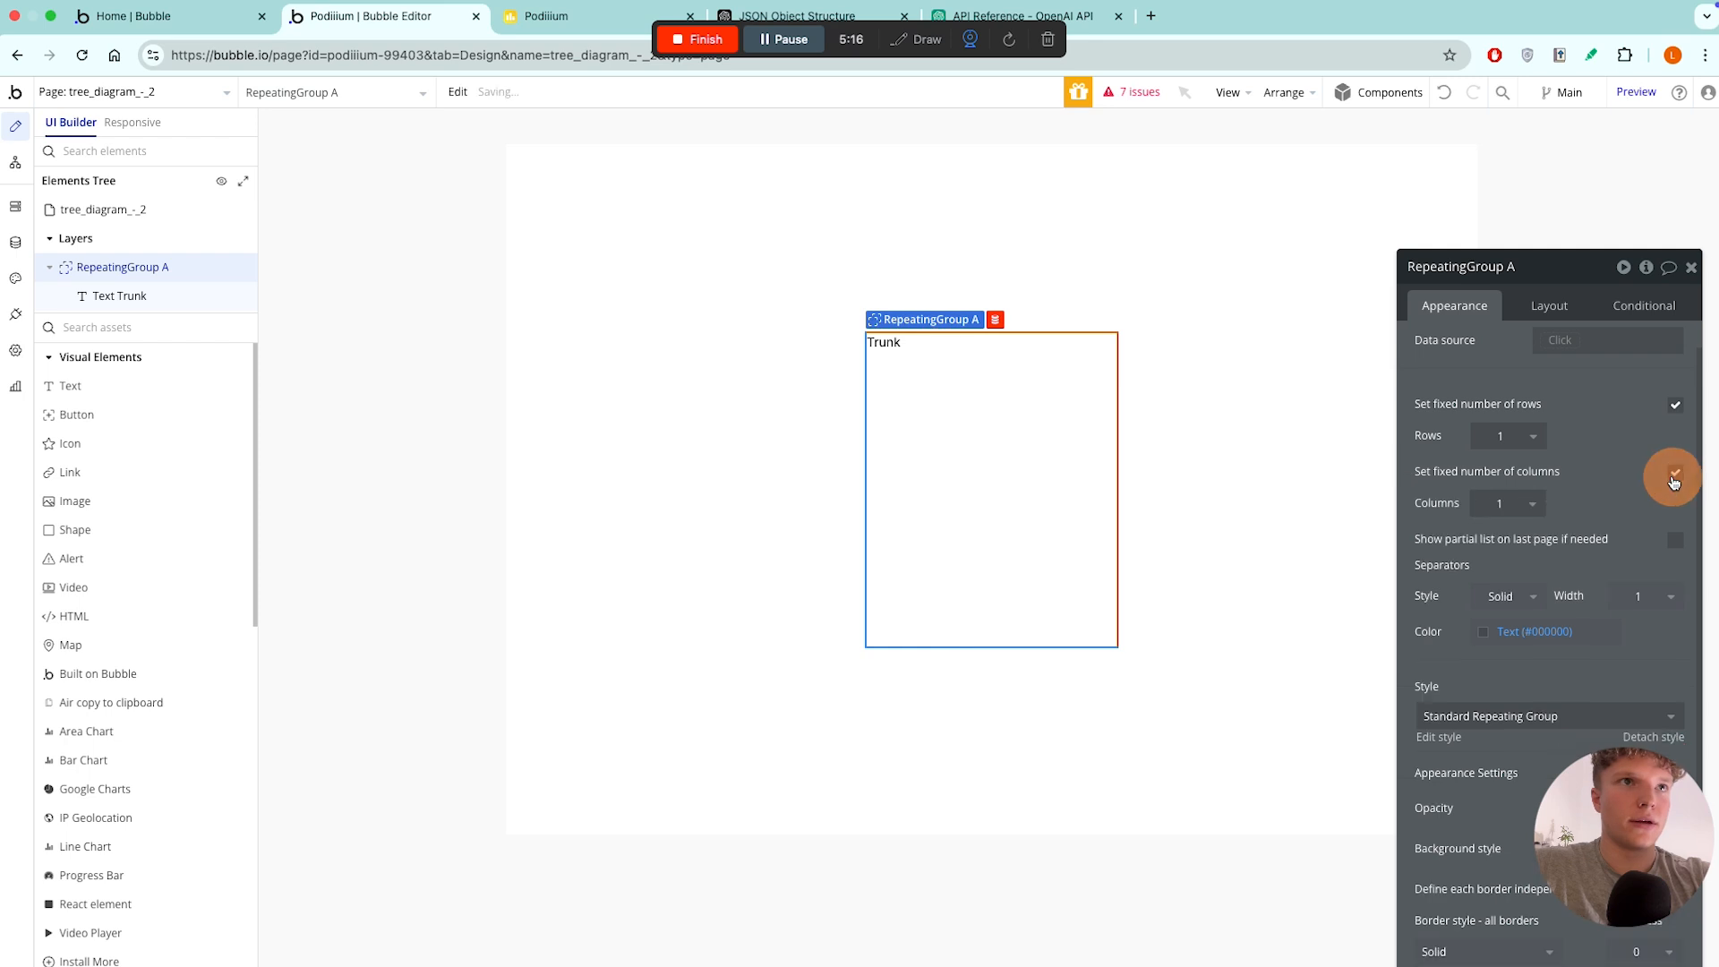
pyautogui.click(1673, 405)
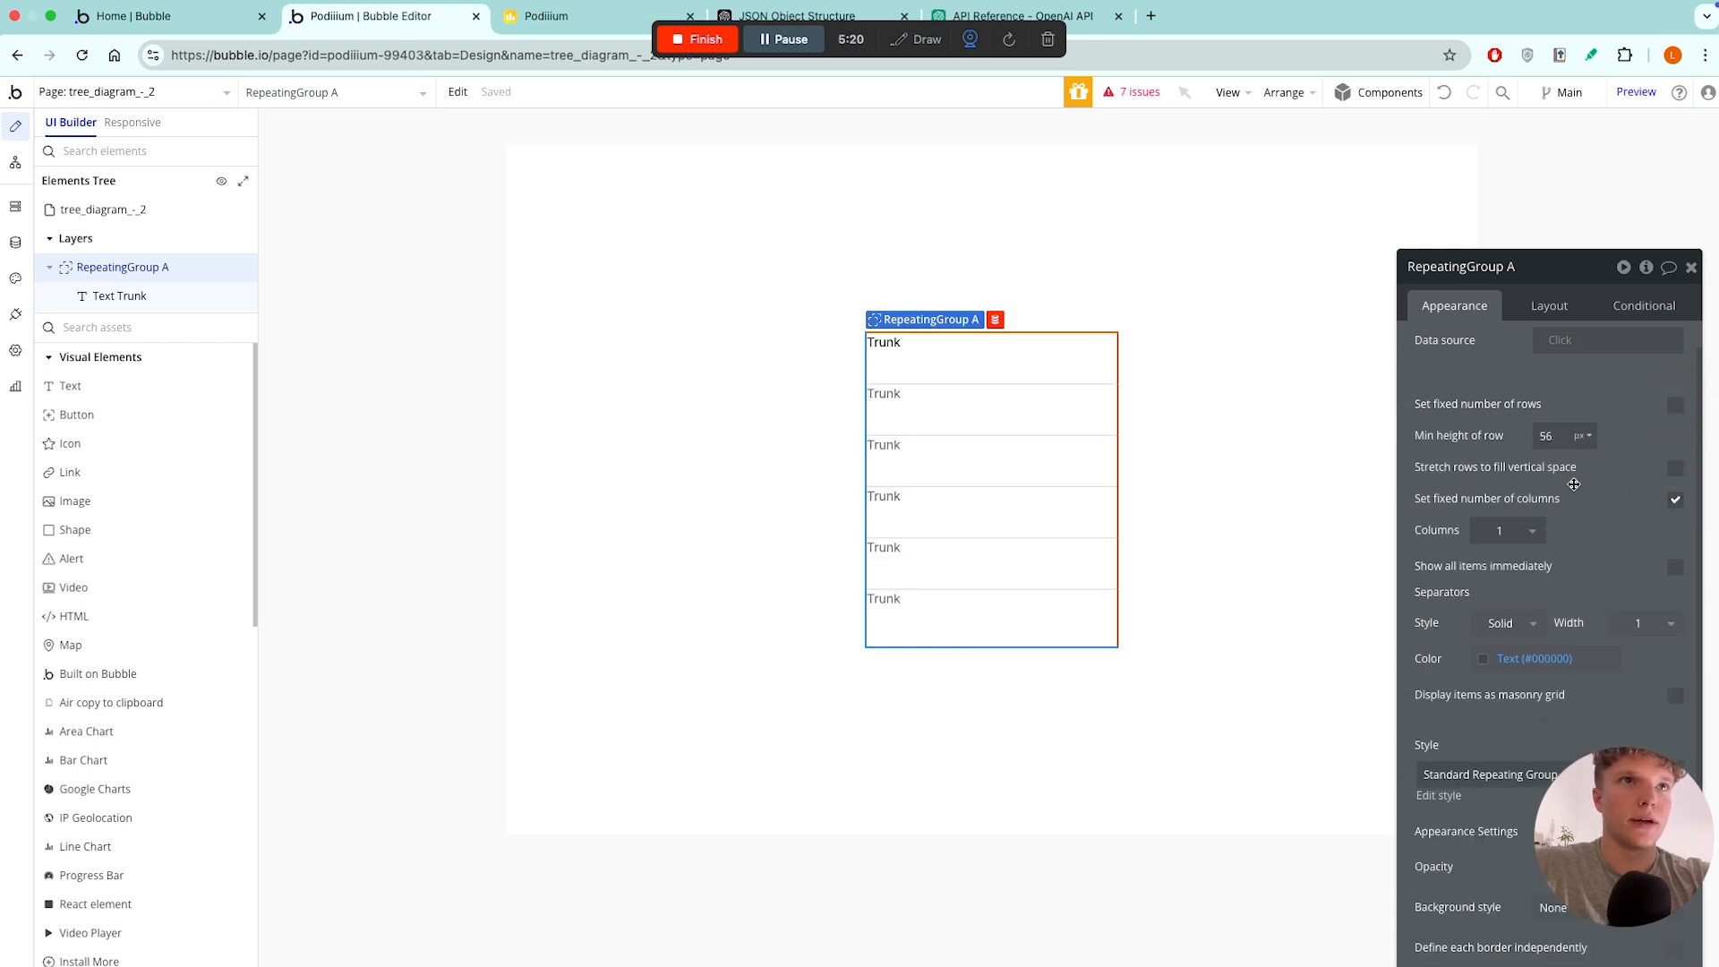
# - Set RepeatingGroup A's minimum height to 0 and adjust the Trunk group's minimum height
pyautogui.doubleClick(1546, 435)
pyautogui.press('BackSpace')
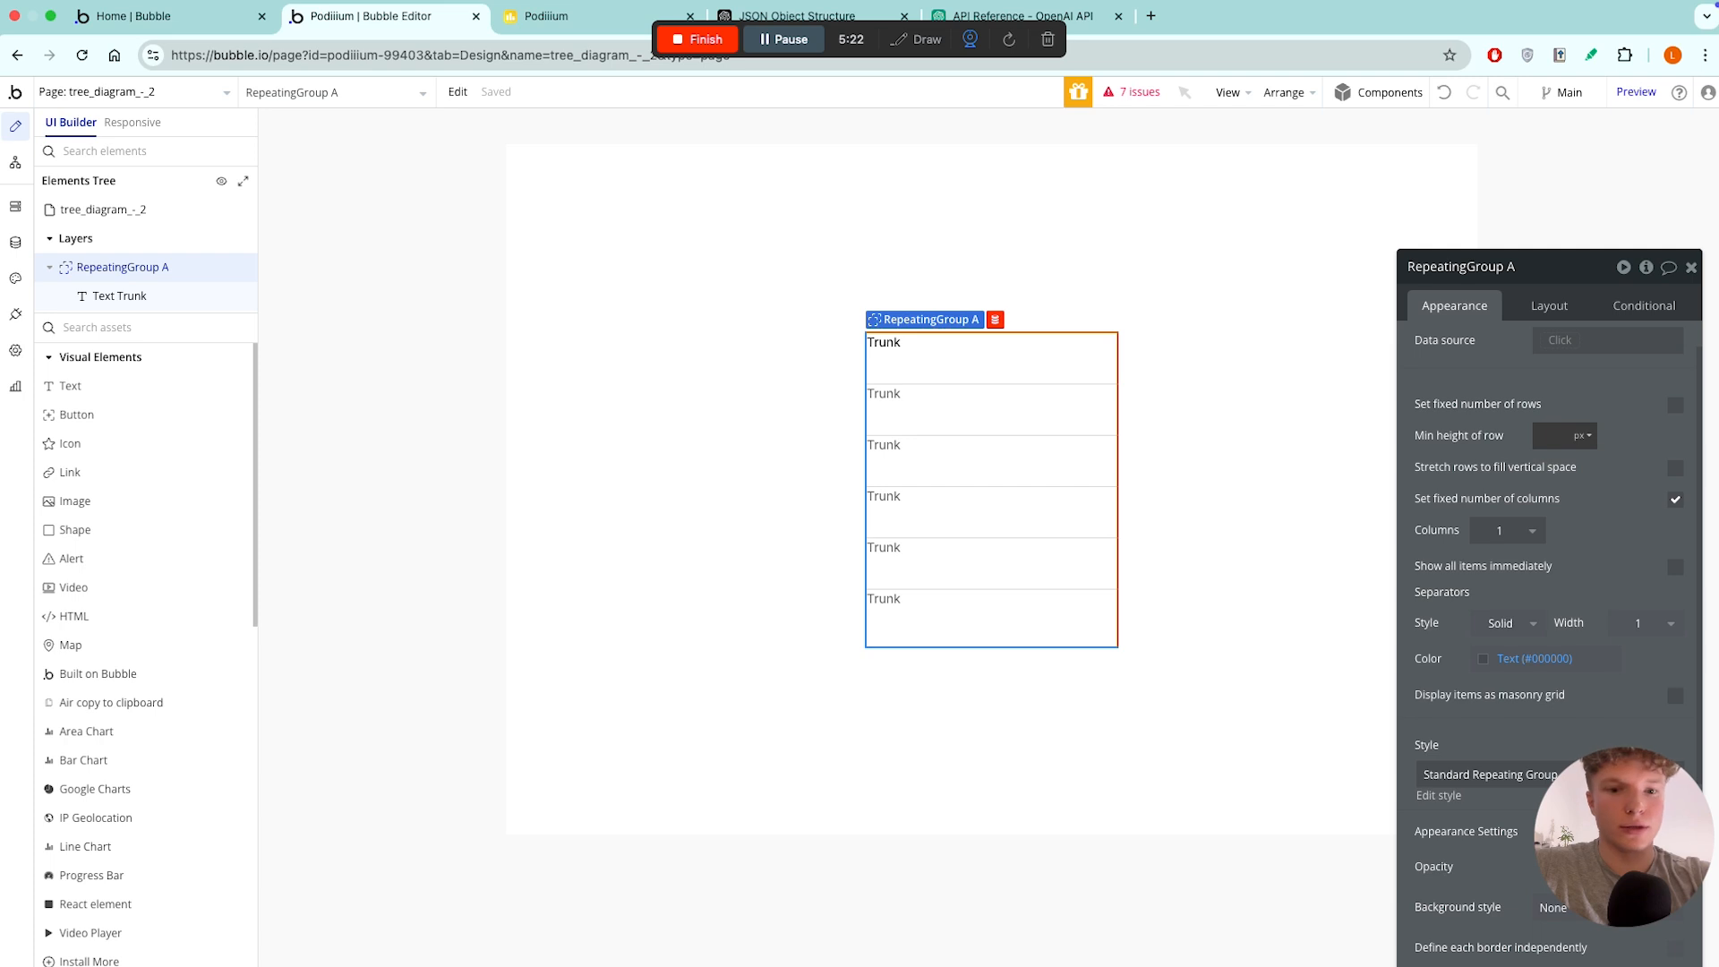
pyautogui.write('0')
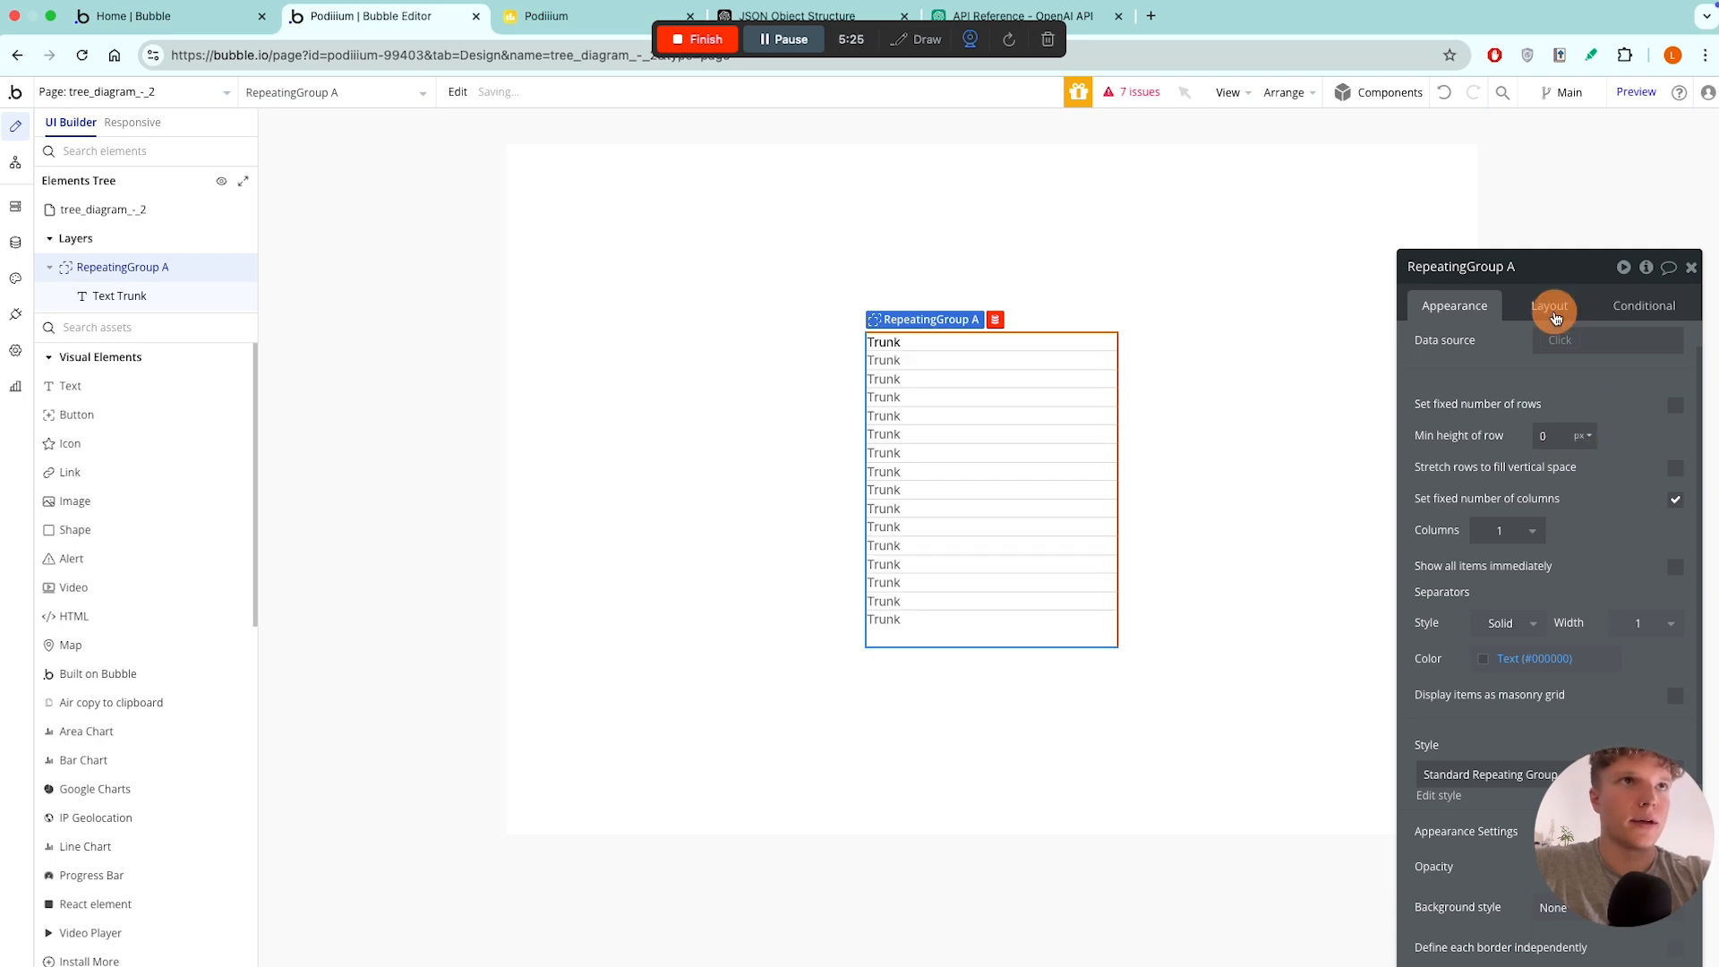
pyautogui.click(1552, 307)
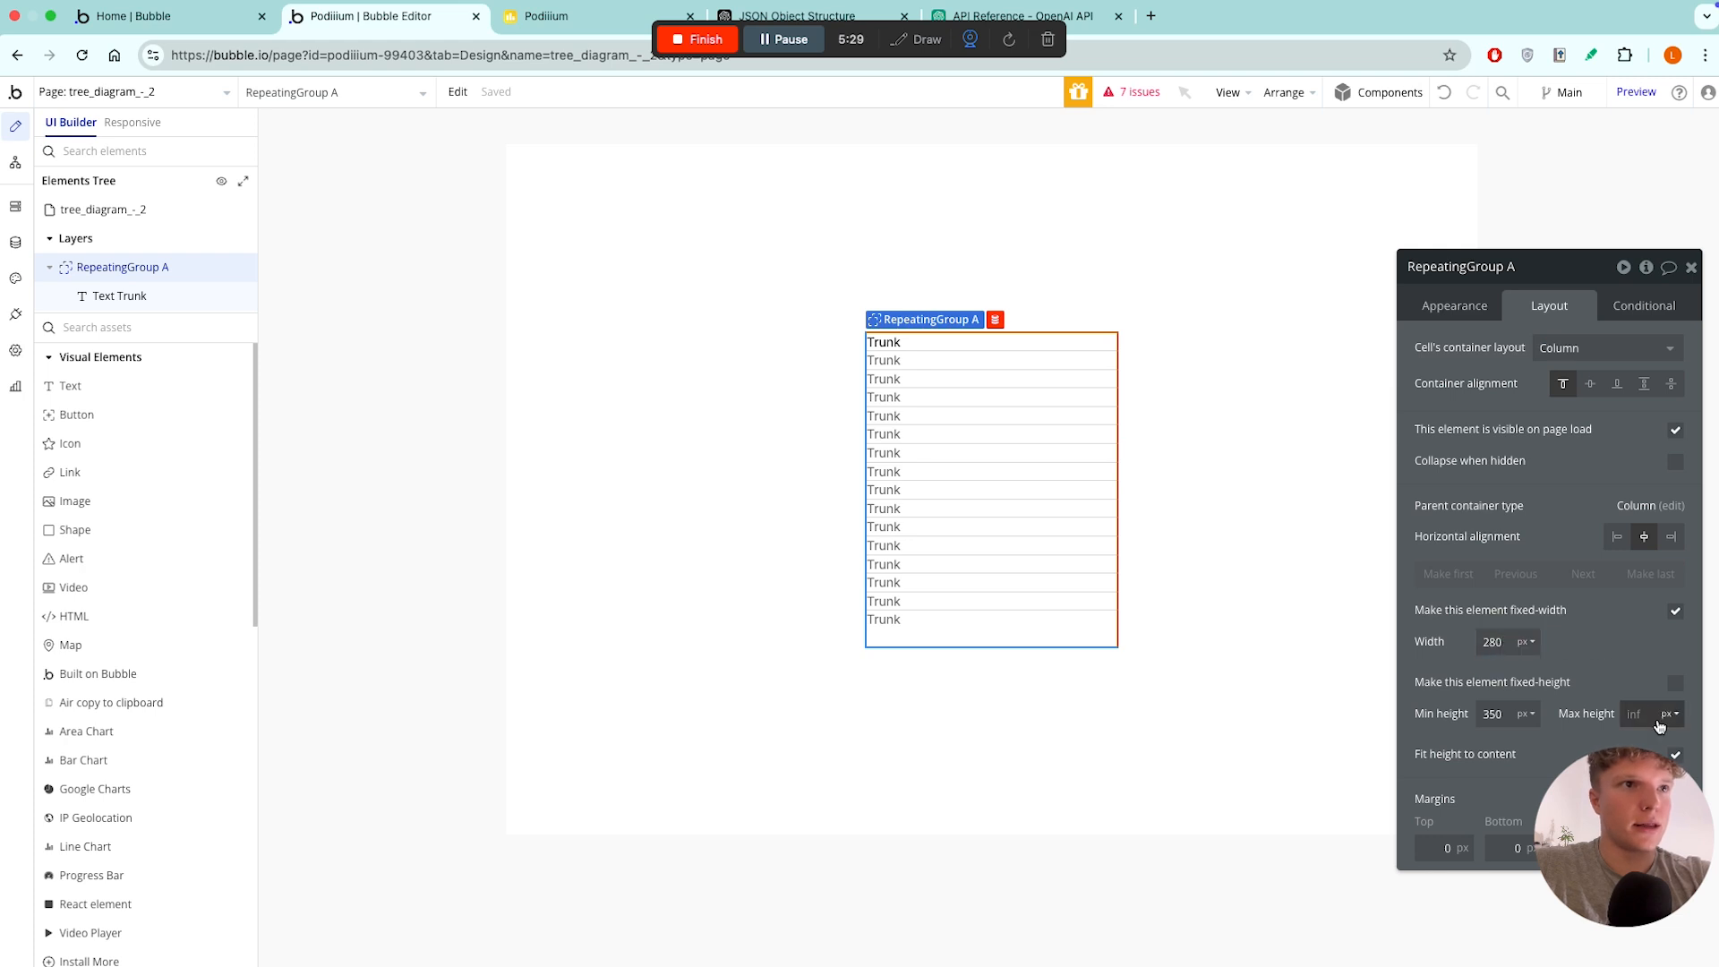
pyautogui.click(1492, 714)
pyautogui.write('3')
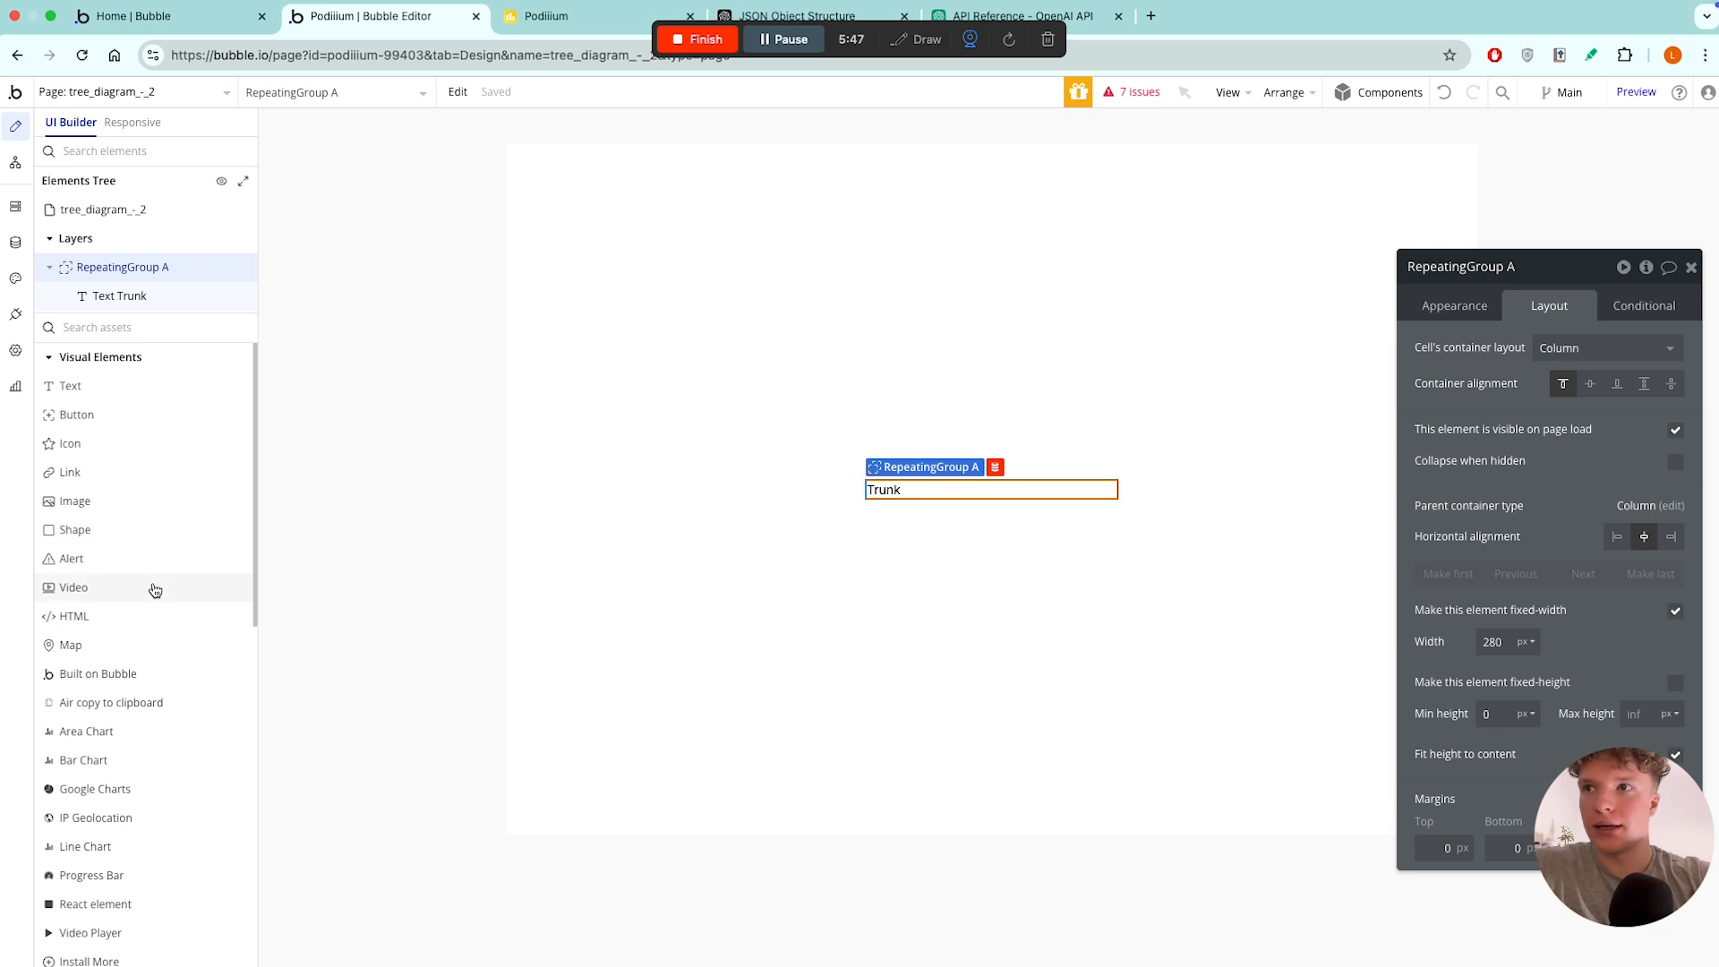
pyautogui.scroll(-10, 154, 589)
pyautogui.scroll(8, 154, 625)
# - Place RepeatingGroup B inside RepeatingGroup A with 1 row and flexible columns of 40 px minimum width
pyautogui.moveTo(102, 660); pyautogui.dragTo(916, 491)
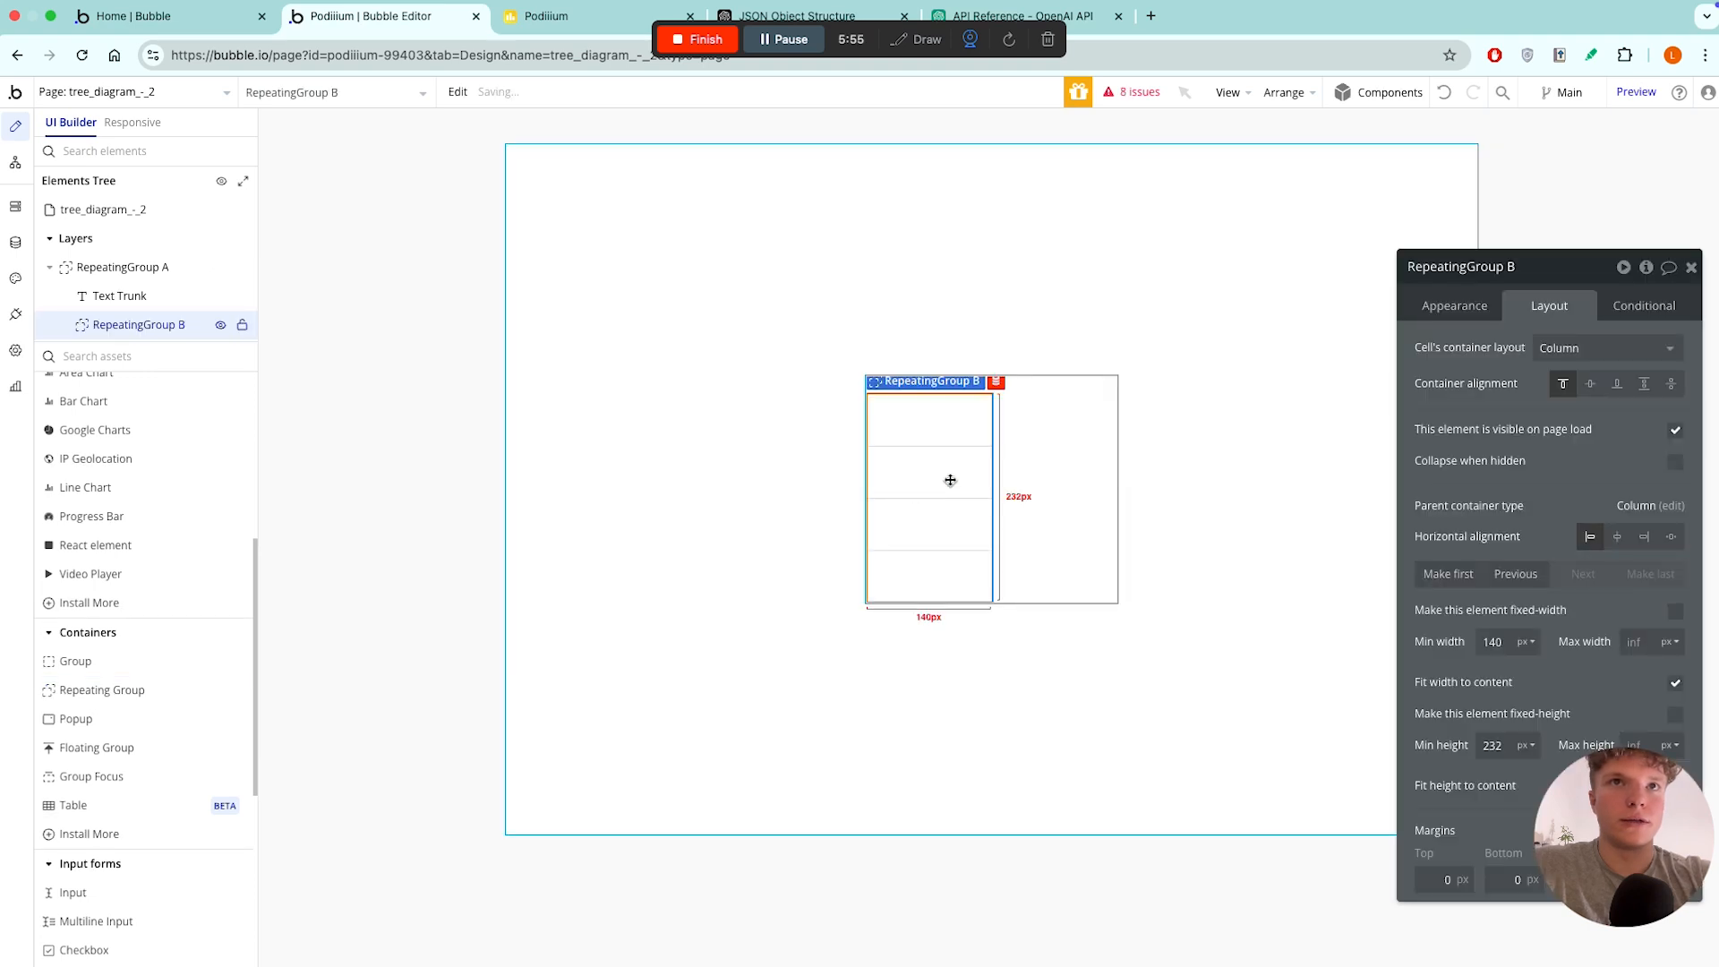
pyautogui.click(1024, 248)
pyautogui.click(927, 479)
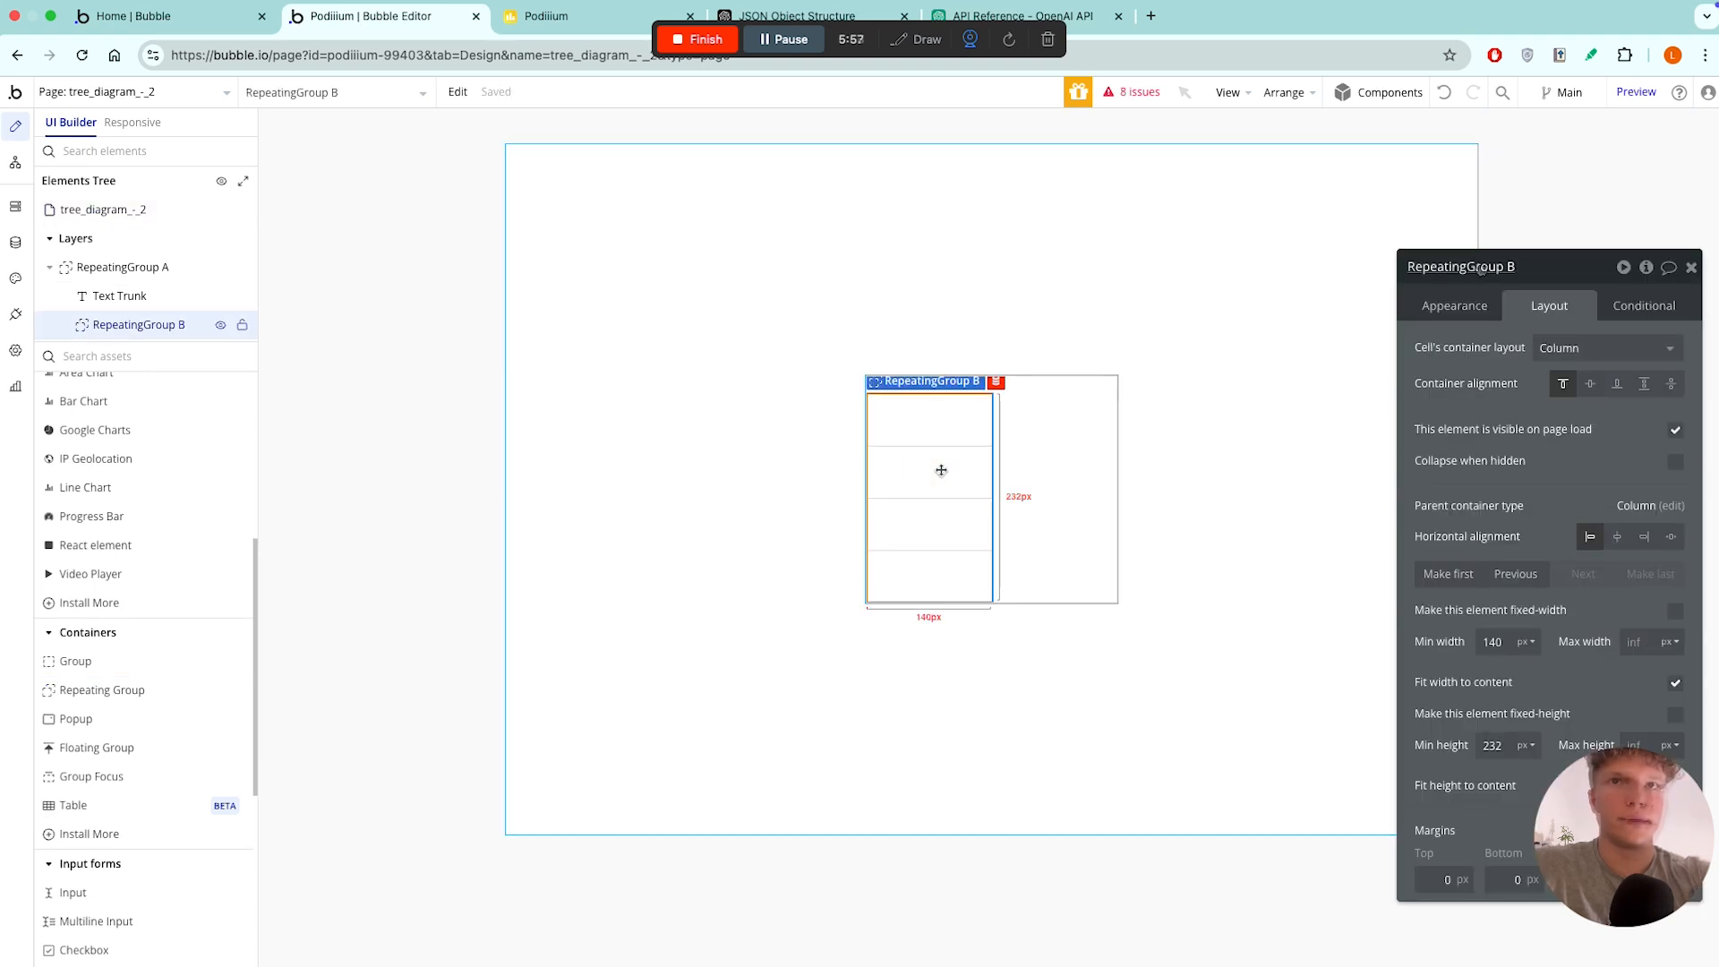
pyautogui.click(1471, 306)
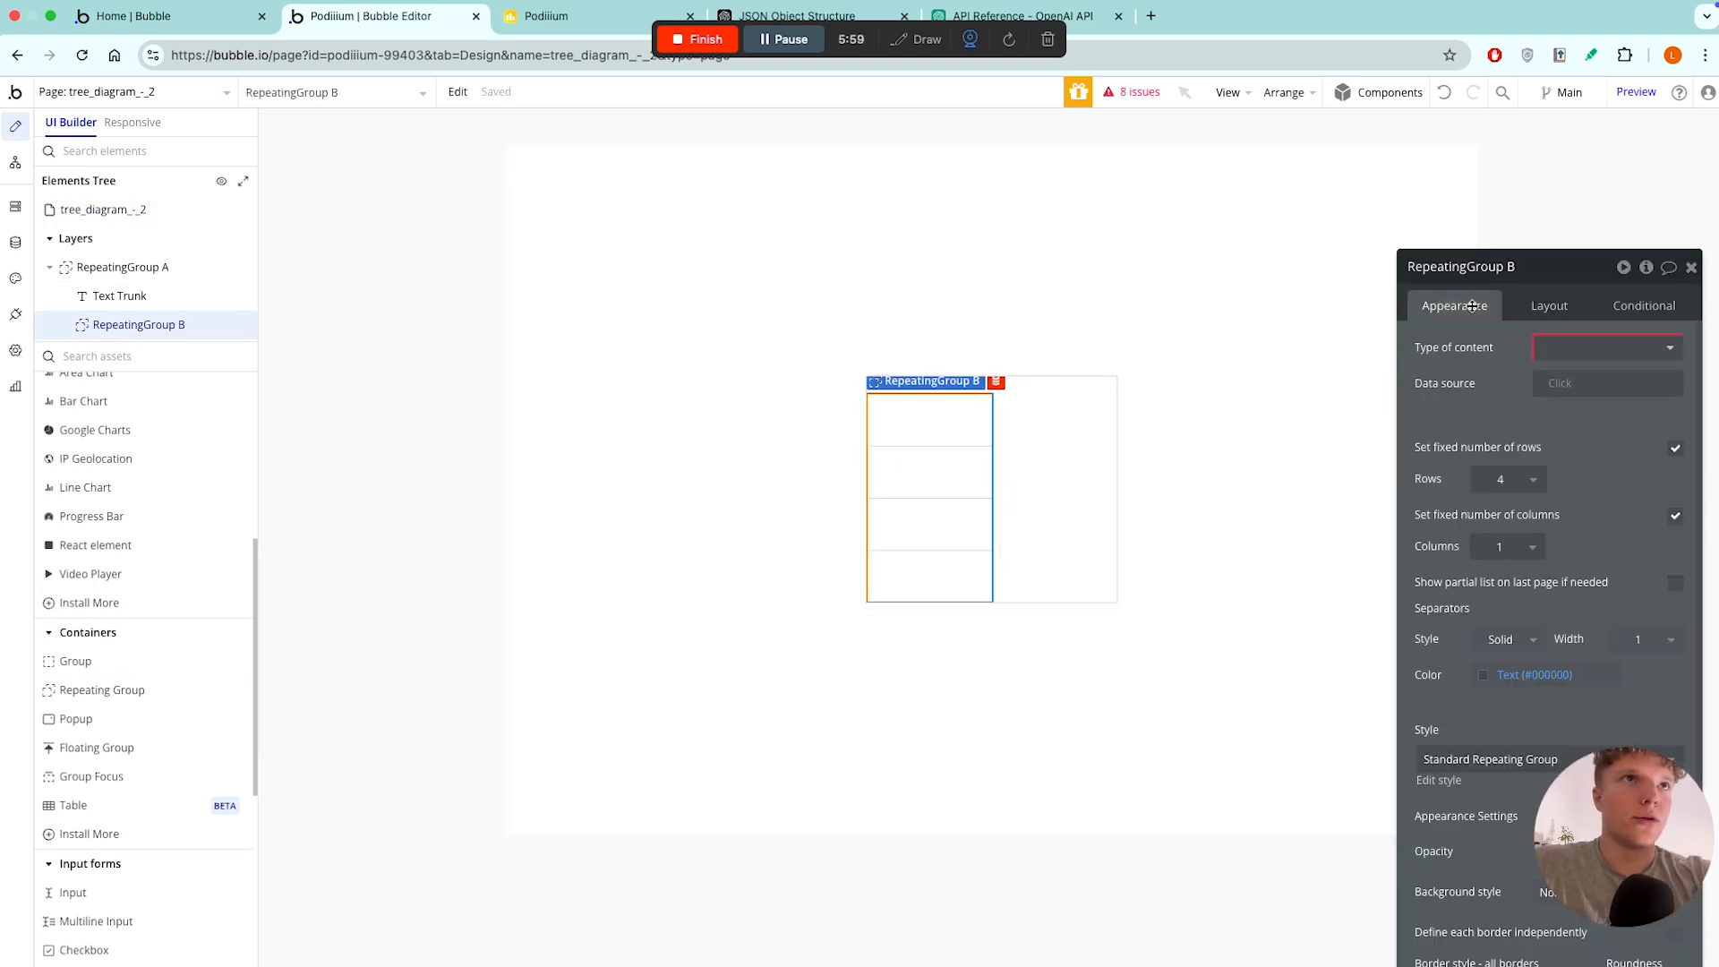
pyautogui.click(1508, 482)
pyautogui.click(1590, 485)
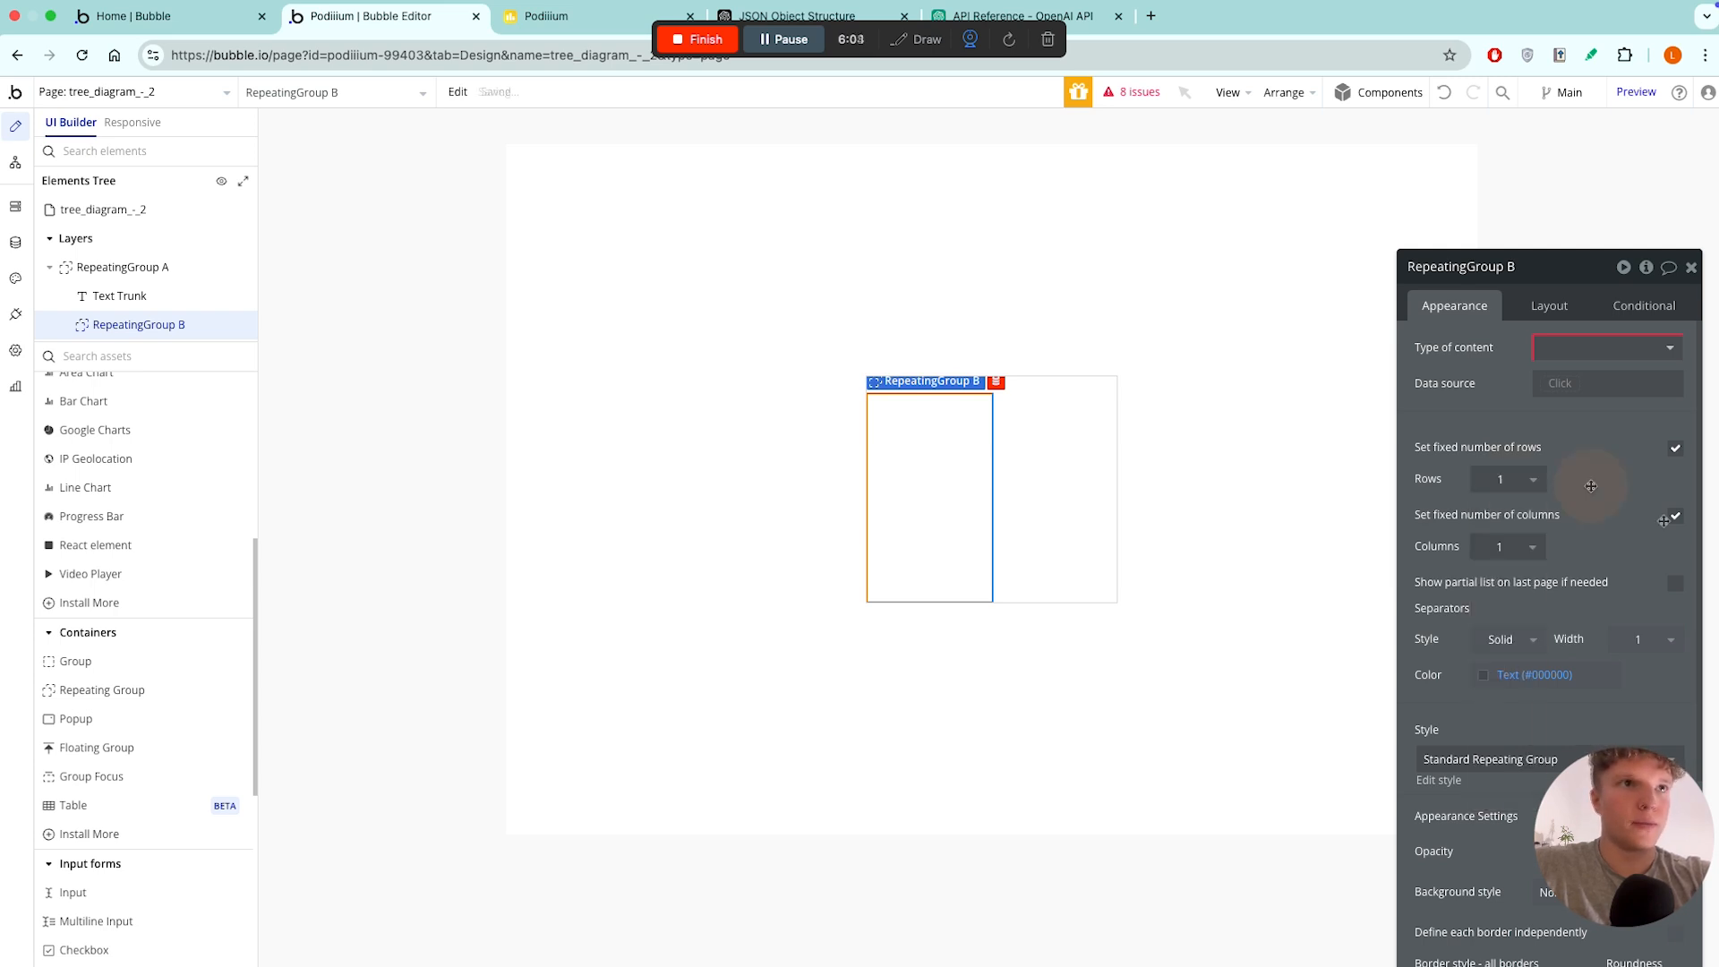
pyautogui.click(1674, 515)
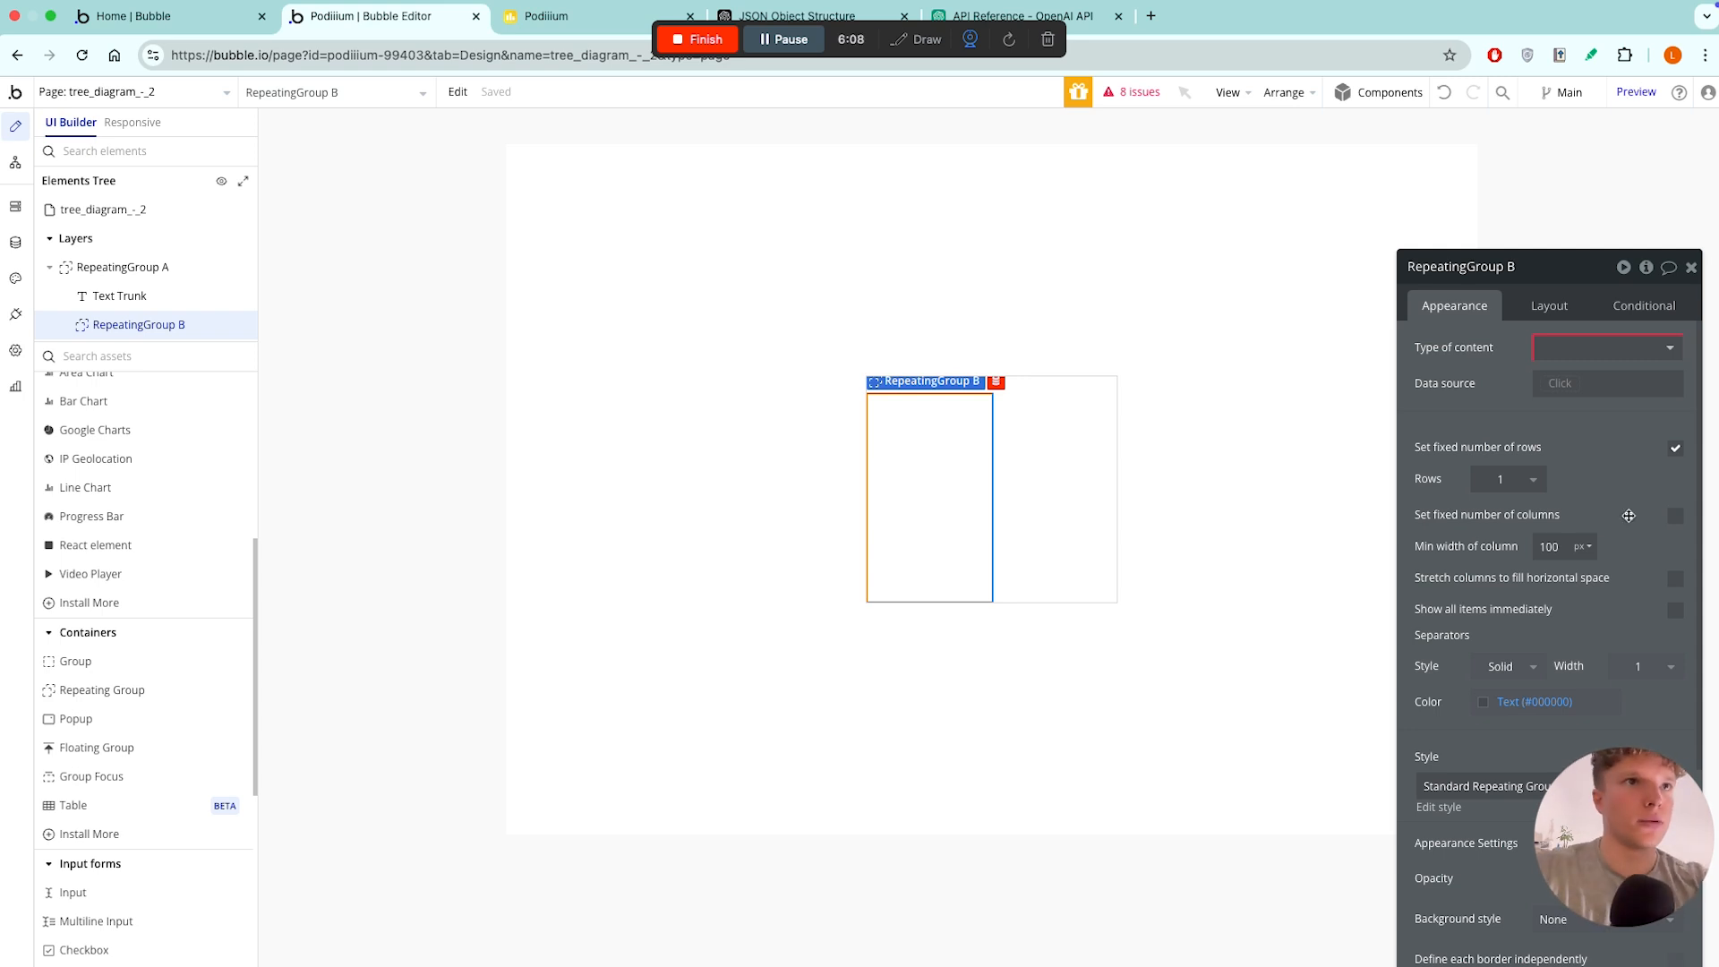
pyautogui.click(1664, 516)
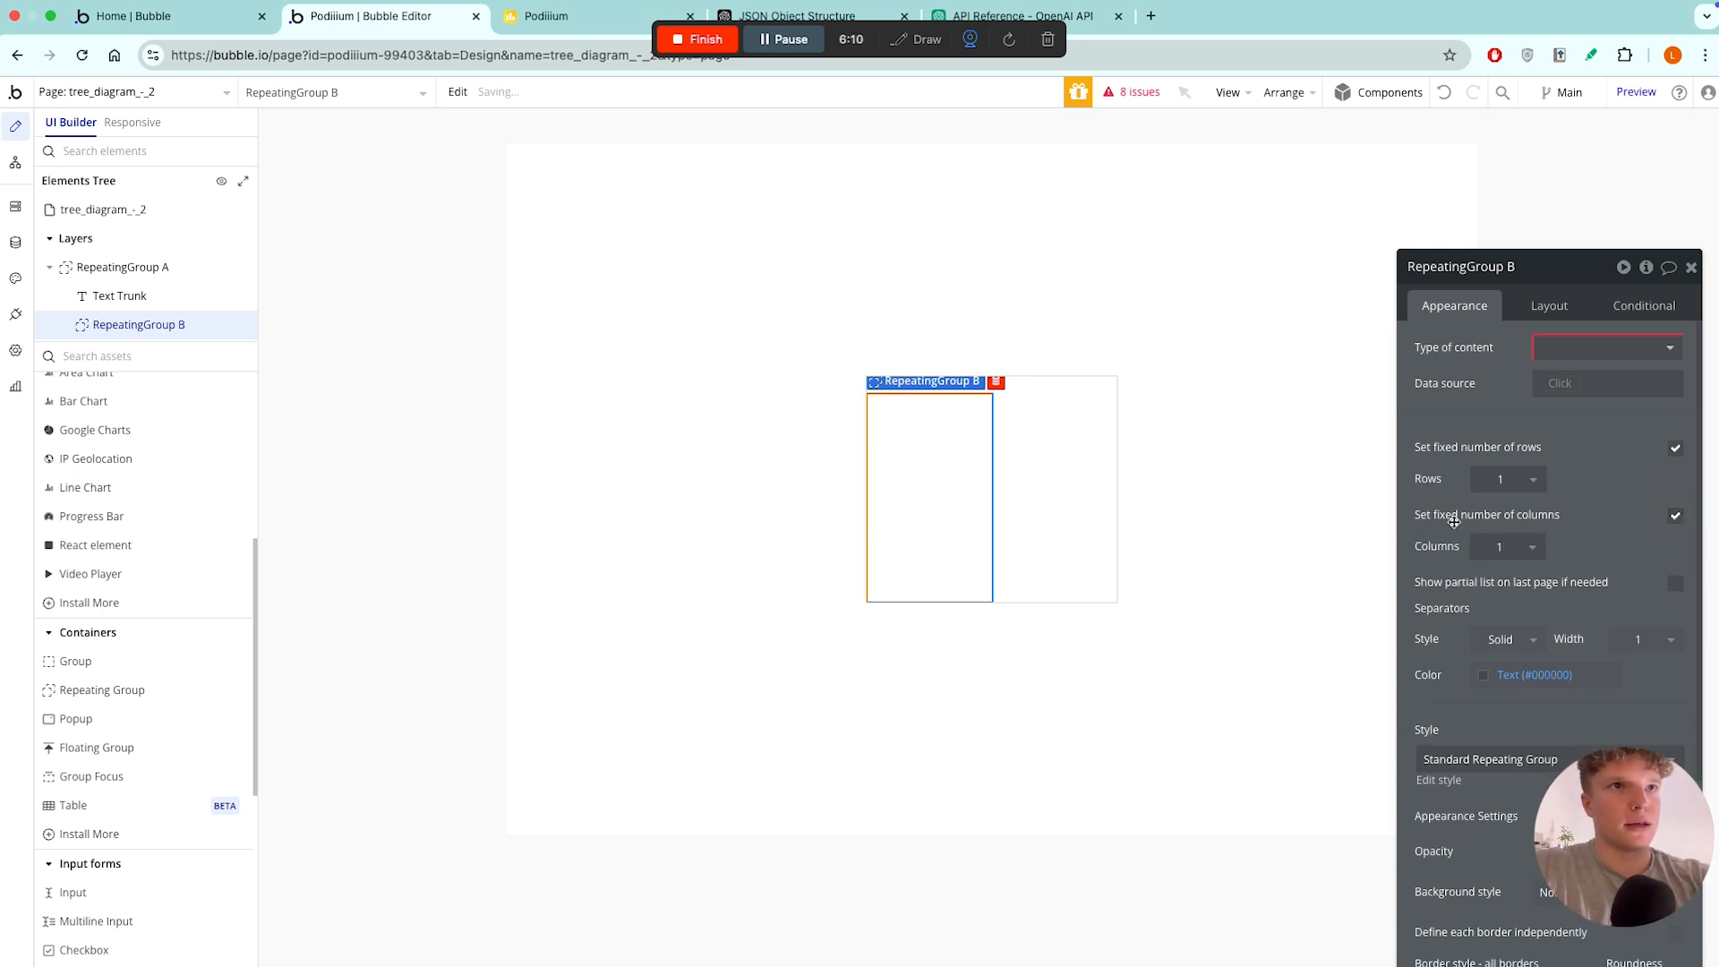
pyautogui.click(1675, 516)
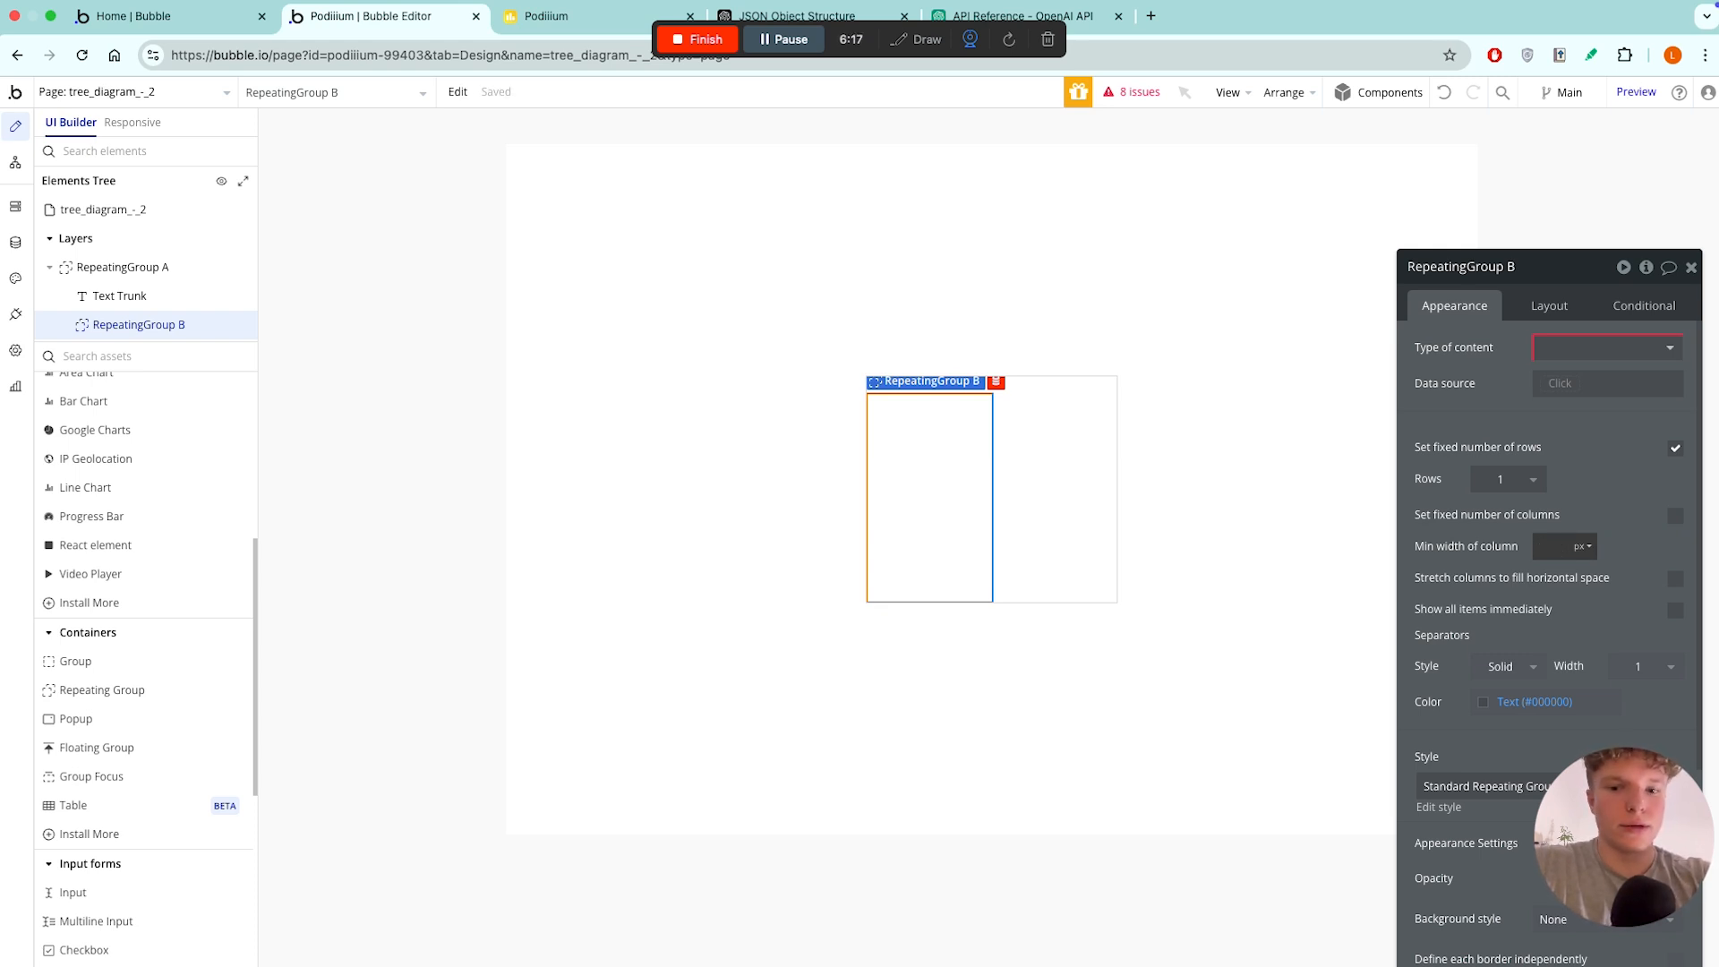
pyautogui.write('40')
pyautogui.press('Return')
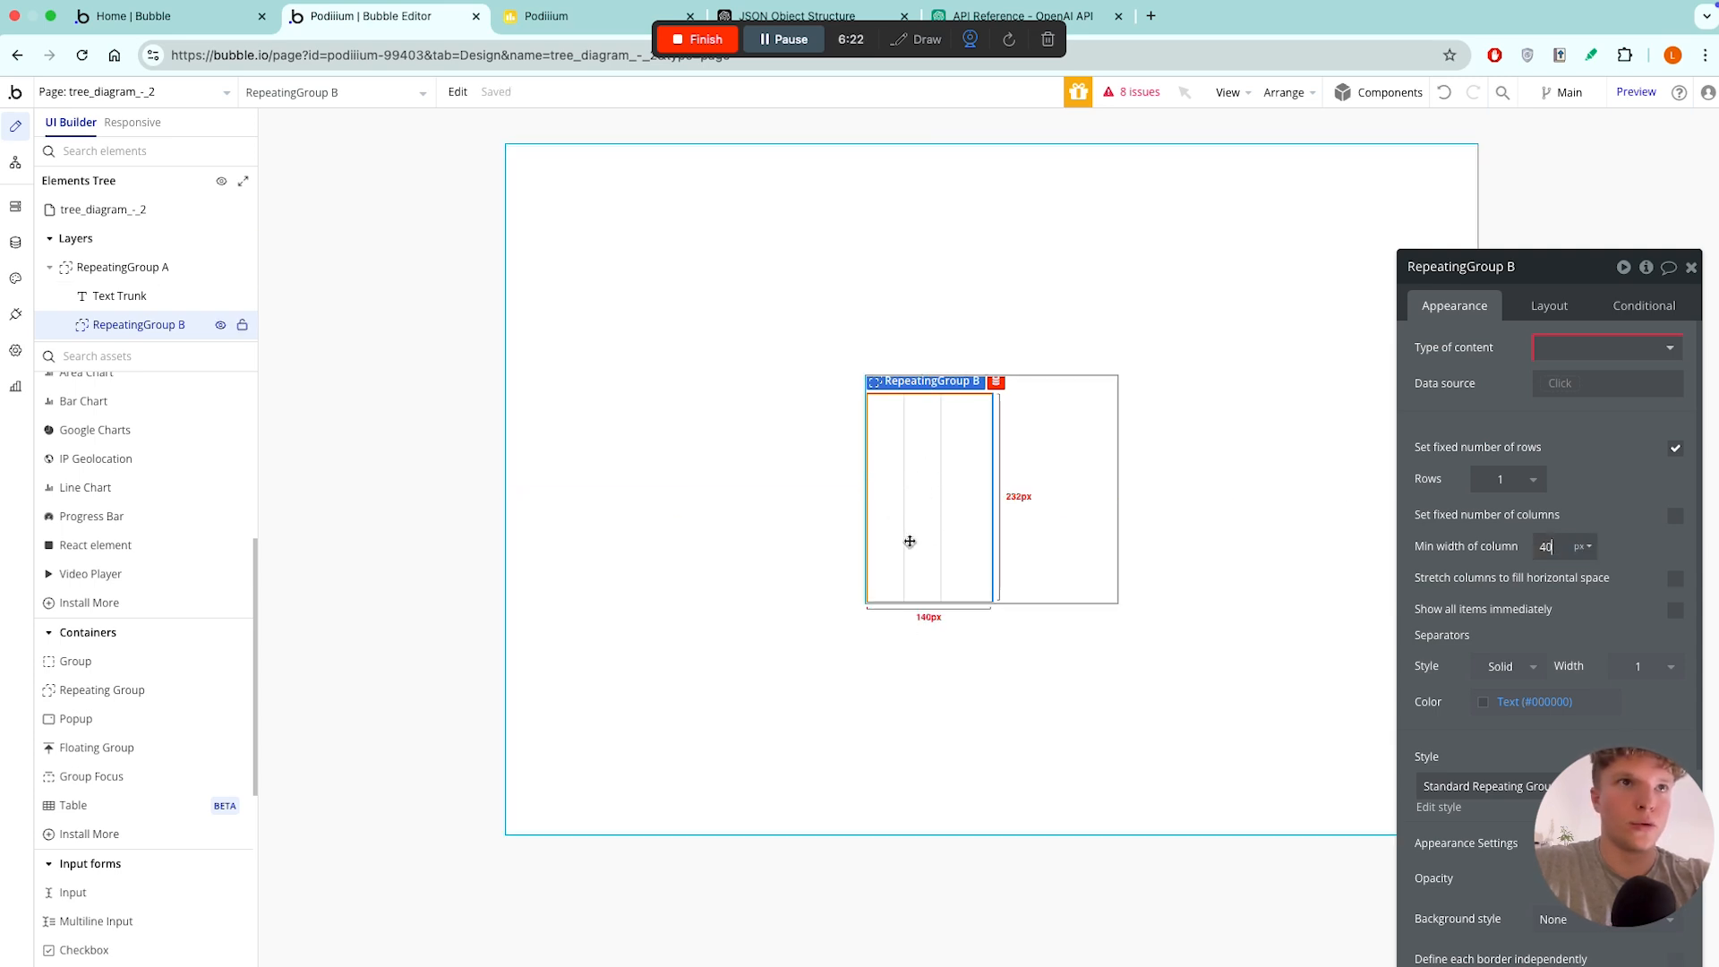
# - Turn off Fit width on RepeatingGroup B so it spans 278 px, and centre it horizontally
pyautogui.click(1549, 305)
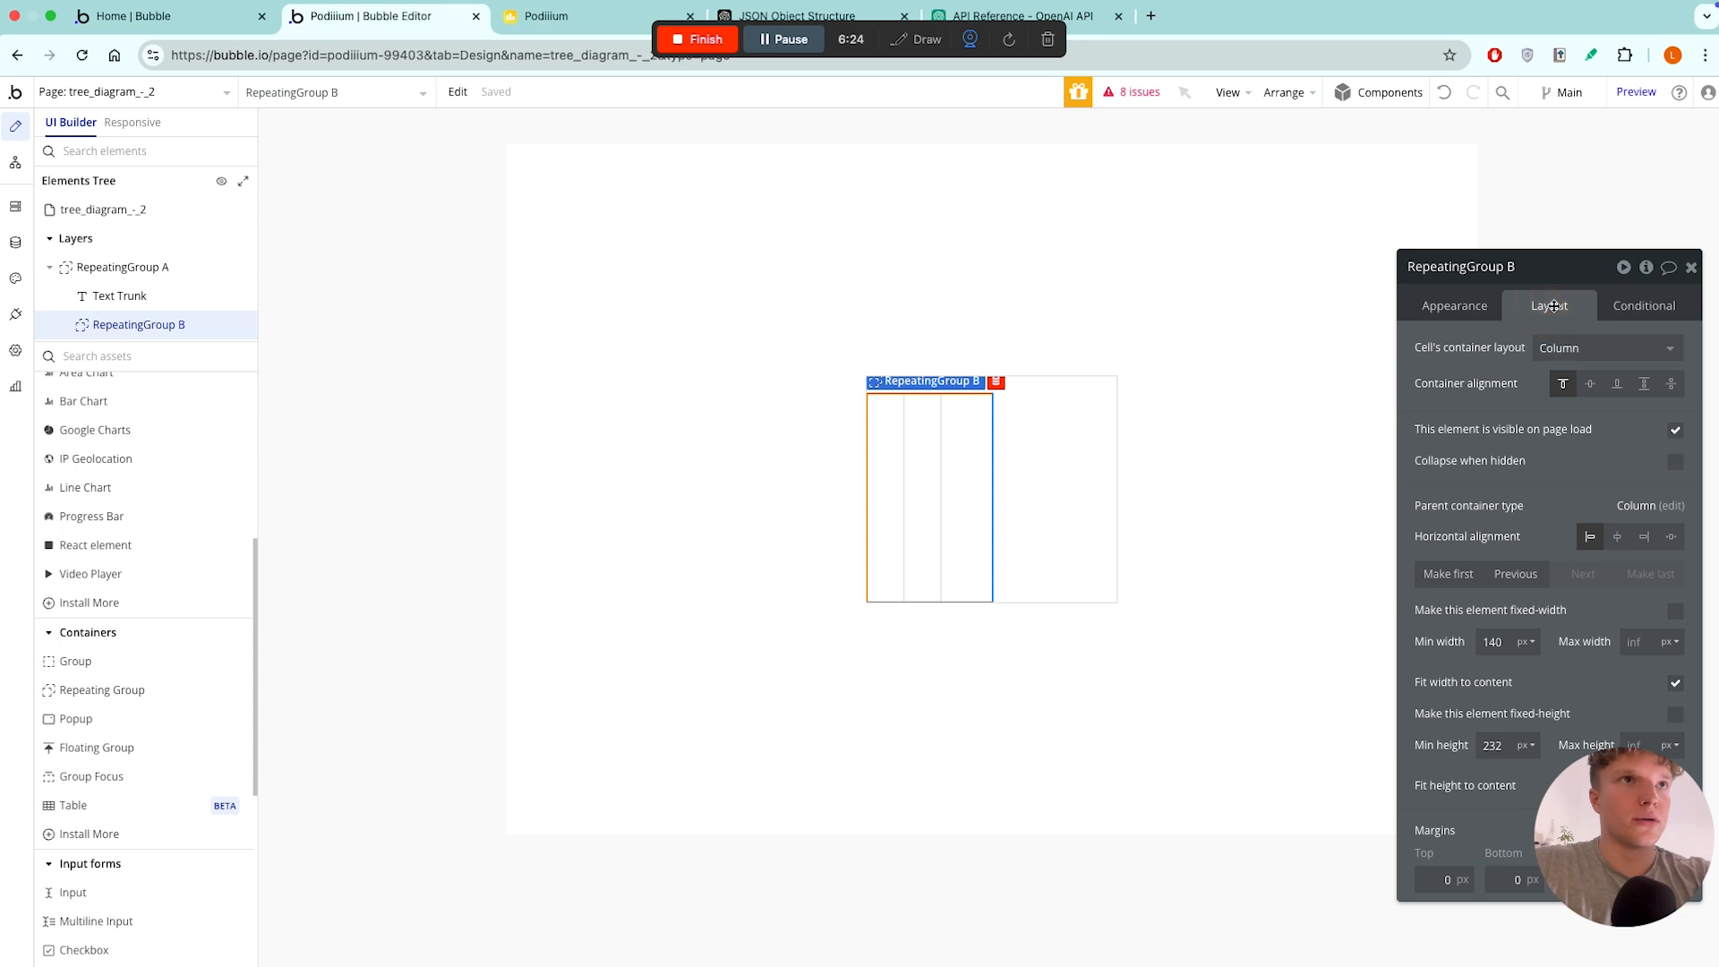
pyautogui.click(1672, 683)
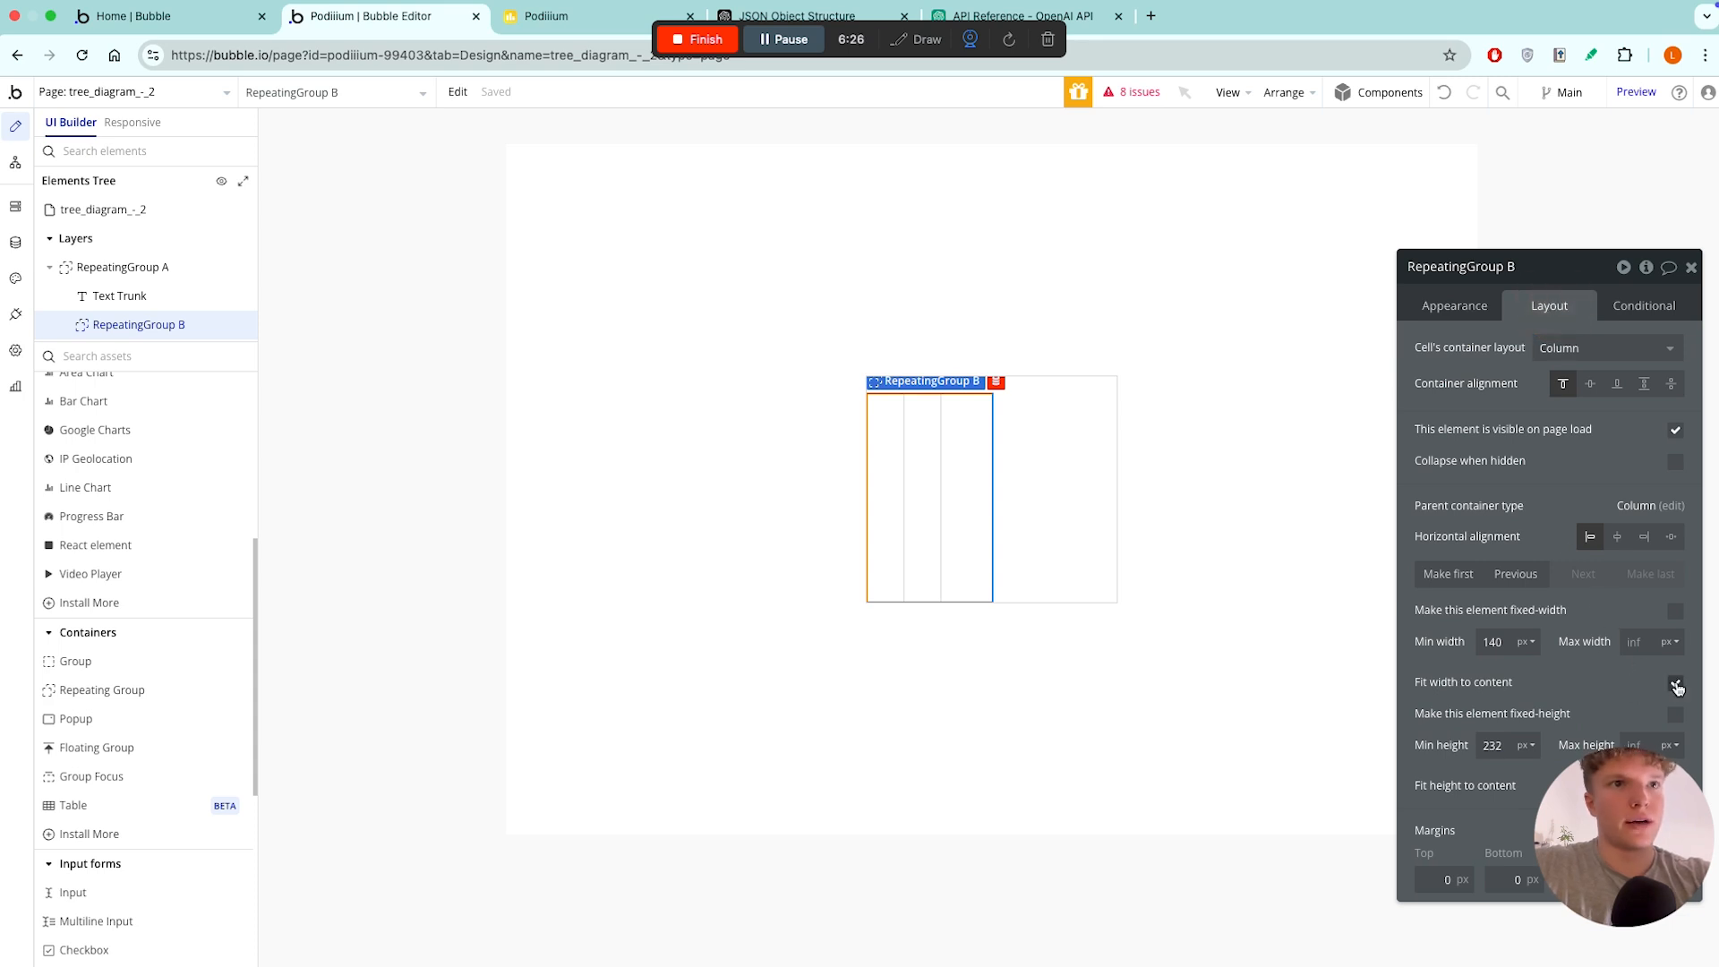
pyautogui.click(1674, 683)
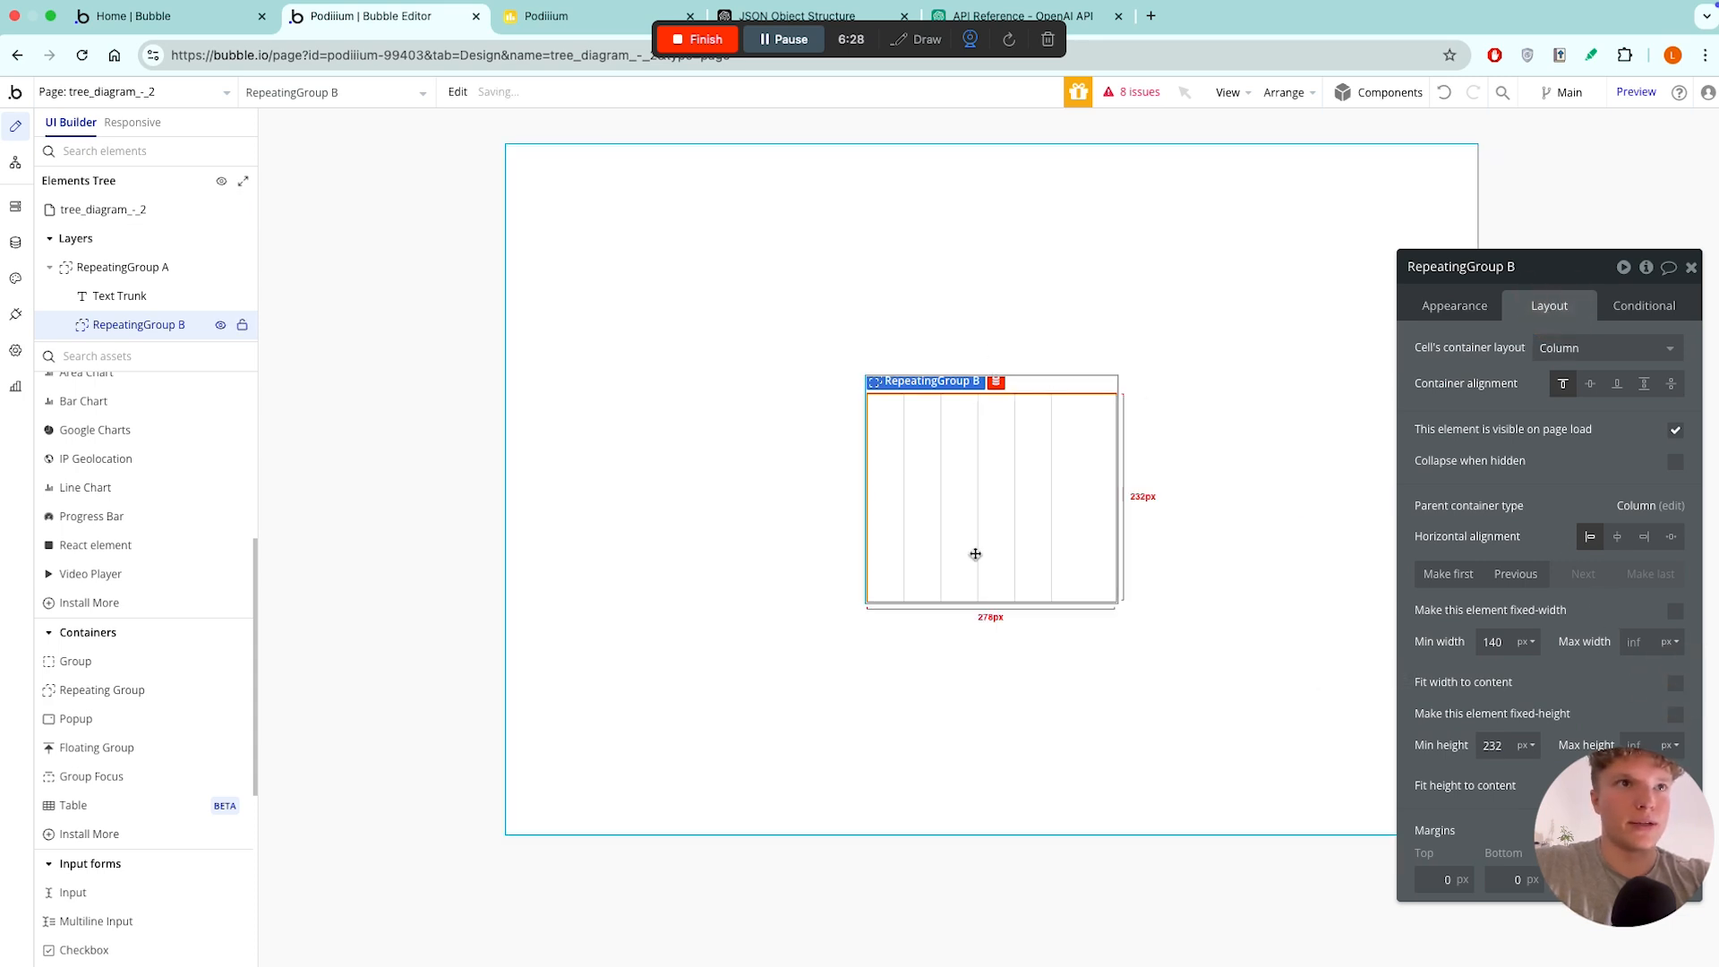
pyautogui.click(1616, 536)
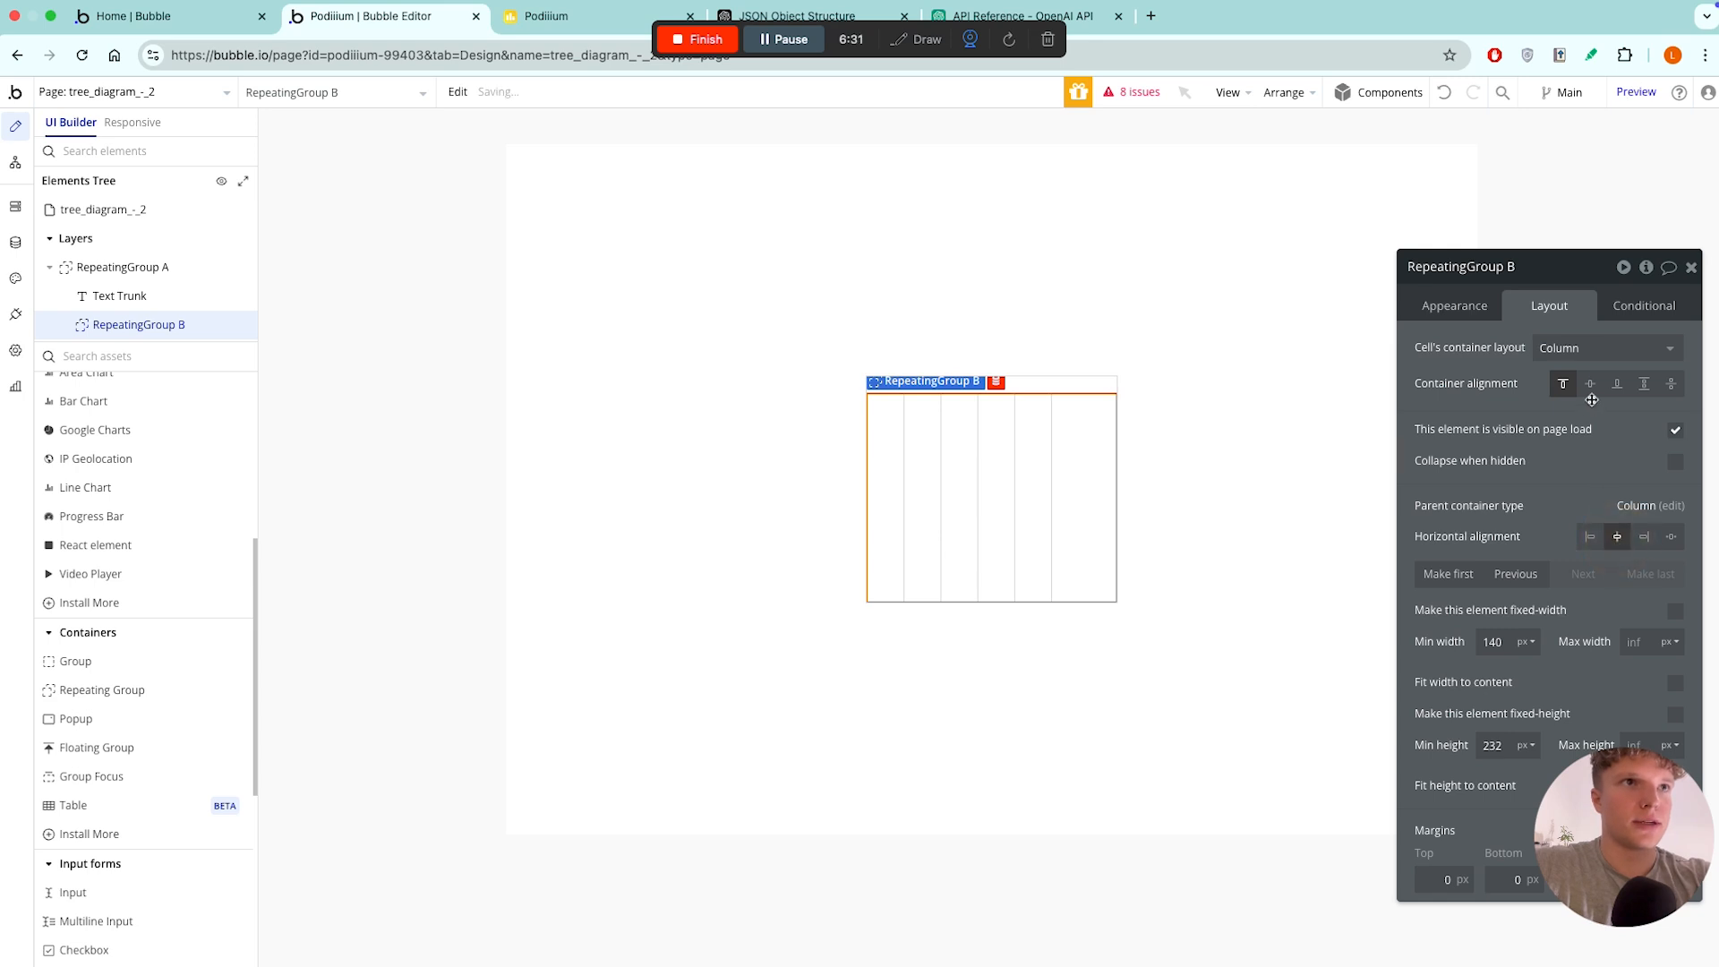
pyautogui.click(1175, 401)
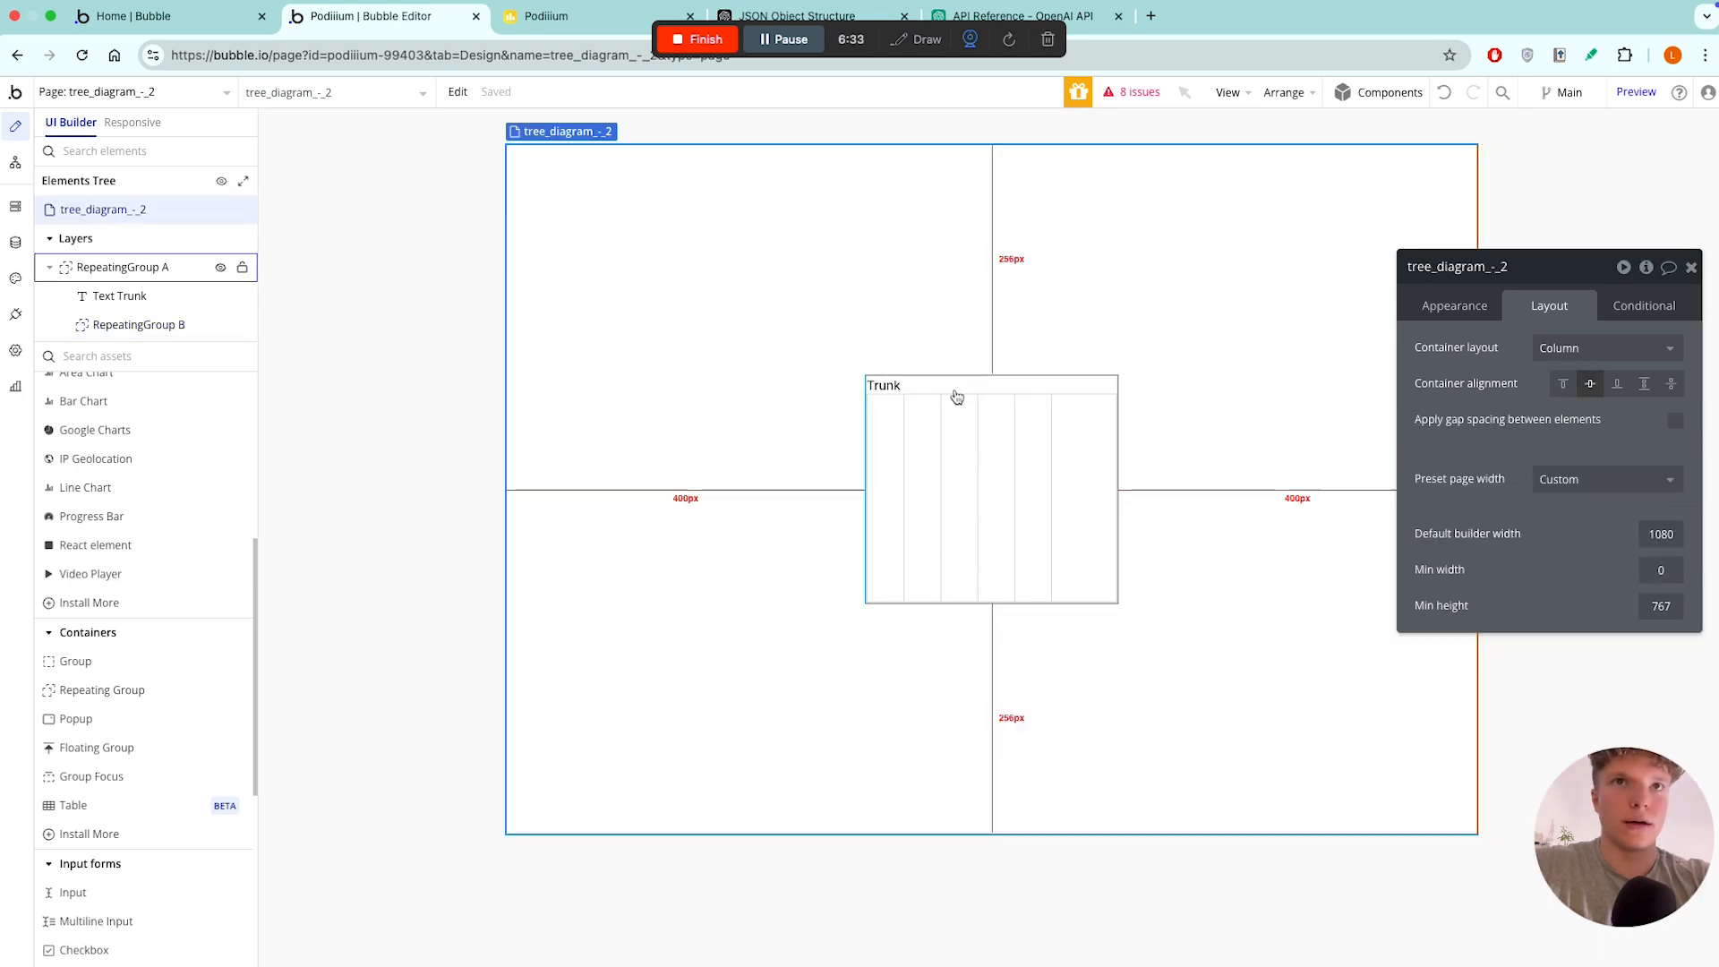
# - Centre the Trunk text and move a duplicate of it into RepeatingGroup B
pyautogui.click(898, 385)
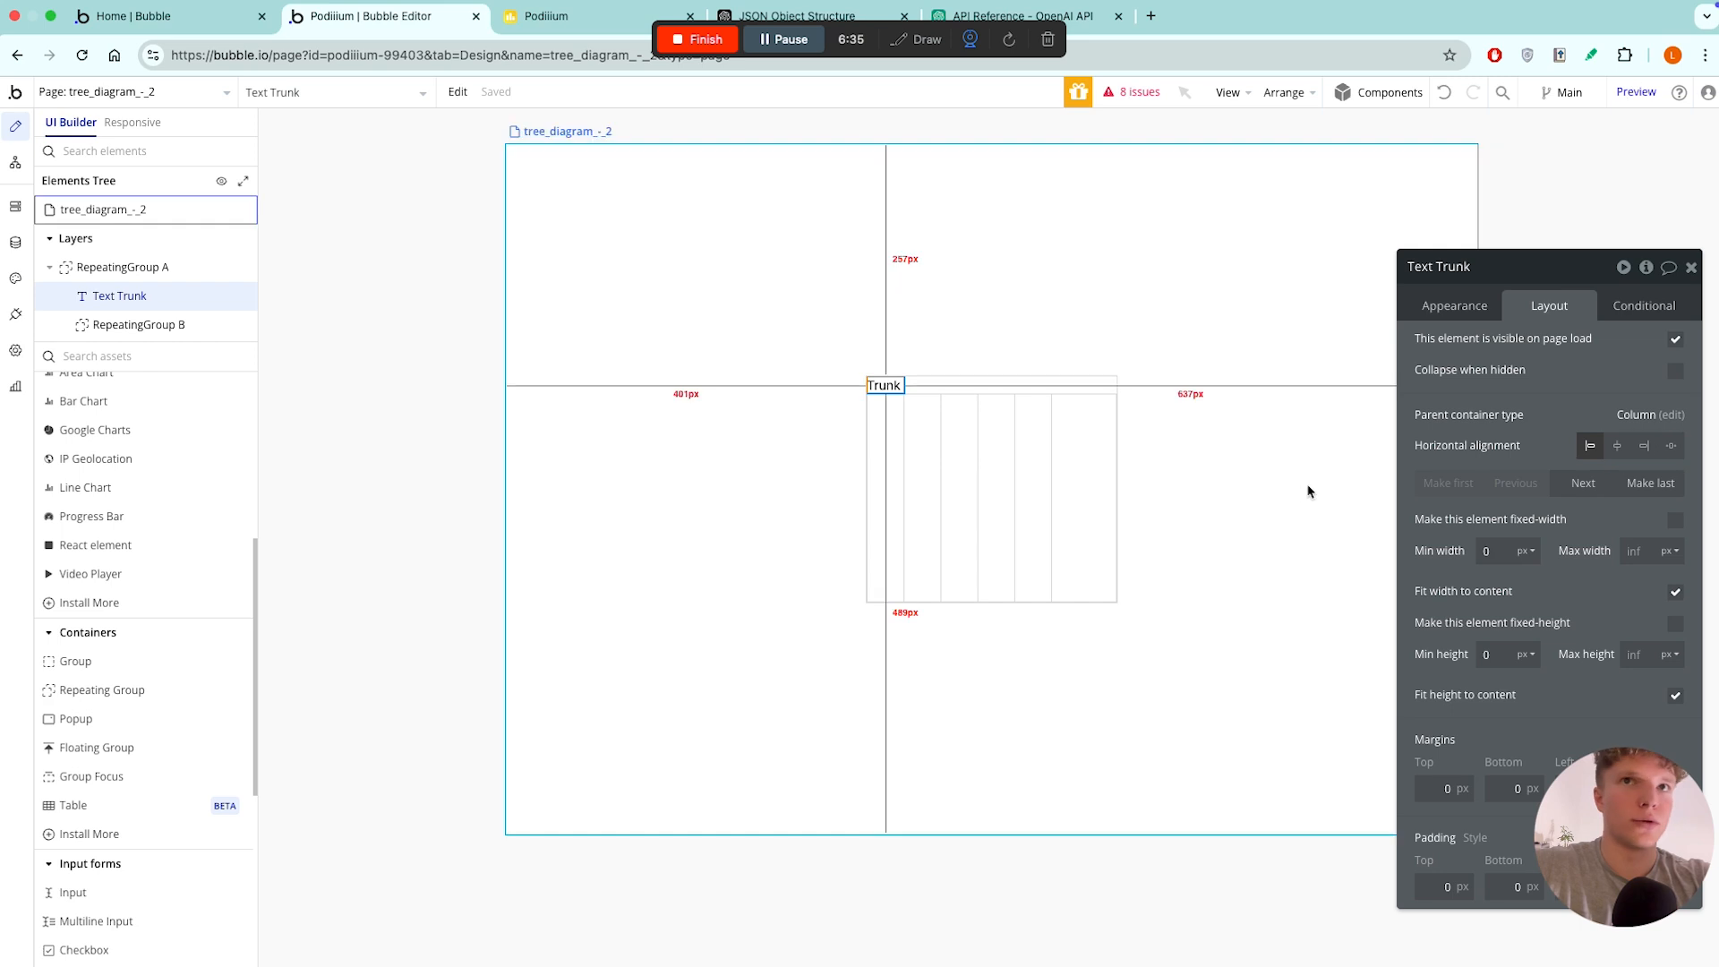
pyautogui.click(1620, 446)
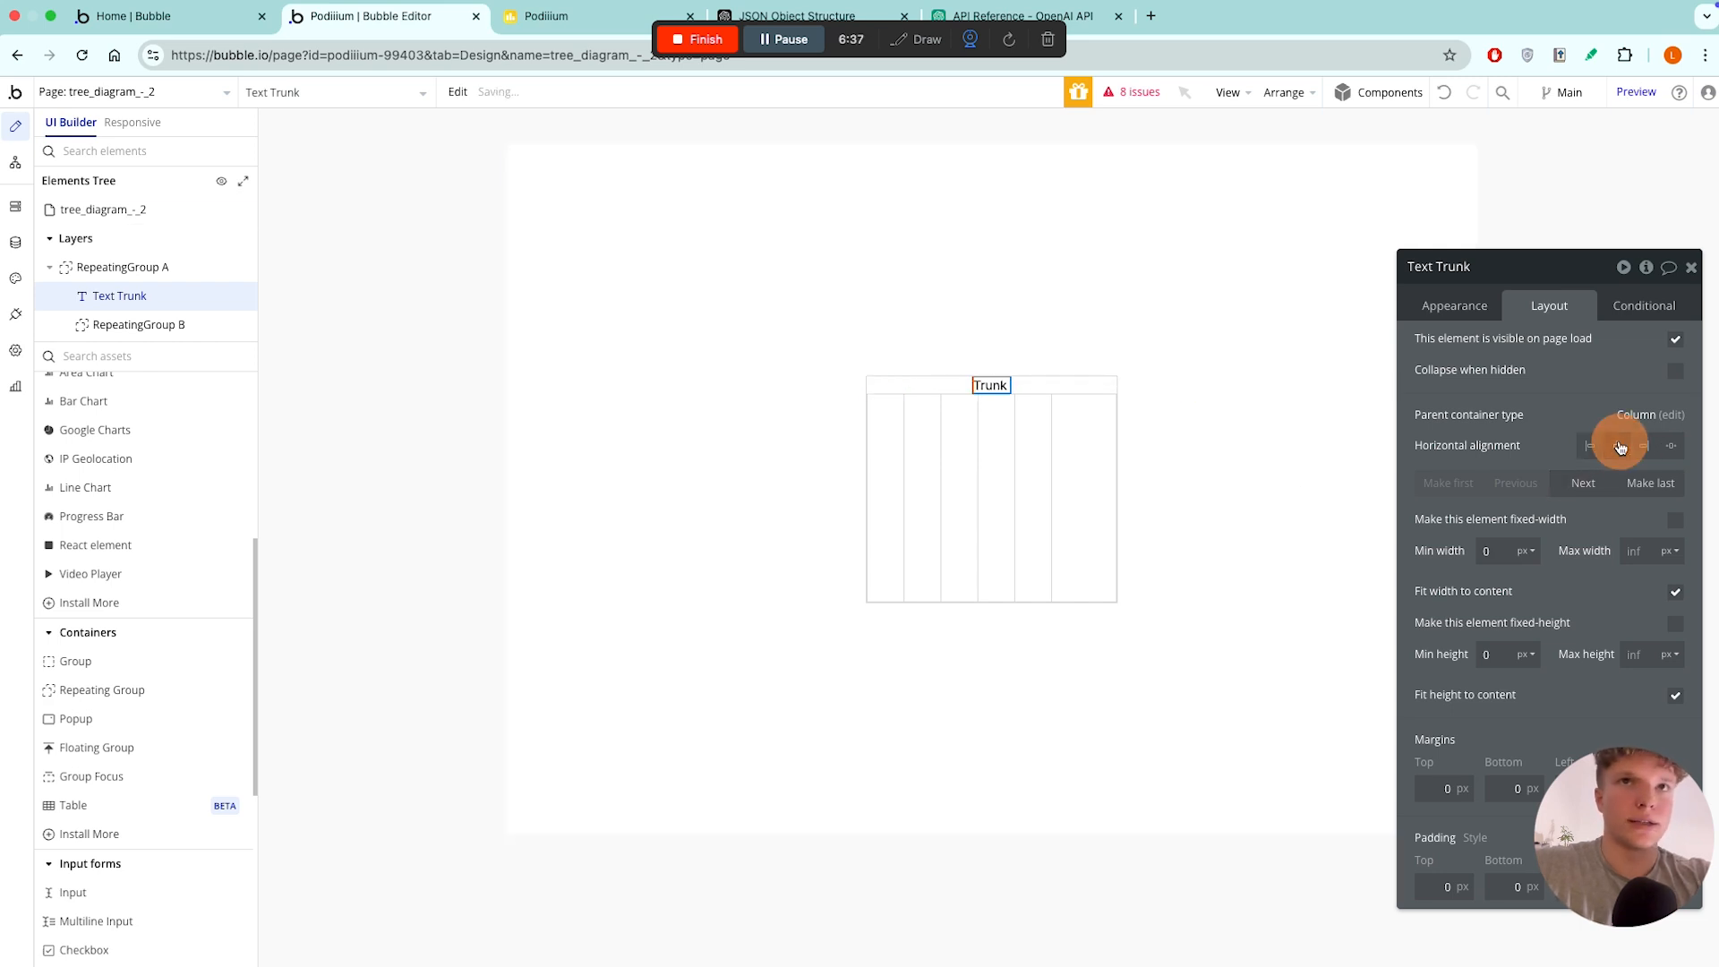
pyautogui.click(1200, 479)
pyautogui.click(981, 394)
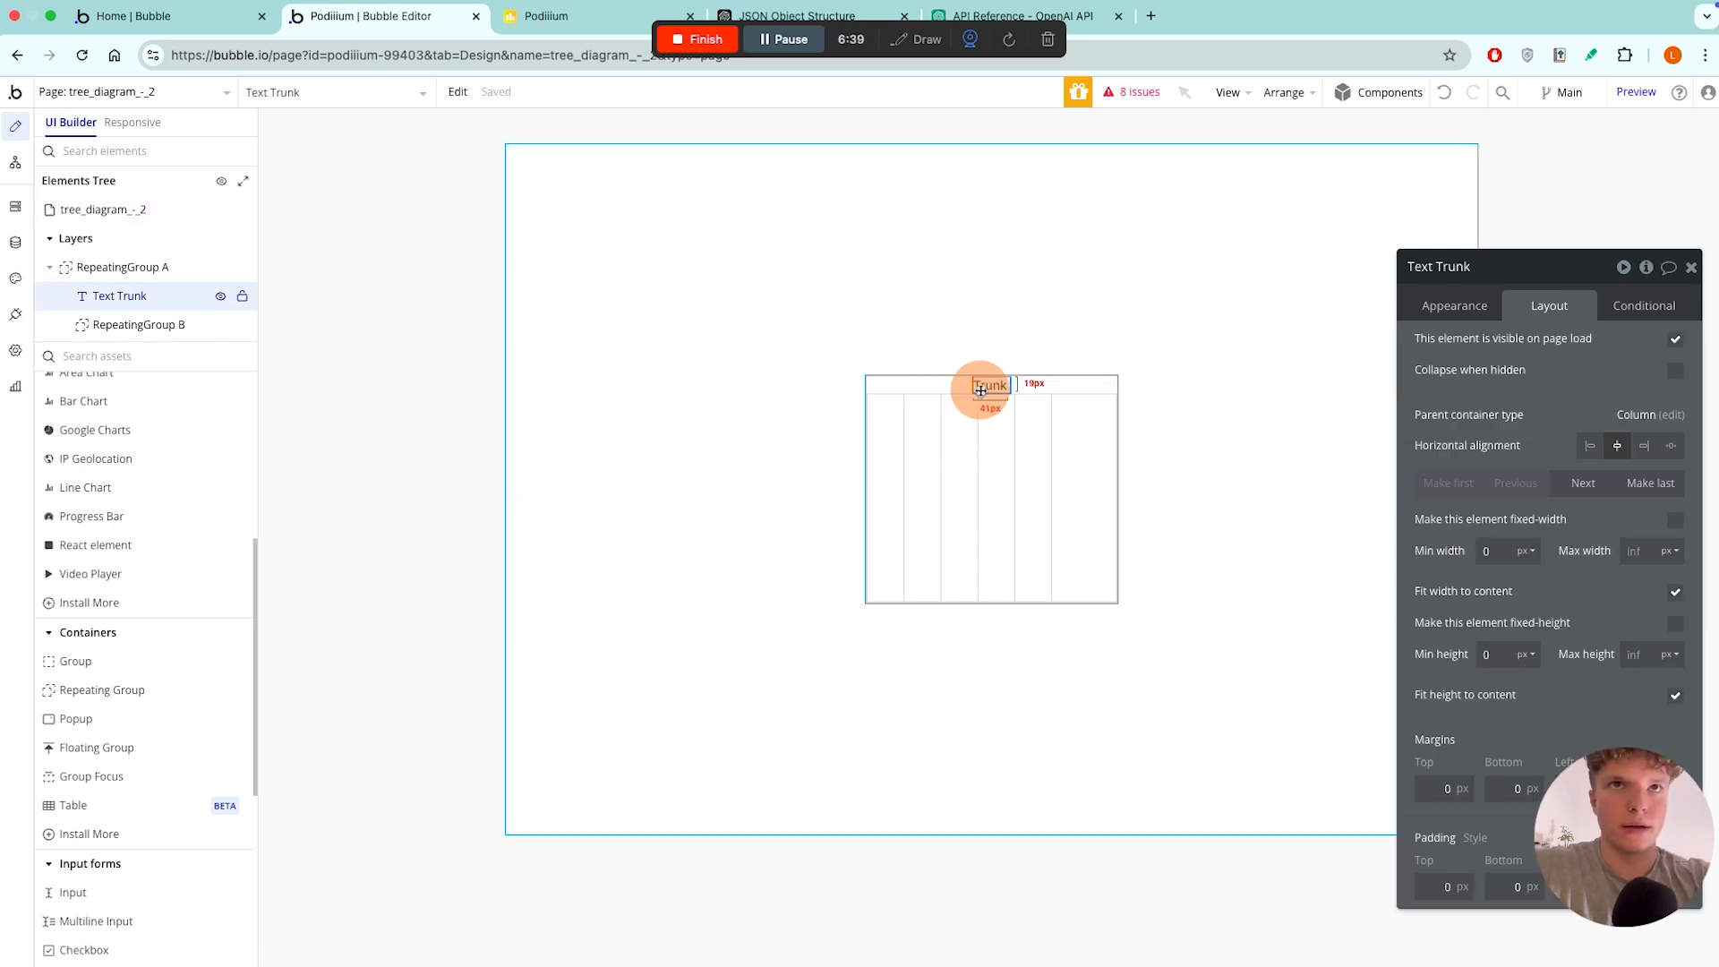
pyautogui.press('super+d')
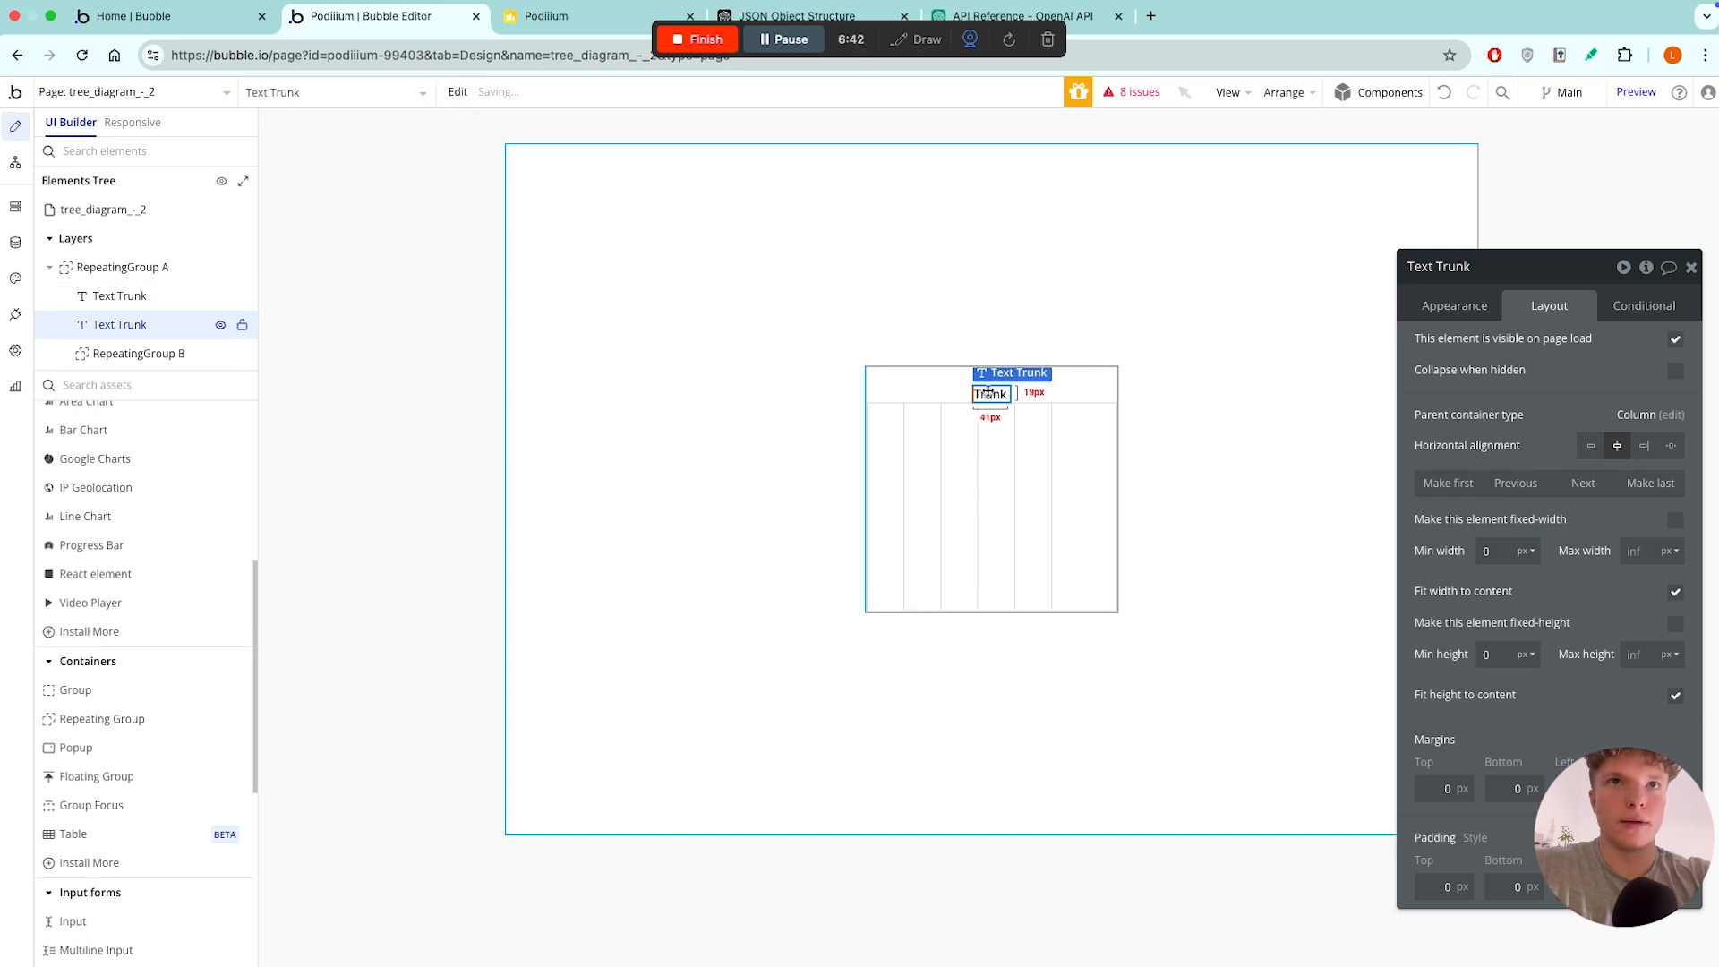
pyautogui.moveTo(990, 394); pyautogui.dragTo(929, 586)
pyautogui.click(1162, 460)
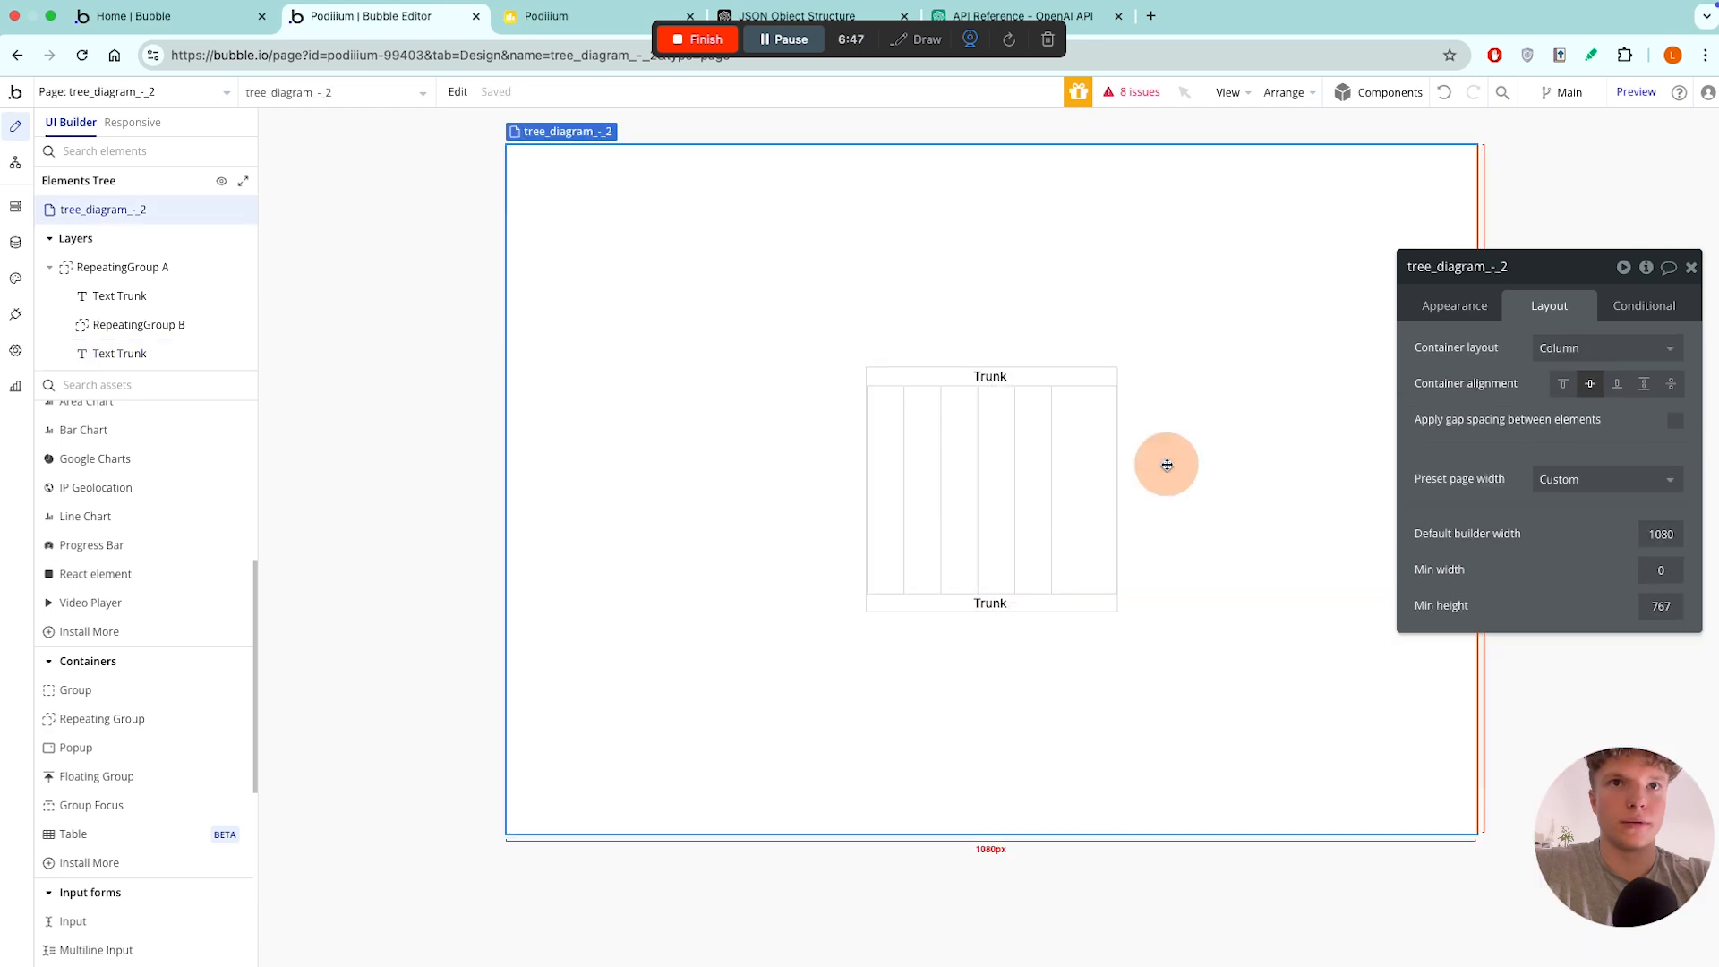
pyautogui.click(990, 603)
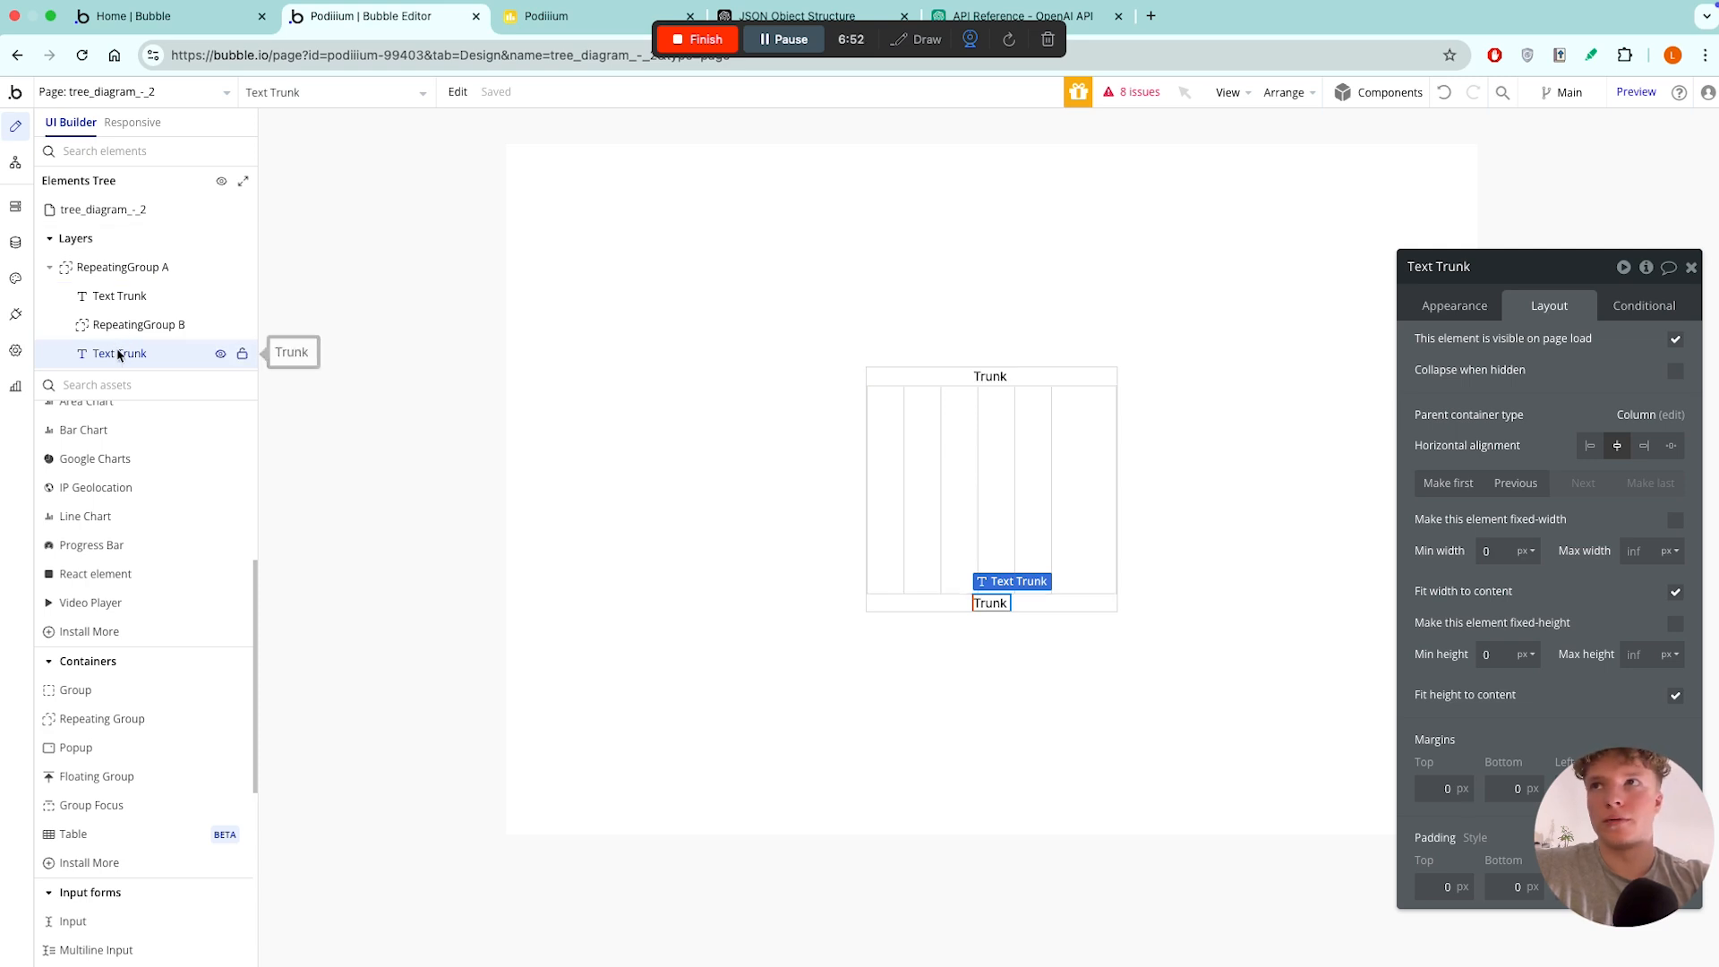
pyautogui.moveTo(137, 361); pyautogui.dragTo(134, 331)
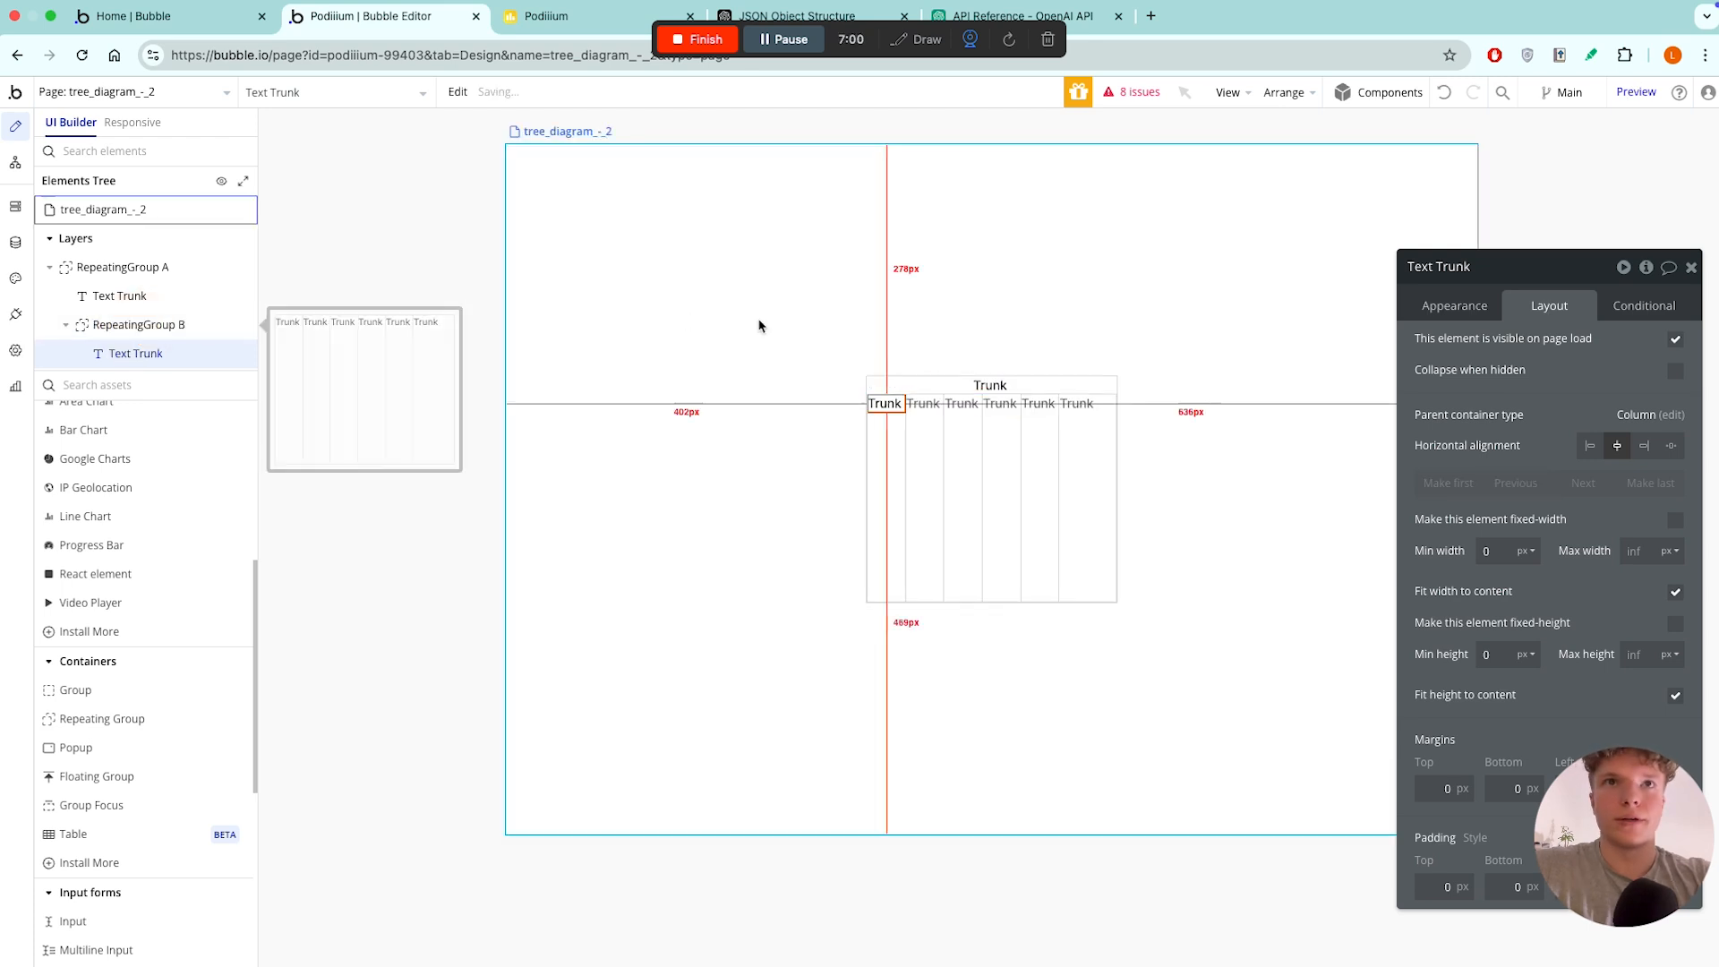
# - Change the copied text to read 'Branches'
pyautogui.click(1459, 306)
pyautogui.doubleClick(1475, 345)
pyautogui.press('BackSpace')
pyautogui.write('Branches')
pyautogui.click(1592, 421)
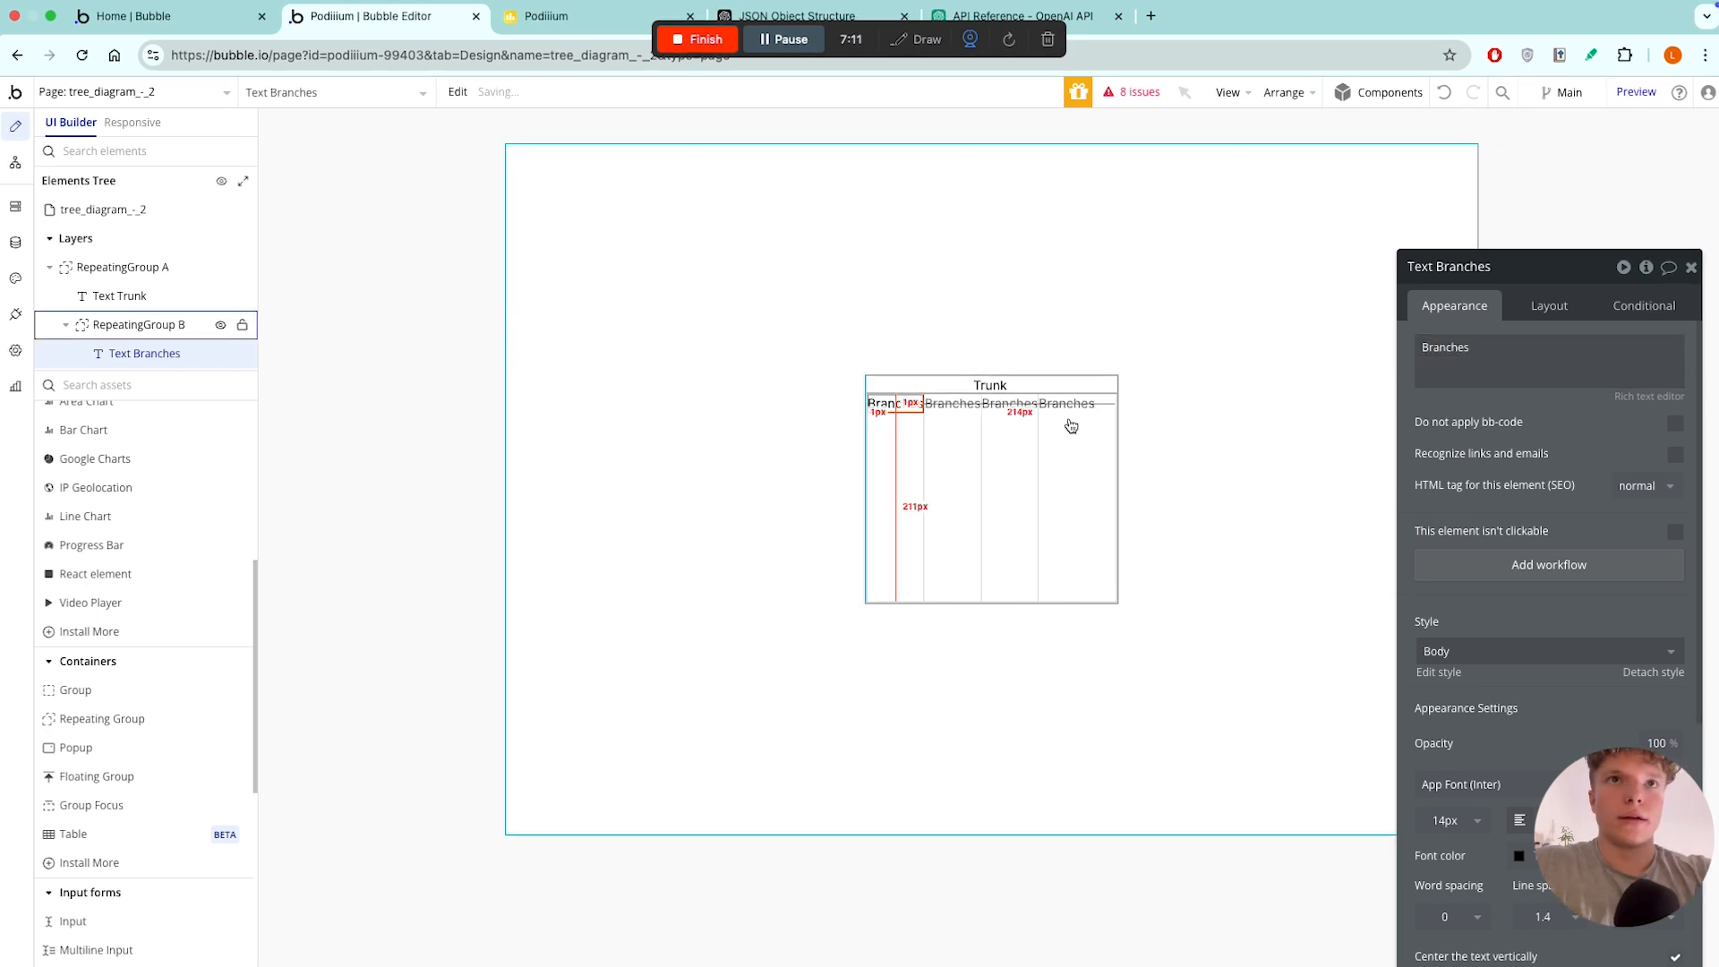
pyautogui.click(717, 460)
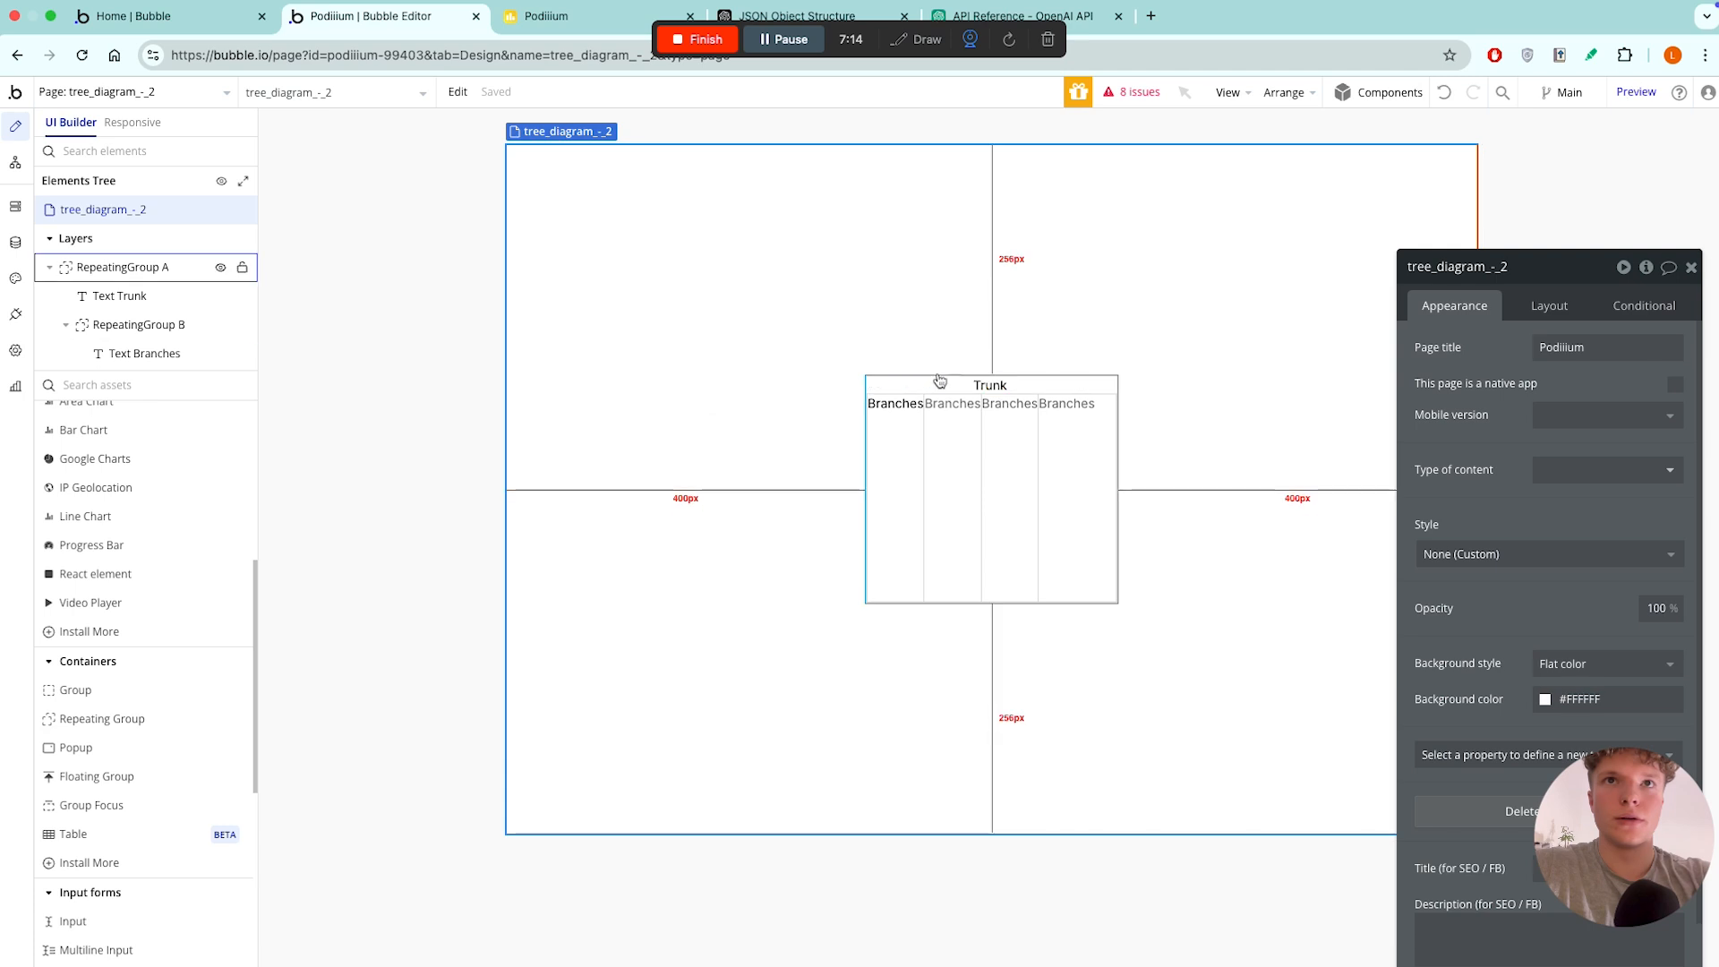
# - Rename RepeatingGroup A to 'RepeatingGroup - Tree' and RepeatingGroup B to 'RepeatingGroup - Branches'
pyautogui.click(904, 387)
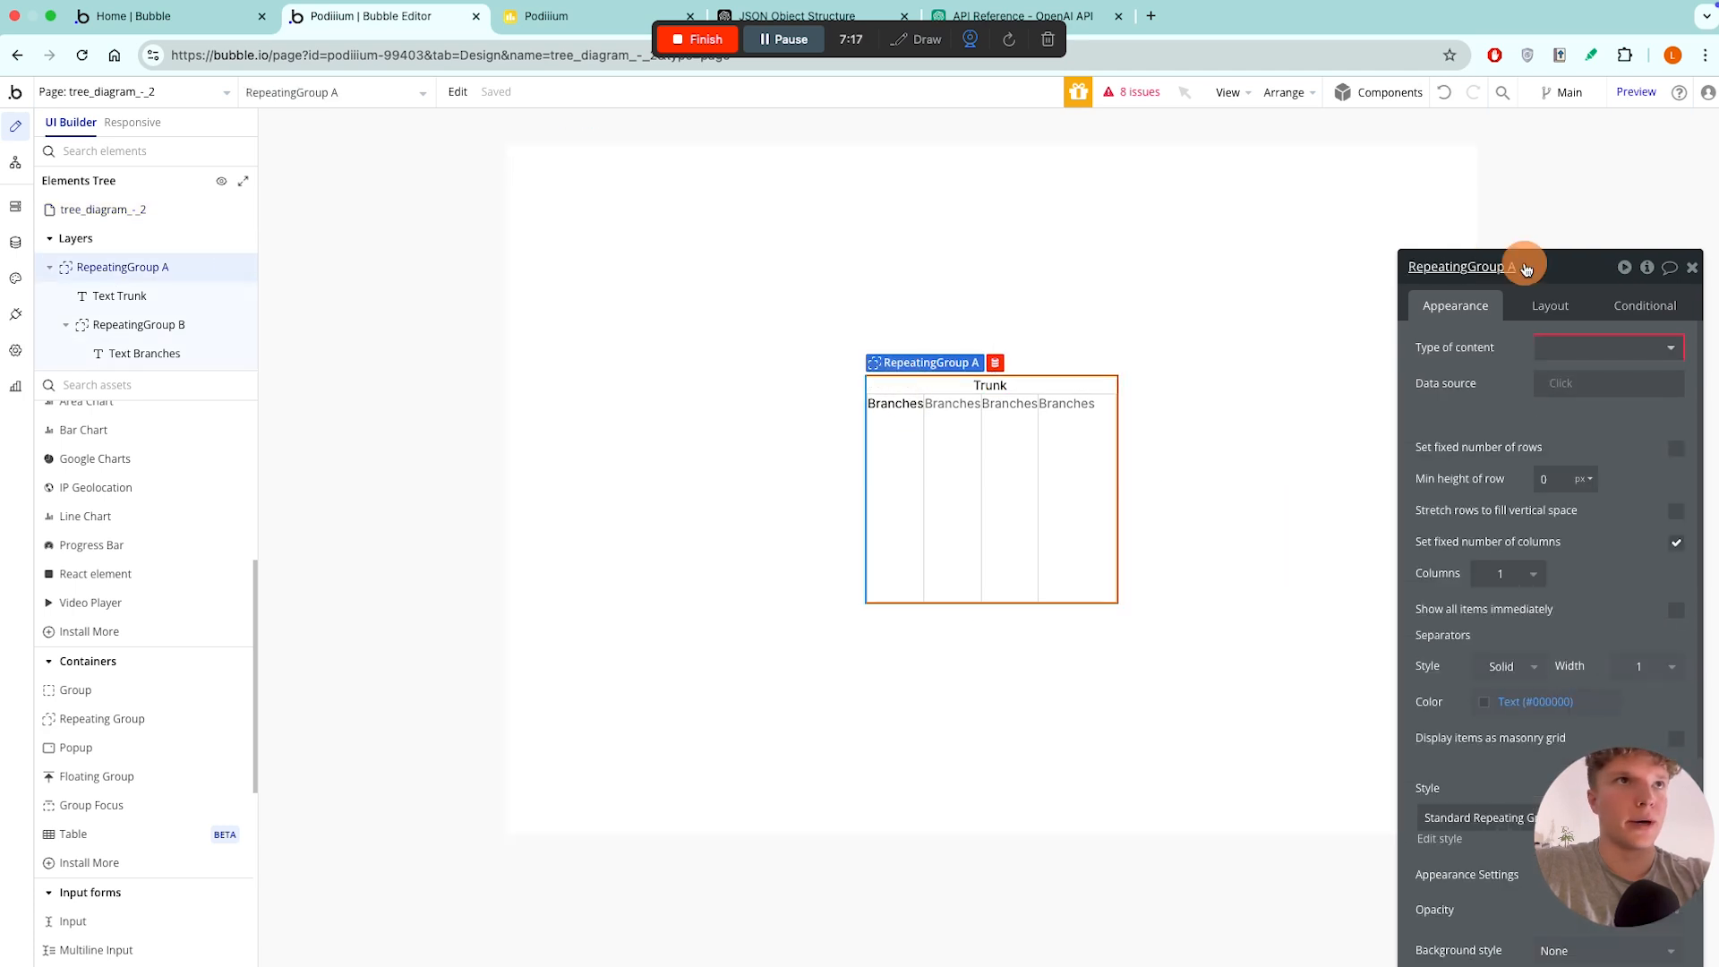
pyautogui.click(1514, 266)
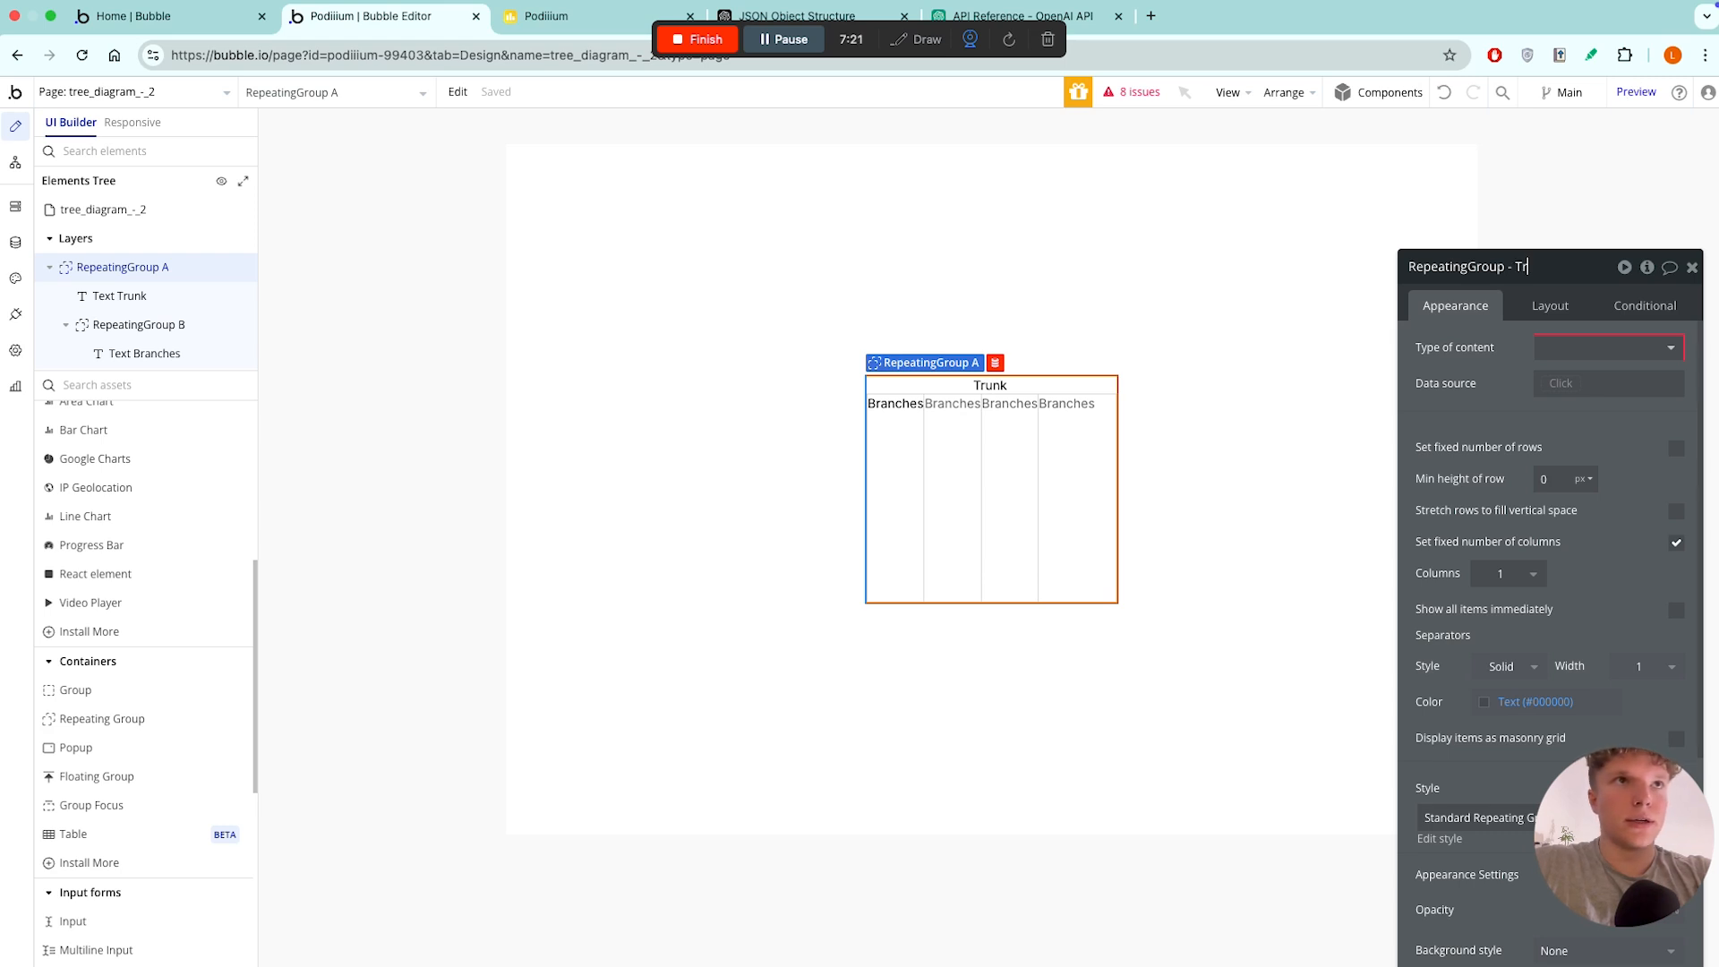
pyautogui.click(1063, 460)
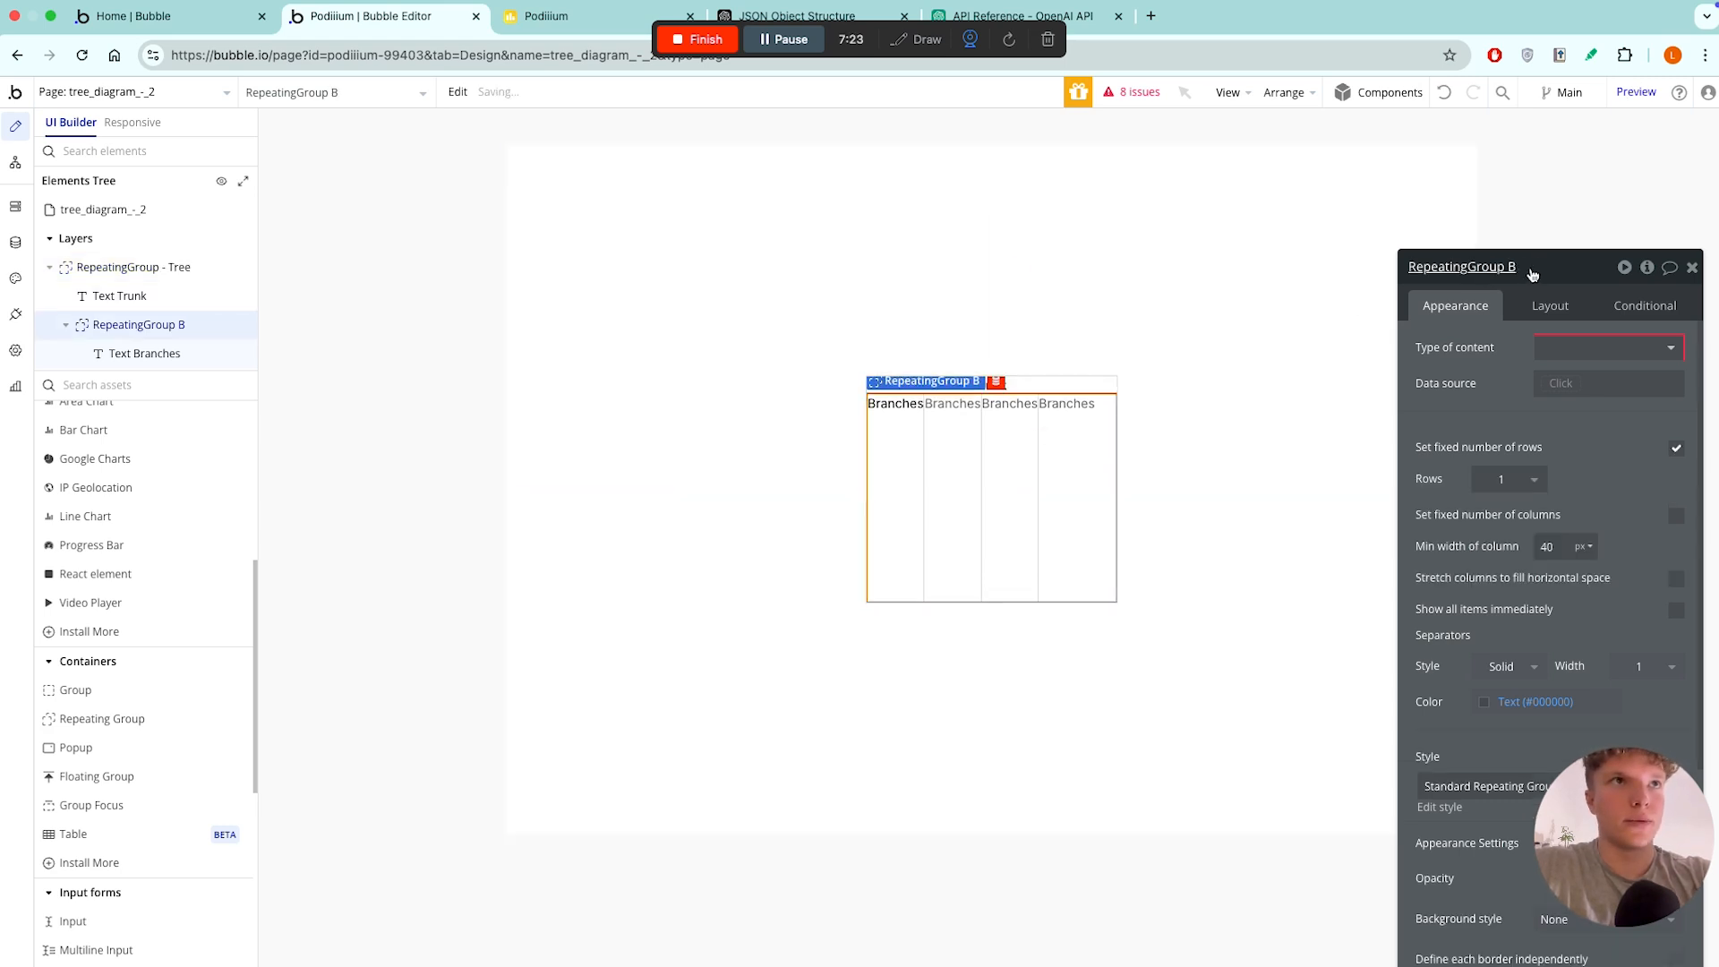
pyautogui.write('Branches')
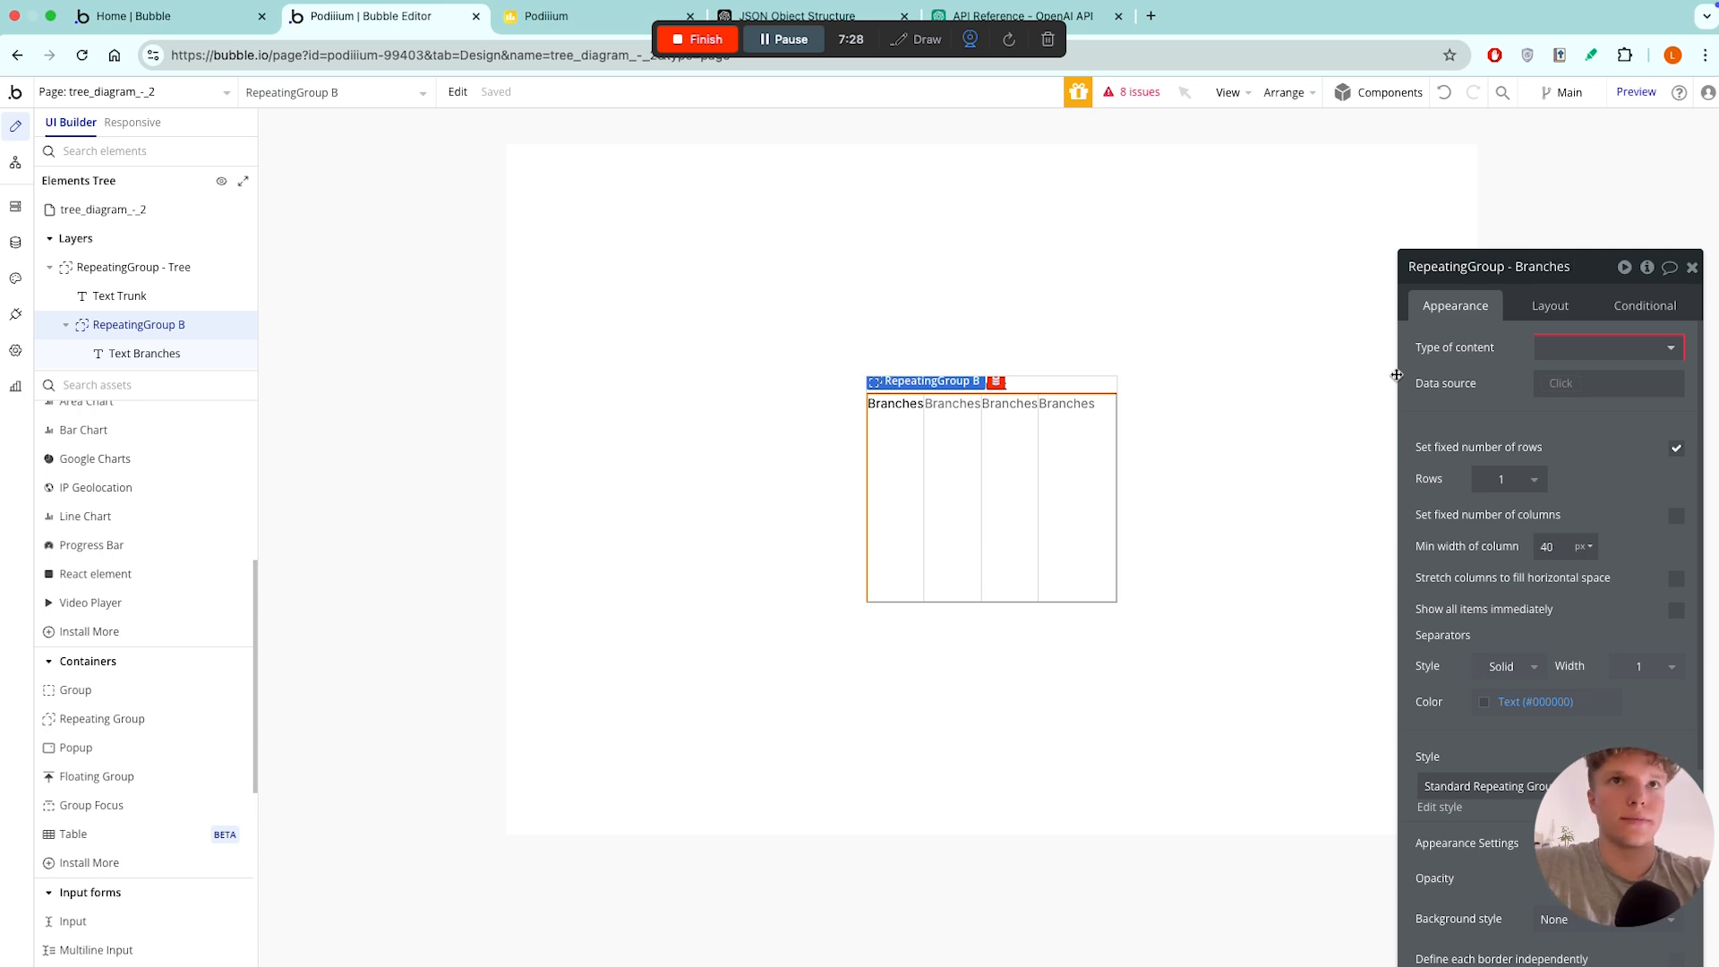
pyautogui.click(1229, 449)
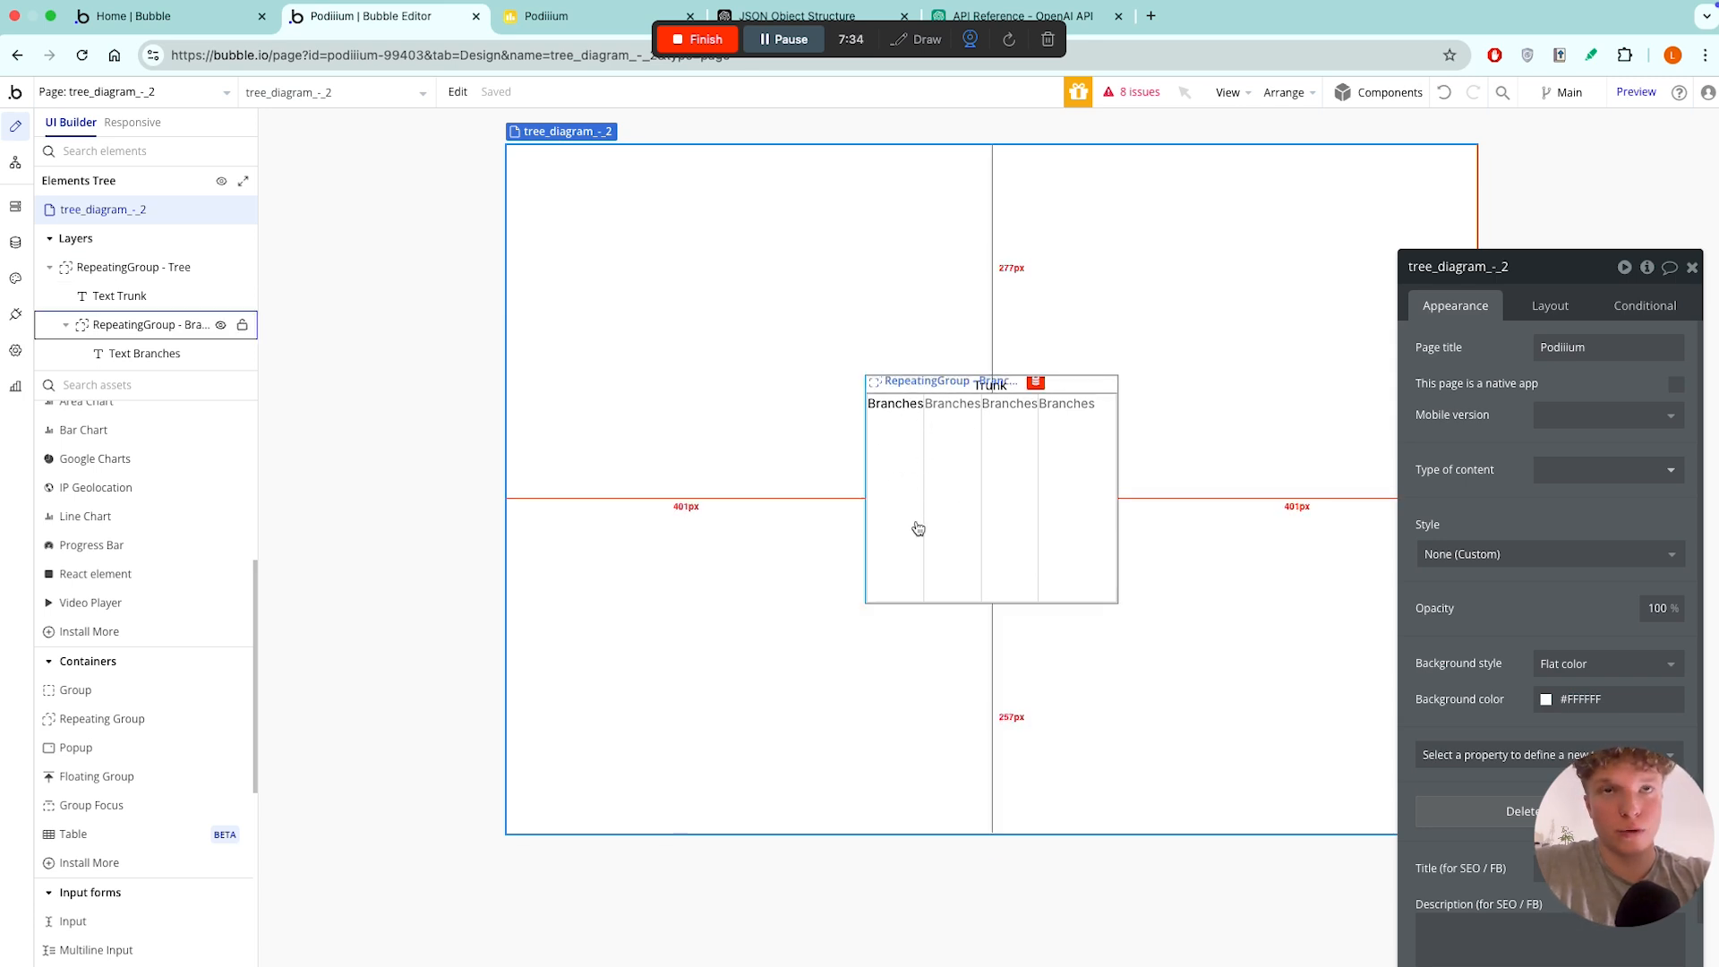
pyautogui.click(959, 481)
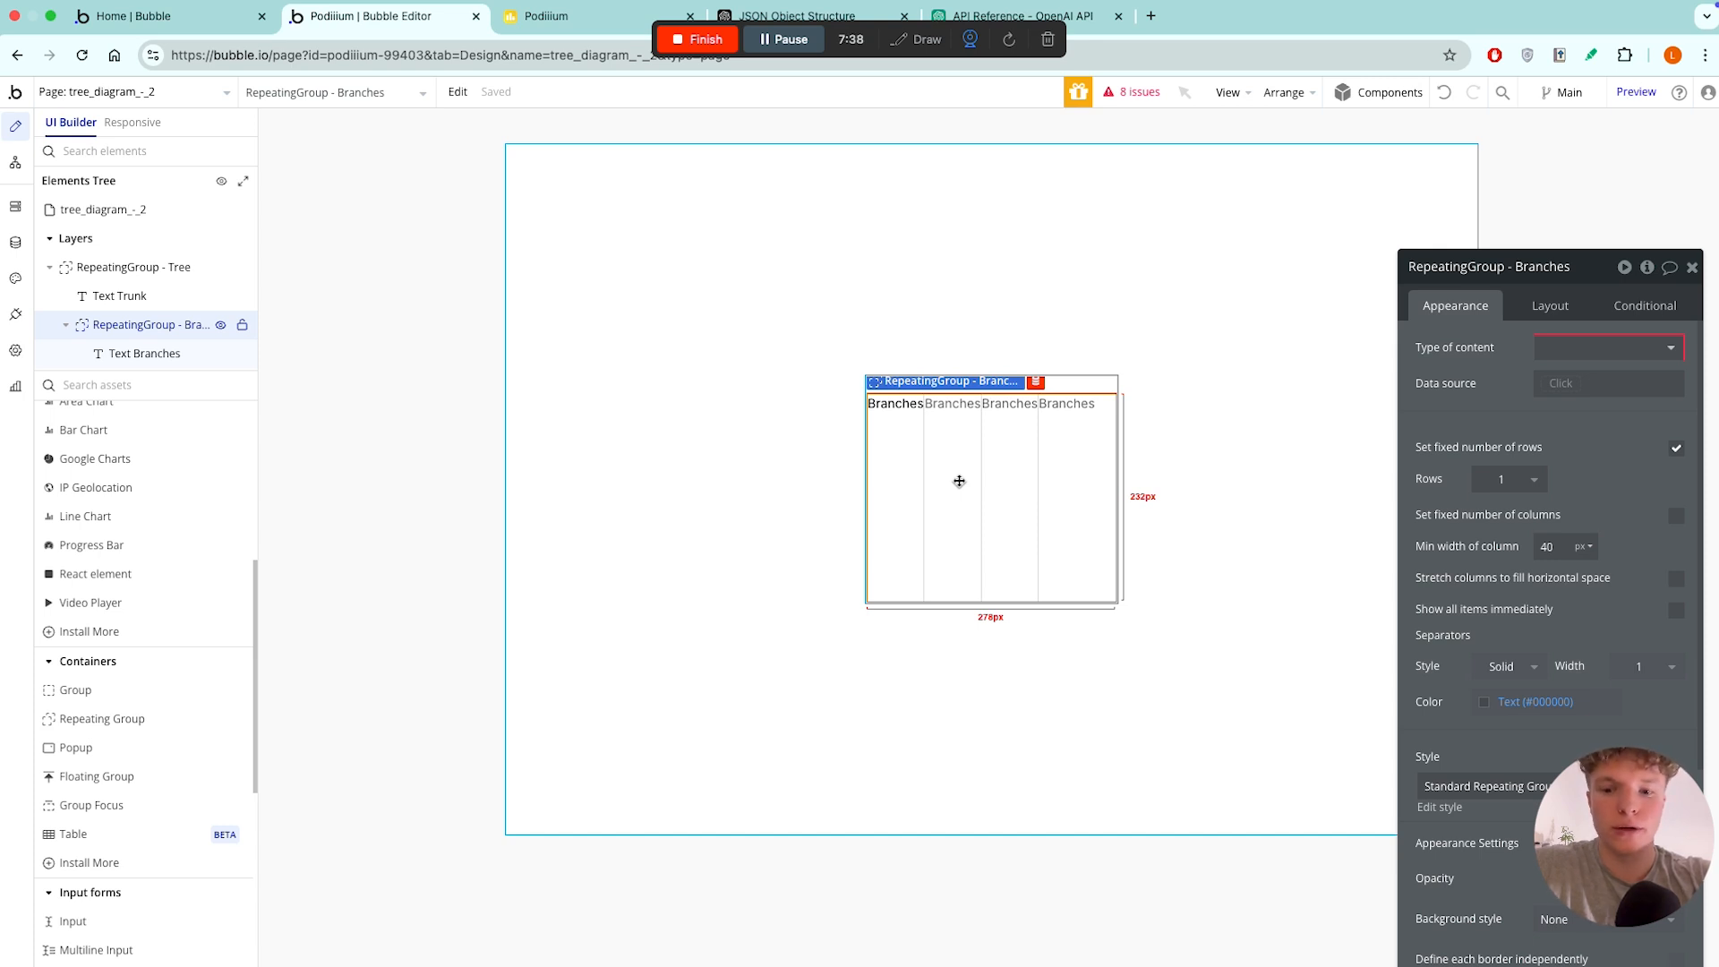
# - Duplicate the Branches repeating group and rename the copy 'RepeatingGroup - Subbranches'
pyautogui.hotkey('ctrl', 'c')
pyautogui.hotkey('ctrl', 'v')
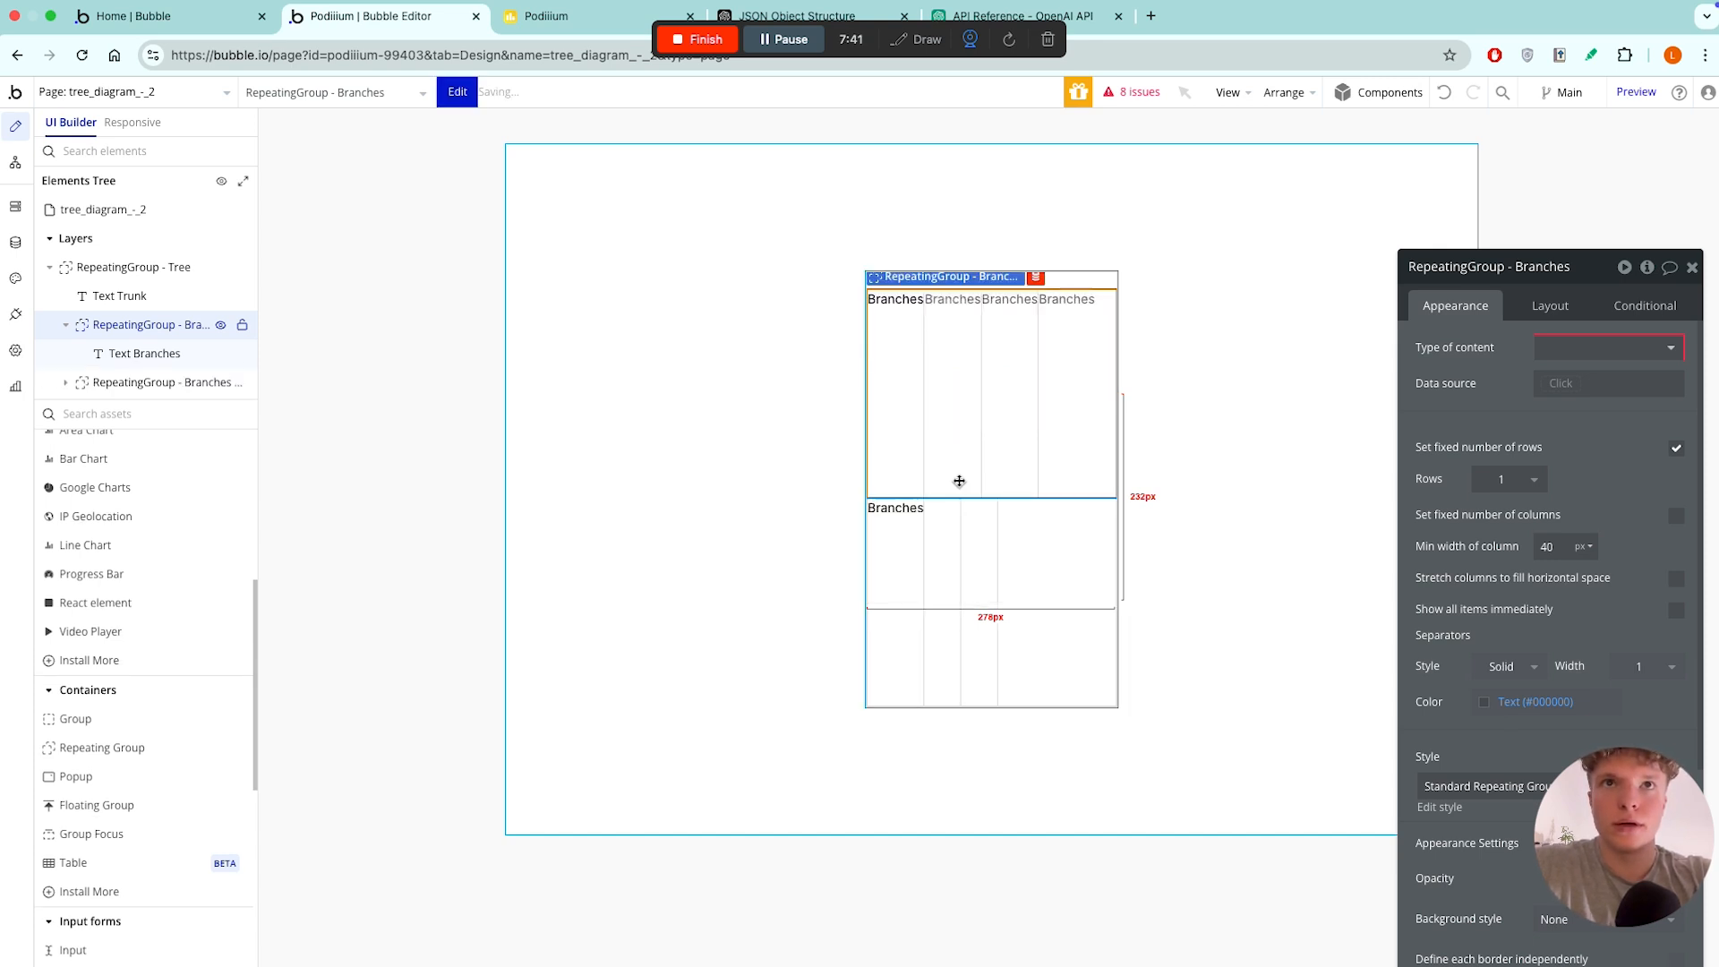
pyautogui.click(1528, 269)
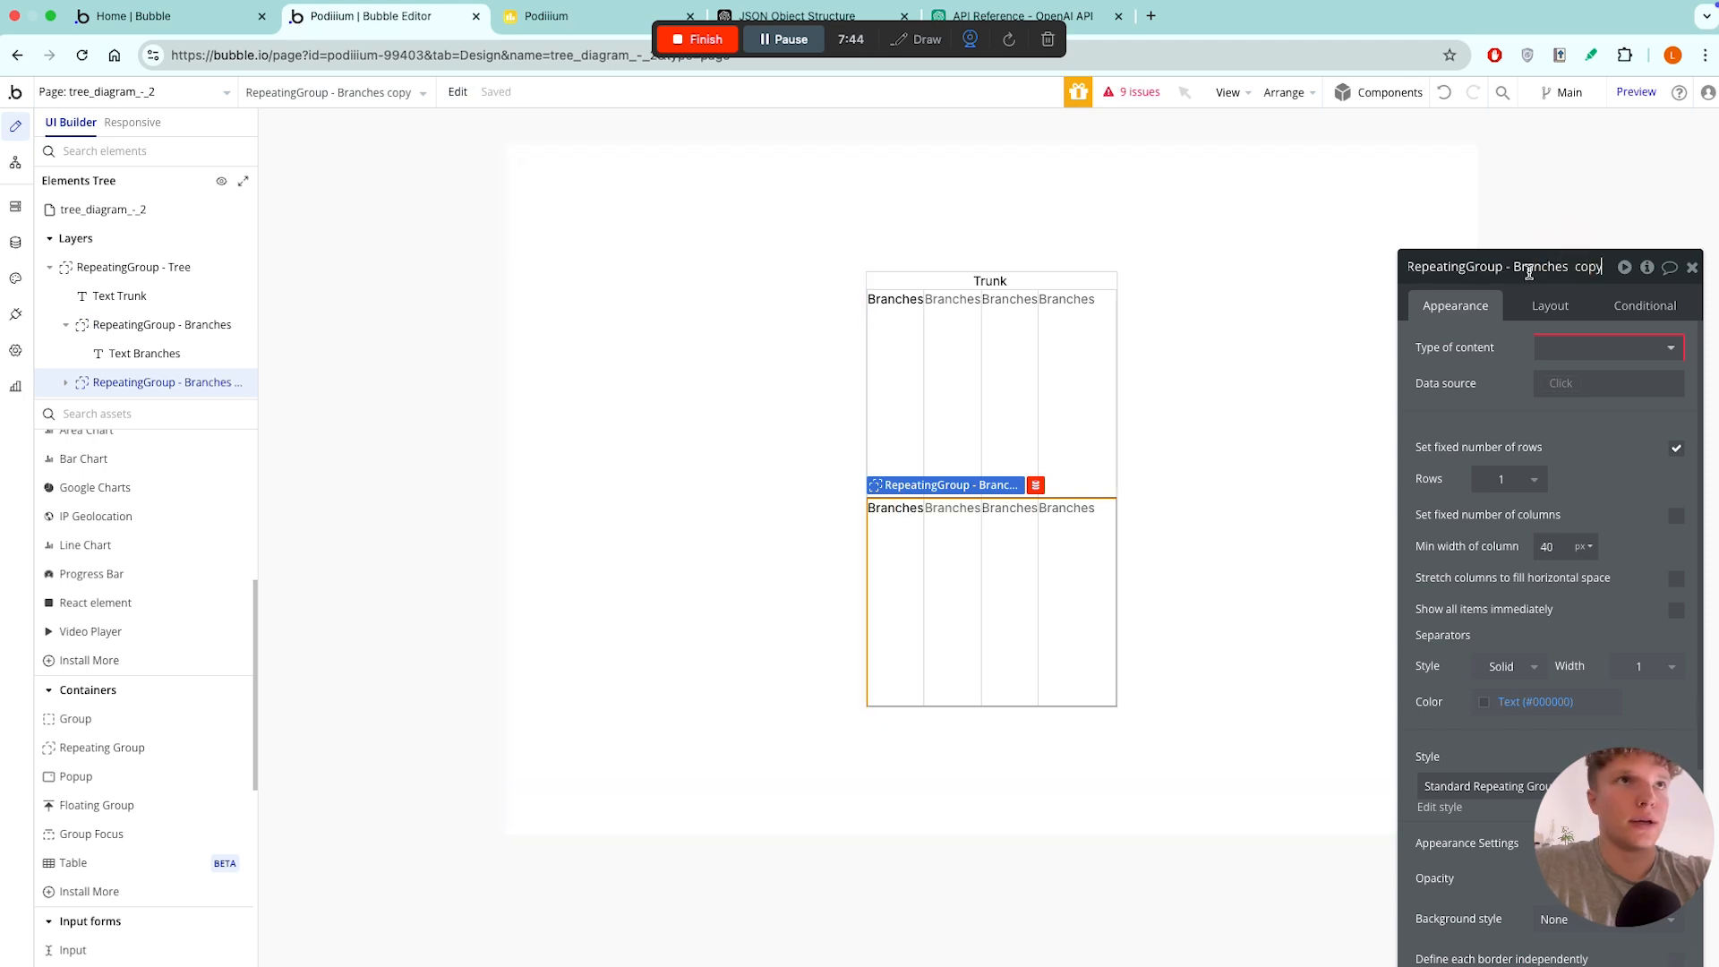
pyautogui.moveTo(1515, 266); pyautogui.dragTo(1611, 266)
pyautogui.press('BackSpace')
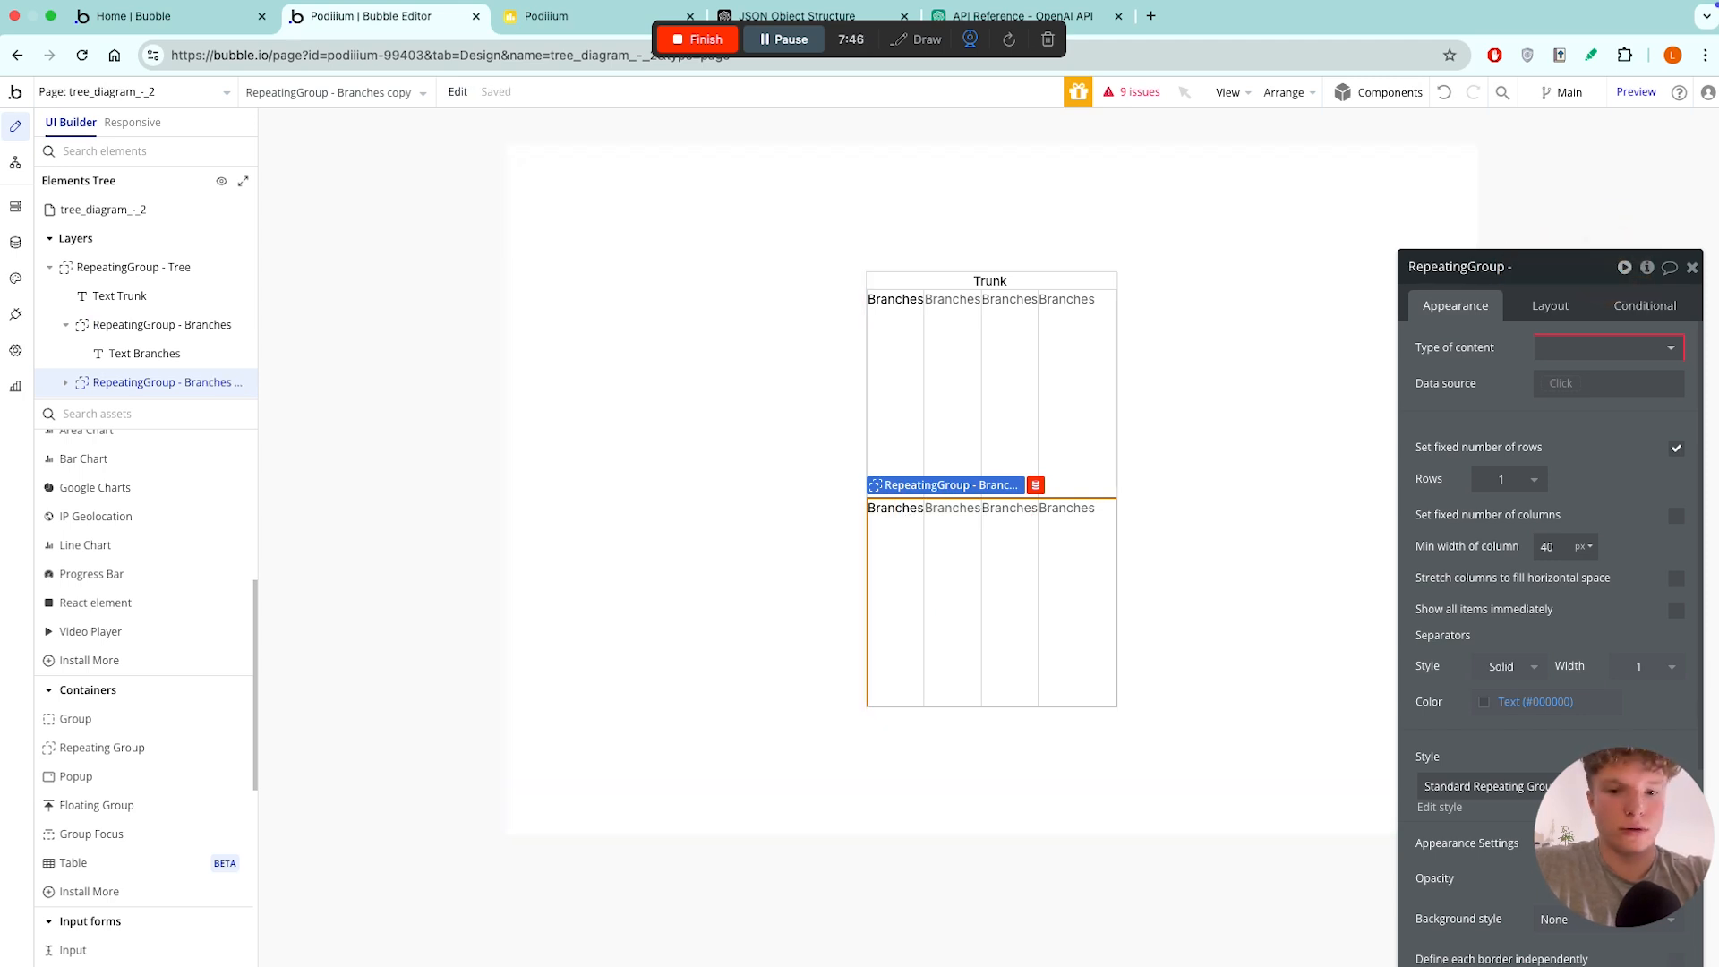
pyautogui.write('Subbranches')
pyautogui.press('Return')
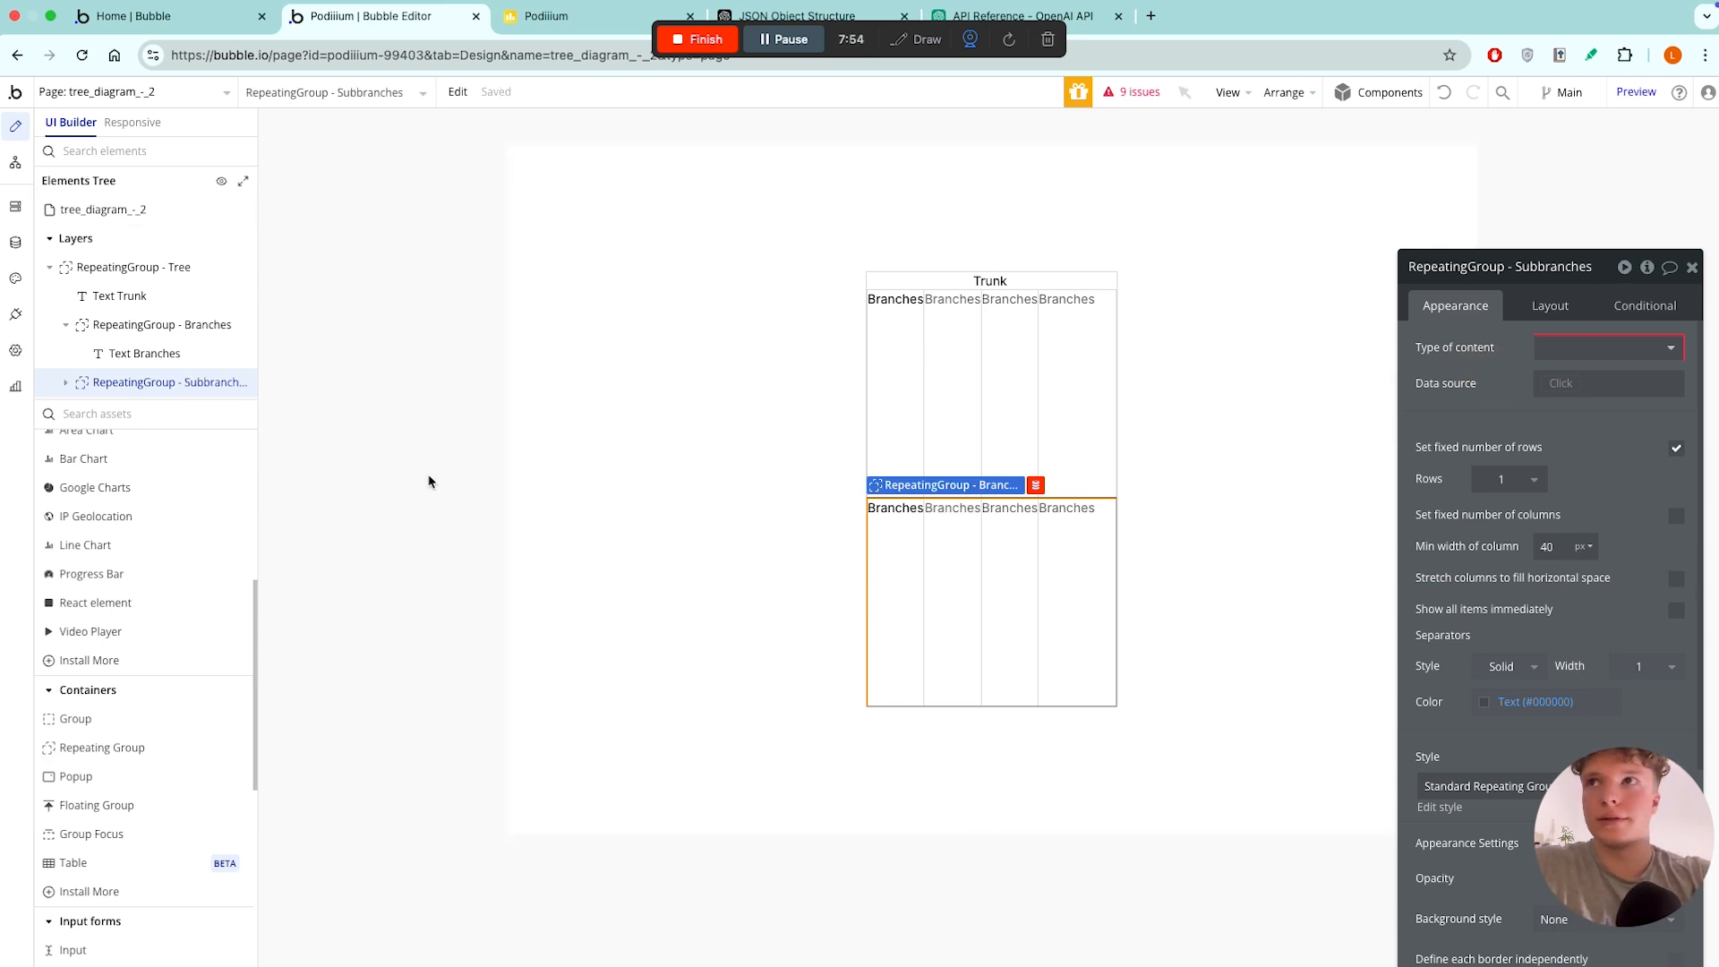
# - Change the copy's text to 'subbranches' and nest the group below the Branches text
pyautogui.click(894, 507)
pyautogui.tripleClick(1498, 343)
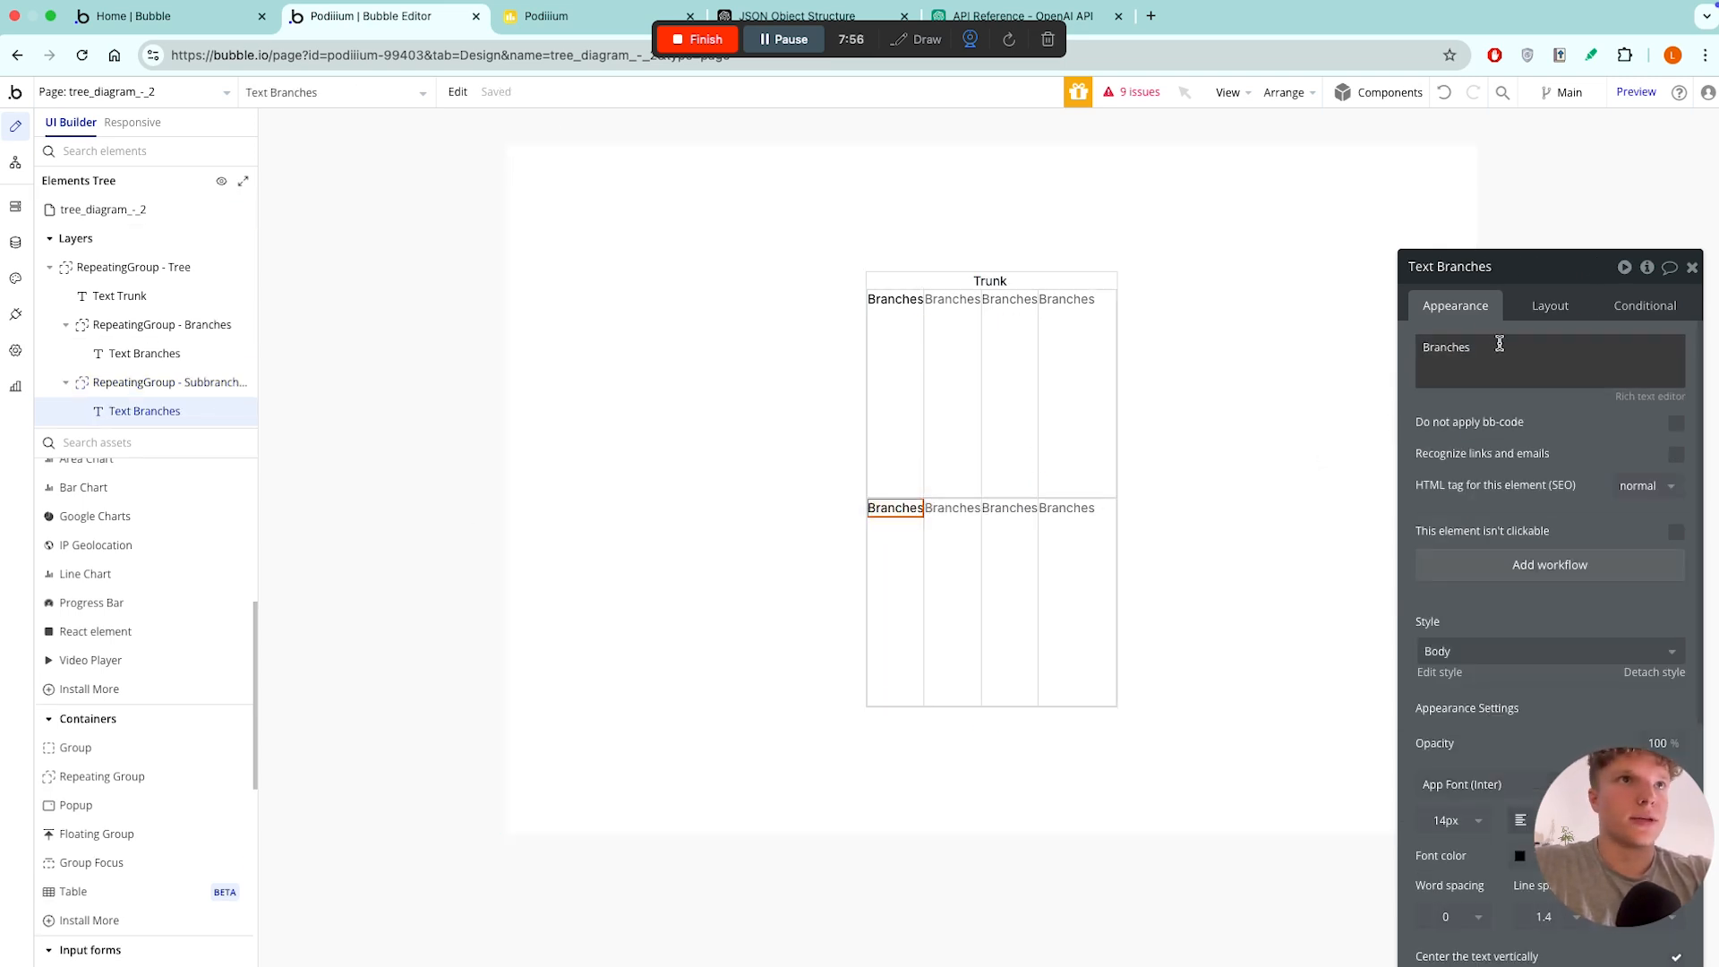
pyautogui.click(1428, 349)
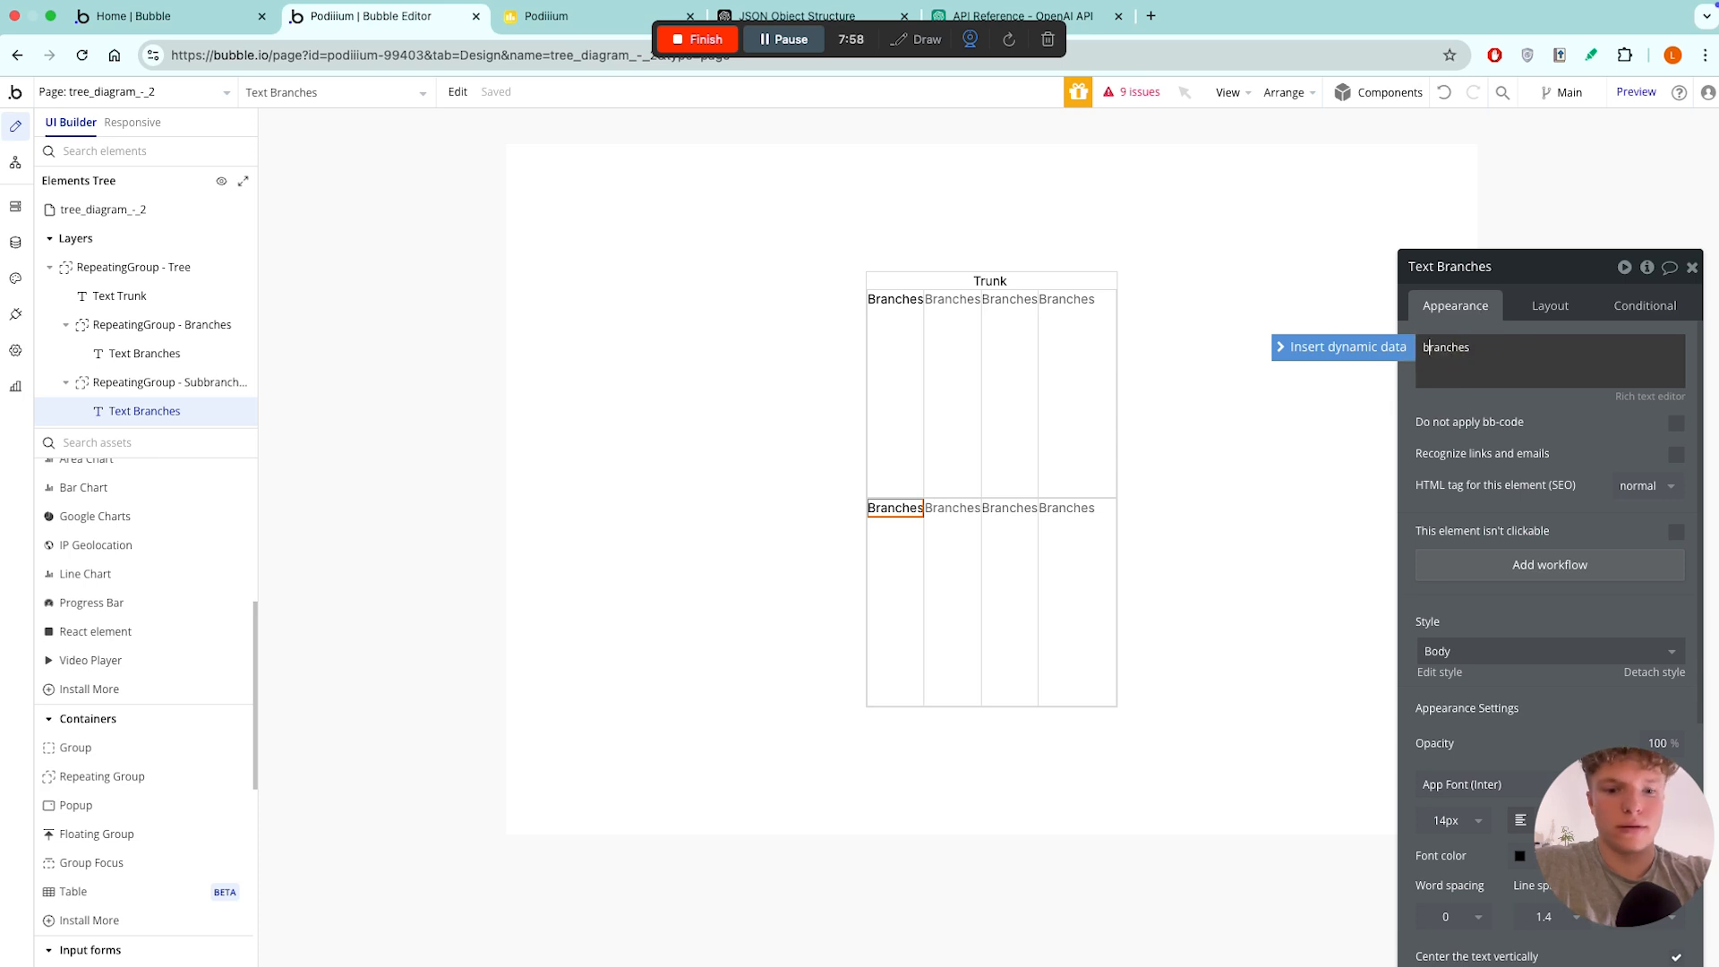
pyautogui.write('sub')
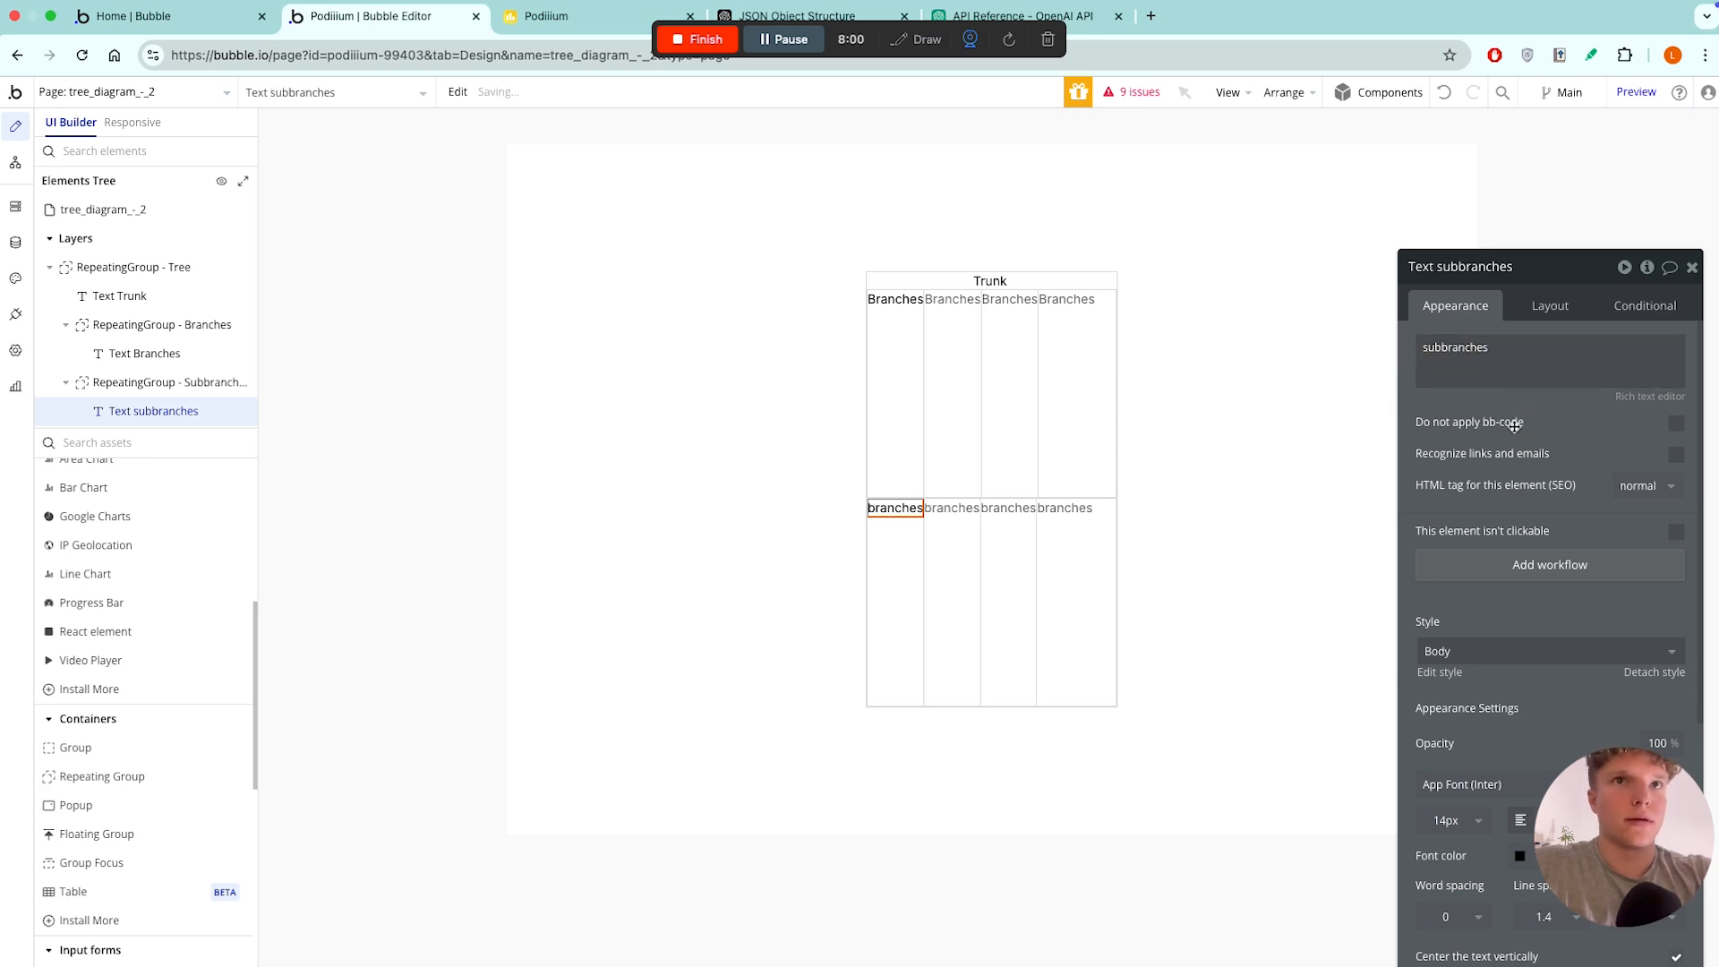
pyautogui.click(65, 386)
pyautogui.moveTo(107, 385); pyautogui.dragTo(115, 358)
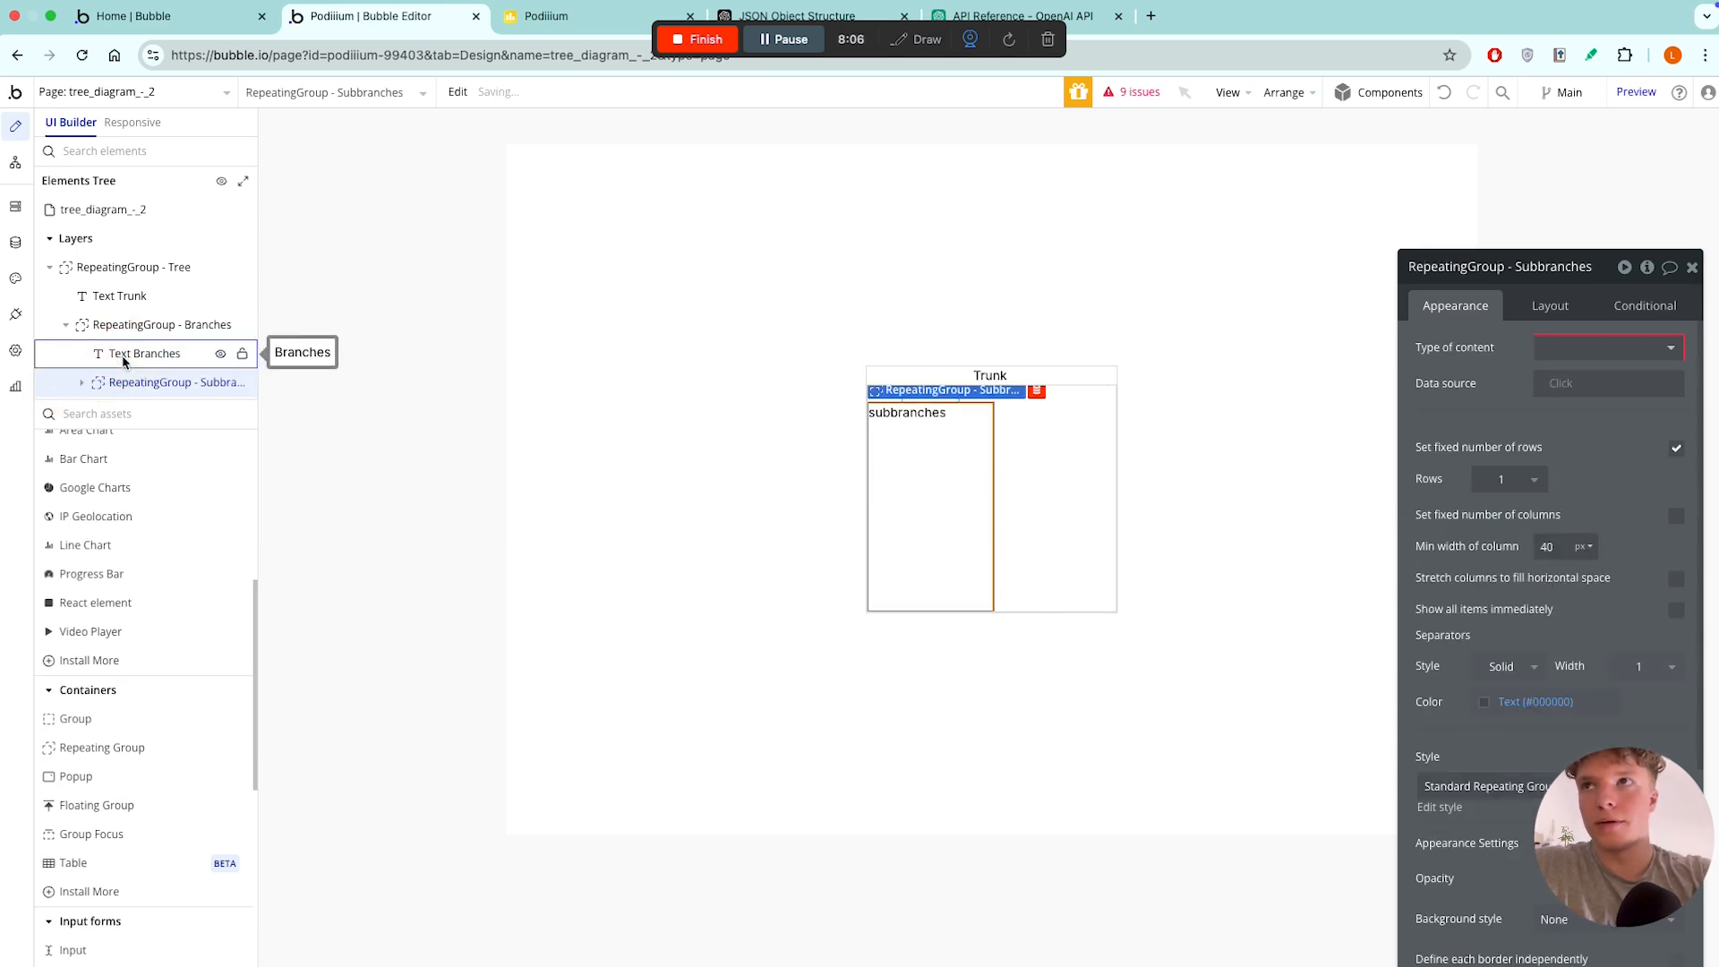
pyautogui.click(766, 488)
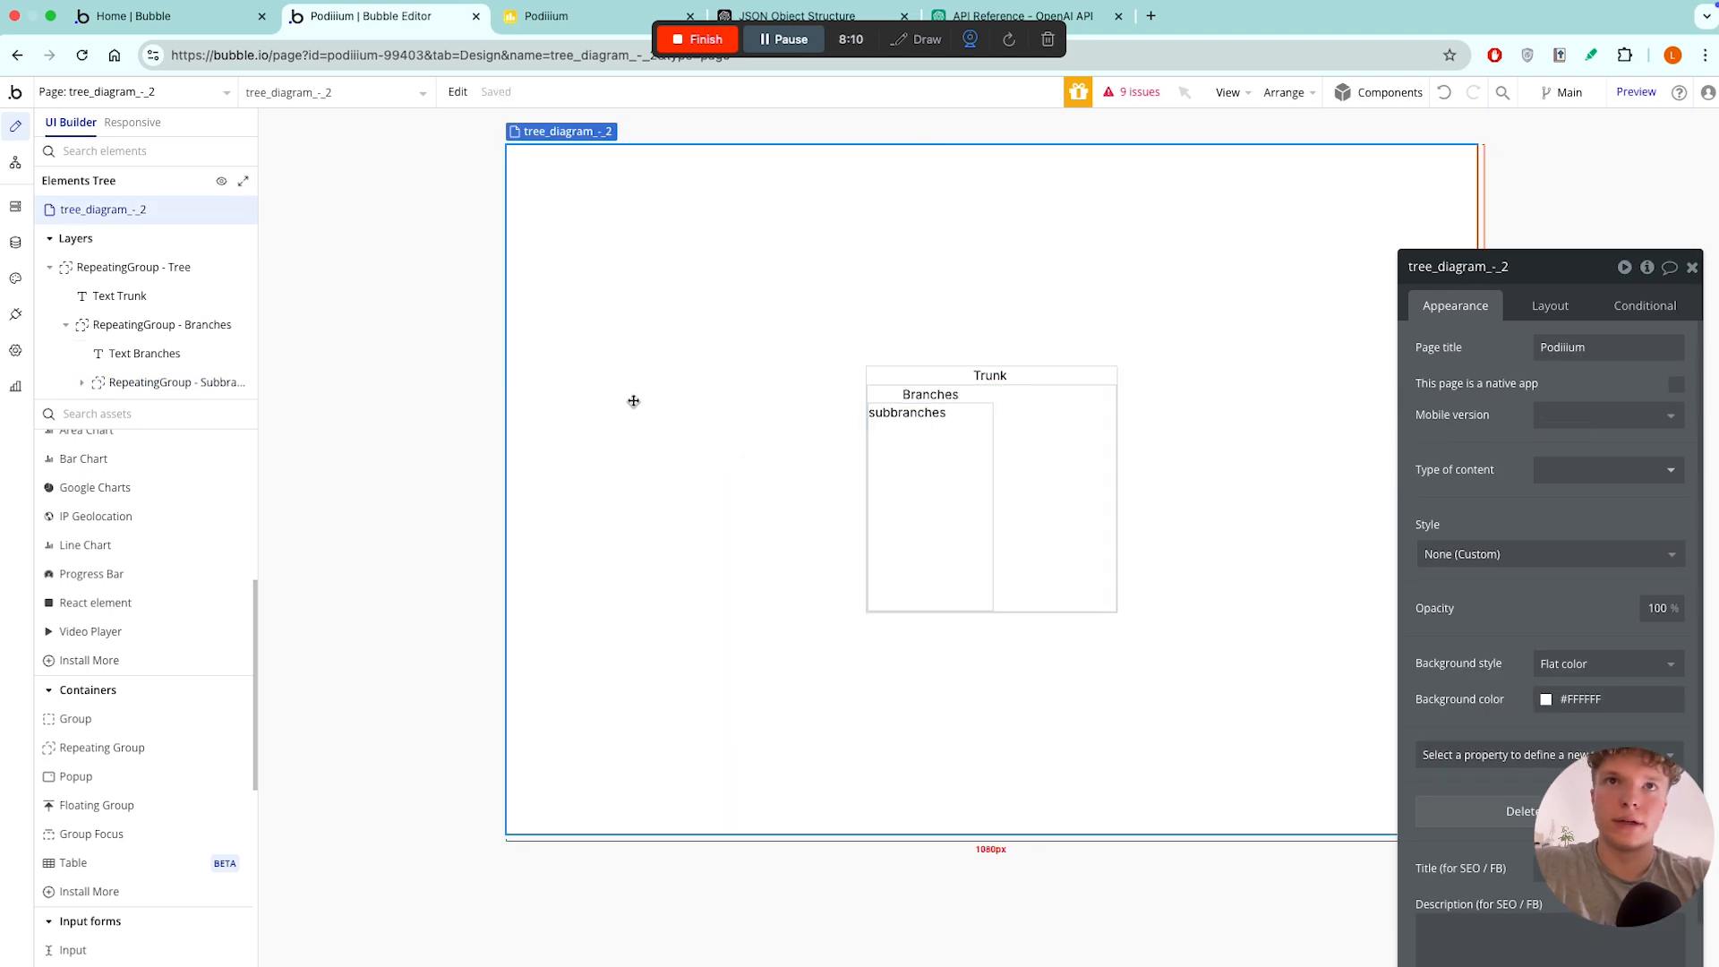
# - Set the Tree group's minimum width to 0 and turn off Fit width to content
pyautogui.click(865, 389)
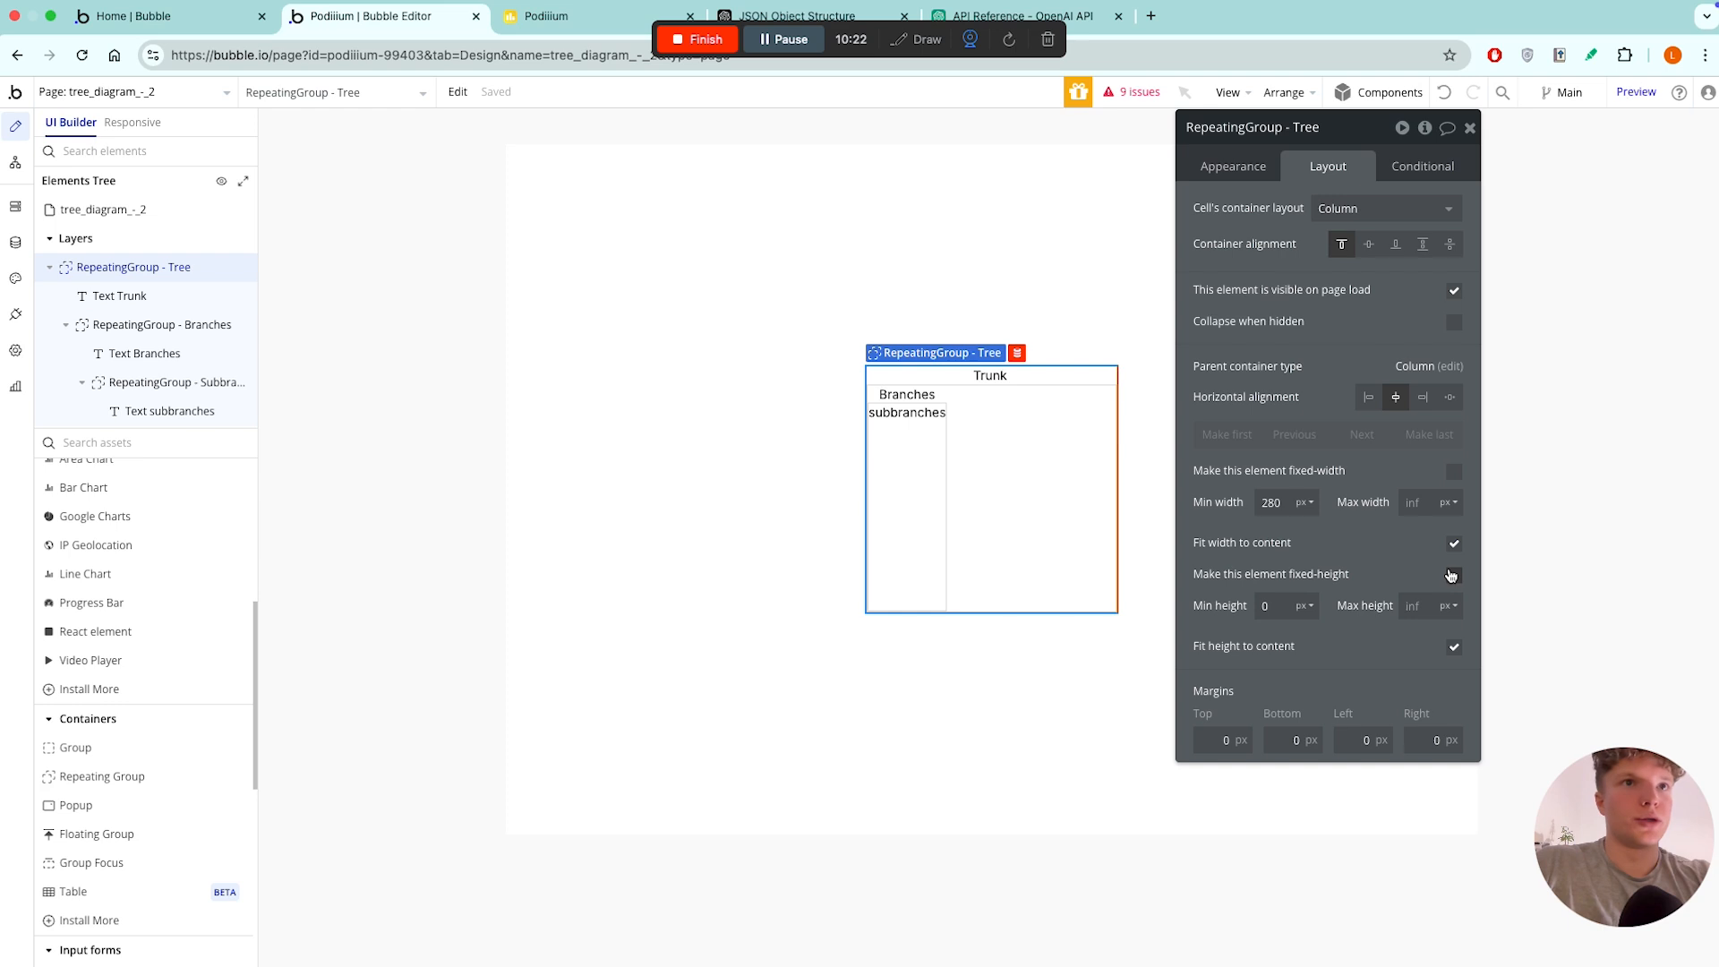
pyautogui.click(1276, 503)
pyautogui.press('BackSpace')
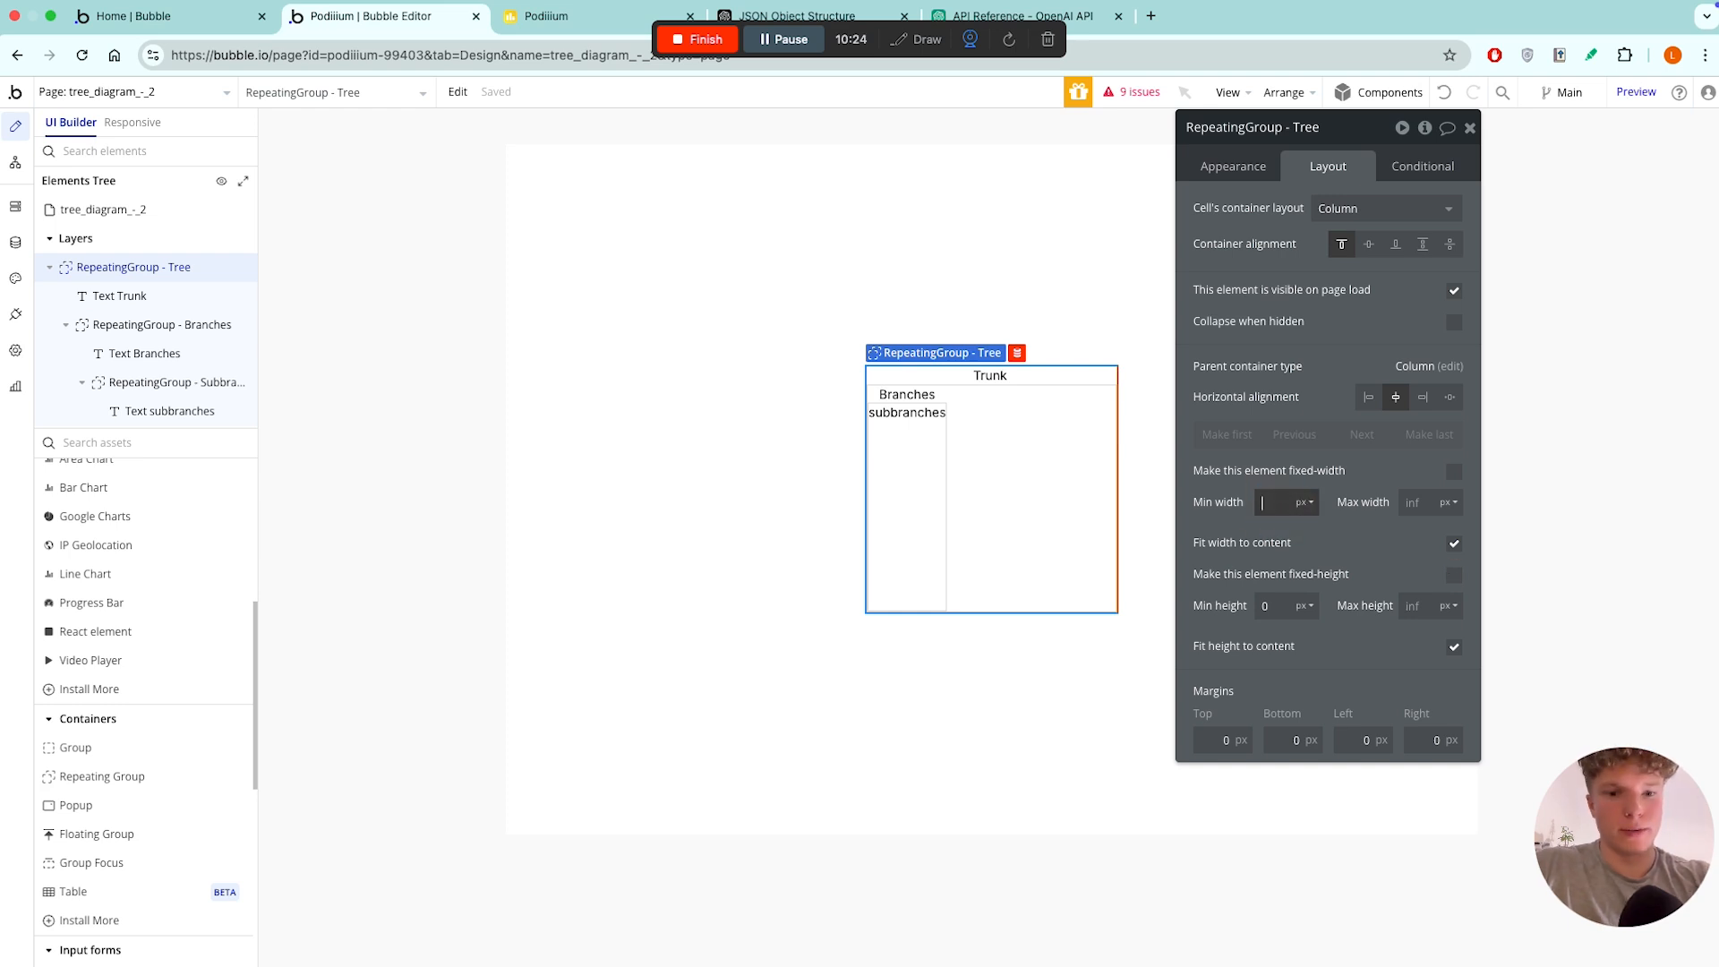
pyautogui.click(1325, 528)
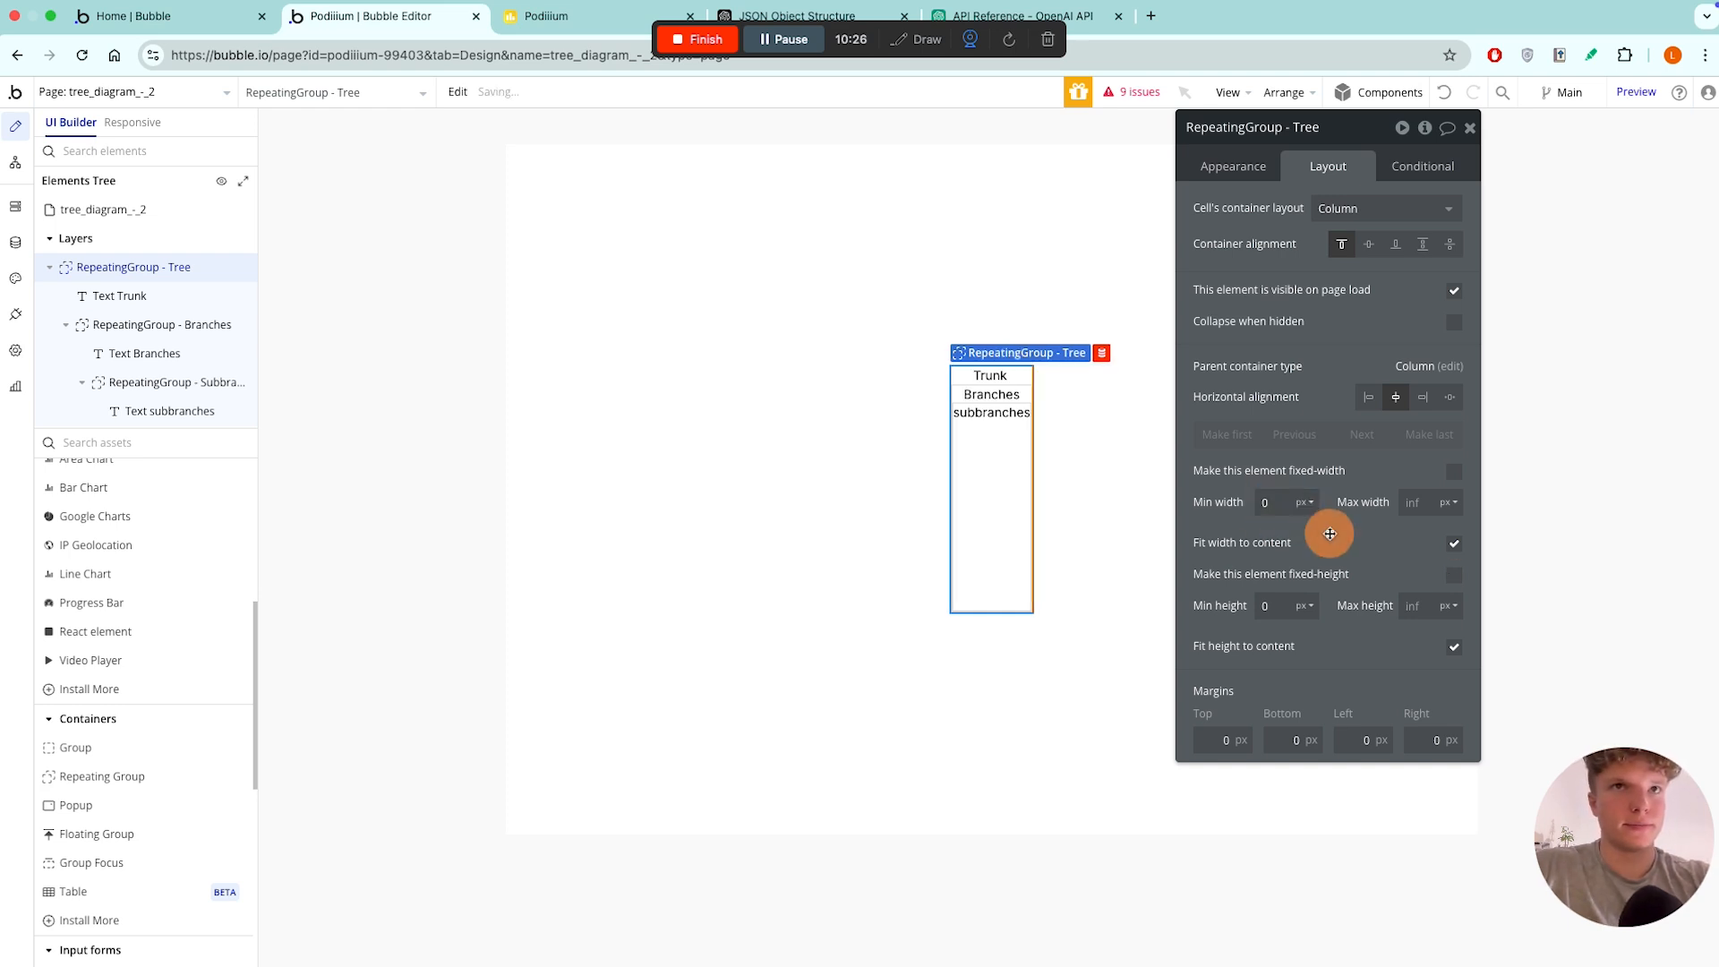
pyautogui.click(1457, 548)
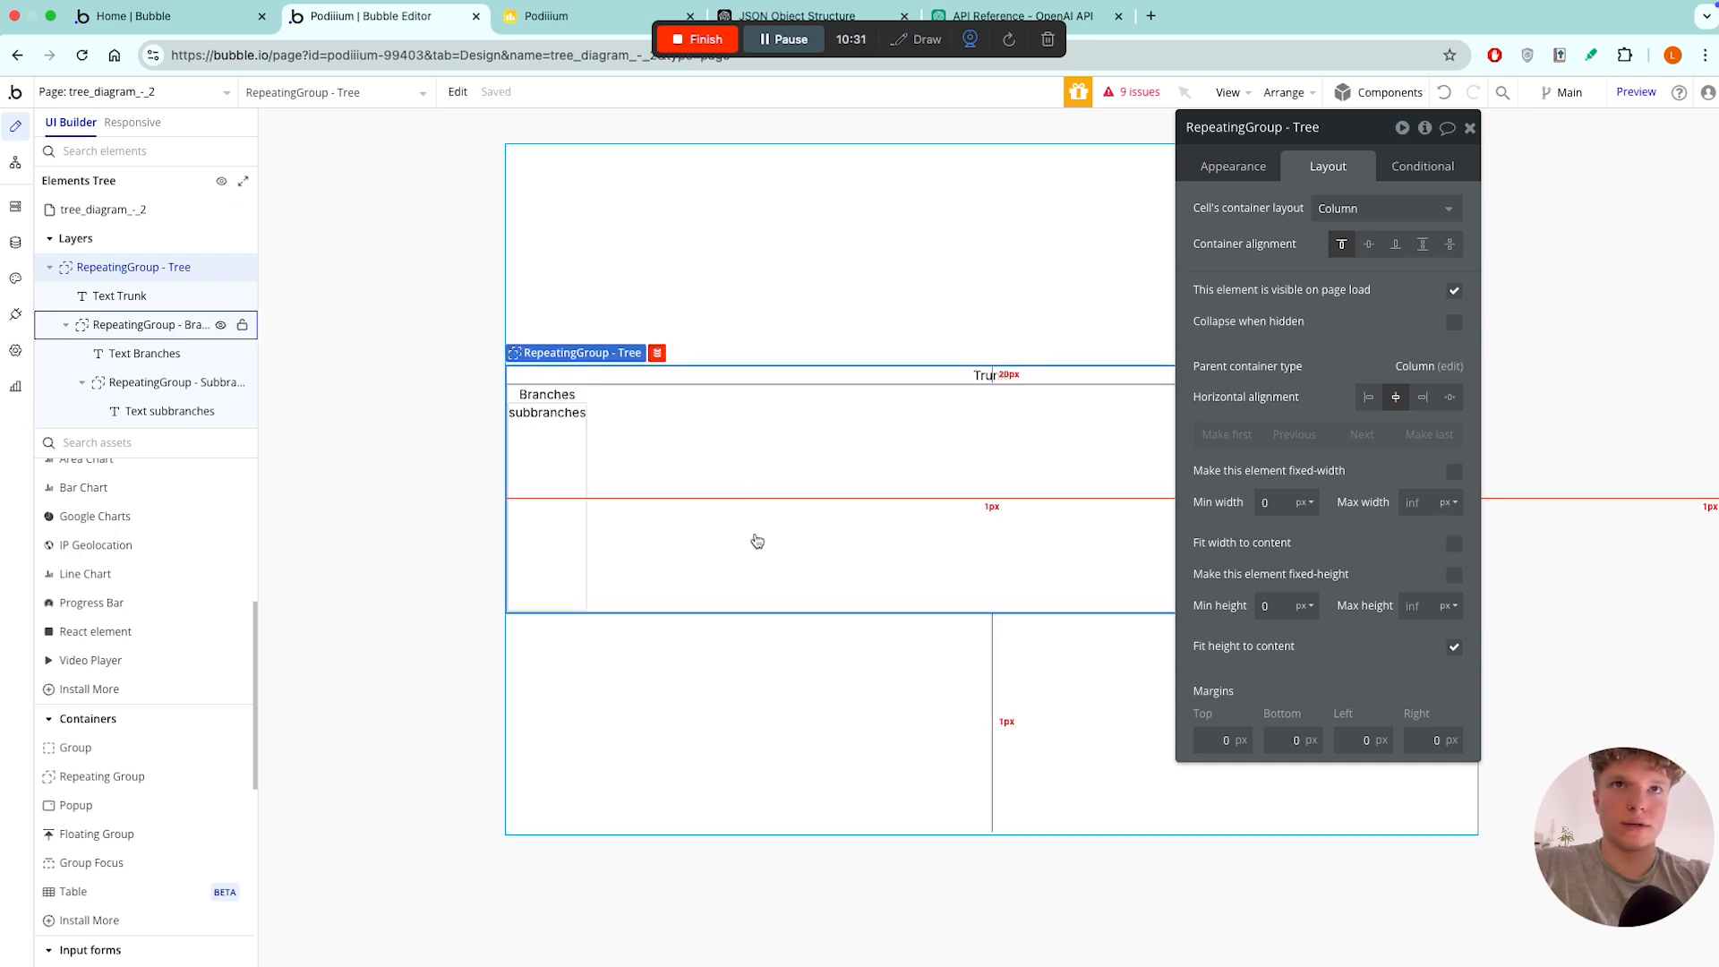
# - Turn off Fit width to content on Subbranches, review the nested elements, and close the property editor
pyautogui.click(587, 398)
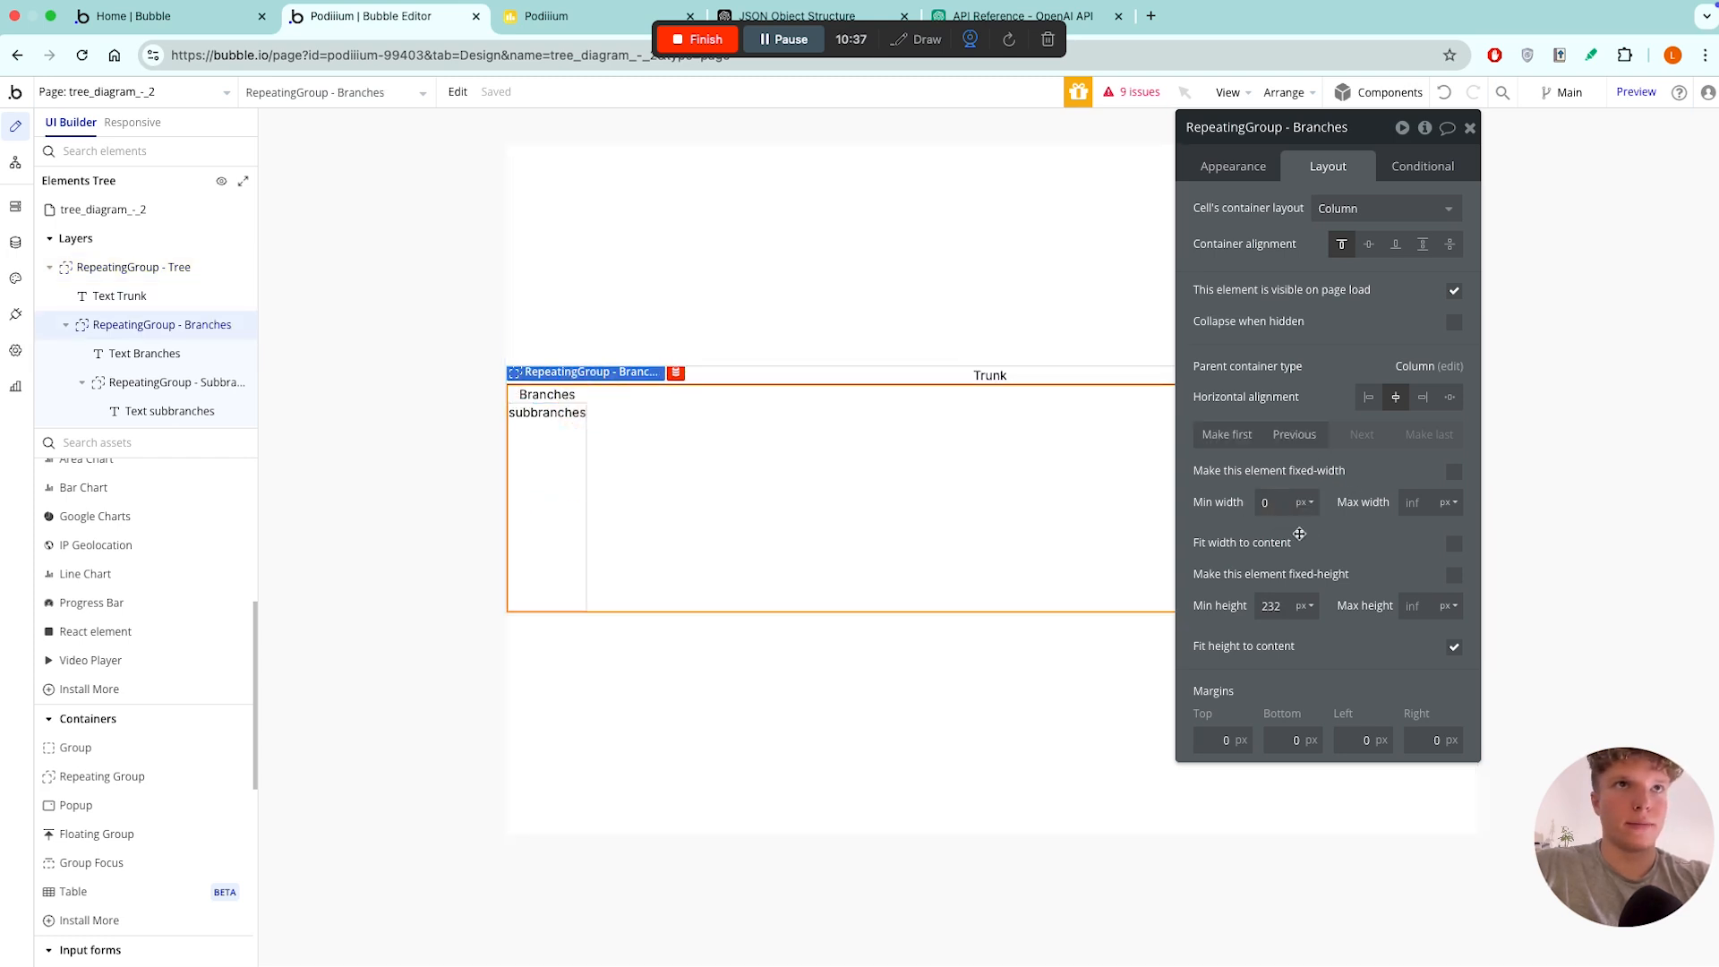
pyautogui.click(569, 448)
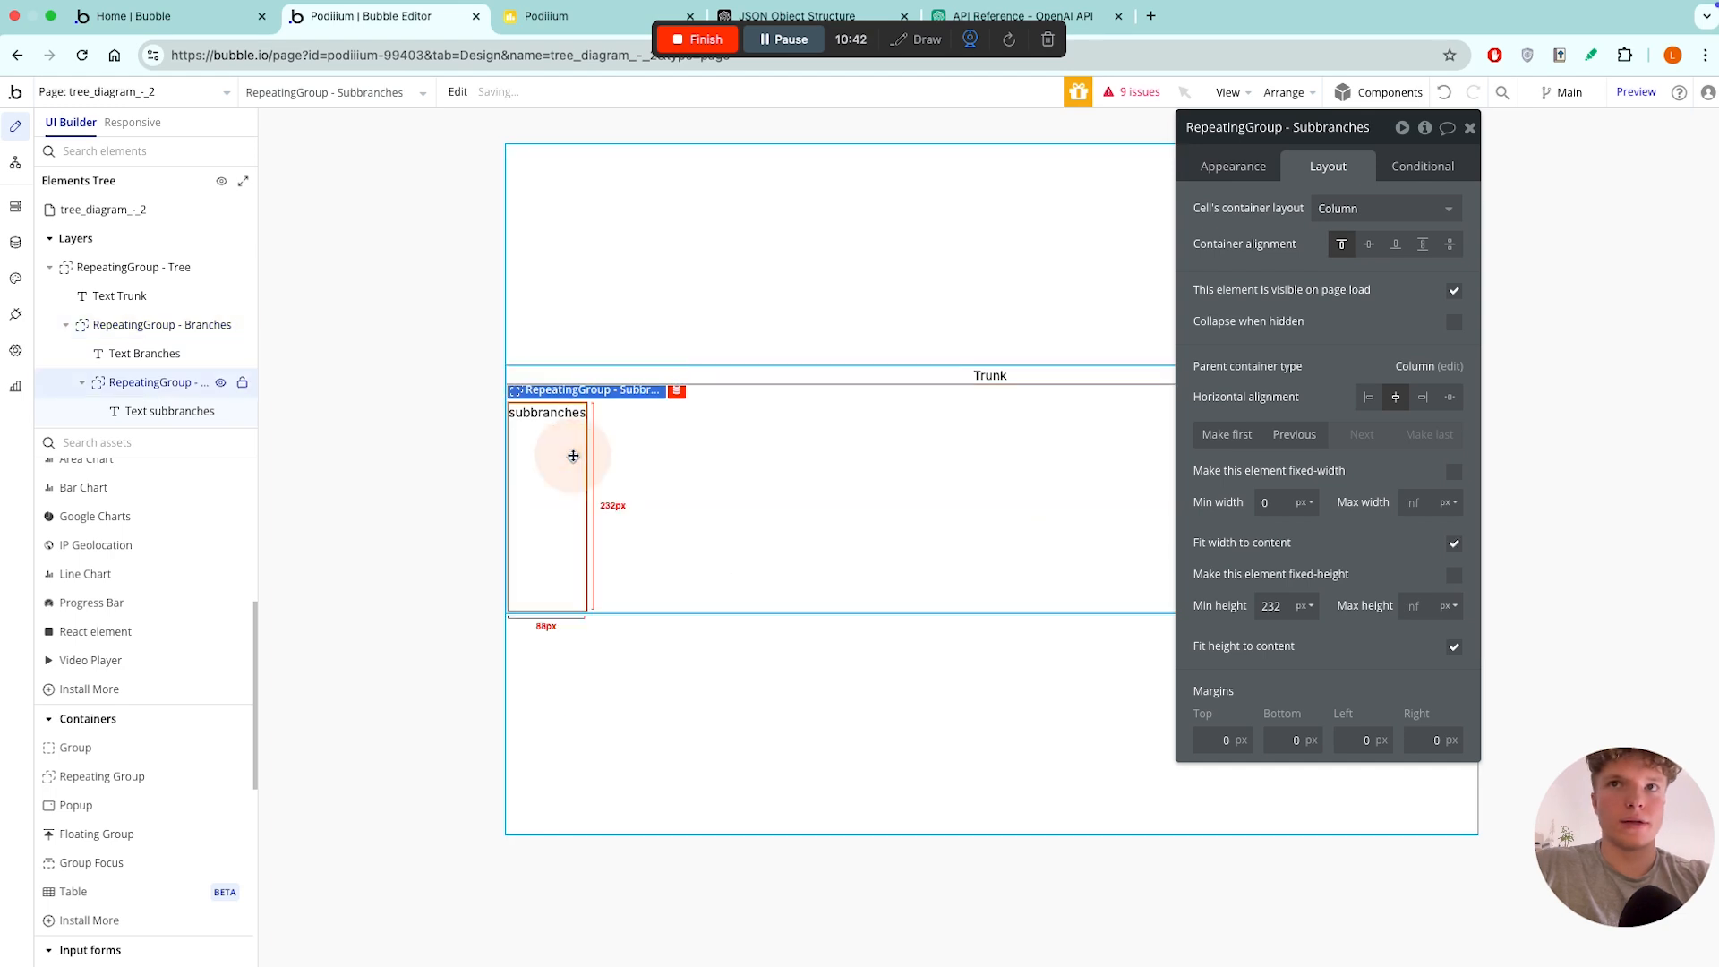
pyautogui.click(1453, 543)
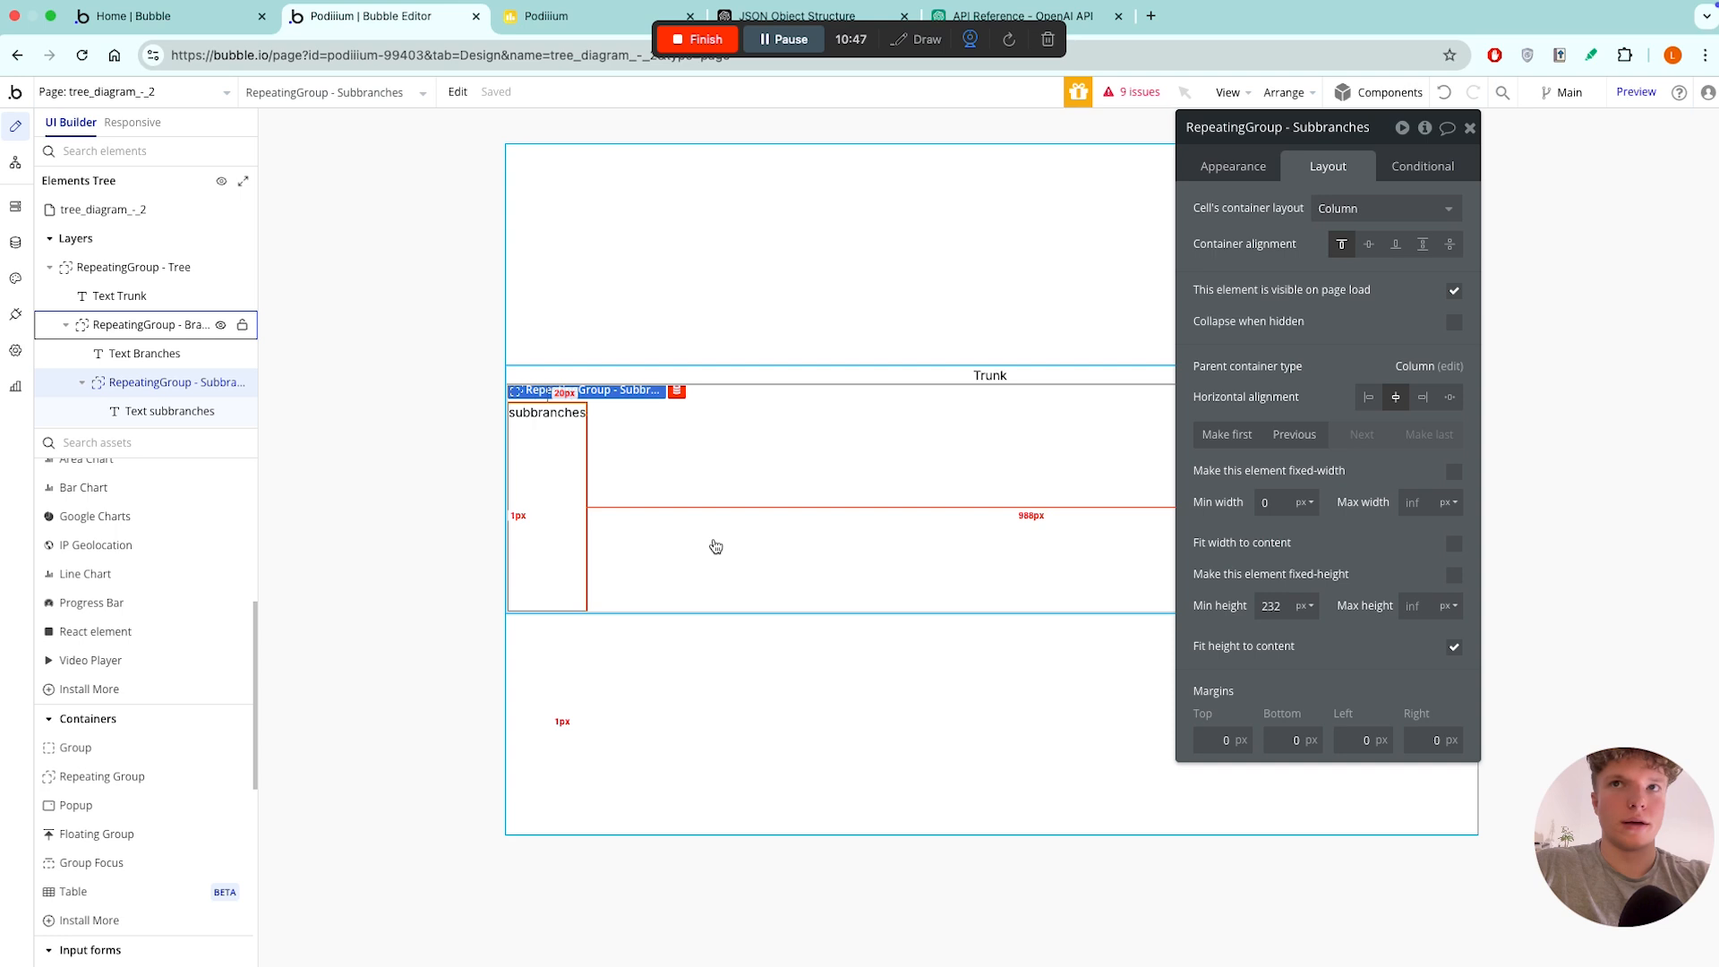
pyautogui.click(832, 648)
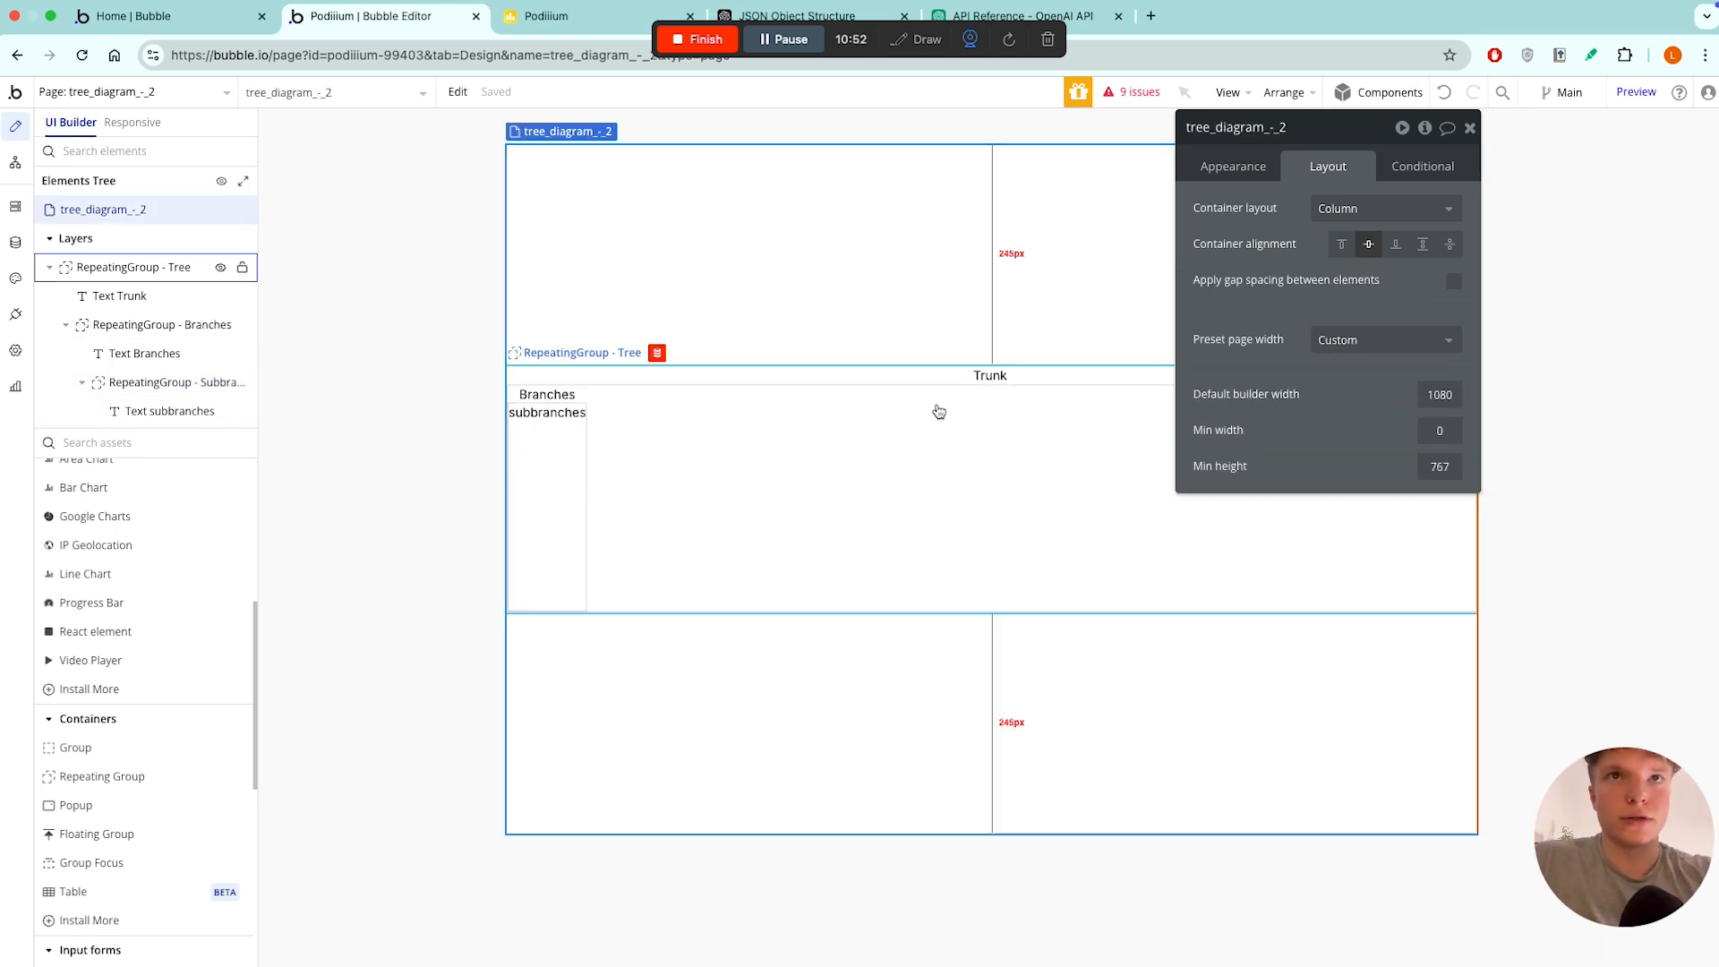
pyautogui.click(907, 380)
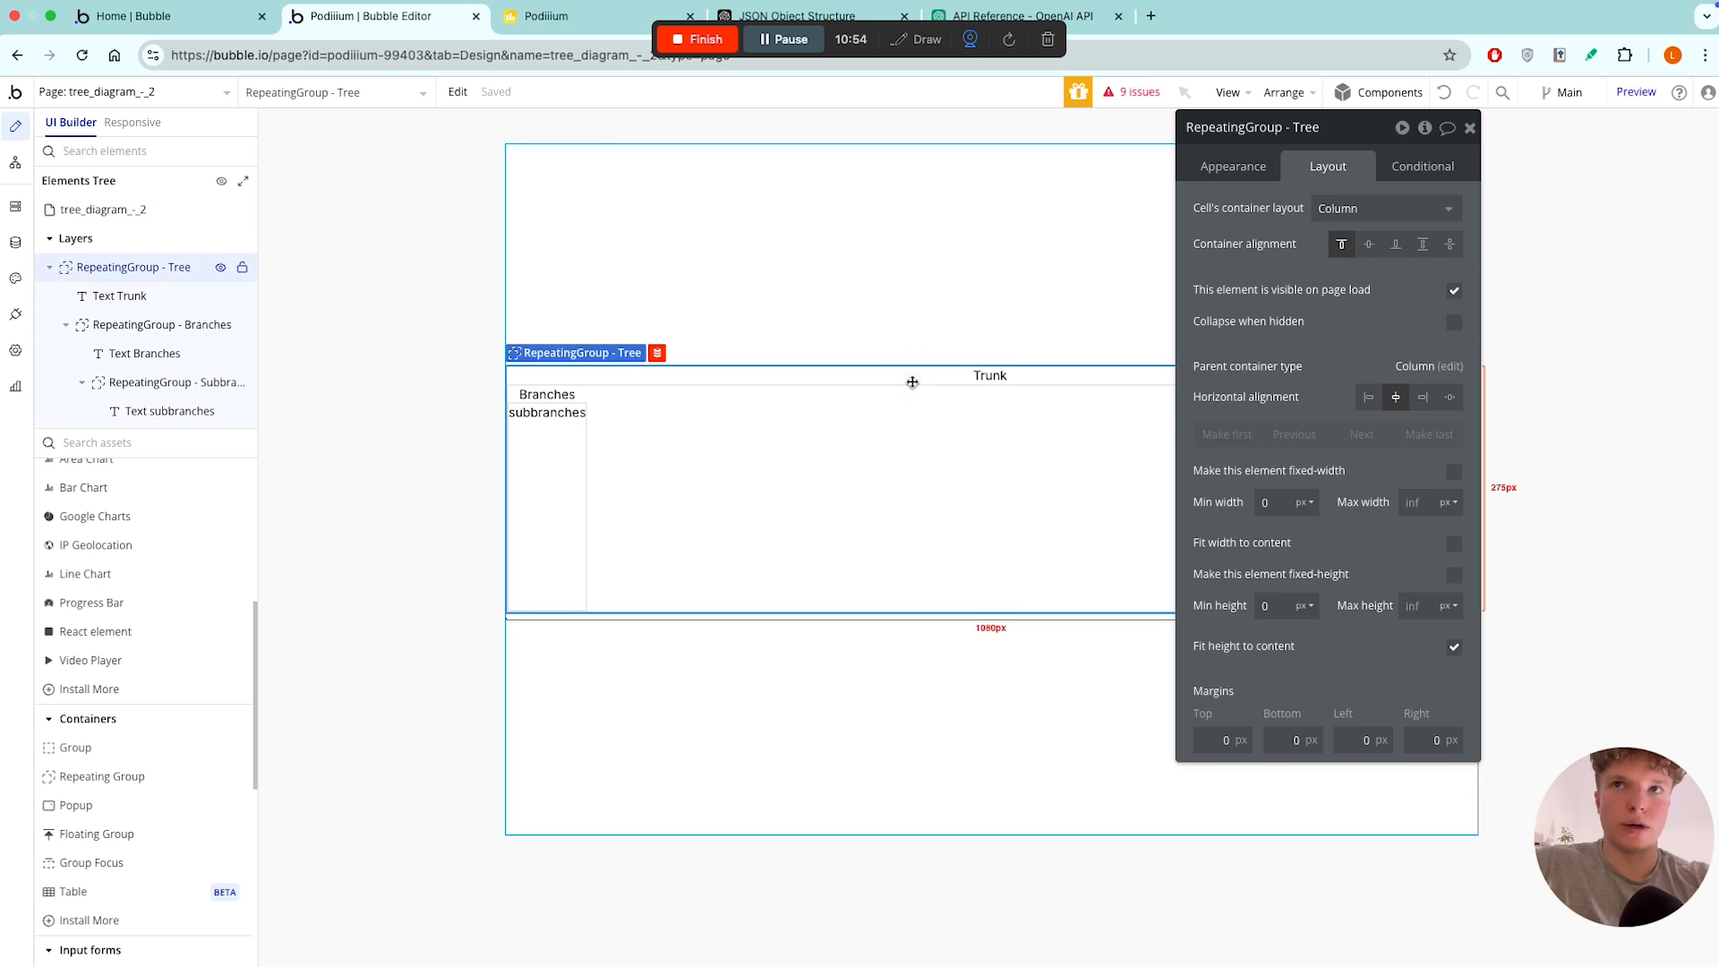
pyautogui.click(897, 401)
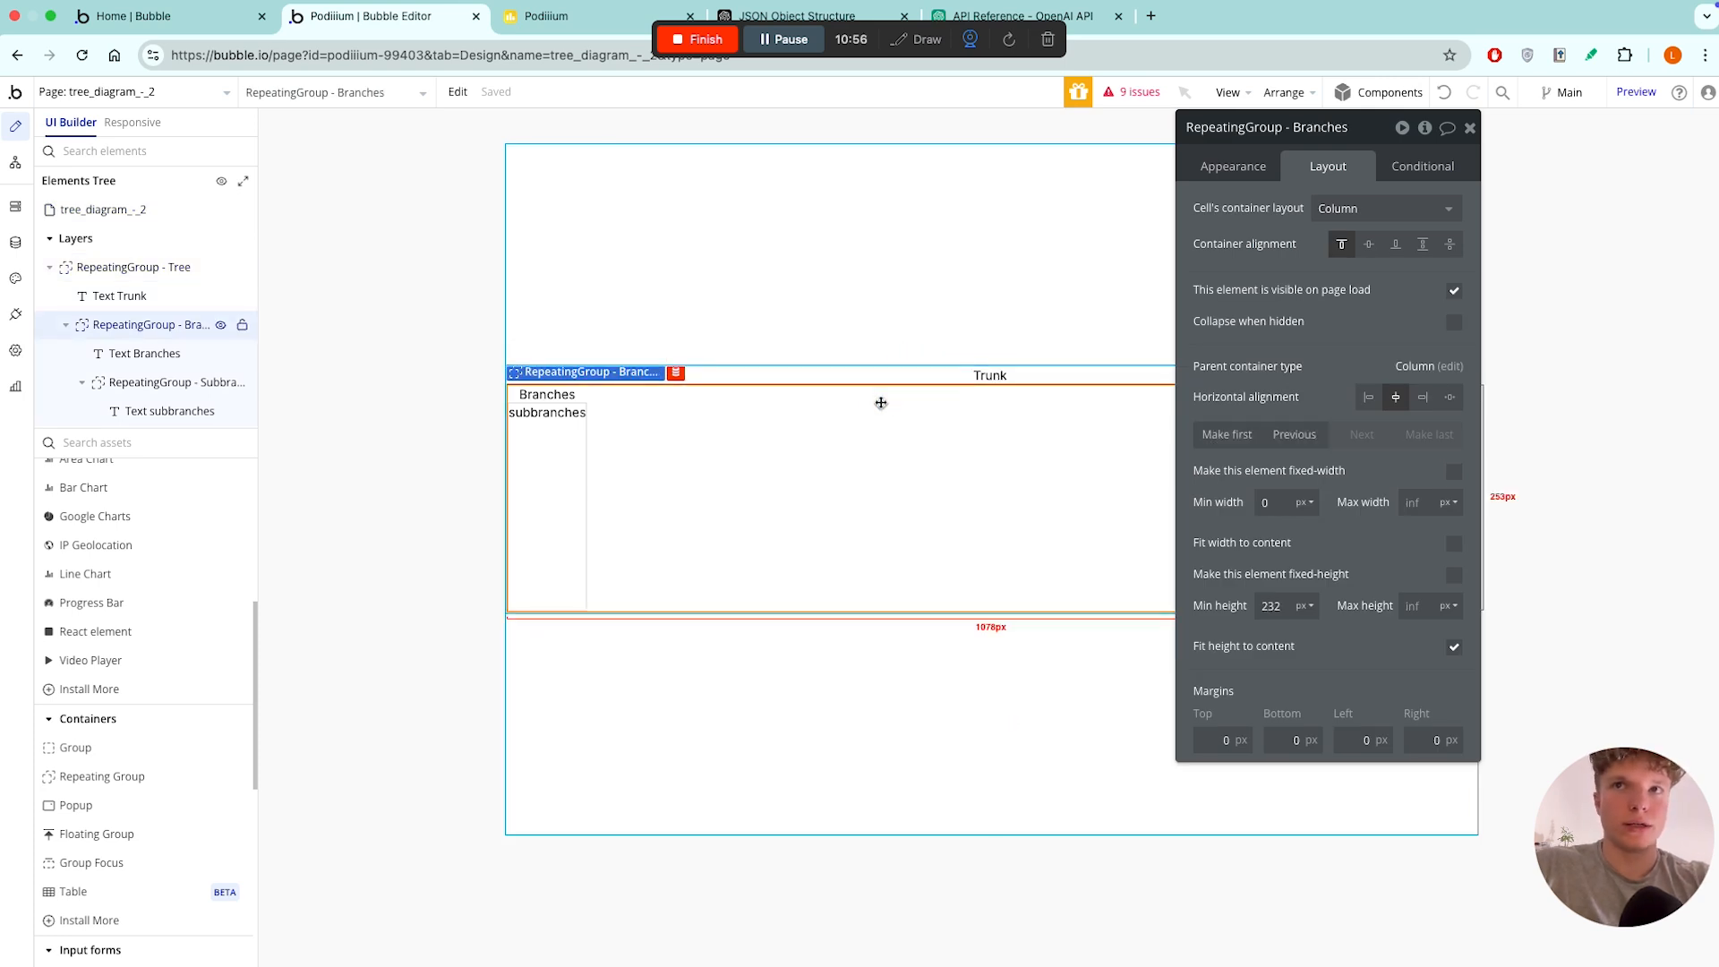
pyautogui.click(571, 444)
pyautogui.click(542, 412)
pyautogui.click(551, 449)
pyautogui.click(790, 704)
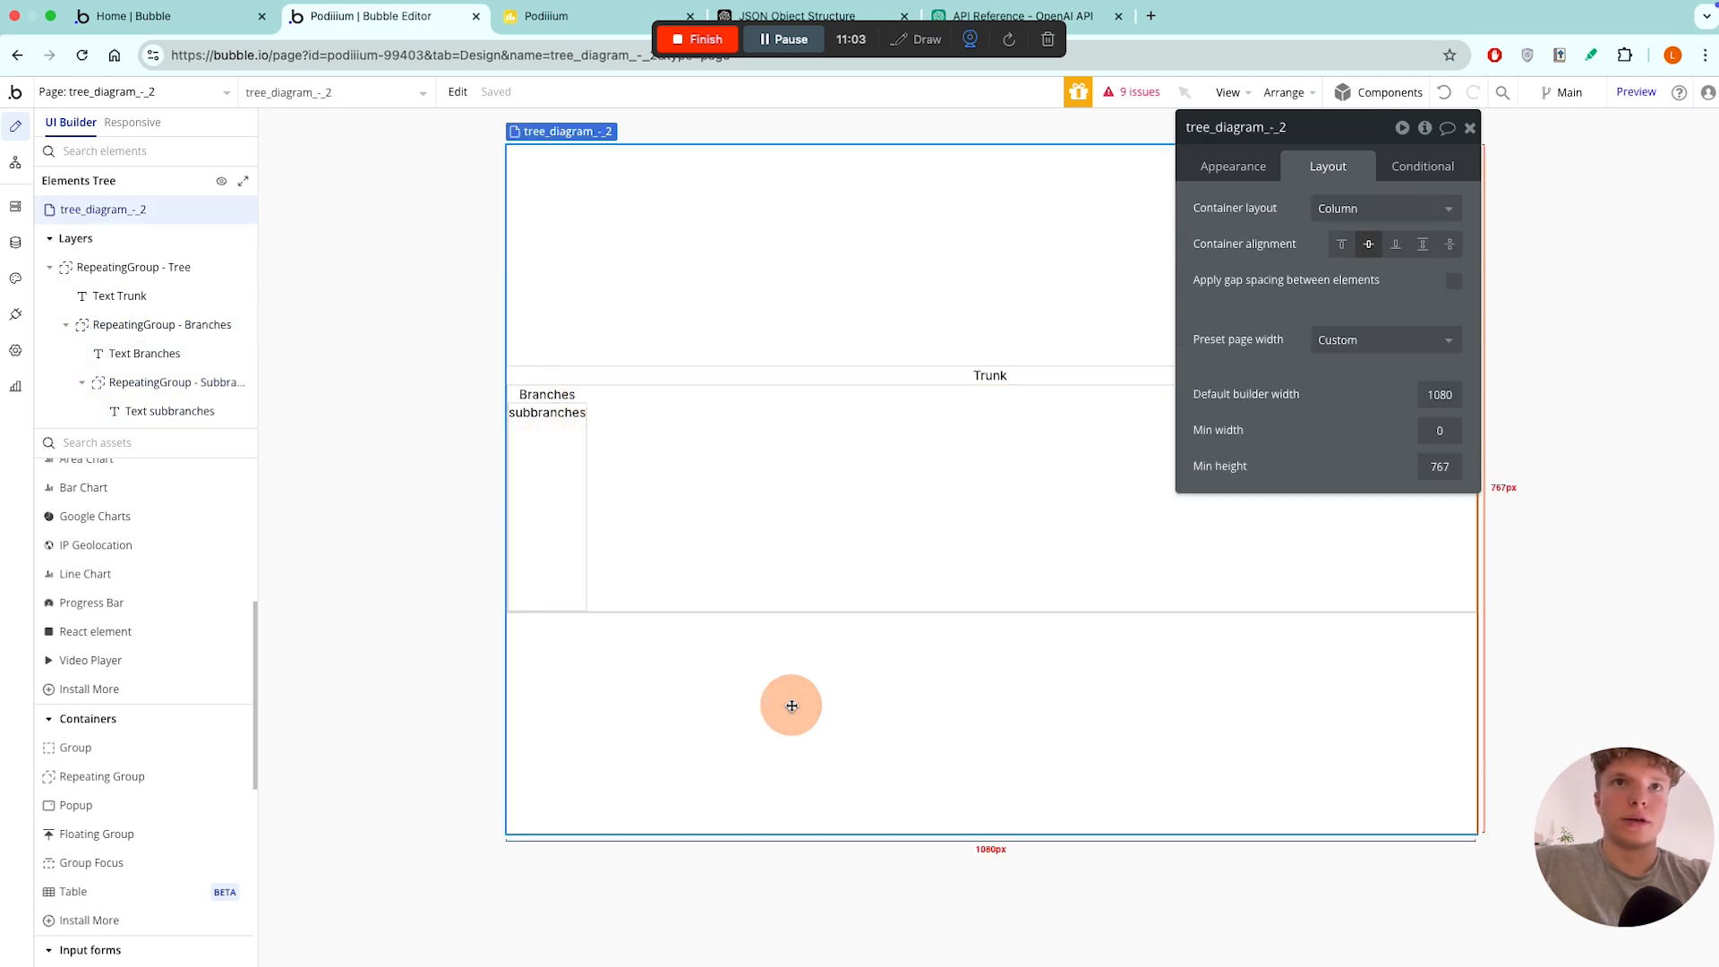
pyautogui.click(1469, 129)
pyautogui.scroll(-5, 66, 832)
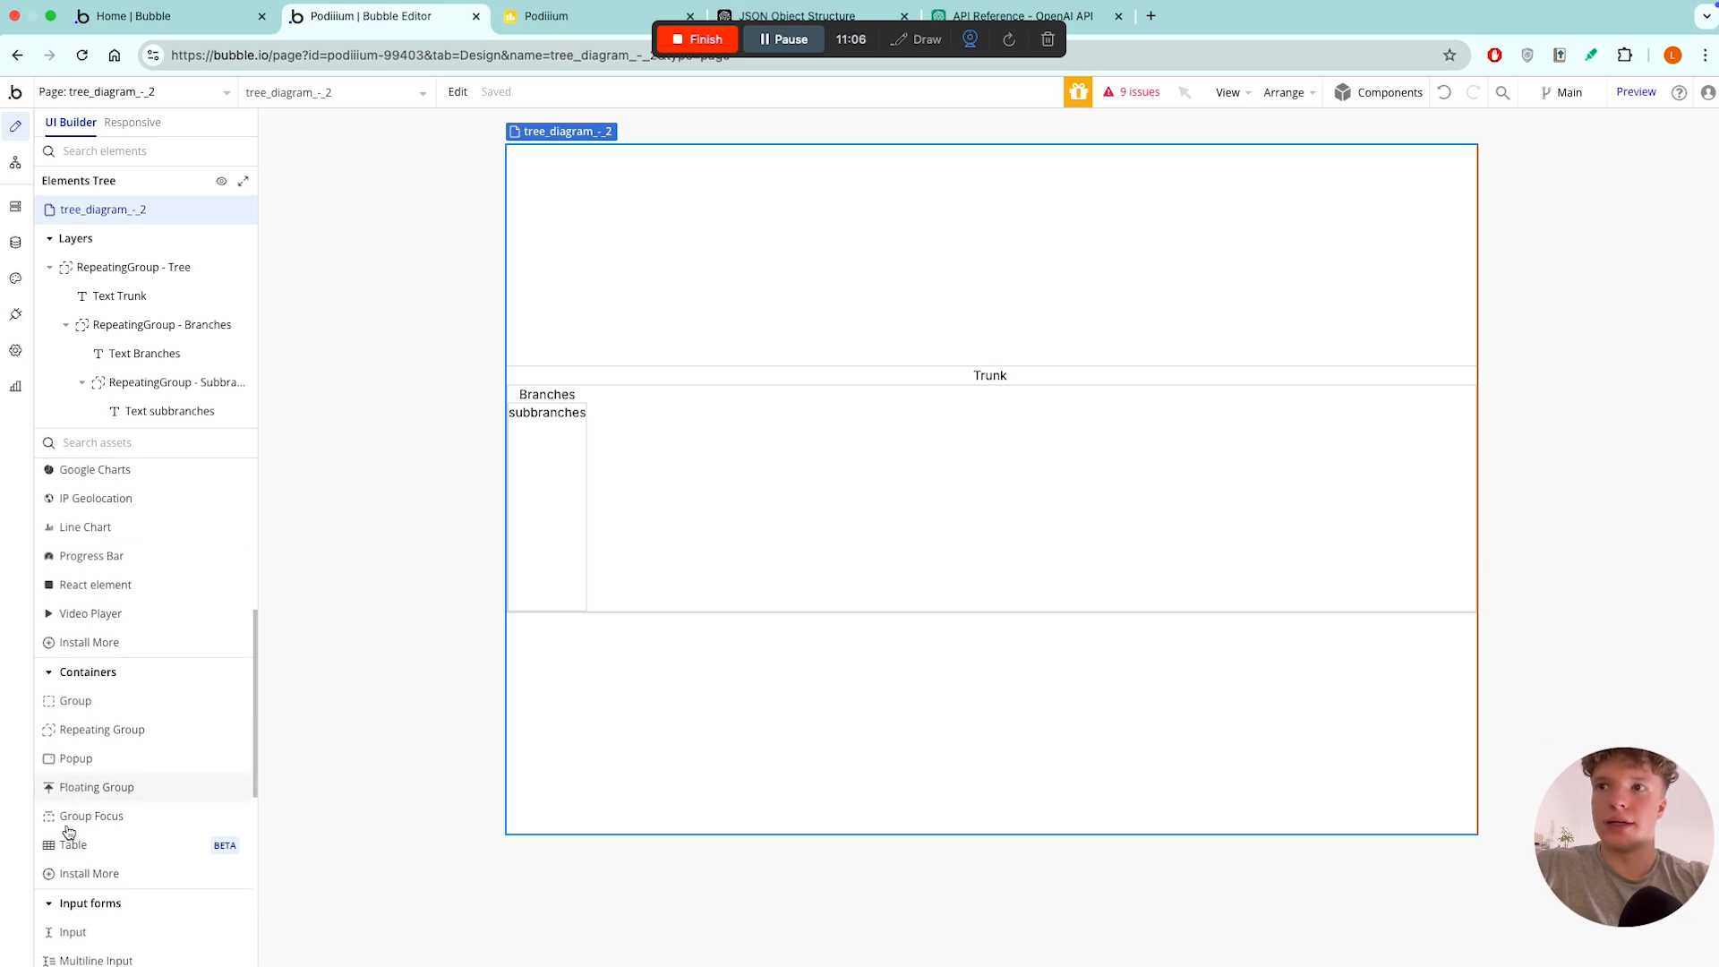
pyautogui.scroll(4, 68, 832)
pyautogui.scroll(-8, 138, 632)
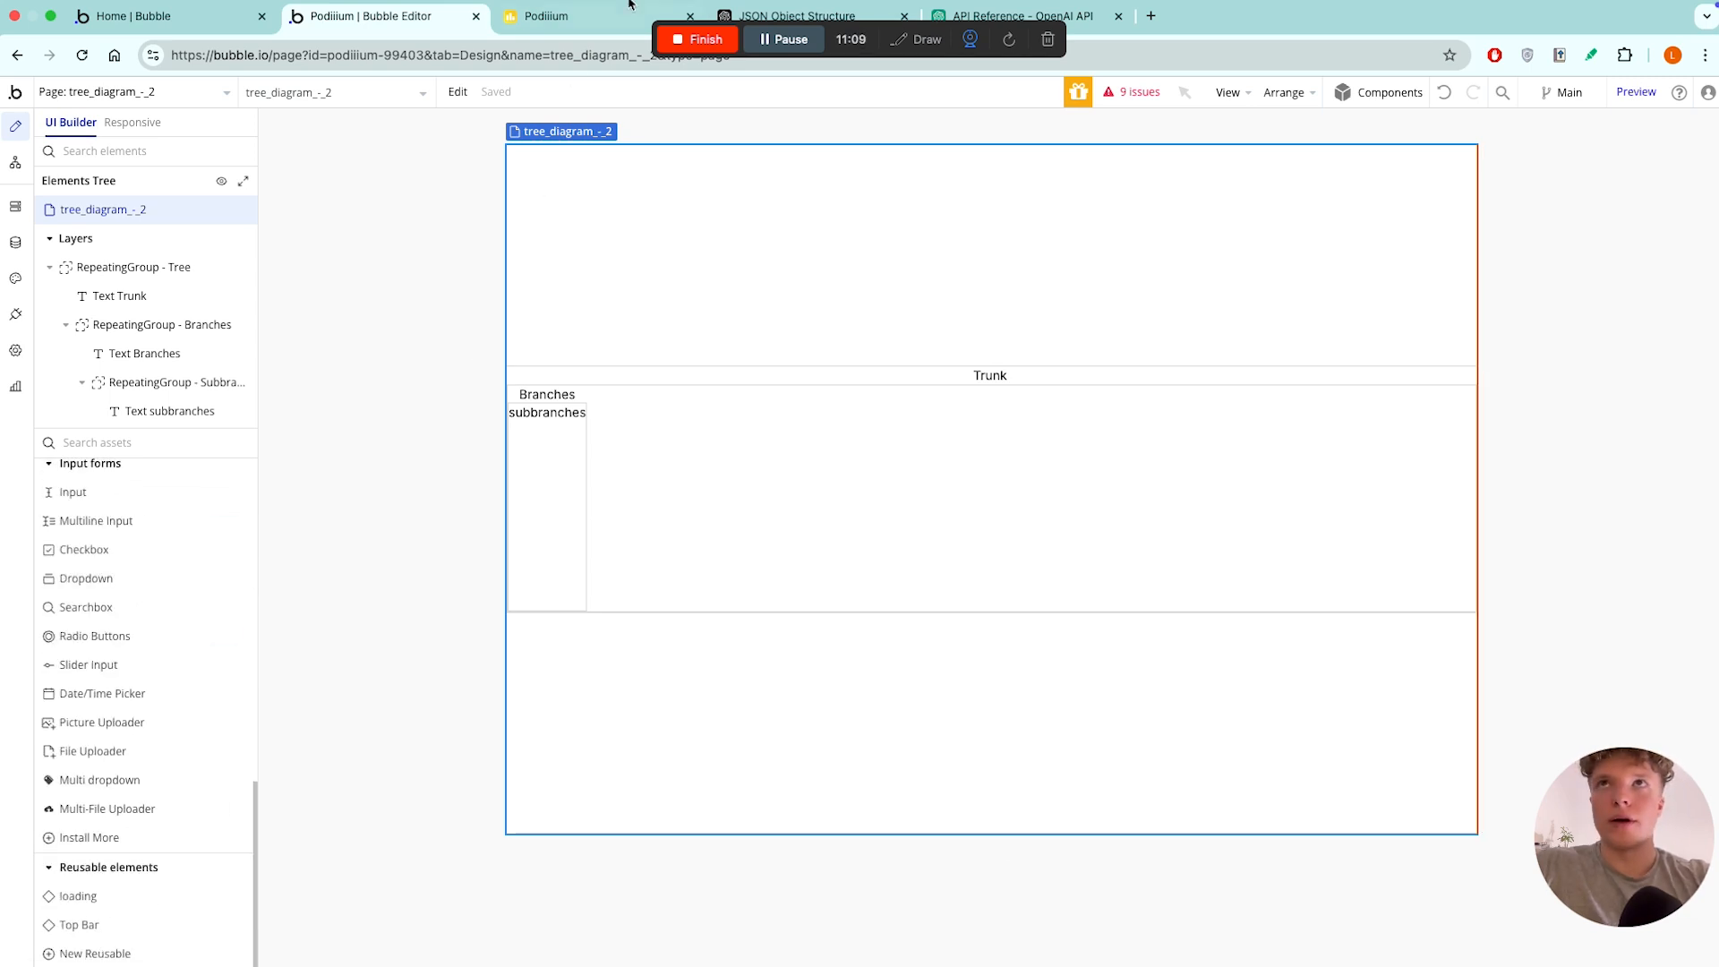
pyautogui.click(546, 30)
pyautogui.click(874, 591)
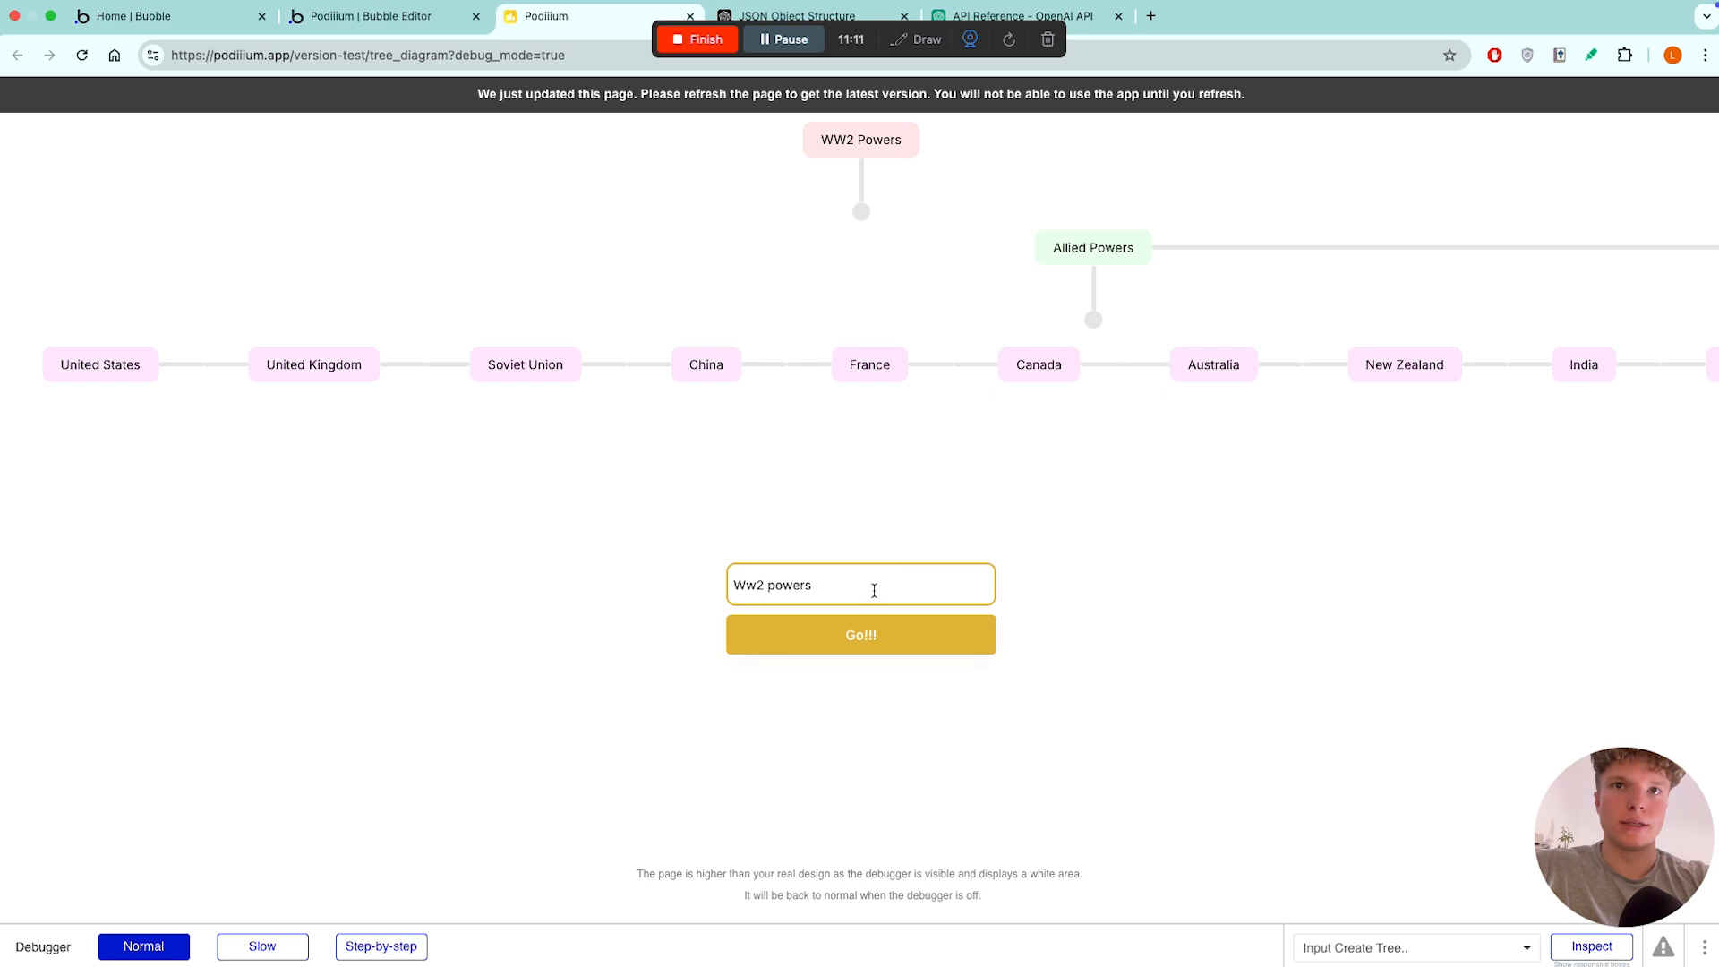
pyautogui.click(316, 20)
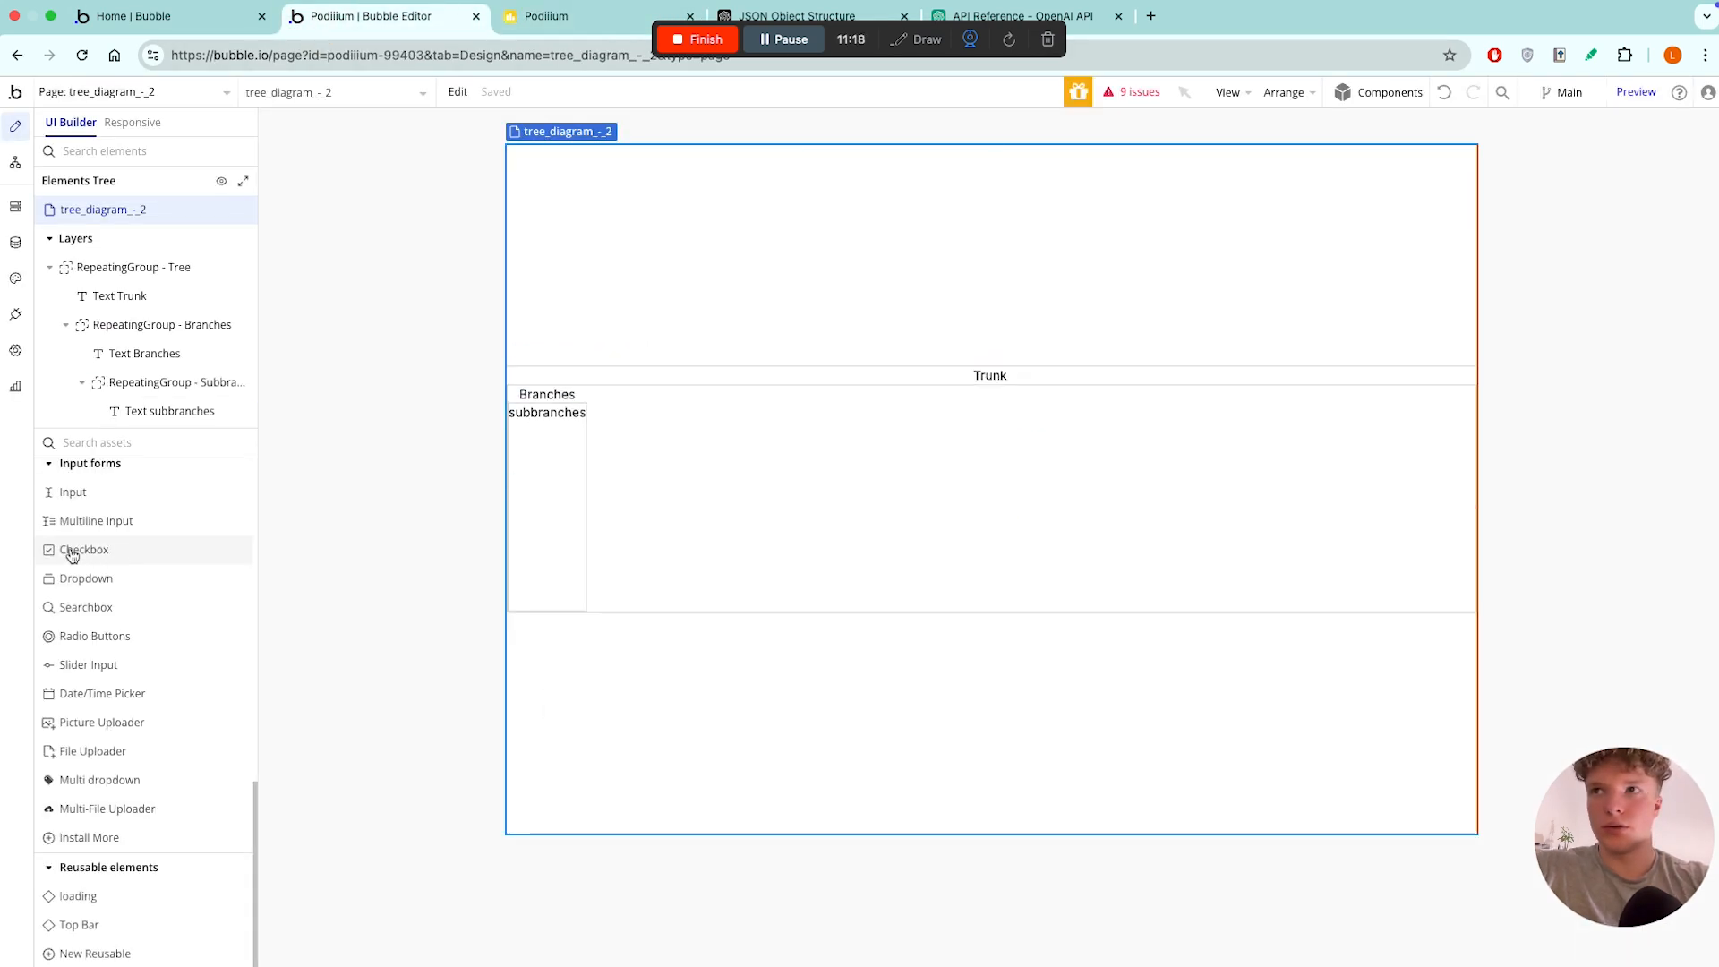
pyautogui.moveTo(72, 491); pyautogui.dragTo(823, 788)
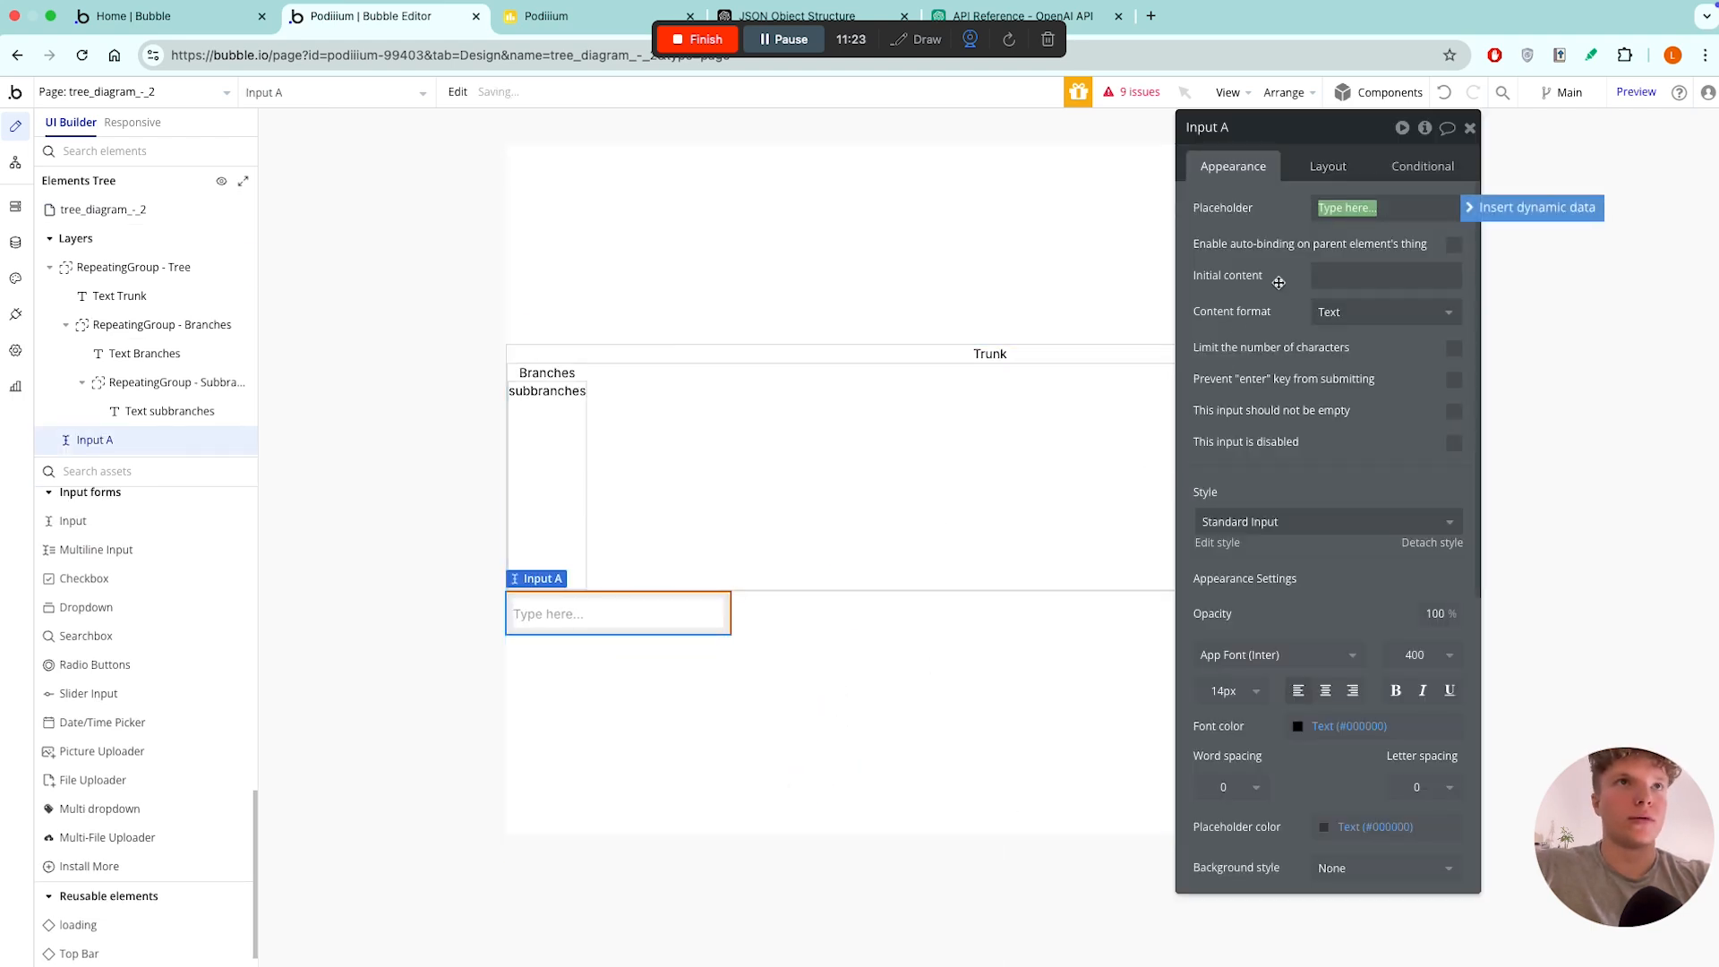
# - Centre the input horizontally and give it a top margin of 2
pyautogui.click(1326, 166)
pyautogui.click(1419, 307)
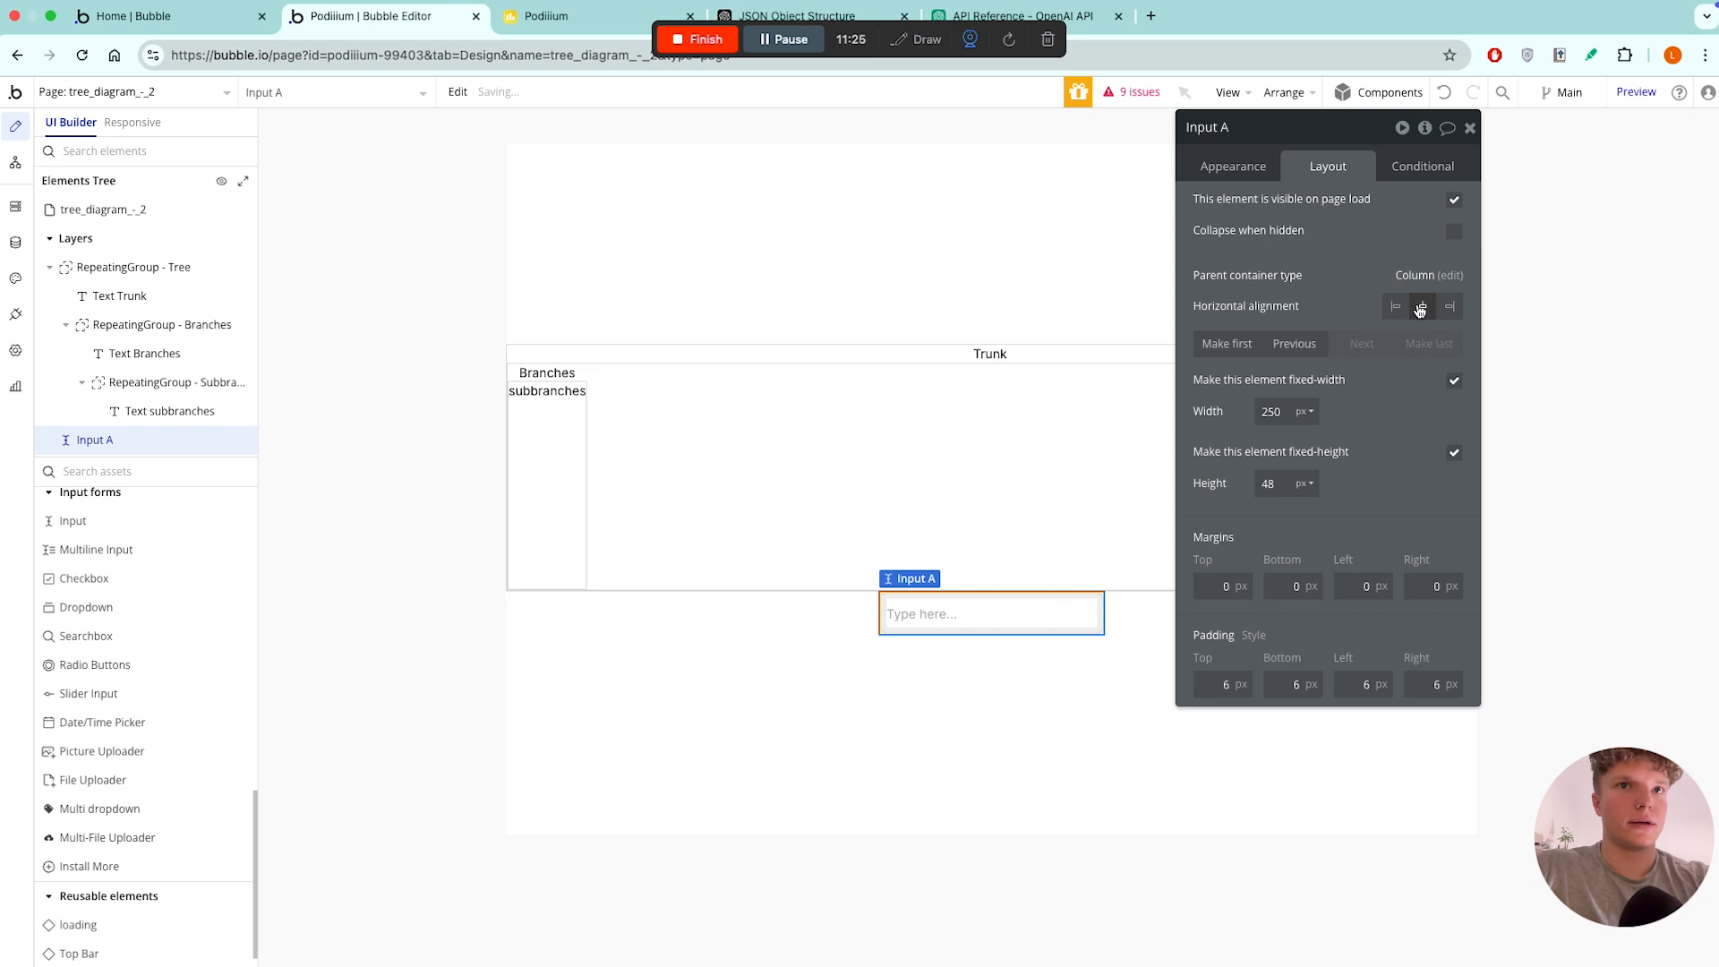
pyautogui.click(1227, 583)
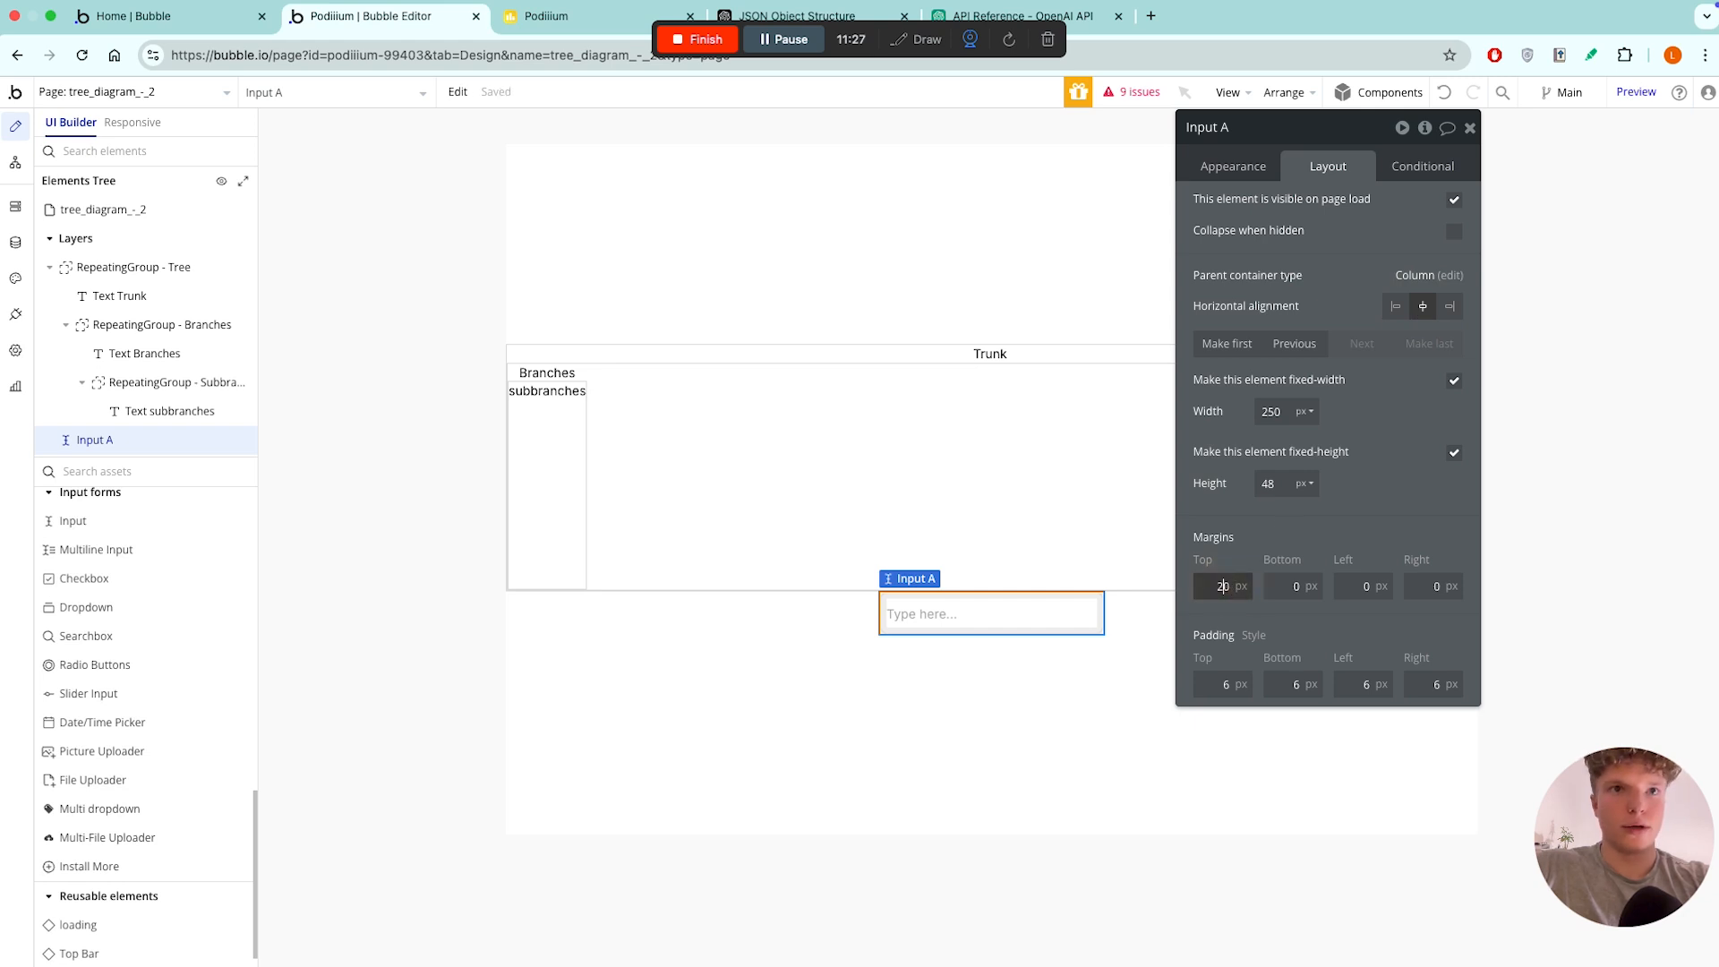
pyautogui.write('2')
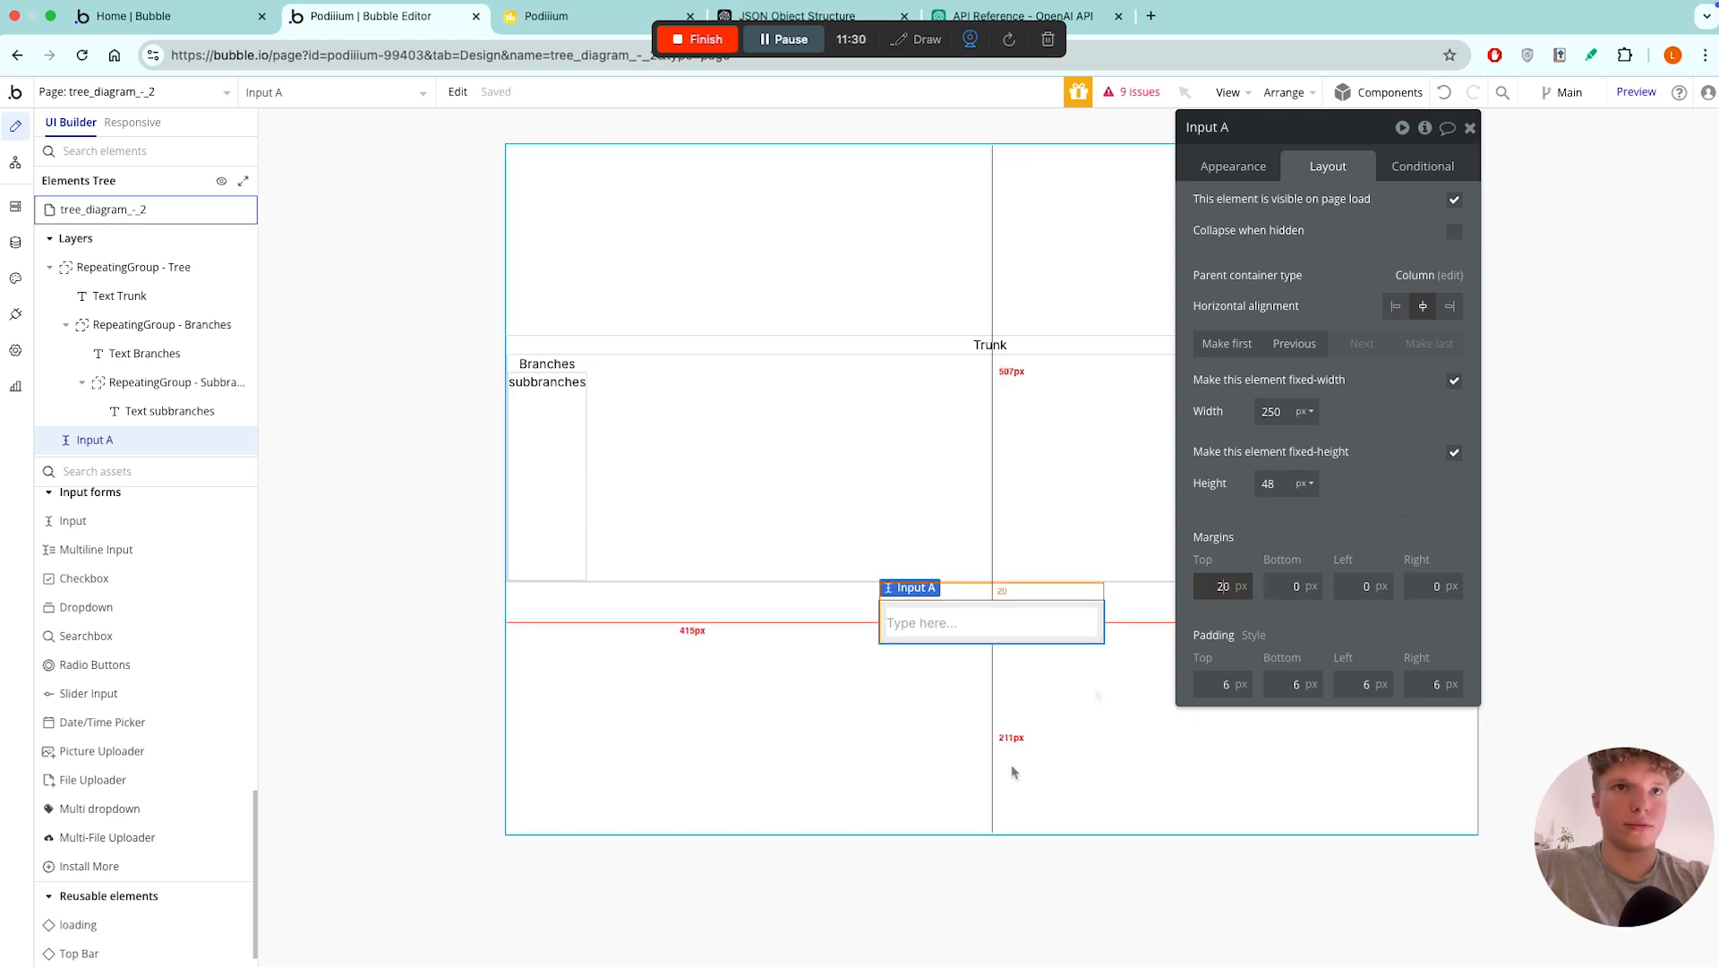
pyautogui.click(986, 748)
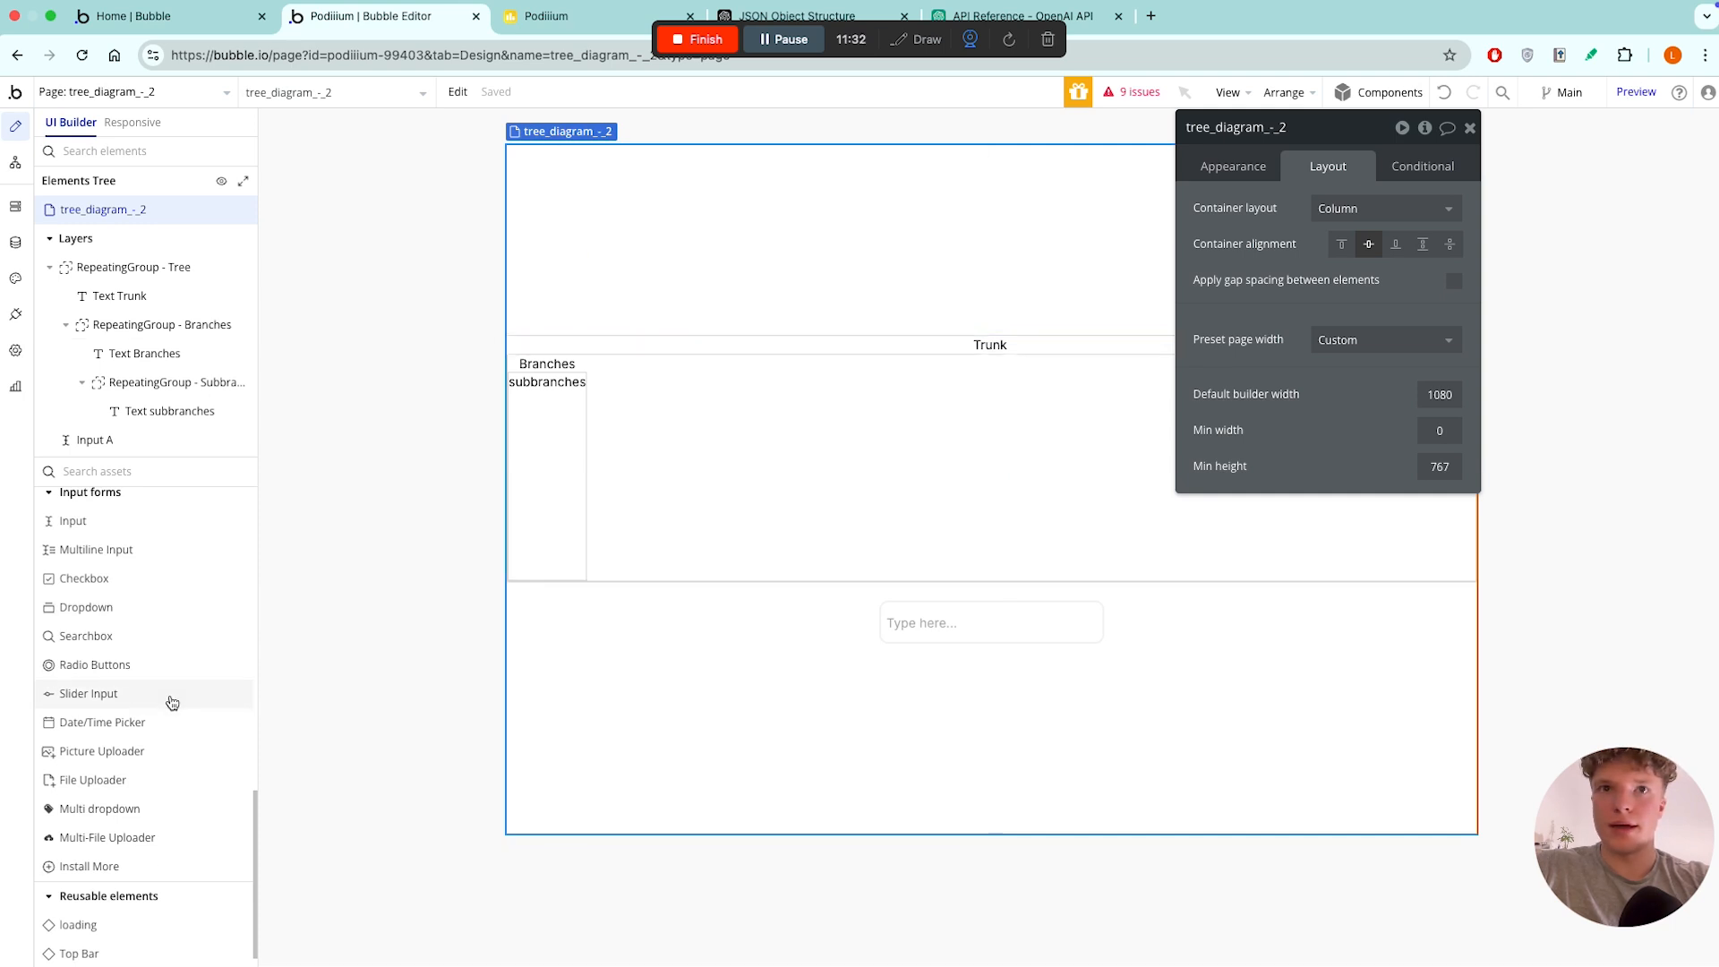
# - Add a centred button below the input with 250 minimum width and 10 px top margin
pyautogui.scroll(10, 165, 716)
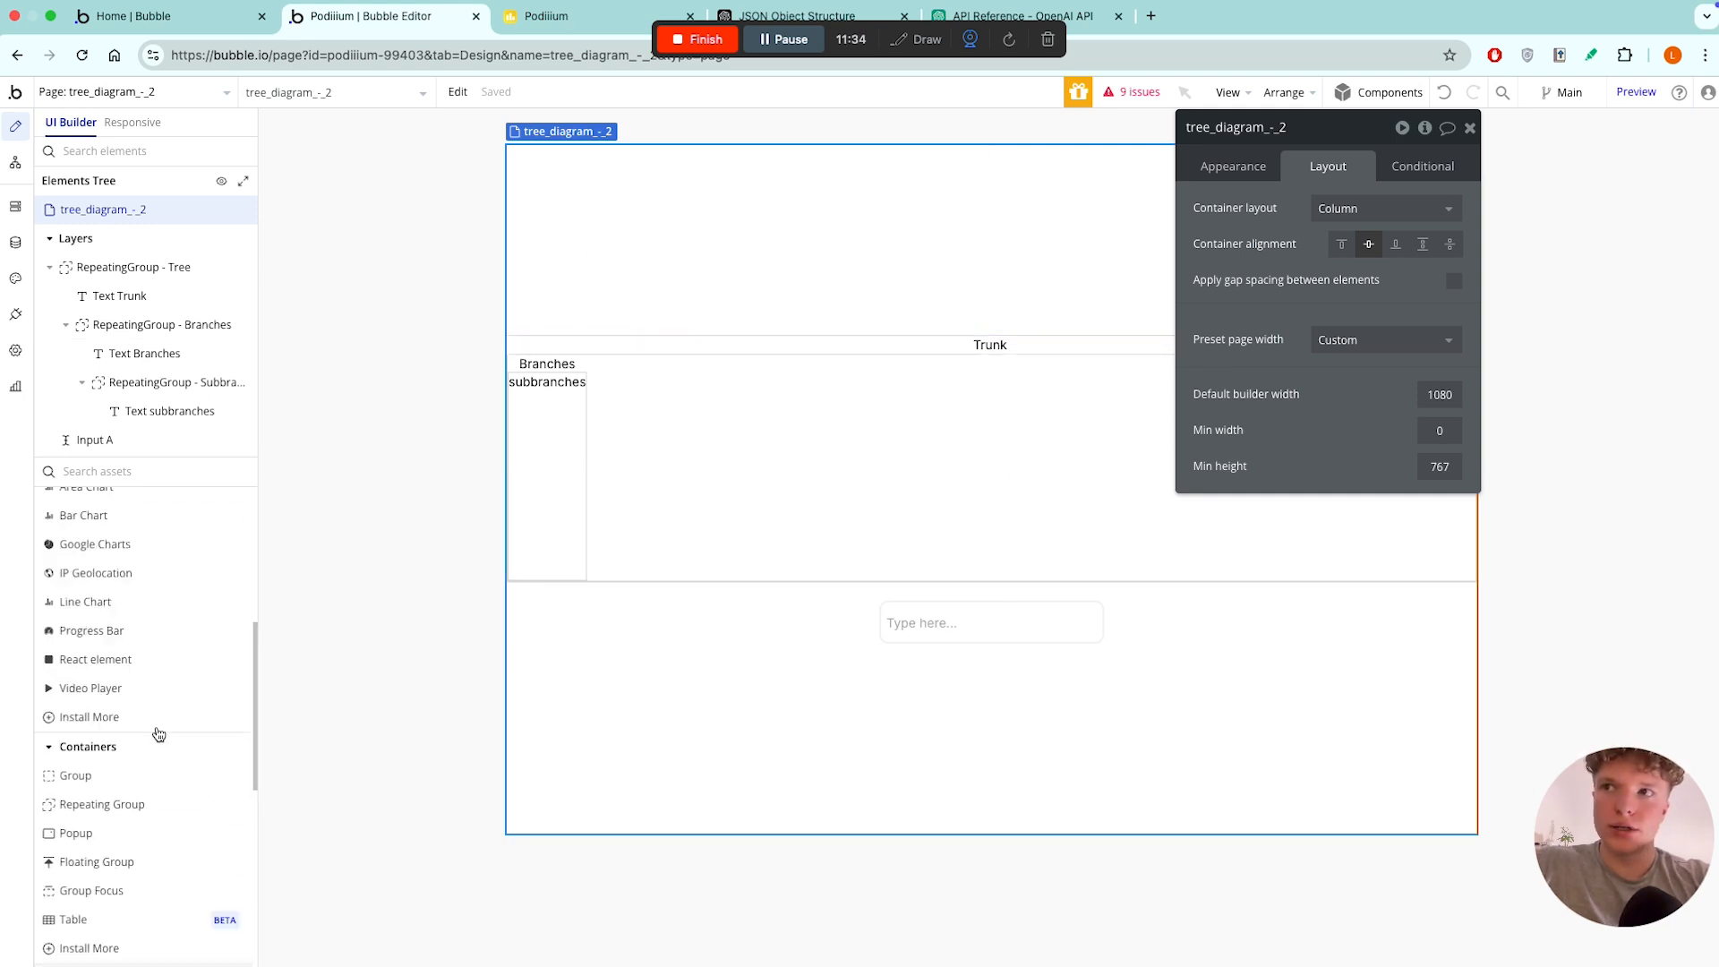
pyautogui.scroll(3, 159, 734)
pyautogui.moveTo(77, 559); pyautogui.dragTo(922, 701)
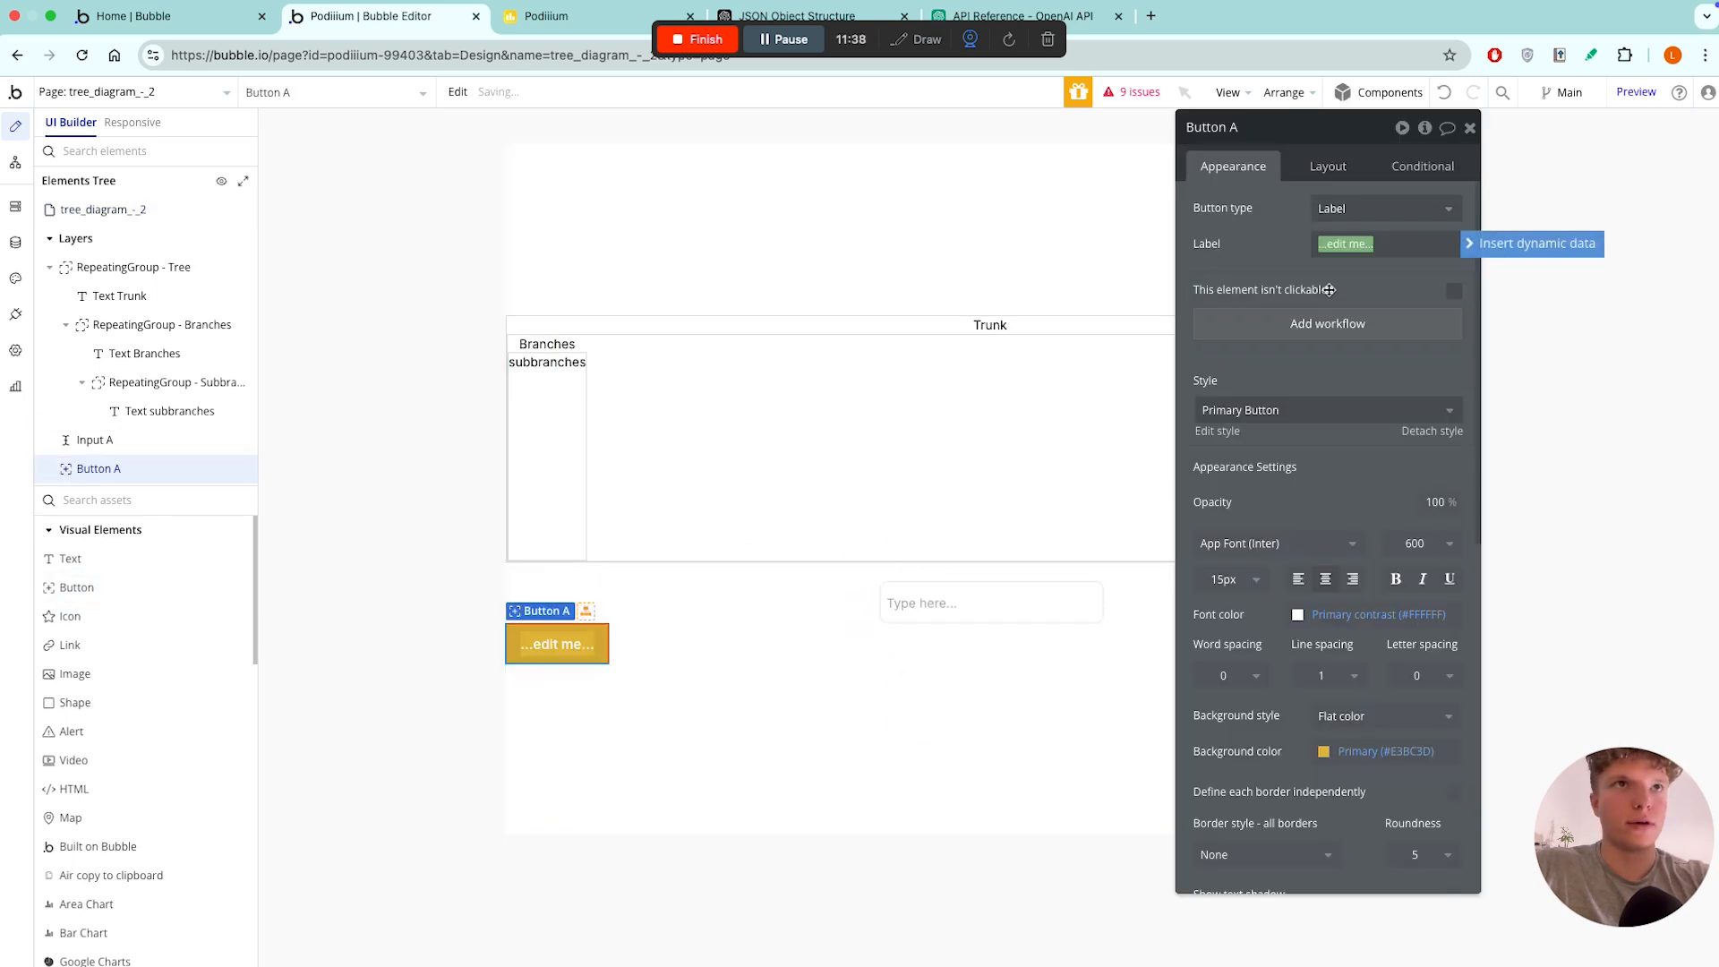
pyautogui.click(1327, 166)
pyautogui.click(1394, 306)
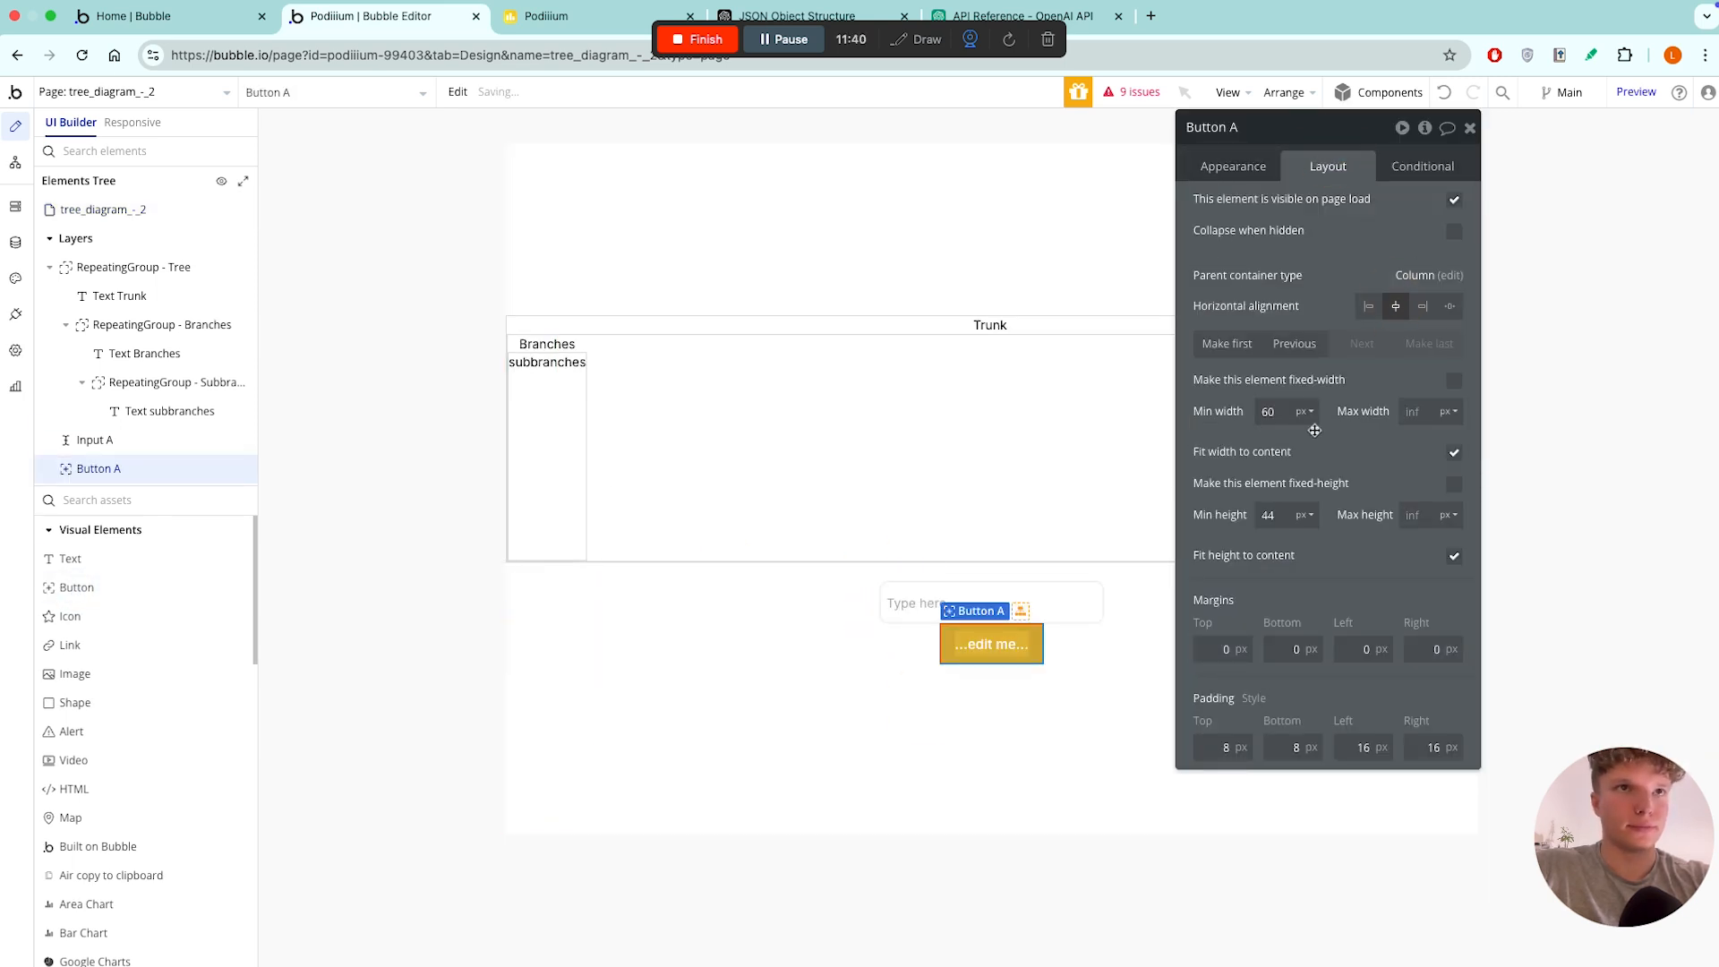
pyautogui.moveTo(926, 604); pyautogui.dragTo(988, 639)
pyautogui.click(990, 641)
pyautogui.click(1280, 413)
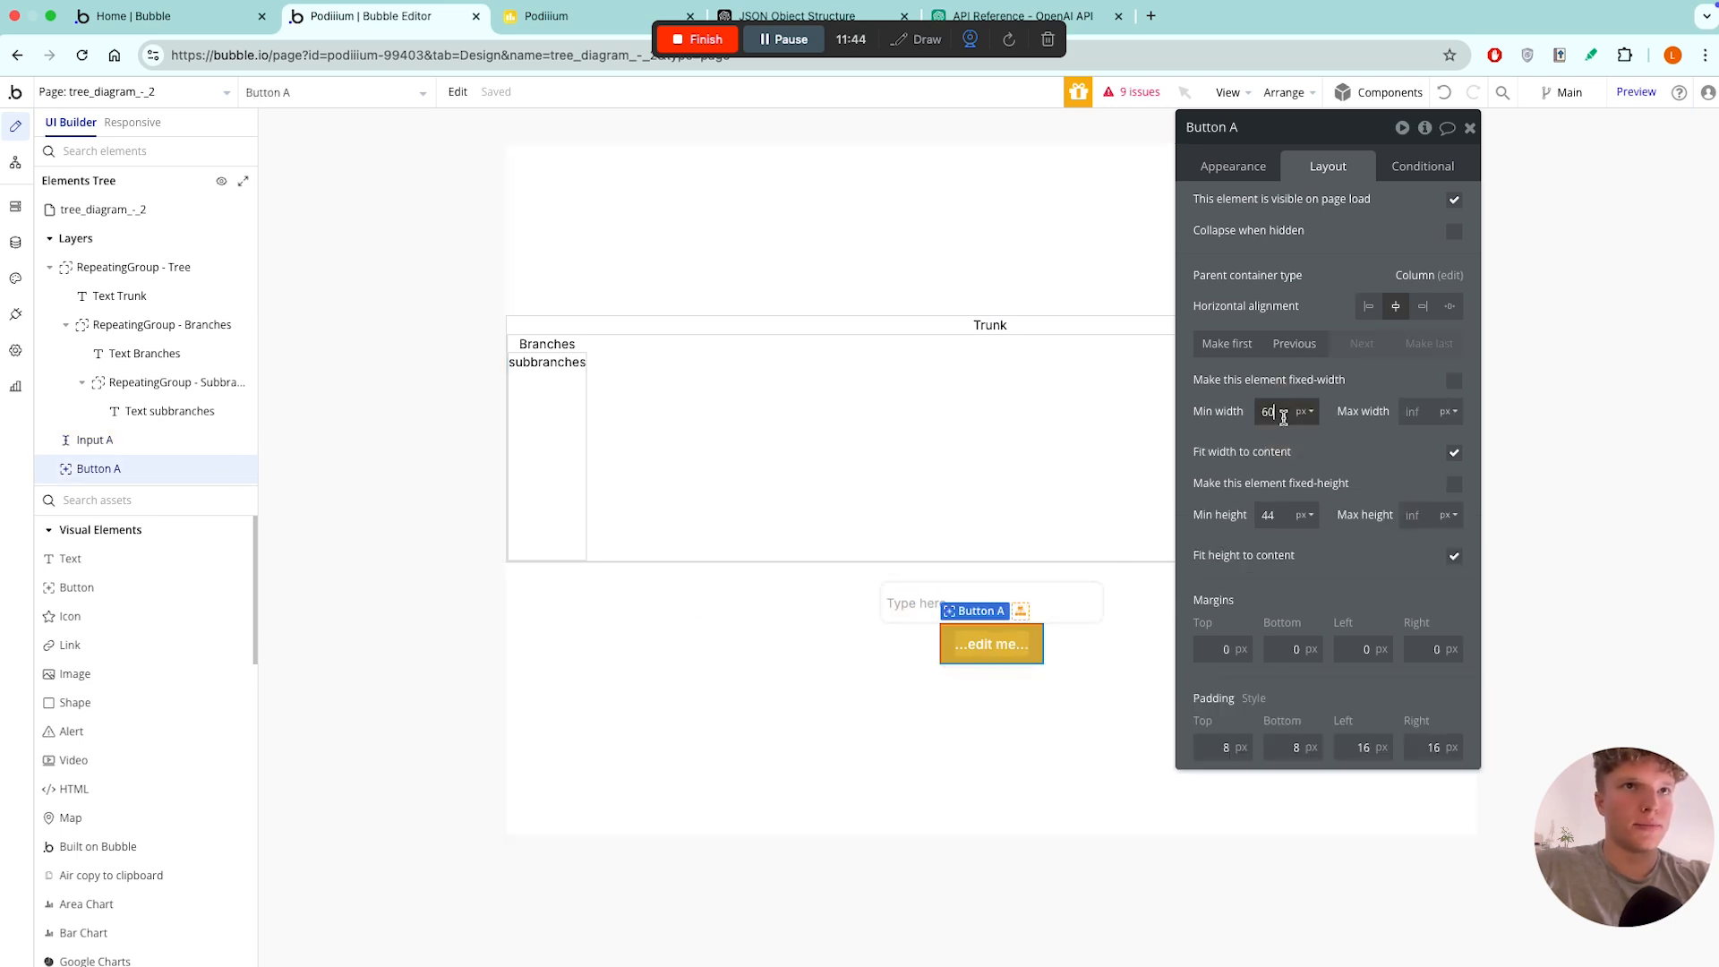
pyautogui.write('250')
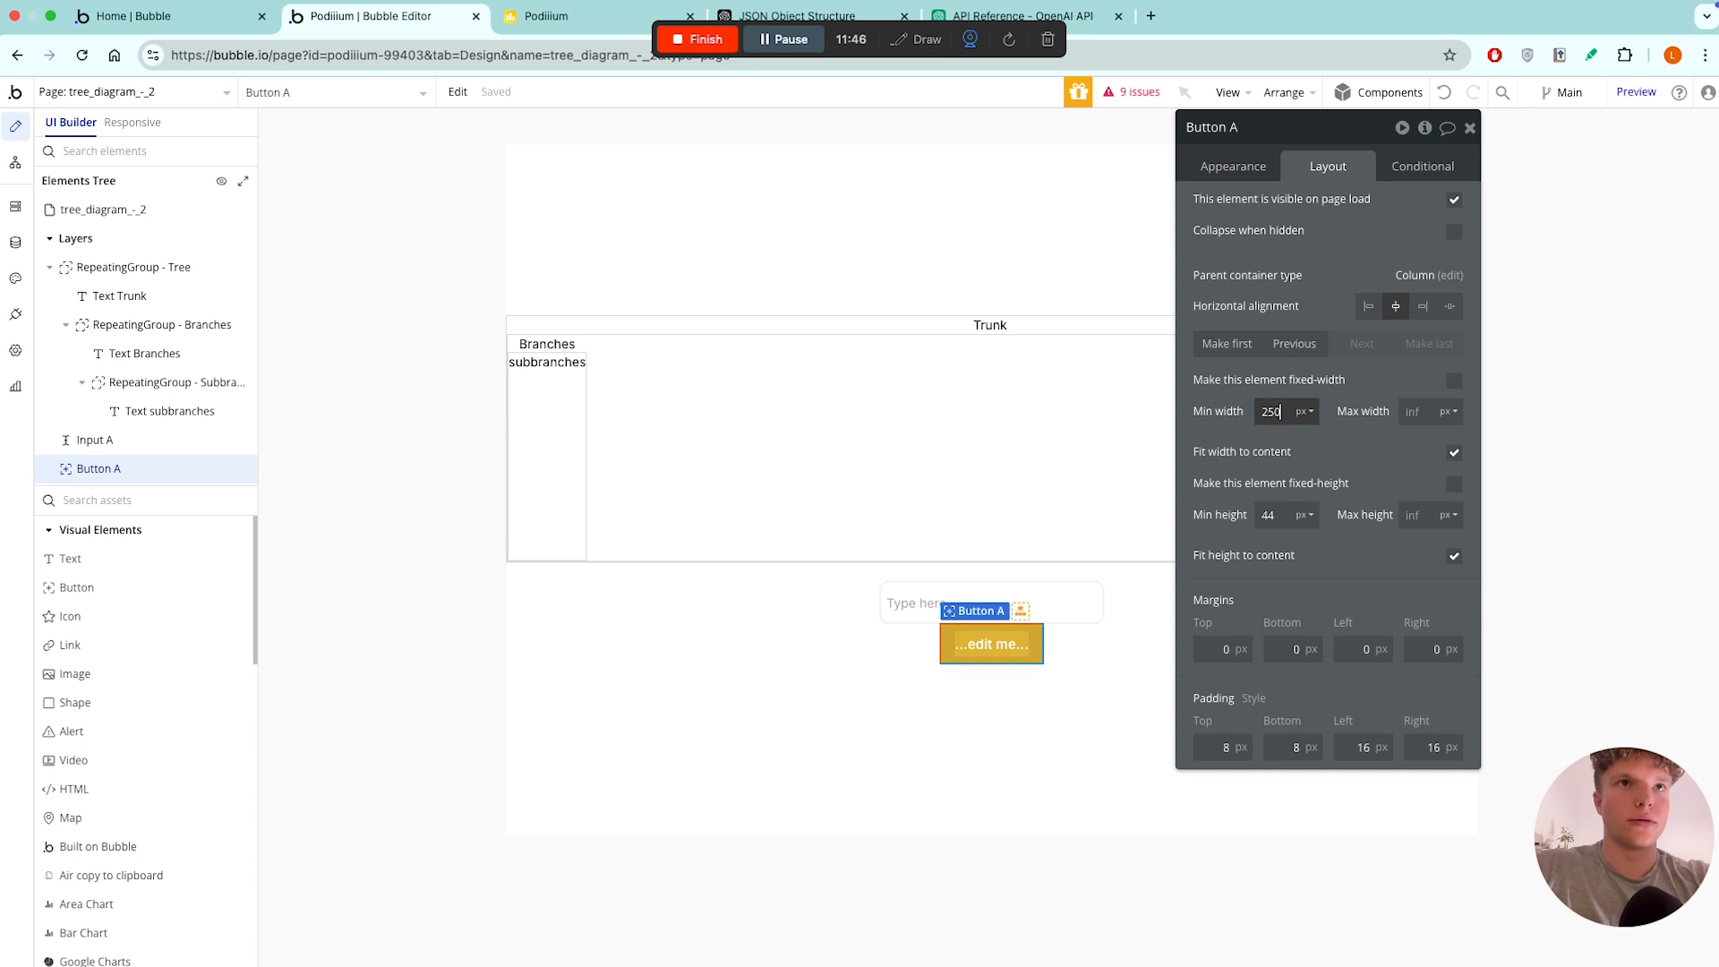
pyautogui.click(1215, 651)
pyautogui.write('1')
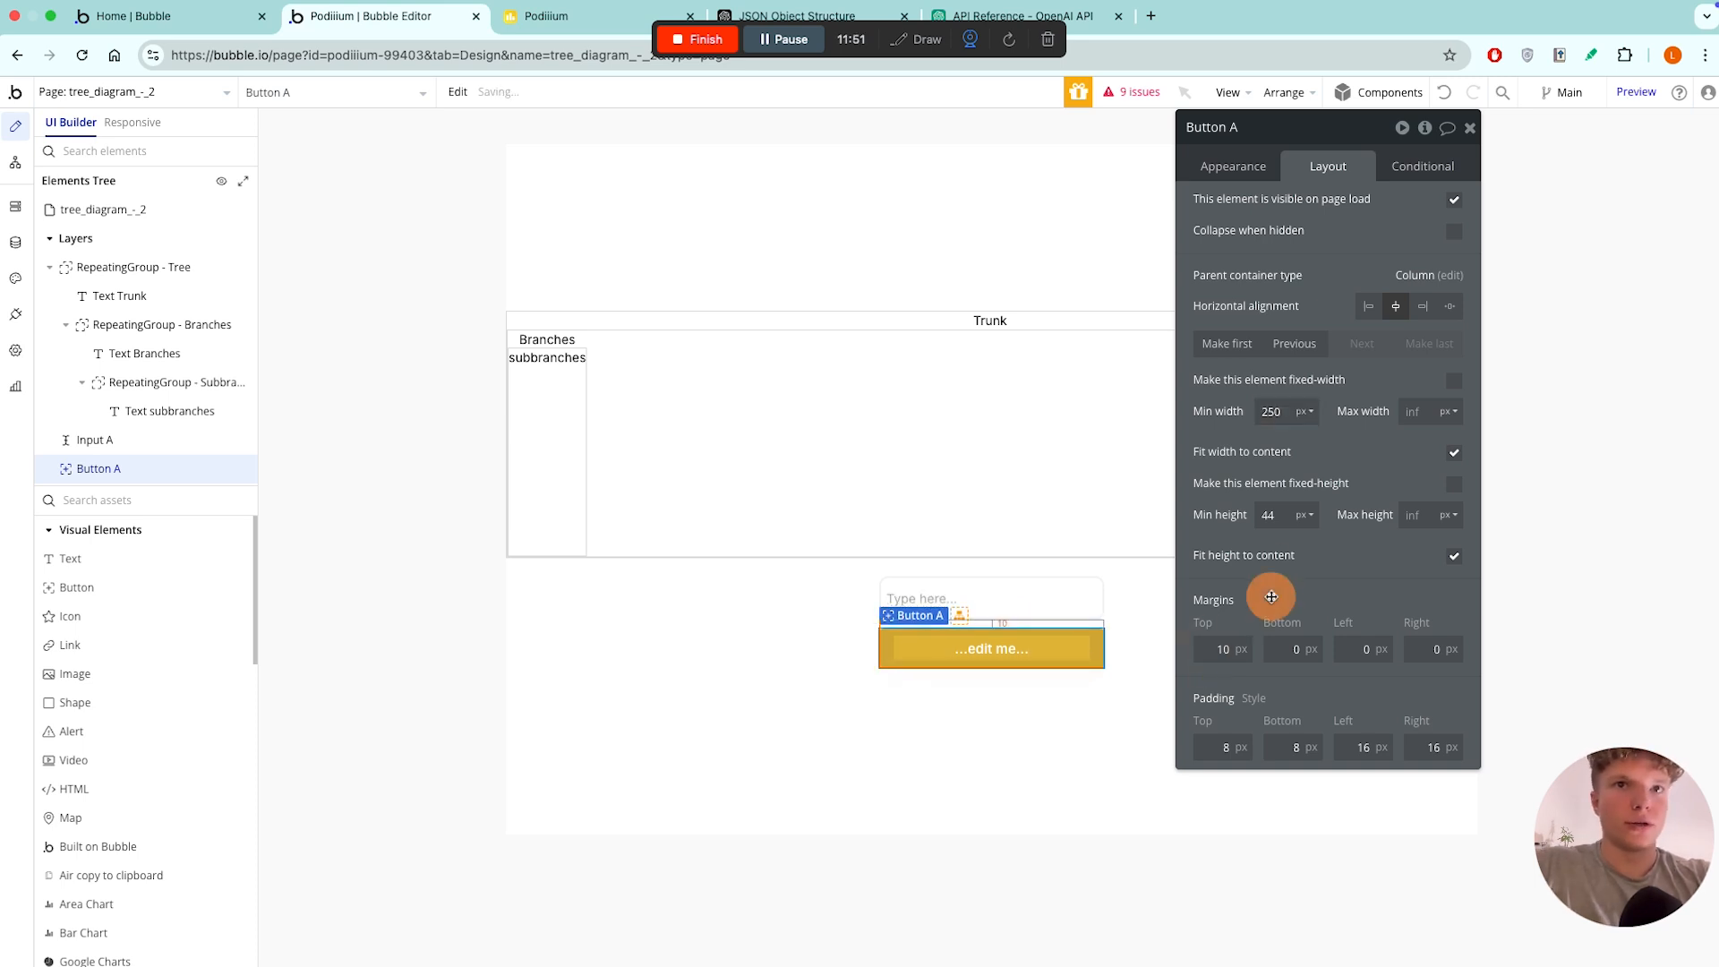
# - Change the button's label to 'Send' and close the property panel
pyautogui.click(1257, 172)
pyautogui.click(1448, 209)
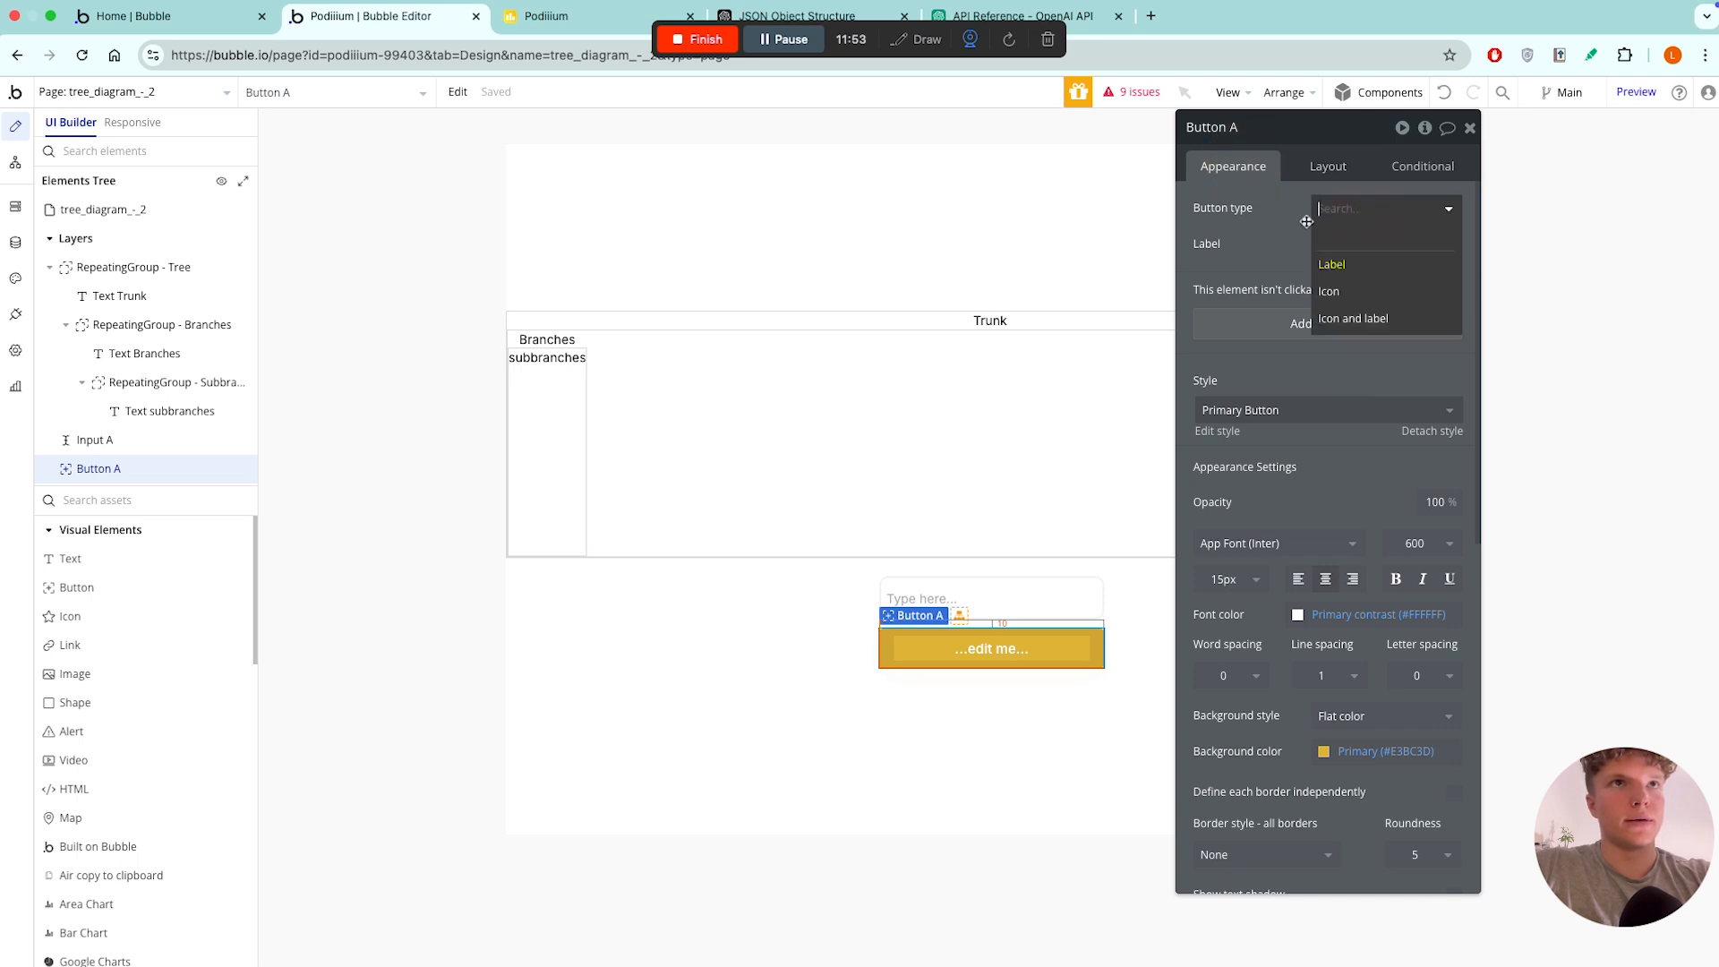
pyautogui.click(1338, 261)
pyautogui.click(1371, 244)
pyautogui.press('BackSpace')
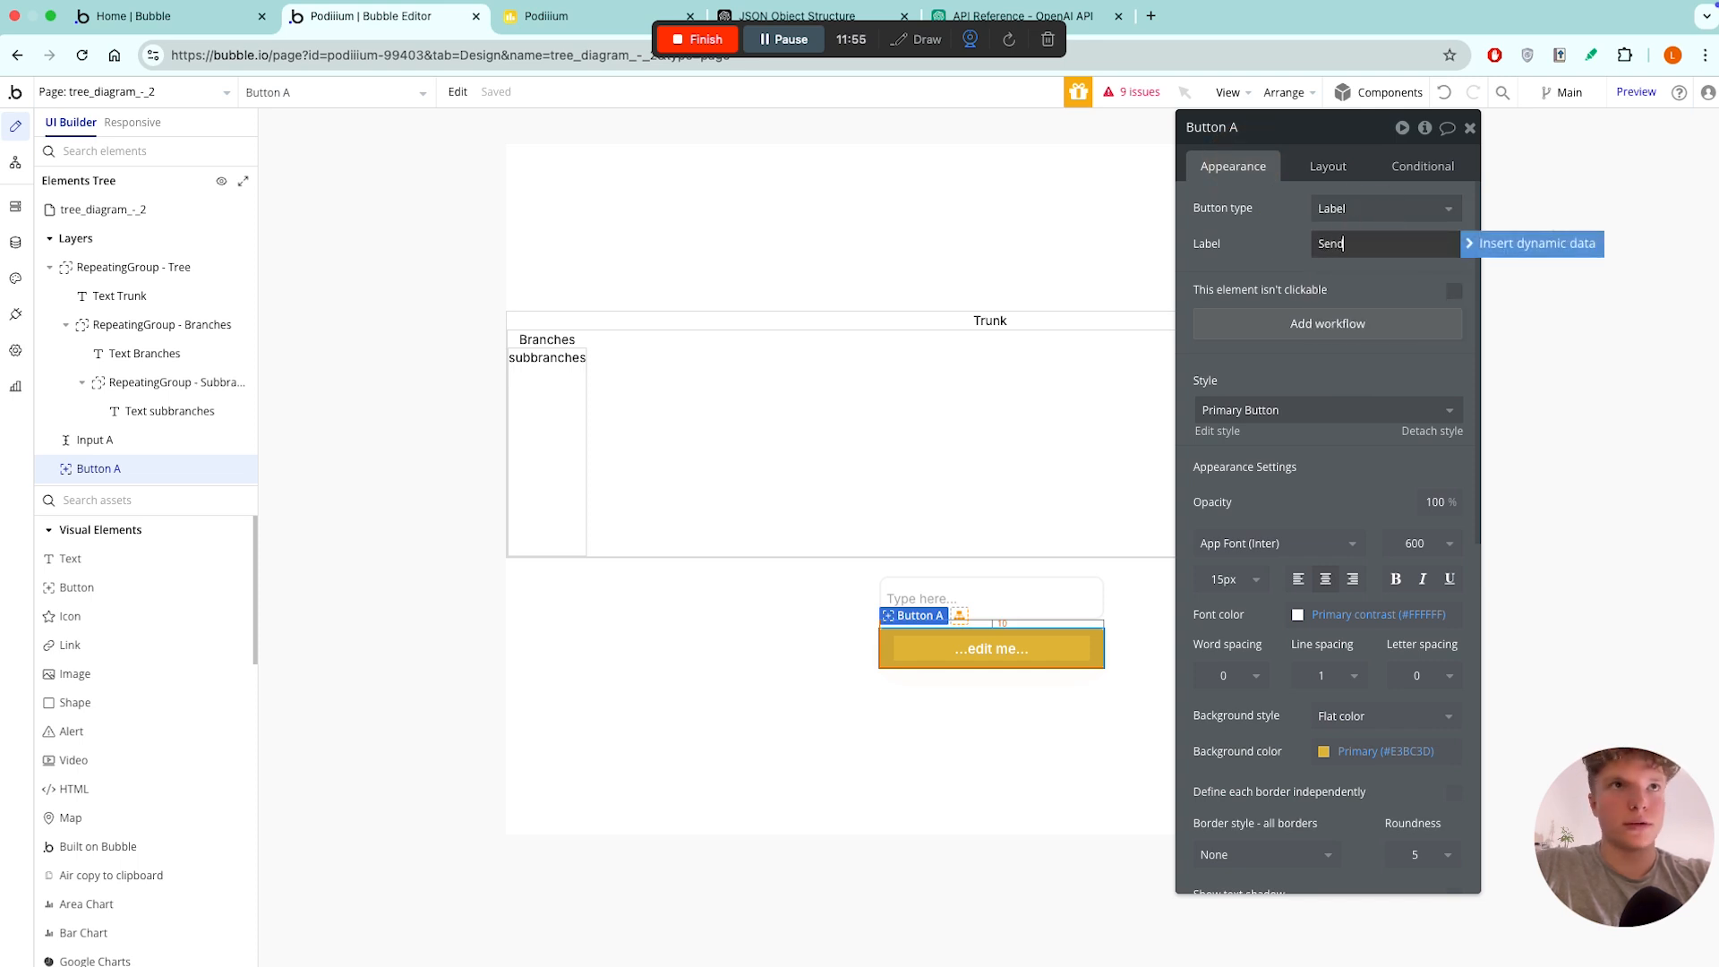
pyautogui.click(1005, 690)
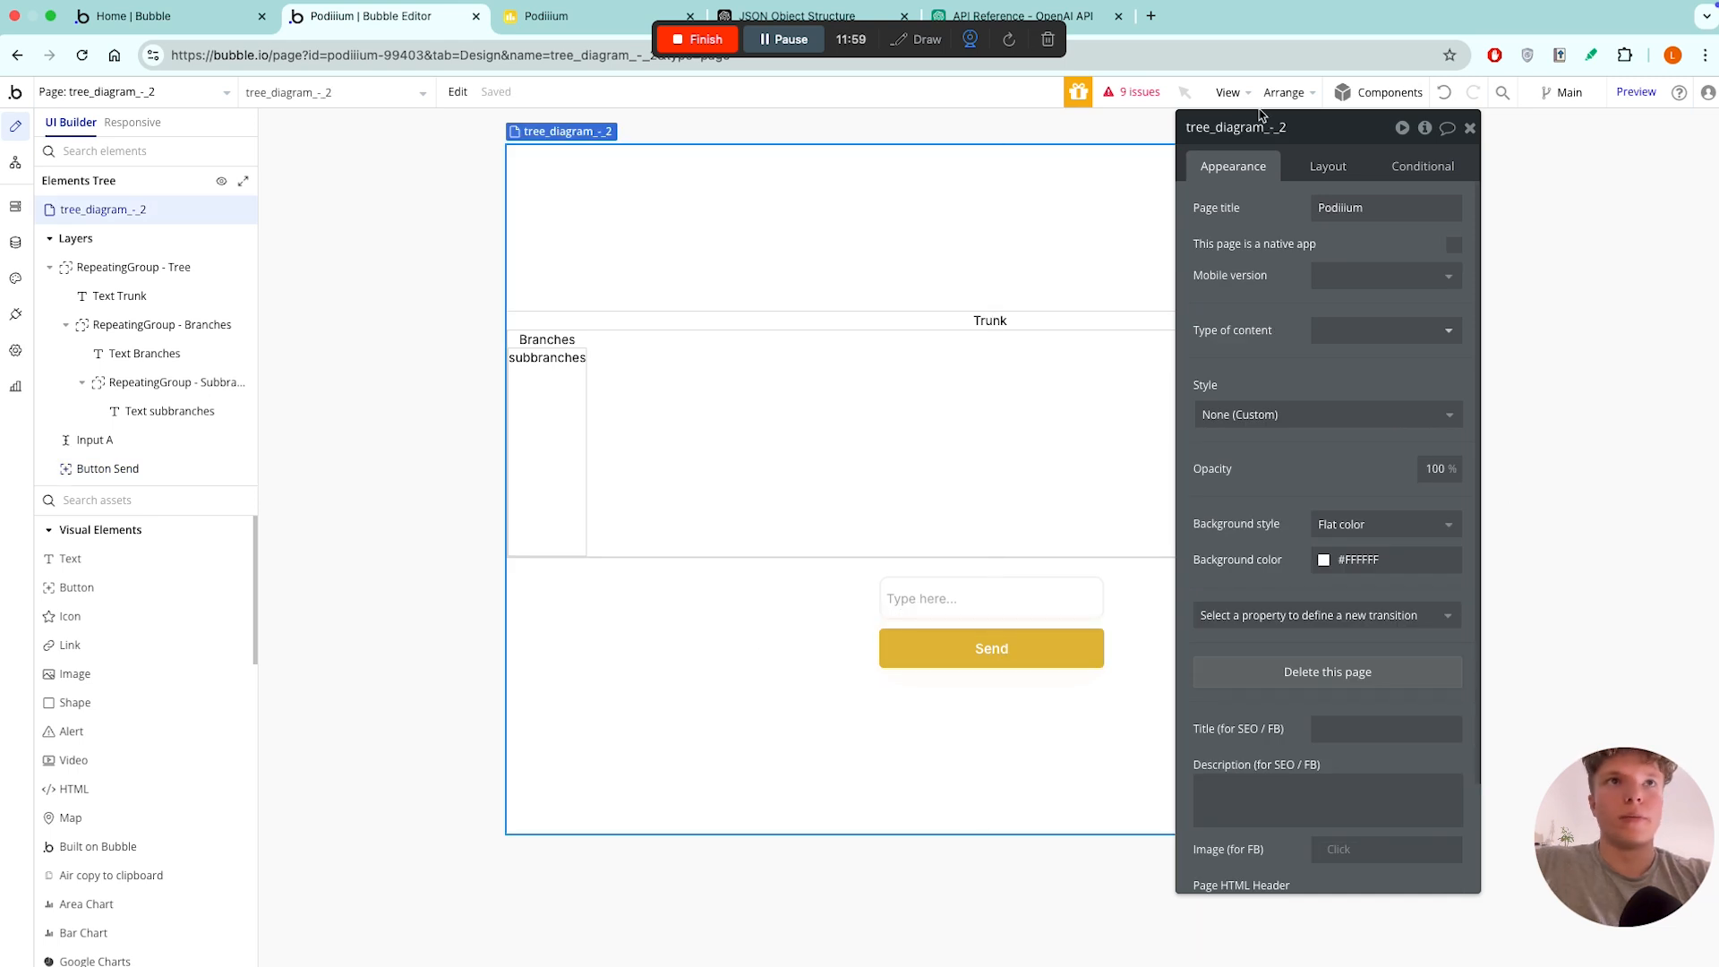
pyautogui.click(1469, 131)
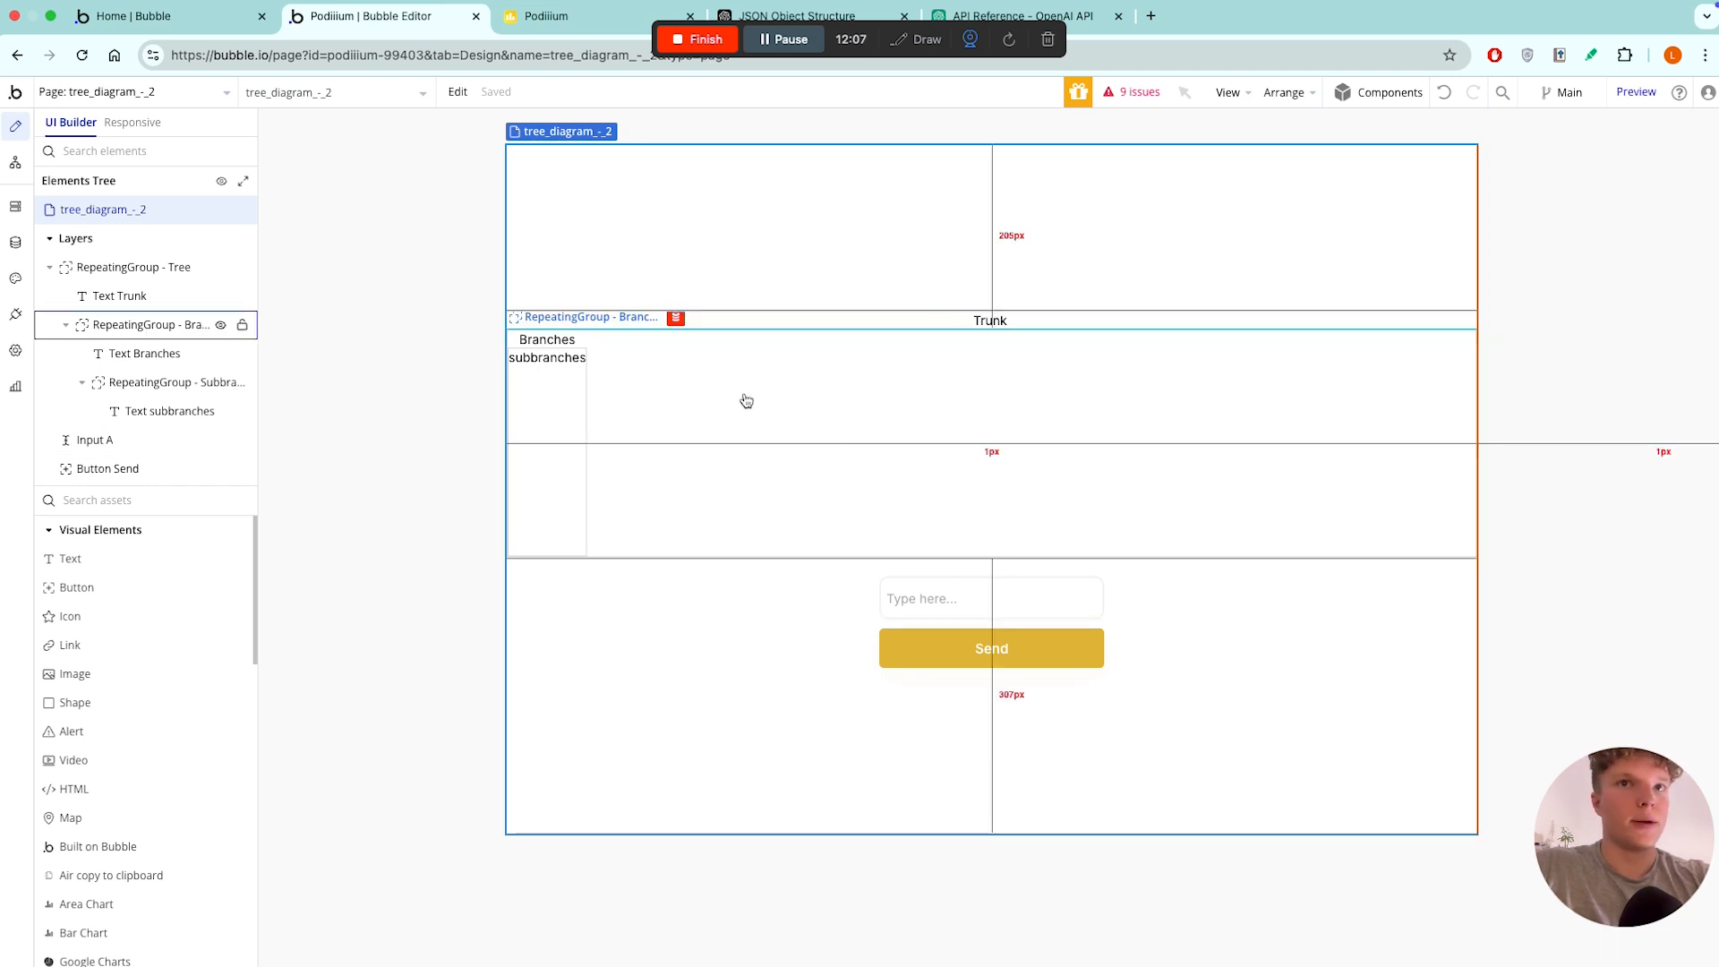
# - In Notion, tick the 'Develop a simple UX' task, undoing an accidental move of 'Getting API Key'
pyautogui.hotkey('ctrl', 'Right')
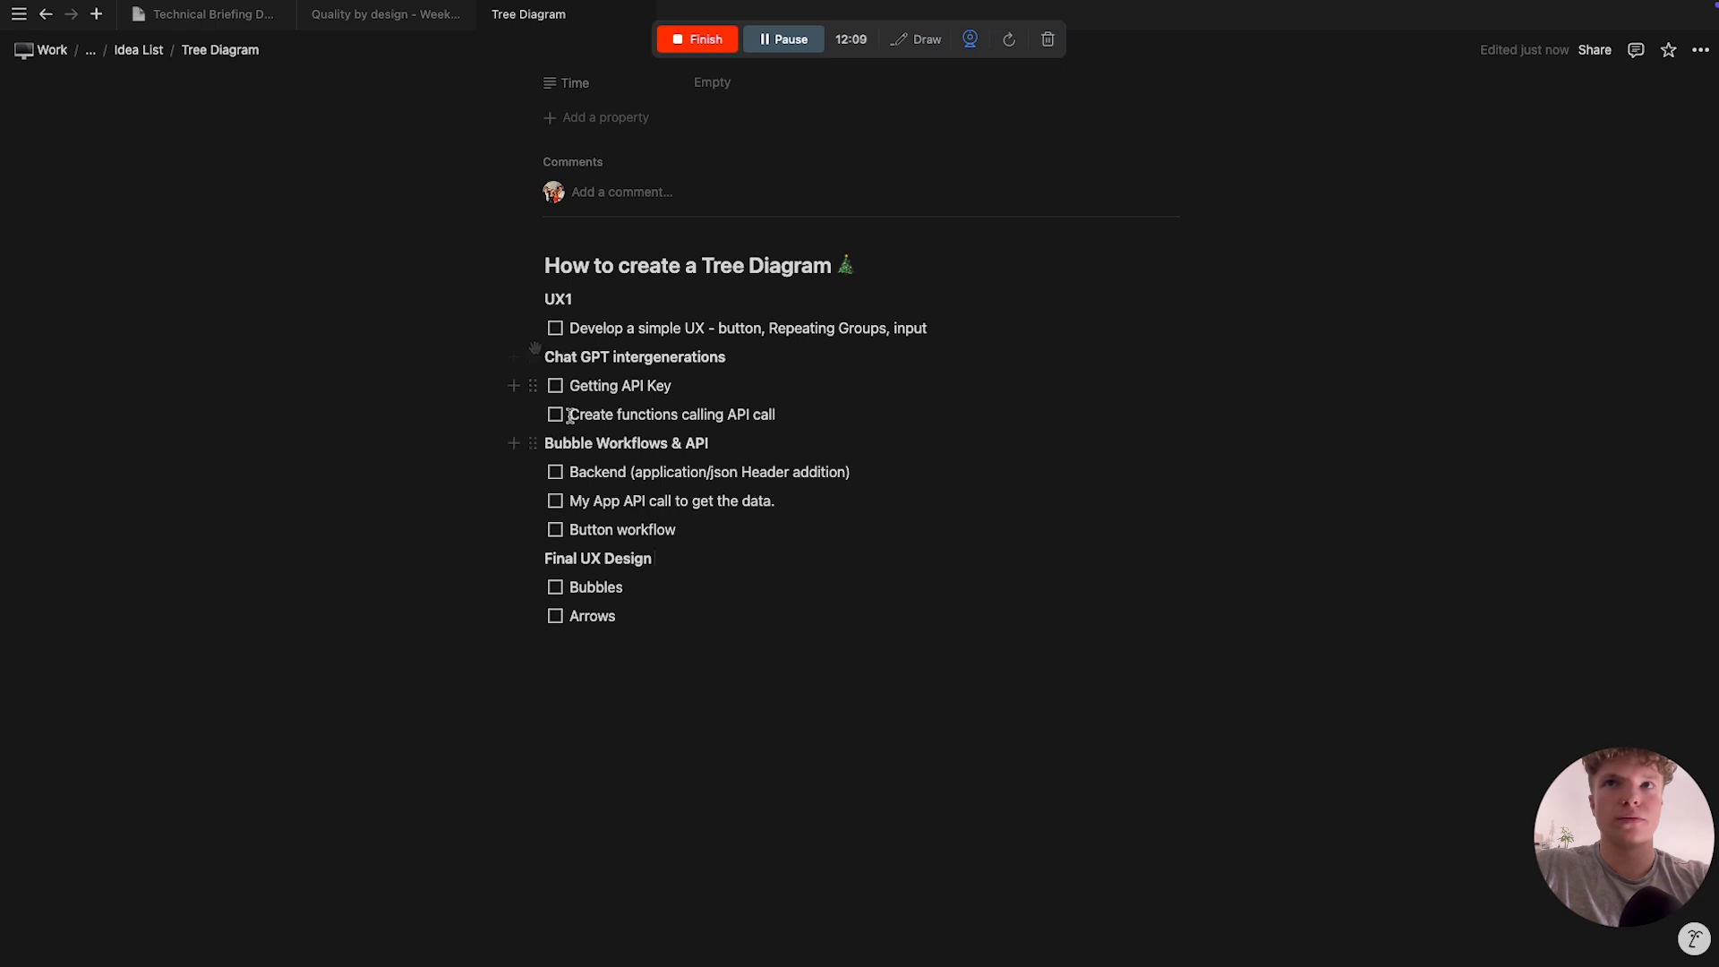
pyautogui.click(827, 328)
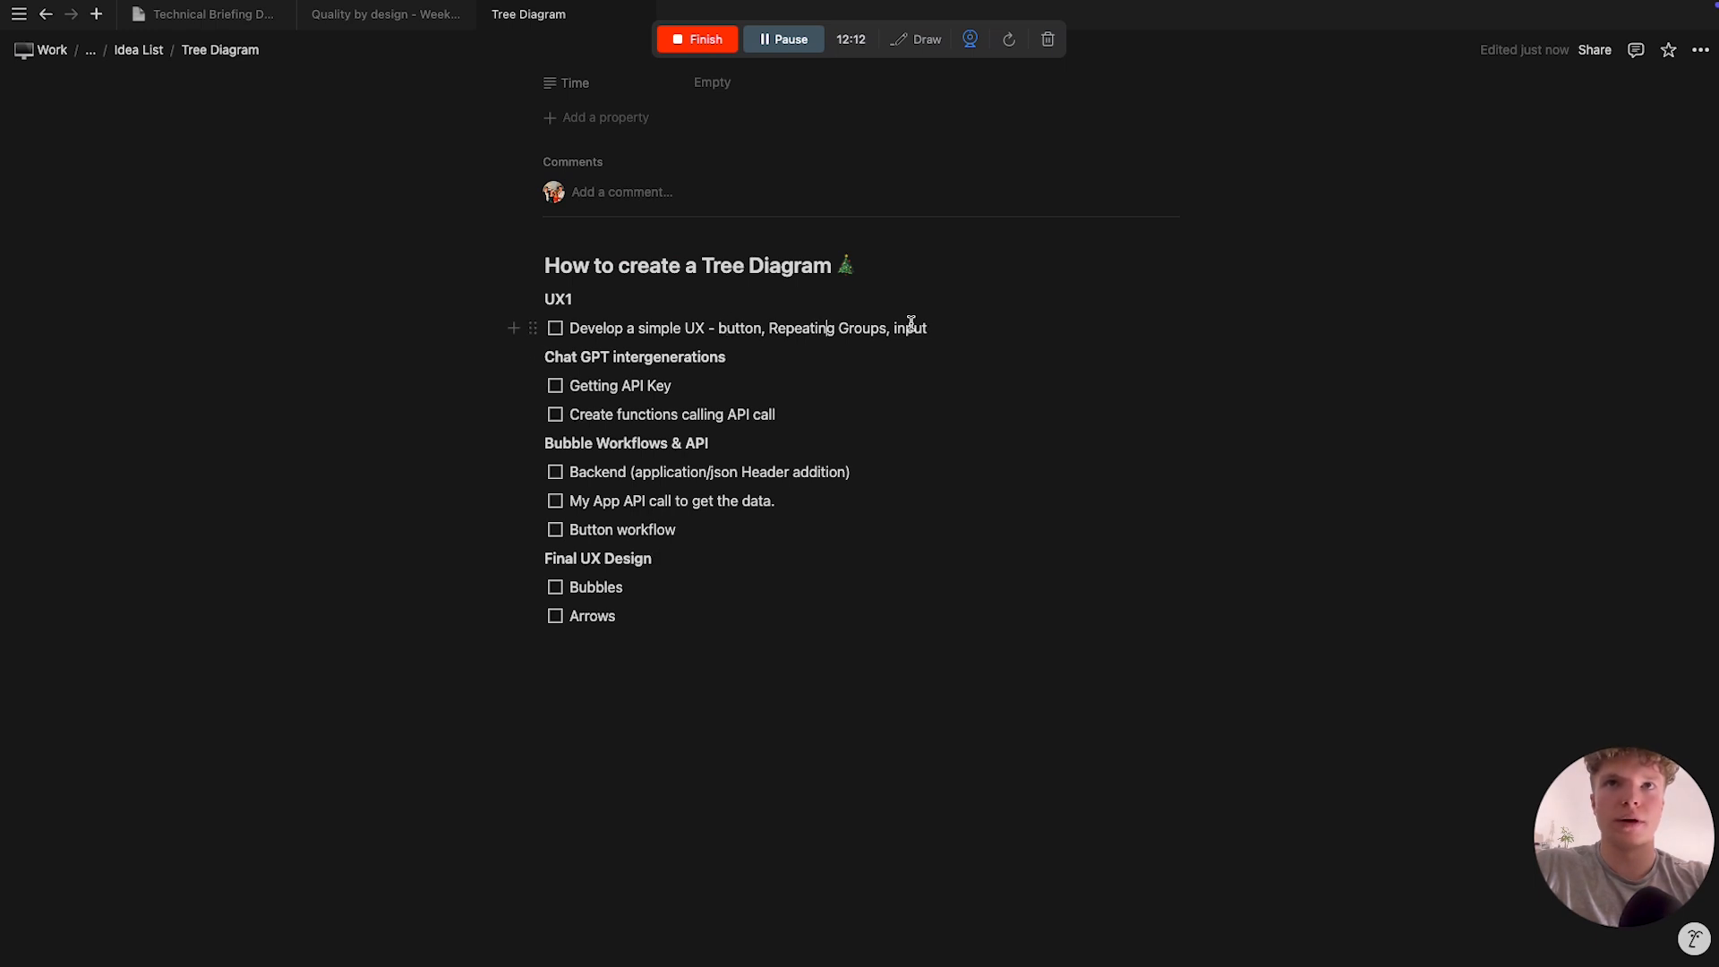
pyautogui.click(556, 329)
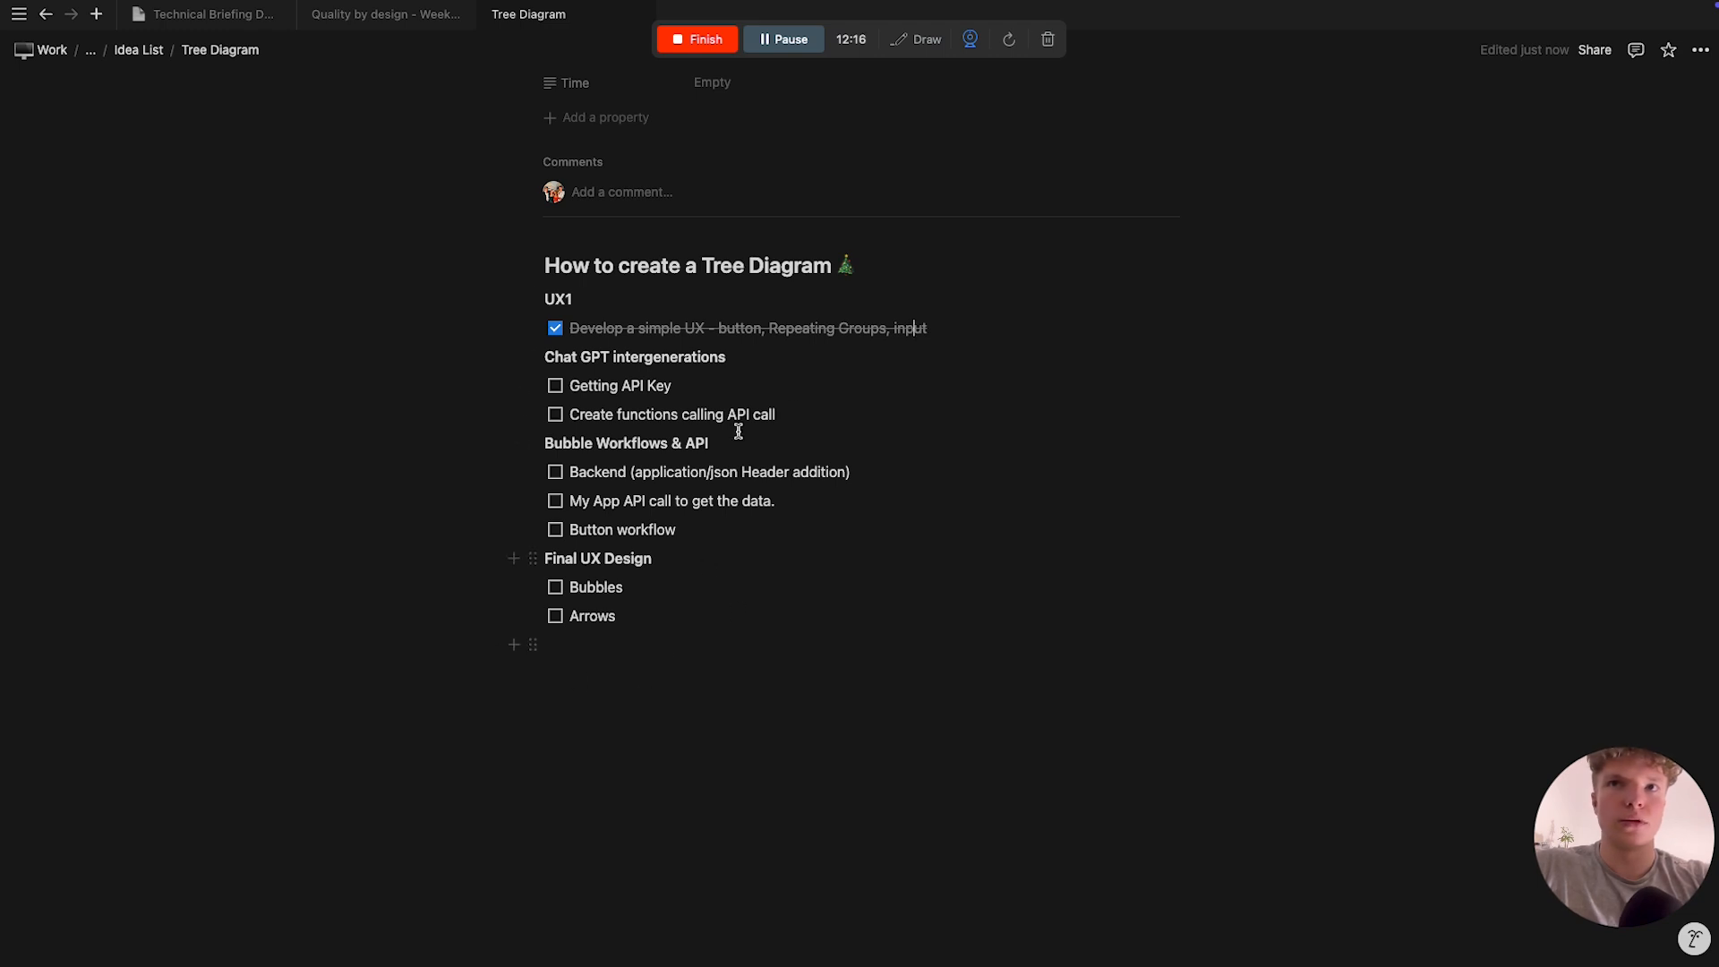
pyautogui.moveTo(564, 376); pyautogui.dragTo(593, 356)
pyautogui.press('super+z')
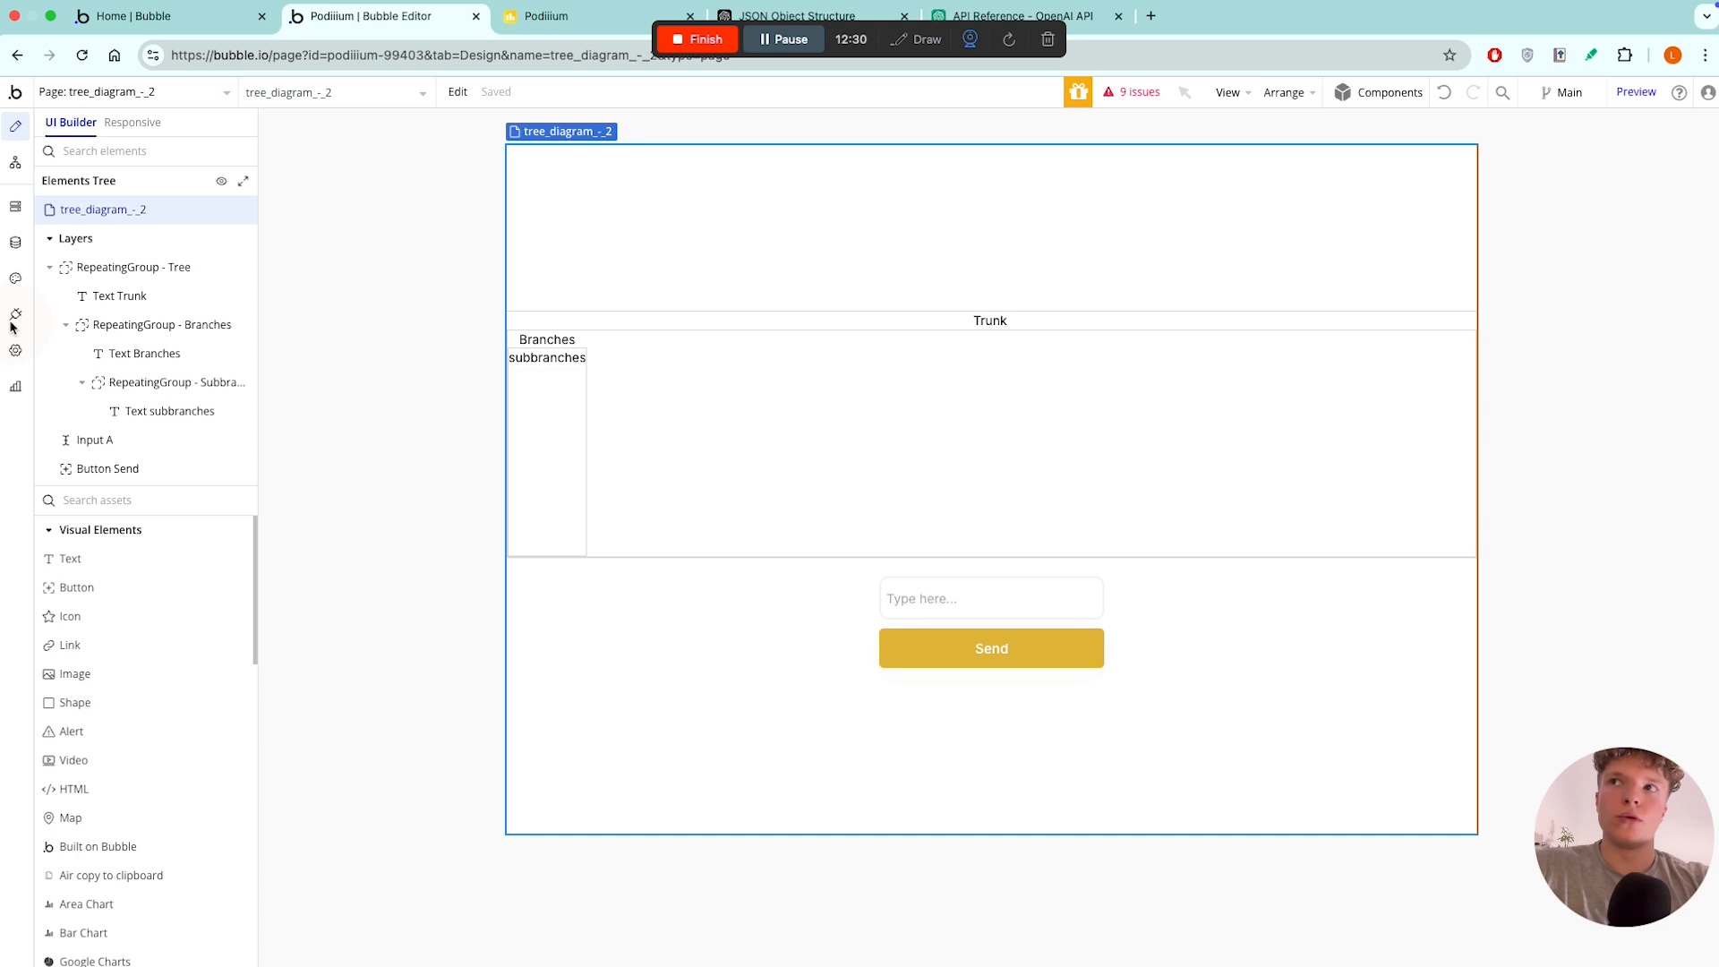
# - Show the API Connector plugin and collapse the Create_JSON call, This APP API and Tree completions call
pyautogui.click(15, 315)
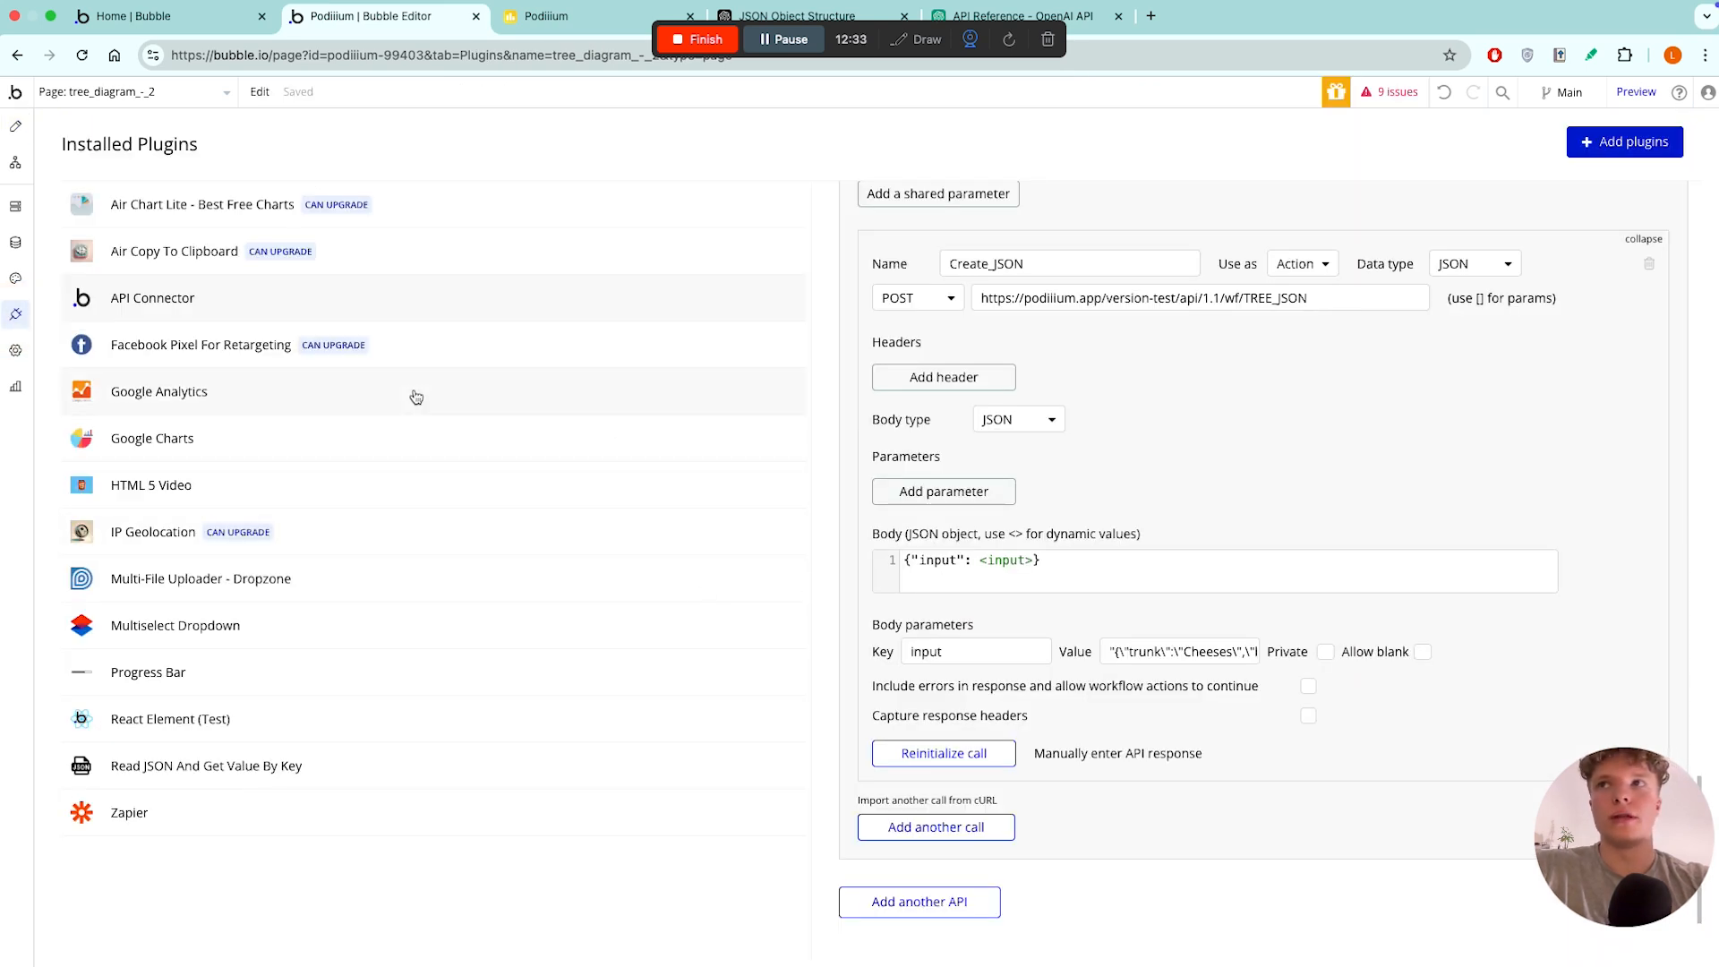
pyautogui.click(230, 298)
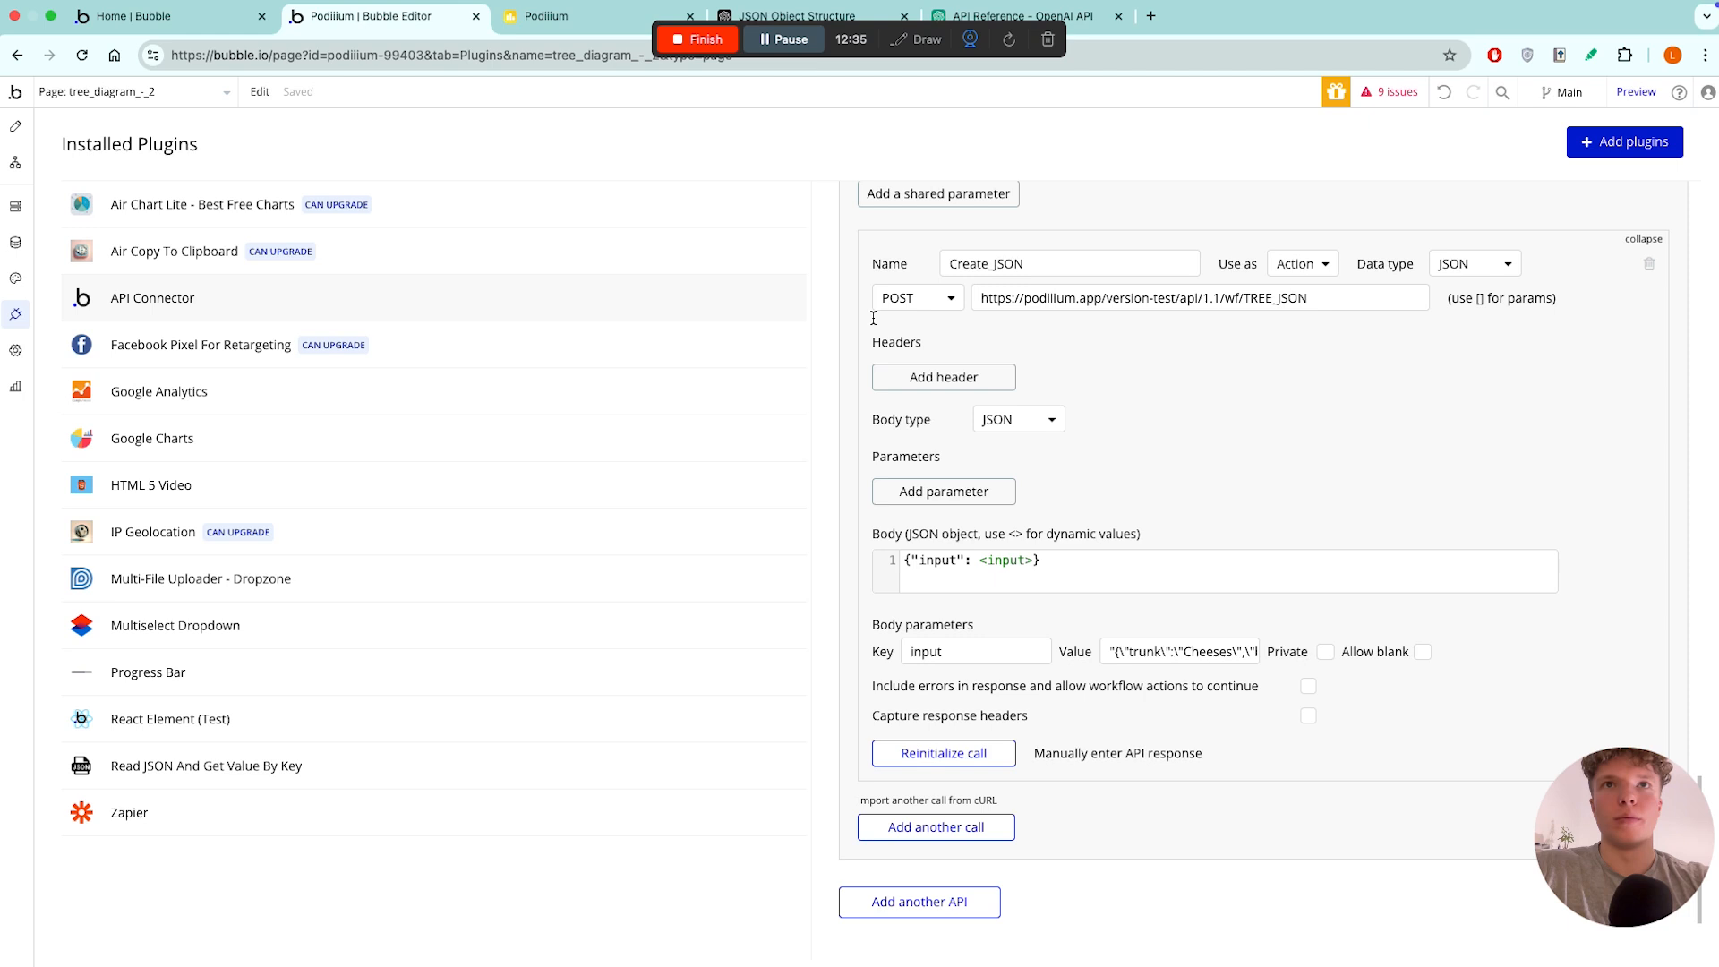
pyautogui.scroll(4, 1396, 304)
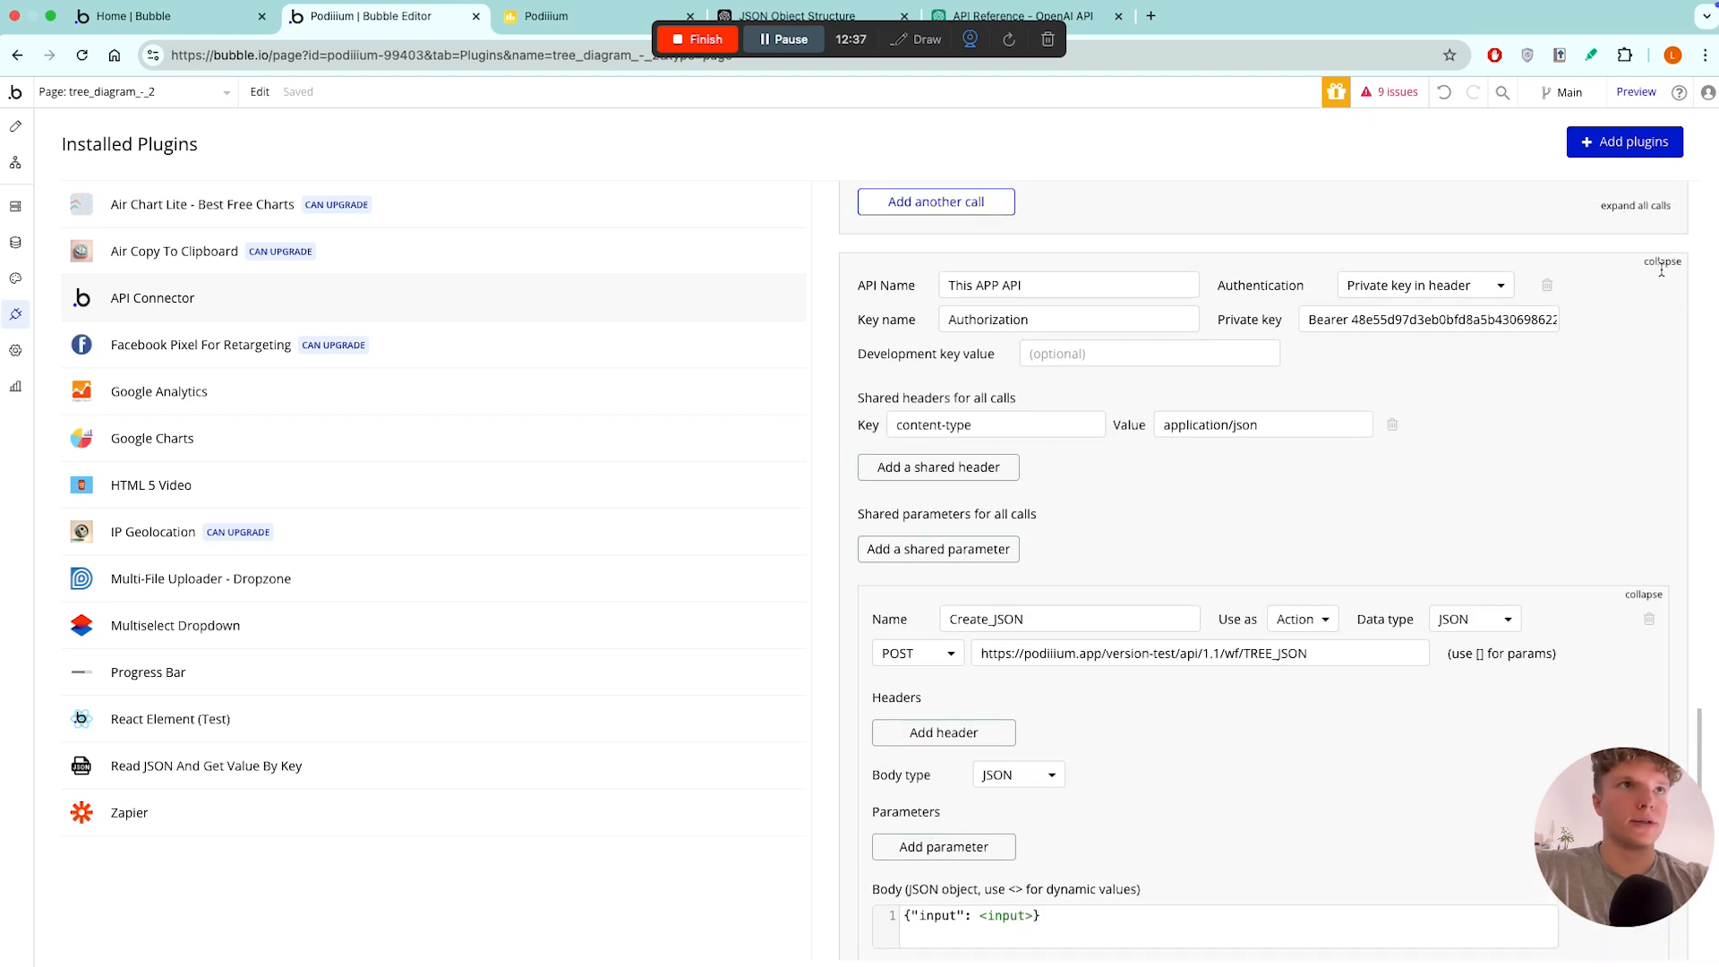
pyautogui.click(1643, 595)
pyautogui.click(1662, 261)
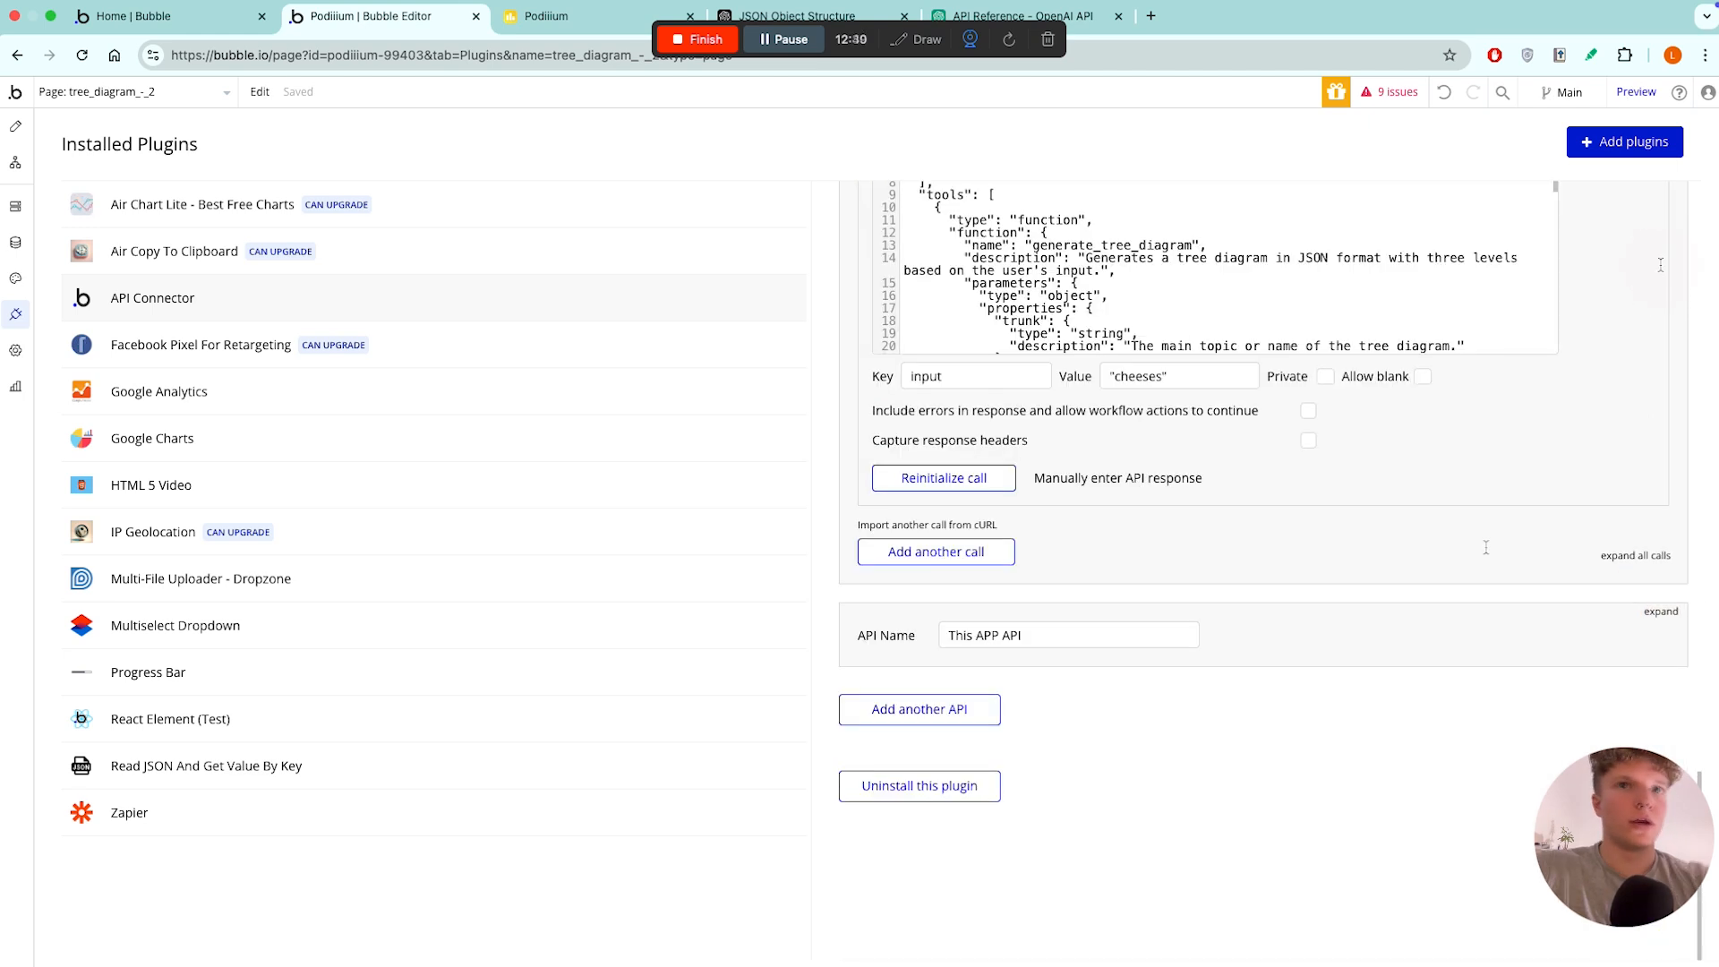
pyautogui.scroll(5, 1603, 296)
pyautogui.click(1642, 242)
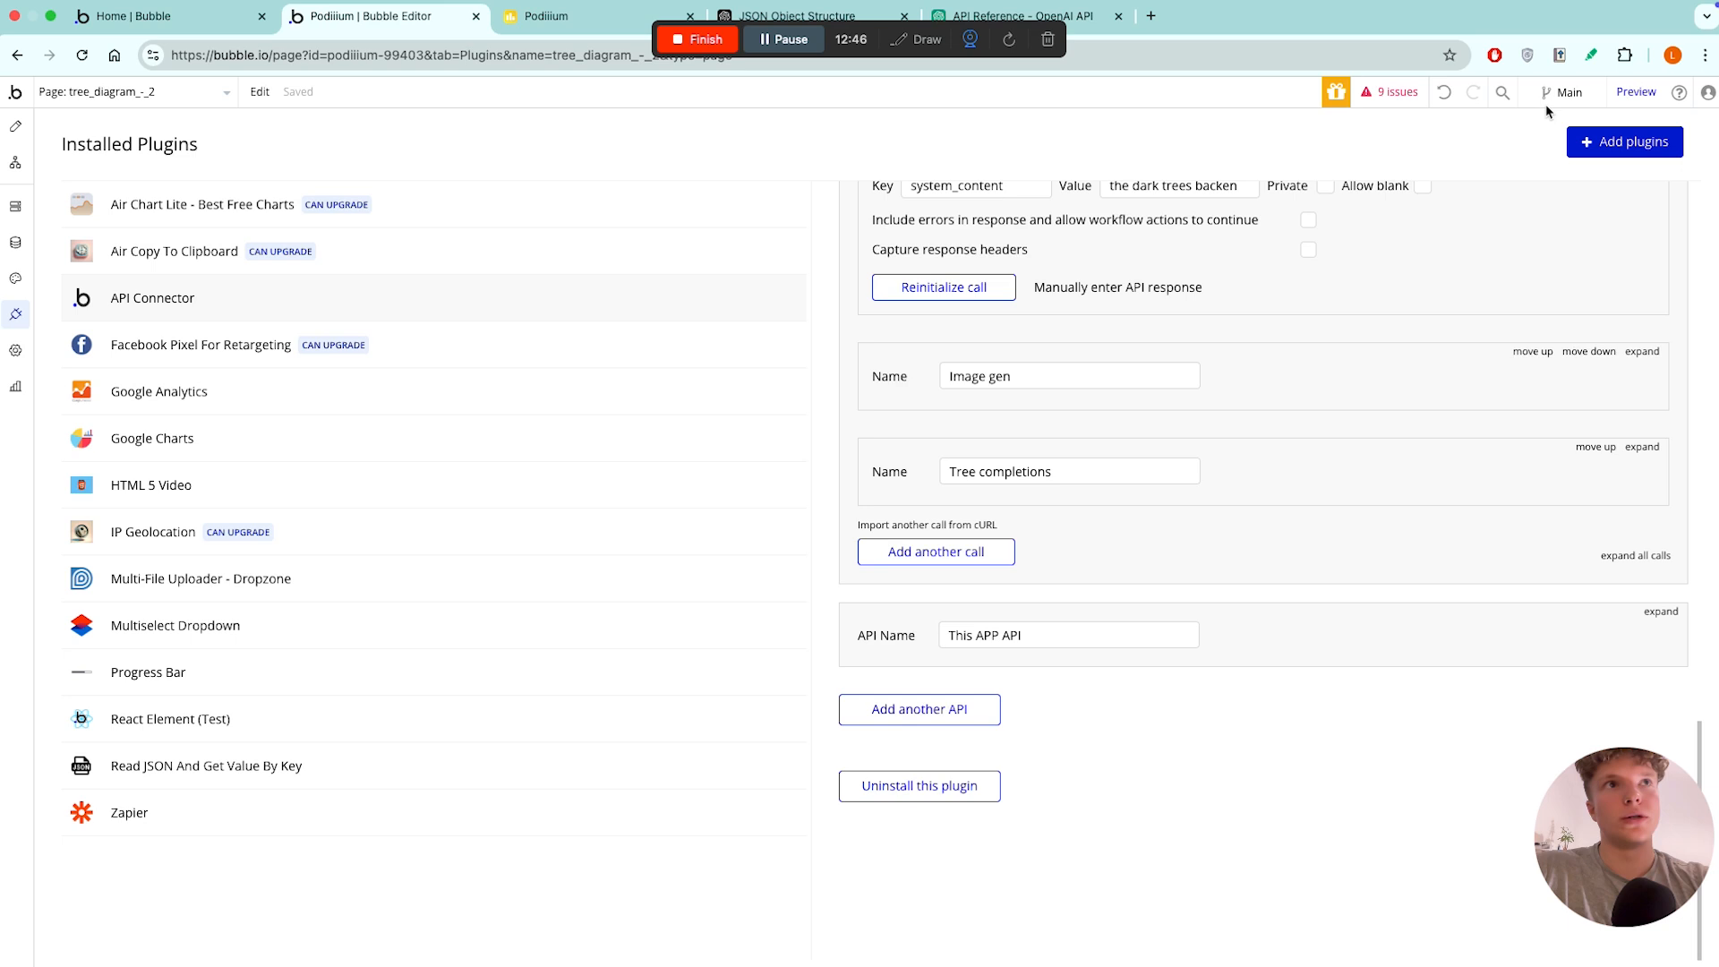
# - Browse the plugin catalogue without installing, then collapse the Story completions call and Open AI API
pyautogui.click(1607, 147)
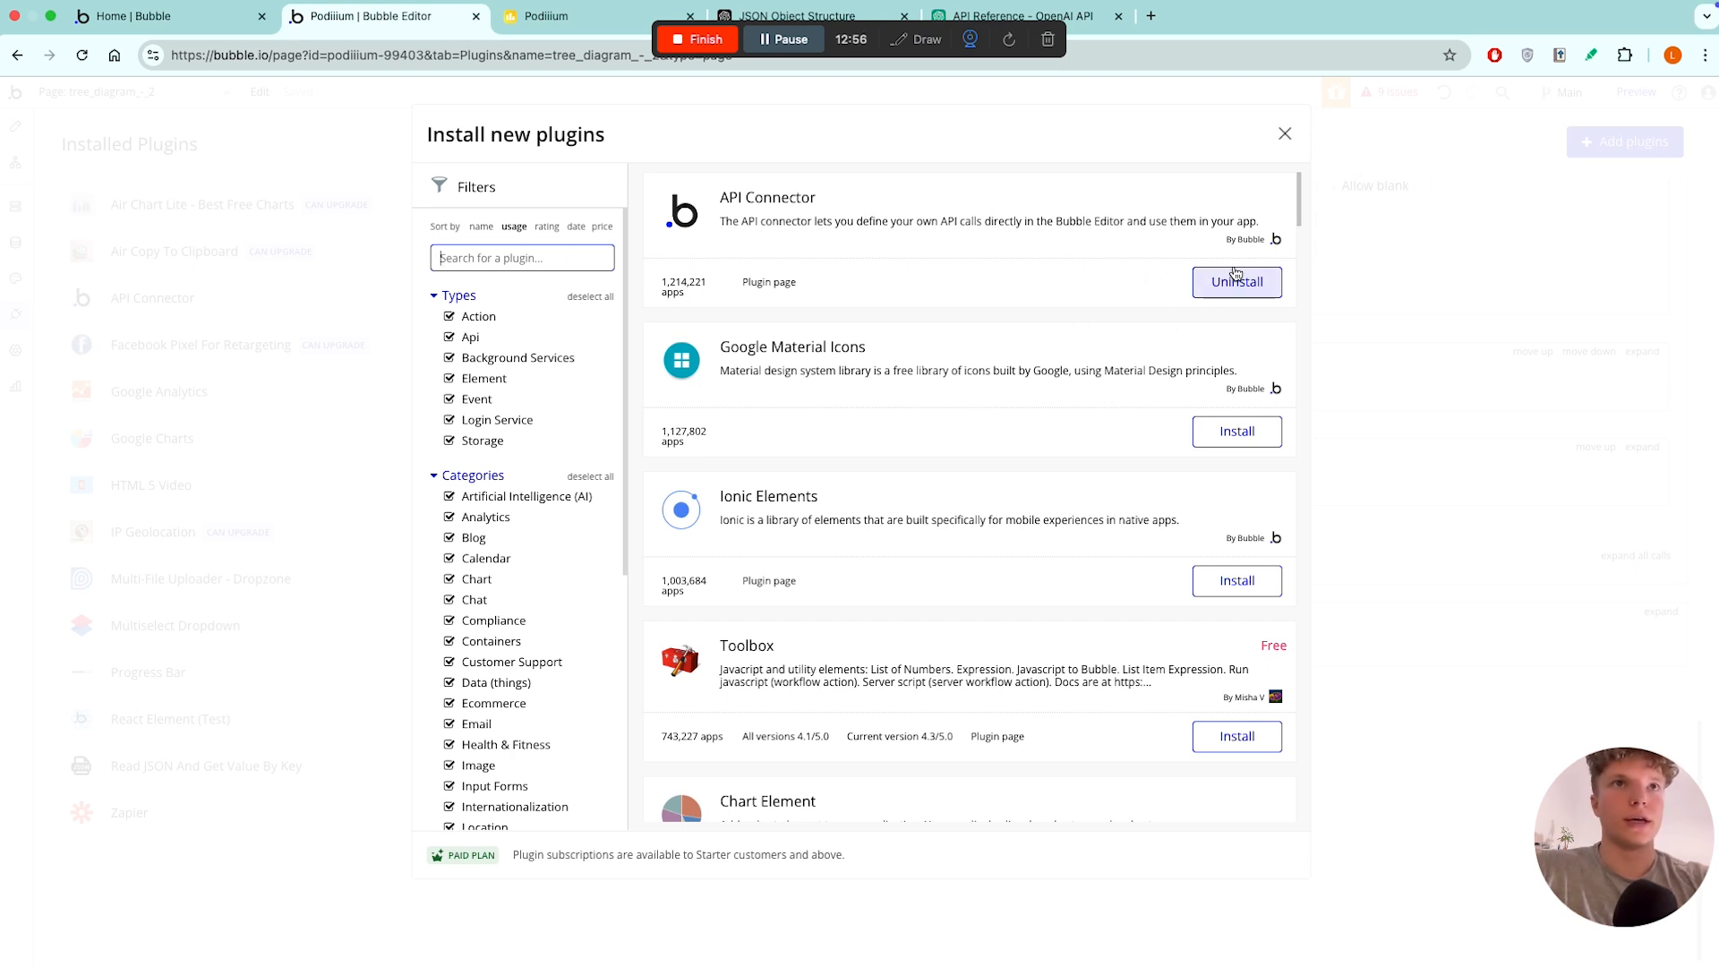
pyautogui.click(1289, 136)
pyautogui.scroll(7, 1323, 537)
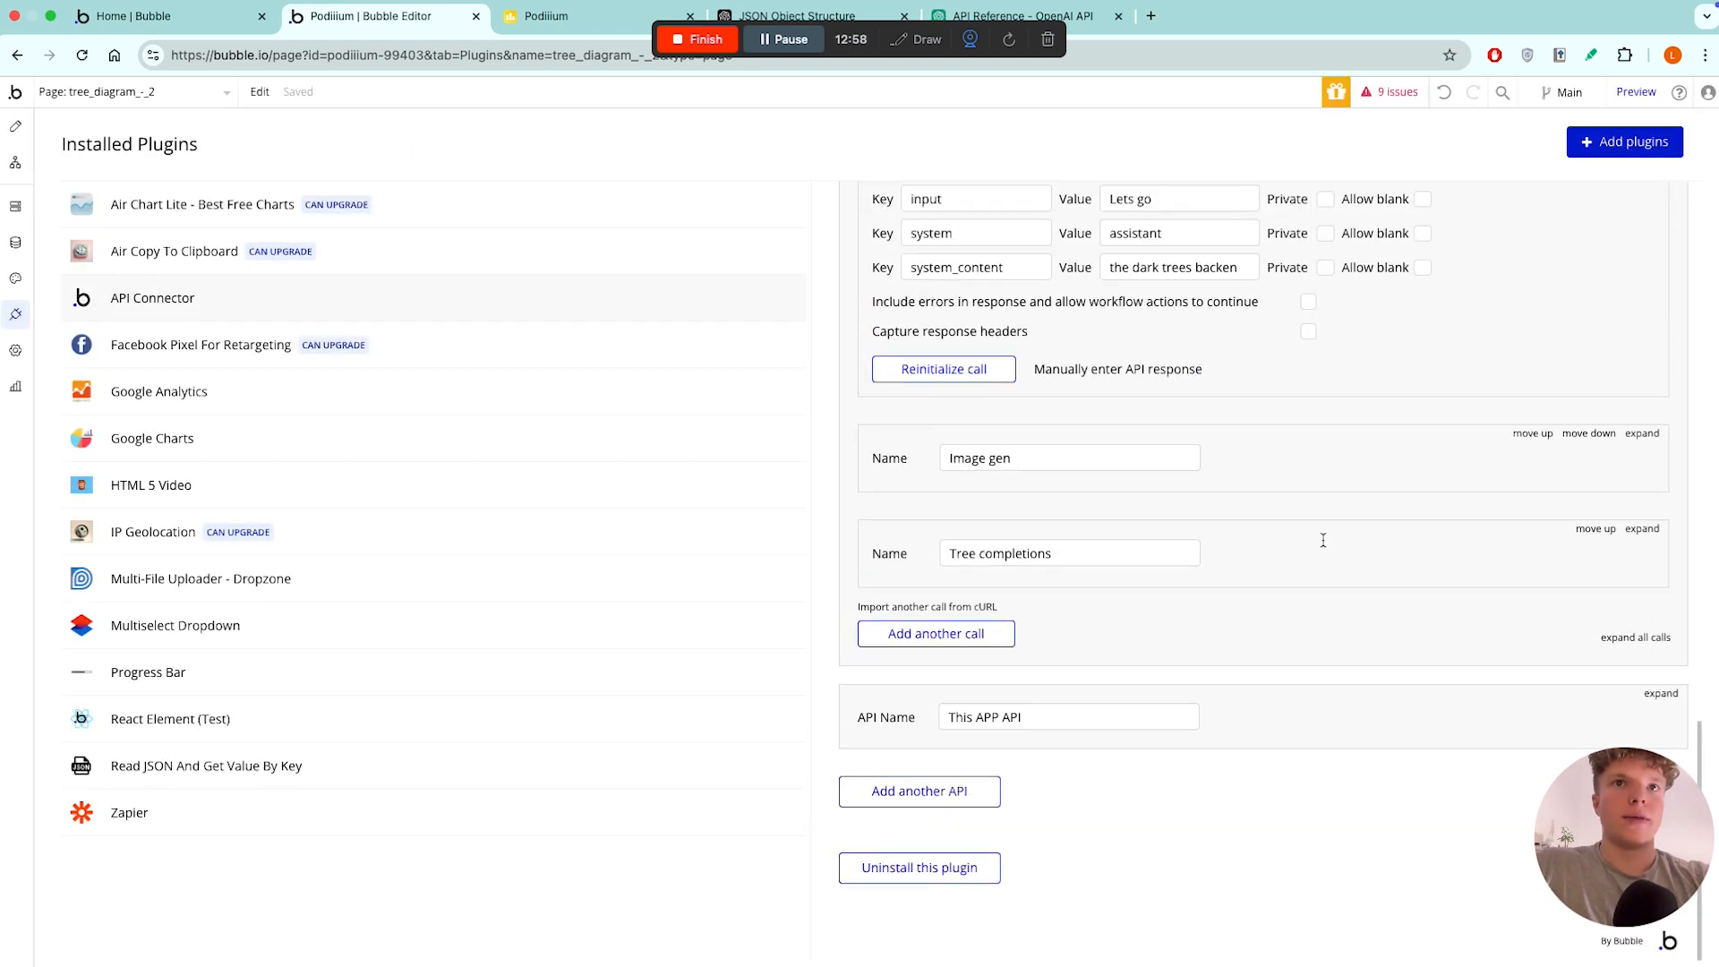
pyautogui.scroll(-5, 1323, 540)
pyautogui.scroll(-5, 1321, 528)
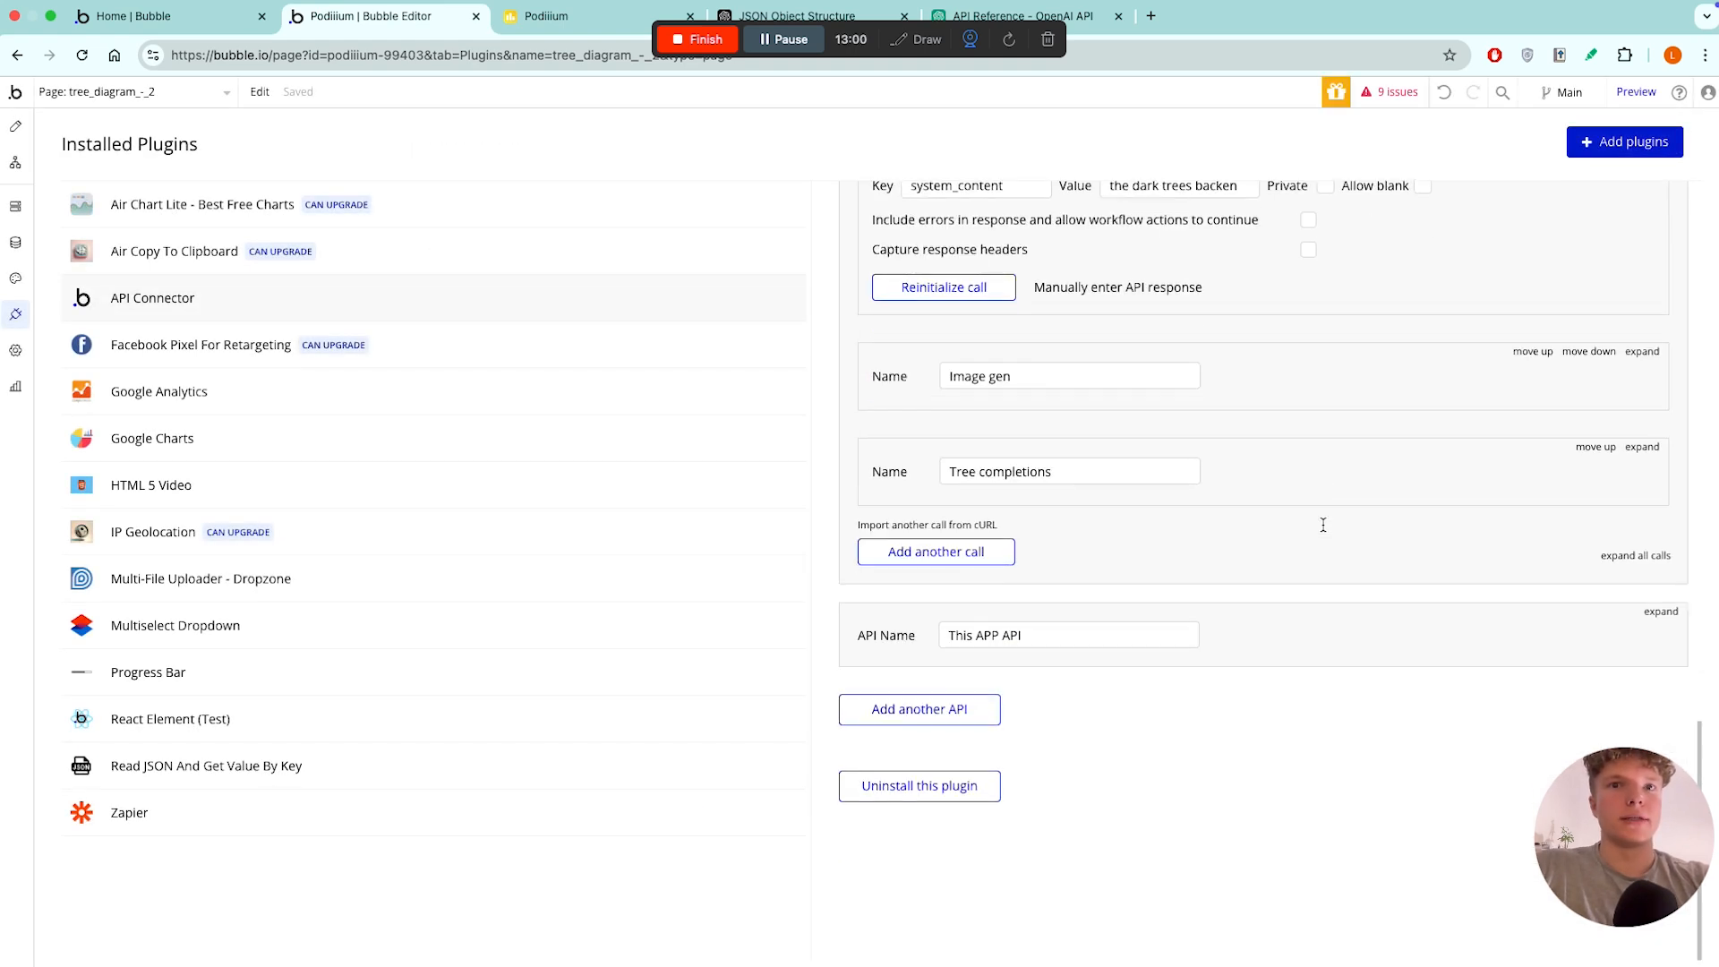
pyautogui.scroll(4, 1414, 472)
pyautogui.scroll(10, 1413, 472)
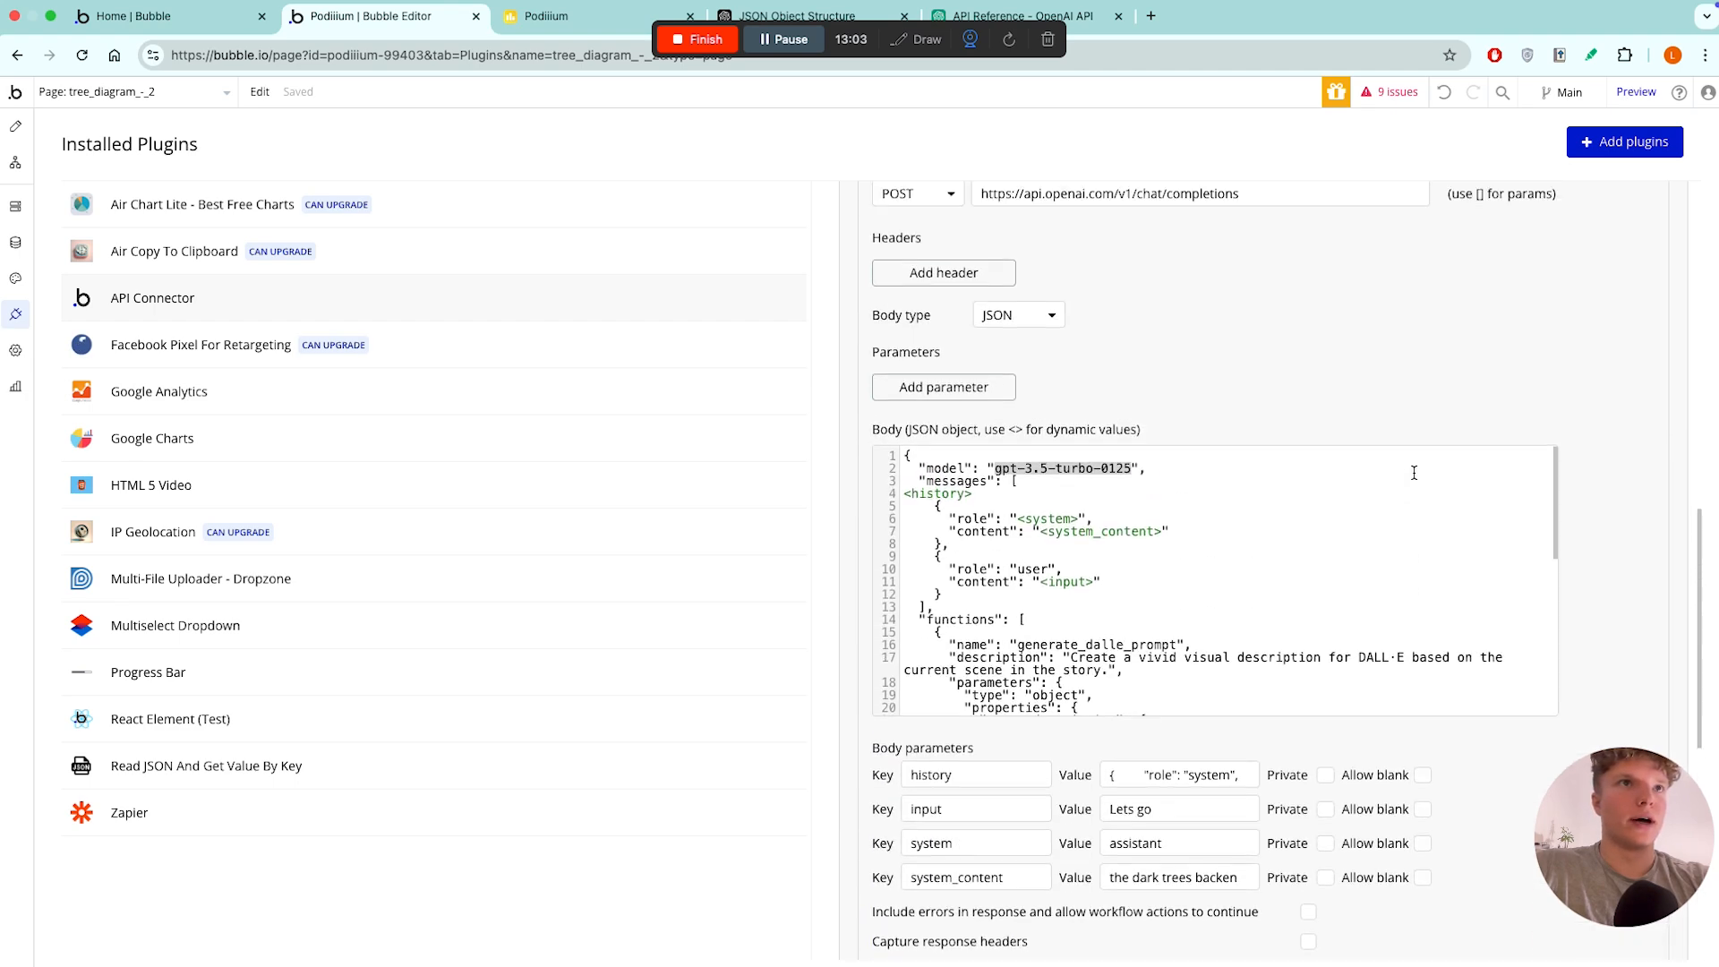
pyautogui.click(1656, 509)
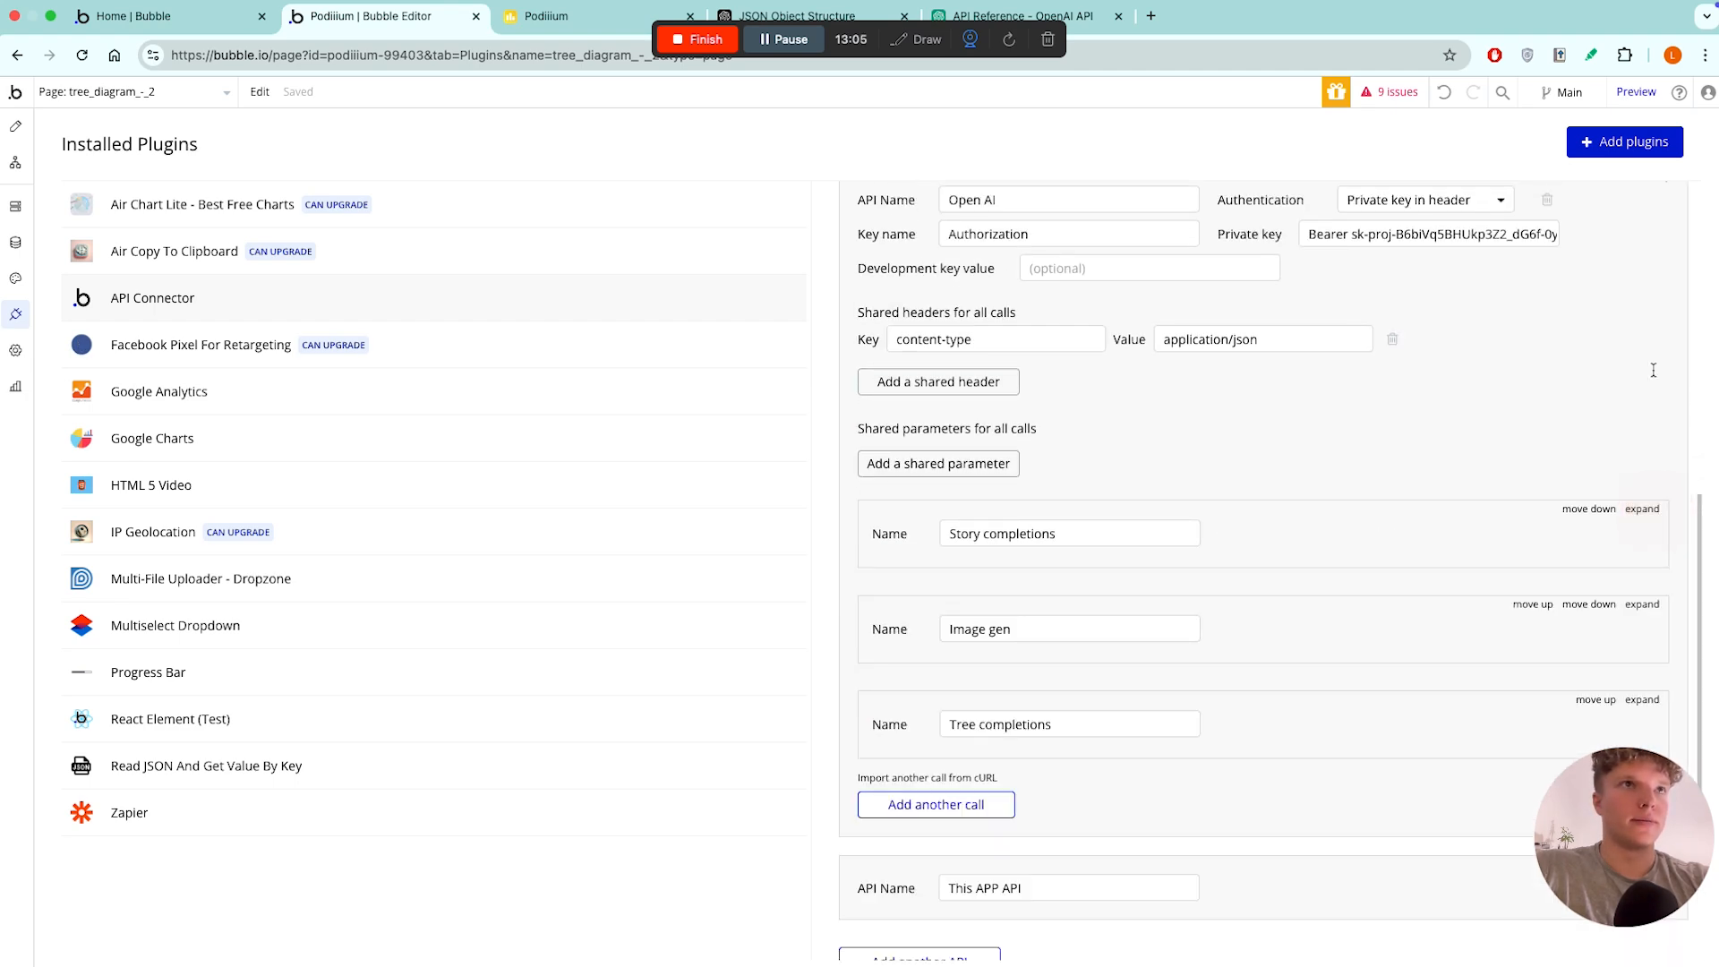
pyautogui.scroll(5, 1653, 331)
pyautogui.click(1674, 548)
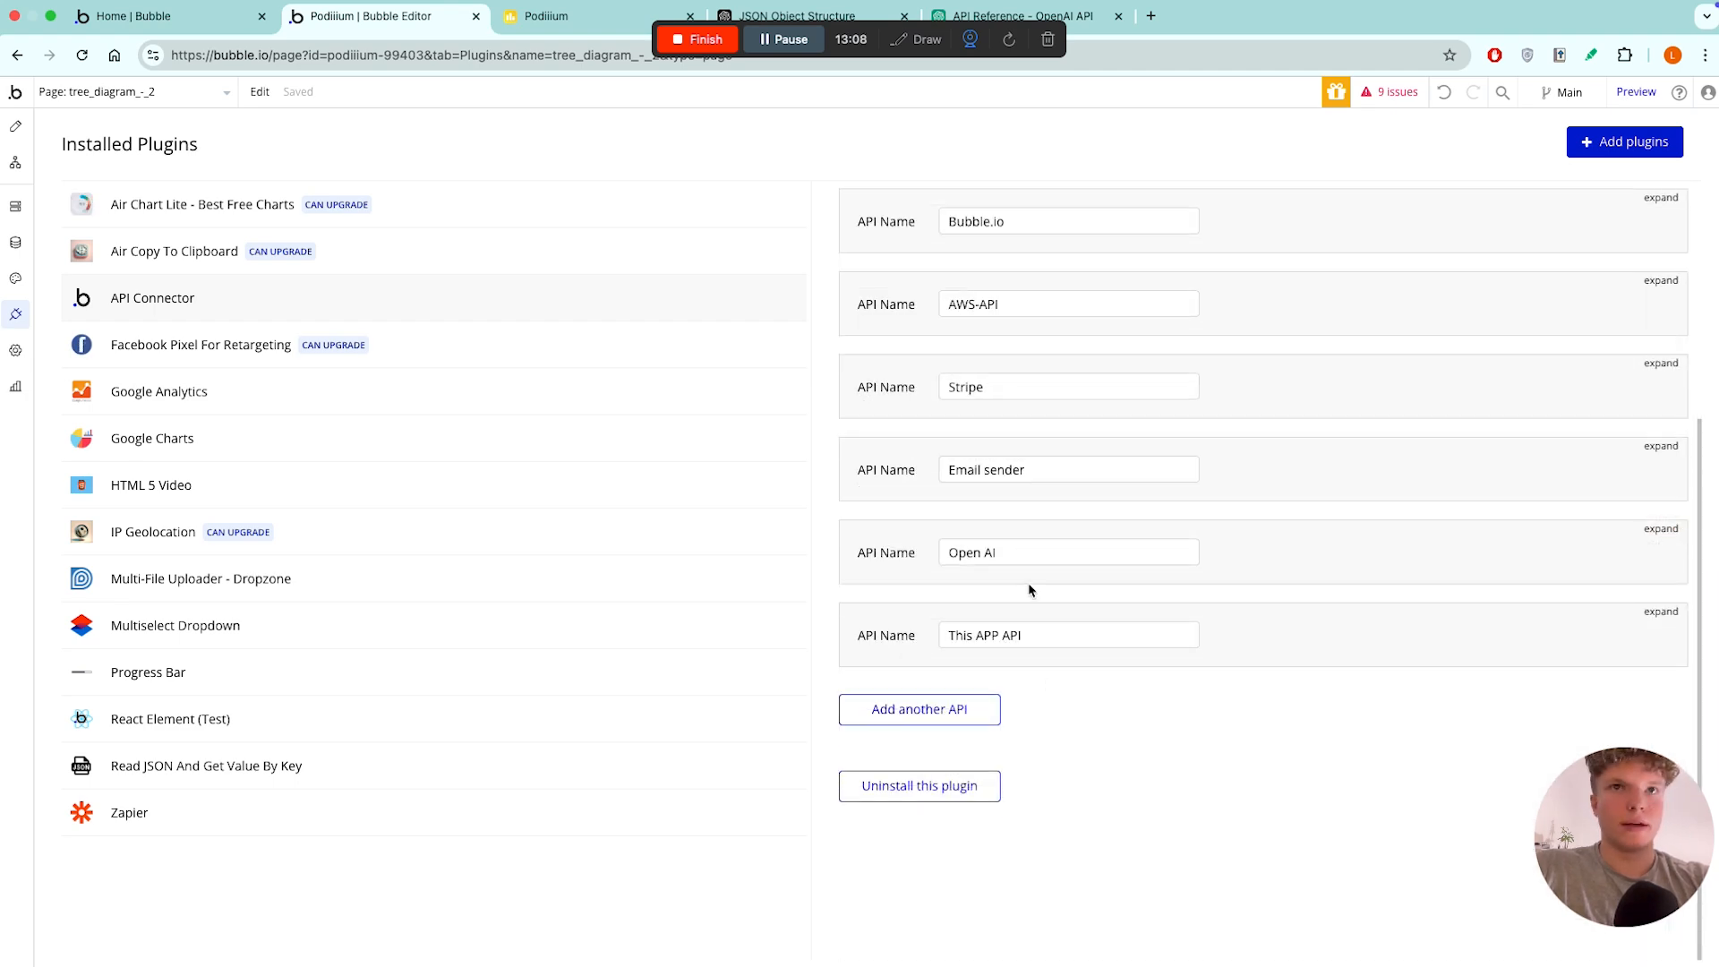
# - Add a new API named 'Open AI' using Private key in header authentication
pyautogui.click(970, 716)
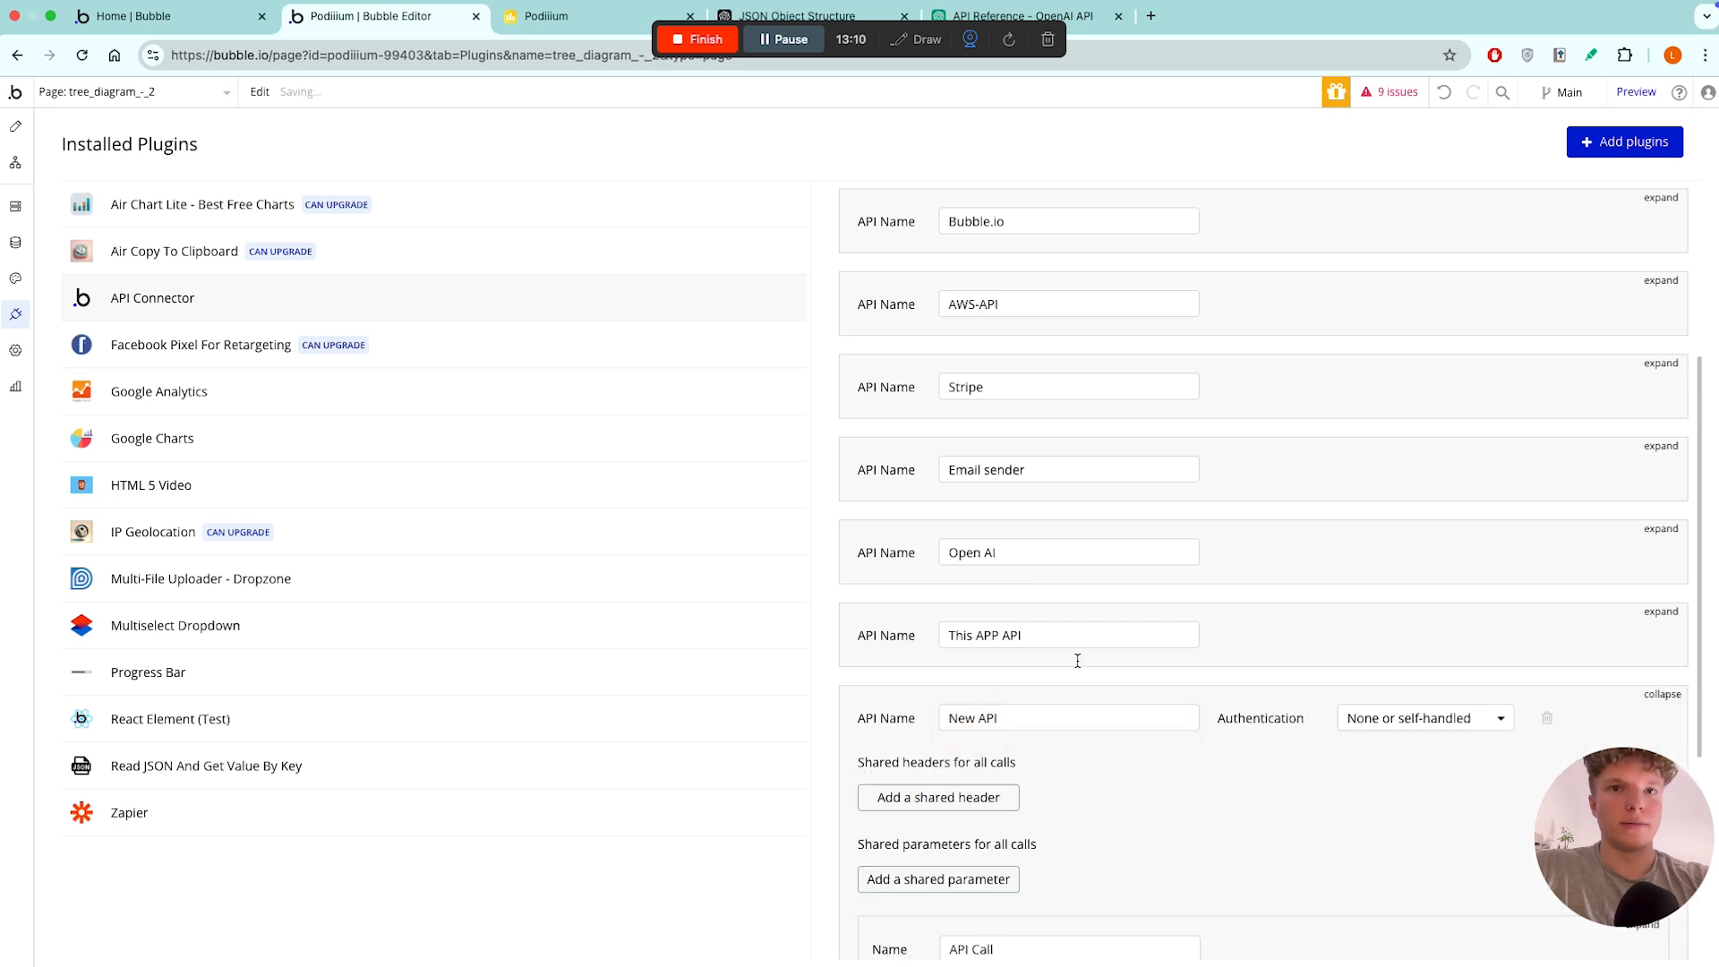
pyautogui.scroll(-5, 1128, 530)
pyautogui.click(1013, 332)
pyautogui.hotkey('ctrl', 'a')
pyautogui.press('BackSpace')
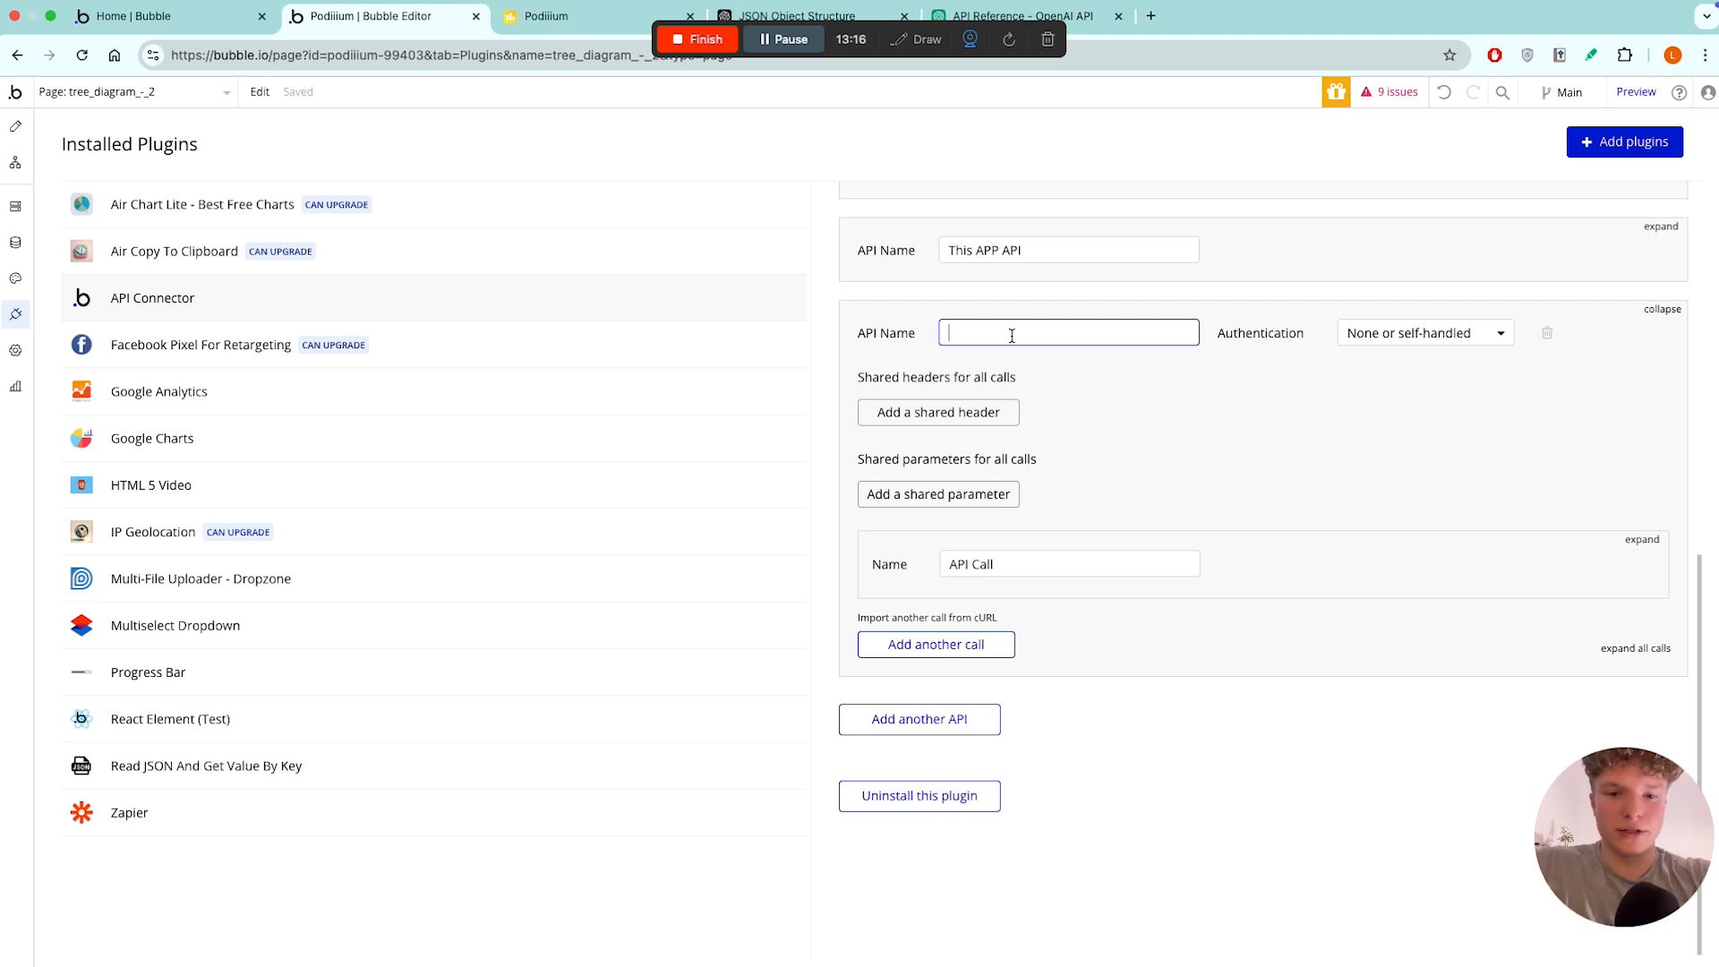
pyautogui.write('Open AI')
pyautogui.click(1219, 333)
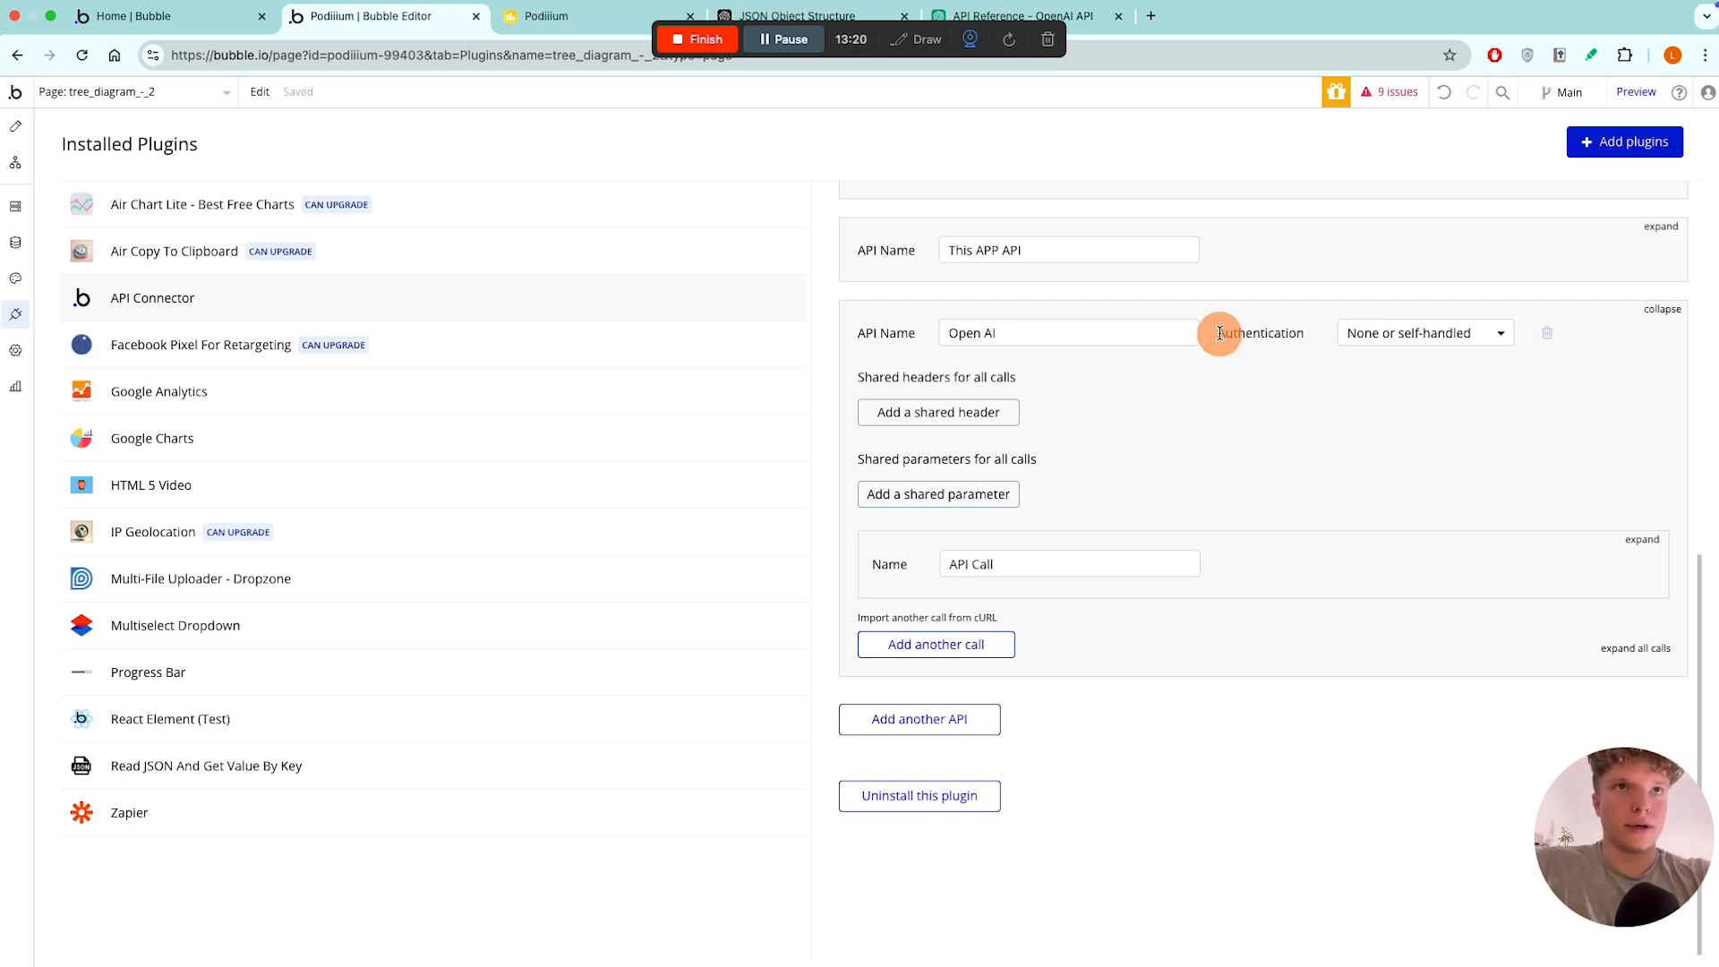
pyautogui.click(1351, 333)
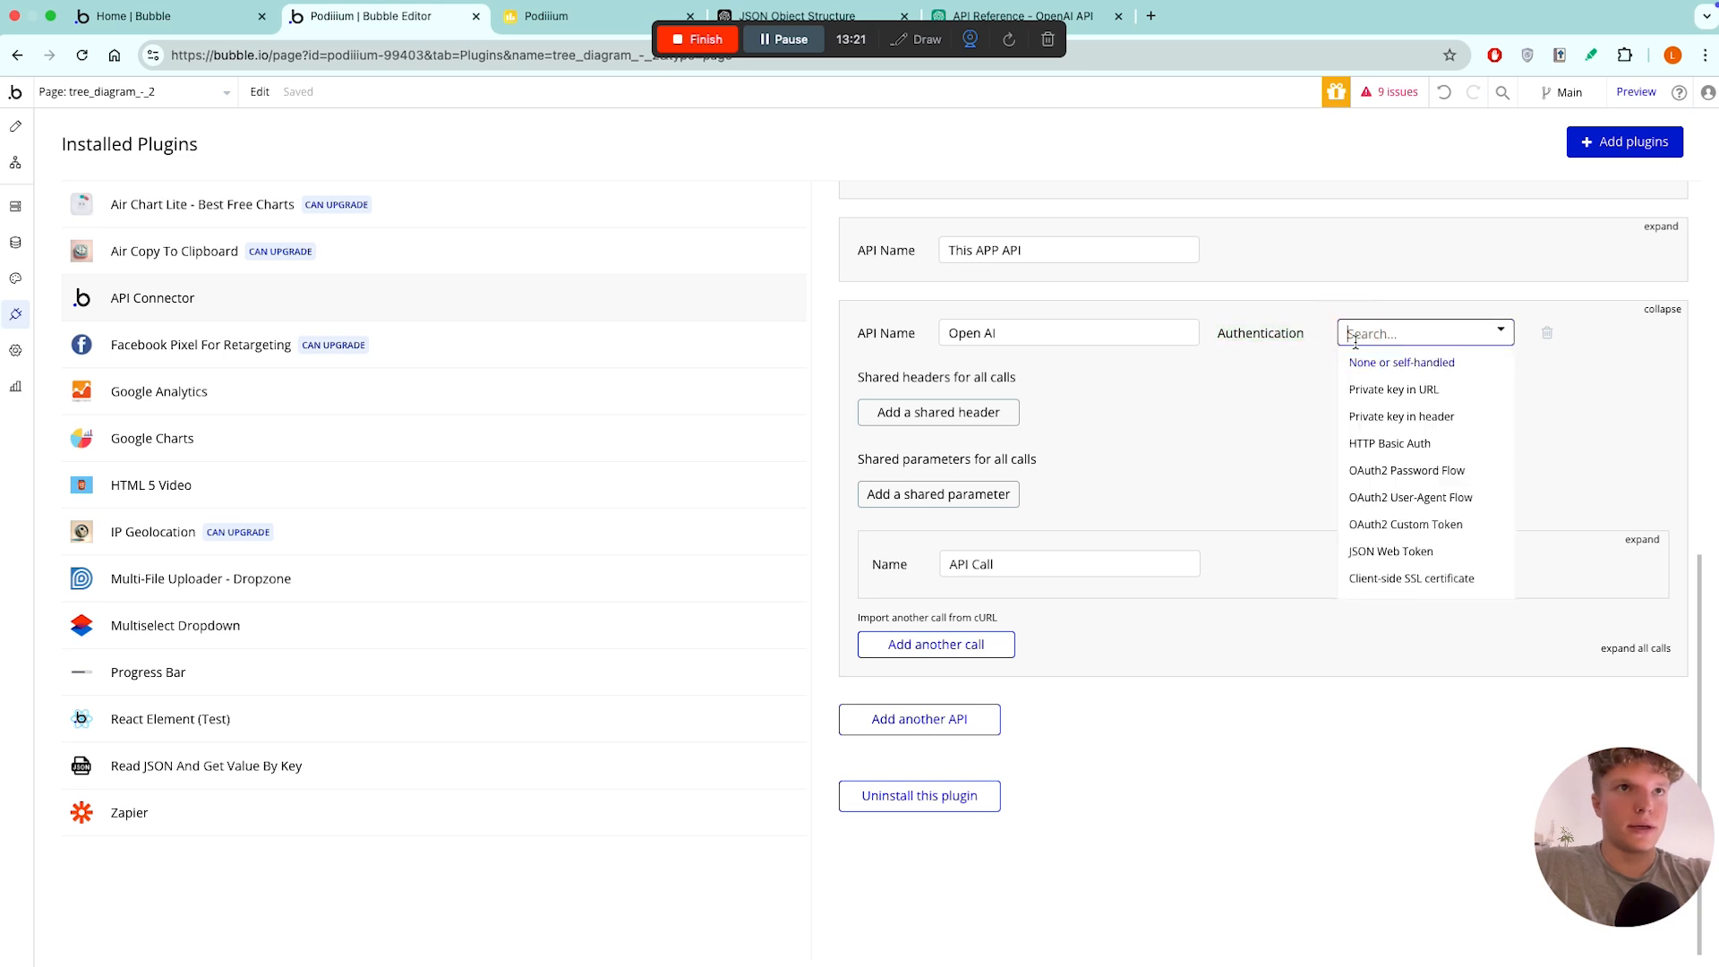
pyautogui.click(1375, 420)
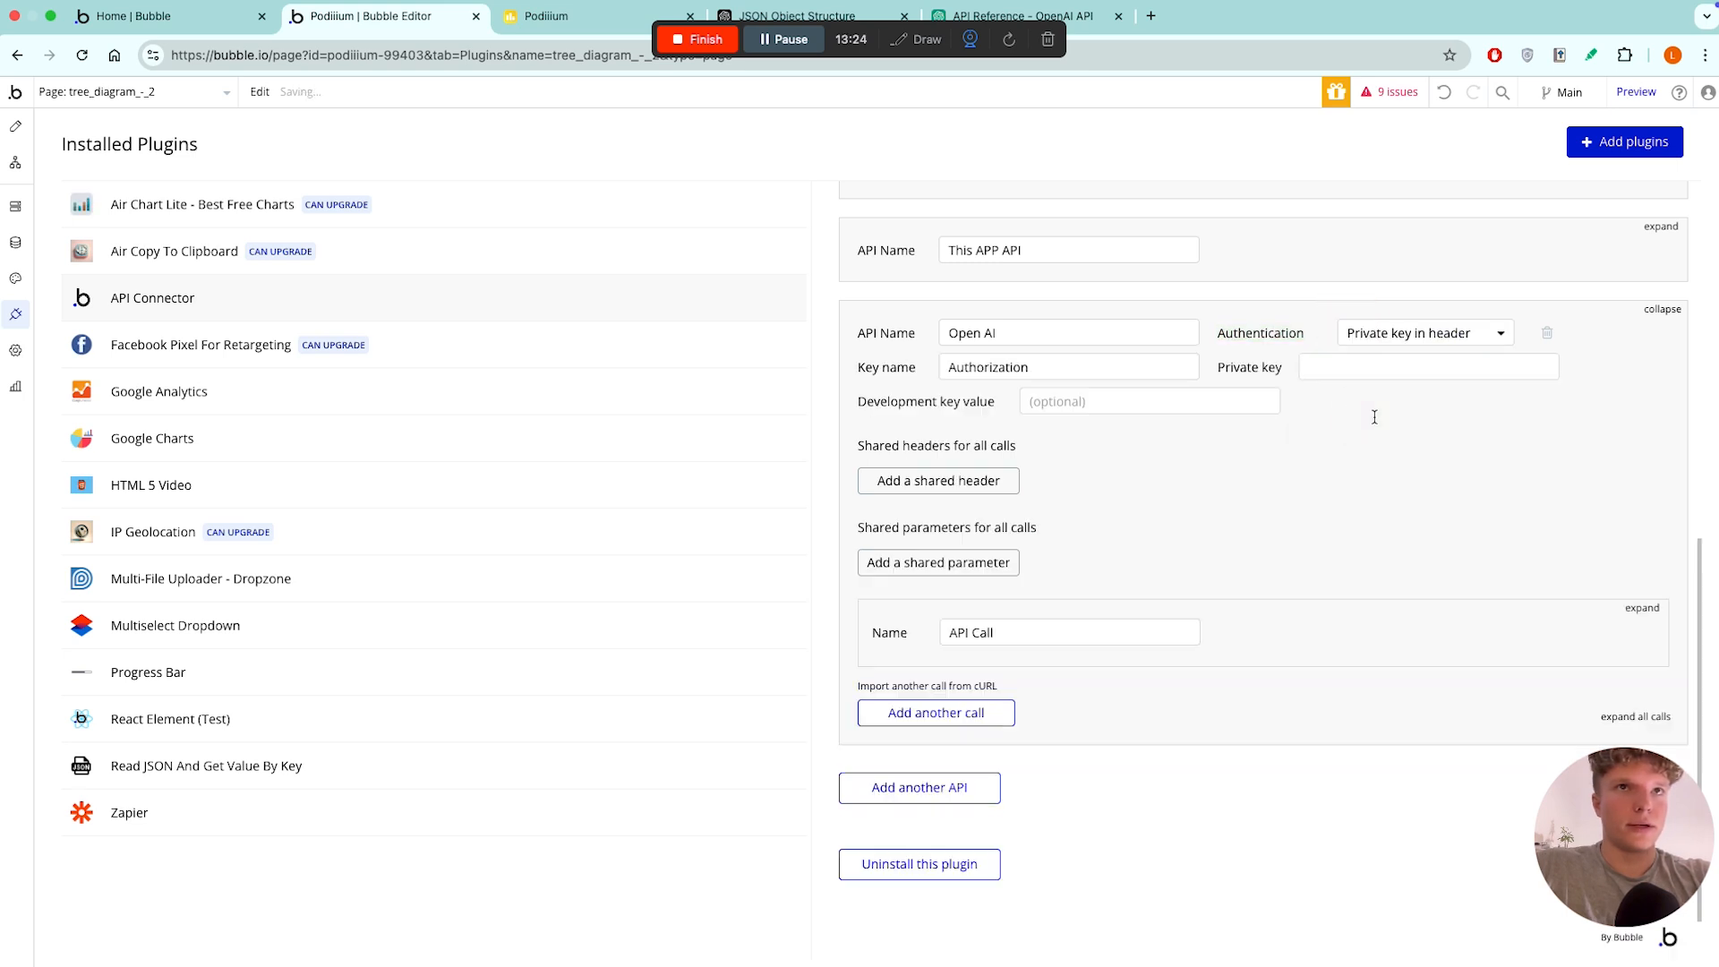
# - Add a shared header content-type: application/json, correcting a typo in the value
pyautogui.click(955, 487)
pyautogui.click(965, 473)
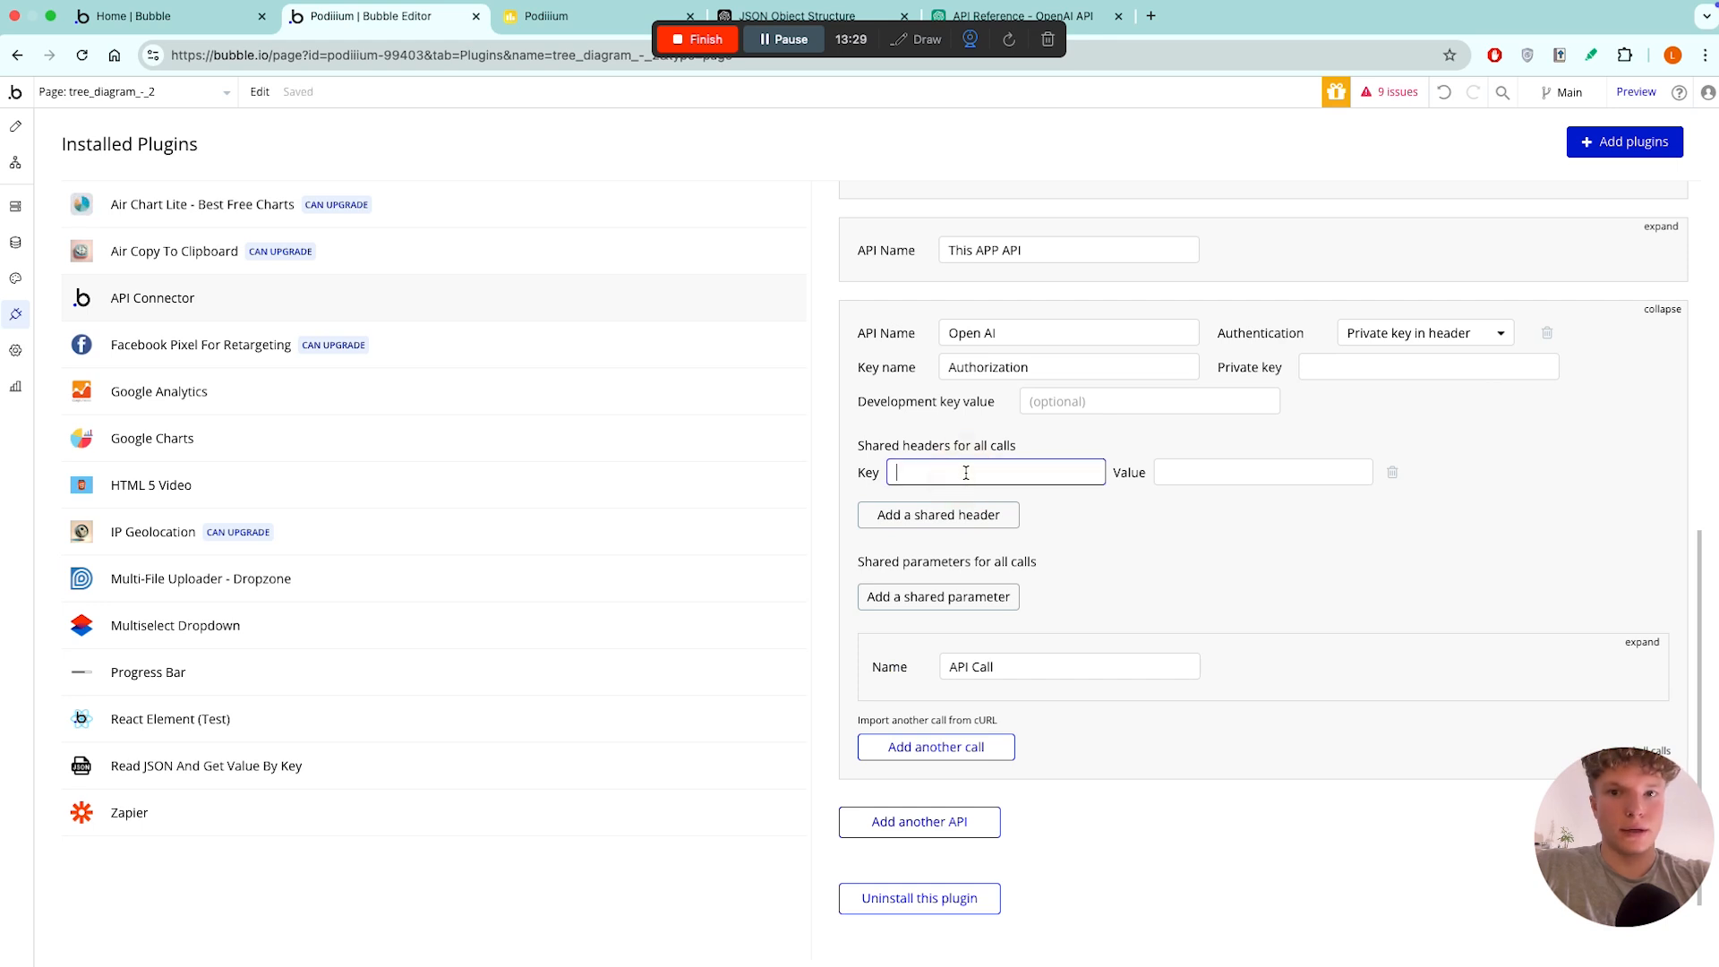
pyautogui.write('content')
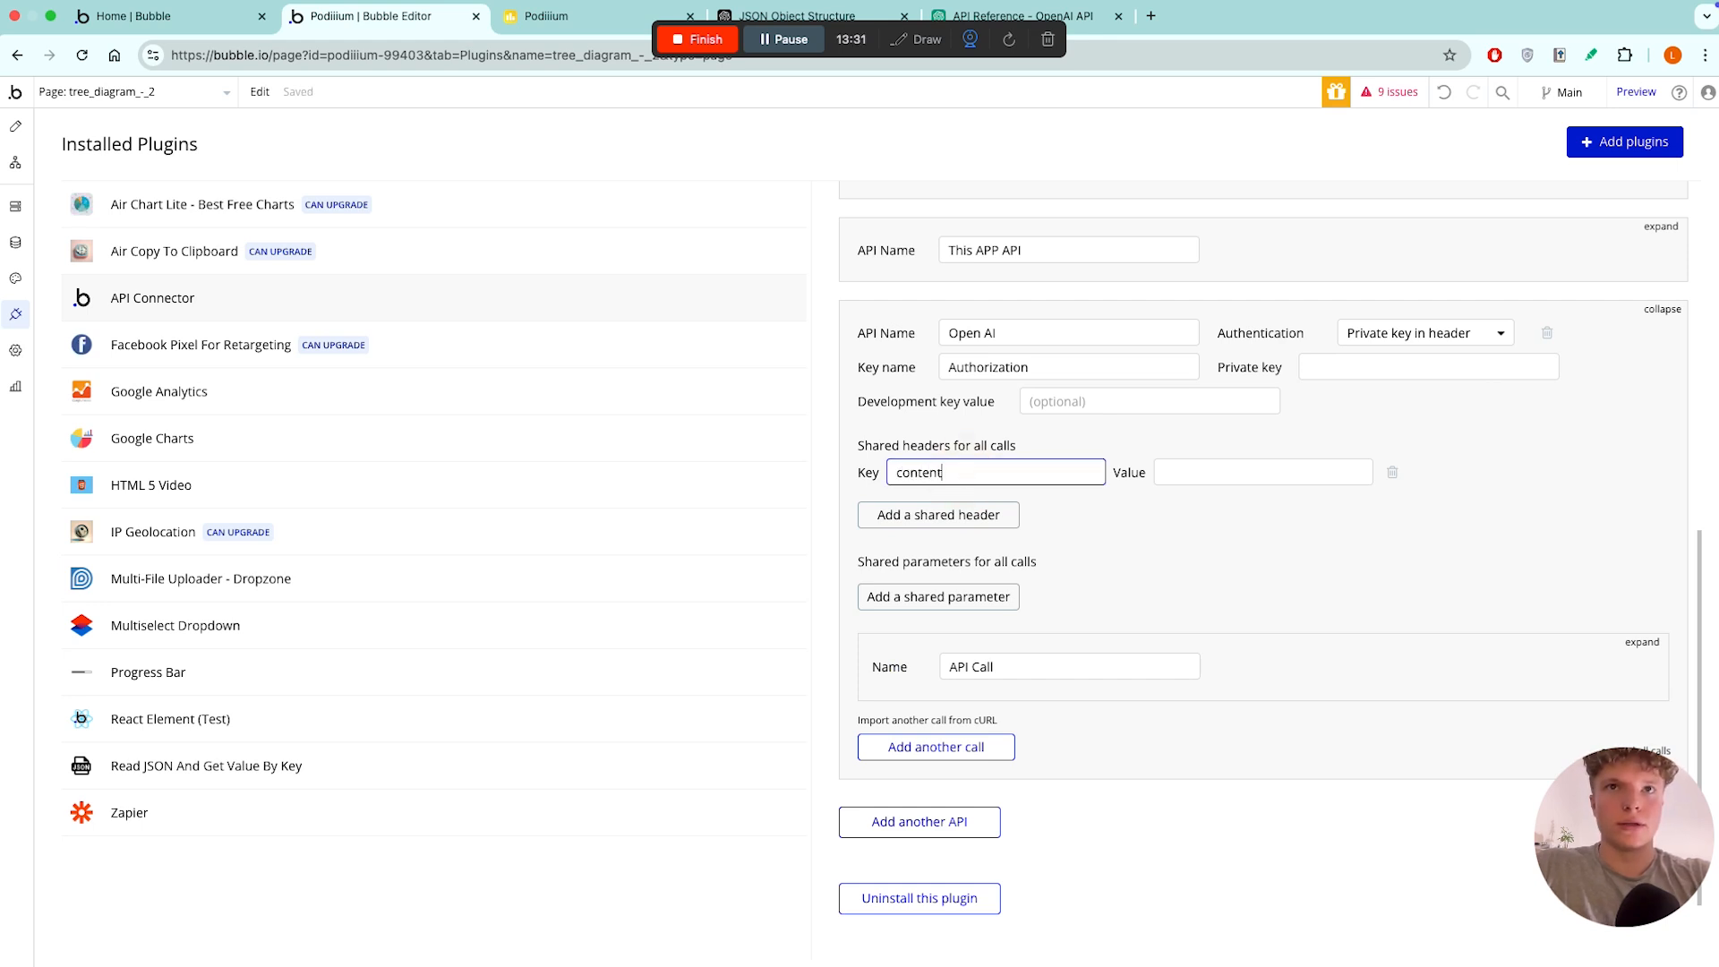
pyautogui.write('-type')
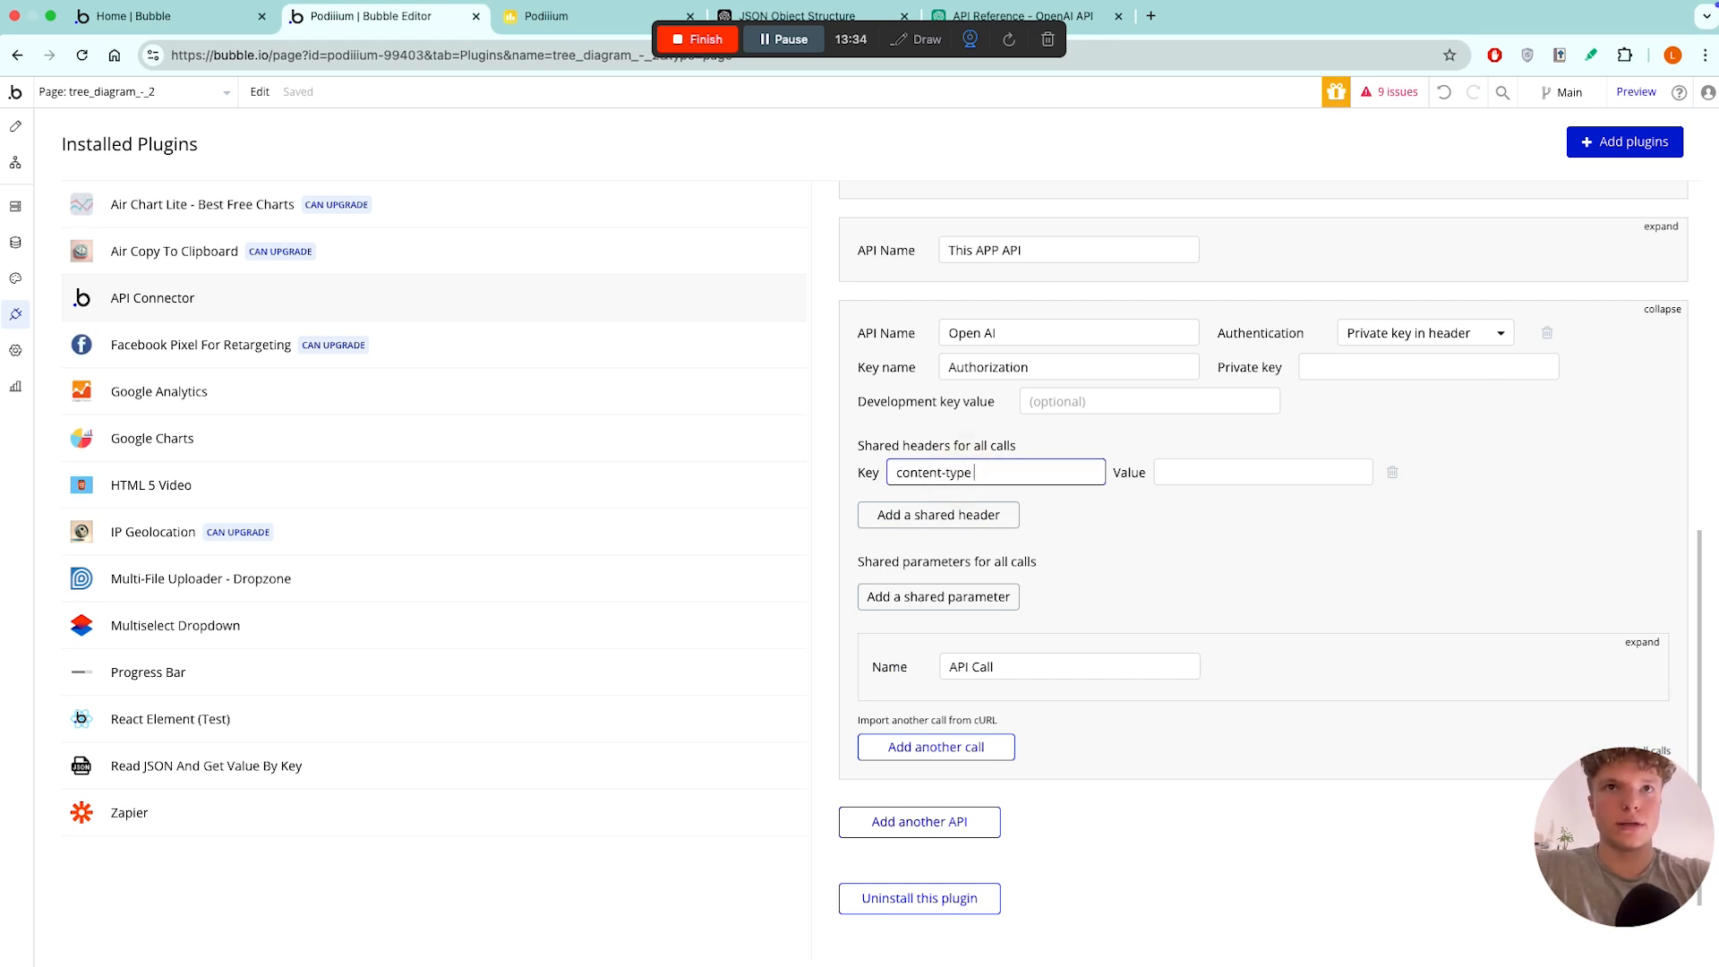
pyautogui.click(1181, 471)
pyautogui.write('appl')
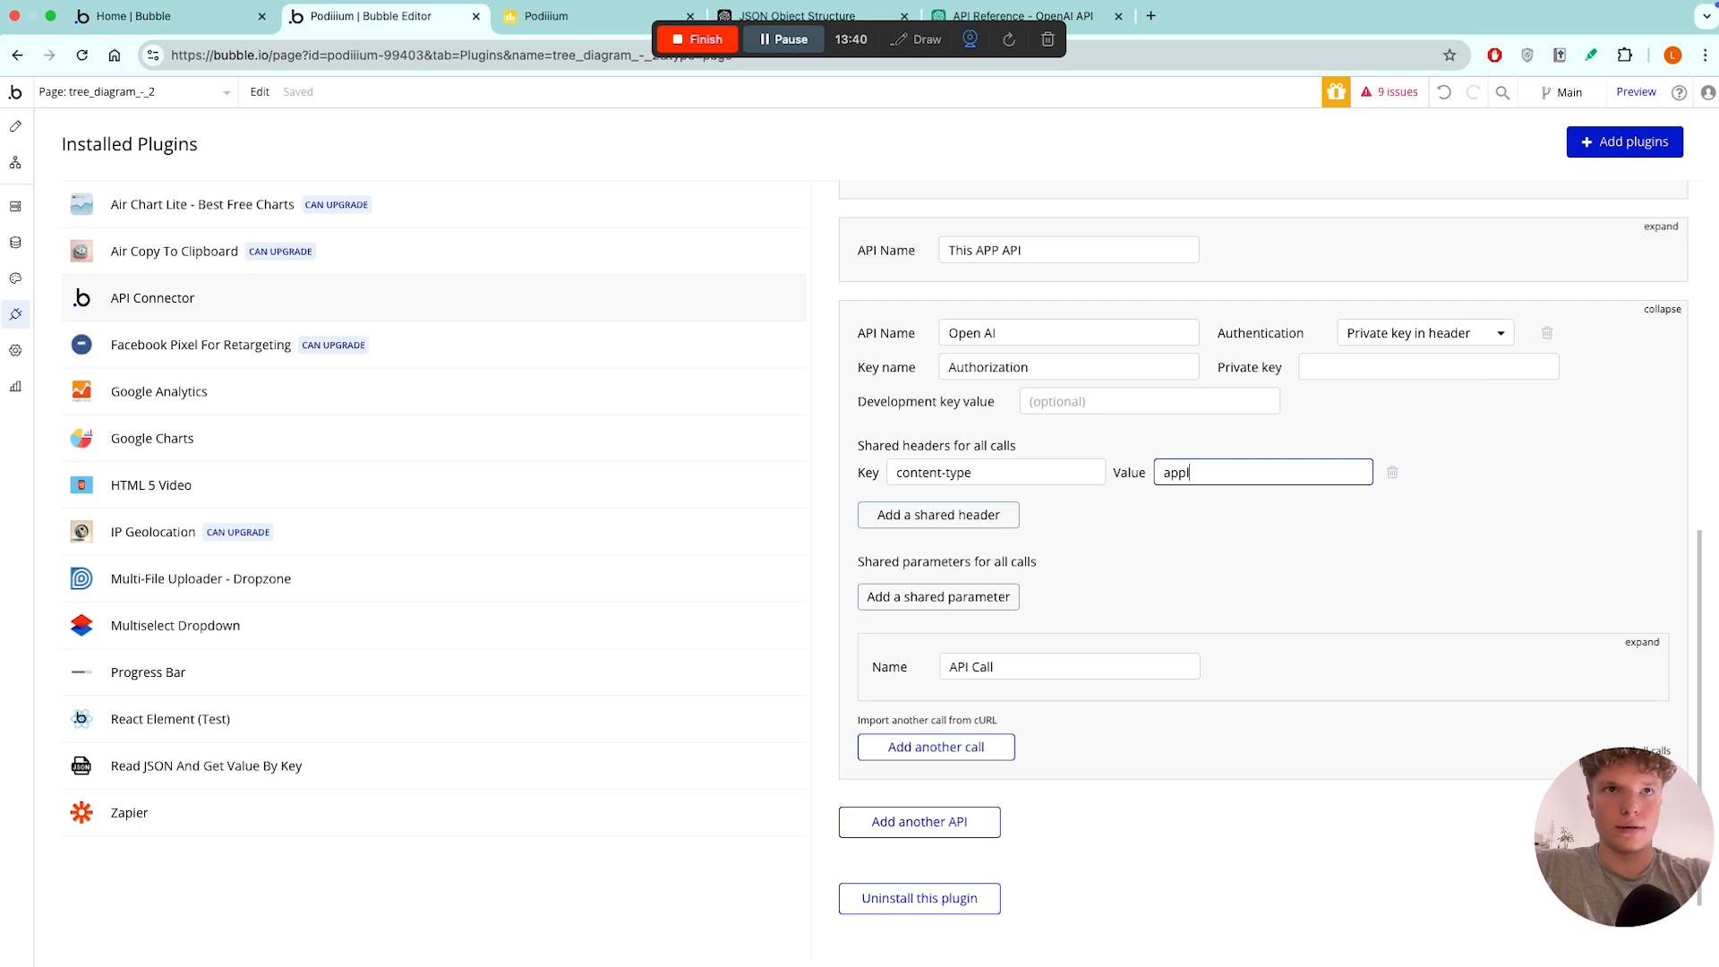
pyautogui.write('icatiation/json')
pyautogui.click(1202, 500)
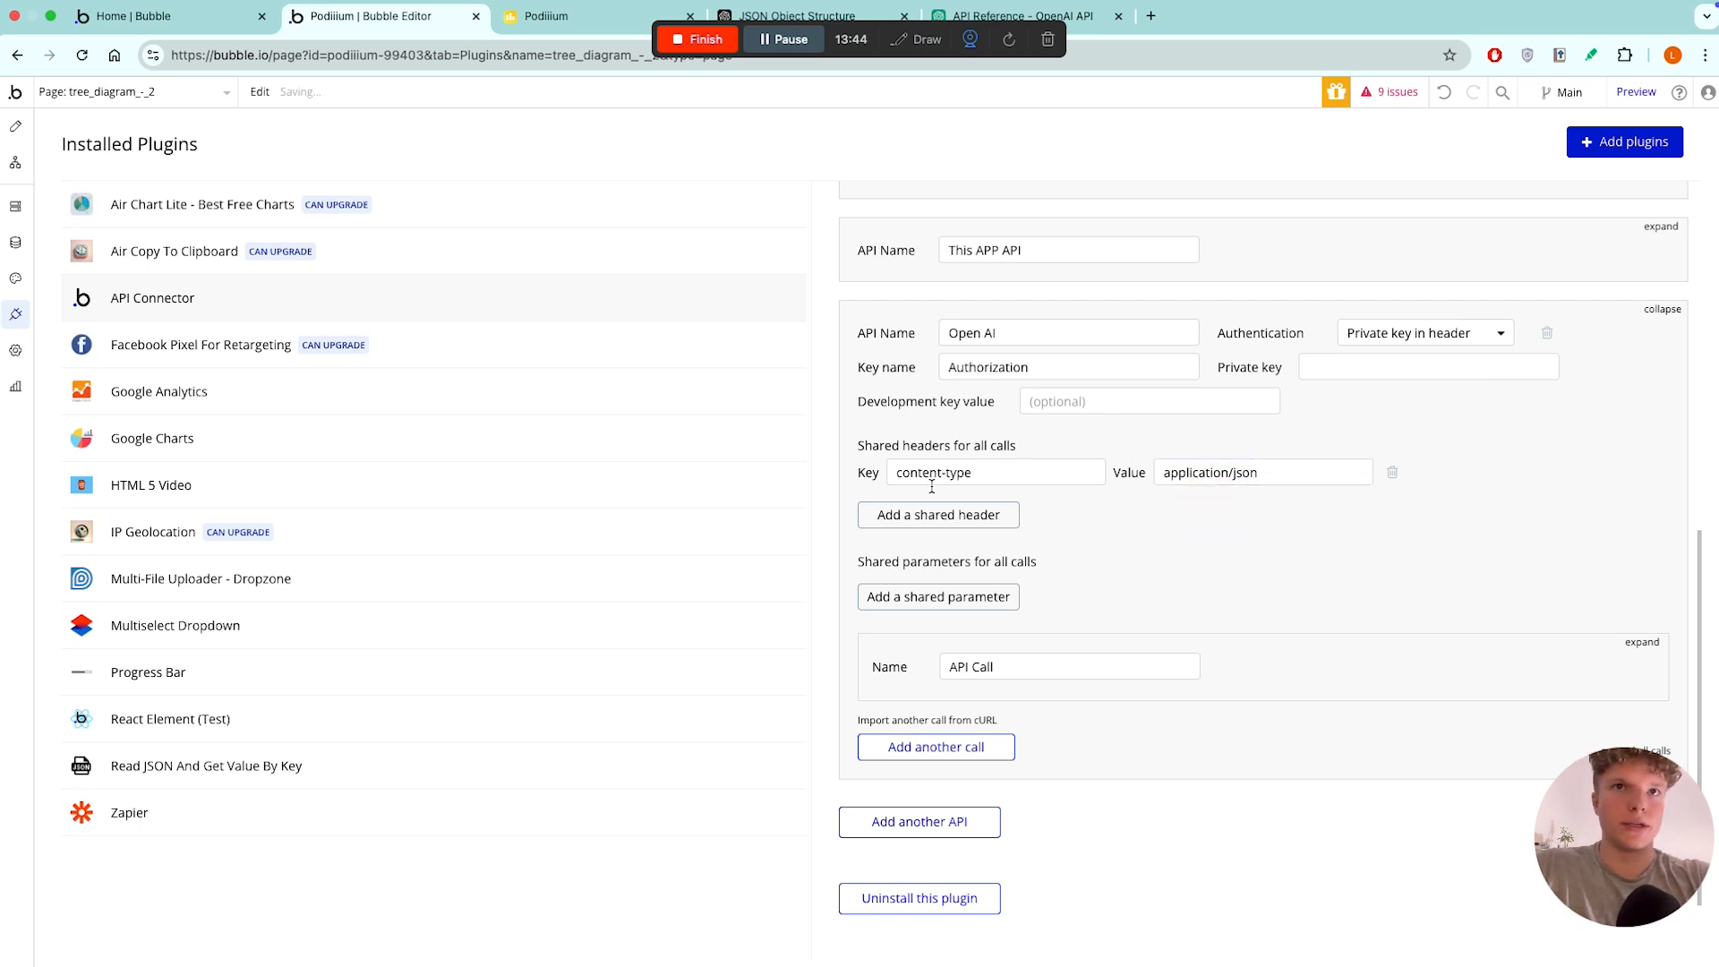
pyautogui.click(1334, 473)
pyautogui.click(1090, 524)
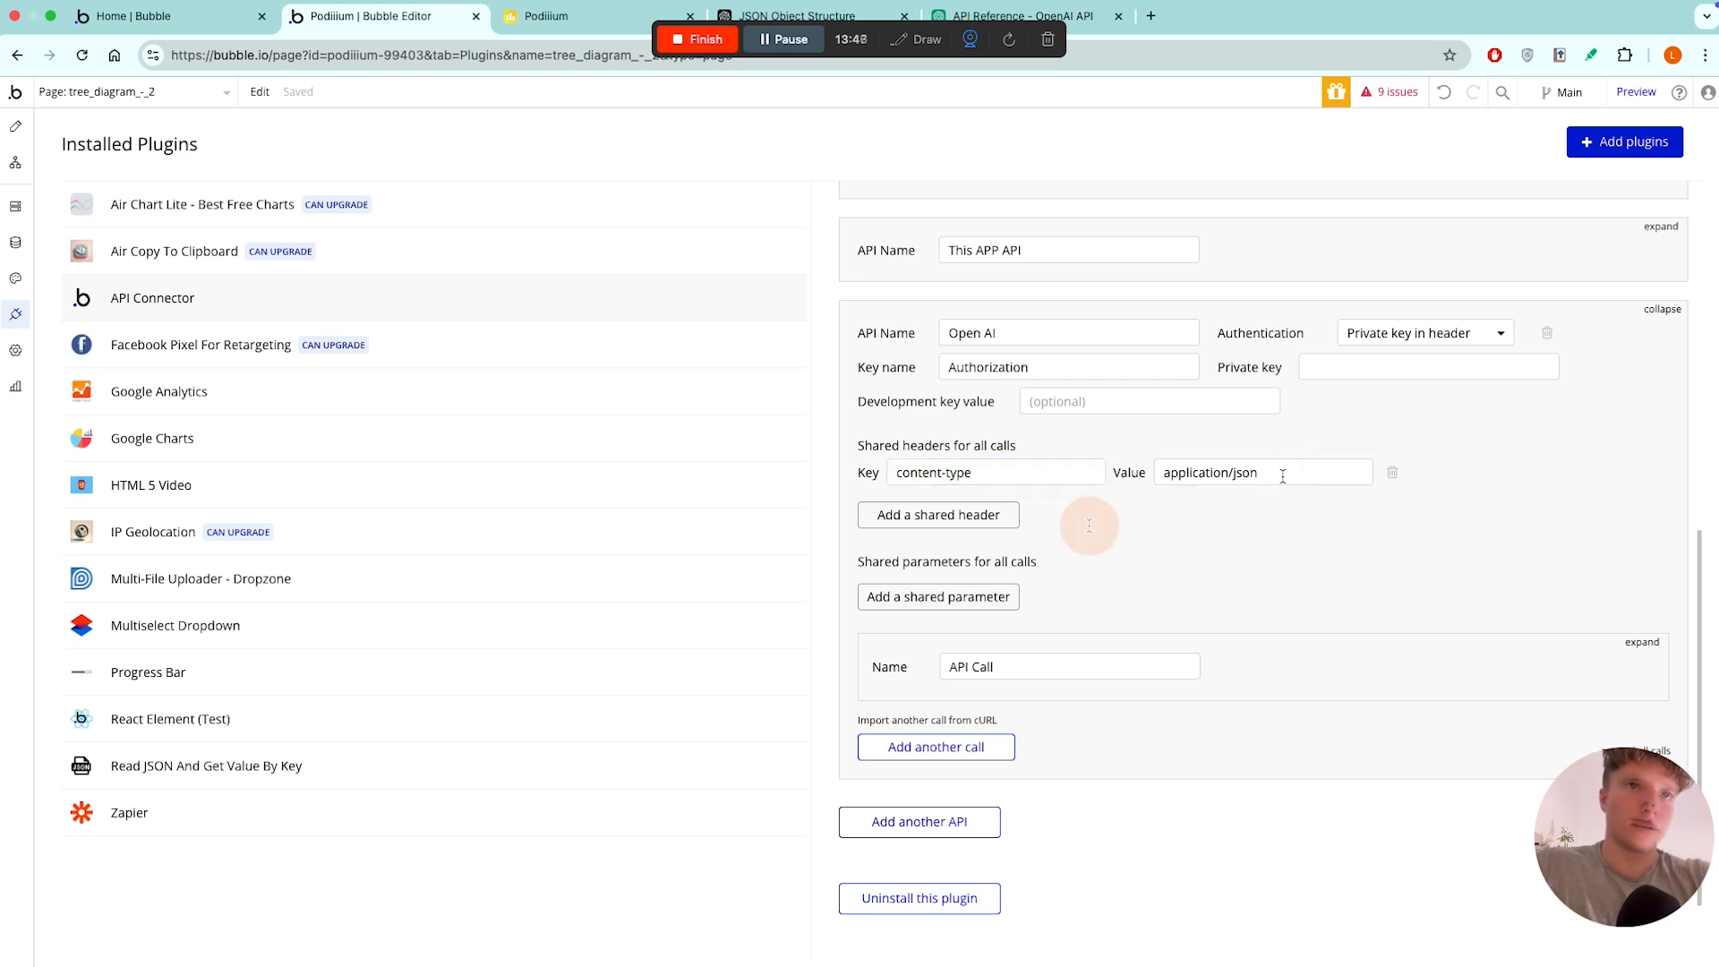
pyautogui.click(1186, 475)
pyautogui.doubleClick(1190, 473)
pyautogui.click(1239, 473)
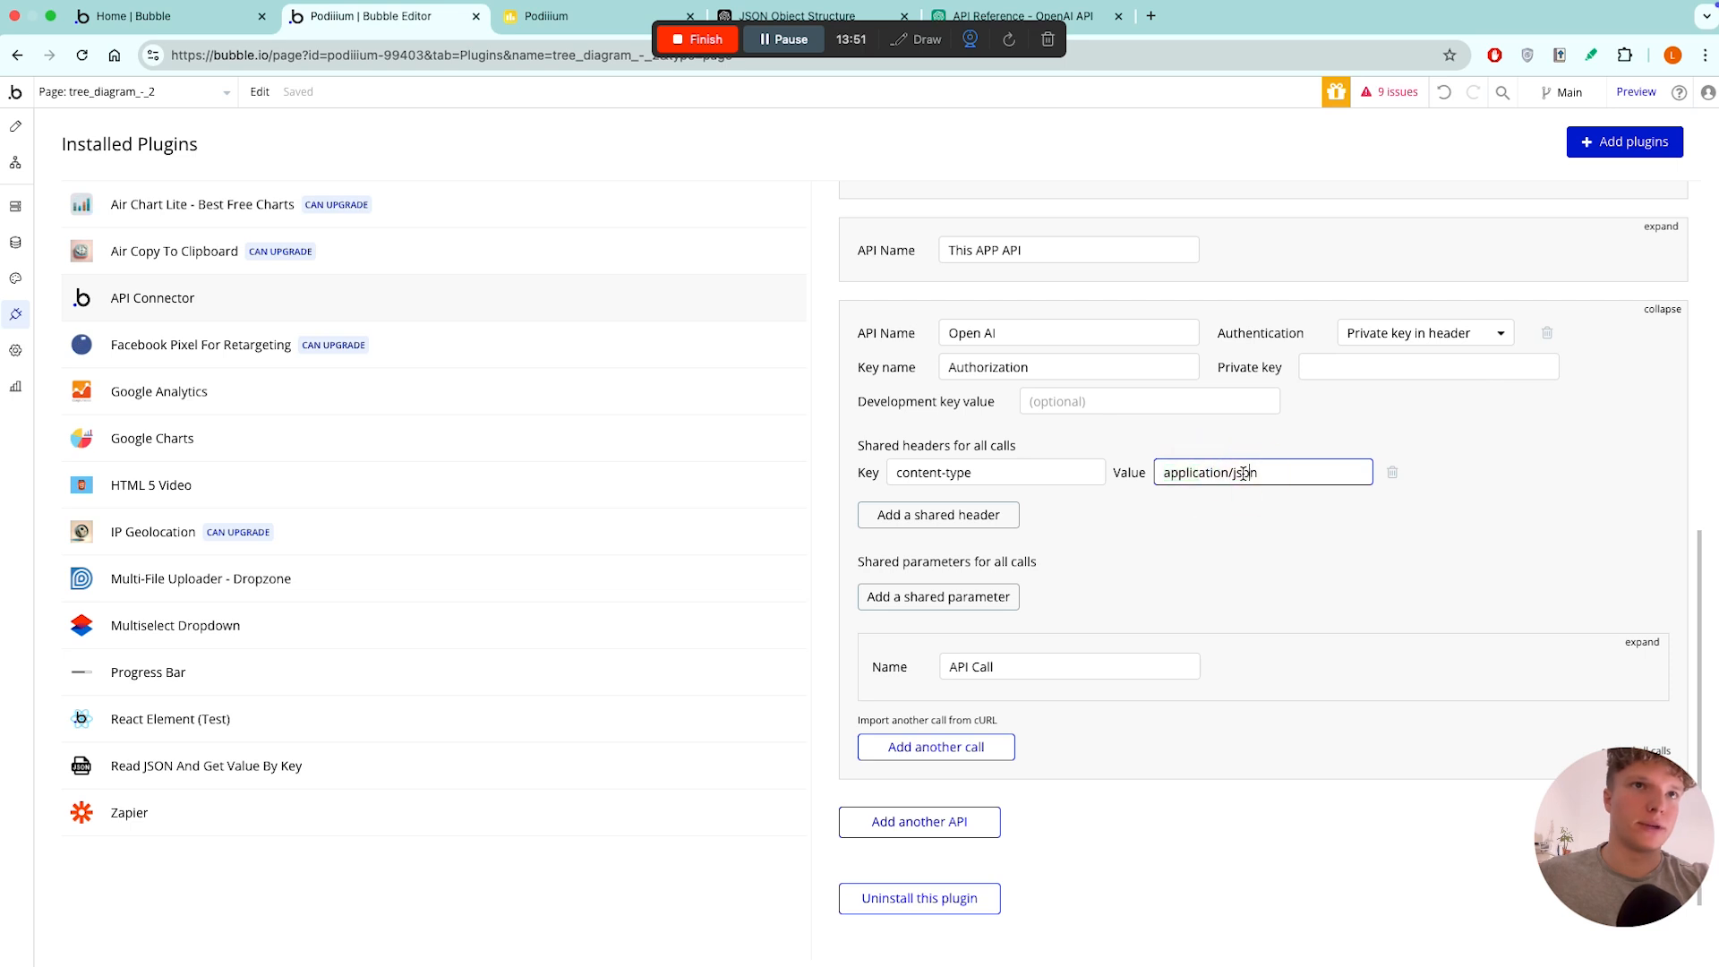
pyautogui.click(1359, 370)
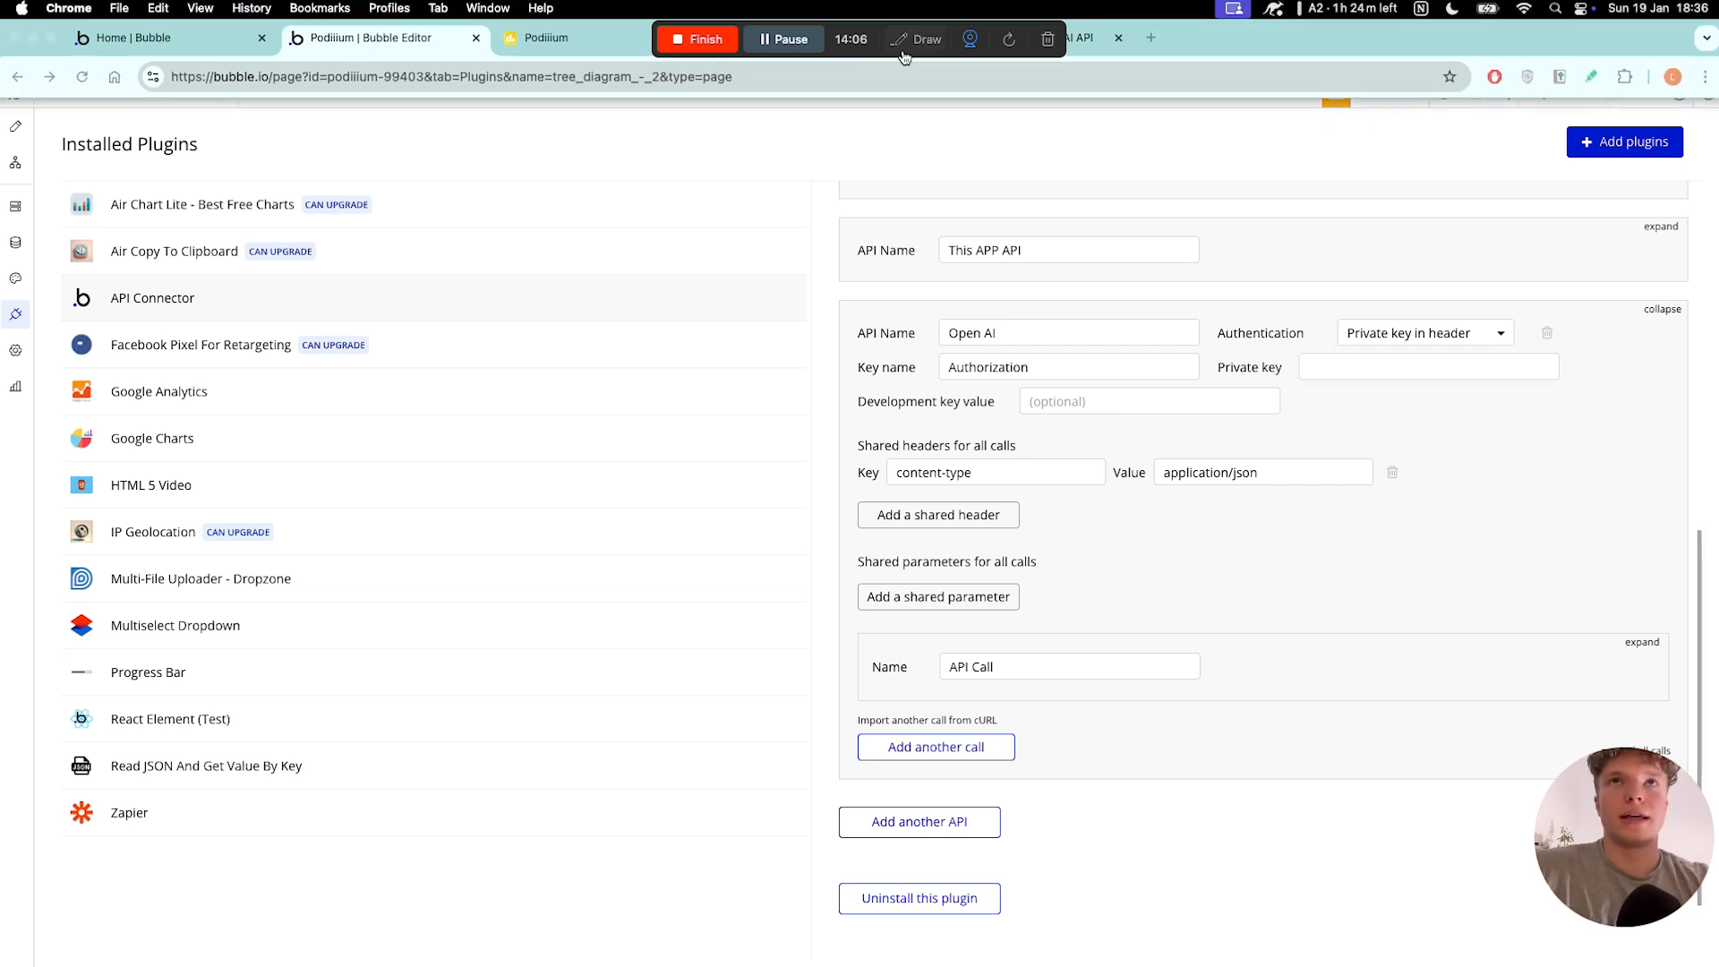
# - Go to the OpenAI API reference in a new tab and log in with the saved account e-mail
pyautogui.click(1146, 37)
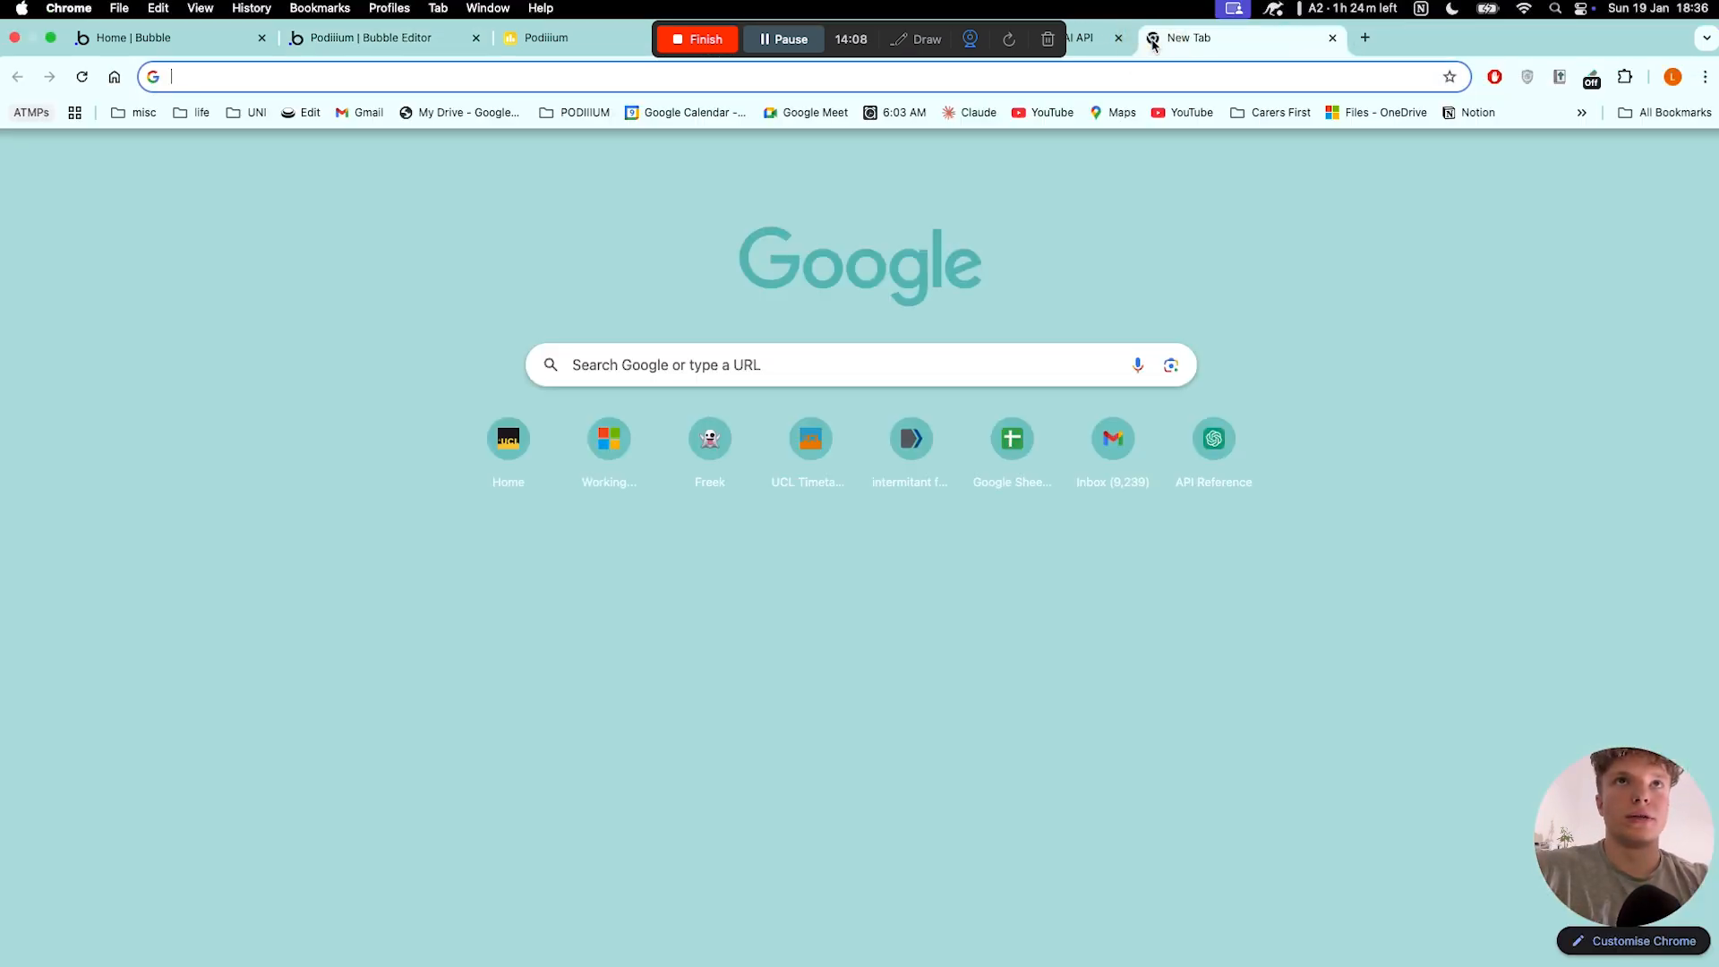
pyautogui.write('api')
pyautogui.press('Return')
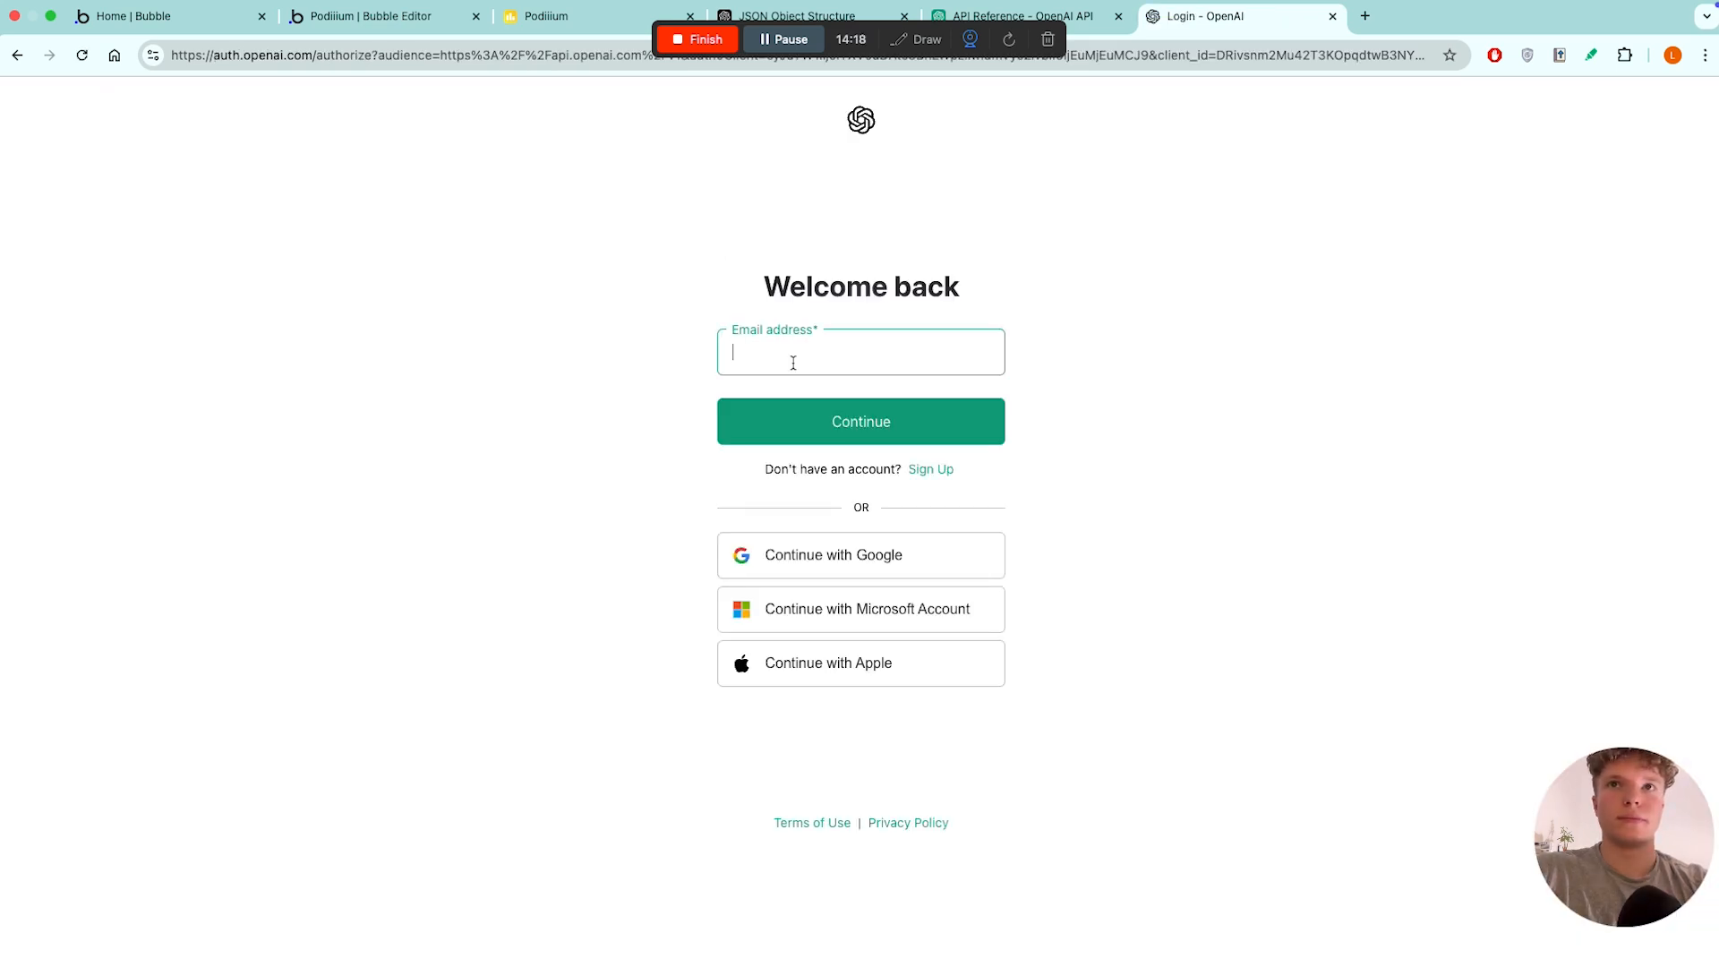
pyautogui.click(793, 362)
pyautogui.click(895, 396)
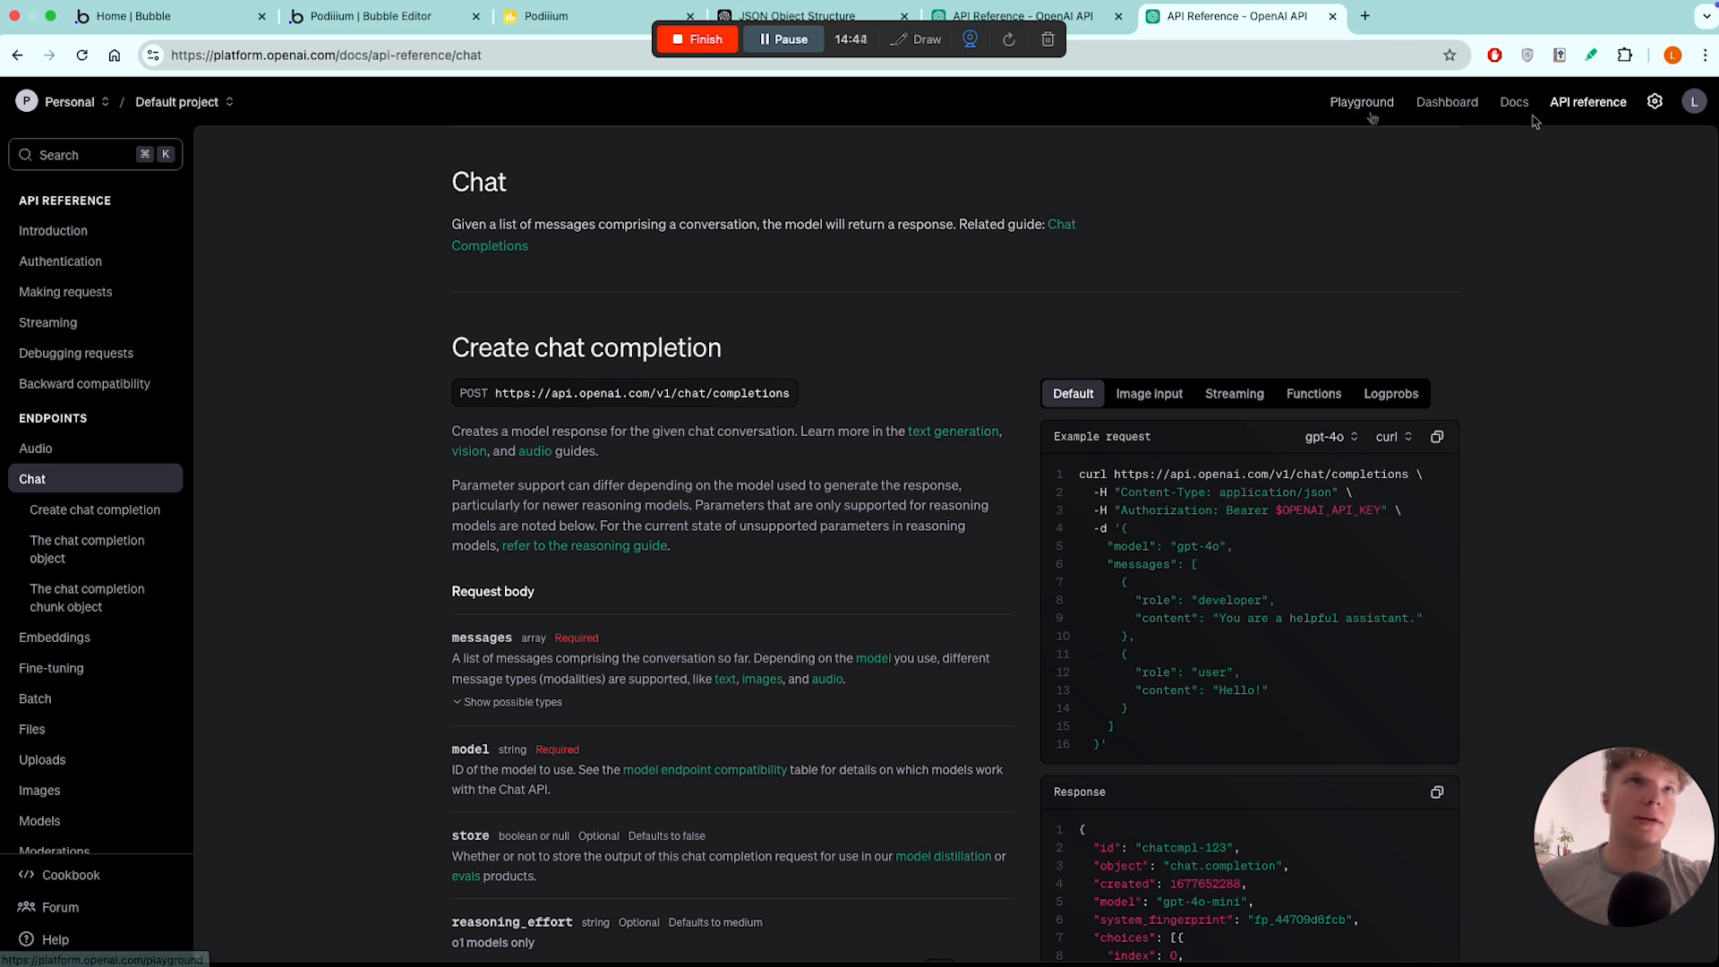
# - From the Dashboard's API keys list, create a secret key named 'tree' and copy its value
pyautogui.click(1429, 108)
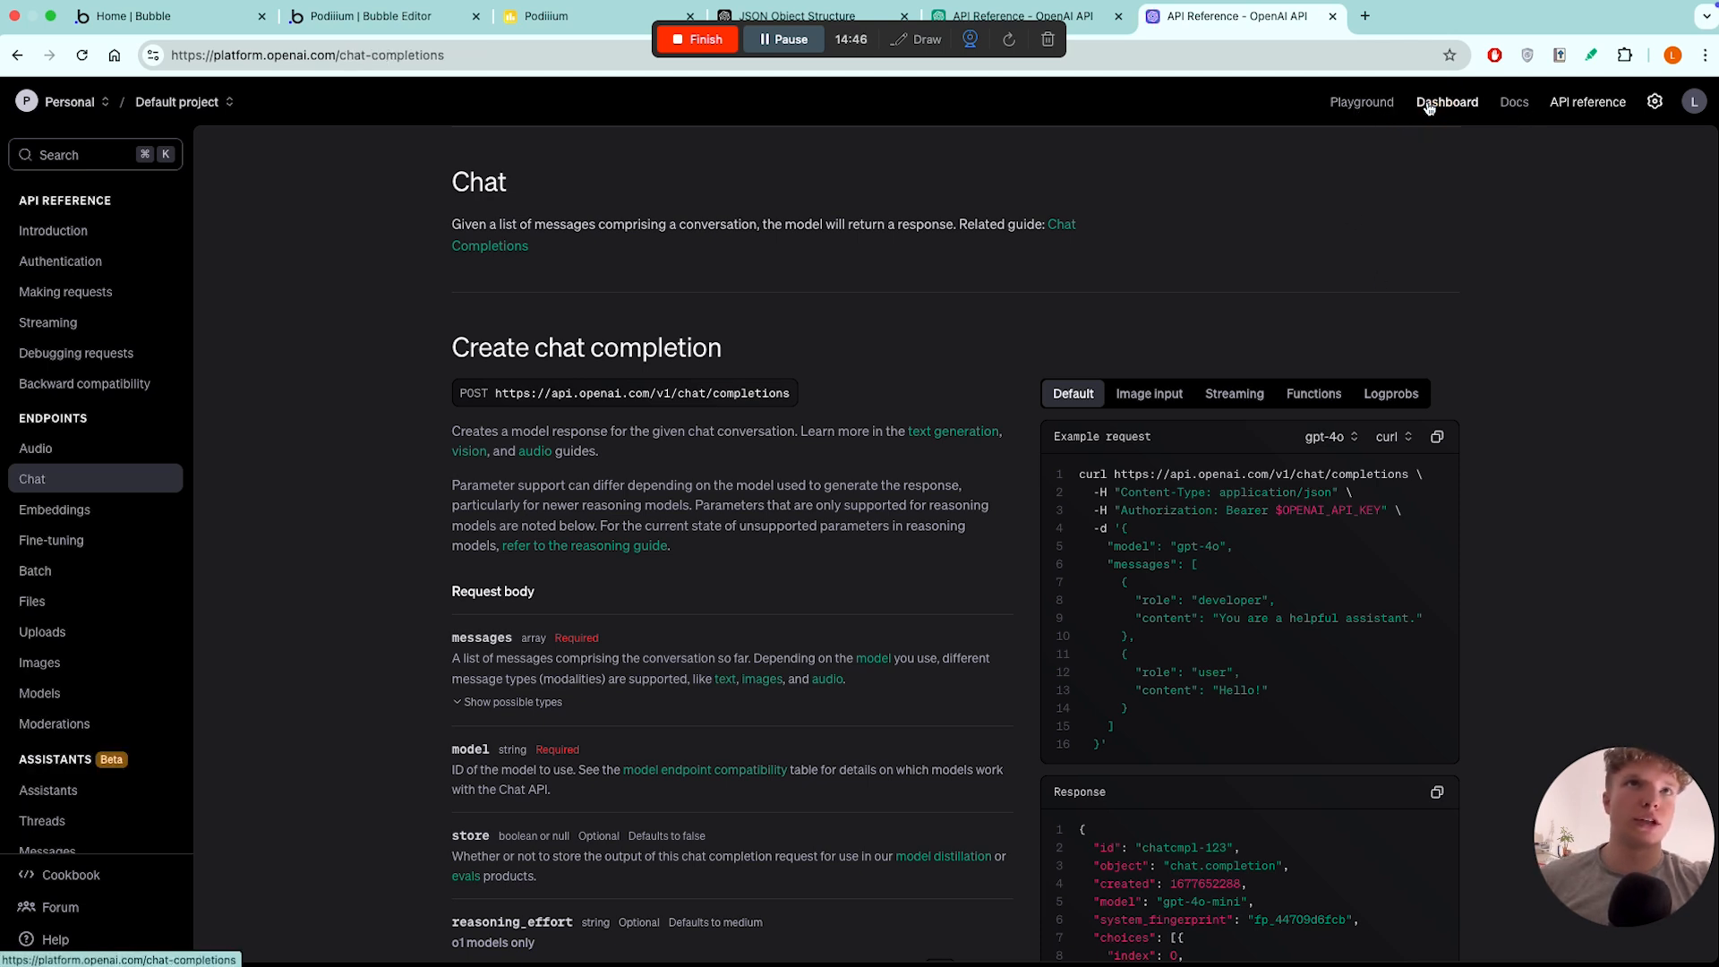
pyautogui.click(49, 392)
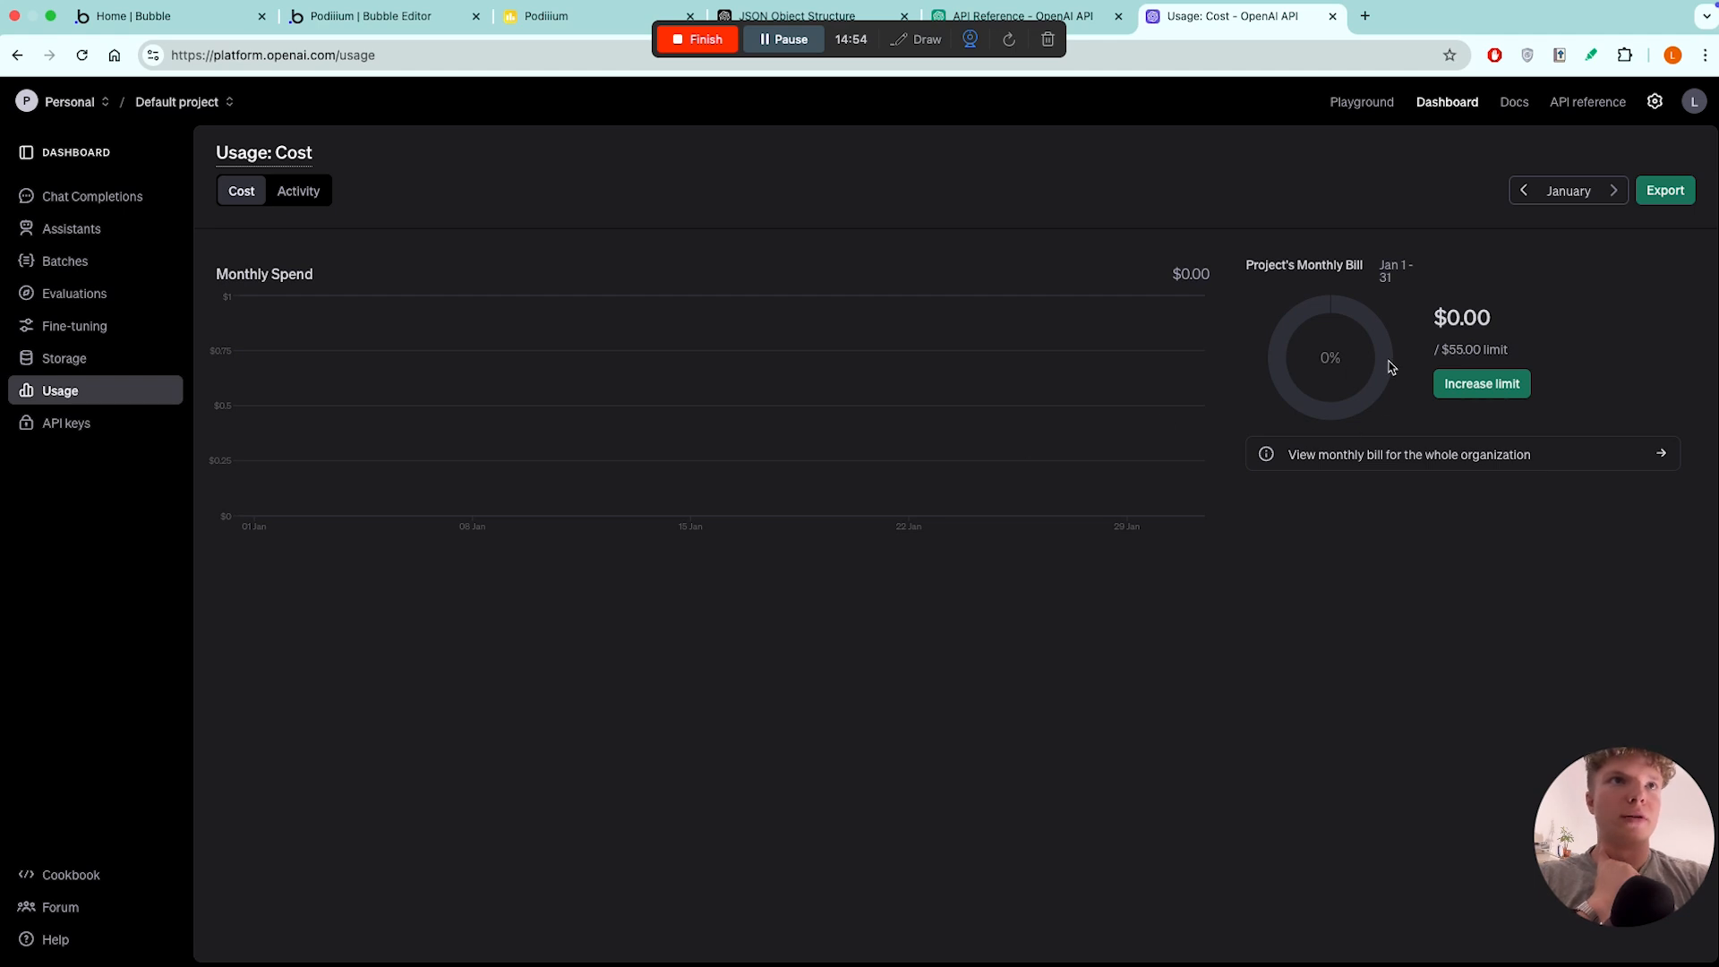
pyautogui.click(65, 424)
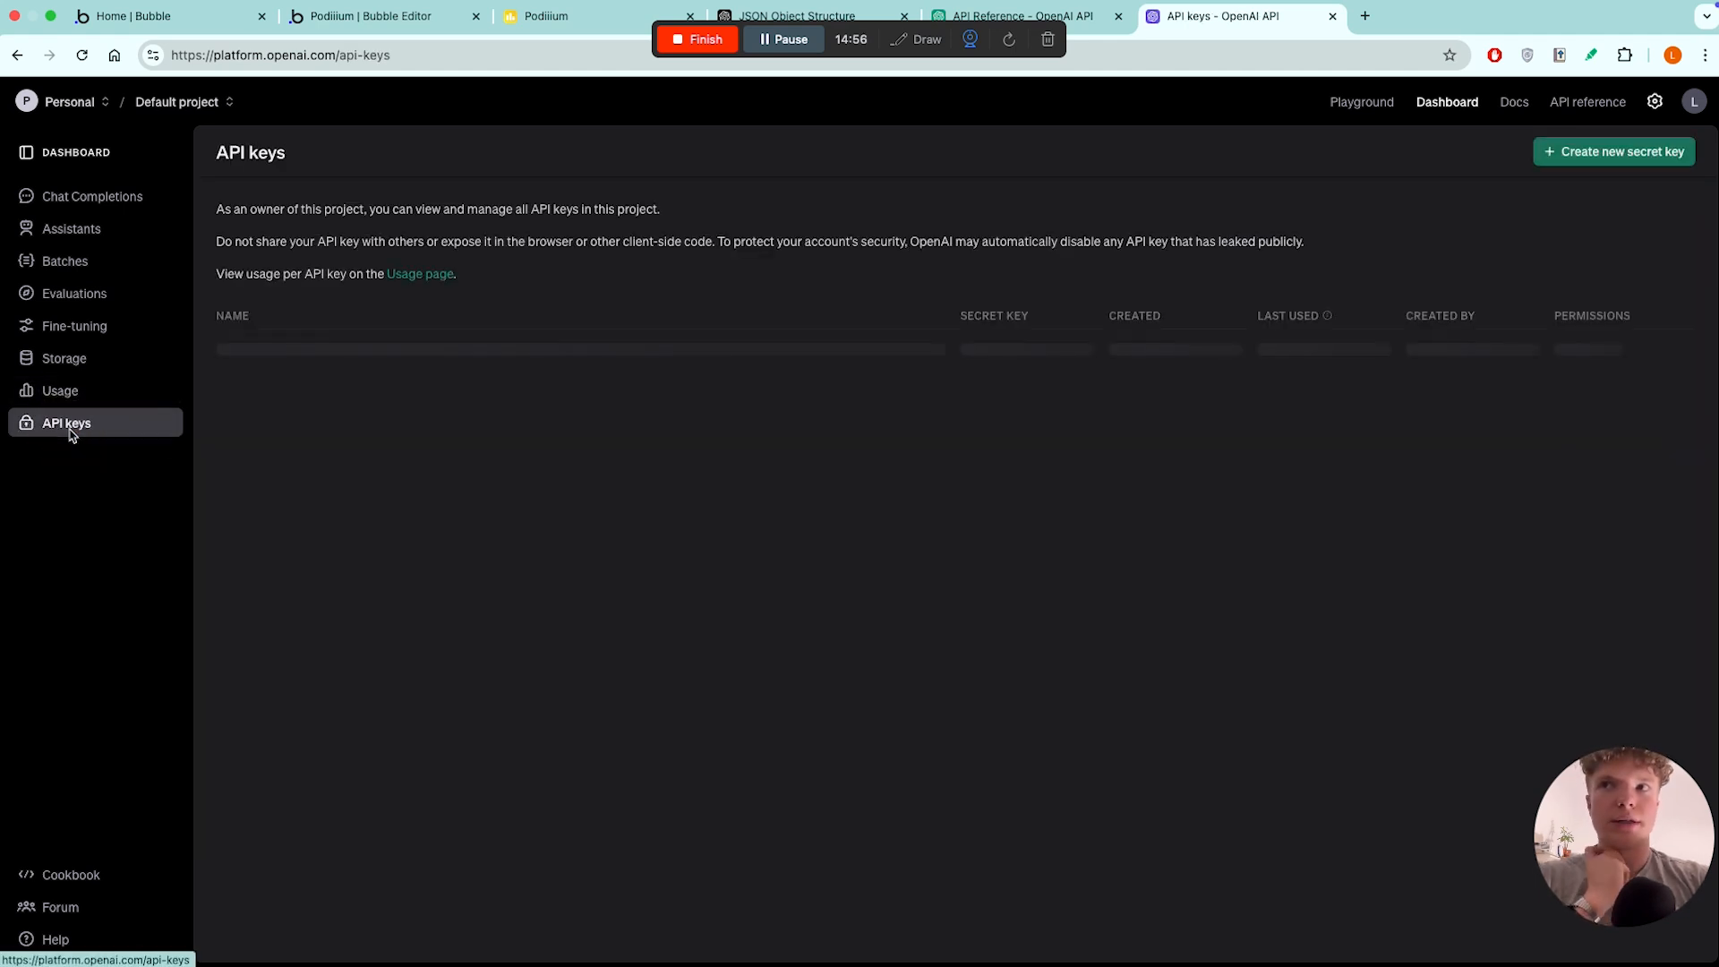
pyautogui.click(87, 396)
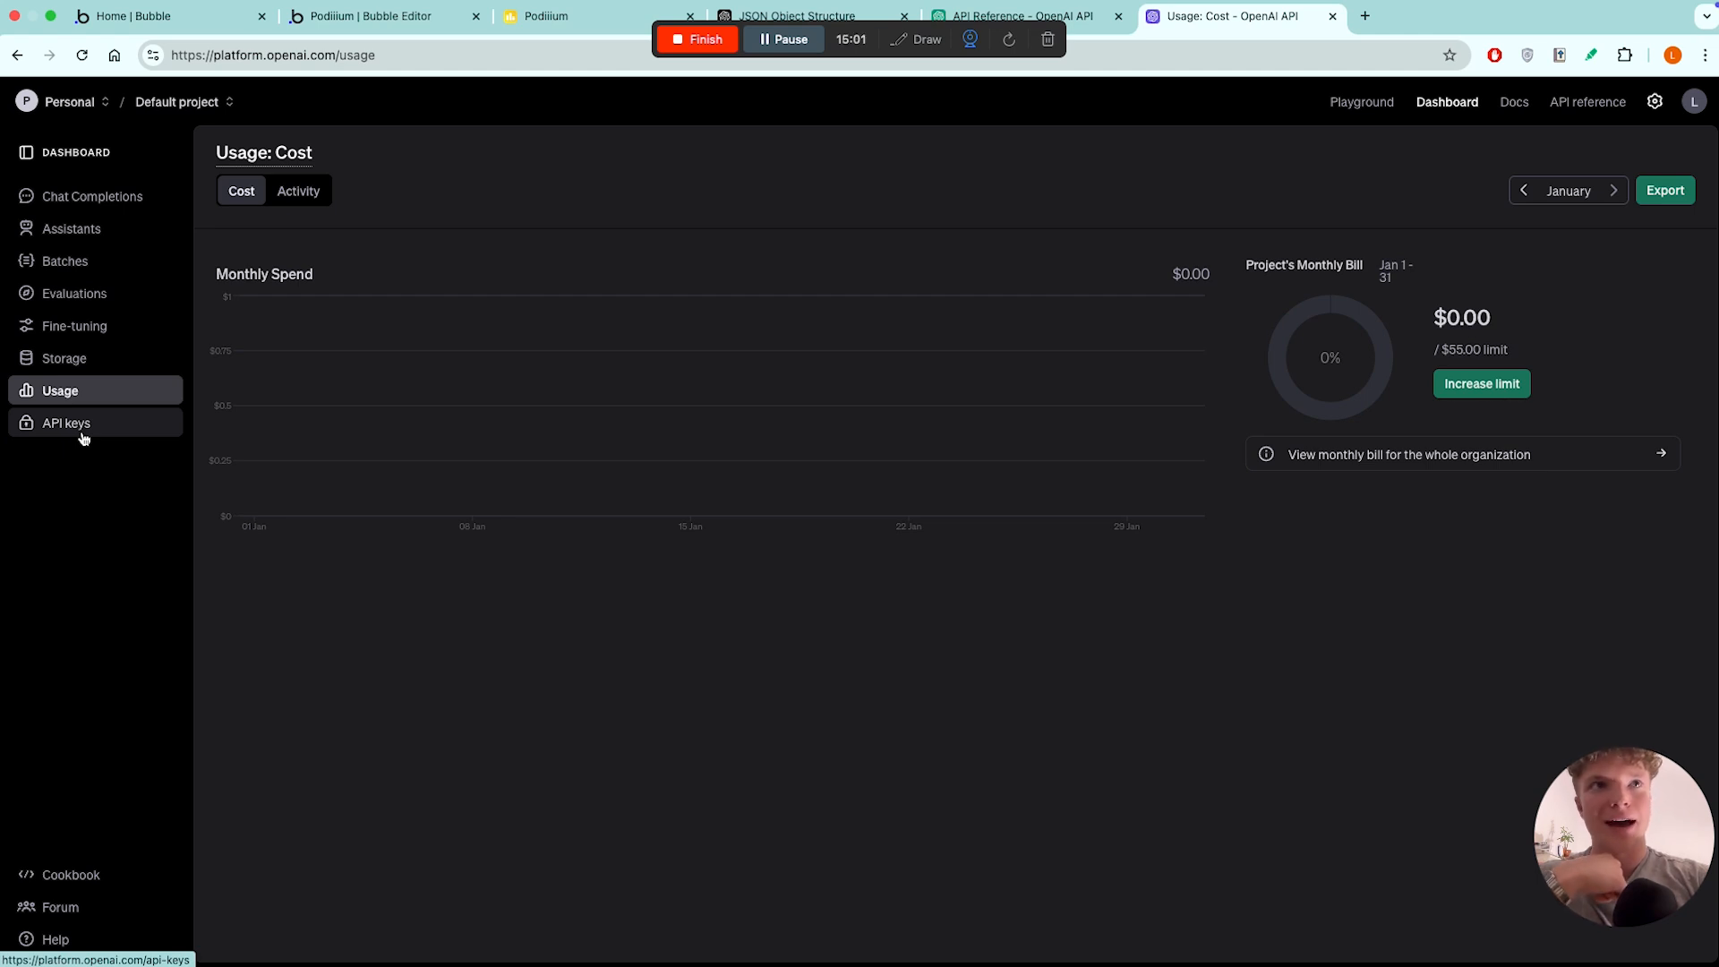
pyautogui.click(84, 436)
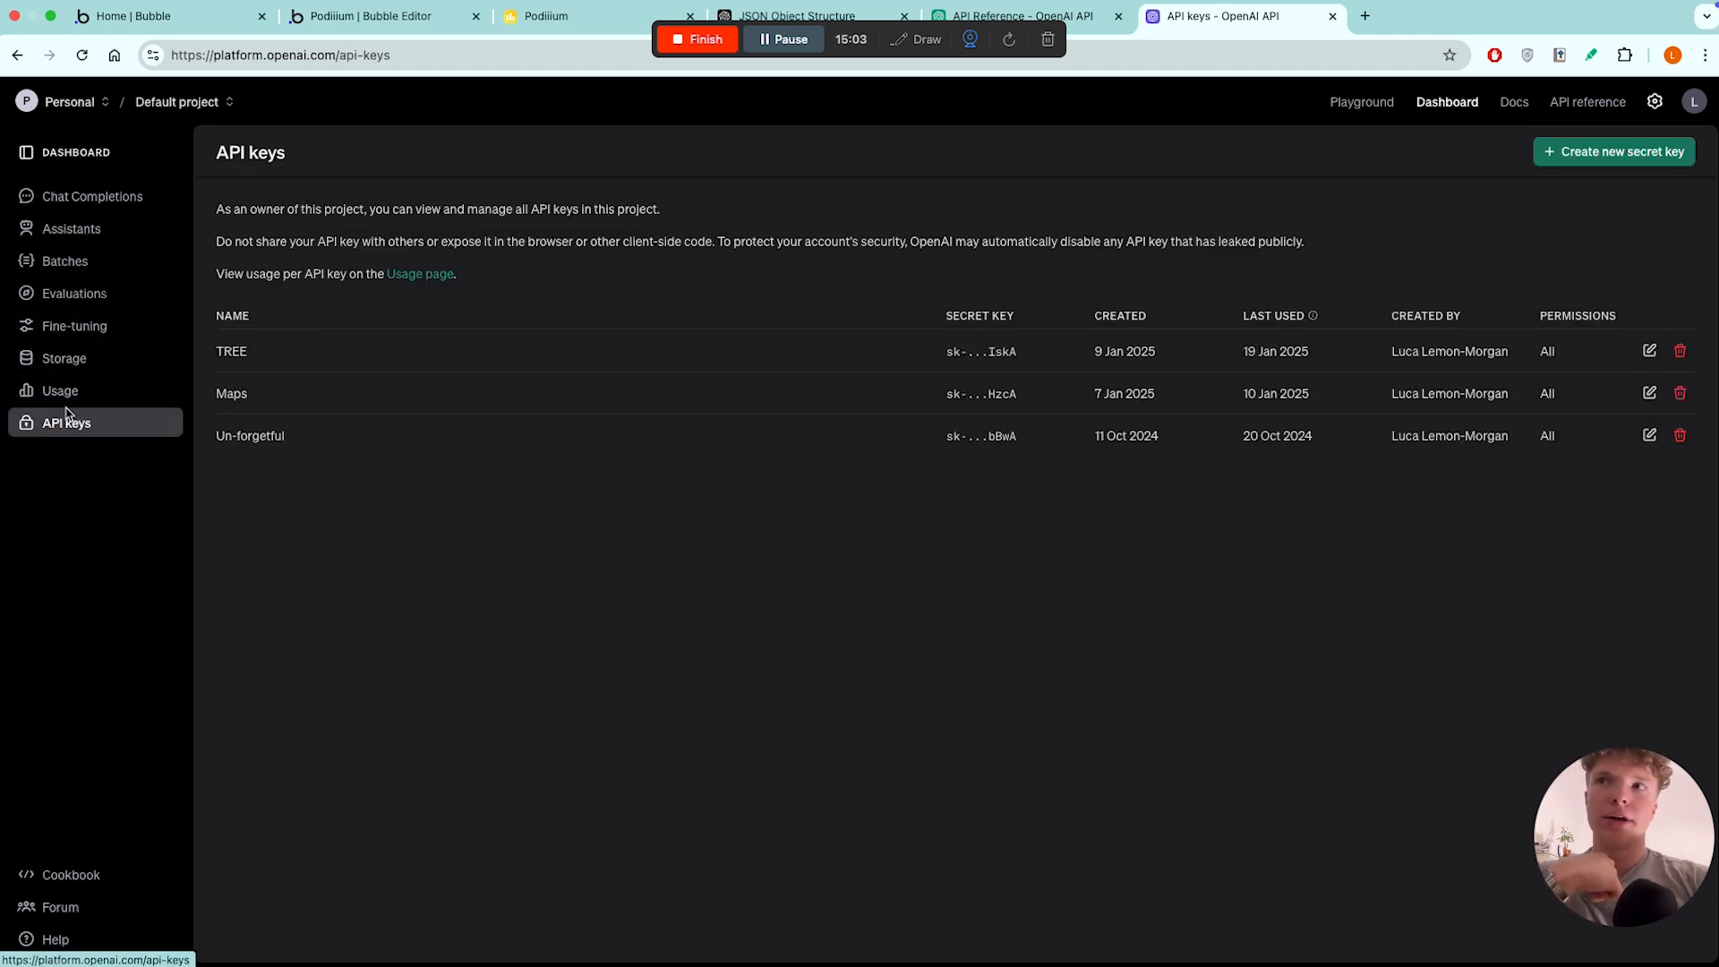
pyautogui.click(1573, 165)
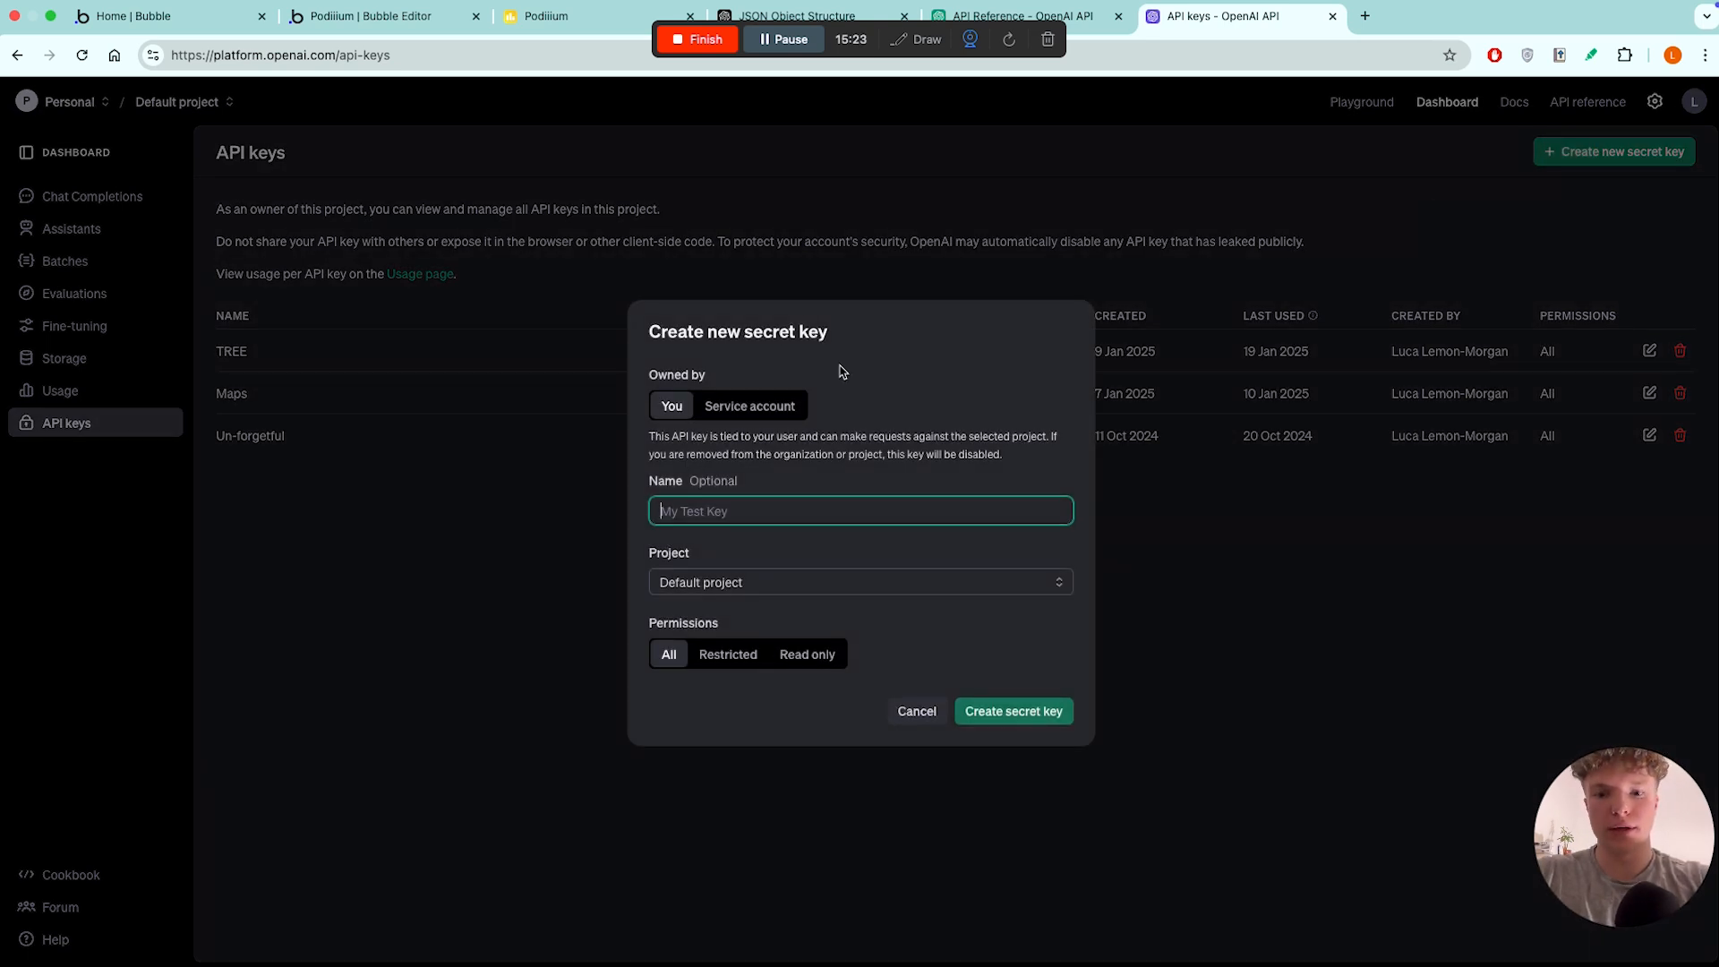
pyautogui.write('tr')
pyautogui.press('Return')
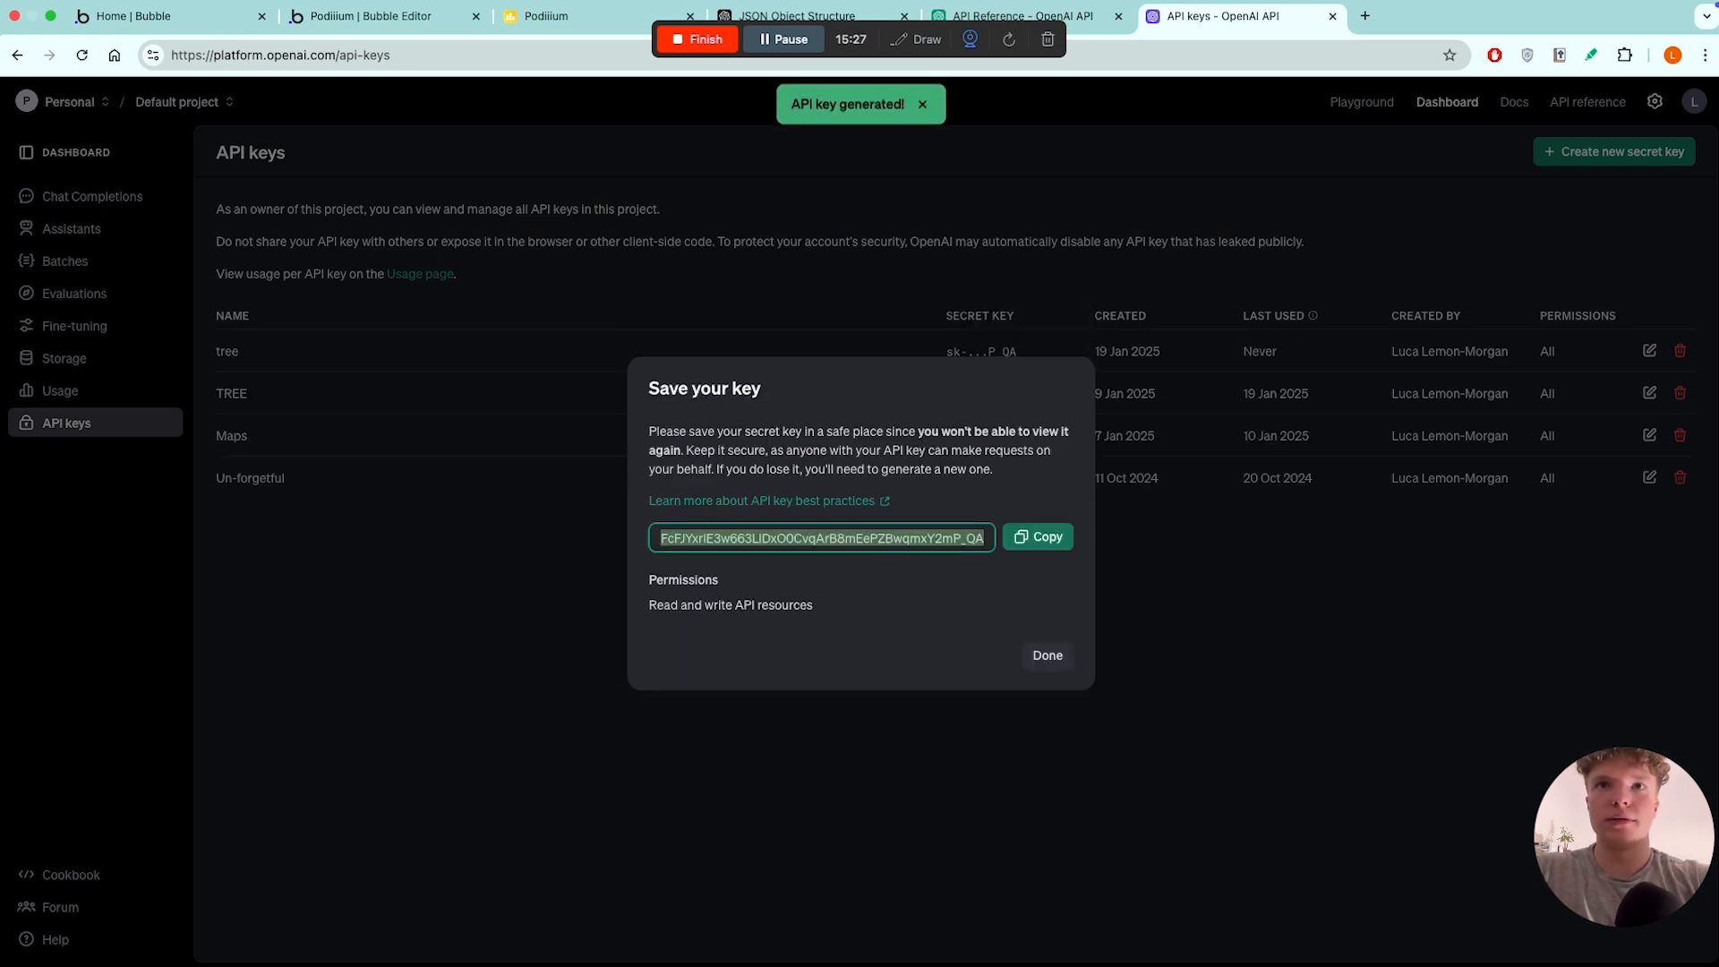
pyautogui.click(1036, 541)
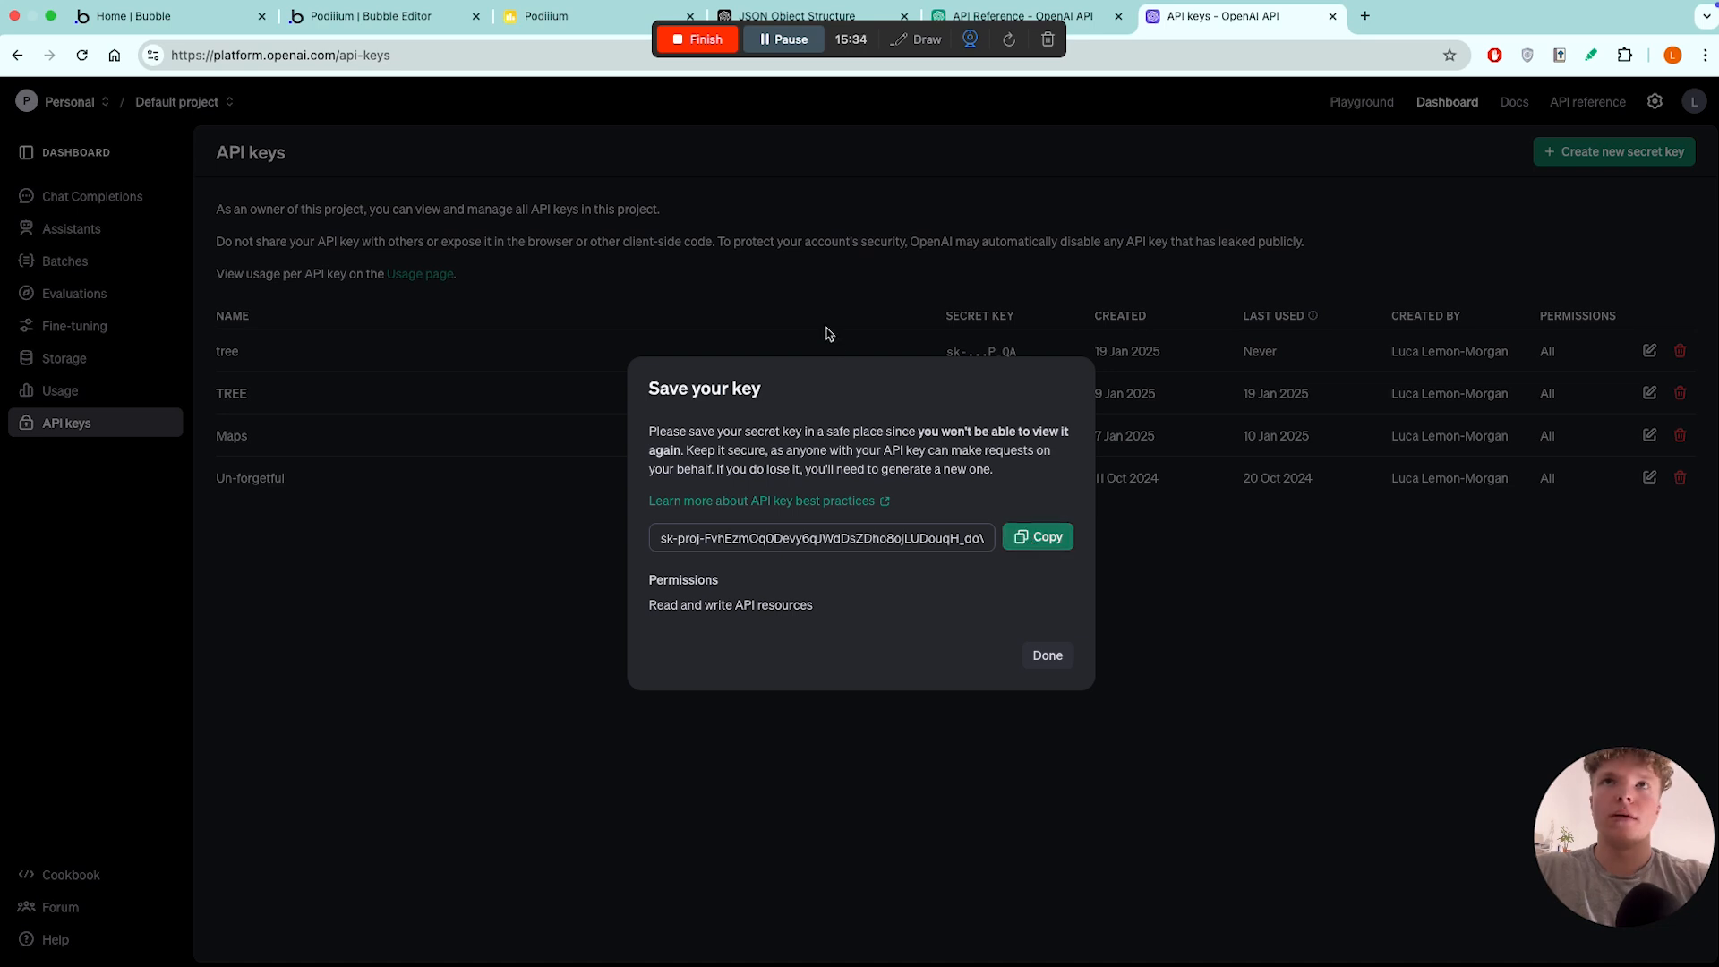
pyautogui.click(242, 16)
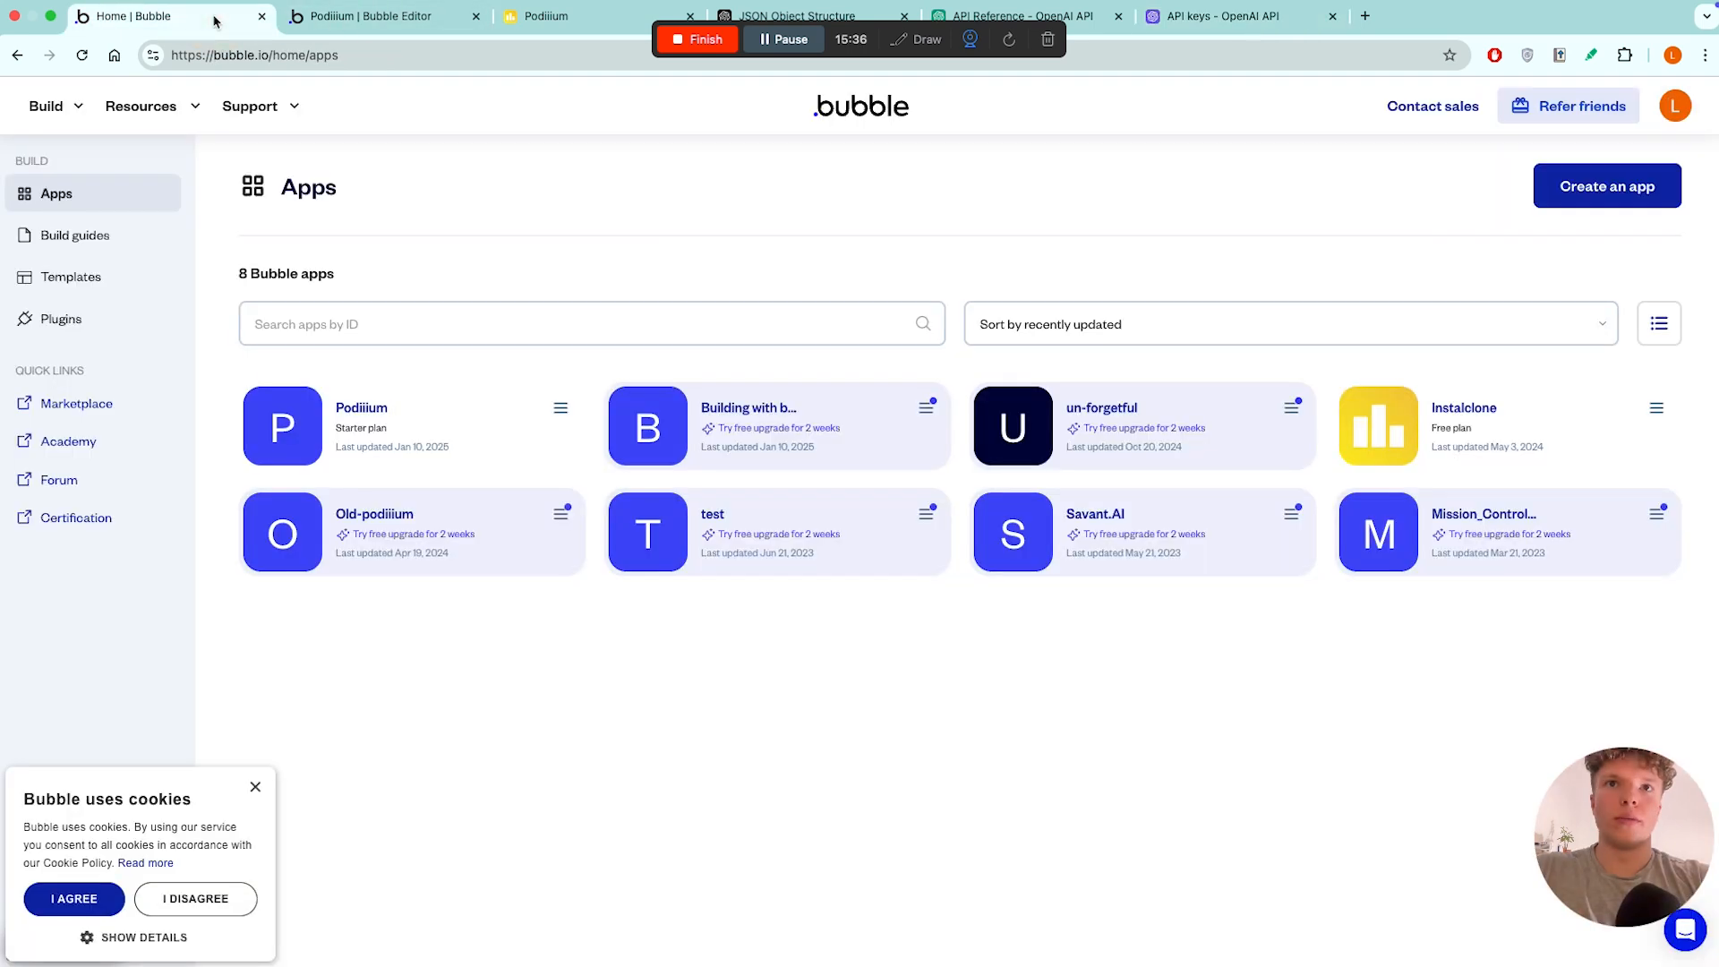
# - In the API Connector, set the Open AI private key to 'bearer' followed by the pasted secret key
pyautogui.click(299, 12)
pyautogui.click(1409, 368)
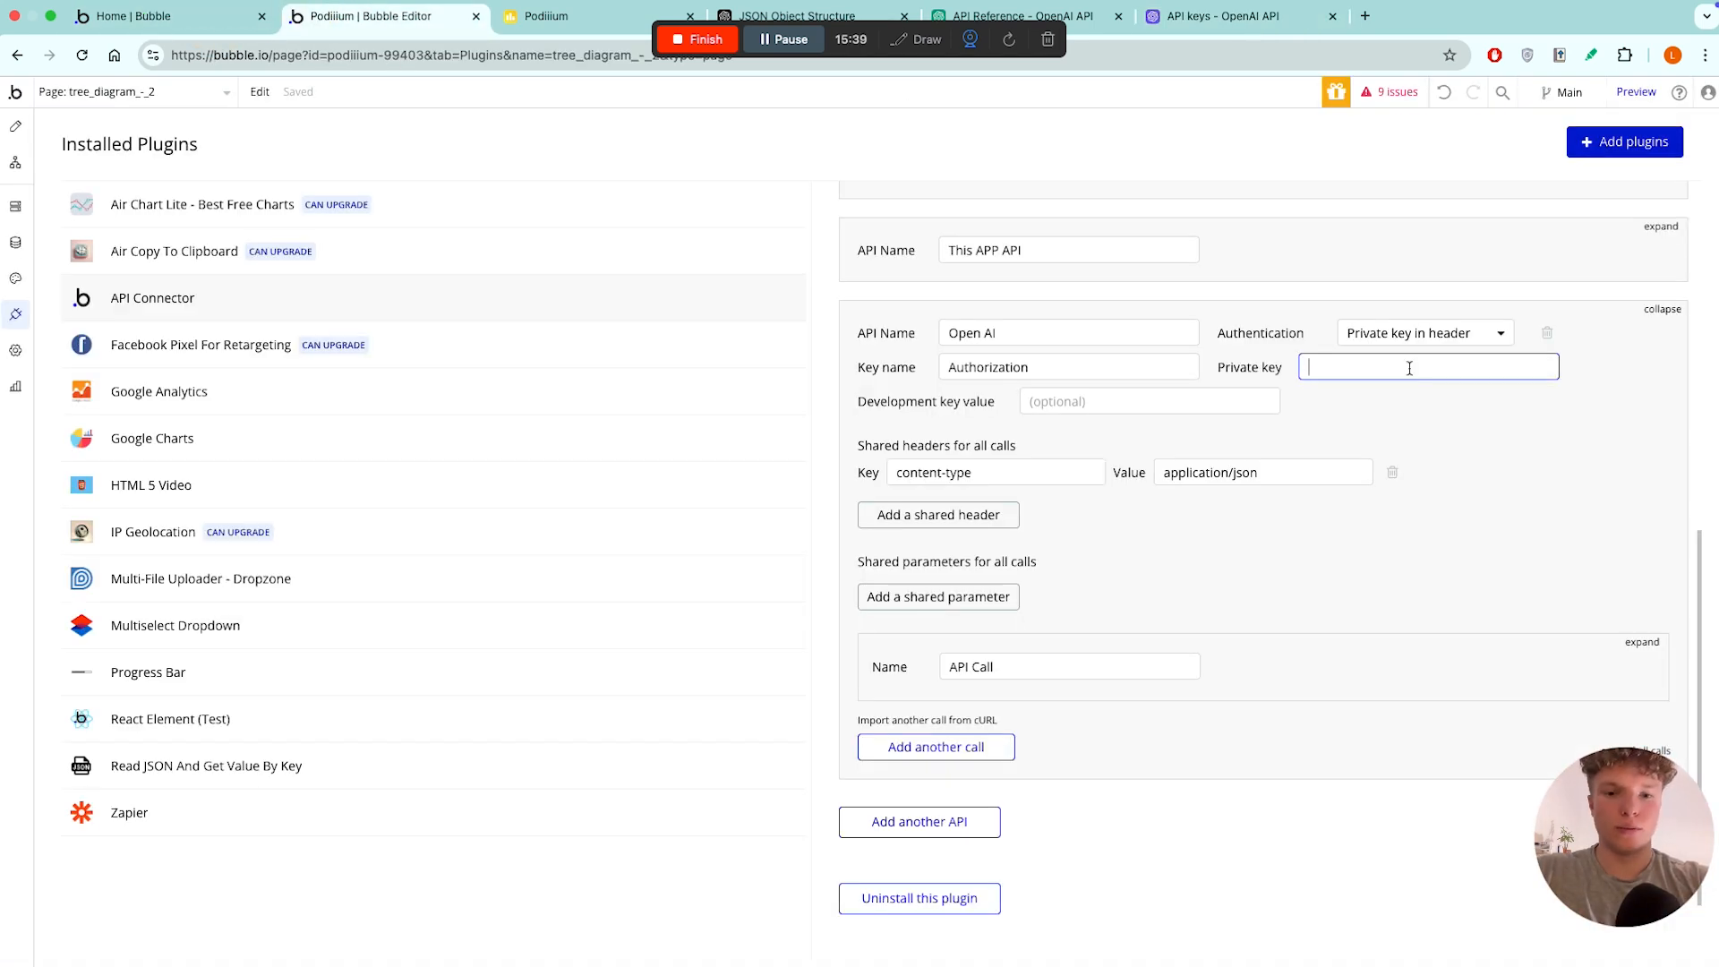
pyautogui.write('bear')
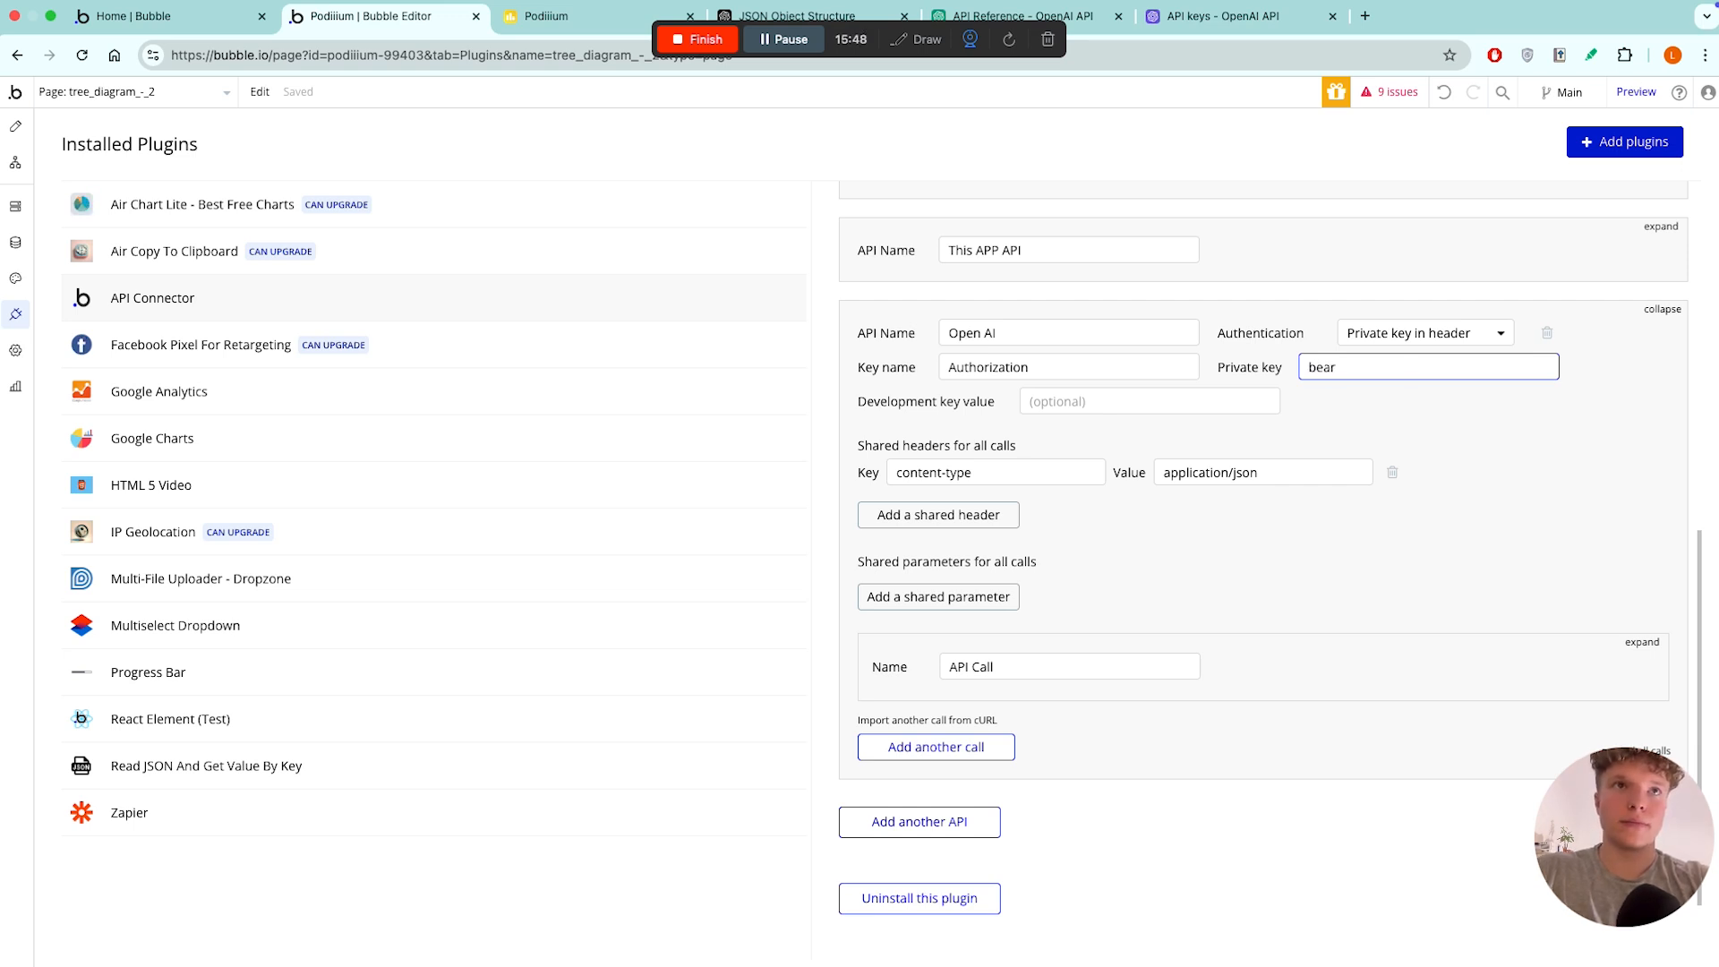
pyautogui.write('er')
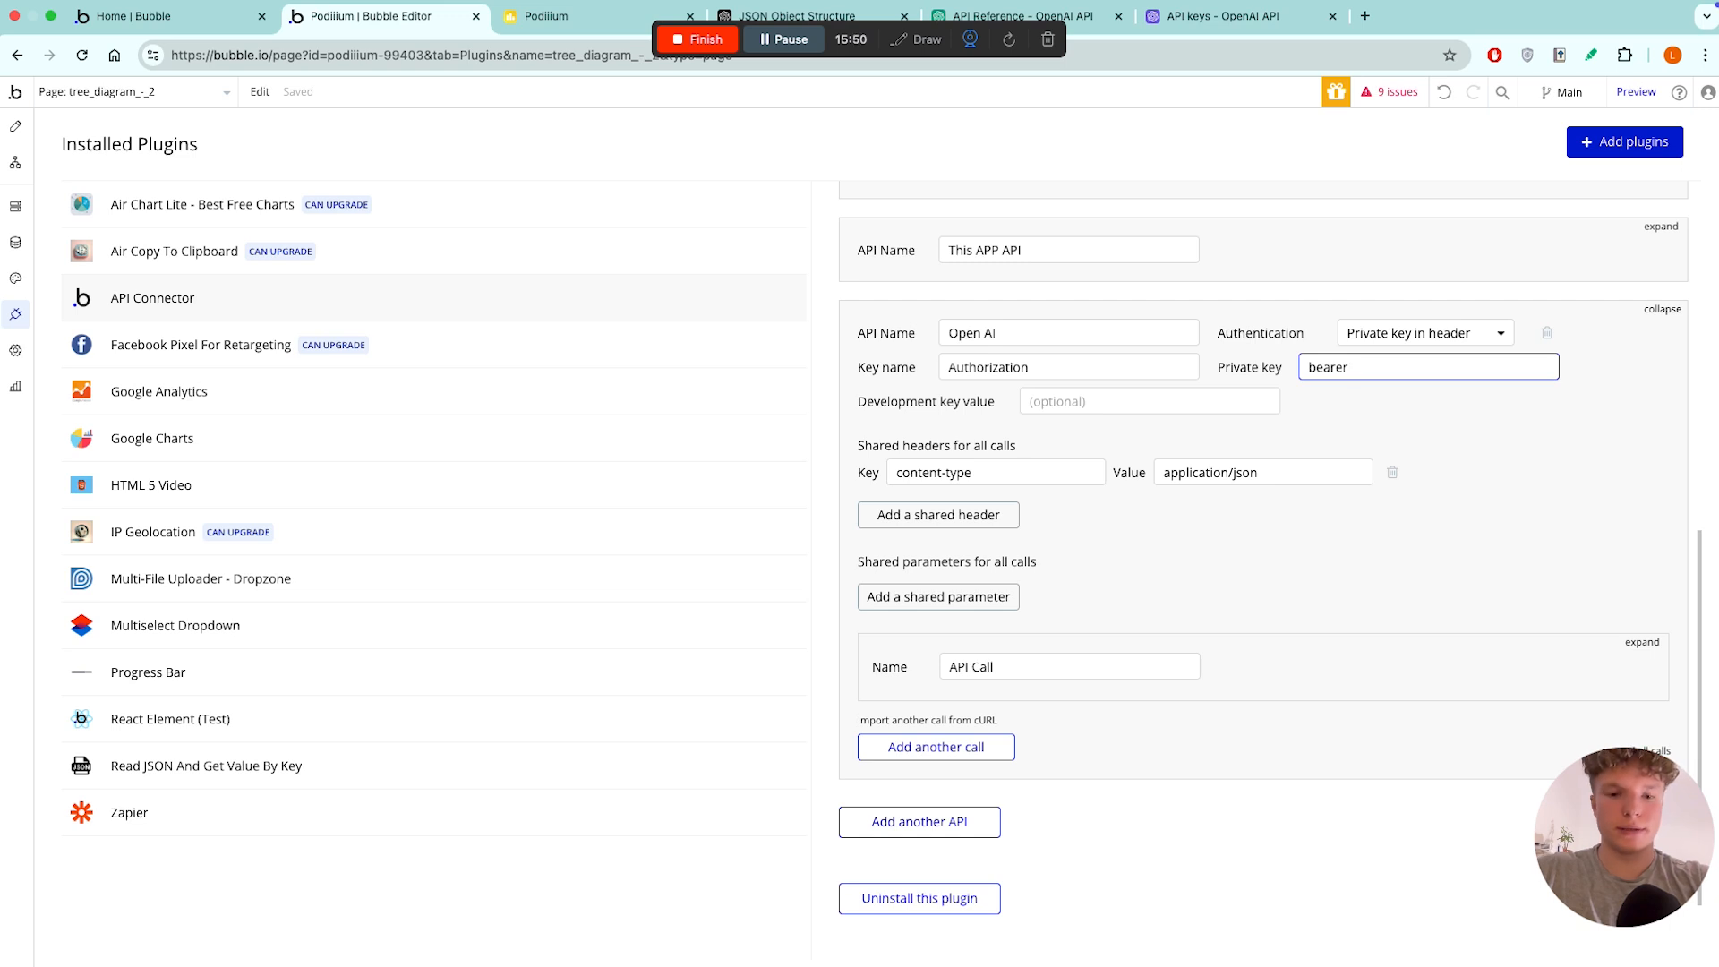
pyautogui.press('super+v')
pyautogui.click(1528, 420)
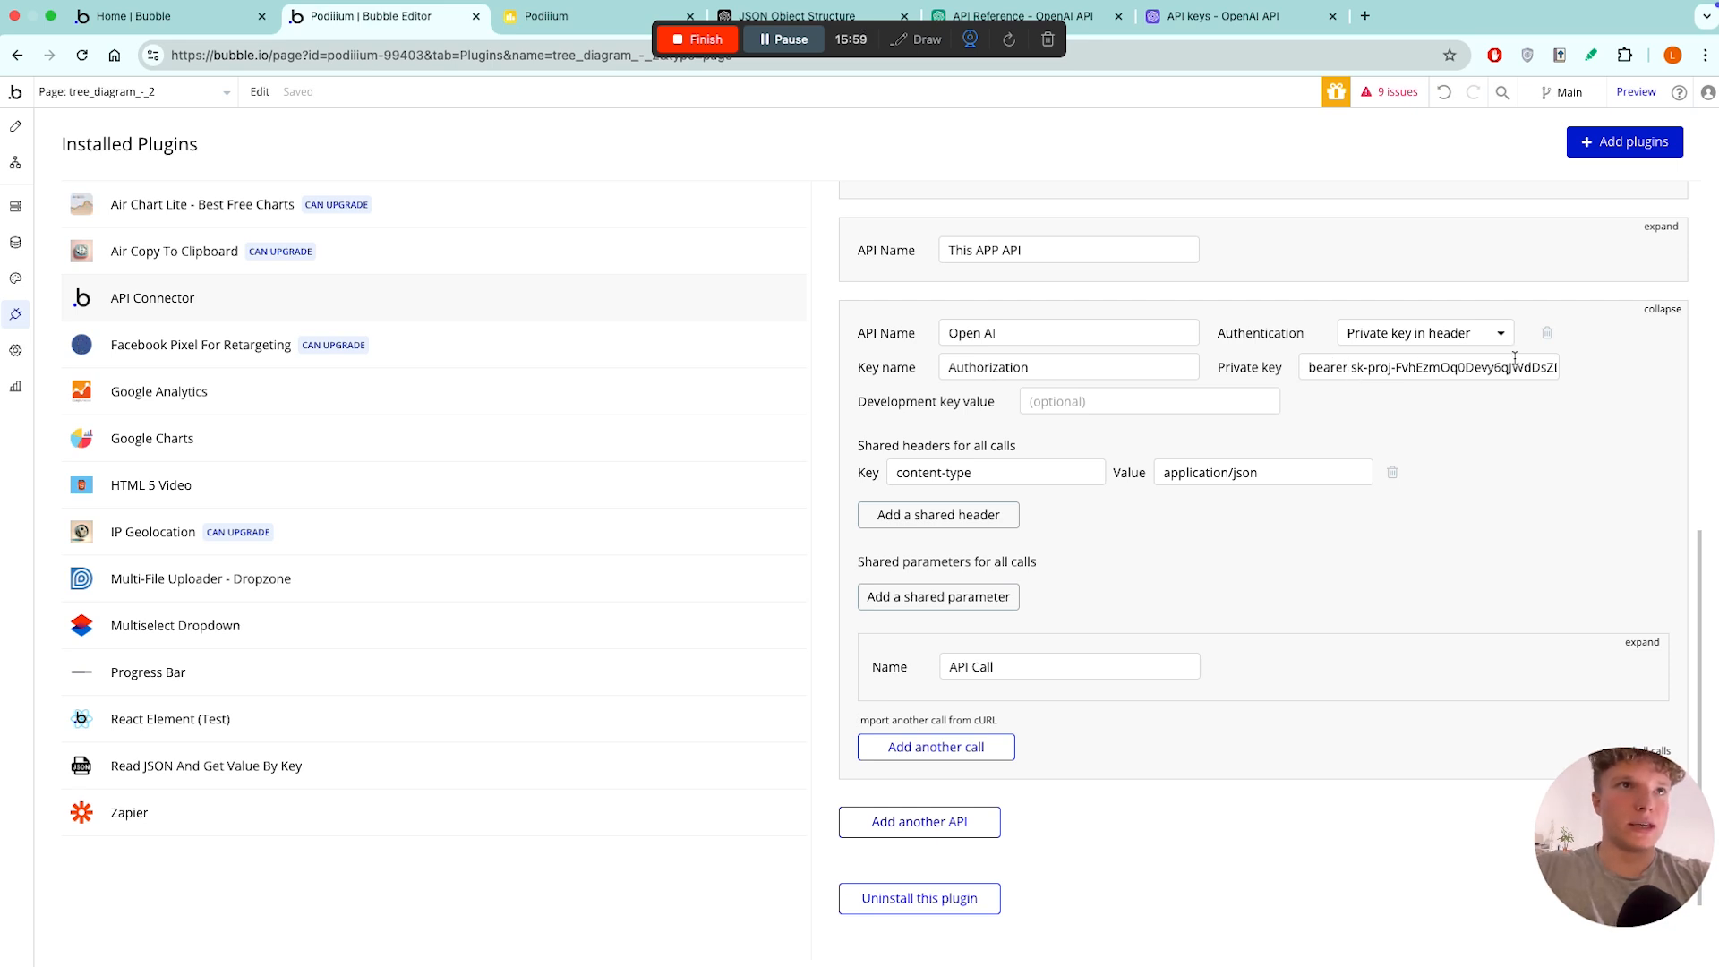
pyautogui.doubleClick(1322, 366)
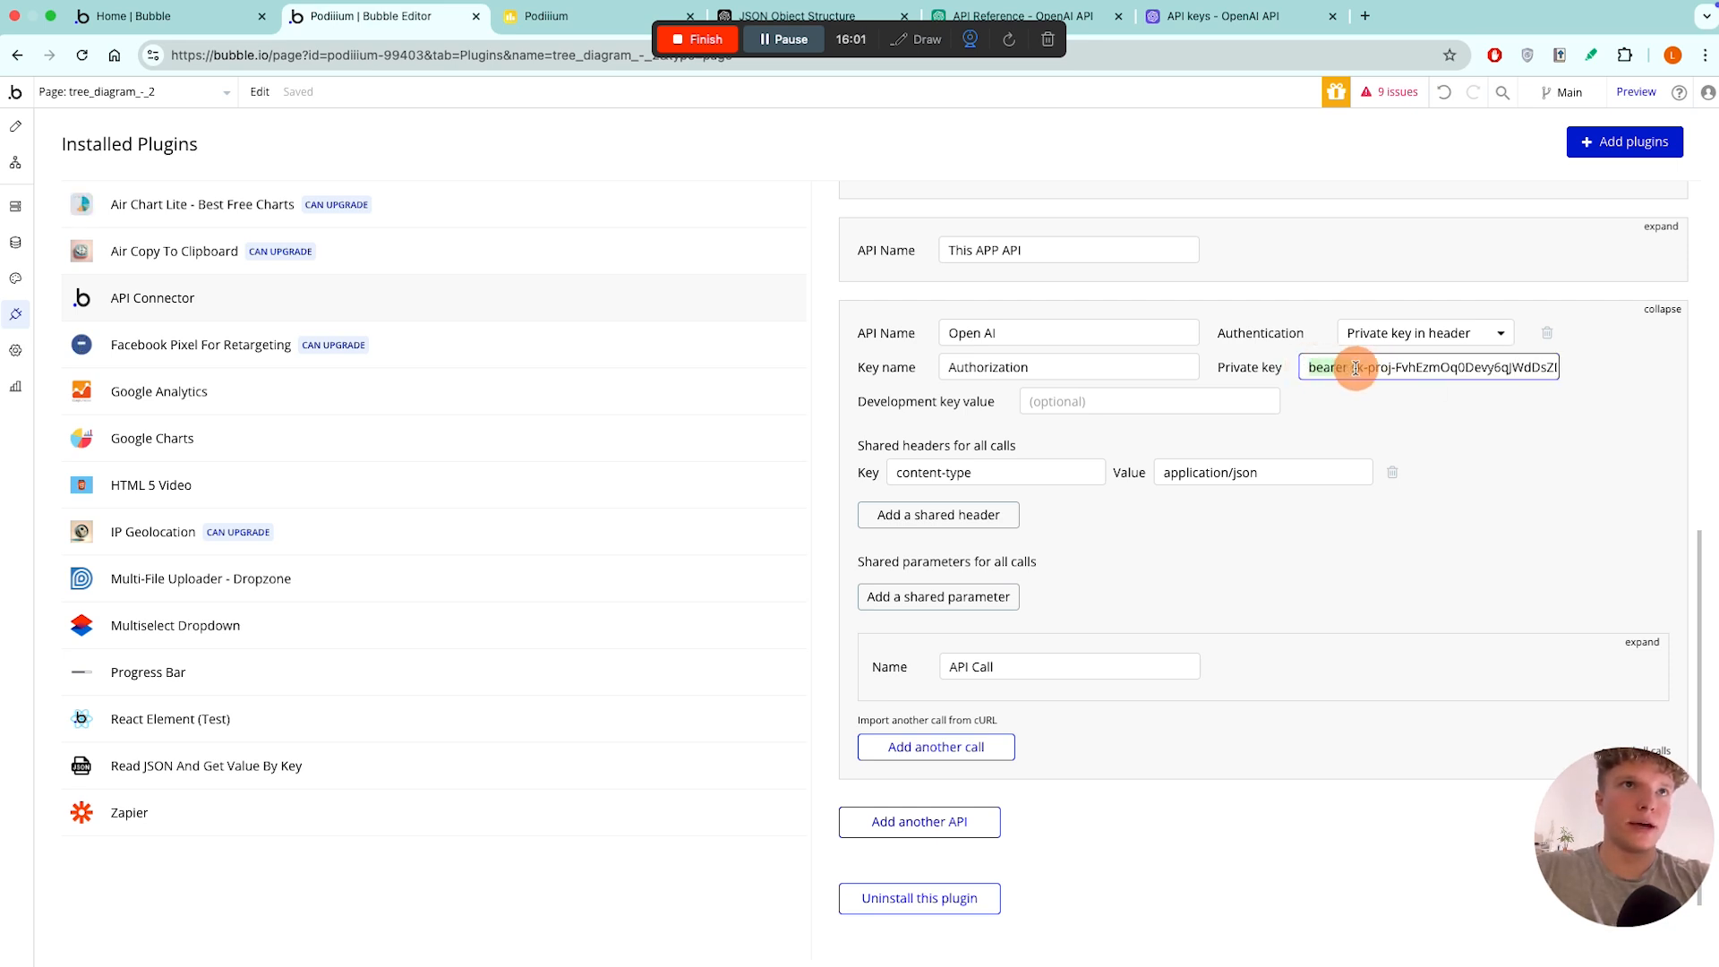
pyautogui.click(1366, 411)
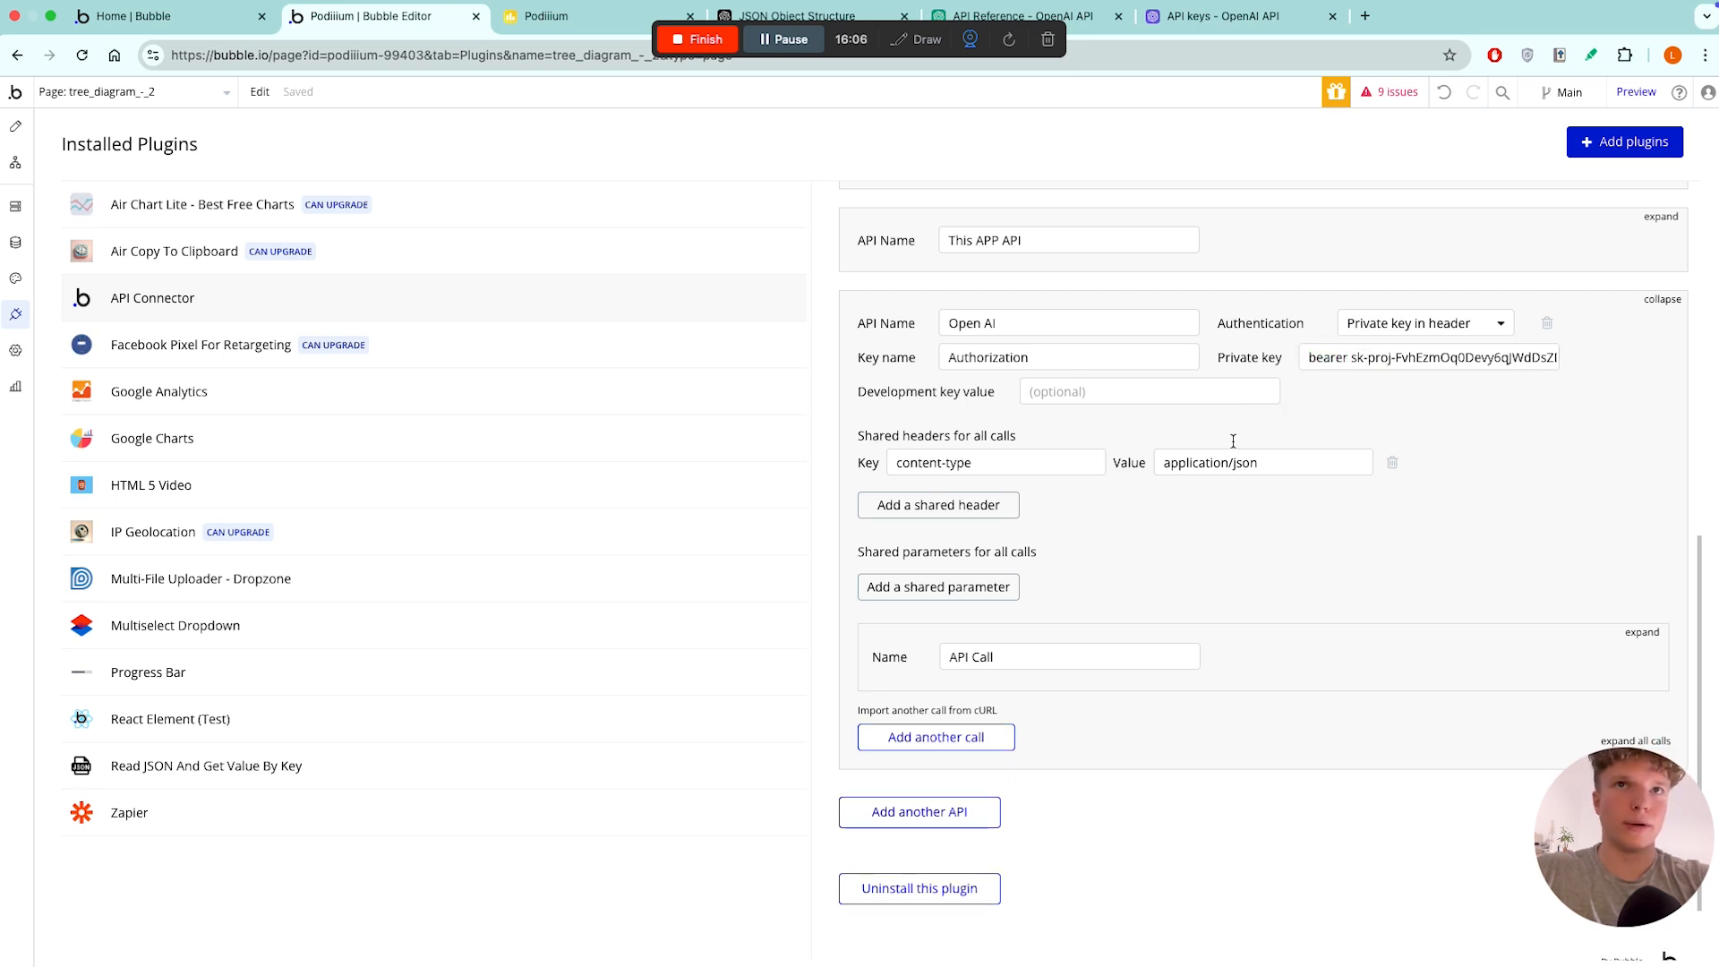
pyautogui.scroll(-1, 1163, 403)
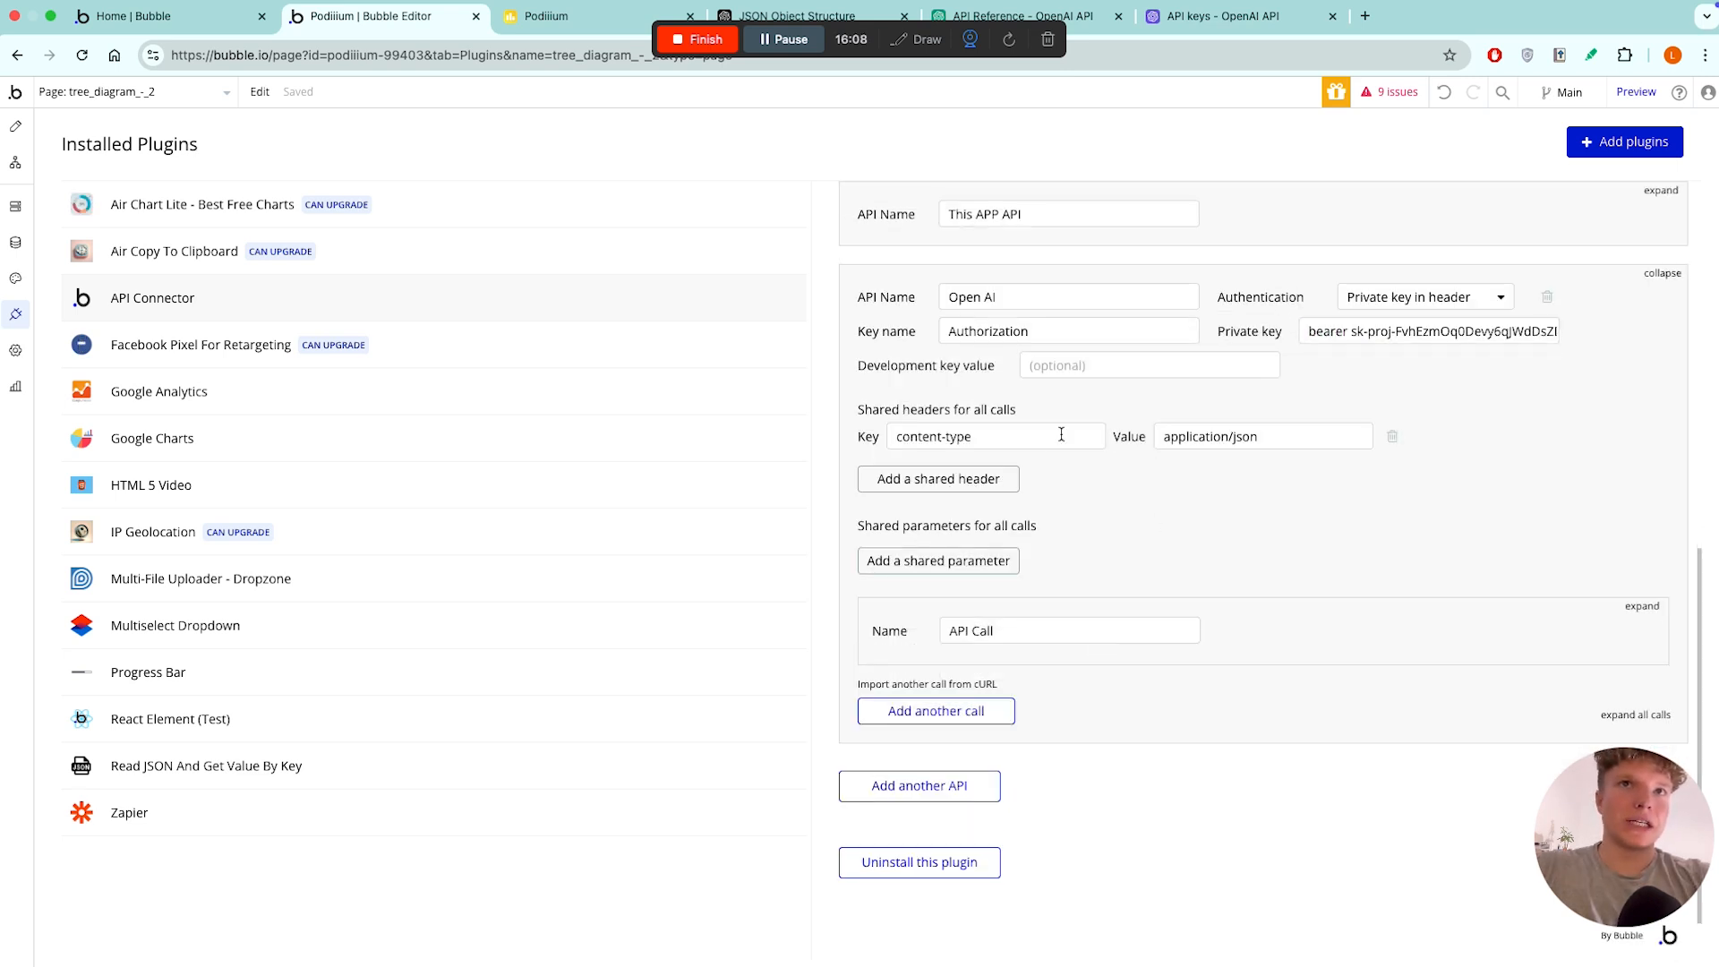
pyautogui.scroll(-2, 1134, 490)
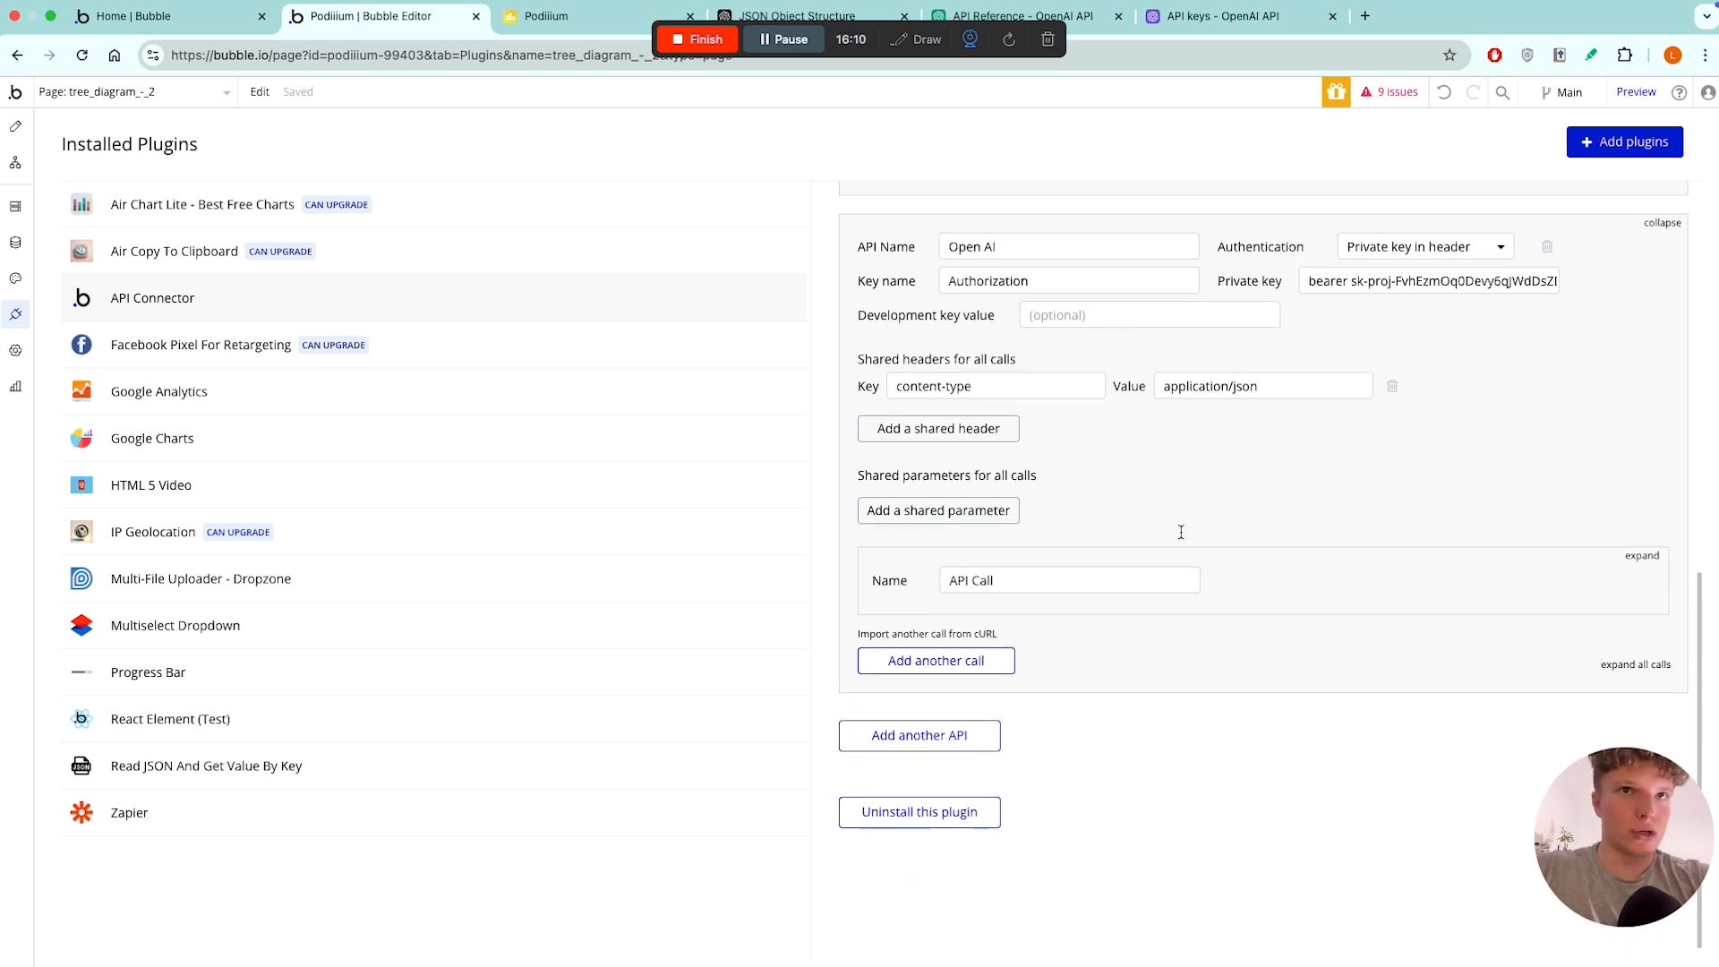
pyautogui.scroll(-1, 1155, 348)
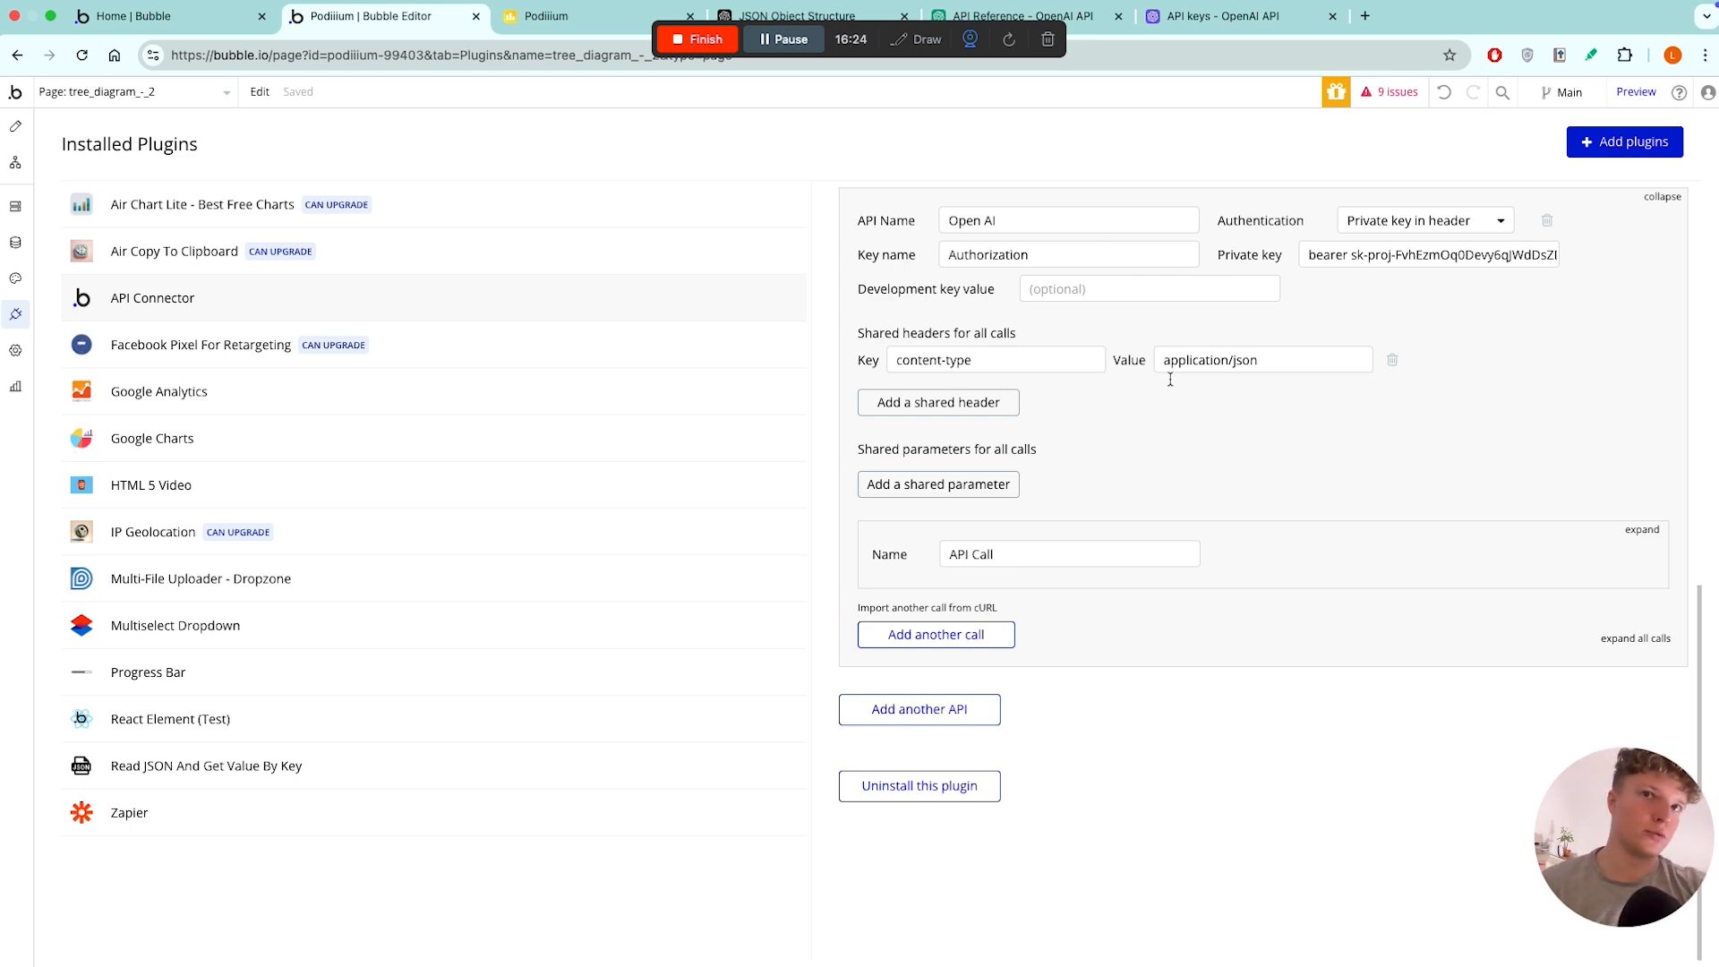
# - Expand the API call and rename it 'Tree creation completions'
pyautogui.click(1642, 529)
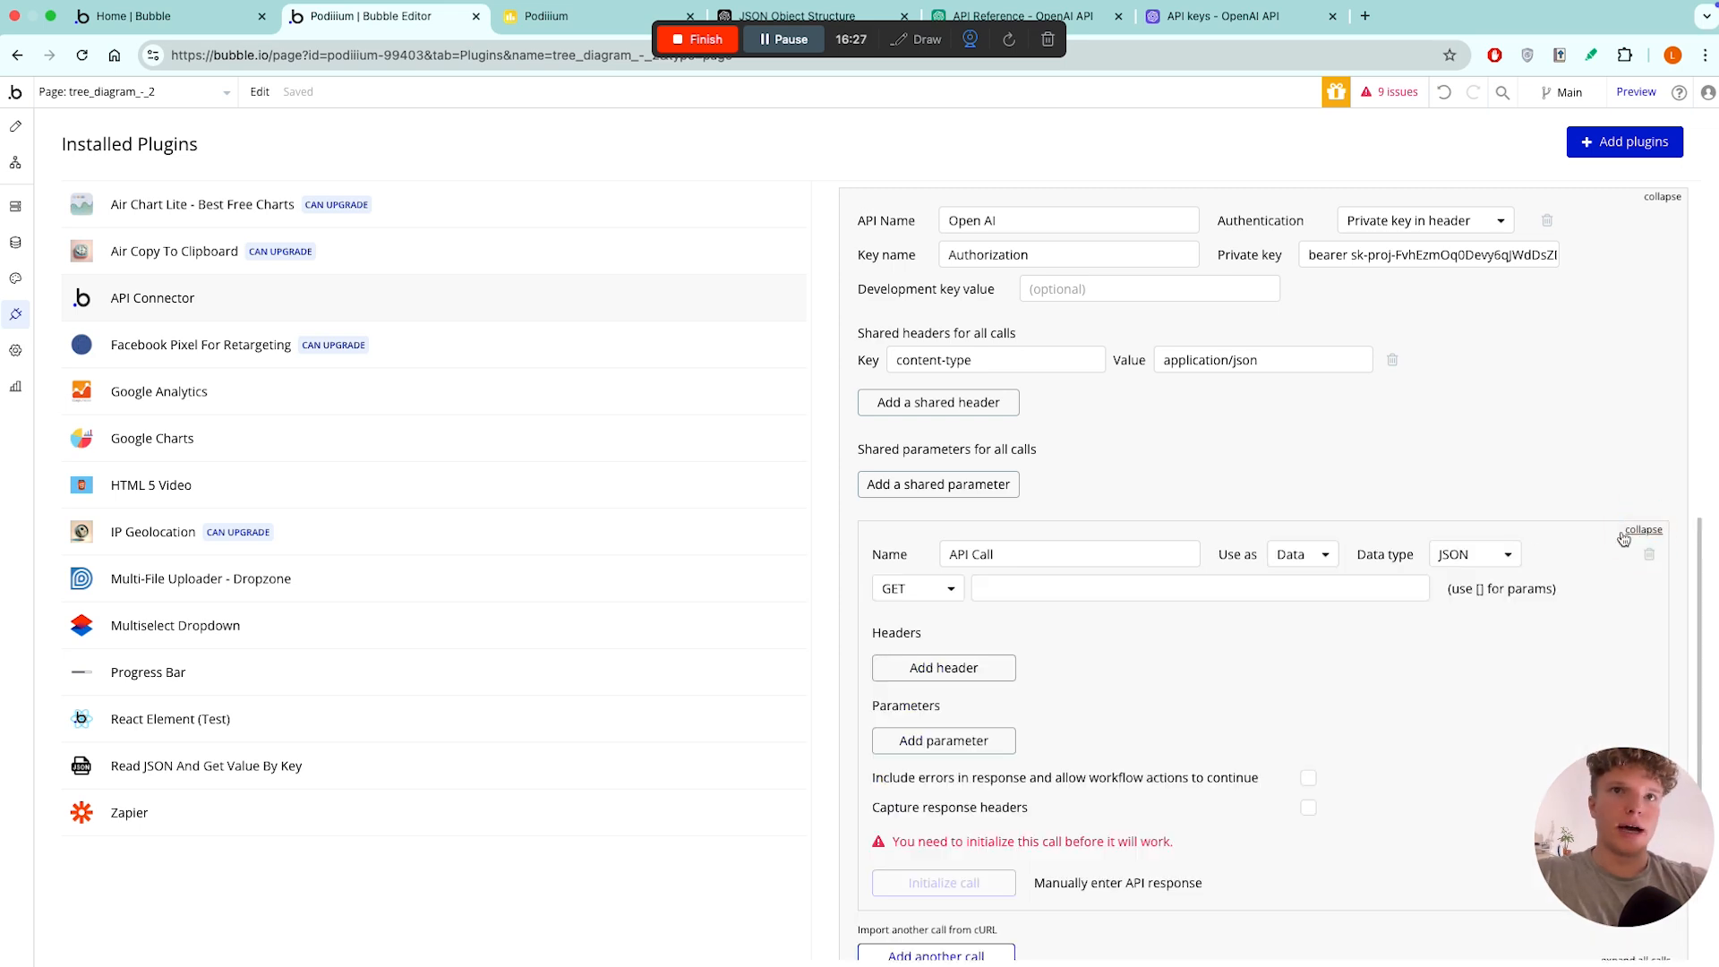
pyautogui.scroll(-2, 1011, 484)
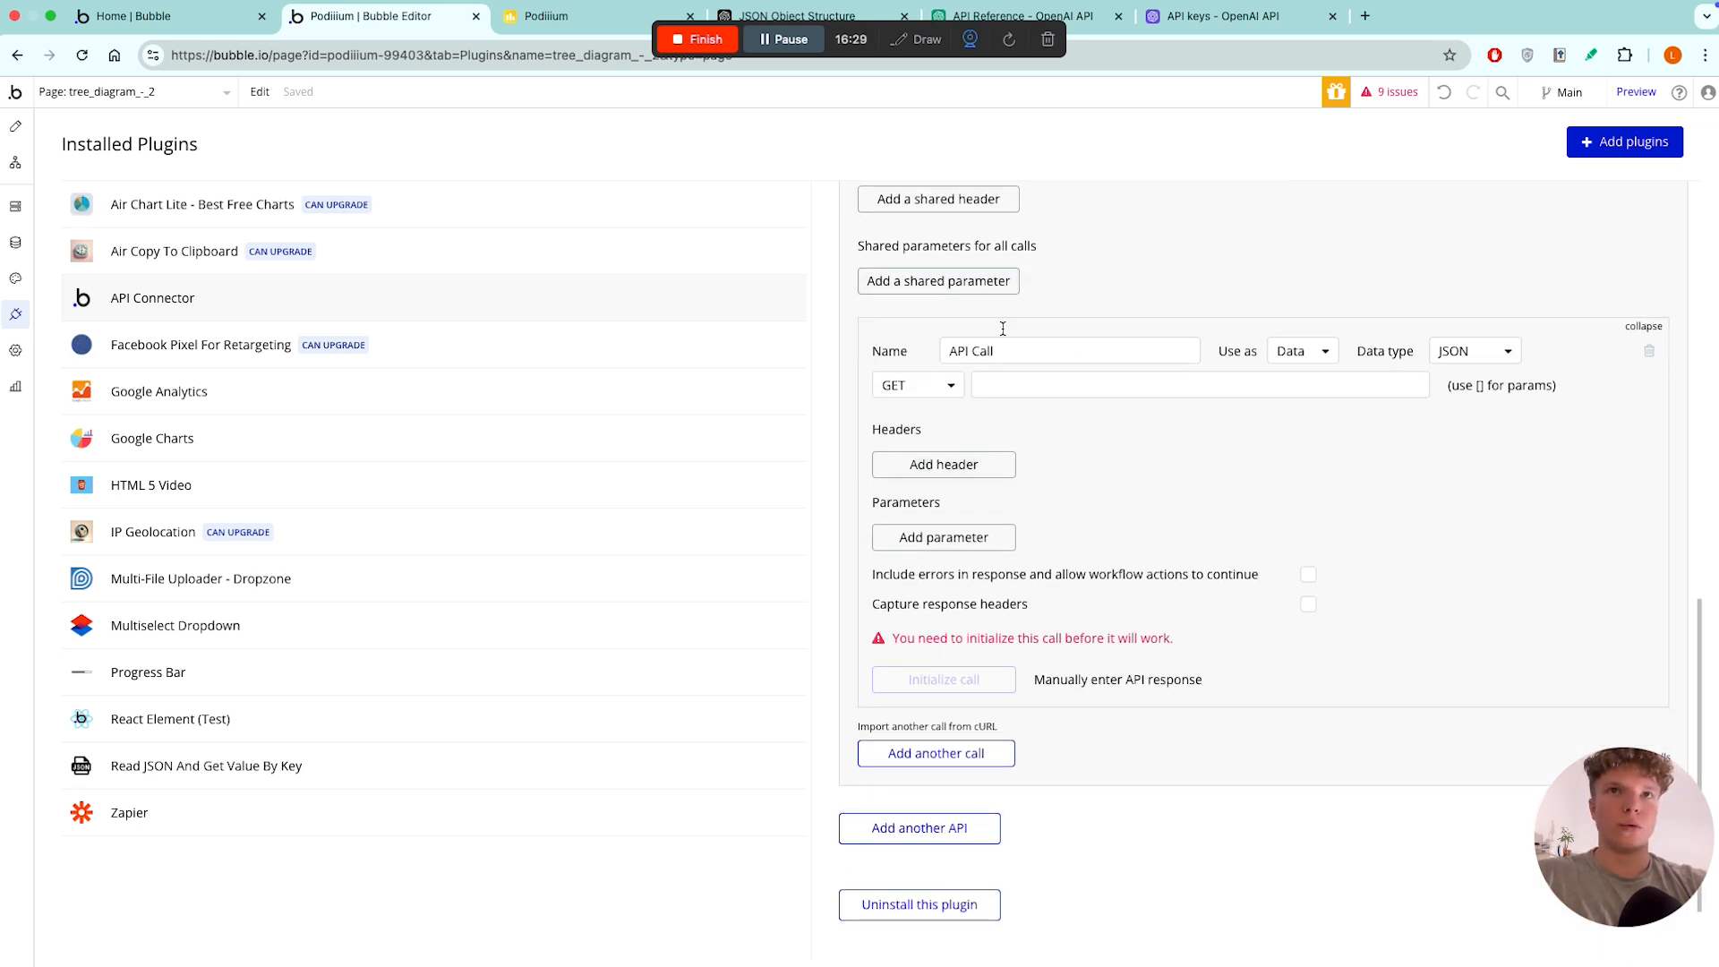
pyautogui.click(1005, 356)
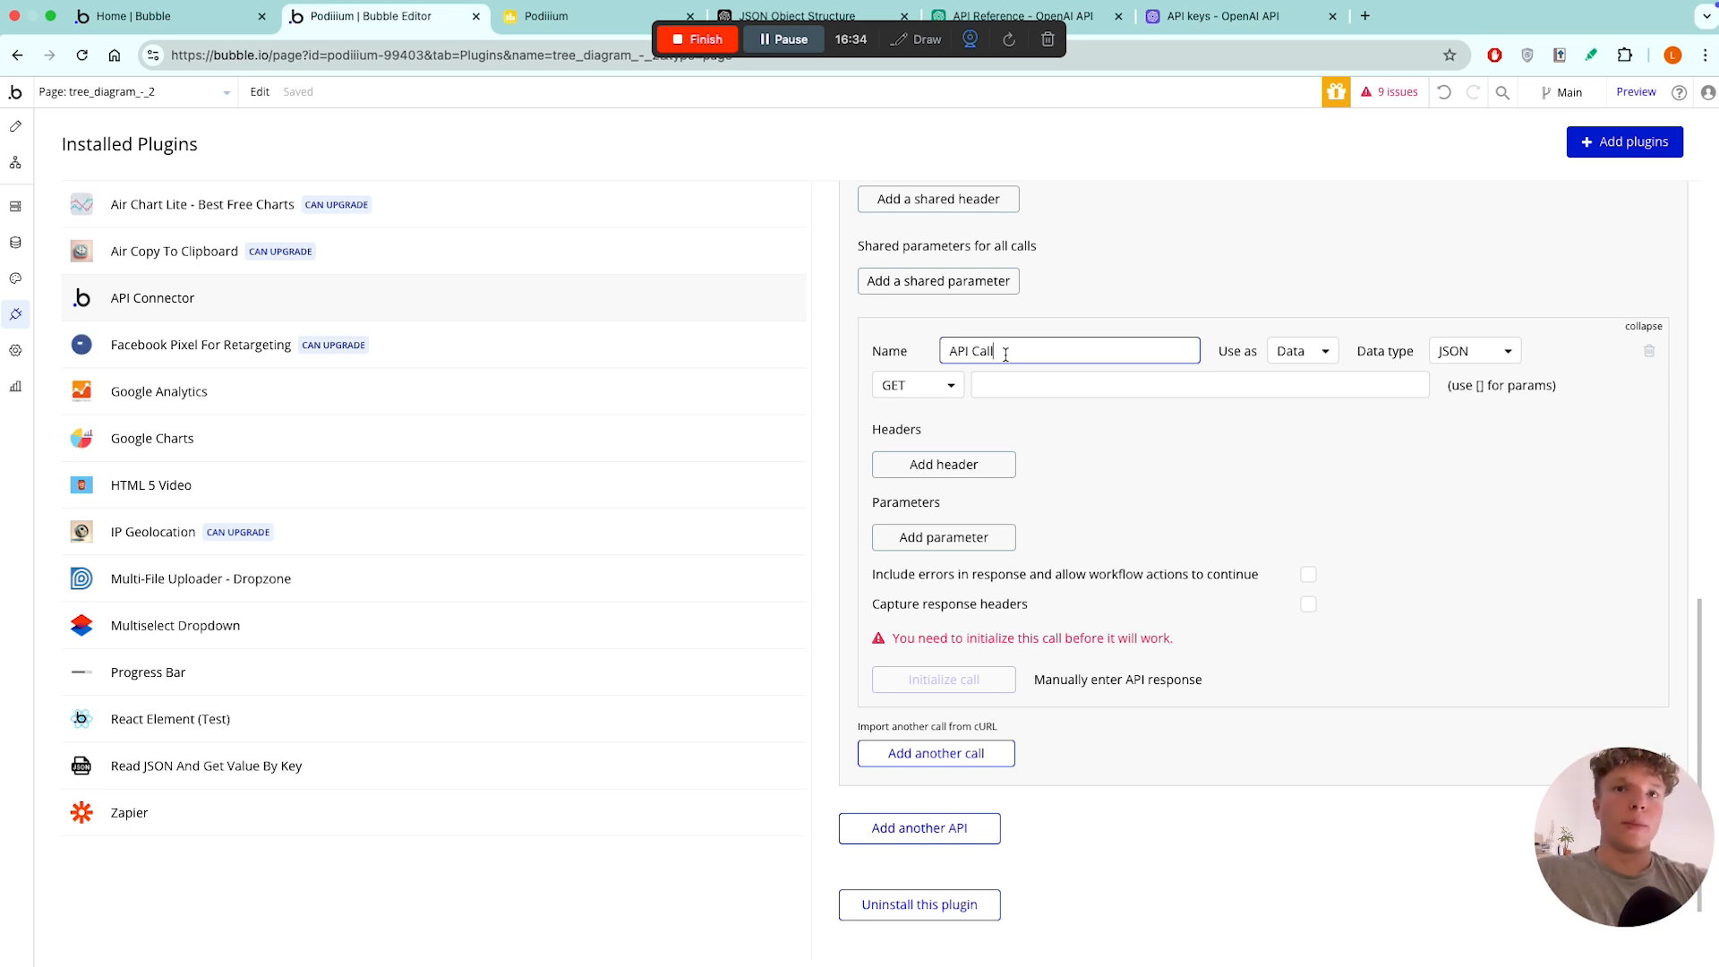
pyautogui.press('super+a')
pyautogui.press('BackSpace')
pyautogui.write('Tree cr')
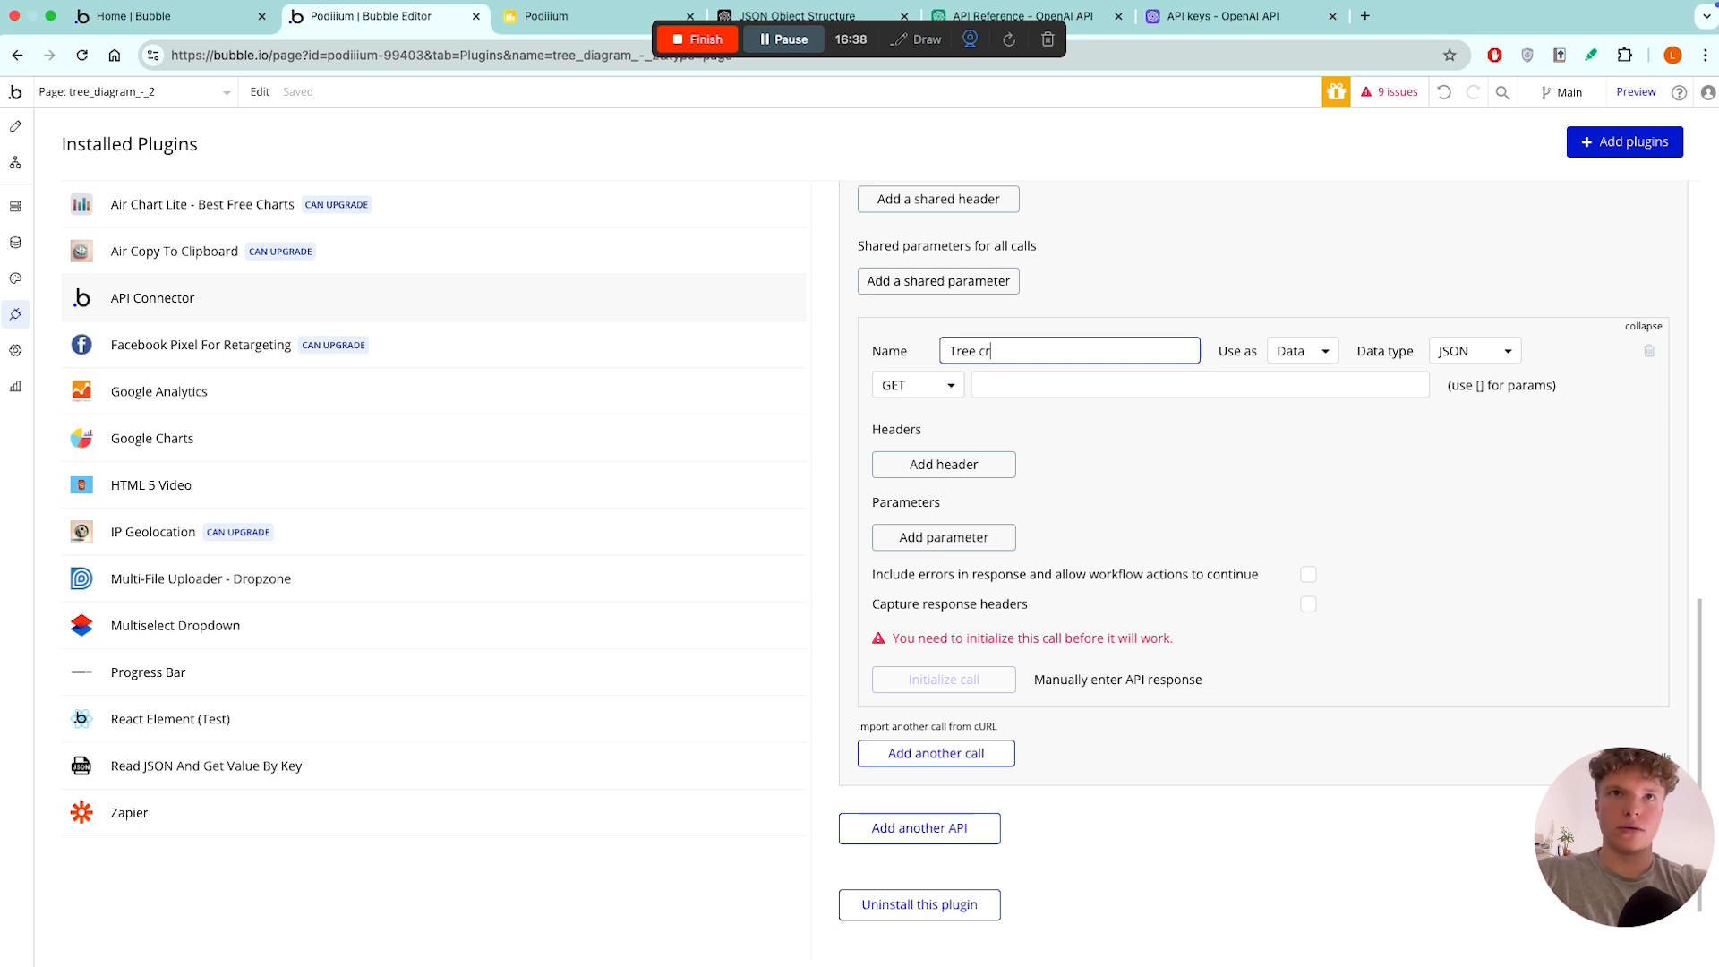
pyautogui.write('eation completions call')
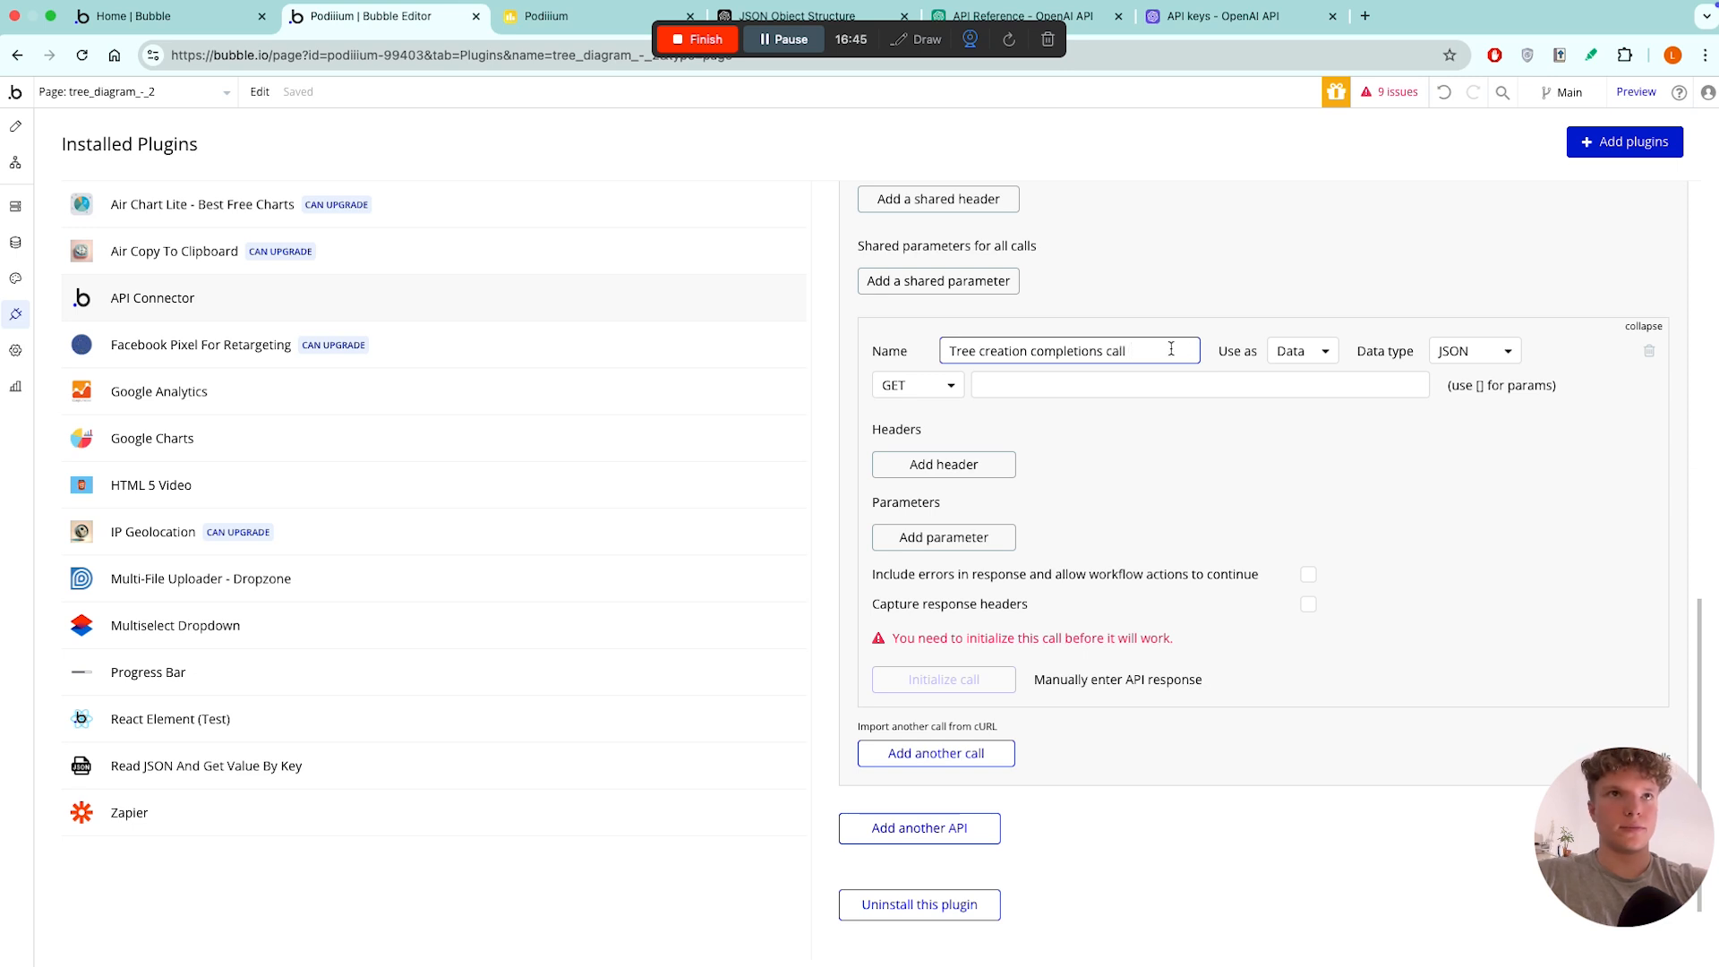
# - Set the call to be used as an Action with the POST method
pyautogui.click(1298, 355)
pyautogui.click(1296, 408)
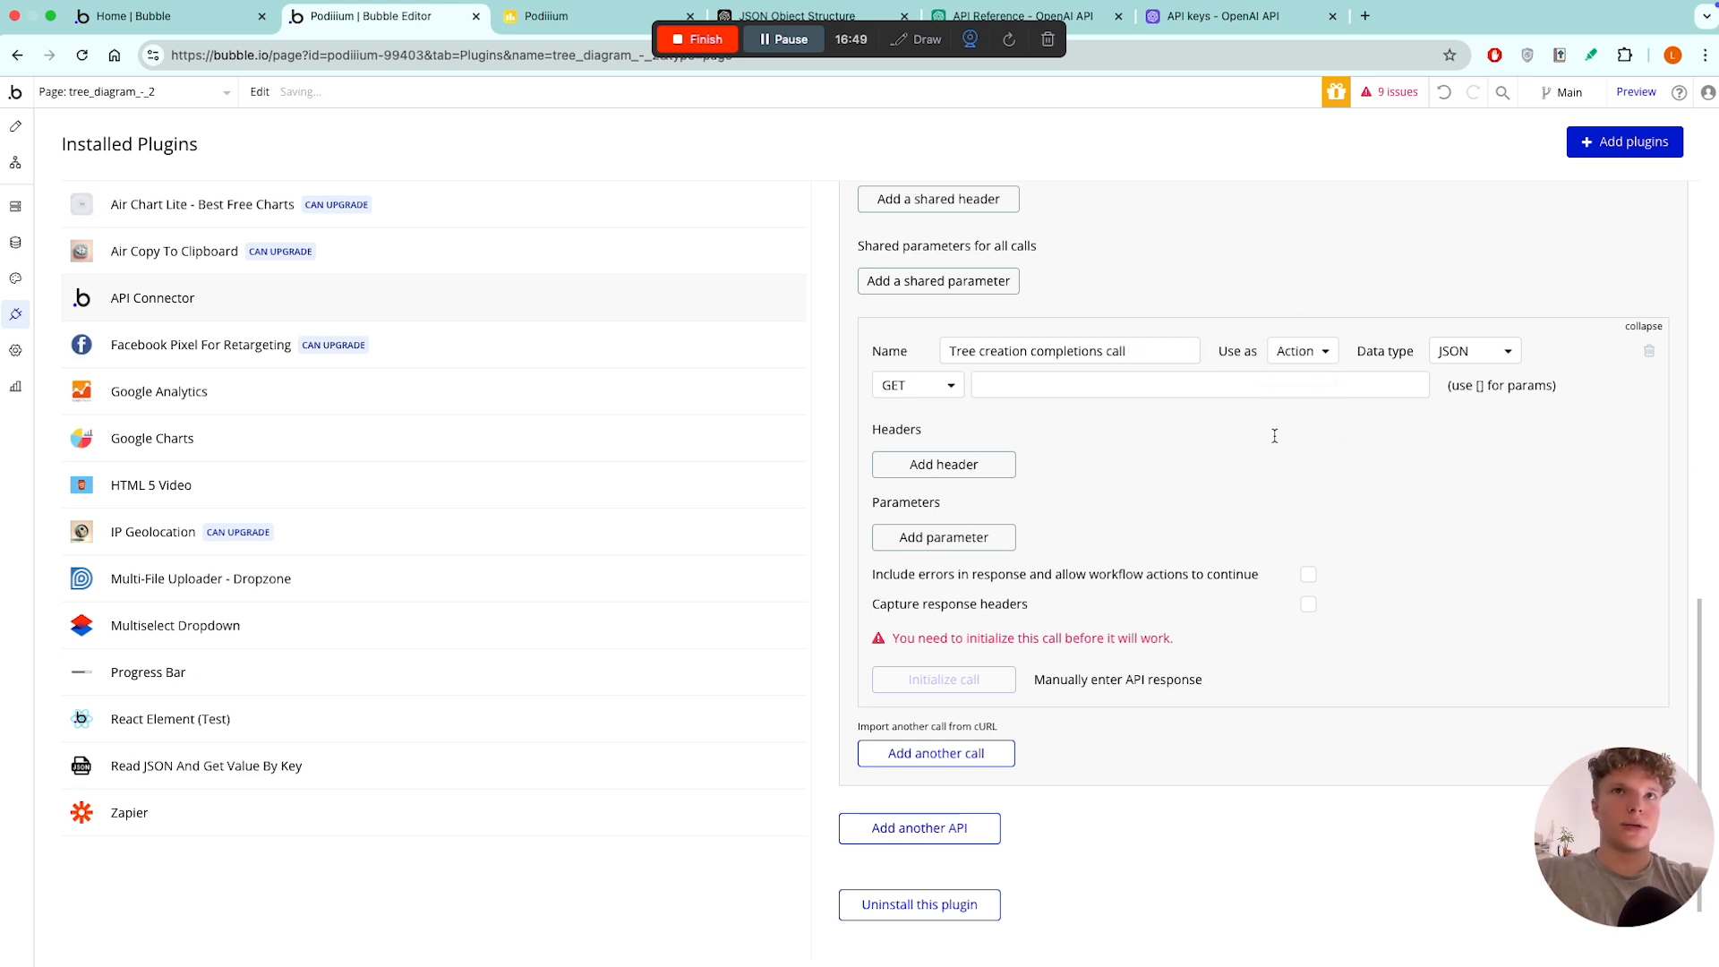
pyautogui.click(899, 386)
pyautogui.click(899, 442)
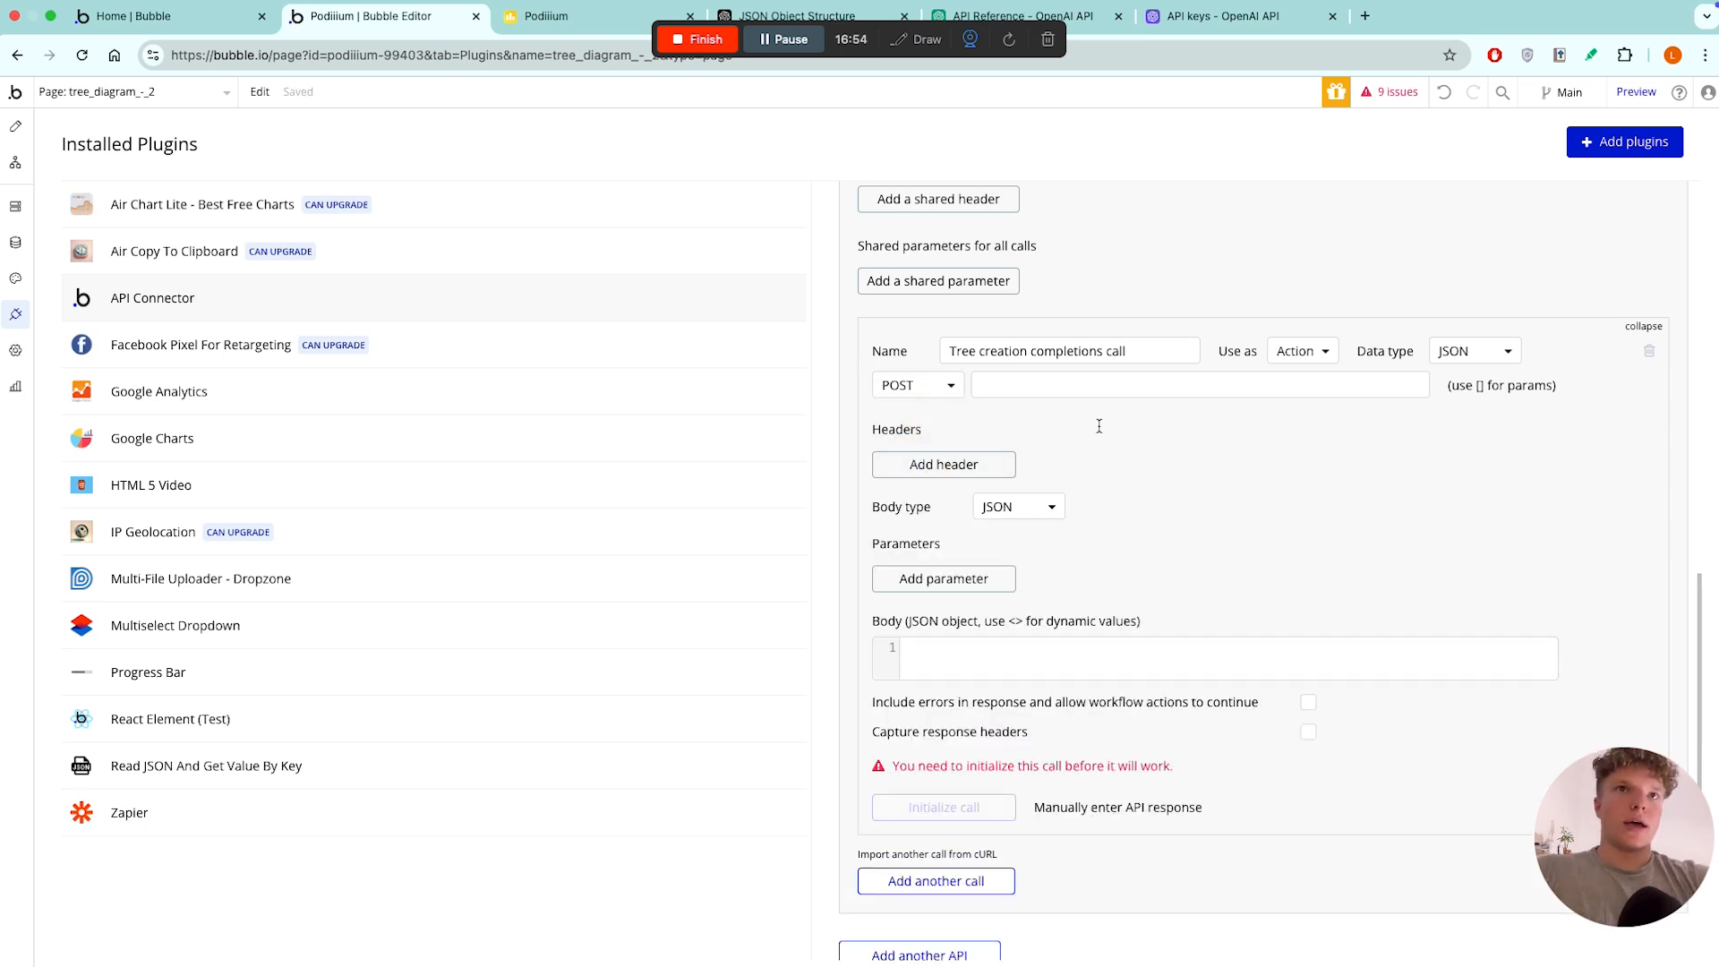
pyautogui.click(1065, 17)
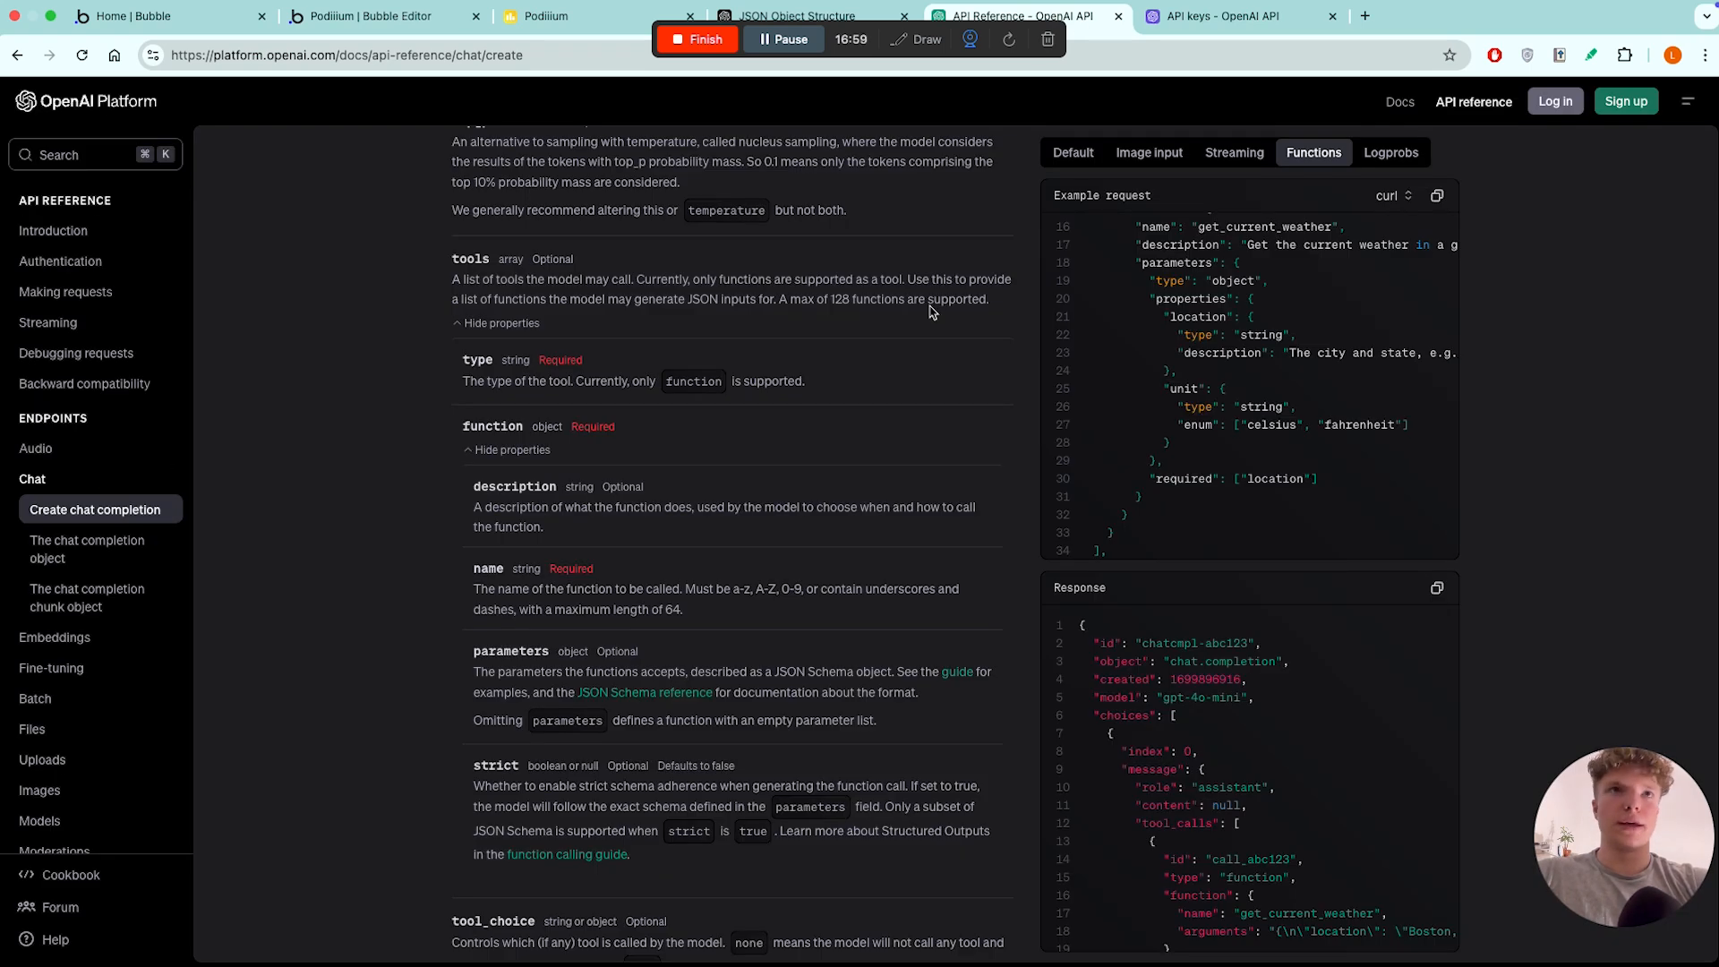
# - Review the default curl example, highlighting its Content-Type/Authorization headers, model and messages
pyautogui.scroll(4, 1155, 149)
pyautogui.click(1079, 153)
pyautogui.scroll(4, 1163, 376)
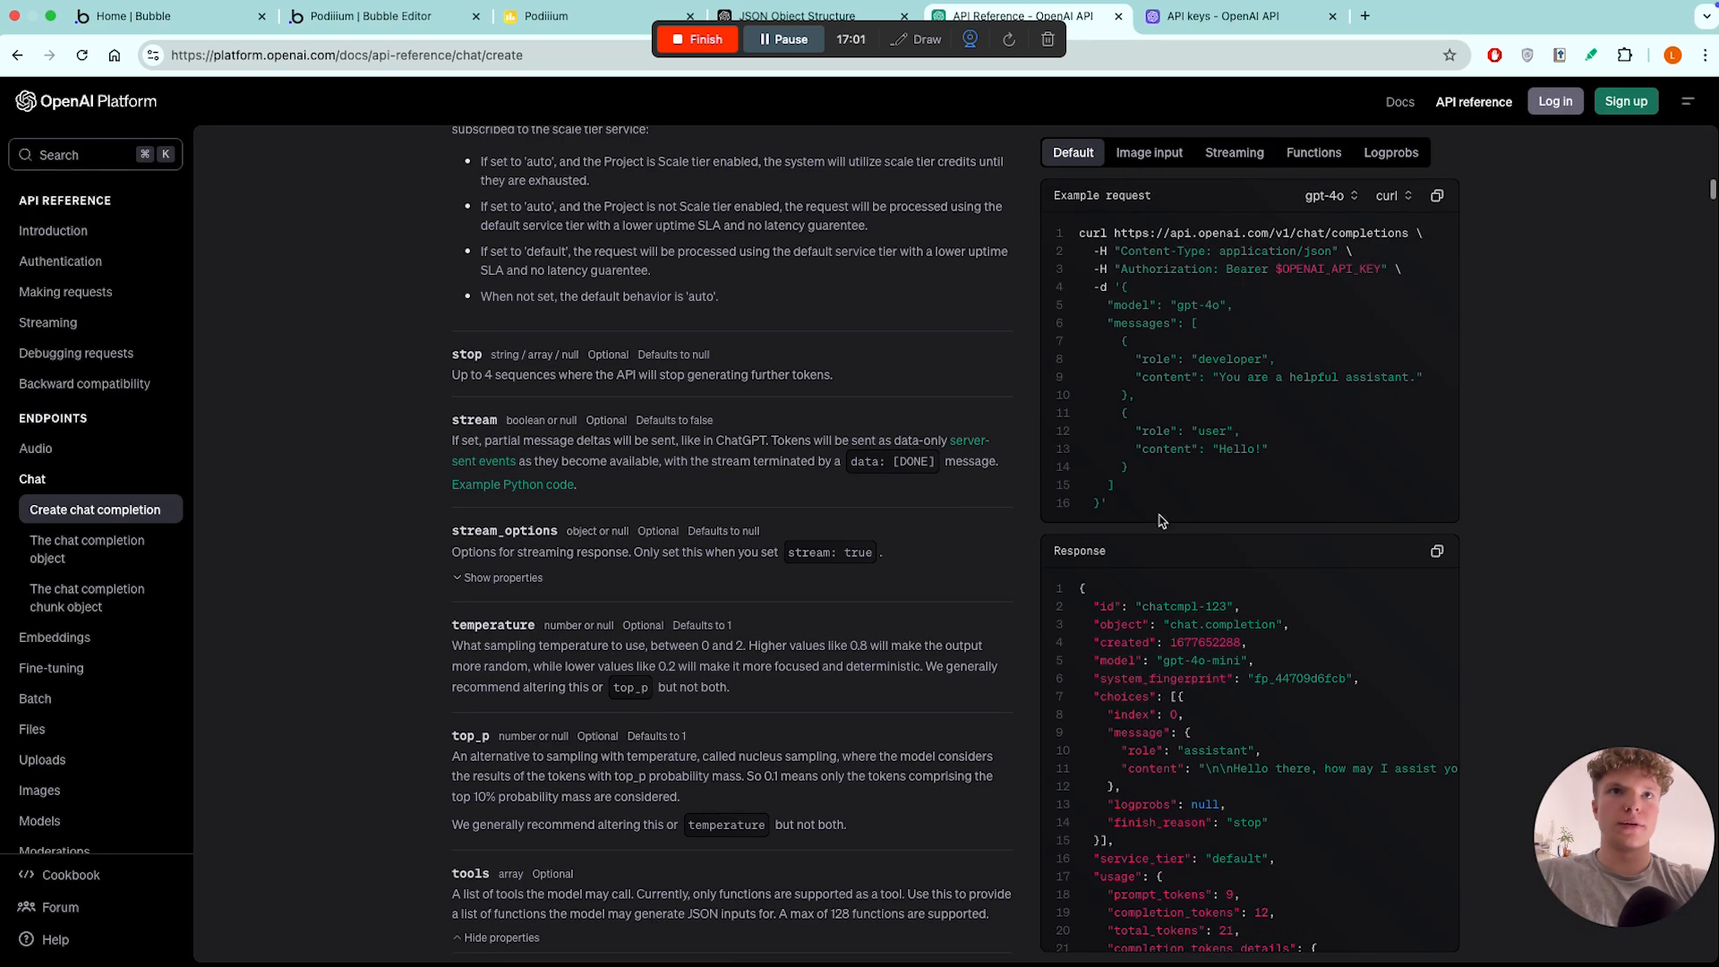
pyautogui.scroll(15, 985, 501)
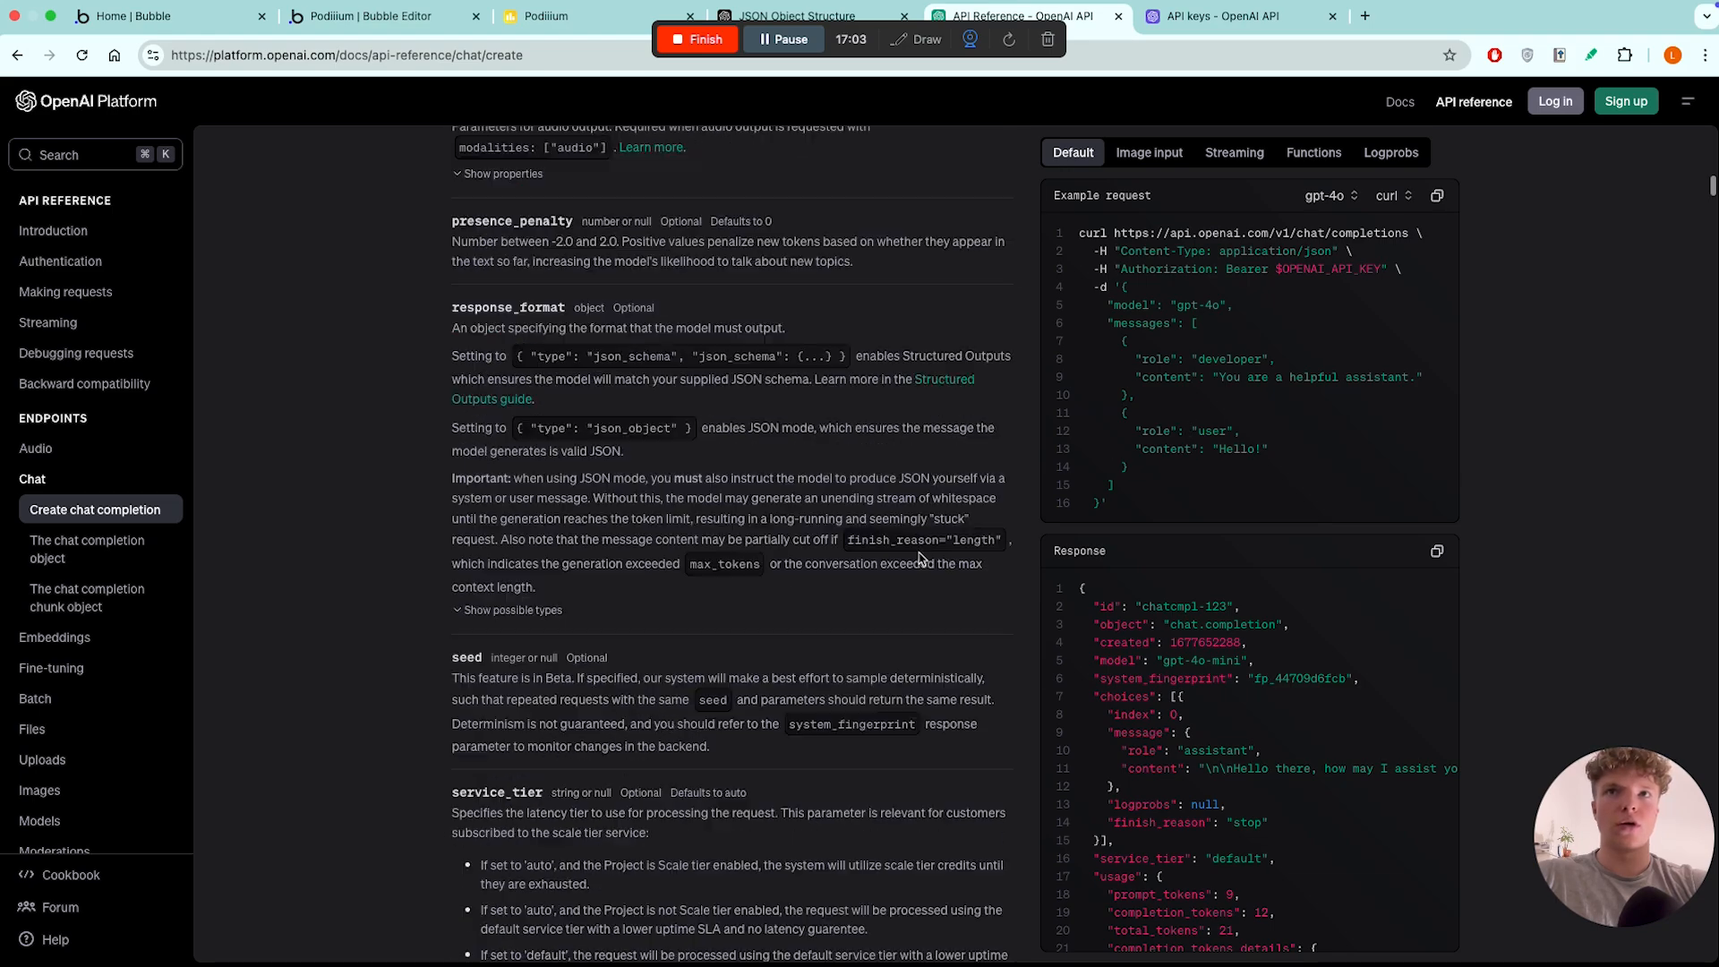
pyautogui.scroll(20, 918, 552)
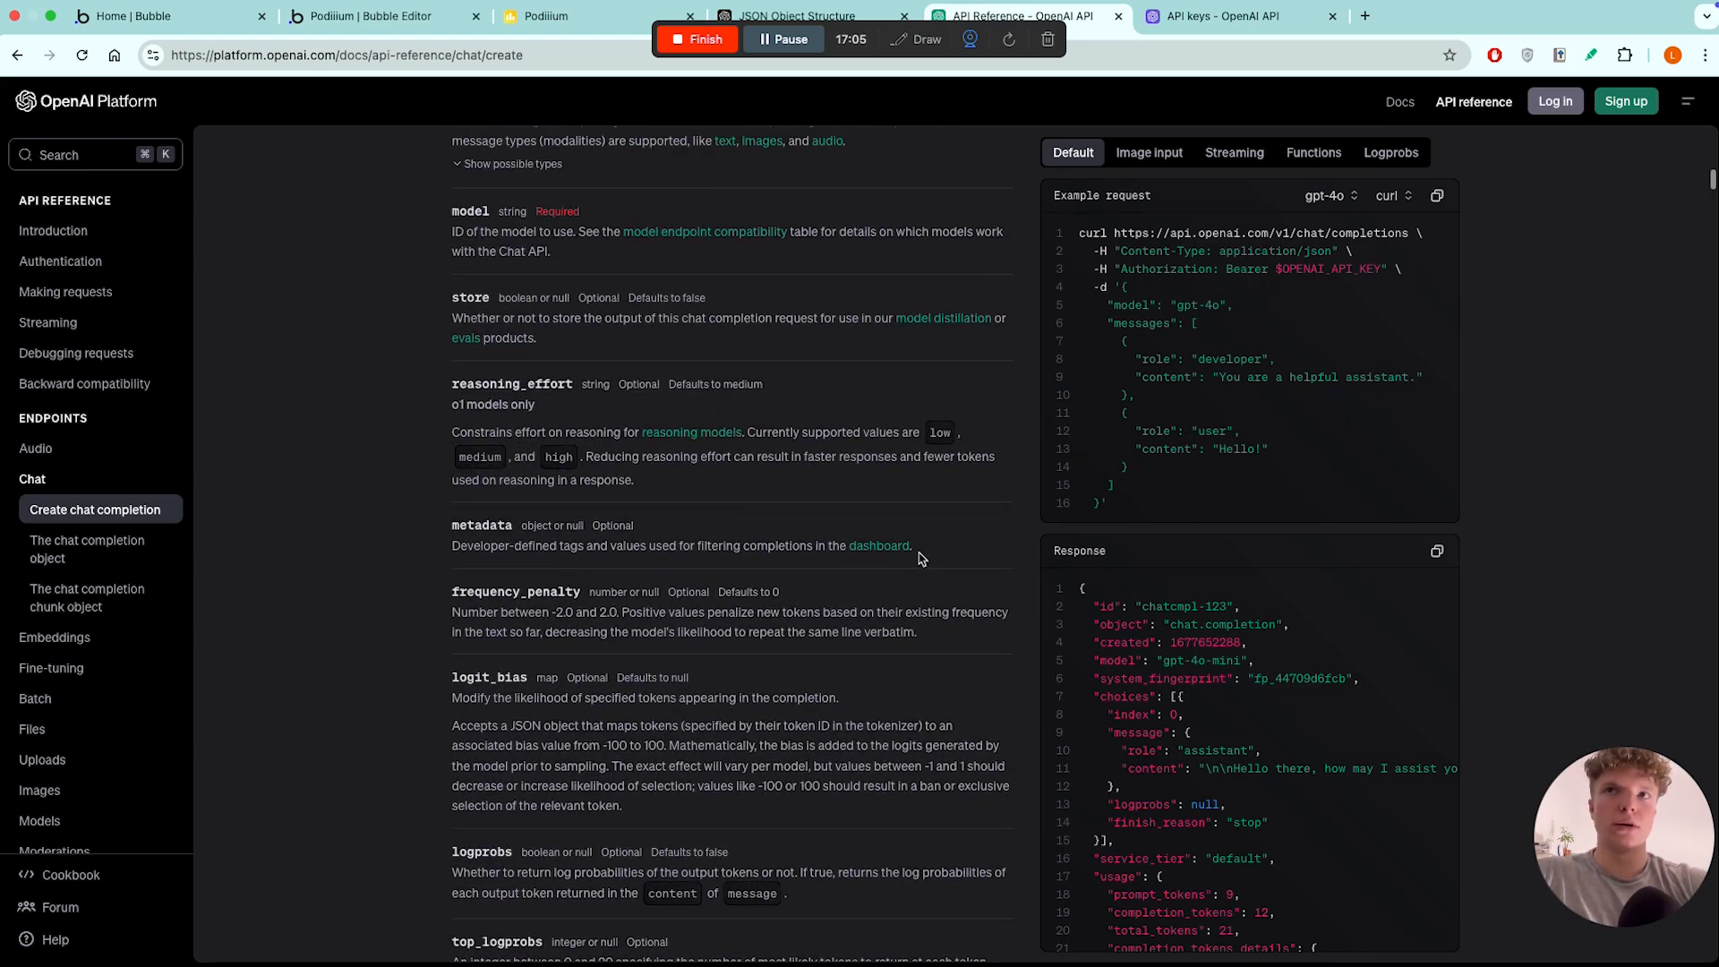
pyautogui.scroll(-10, 921, 558)
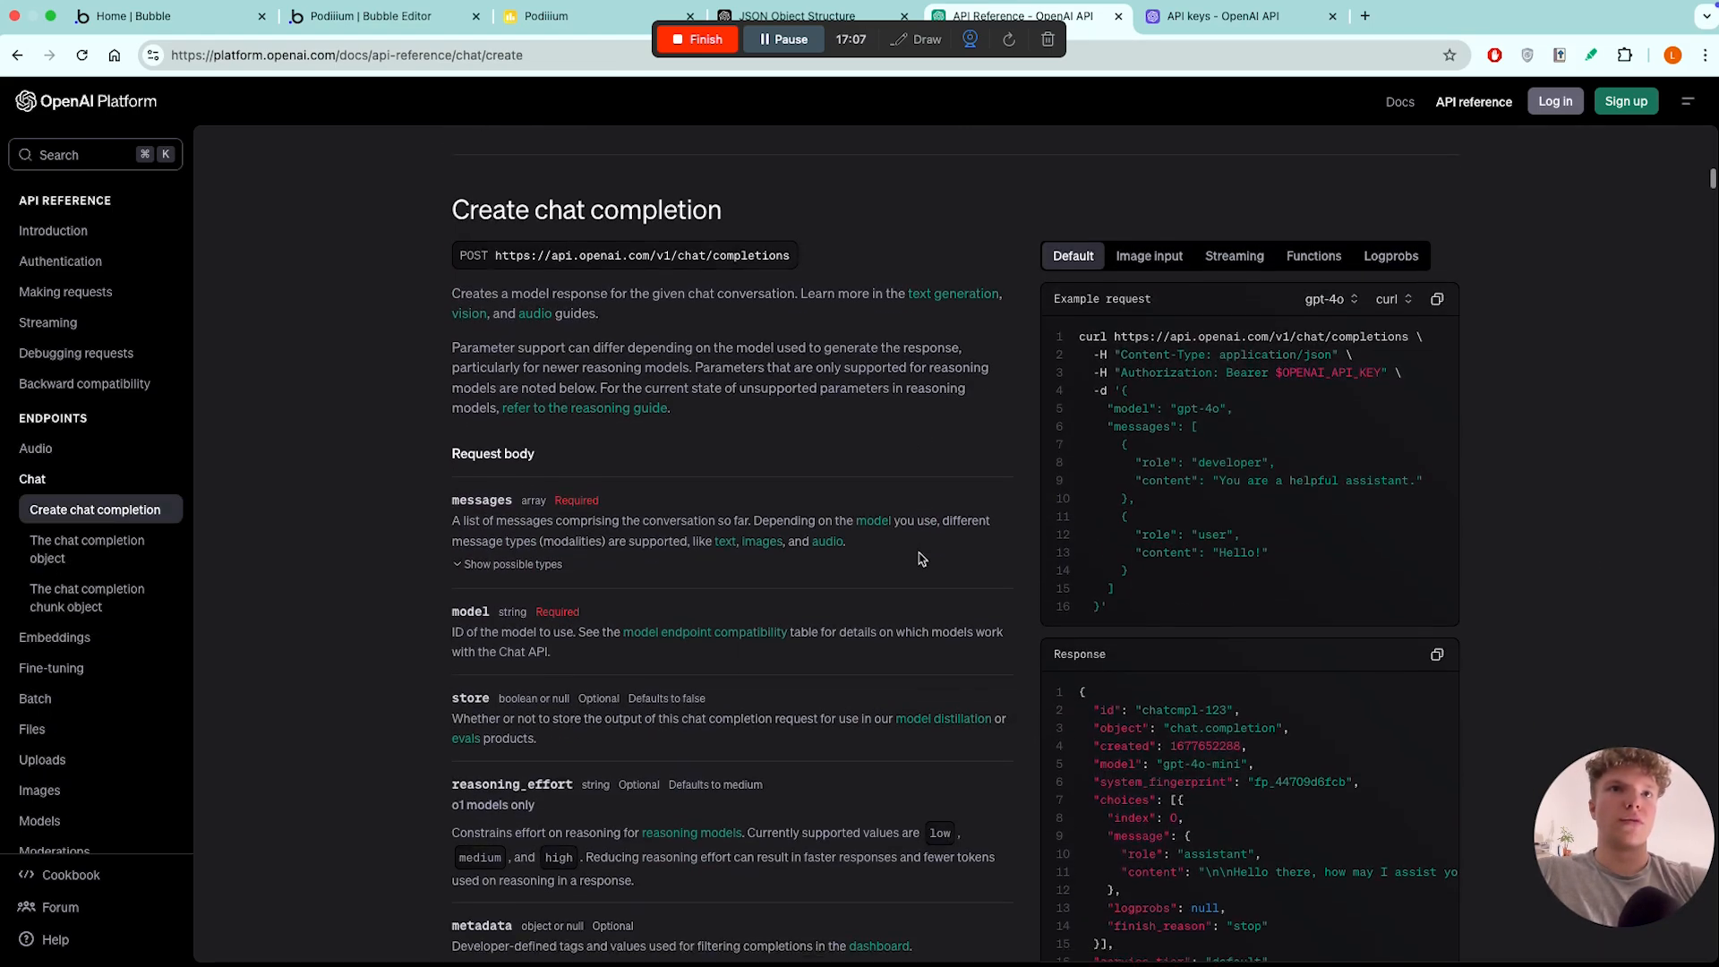
pyautogui.moveTo(1200, 466); pyautogui.dragTo(1442, 472)
pyautogui.moveTo(1185, 540); pyautogui.dragTo(1372, 545)
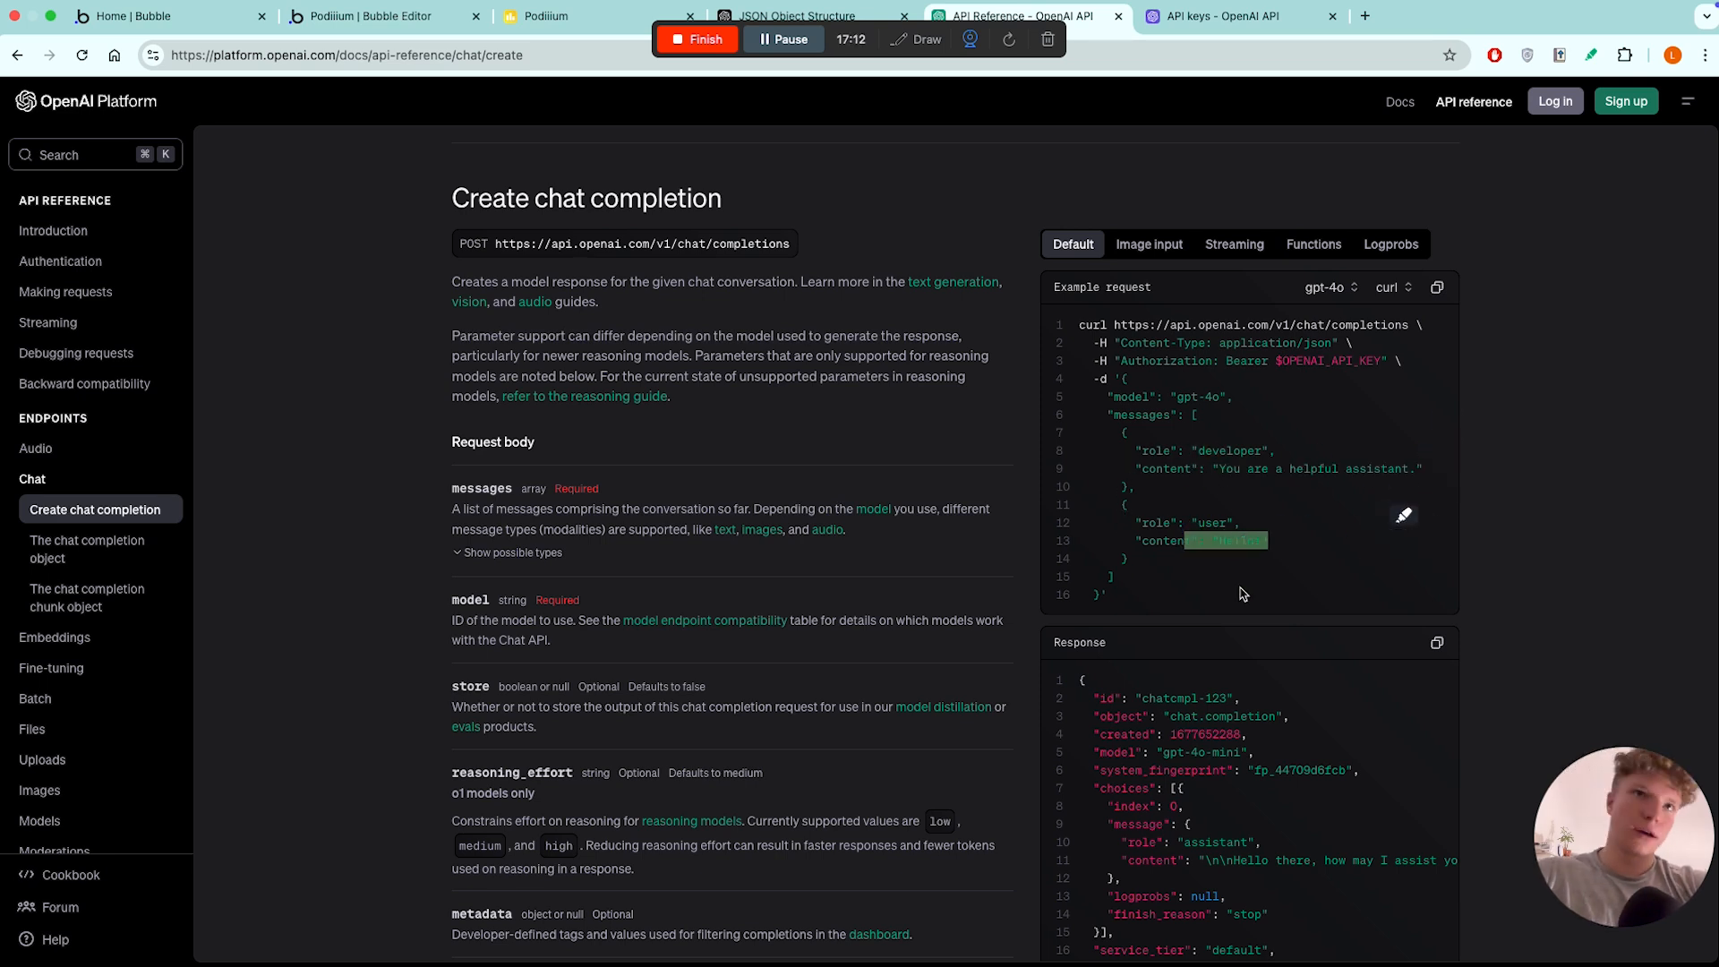
pyautogui.click(1382, 586)
pyautogui.moveTo(1118, 340); pyautogui.dragTo(1383, 354)
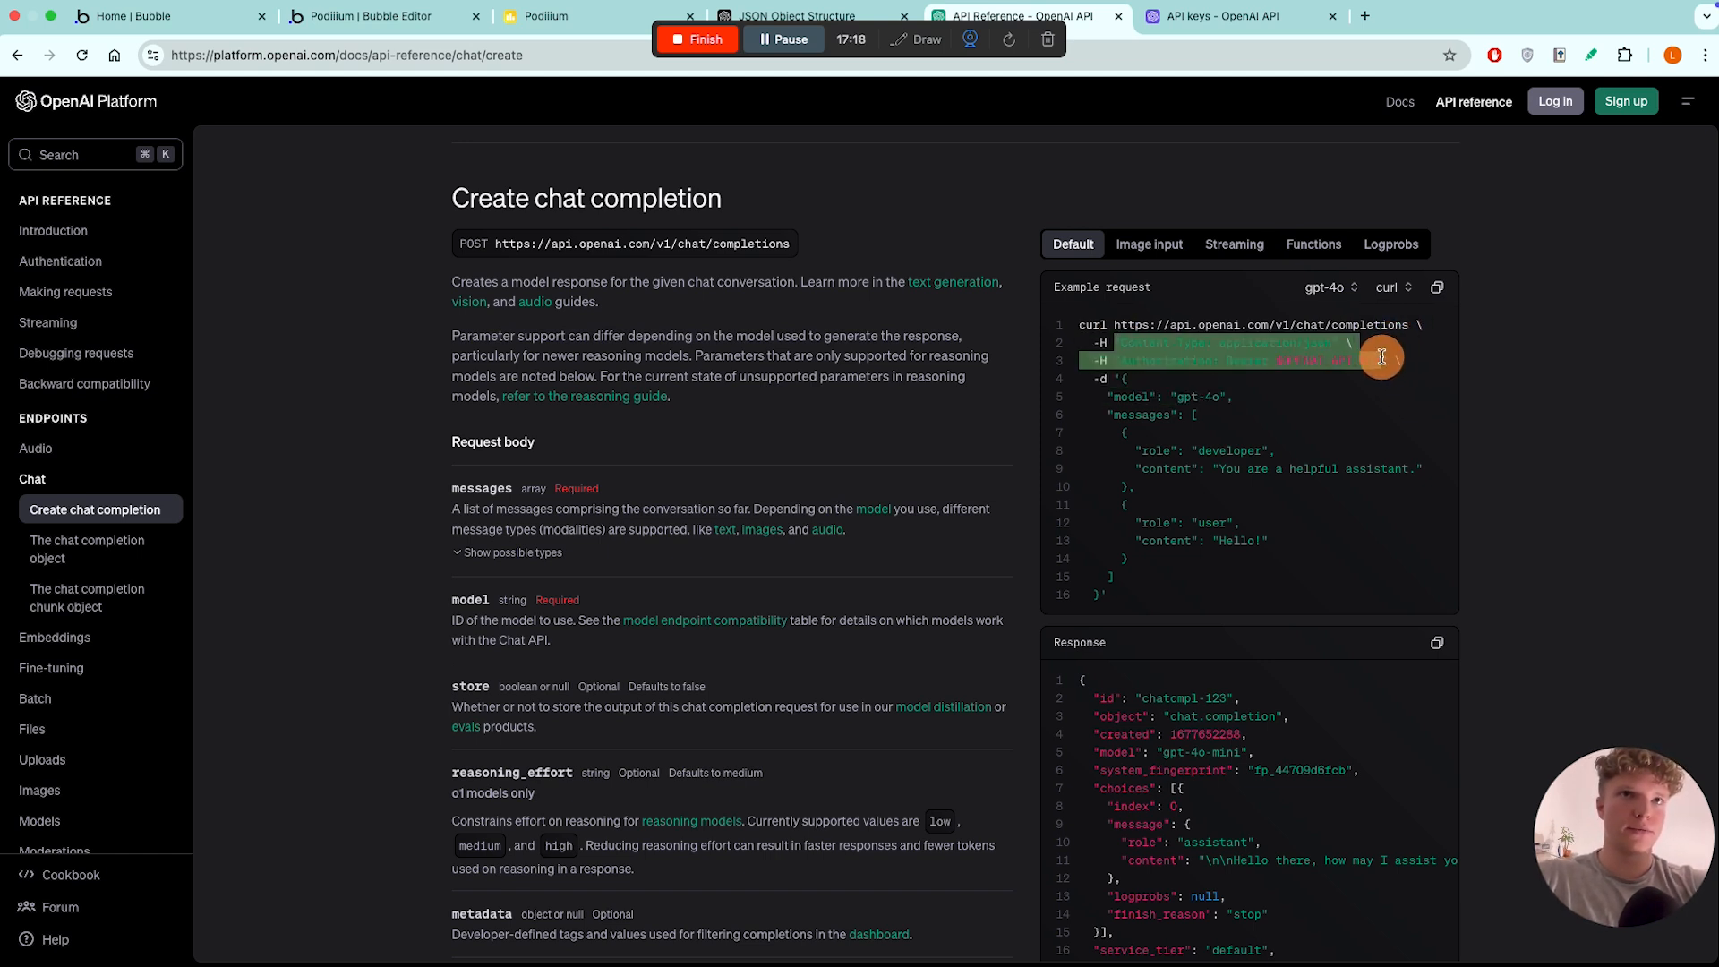
pyautogui.moveTo(1113, 396); pyautogui.dragTo(1264, 408)
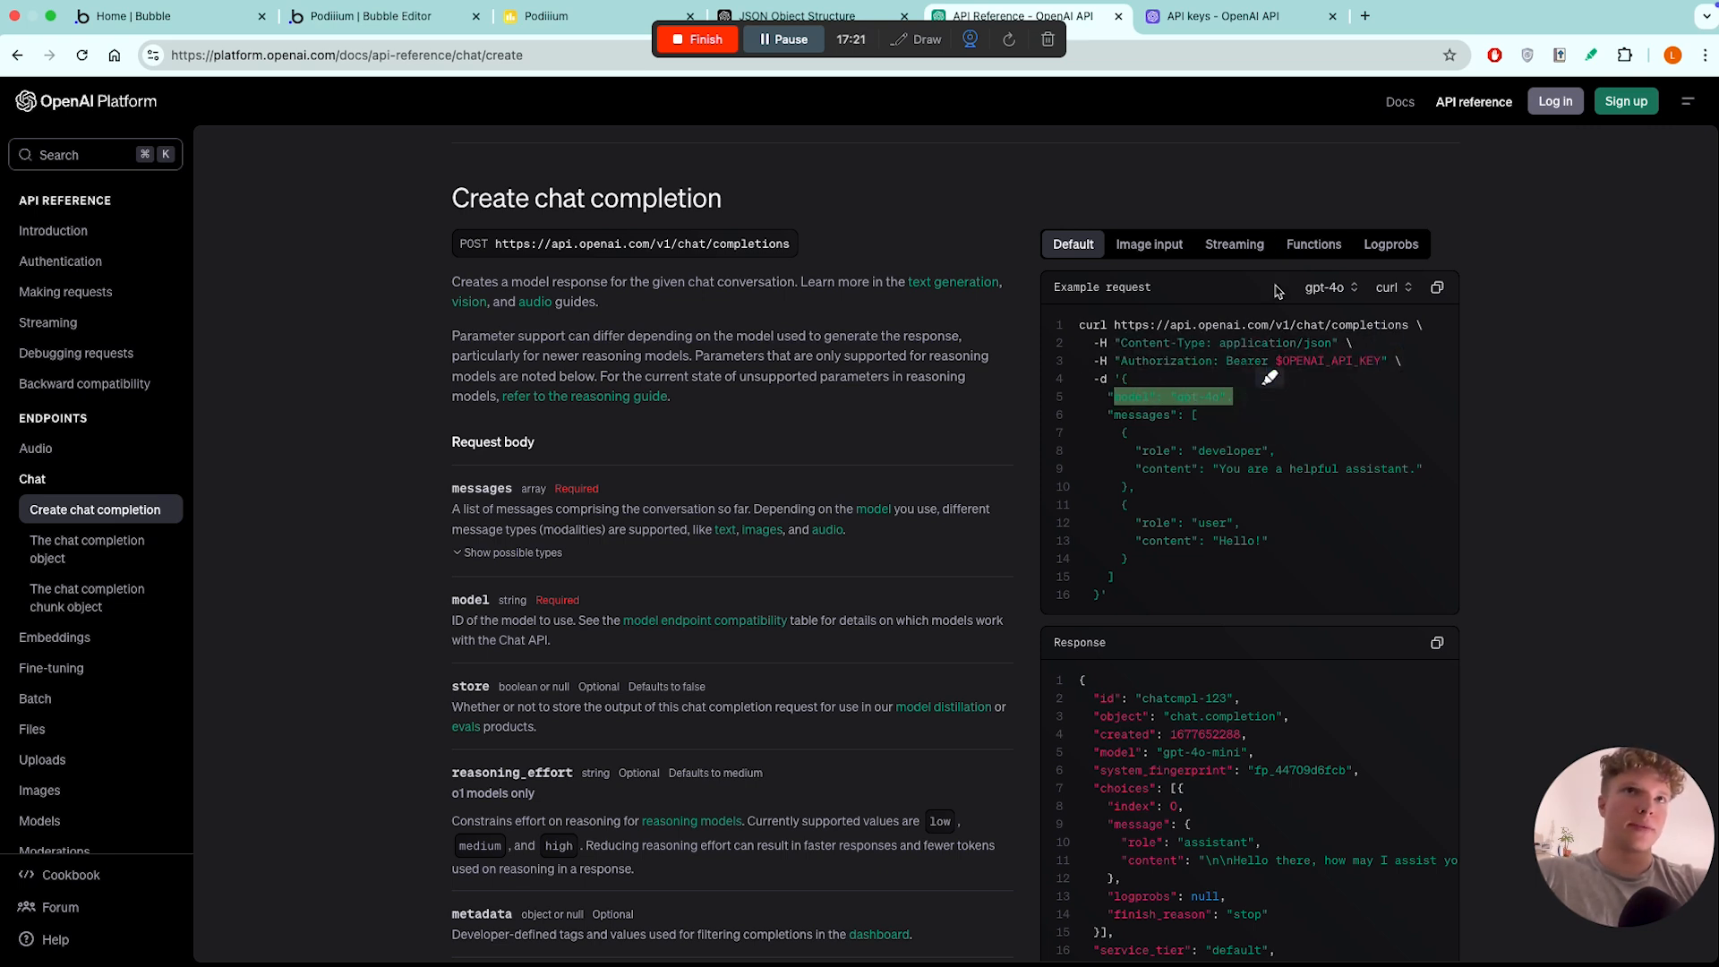
pyautogui.click(1309, 246)
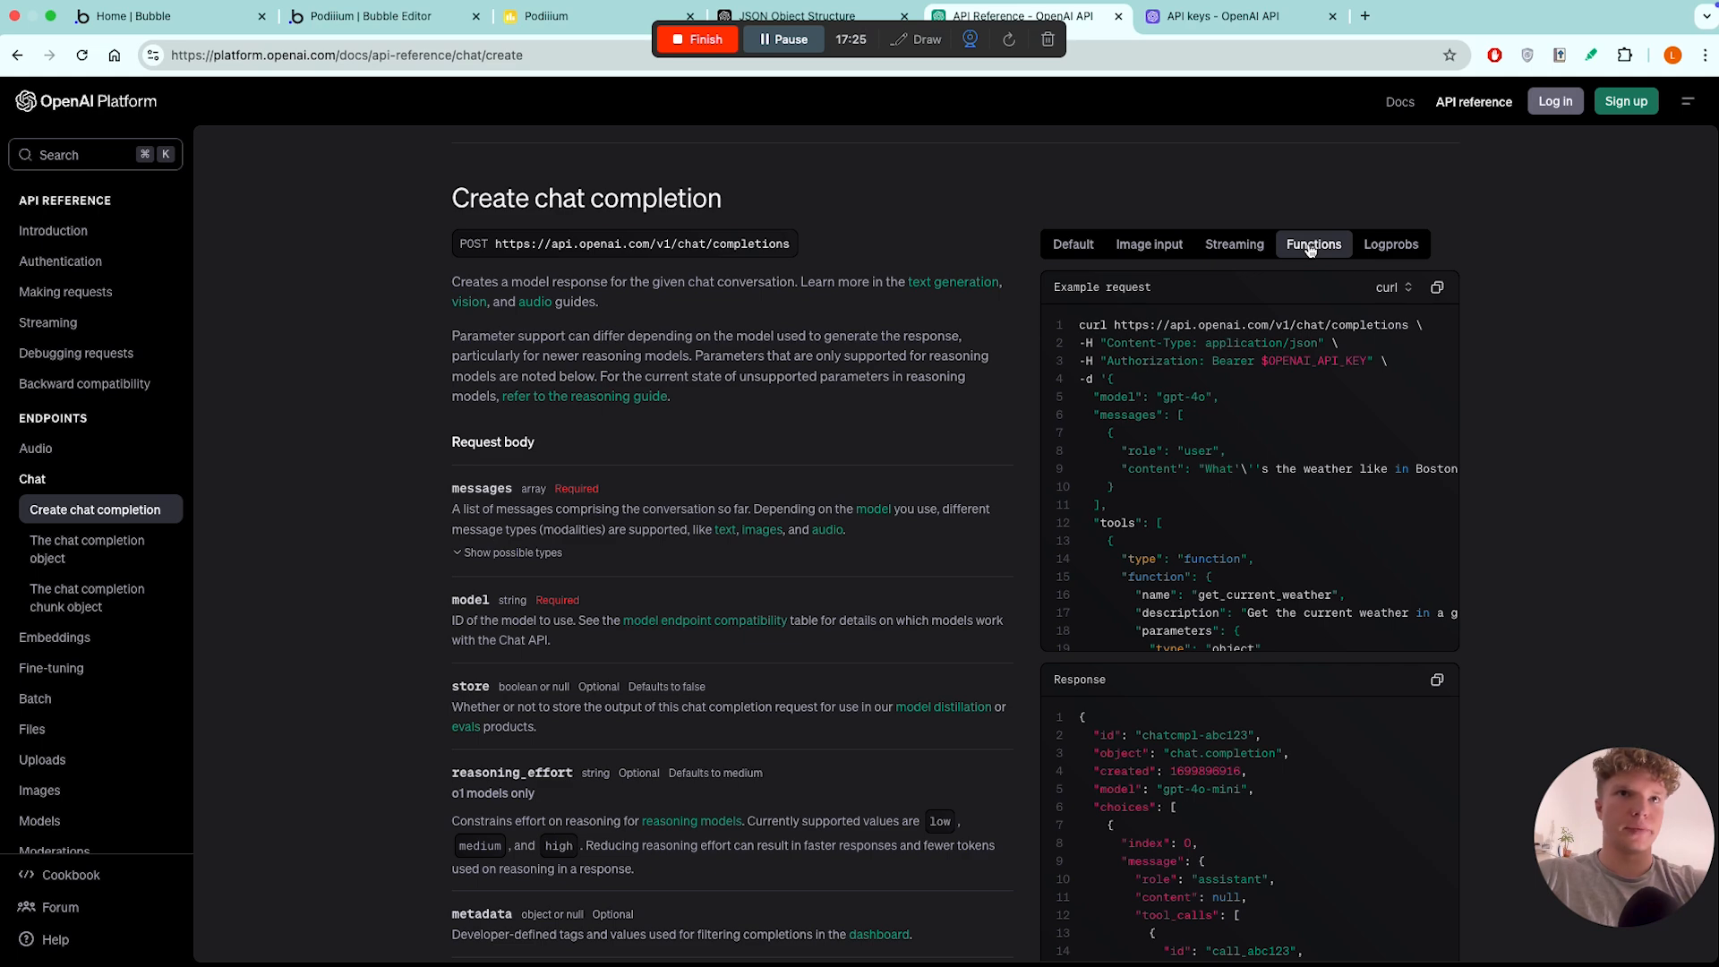
# - Inspect the get_current_weather function's name and parameters block in the Functions example
pyautogui.scroll(-1, 1158, 372)
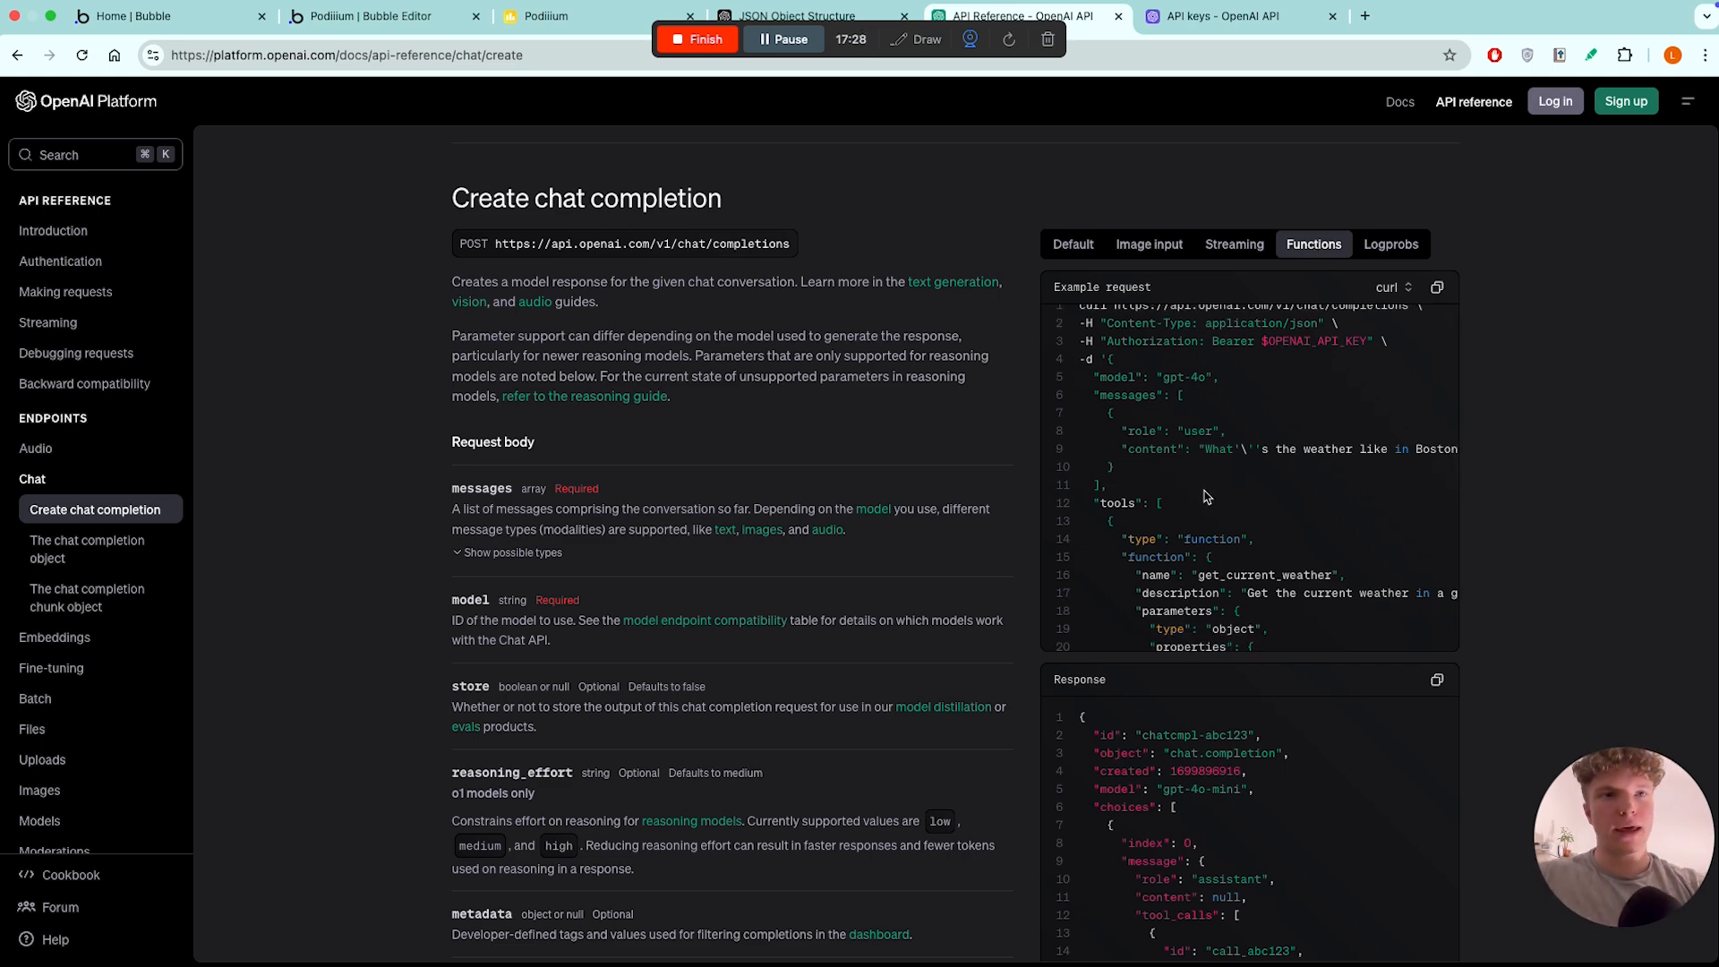
pyautogui.scroll(-6, 1205, 497)
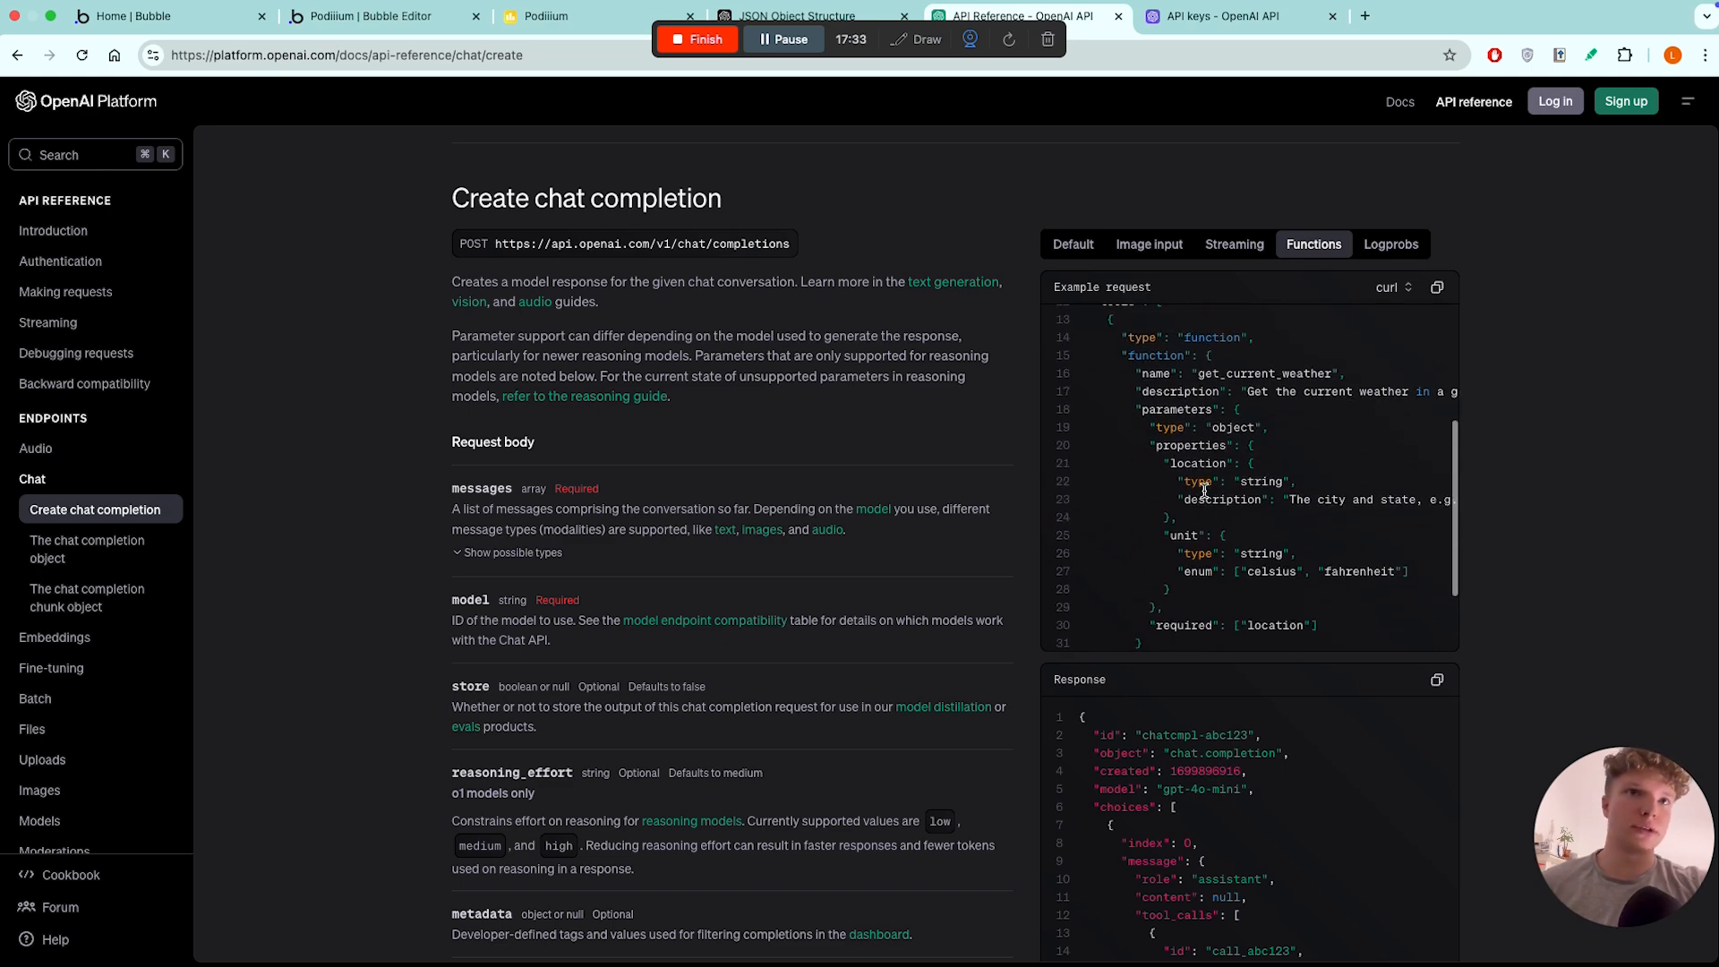
pyautogui.scroll(3, 1205, 490)
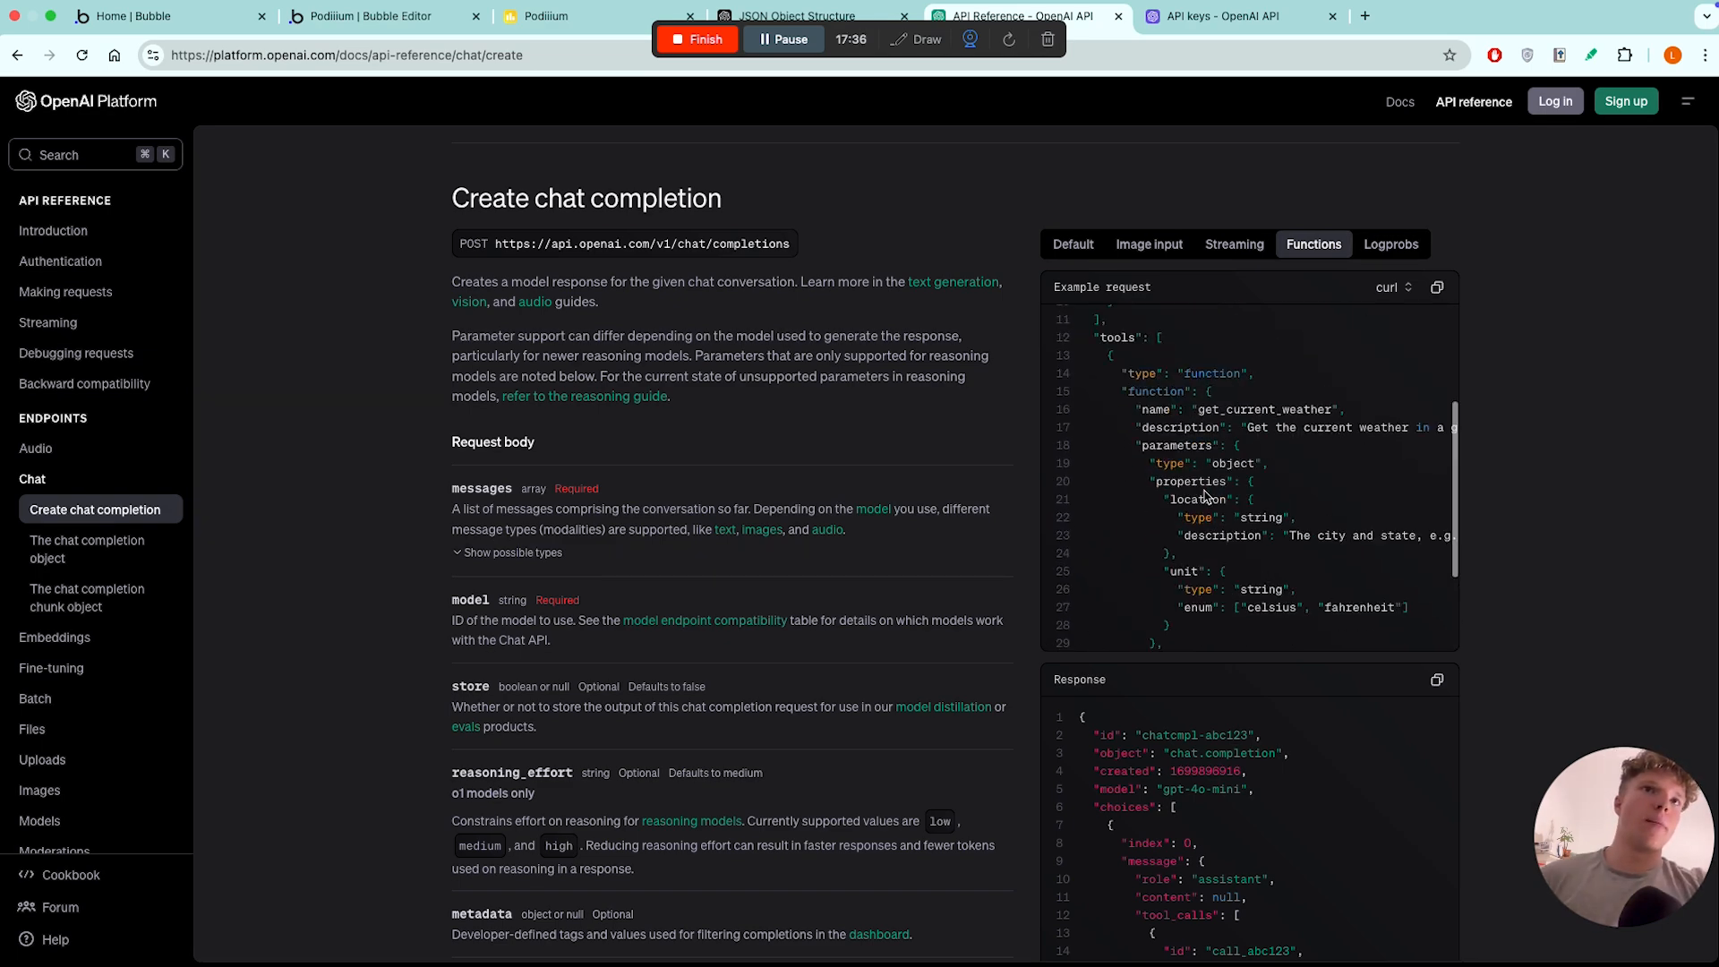
pyautogui.moveTo(1137, 442)
pyautogui.mouseDown()
pyautogui.moveTo(1235, 537)
pyautogui.moveTo(1179, 448)
pyautogui.mouseUp()
pyautogui.scroll(-2, 1179, 447)
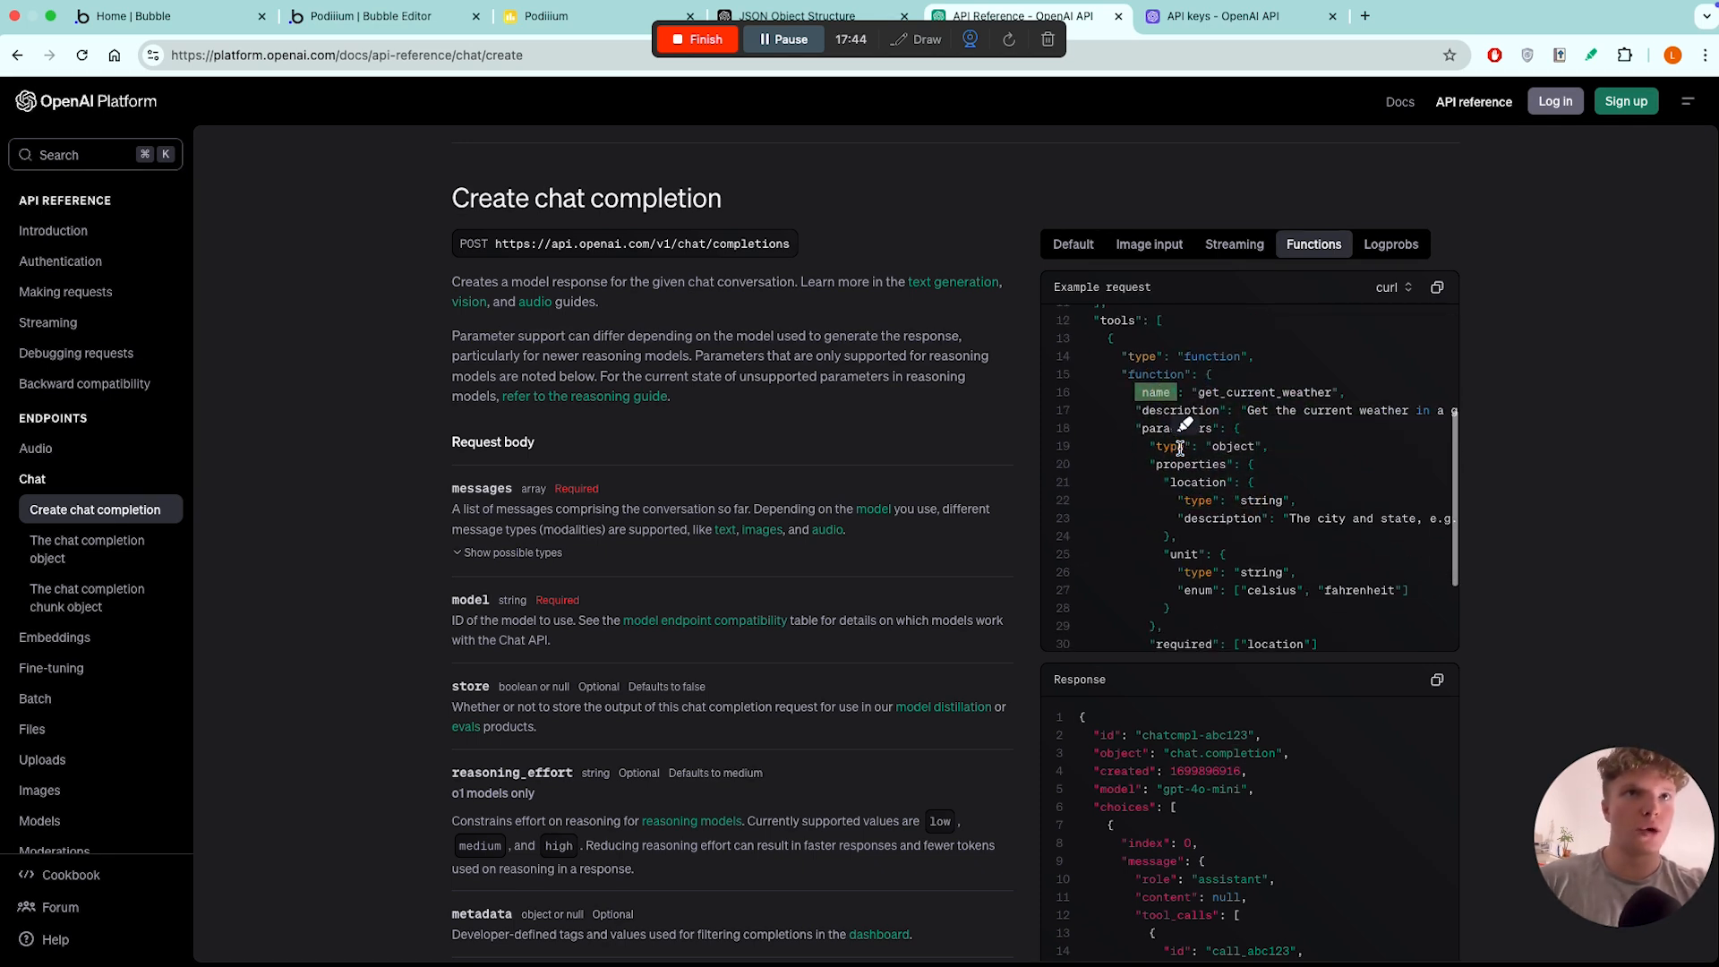
pyautogui.click(1137, 416)
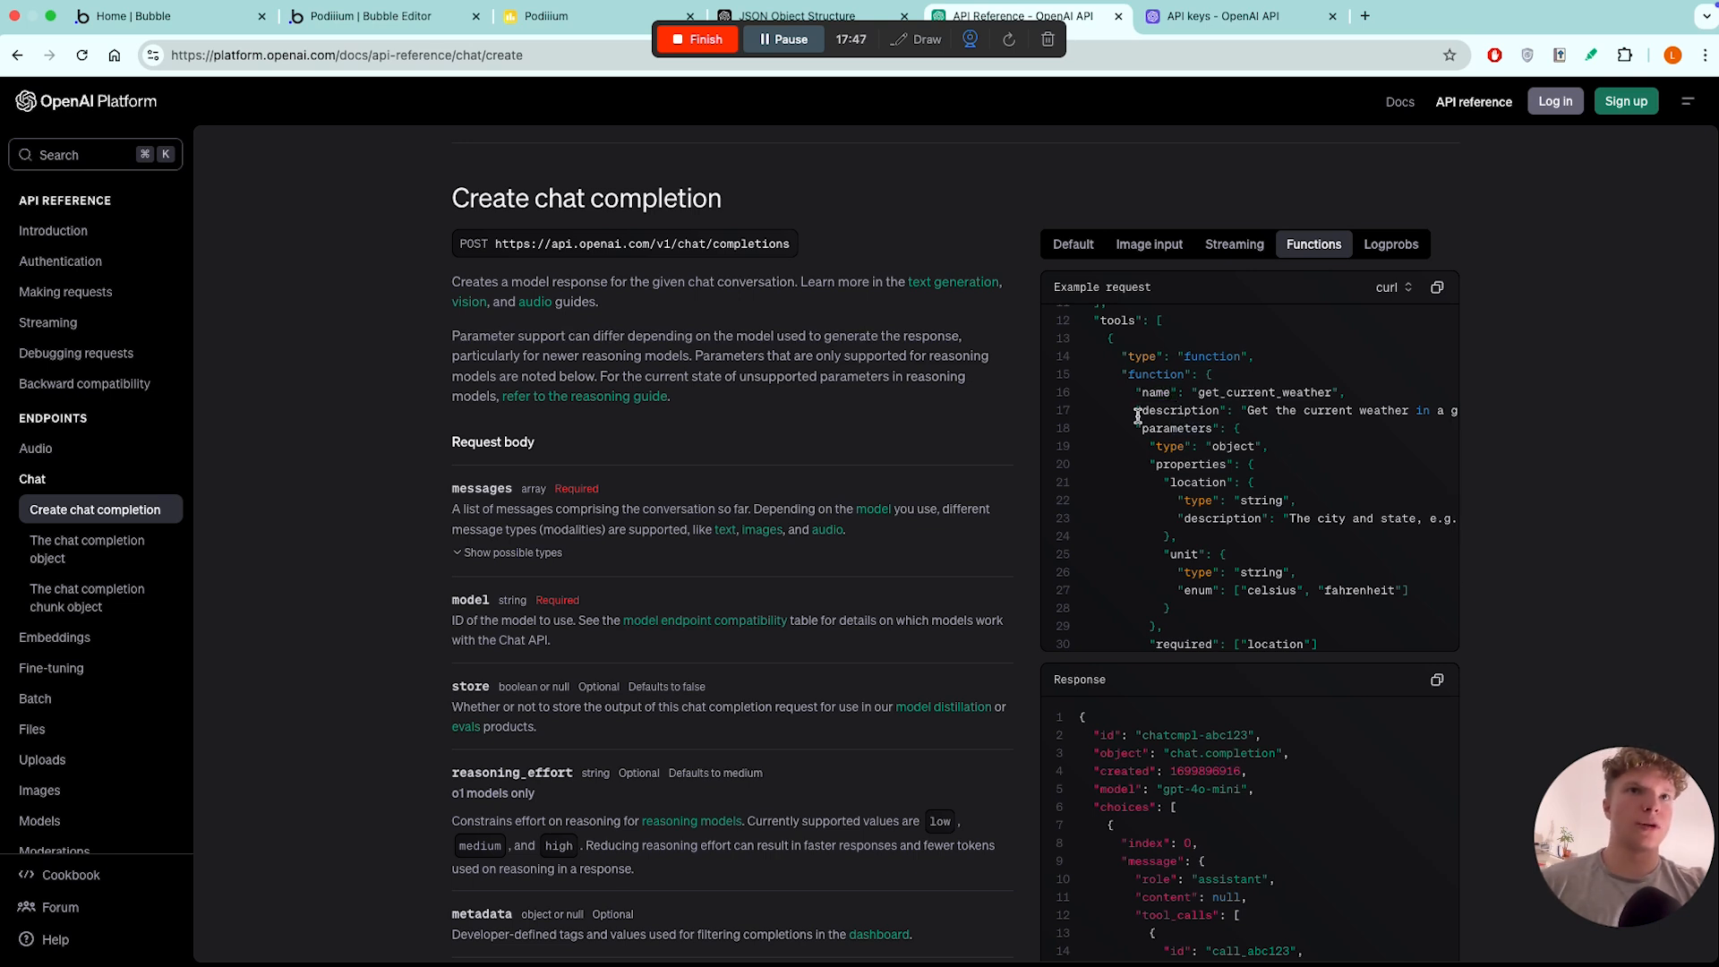
pyautogui.moveTo(1163, 428); pyautogui.dragTo(1427, 599)
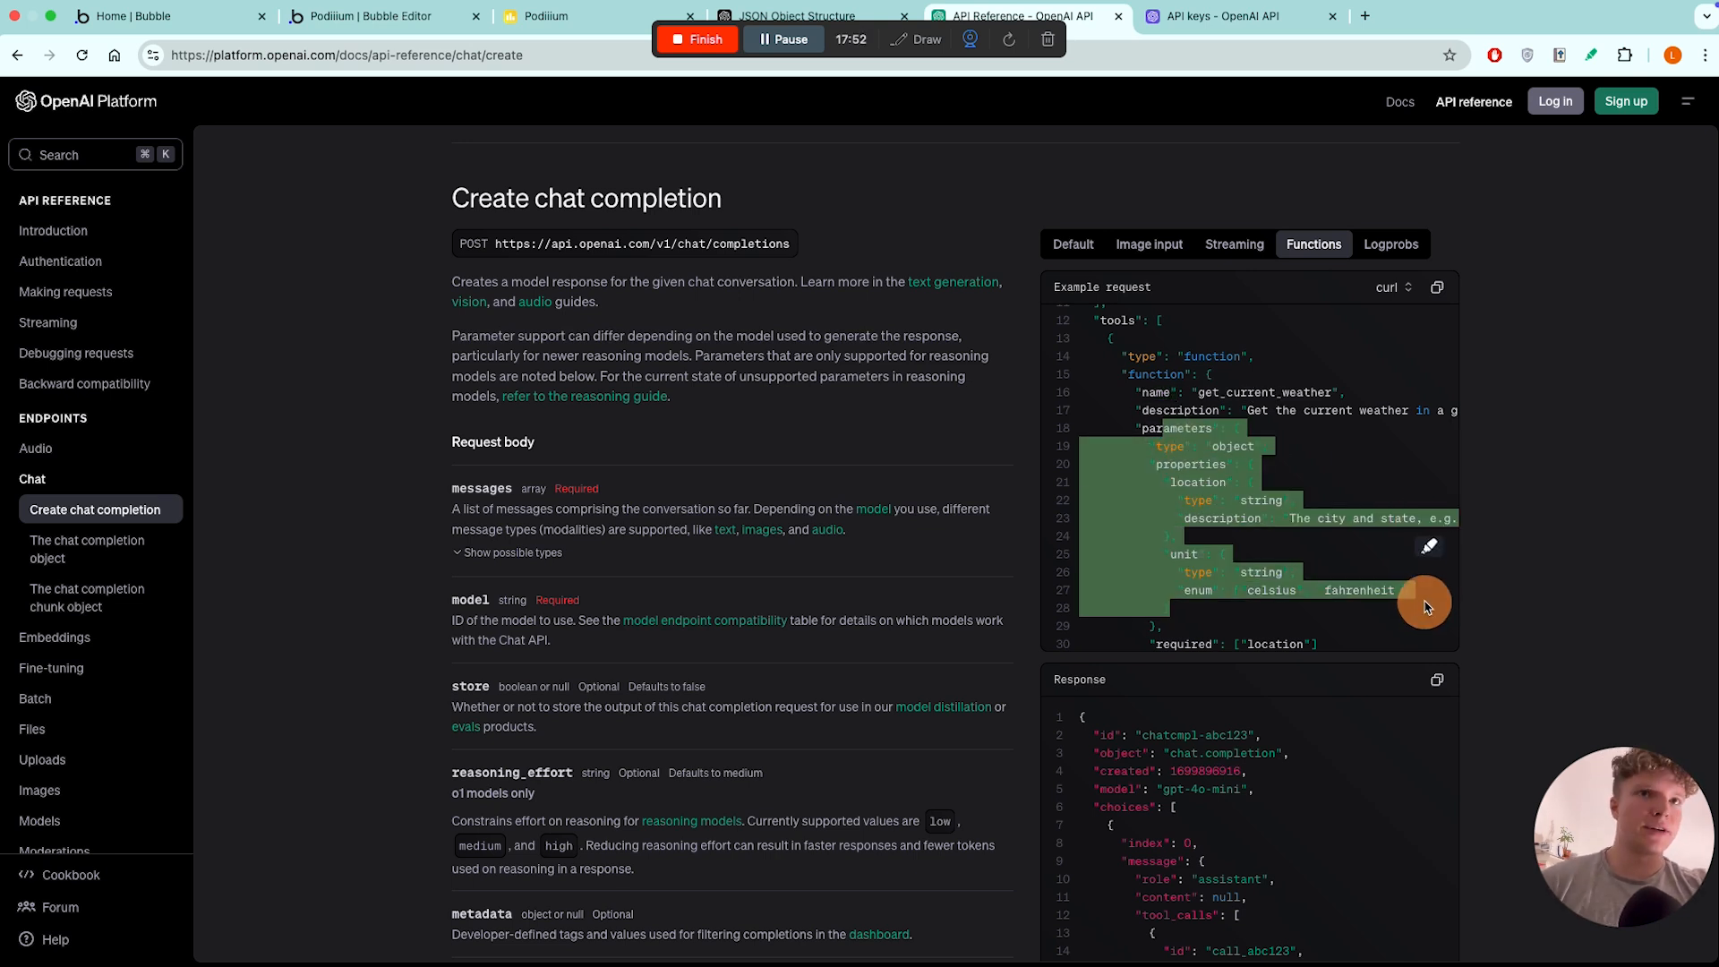
pyautogui.scroll(-2, 1260, 493)
pyautogui.scroll(4, 1215, 573)
pyautogui.click(1228, 454)
pyautogui.scroll(3, 1231, 448)
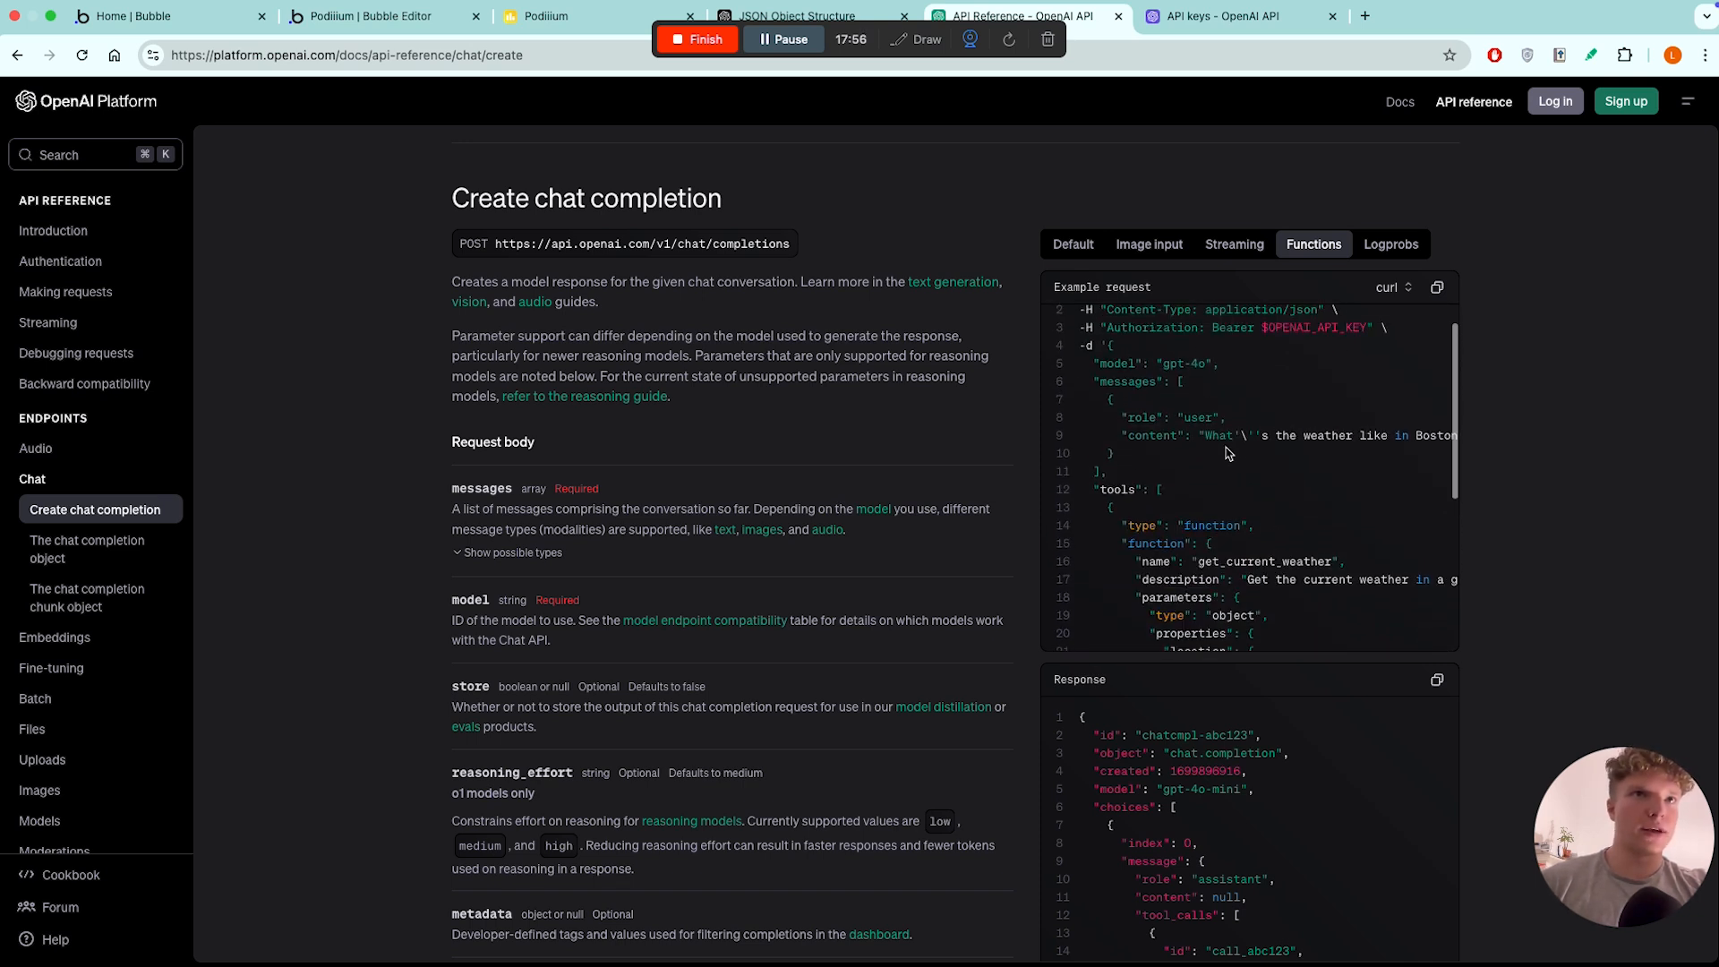
# - Scroll through the example's unit enum, highlighting the celsius and fahrenheit values
pyautogui.hscroll(3, 1271, 430)
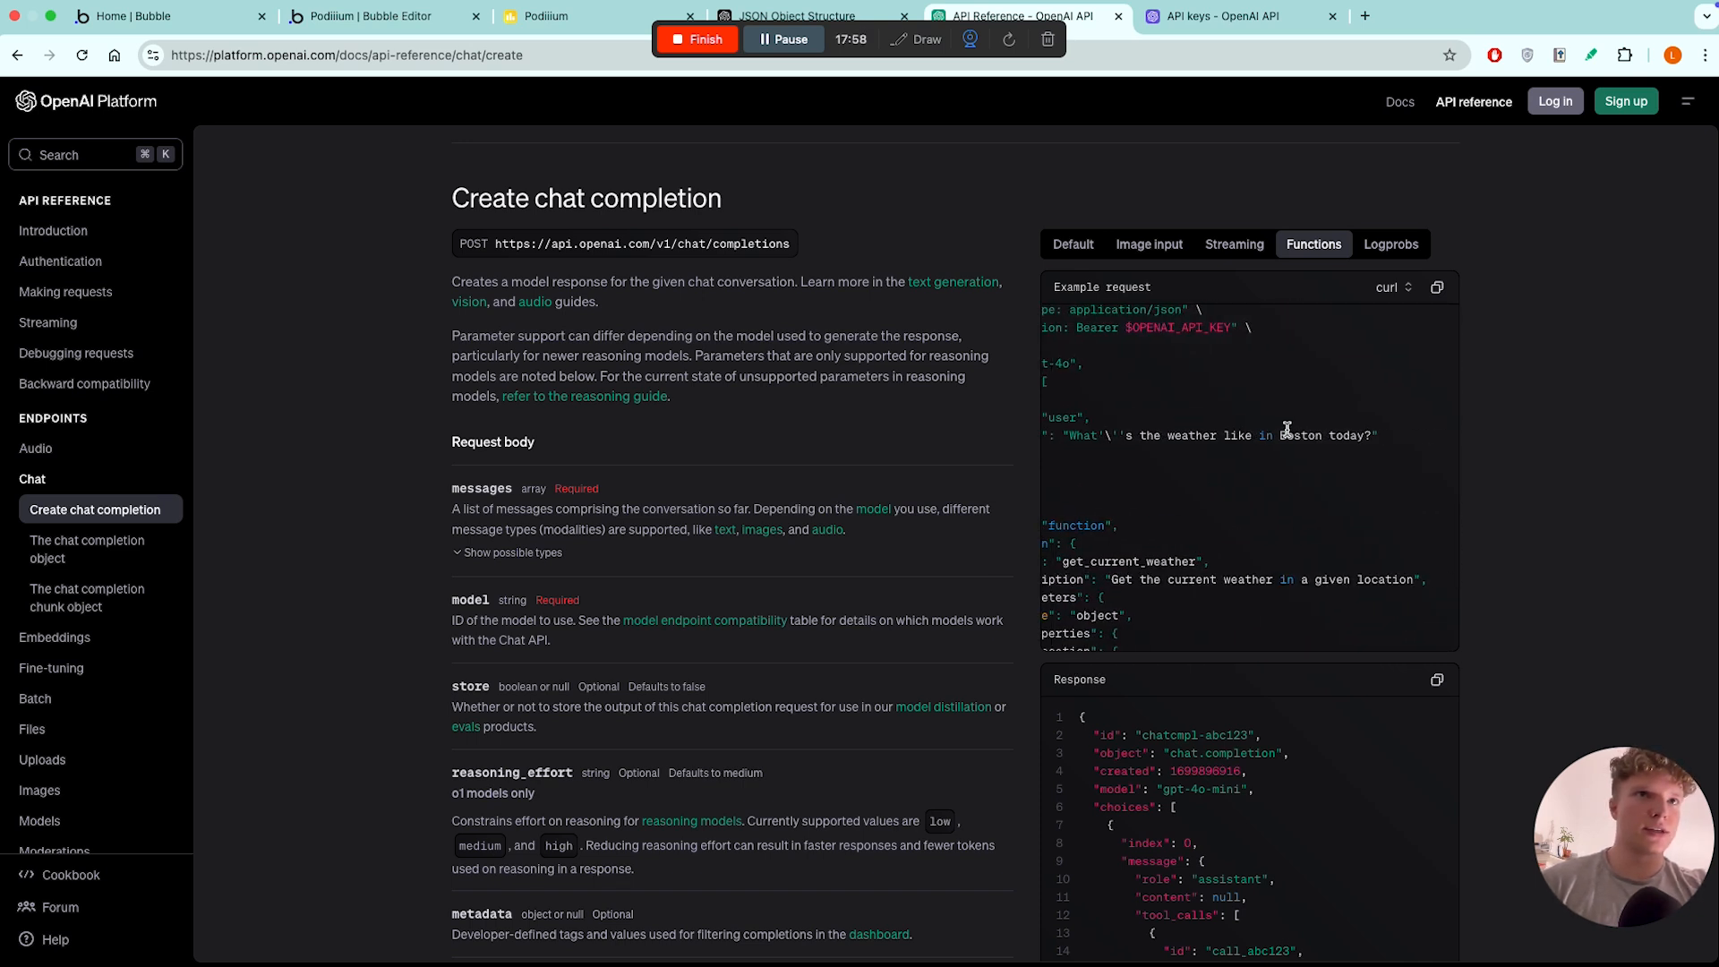
pyautogui.scroll(-4, 1236, 412)
pyautogui.hscroll(-1, 1236, 411)
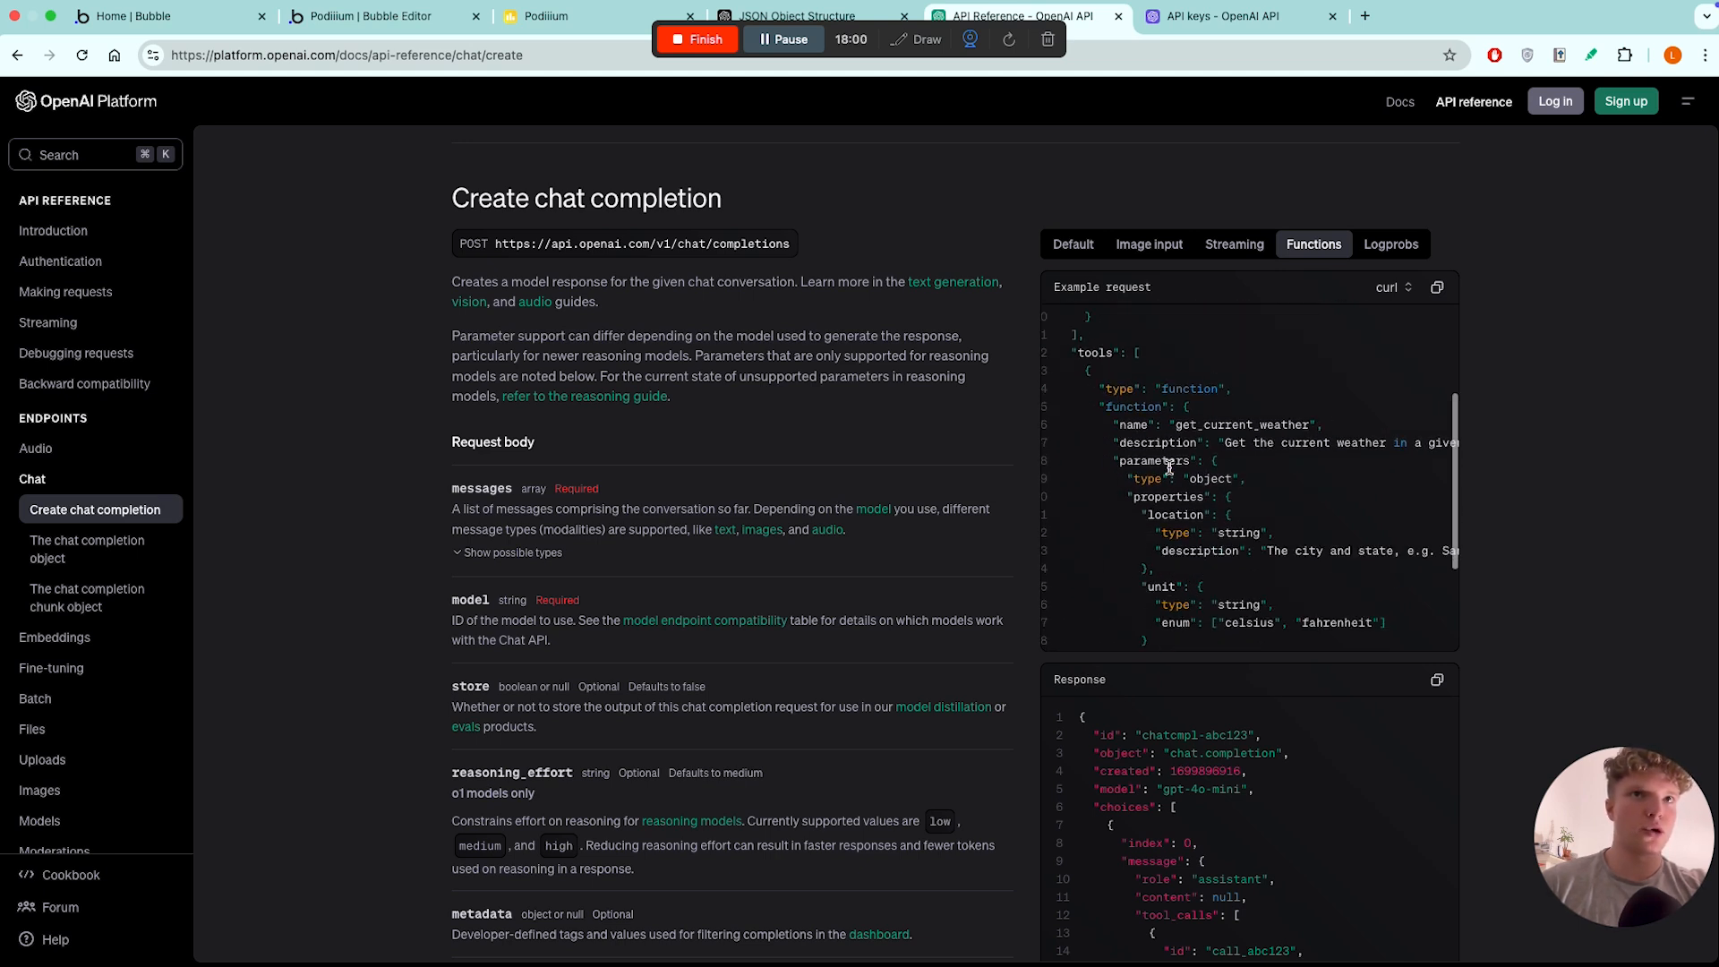
pyautogui.hscroll(5, 1182, 452)
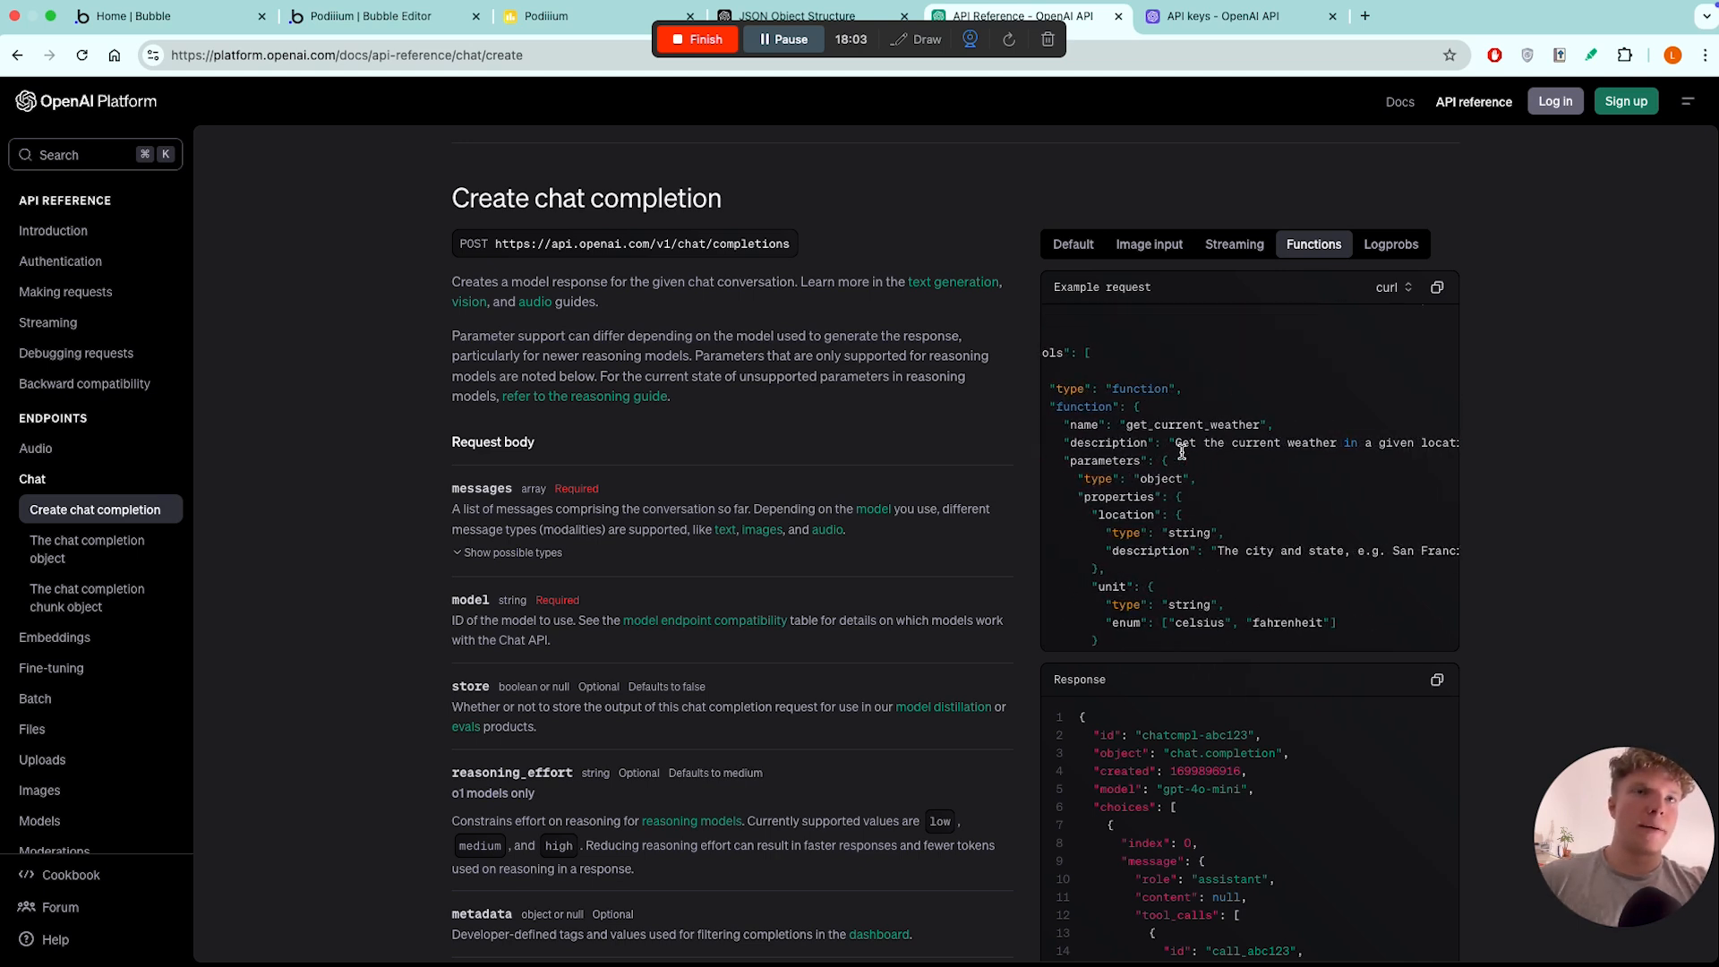
pyautogui.hscroll(-2, 1153, 460)
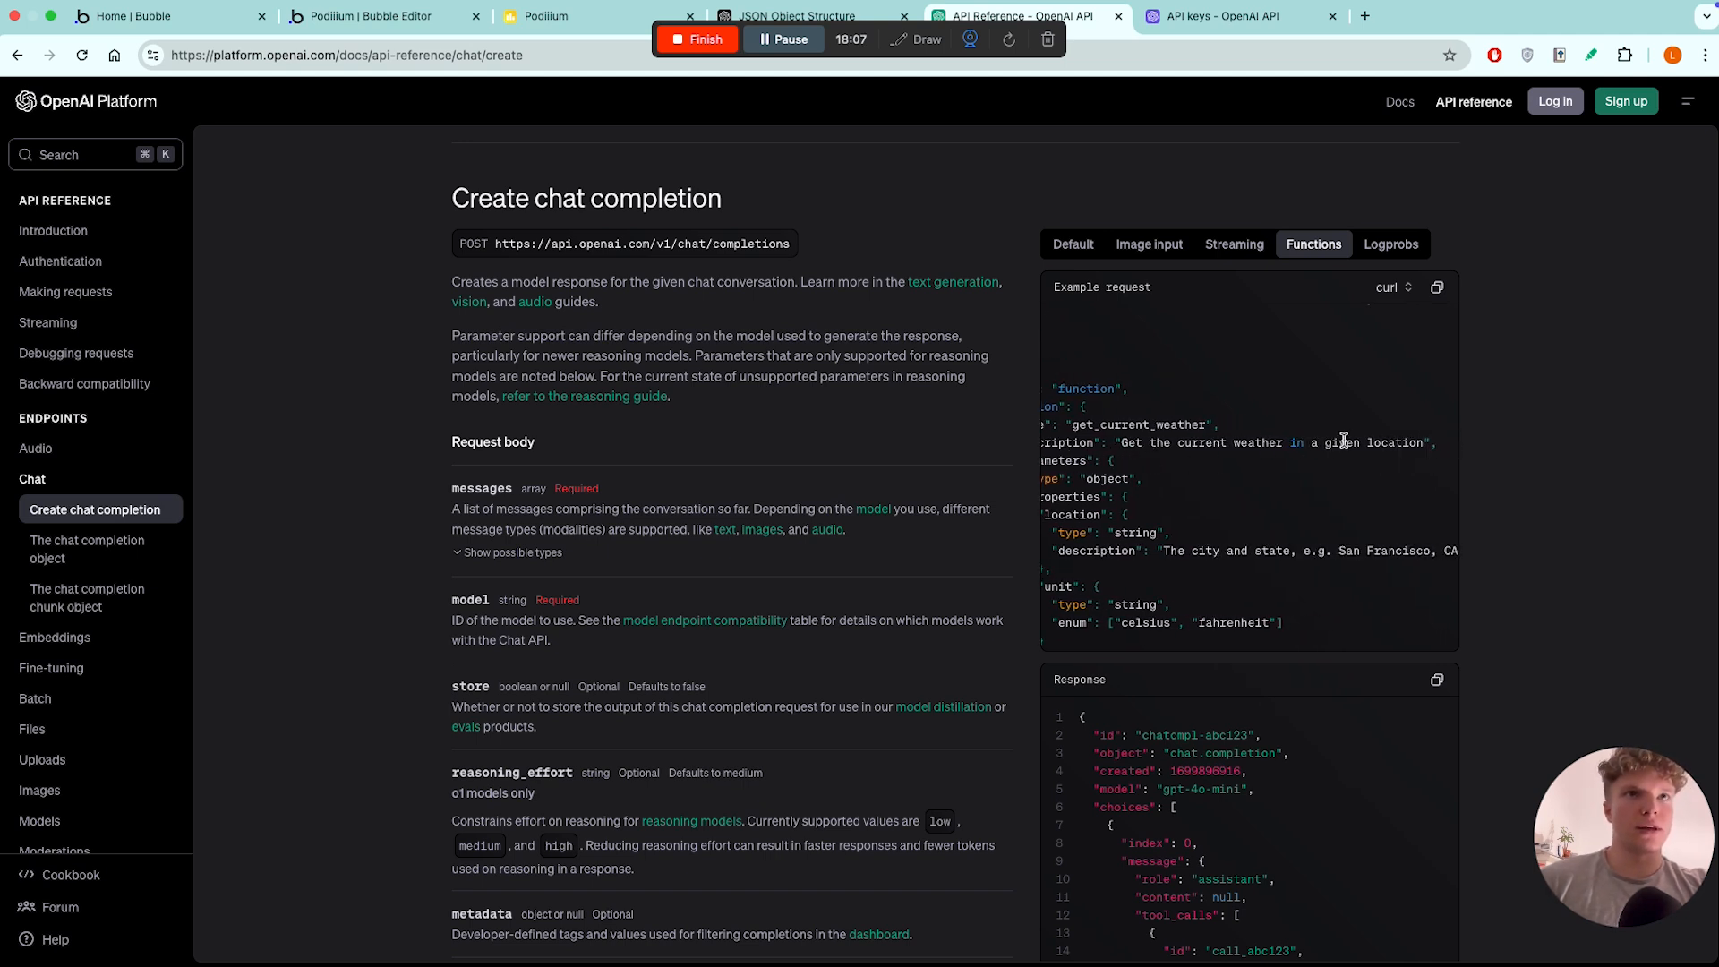
pyautogui.hscroll(-4, 1404, 445)
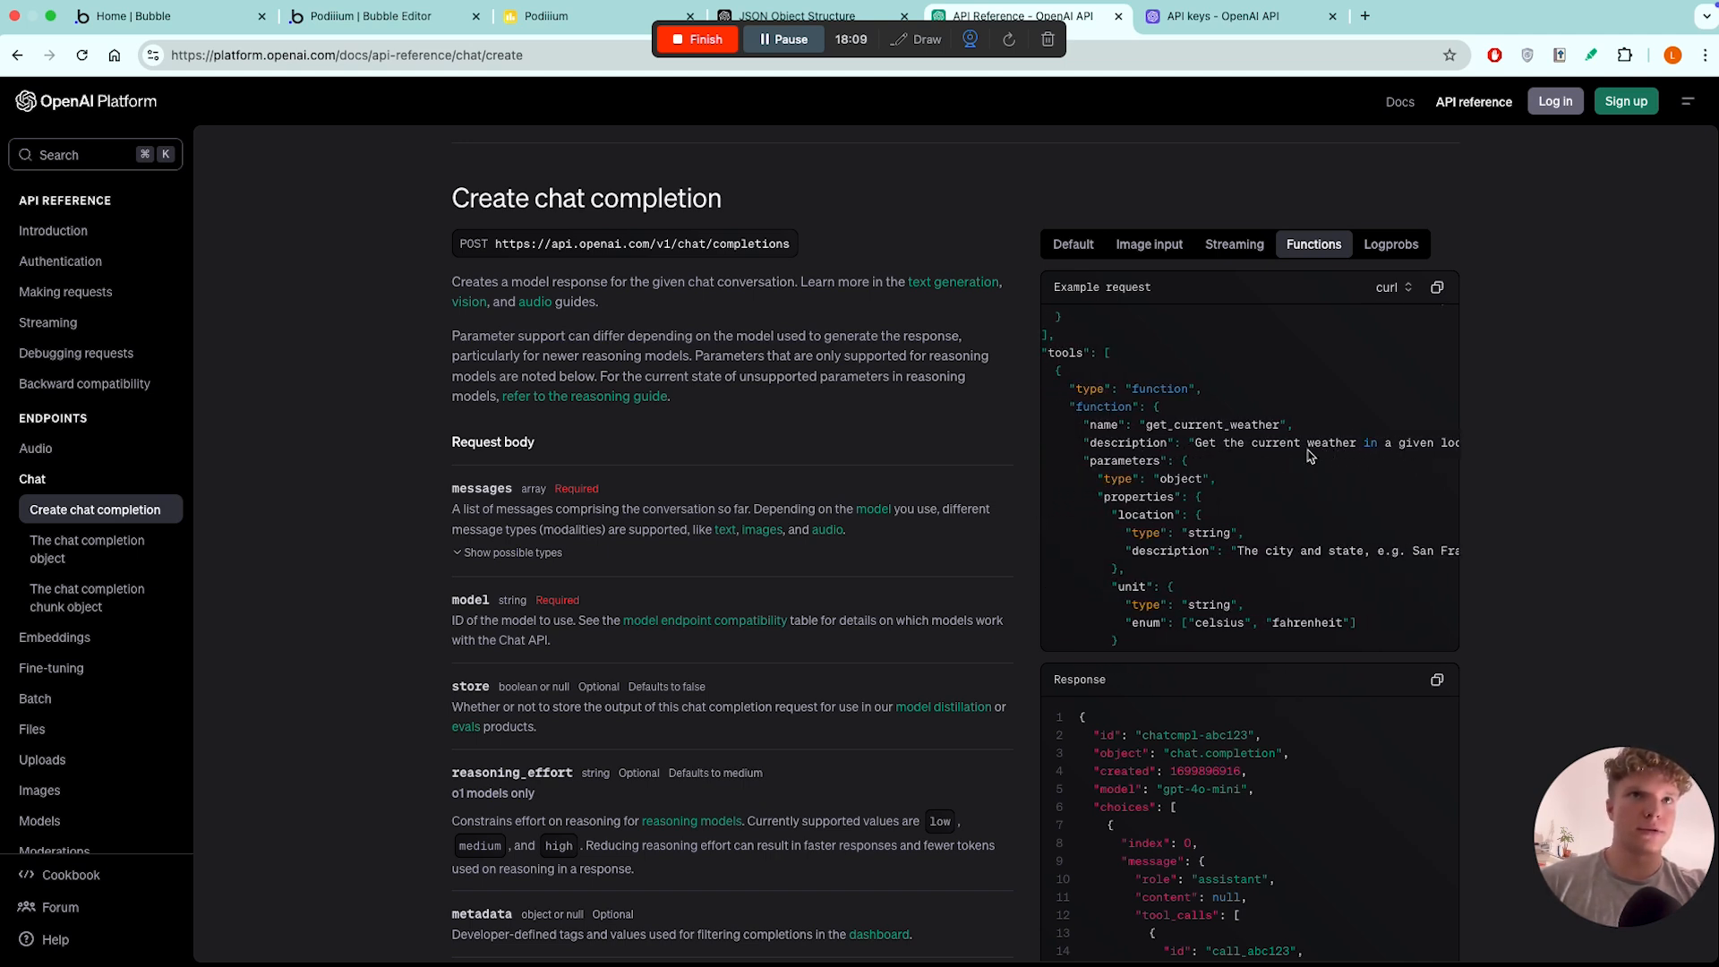
pyautogui.scroll(3, 1305, 469)
pyautogui.scroll(2, 1305, 468)
pyautogui.scroll(-6, 1340, 481)
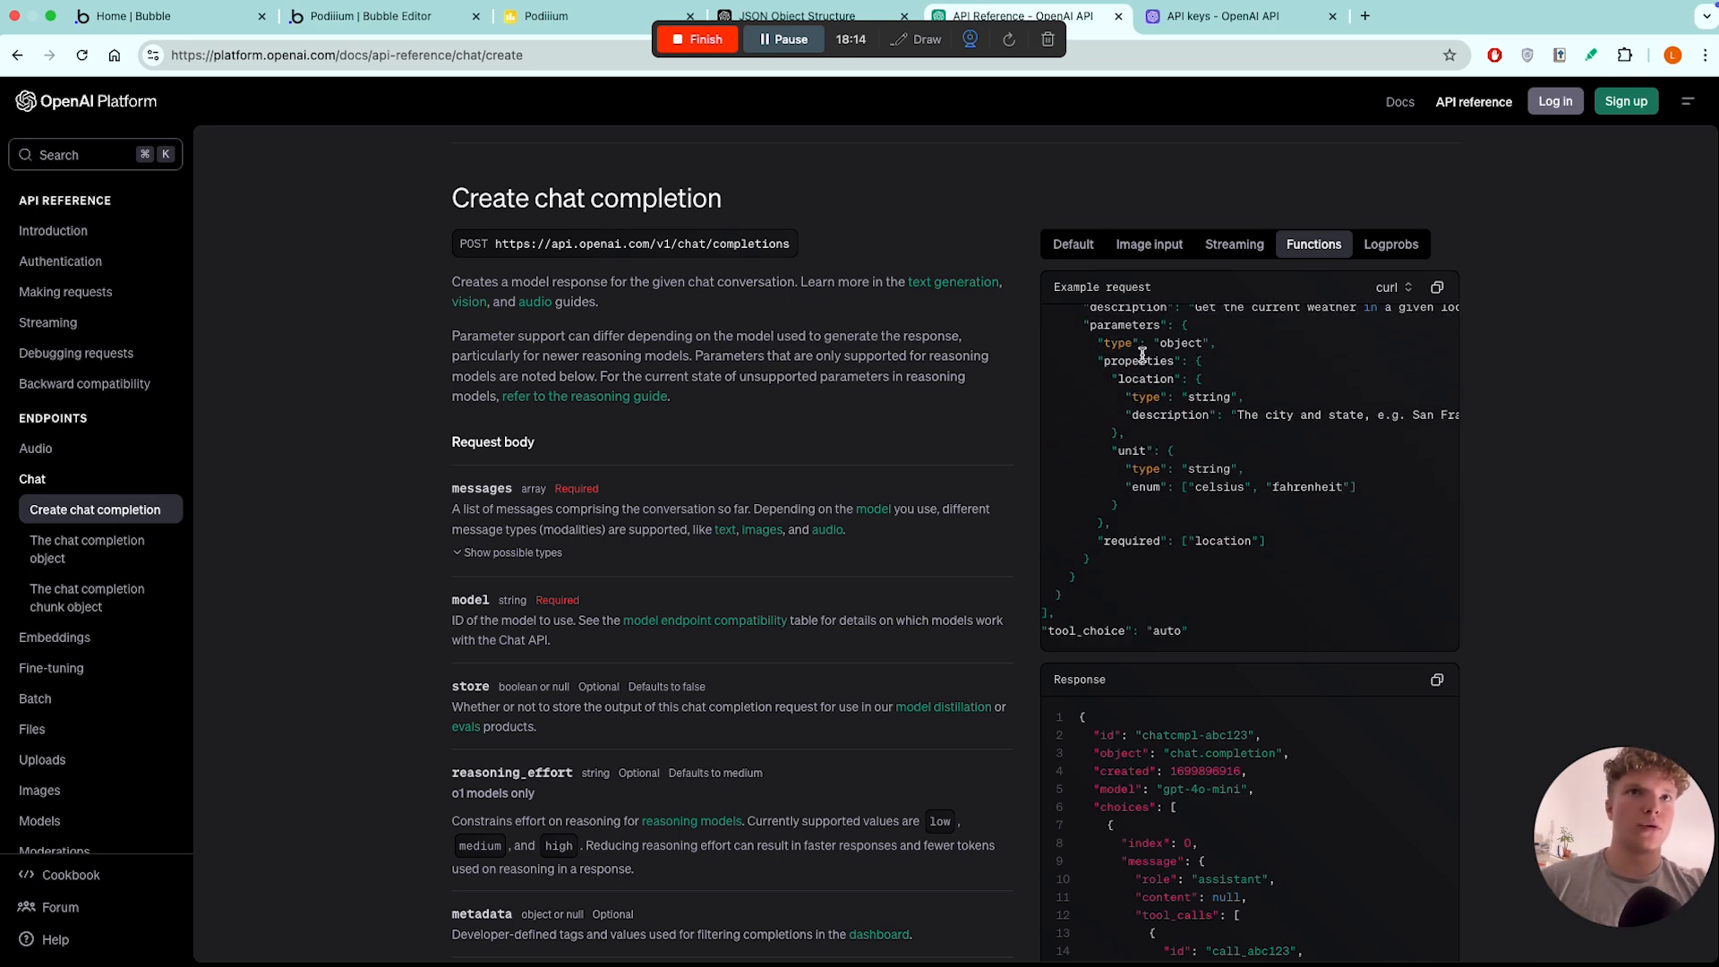
pyautogui.scroll(-1, 1180, 396)
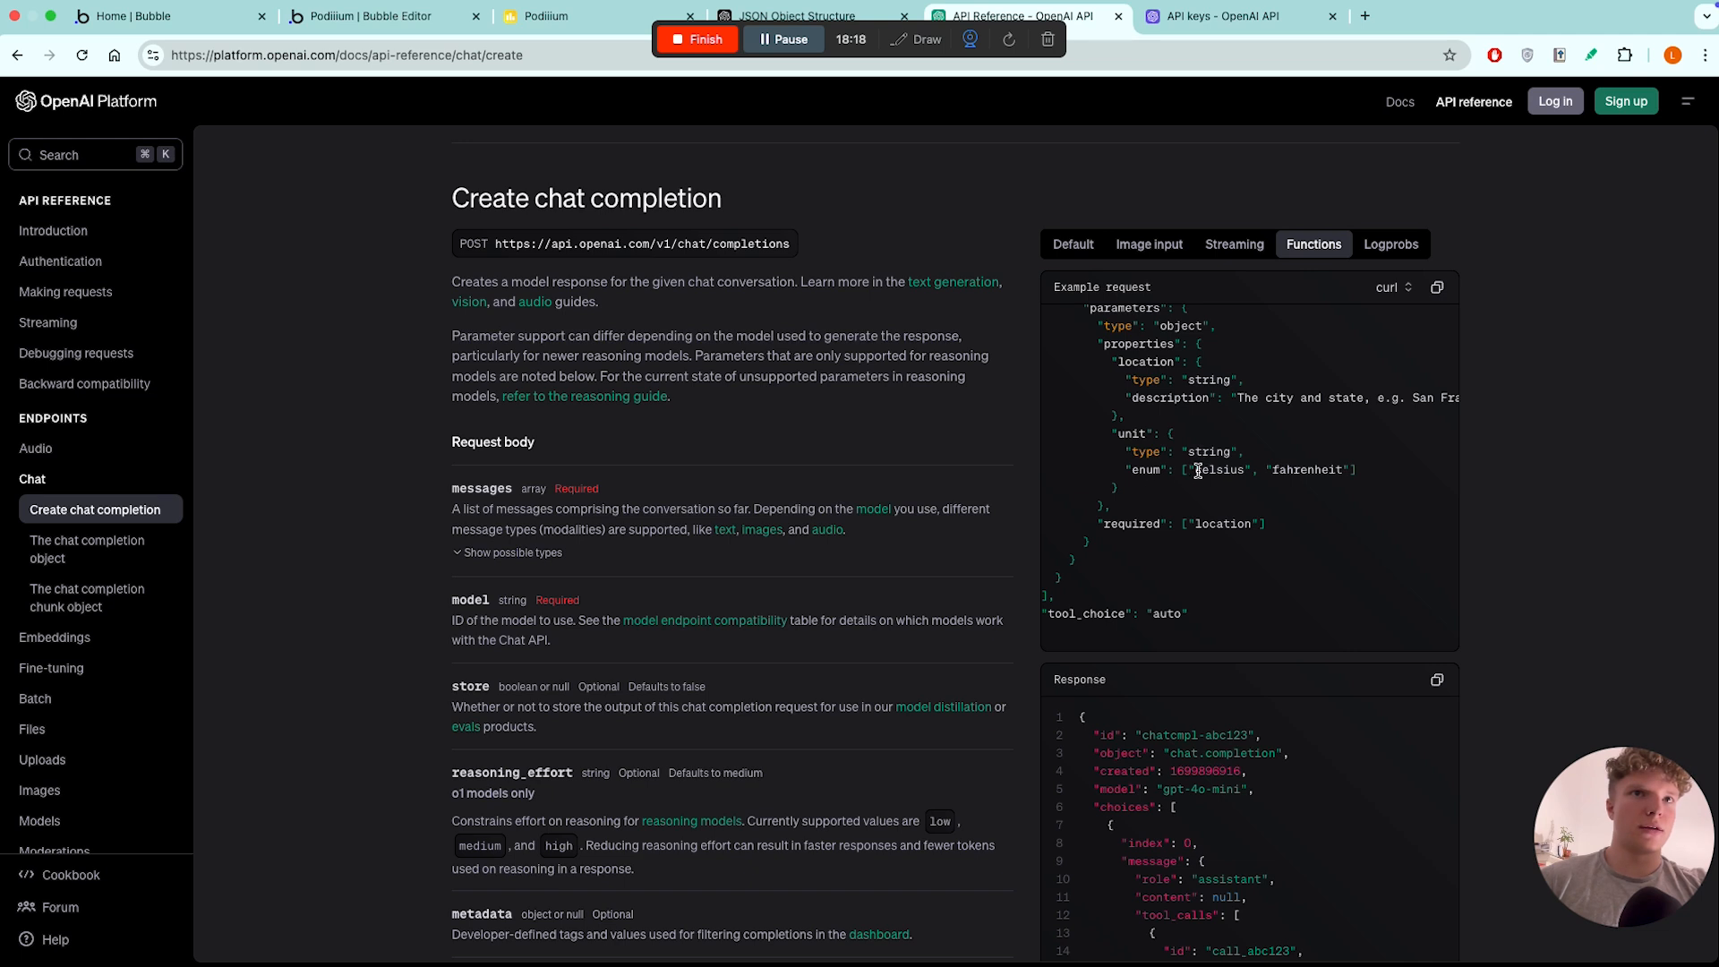
pyautogui.moveTo(1198, 471); pyautogui.dragTo(1305, 470)
pyautogui.hscroll(2, 1253, 400)
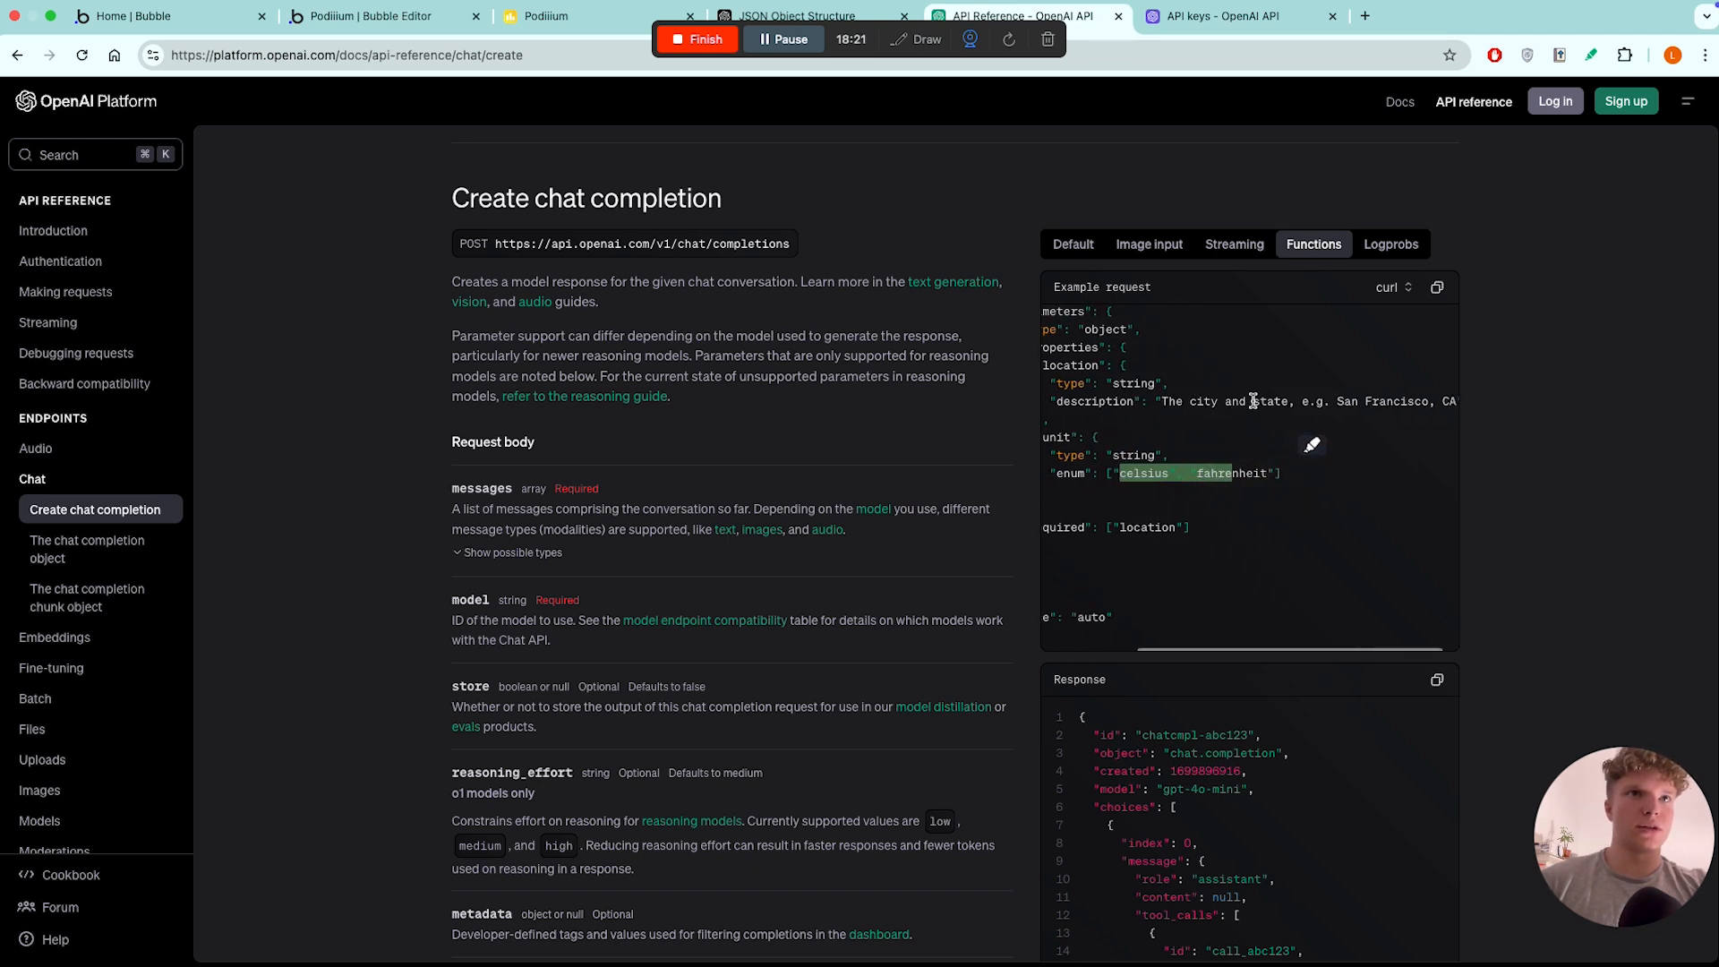
pyautogui.hscroll(-3, 1224, 414)
pyautogui.scroll(-1, 1198, 508)
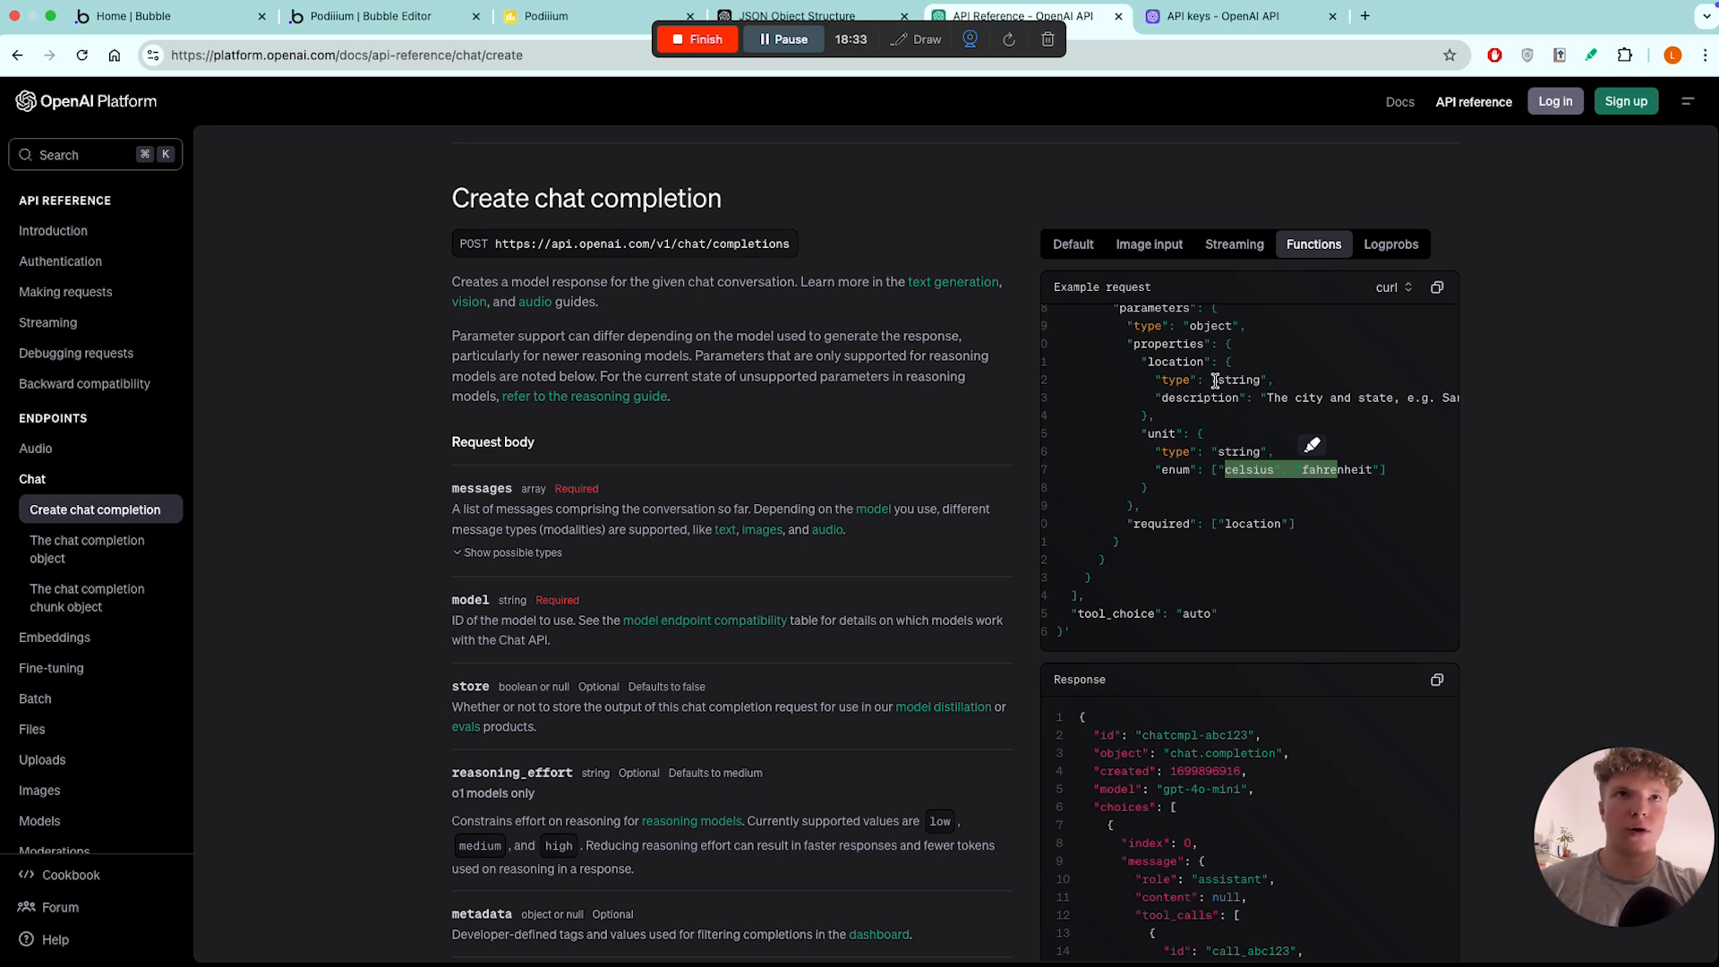
pyautogui.click(797, 8)
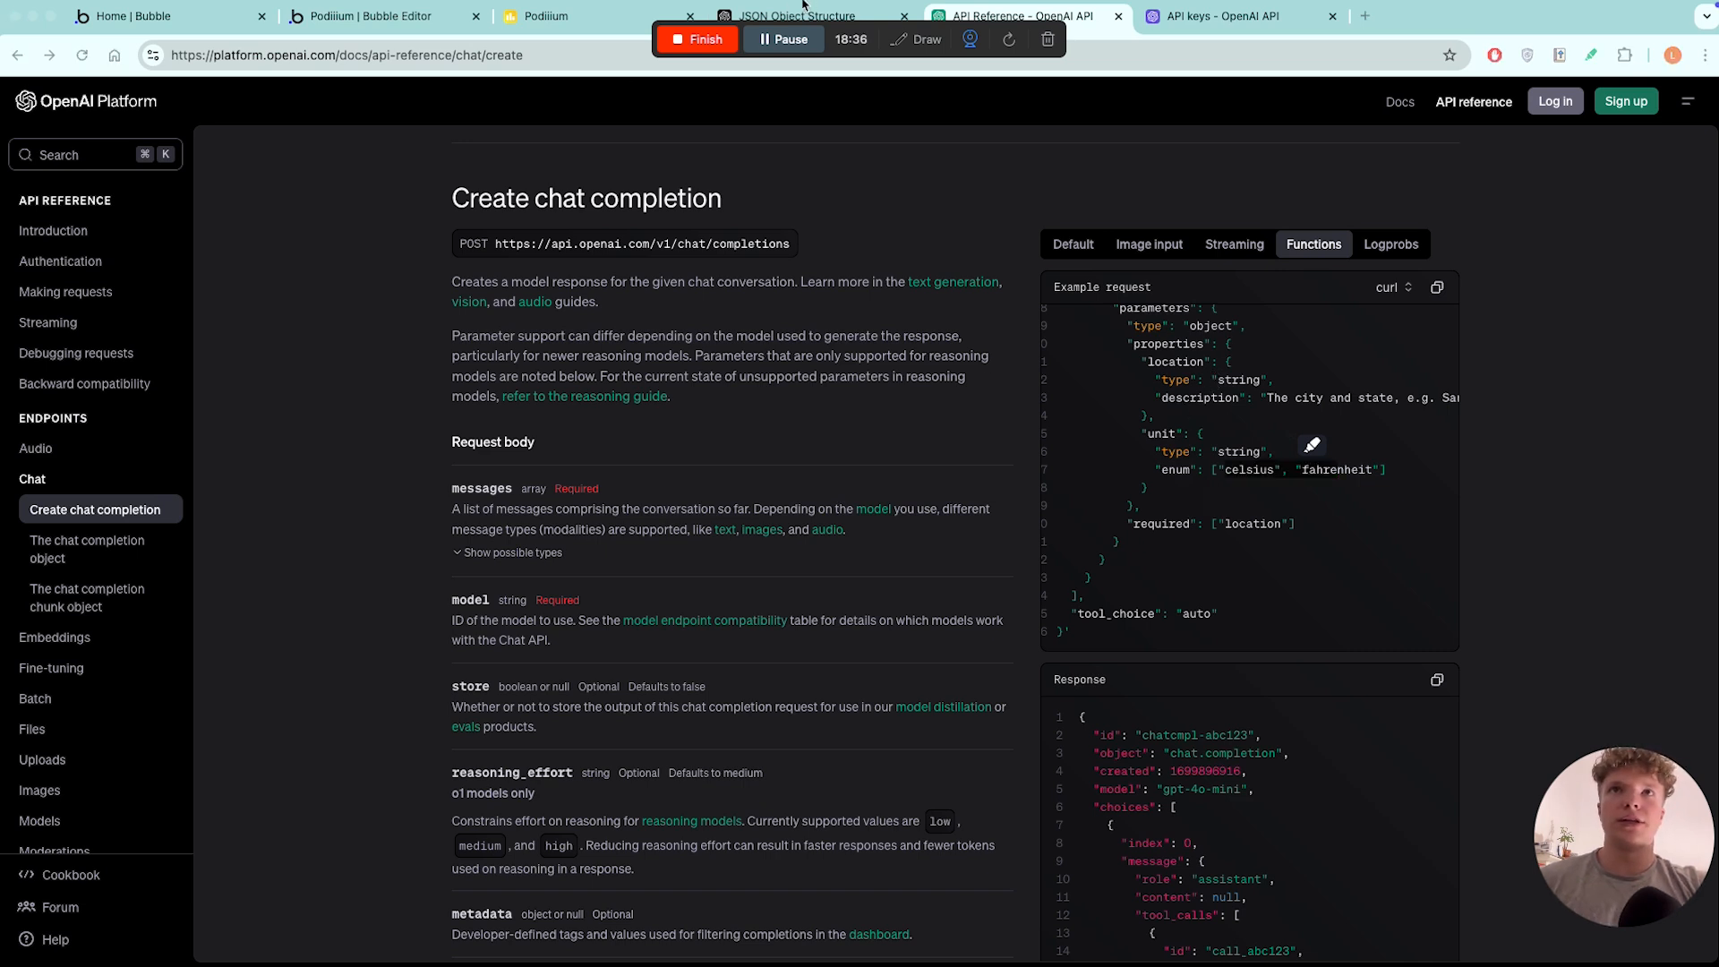
# - In ChatGPT's corrected JSON, review the tools array and the generate_tree_diagram function name
pyautogui.click(815, 16)
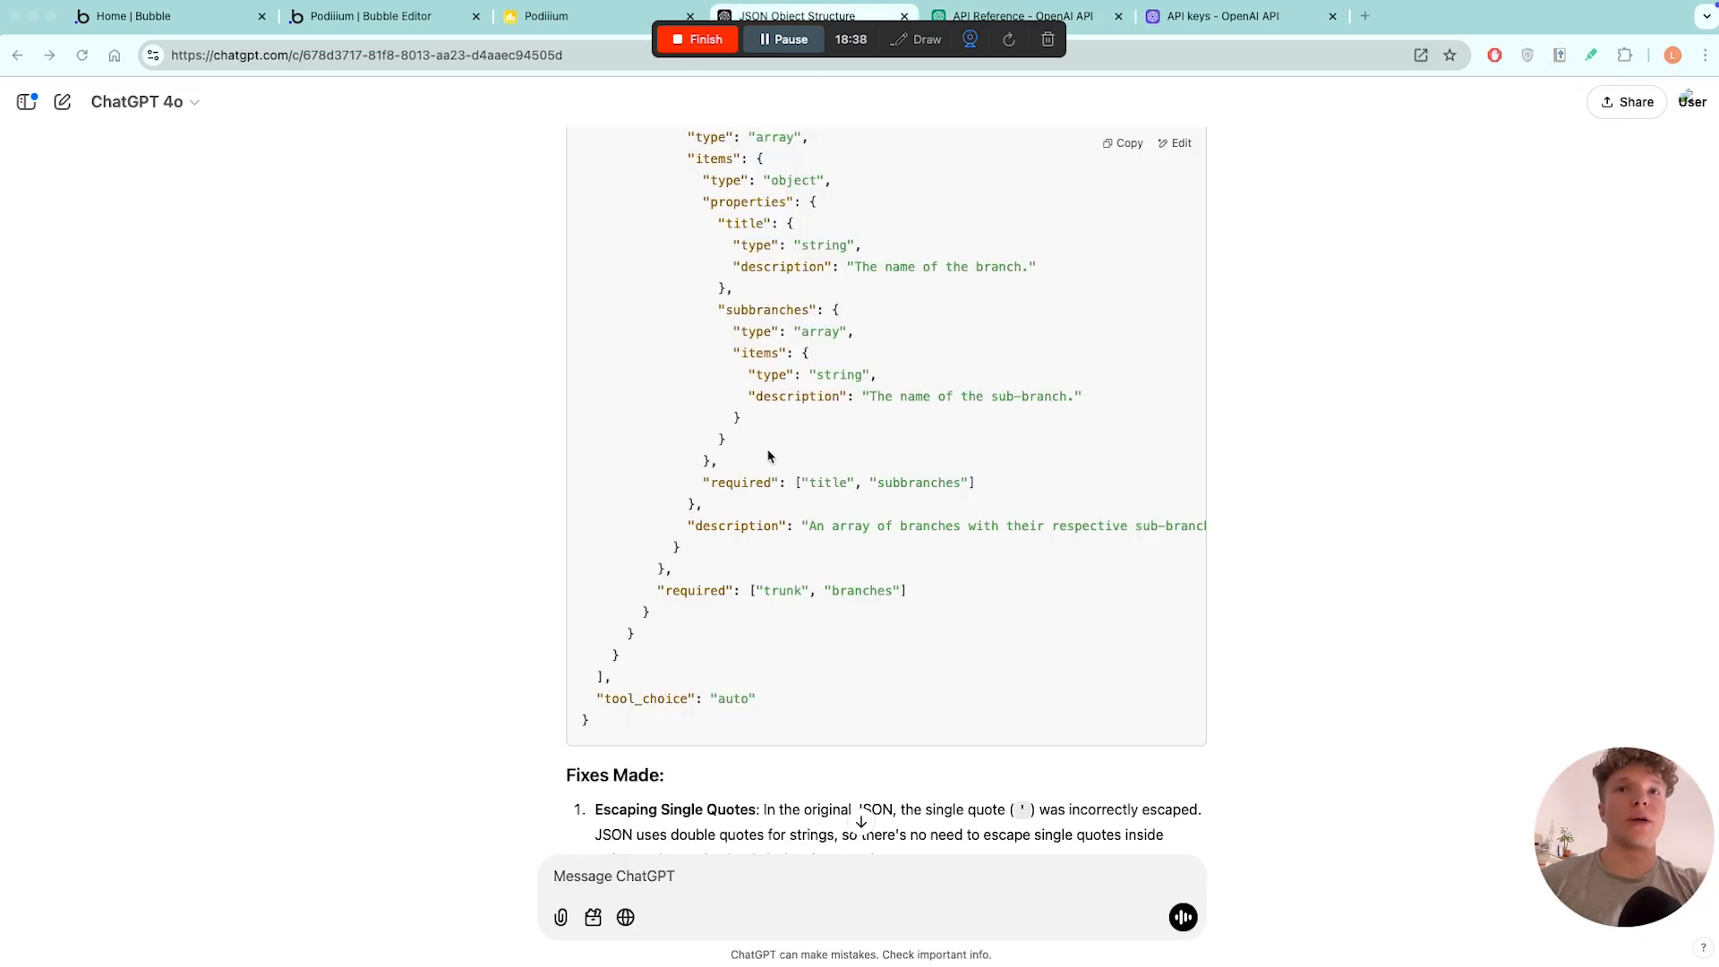
pyautogui.scroll(5, 755, 380)
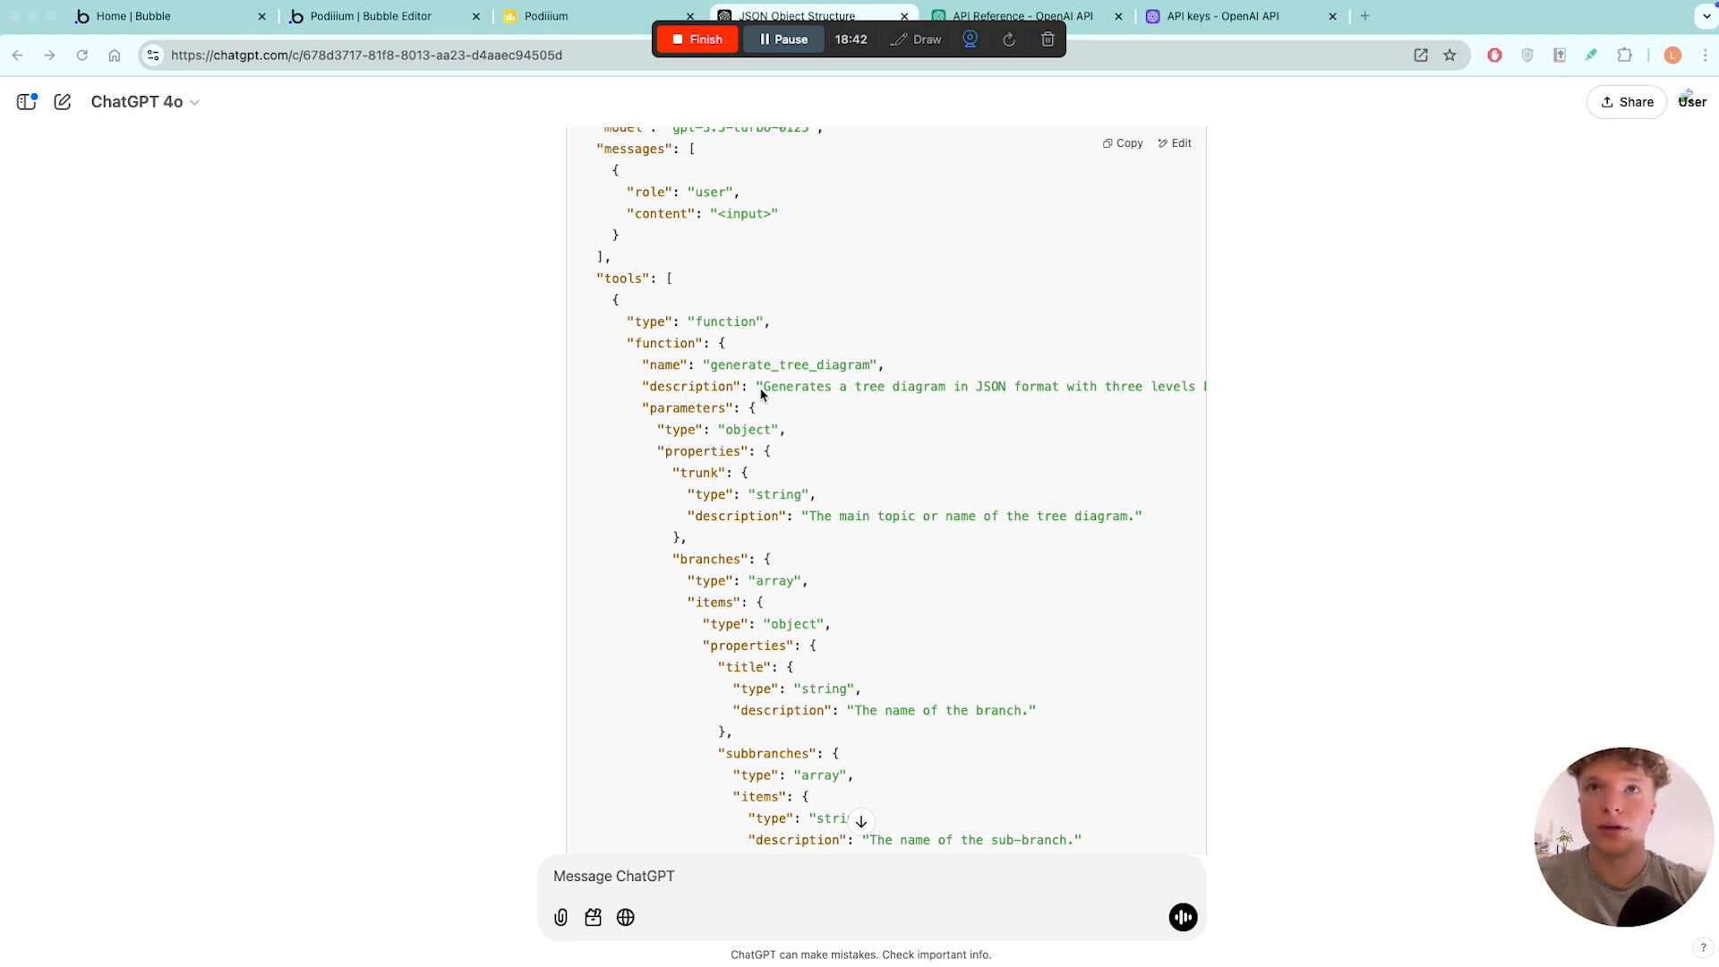
pyautogui.scroll(2, 845, 492)
pyautogui.scroll(-5, 845, 488)
pyautogui.scroll(-1, 845, 492)
pyautogui.scroll(5, 788, 548)
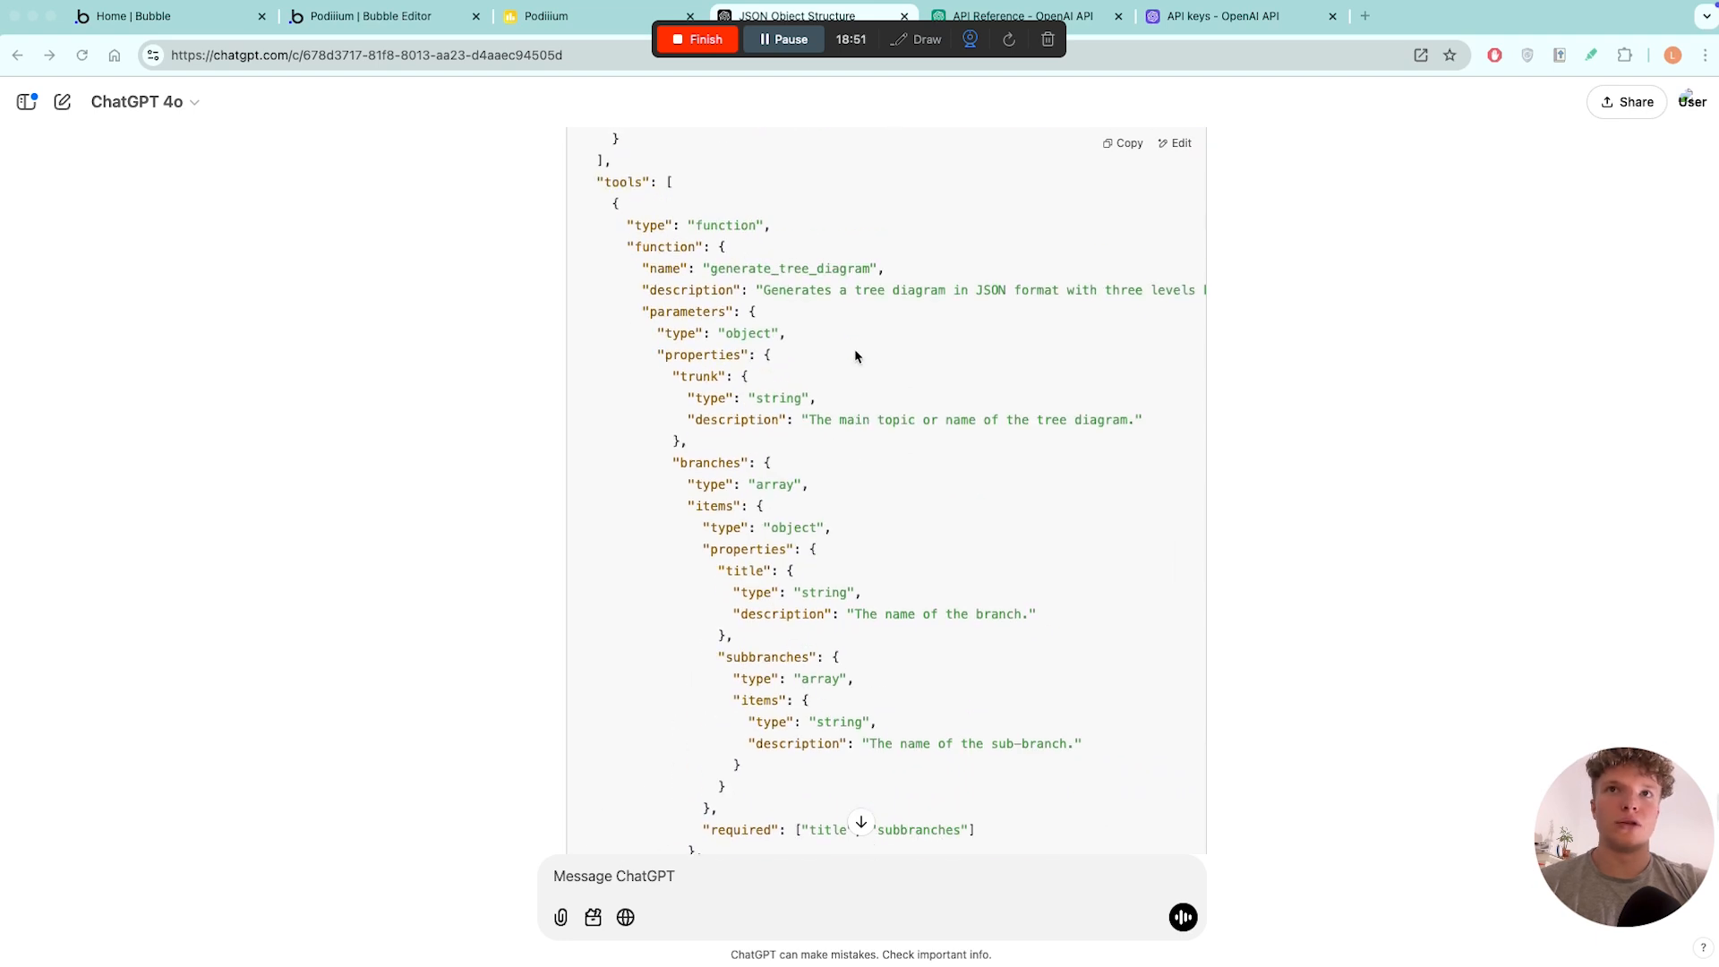
pyautogui.scroll(1, 669, 403)
pyautogui.moveTo(627, 412)
pyautogui.mouseDown()
pyautogui.moveTo(820, 430)
pyautogui.moveTo(764, 475)
pyautogui.moveTo(701, 453)
pyautogui.moveTo(909, 468)
pyautogui.moveTo(886, 445)
pyautogui.mouseUp()
pyautogui.click(703, 399)
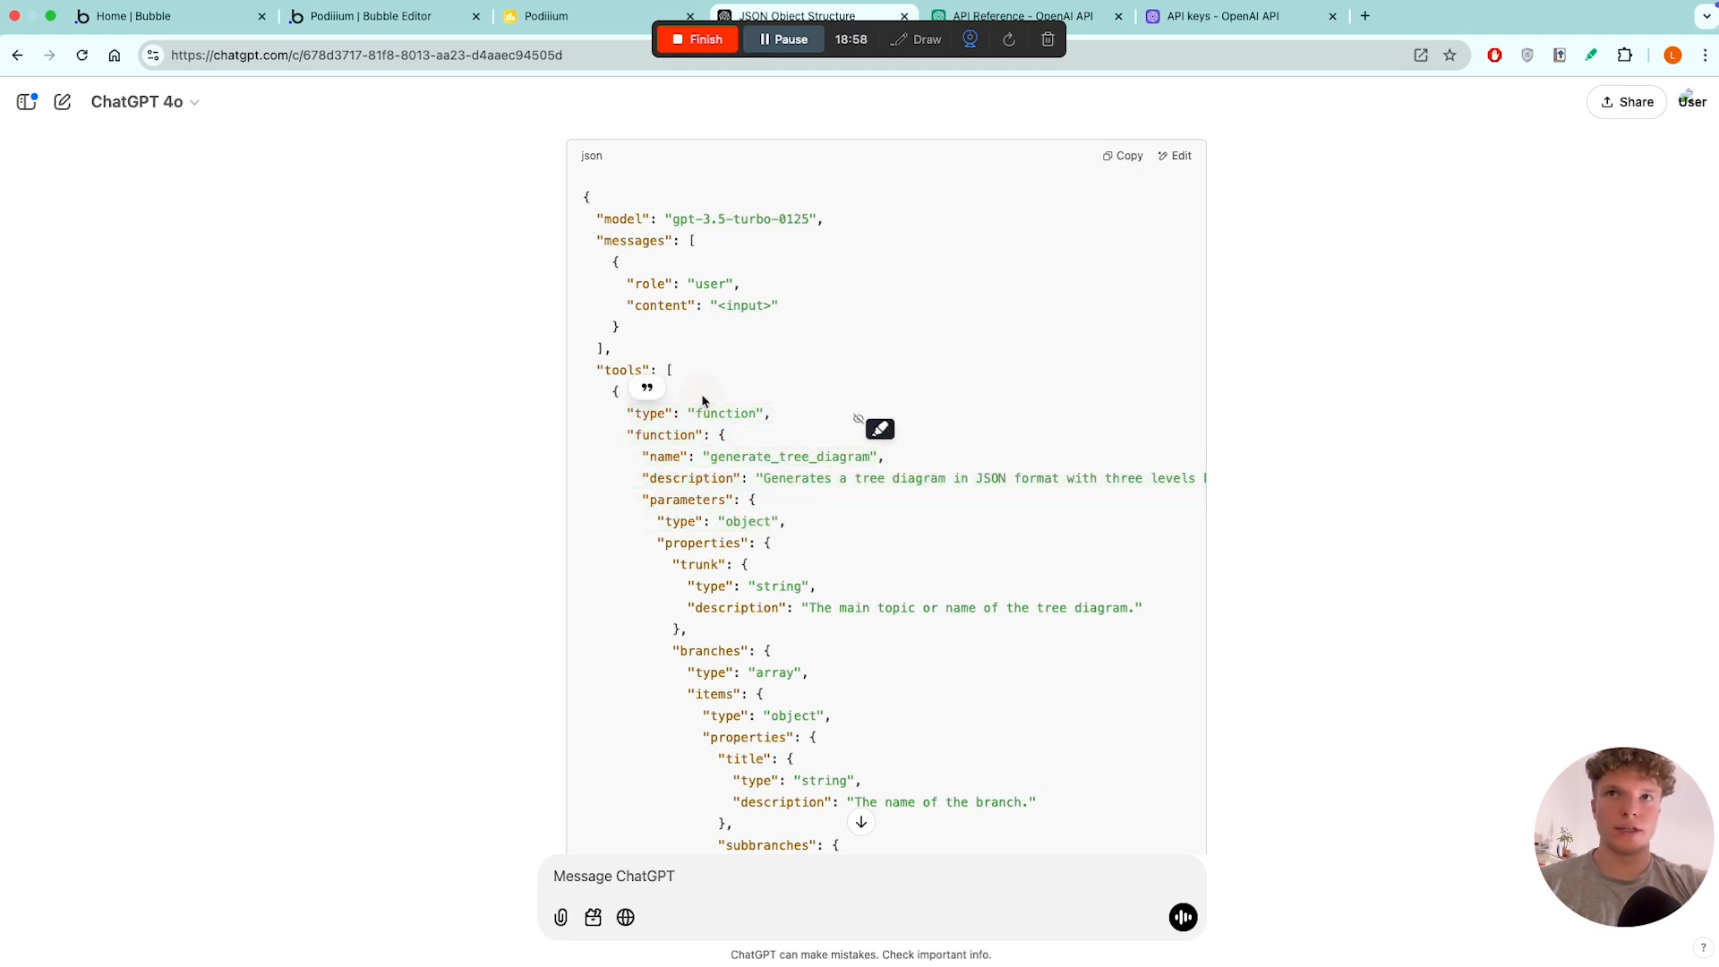
pyautogui.moveTo(596, 367)
pyautogui.mouseDown()
pyautogui.moveTo(799, 428)
pyautogui.moveTo(775, 405)
pyautogui.moveTo(769, 421)
pyautogui.mouseUp()
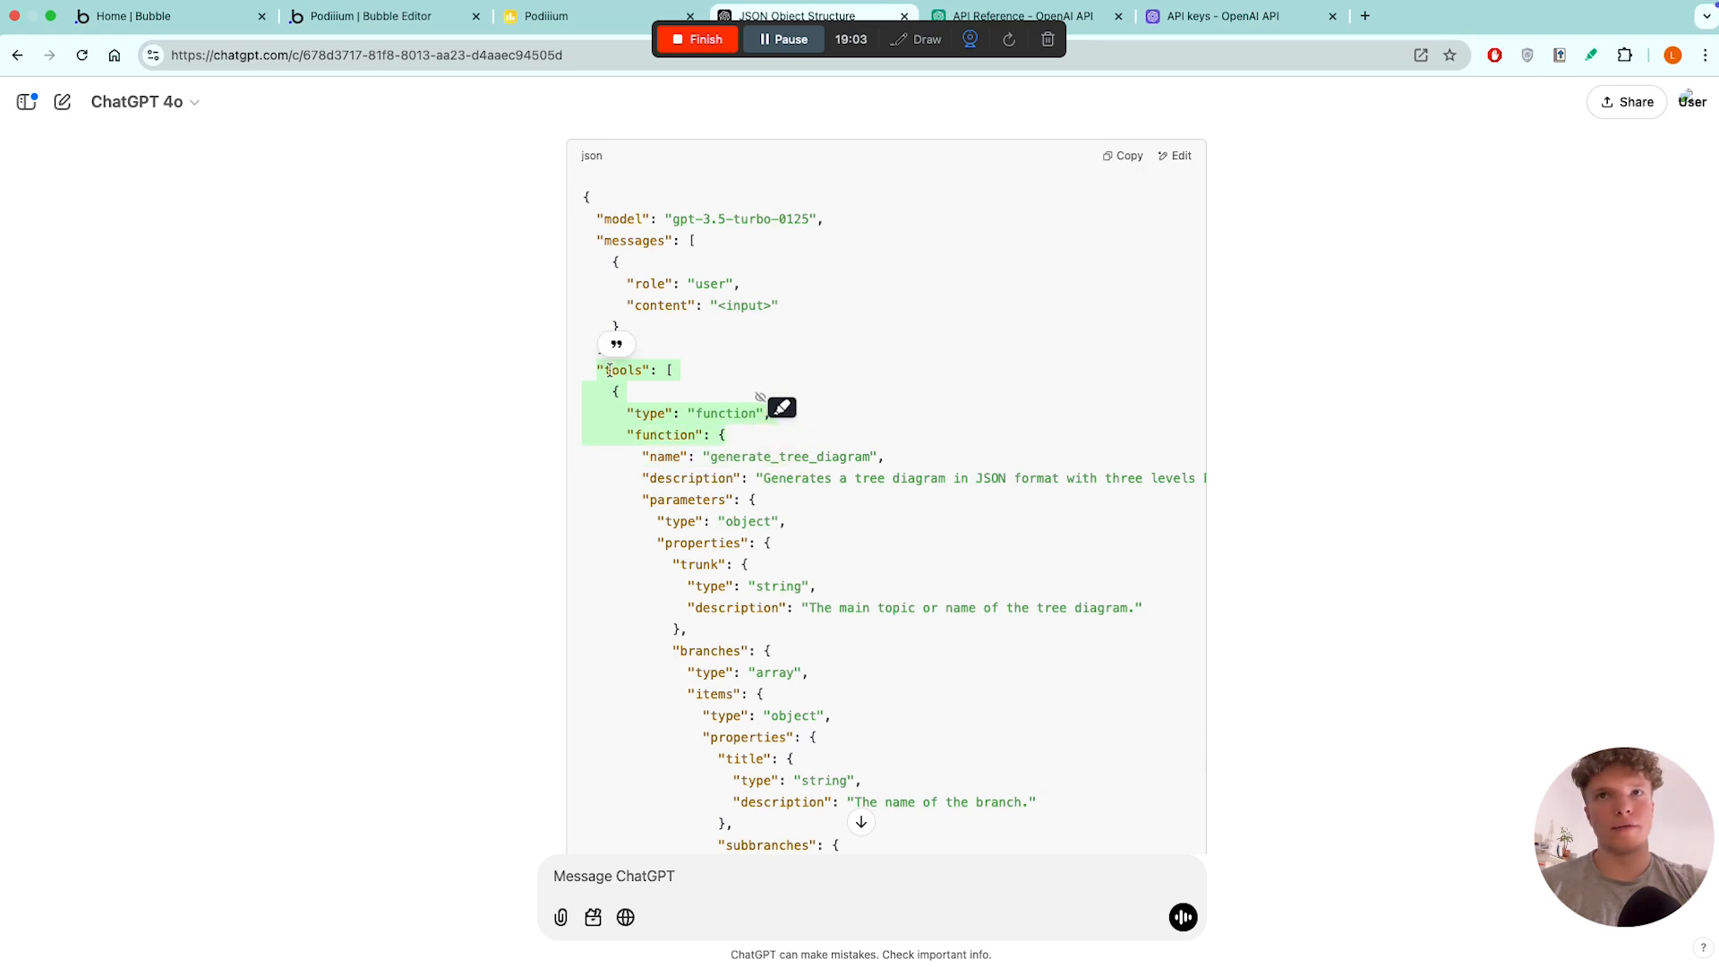
pyautogui.click(610, 370)
pyautogui.click(730, 407)
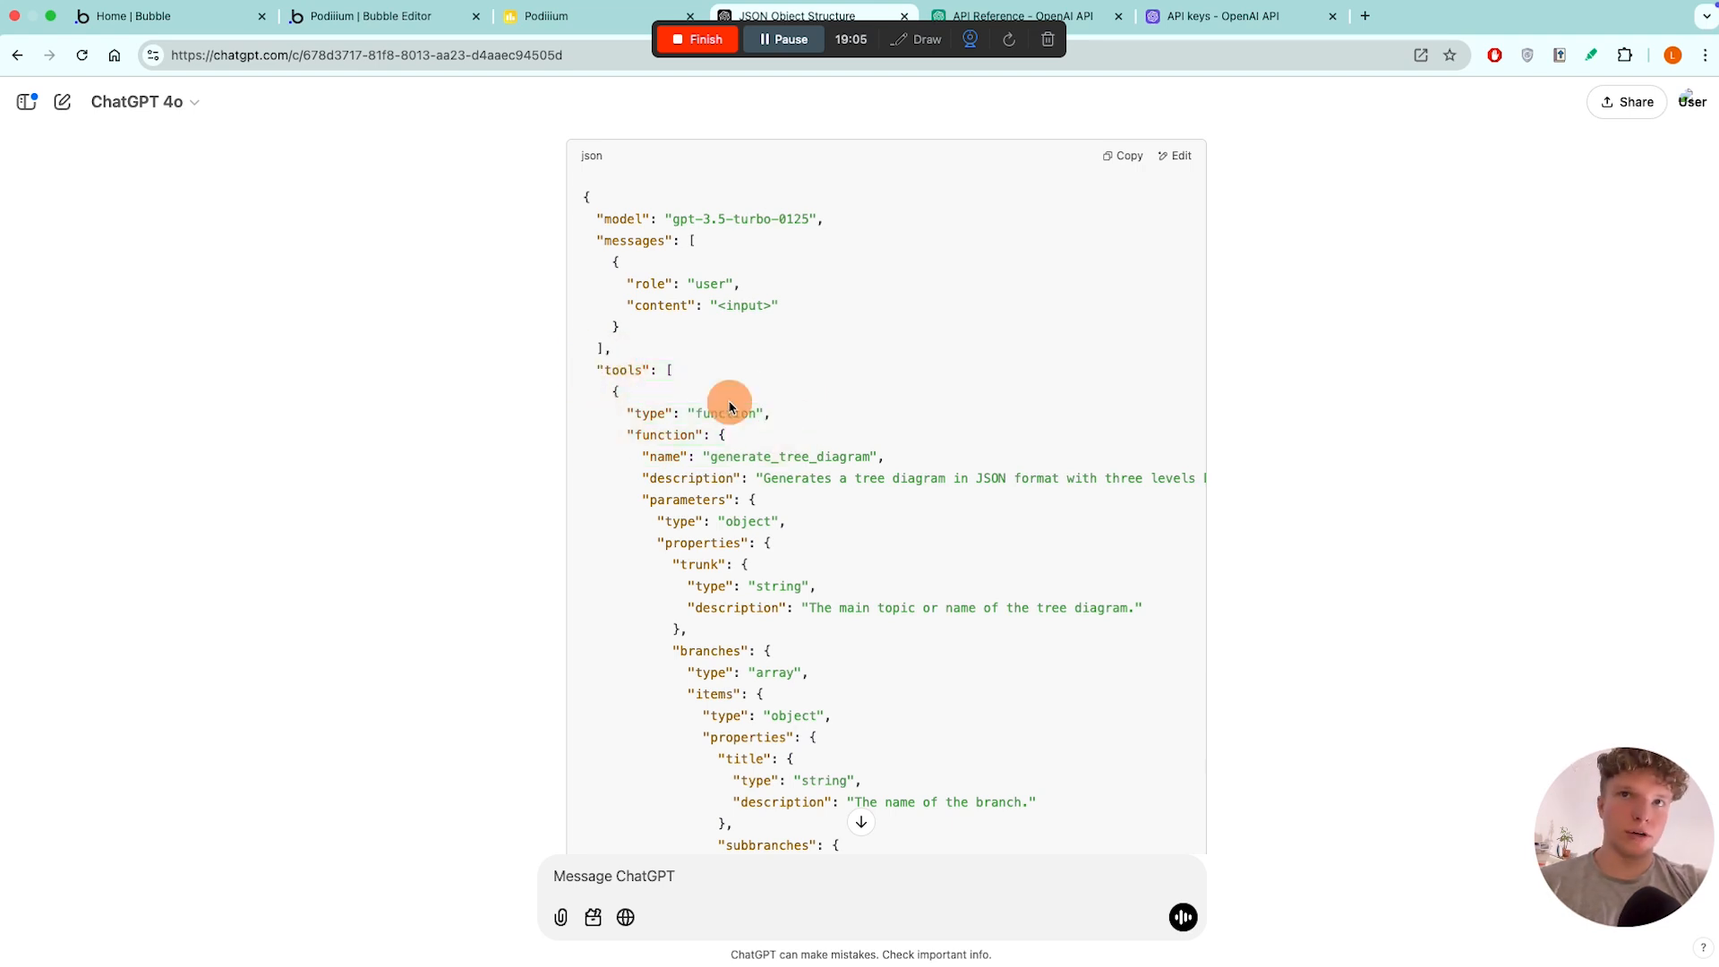
pyautogui.click(671, 447)
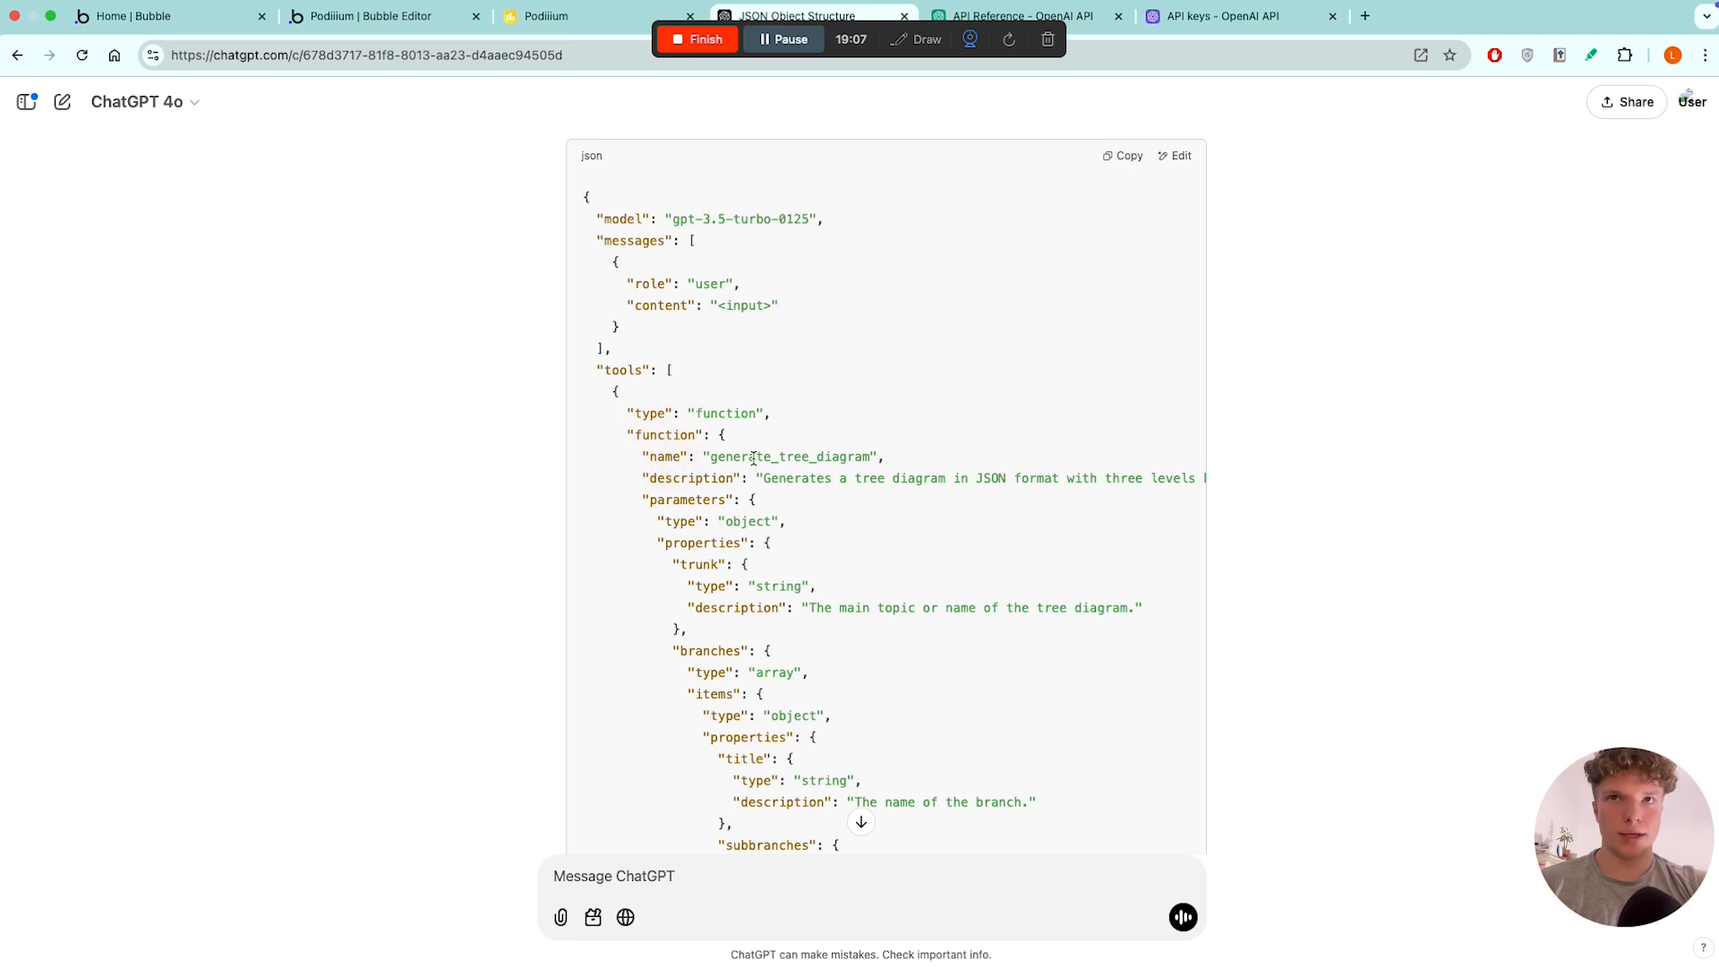
pyautogui.moveTo(709, 460); pyautogui.dragTo(870, 459)
pyautogui.moveTo(638, 457); pyautogui.dragTo(754, 463)
# - Review the schema's parameters, properties object, and the trunk property with its description
pyautogui.click(701, 473)
pyautogui.click(672, 455)
pyautogui.click(678, 476)
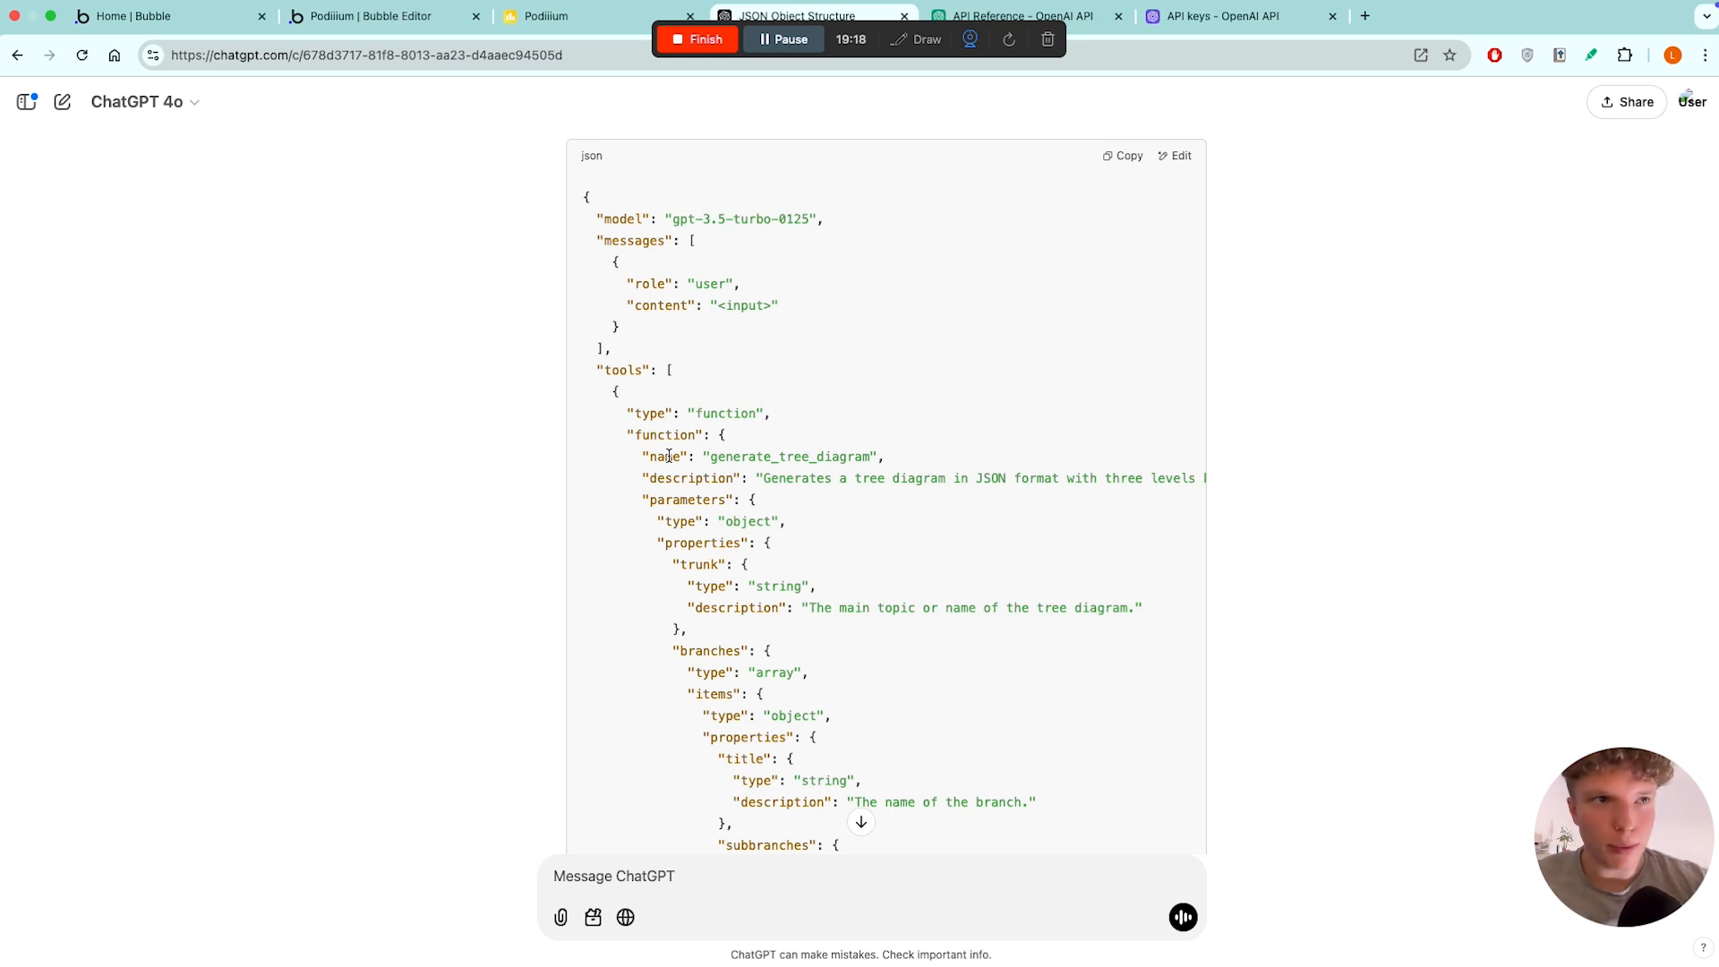
pyautogui.click(701, 455)
pyautogui.click(762, 474)
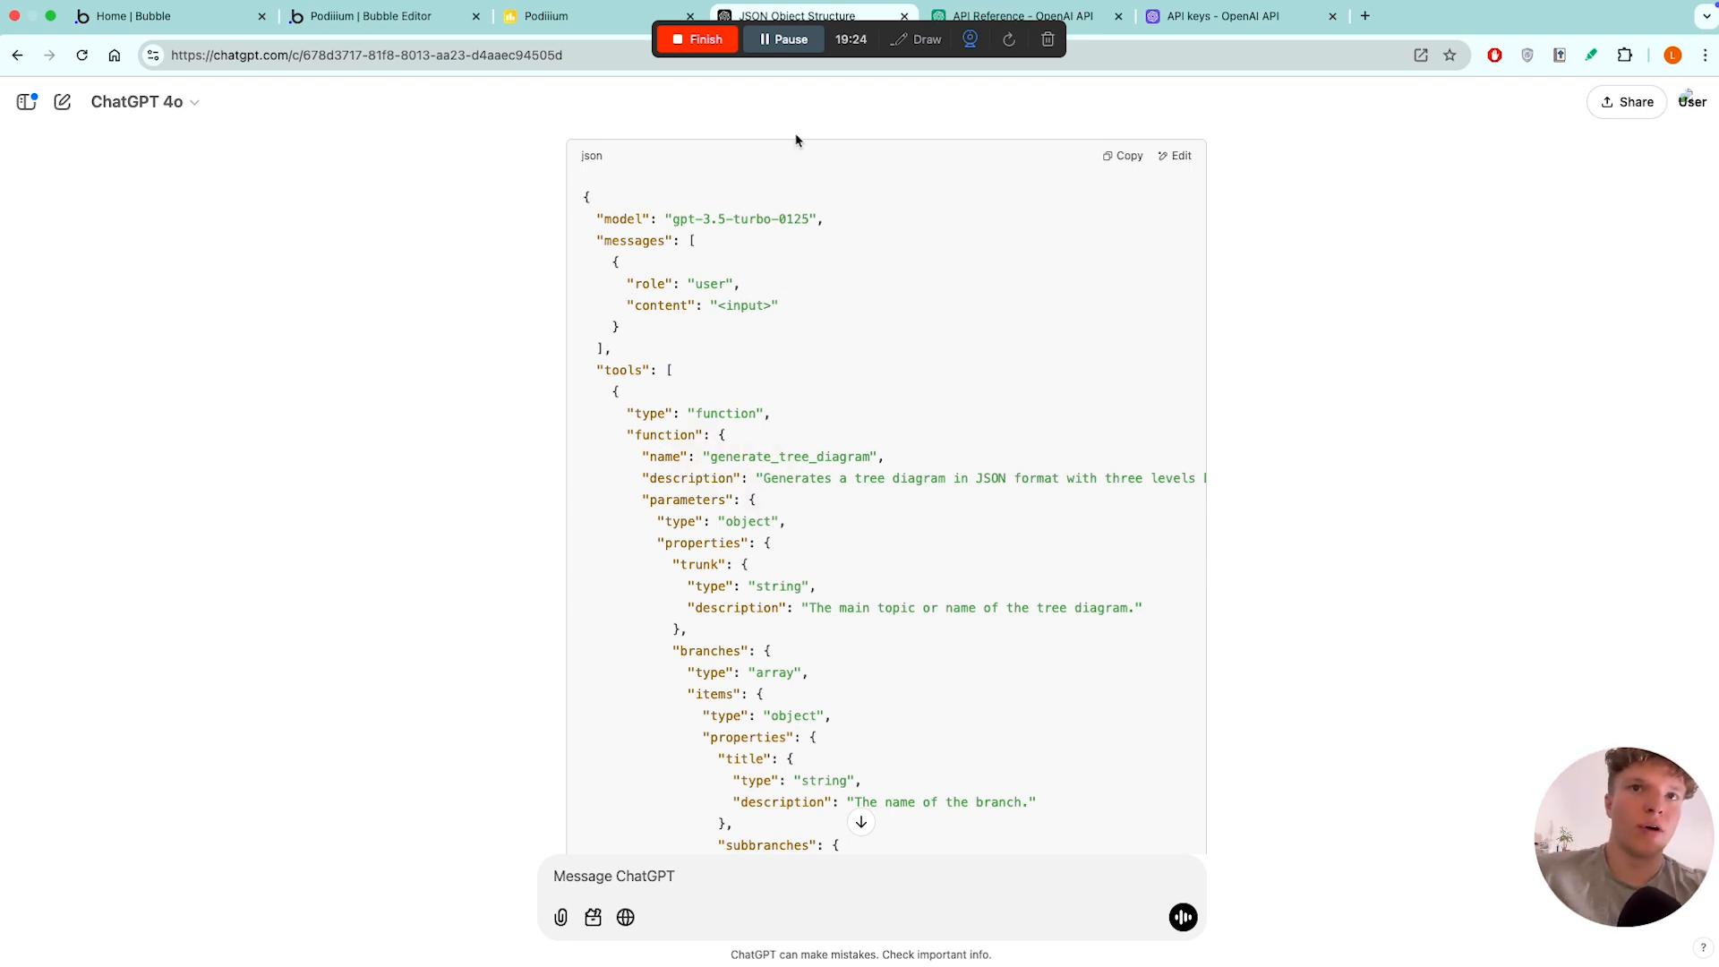
pyautogui.scroll(-10, 767, 555)
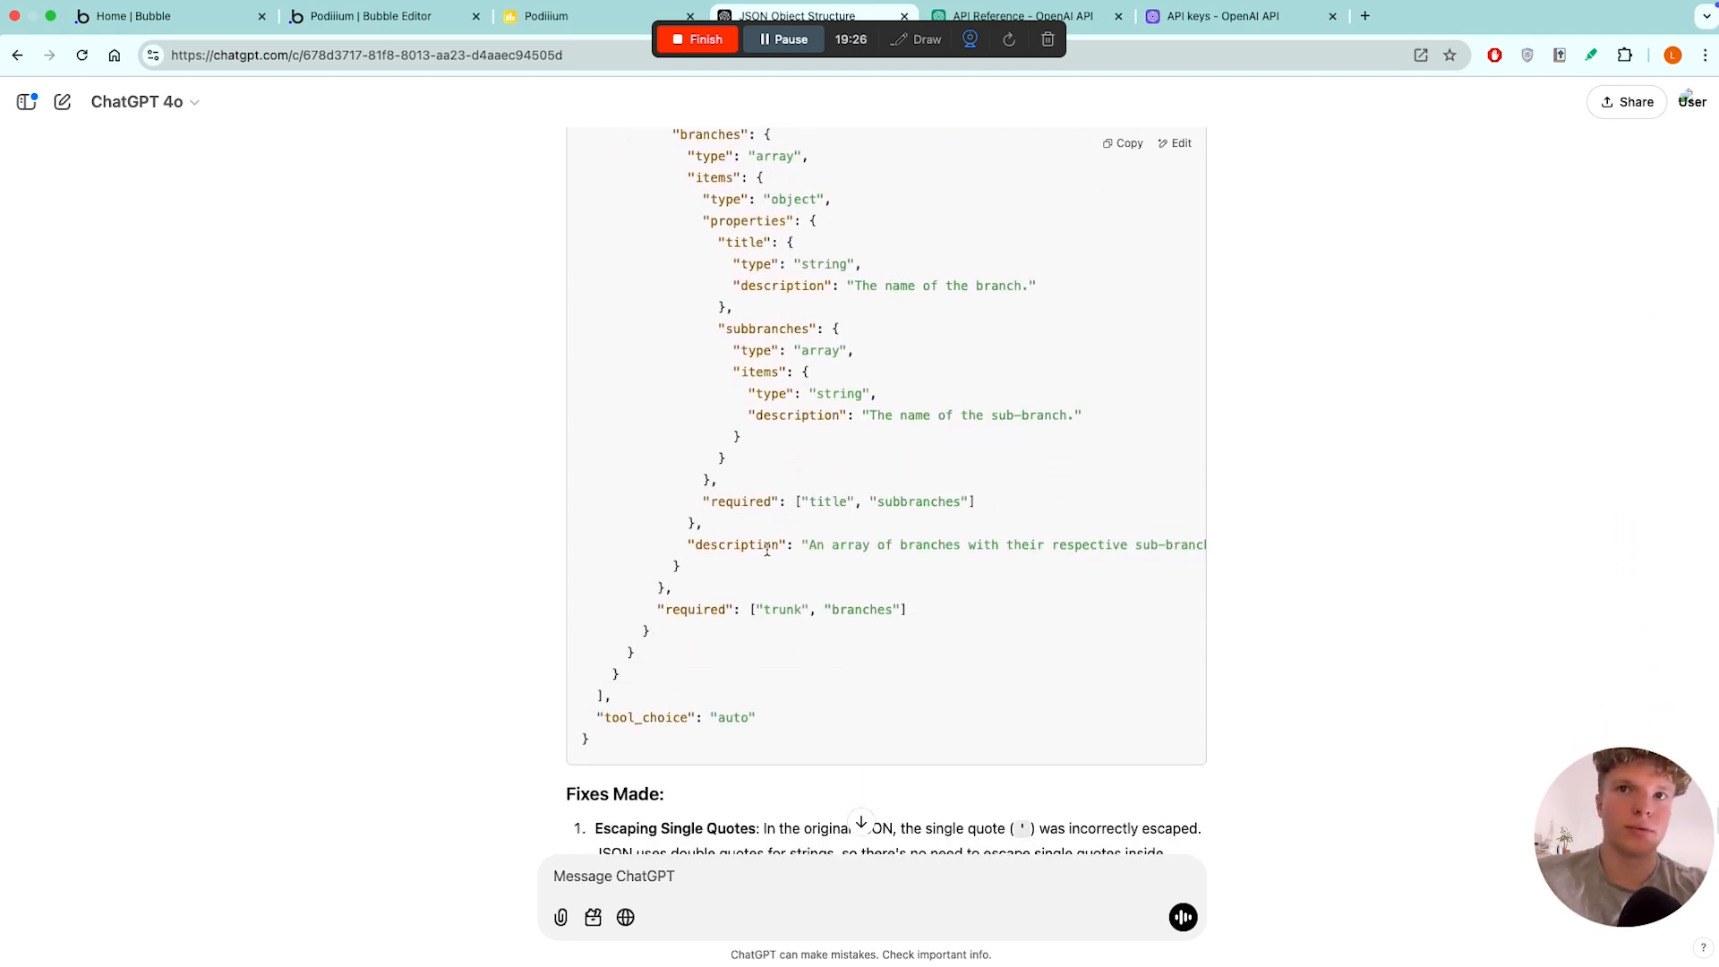
pyautogui.scroll(10, 767, 550)
pyautogui.hscroll(2, 840, 491)
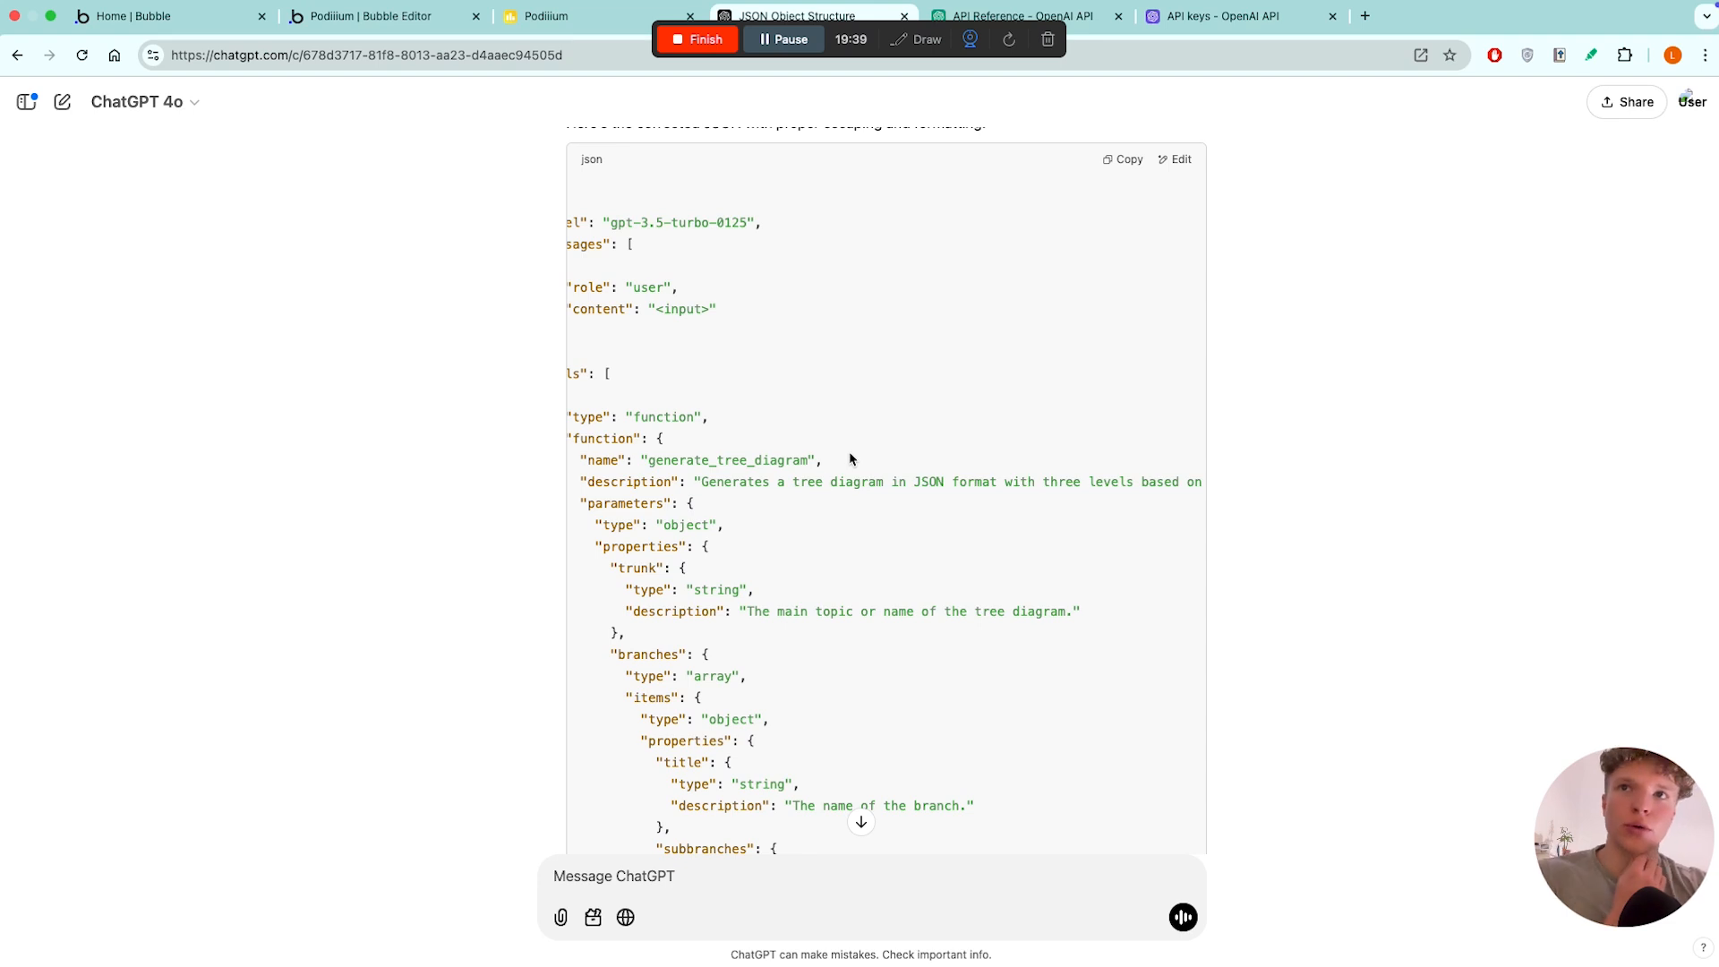
pyautogui.hscroll(-2, 845, 456)
pyautogui.moveTo(644, 505); pyautogui.dragTo(783, 526)
pyautogui.moveTo(659, 546); pyautogui.dragTo(858, 544)
pyautogui.moveTo(750, 575); pyautogui.dragTo(780, 569)
pyautogui.click(760, 591)
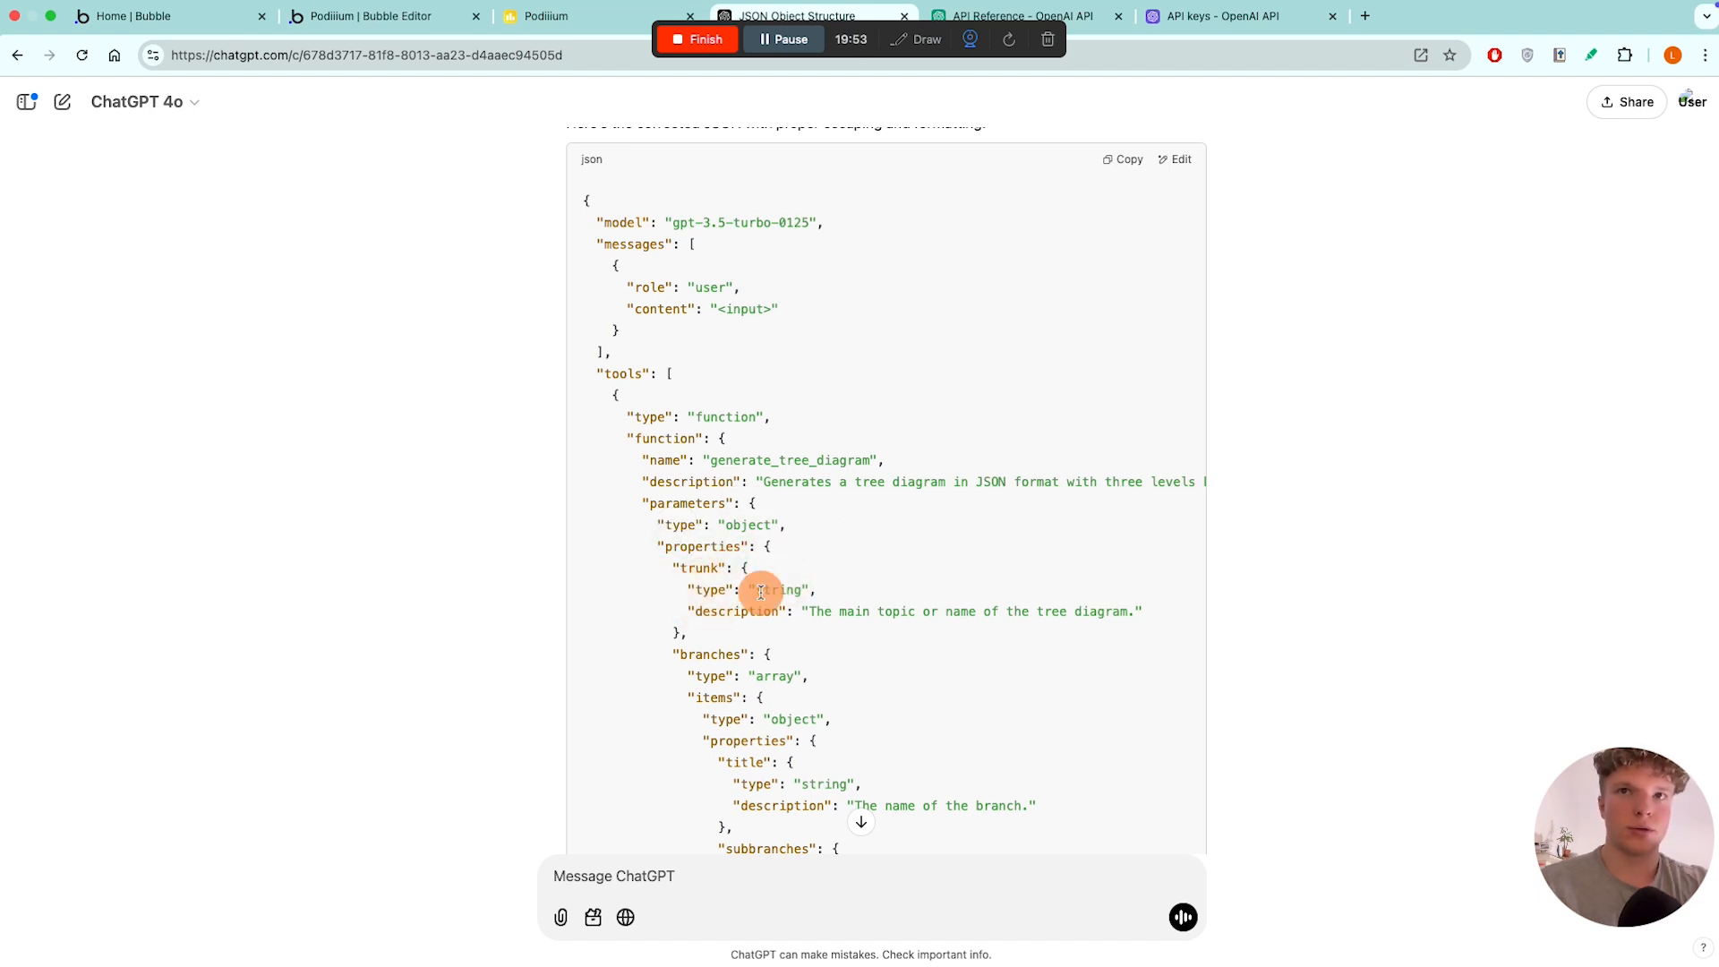
pyautogui.moveTo(808, 611); pyautogui.dragTo(1137, 617)
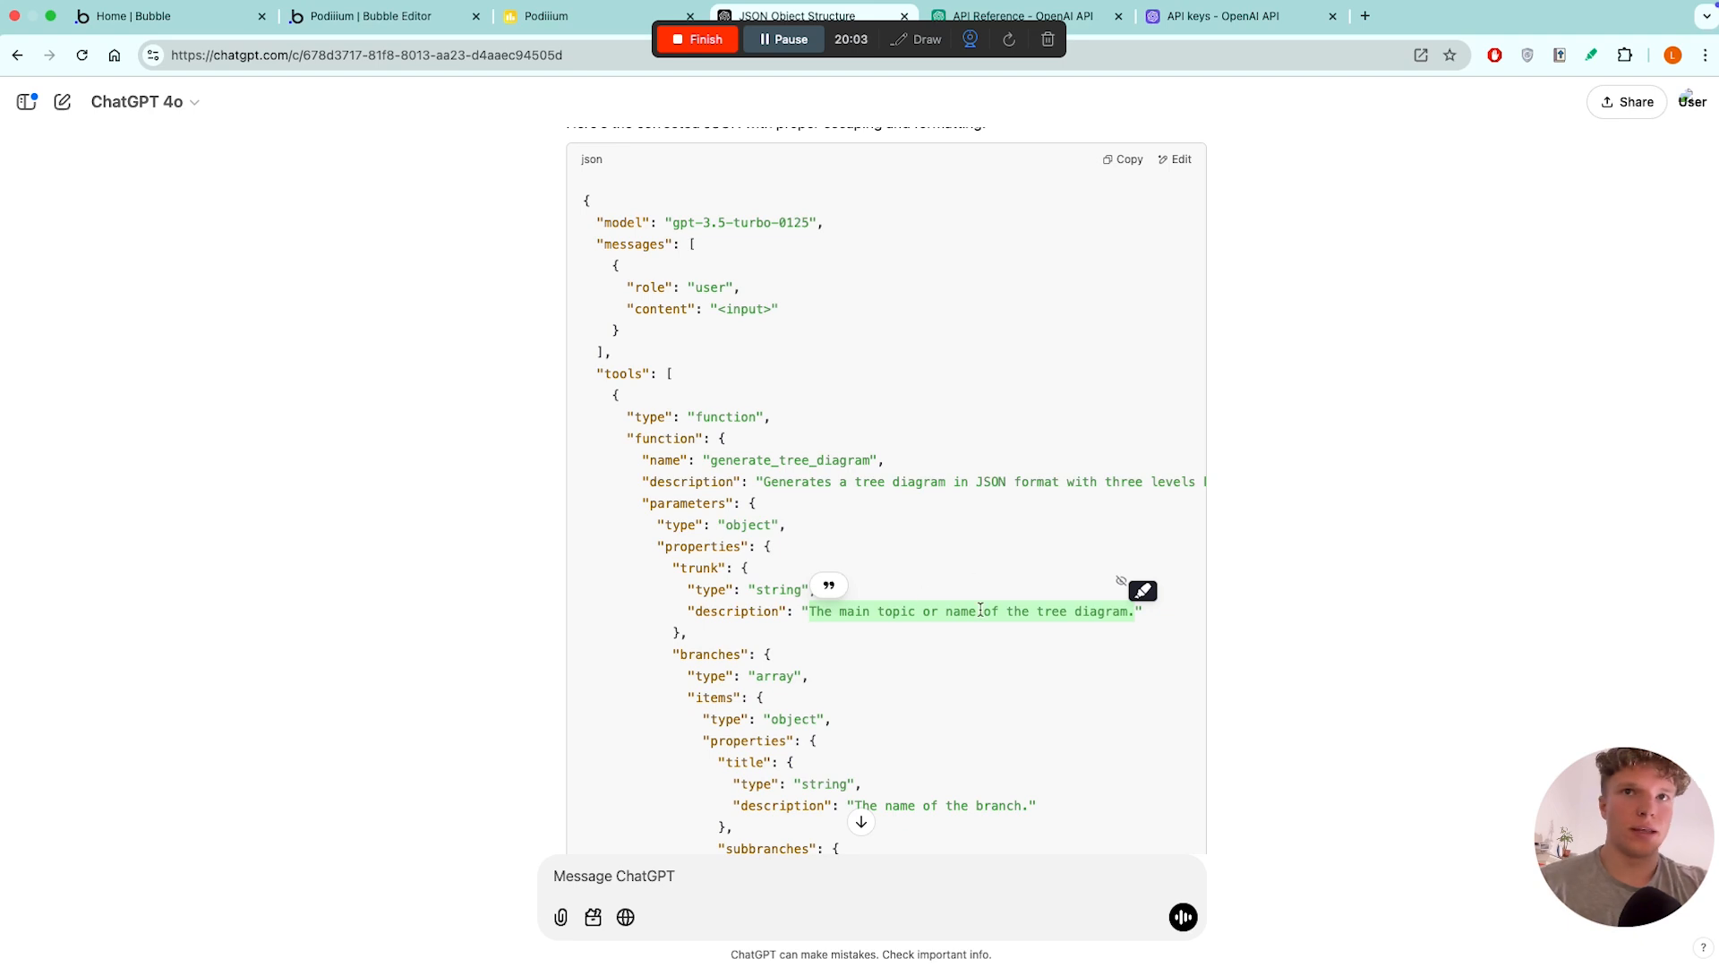
# - Review the branches array property, its string title and the branch description text
pyautogui.scroll(-2, 979, 600)
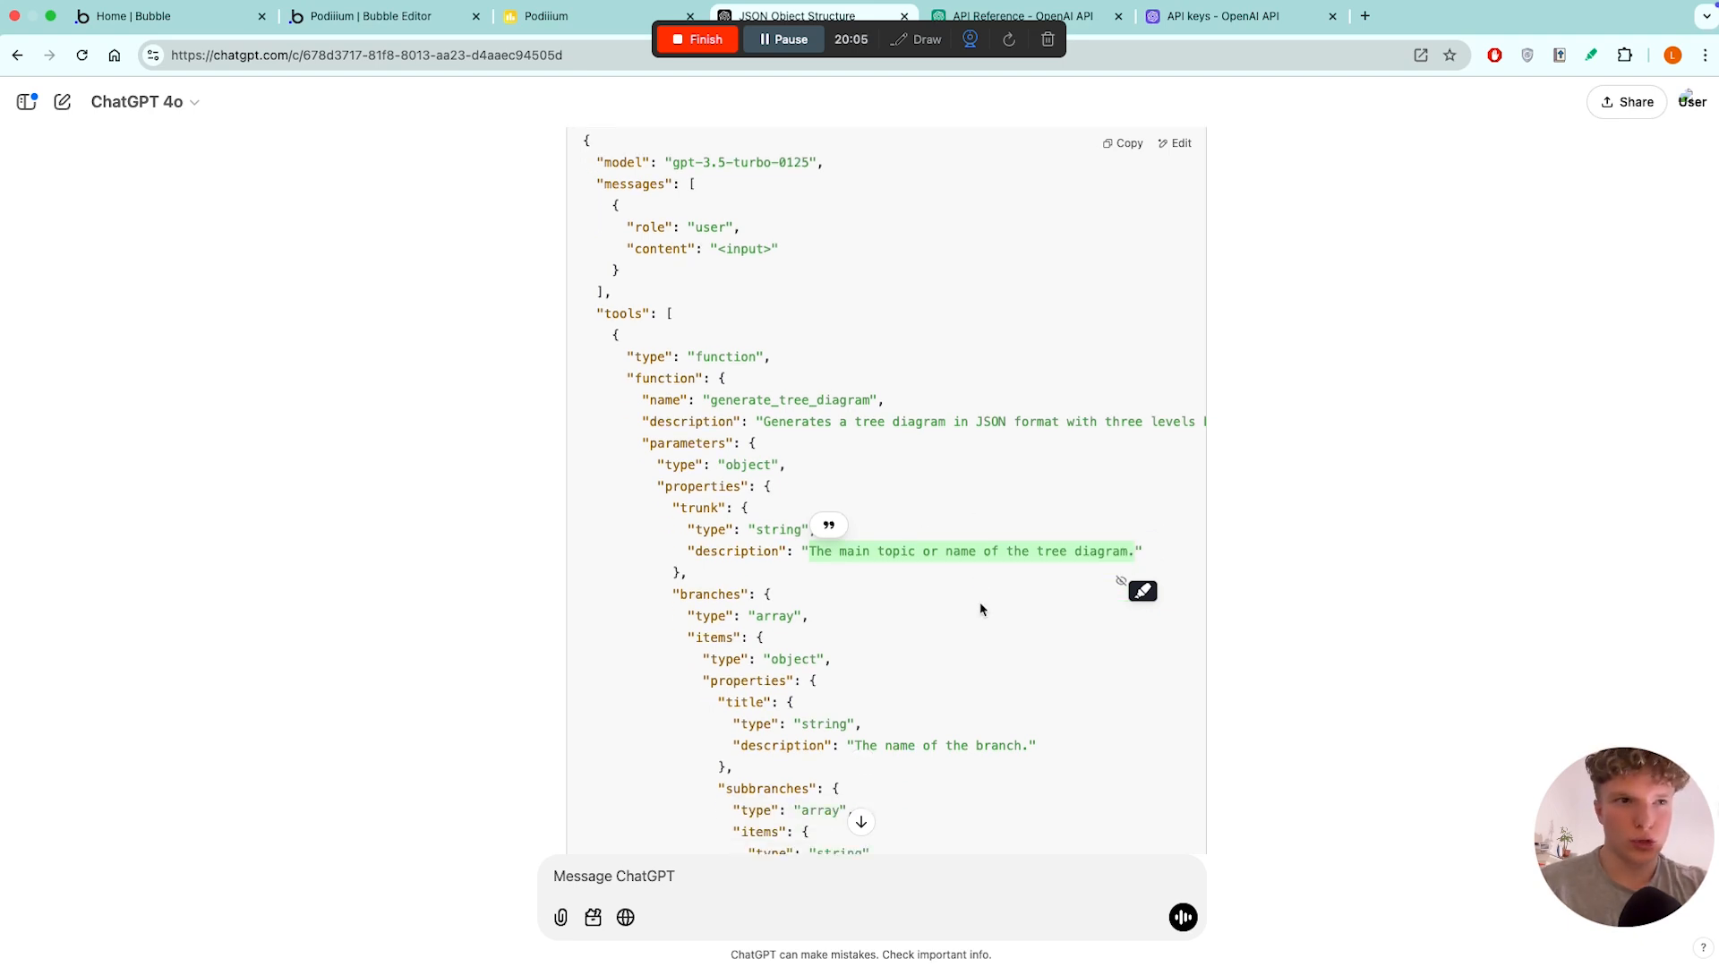
pyautogui.scroll(-2, 981, 609)
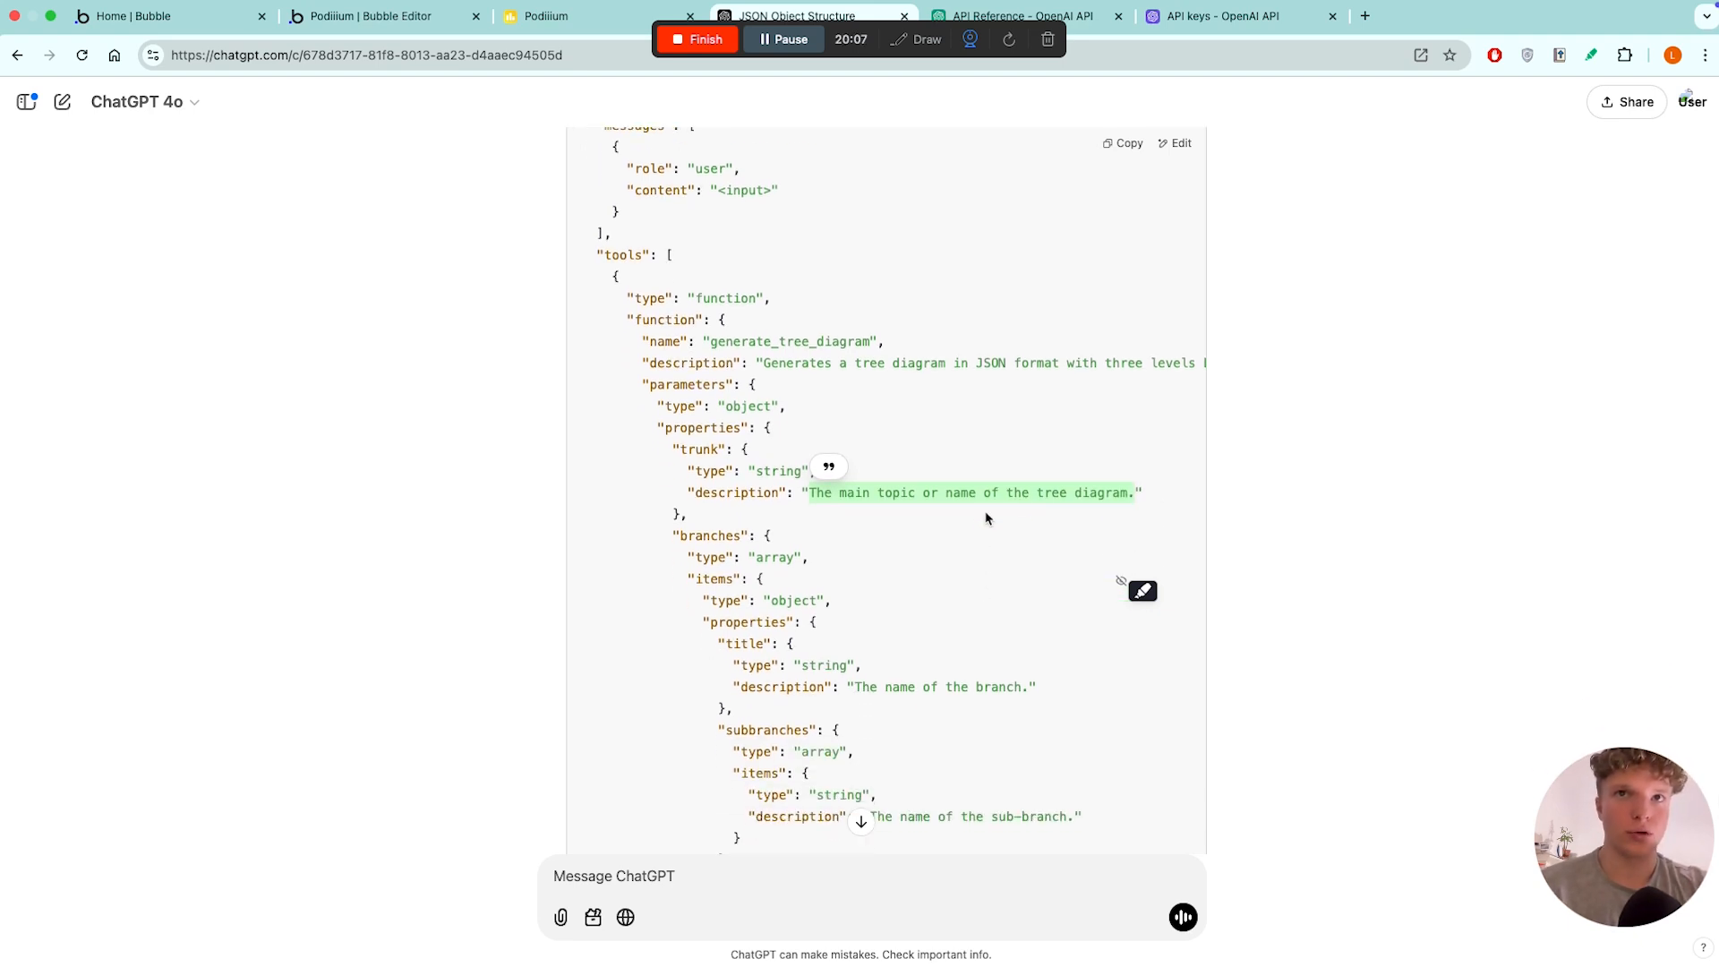
pyautogui.moveTo(673, 528); pyautogui.dragTo(796, 528)
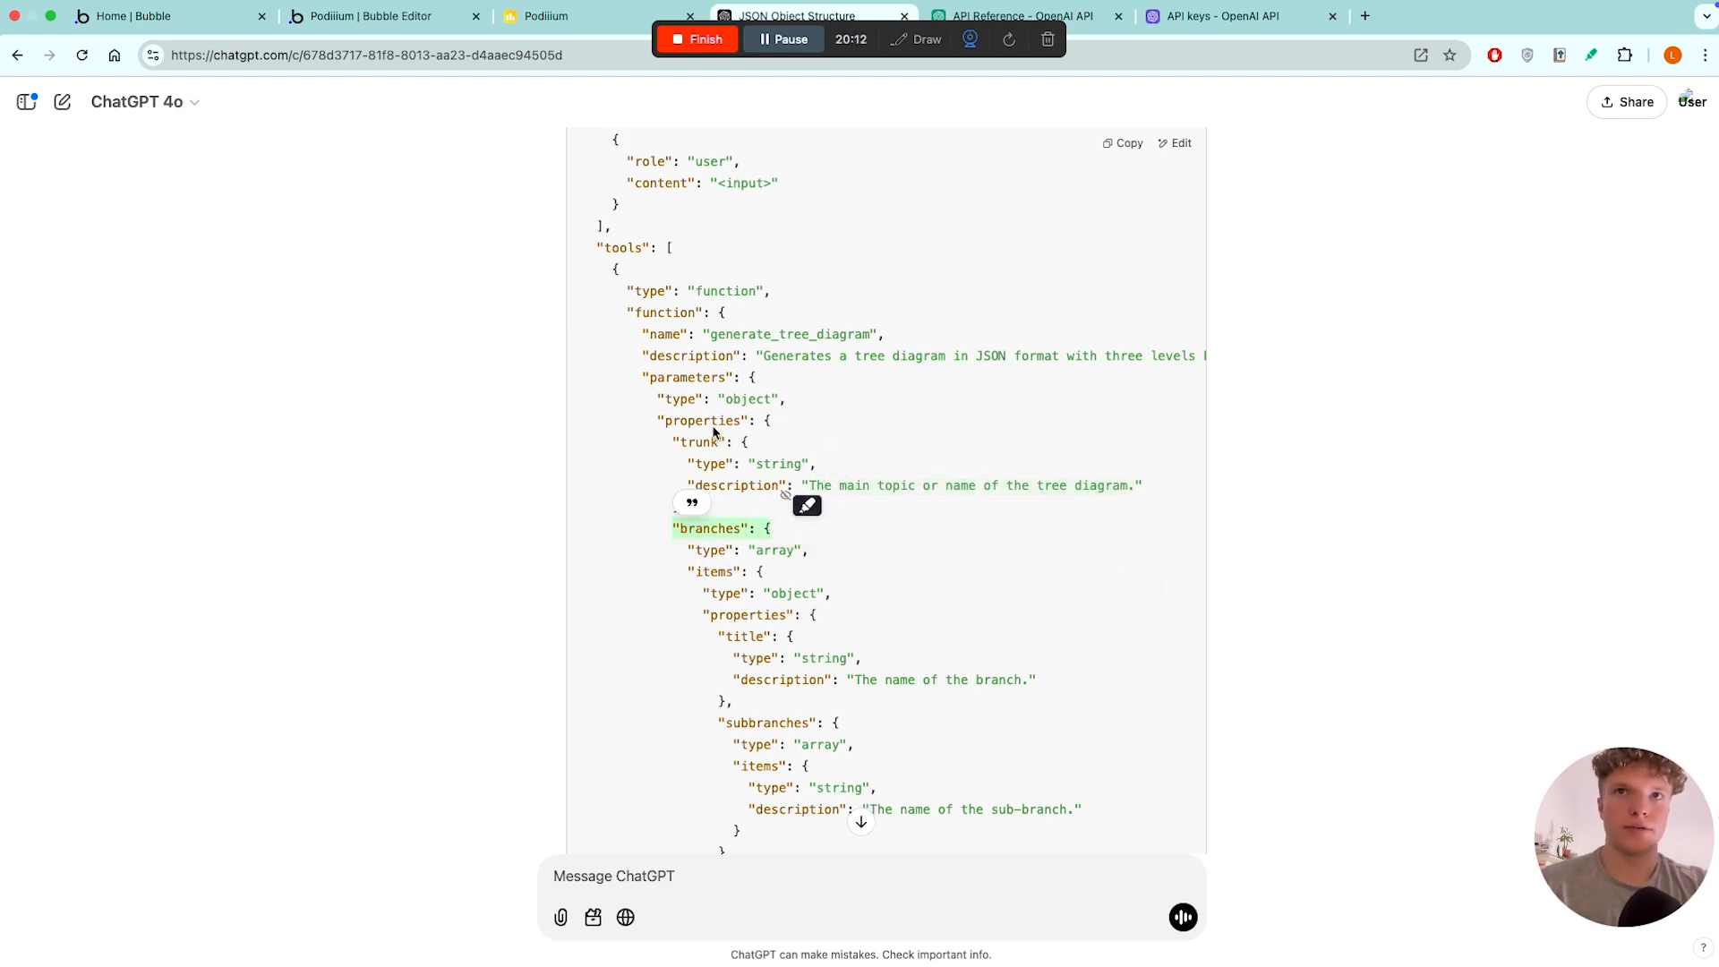
pyautogui.click(744, 459)
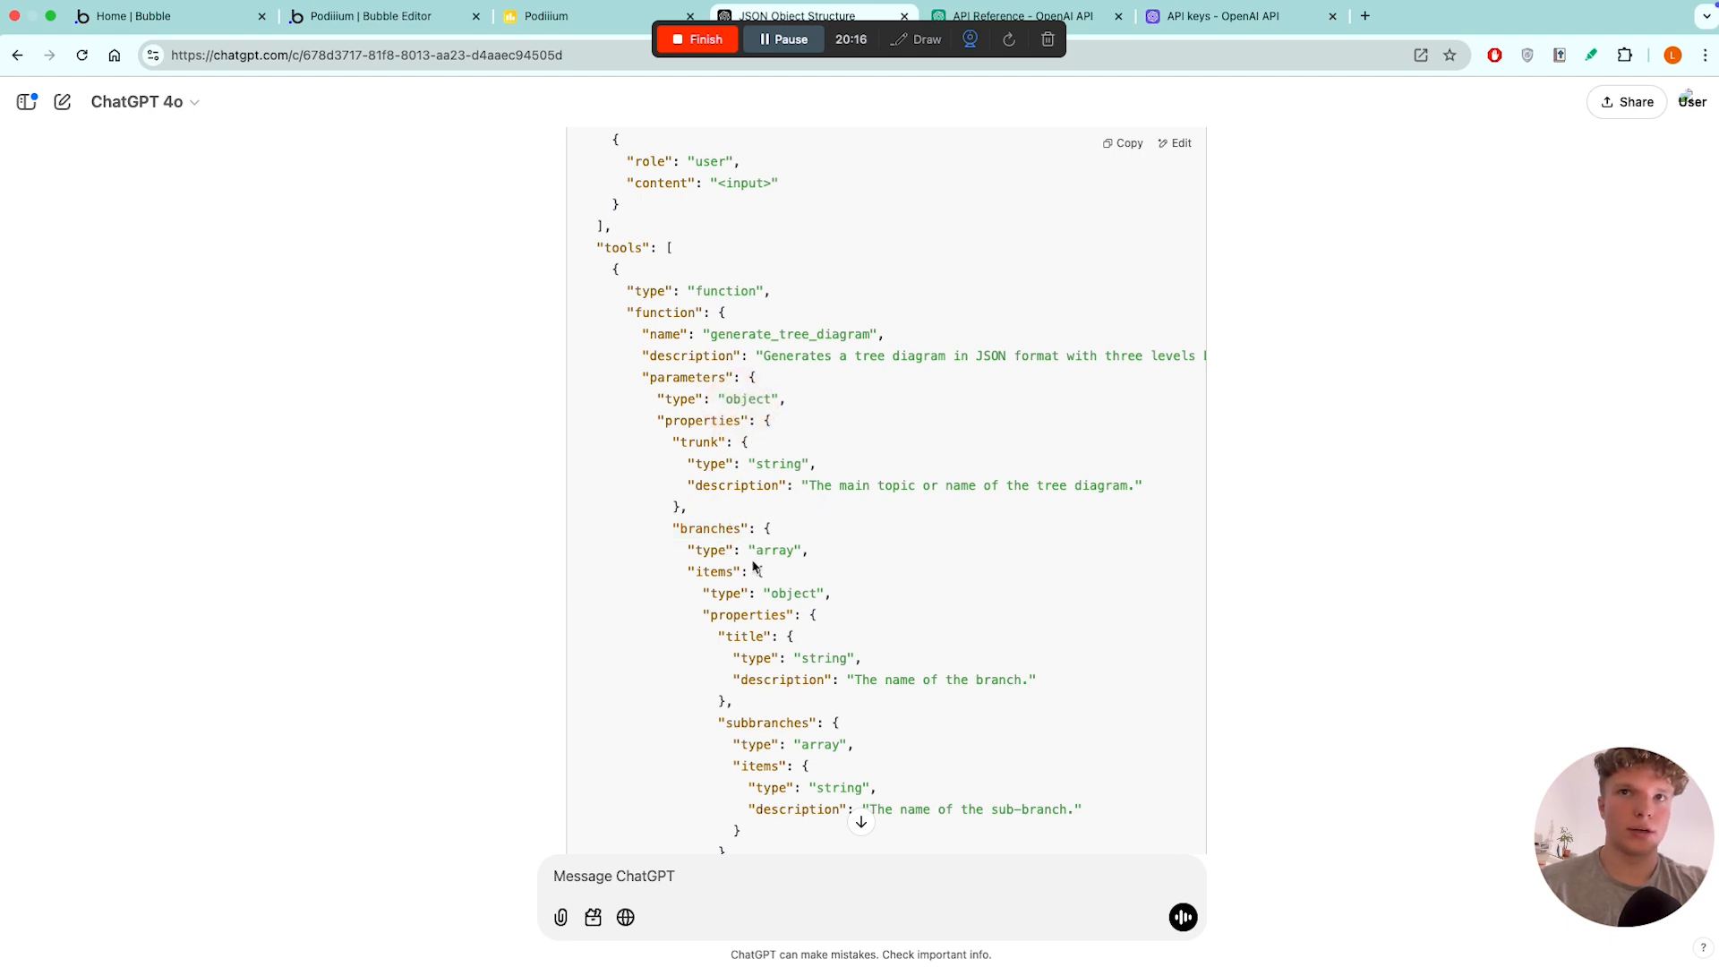
pyautogui.moveTo(756, 552); pyautogui.dragTo(790, 554)
pyautogui.click(825, 591)
pyautogui.scroll(-1, 741, 634)
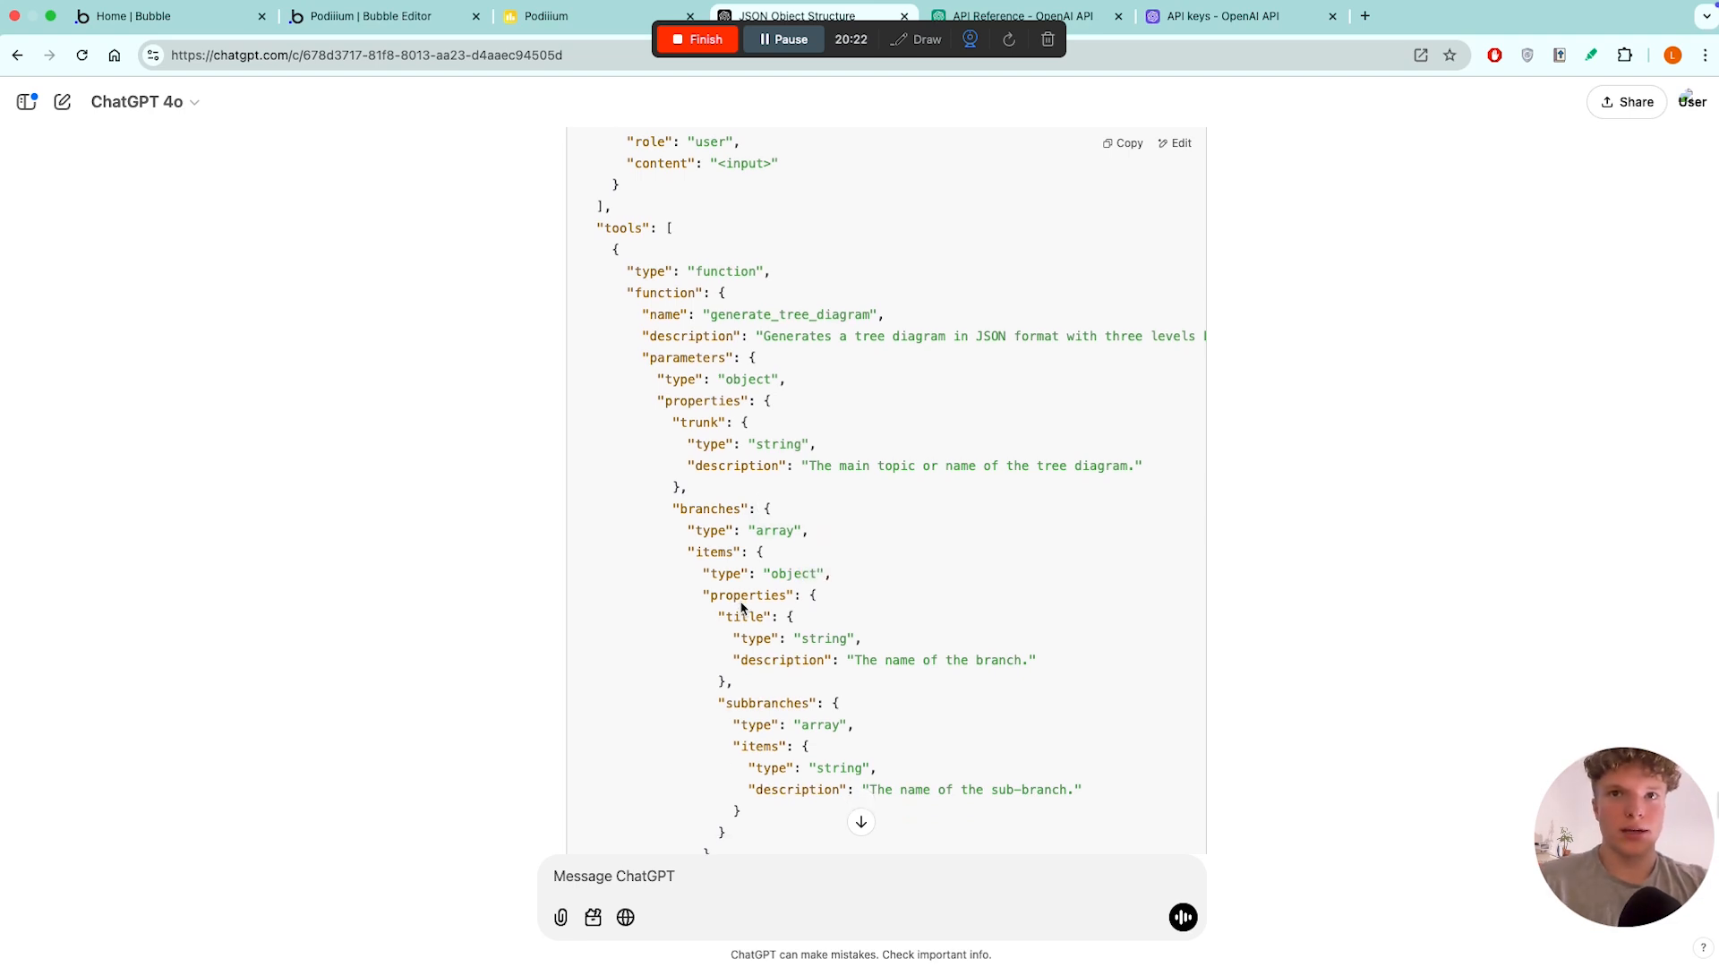
pyautogui.click(700, 542)
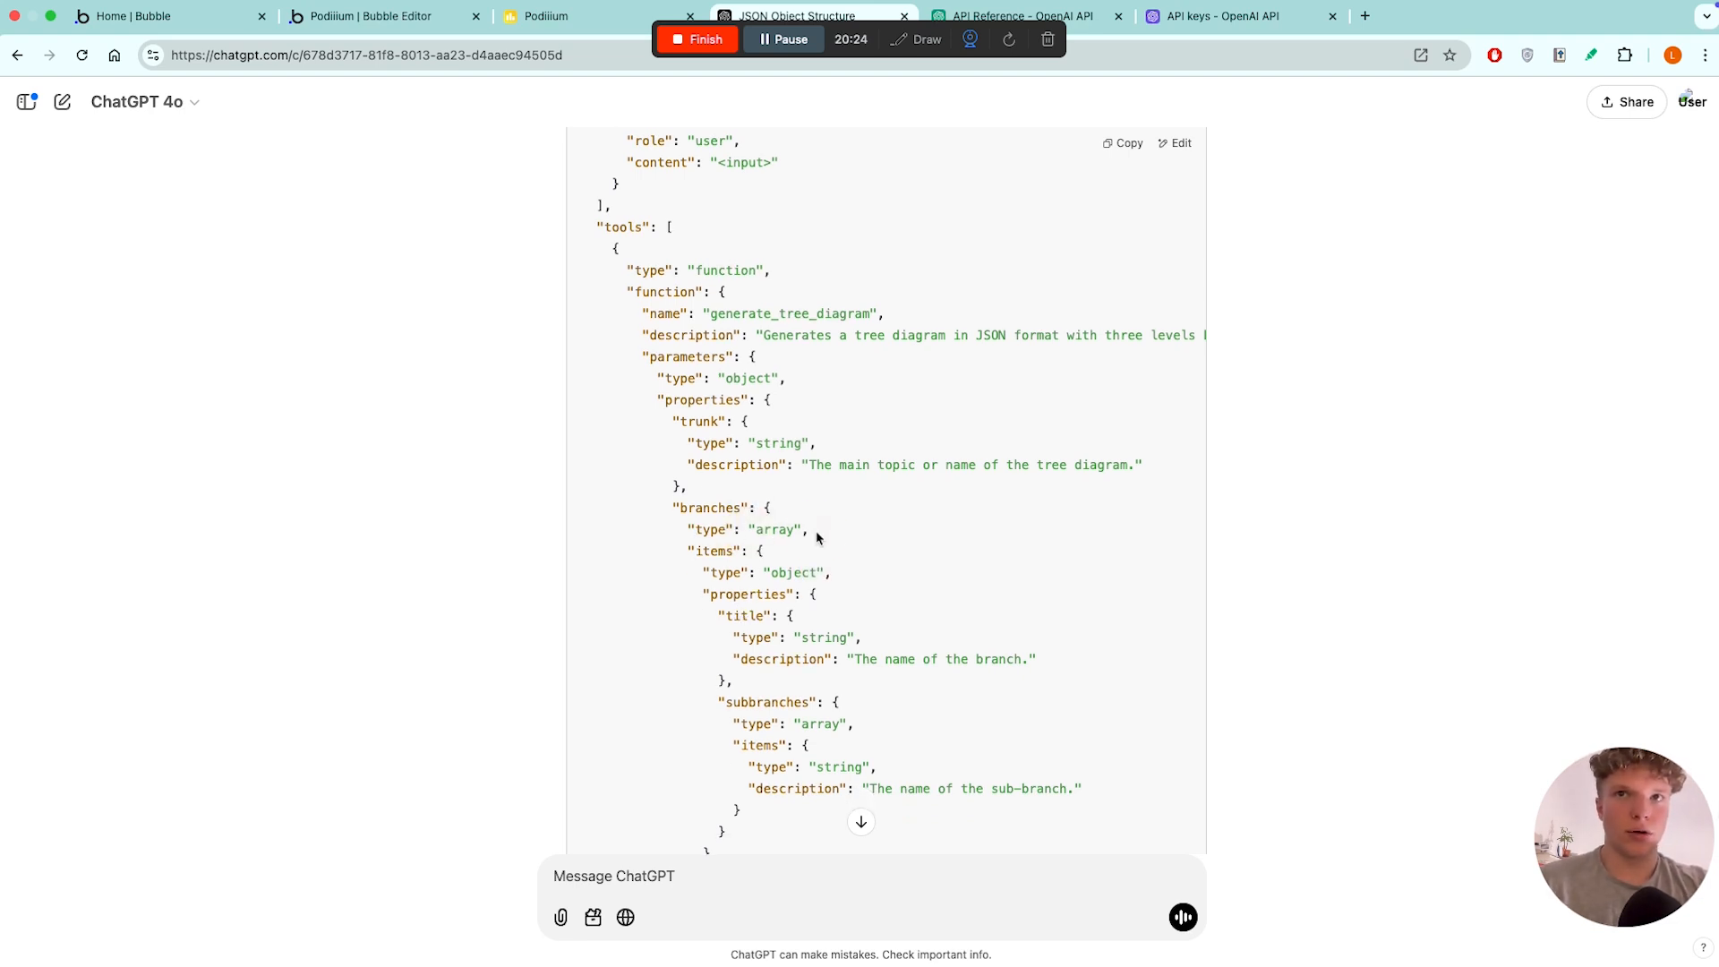
pyautogui.click(725, 616)
pyautogui.doubleClick(725, 615)
pyautogui.doubleClick(854, 639)
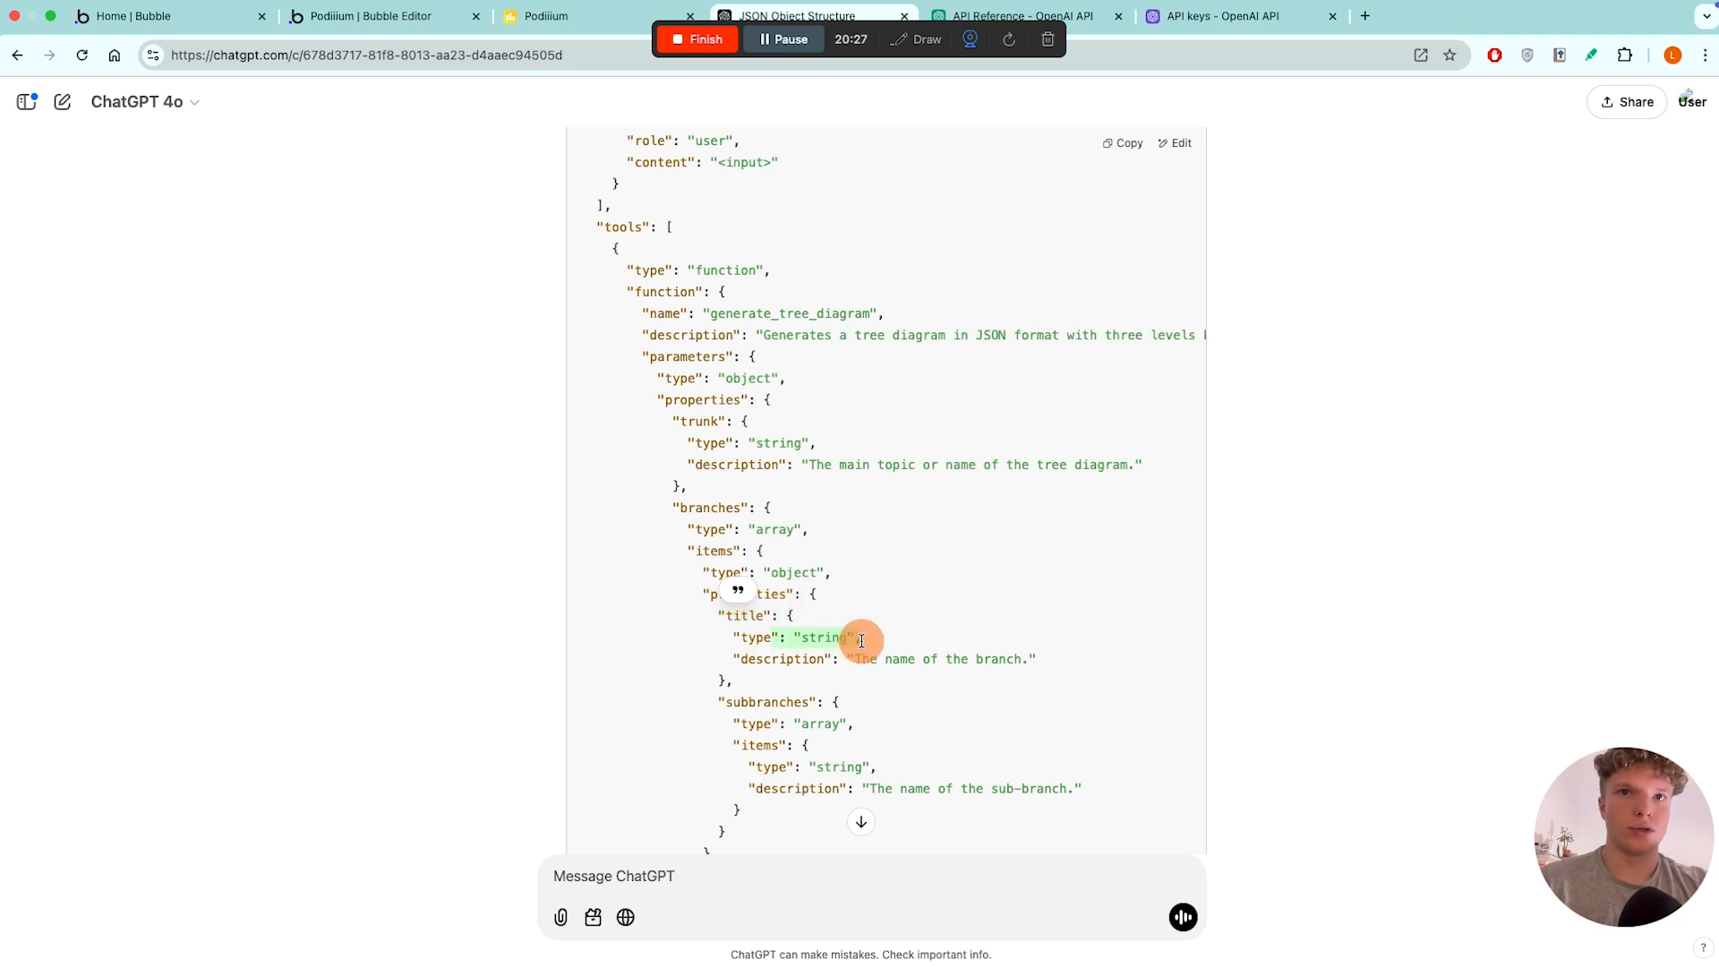
pyautogui.click(794, 667)
pyautogui.moveTo(853, 659); pyautogui.dragTo(1021, 660)
pyautogui.click(763, 660)
pyautogui.scroll(-1, 769, 630)
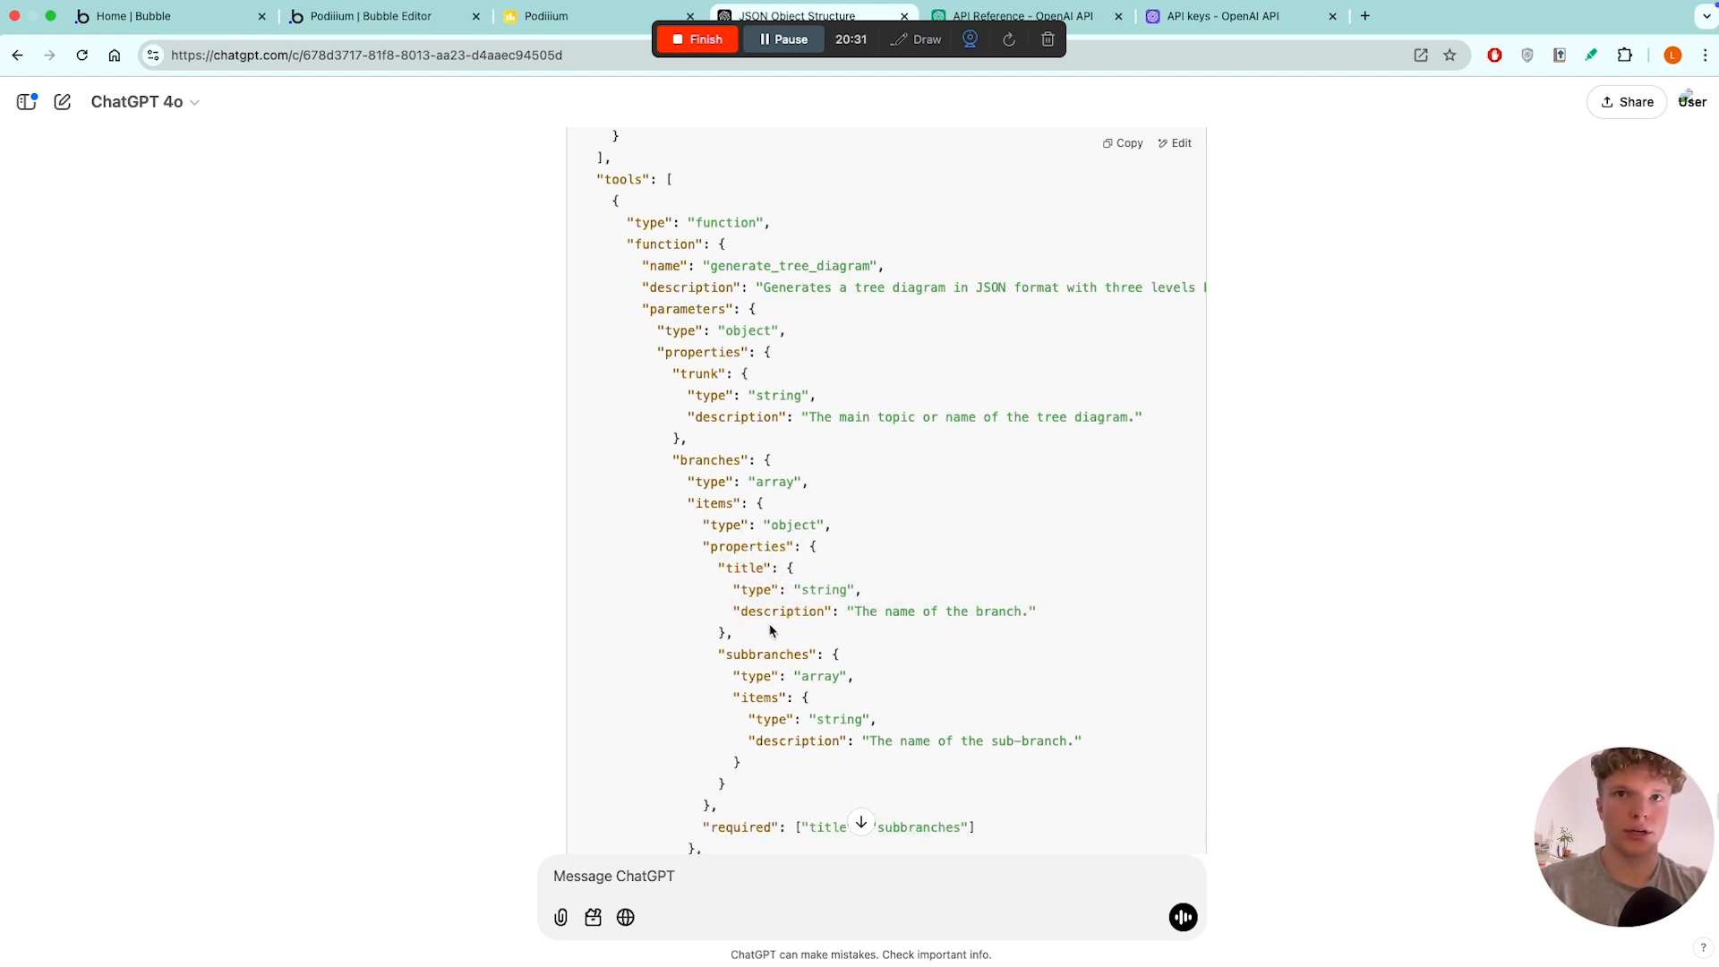
pyautogui.scroll(-2, 793, 663)
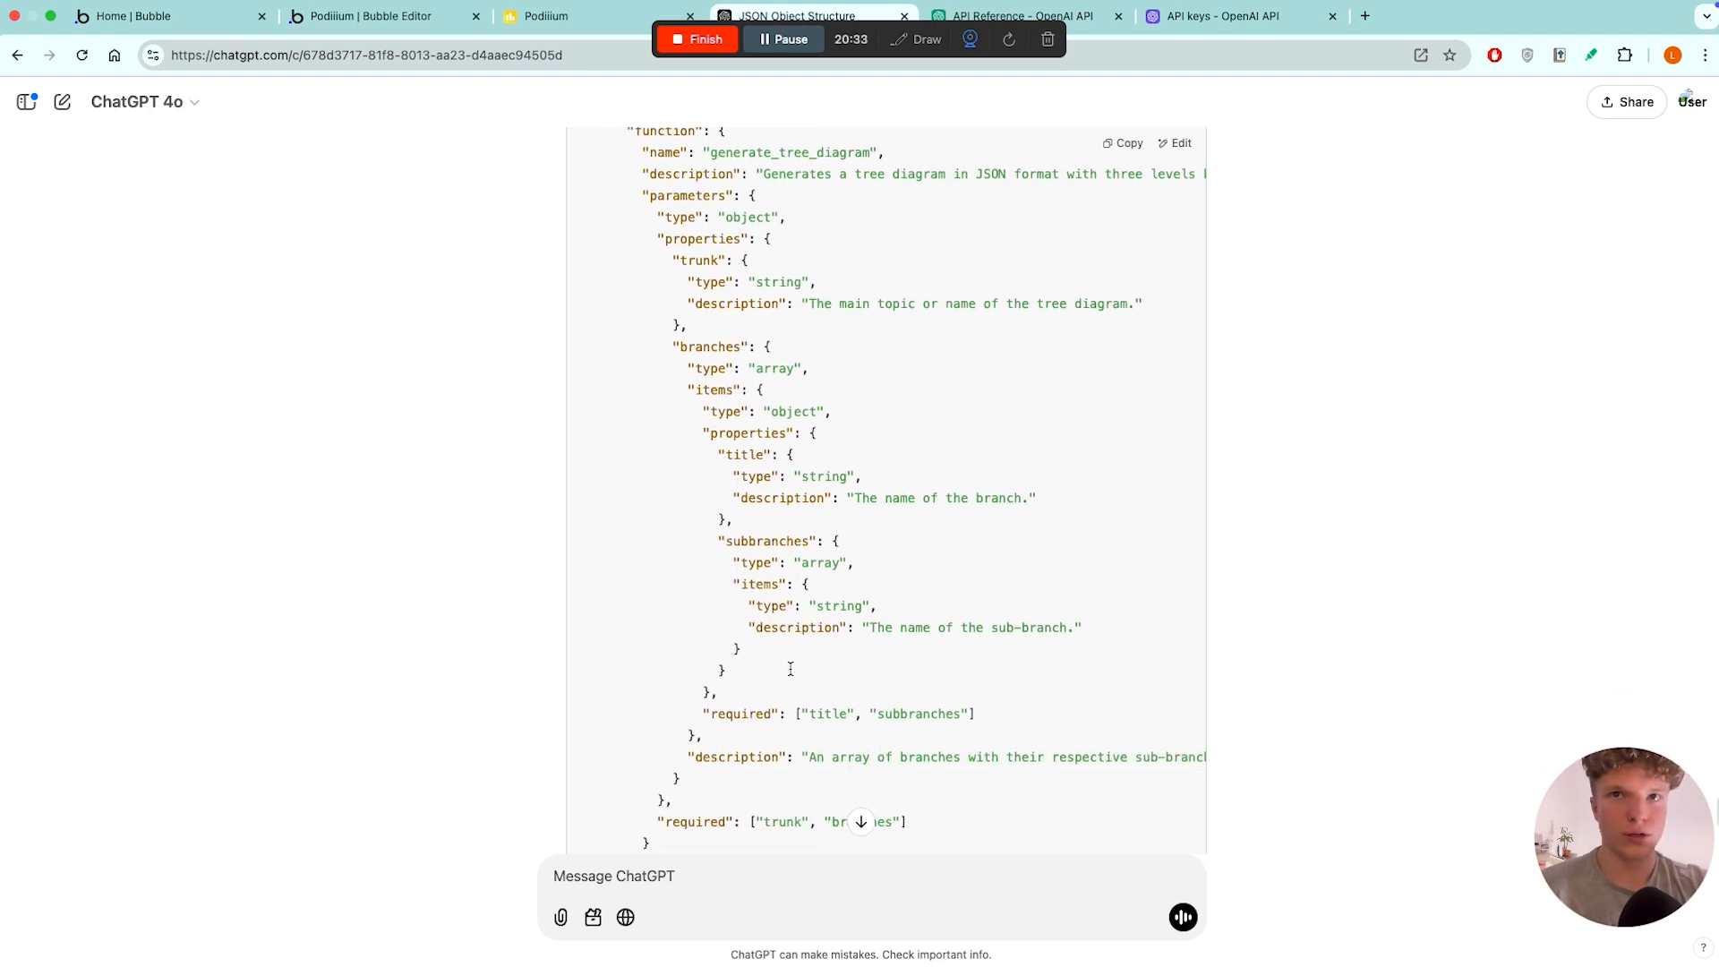
pyautogui.scroll(5, 790, 662)
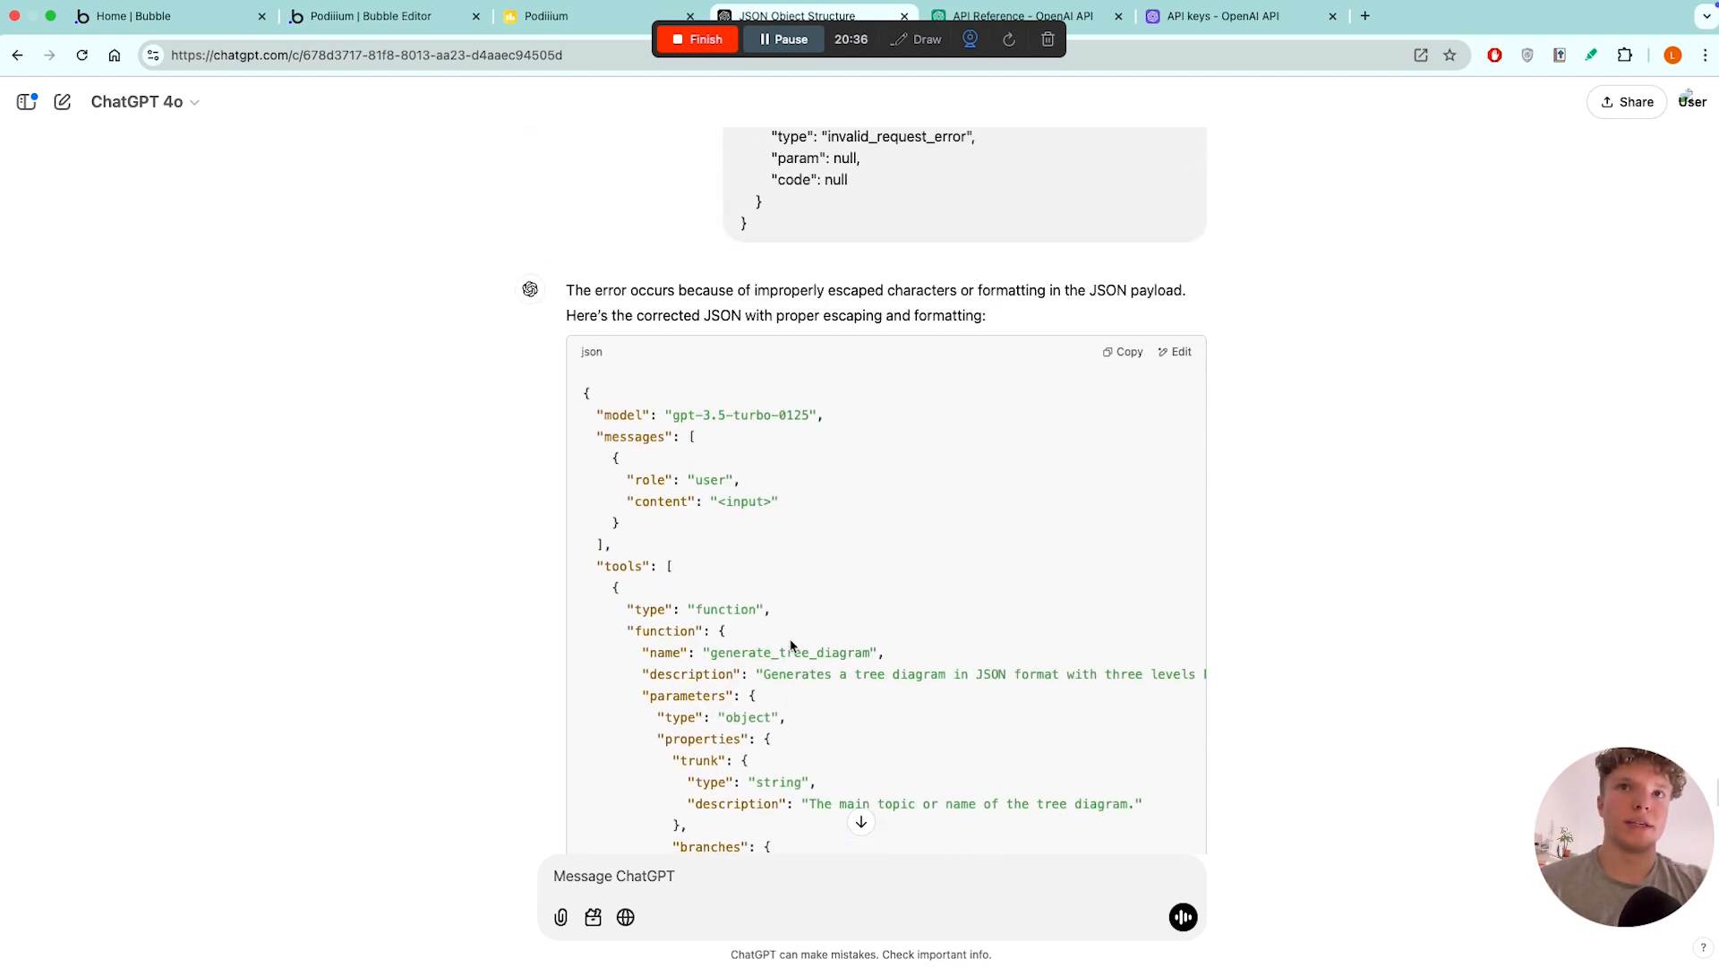
pyautogui.scroll(-10, 790, 642)
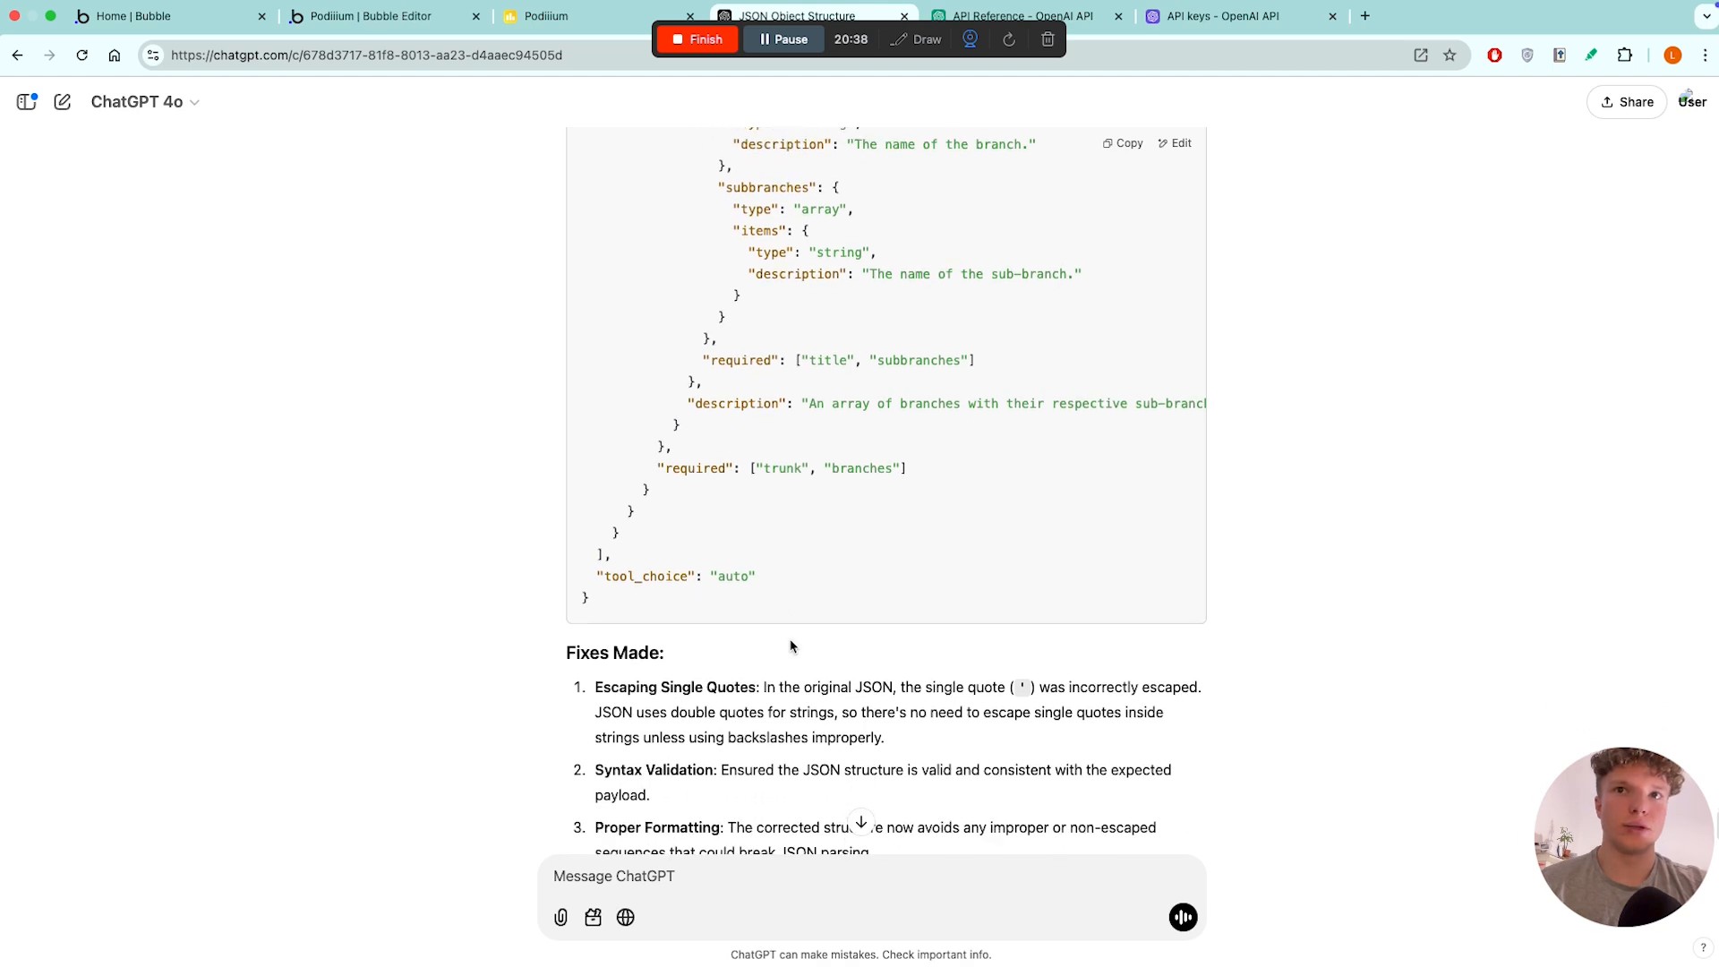
pyautogui.scroll(11, 791, 641)
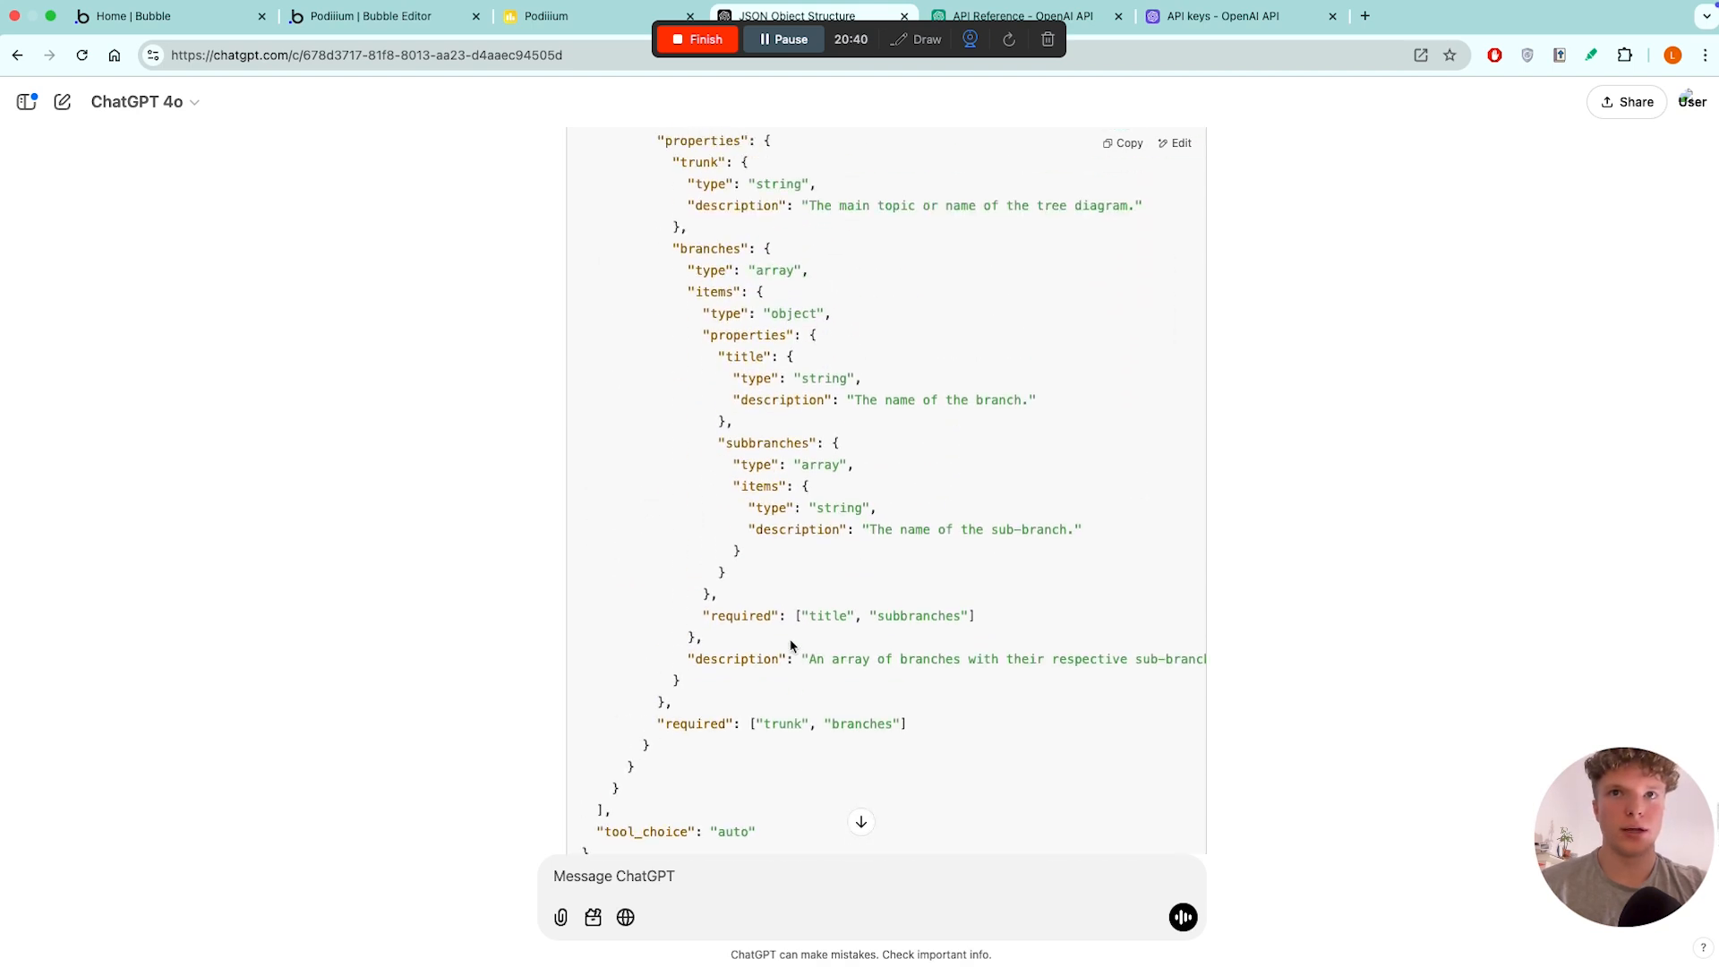
pyautogui.scroll(4, 790, 644)
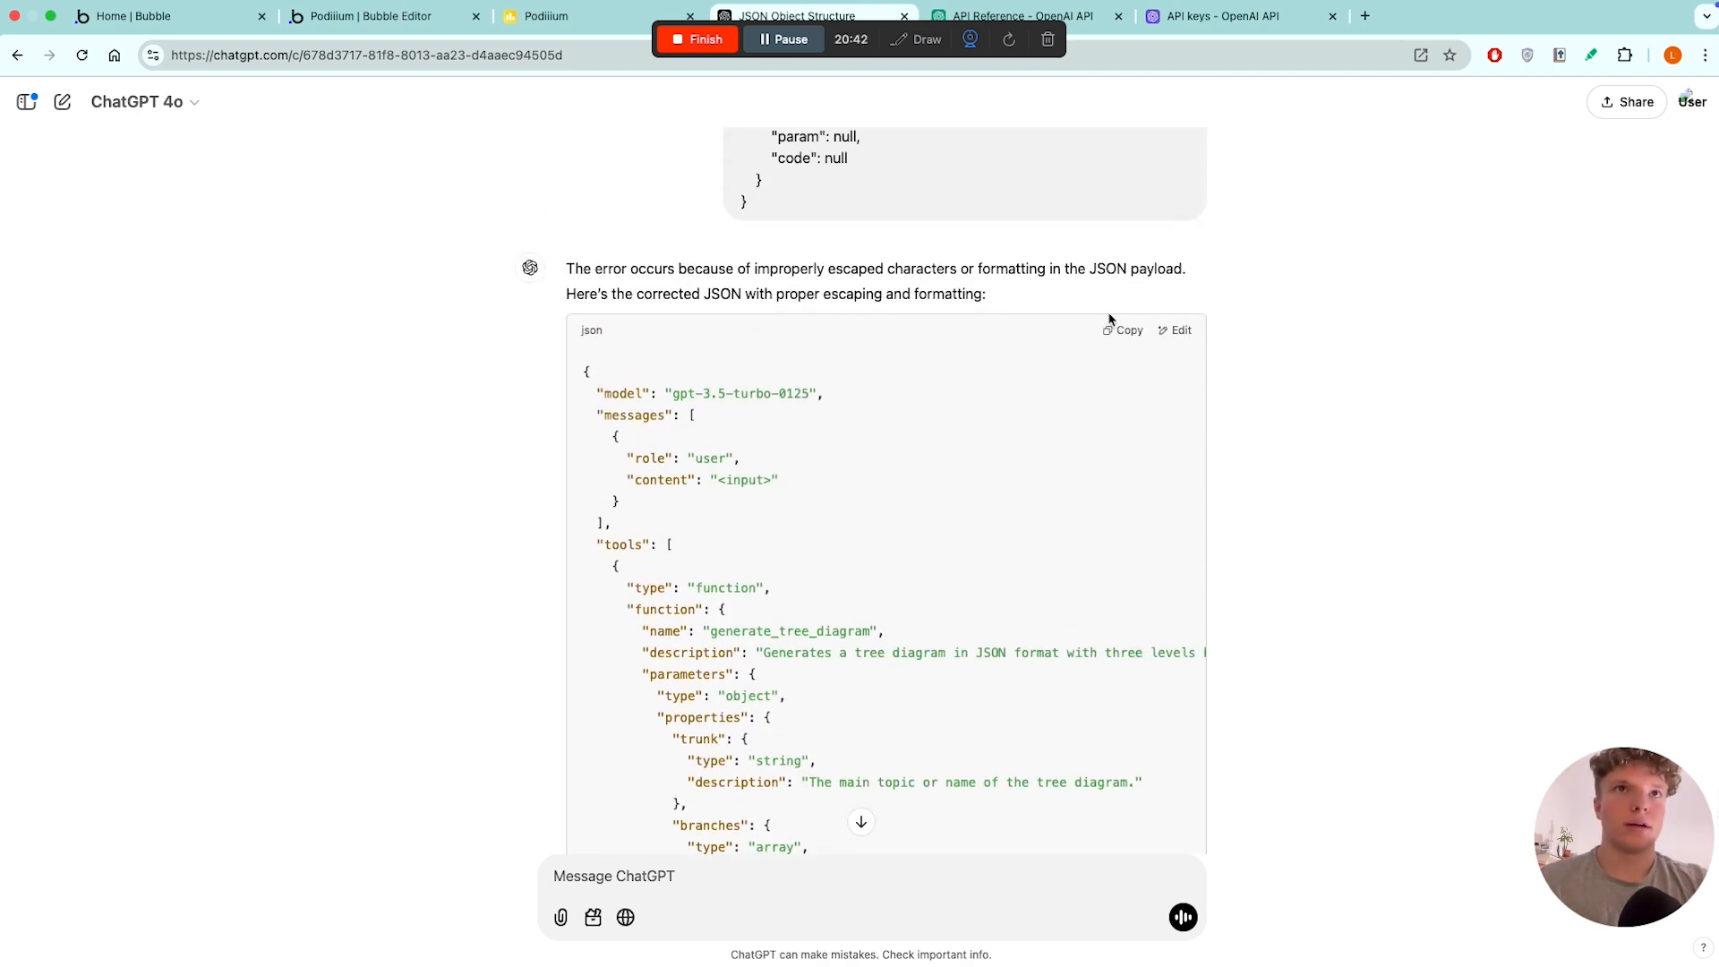
# - Copy the corrected JSON payload from the code block and return to the Bubble editor
pyautogui.click(1119, 330)
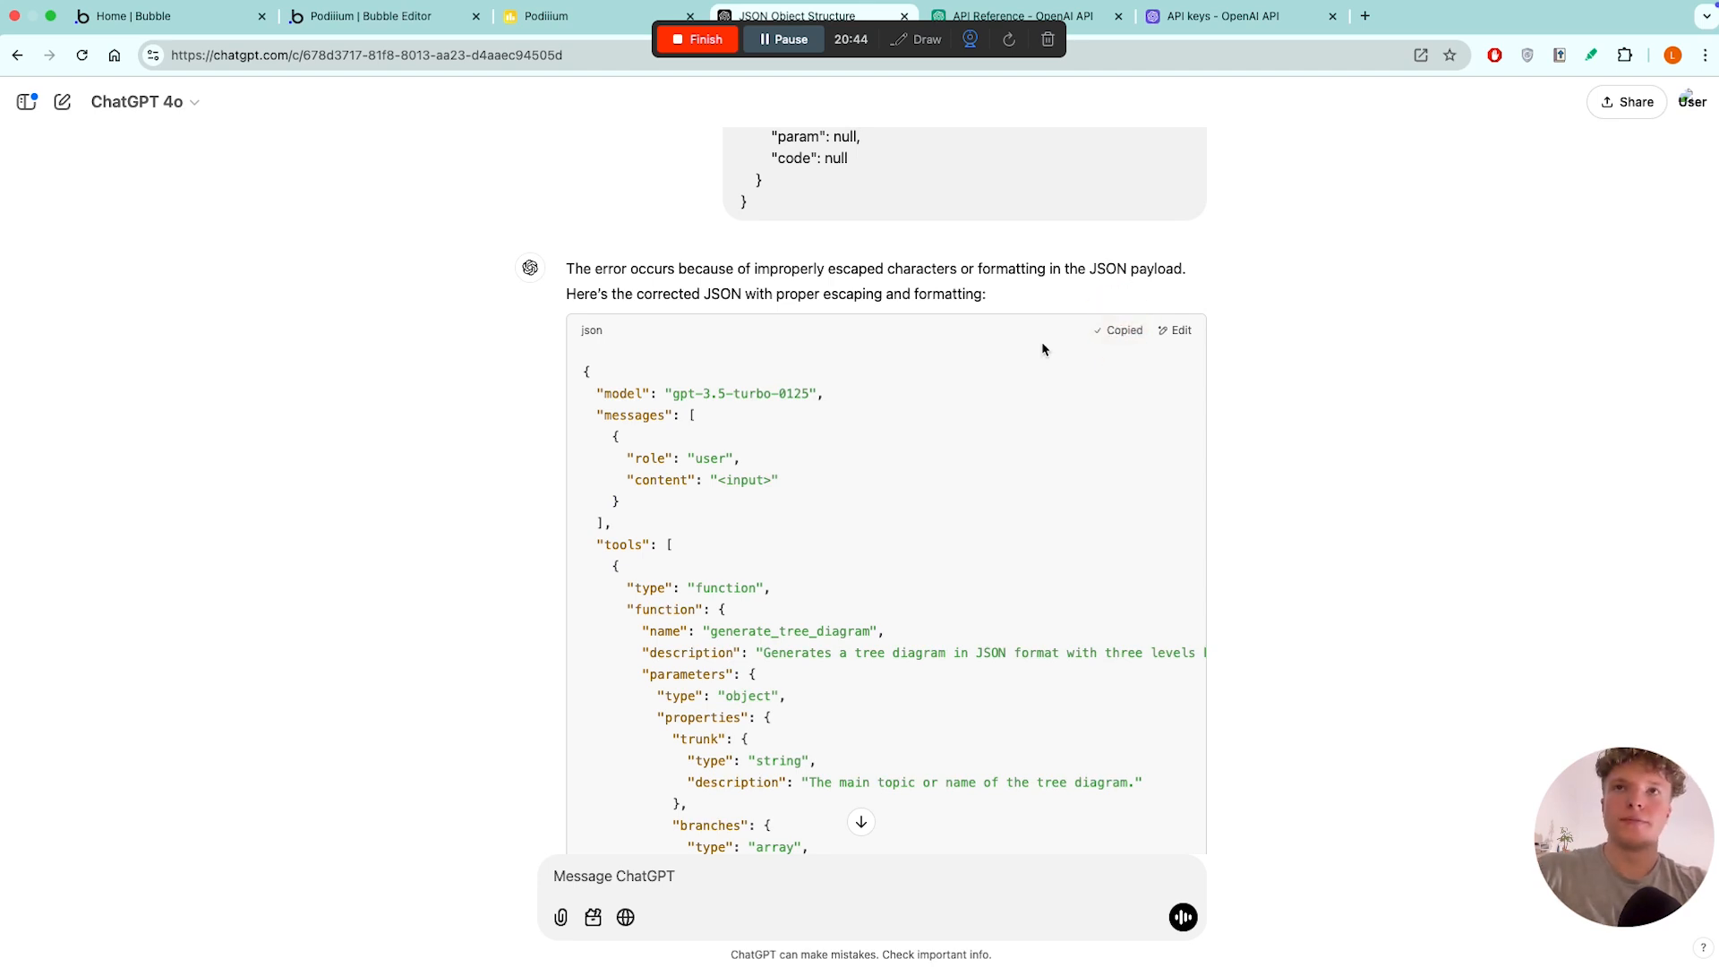
pyautogui.scroll(-3, 830, 452)
pyautogui.scroll(-1, 830, 456)
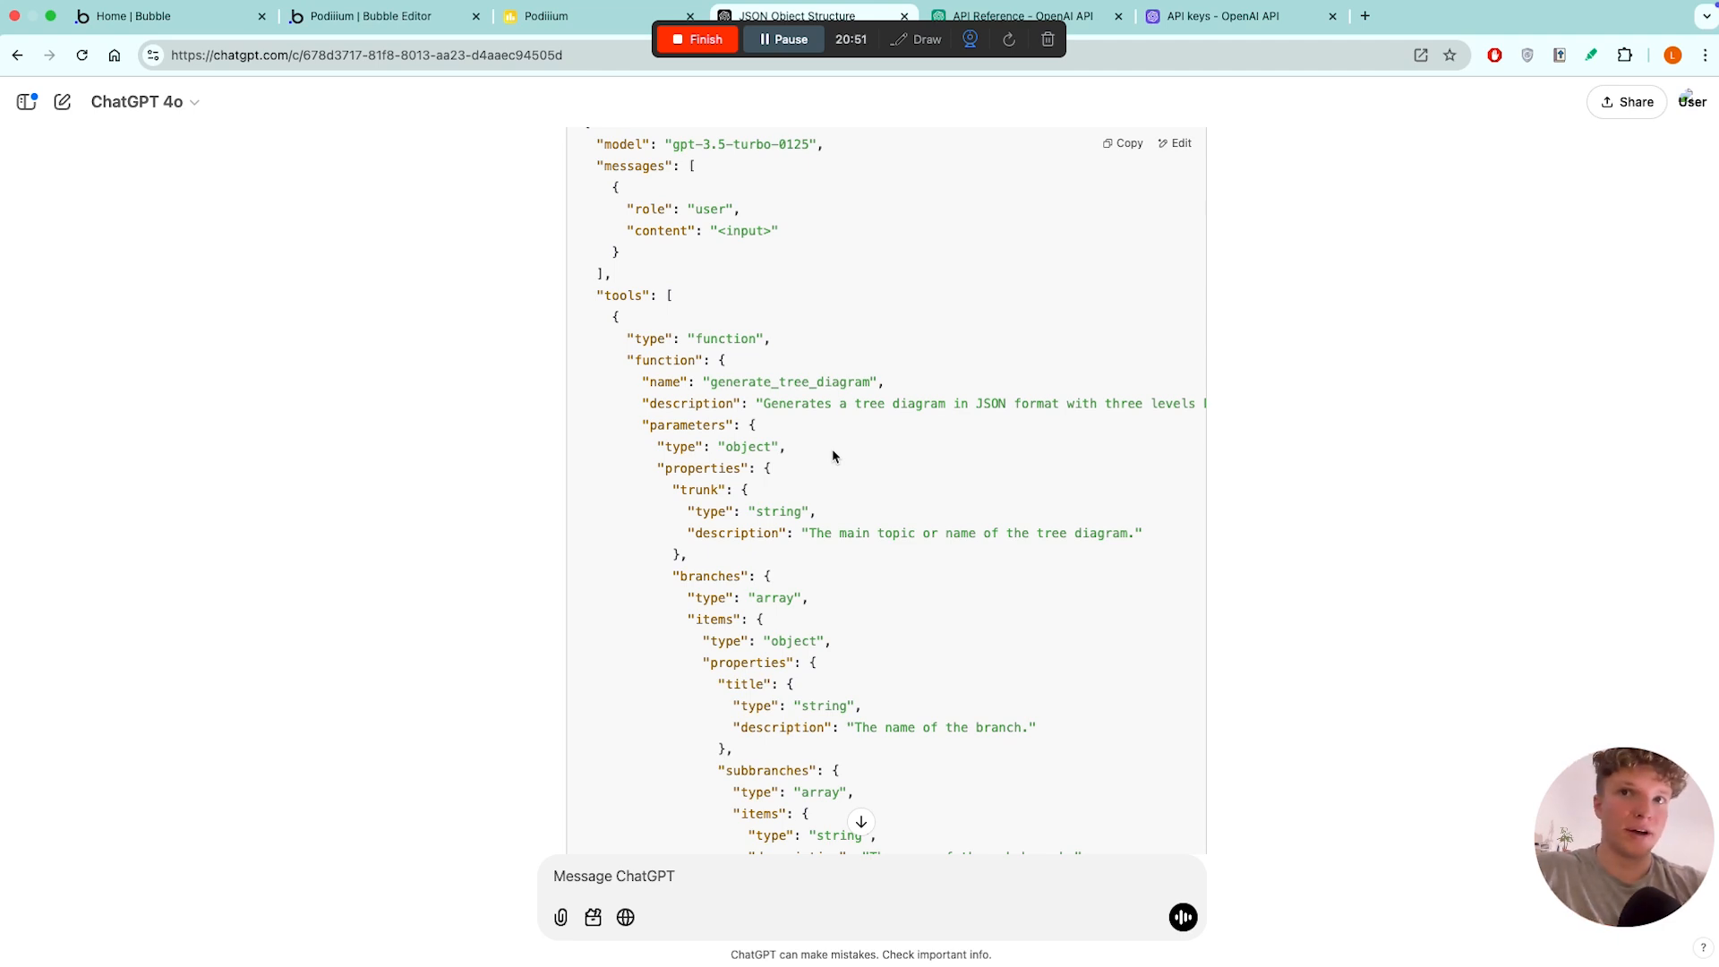
pyautogui.scroll(3, 831, 448)
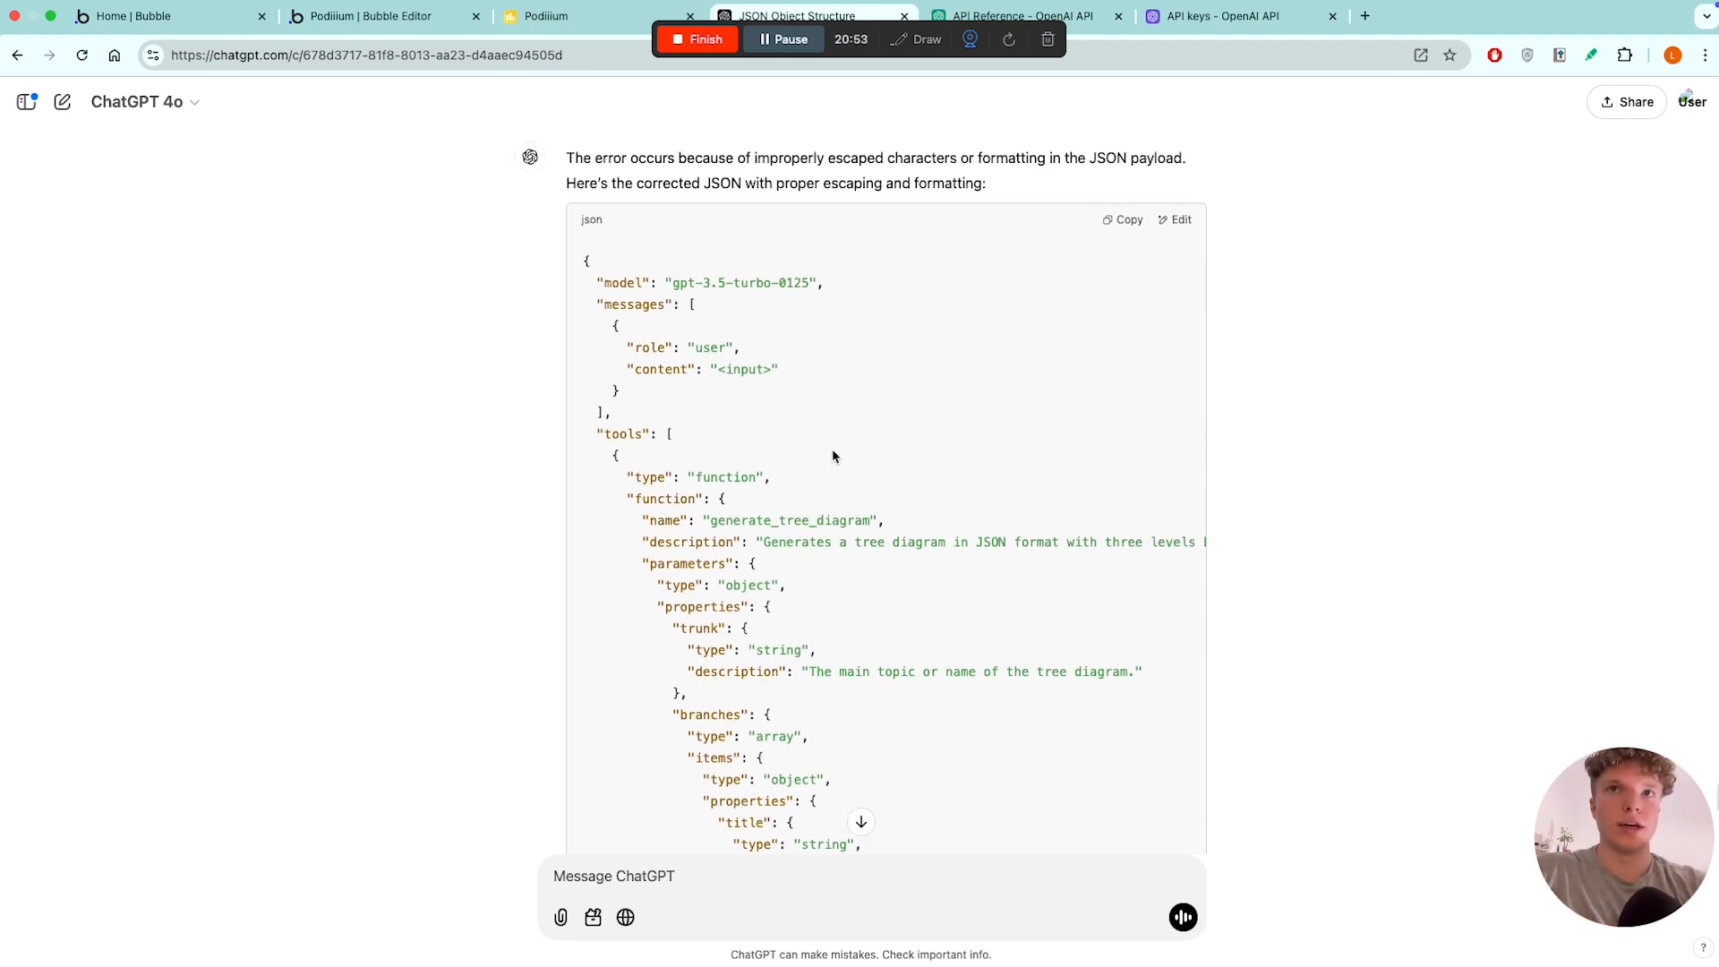
pyautogui.scroll(-3, 831, 449)
pyautogui.scroll(-2, 832, 453)
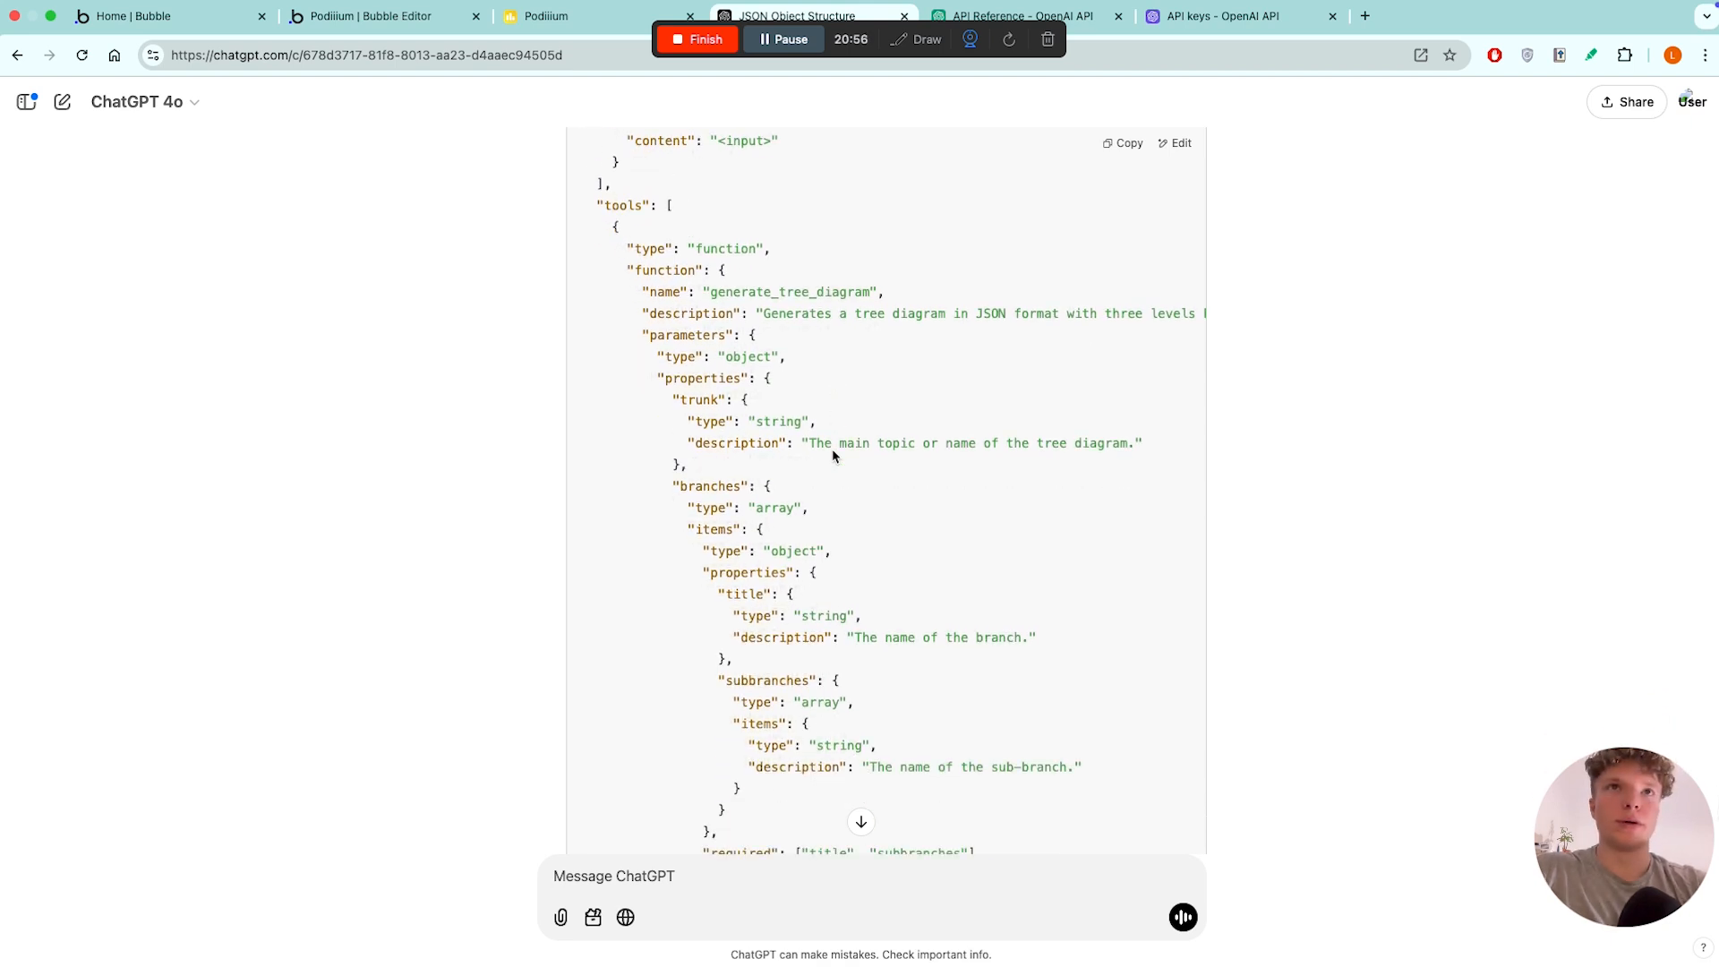
pyautogui.scroll(5, 867, 422)
pyautogui.click(1127, 320)
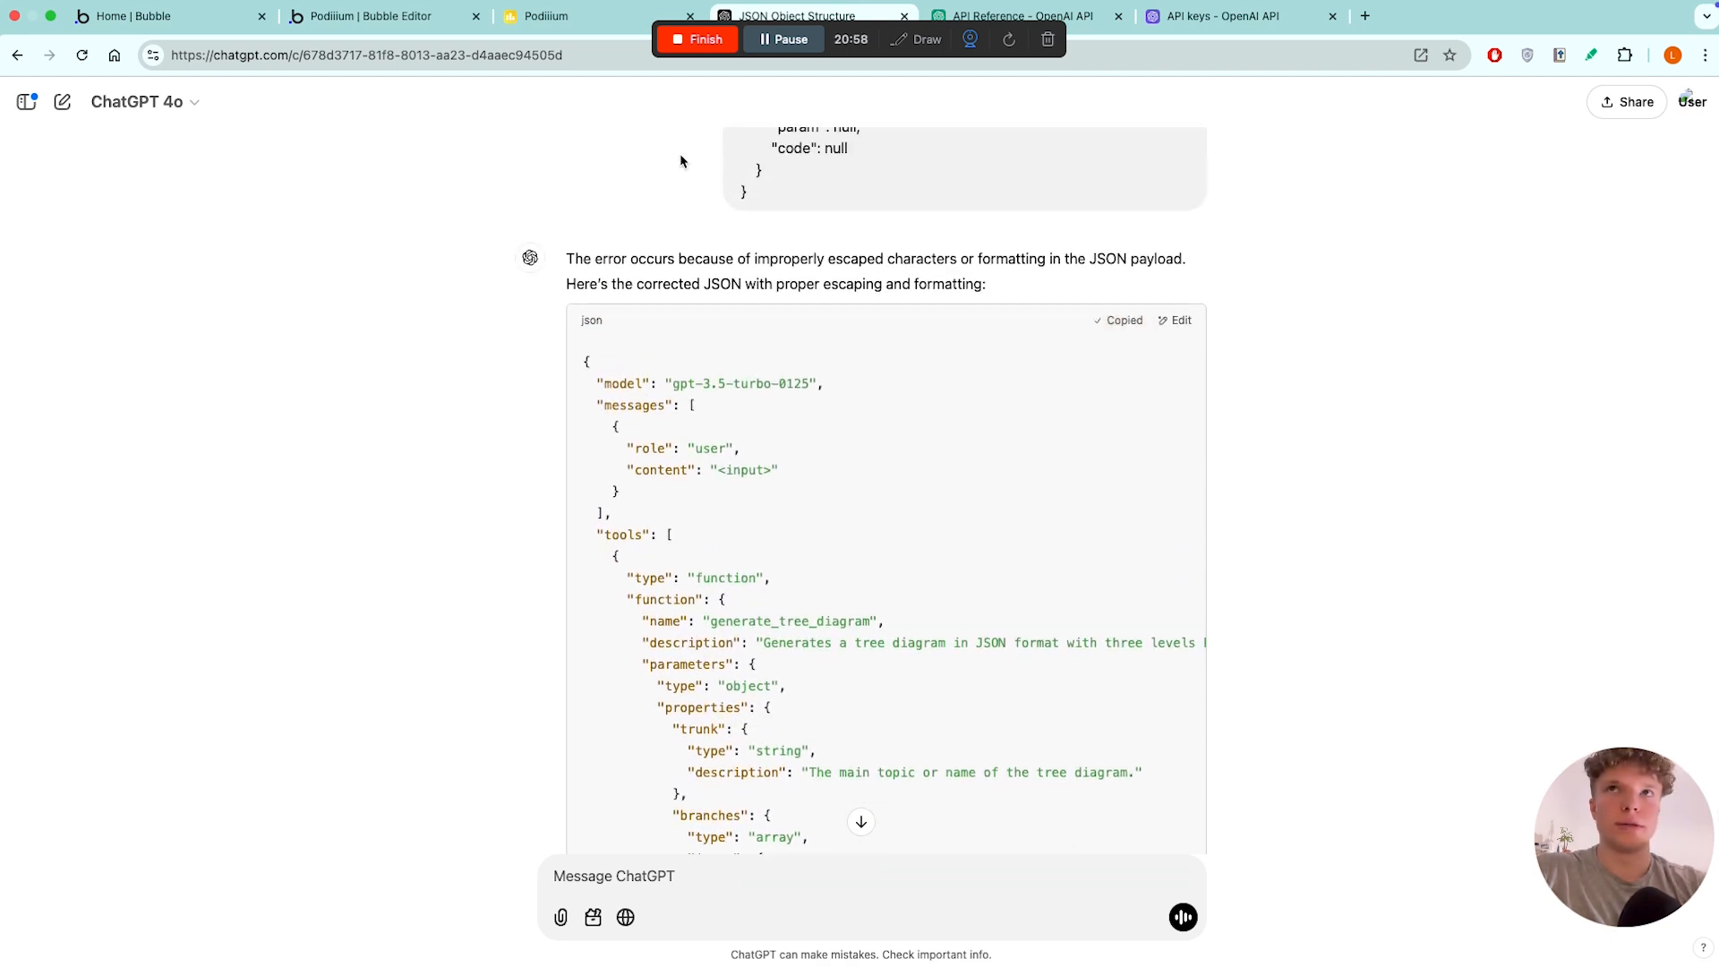
pyautogui.click(403, 19)
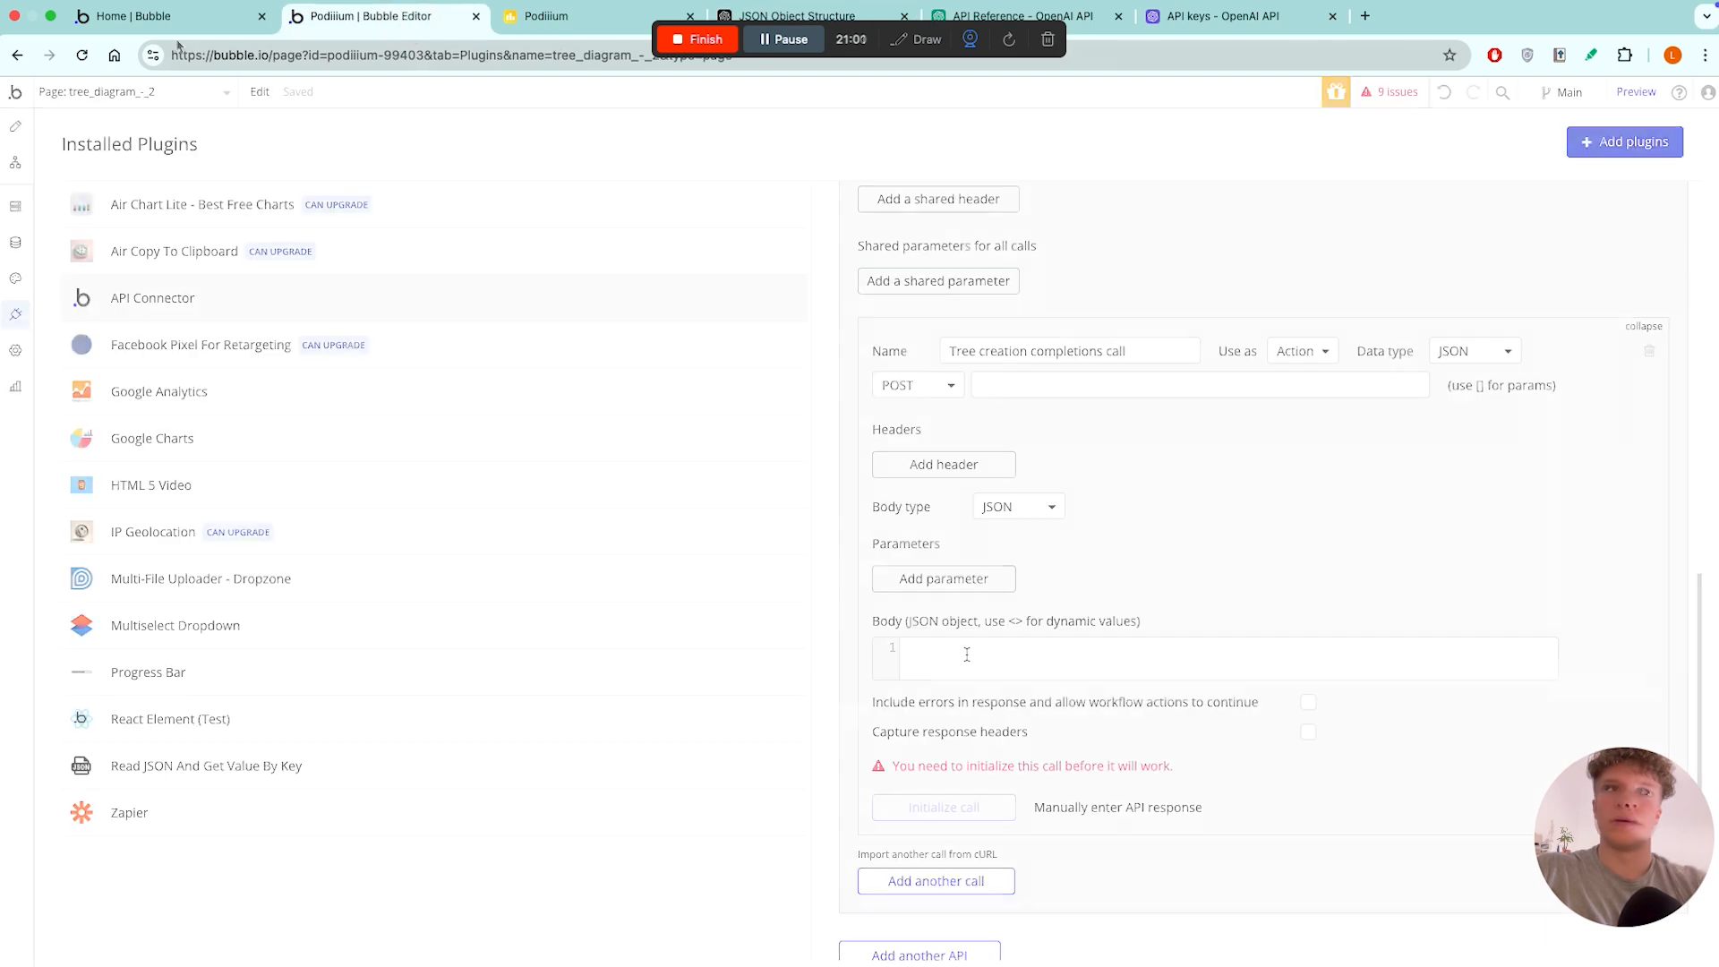
# - Paste the copied JSON tool-definition body into the Tree creation completions call
pyautogui.click(967, 654)
pyautogui.press('super+v')
pyautogui.click(1193, 561)
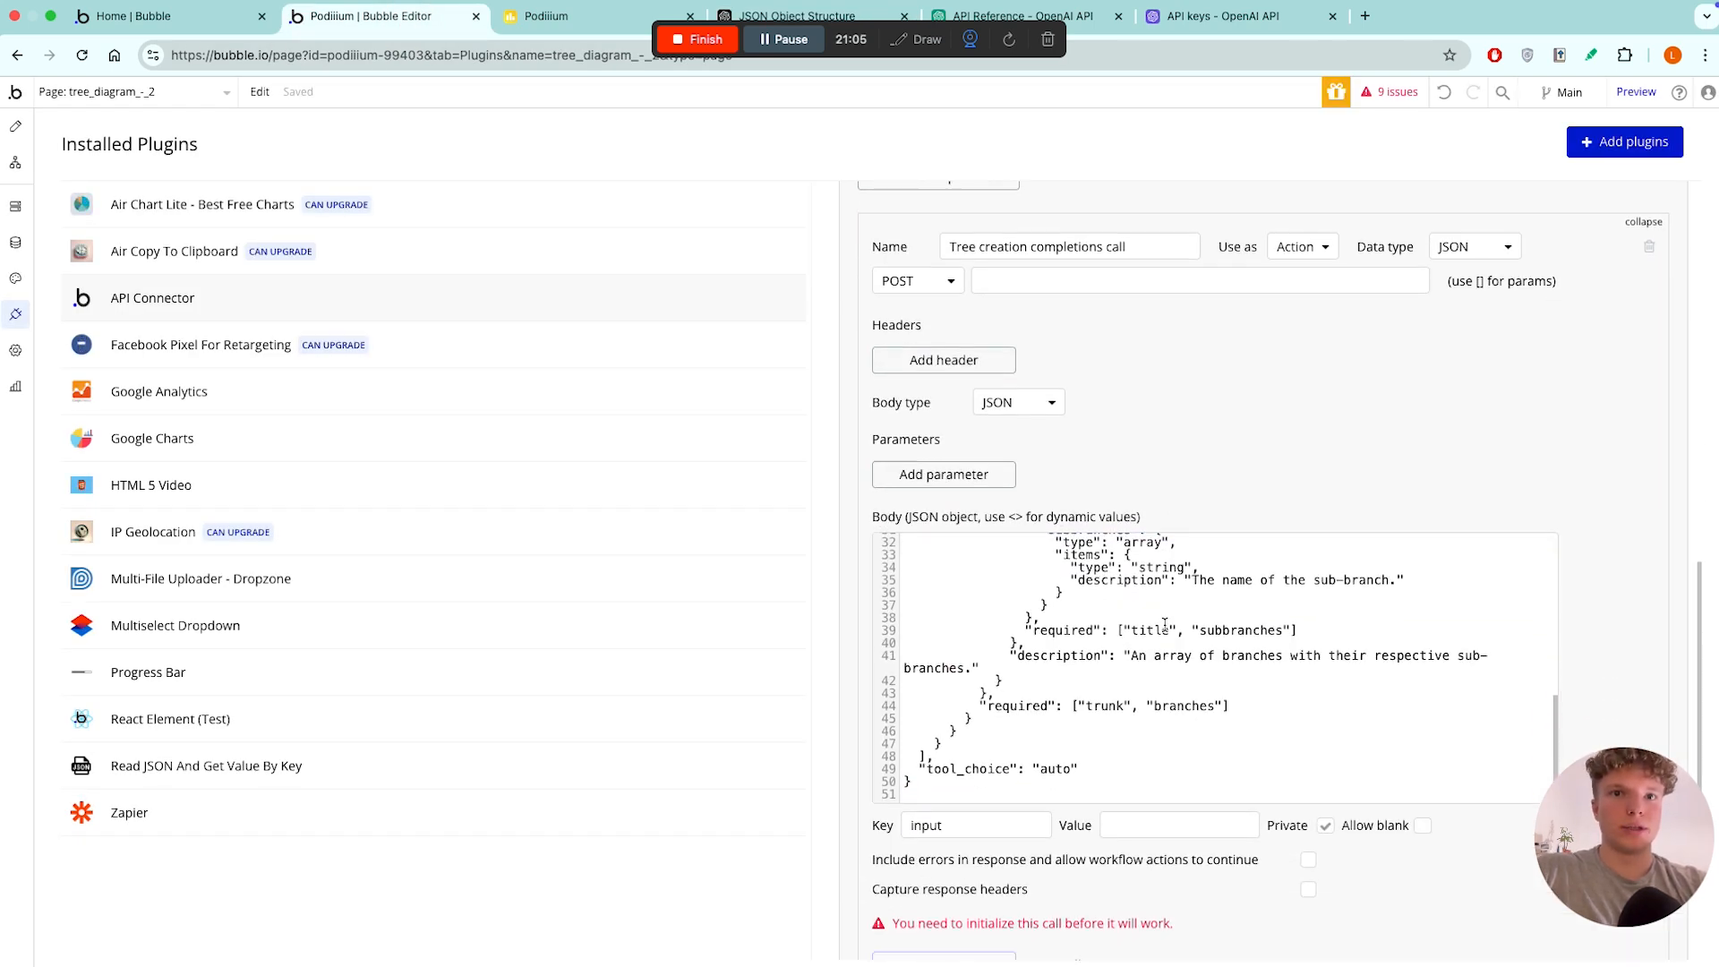
pyautogui.scroll(-3, 1065, 627)
pyautogui.click(1121, 690)
pyautogui.click(996, 691)
pyautogui.click(1101, 688)
# - Rewrite the message content placeholder with angle brackets as <input> so it becomes a parameter
pyautogui.click(1044, 465)
pyautogui.press('BackSpace')
pyautogui.click(1085, 465)
pyautogui.press('BackSpace')
pyautogui.click(1087, 720)
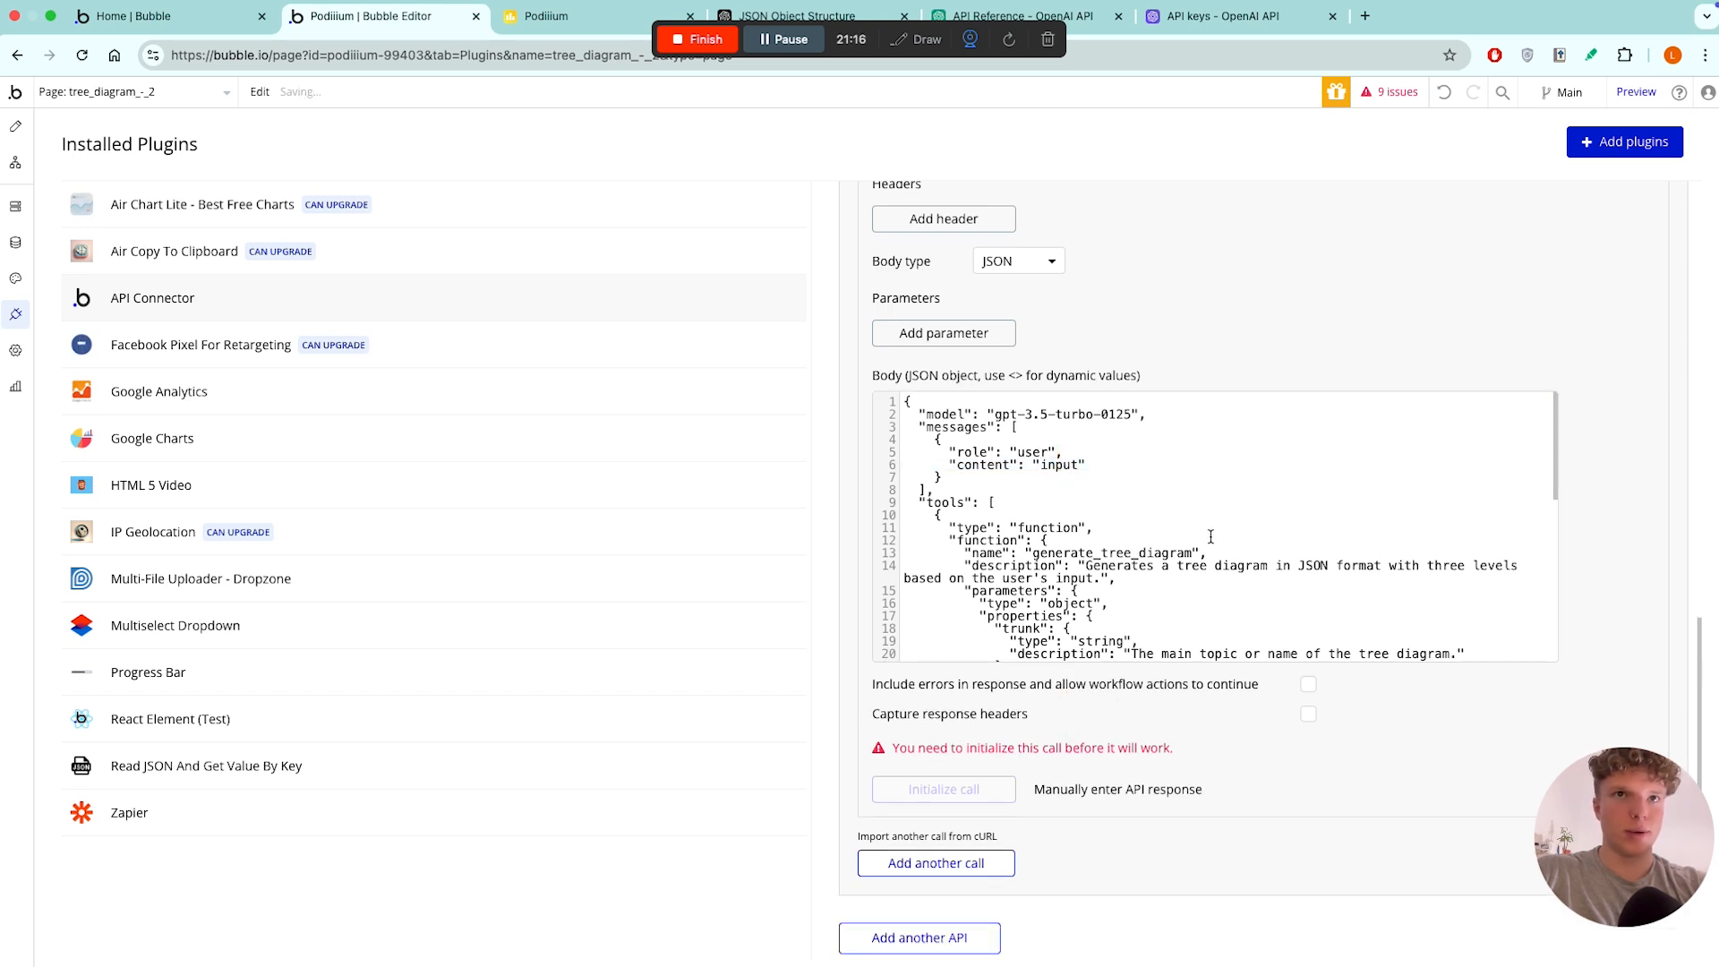
pyautogui.click(1042, 465)
pyautogui.write('<')
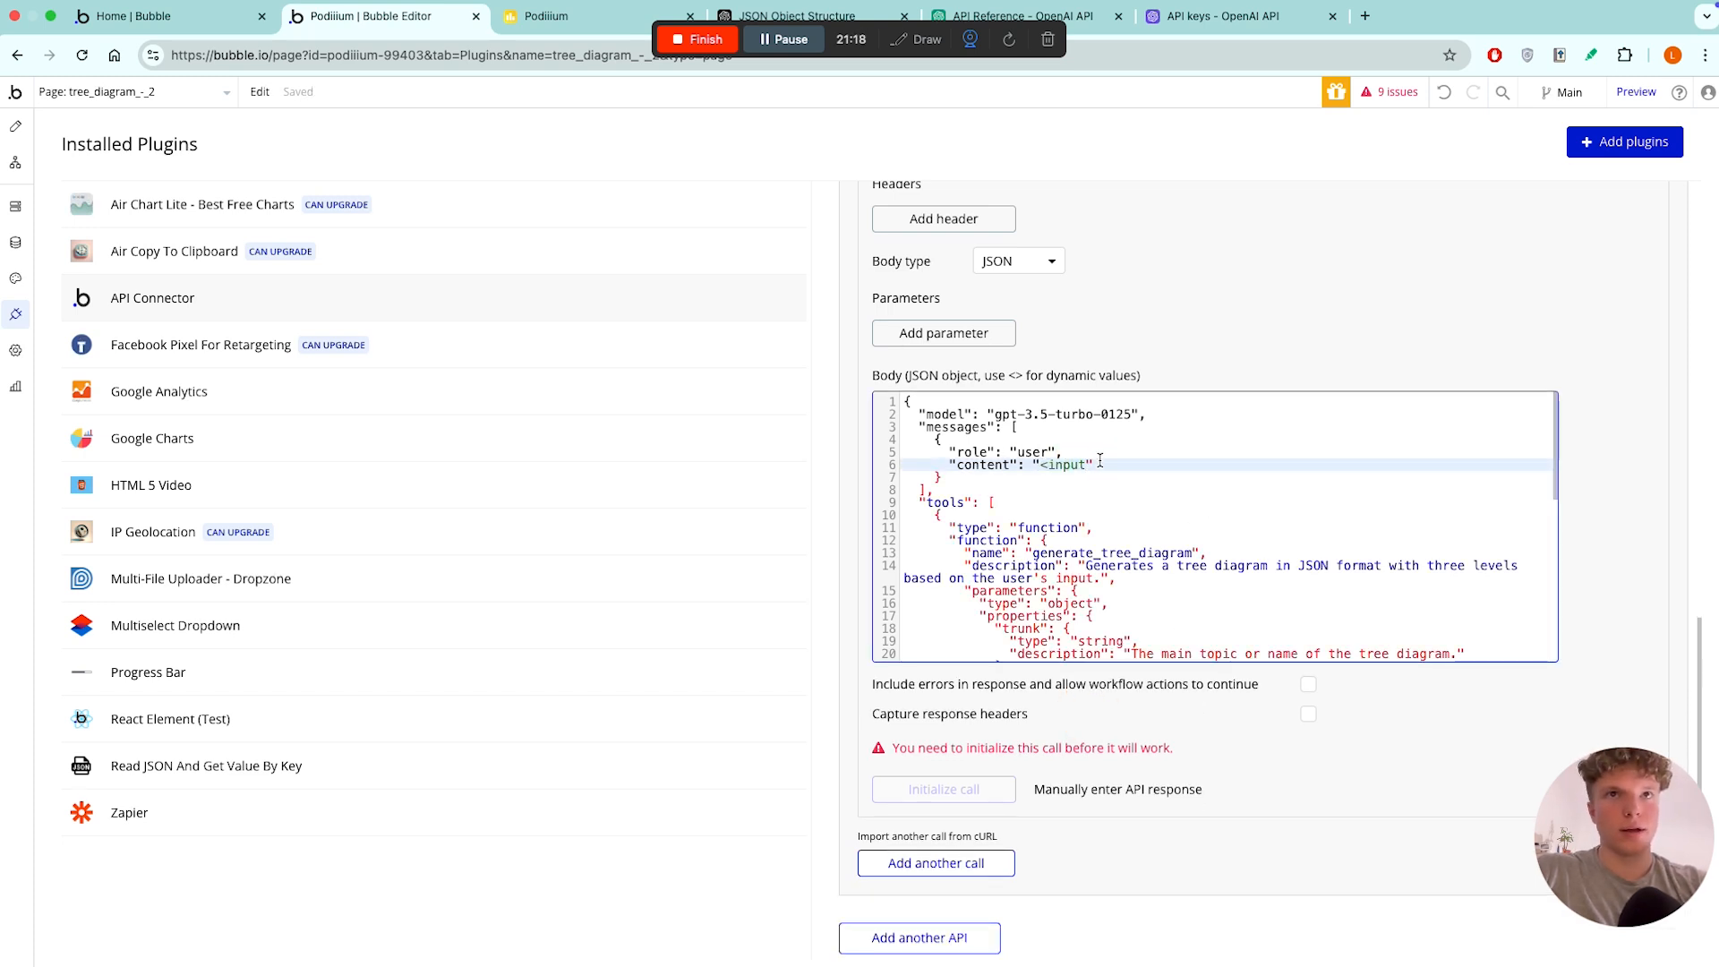
pyautogui.click(1083, 466)
pyautogui.write('>')
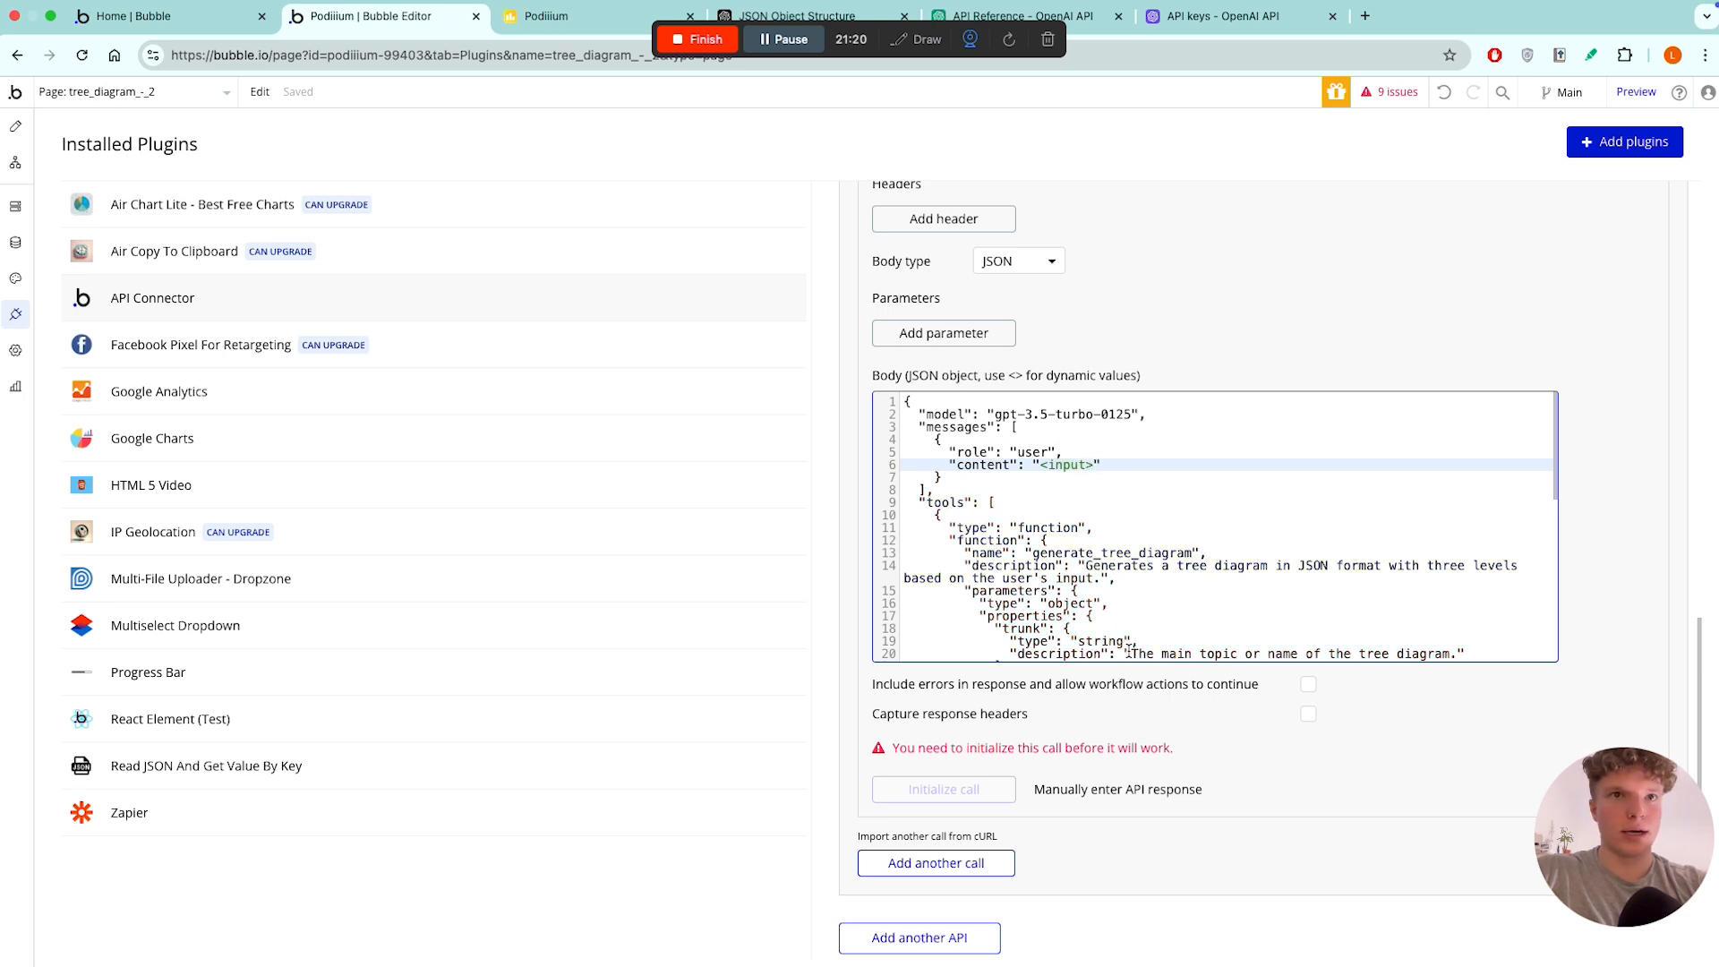
pyautogui.click(1130, 685)
# - Review the JSON body, highlighting the gpt-3.5-turbo-0125 model name
pyautogui.click(1131, 688)
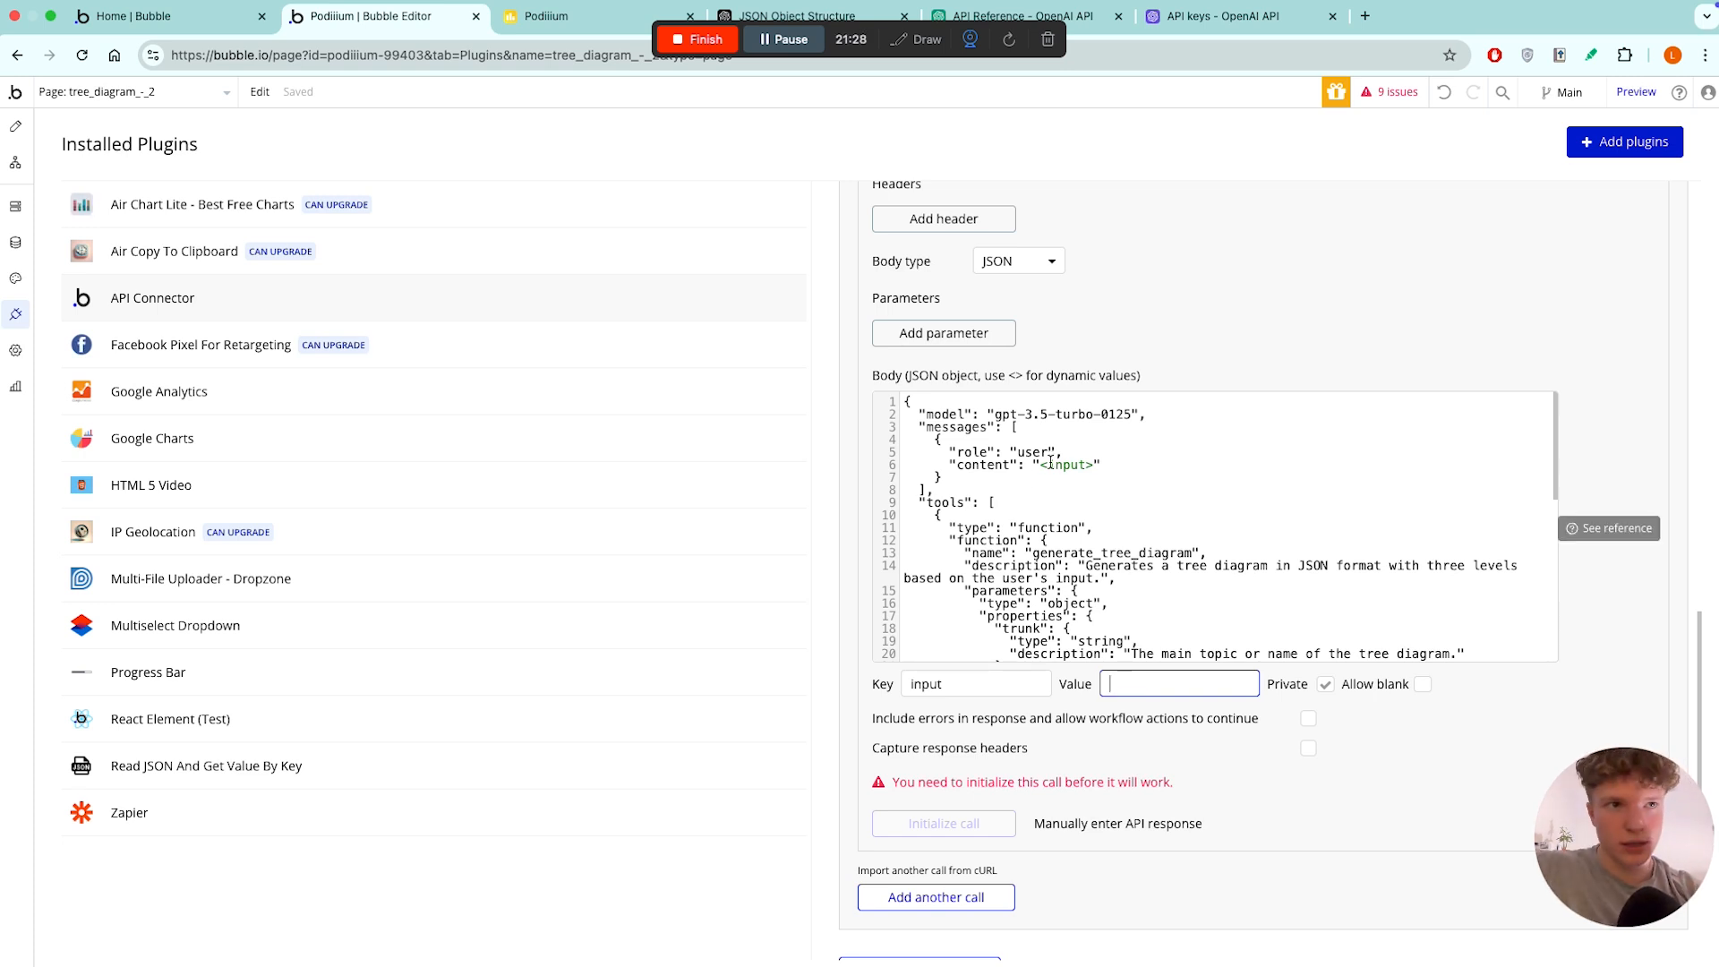
pyautogui.moveTo(992, 414); pyautogui.dragTo(1150, 414)
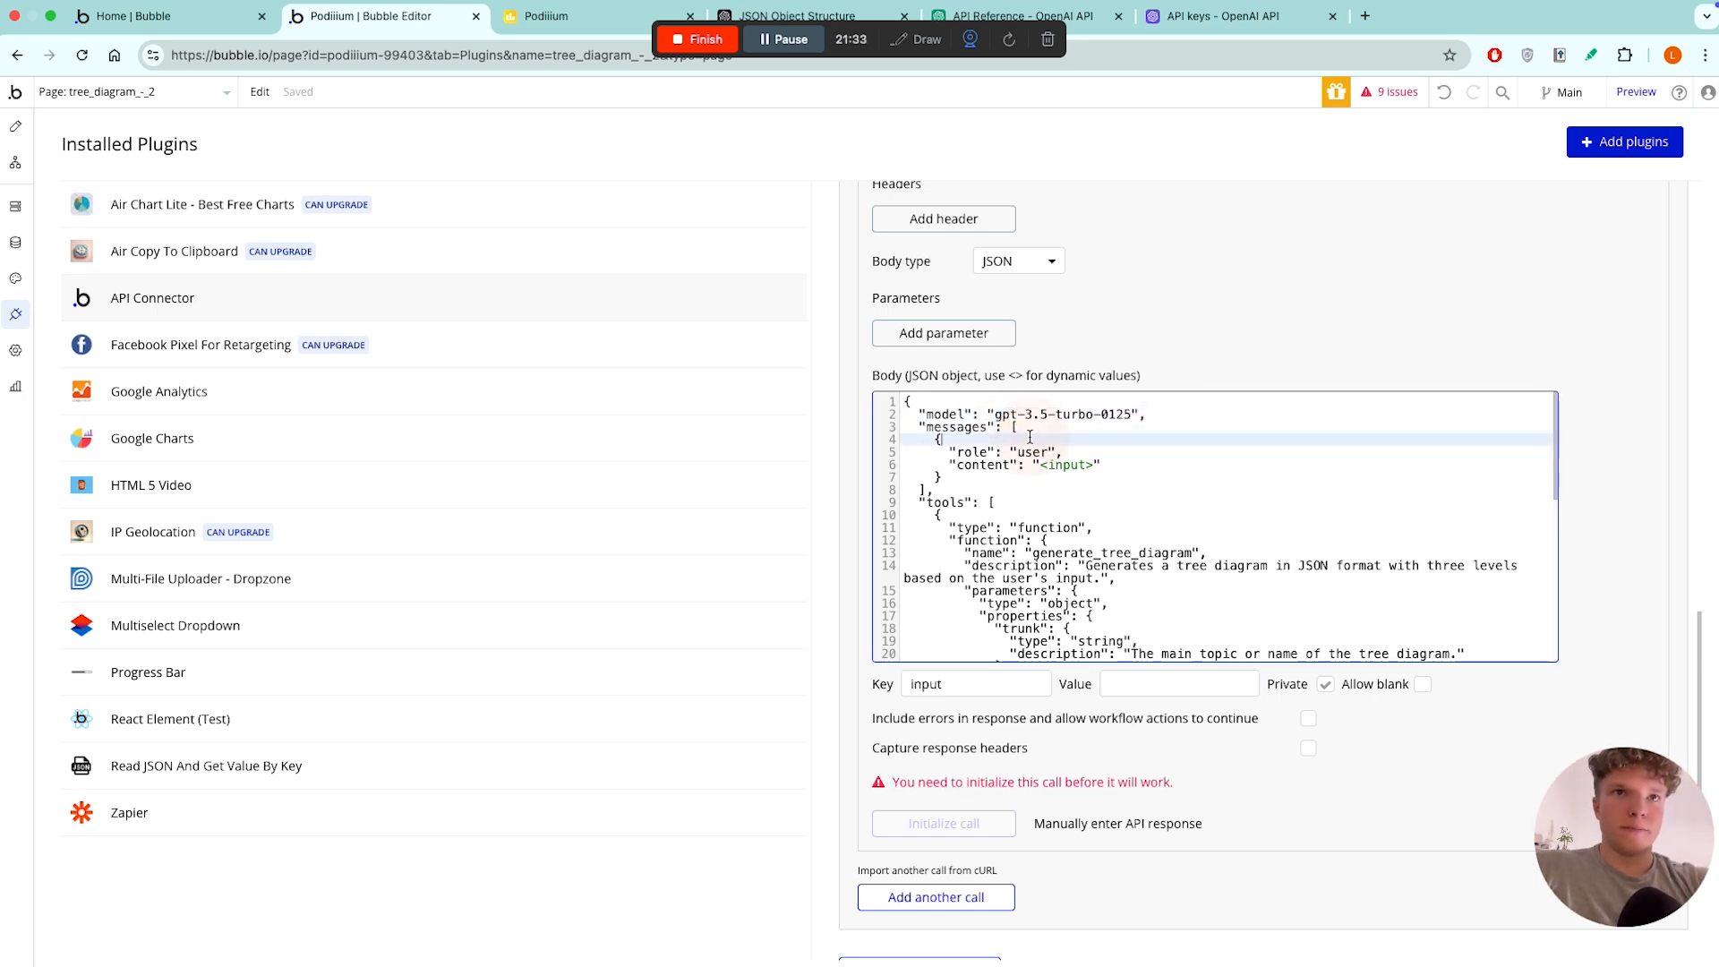
pyautogui.scroll(-2, 1055, 525)
pyautogui.scroll(-4, 1053, 524)
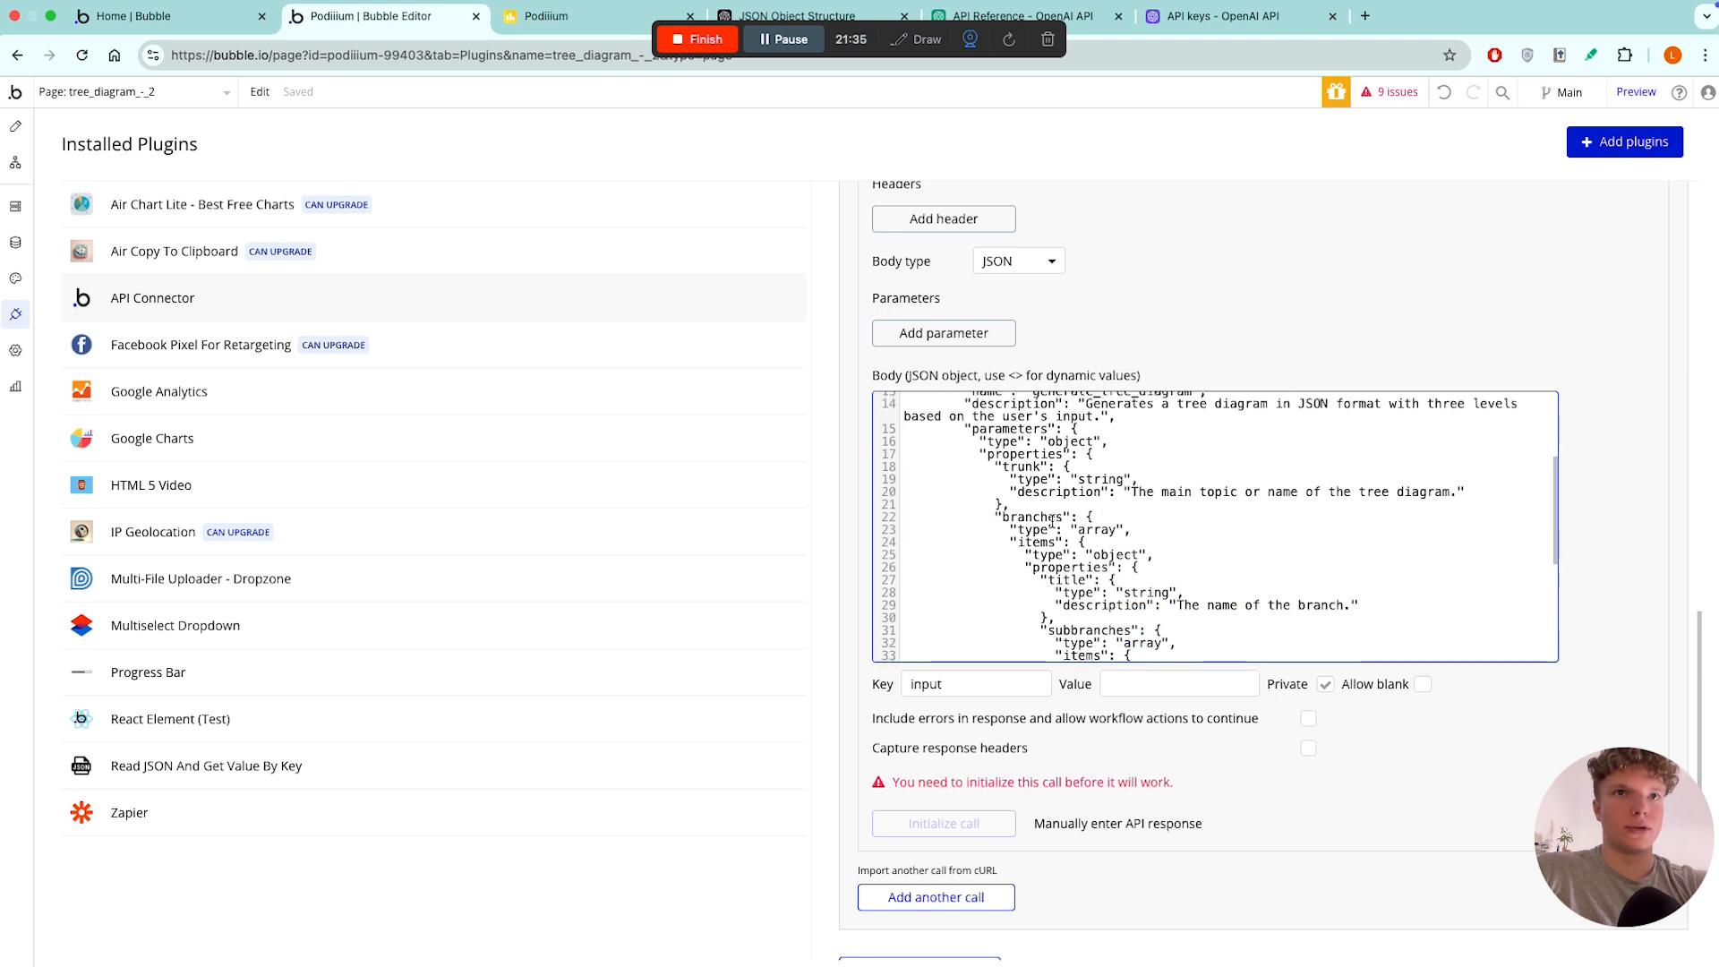
pyautogui.scroll(-3, 1052, 523)
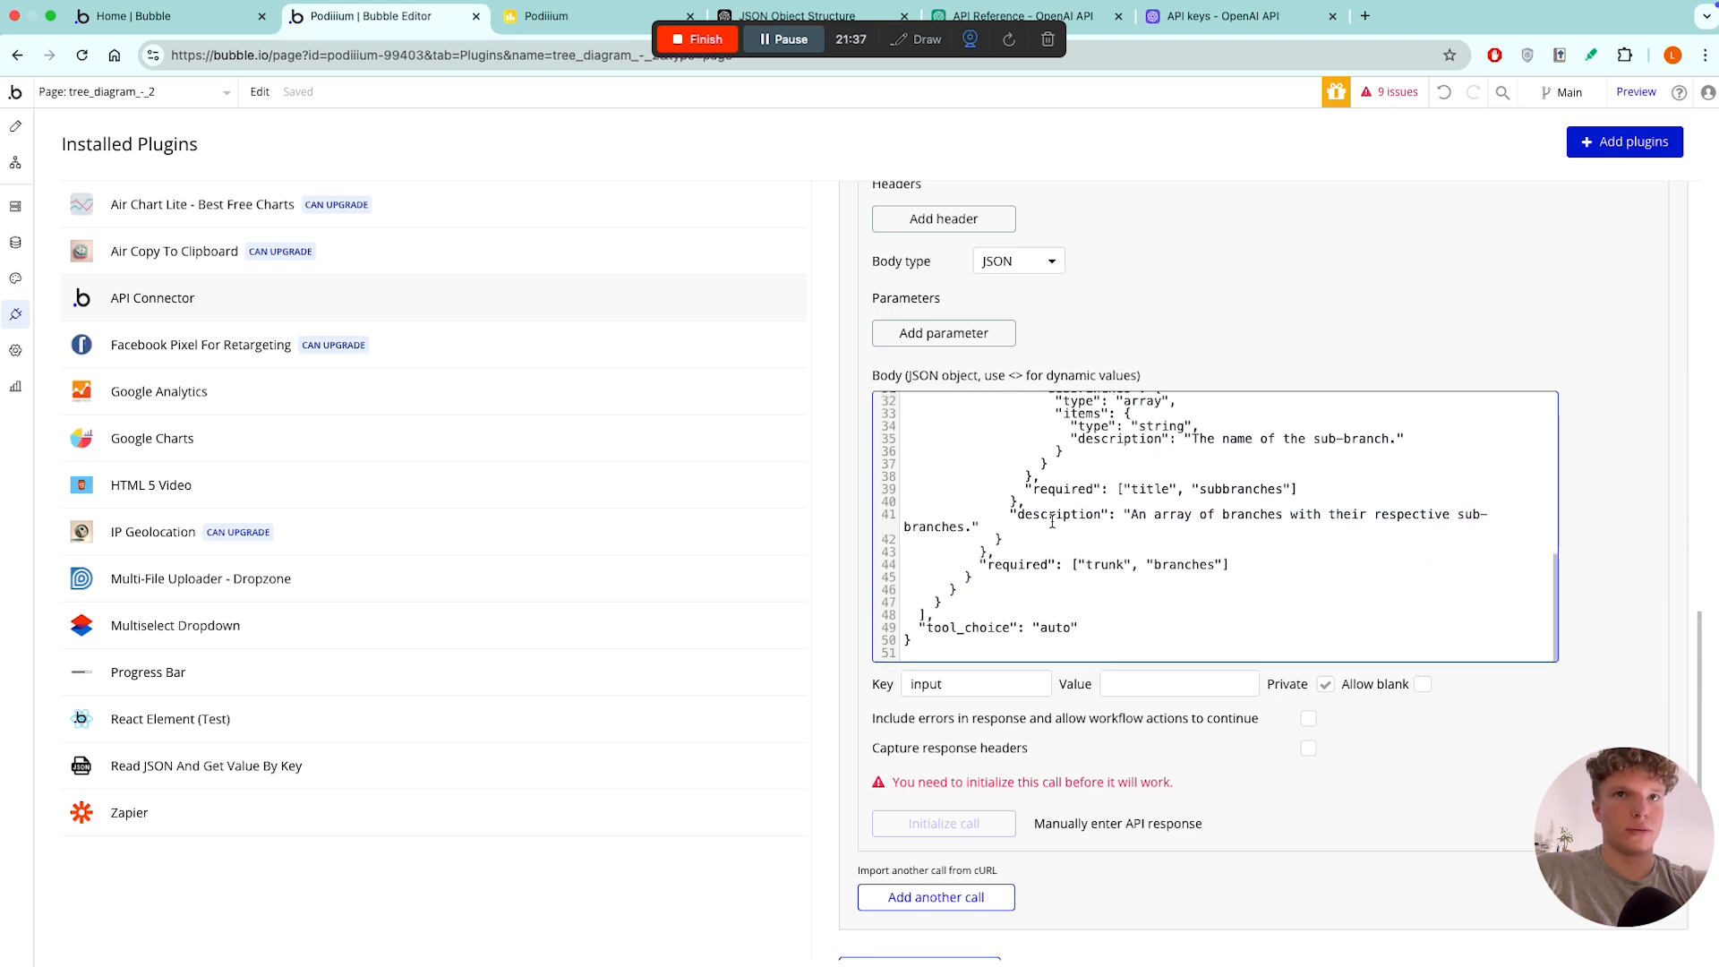
pyautogui.scroll(10, 1053, 522)
# - Give the <input> parameter the value 'chesse' and make it non-private
pyautogui.click(1124, 683)
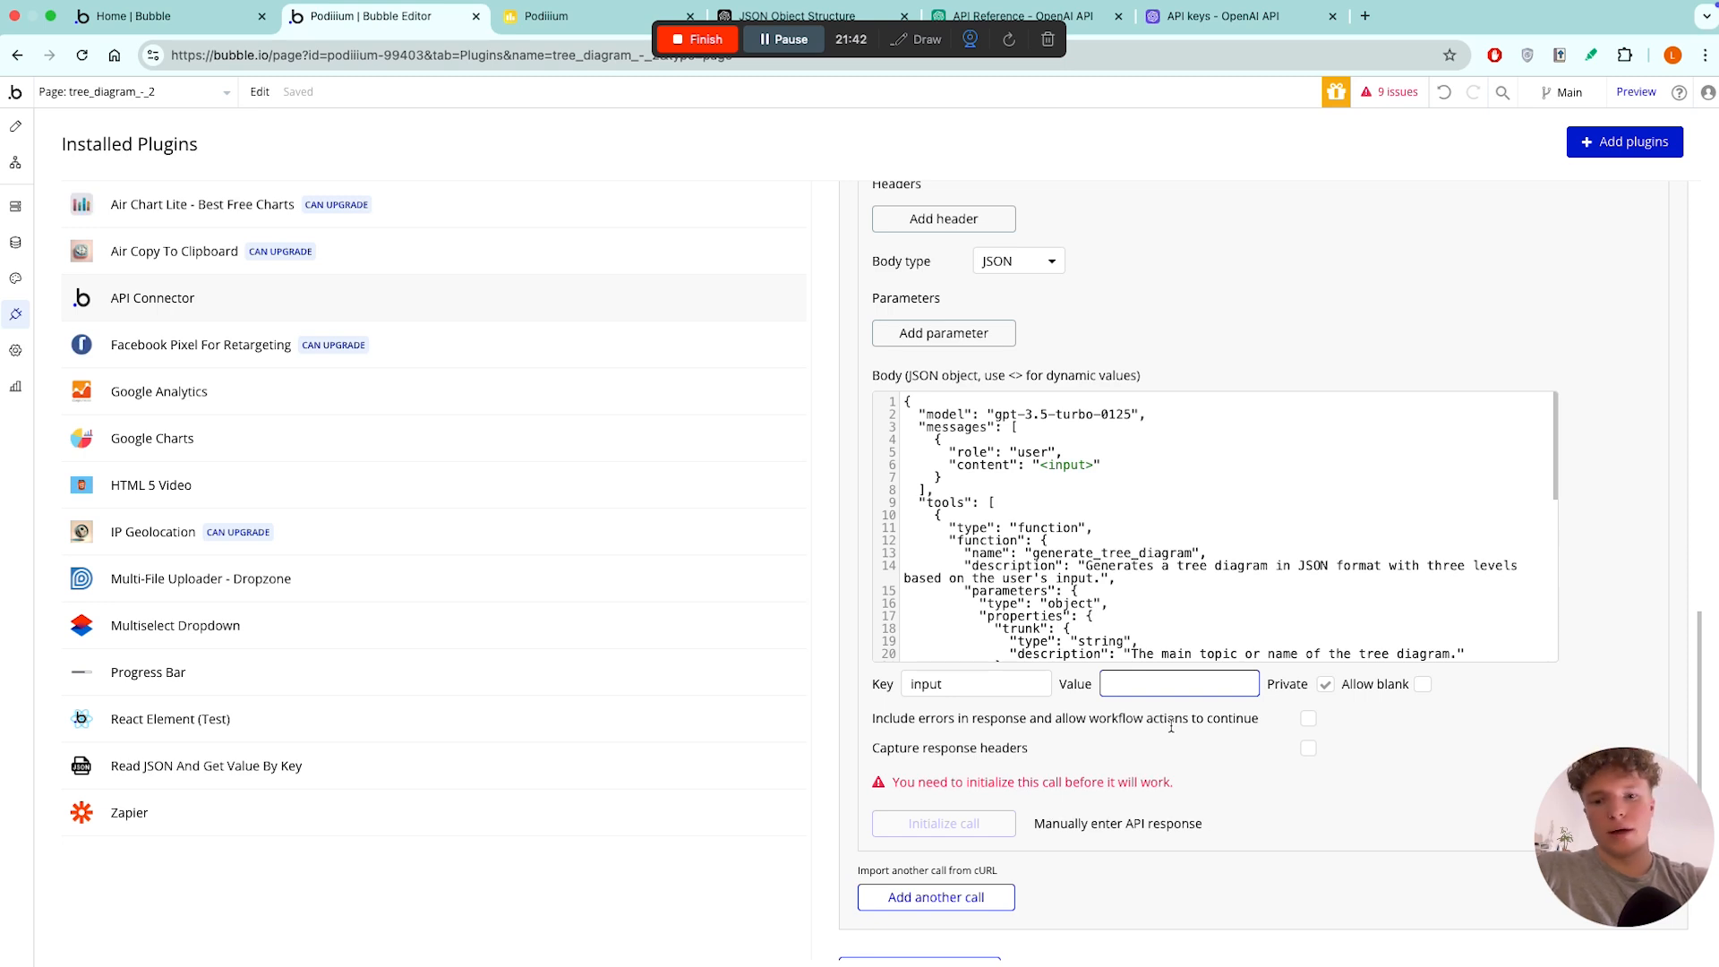
pyautogui.write('chesse')
pyautogui.click(1325, 686)
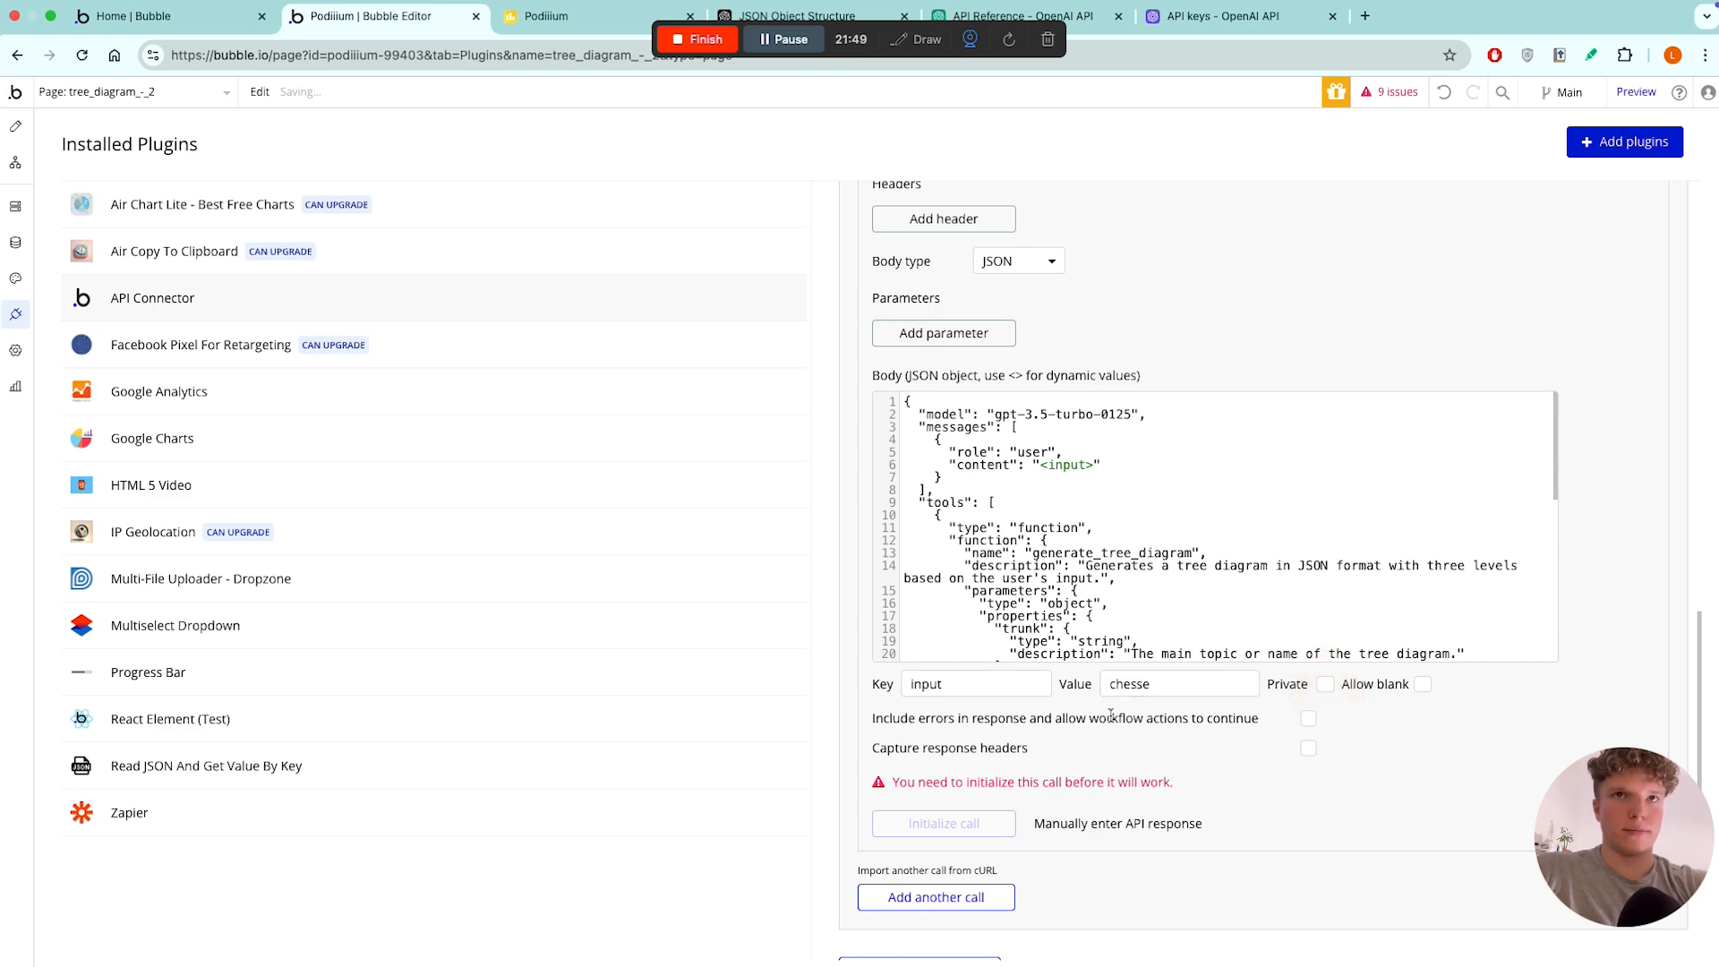
pyautogui.scroll(-10, 1136, 567)
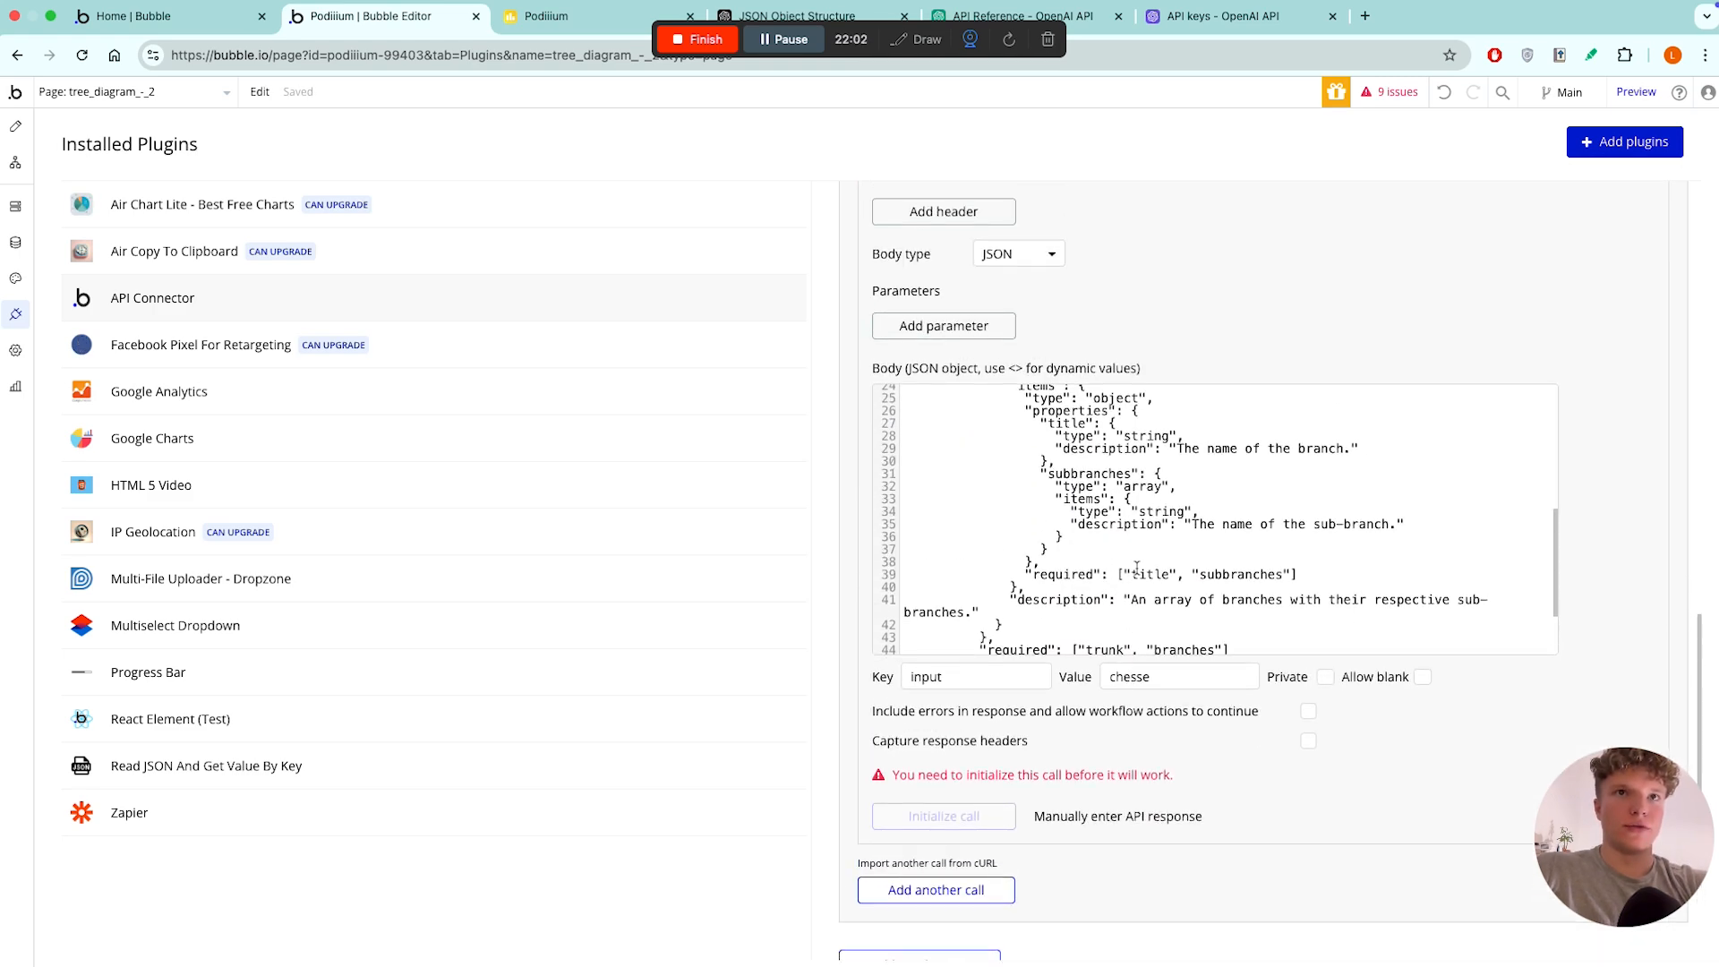
pyautogui.scroll(10, 1136, 567)
pyautogui.scroll(2, 1142, 313)
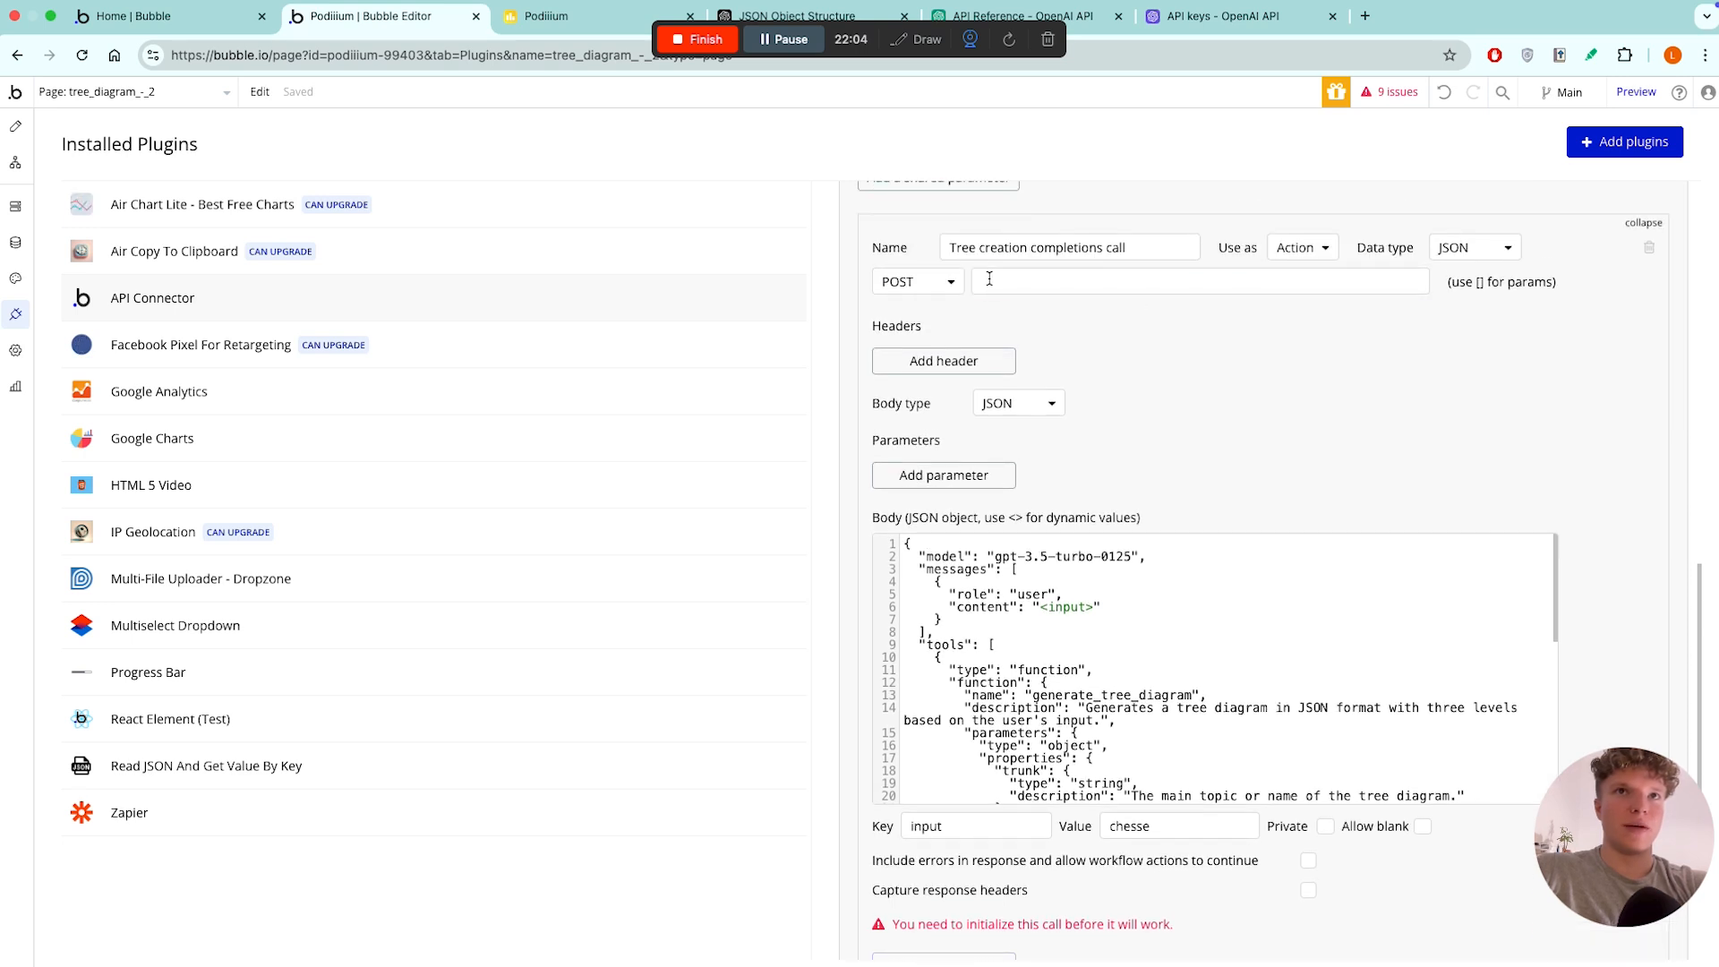
pyautogui.click(1074, 16)
pyautogui.moveTo(494, 243); pyautogui.dragTo(790, 257)
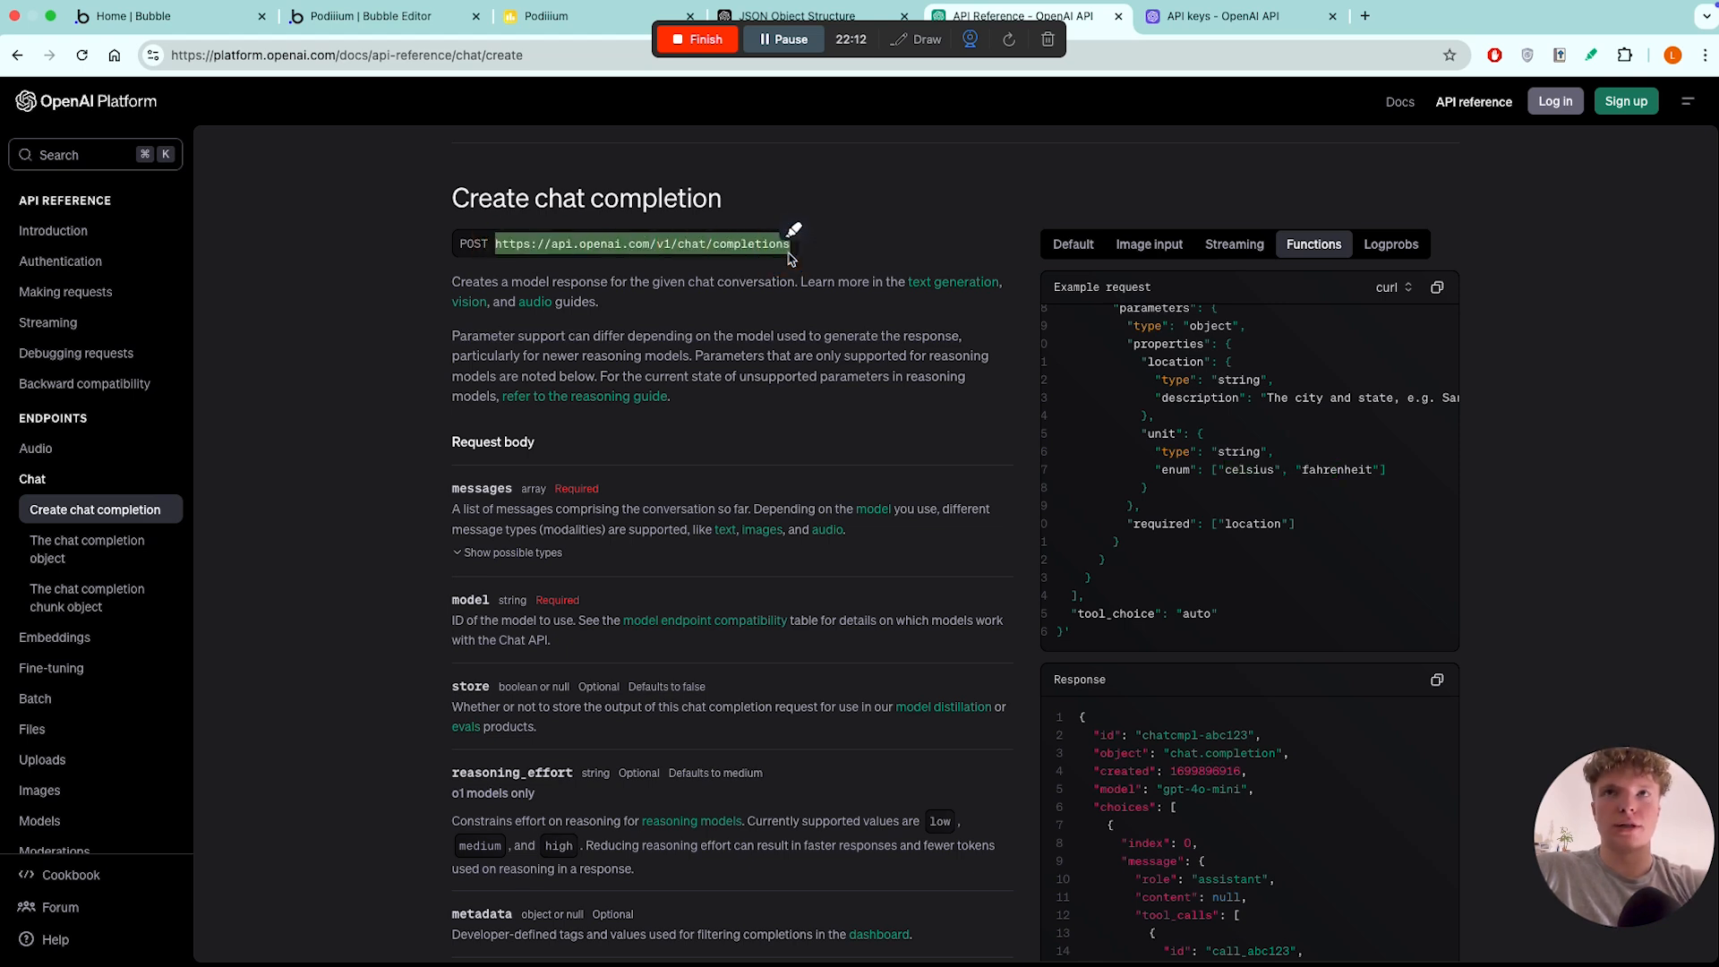
pyautogui.click(868, 240)
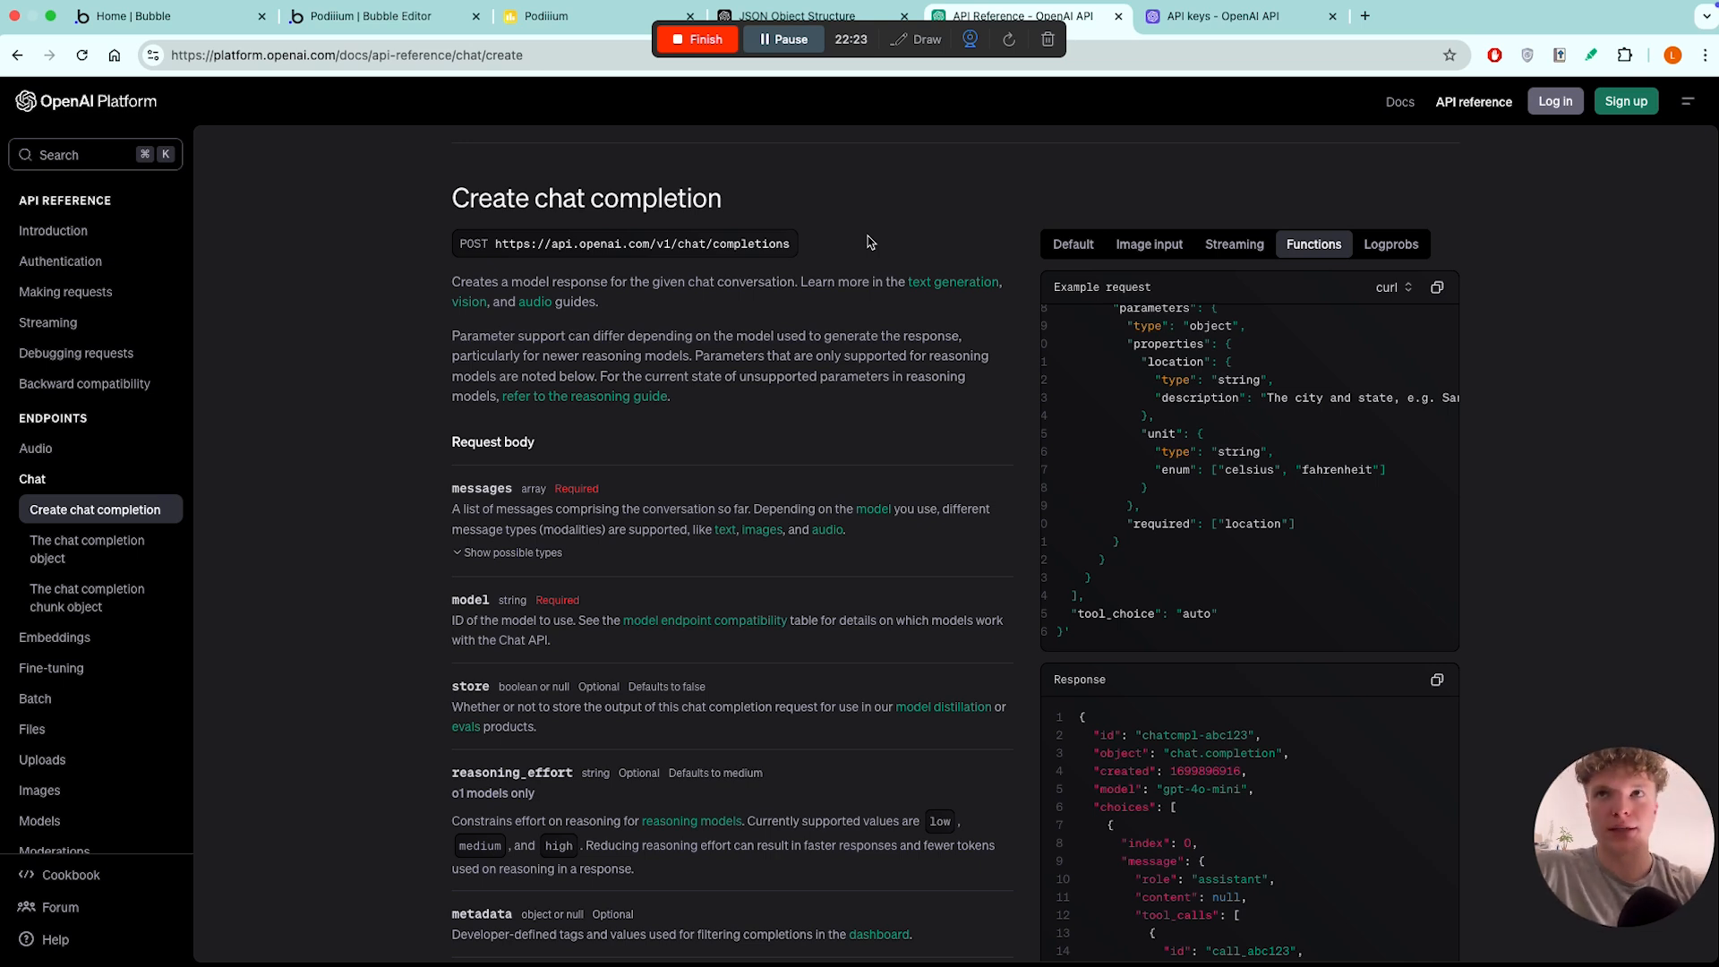
pyautogui.moveTo(496, 247); pyautogui.dragTo(806, 243)
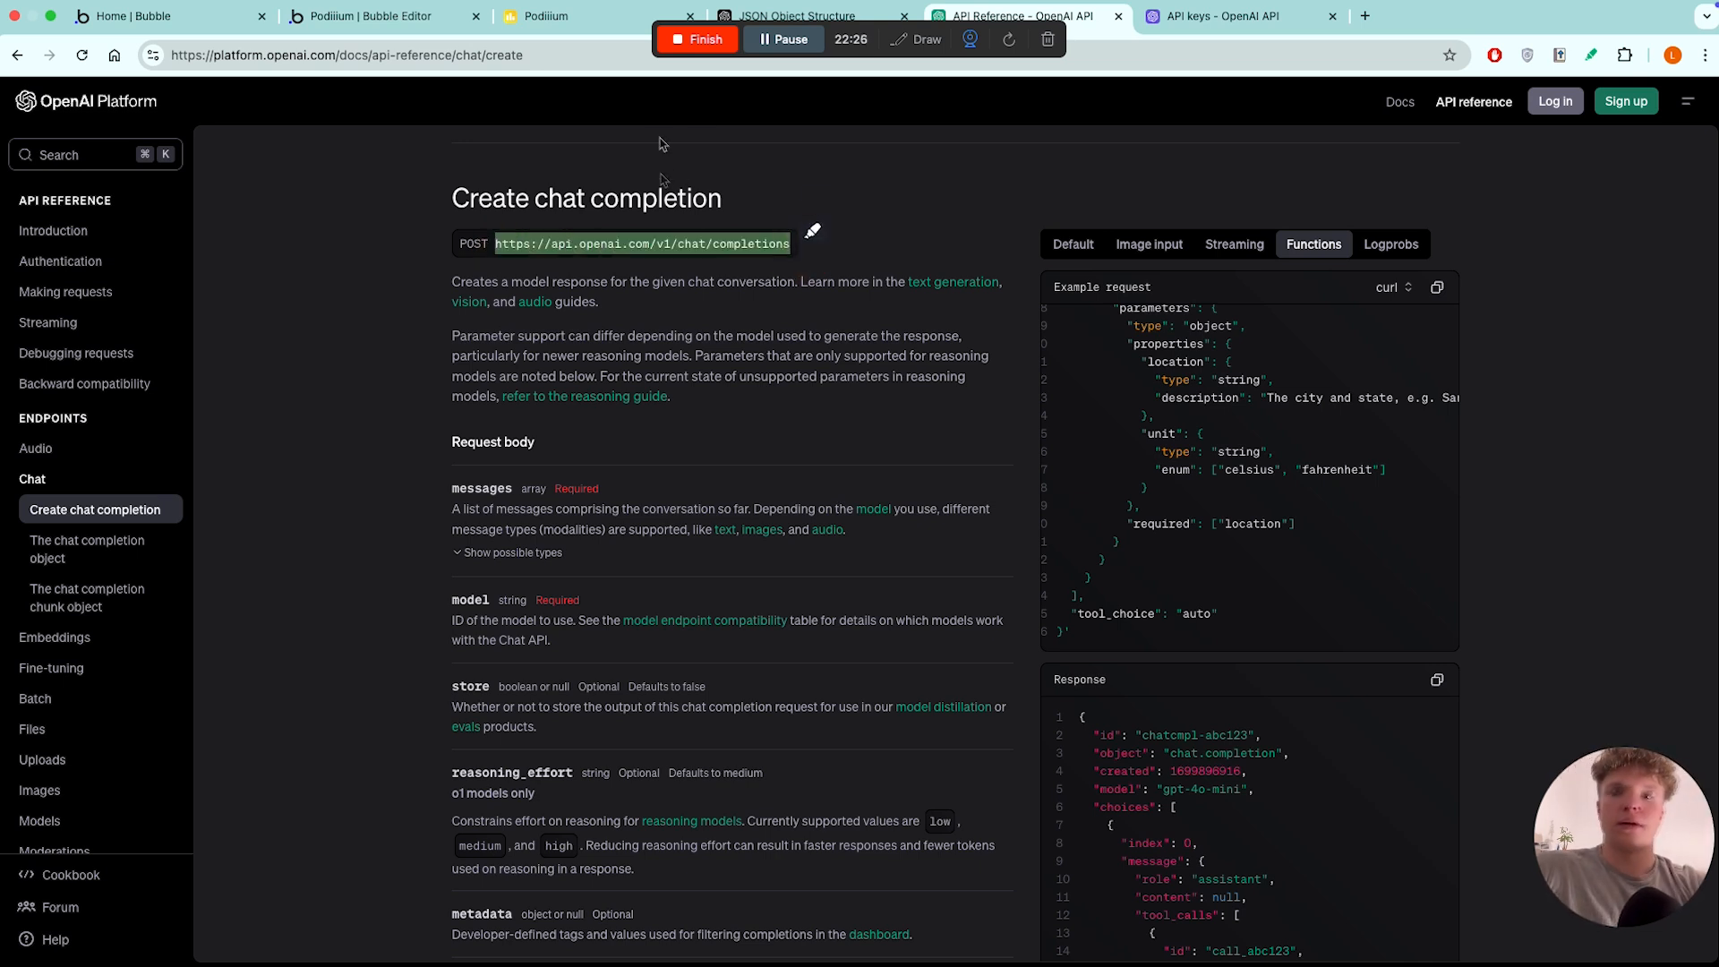
pyautogui.click(698, 238)
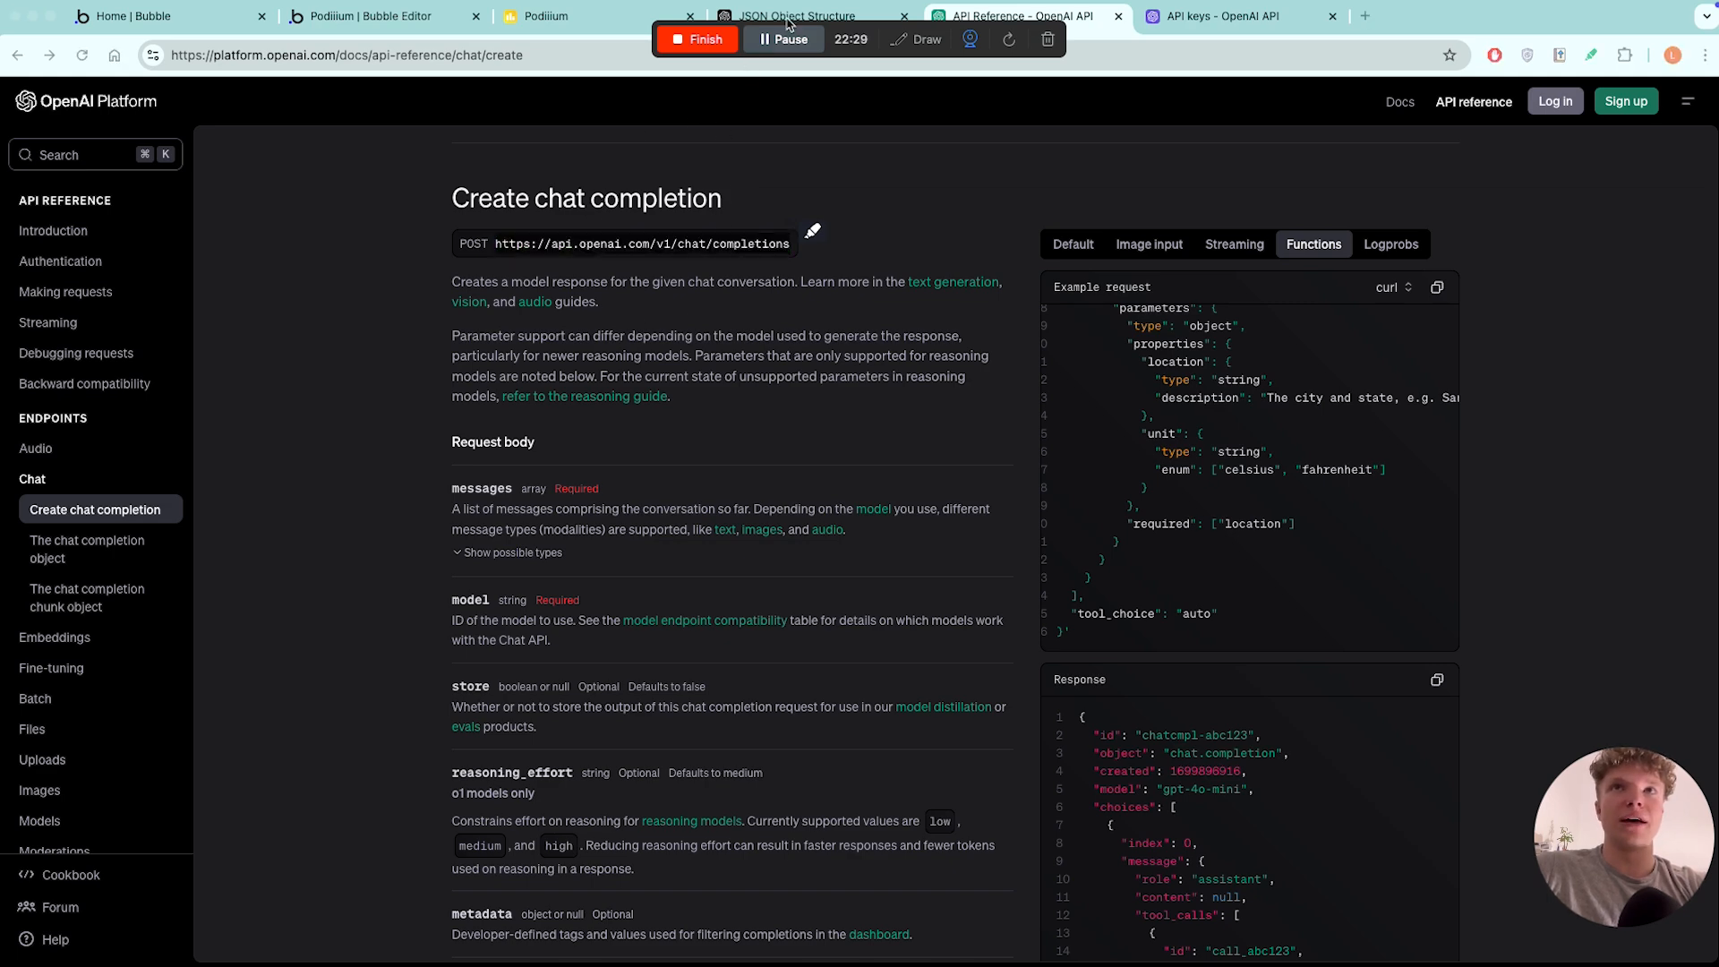
pyautogui.click(378, 18)
pyautogui.click(1031, 281)
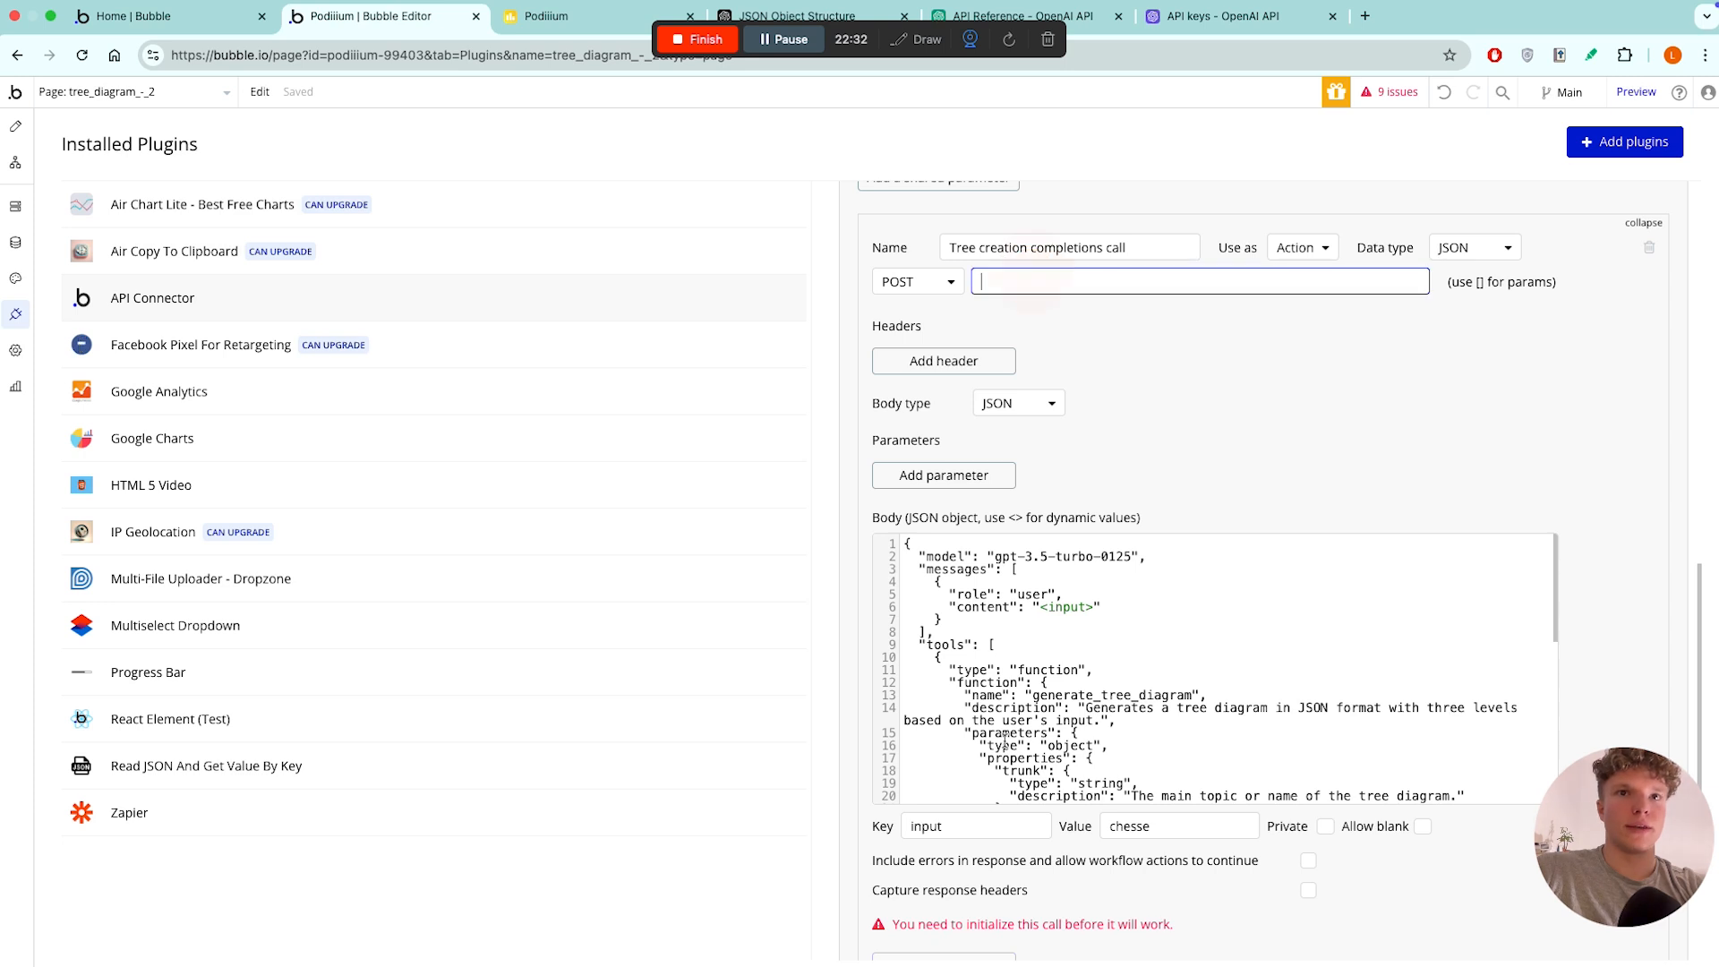
# - Paste the chat completions URL as the POST URL and initialize the call
pyautogui.press('super+v')
pyautogui.scroll(-2, 1154, 387)
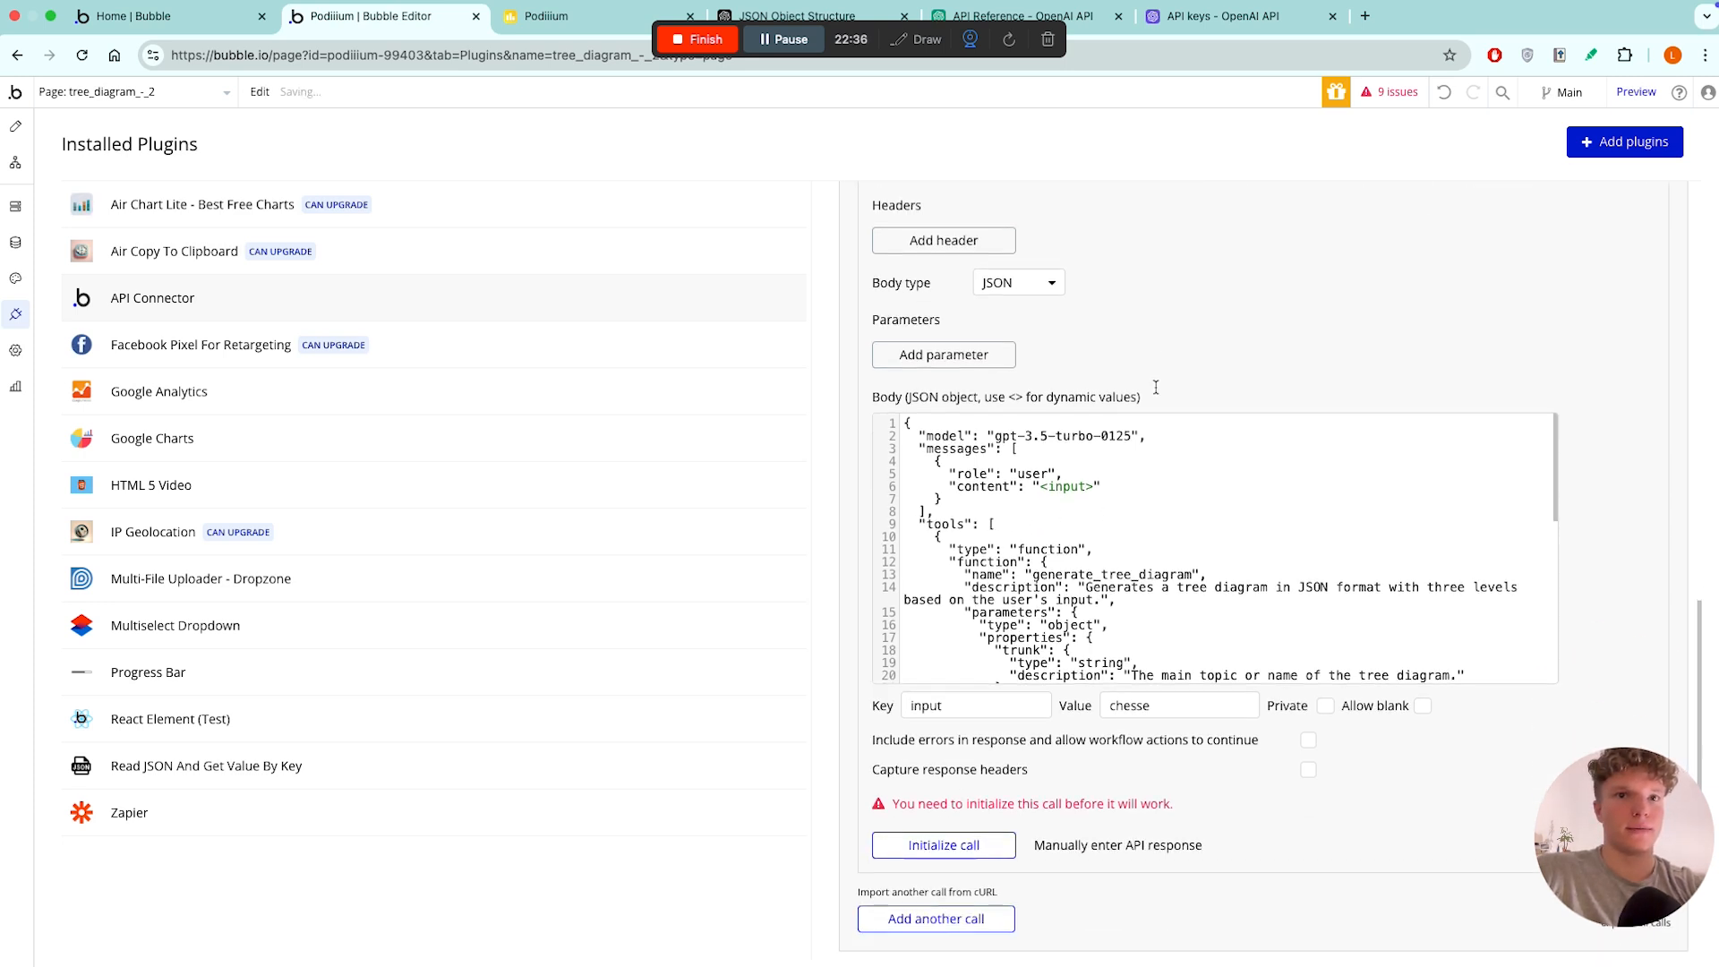
pyautogui.scroll(-2, 1155, 387)
pyautogui.click(948, 706)
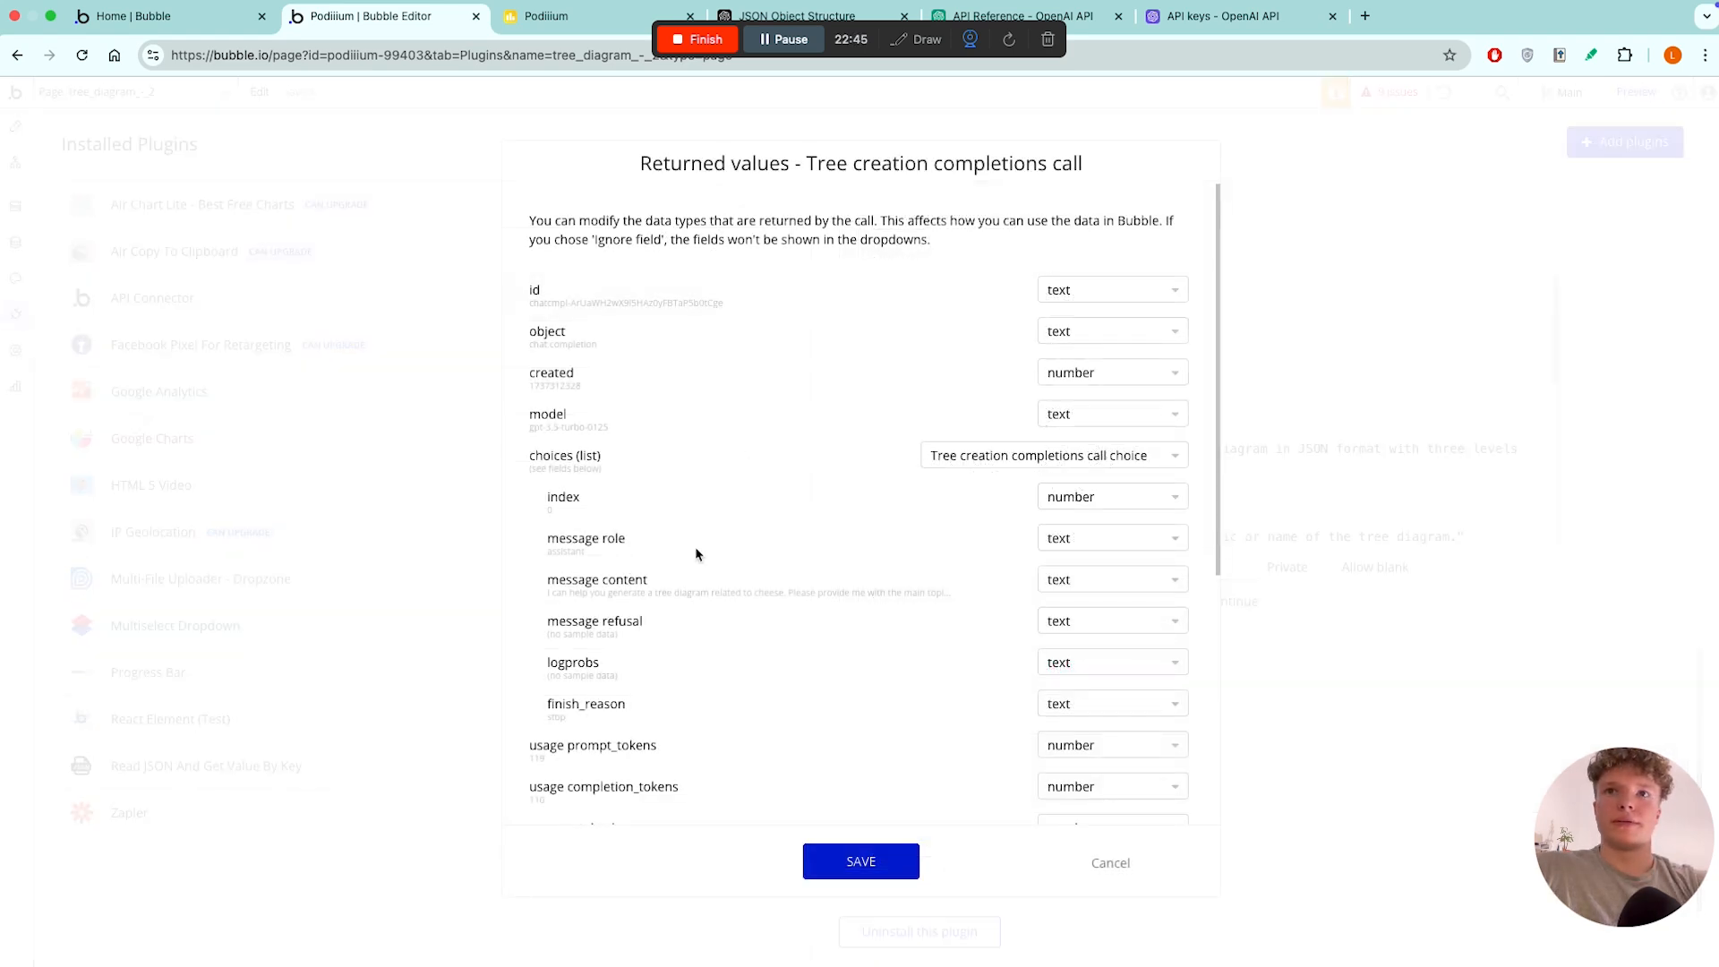
# - Review the returned values (id, model, choices, usage tokens) and save them
pyautogui.scroll(-5, 697, 554)
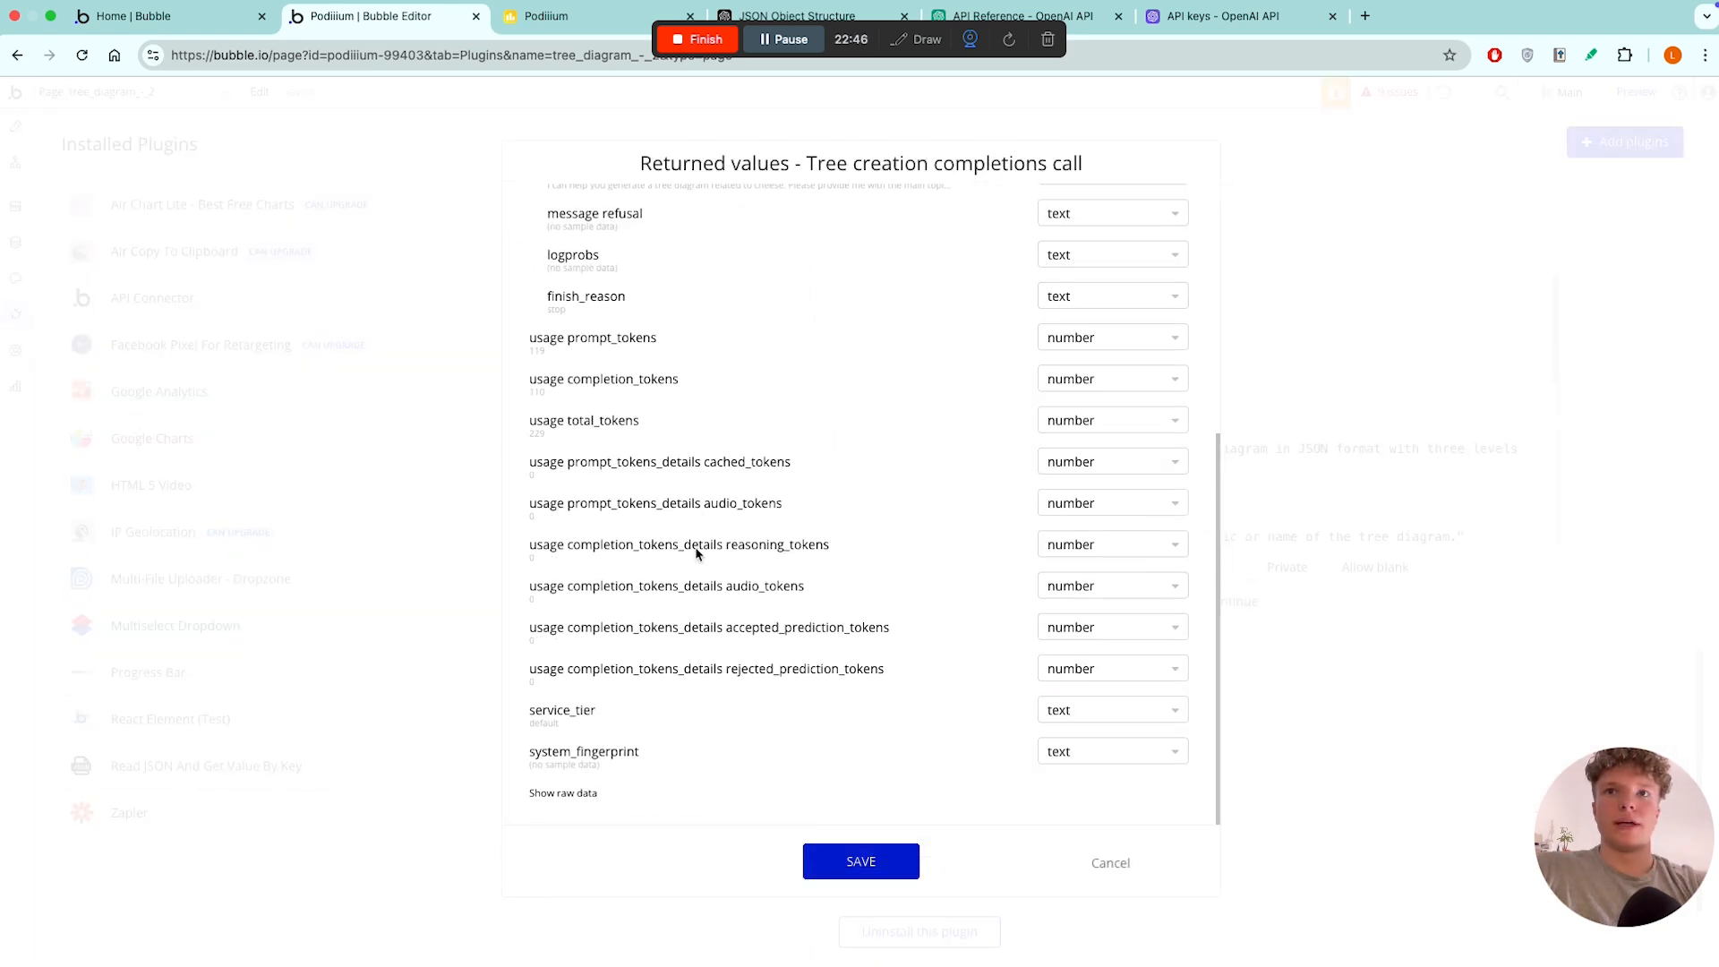
pyautogui.scroll(5, 696, 554)
pyautogui.scroll(-1, 696, 554)
pyautogui.scroll(-5, 696, 554)
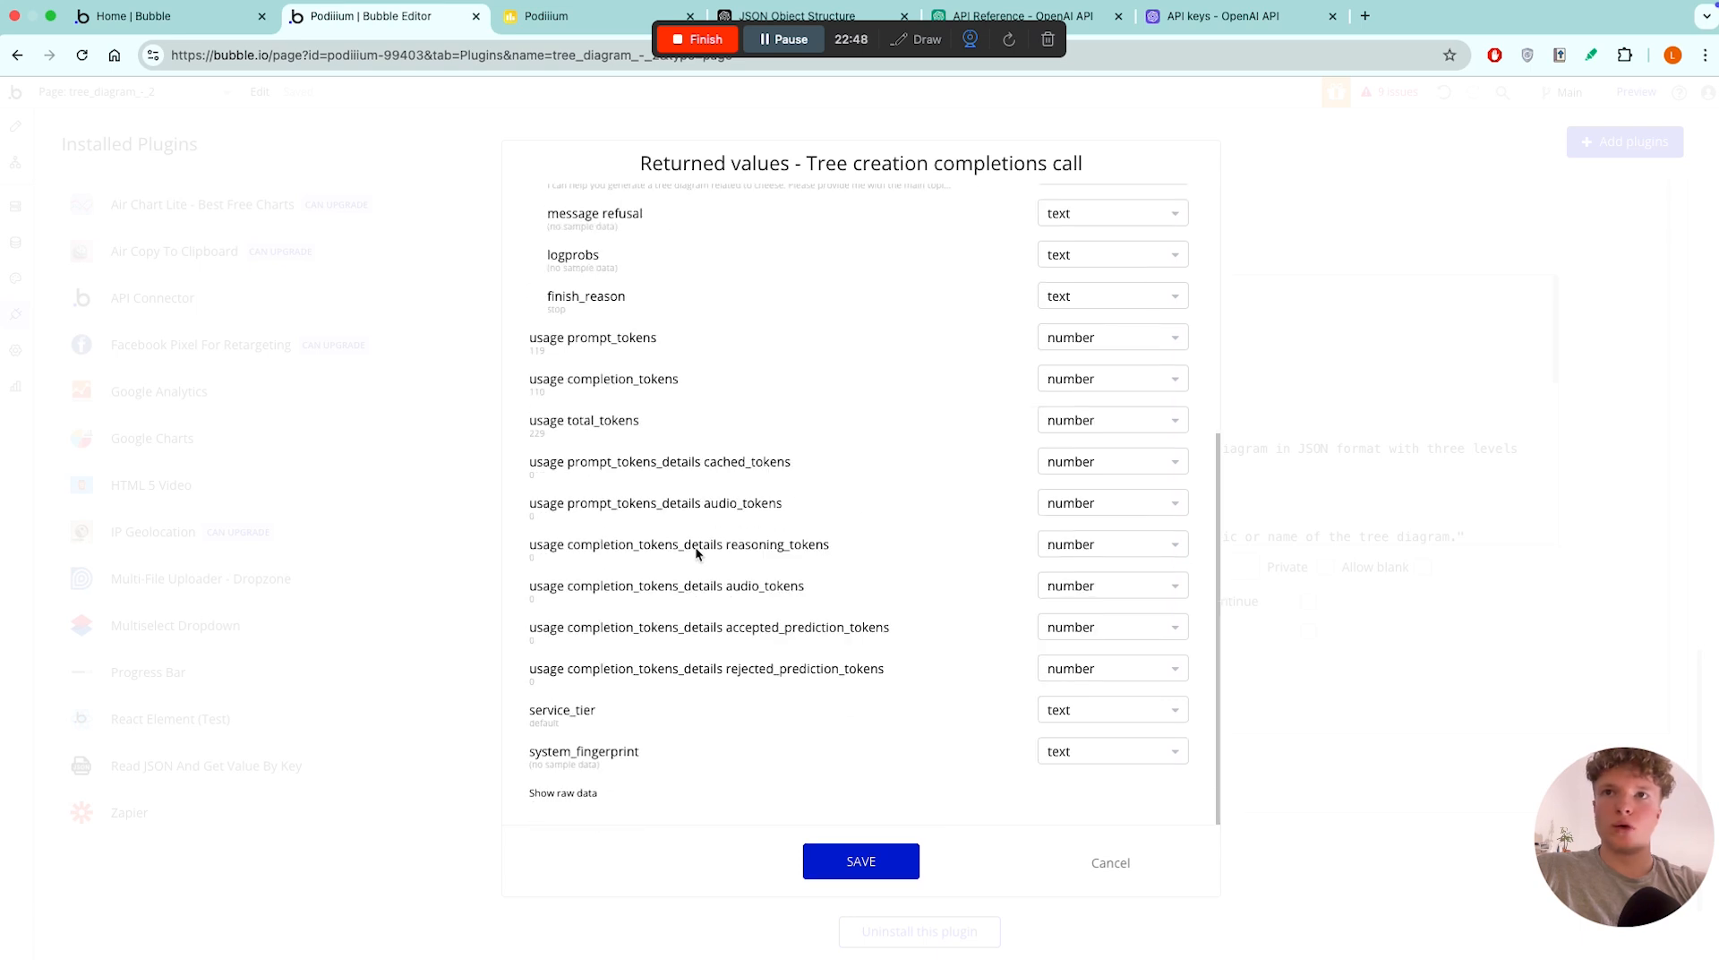
pyautogui.scroll(6, 694, 549)
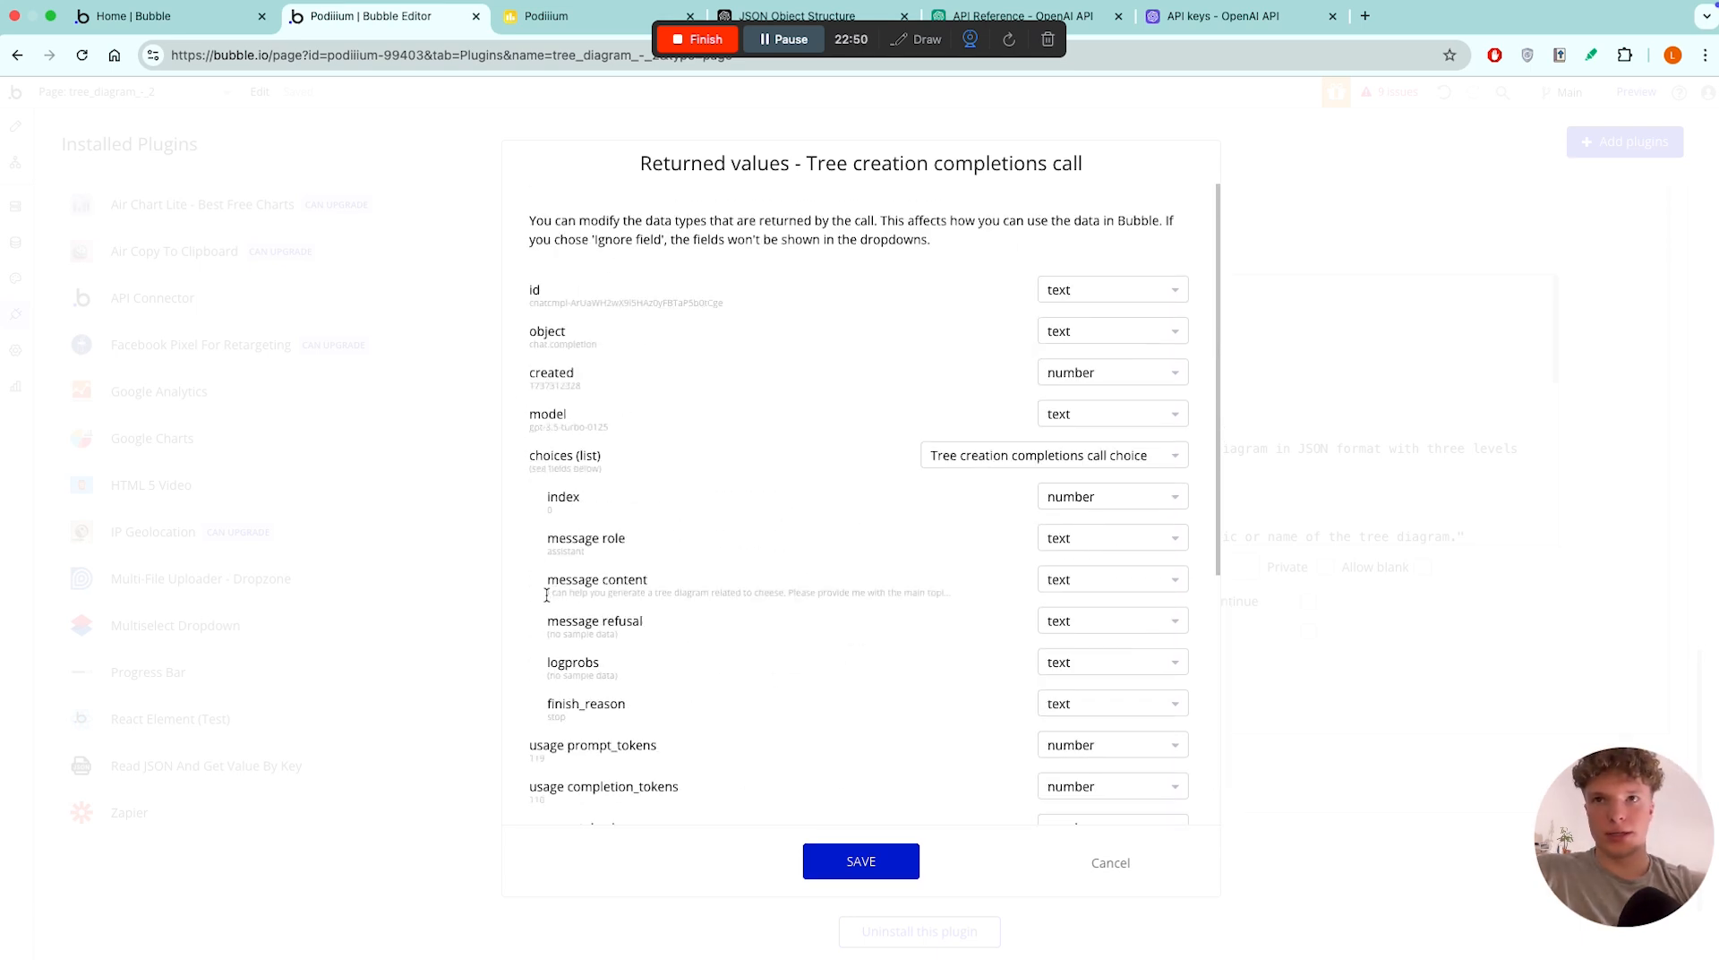
pyautogui.moveTo(546, 595)
pyautogui.mouseDown()
pyautogui.moveTo(878, 606)
pyautogui.moveTo(842, 702)
pyautogui.mouseUp()
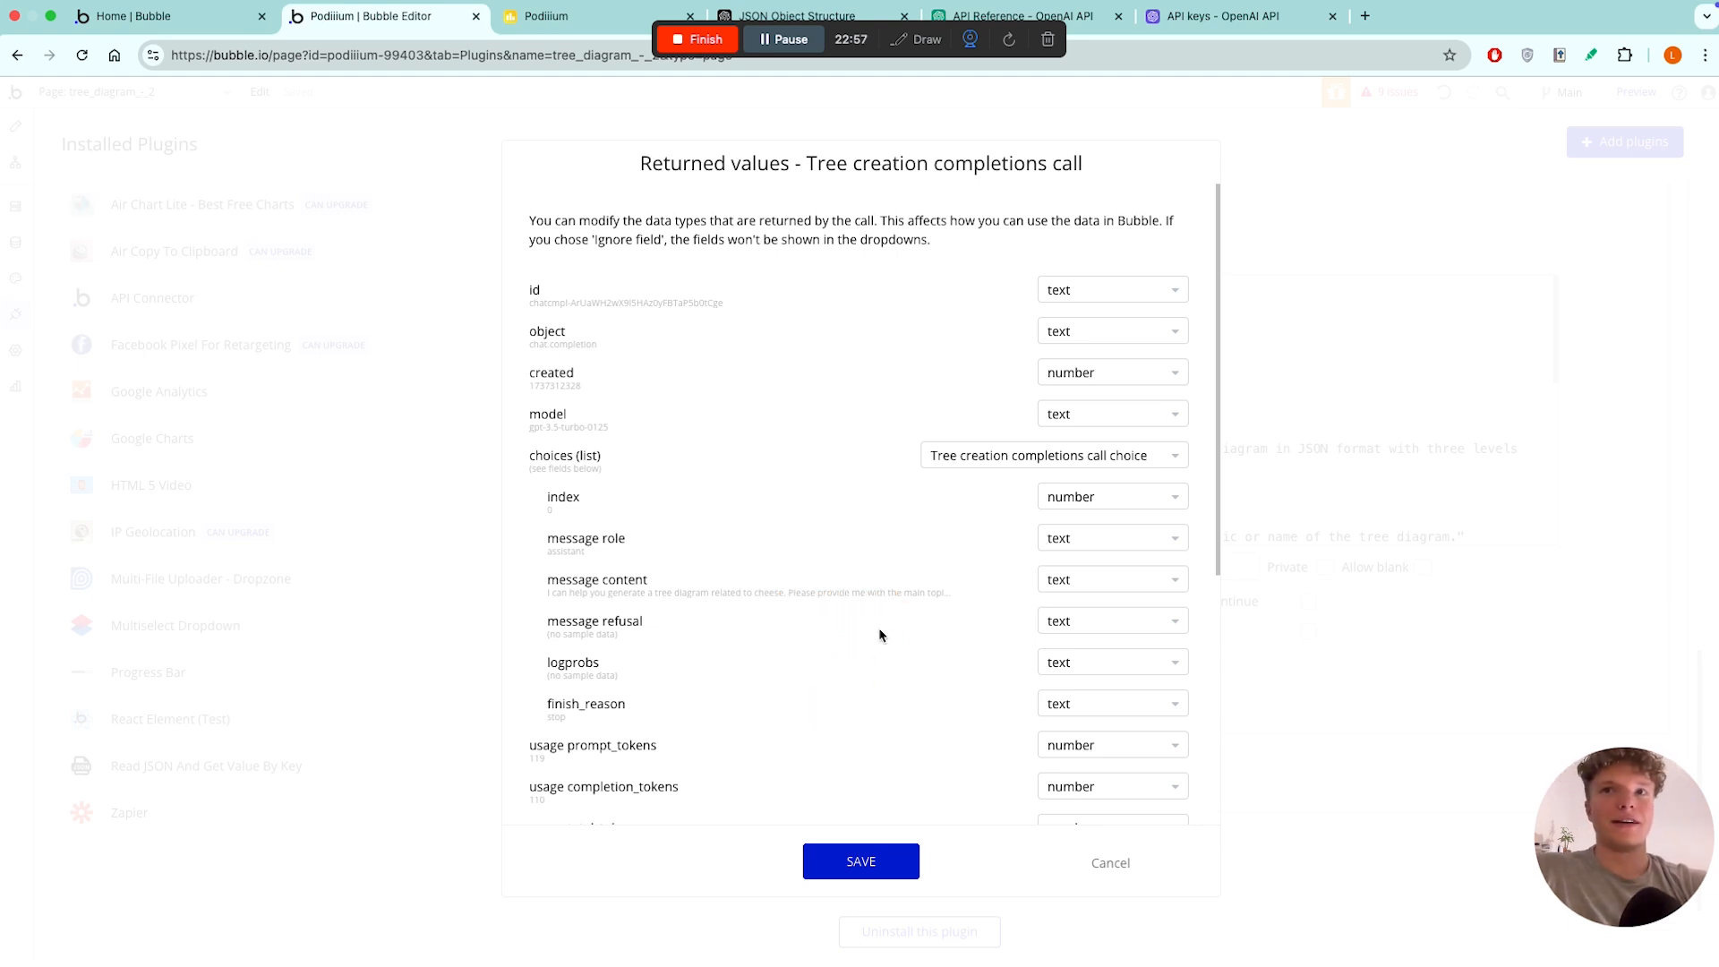
pyautogui.scroll(-5, 664, 569)
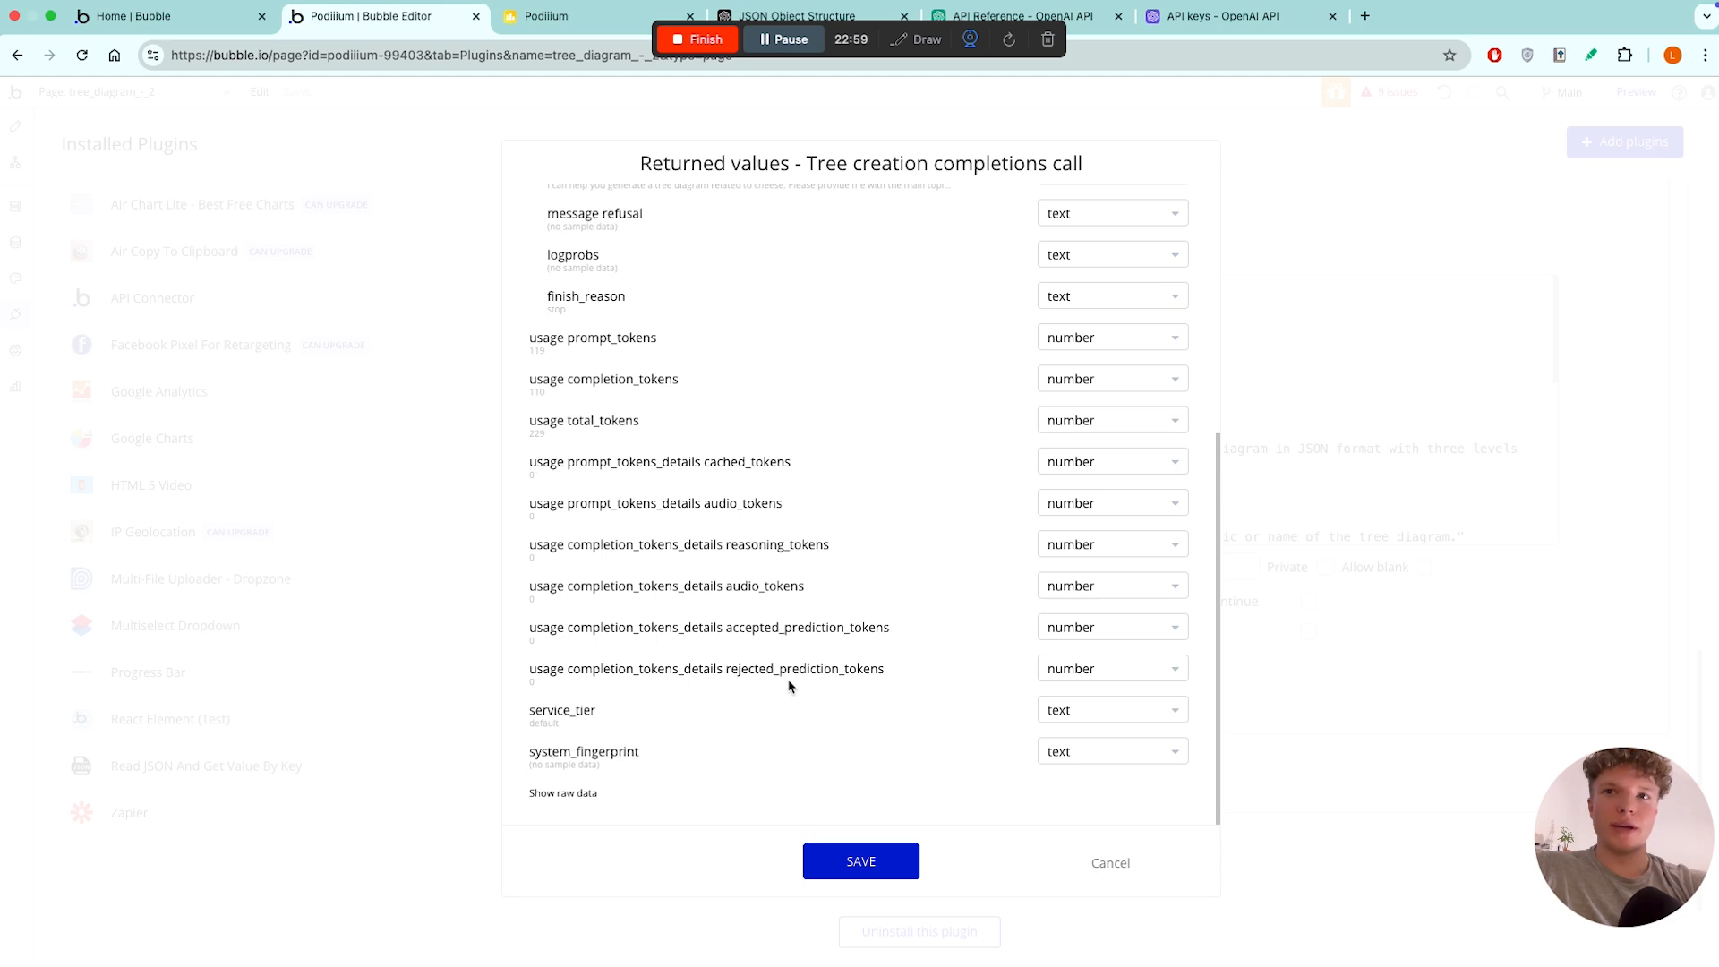
pyautogui.scroll(5, 825, 490)
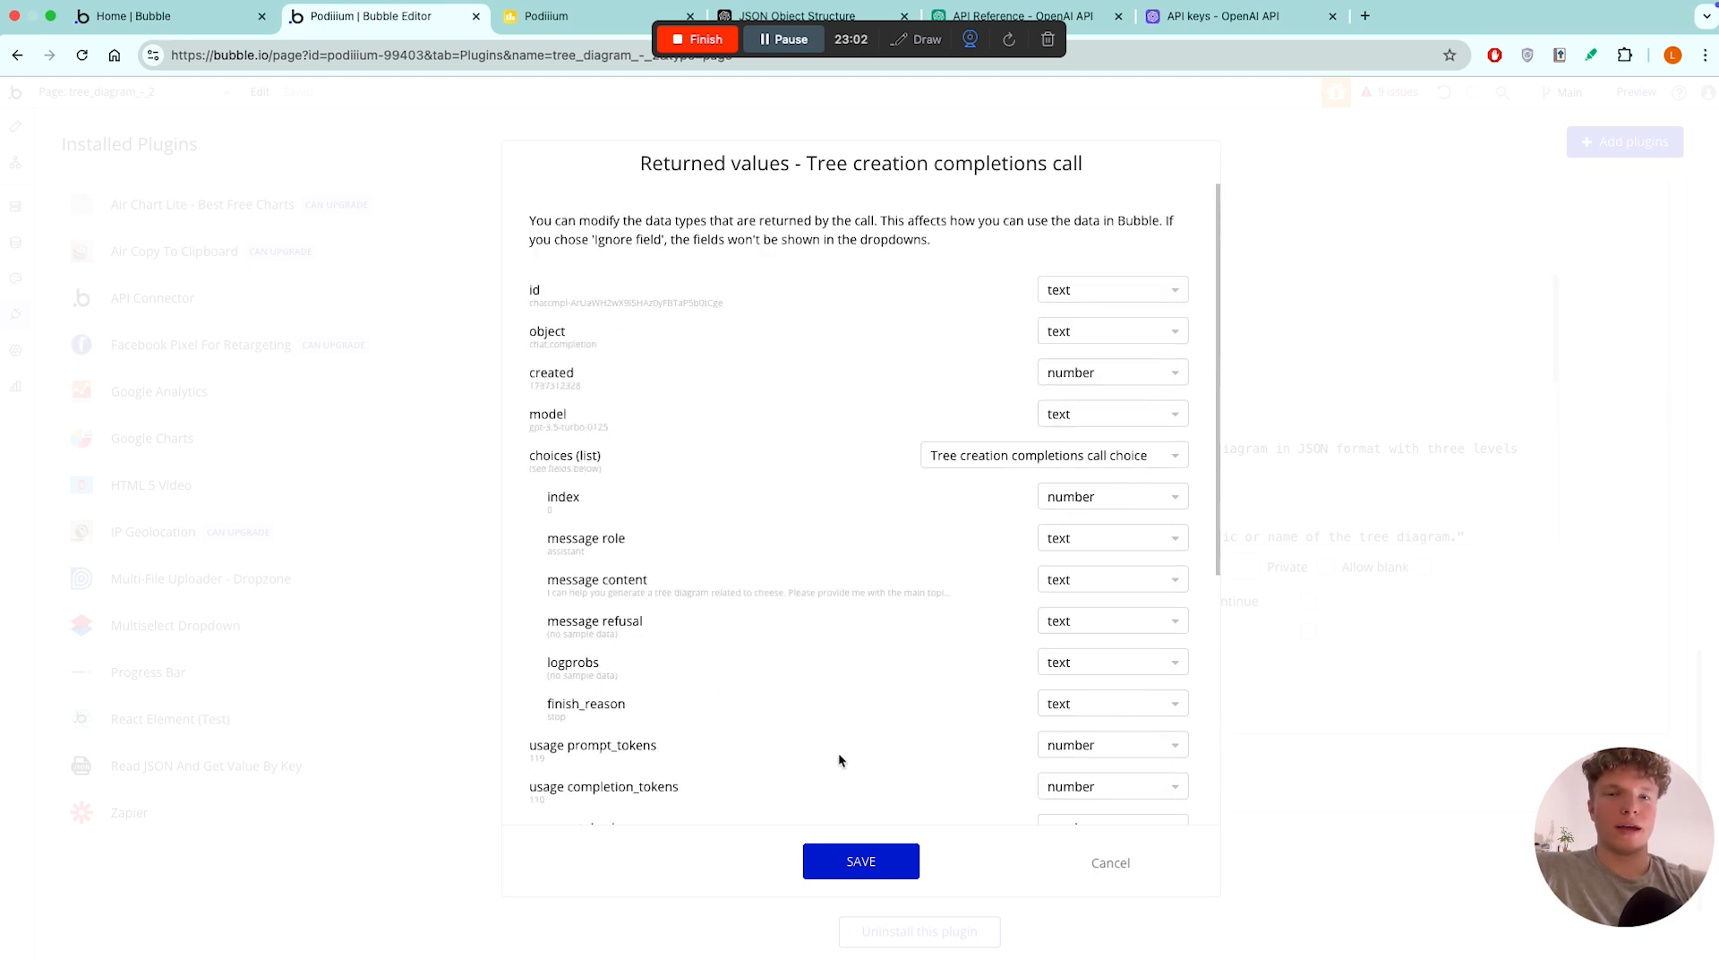
pyautogui.click(861, 861)
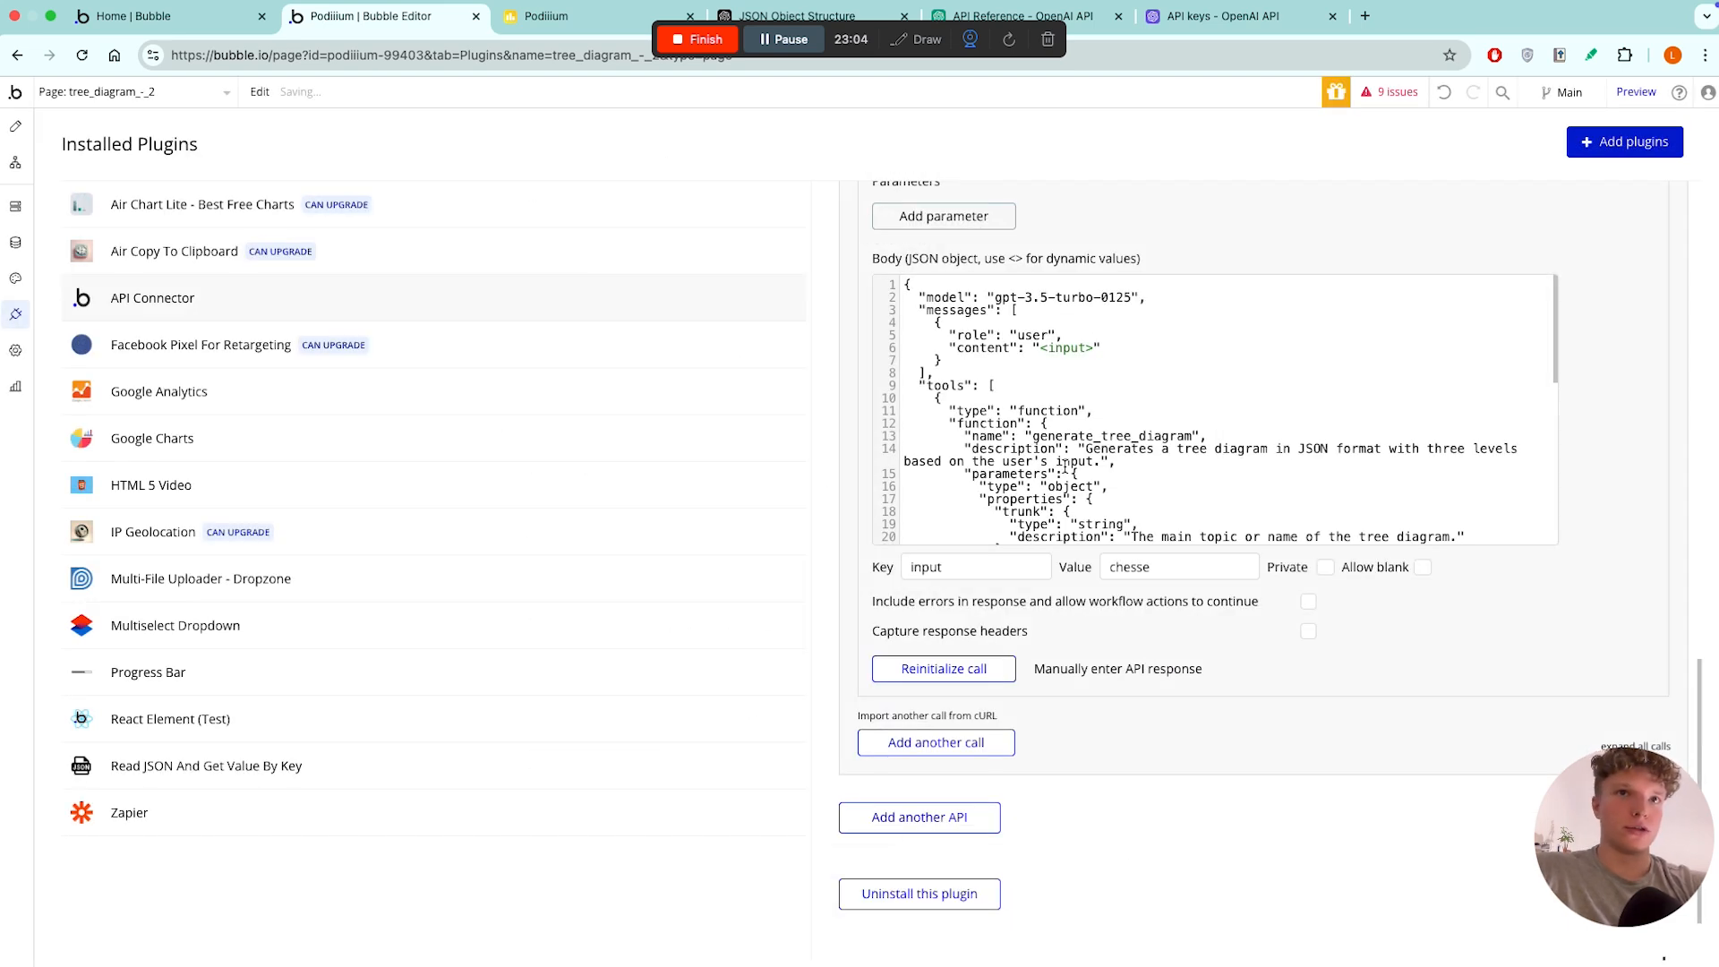
# - Change tool_choice from 'auto' to 'required' and reinitialize the call
pyautogui.scroll(-5, 1063, 466)
pyautogui.doubleClick(1056, 511)
pyautogui.press('BackSpace')
pyautogui.write('requ')
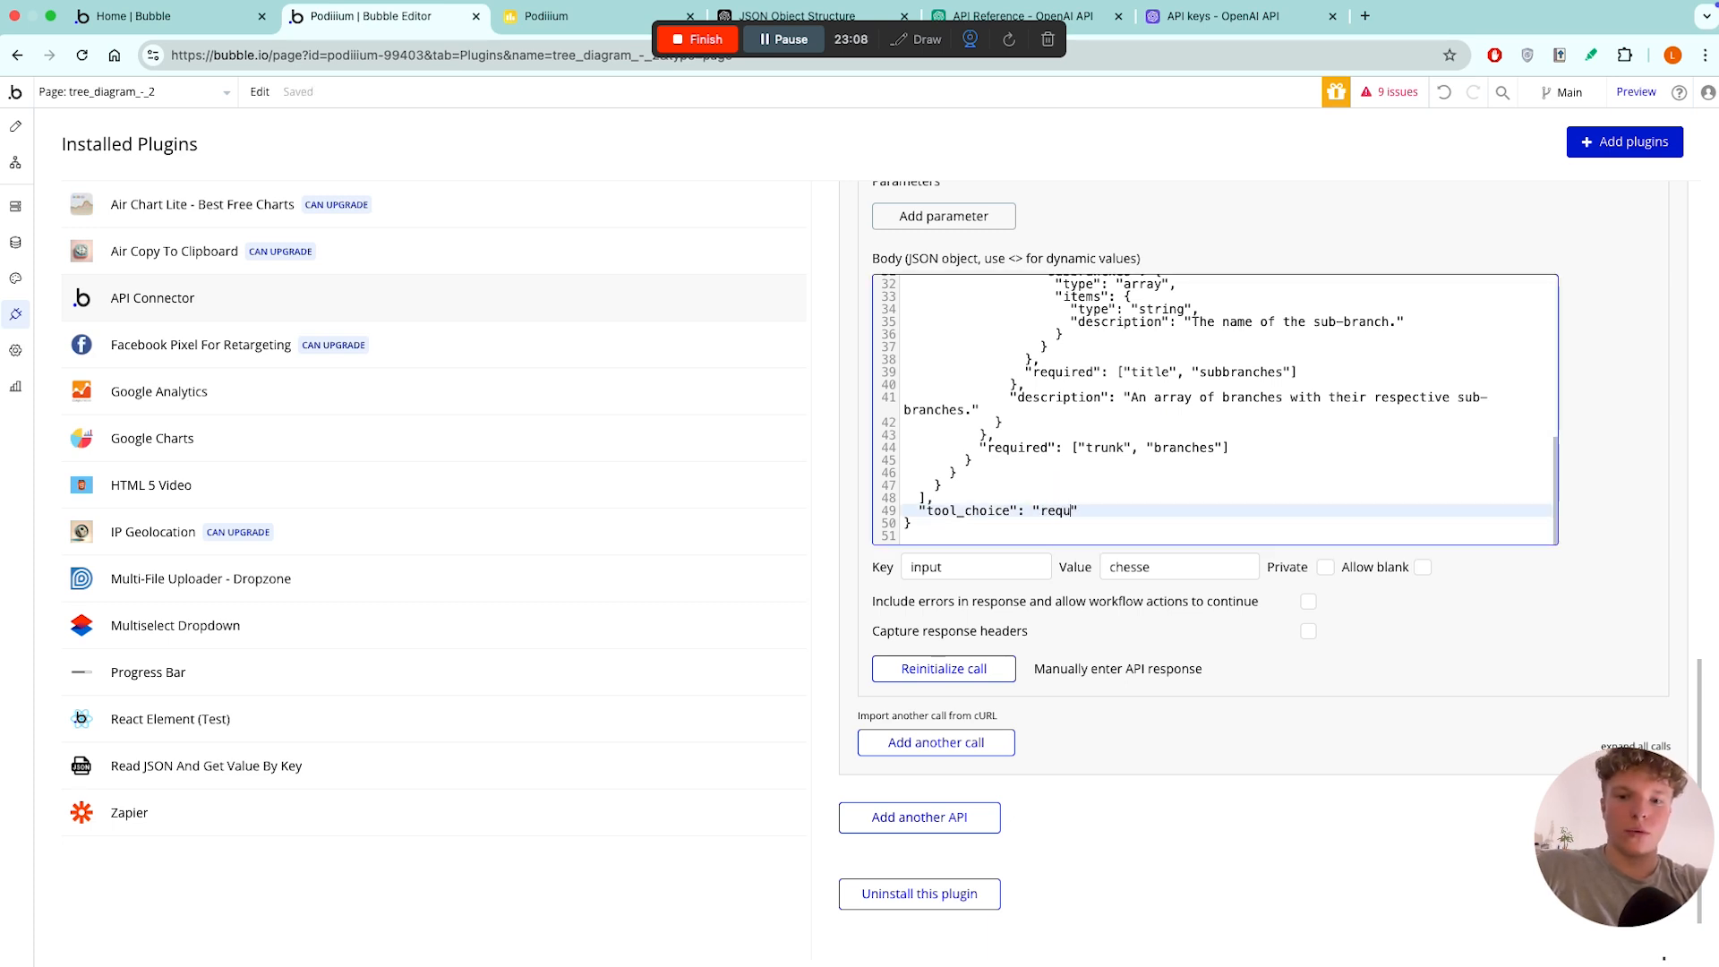
pyautogui.write('ired')
pyautogui.click(987, 669)
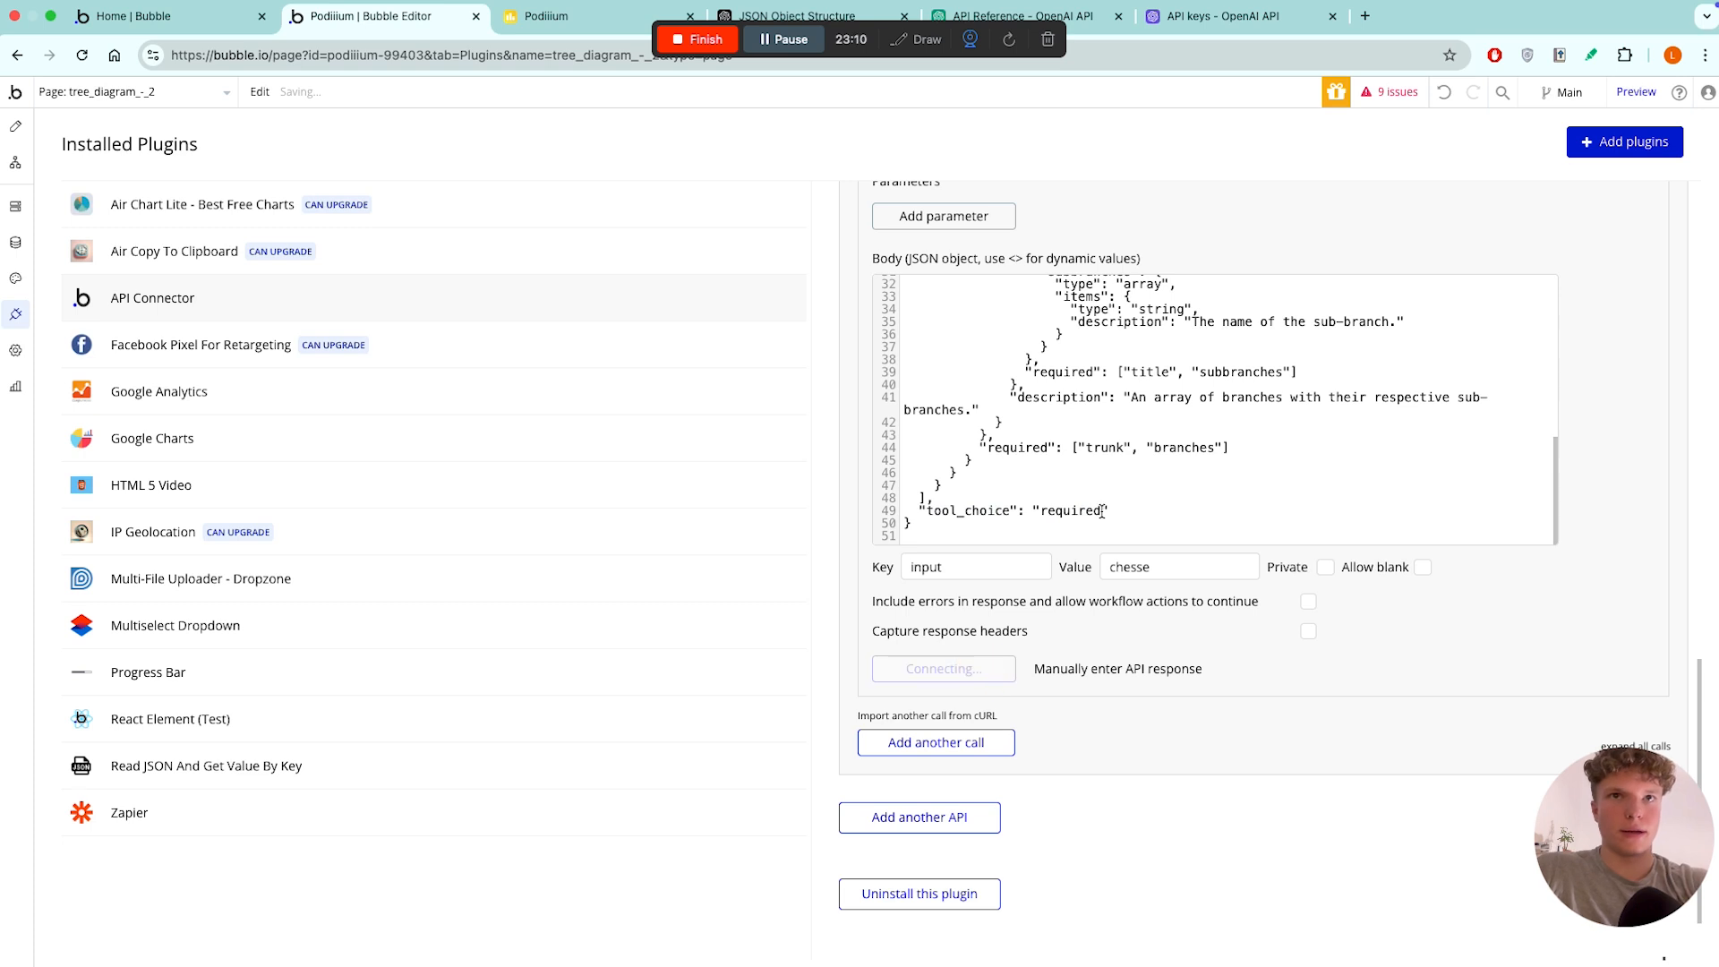
# - Inspect the raw response data, highlighting the generate_tree_diagram tool call arguments
pyautogui.scroll(-2, 733, 568)
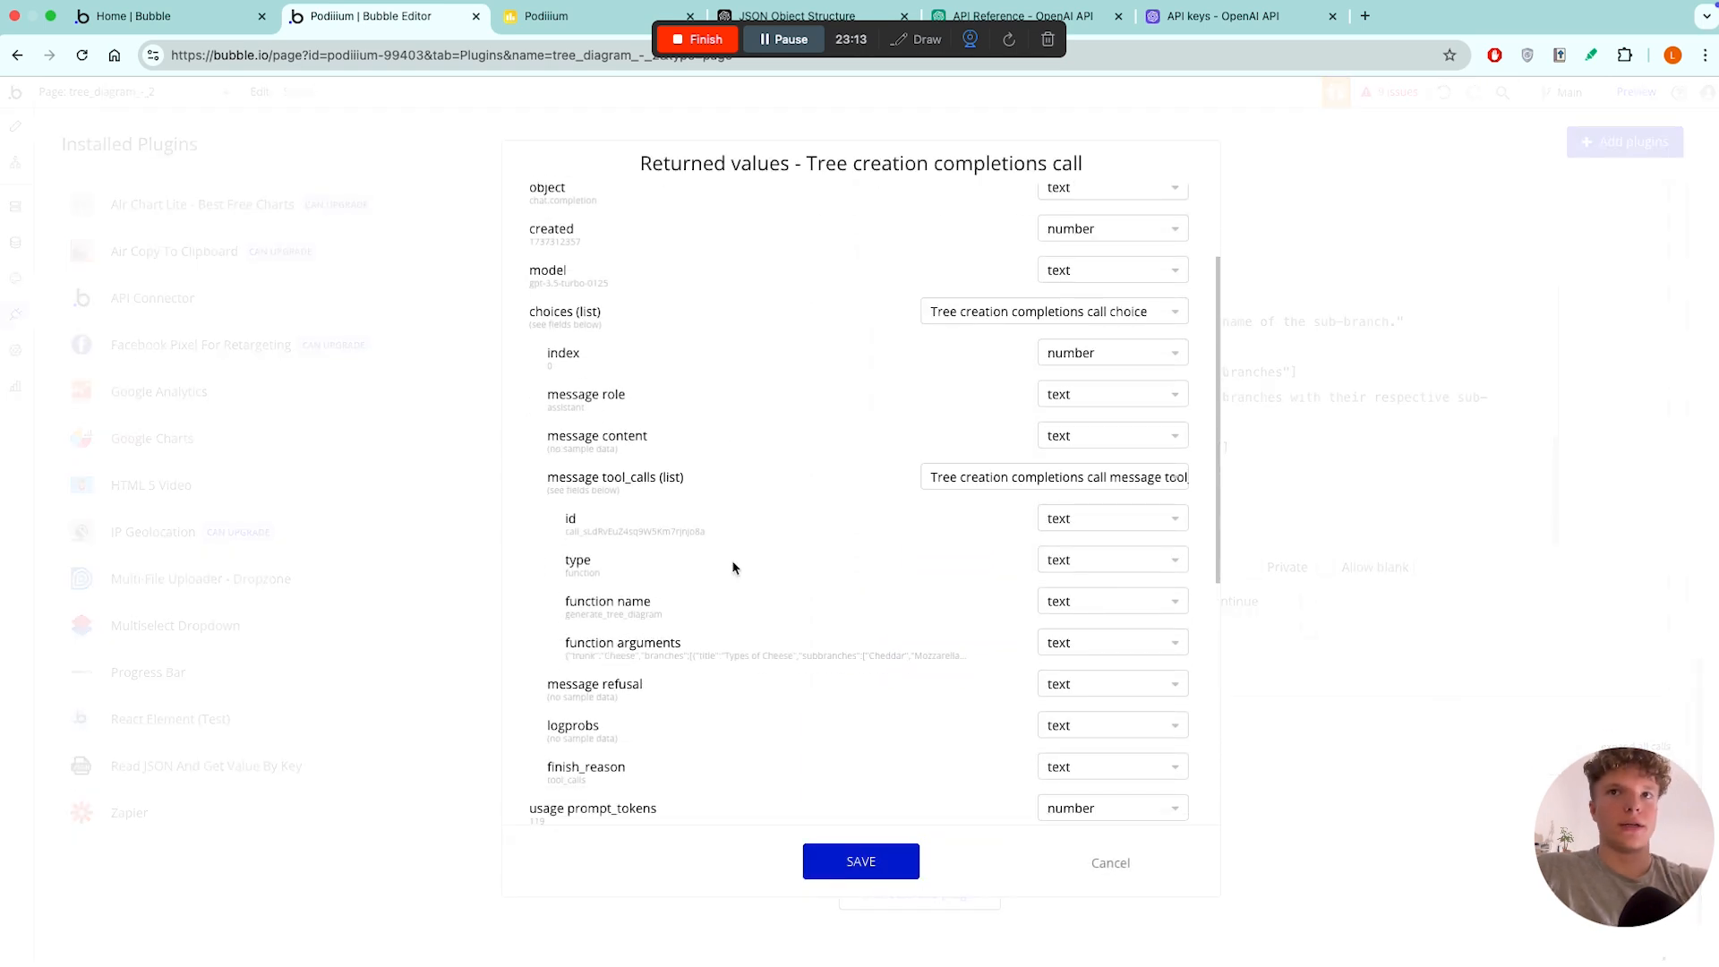
pyautogui.scroll(-2, 618, 537)
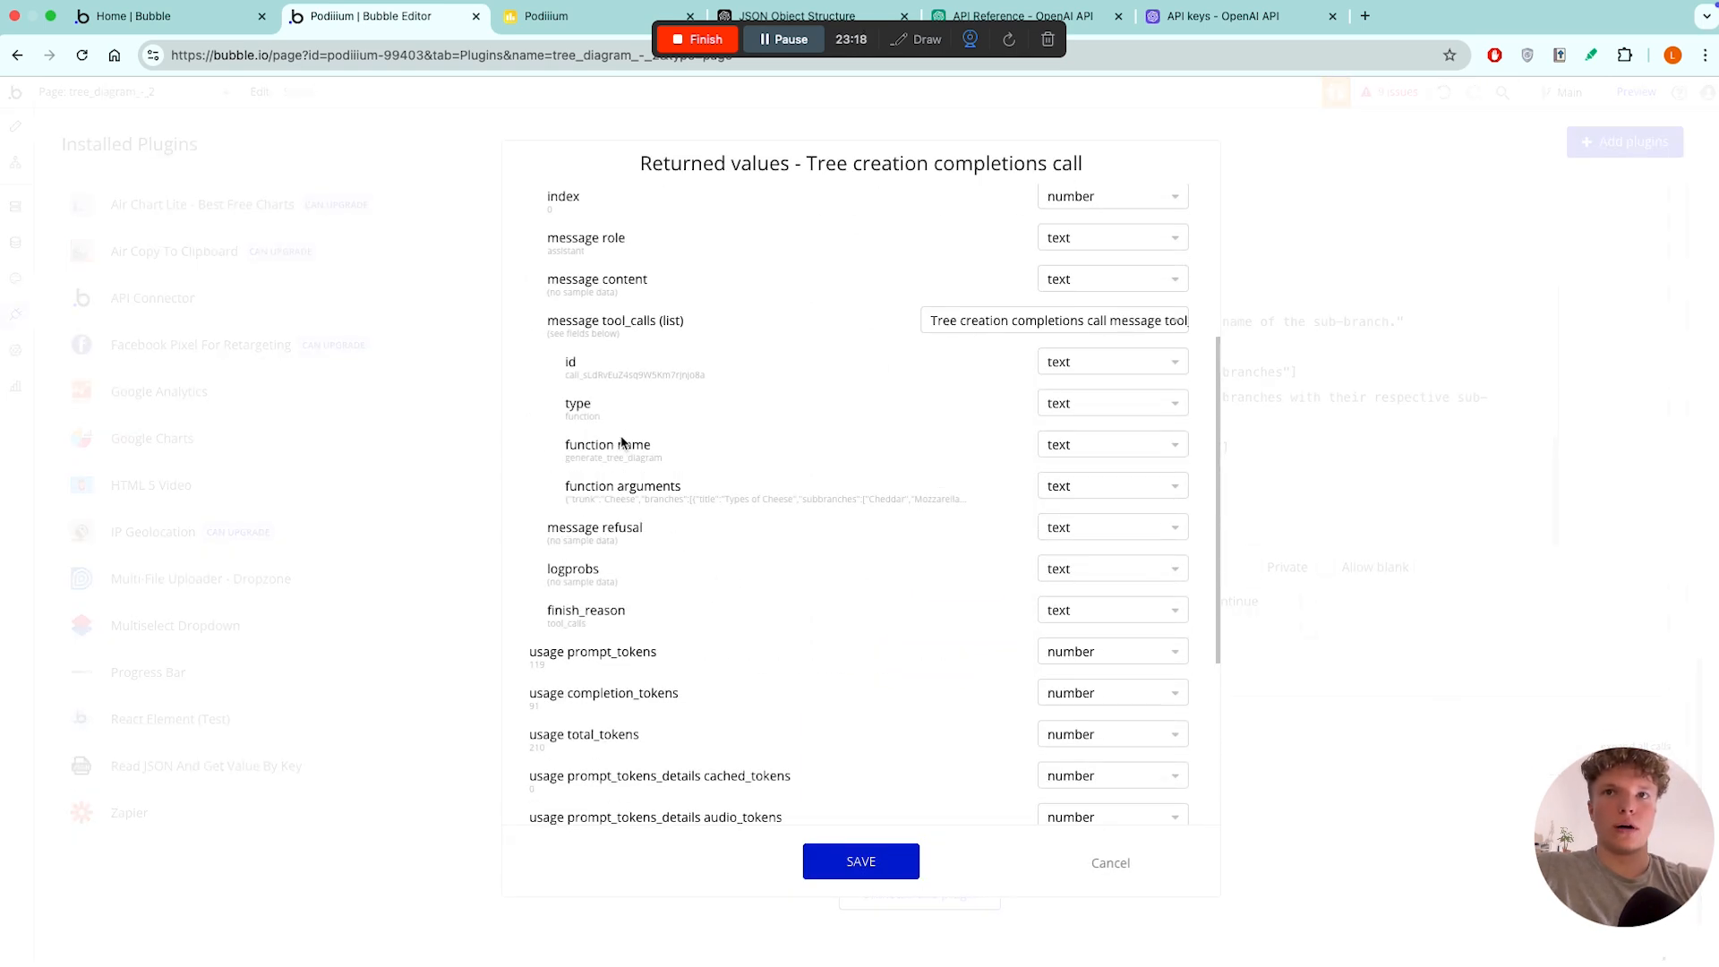
pyautogui.scroll(-1, 623, 442)
pyautogui.scroll(-3, 622, 442)
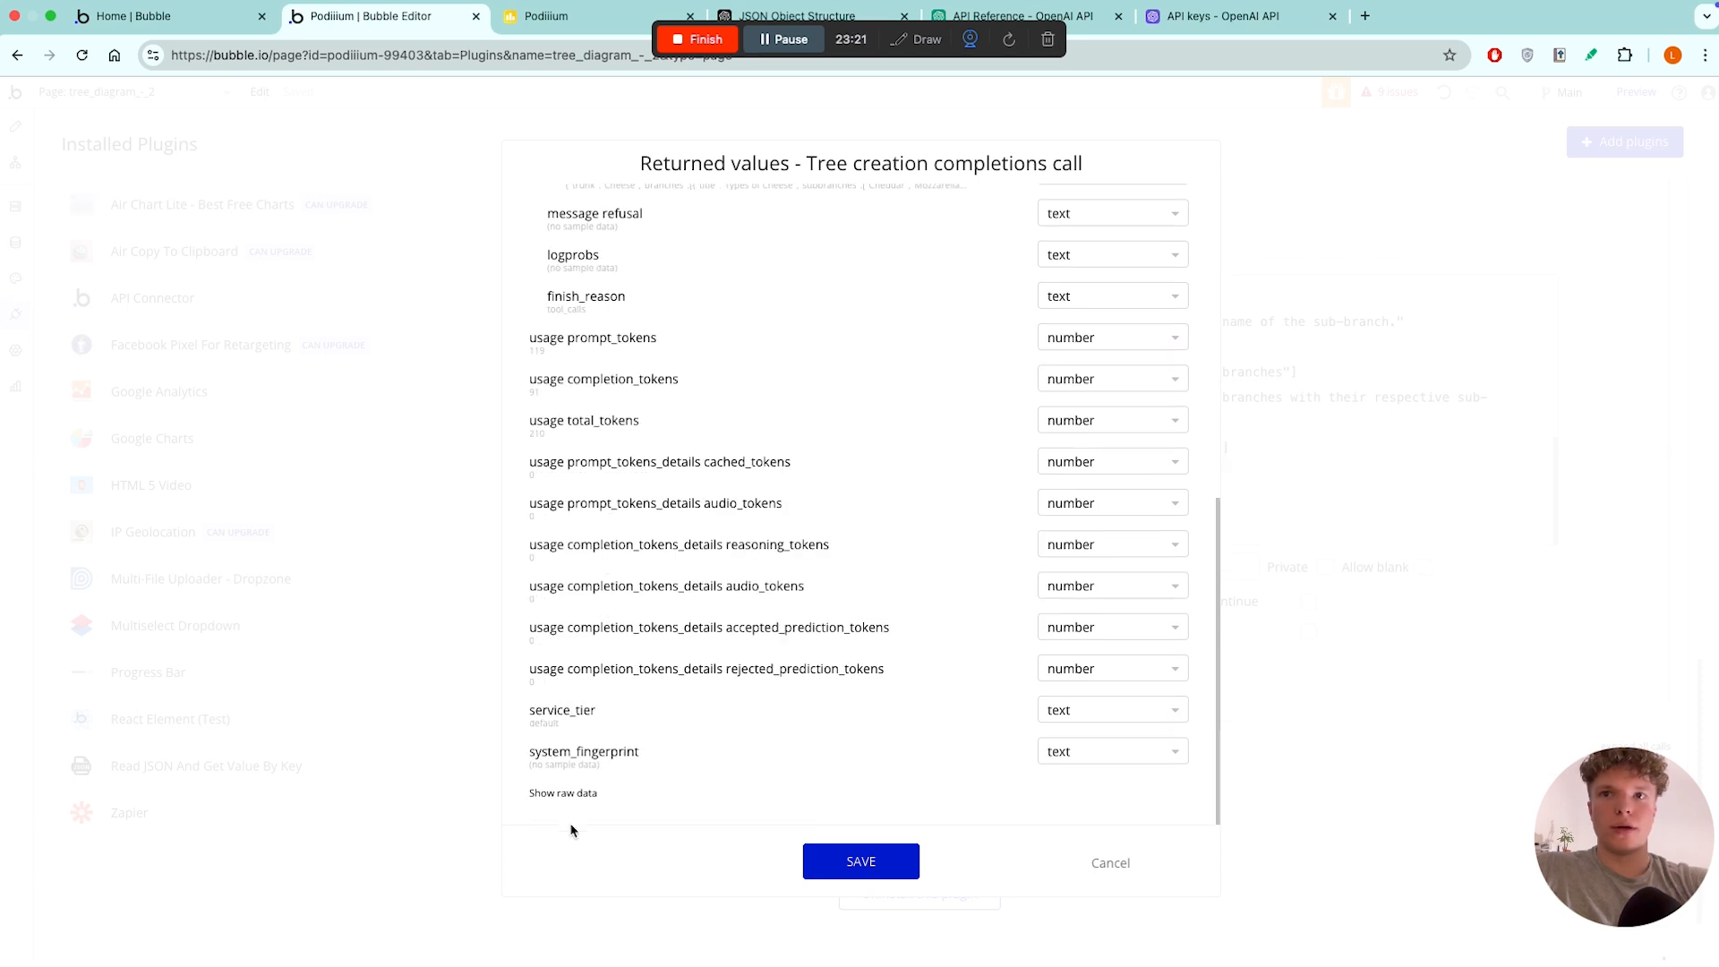
pyautogui.click(564, 793)
pyautogui.scroll(-8, 693, 558)
pyautogui.scroll(3, 693, 553)
pyautogui.scroll(10, 710, 428)
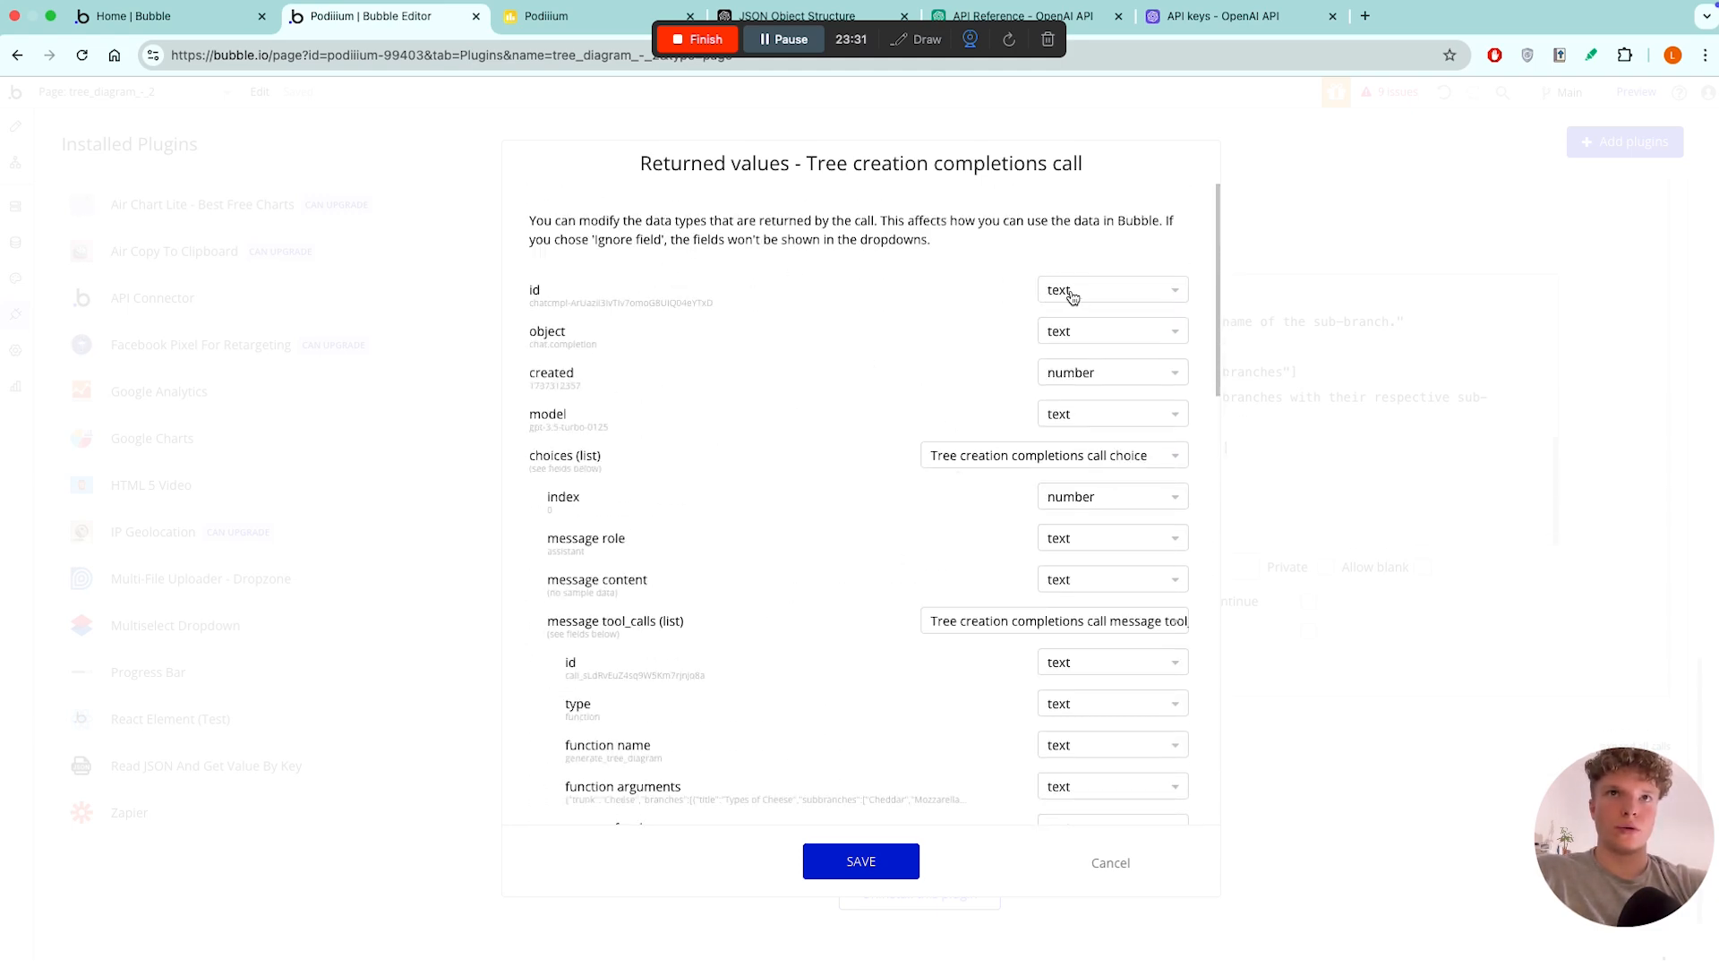
pyautogui.scroll(-15, 771, 591)
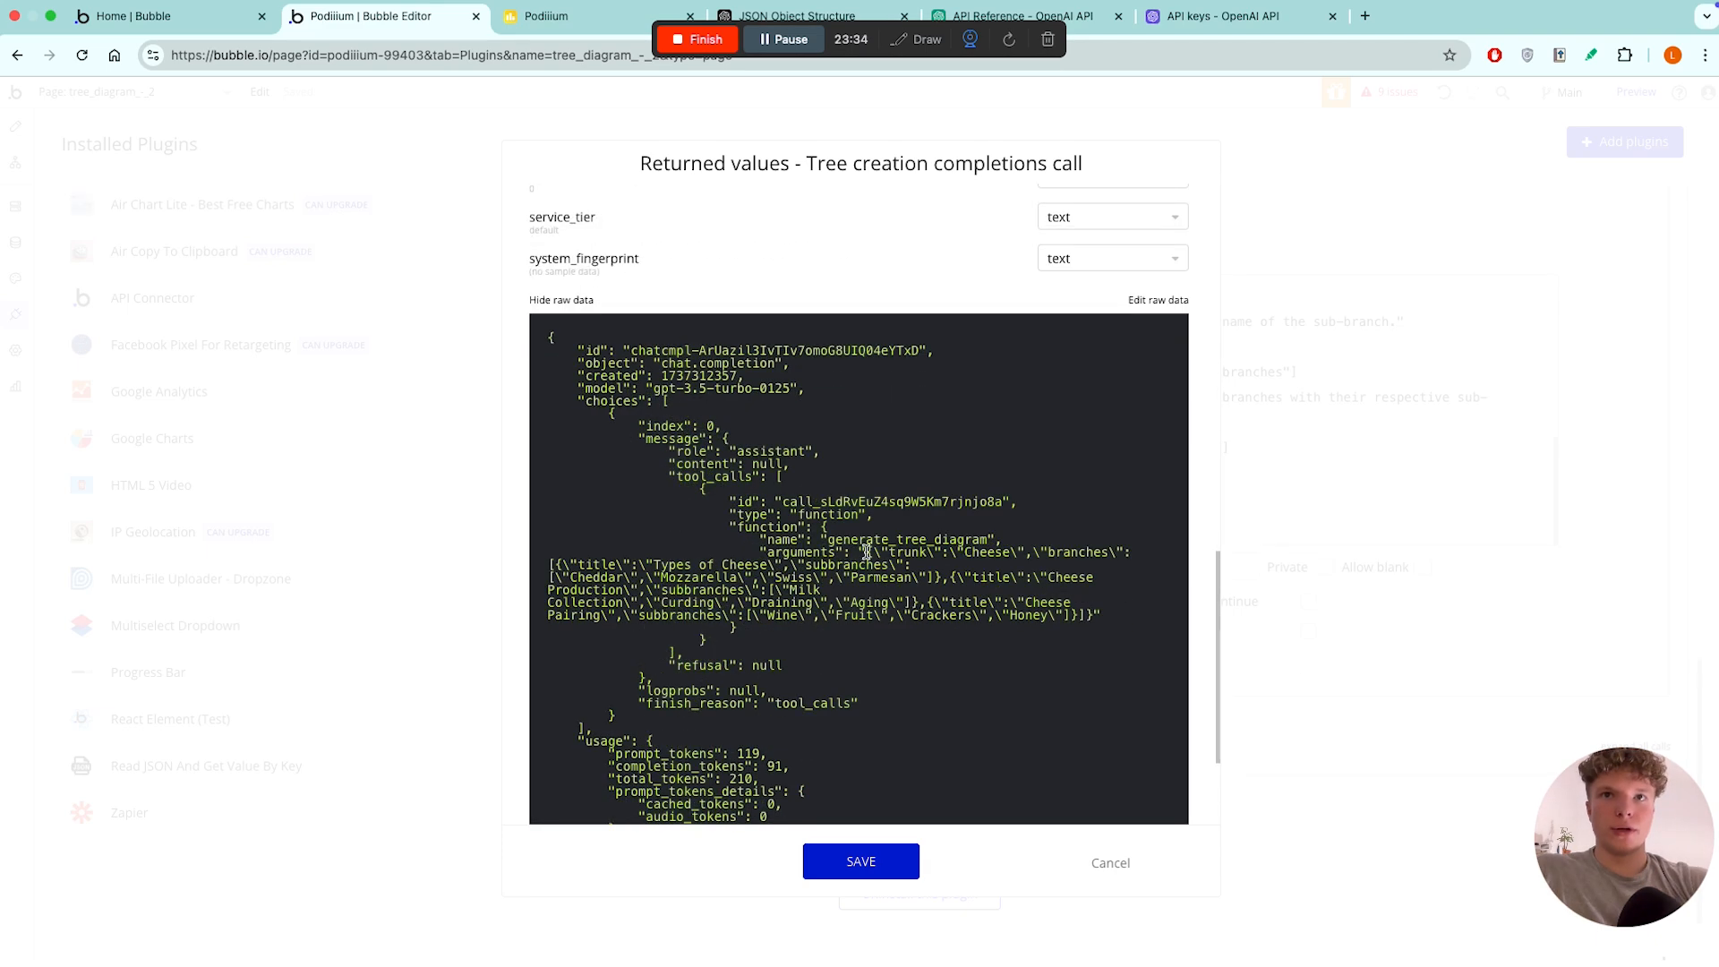
pyautogui.moveTo(867, 552); pyautogui.dragTo(1094, 616)
pyautogui.click(561, 300)
pyautogui.scroll(1, 845, 491)
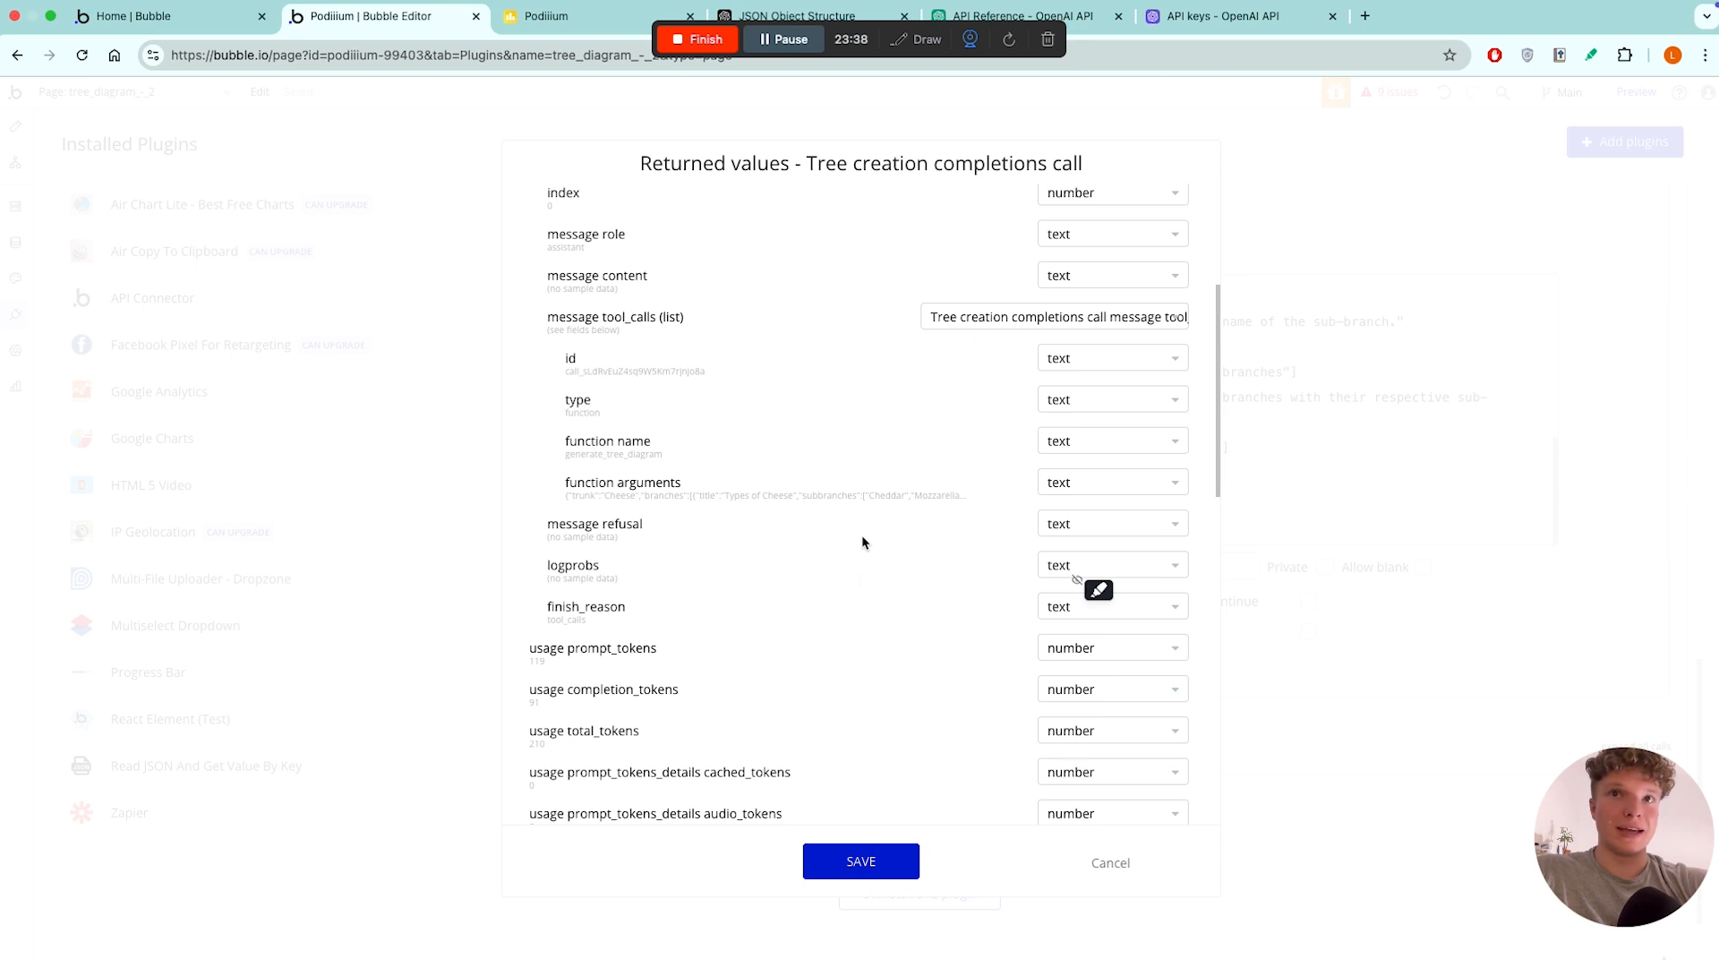
pyautogui.scroll(5, 876, 587)
pyautogui.scroll(-15, 886, 595)
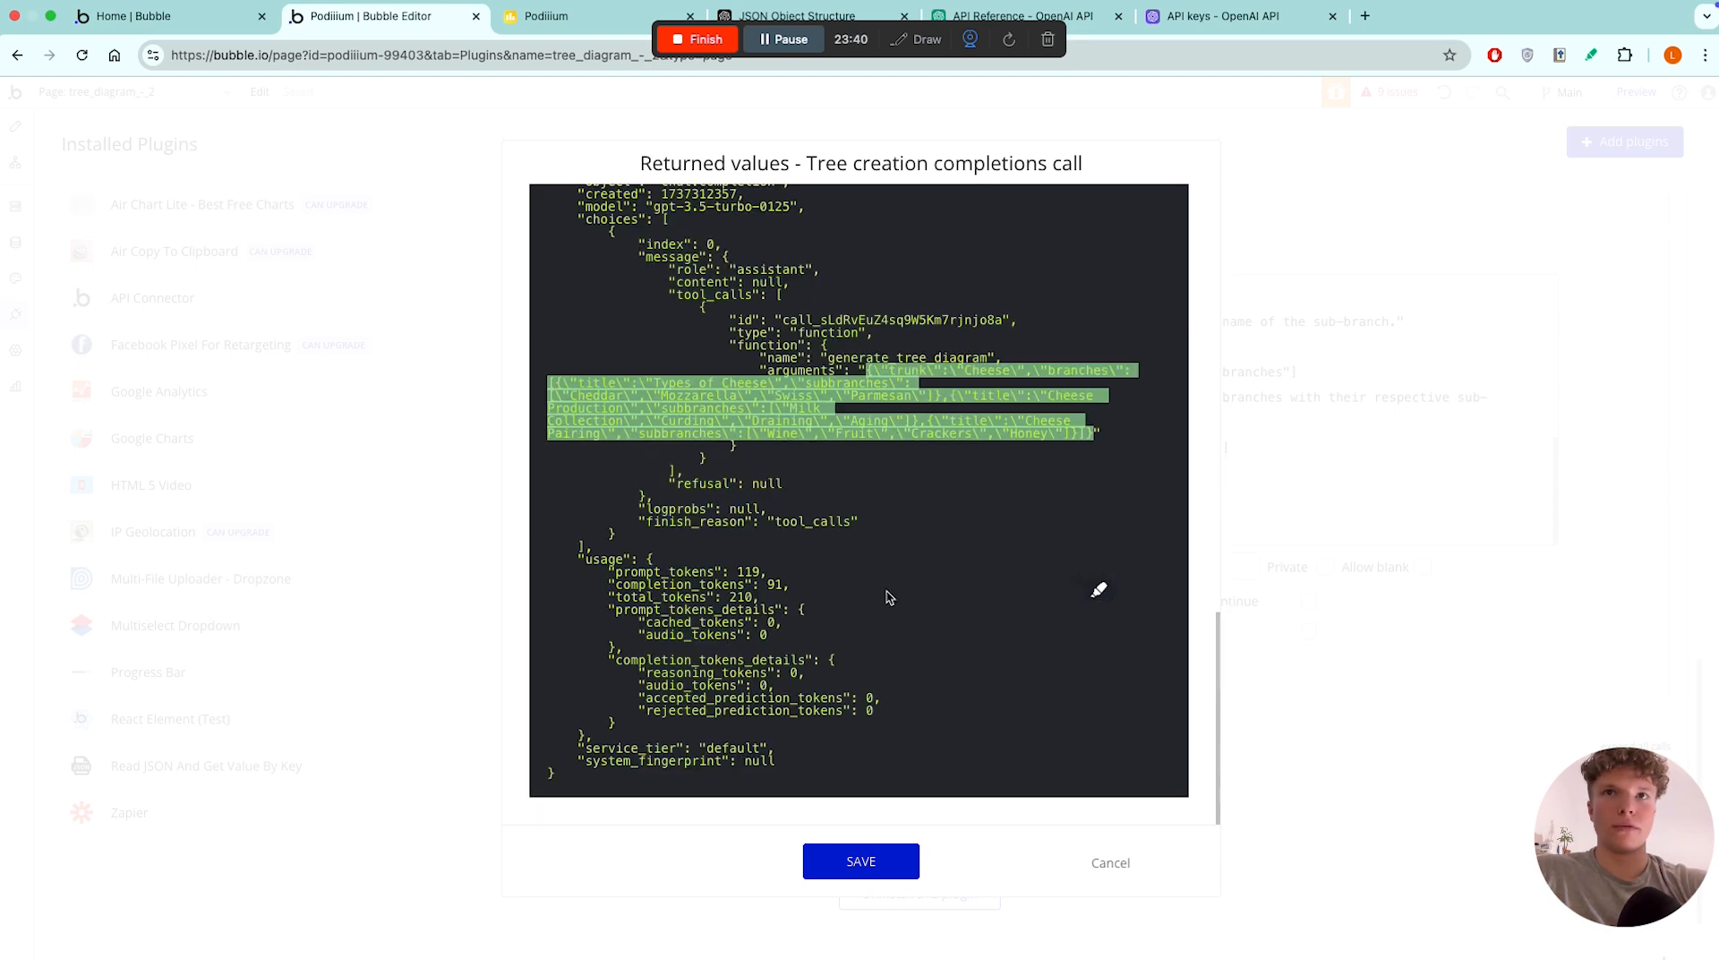
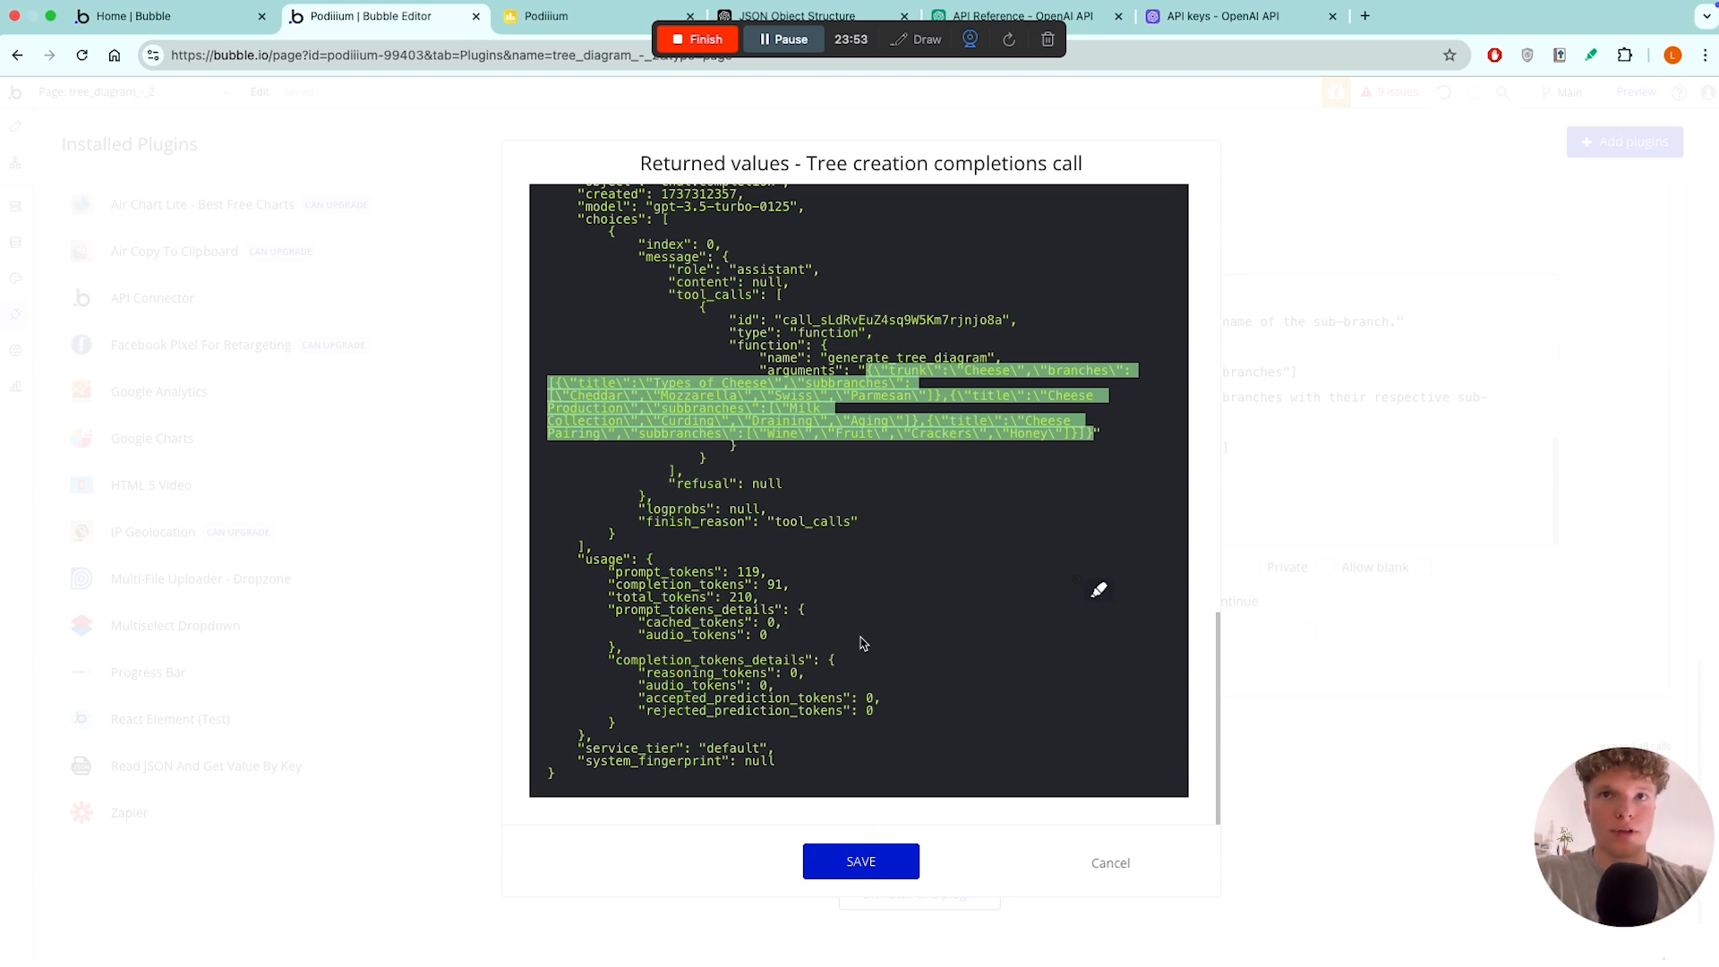
# - Save the tree call's returned values, review its JSON body, then go to Backend Workflows
pyautogui.click(899, 861)
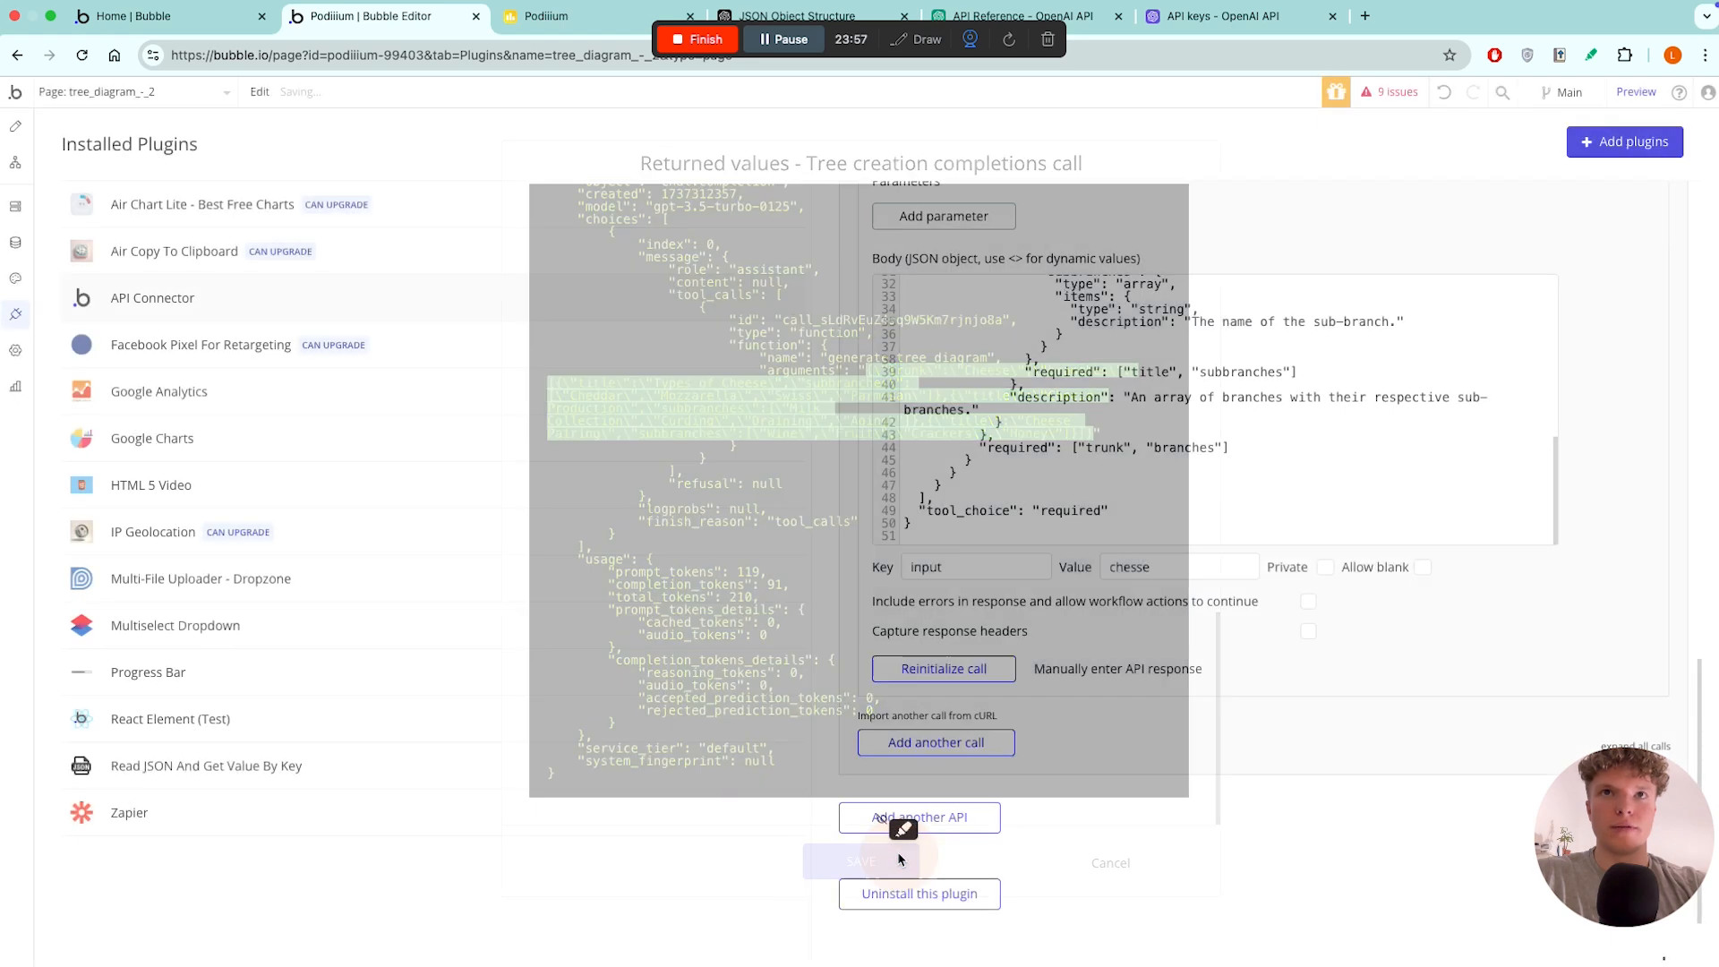
pyautogui.scroll(10, 1155, 620)
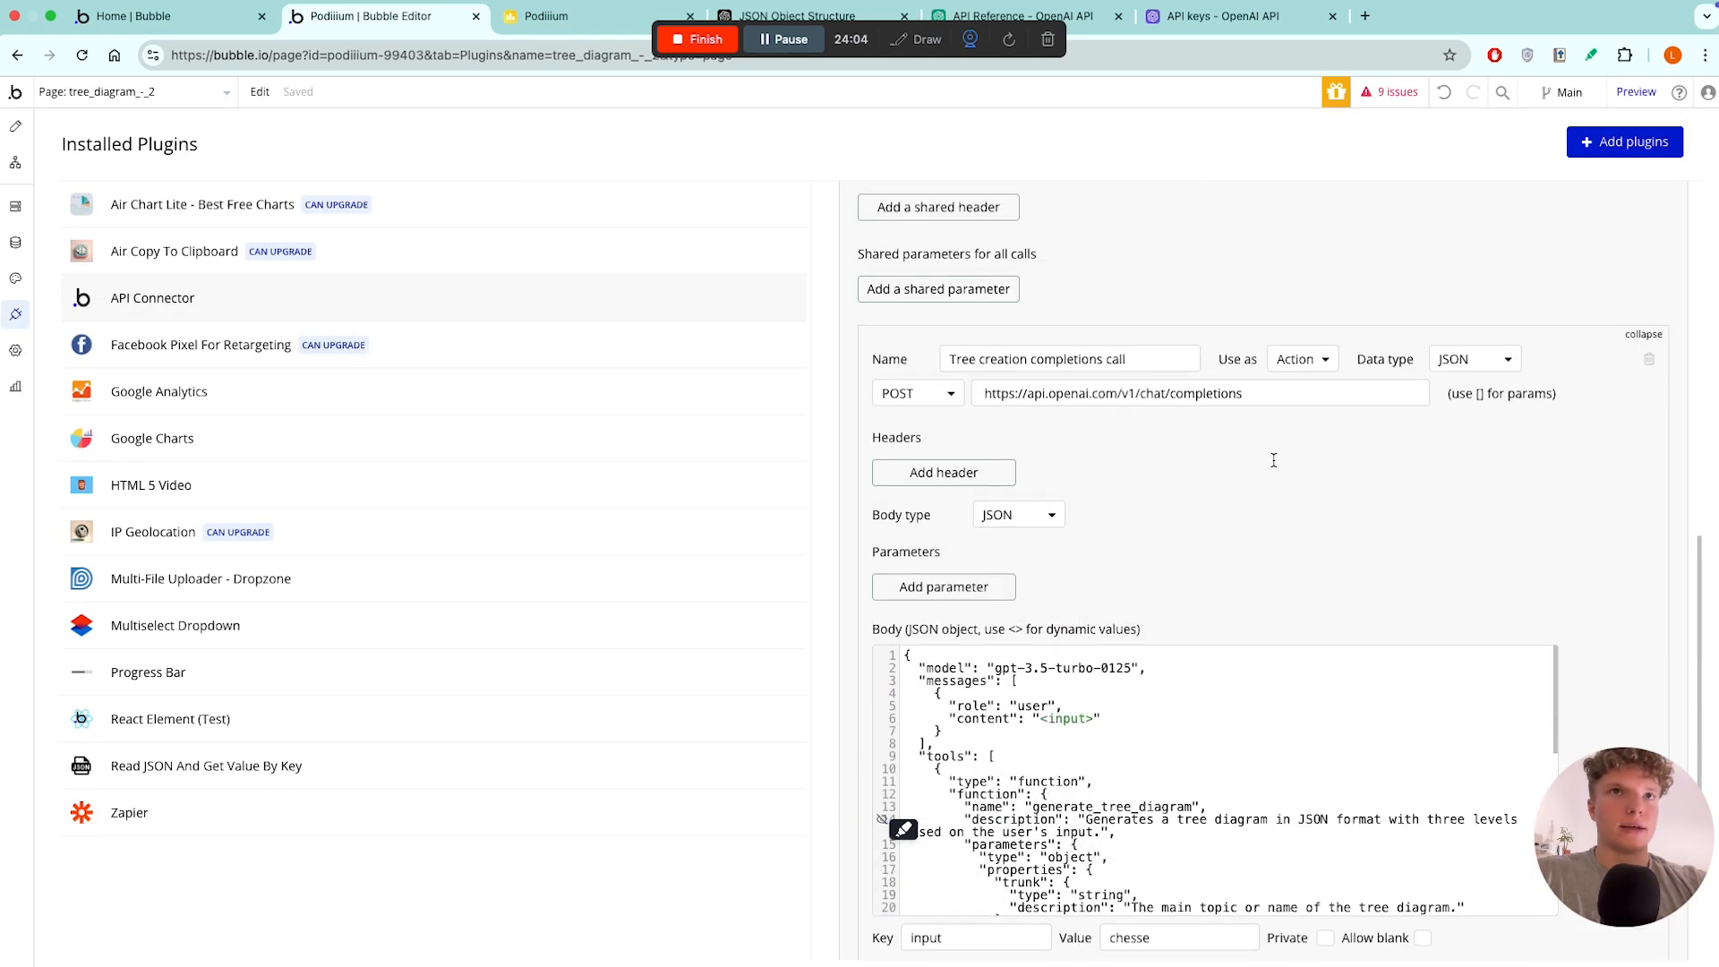
pyautogui.scroll(-10, 1273, 460)
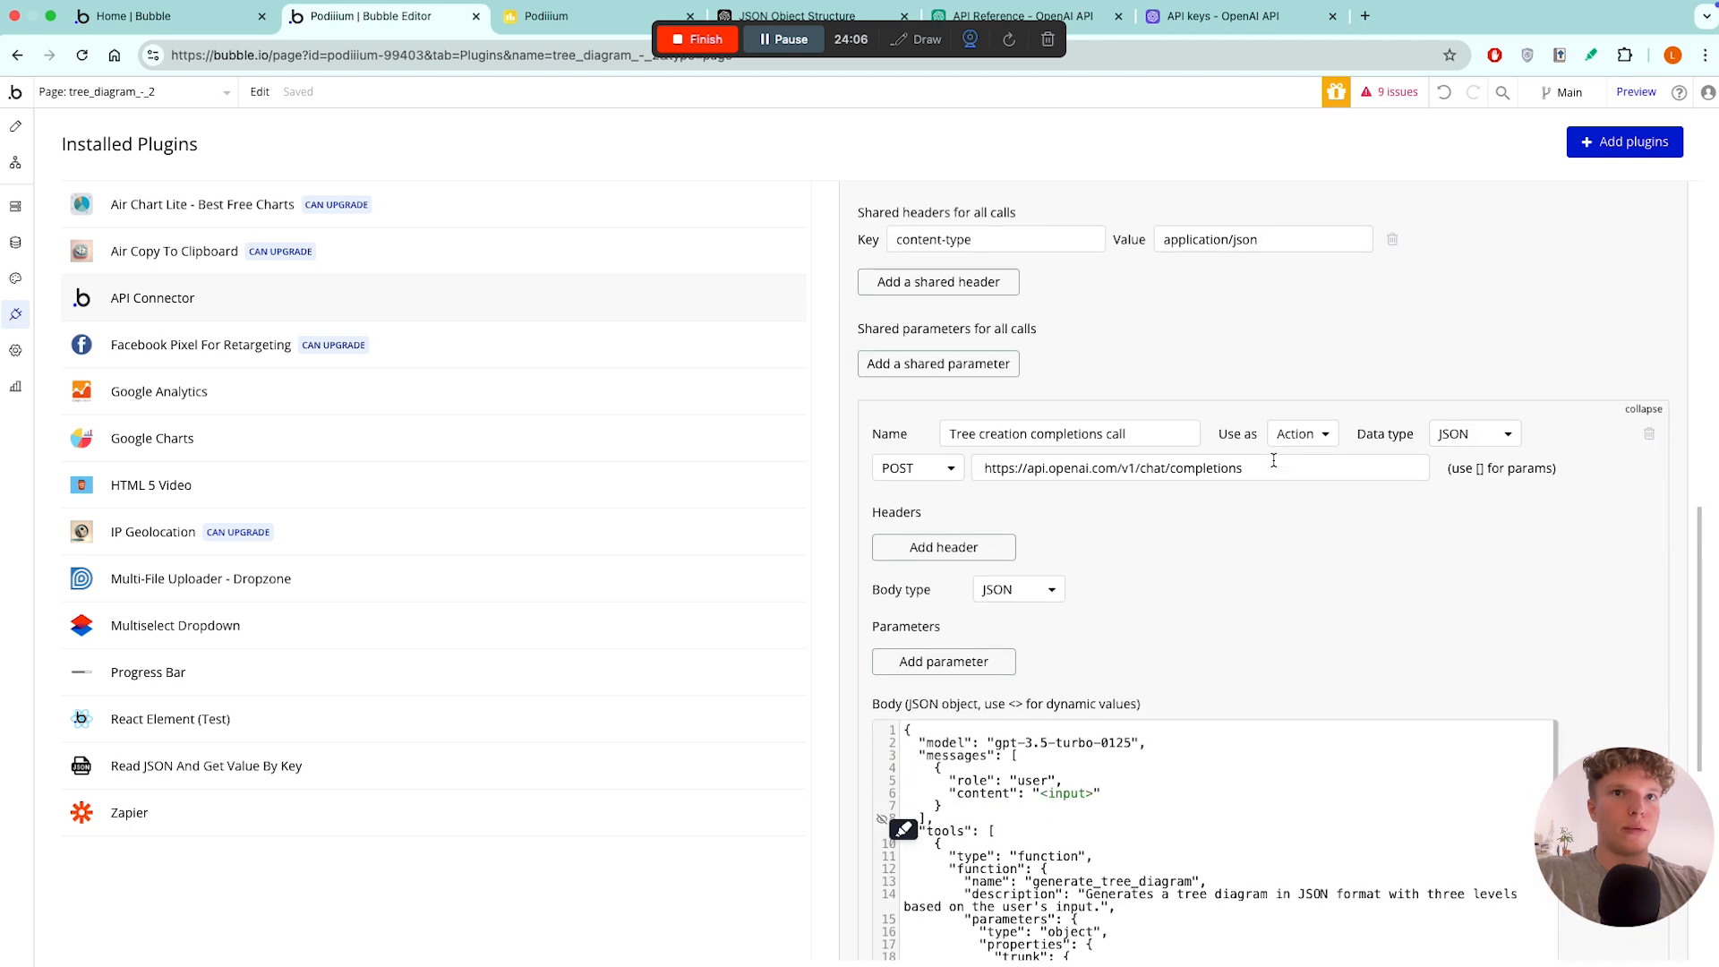
pyautogui.scroll(-5, 1273, 461)
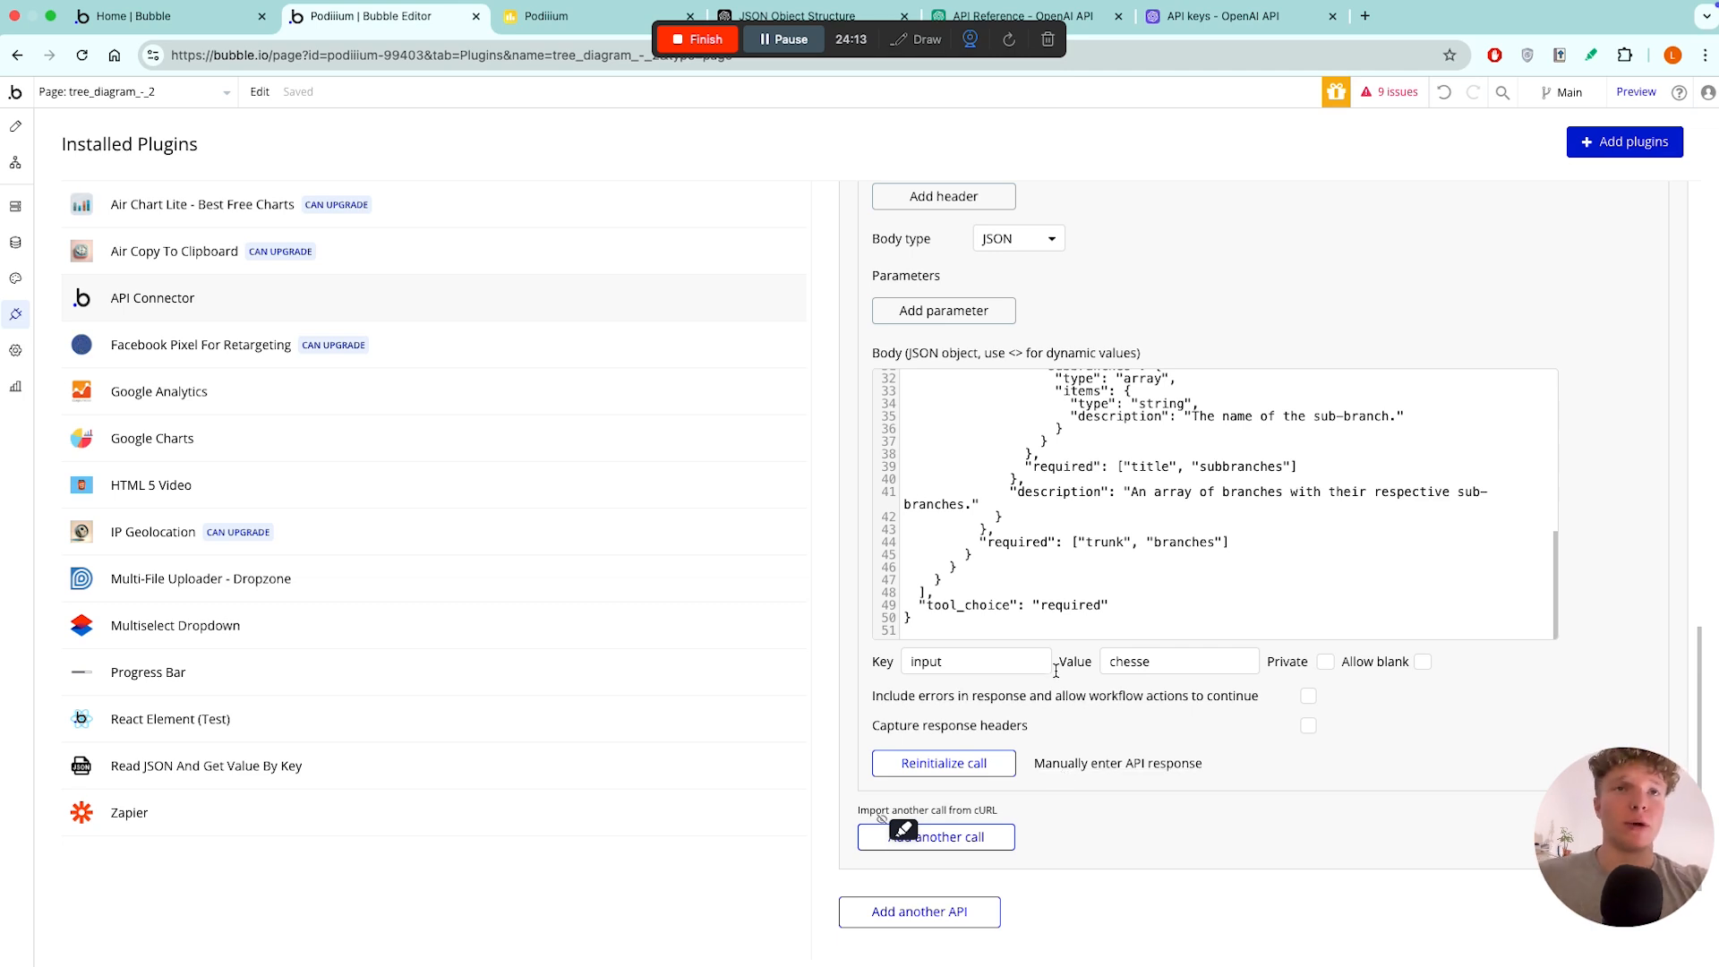
pyautogui.scroll(-2, 1060, 644)
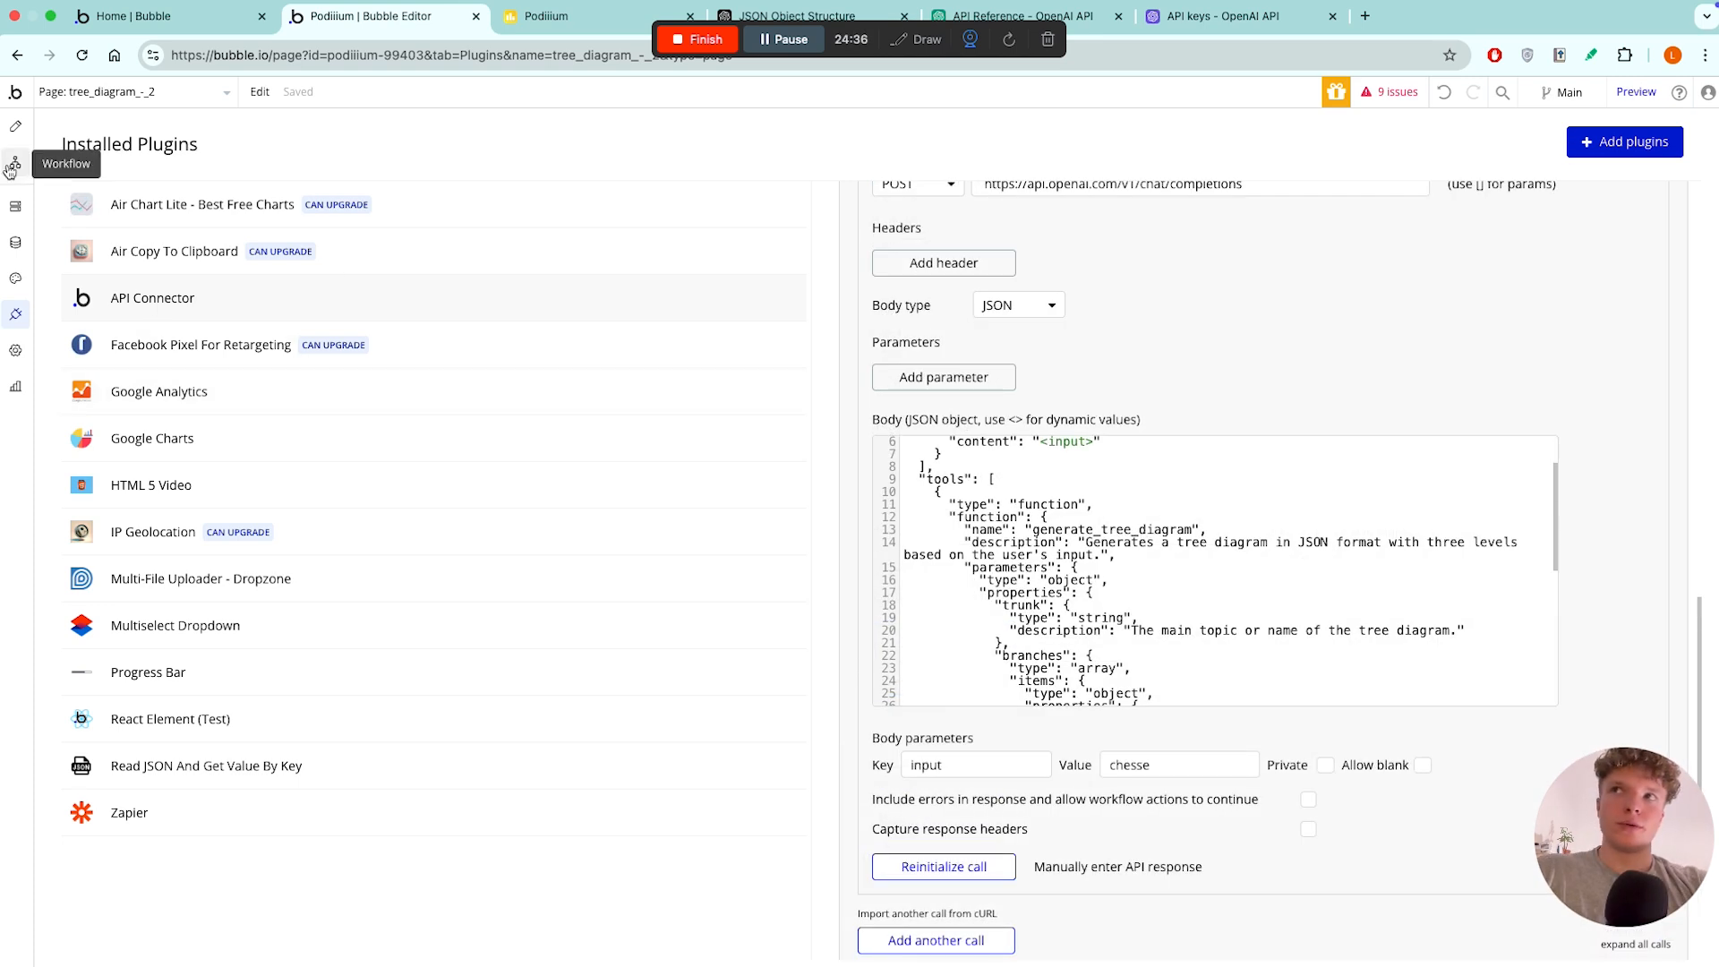
pyautogui.click(11, 211)
pyautogui.click(1061, 226)
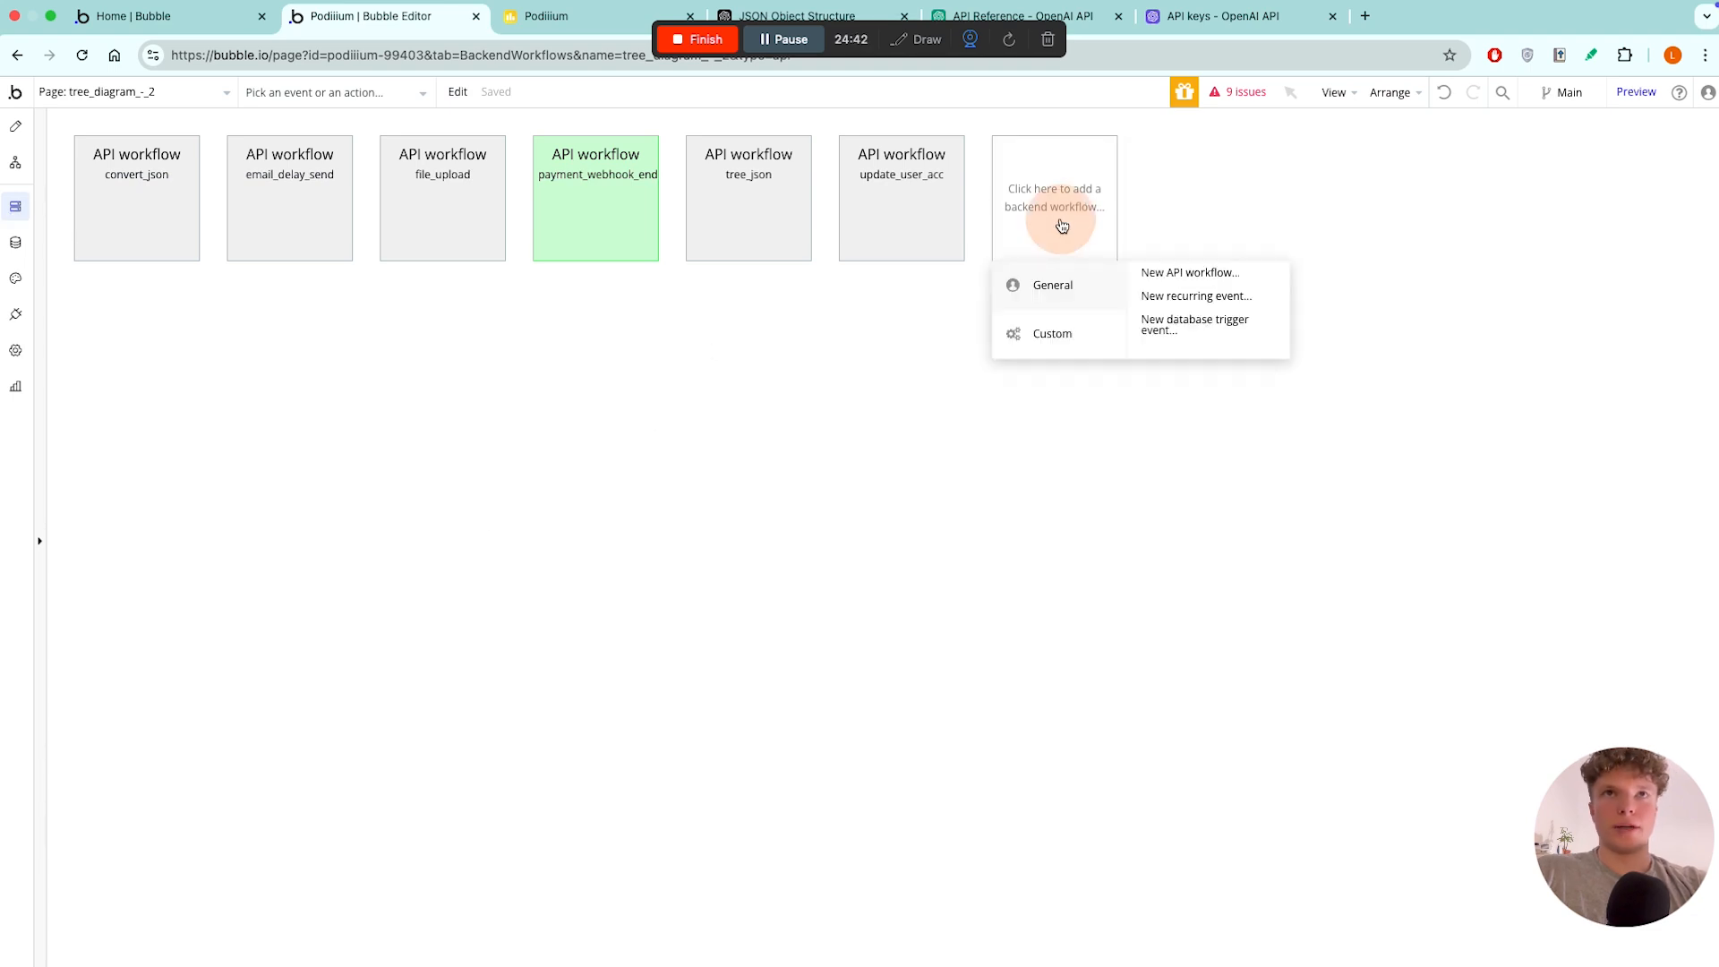
# - Create the API workflow Get_Json with a text parameter named input
pyautogui.click(1188, 273)
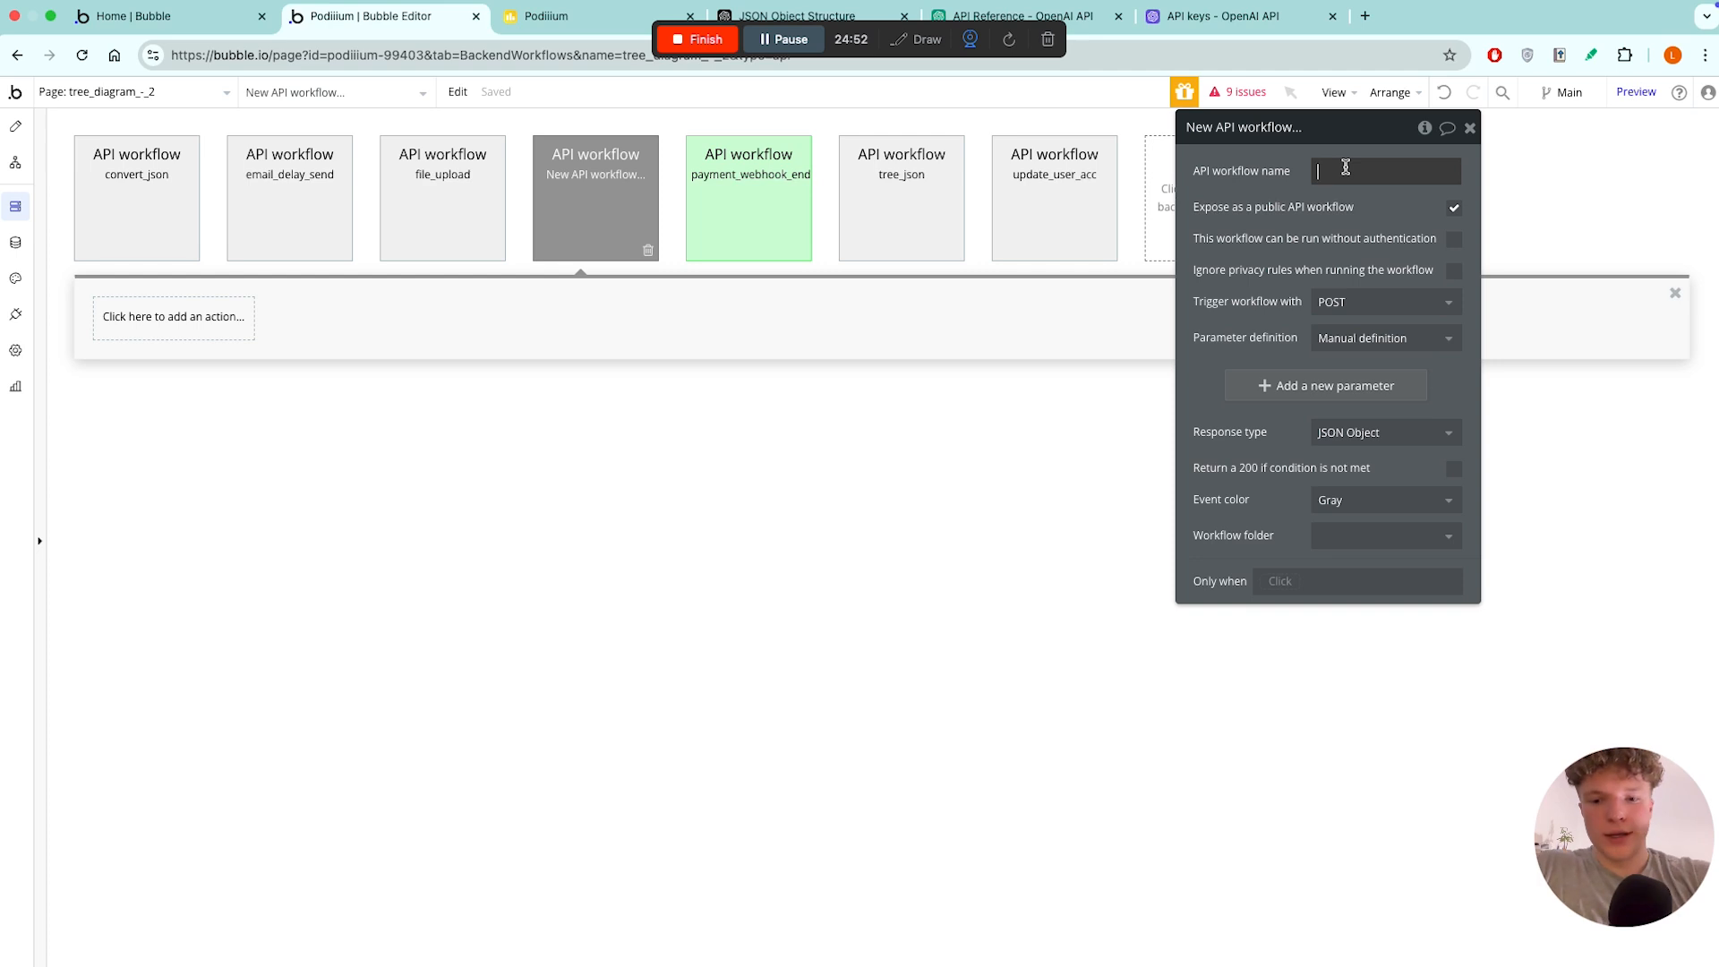
pyautogui.write('Get_Json')
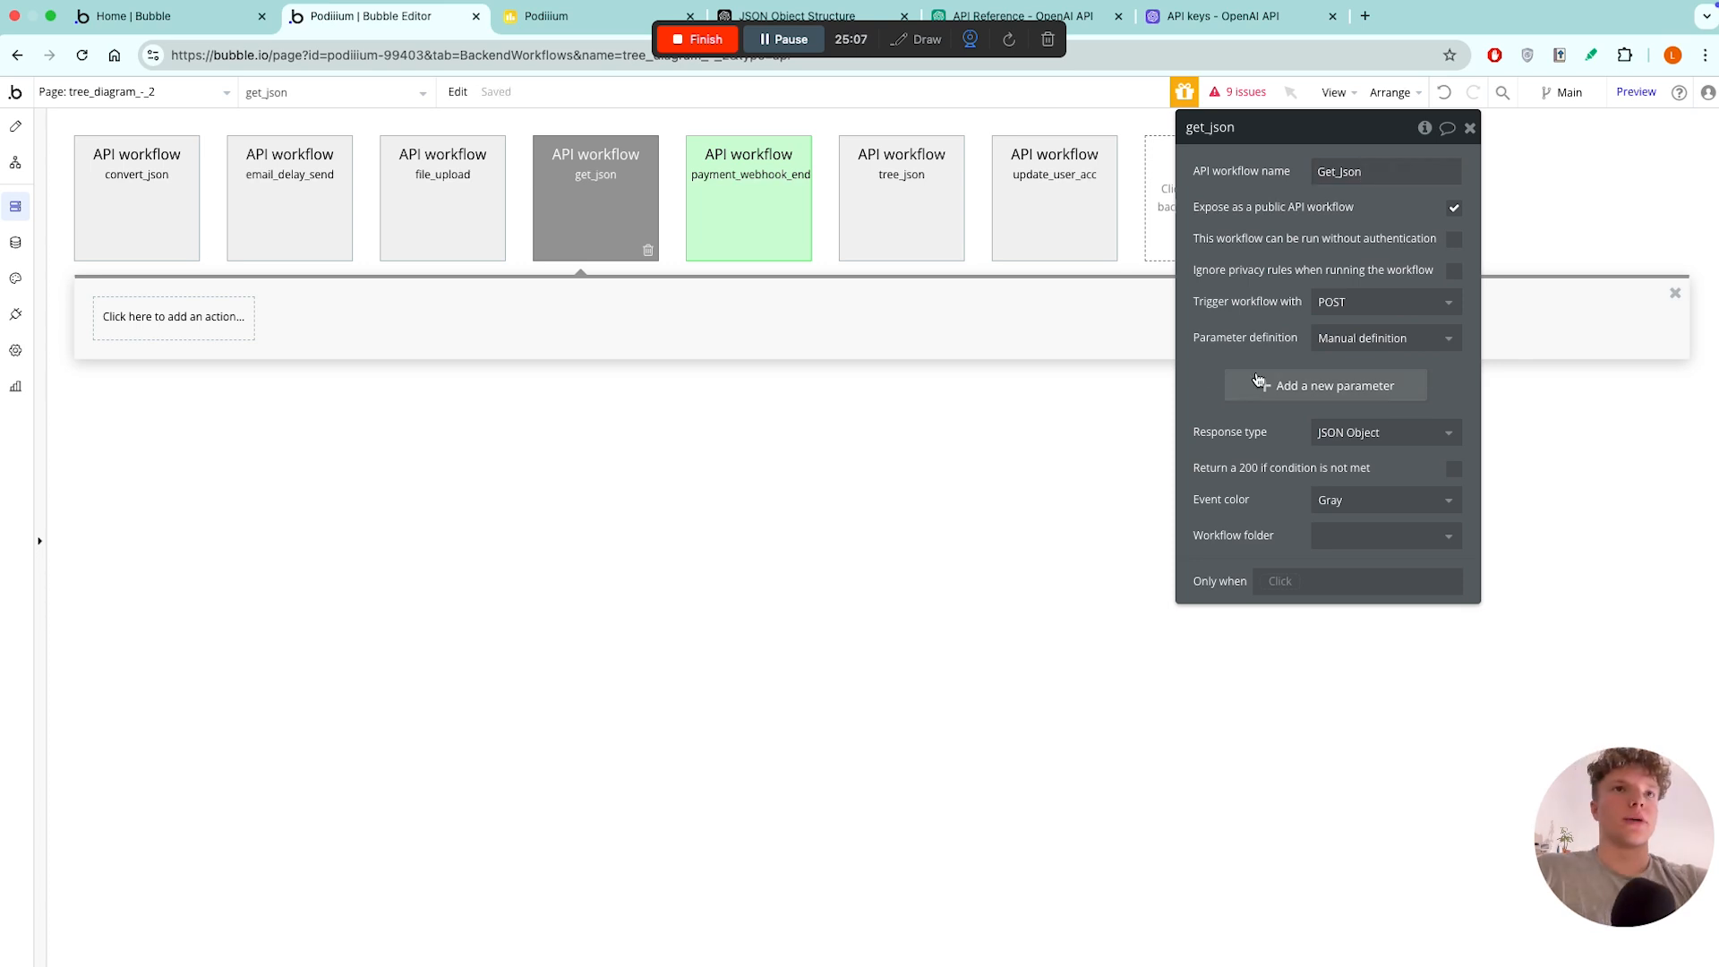
pyautogui.click(1258, 385)
pyautogui.write('input')
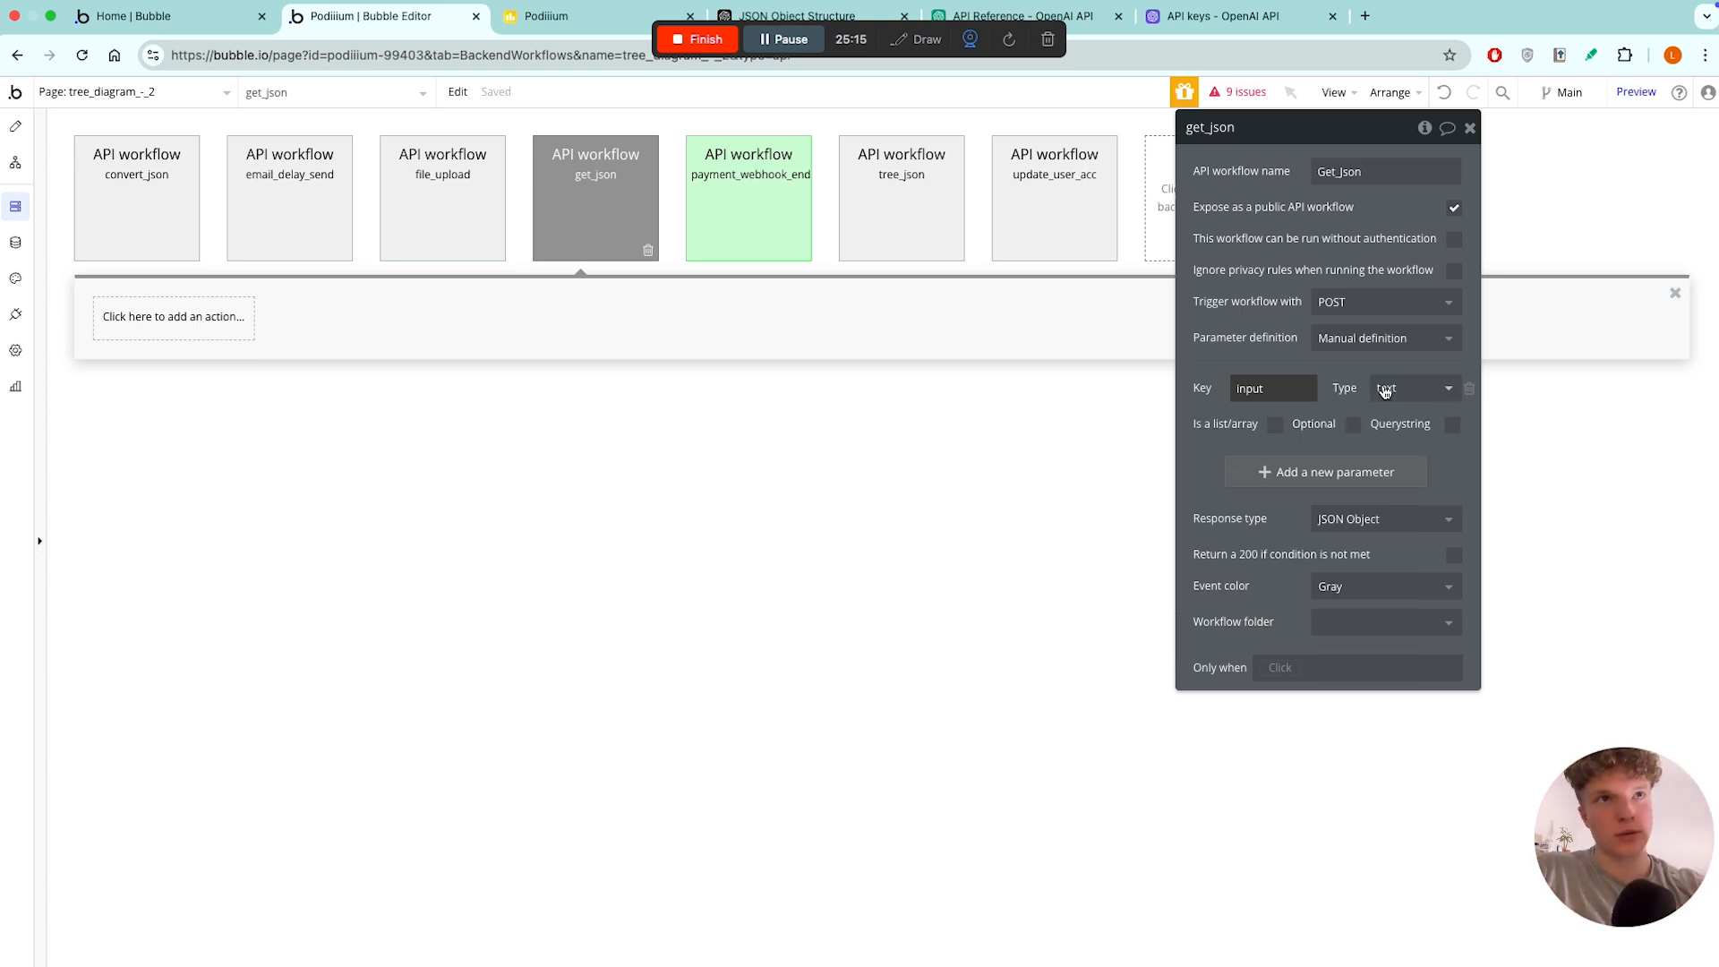
pyautogui.click(1396, 391)
pyautogui.click(1349, 383)
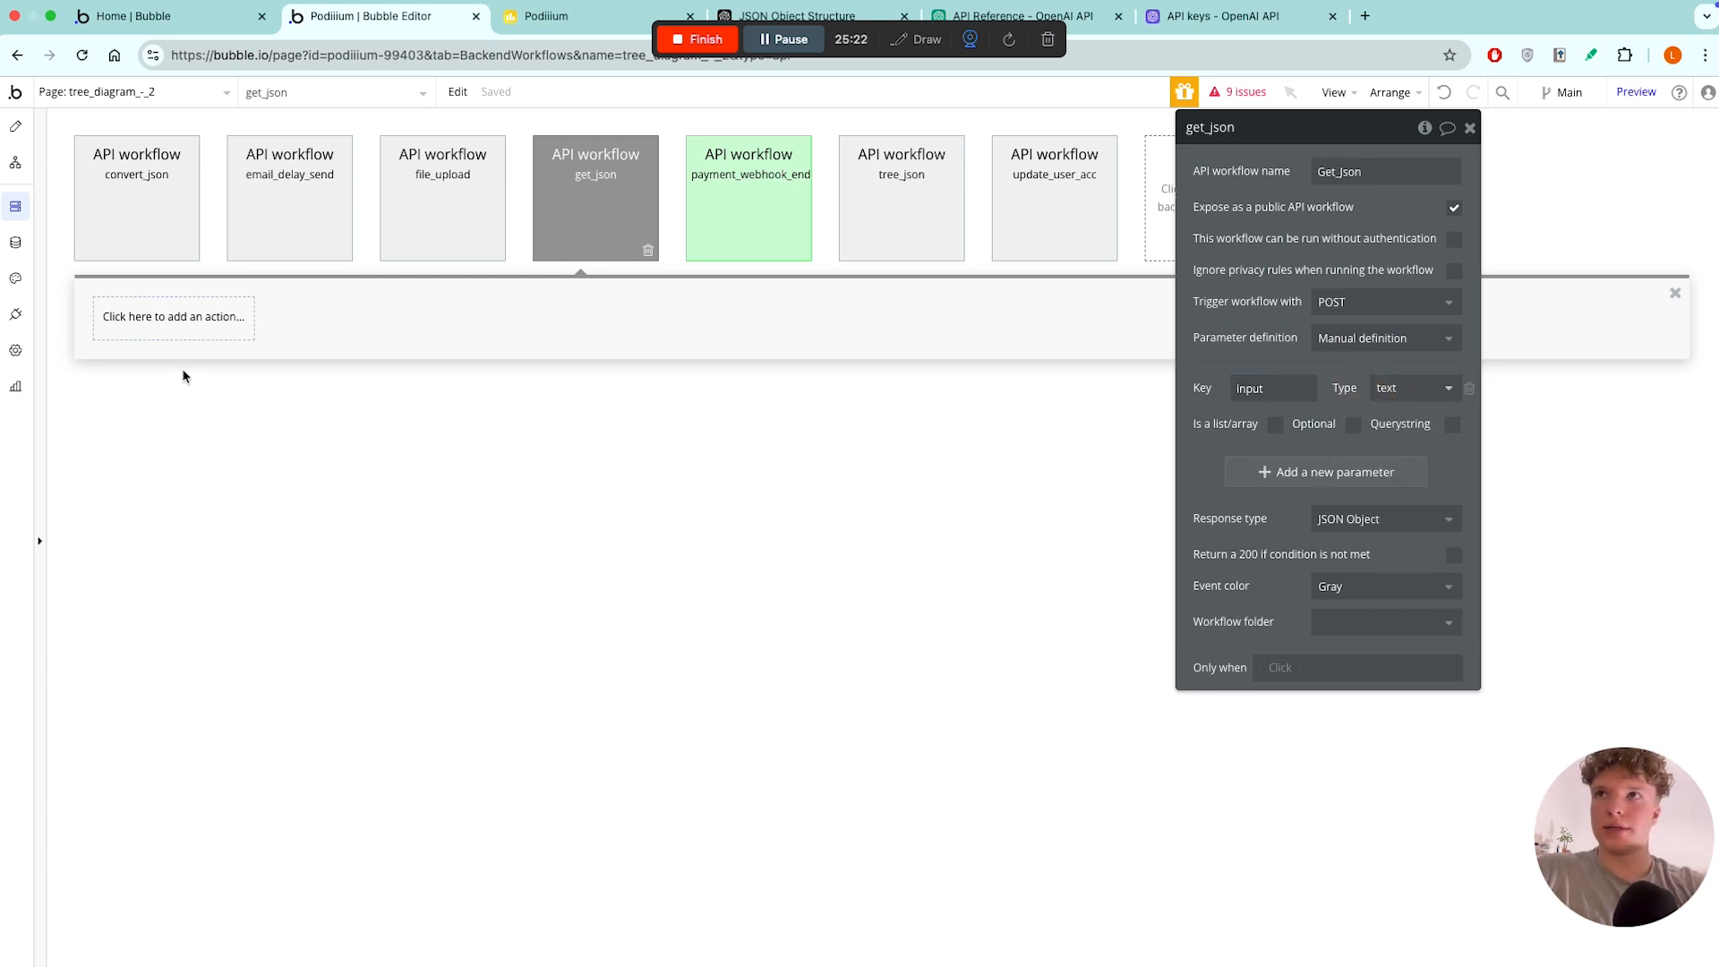
# - Add a Return data from API step with custom content type application/json
pyautogui.click(211, 331)
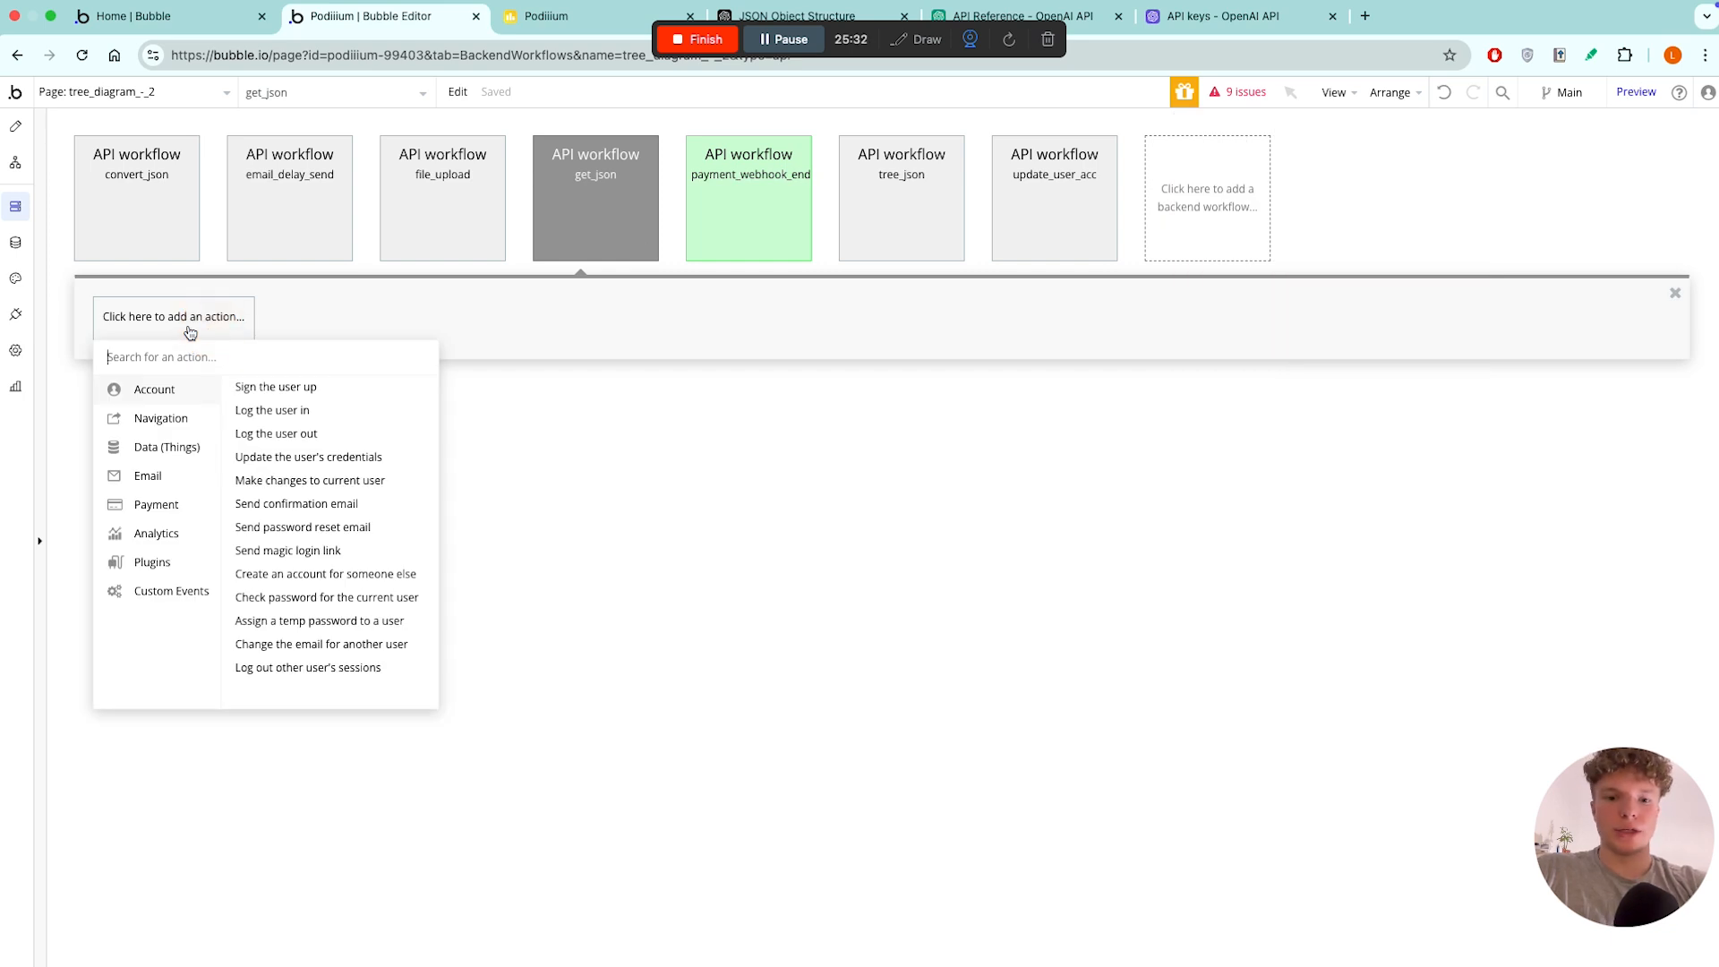
pyautogui.write('return')
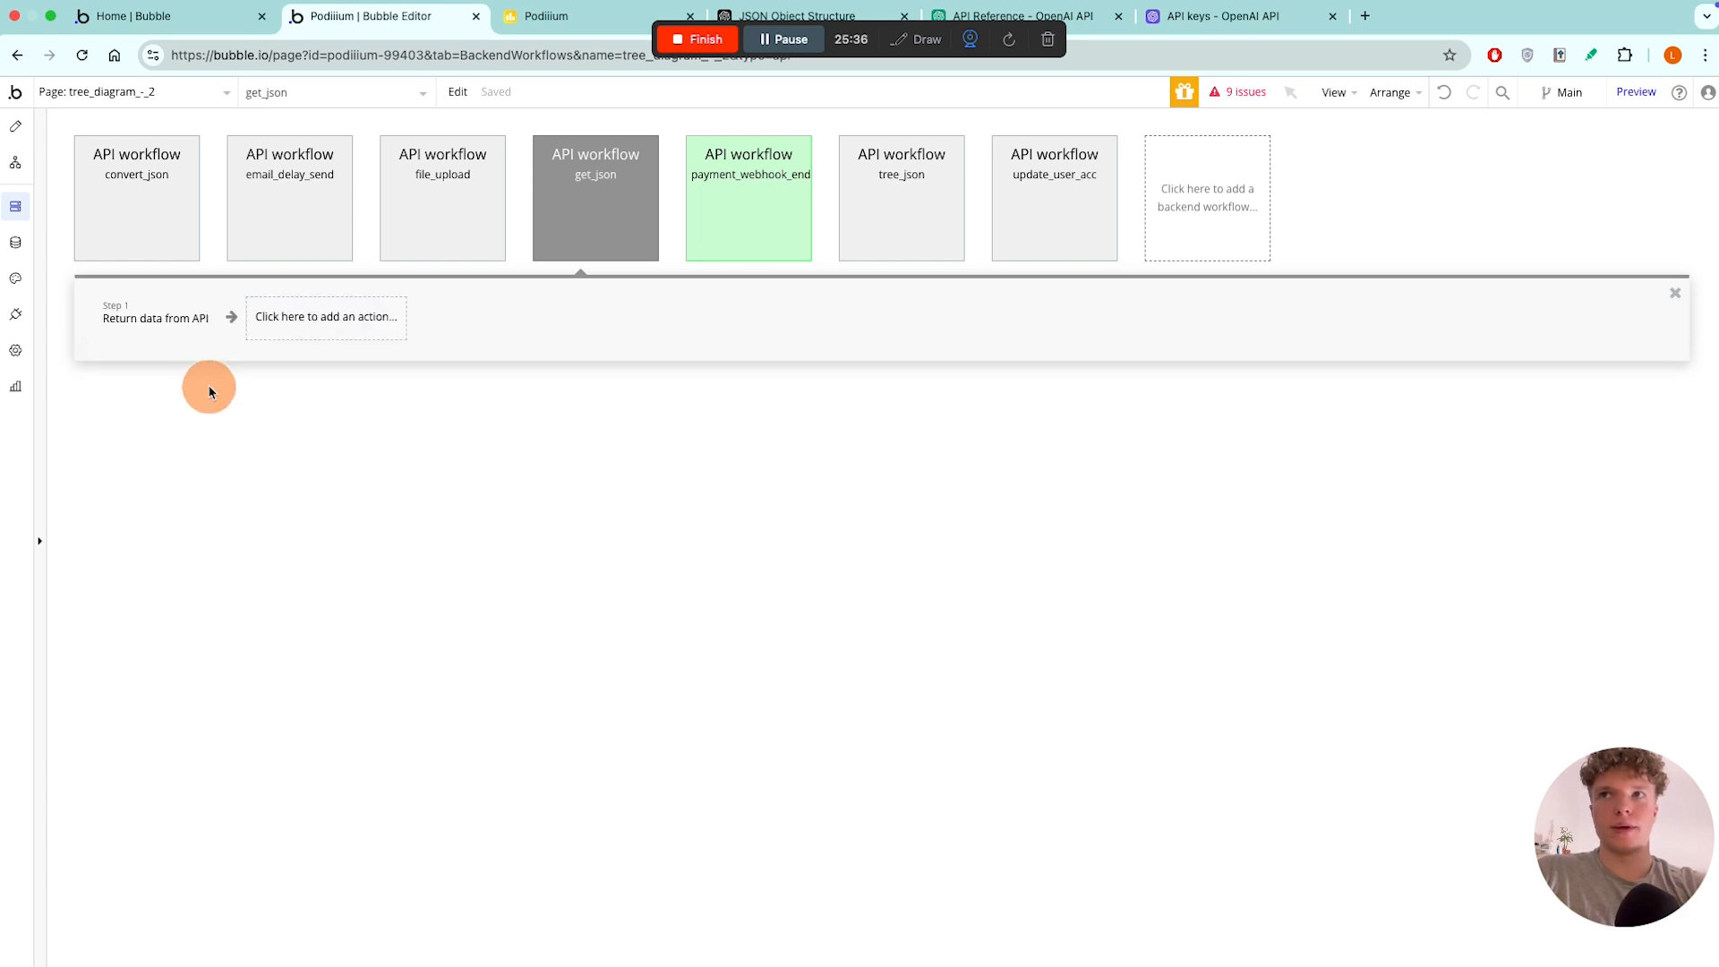
pyautogui.click(212, 385)
pyautogui.click(1346, 187)
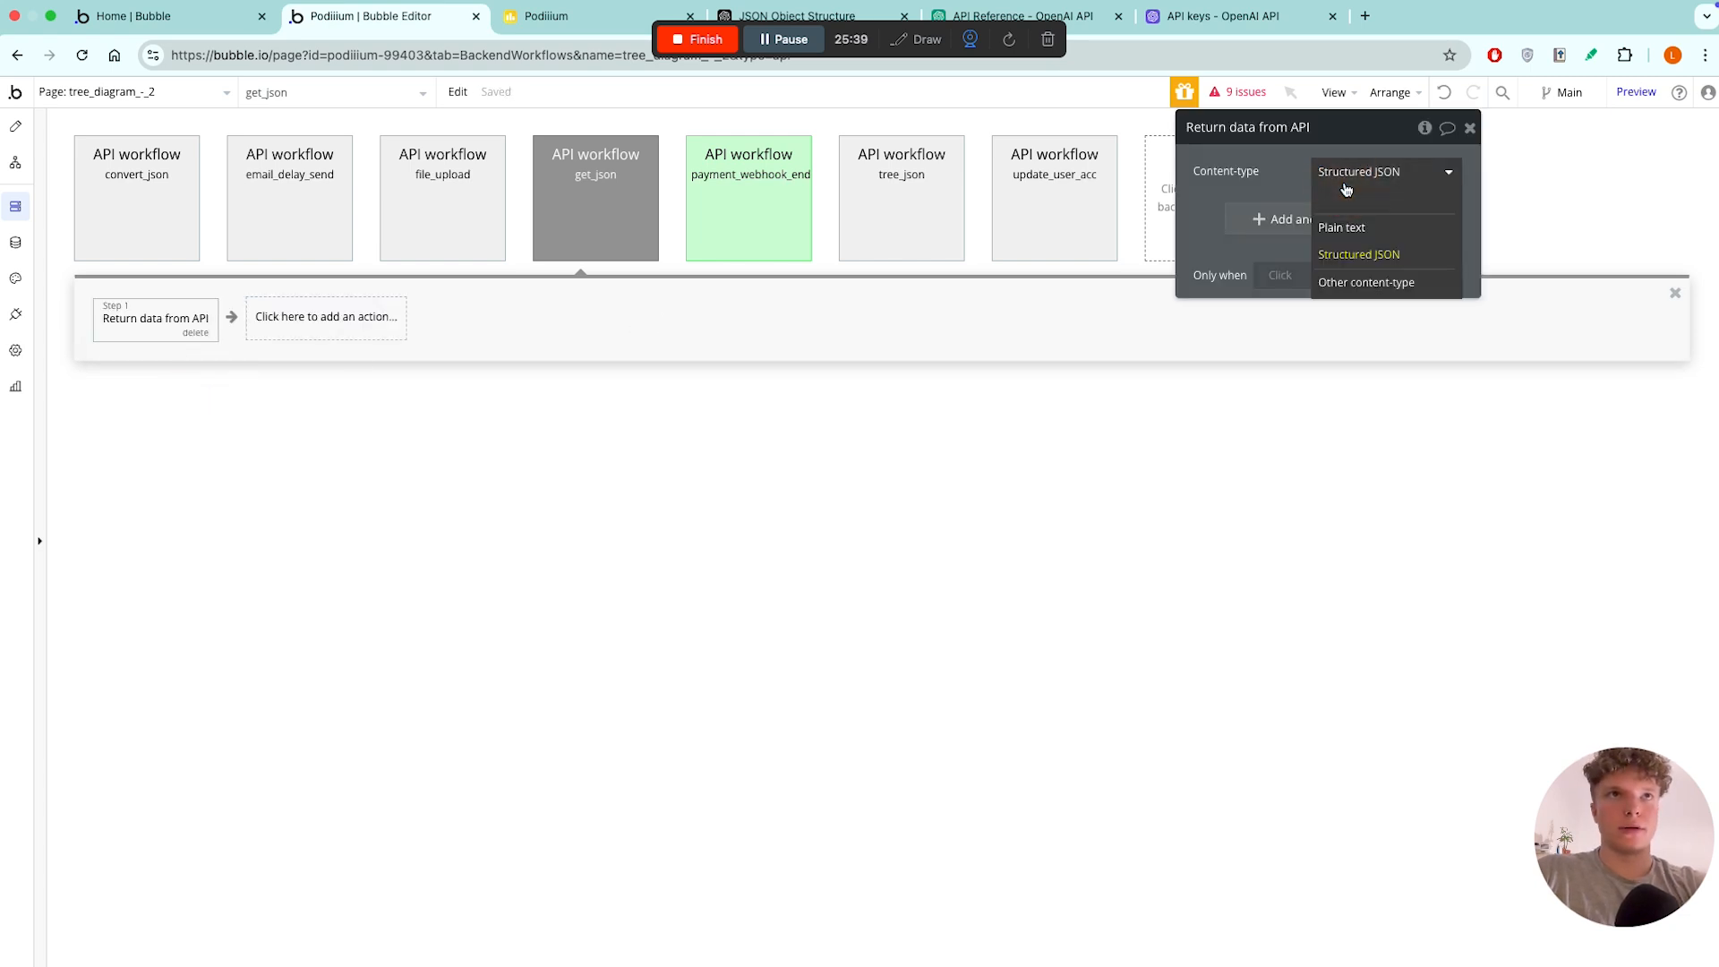
pyautogui.click(1373, 283)
pyautogui.click(1380, 205)
pyautogui.write('application')
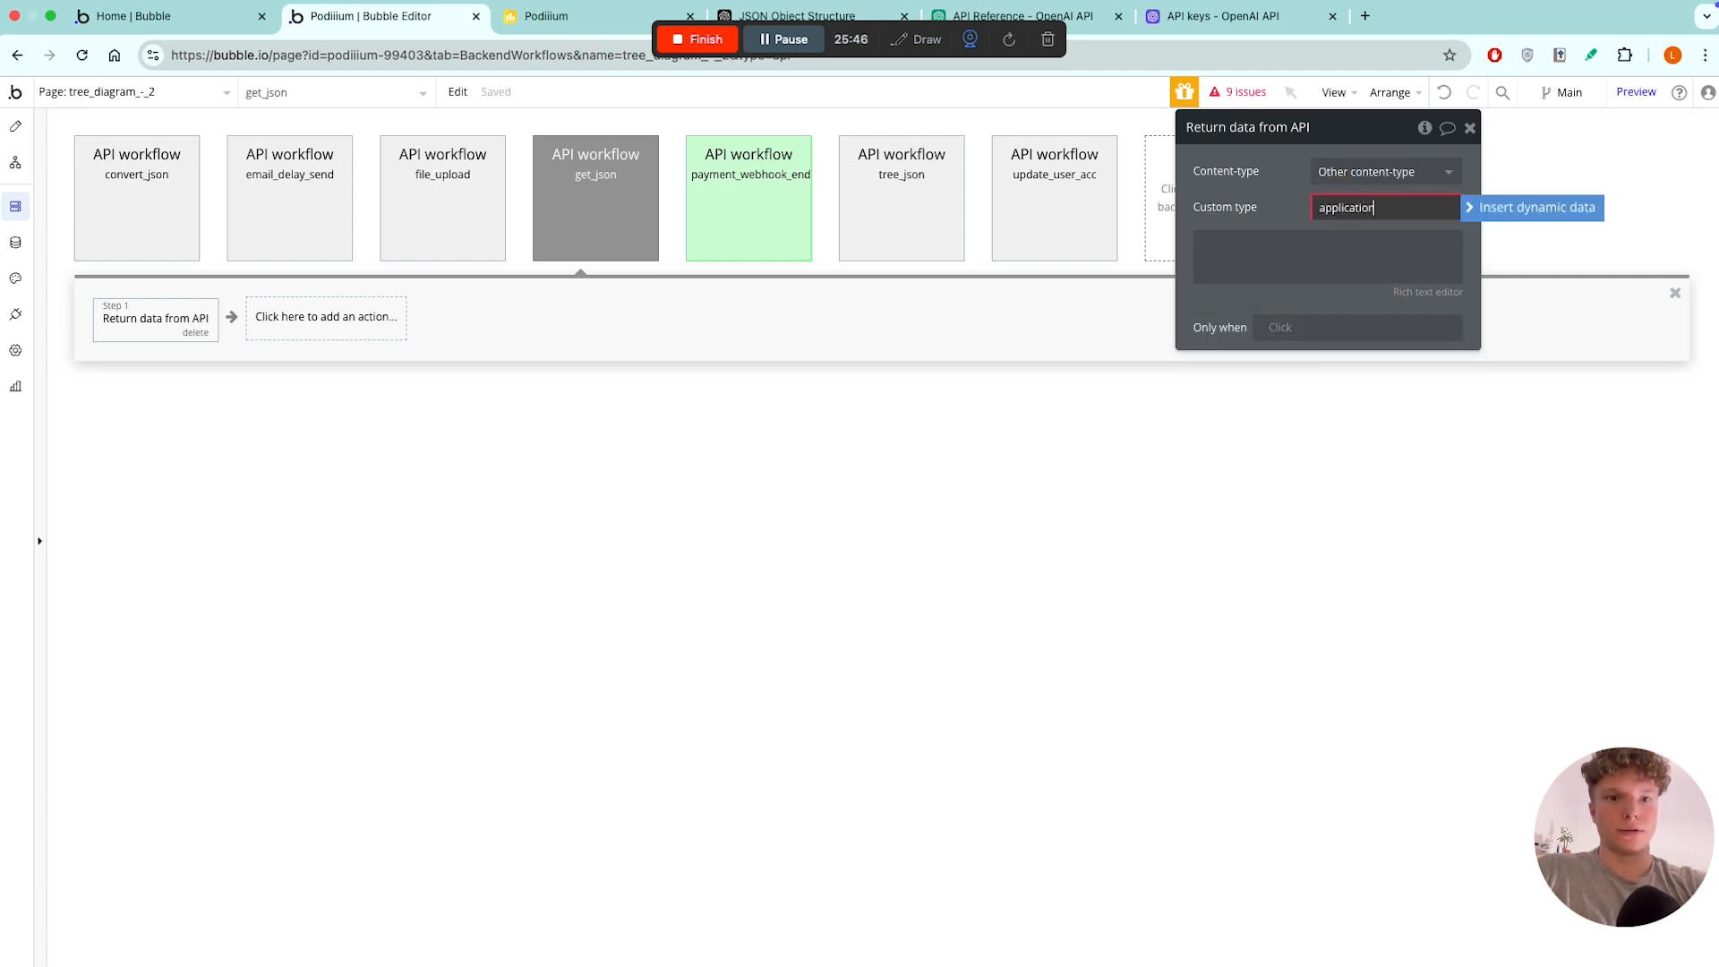
pyautogui.write('json')
pyautogui.click(1377, 207)
pyautogui.write('/')
# - Set the returned body to the dynamic input parameter
pyautogui.click(1280, 240)
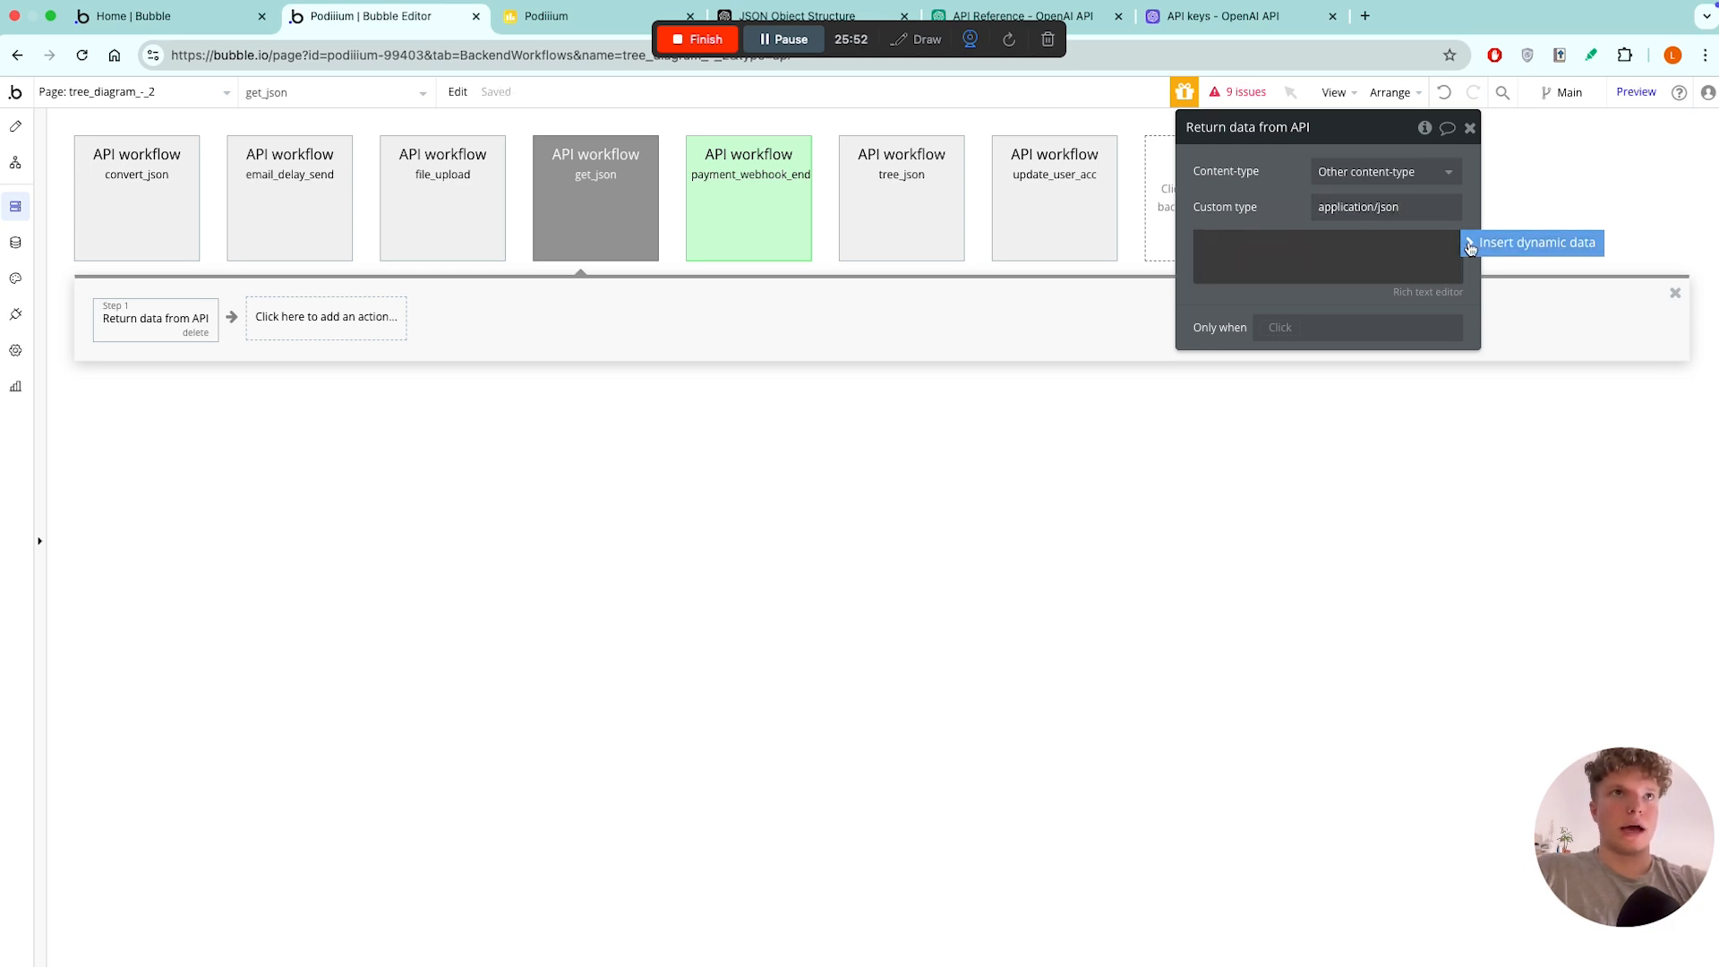
pyautogui.click(1477, 243)
pyautogui.click(1287, 289)
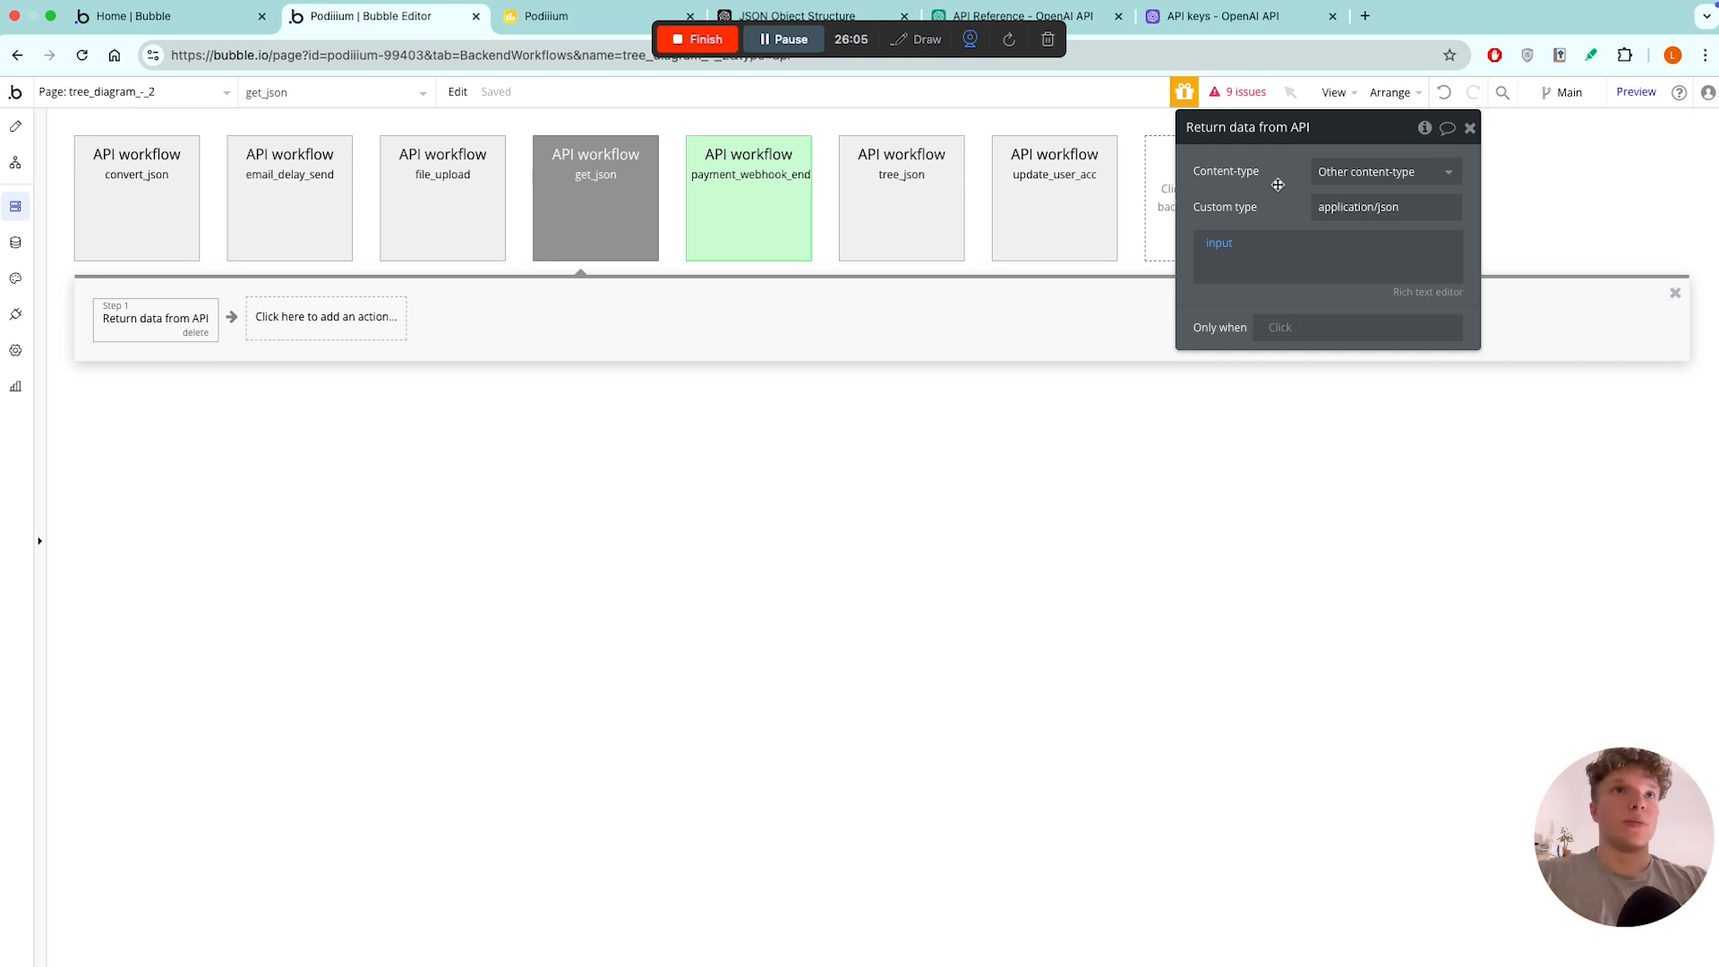
pyautogui.moveTo(1277, 185); pyautogui.dragTo(854, 399)
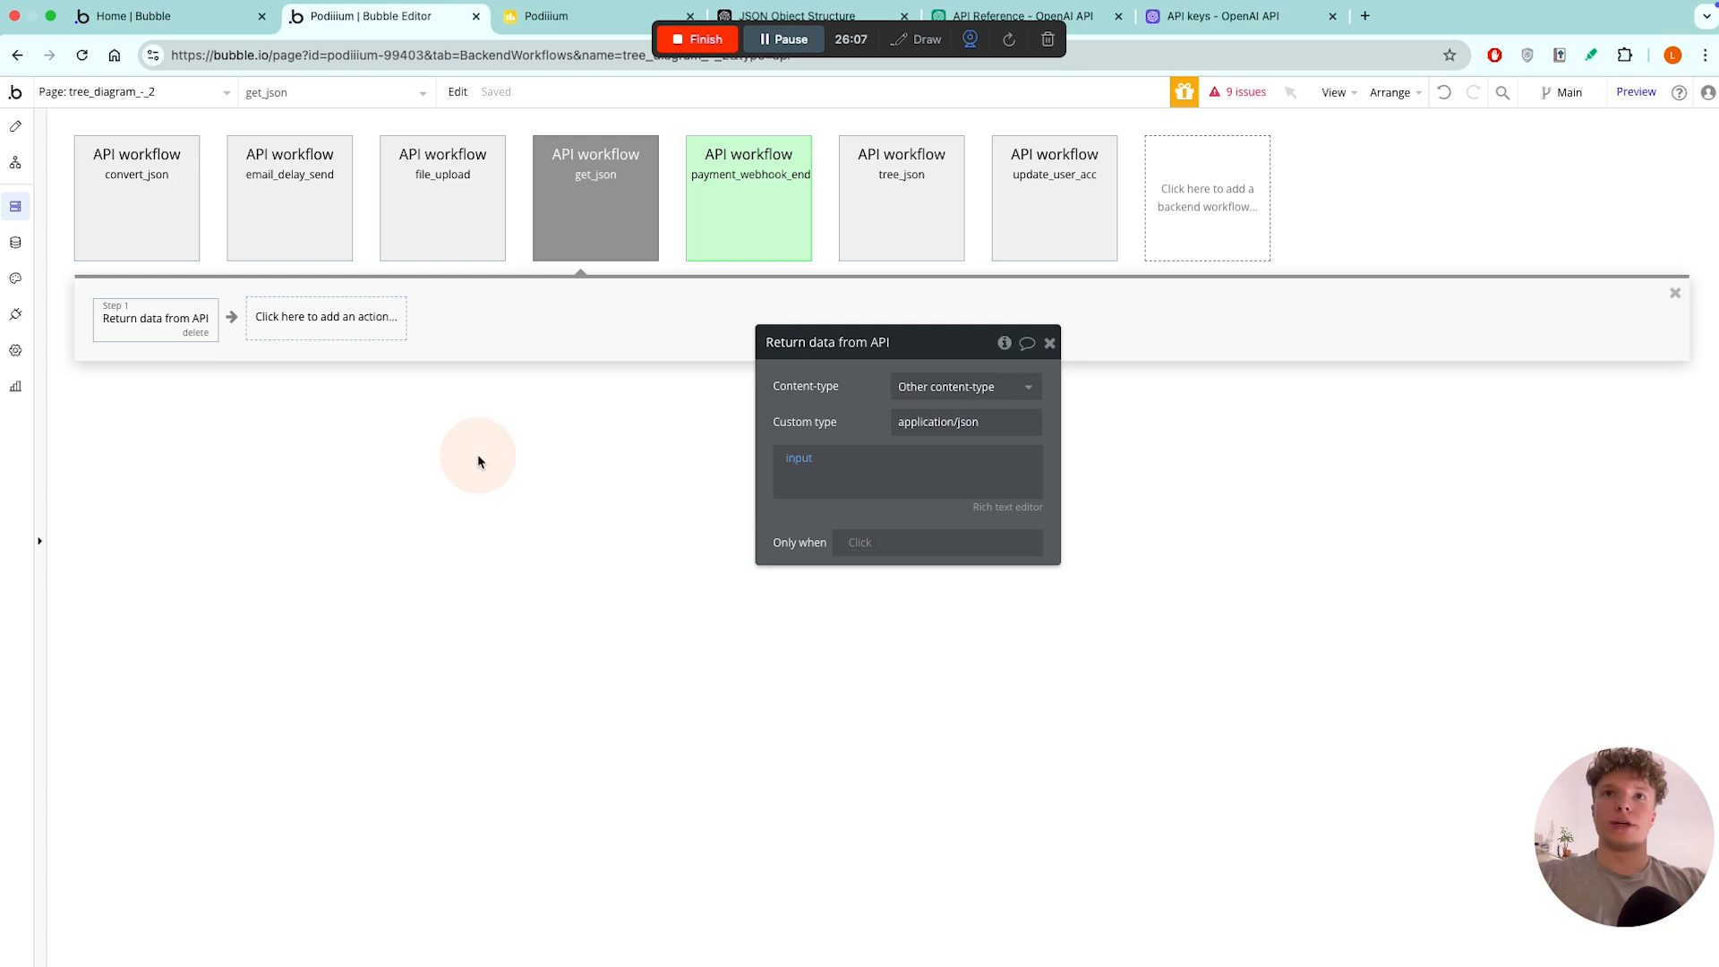
# - In the API Connector, collapse the tree call and add a new API named 'Our app'
pyautogui.click(15, 314)
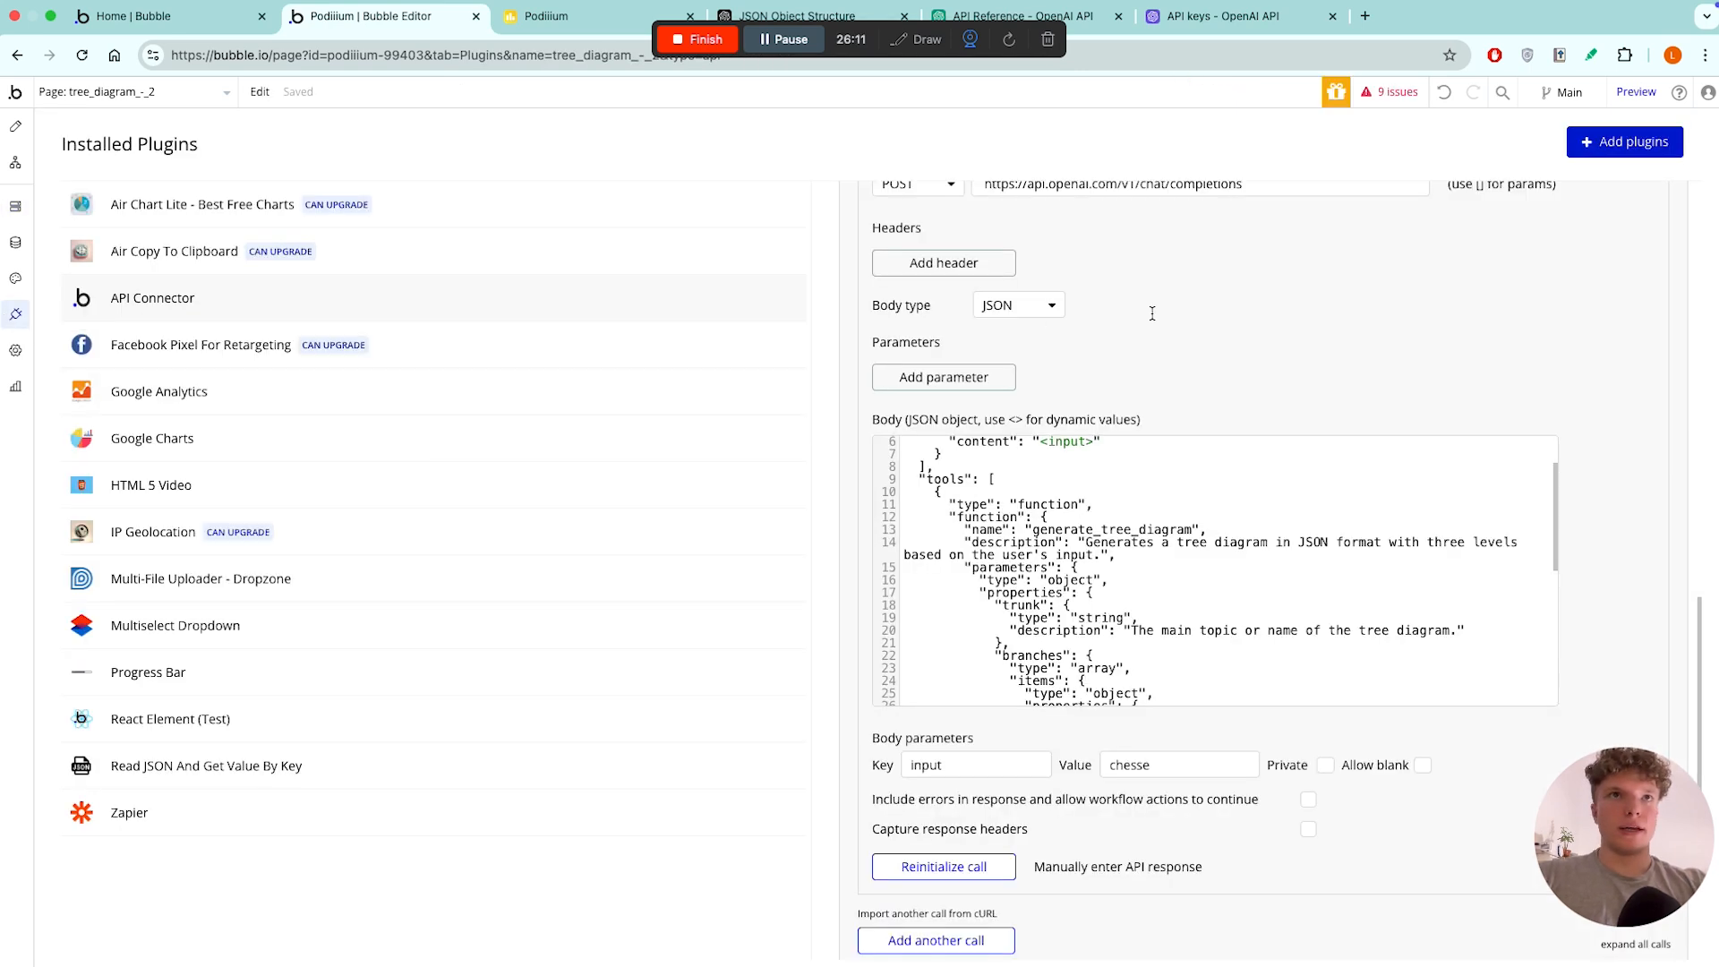
pyautogui.scroll(1, 1146, 322)
pyautogui.scroll(-3, 1142, 337)
pyautogui.scroll(10, 1143, 338)
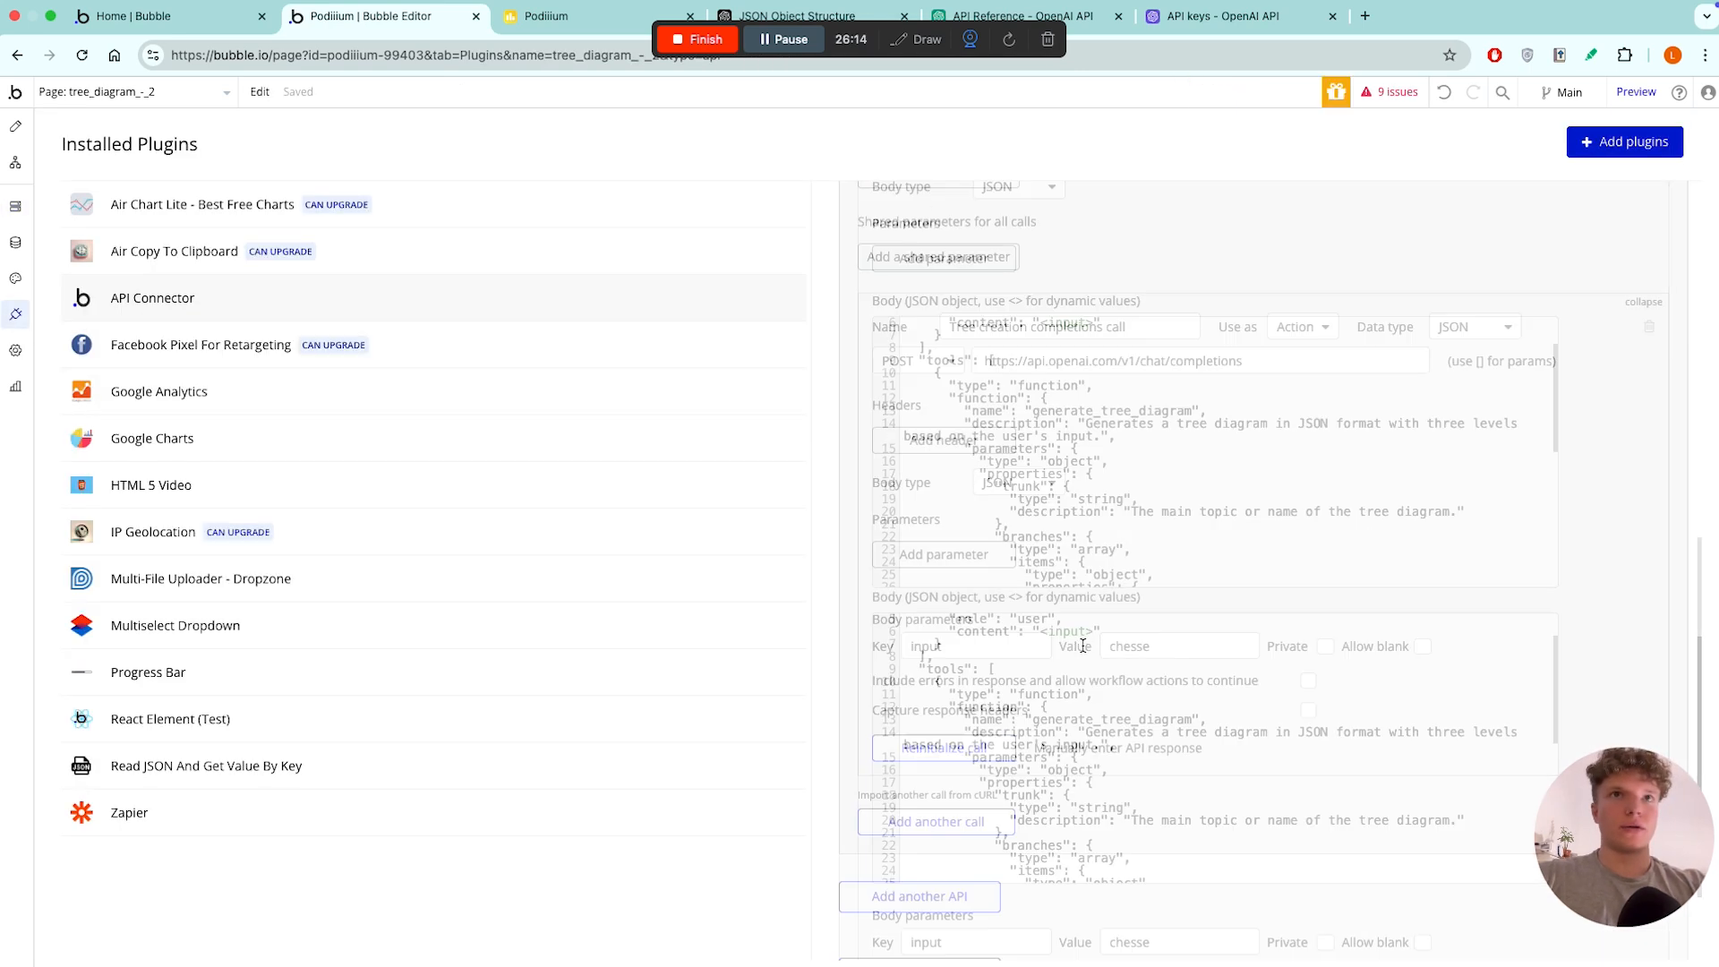
pyautogui.scroll(-1, 1245, 423)
pyautogui.scroll(5, 1432, 438)
pyautogui.click(1636, 449)
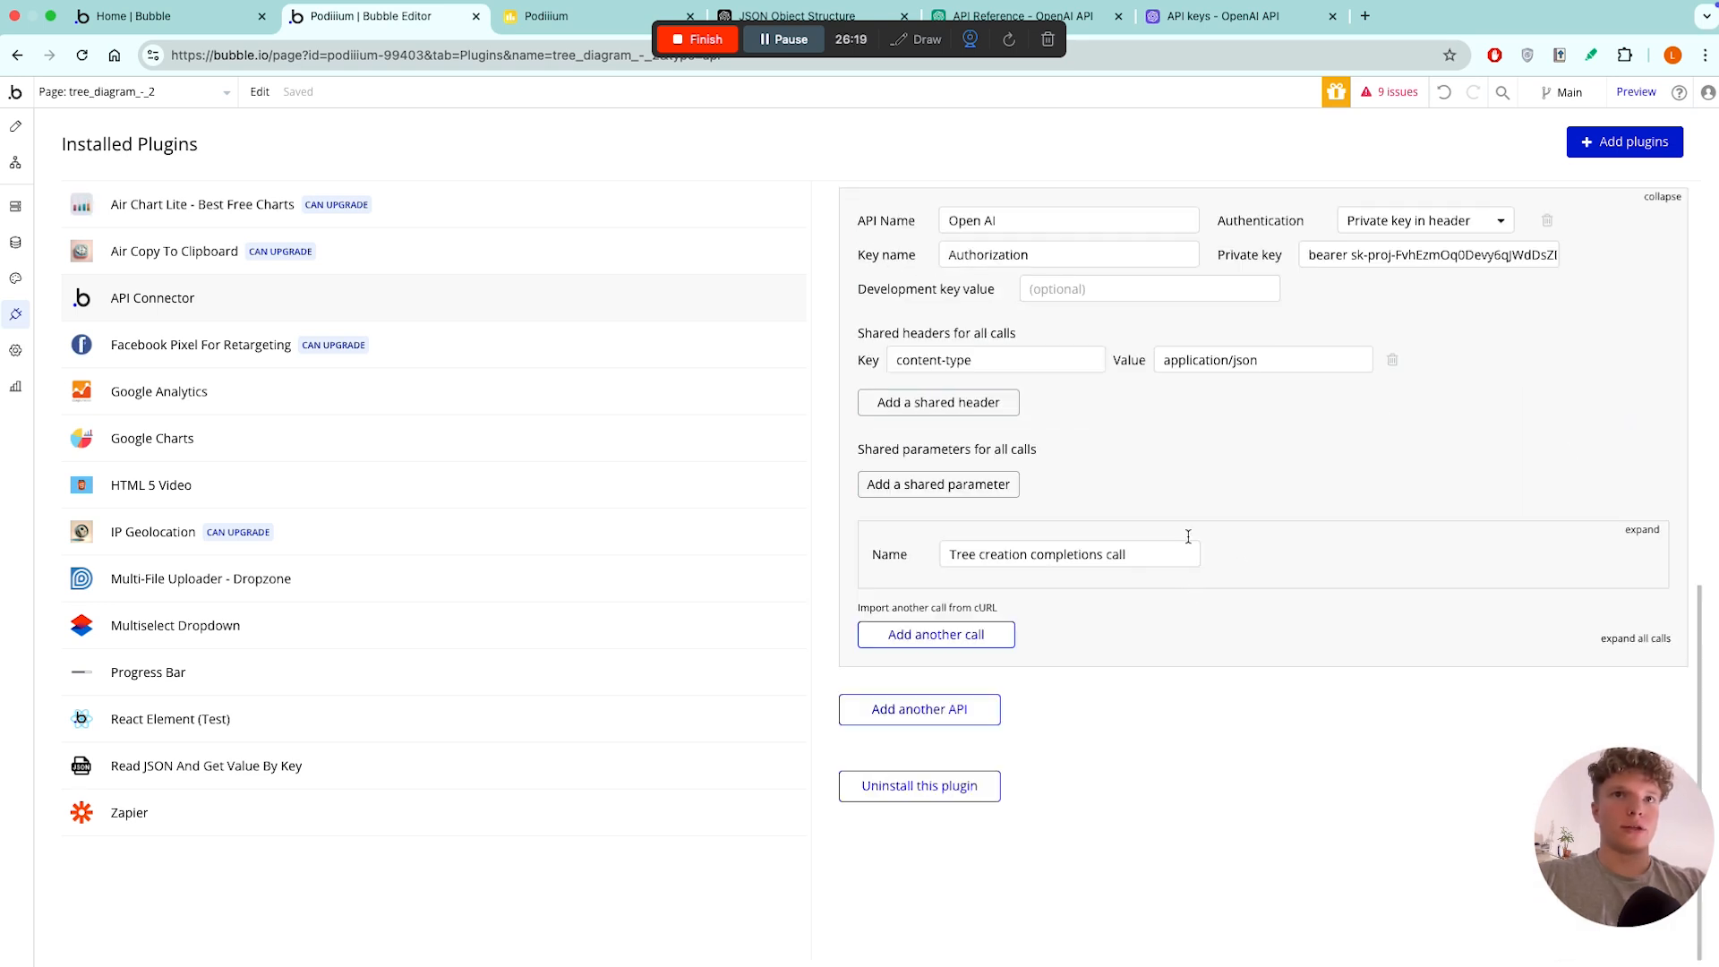
pyautogui.click(932, 707)
pyautogui.scroll(-4, 1148, 603)
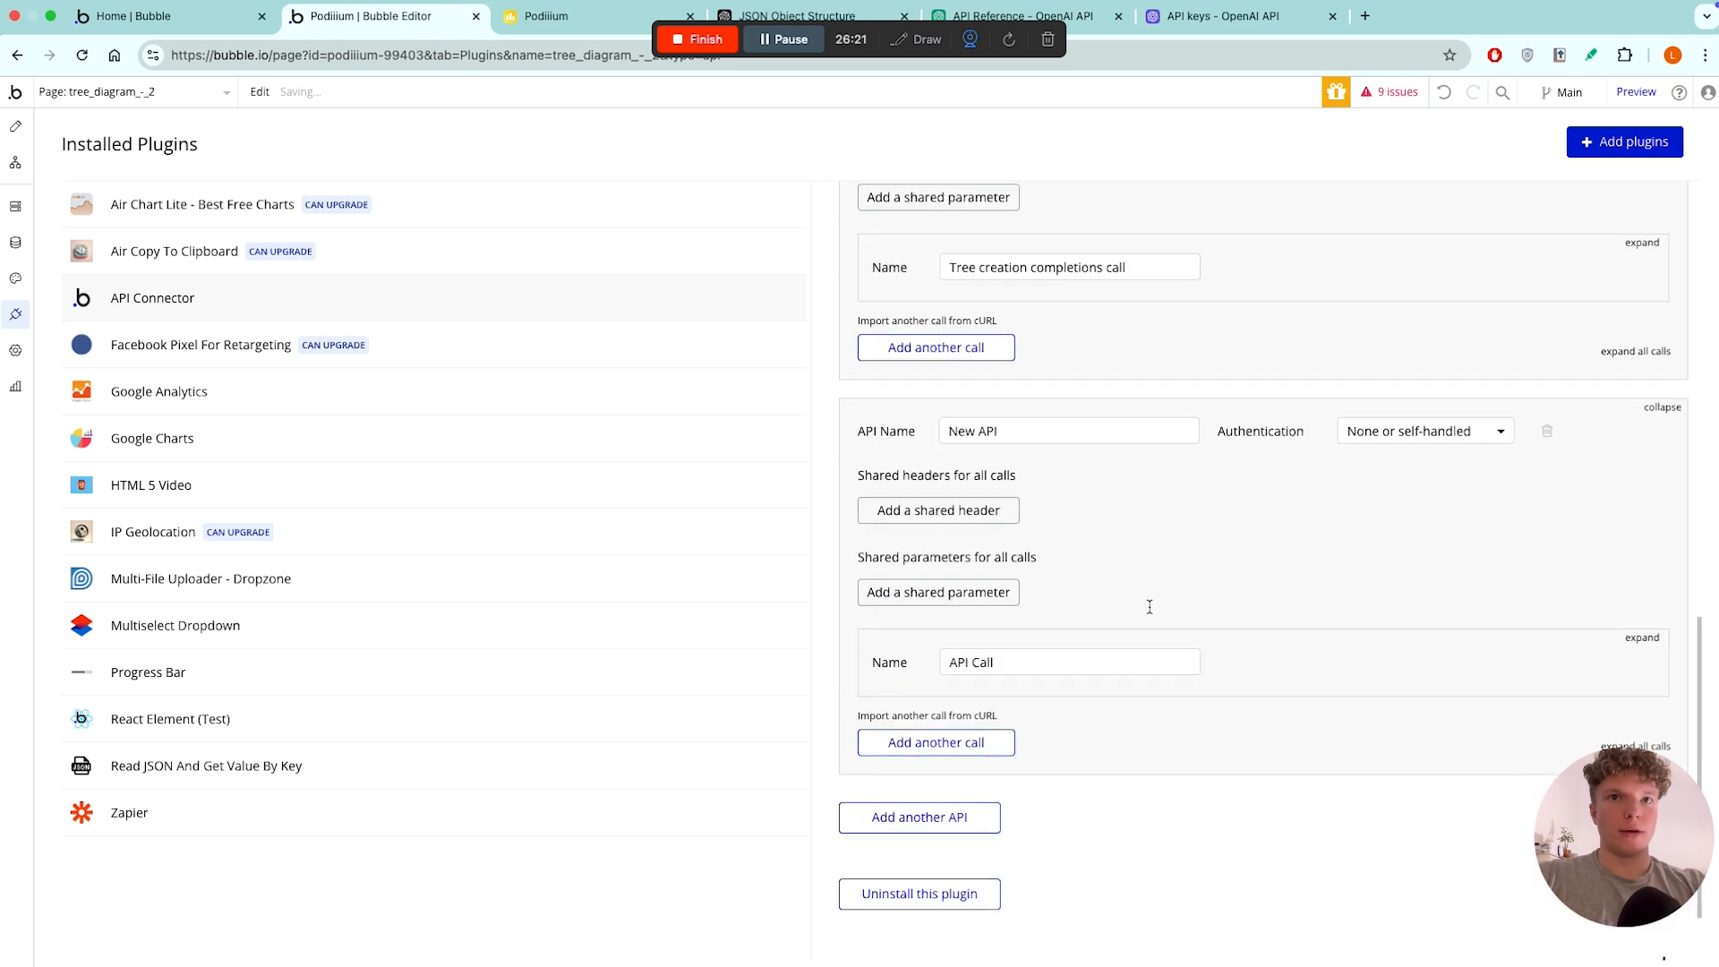
pyautogui.tripleClick(1080, 406)
pyautogui.press('BackSpace')
pyautogui.write('Our app')
# - Expand the new call and rename it 'Get our json'
pyautogui.click(988, 637)
pyautogui.moveTo(972, 637); pyautogui.dragTo(992, 636)
pyautogui.tripleClick(992, 636)
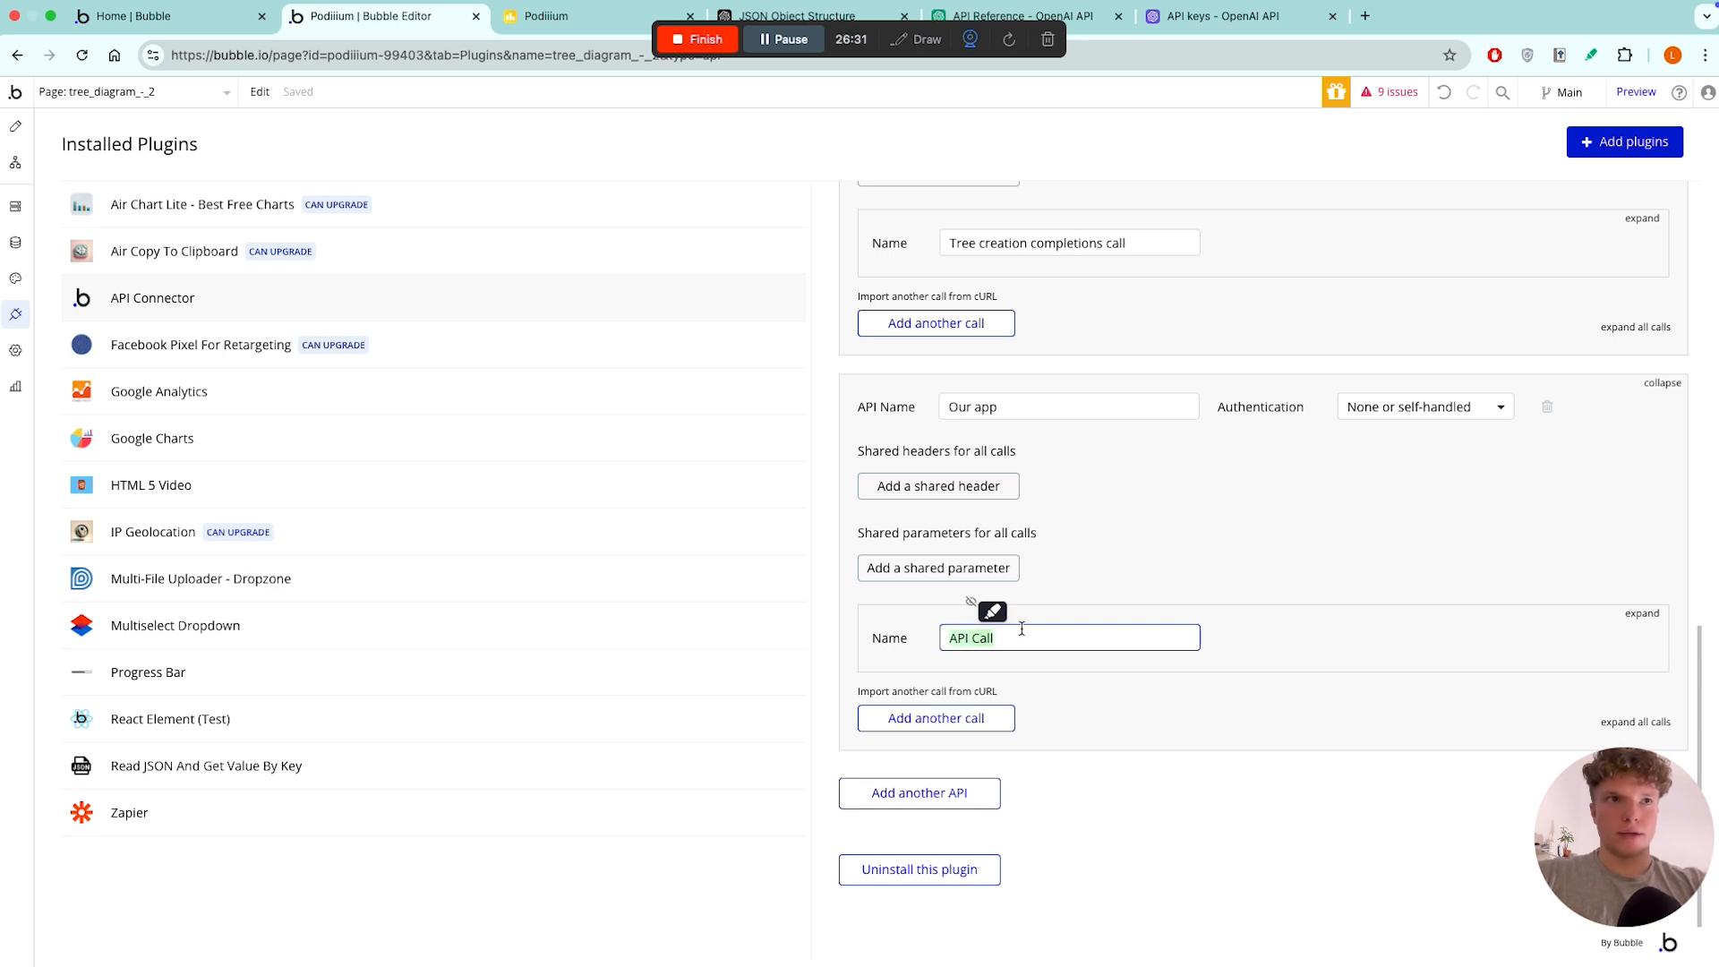
pyautogui.click(1642, 614)
pyautogui.scroll(-2, 1289, 556)
pyautogui.scroll(-3, 1290, 556)
pyautogui.tripleClick(1034, 352)
pyautogui.press('BackSpace')
pyautogui.write('Get')
pyautogui.write('our ')
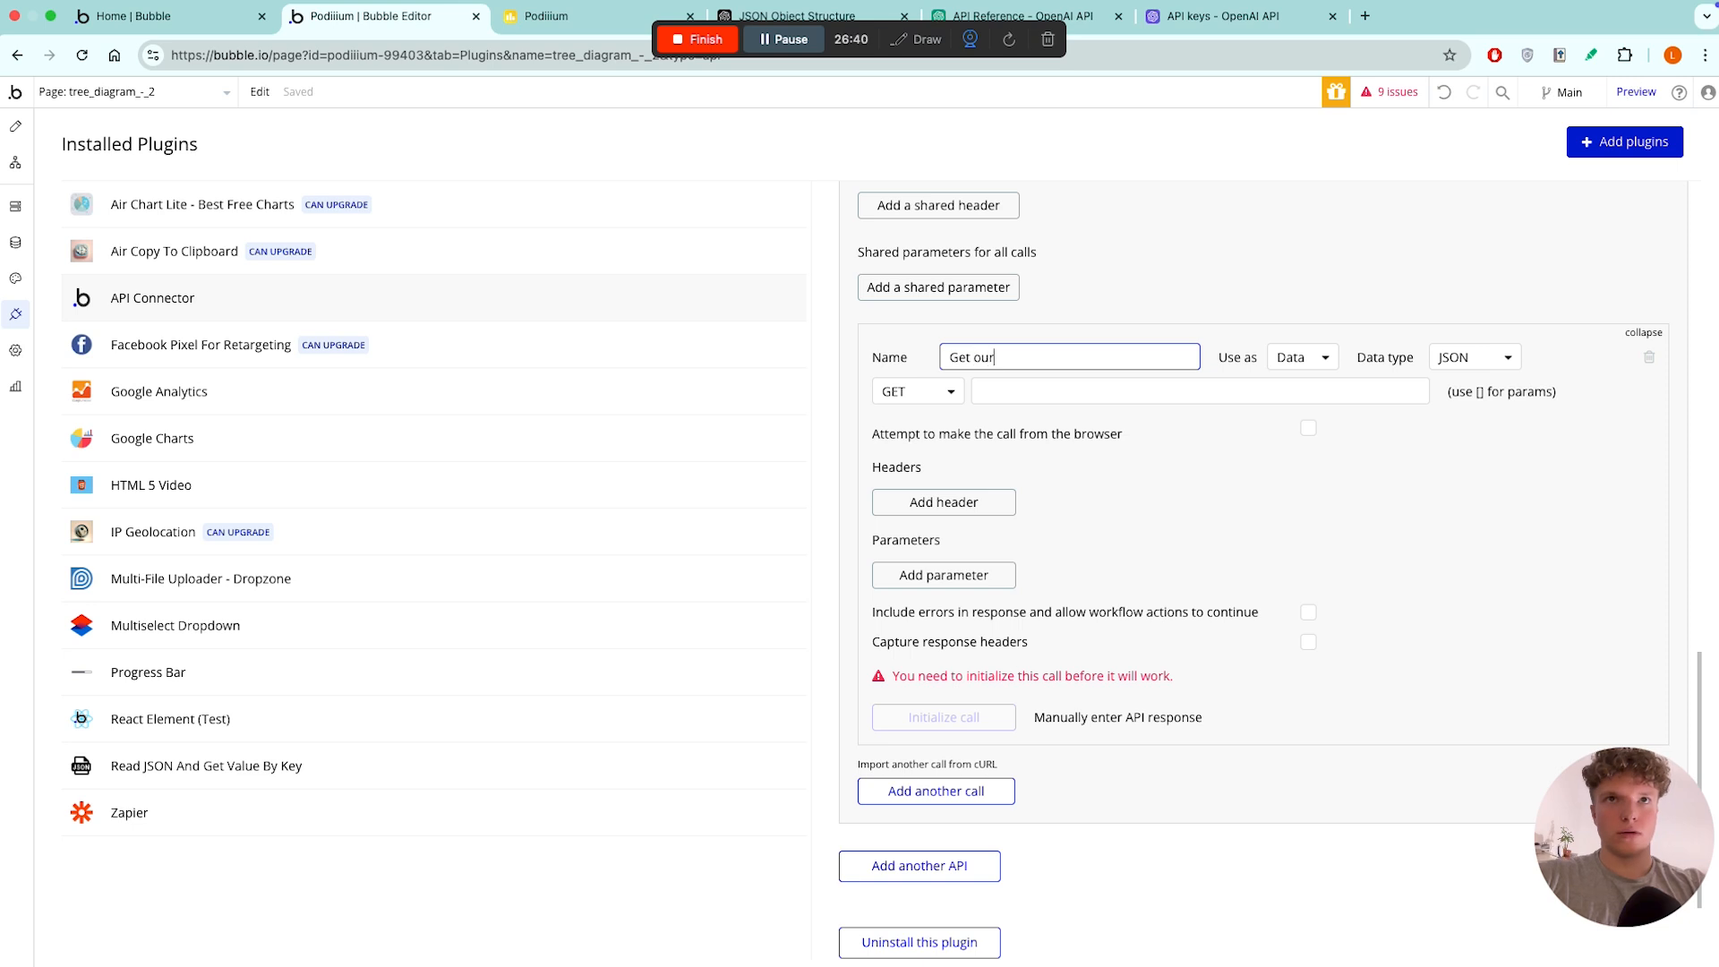
pyautogui.write('json')
pyautogui.click(1078, 410)
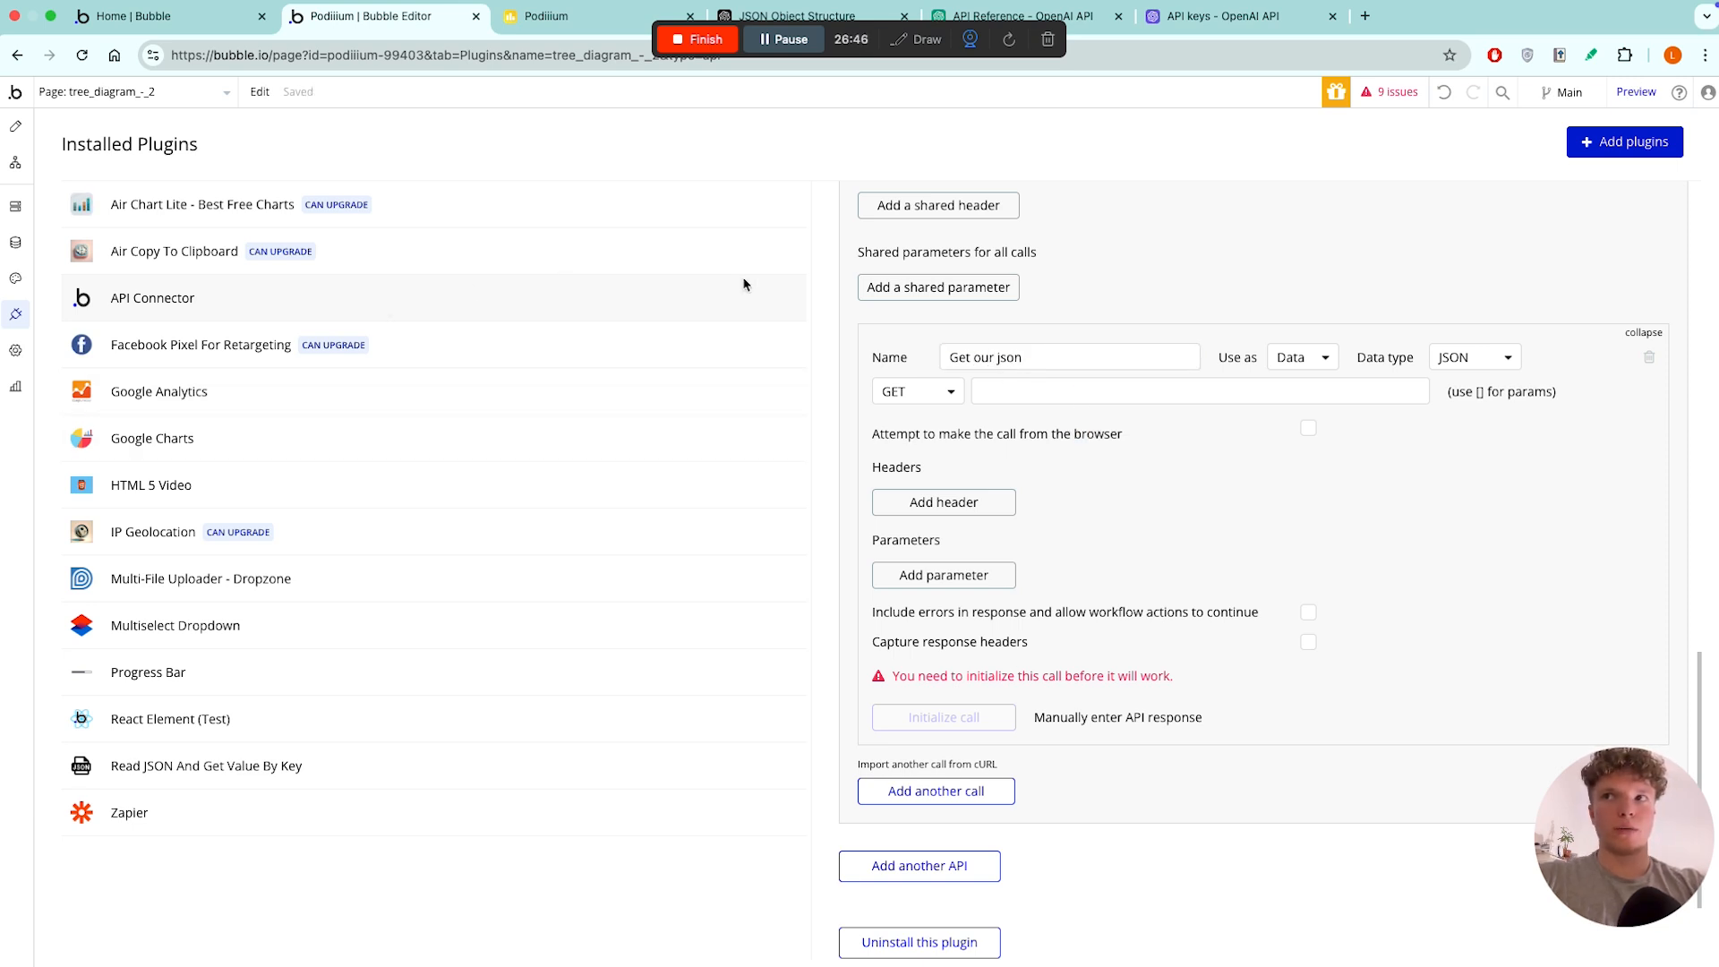
# - Locate the call's still-empty URL field
pyautogui.scroll(2, 1100, 501)
pyautogui.scroll(1, 1100, 501)
pyautogui.scroll(-2, 1100, 502)
pyautogui.scroll(1, 1092, 501)
pyautogui.scroll(-1, 1088, 501)
pyautogui.click(992, 502)
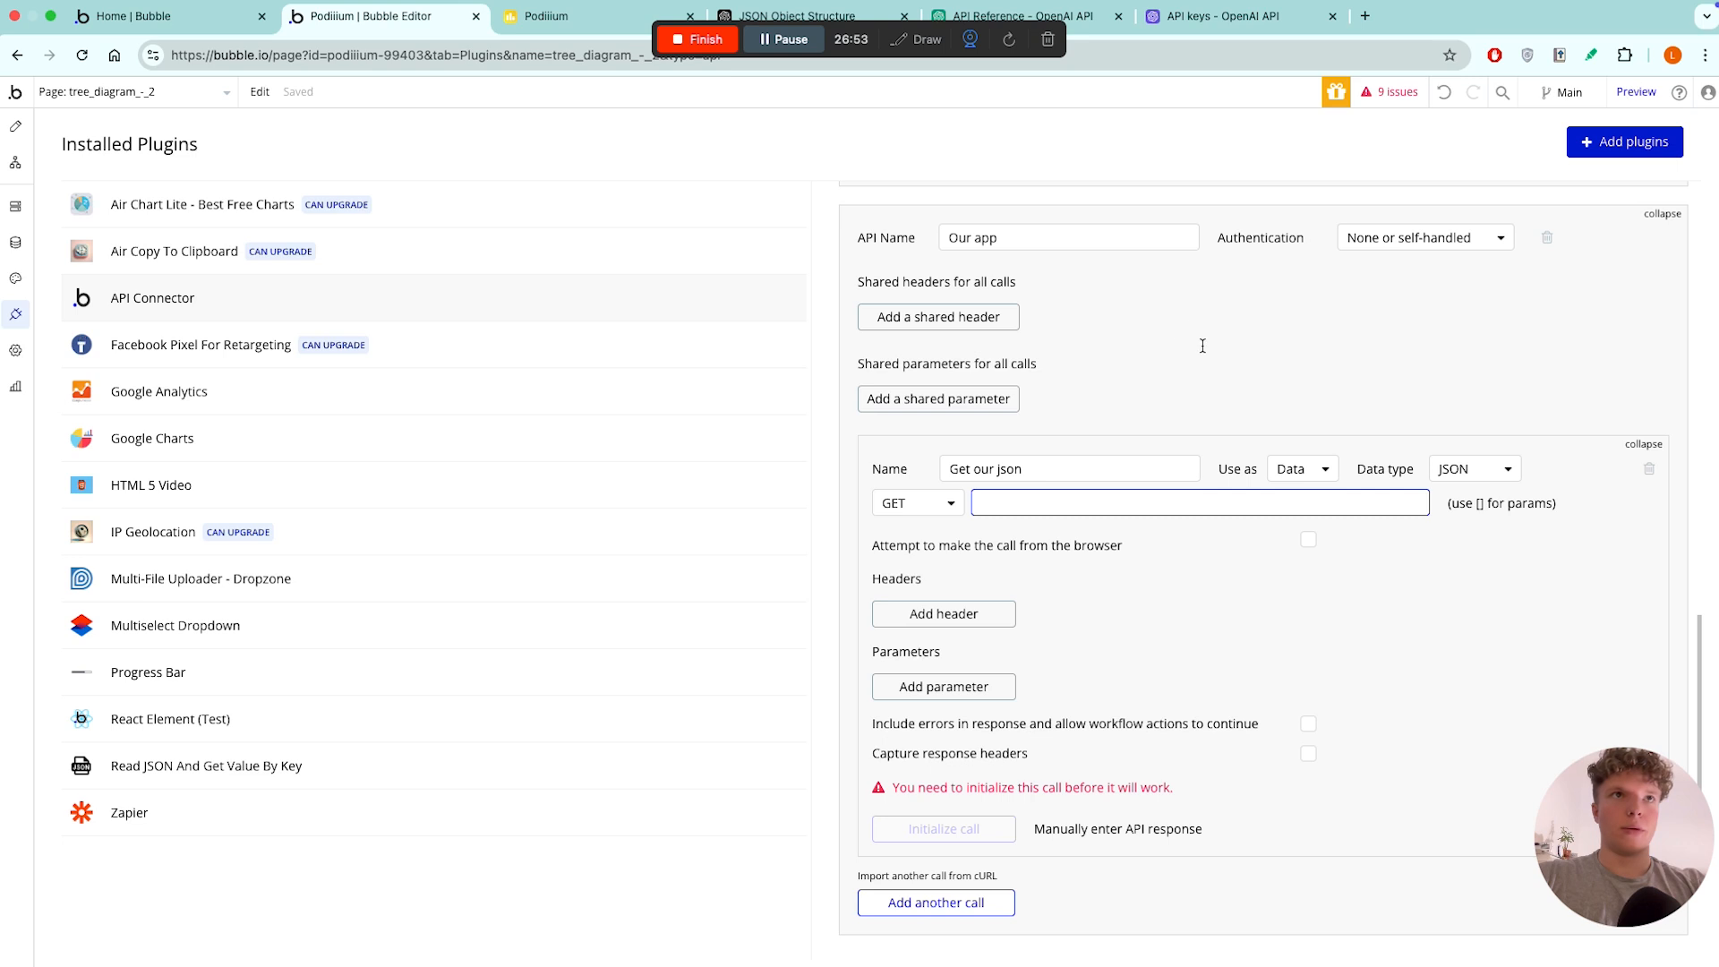
pyautogui.scroll(1, 1202, 346)
# - Set Our app authentication to private key in header and copy the app's private key from Settings > API
pyautogui.click(1374, 279)
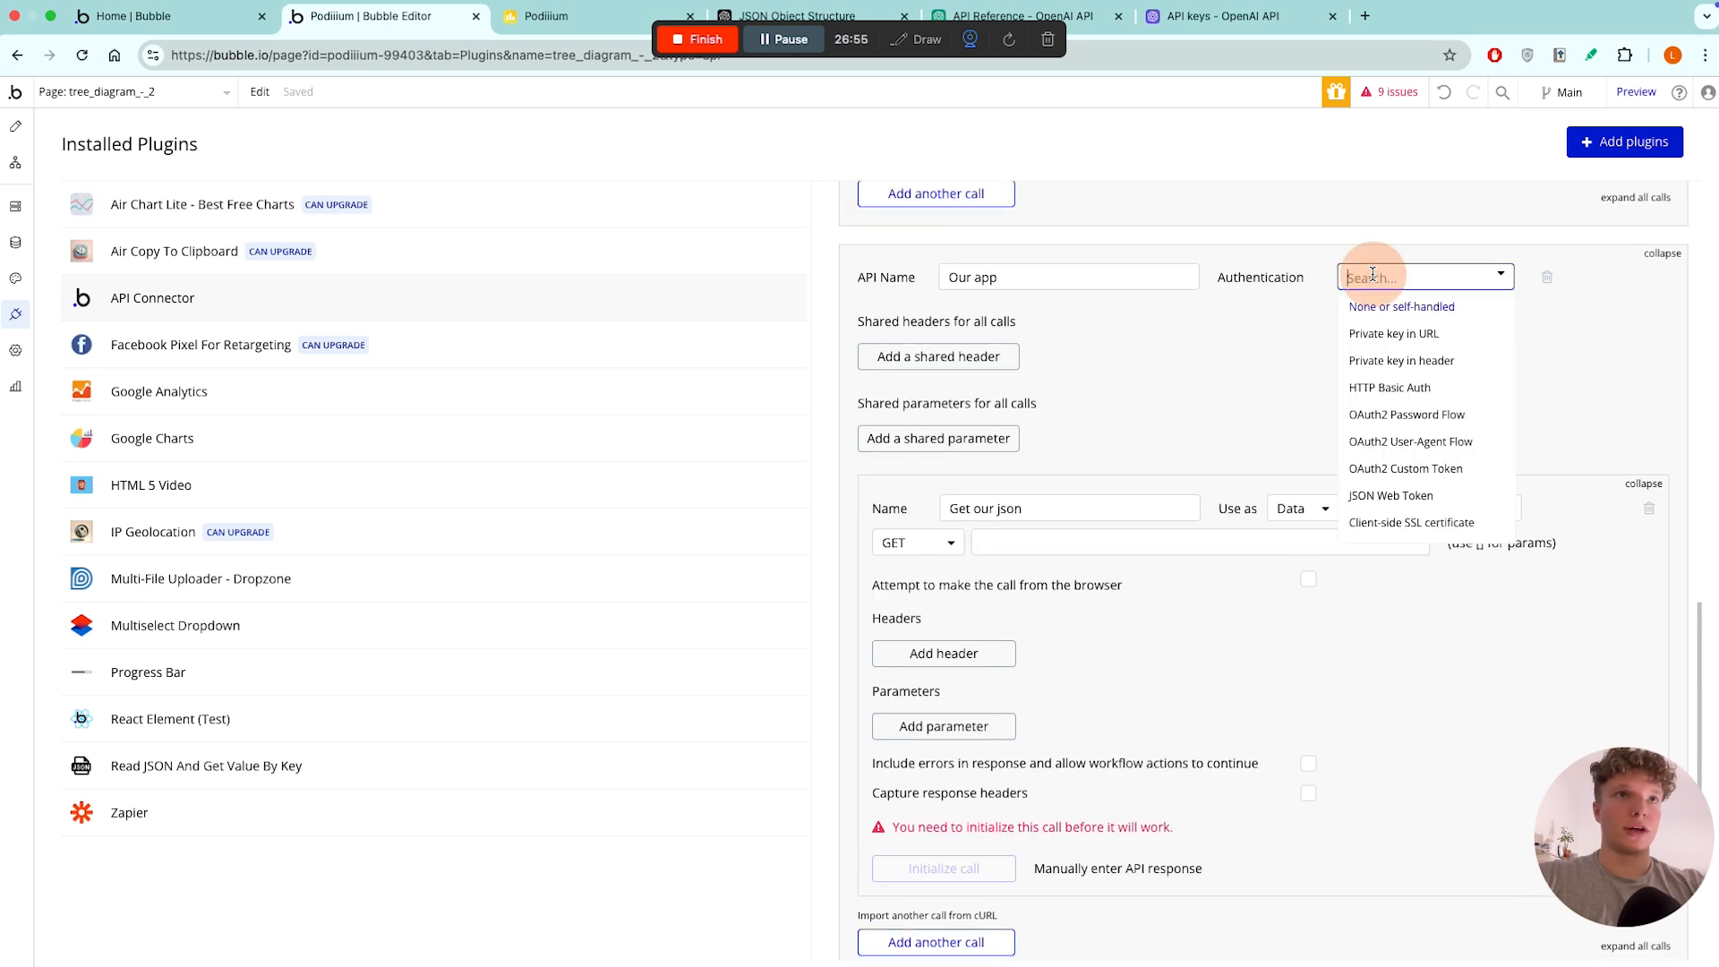
pyautogui.click(1418, 362)
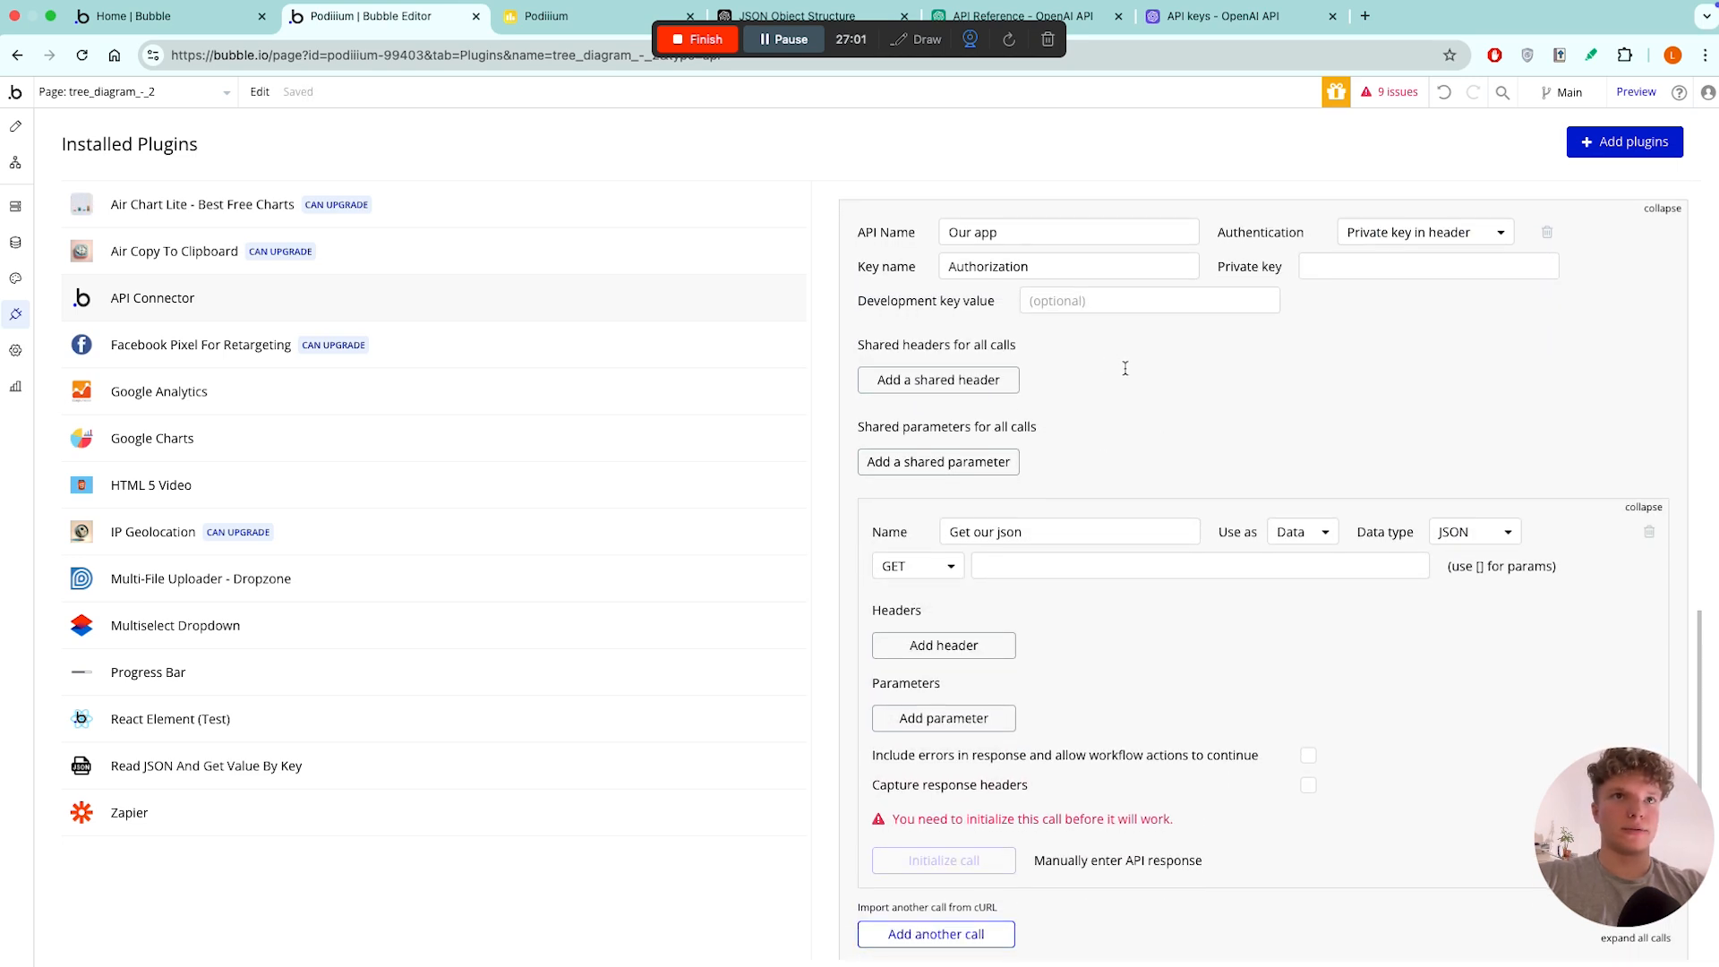
pyautogui.click(15, 350)
pyautogui.click(520, 143)
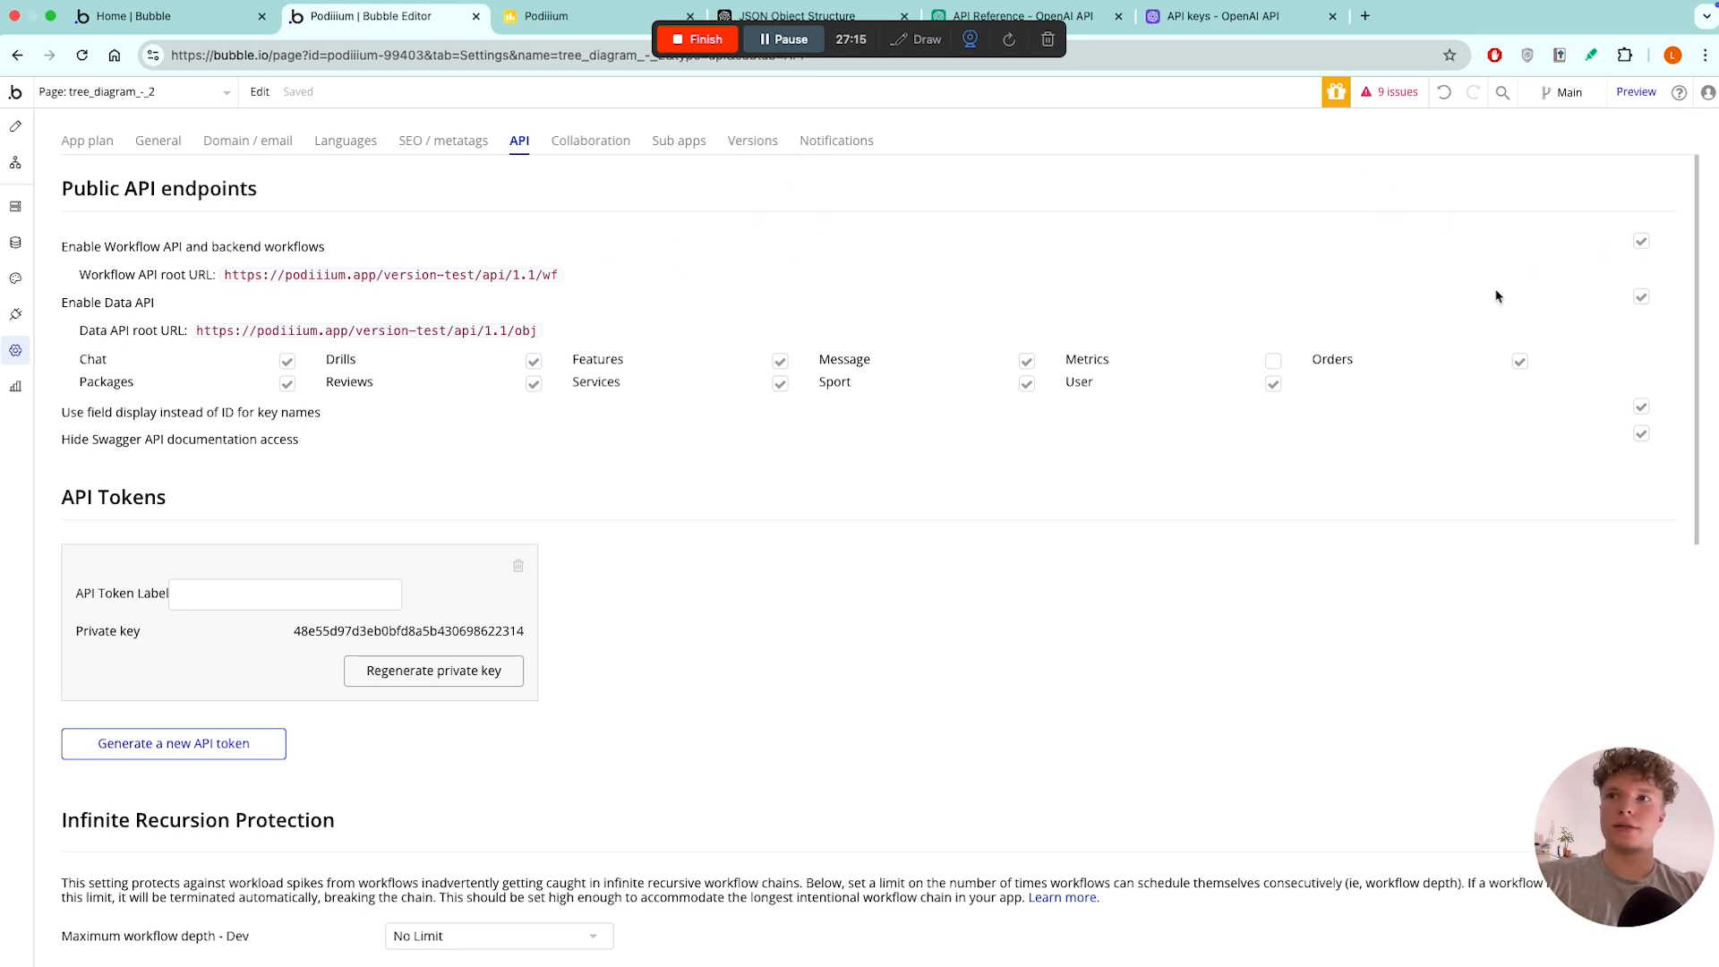
pyautogui.scroll(-3, 985, 445)
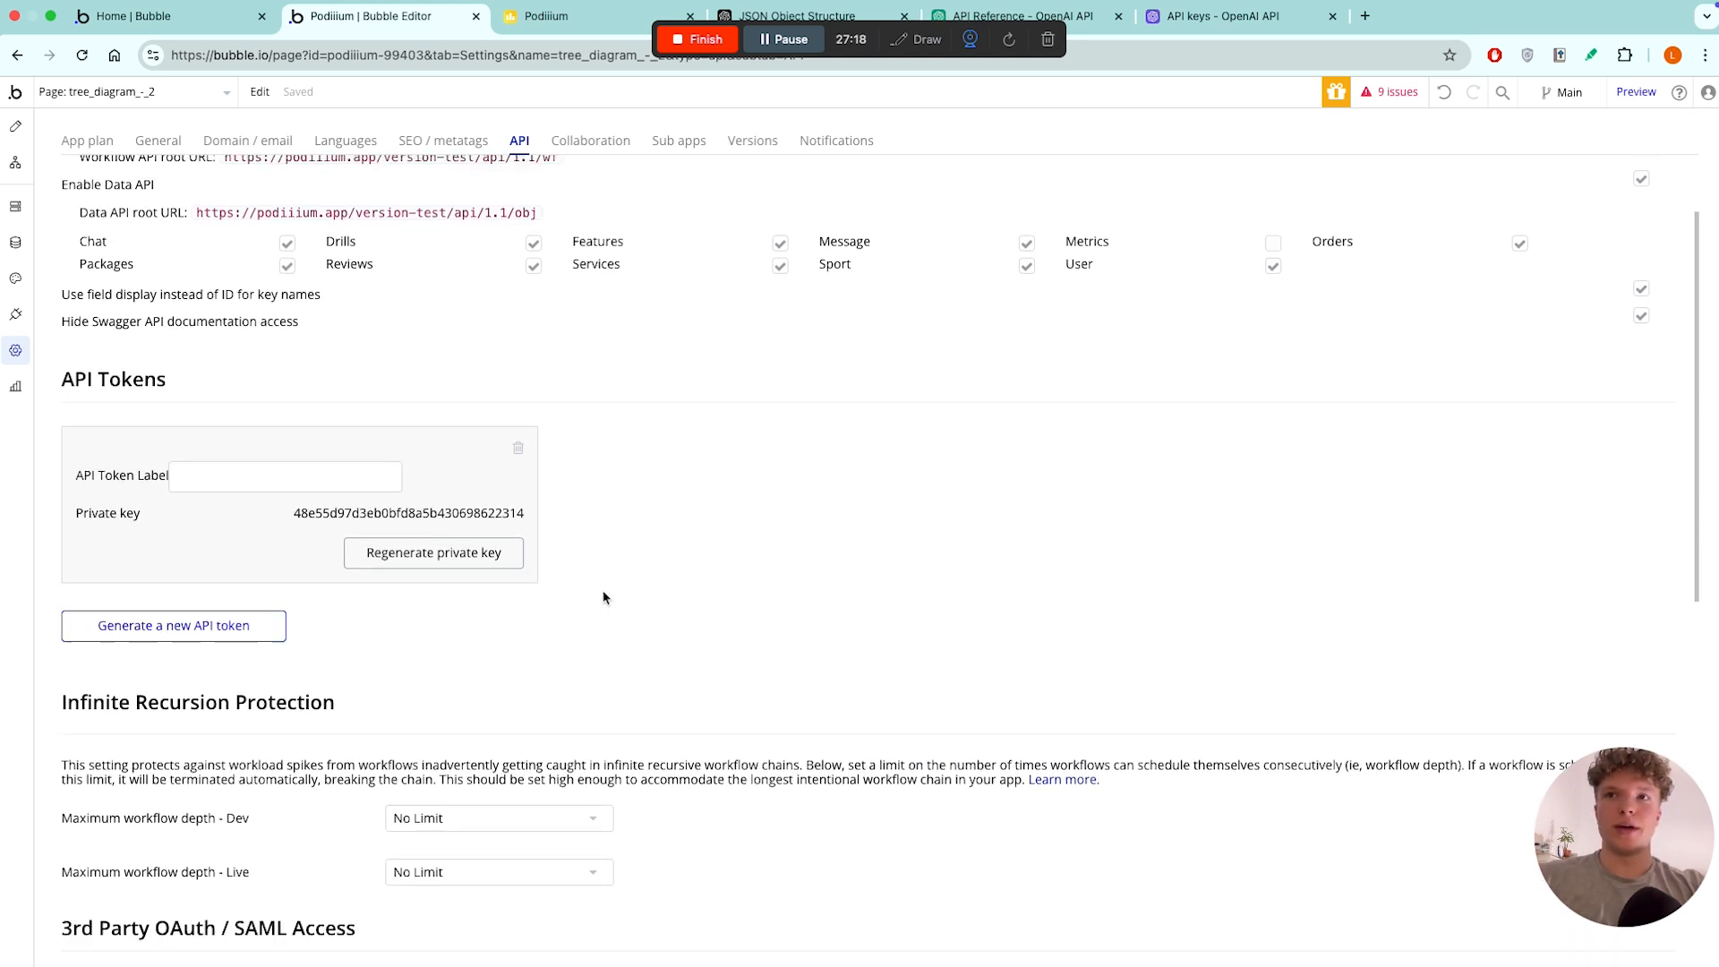
pyautogui.scroll(2, 538, 466)
pyautogui.moveTo(240, 271); pyautogui.dragTo(534, 268)
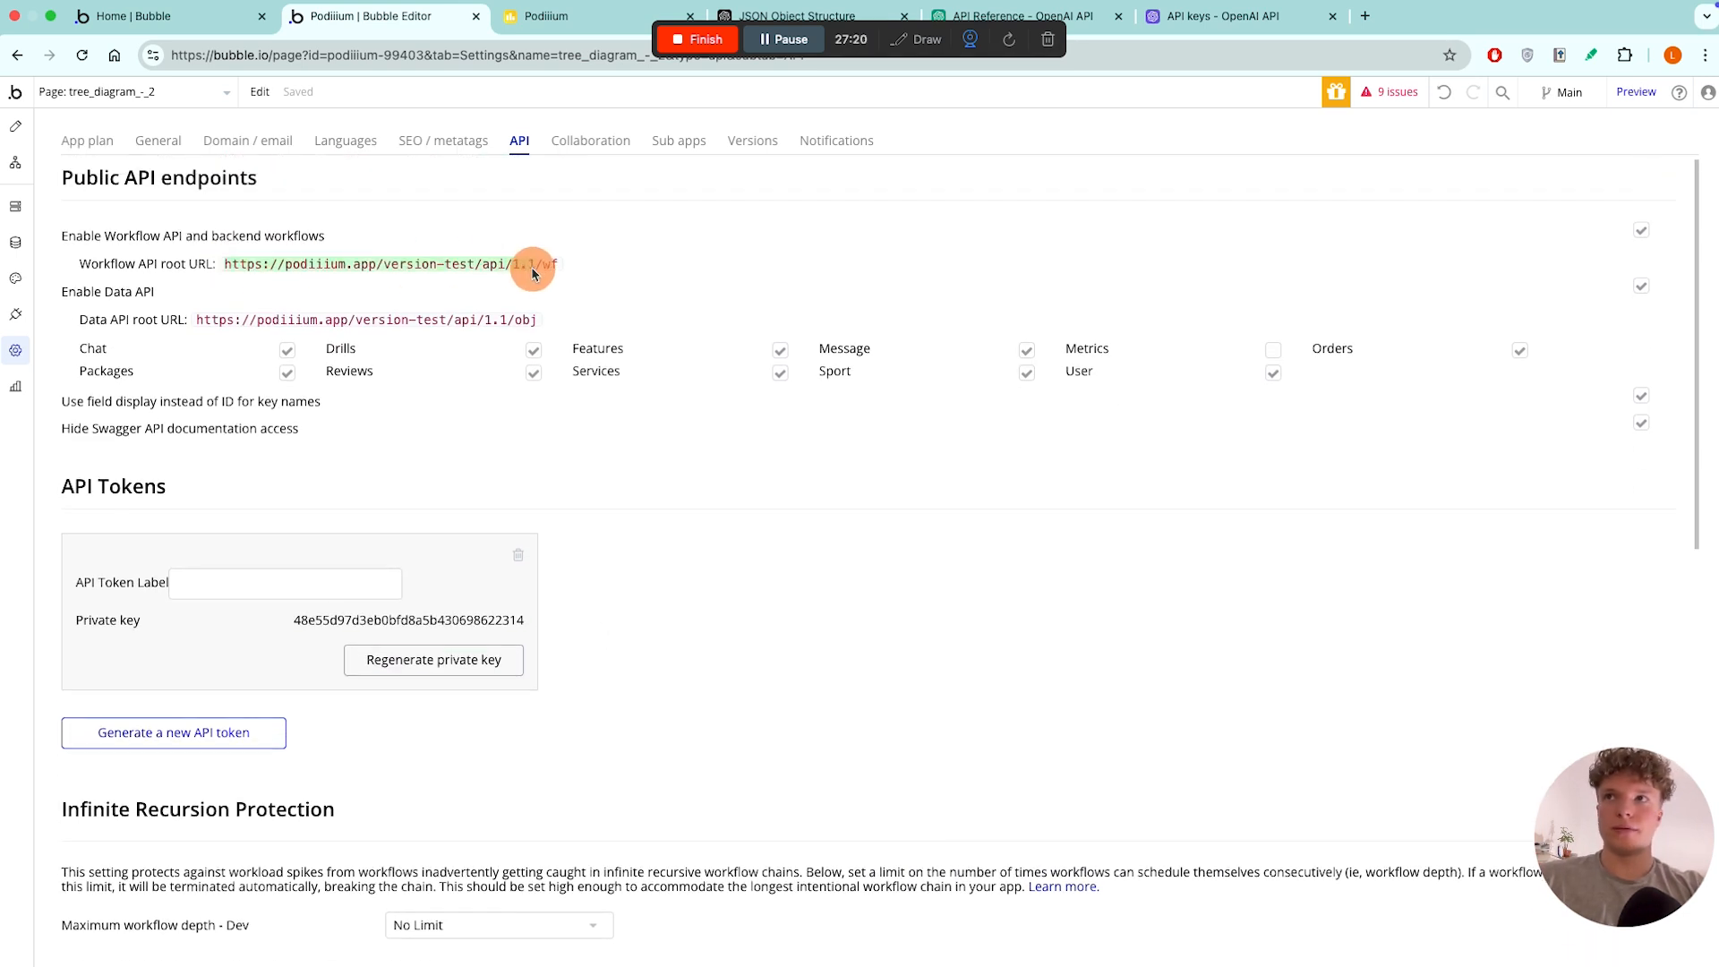
pyautogui.click(265, 641)
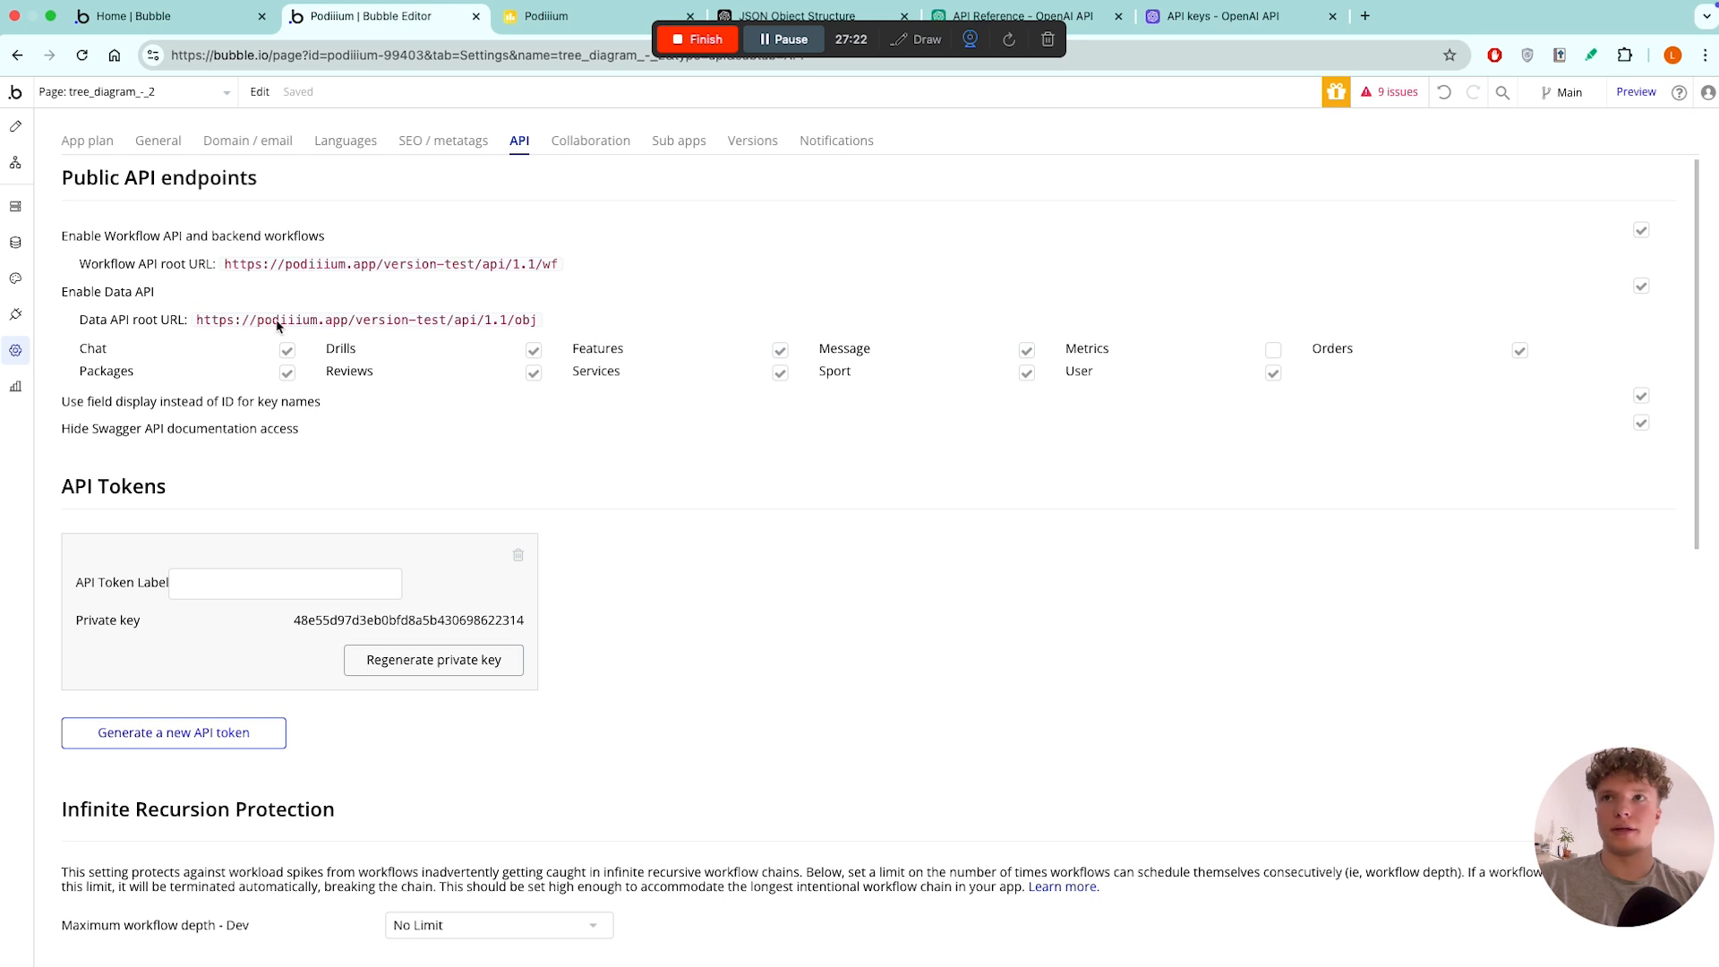
pyautogui.click(226, 265)
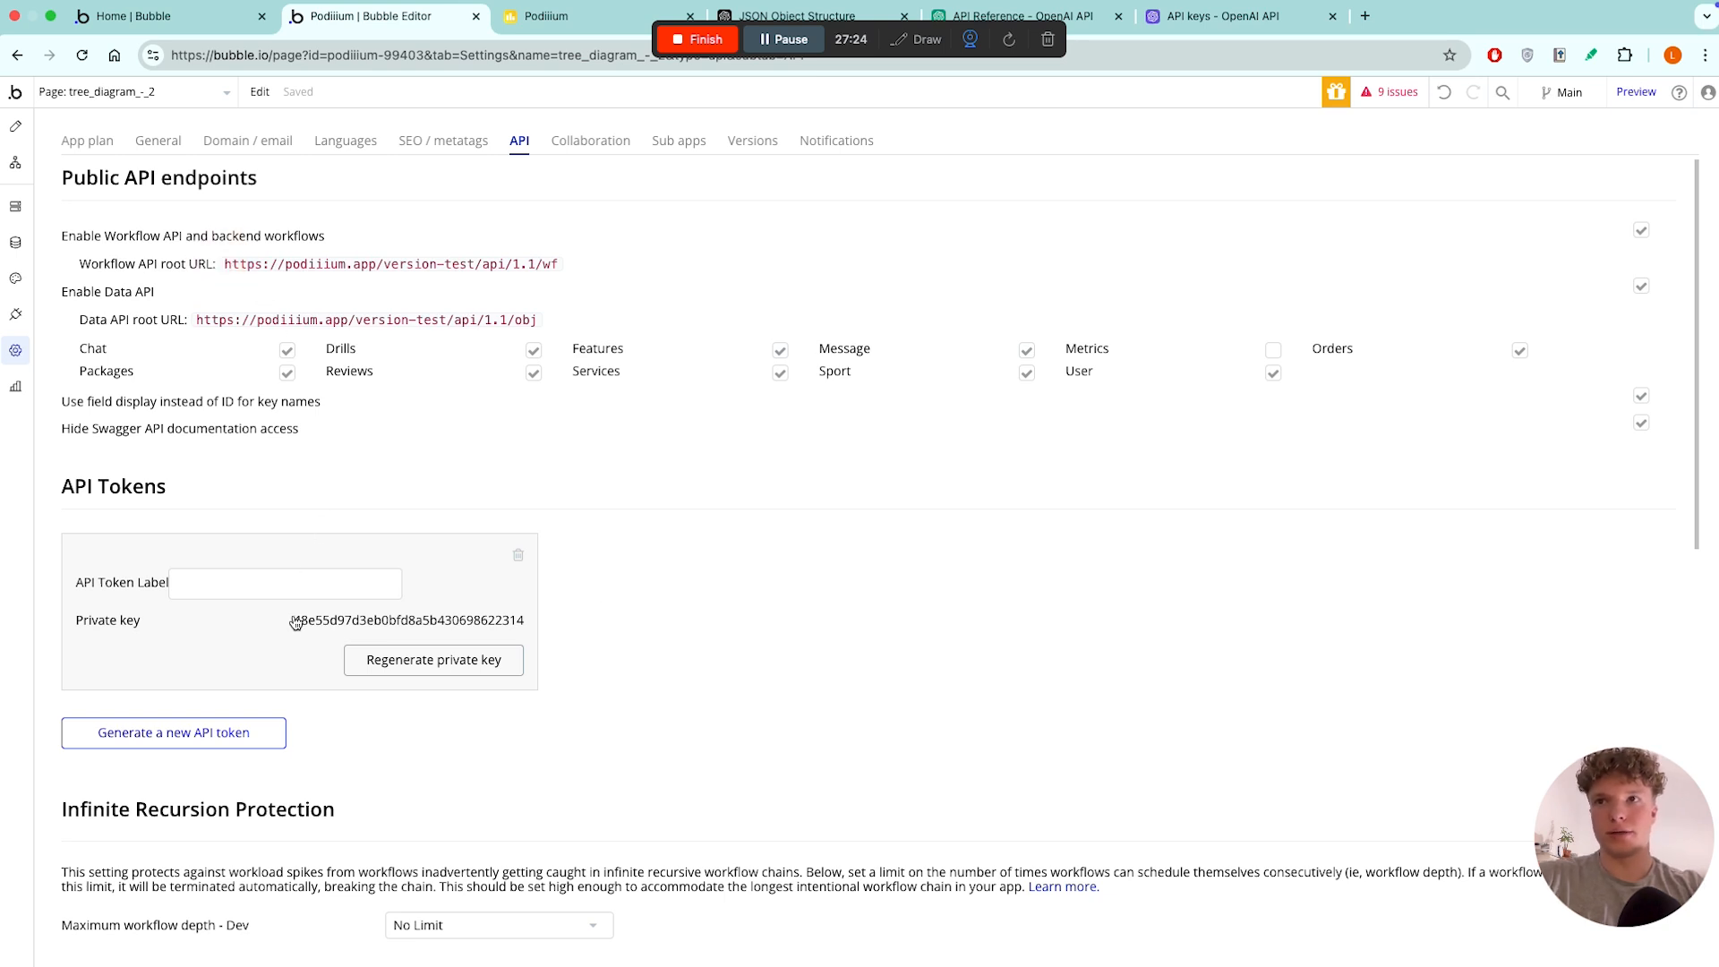
pyautogui.moveTo(289, 620); pyautogui.dragTo(521, 616)
pyautogui.click(530, 615)
pyautogui.doubleClick(524, 618)
pyautogui.press('super+c')
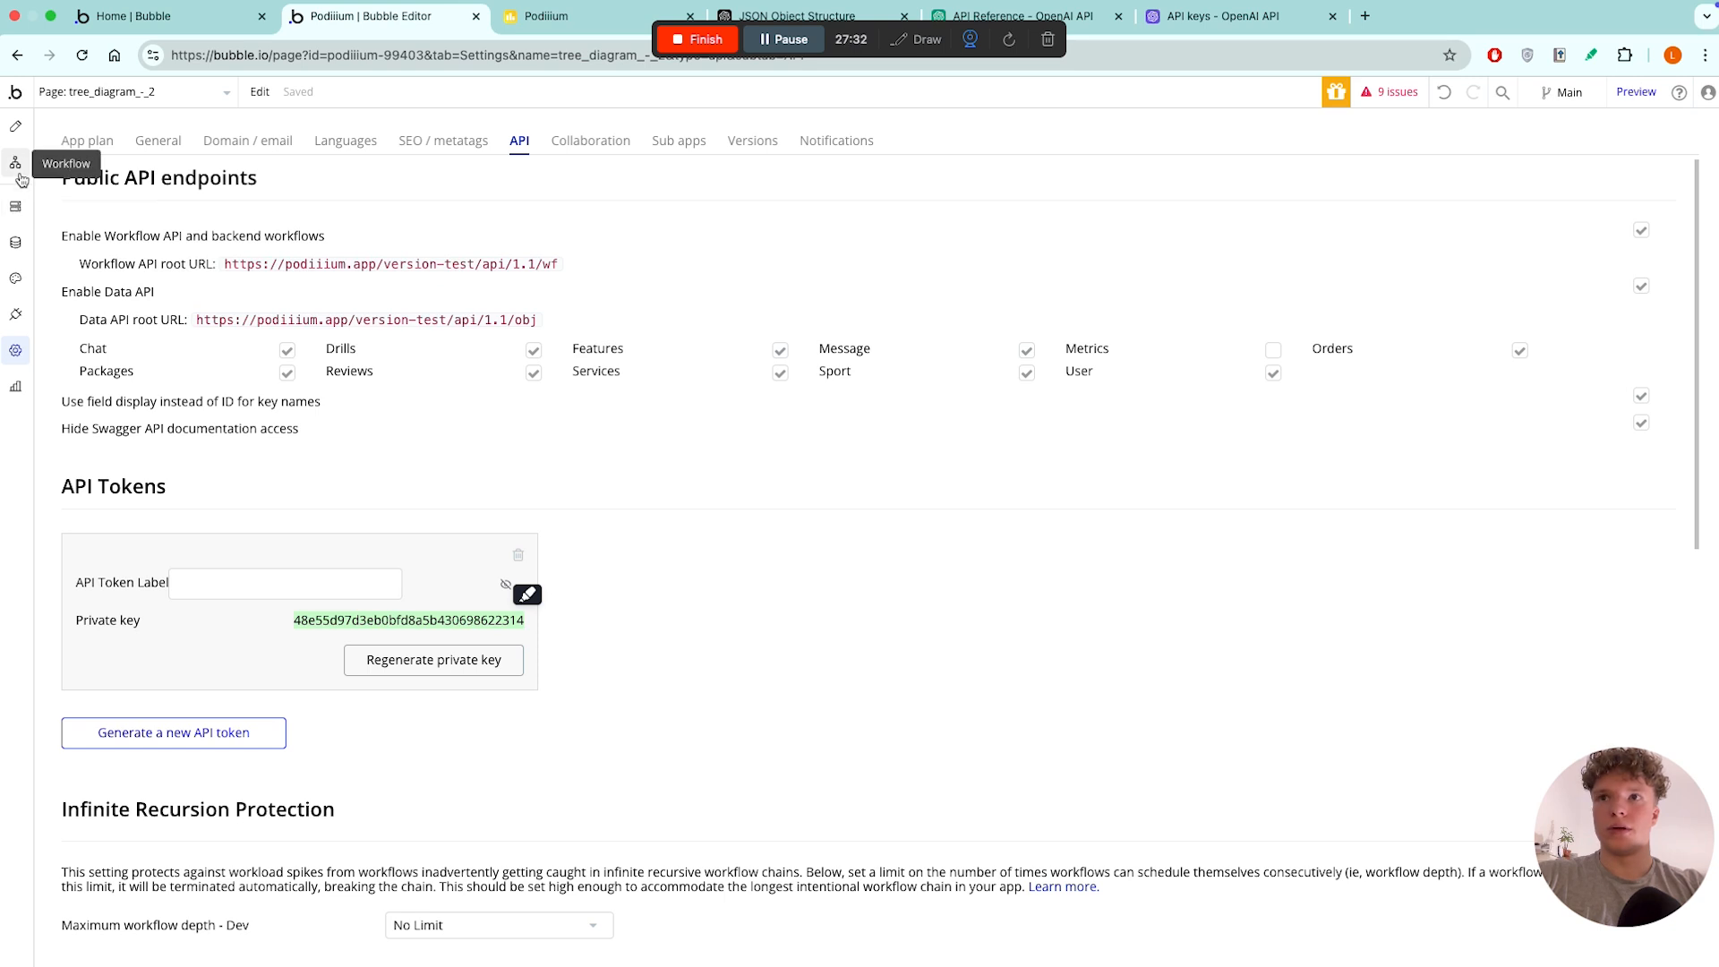
# - Enter 'bearer ' followed by the pasted private key in Our app's Private key field
pyautogui.click(15, 314)
pyautogui.click(1119, 573)
pyautogui.click(1343, 273)
pyautogui.write('bearer')
pyautogui.press('super+v')
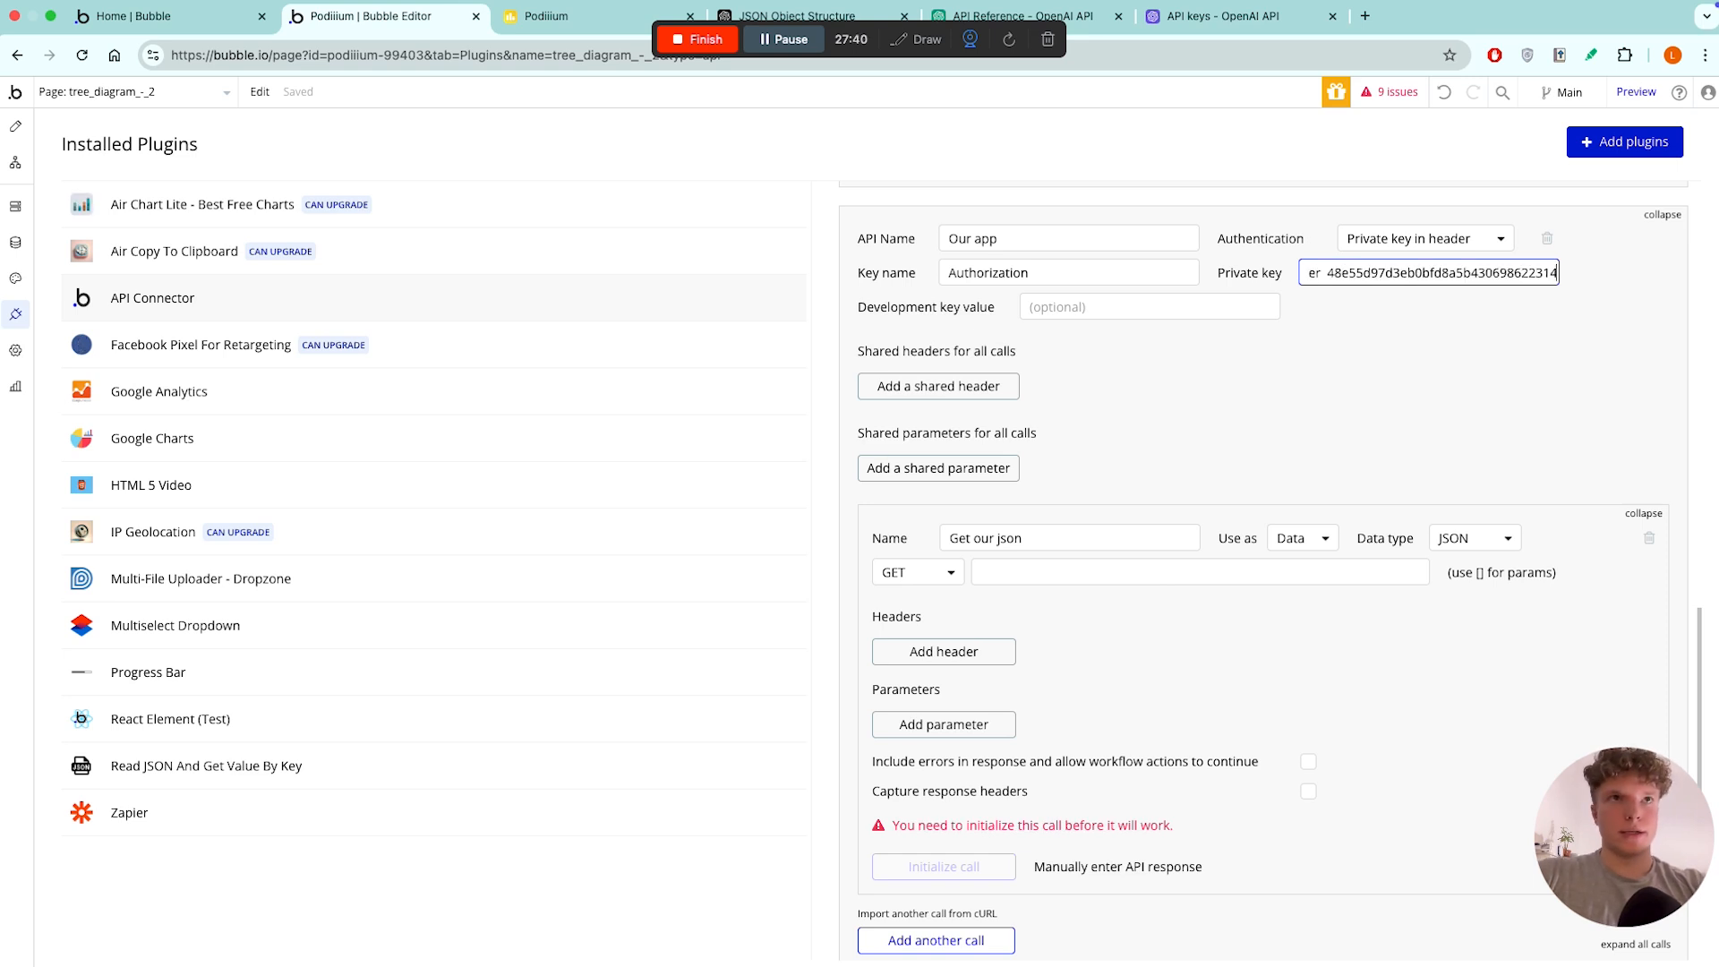
pyautogui.click(1364, 347)
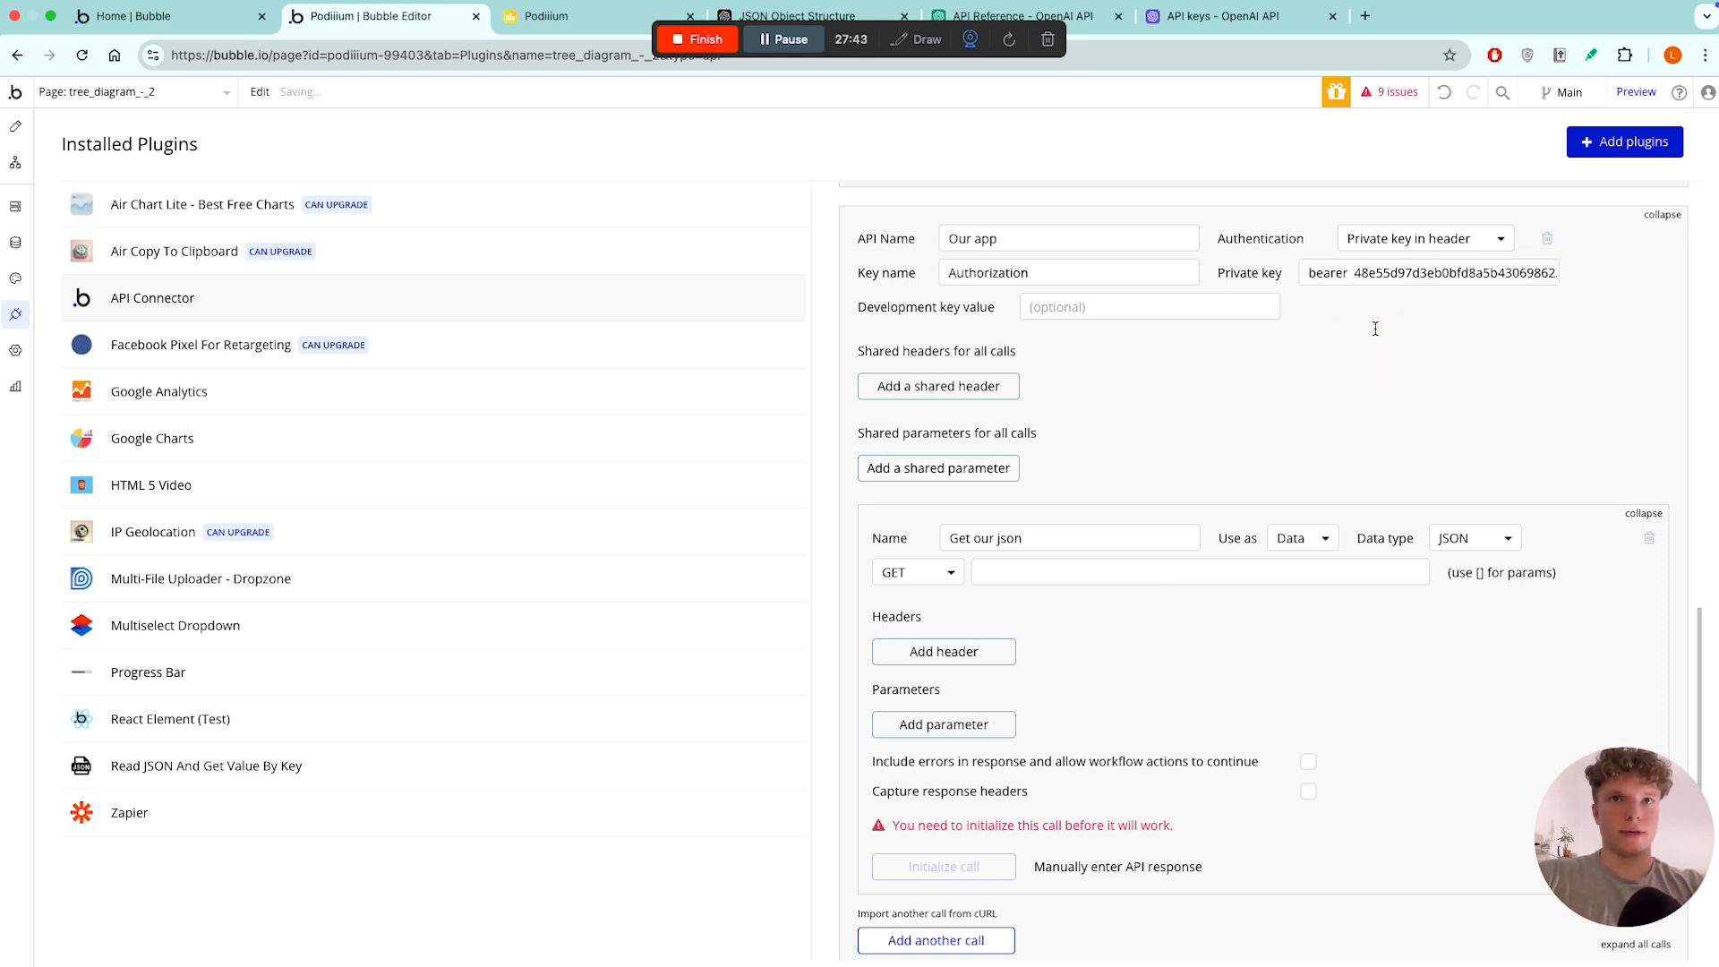
# - Copy the Workflow API root URL from Settings > API
pyautogui.click(15, 350)
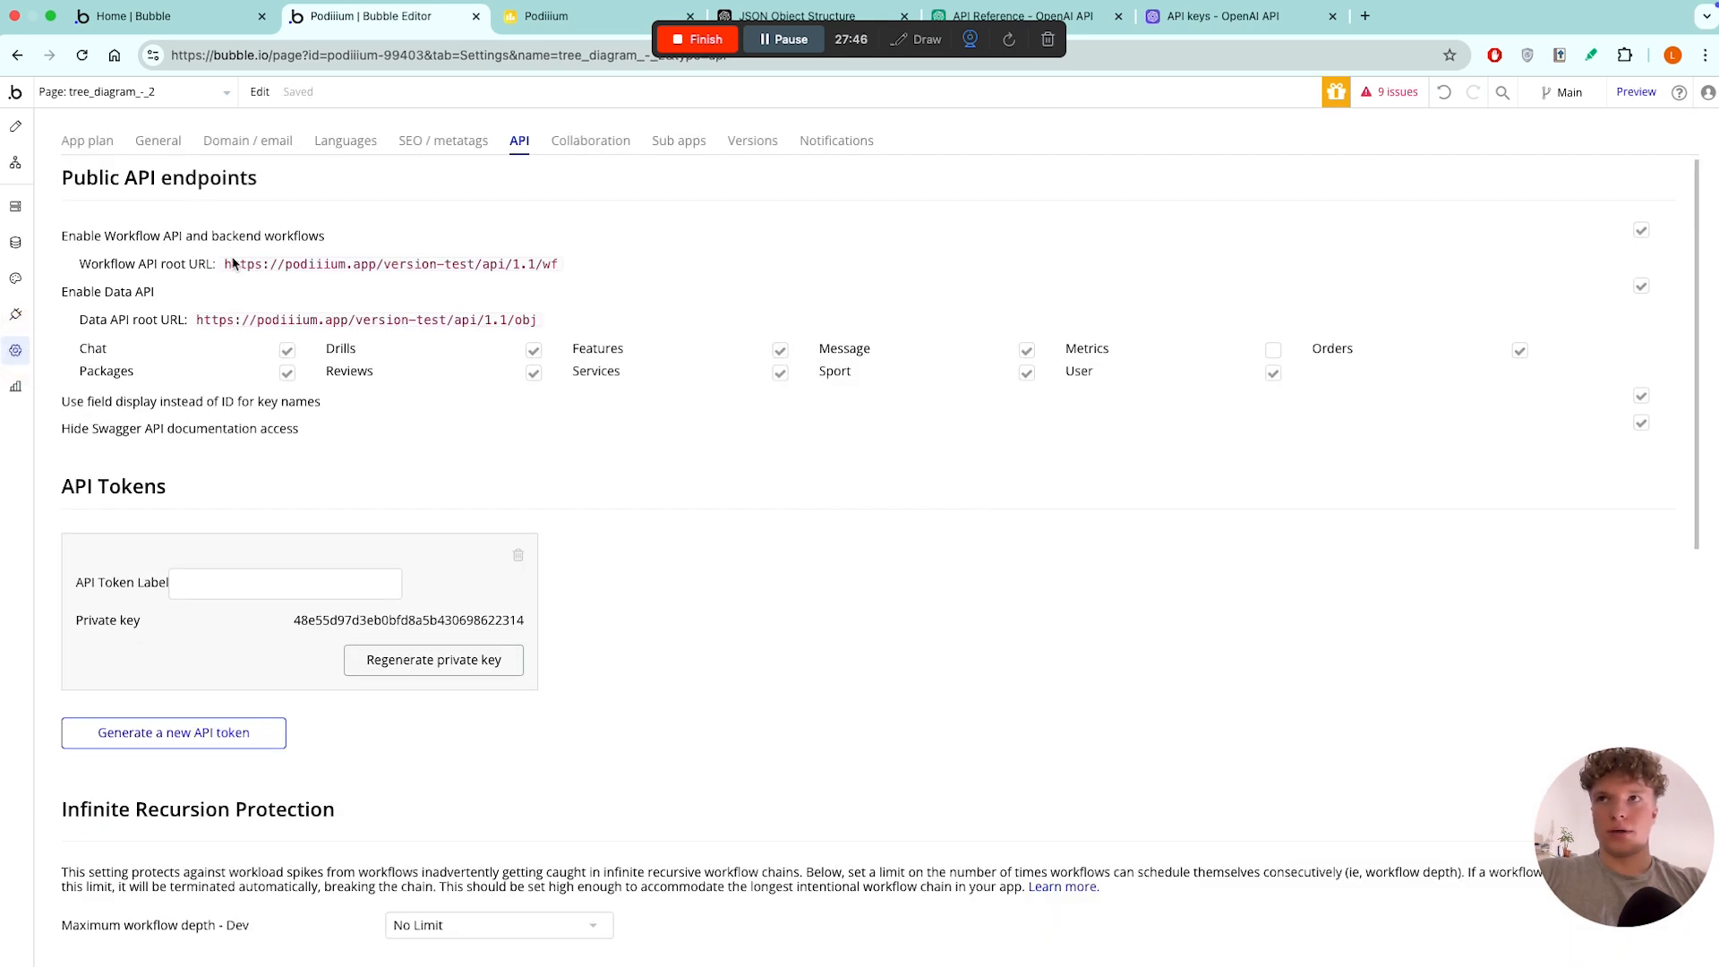
pyautogui.moveTo(226, 268); pyautogui.dragTo(553, 269)
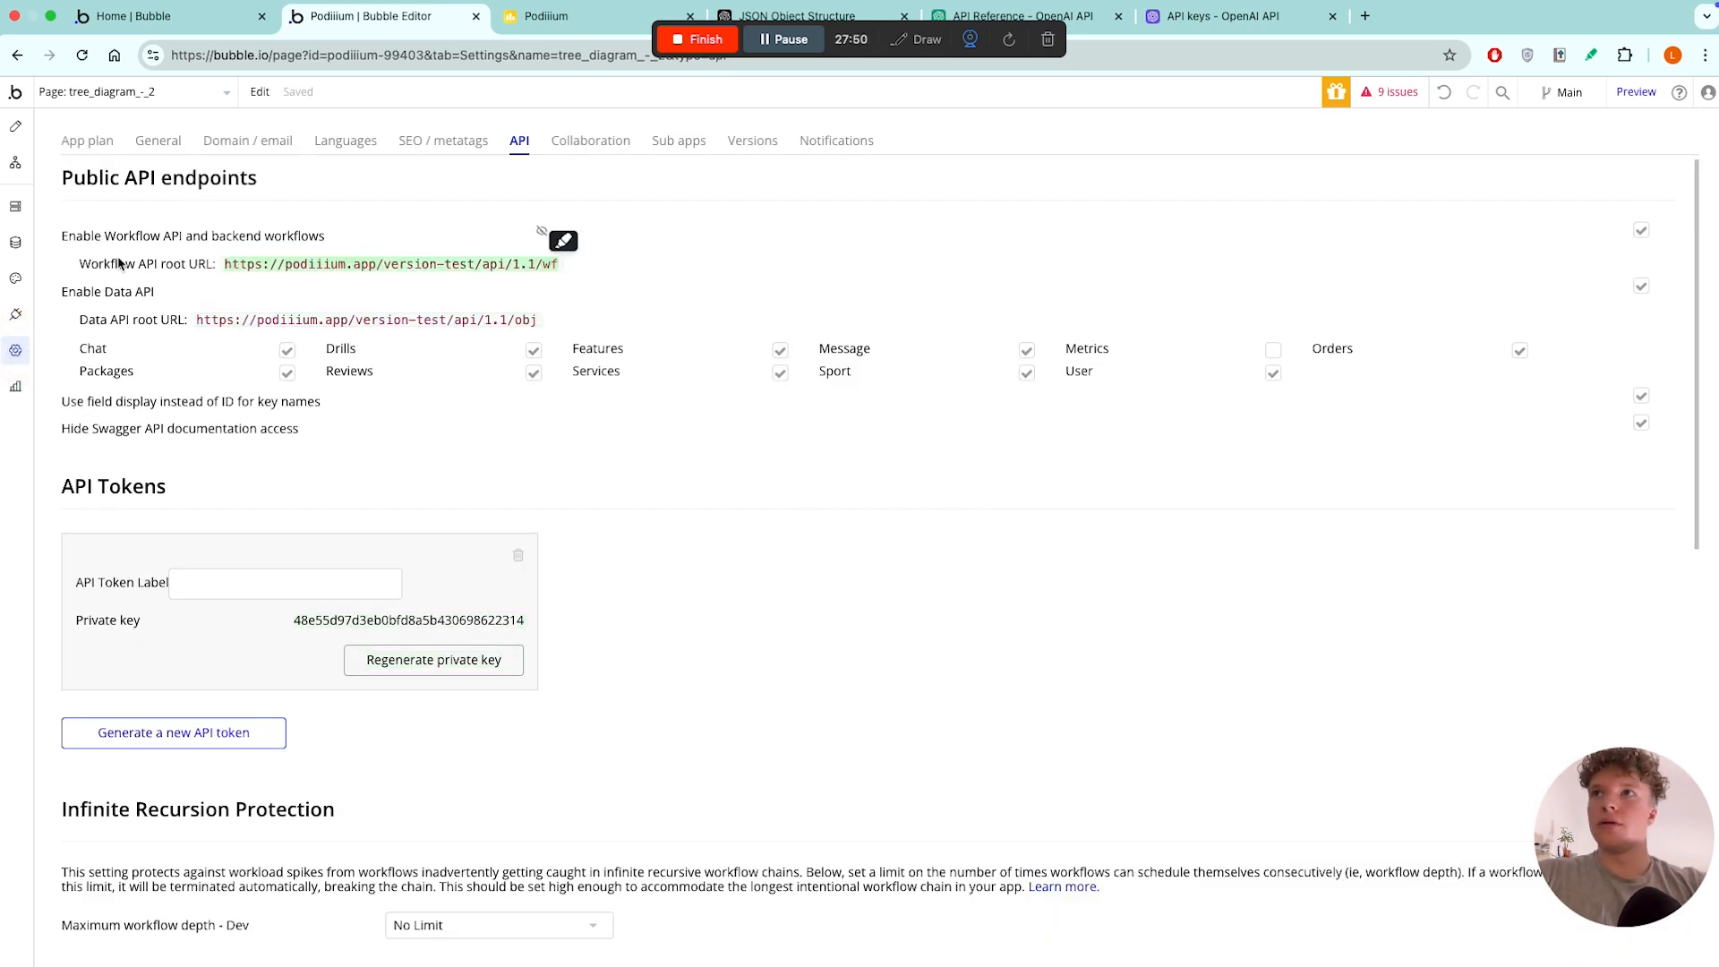
pyautogui.click(17, 317)
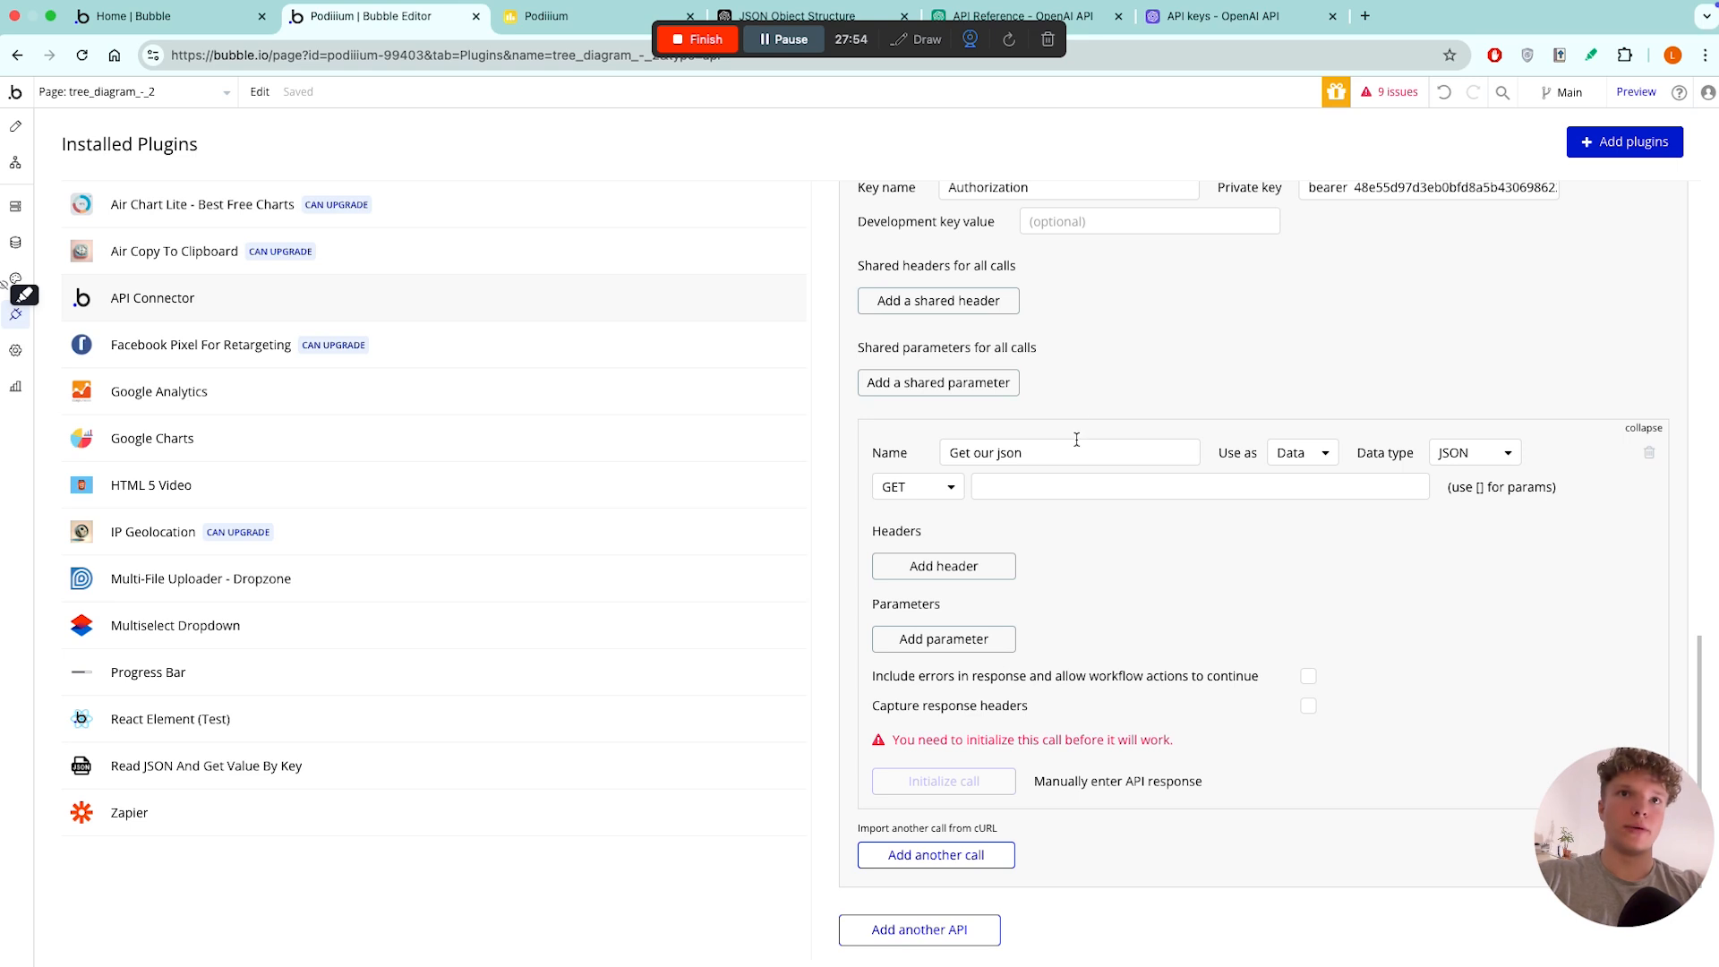
# - Paste the Workflow API root URL into the Get our json call and switch its method to POST
pyautogui.scroll(1, 1199, 334)
pyautogui.click(1073, 538)
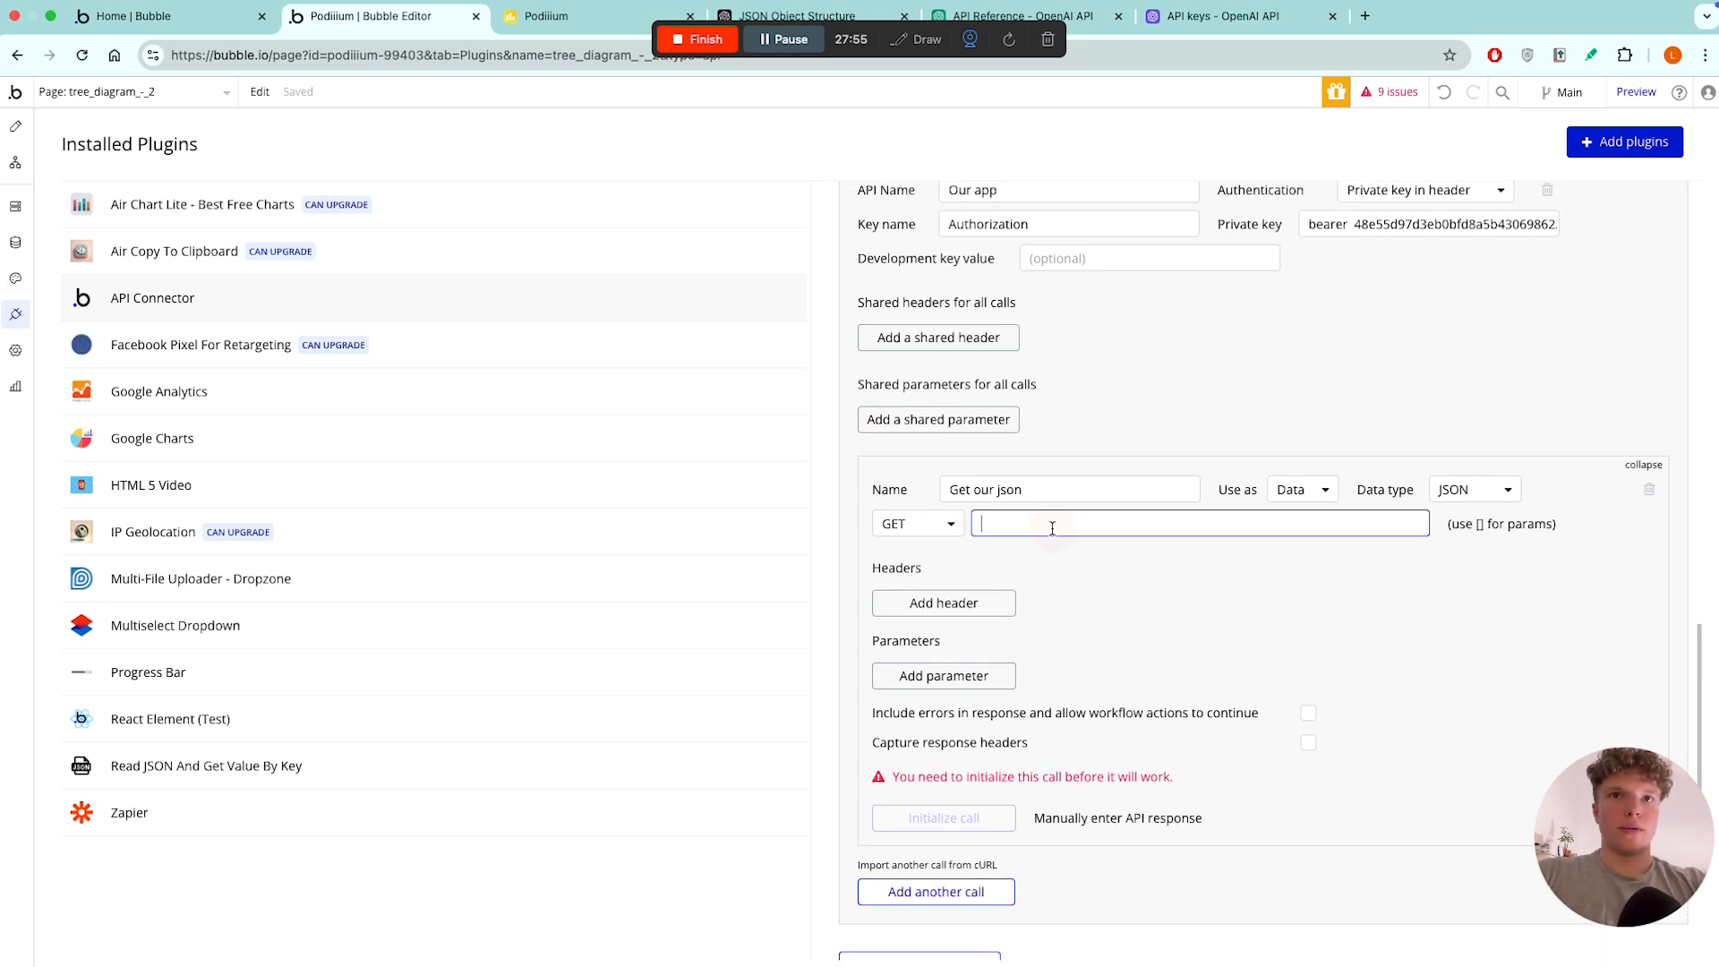
pyautogui.write('https://podiium.app/version-test/api/1.1/wf')
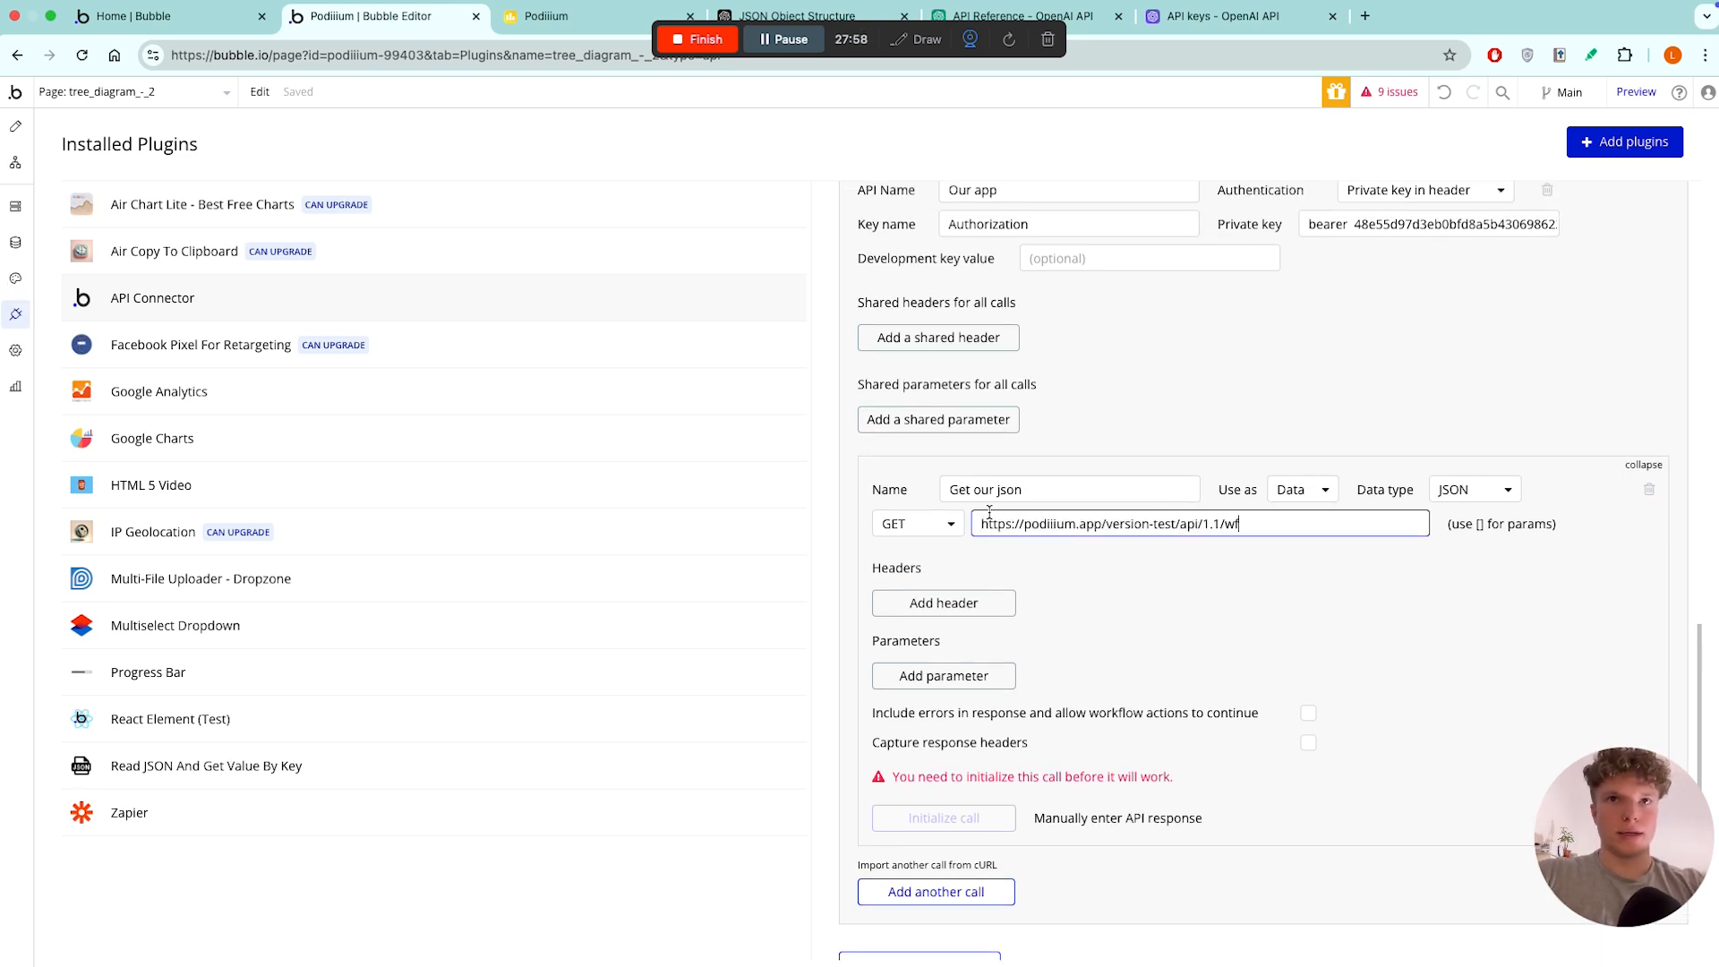
pyautogui.click(930, 531)
pyautogui.click(902, 583)
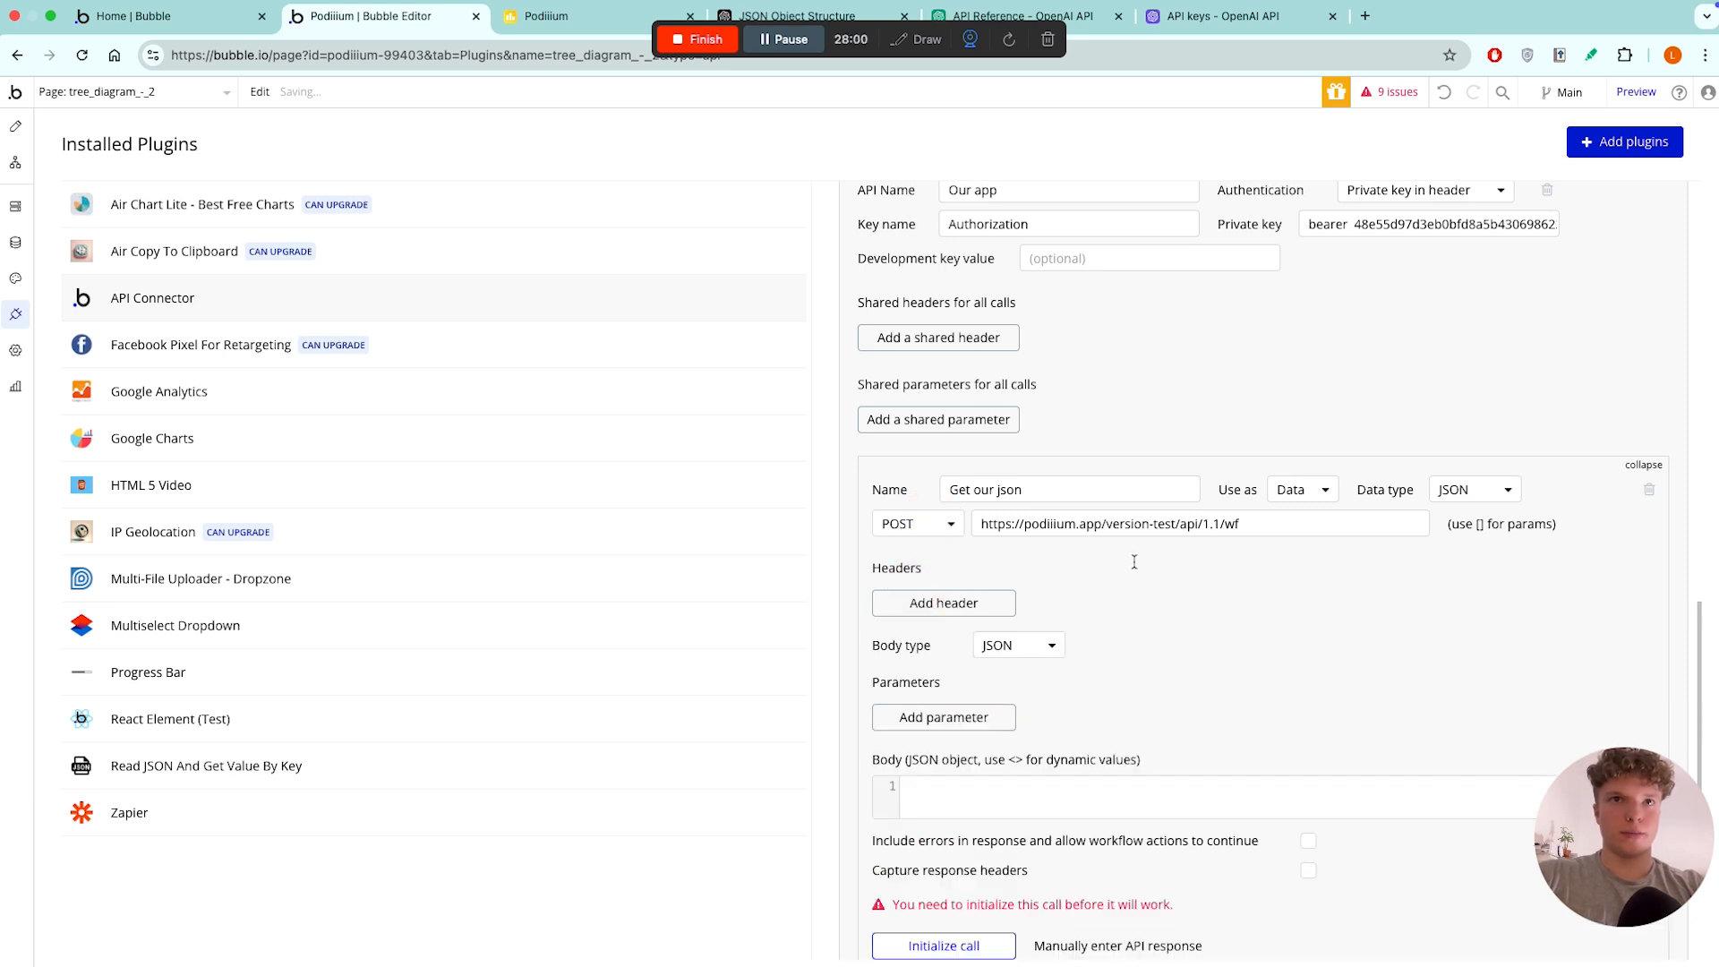
pyautogui.click(1309, 533)
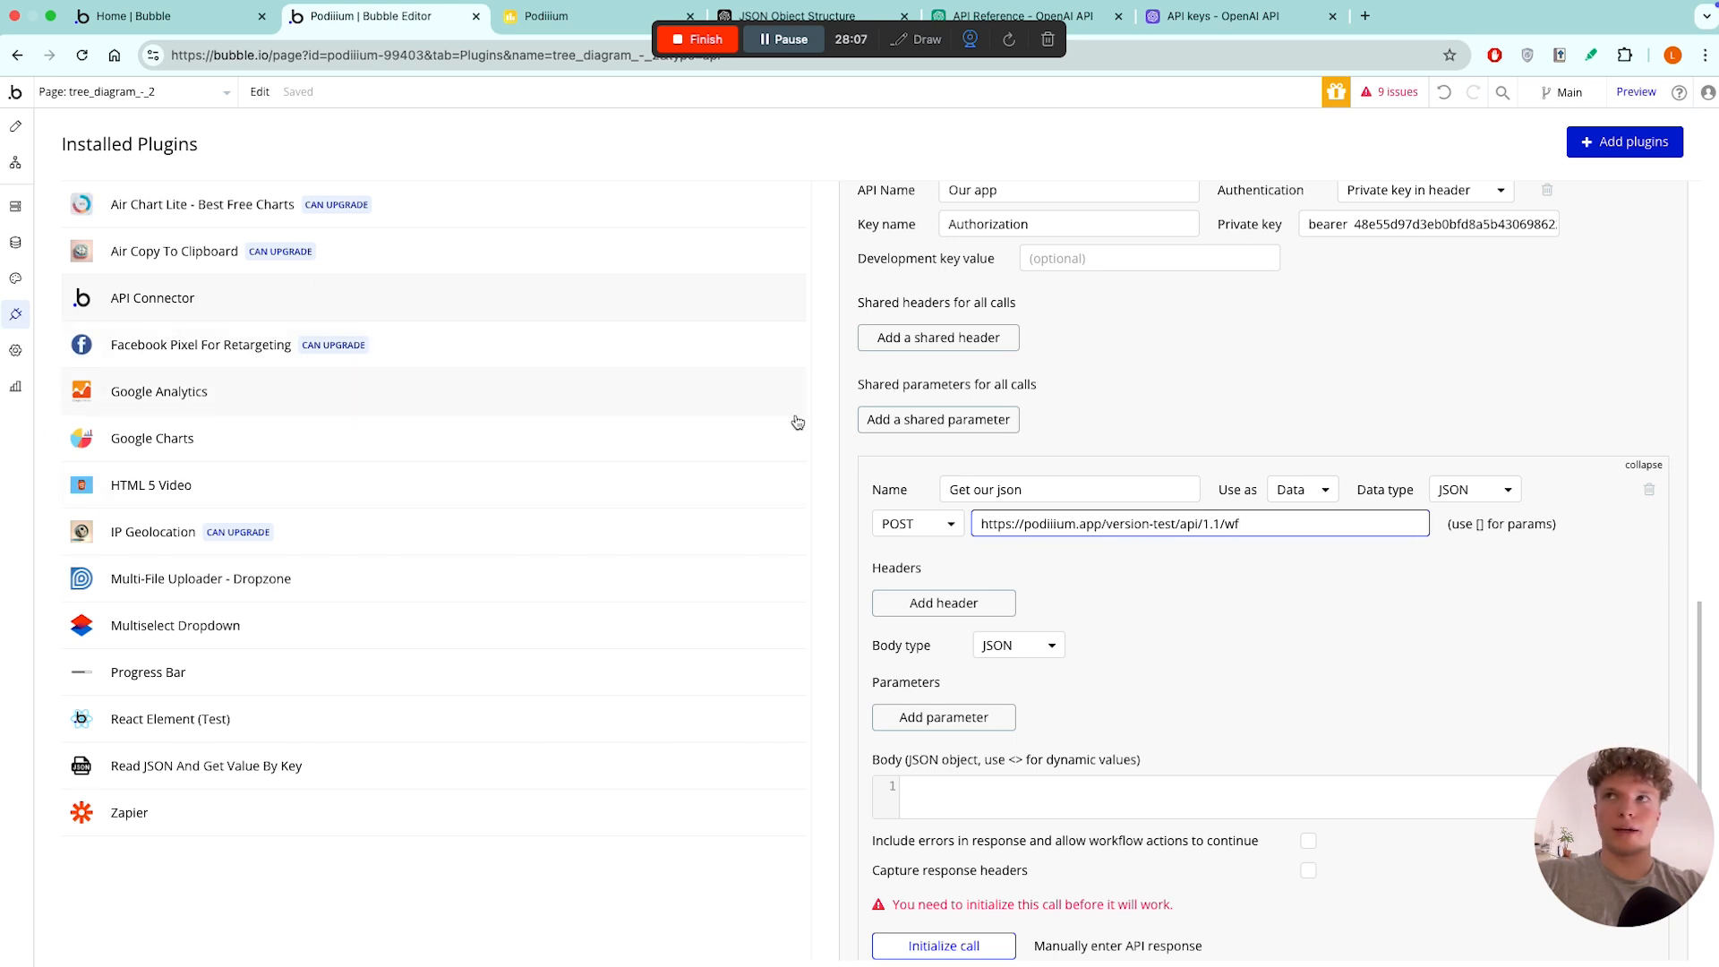
# - Append the workflow name Get_Json to the call URL
pyautogui.click(17, 214)
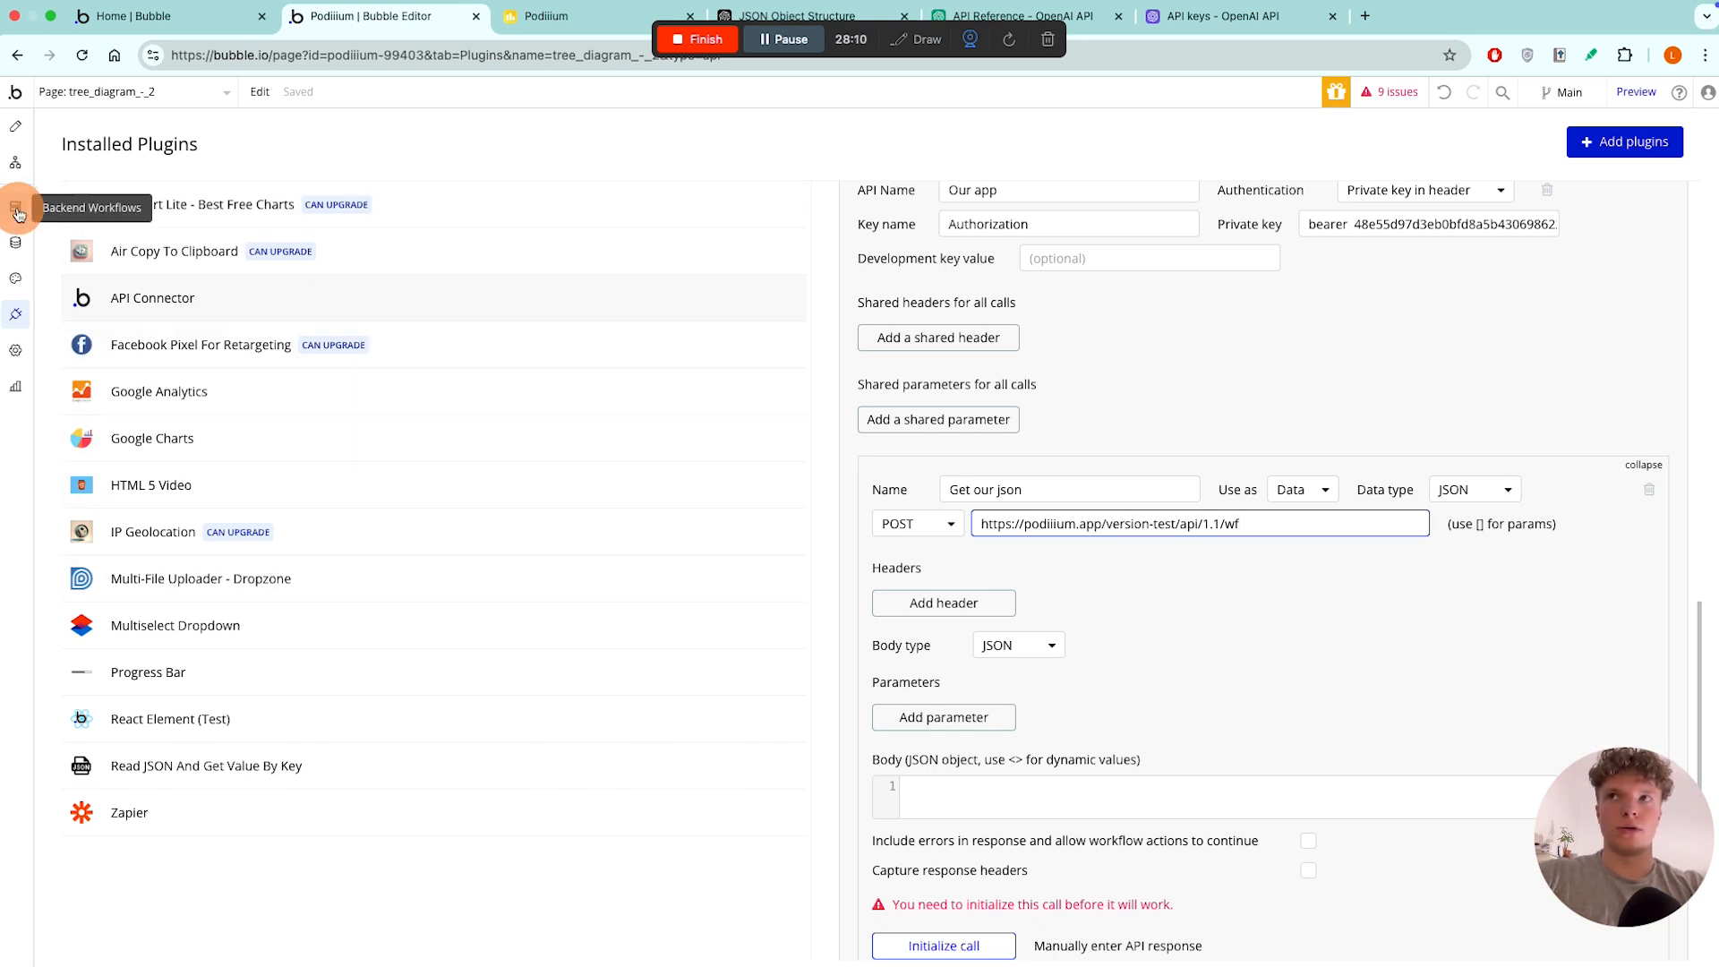
pyautogui.click(597, 197)
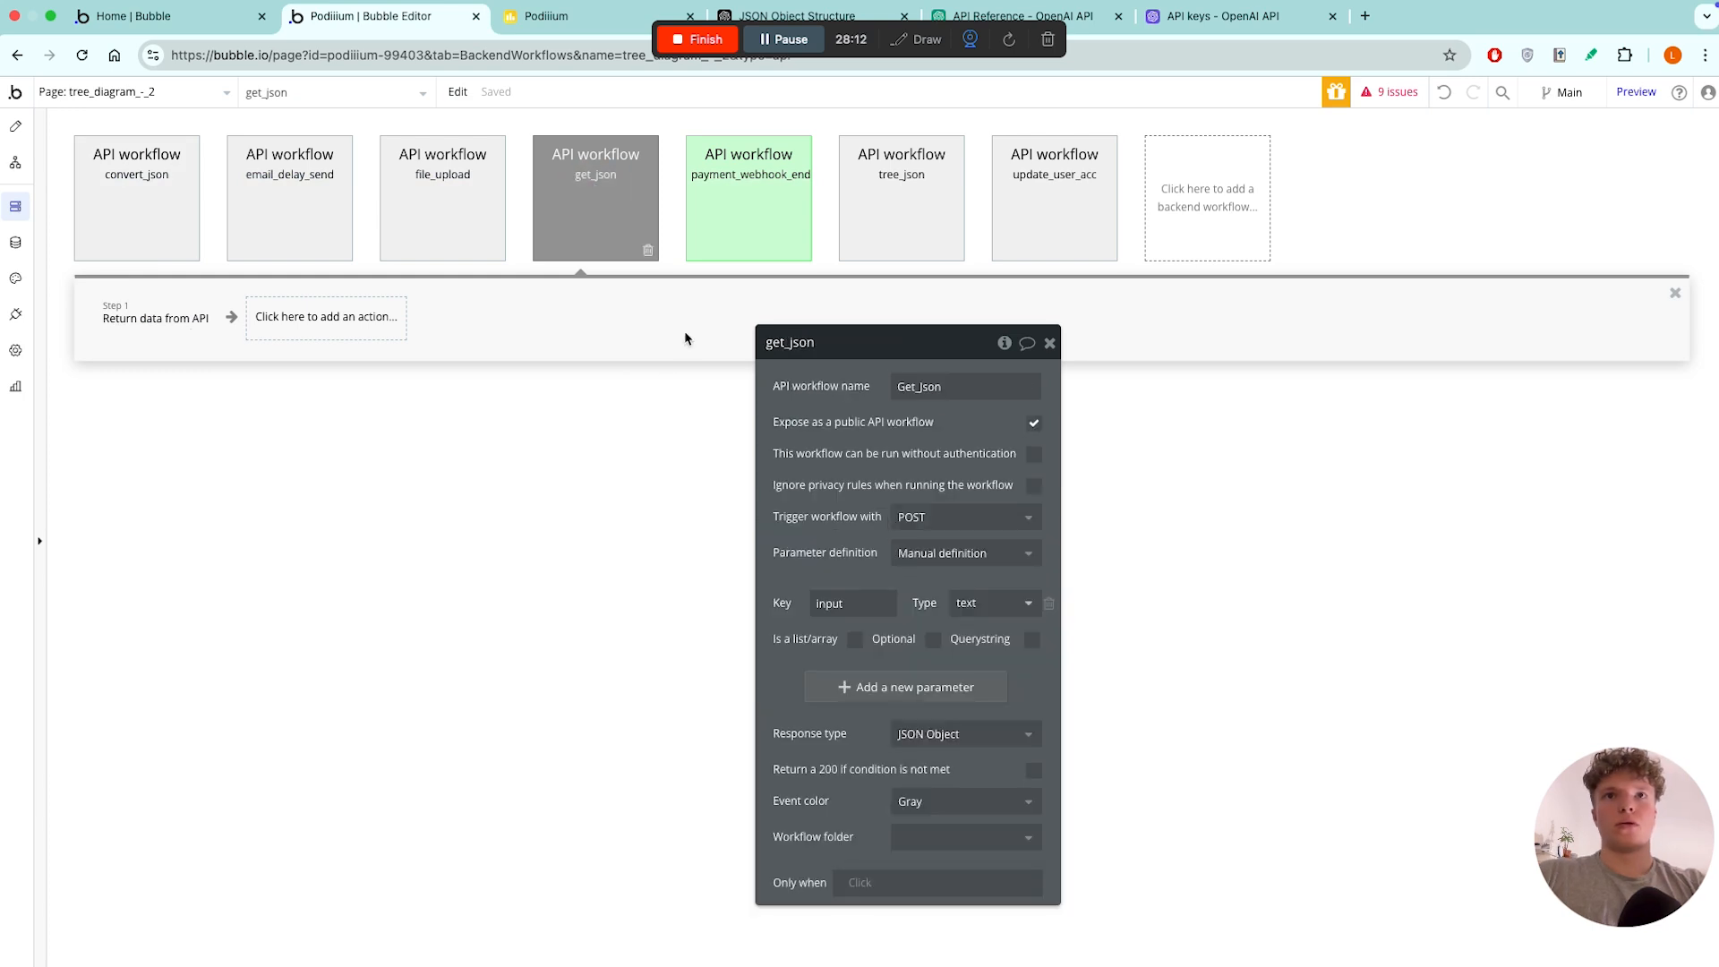
pyautogui.click(970, 384)
pyautogui.doubleClick(969, 384)
pyautogui.click(14, 316)
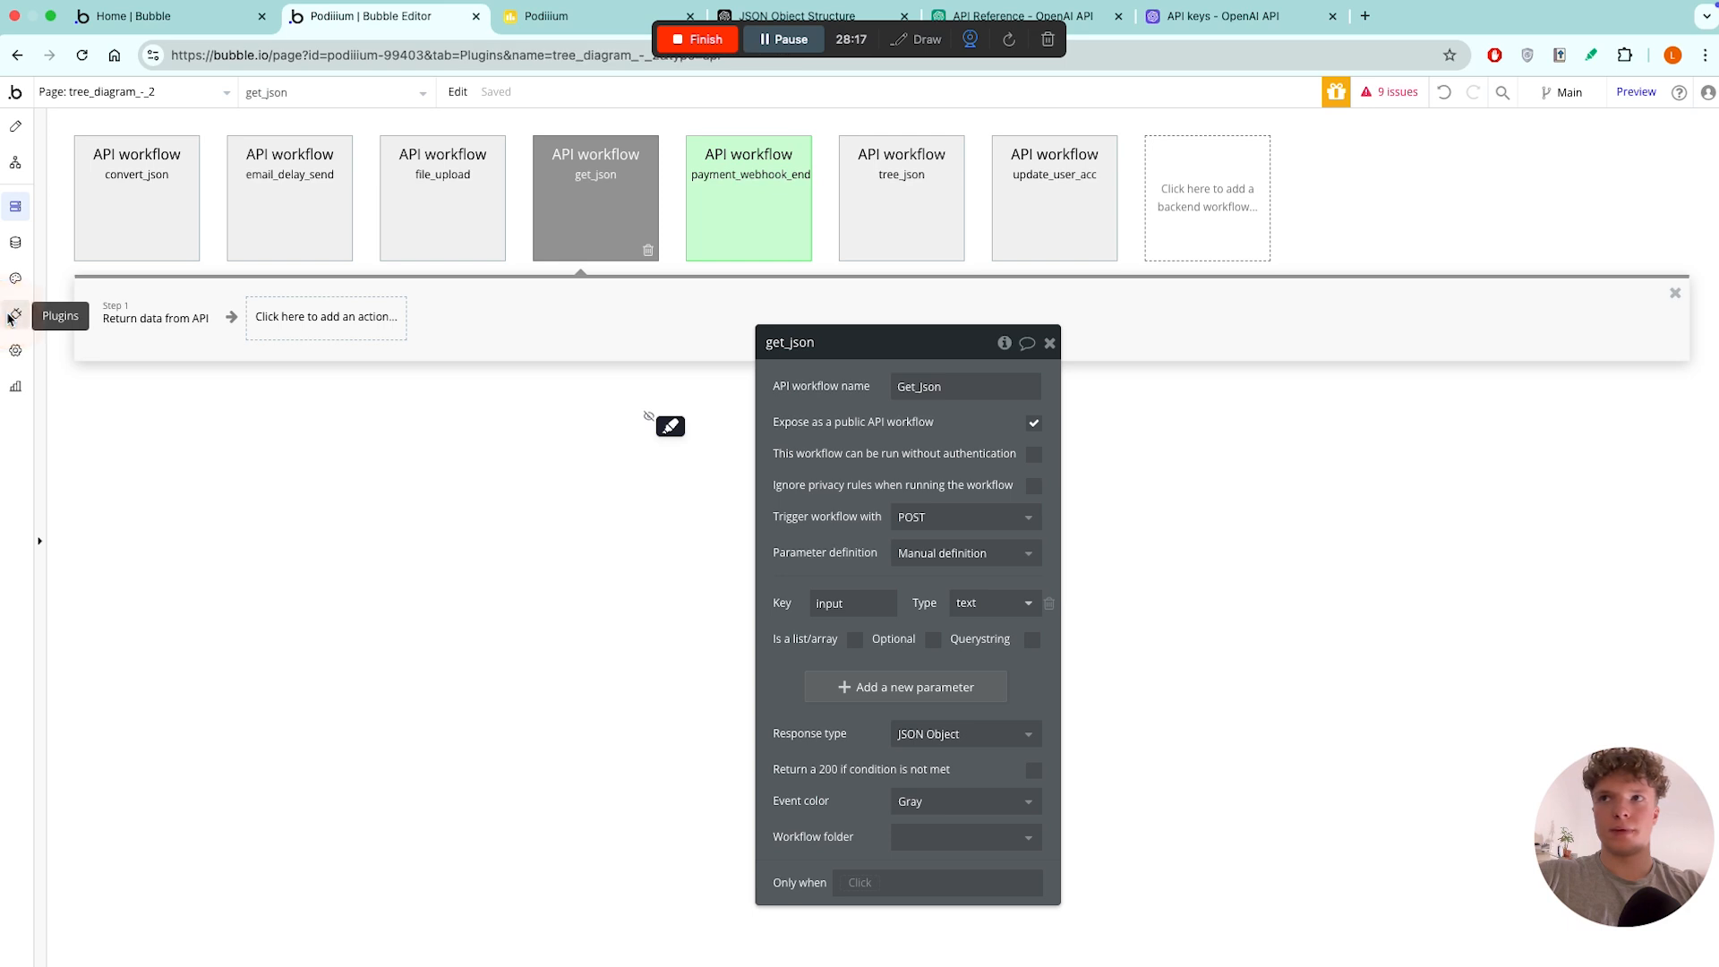
pyautogui.click(1280, 527)
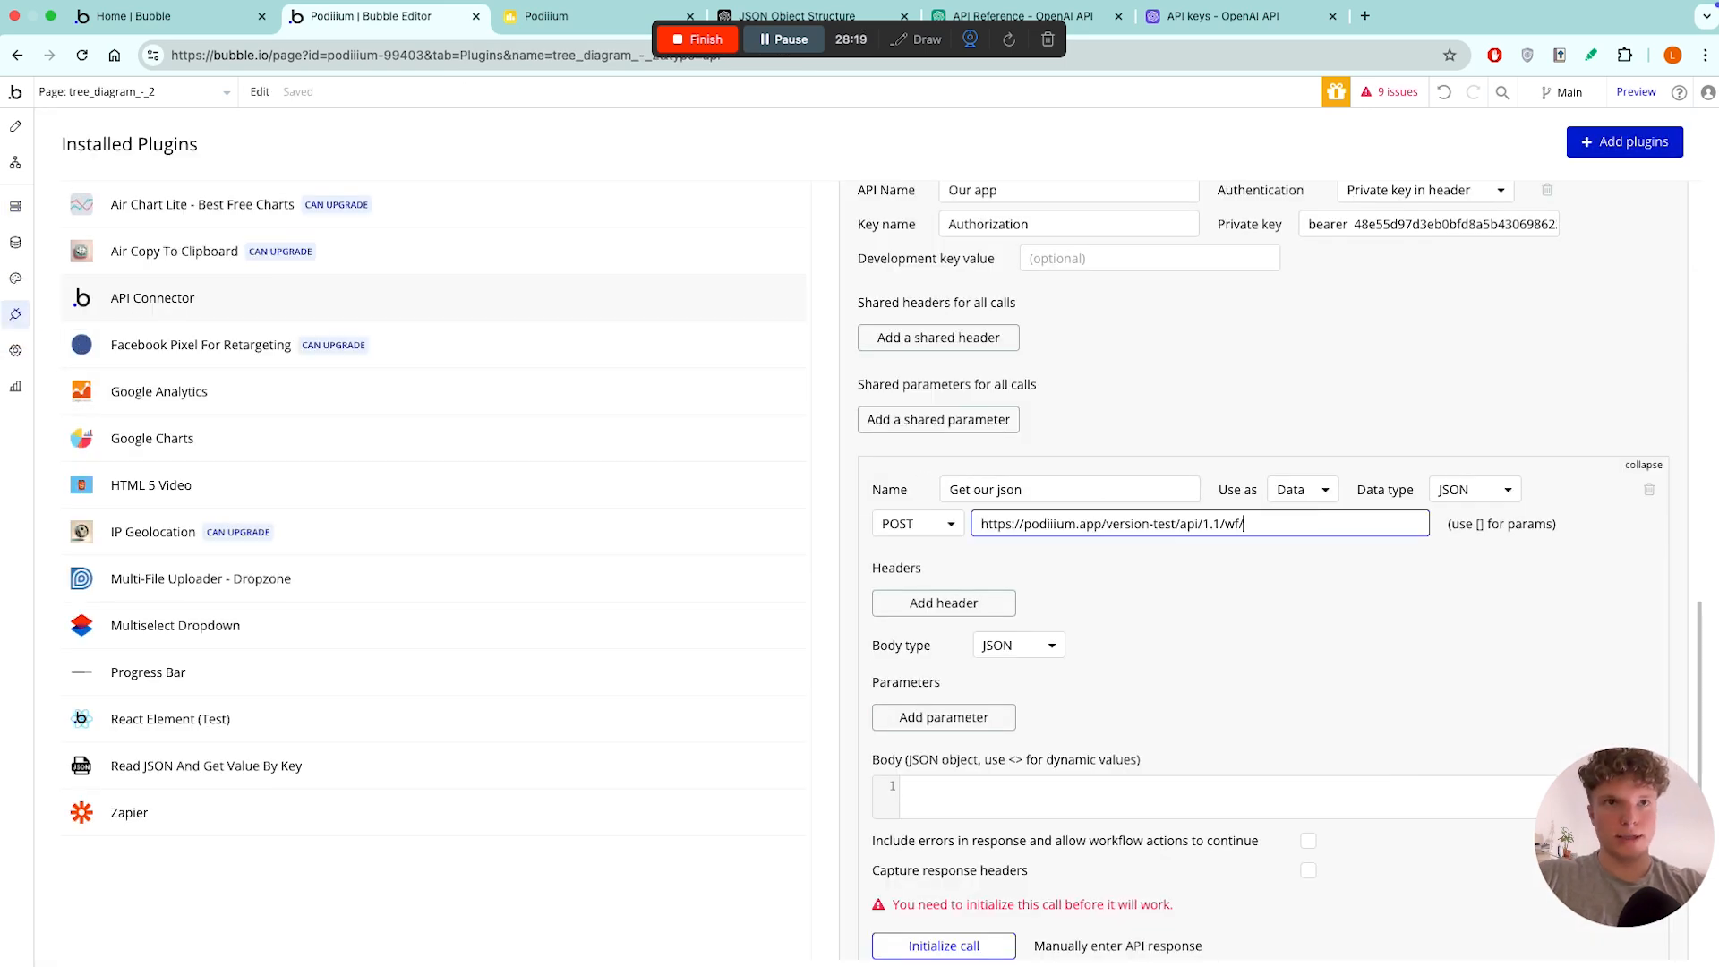
pyautogui.write('Get_Json')
pyautogui.click(1324, 659)
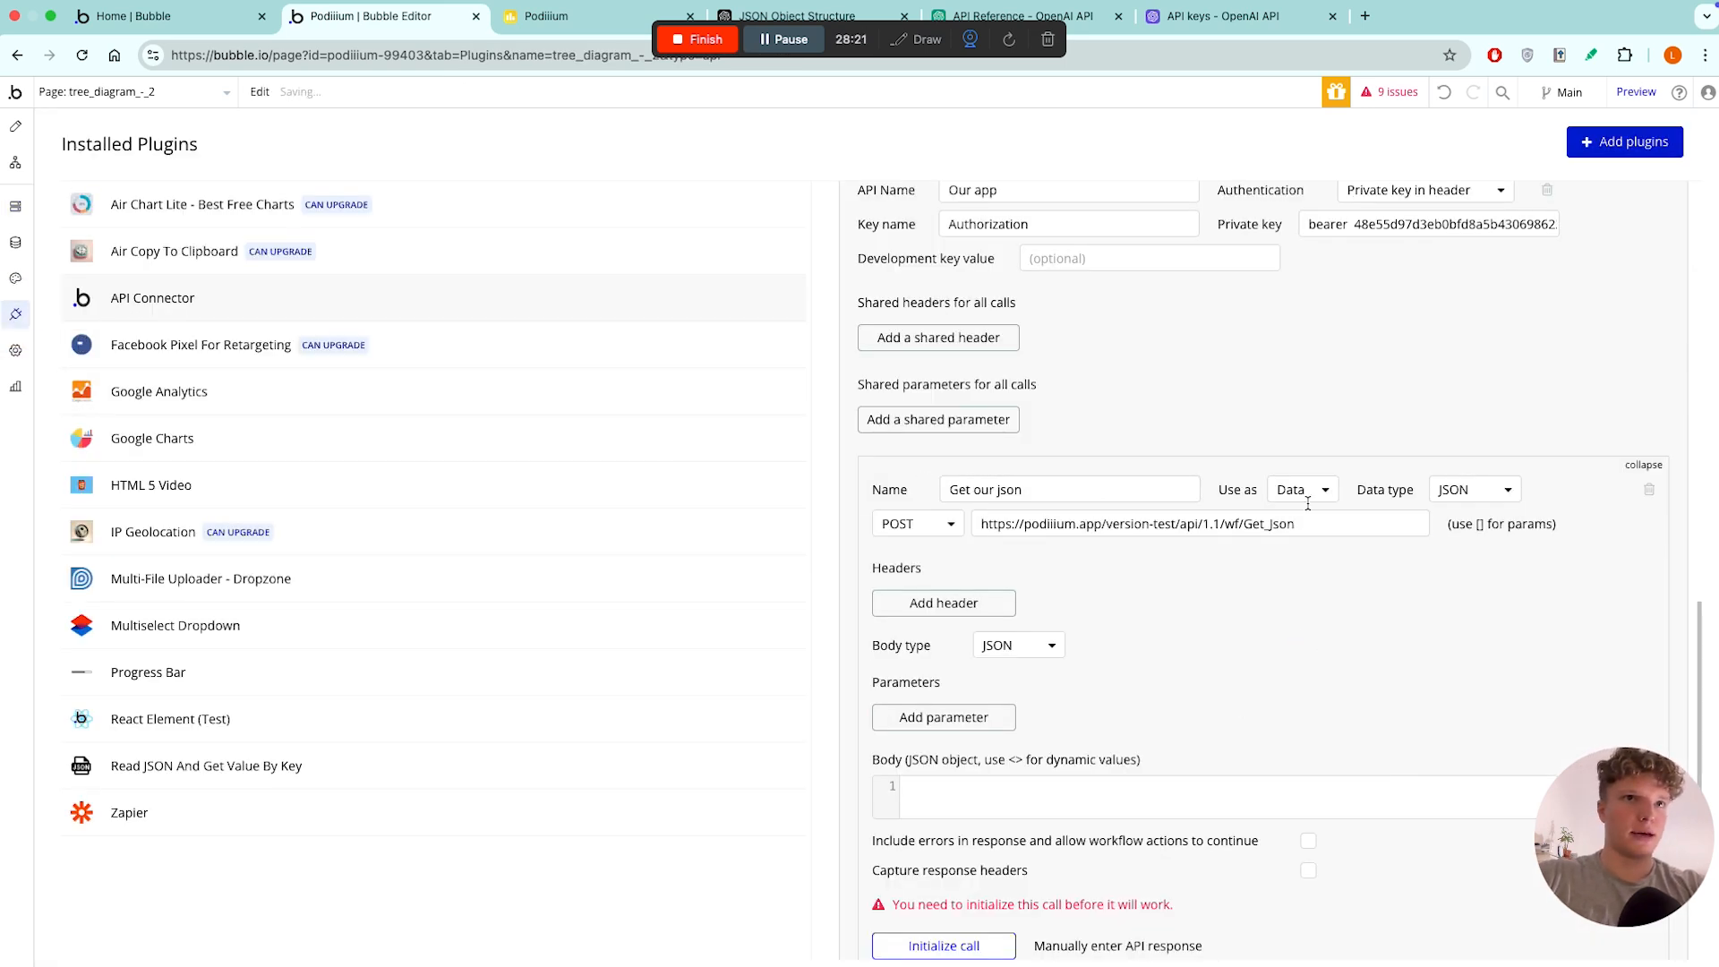
# - Set the call's Use as option to Action
pyautogui.scroll(-1, 1289, 591)
pyautogui.click(1290, 423)
pyautogui.click(1293, 480)
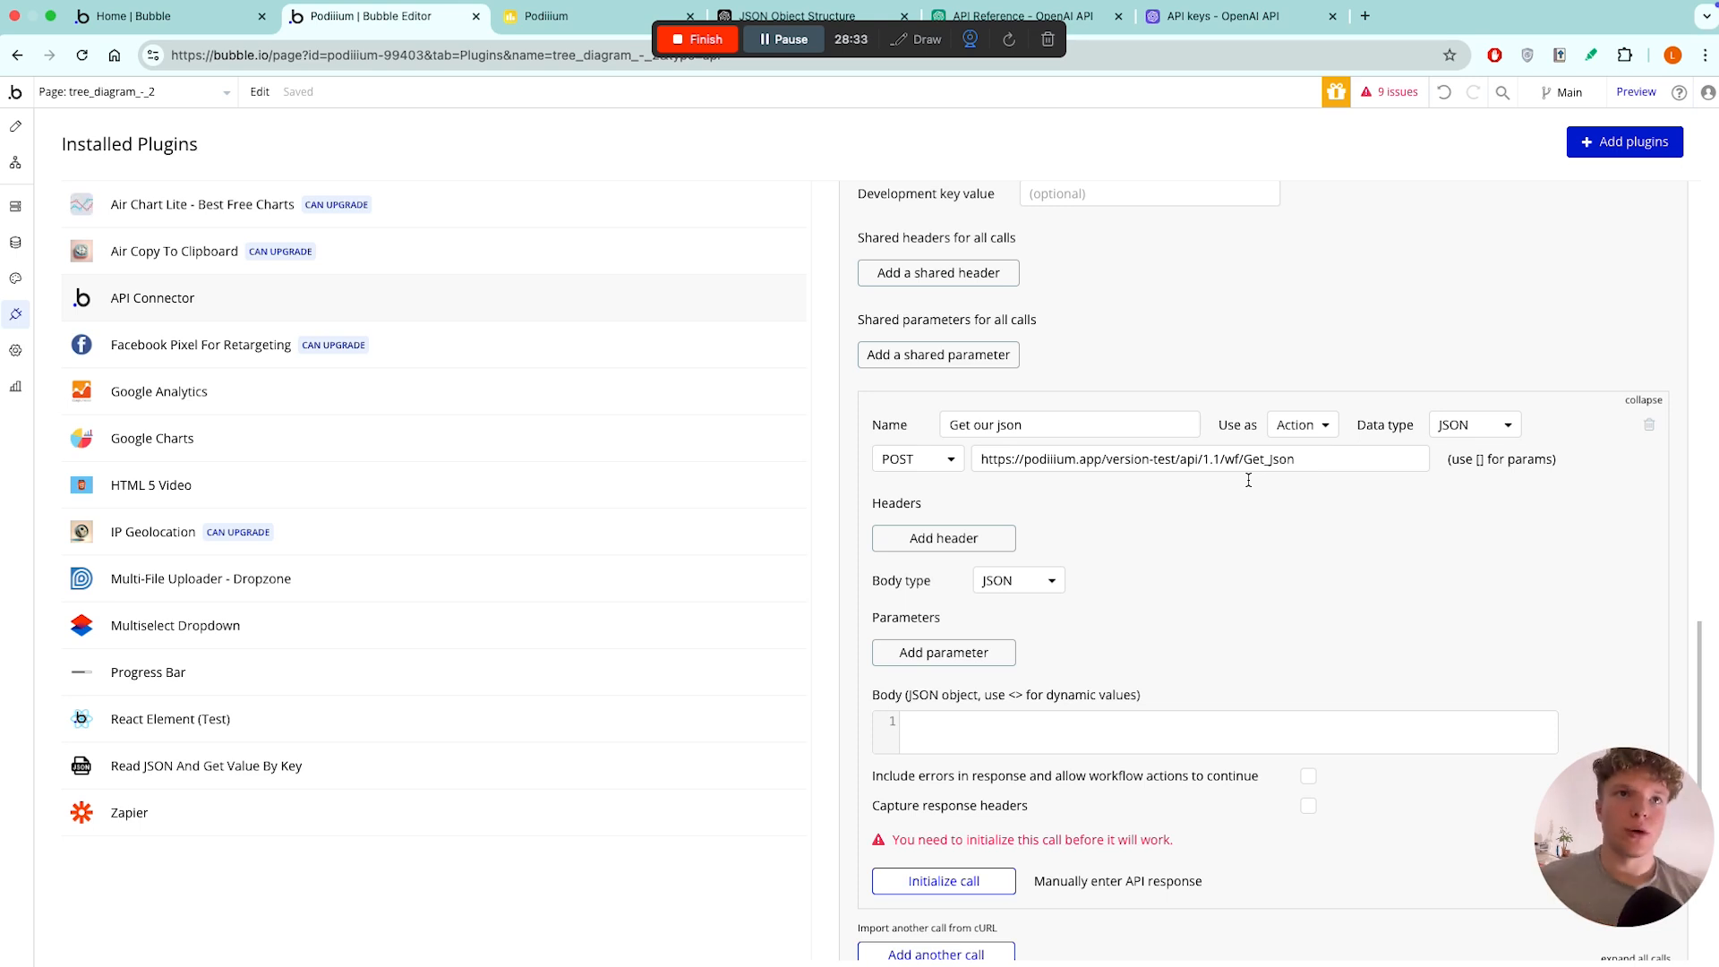
# - Enter the body {"input": "<input>"} so an input key/value parameter appears
pyautogui.write('{')
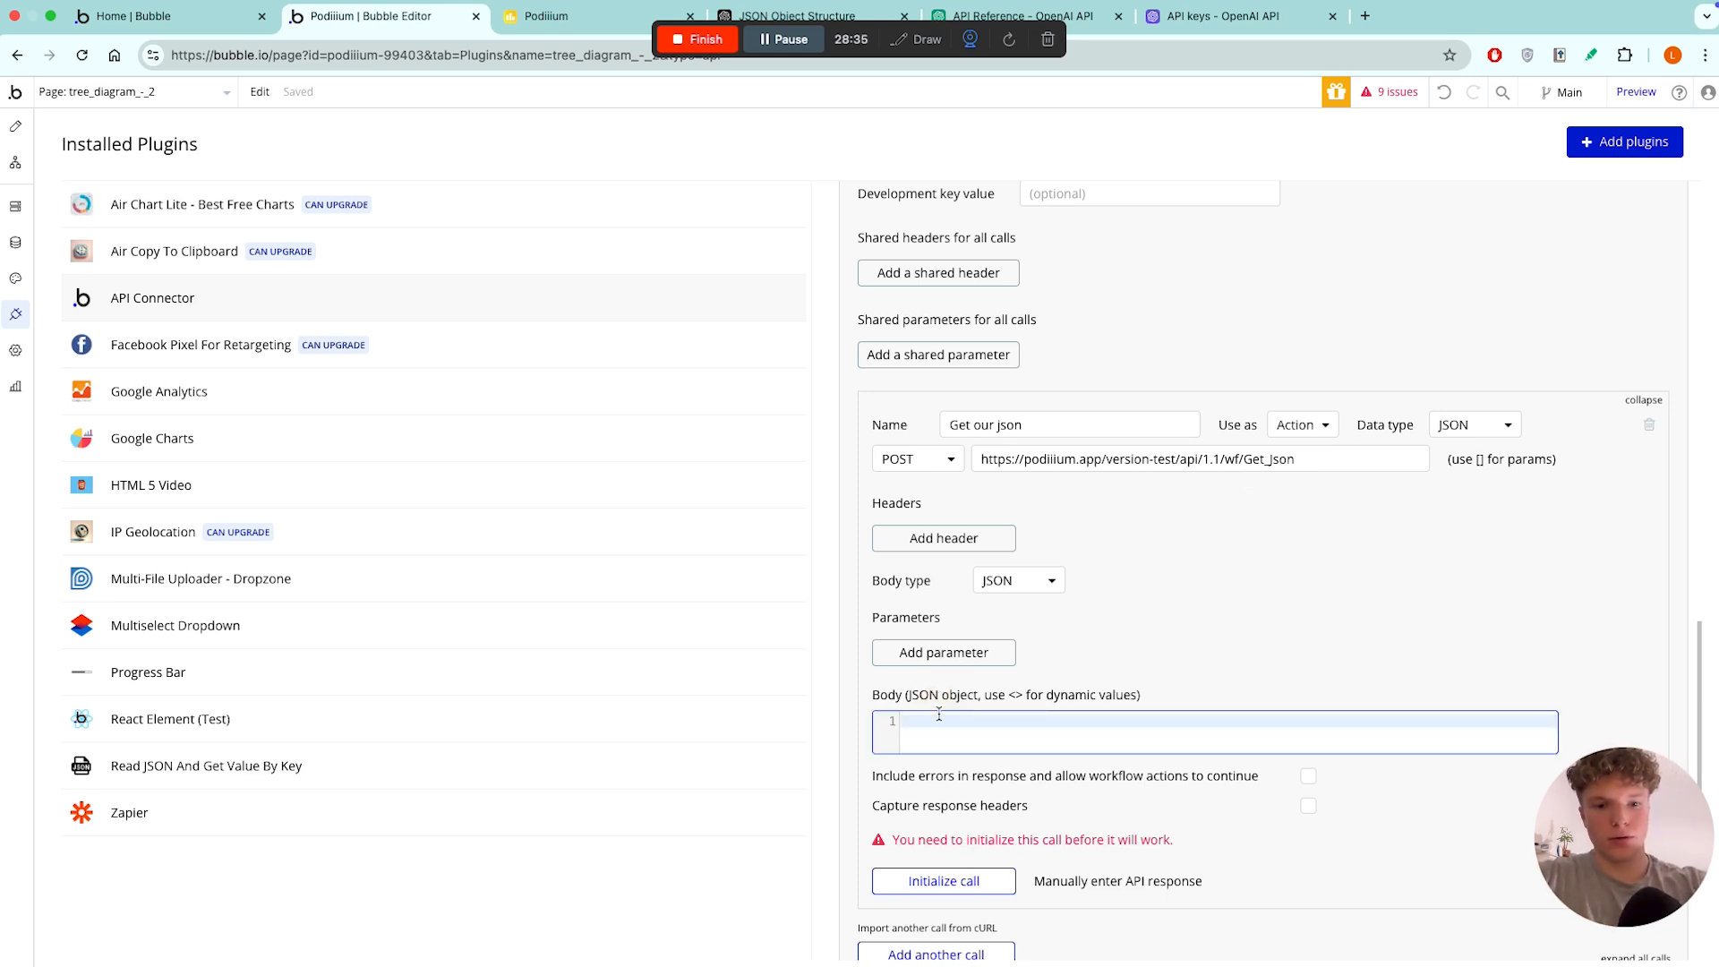
pyautogui.write('"input": ')
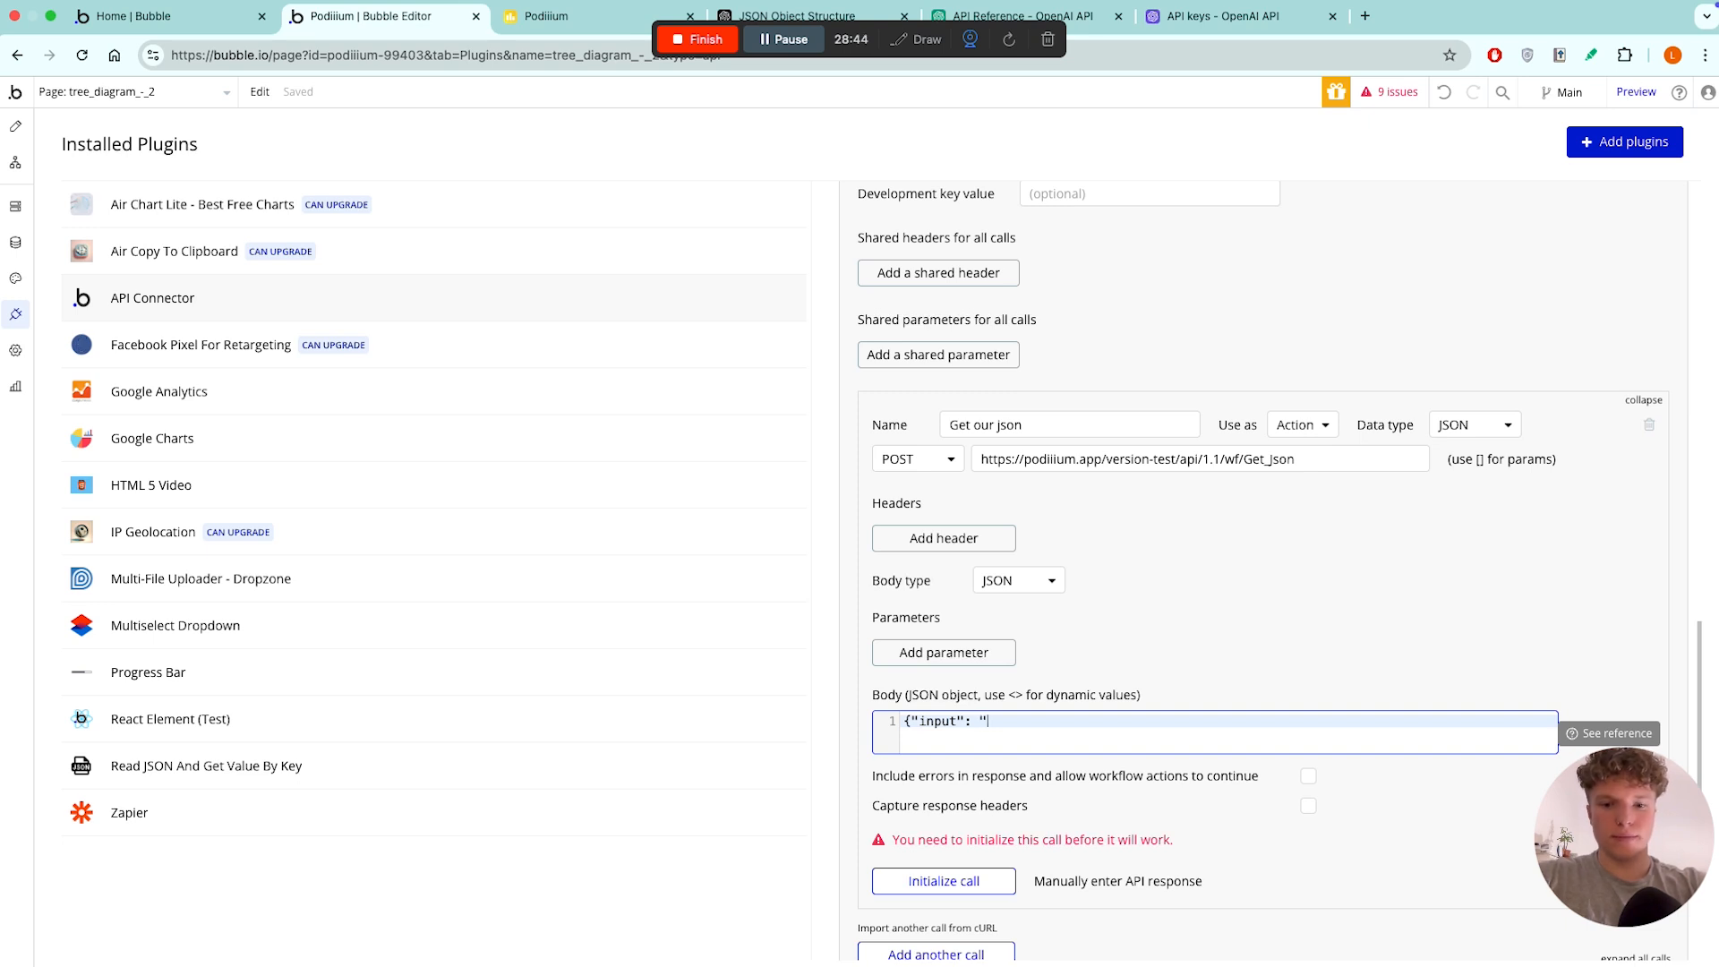
pyautogui.write('"input"}')
pyautogui.click(986, 721)
pyautogui.write('<input>')
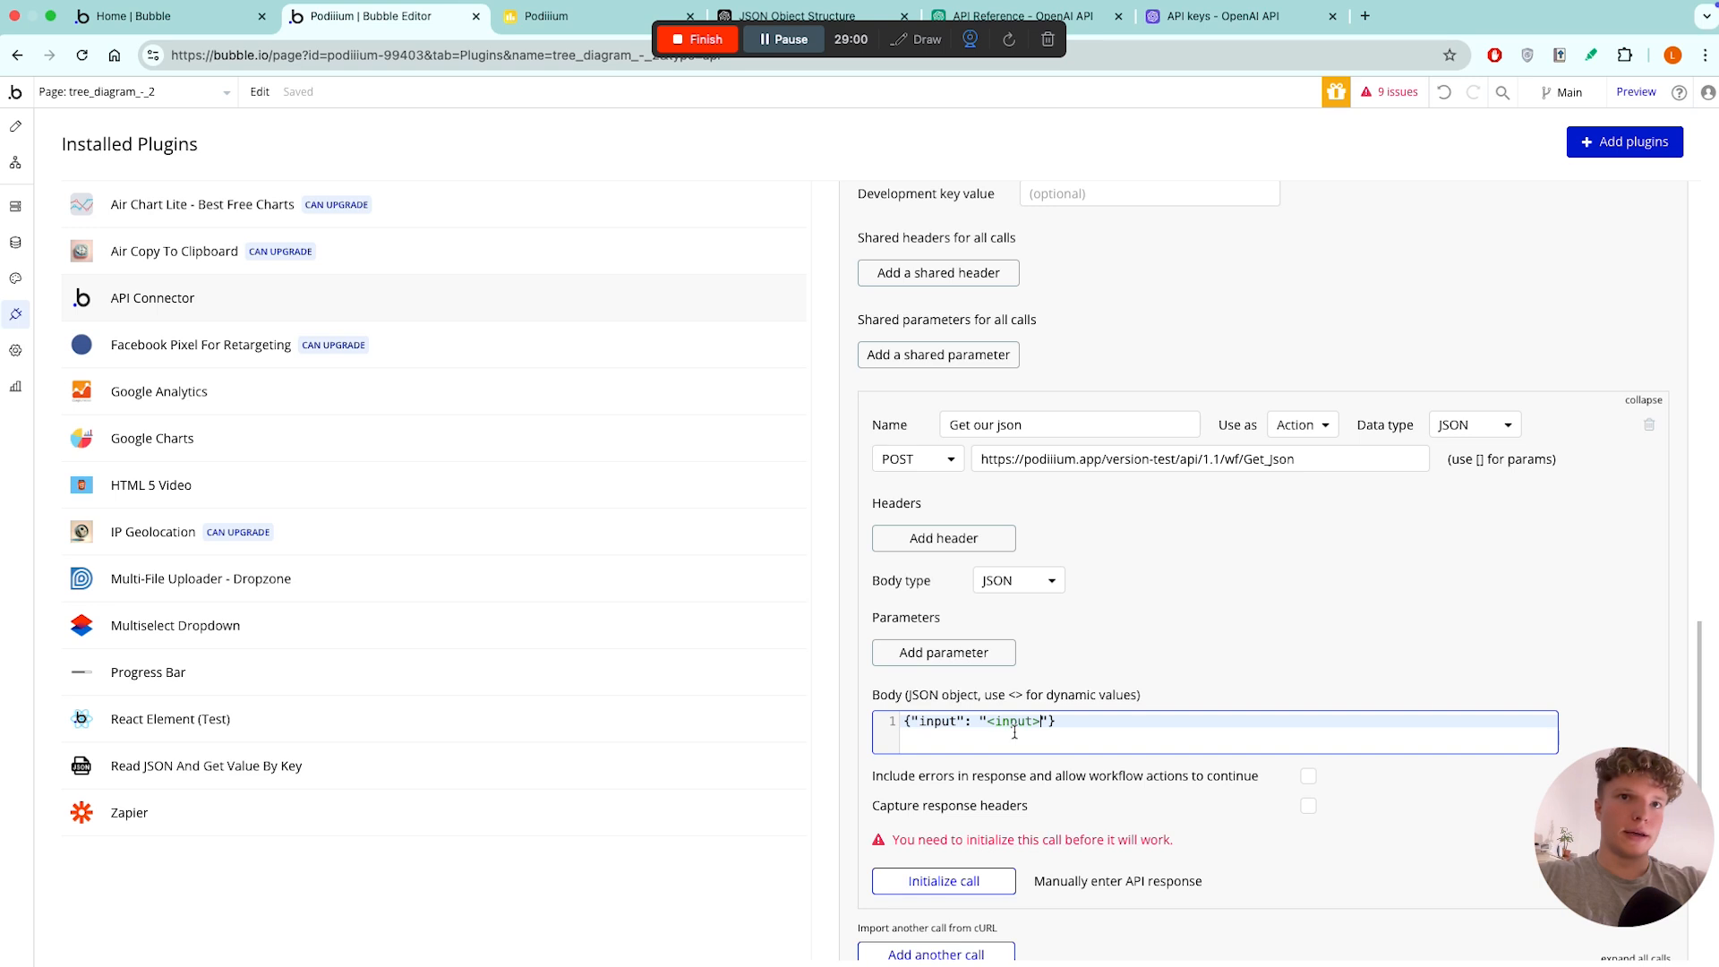
pyautogui.click(1029, 772)
pyautogui.scroll(-5, 1043, 792)
pyautogui.click(1326, 563)
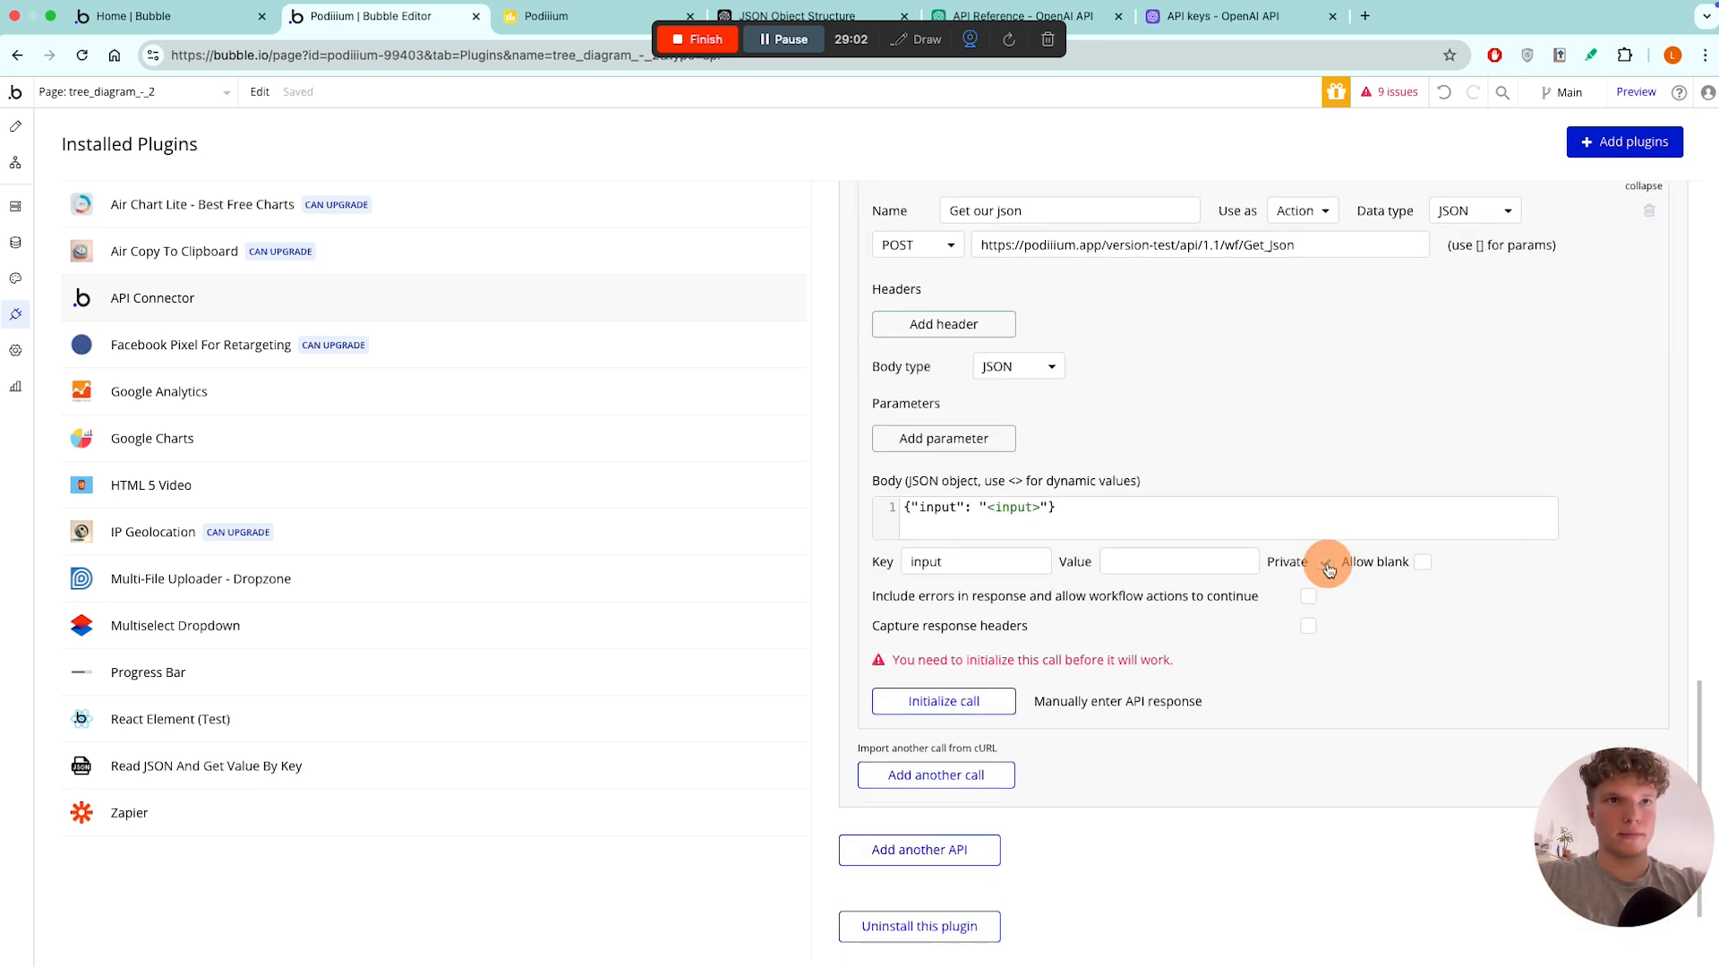
pyautogui.scroll(2, 1155, 583)
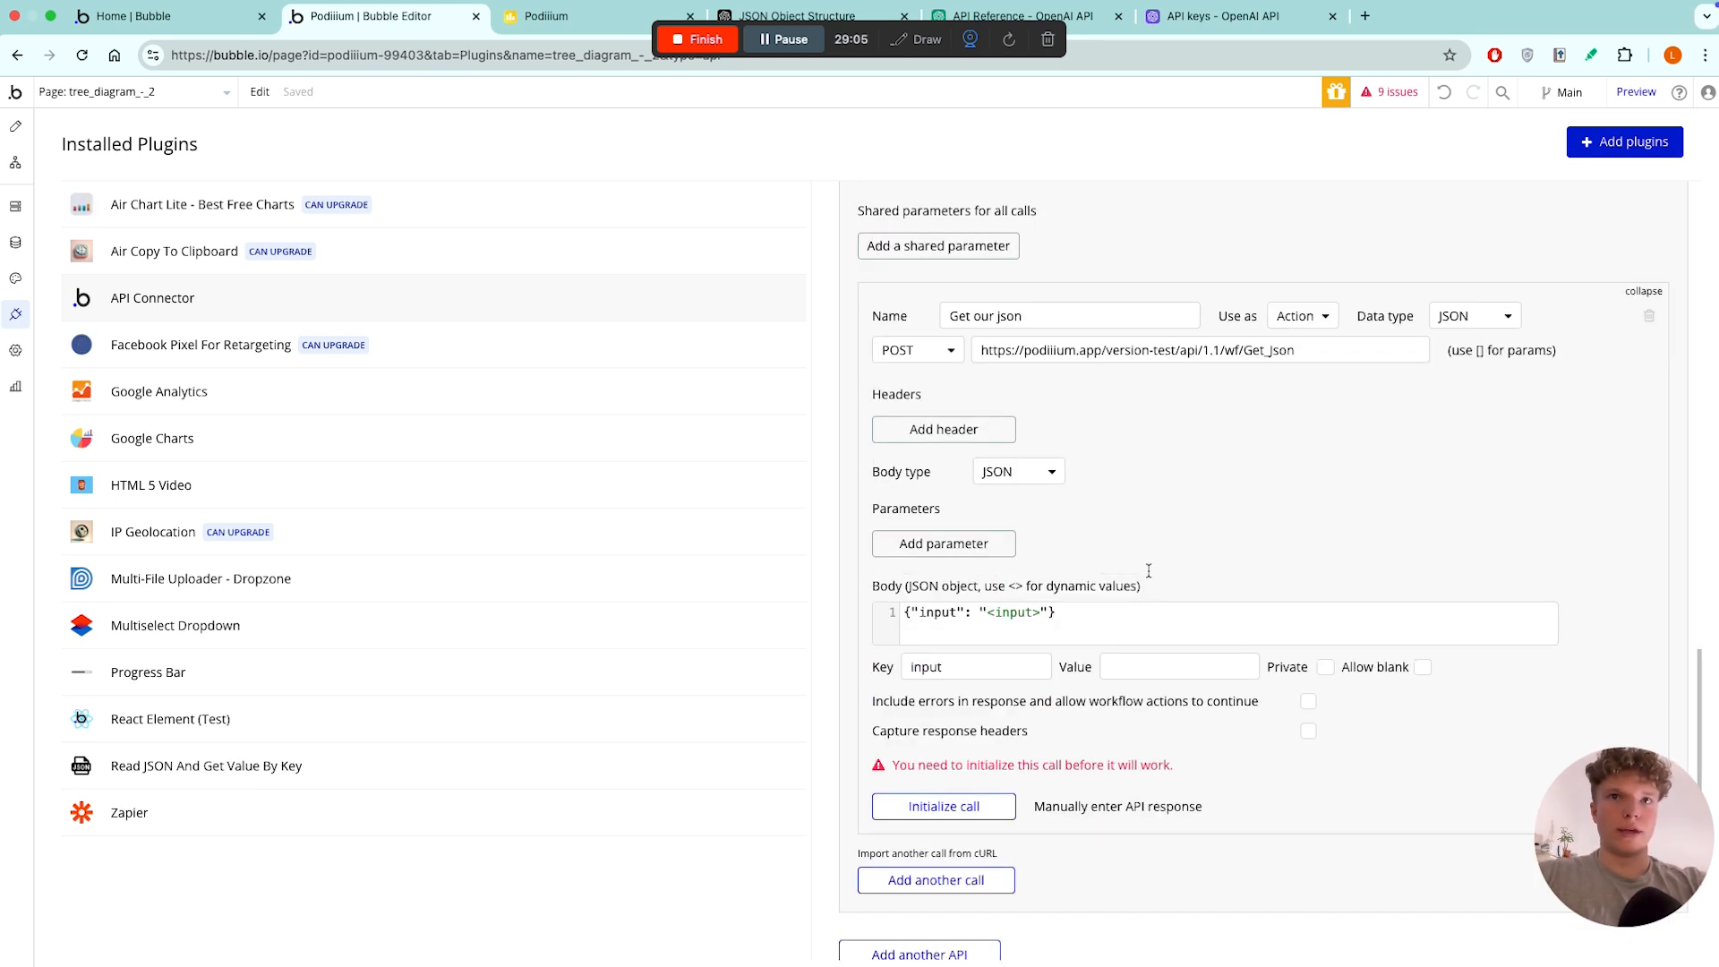
pyautogui.scroll(6, 1154, 578)
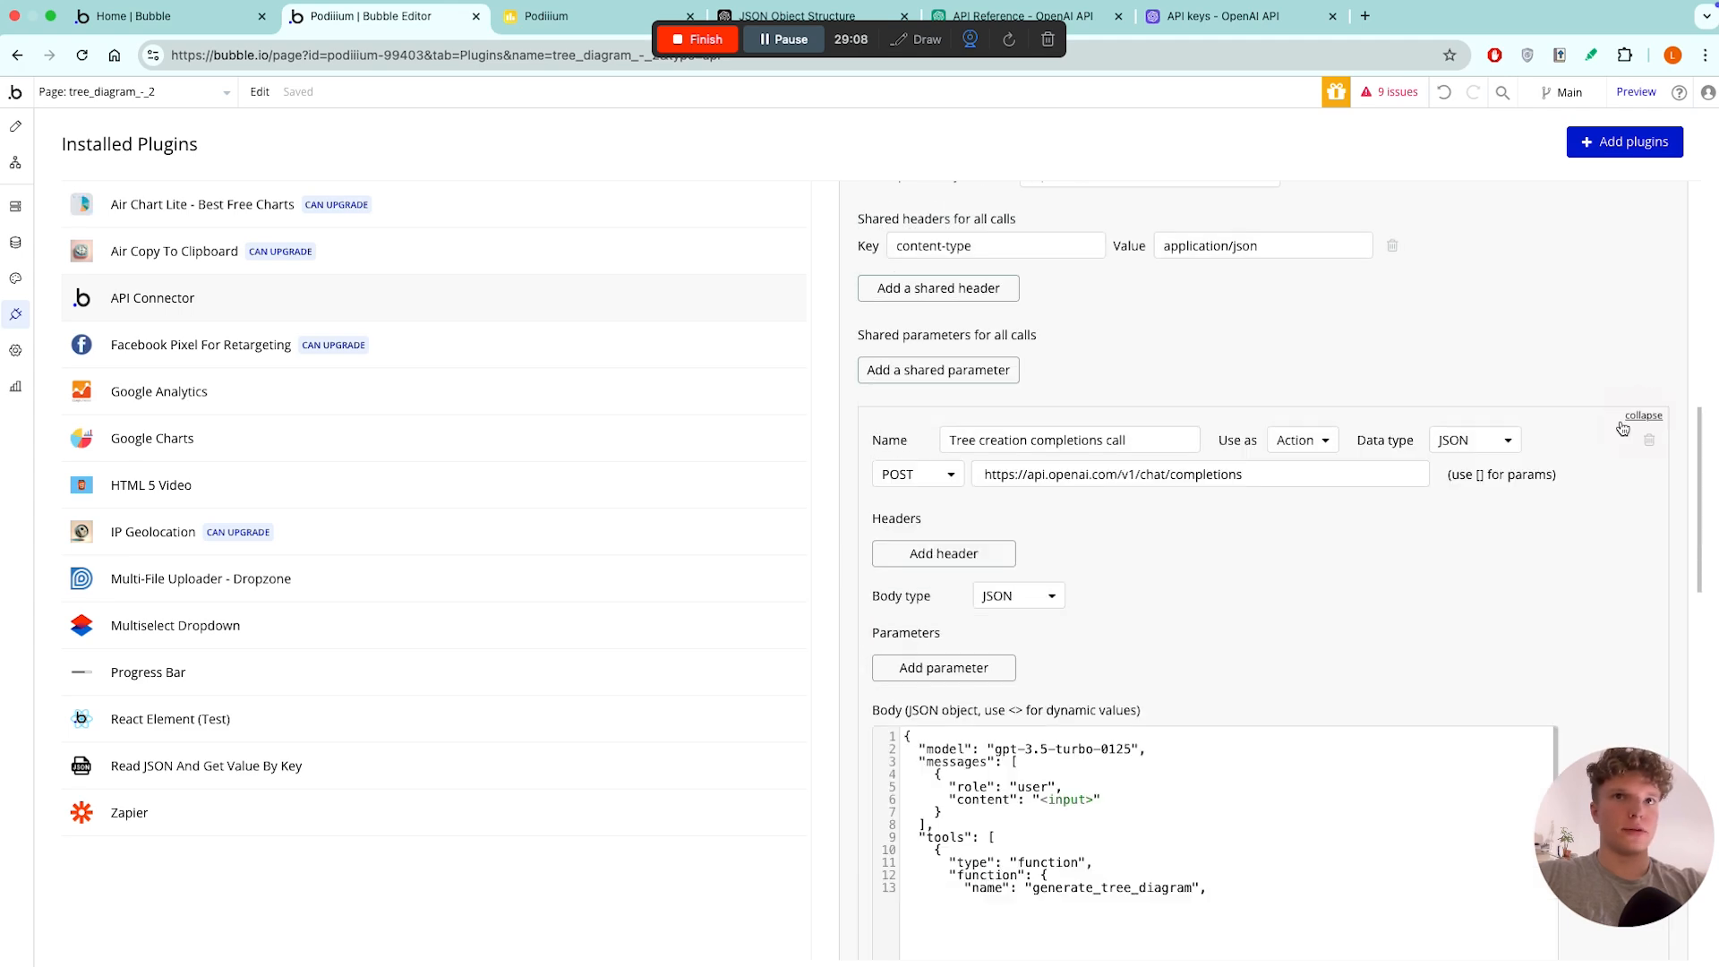
# - Copy the tree diagram arguments JSON from the tree call's manual API response and save it
pyautogui.scroll(-3, 1193, 580)
pyautogui.scroll(-4, 1193, 578)
pyautogui.scroll(-2, 1137, 756)
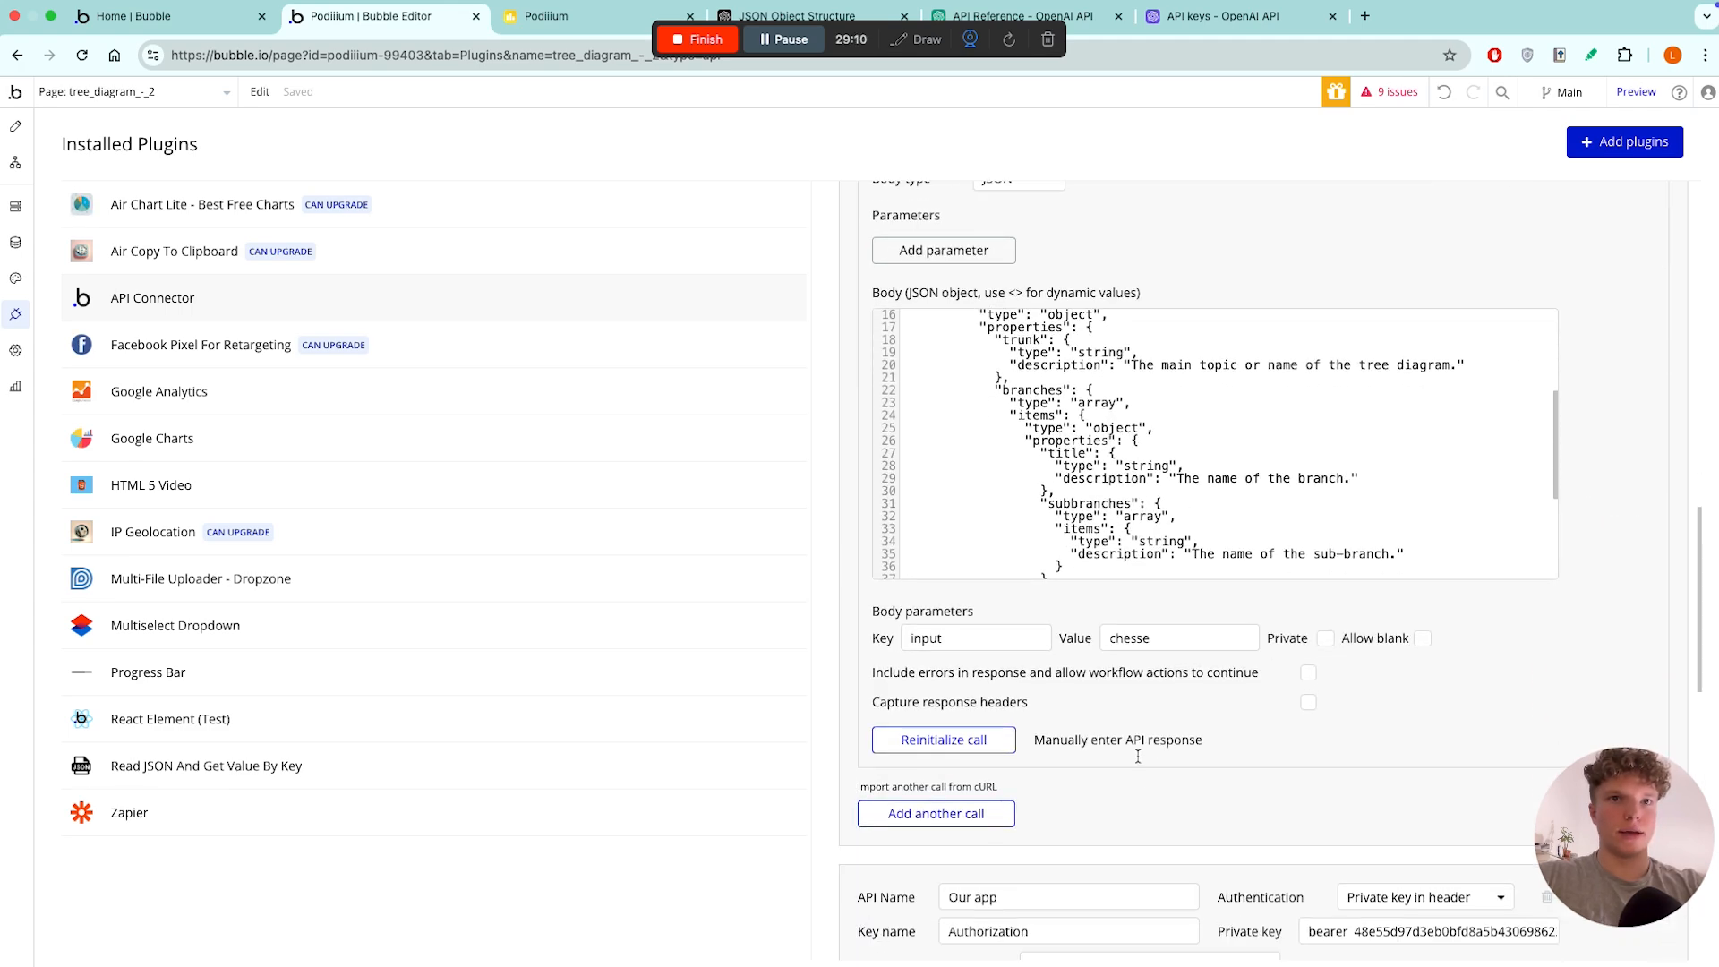
pyautogui.click(1059, 743)
pyautogui.scroll(-5, 872, 411)
pyautogui.scroll(3, 871, 407)
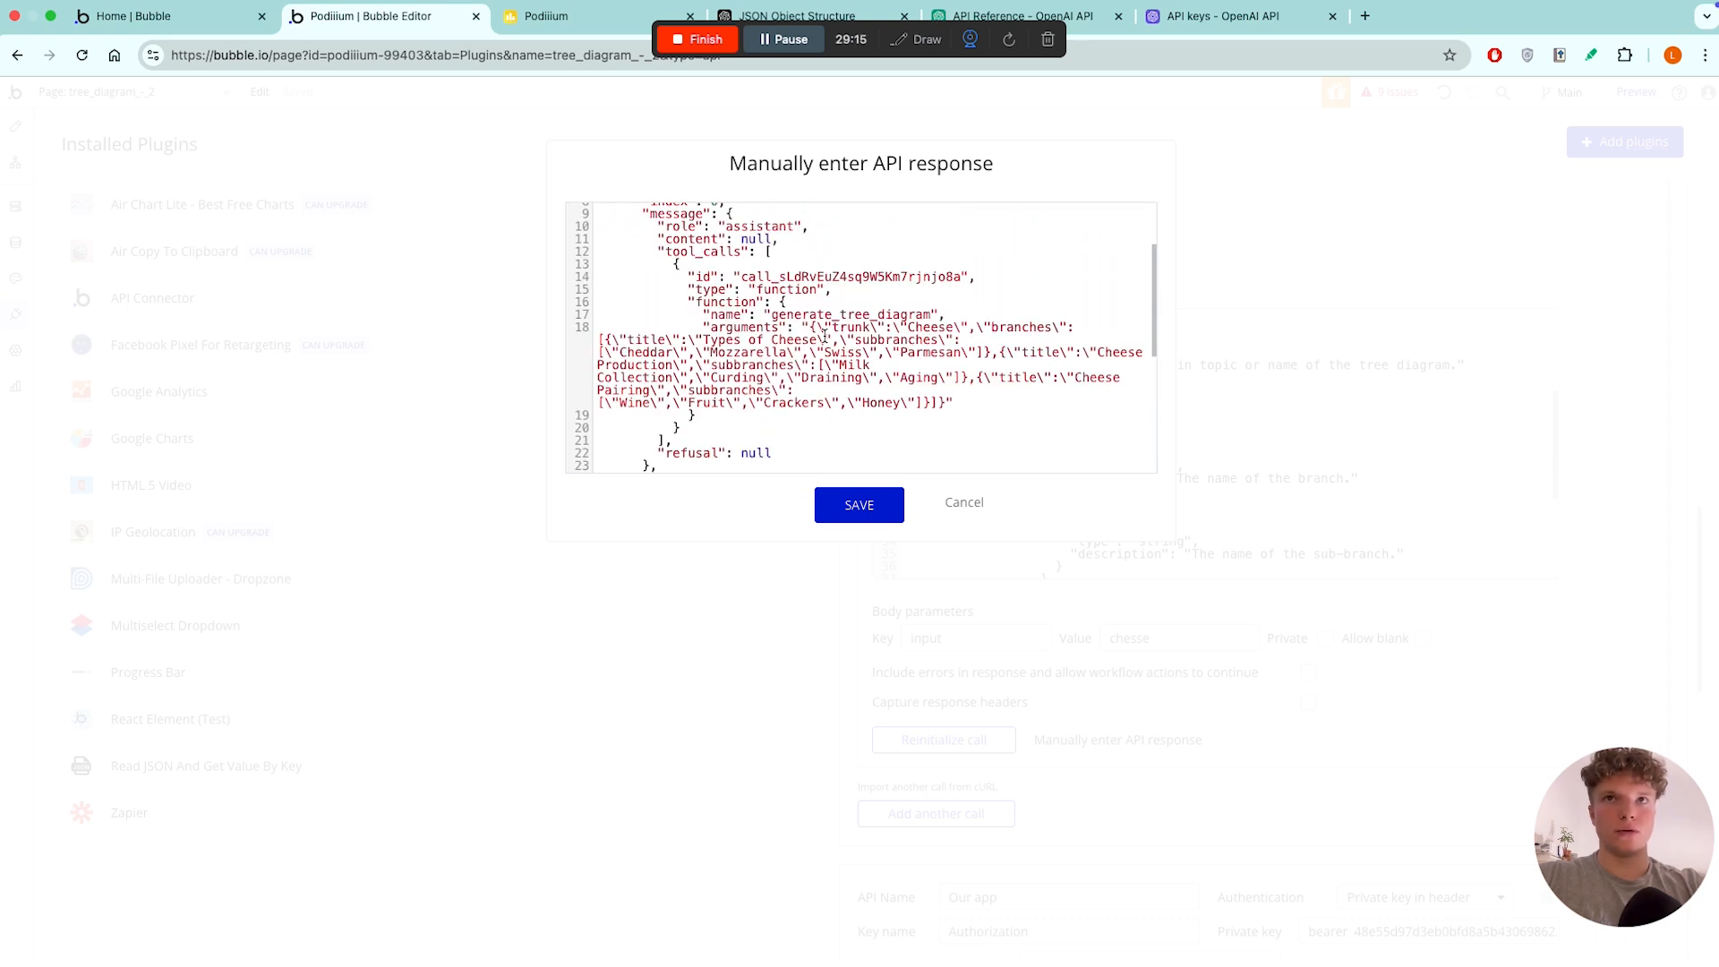
pyautogui.moveTo(811, 329)
pyautogui.mouseDown()
pyautogui.moveTo(937, 403)
pyautogui.moveTo(809, 327)
pyautogui.mouseUp()
pyautogui.click(839, 508)
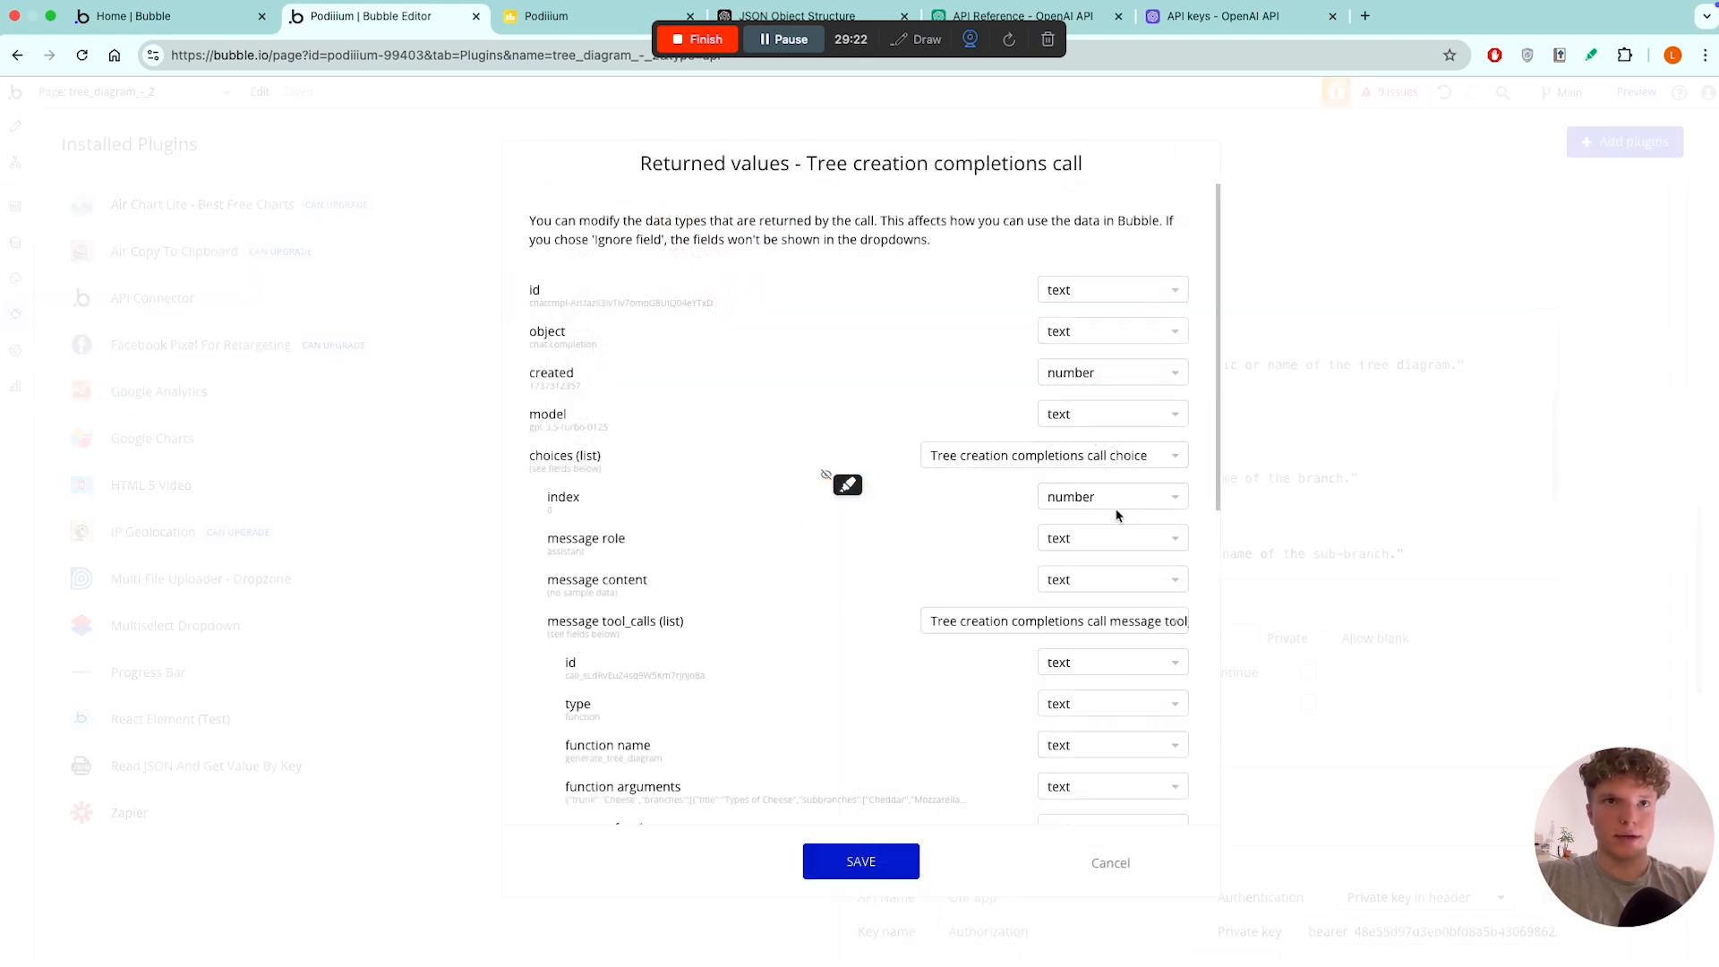
# - Save the returned value types and paste the tree JSON as the input test value
pyautogui.scroll(-3, 1116, 513)
pyautogui.click(860, 862)
pyautogui.scroll(-10, 1144, 625)
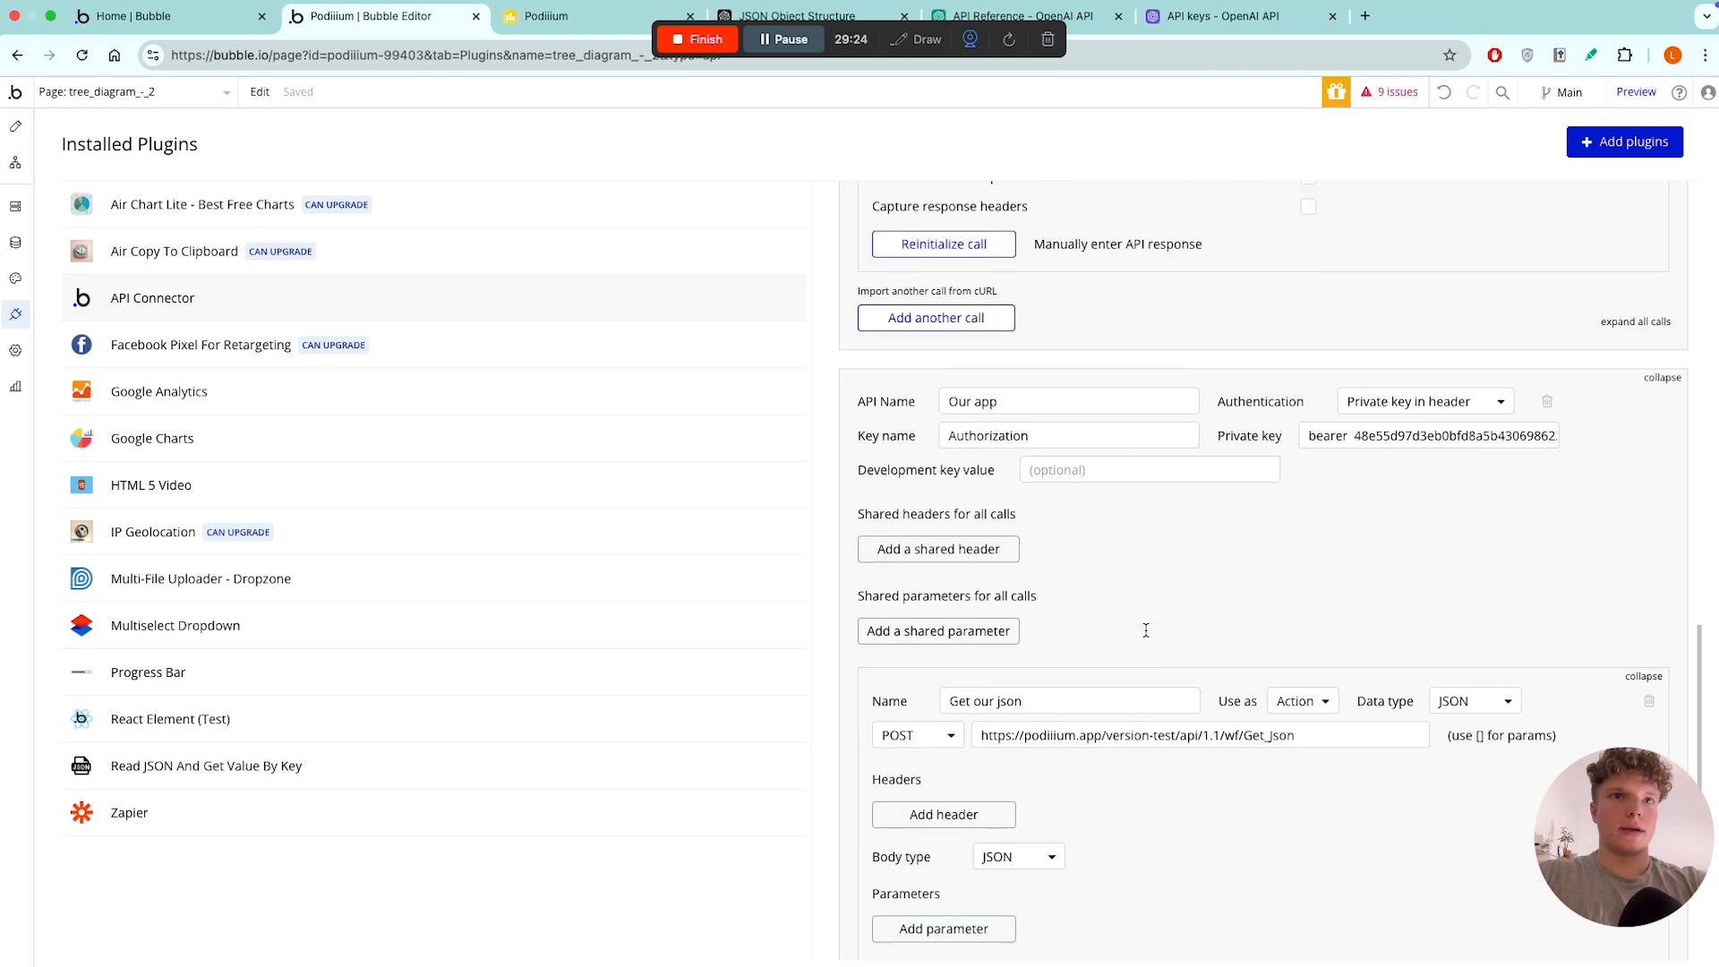
pyautogui.click(1112, 428)
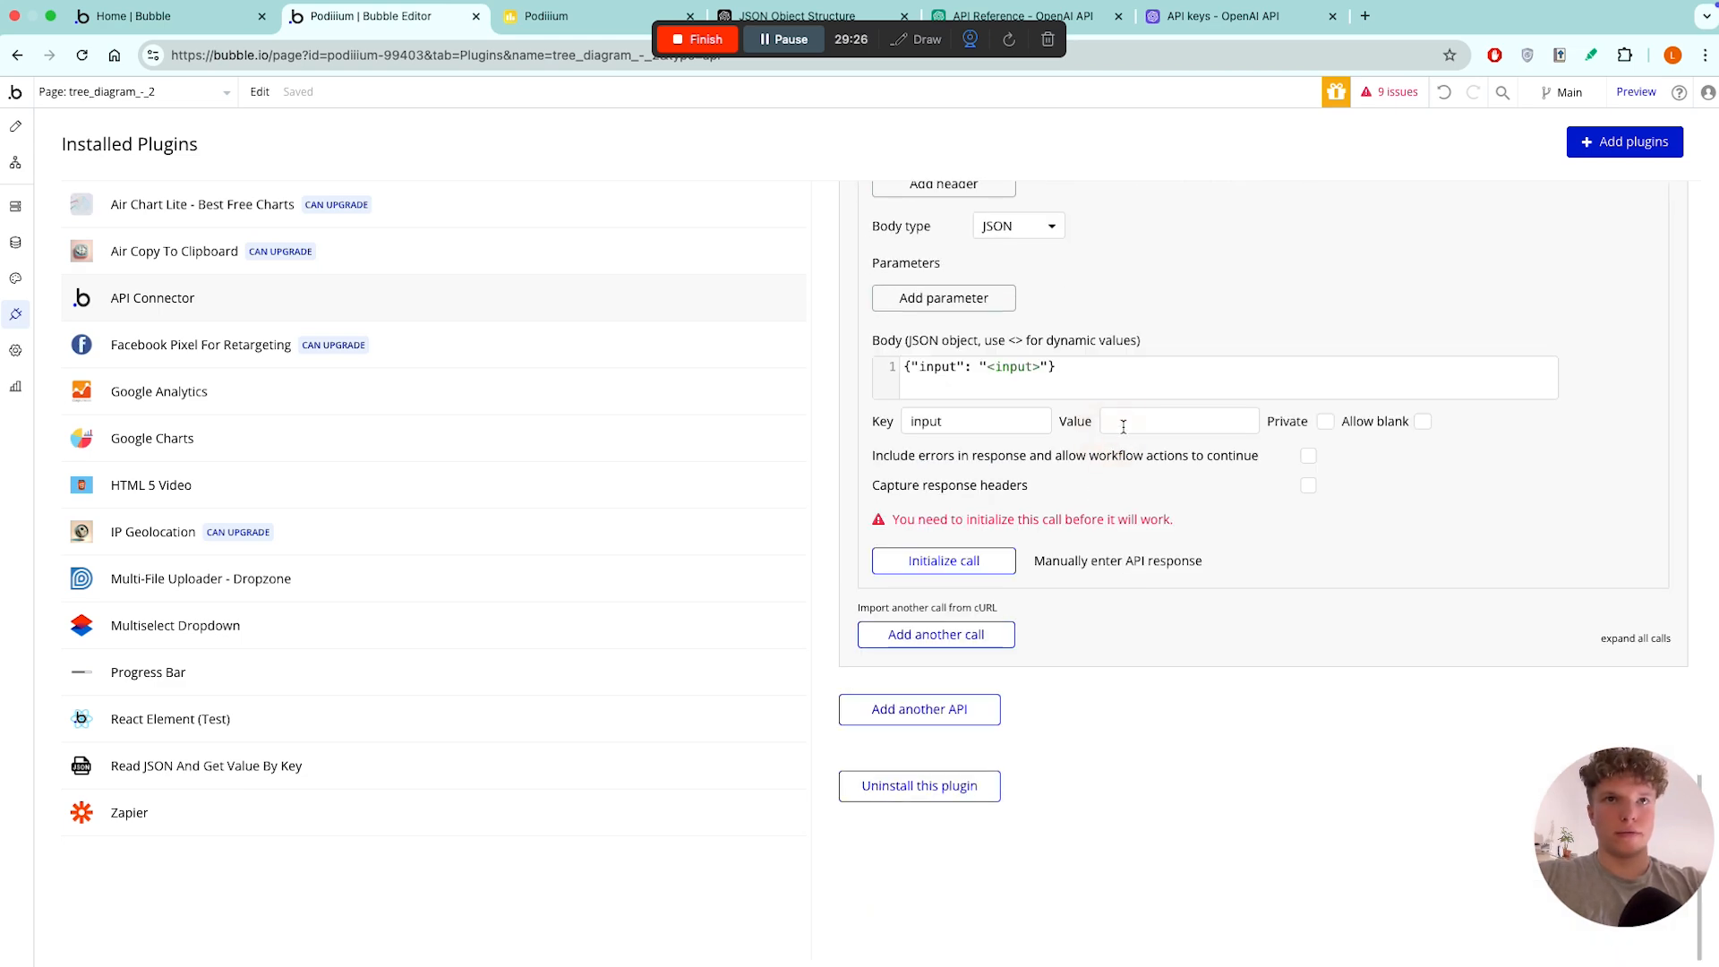
pyautogui.hotkey('ctrl', 'v')
# - Initialize the Get our json call and dismiss the 401 Unauthorized error
pyautogui.click(943, 560)
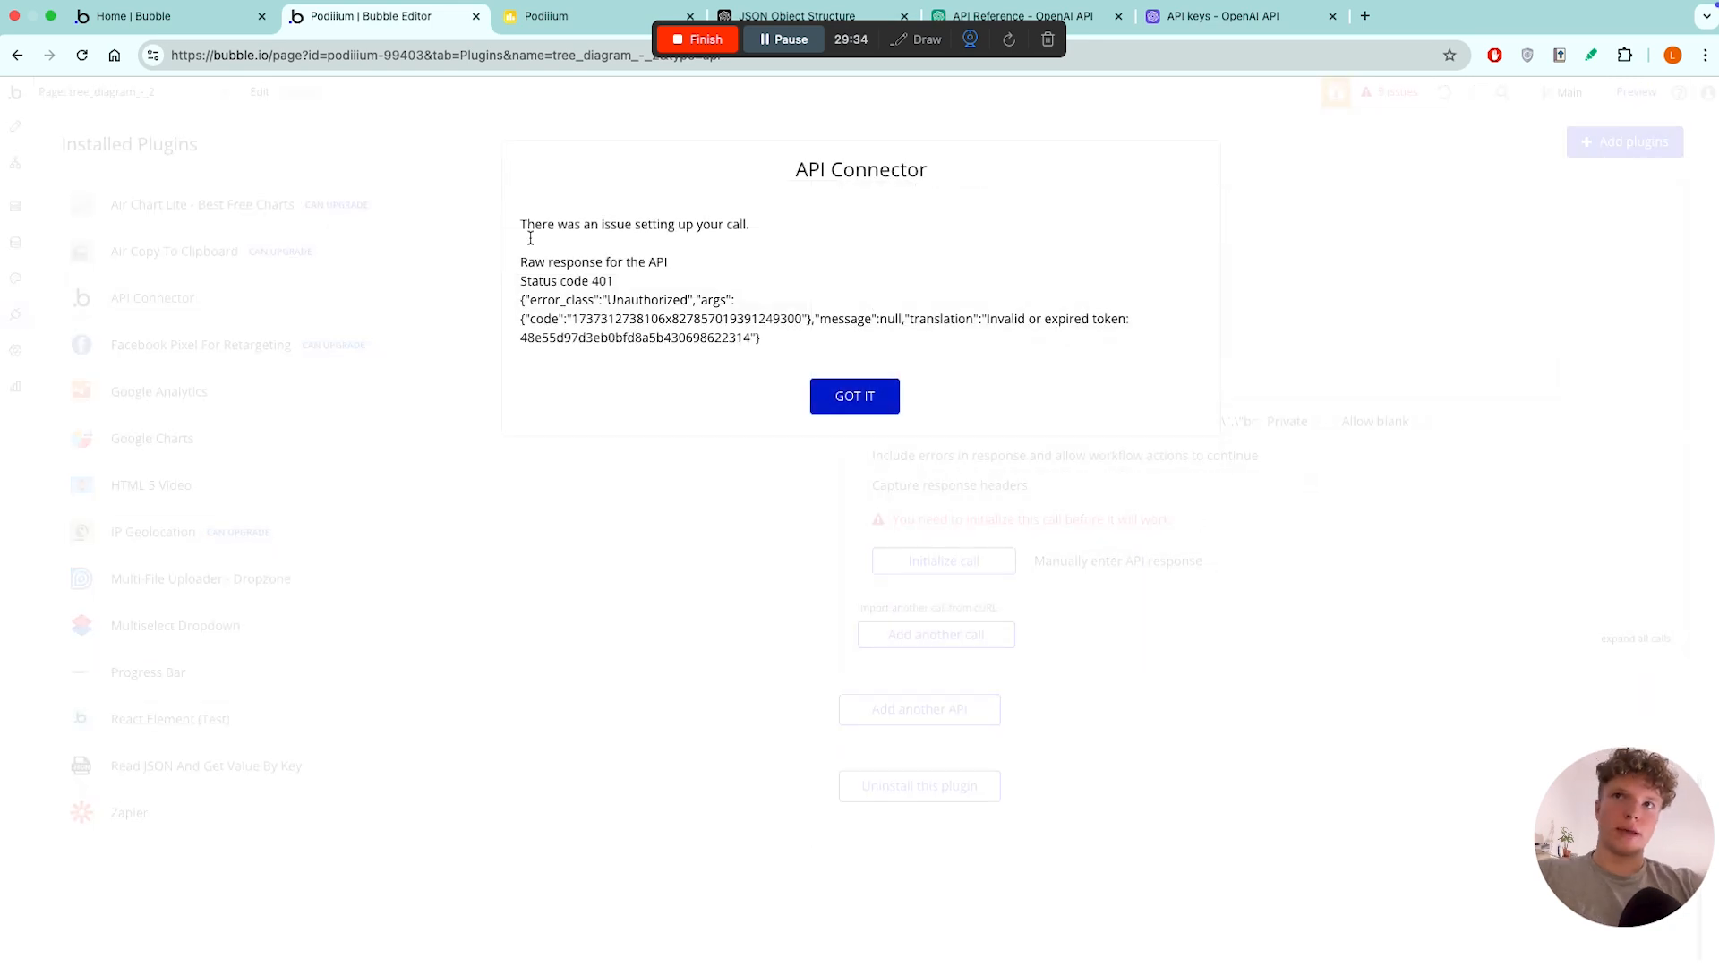
pyautogui.moveTo(522, 237); pyautogui.dragTo(817, 357)
pyautogui.click(872, 383)
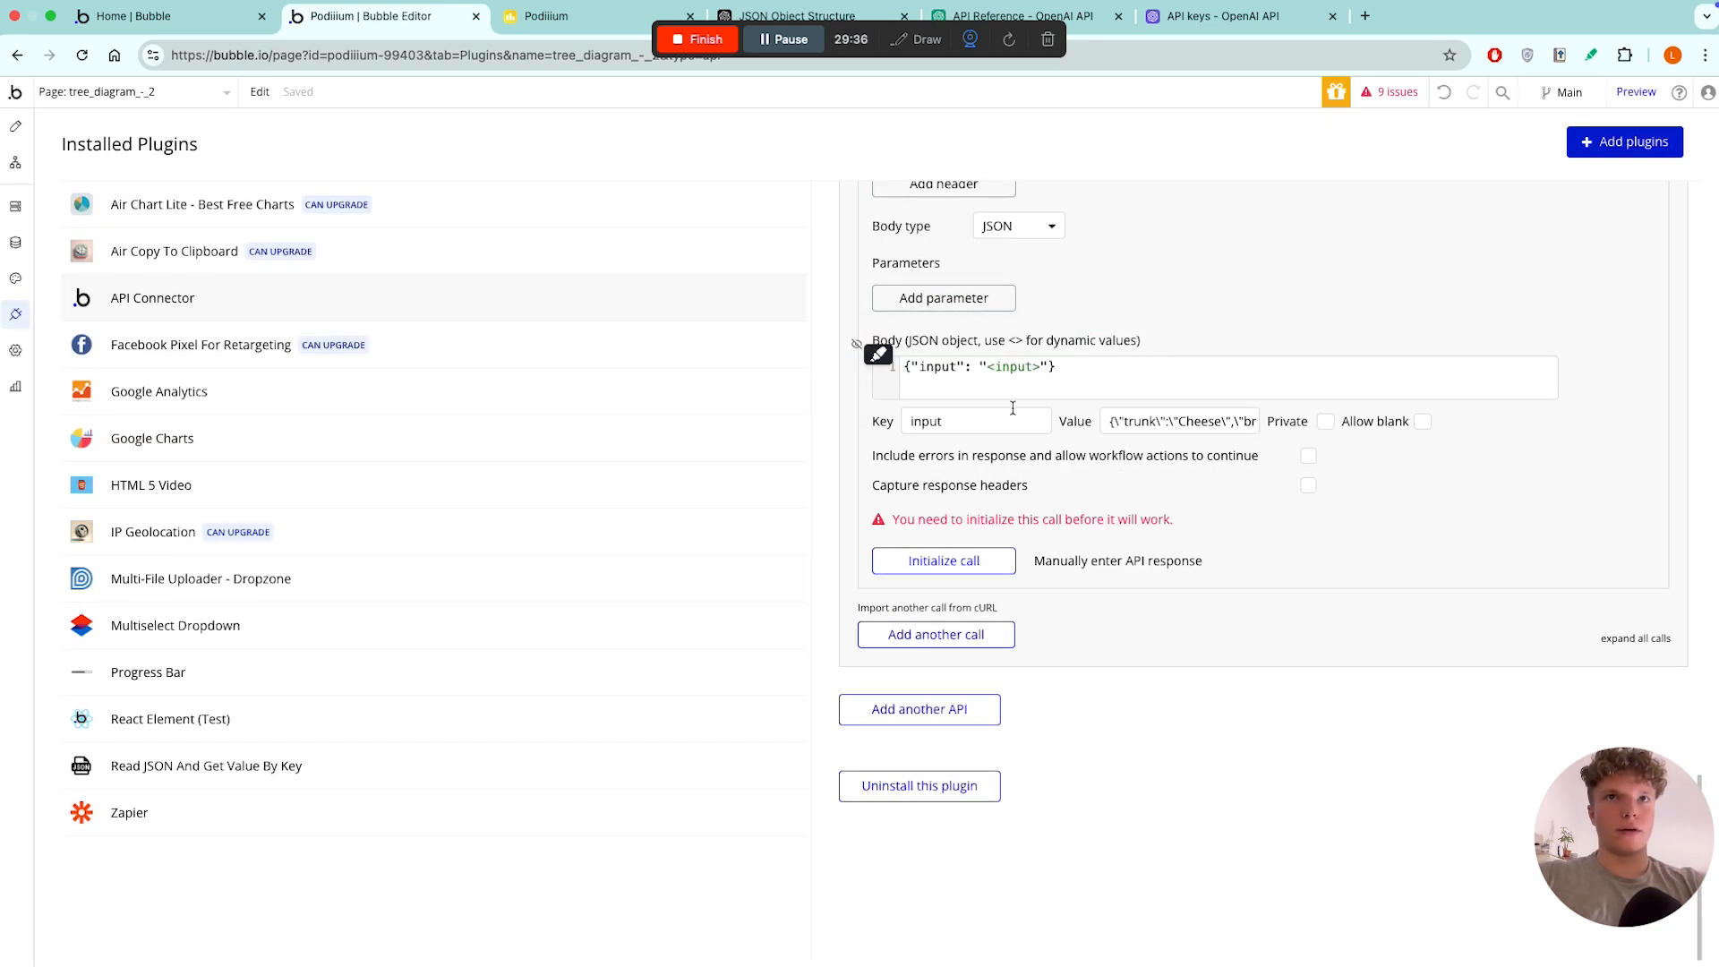
pyautogui.scroll(3, 1013, 408)
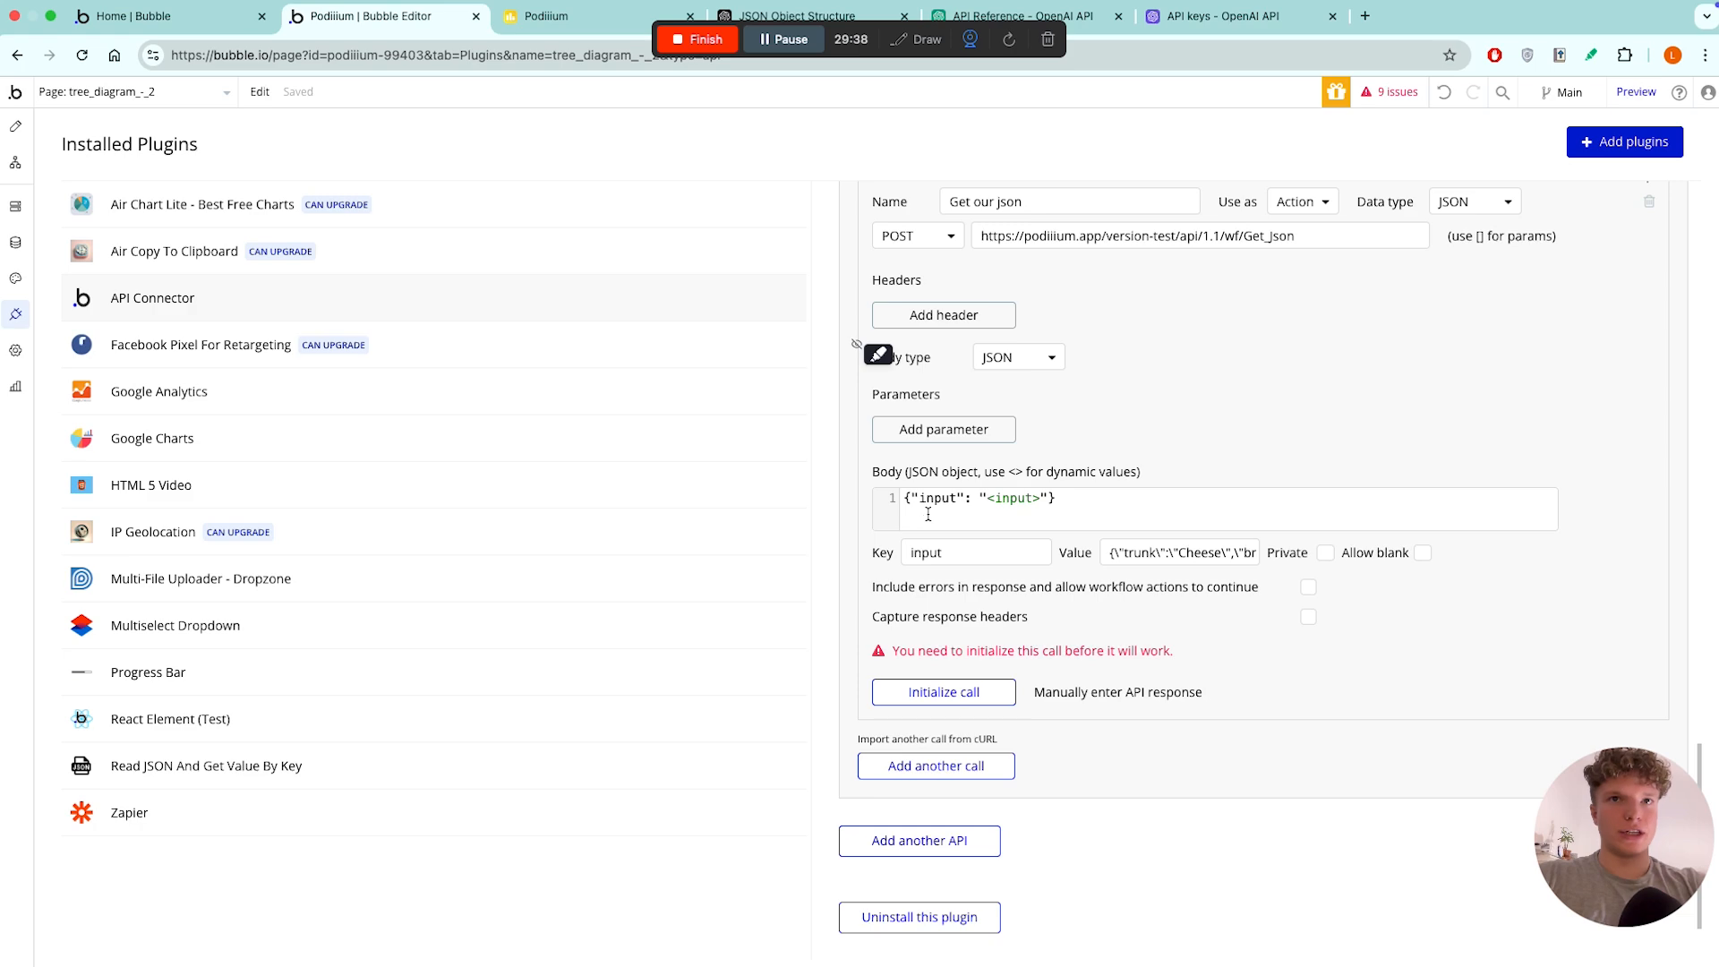
pyautogui.scroll(10, 984, 519)
pyautogui.scroll(15, 1009, 522)
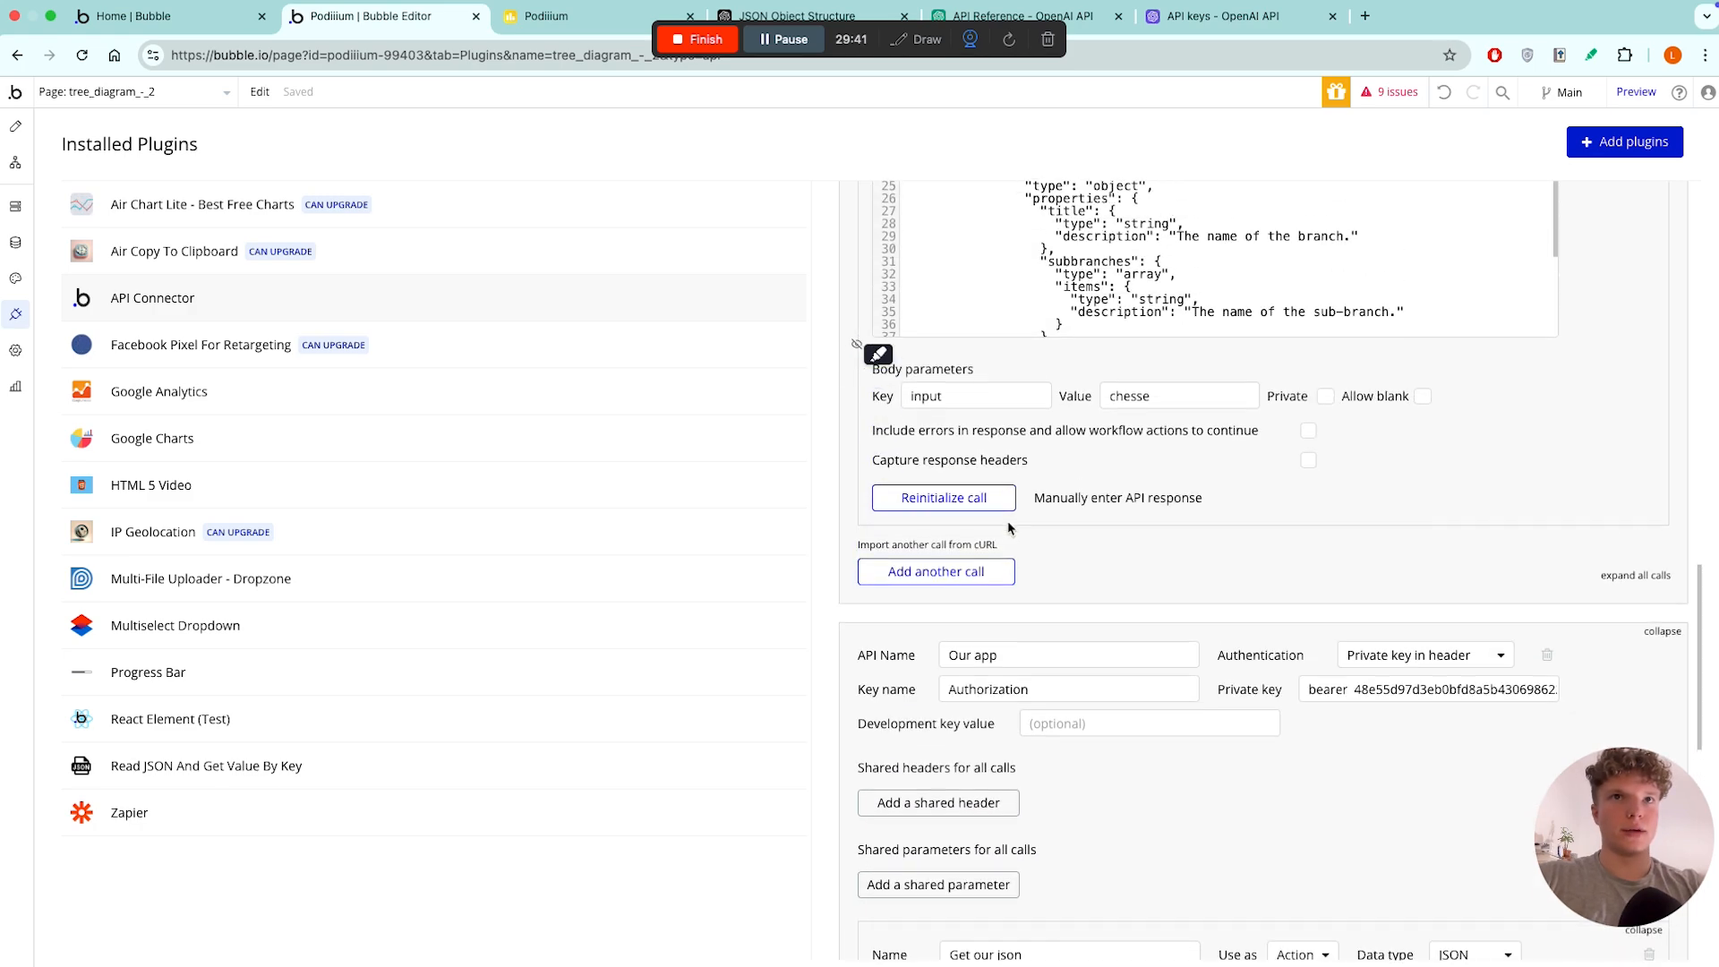
pyautogui.scroll(2, 1008, 528)
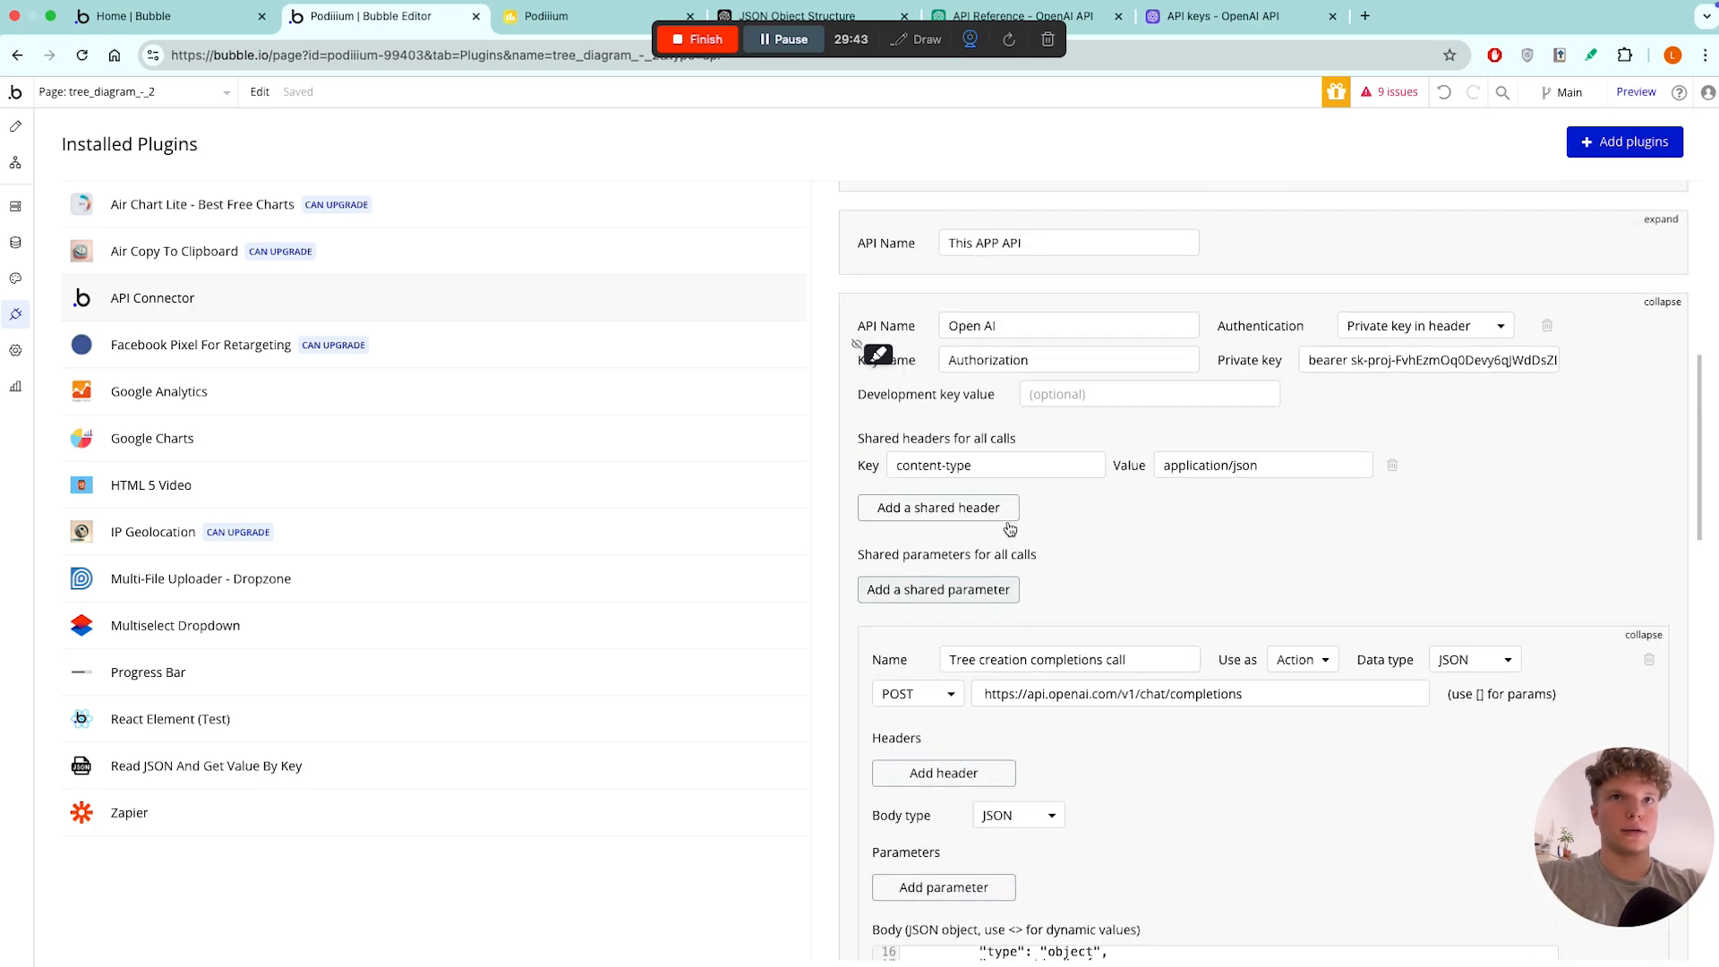
# - Expand This APP API's Create_JSON call, test it, and dismiss the 401 error
pyautogui.click(1658, 230)
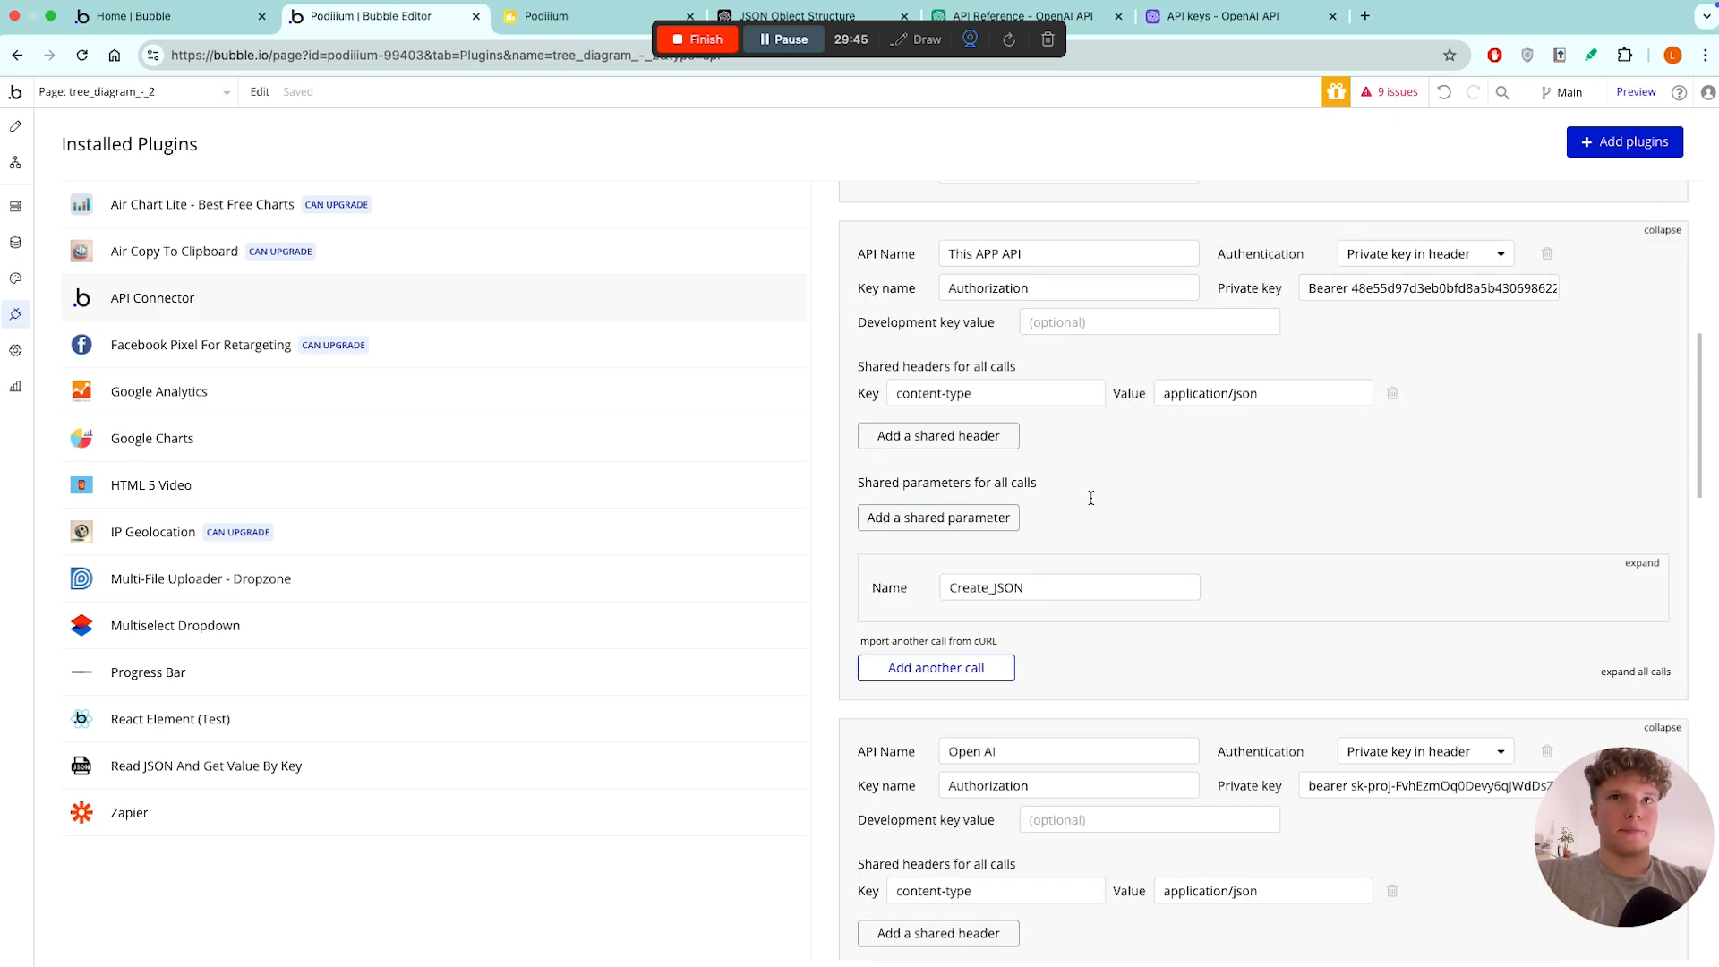
pyautogui.click(1642, 563)
pyautogui.scroll(-6, 1260, 611)
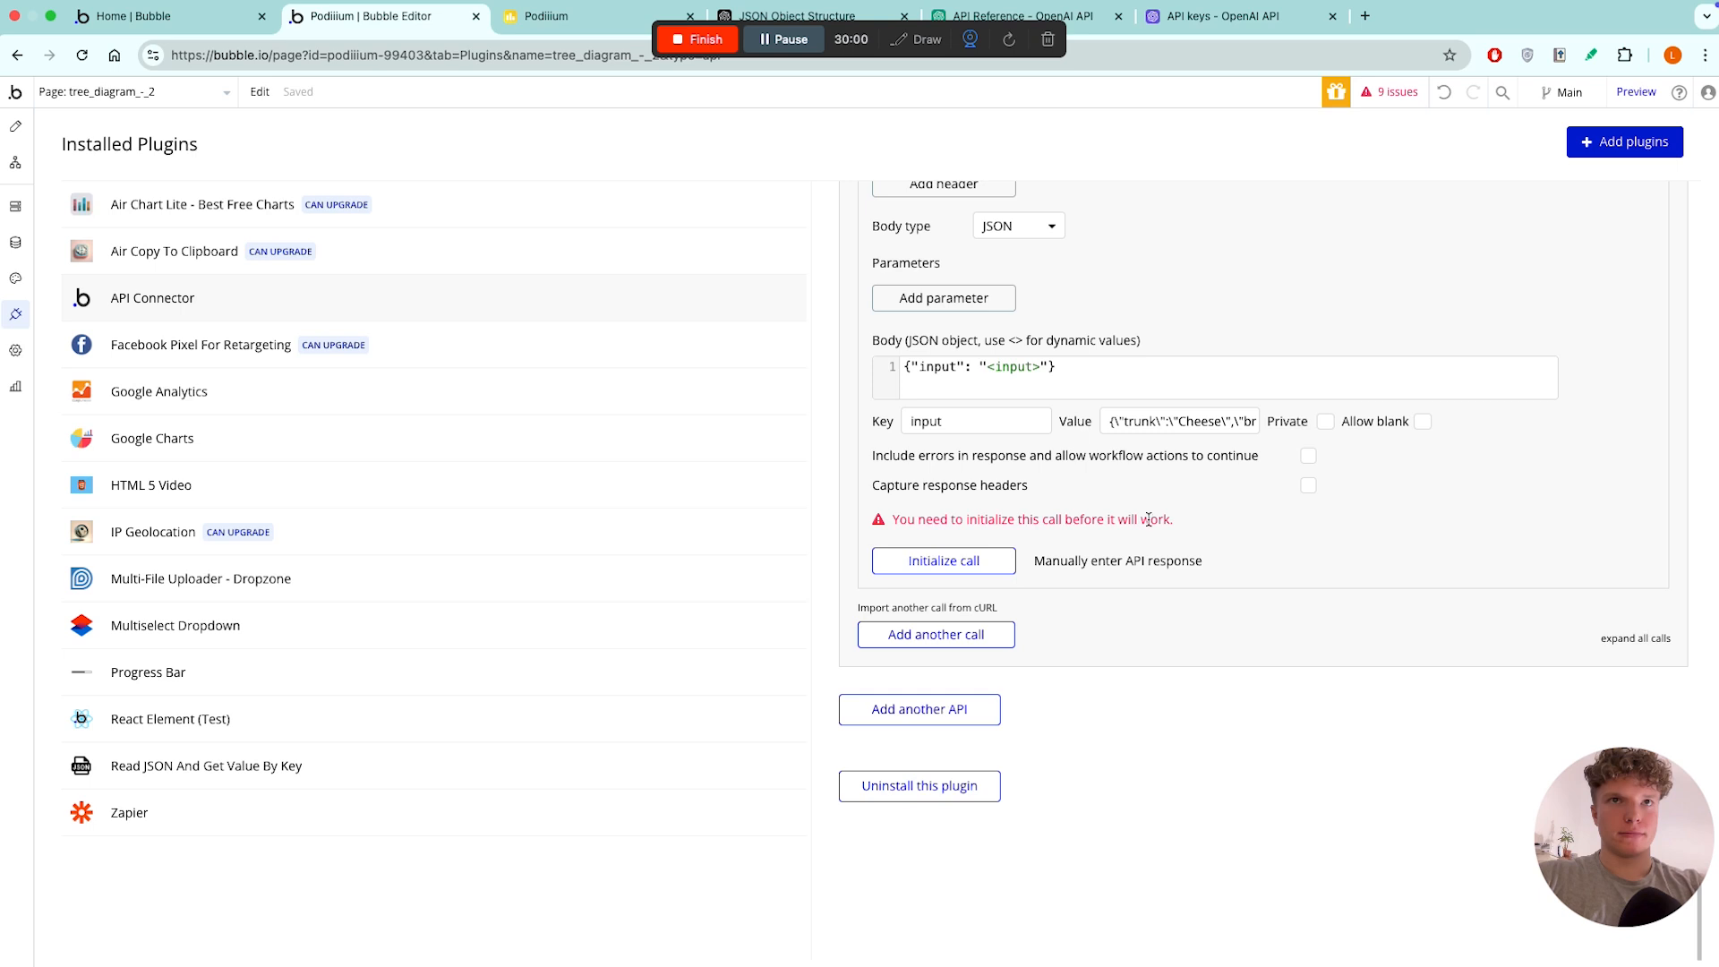
pyautogui.click(943, 558)
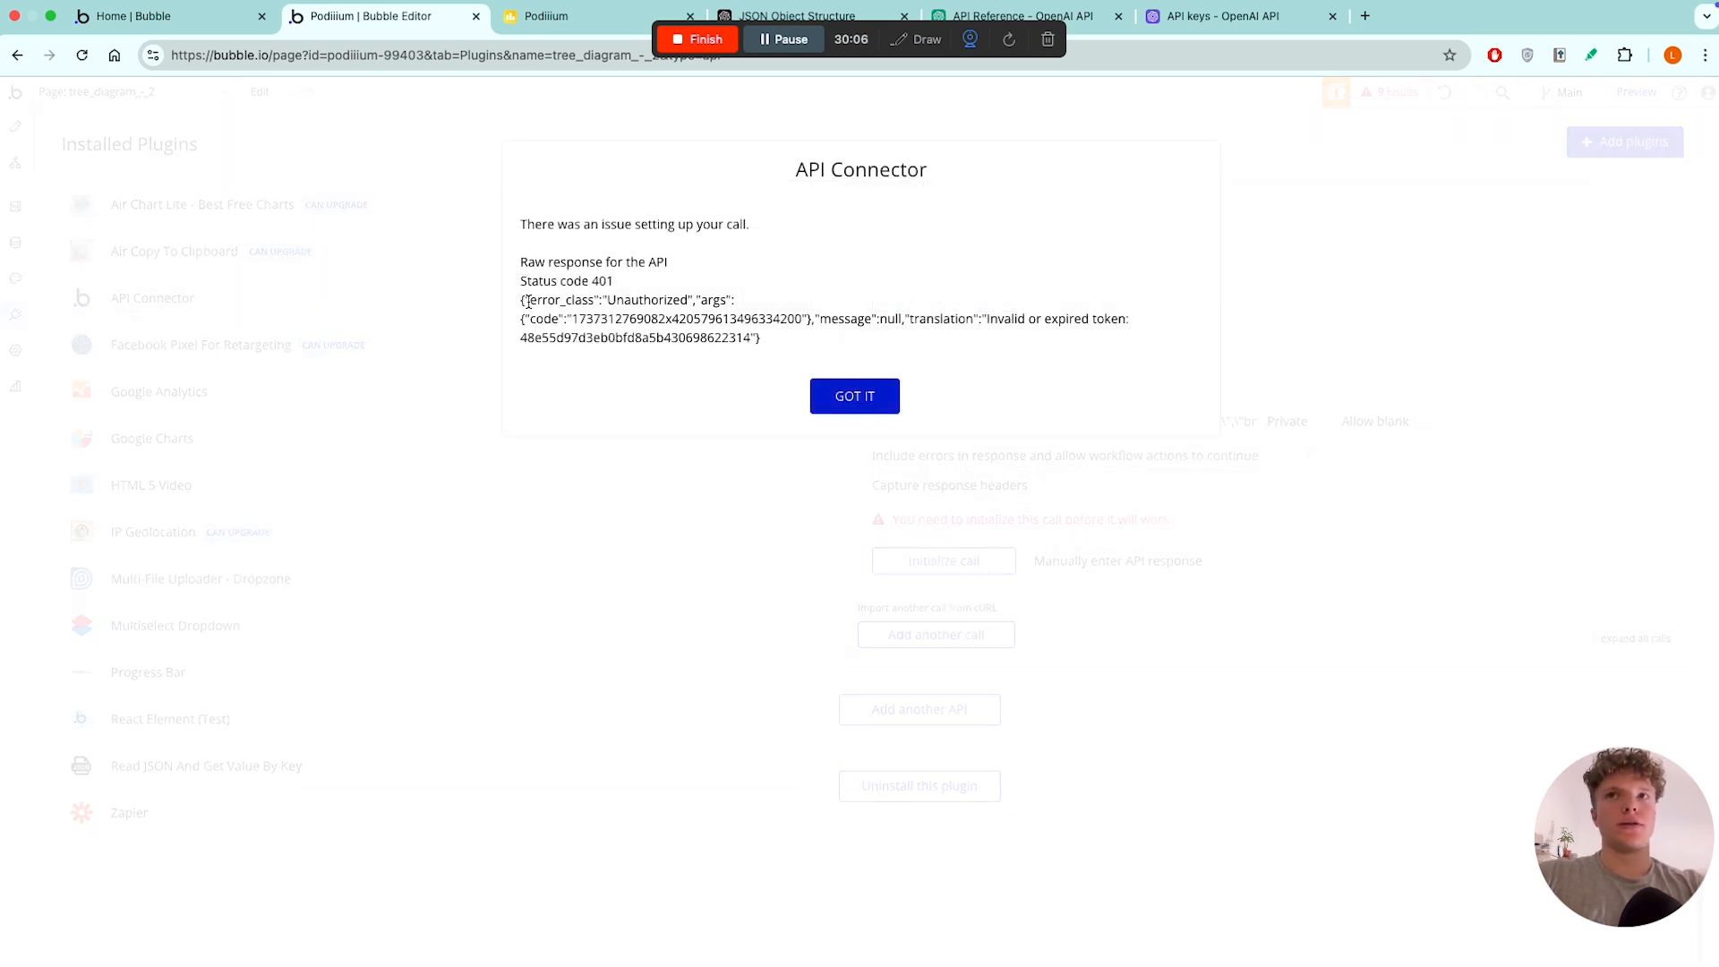
pyautogui.click(883, 400)
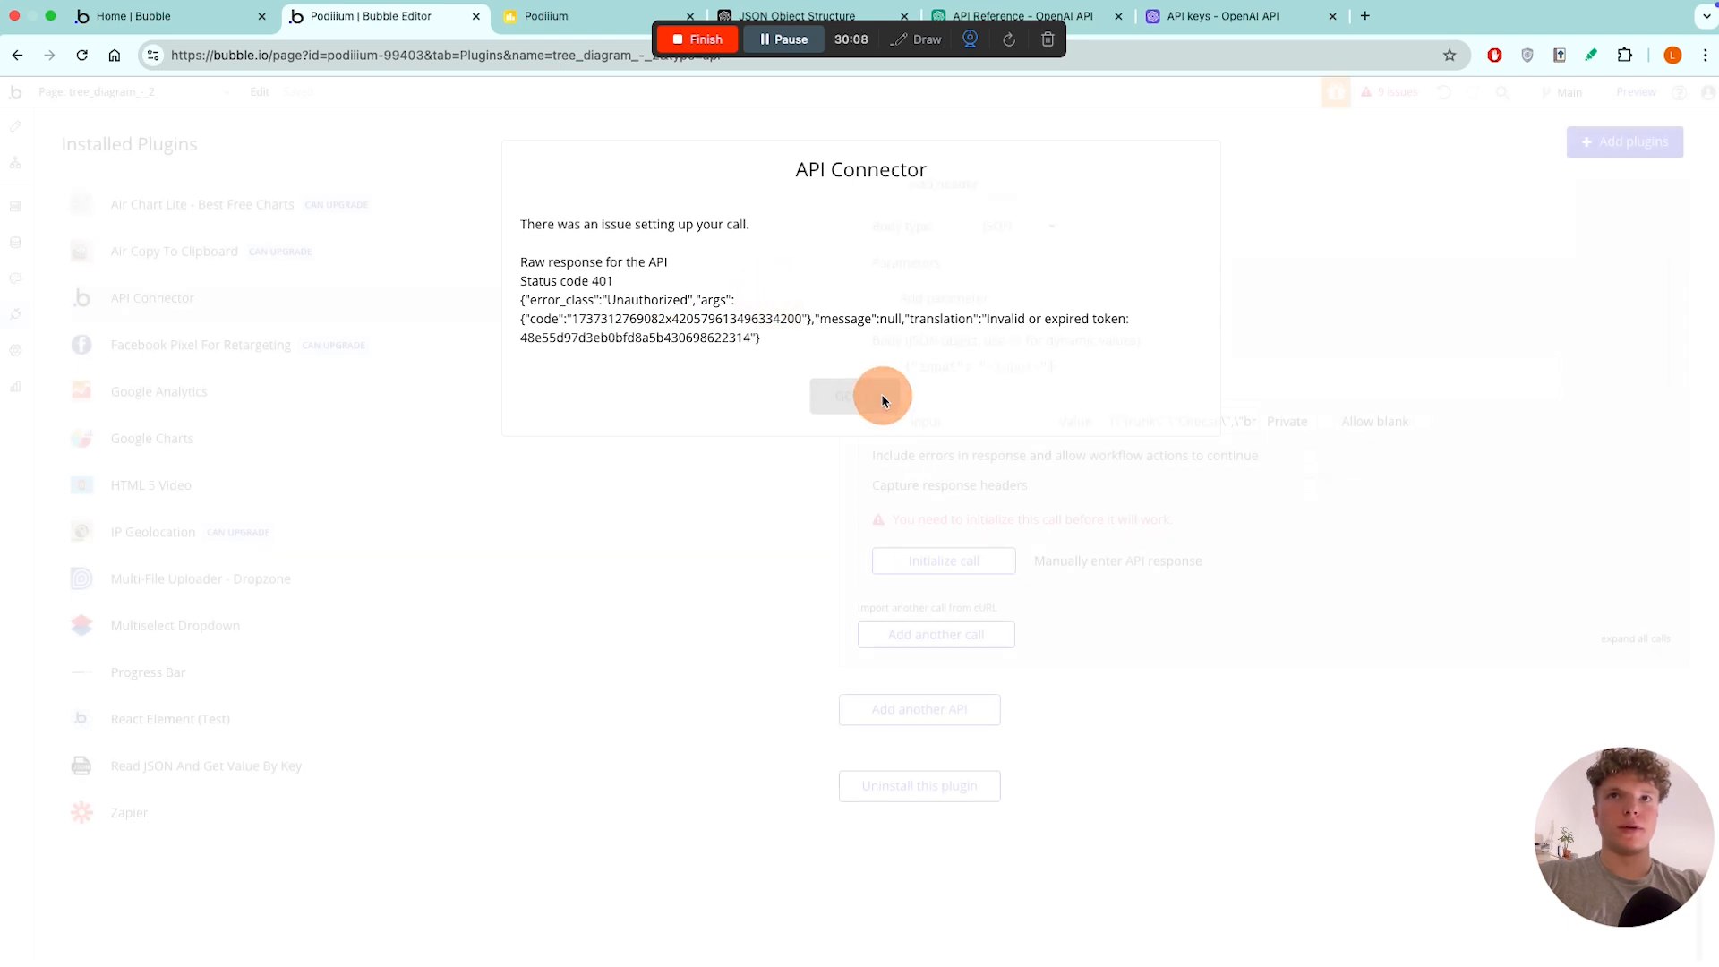
# - Add a space after bearer in the Our app private key and retry initialization
pyautogui.scroll(5, 1065, 564)
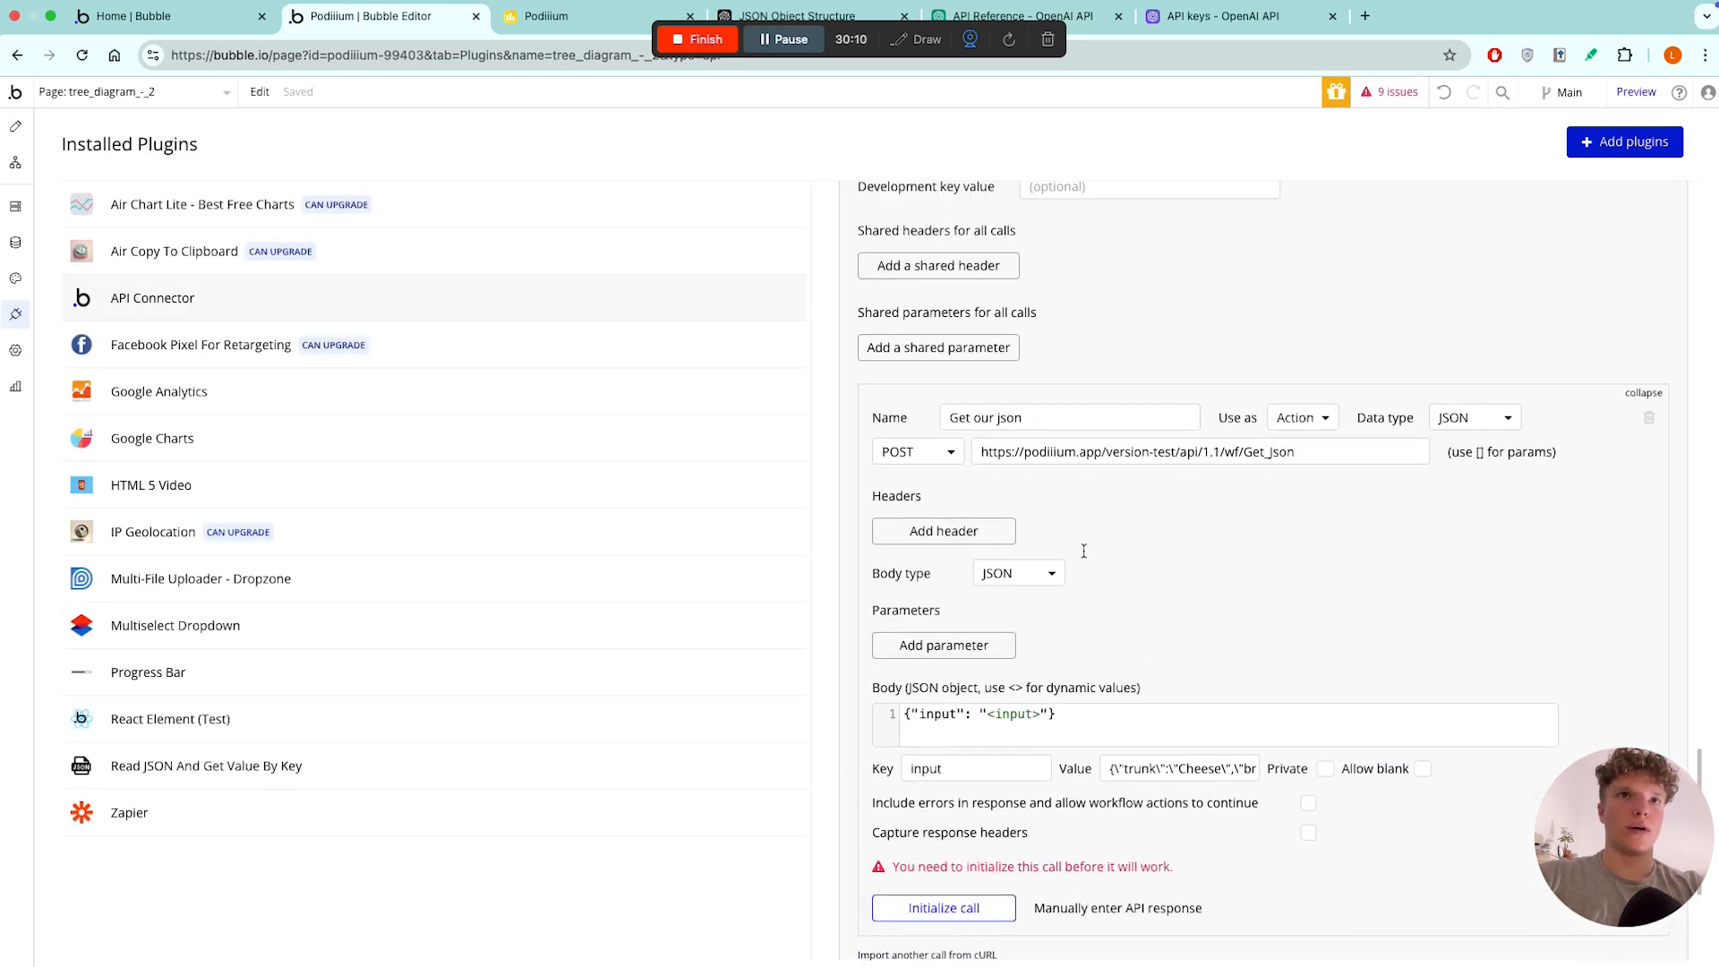
pyautogui.click(1336, 333)
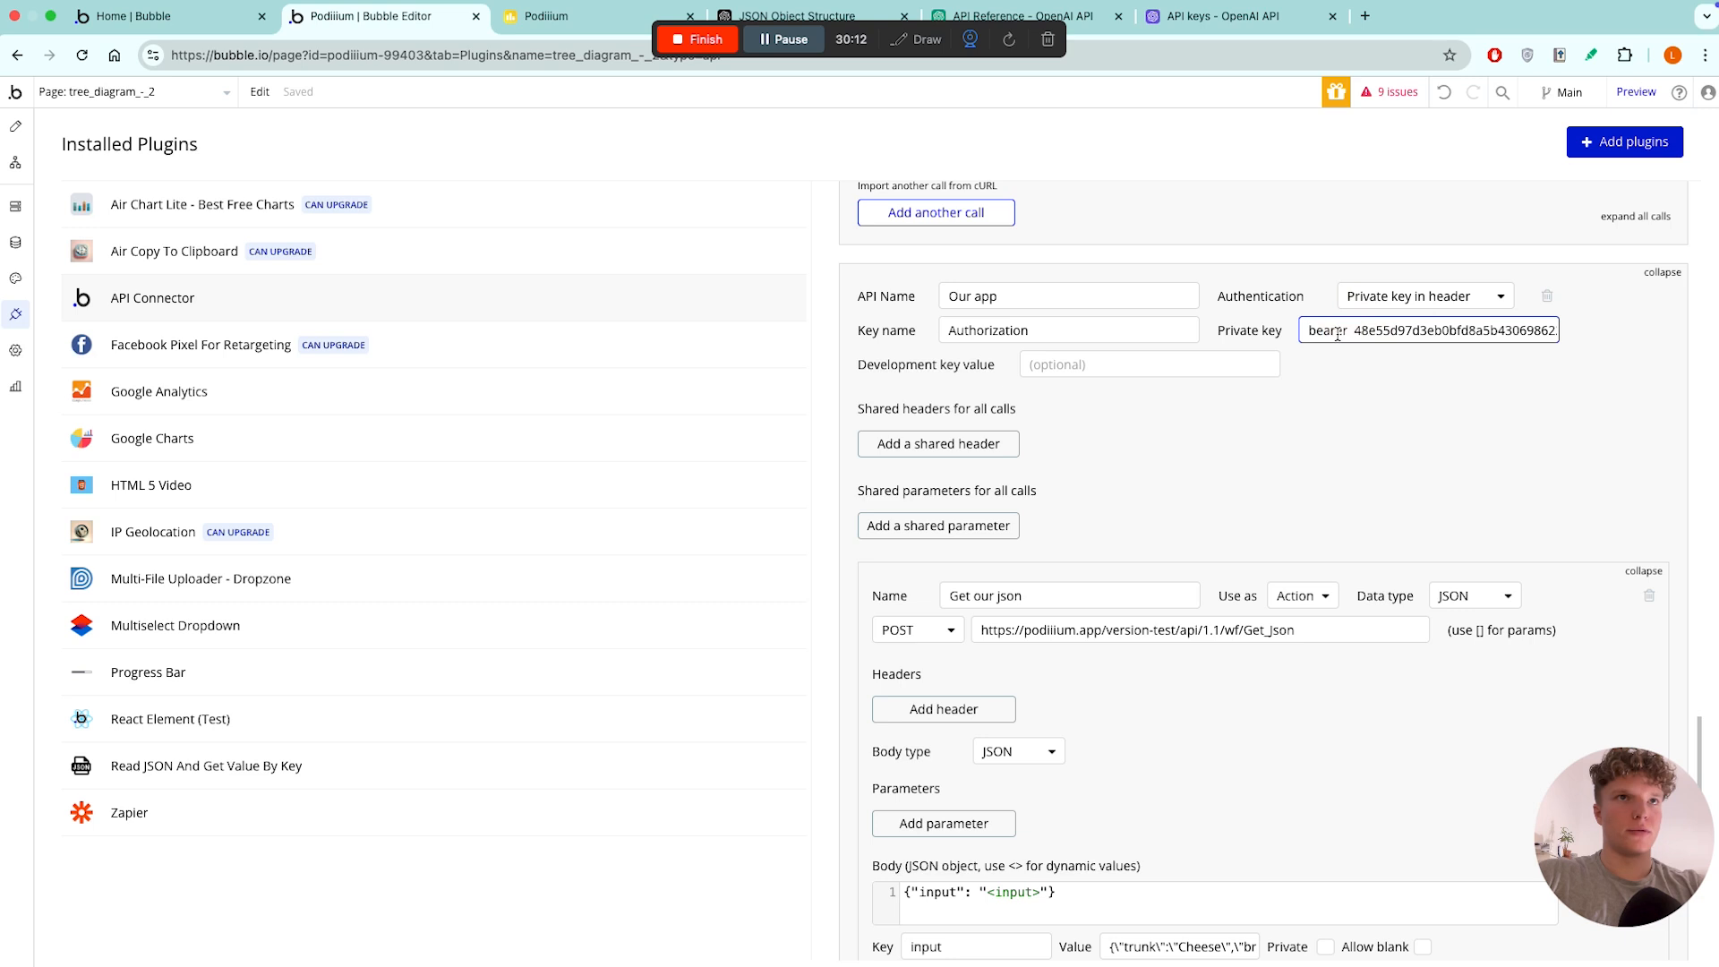
pyautogui.click(1350, 331)
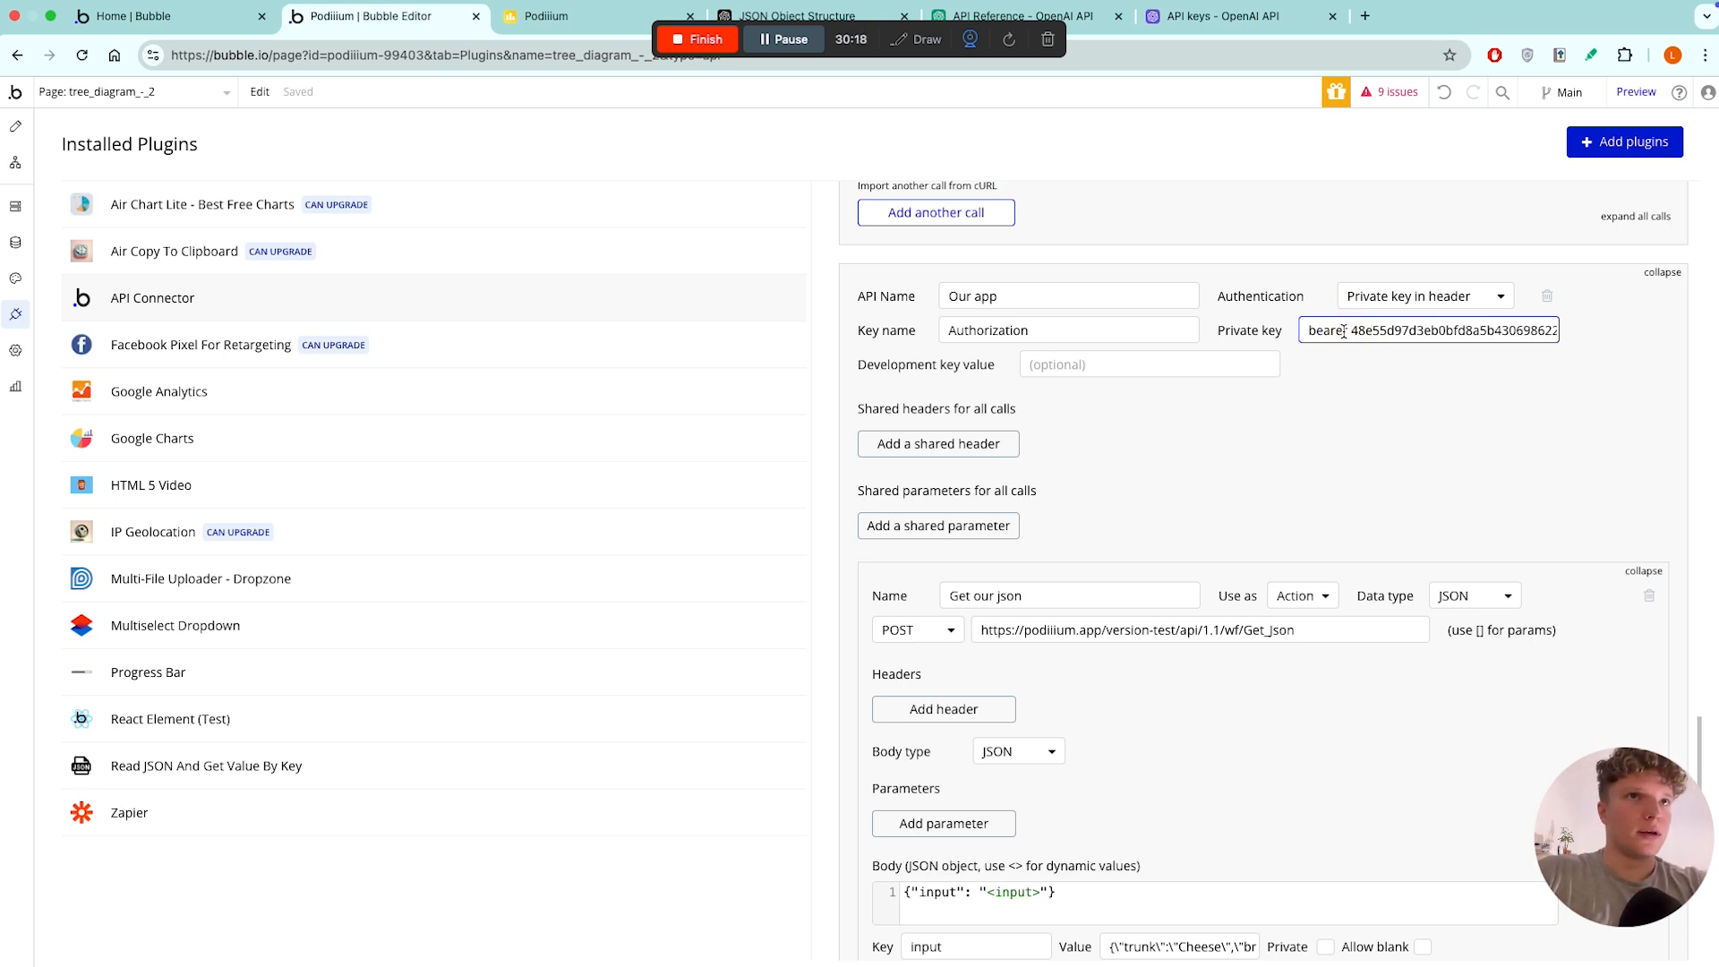
pyautogui.scroll(-4, 1012, 570)
pyautogui.click(944, 710)
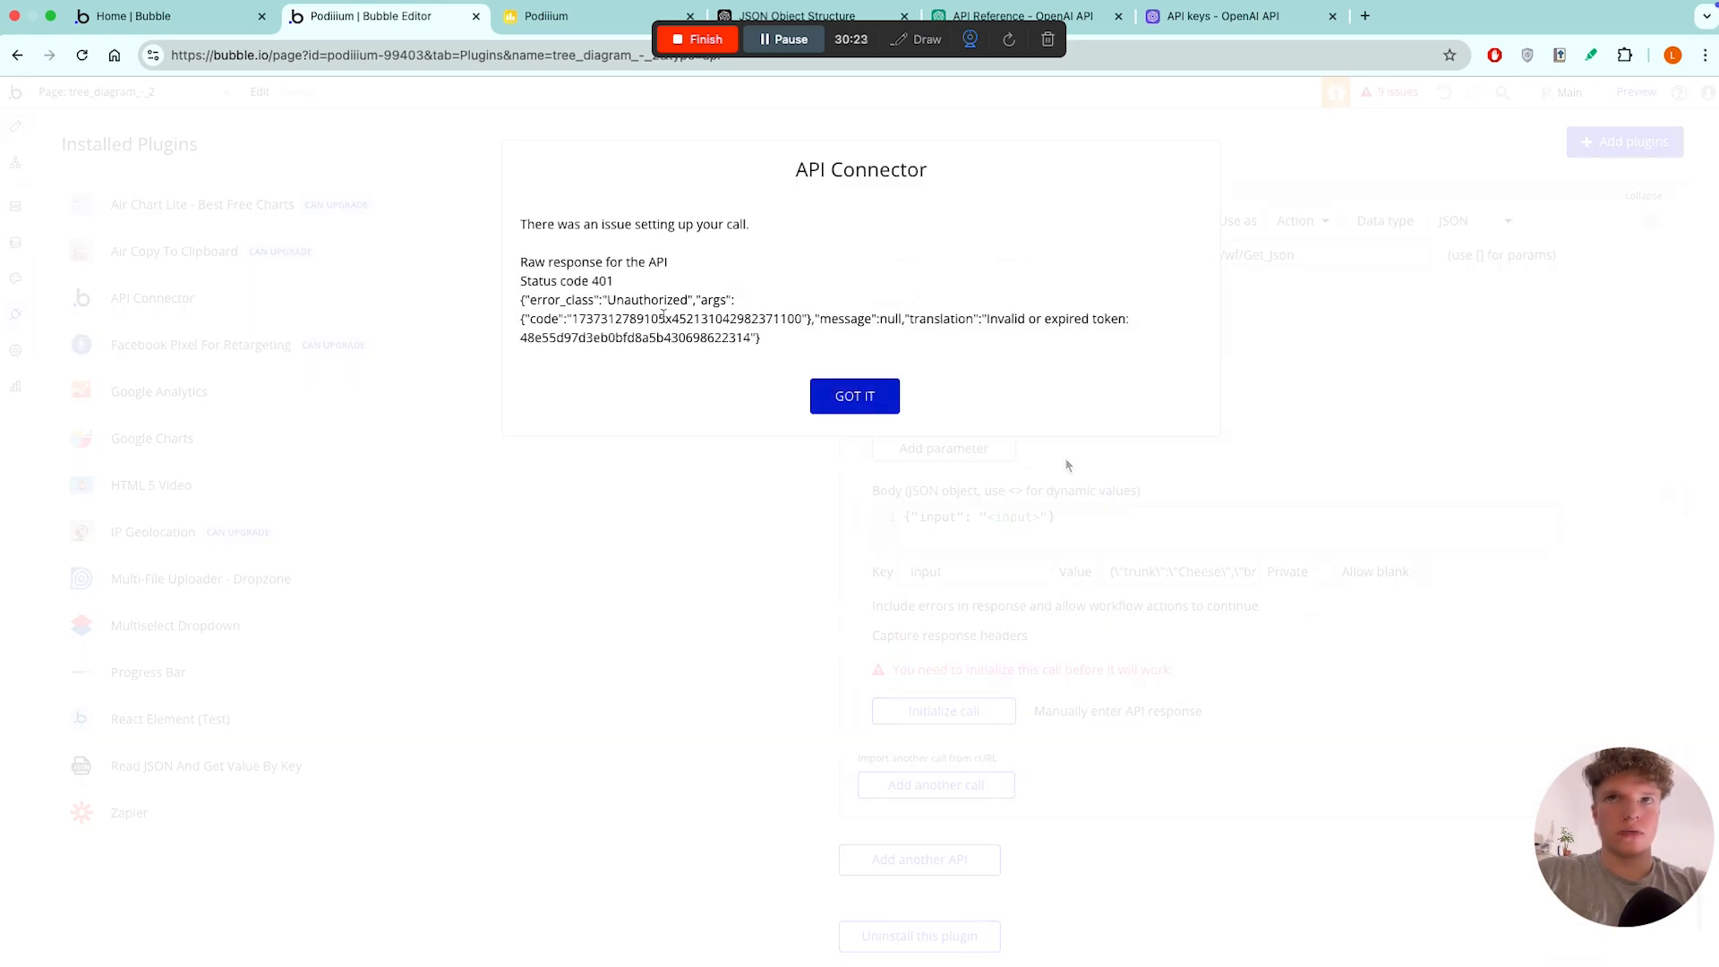
pyautogui.click(873, 396)
# - Remove the space after bearer in the private key and initialize Get our json again
pyautogui.scroll(5, 1164, 394)
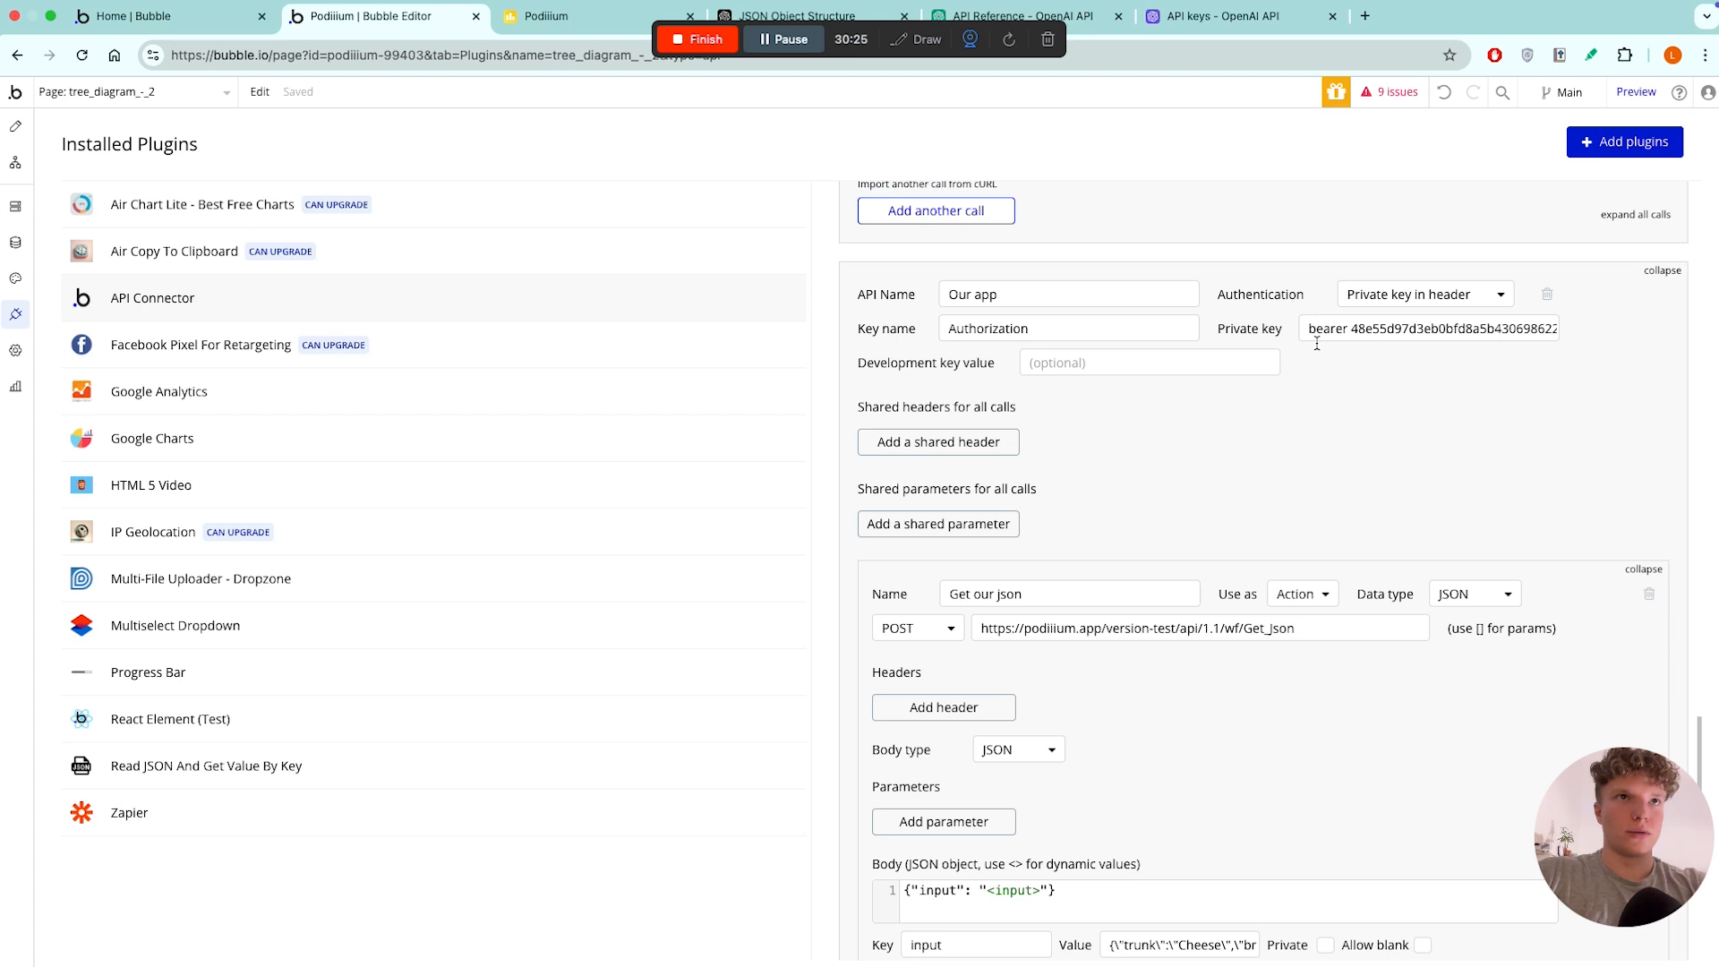
pyautogui.click(1350, 329)
pyautogui.press('BackSpace')
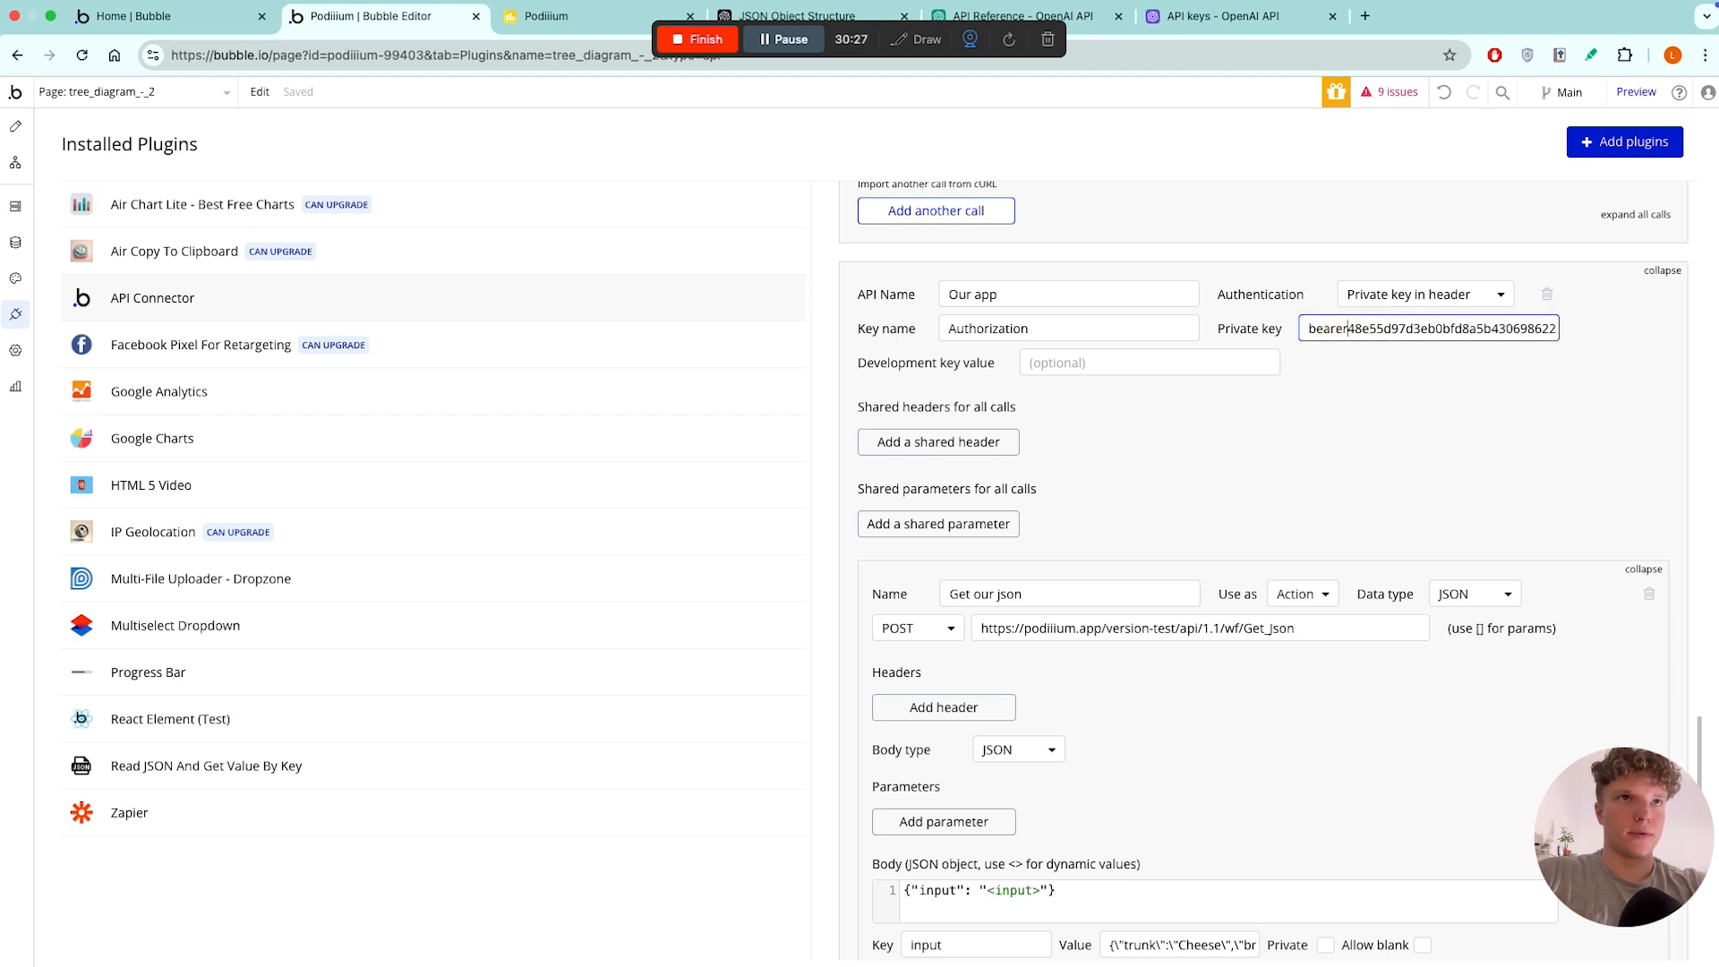
pyautogui.click(1332, 367)
pyautogui.scroll(-6, 1107, 609)
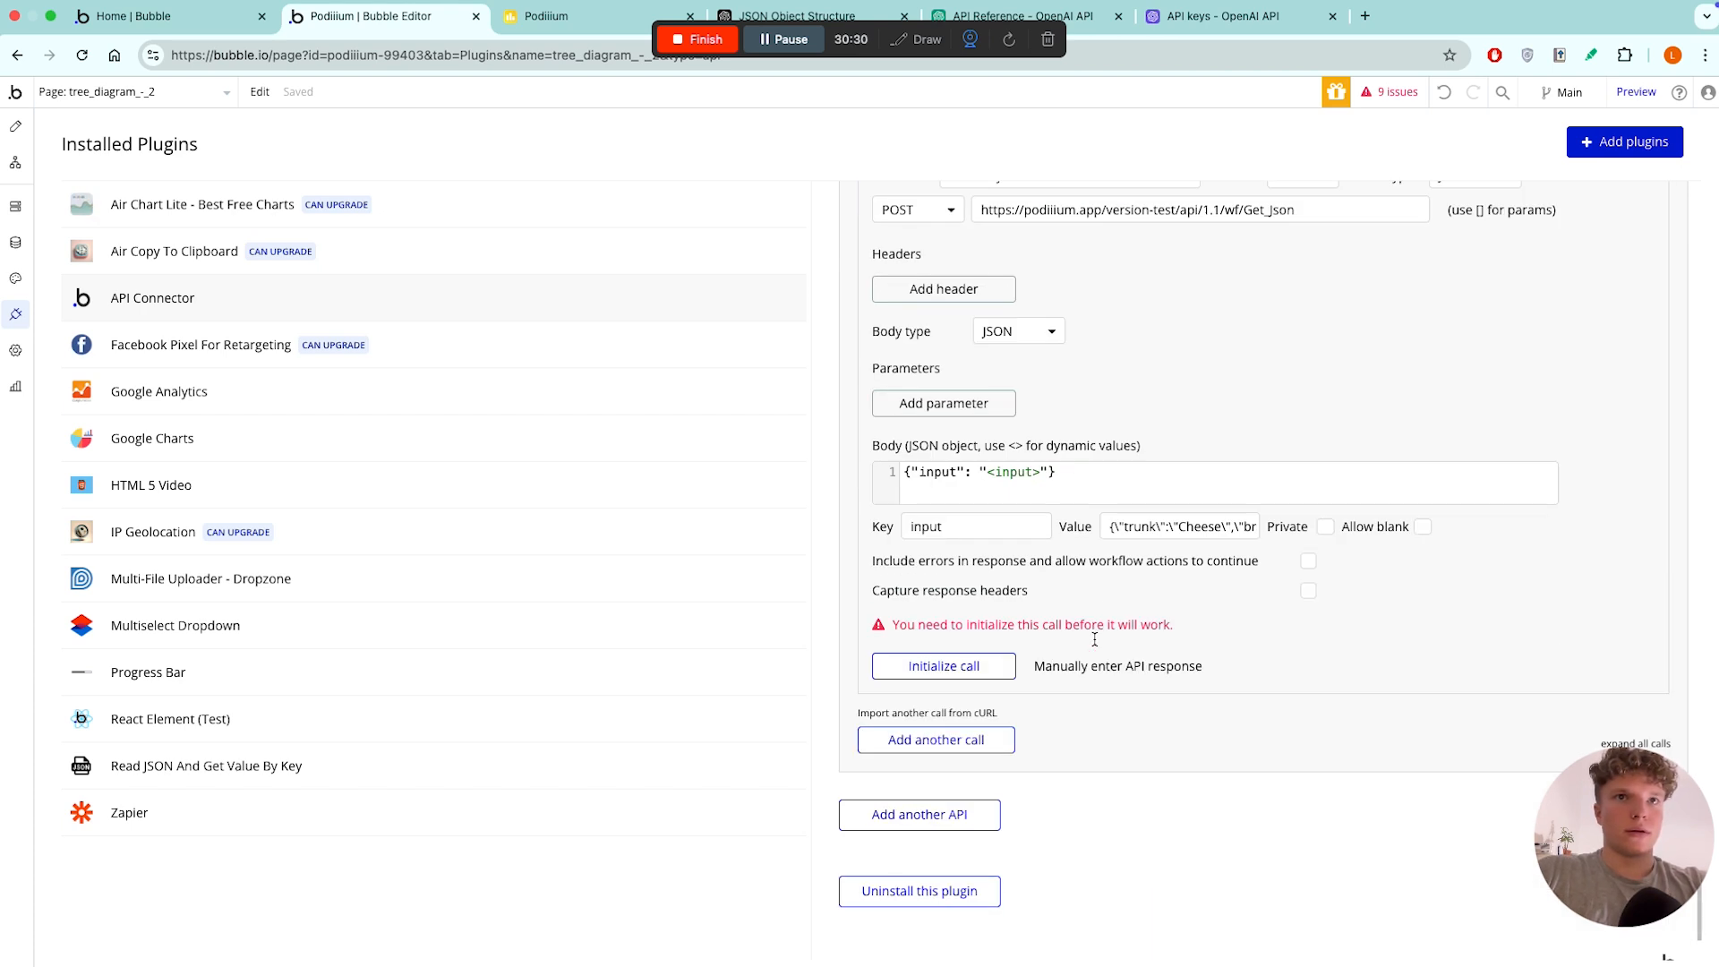
pyautogui.click(944, 561)
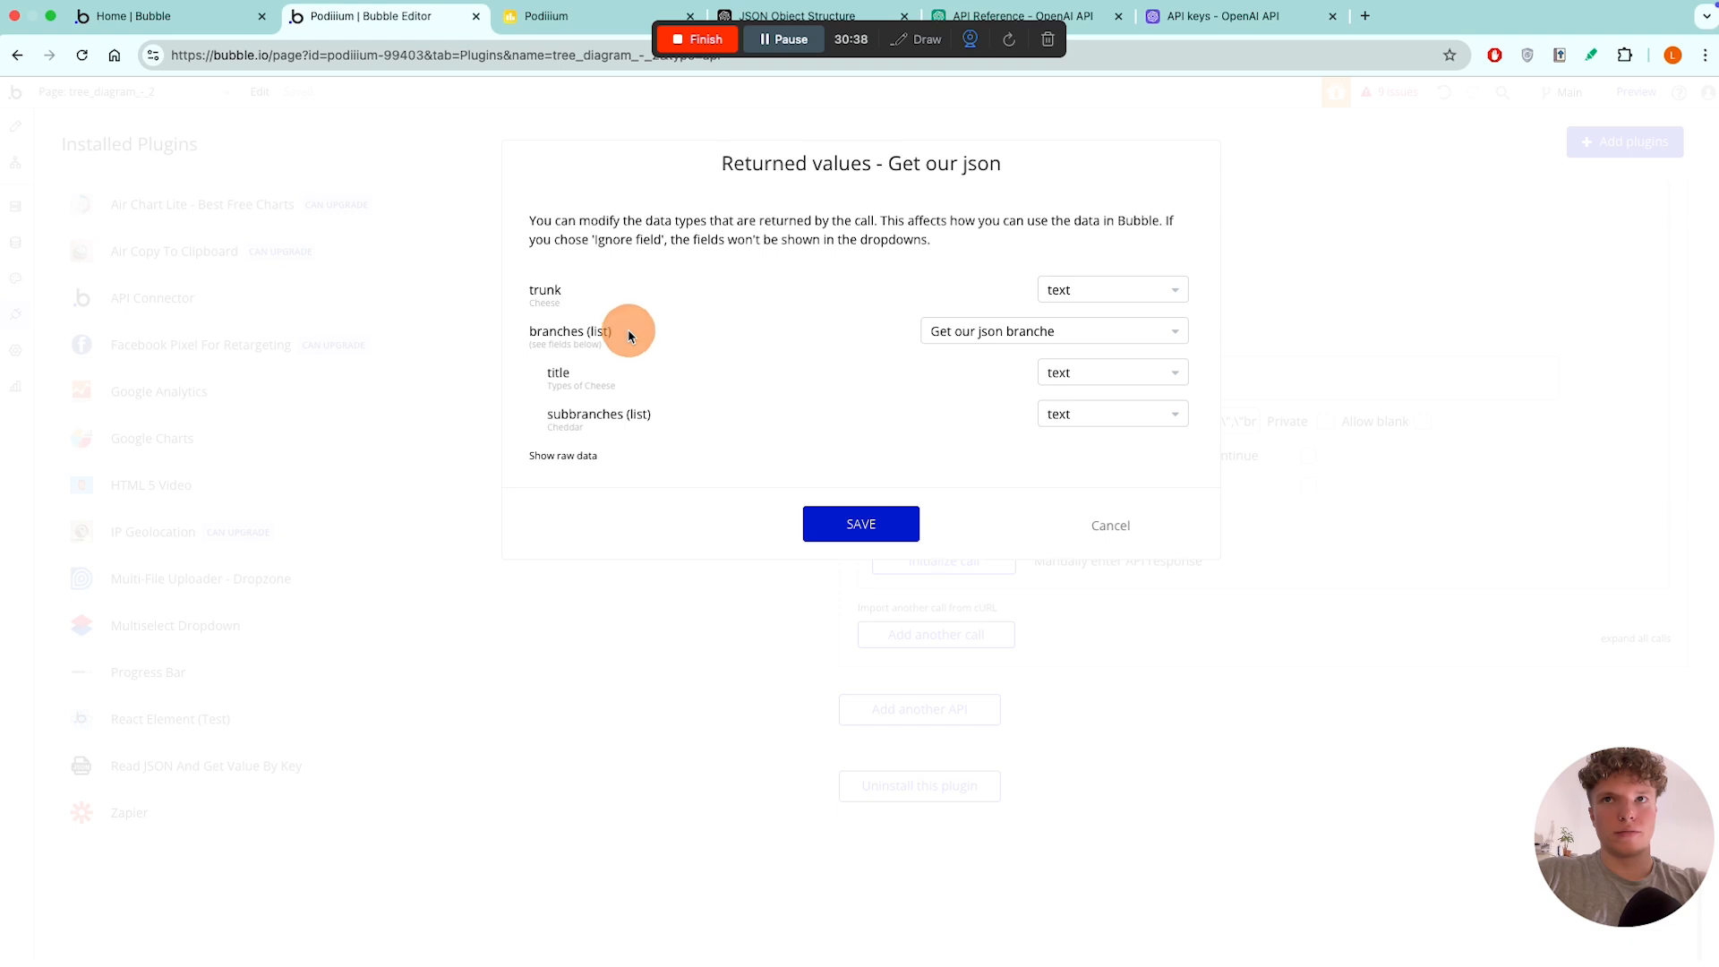
# - Initialize the Get our json call and review its raw returned JSON
pyautogui.click(551, 412)
pyautogui.click(680, 414)
pyautogui.click(556, 428)
pyautogui.click(634, 430)
pyautogui.click(564, 456)
pyautogui.scroll(-3, 627, 420)
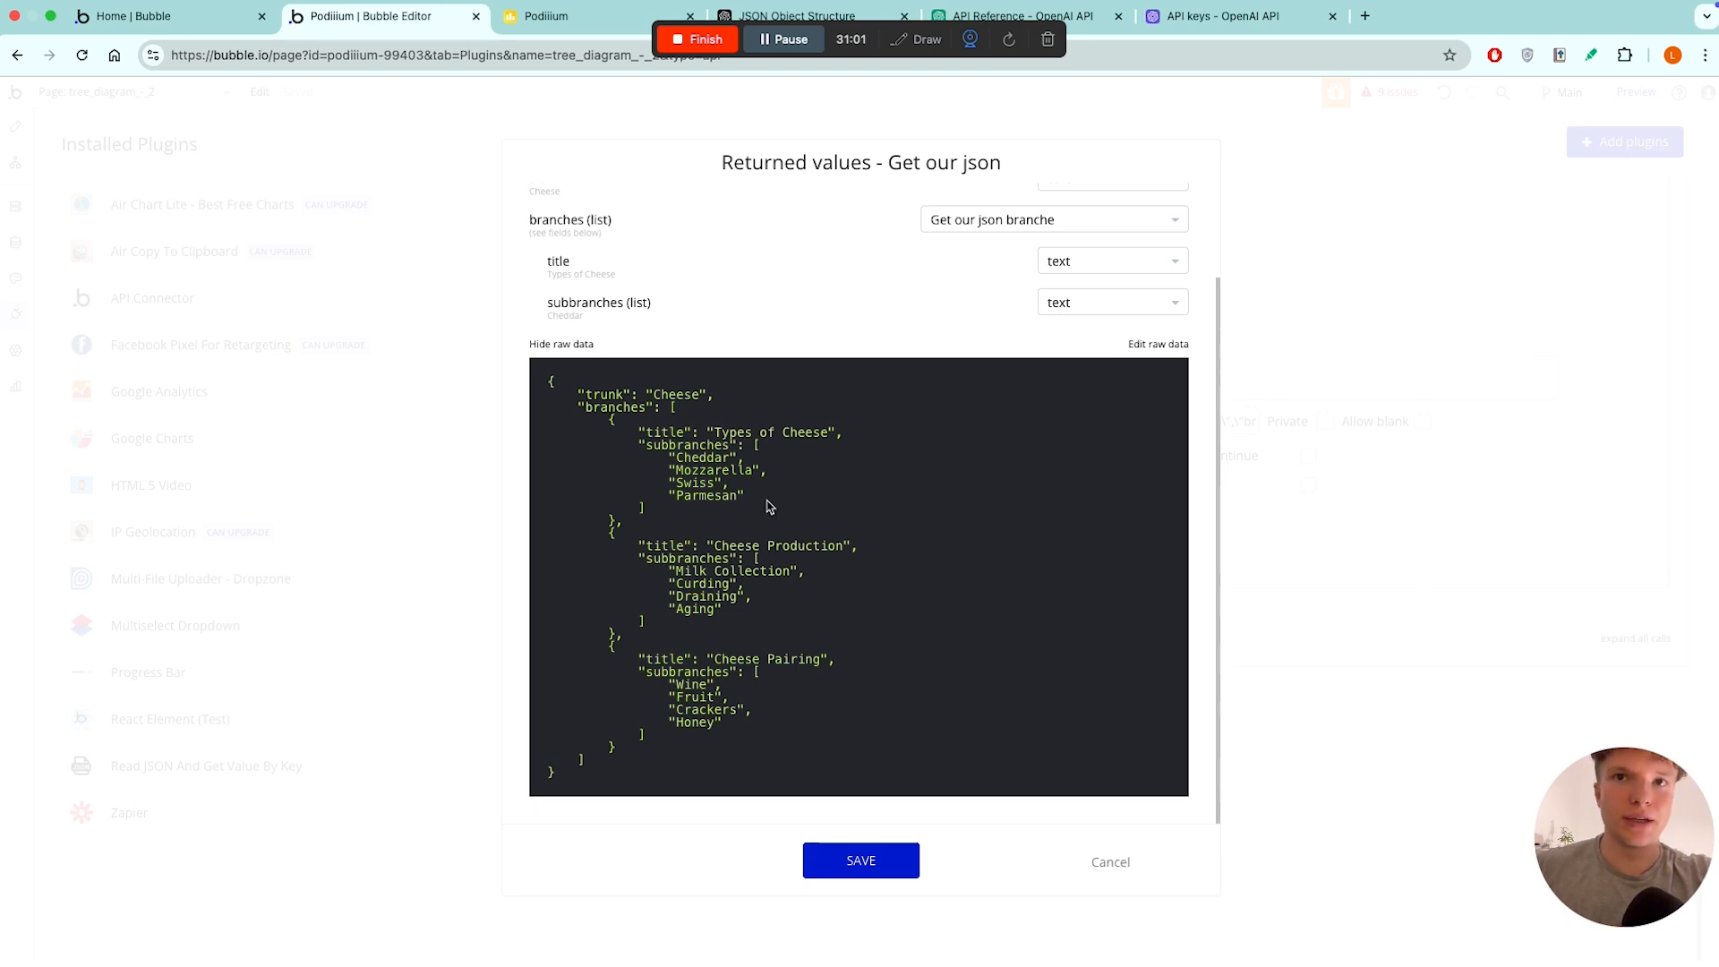
pyautogui.scroll(2, 910, 534)
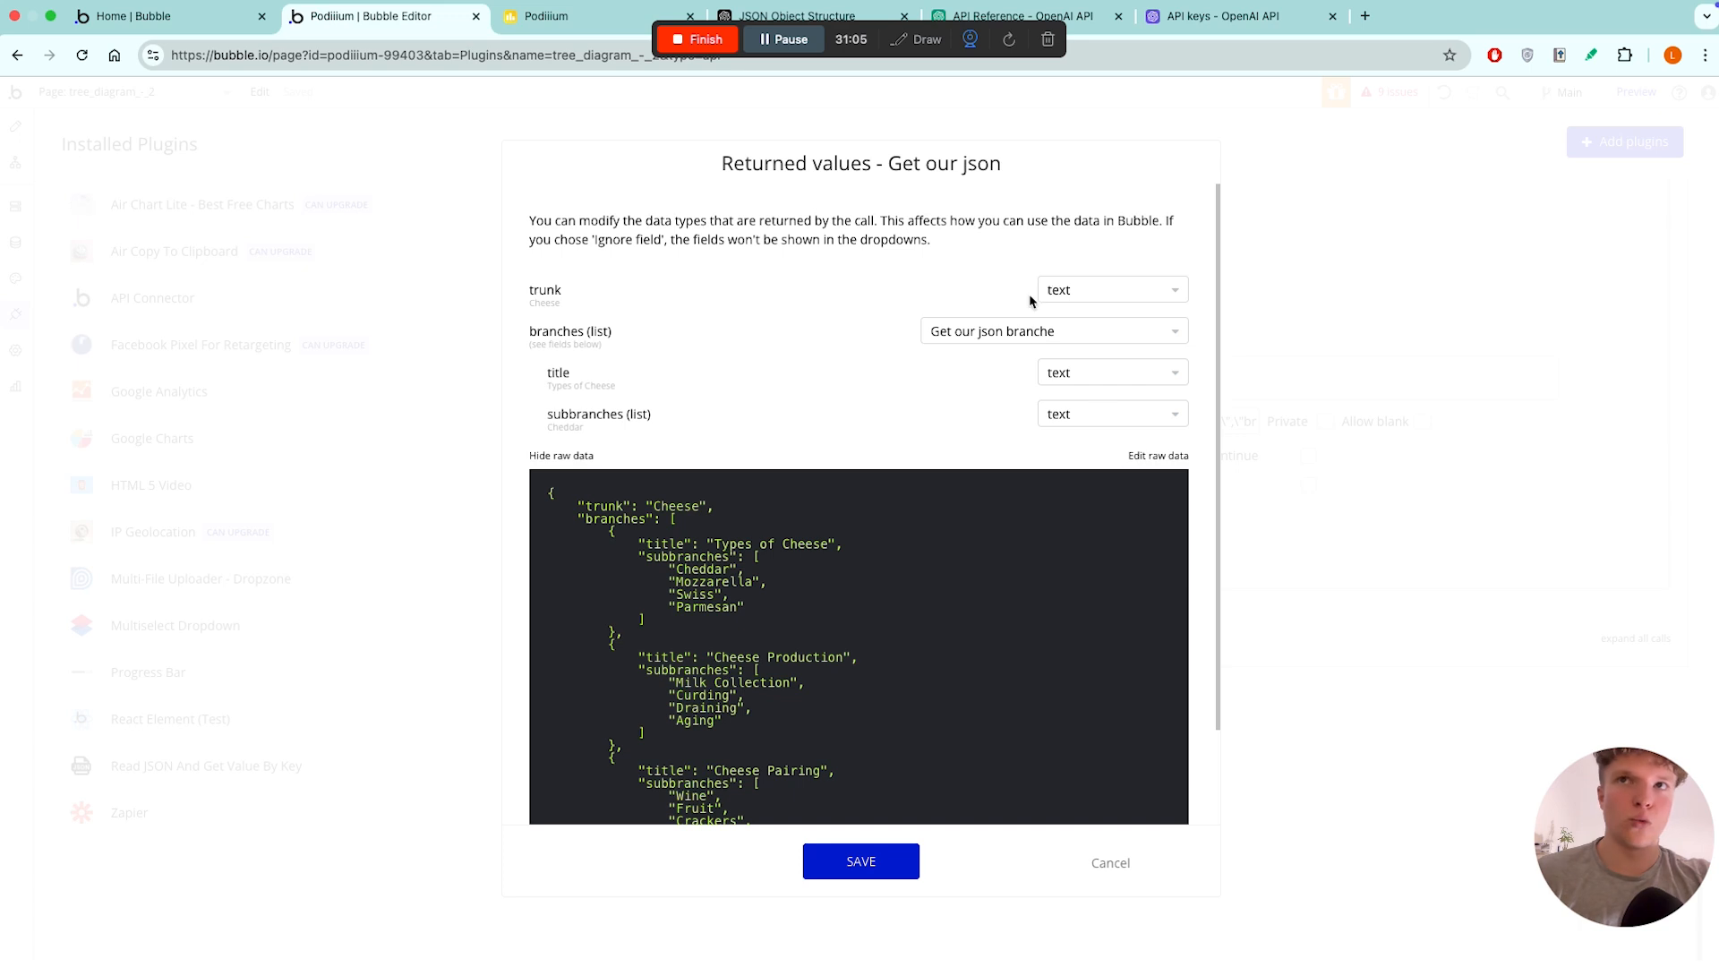
# - Keep trunk's type as text and save the returned fields trunk, branches, title and subbranches
pyautogui.click(1093, 288)
pyautogui.click(951, 290)
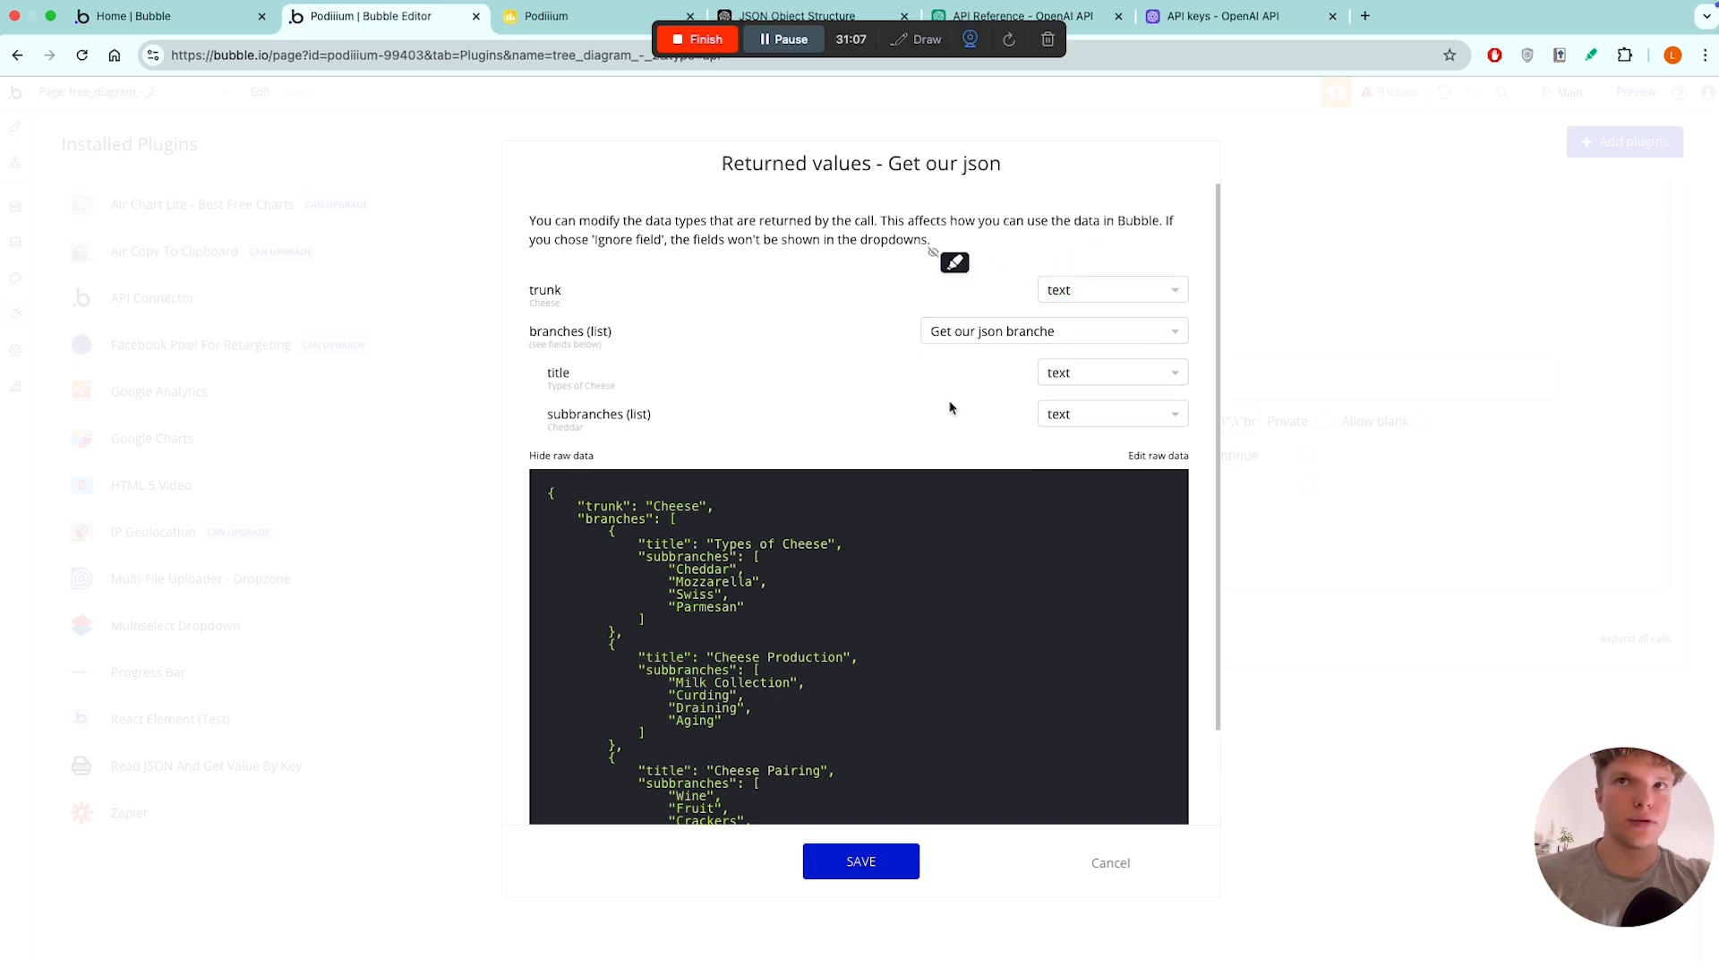
pyautogui.click(883, 858)
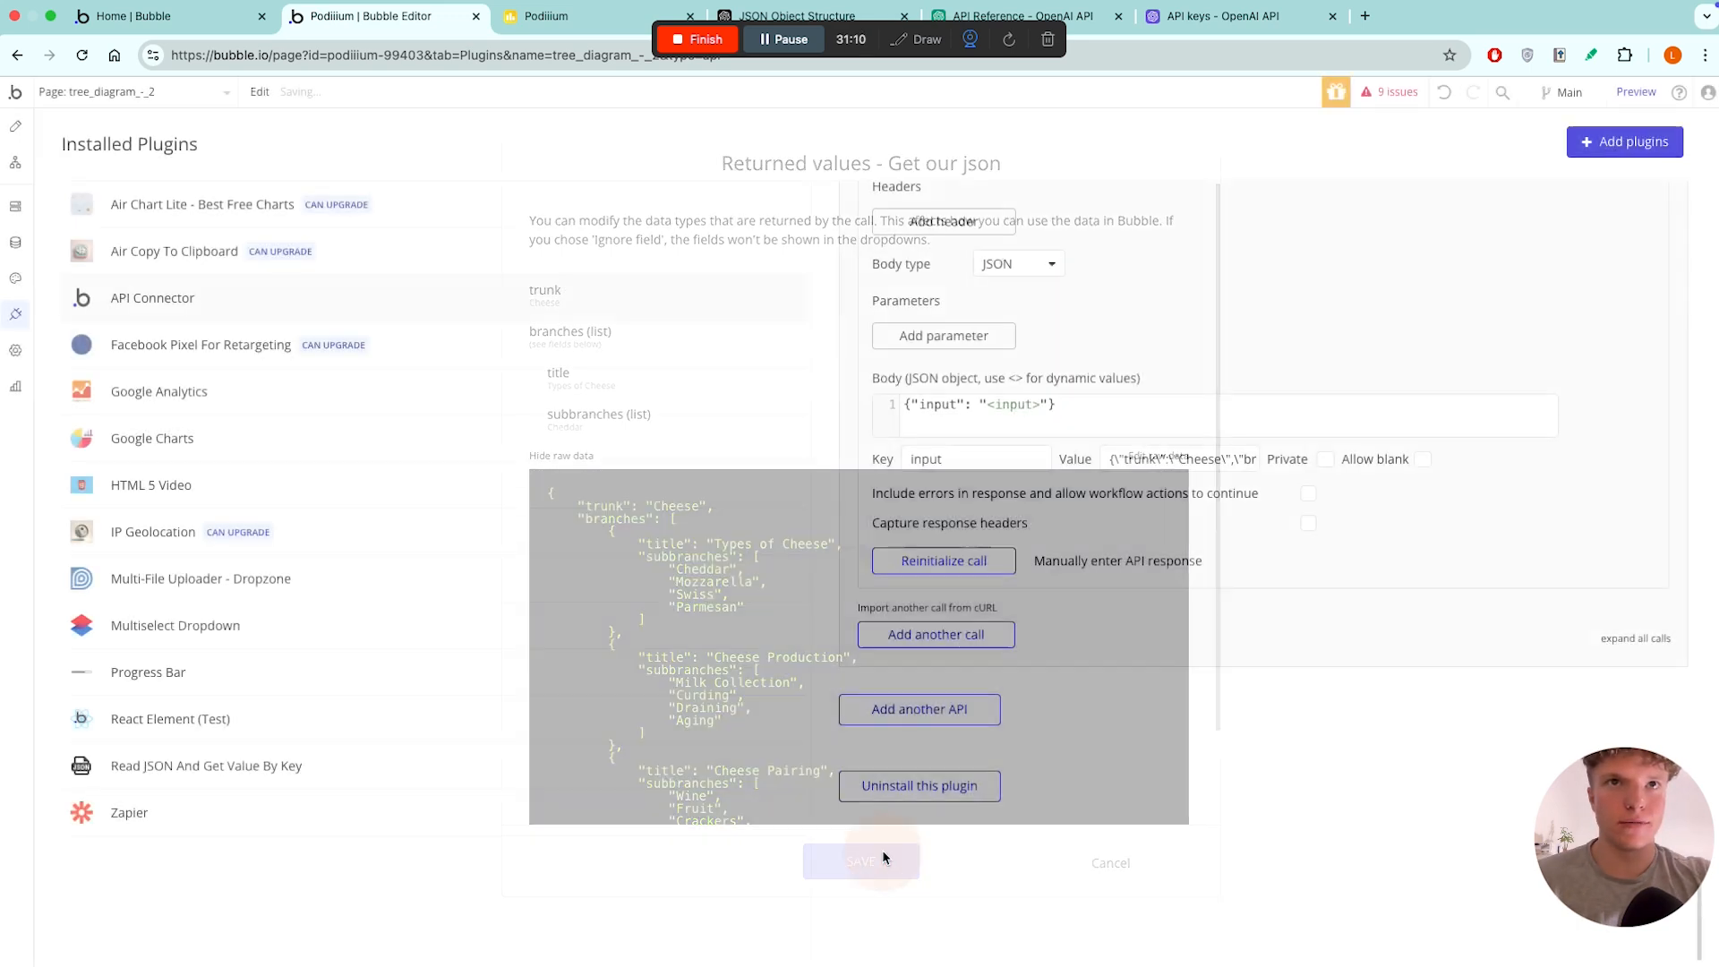
pyautogui.scroll(5, 1119, 574)
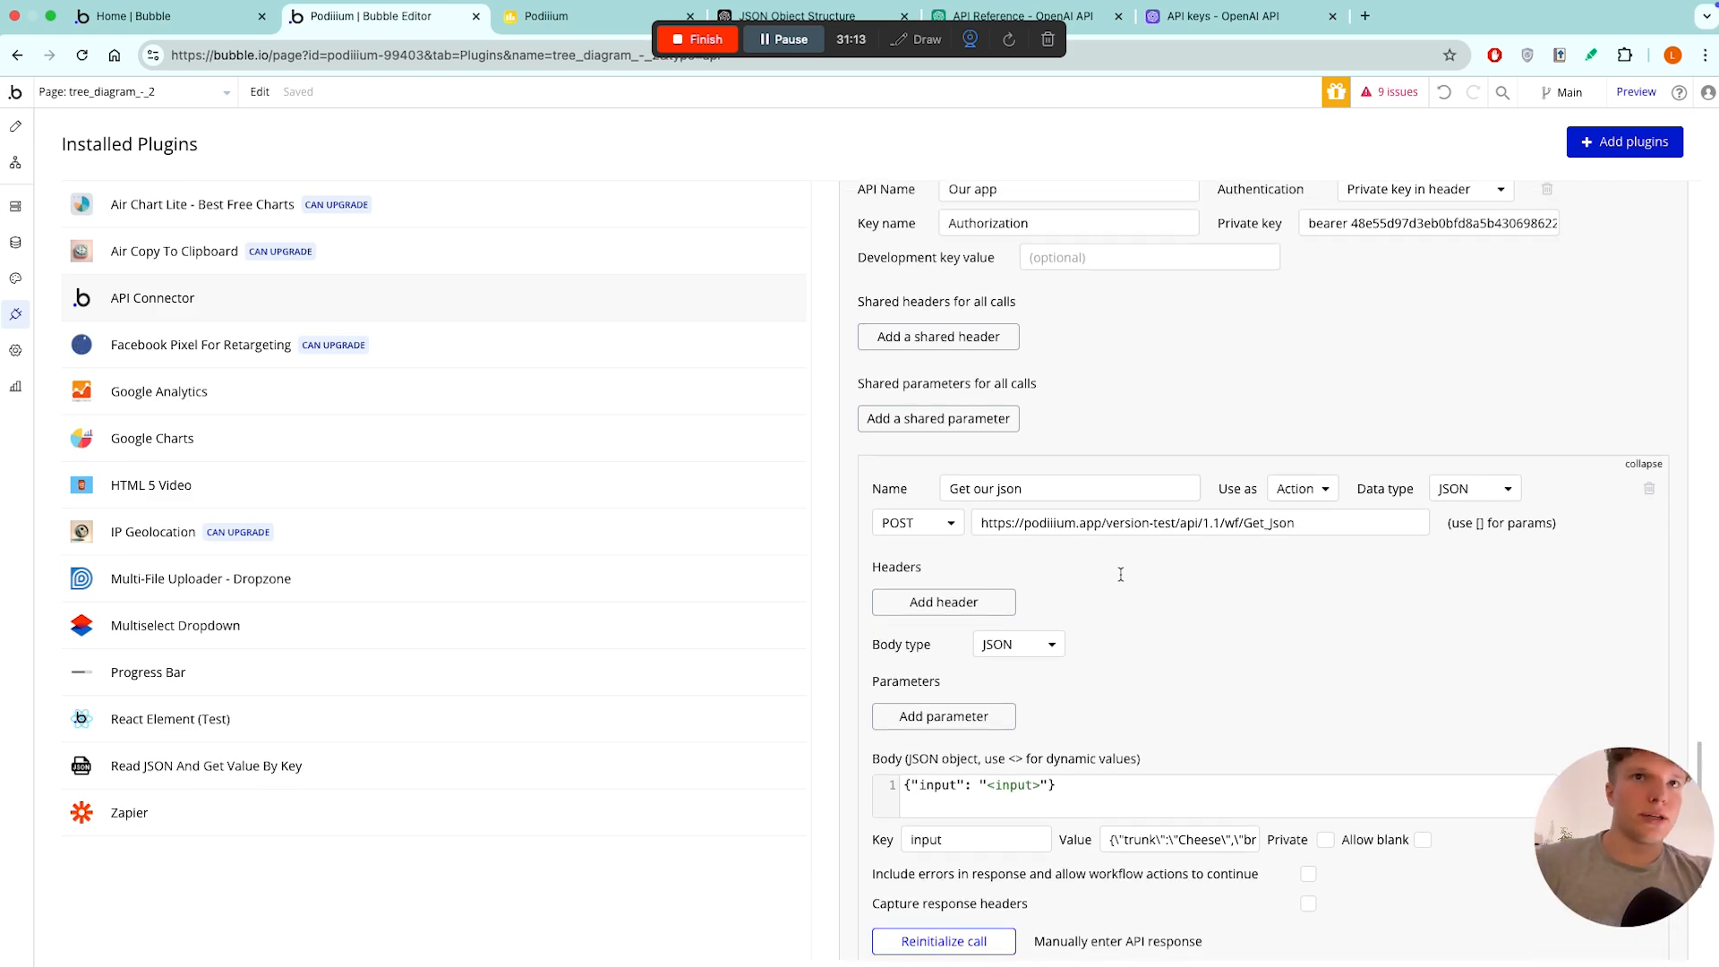
# - In Notion, tick Getting API Key, Create functions, Backend header and My App API call to get the data
pyautogui.scroll(2, 1120, 574)
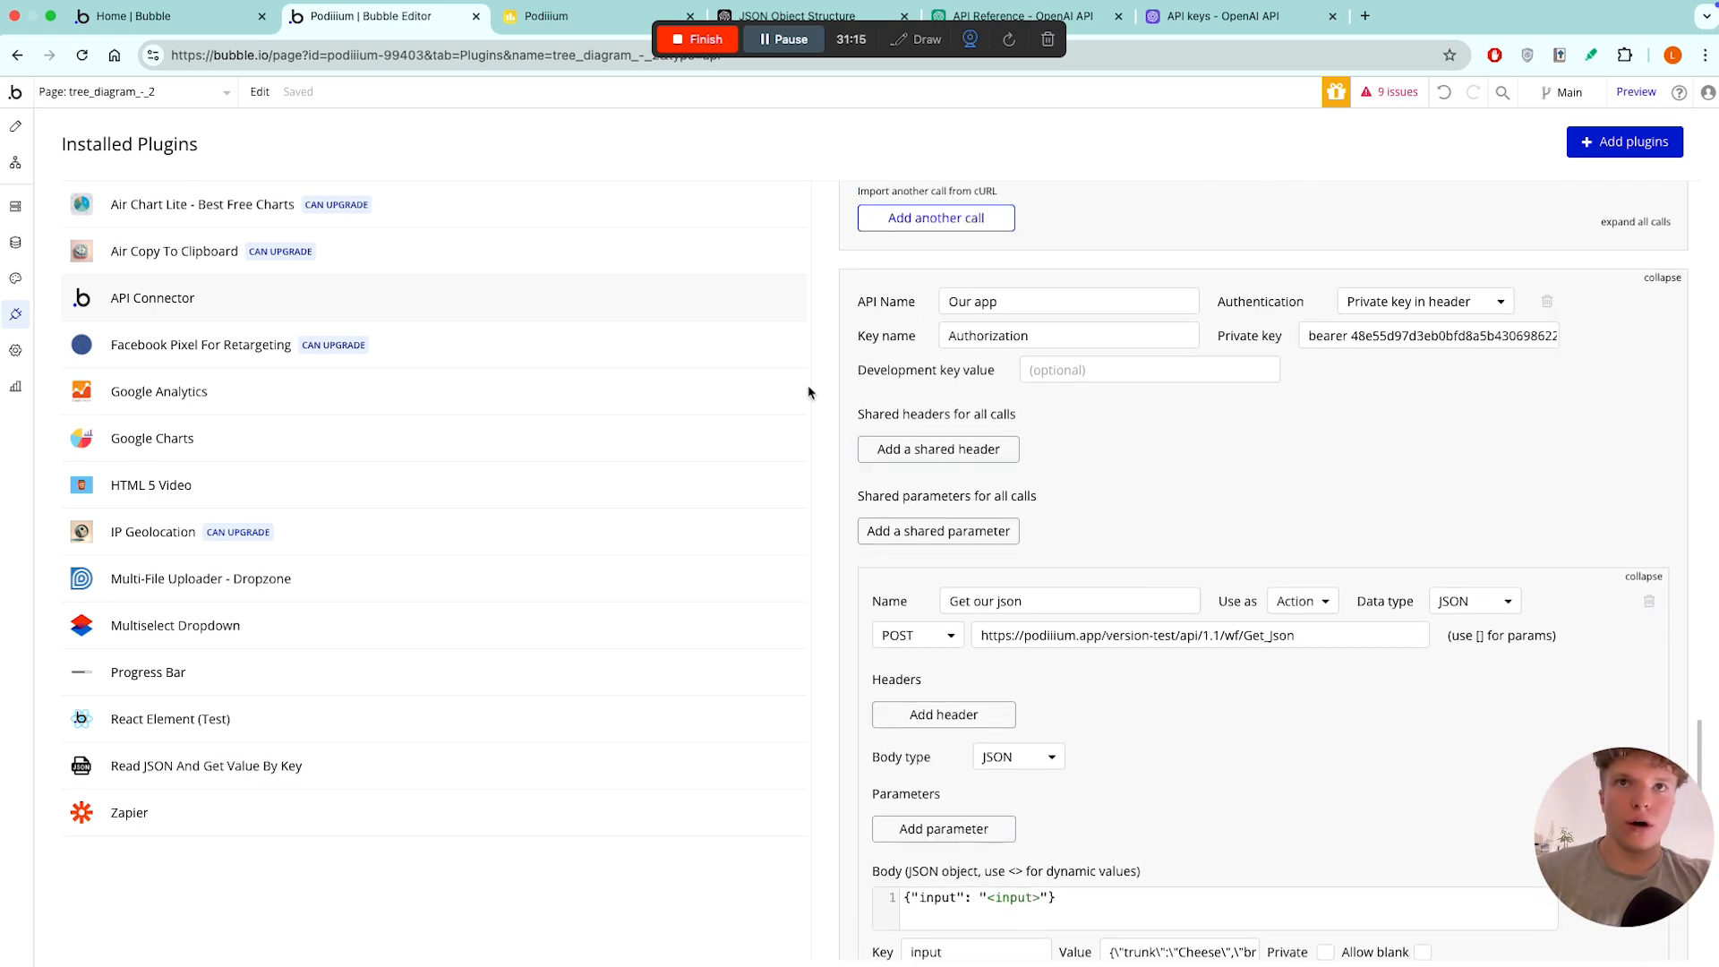
pyautogui.hotkey('ctrl', 'Right')
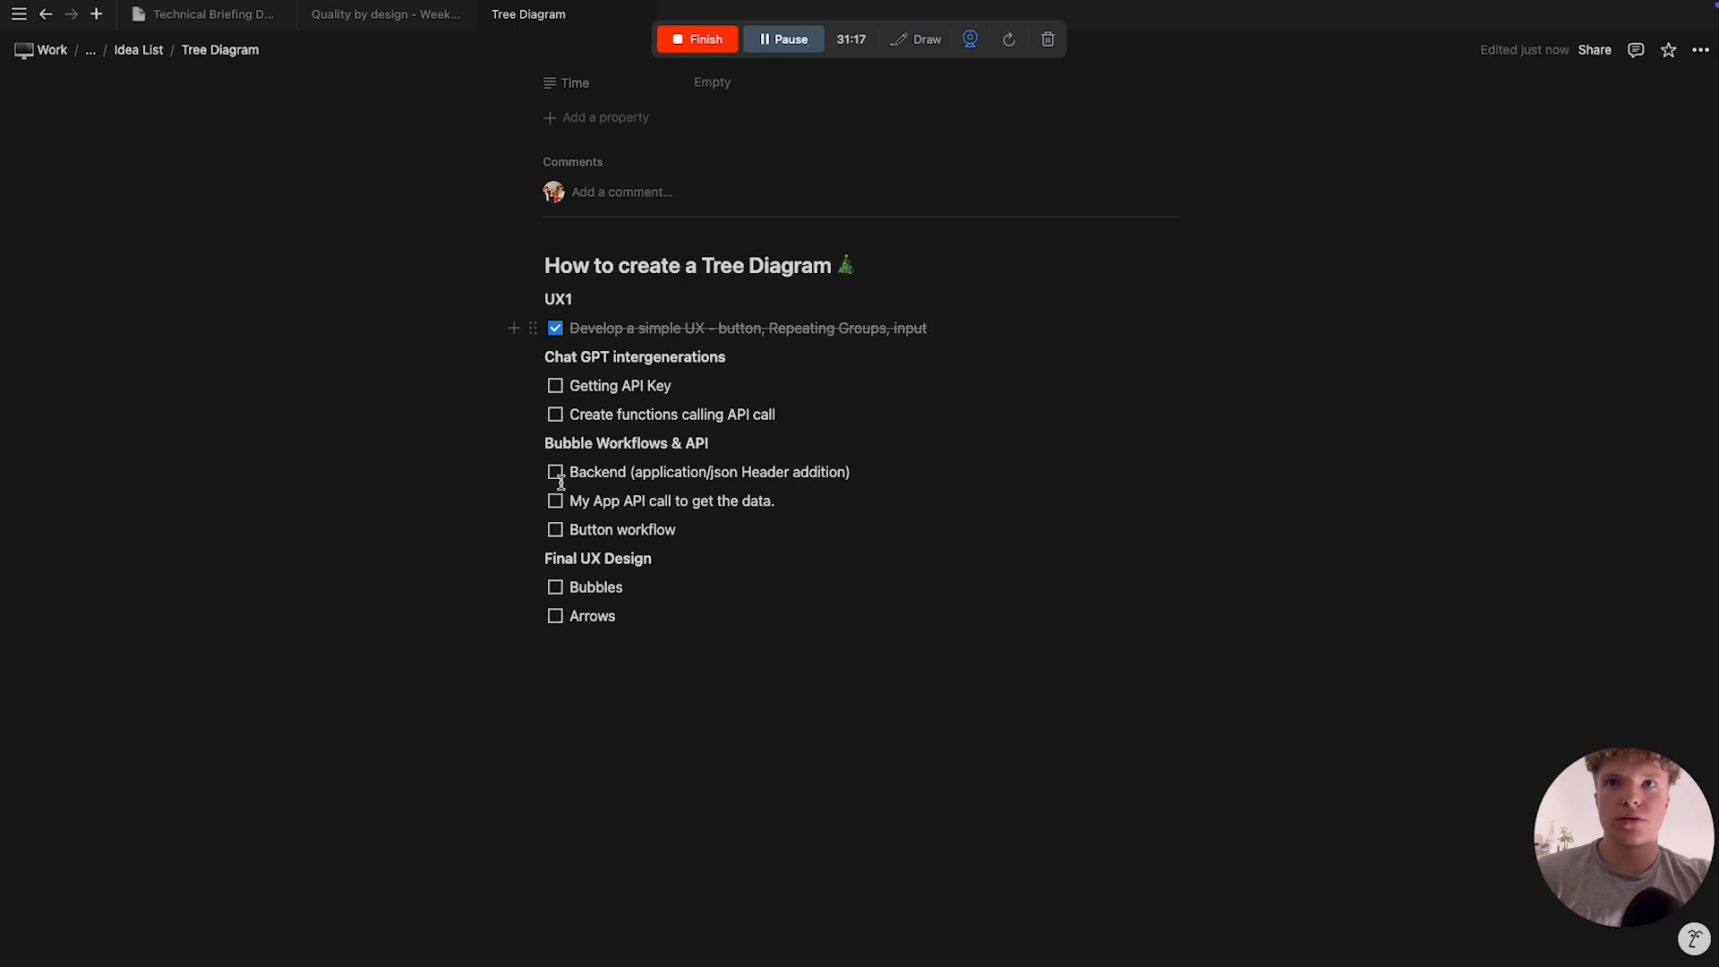
pyautogui.click(556, 388)
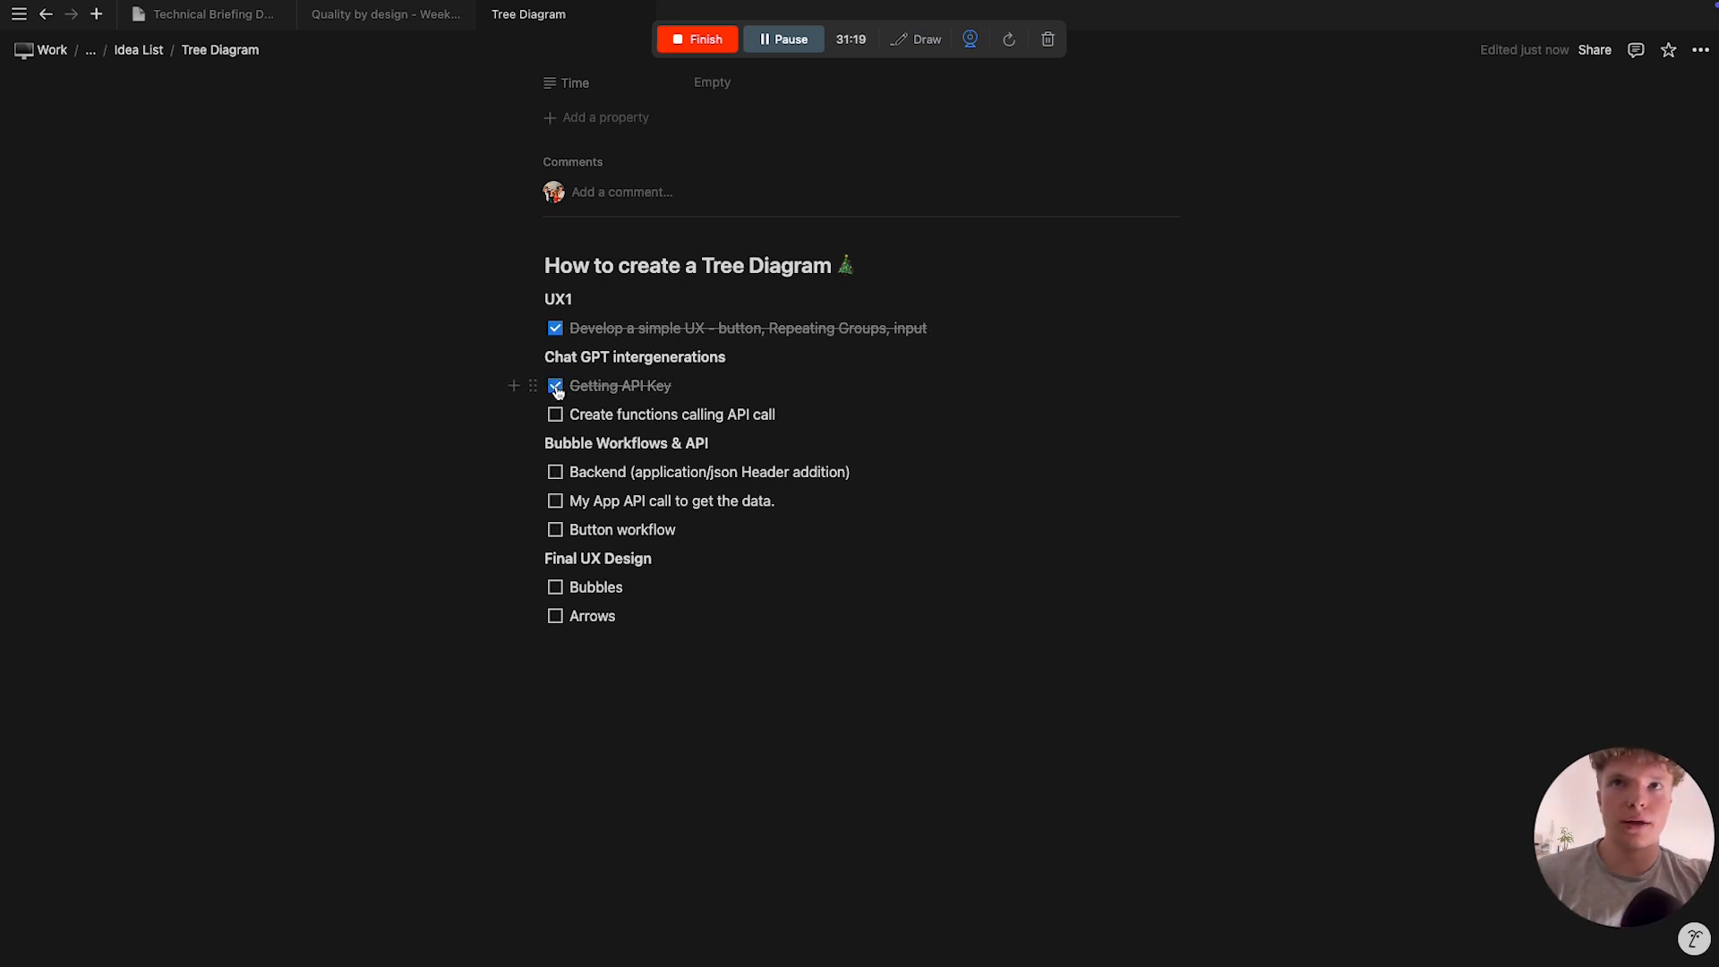
pyautogui.click(556, 415)
pyautogui.click(554, 475)
pyautogui.click(556, 506)
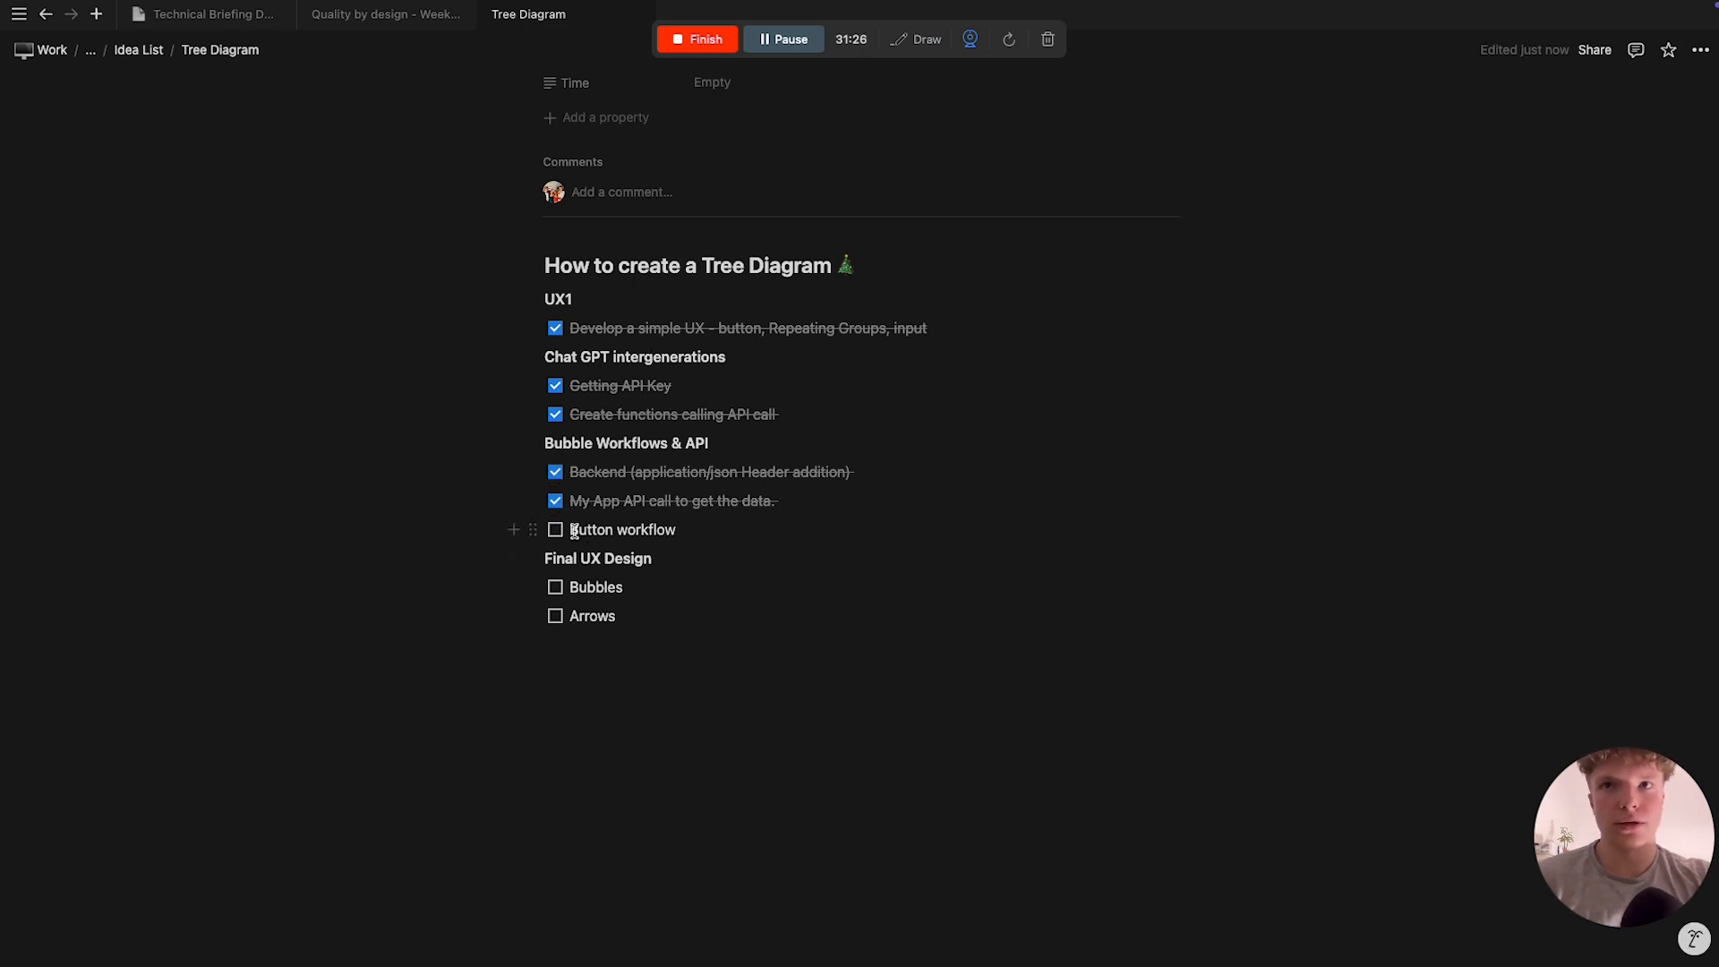
pyautogui.moveTo(573, 531); pyautogui.dragTo(729, 529)
pyautogui.click(729, 529)
pyautogui.hotkey('ctrl', 'Left')
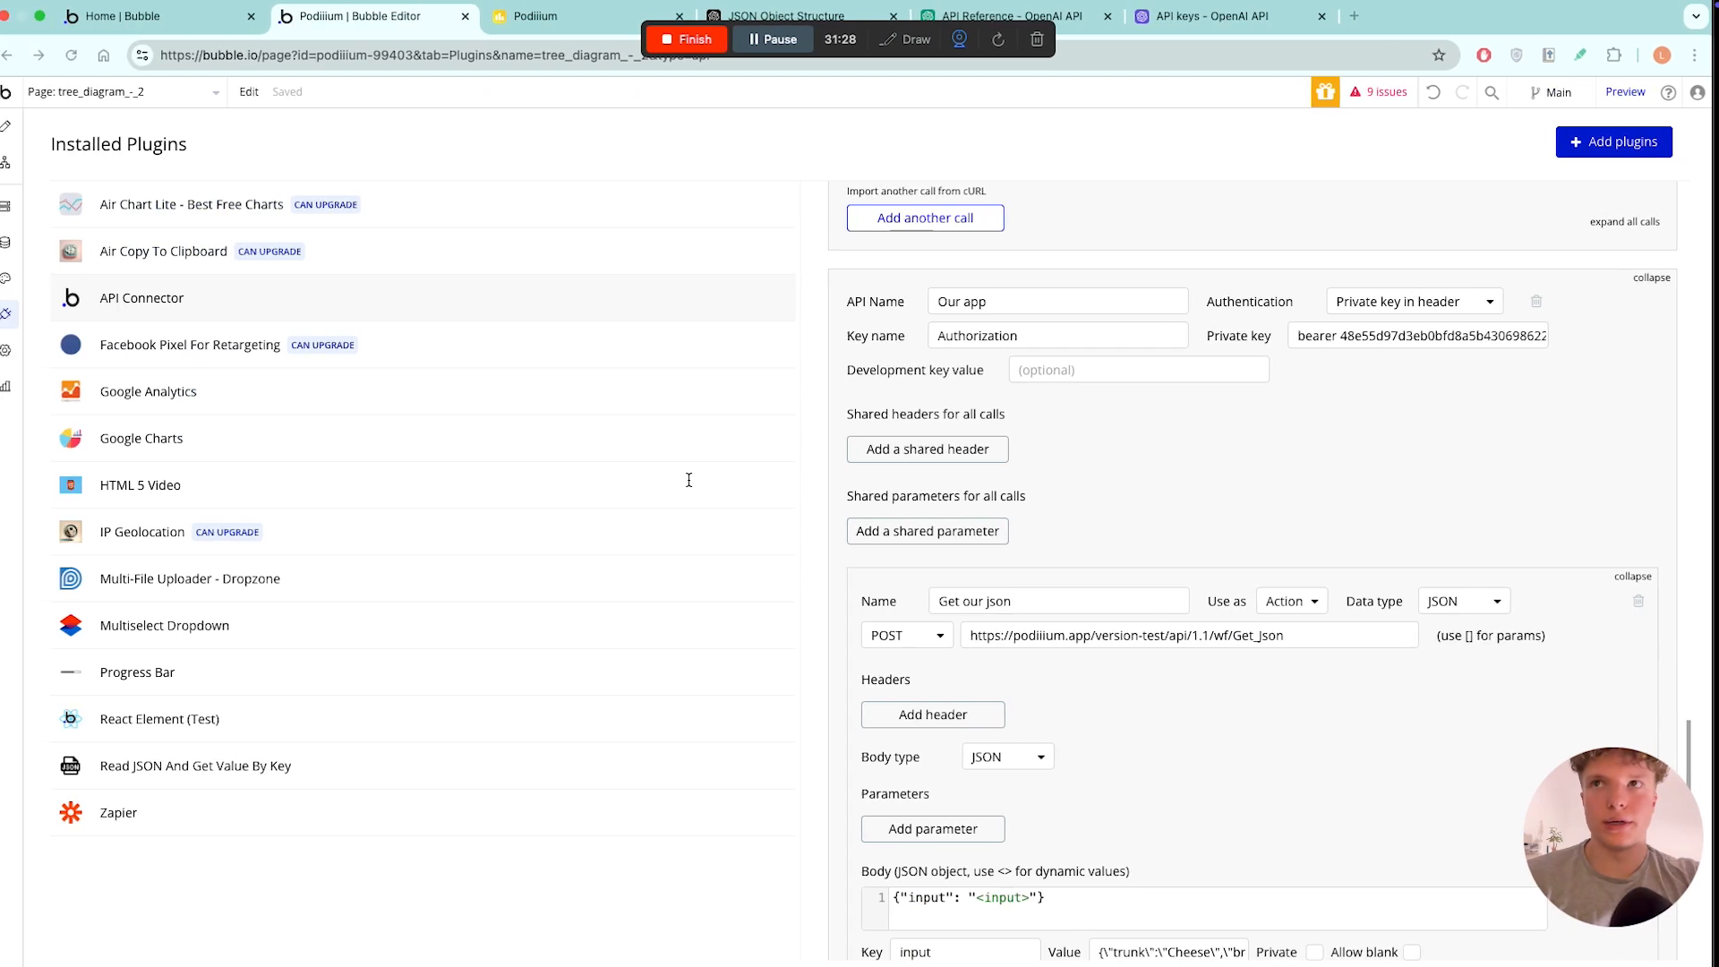
# - Create a workflow triggered when Button Send is clicked
pyautogui.click(15, 127)
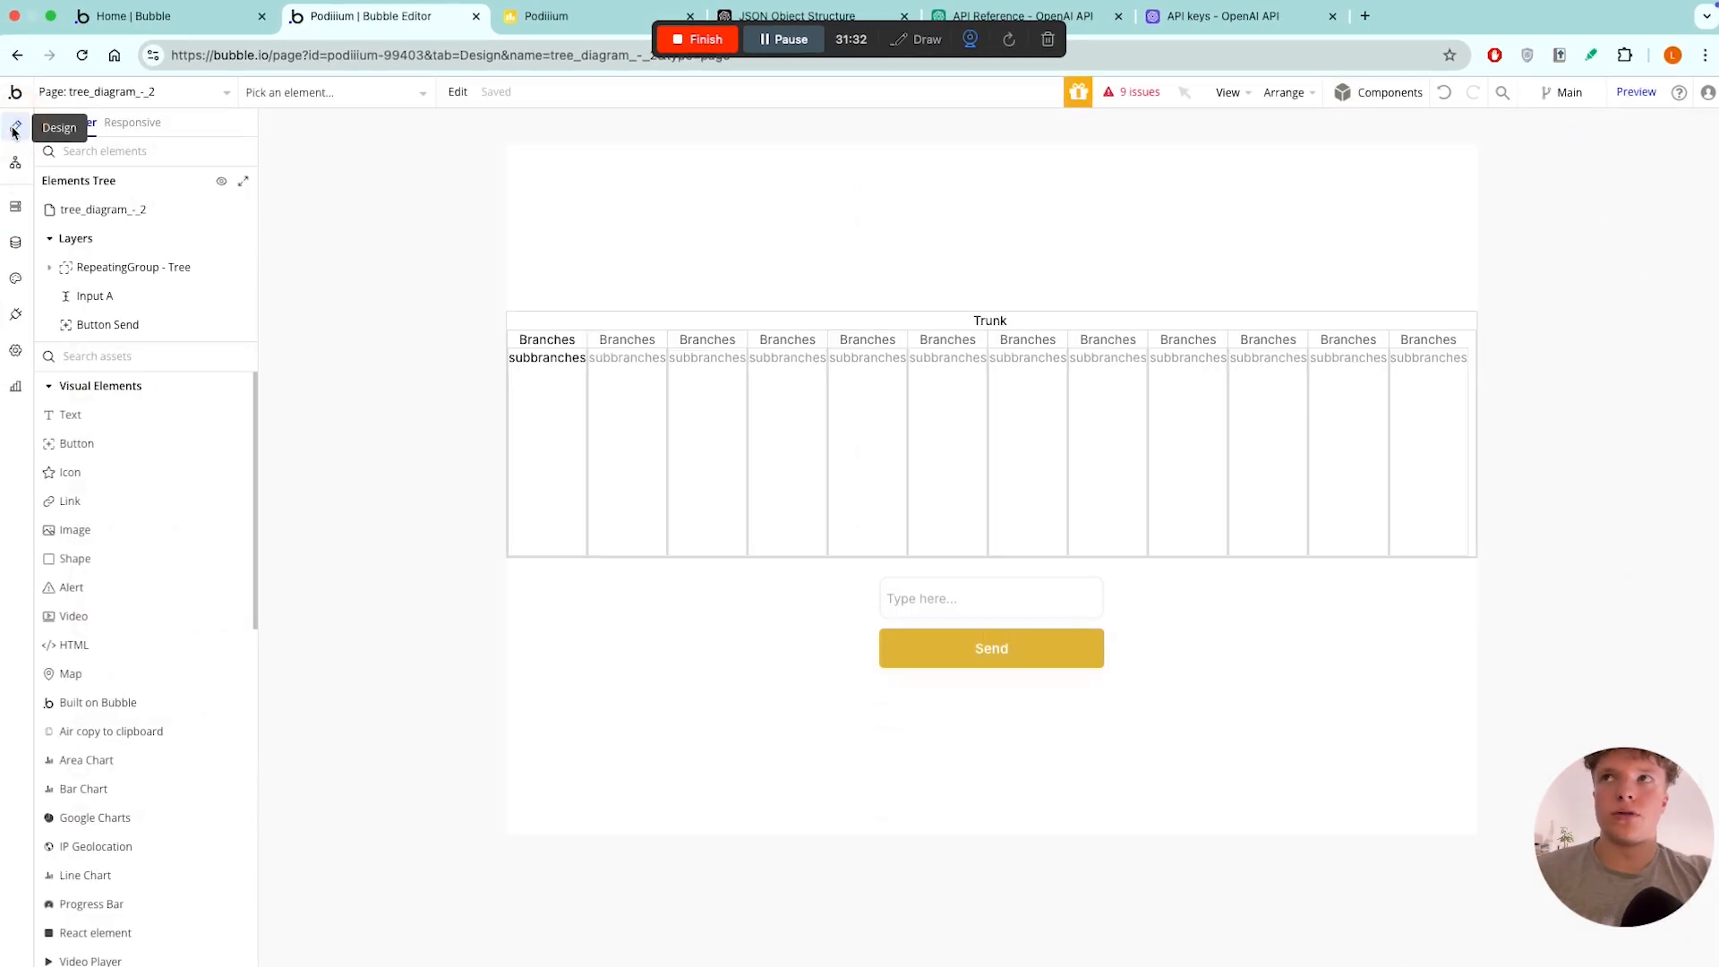
pyautogui.click(756, 579)
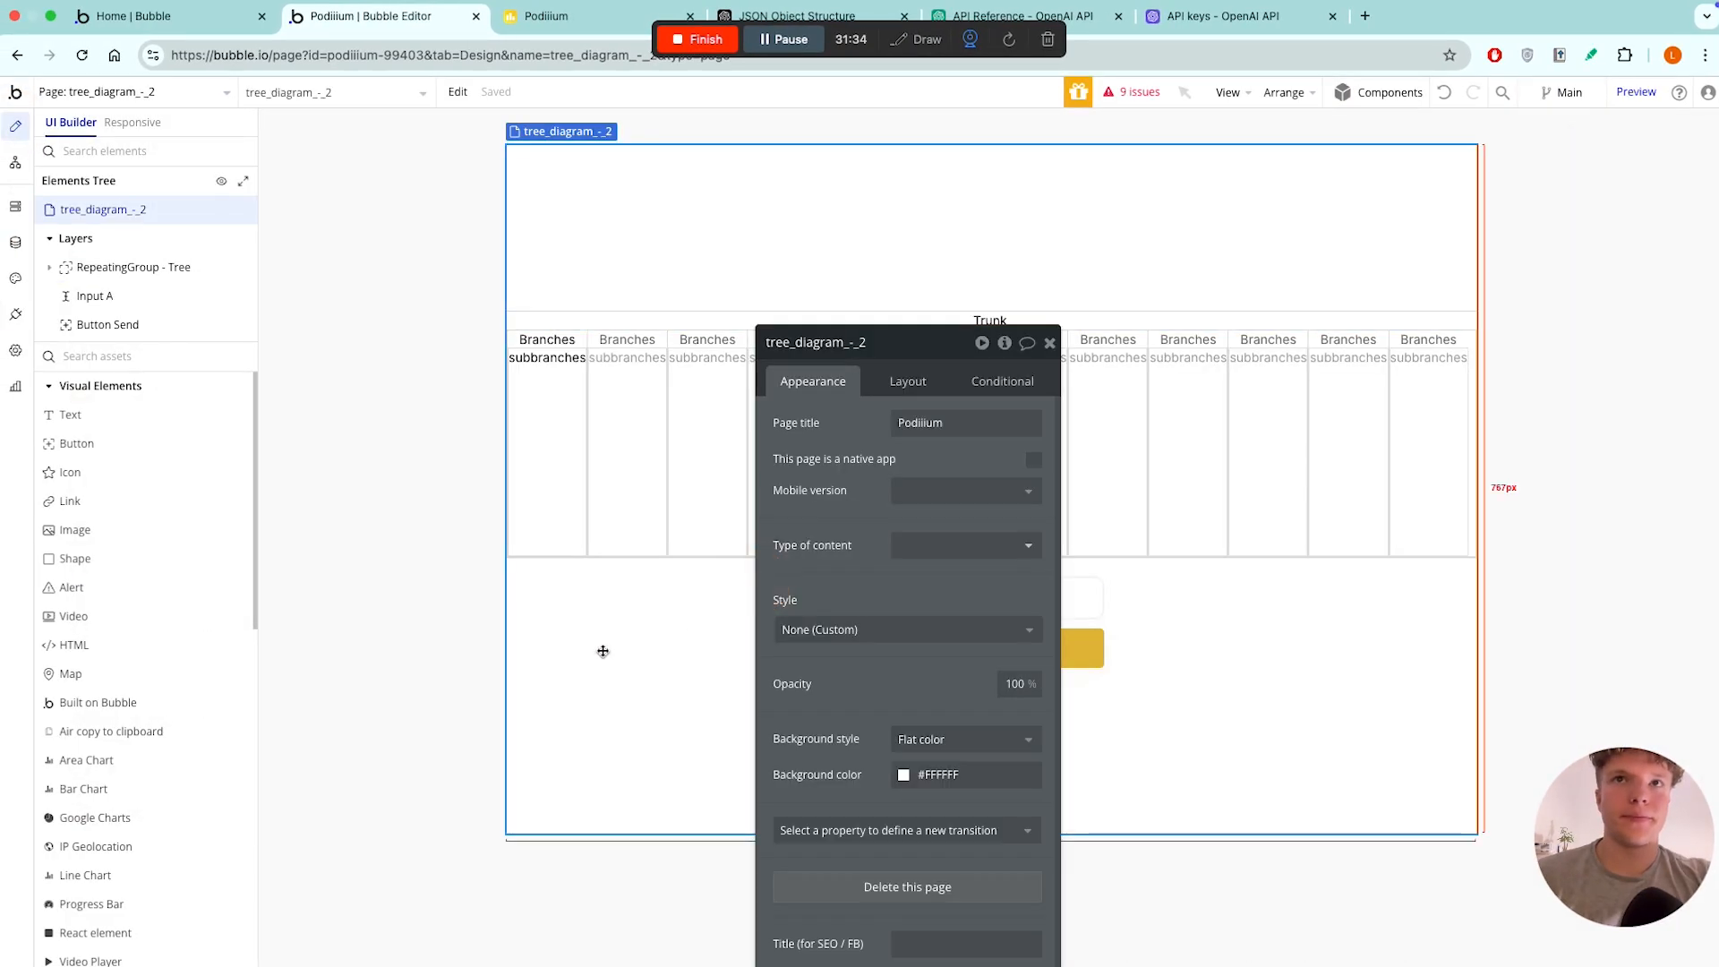
pyautogui.click(1055, 350)
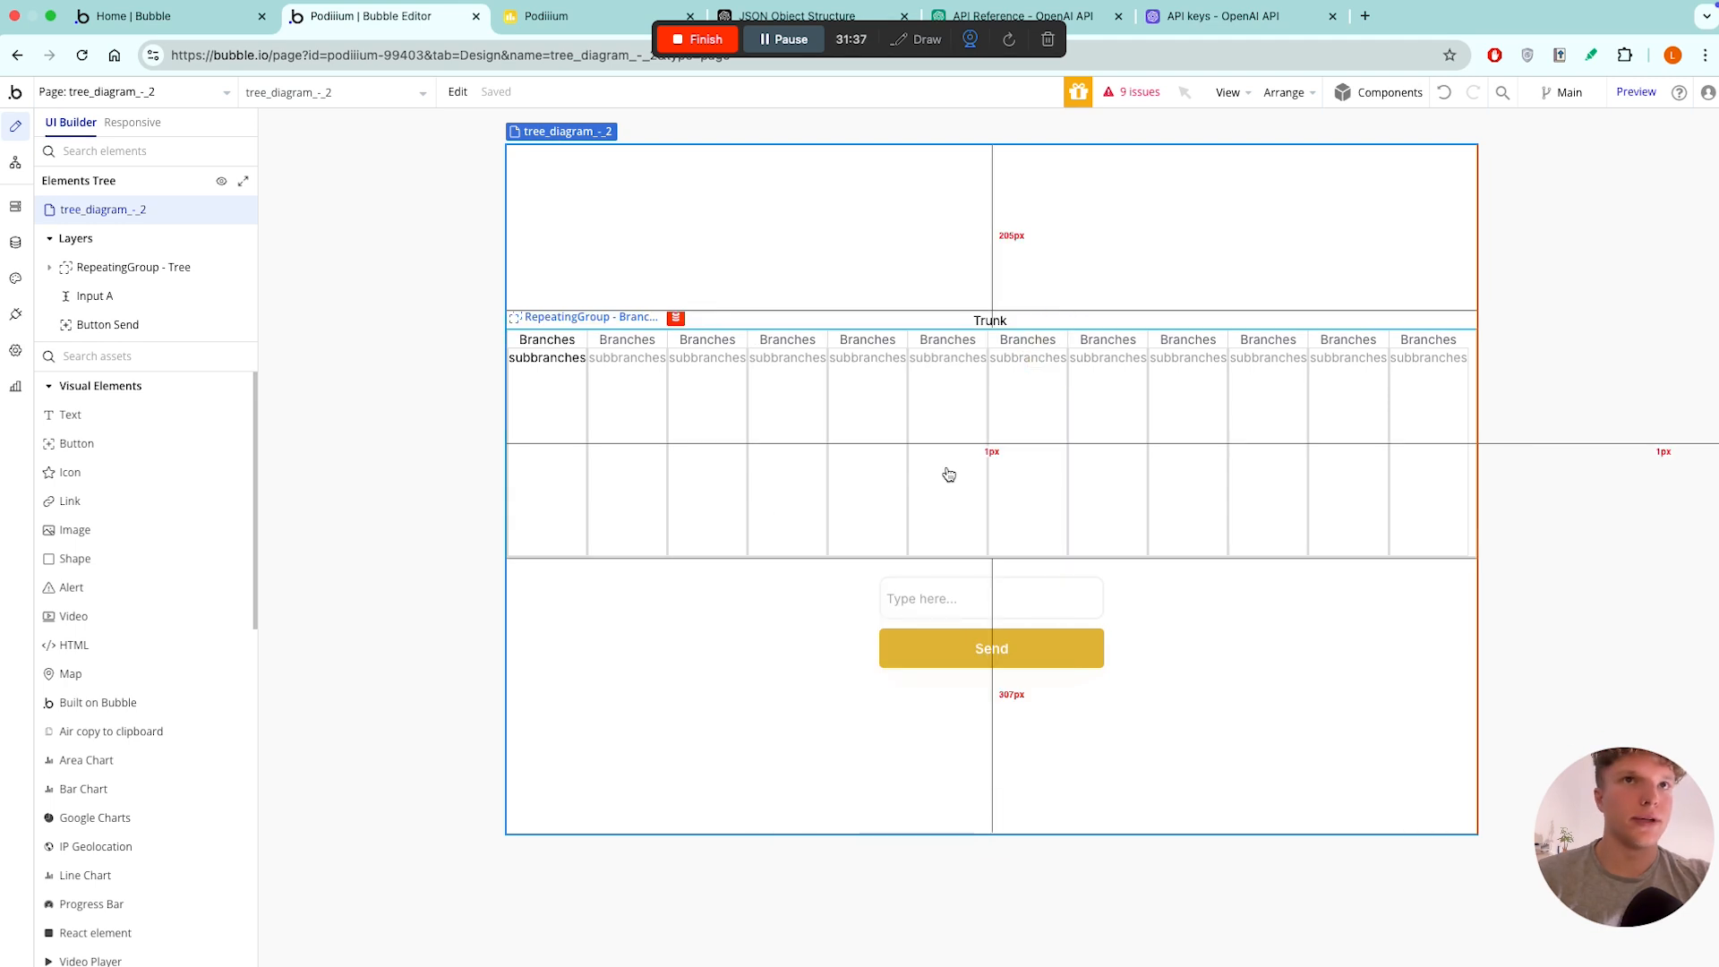
pyautogui.click(1001, 653)
pyautogui.doubleClick(1001, 652)
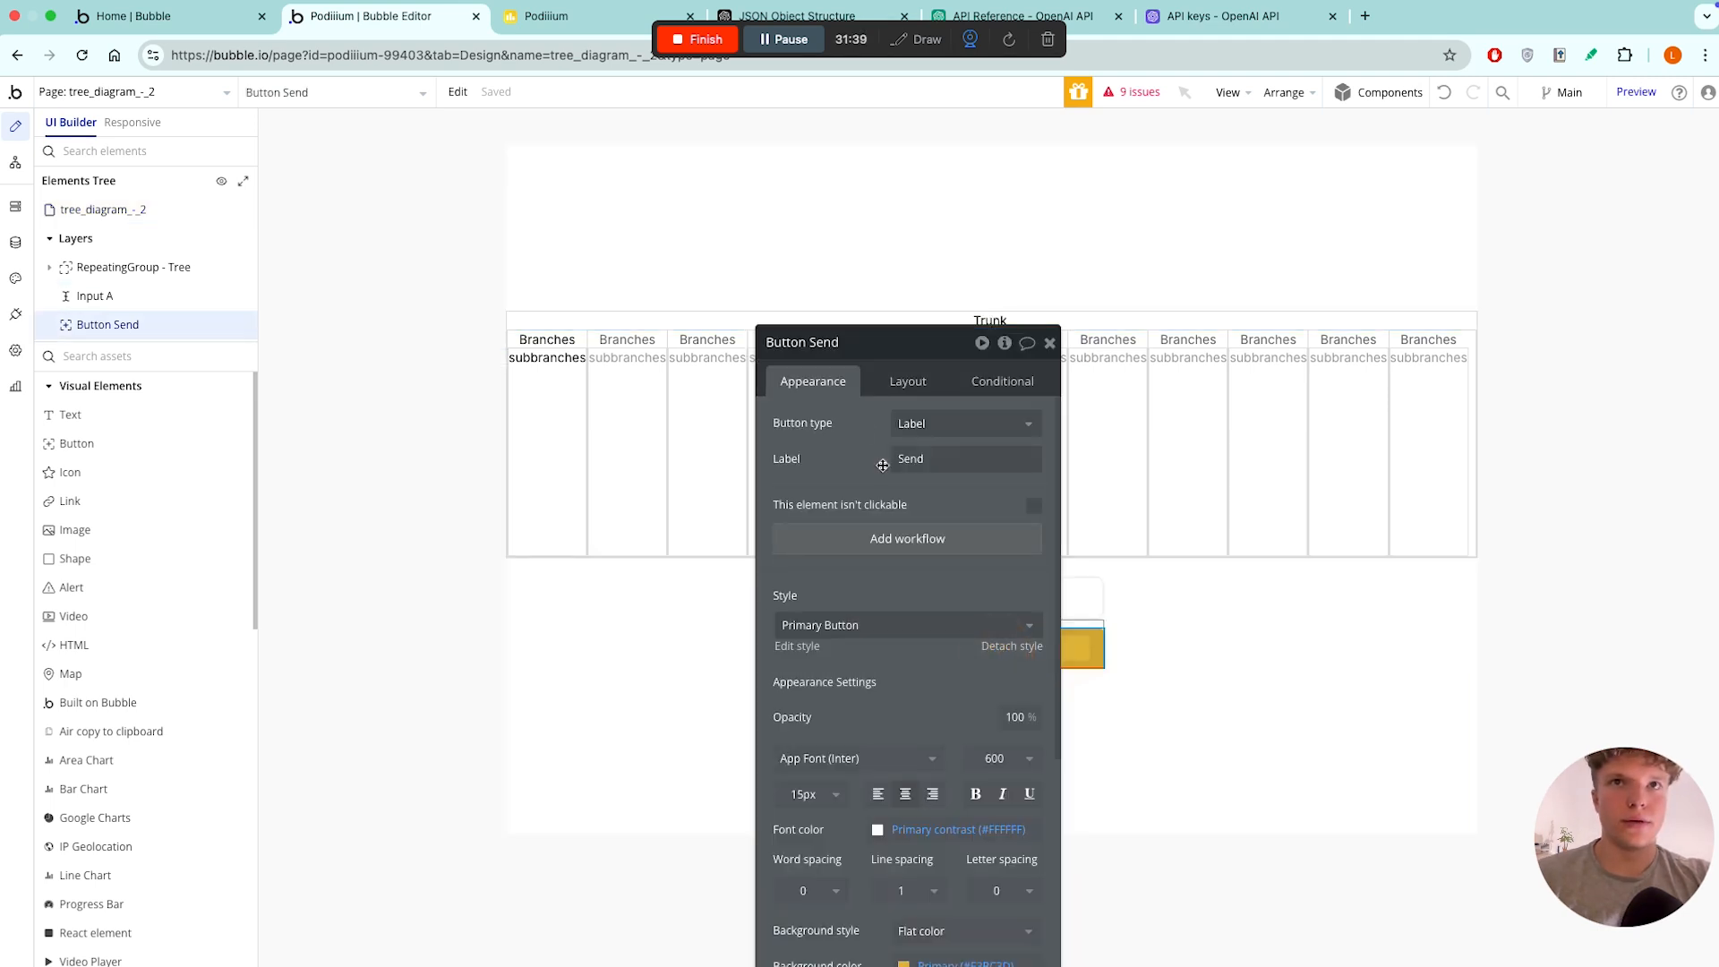
pyautogui.moveTo(841, 443); pyautogui.dragTo(1450, 346)
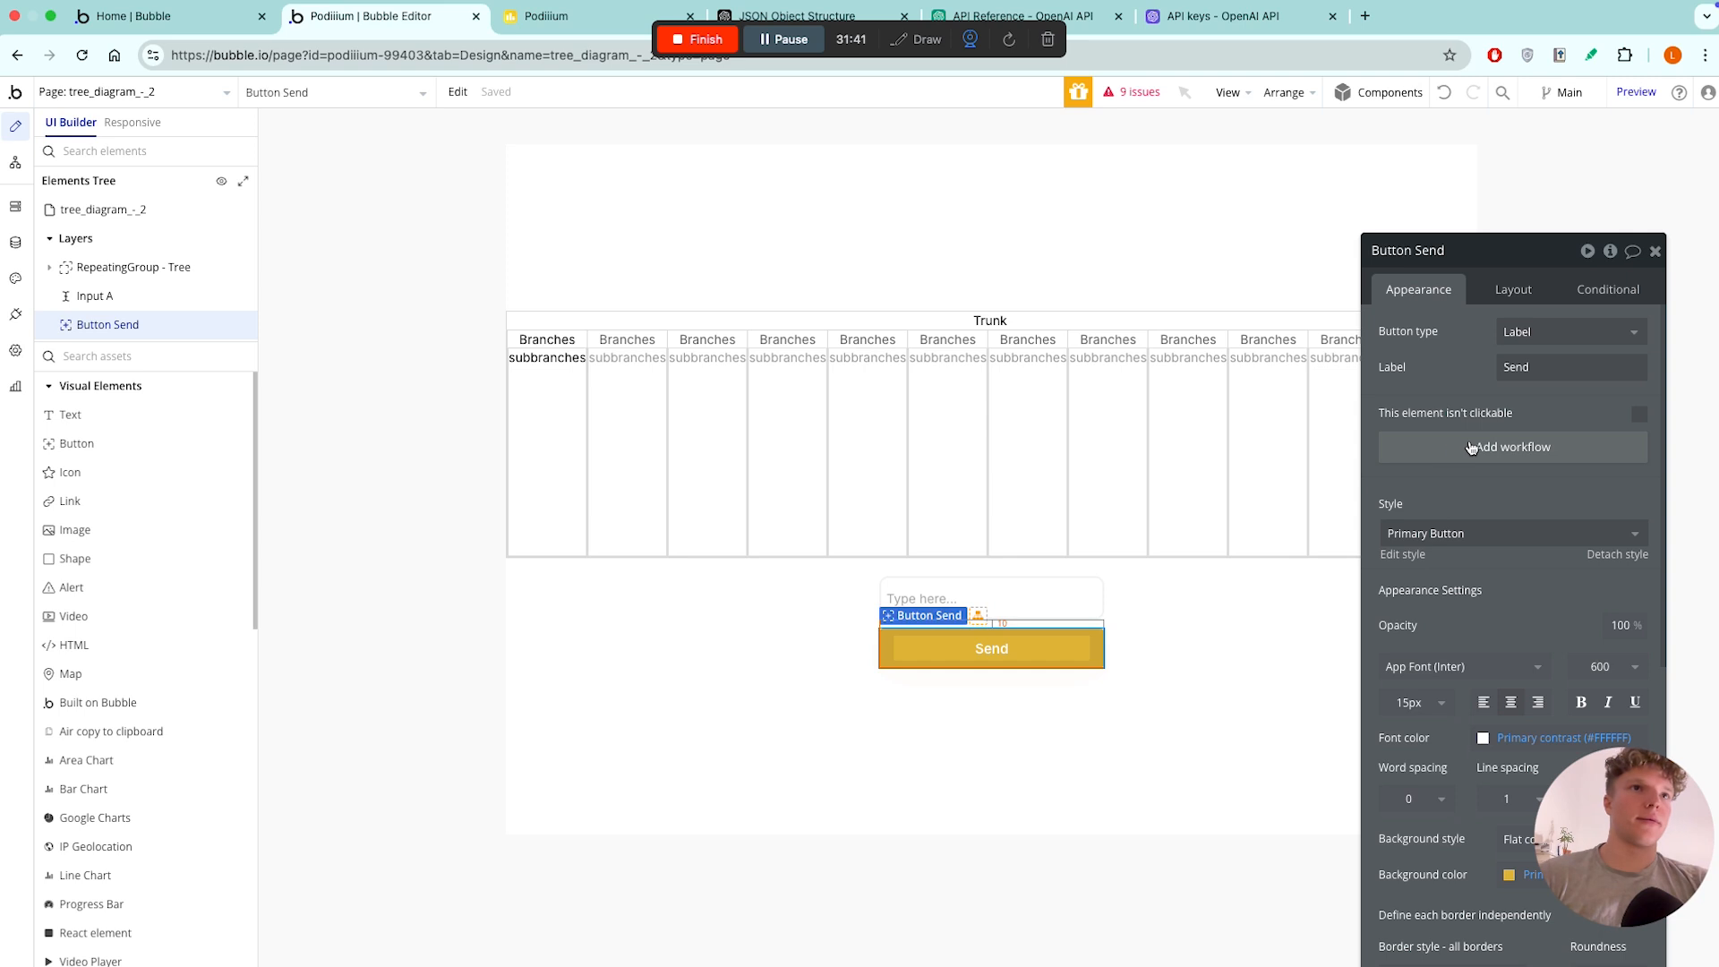
pyautogui.click(1472, 443)
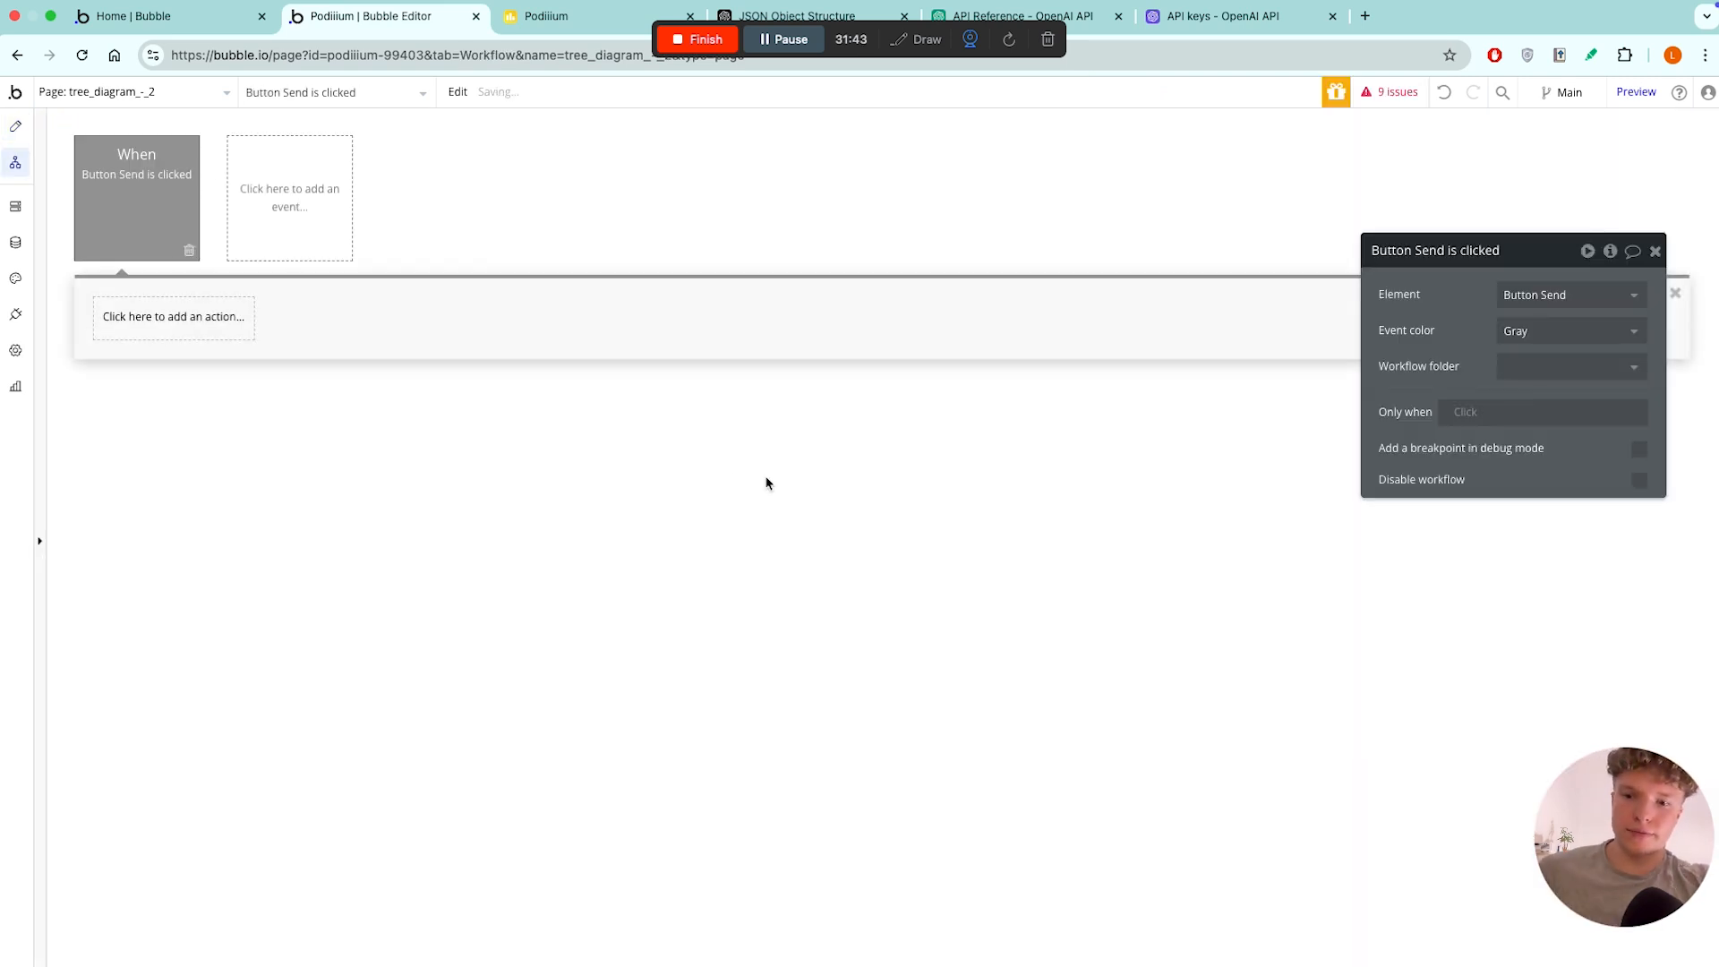
# - Add the Open AI - Tree creation completions call as the workflow's first action
pyautogui.click(148, 333)
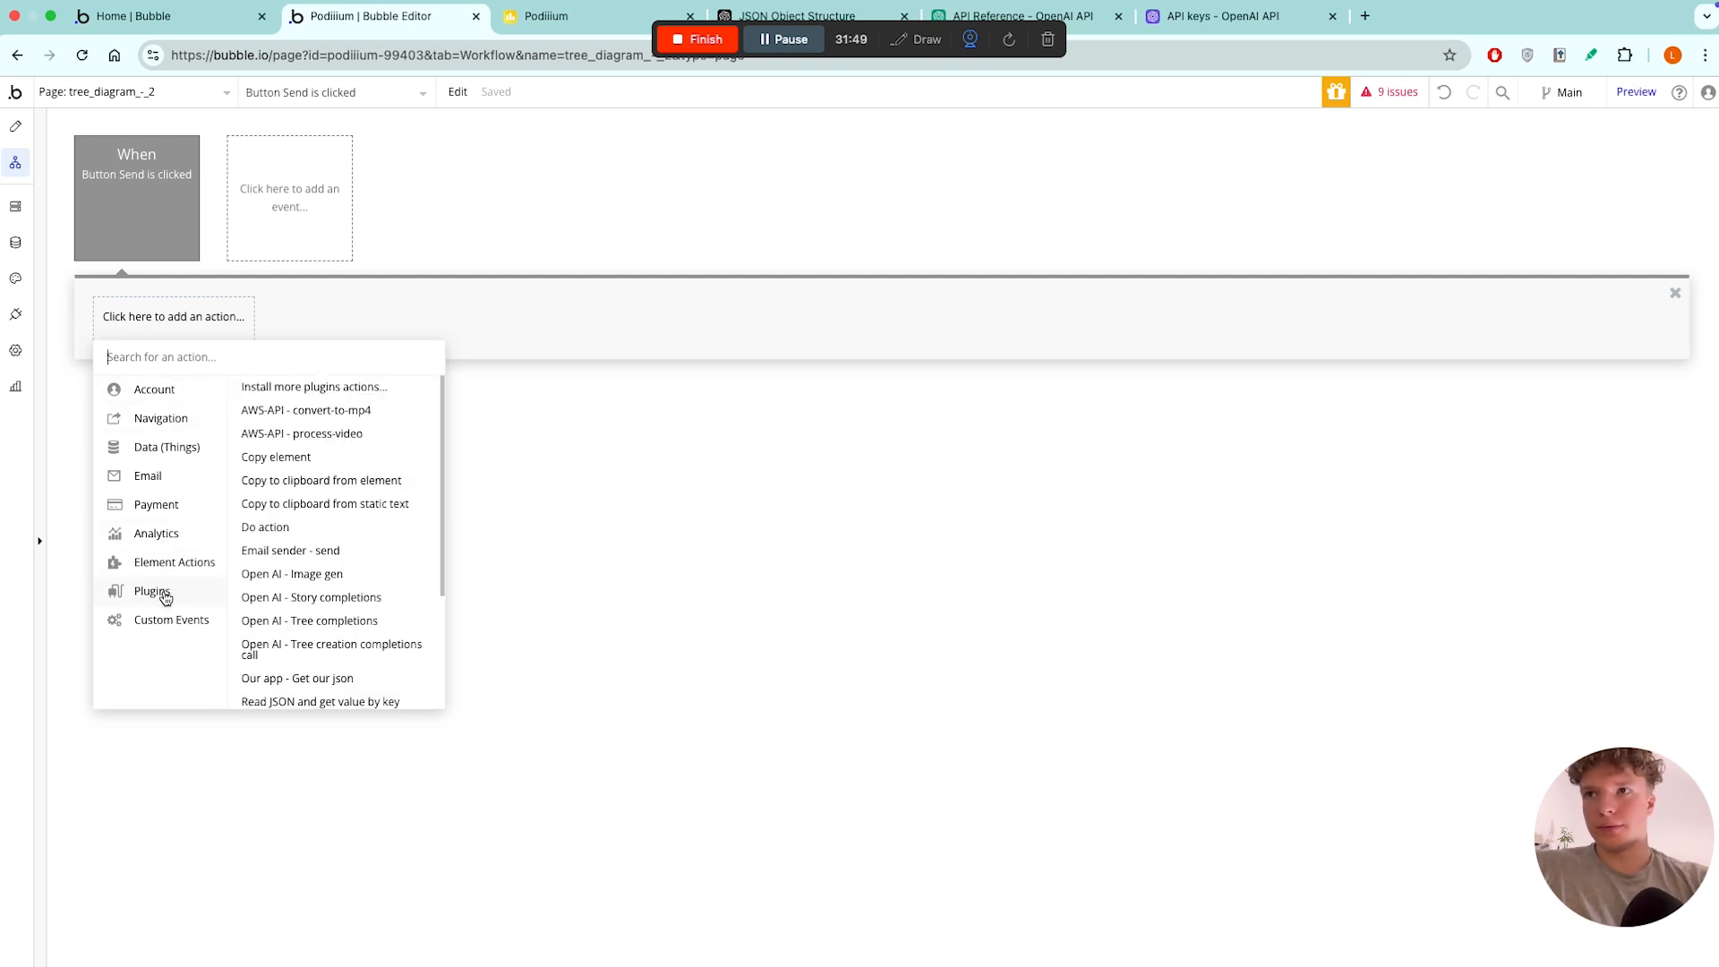
pyautogui.scroll(-1, 334, 500)
pyautogui.scroll(-5, 334, 500)
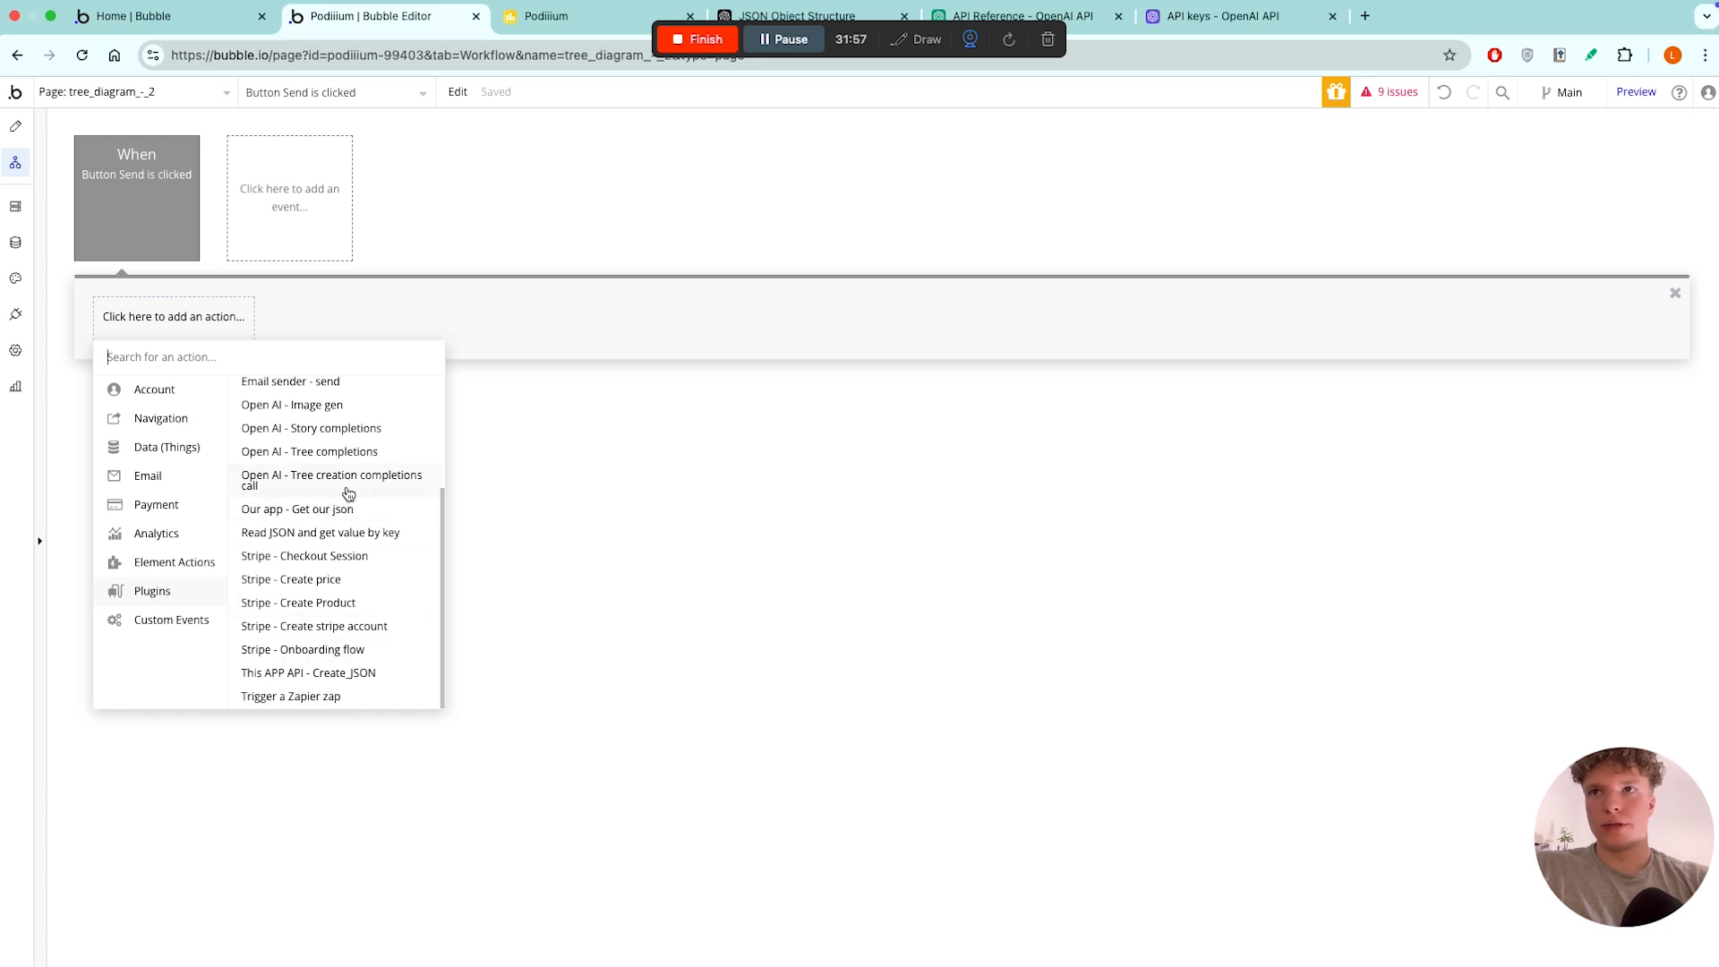
pyautogui.click(348, 484)
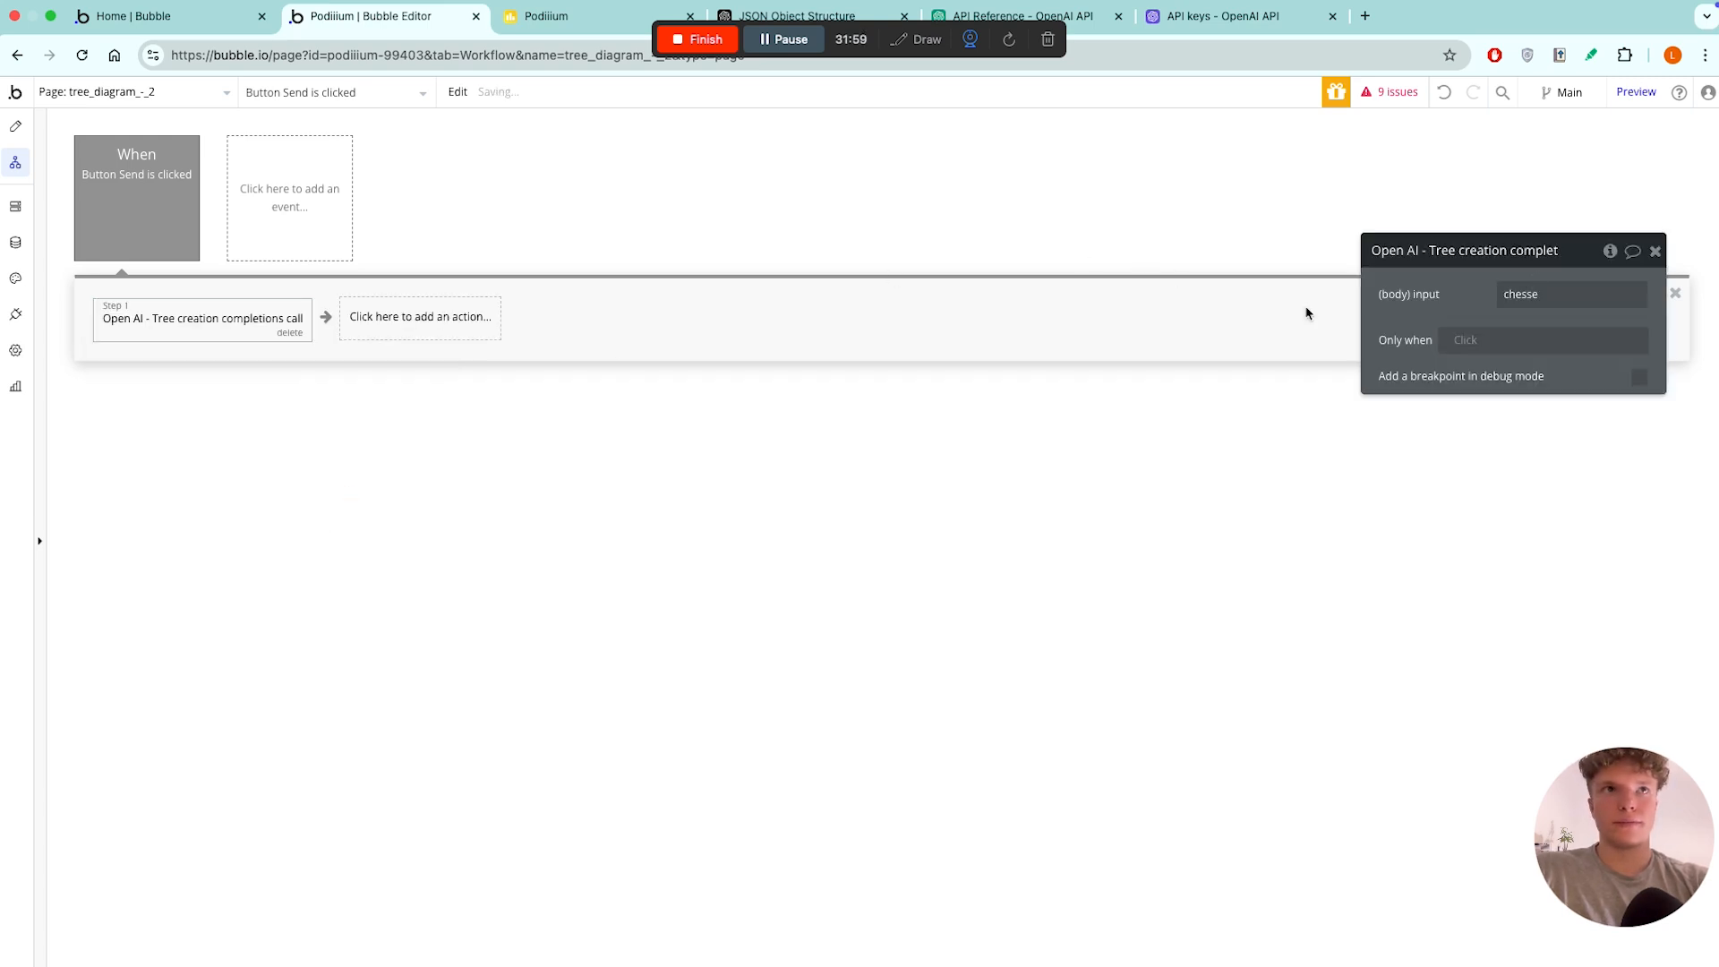
# - Replace the placeholder body value 'chesse' with Input A's value
pyautogui.doubleClick(1530, 293)
pyautogui.click(1347, 295)
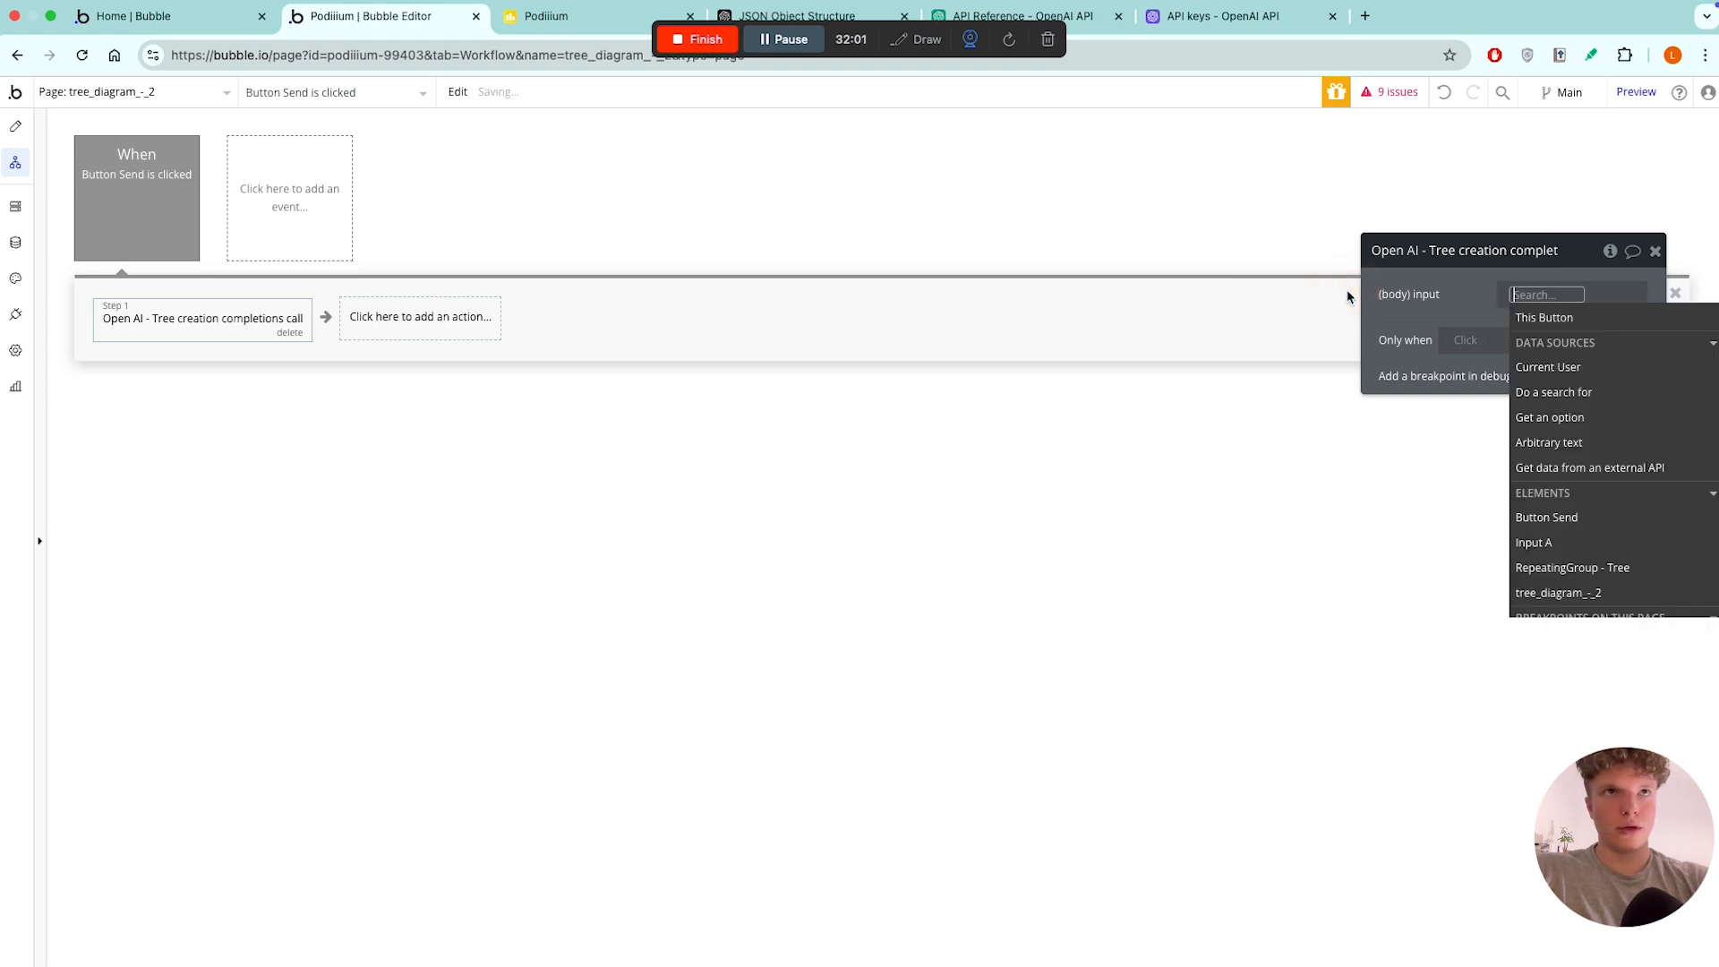
pyautogui.write('in')
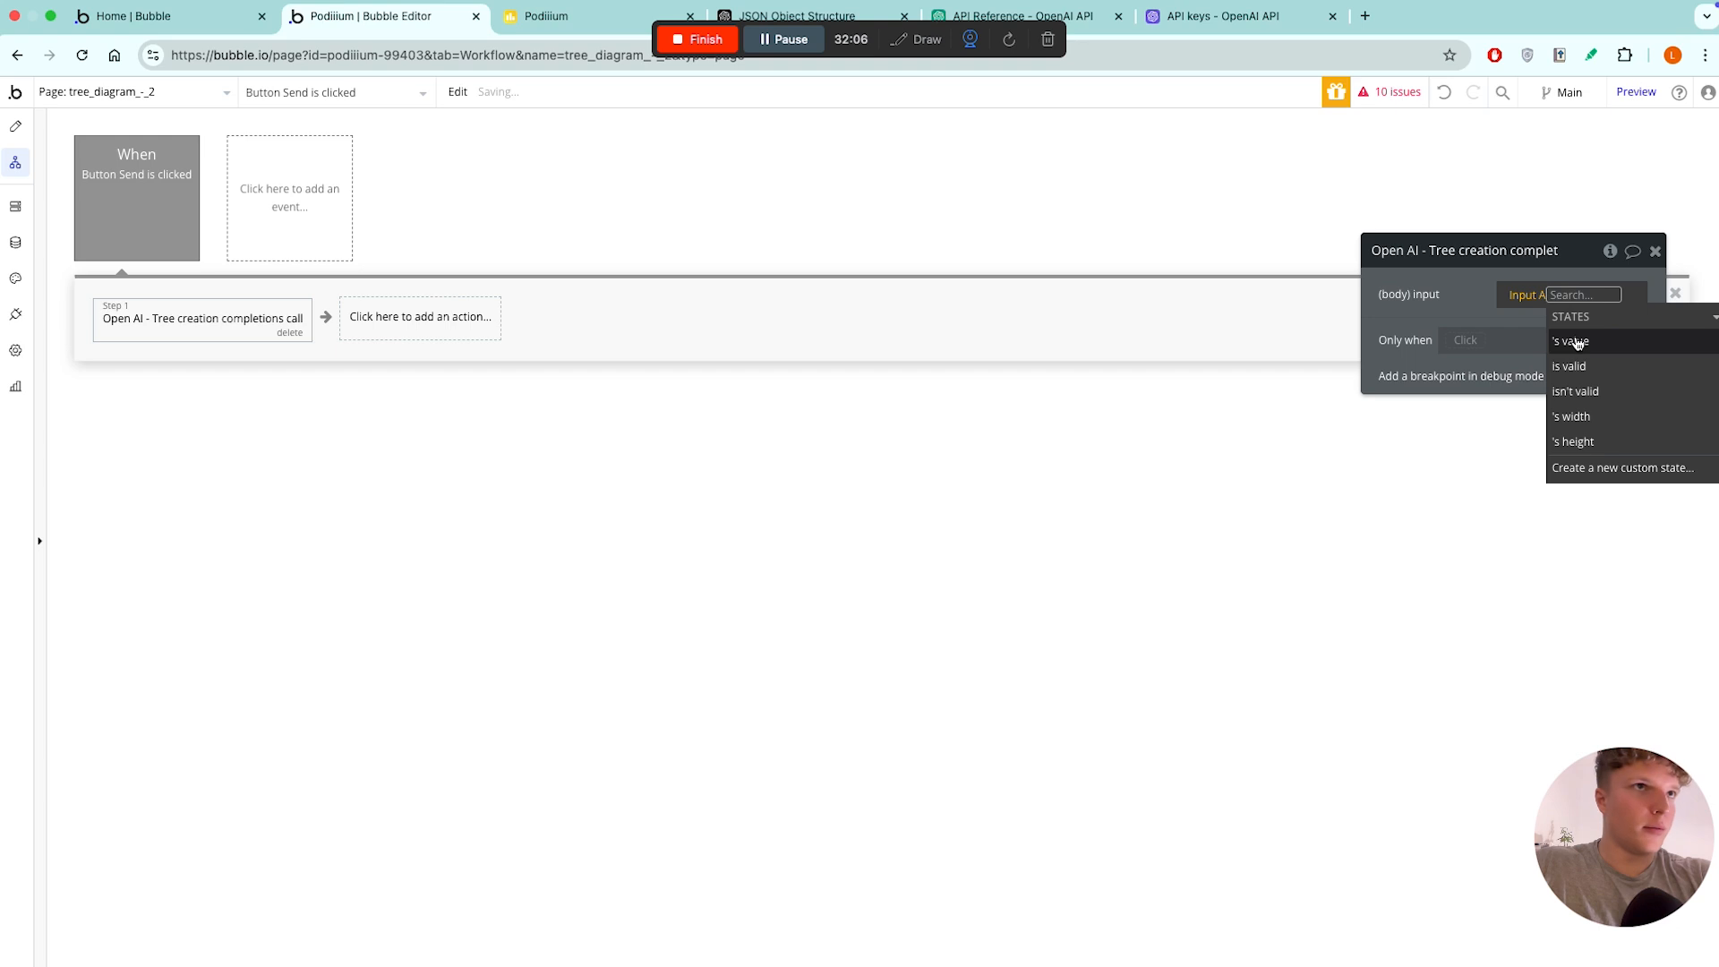
pyautogui.click(1664, 345)
pyautogui.click(1426, 302)
pyautogui.moveTo(1580, 252); pyautogui.dragTo(870, 492)
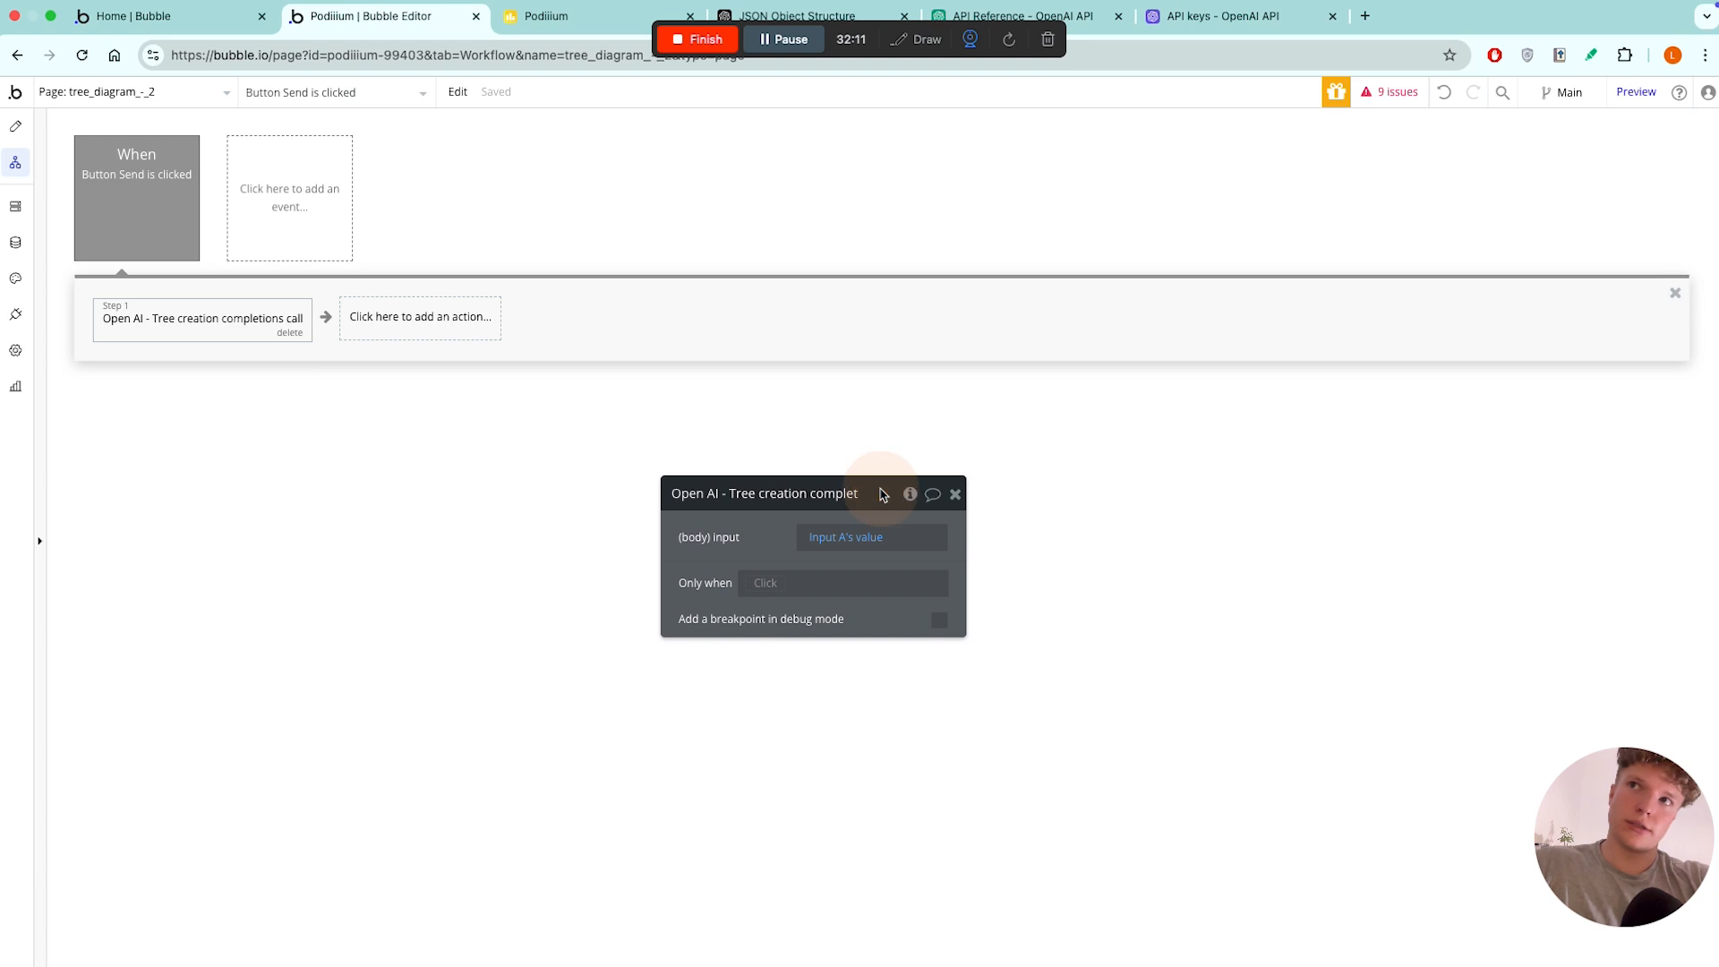
# - Add the Our app - Get our json call as step 2 of the Send workflow
pyautogui.click(411, 321)
pyautogui.click(441, 593)
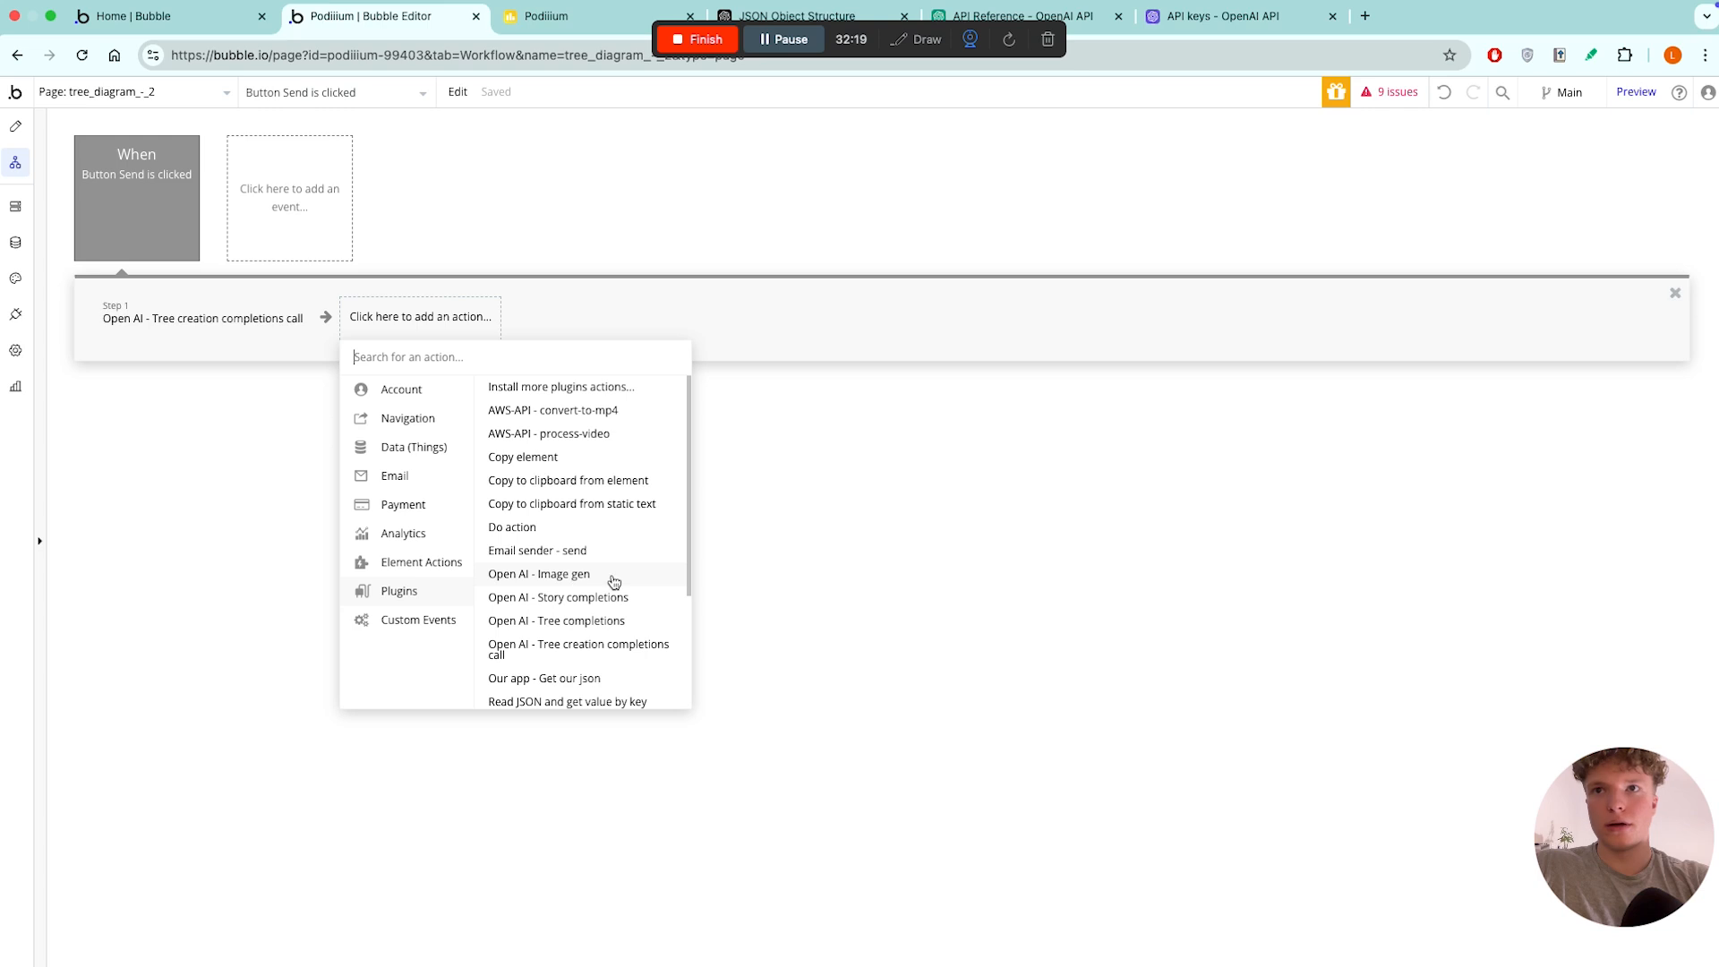
pyautogui.scroll(-2, 614, 582)
pyautogui.scroll(3, 594, 661)
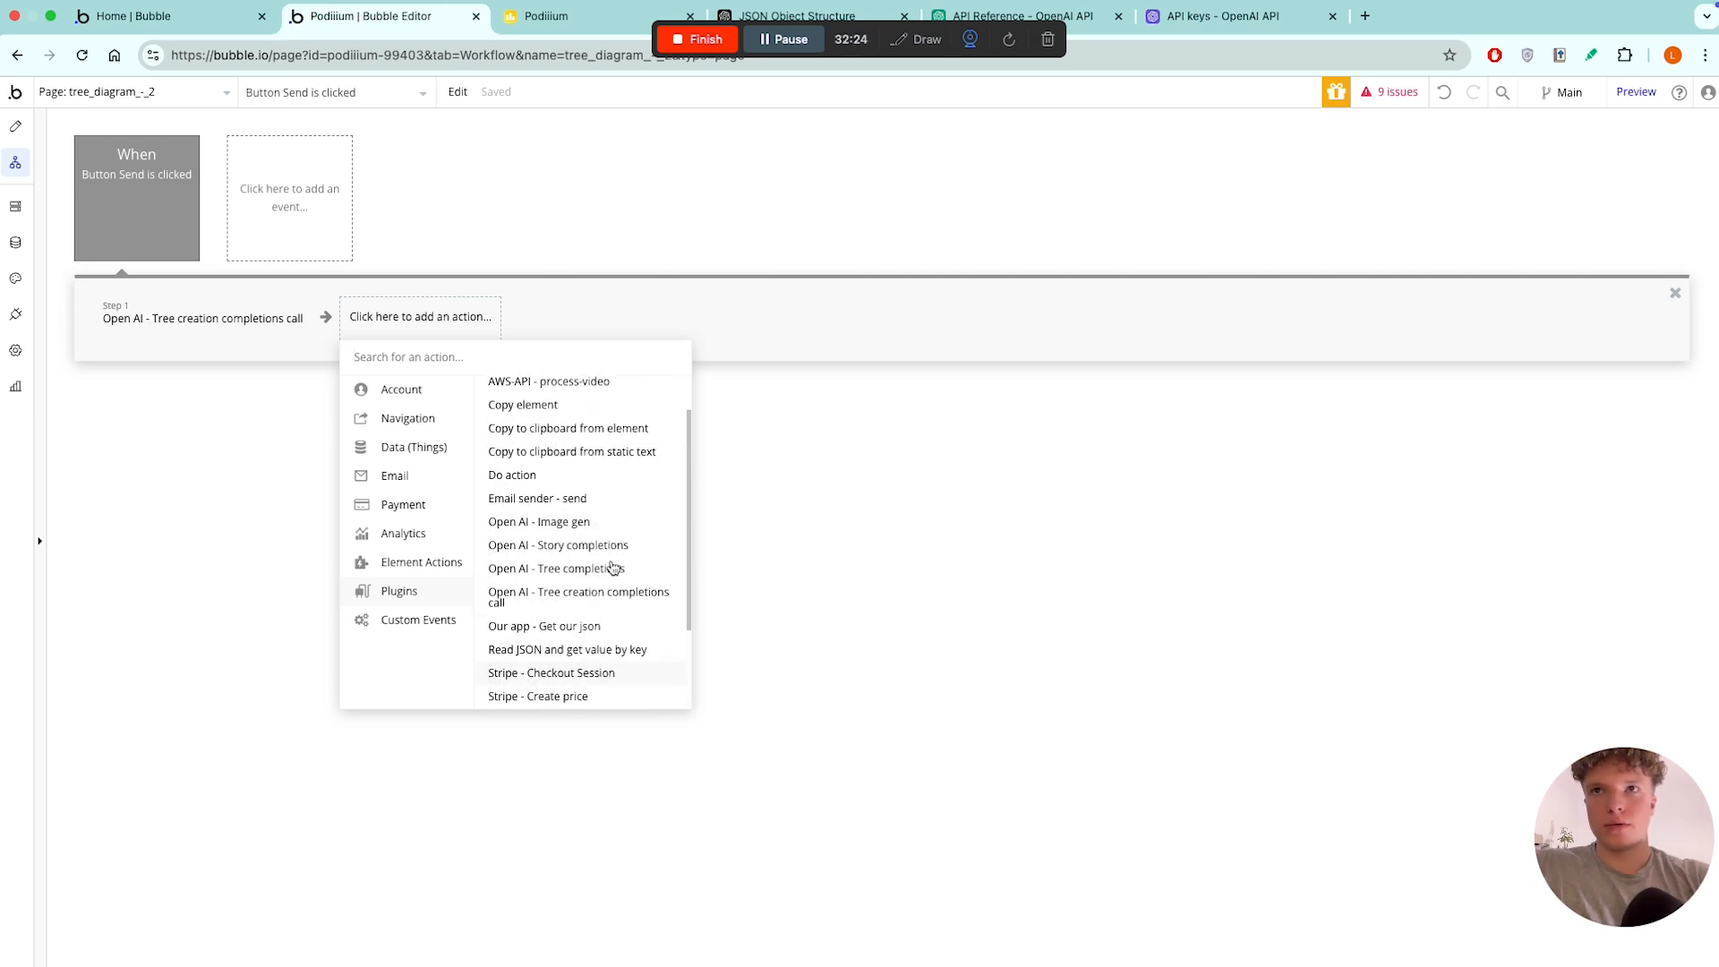
pyautogui.scroll(-2, 592, 567)
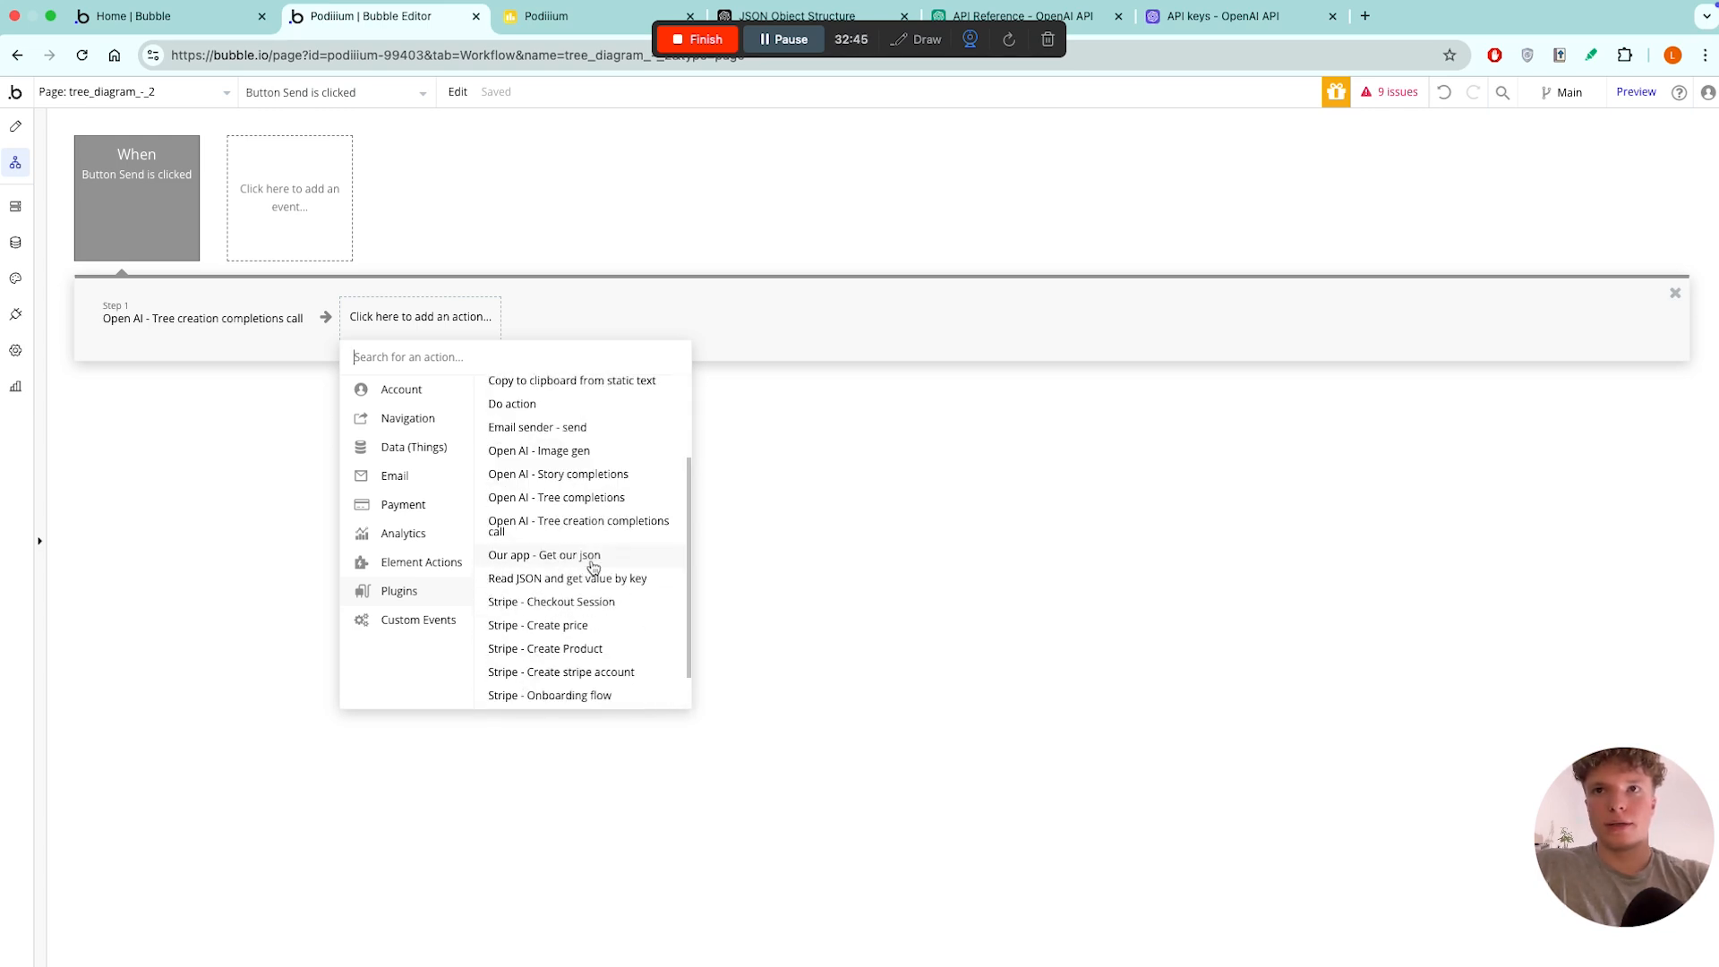
pyautogui.click(593, 562)
pyautogui.moveTo(892, 504); pyautogui.dragTo(995, 269)
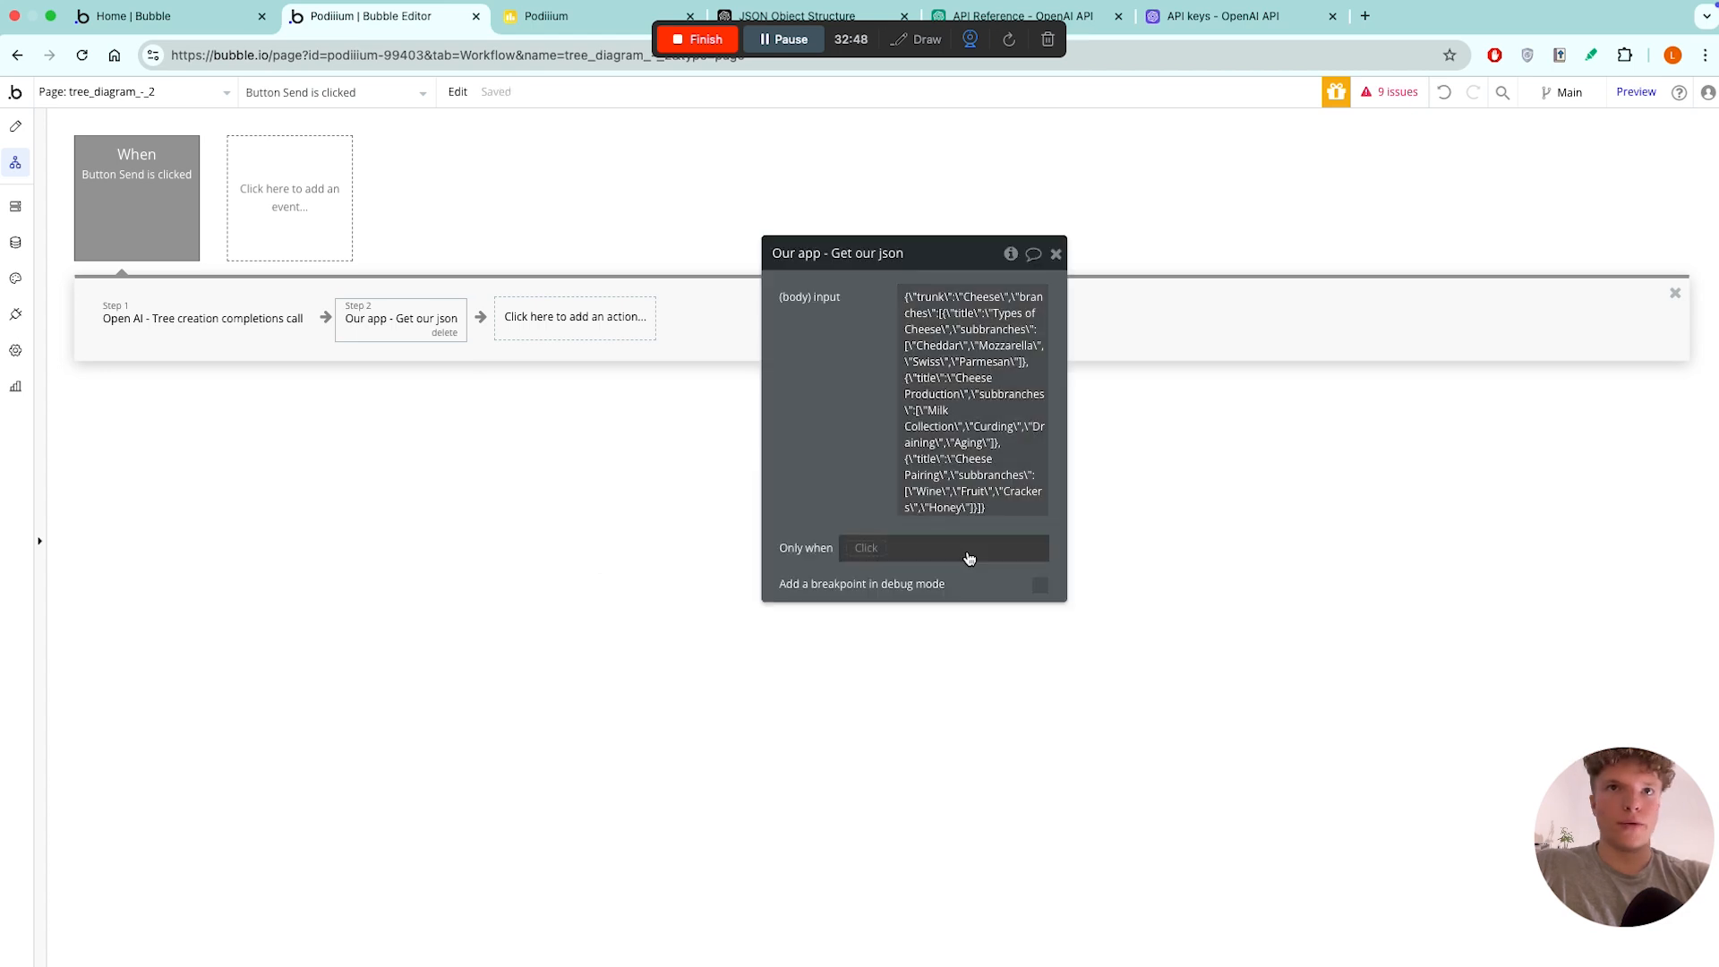
# - Set step 2's body to step 1's choices' message tool_calls function arguments:first item
pyautogui.click(967, 309)
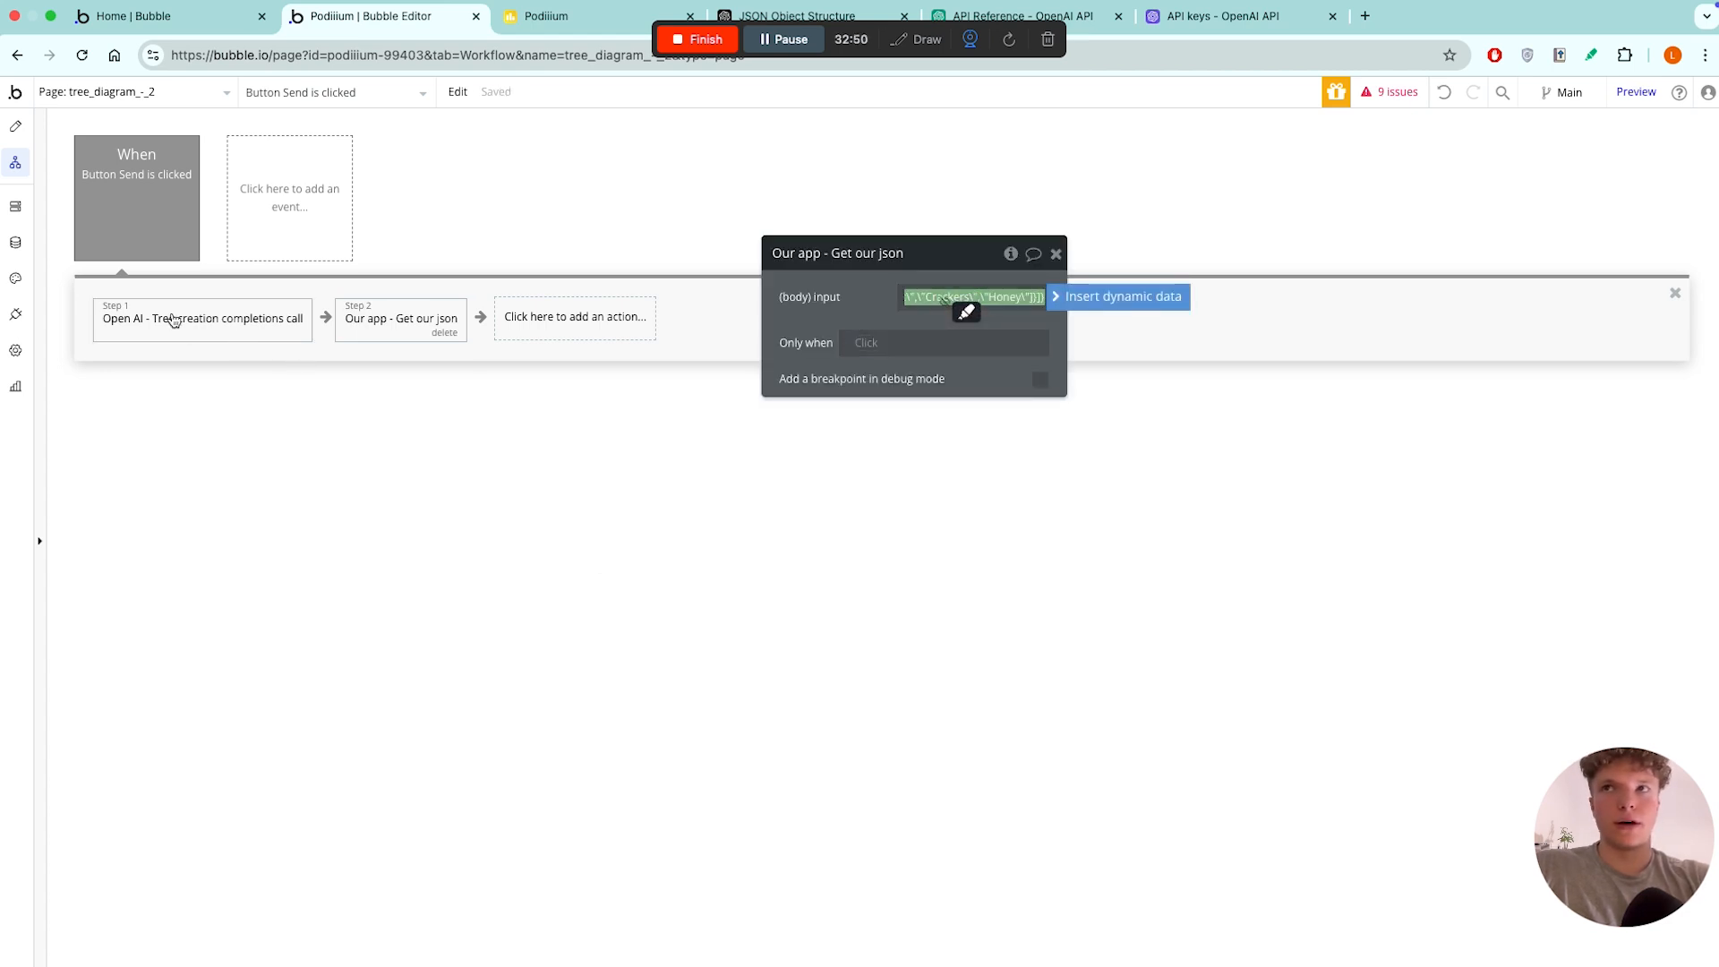
pyautogui.click(1058, 298)
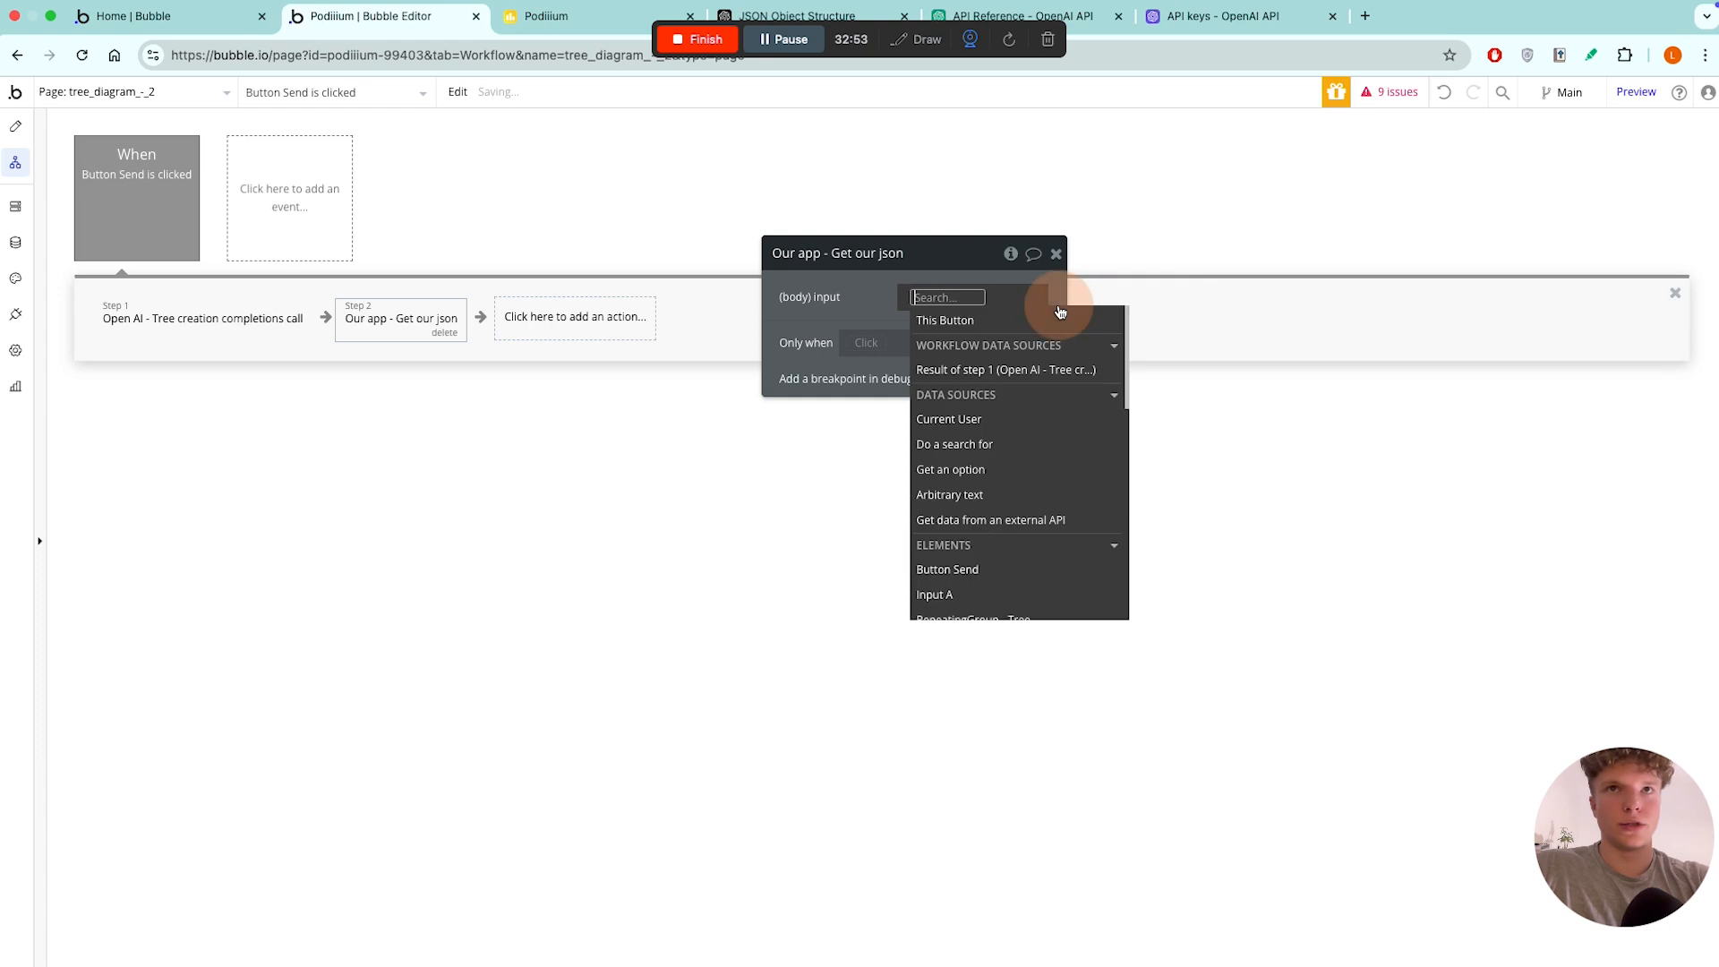
pyautogui.click(986, 371)
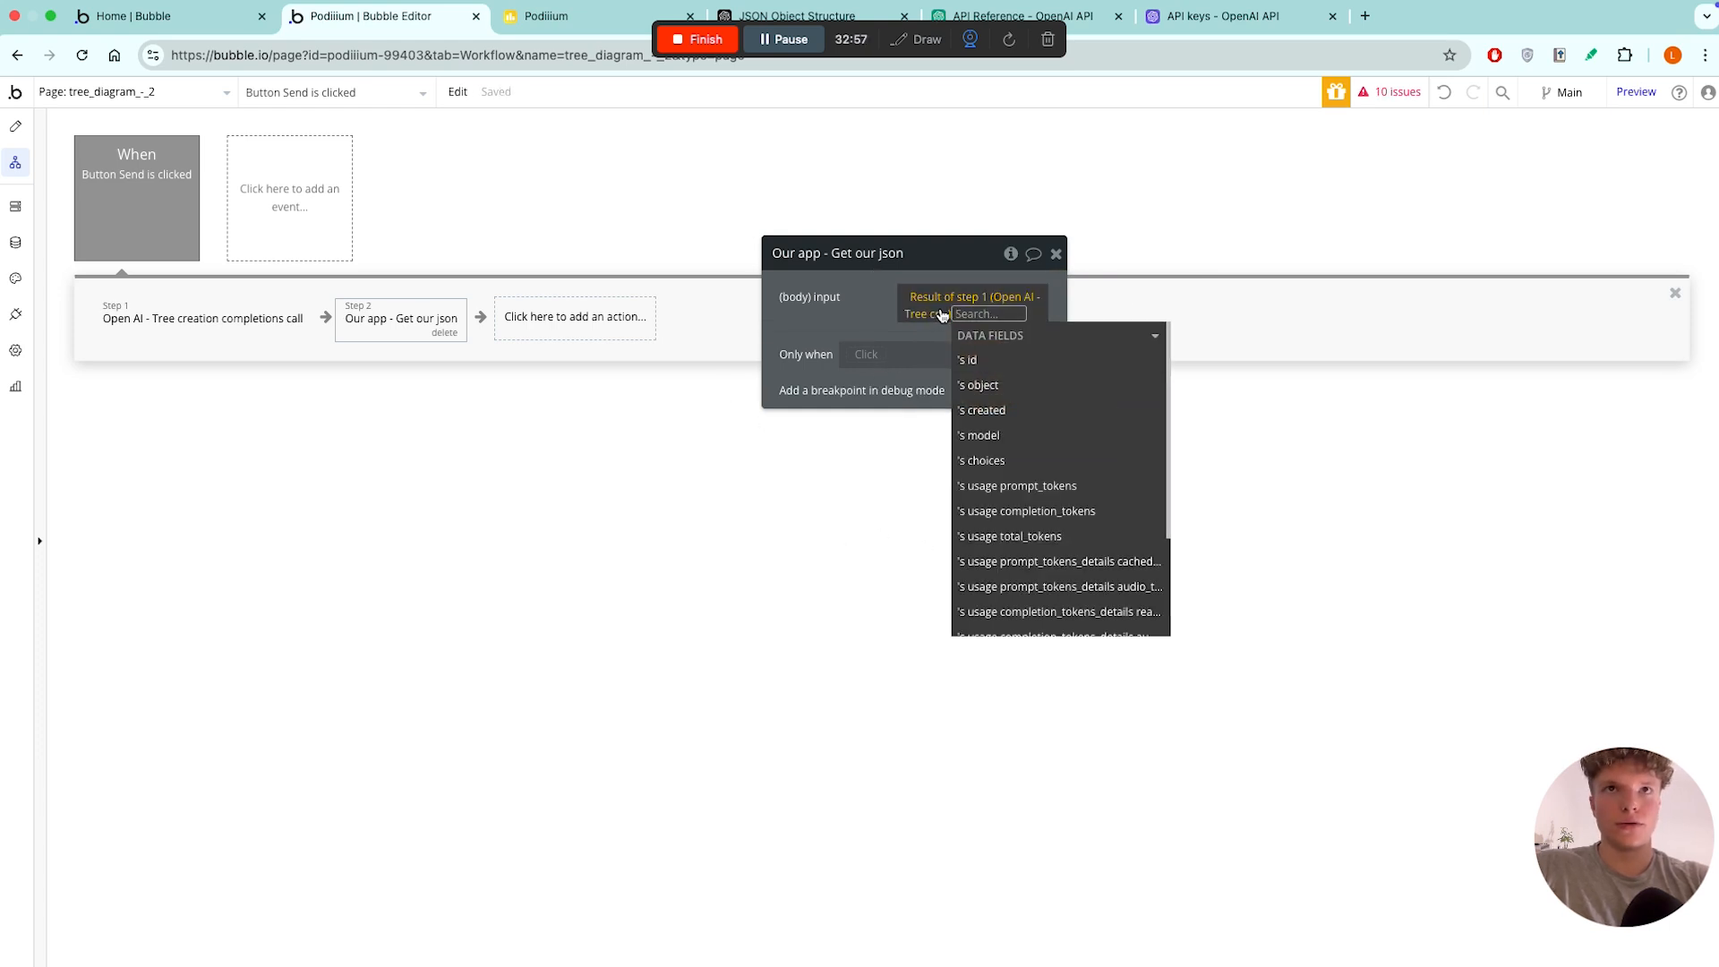
pyautogui.click(991, 461)
pyautogui.scroll(-5, 1006, 471)
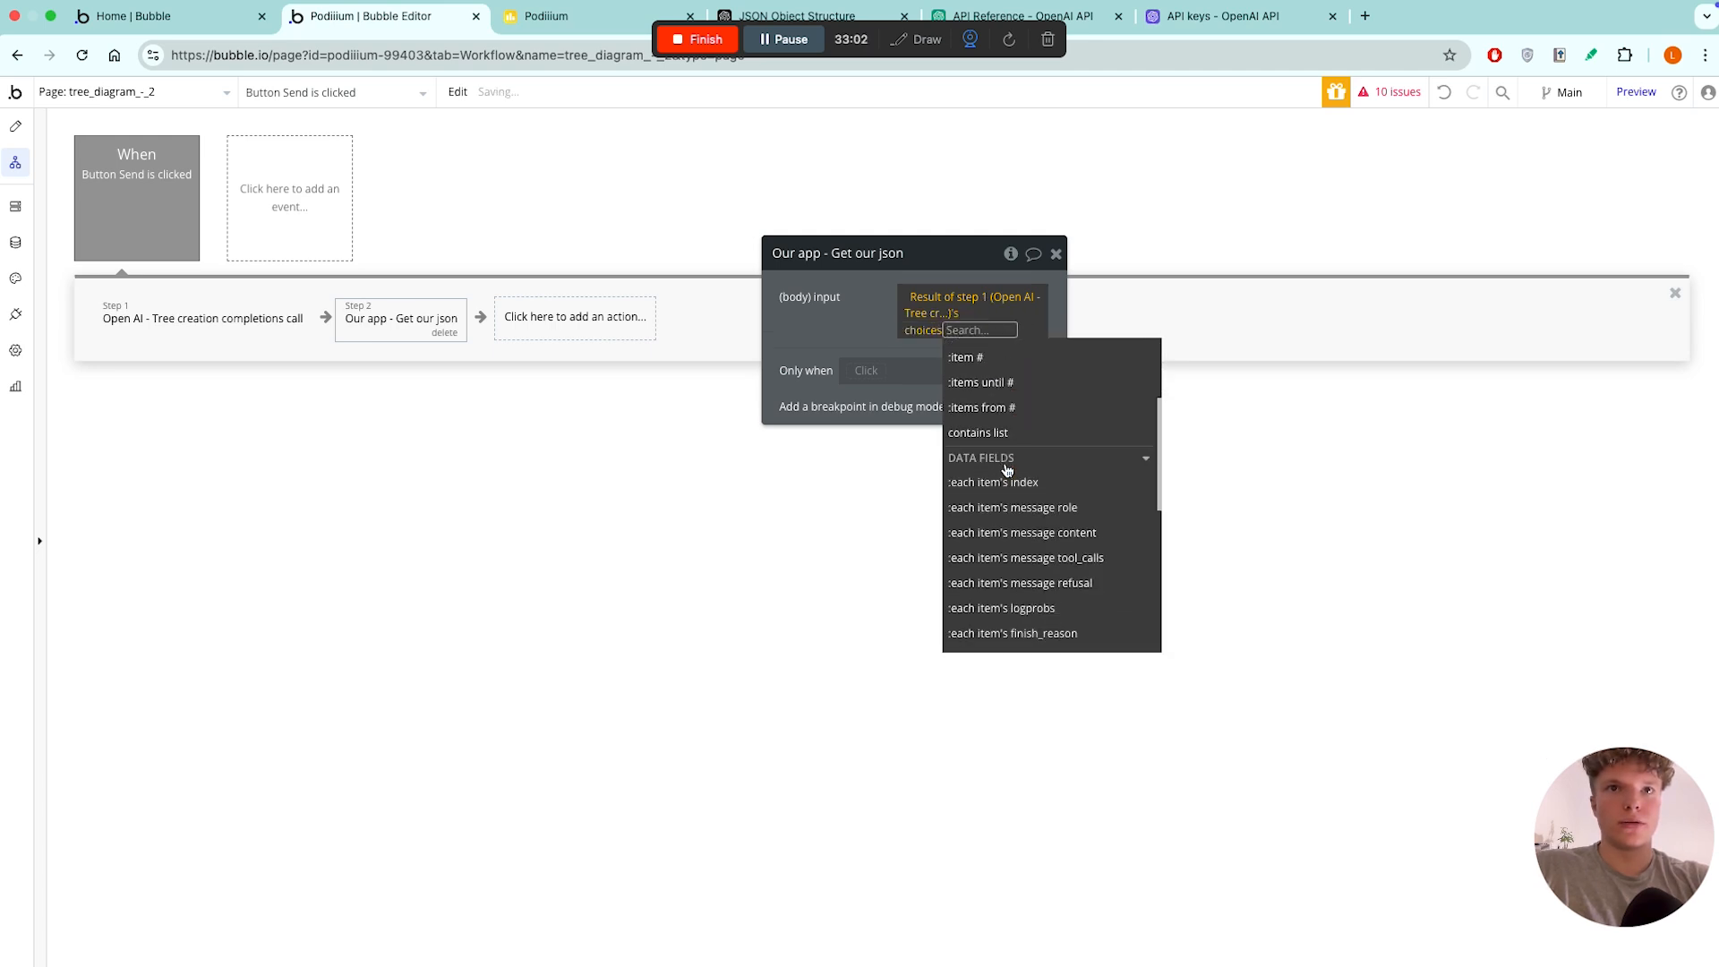
pyautogui.click(1061, 493)
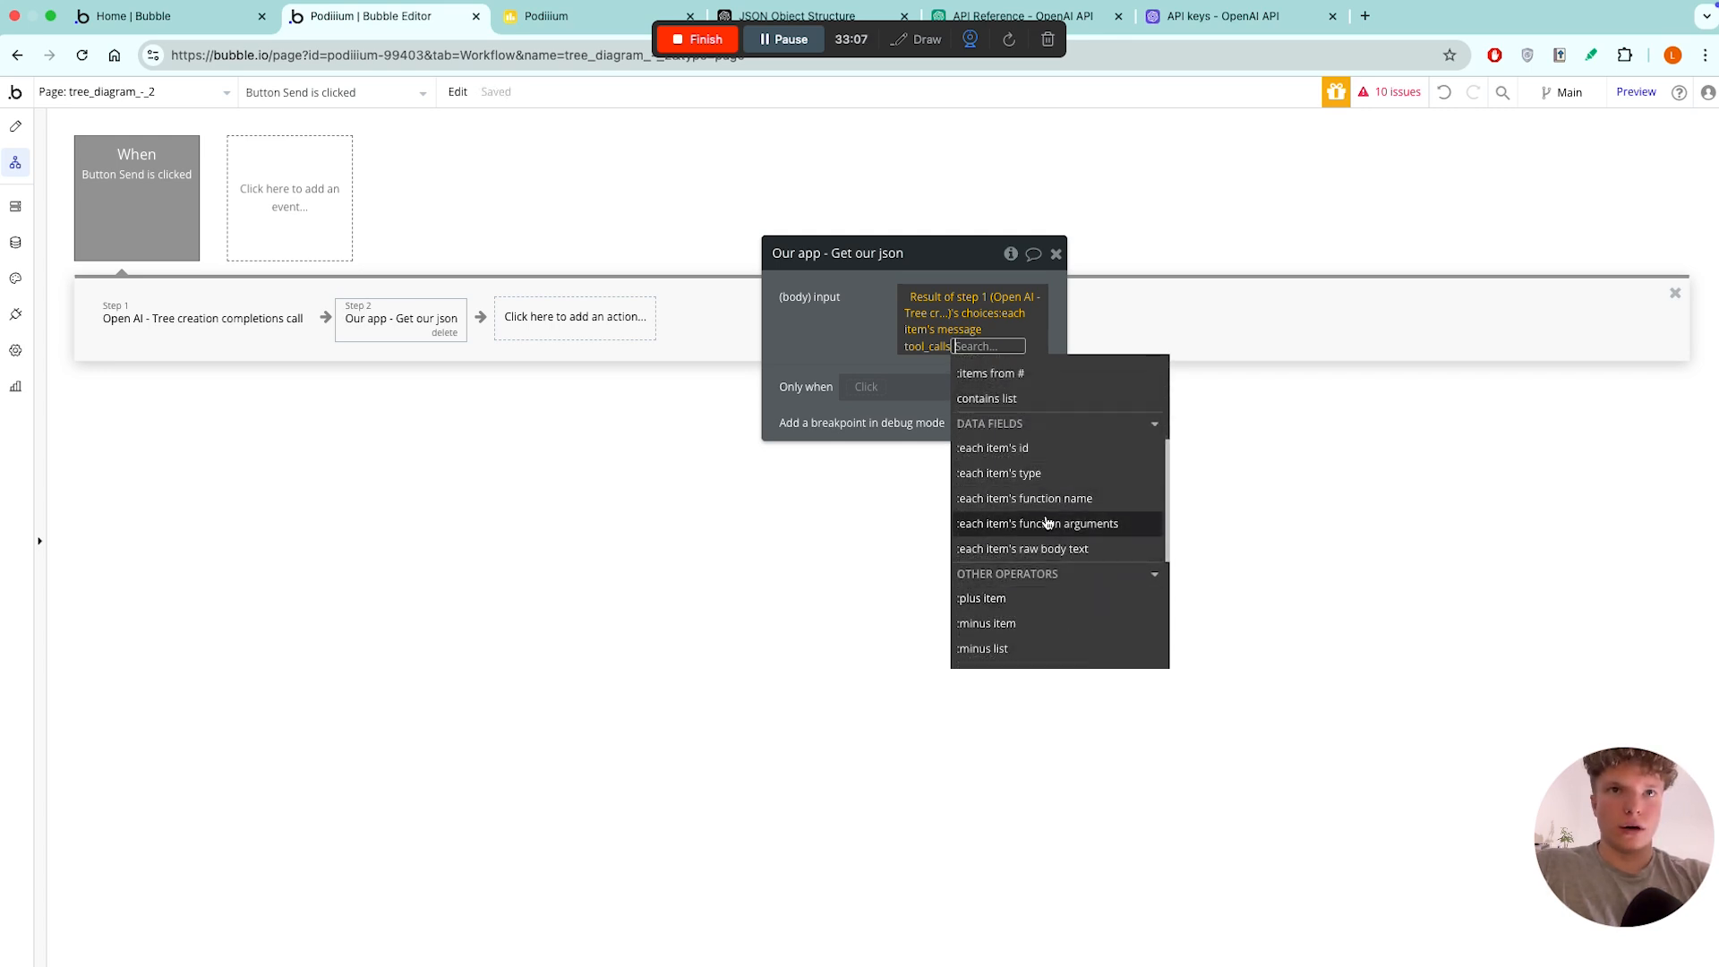
pyautogui.click(1047, 523)
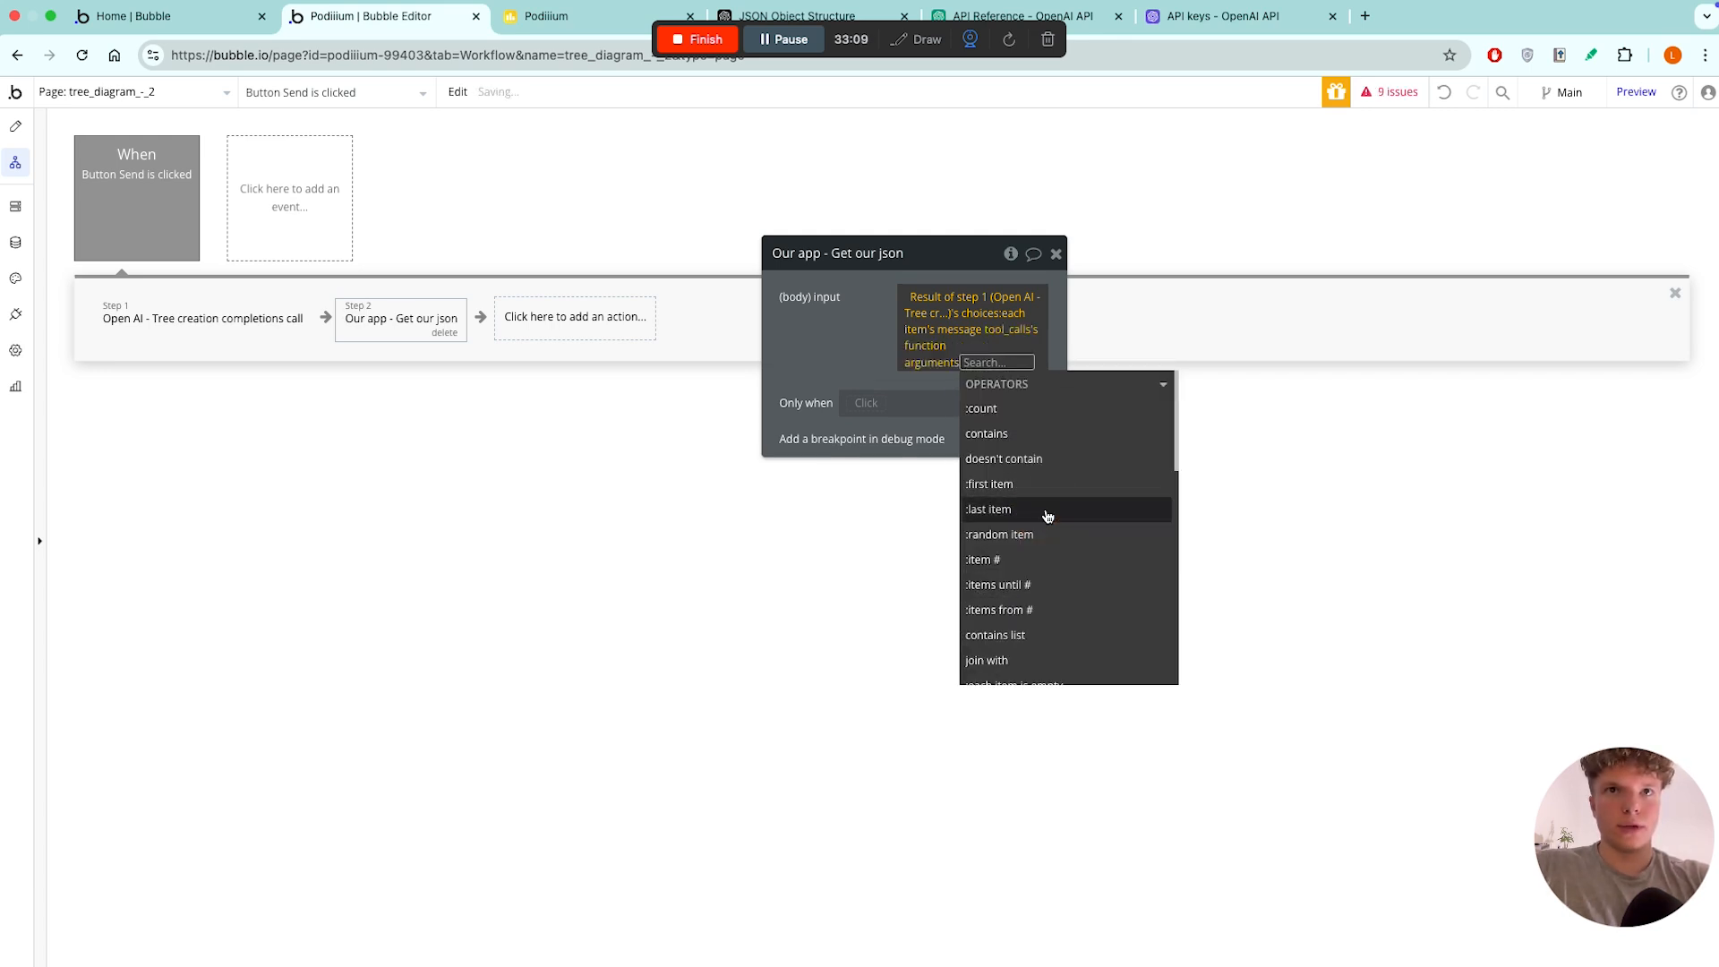
pyautogui.click(1046, 489)
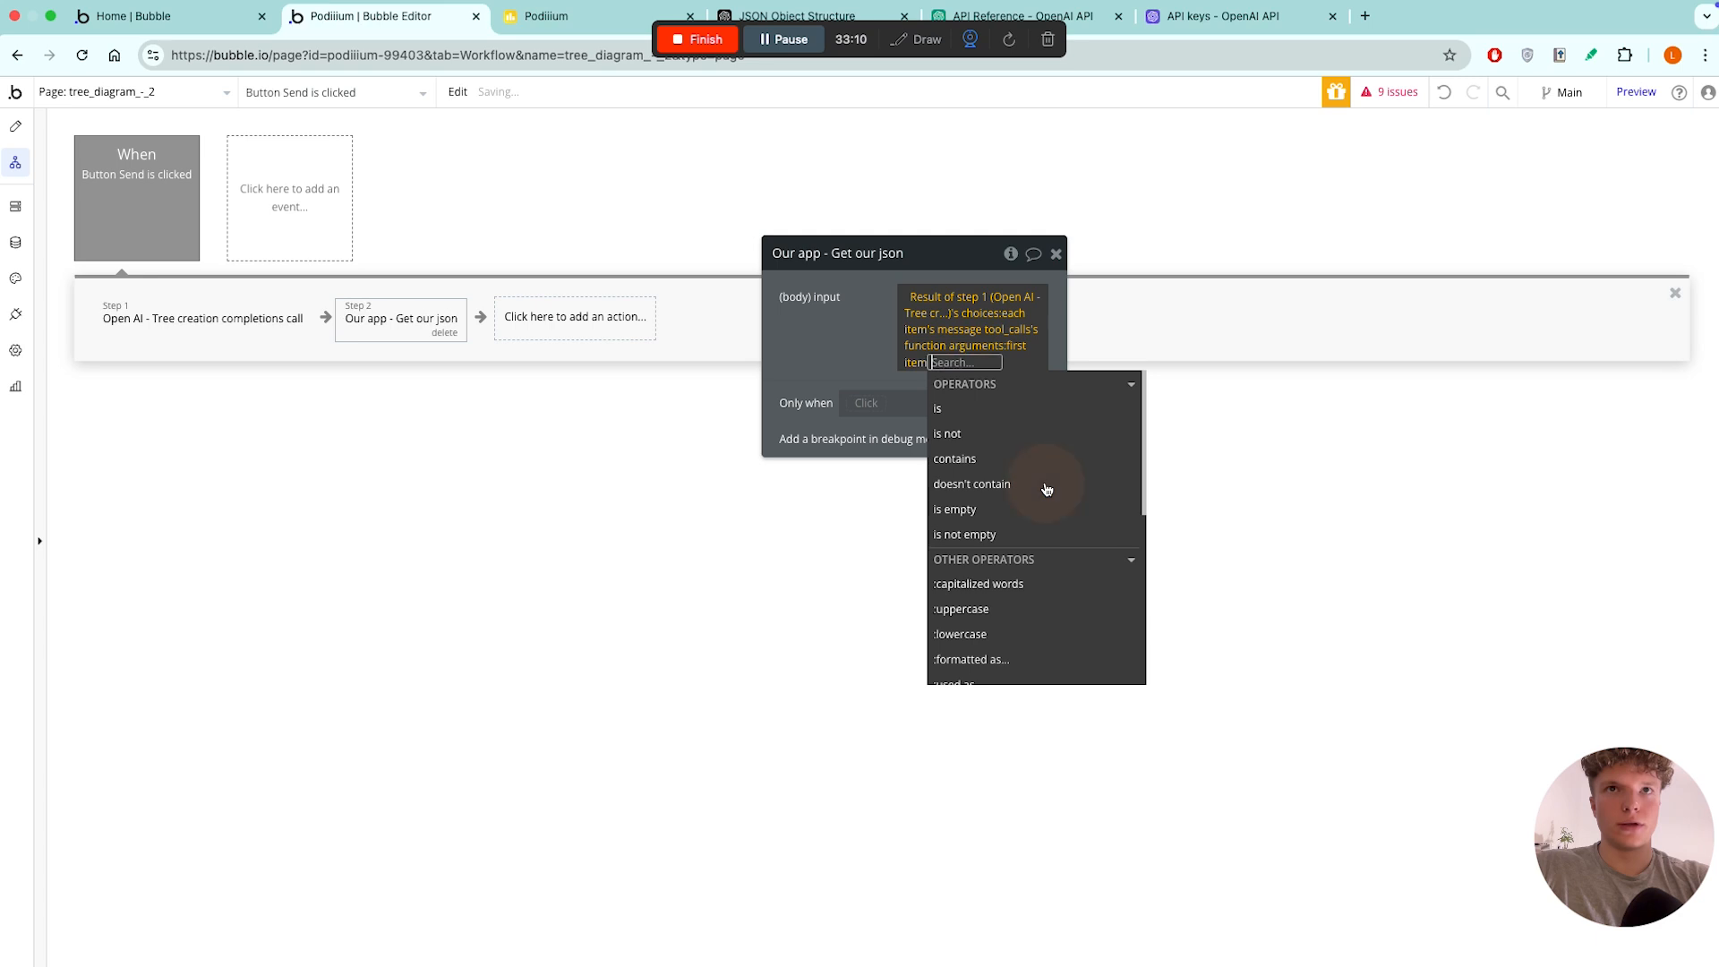
pyautogui.click(825, 341)
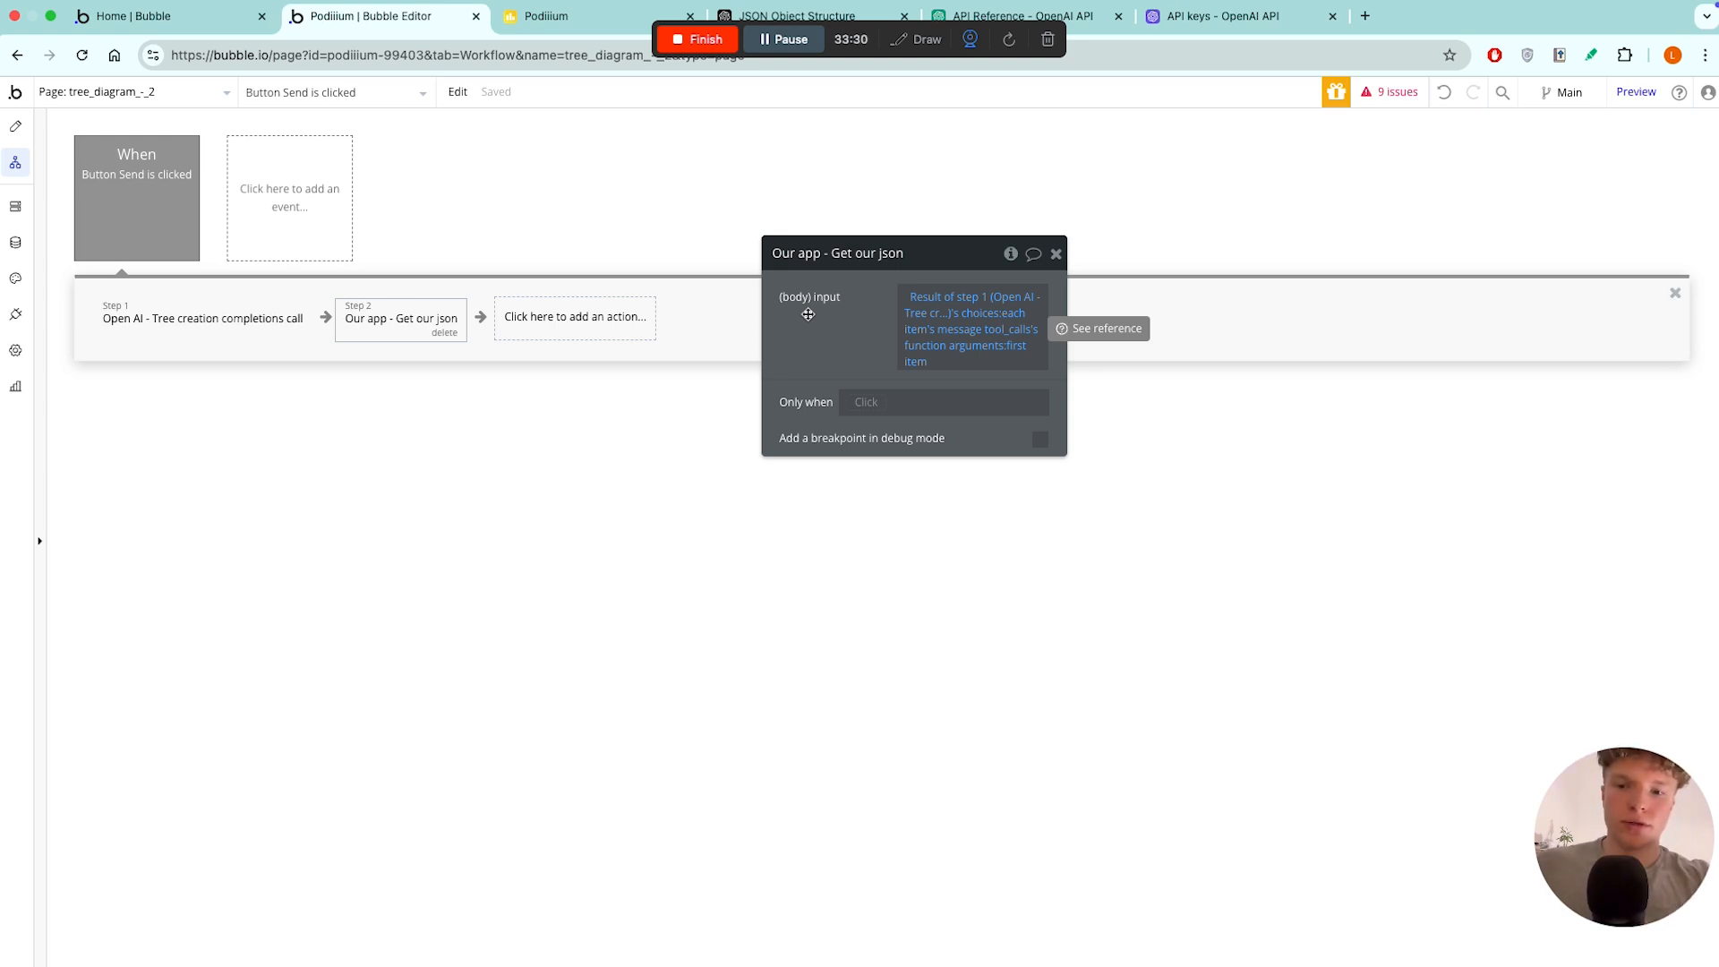
pyautogui.click(15, 314)
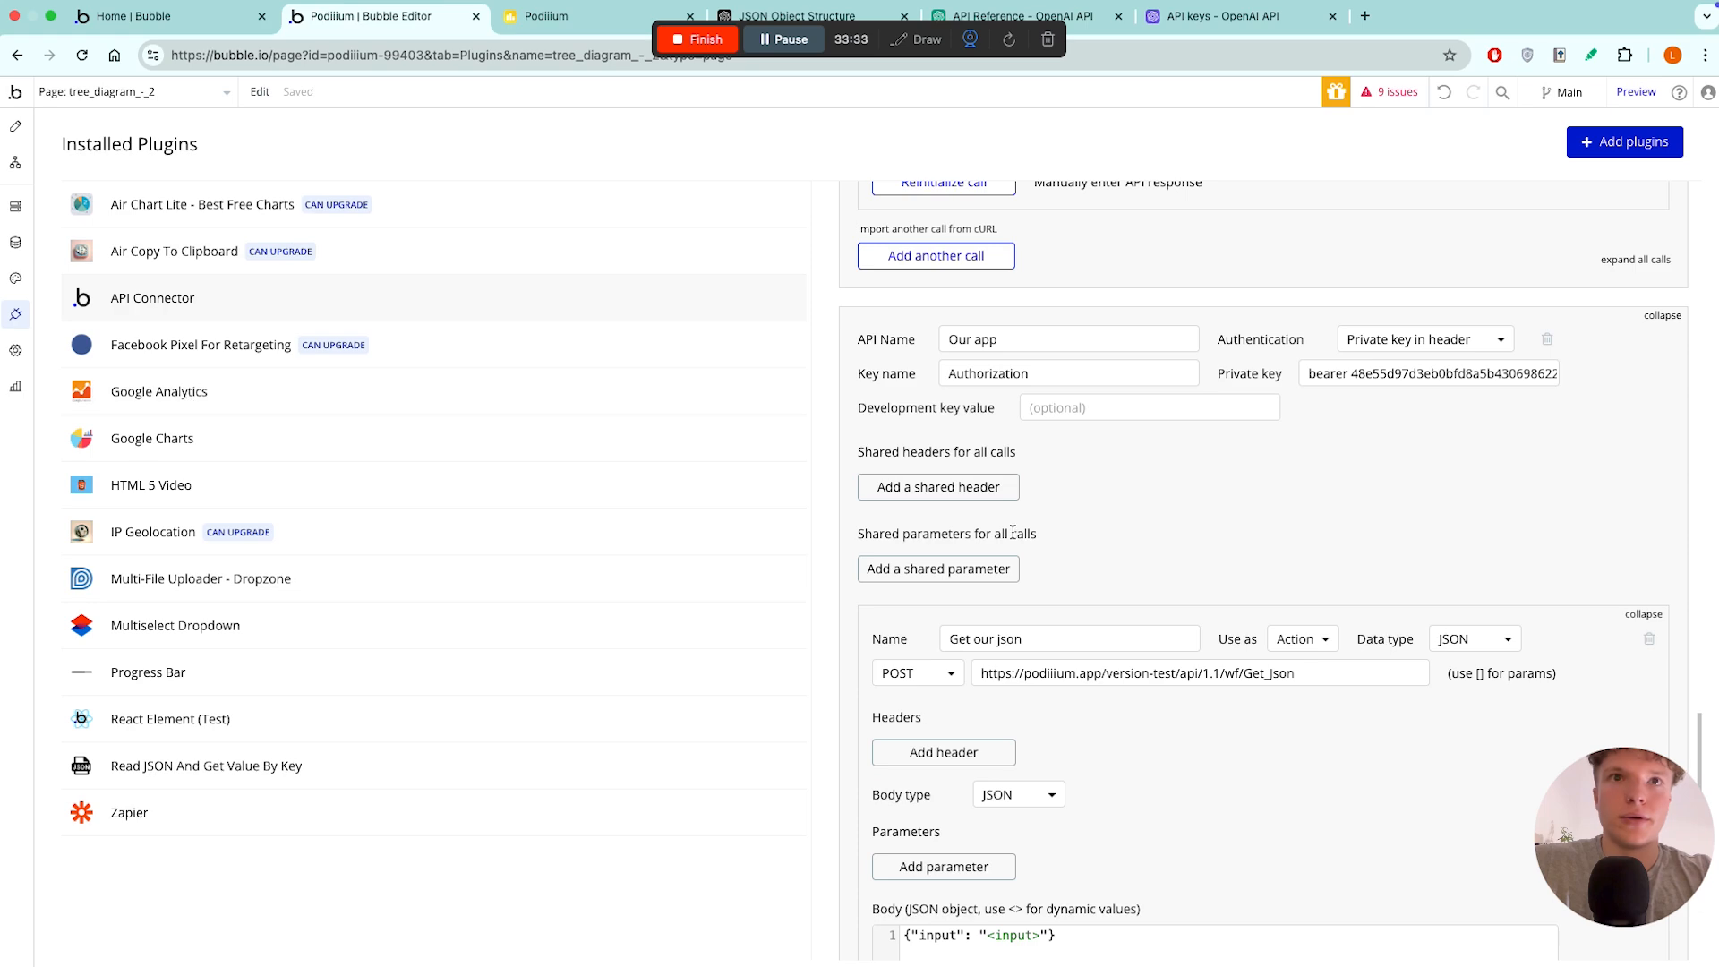
# - Add the missing '>' after <input on line 6 of the Tree creation JSON body
pyautogui.scroll(-5, 1140, 584)
pyautogui.scroll(7, 1075, 529)
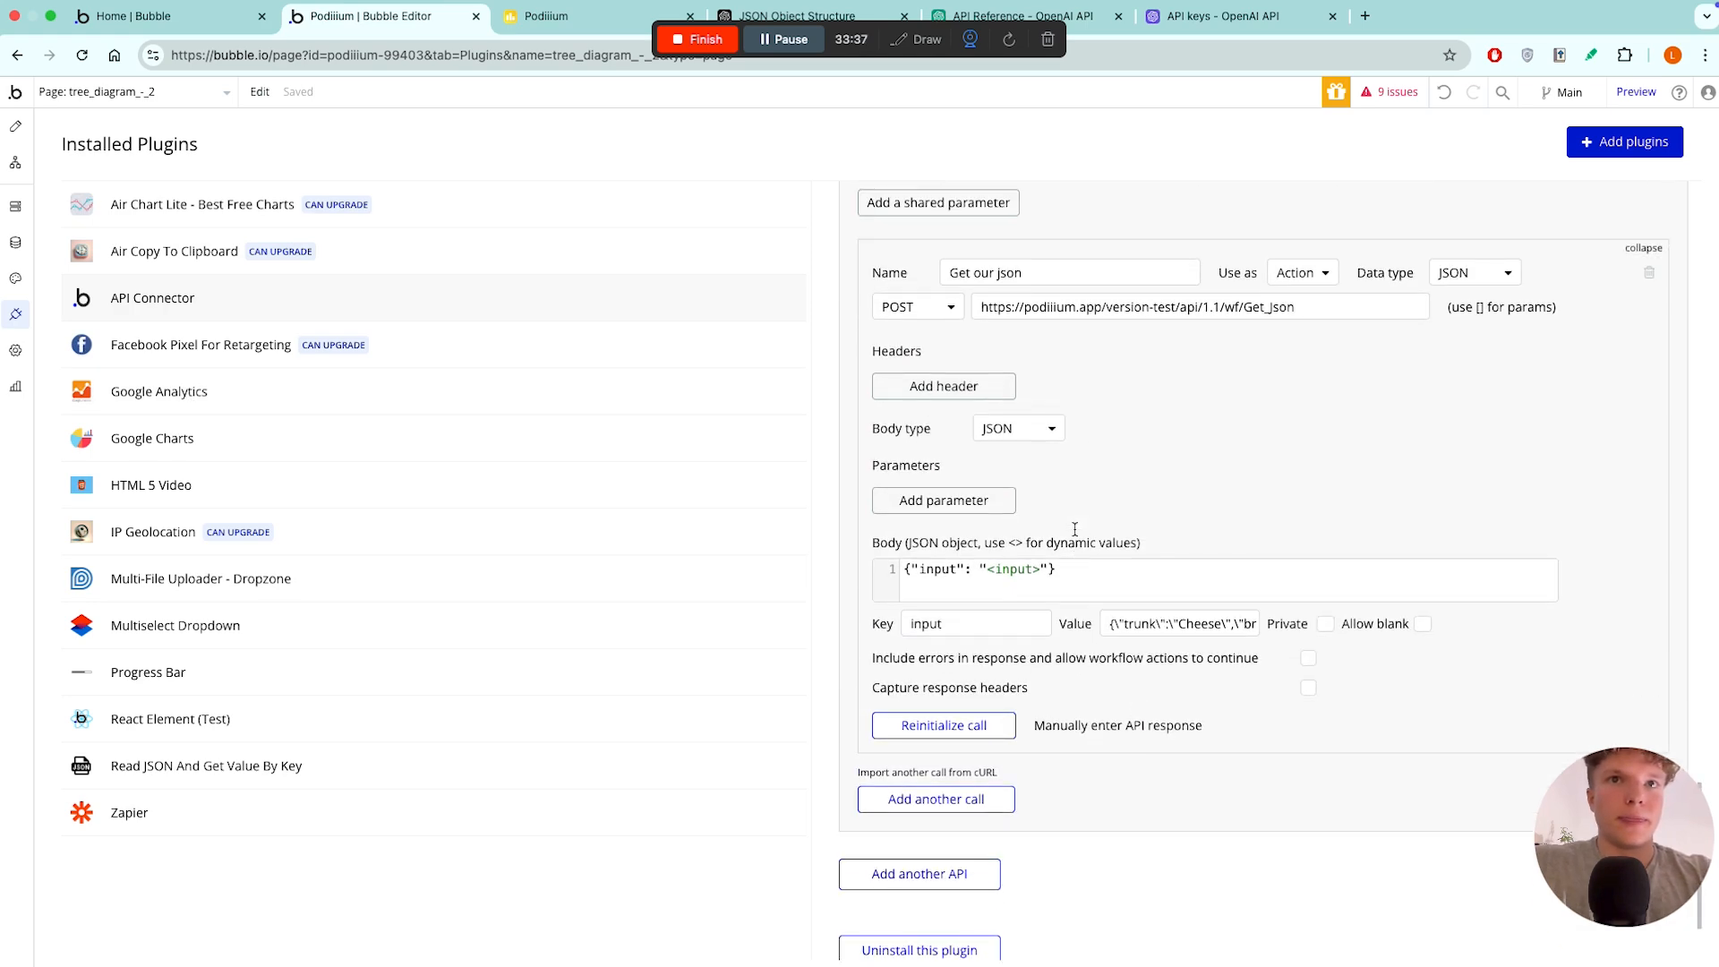
pyautogui.scroll(10, 1075, 529)
pyautogui.click(1094, 375)
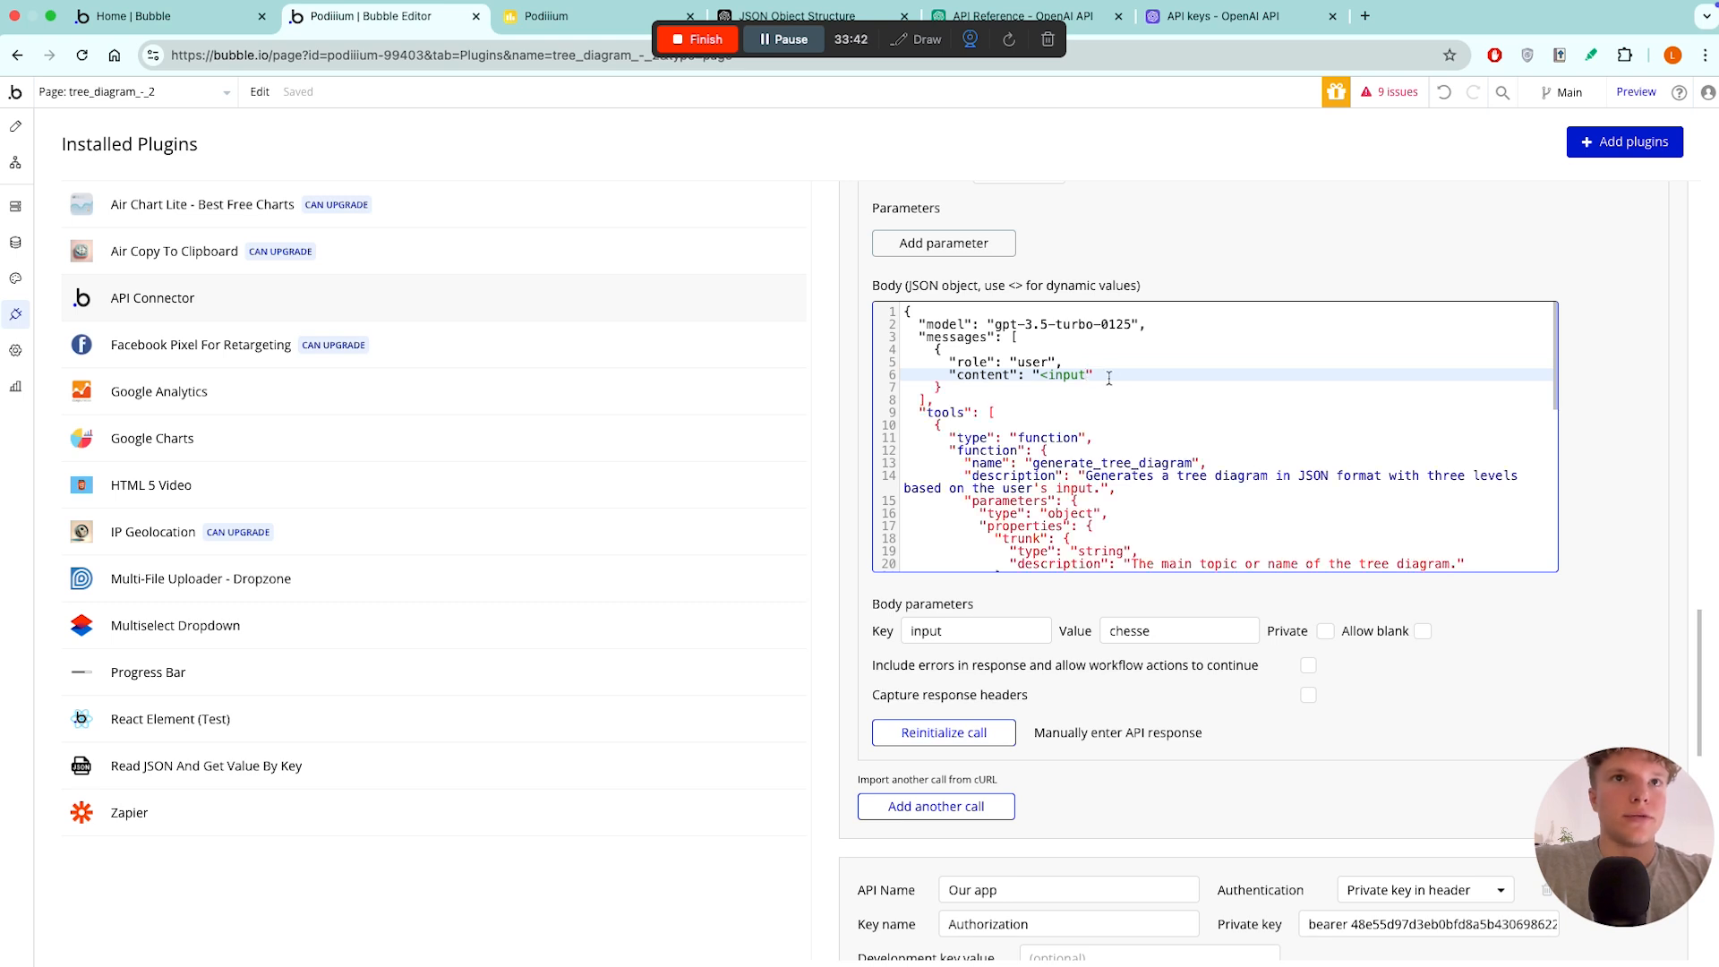
pyautogui.scroll(-10, 1203, 446)
pyautogui.scroll(10, 1126, 448)
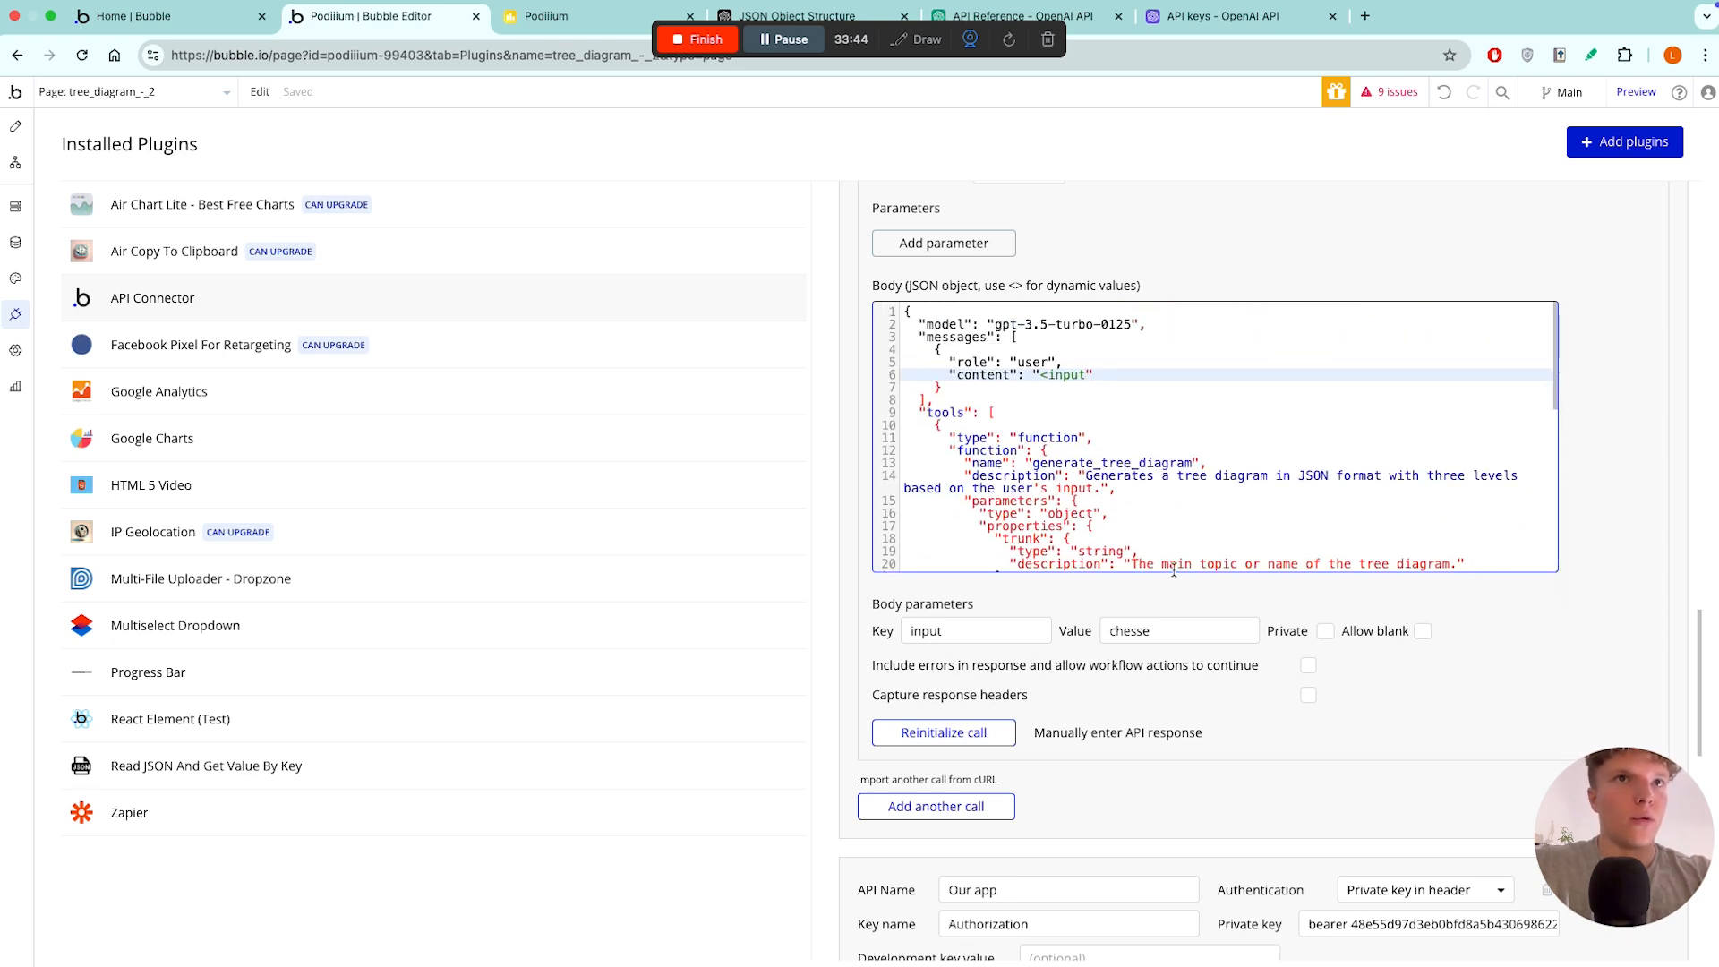
pyautogui.scroll(-10, 1119, 407)
pyautogui.scroll(10, 1164, 408)
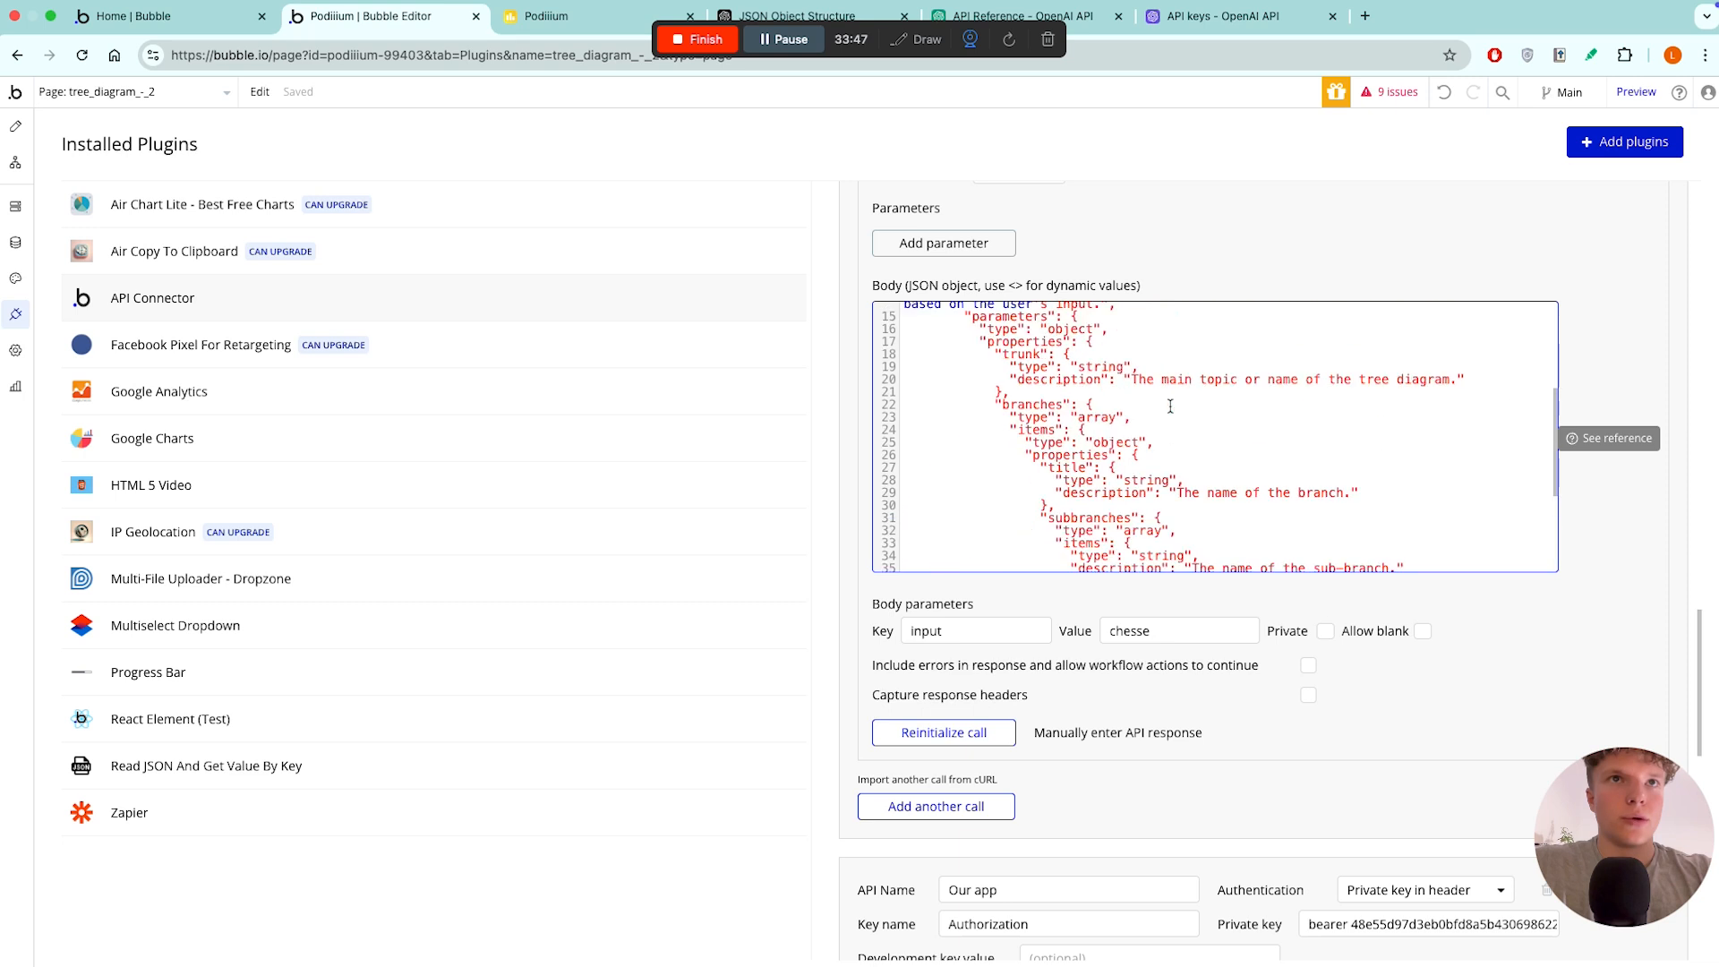
pyautogui.write('>')
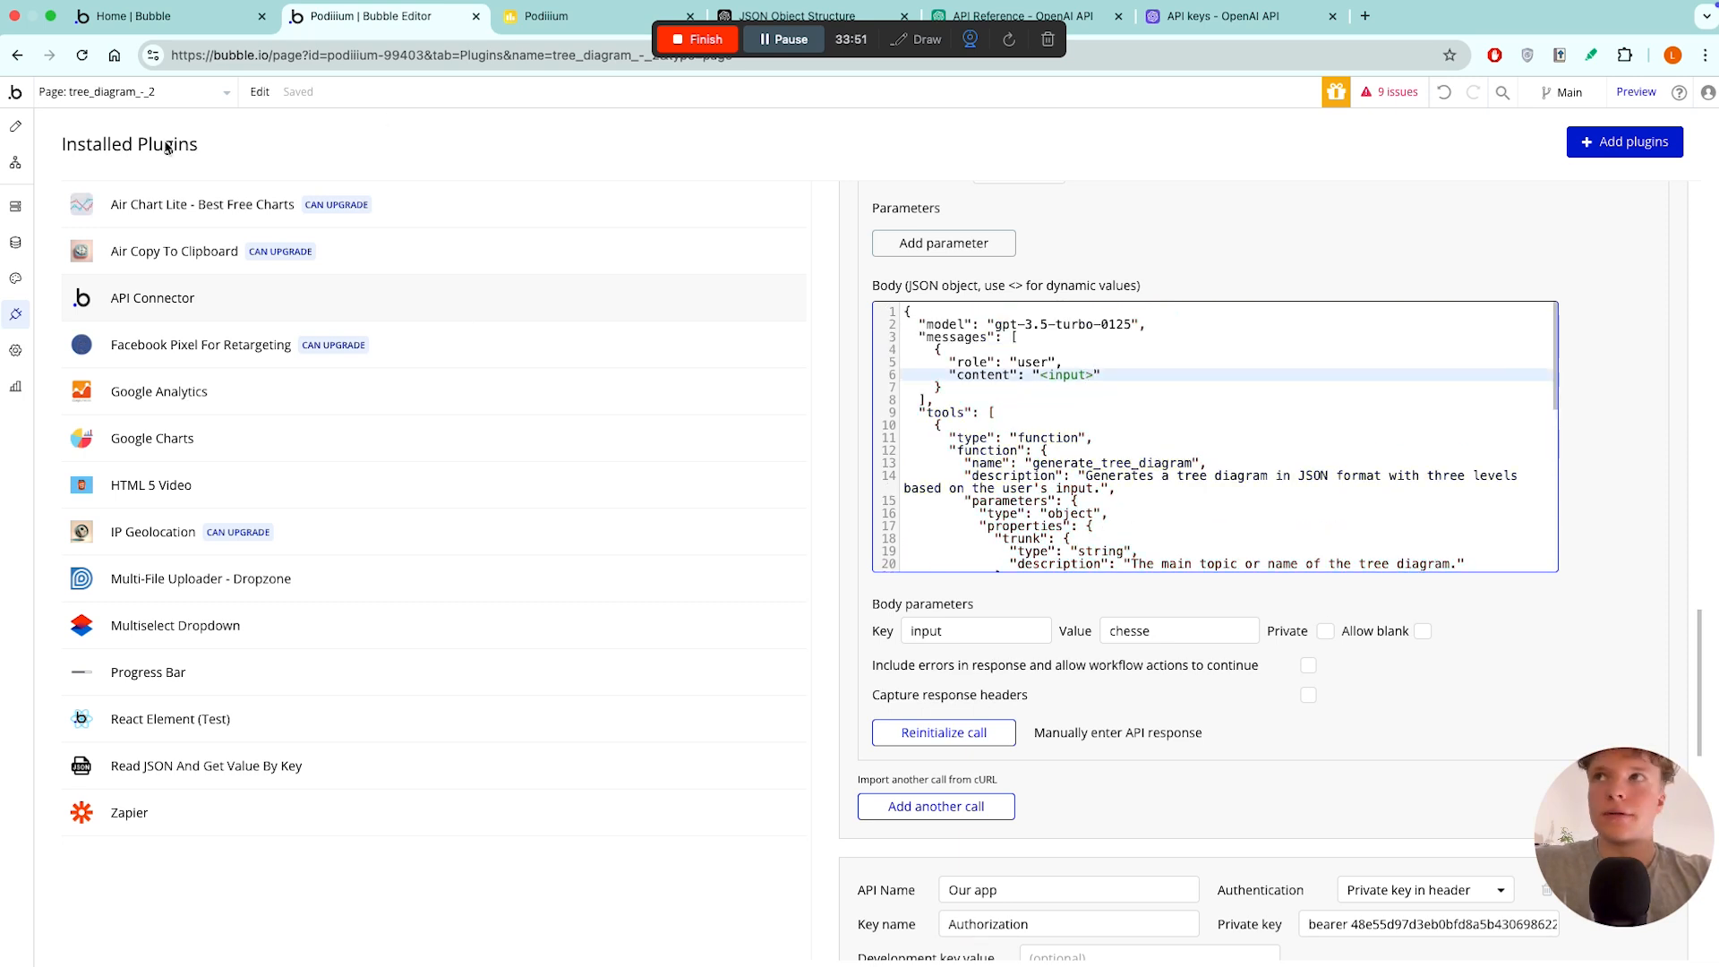
pyautogui.click(20, 205)
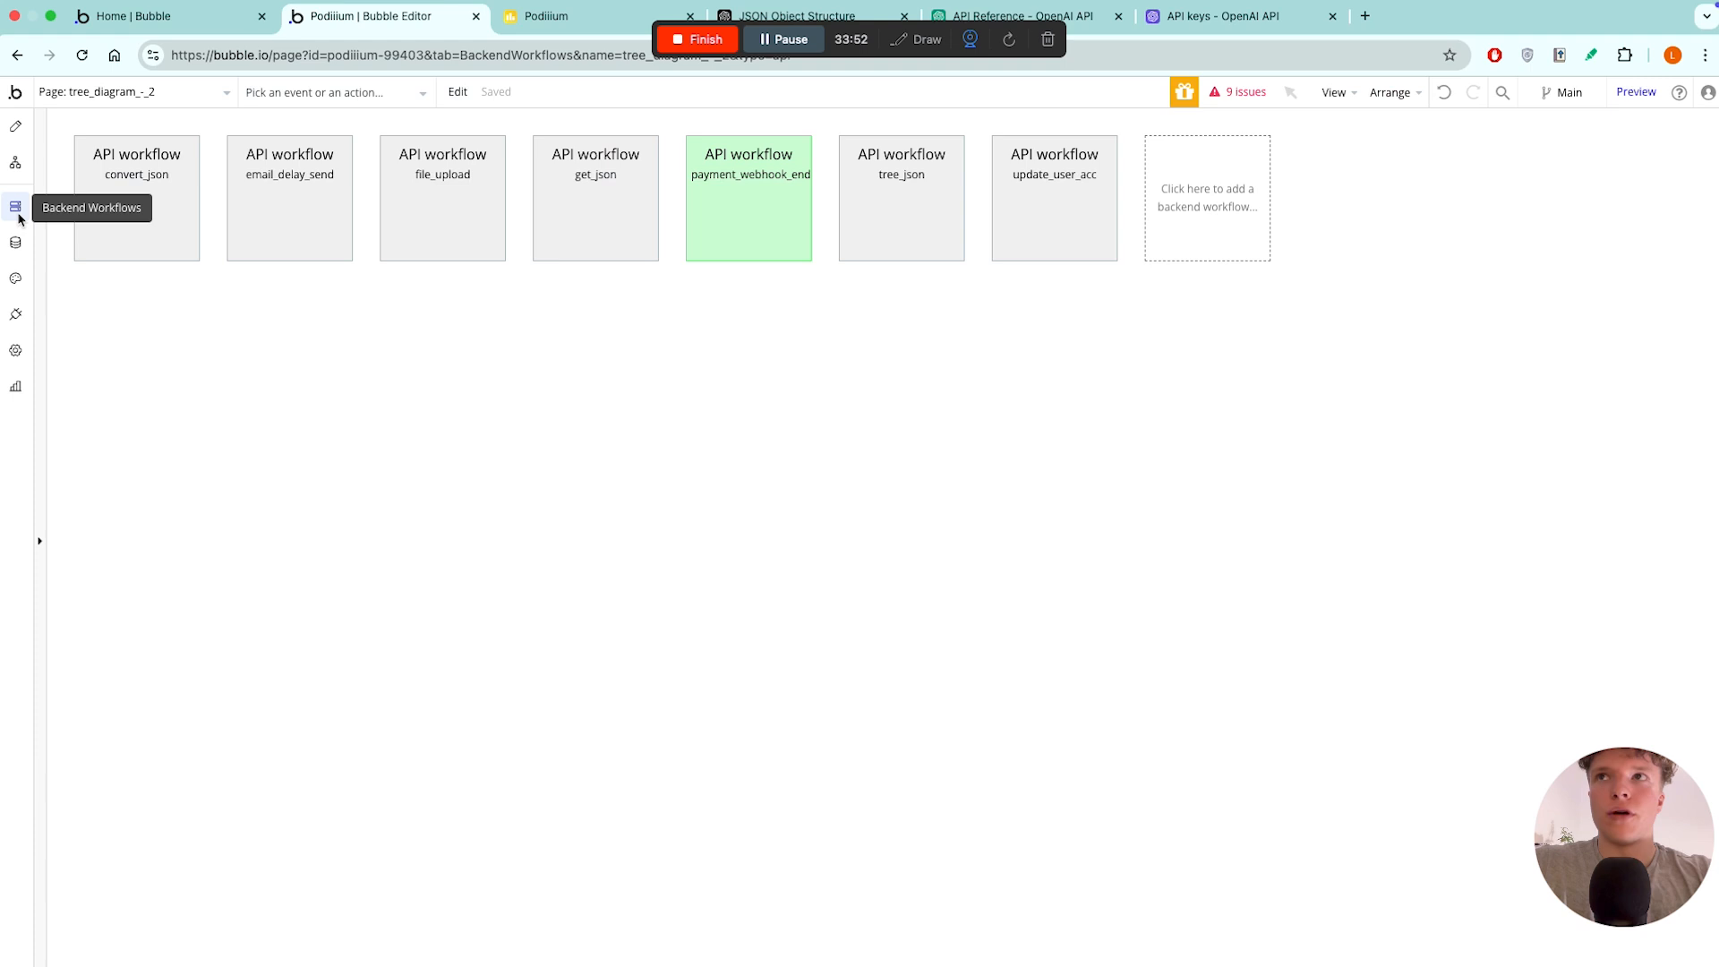
# - Append :formatted as JSON-safe to the Get our json step's body input expression
pyautogui.click(15, 162)
pyautogui.click(134, 237)
pyautogui.click(385, 321)
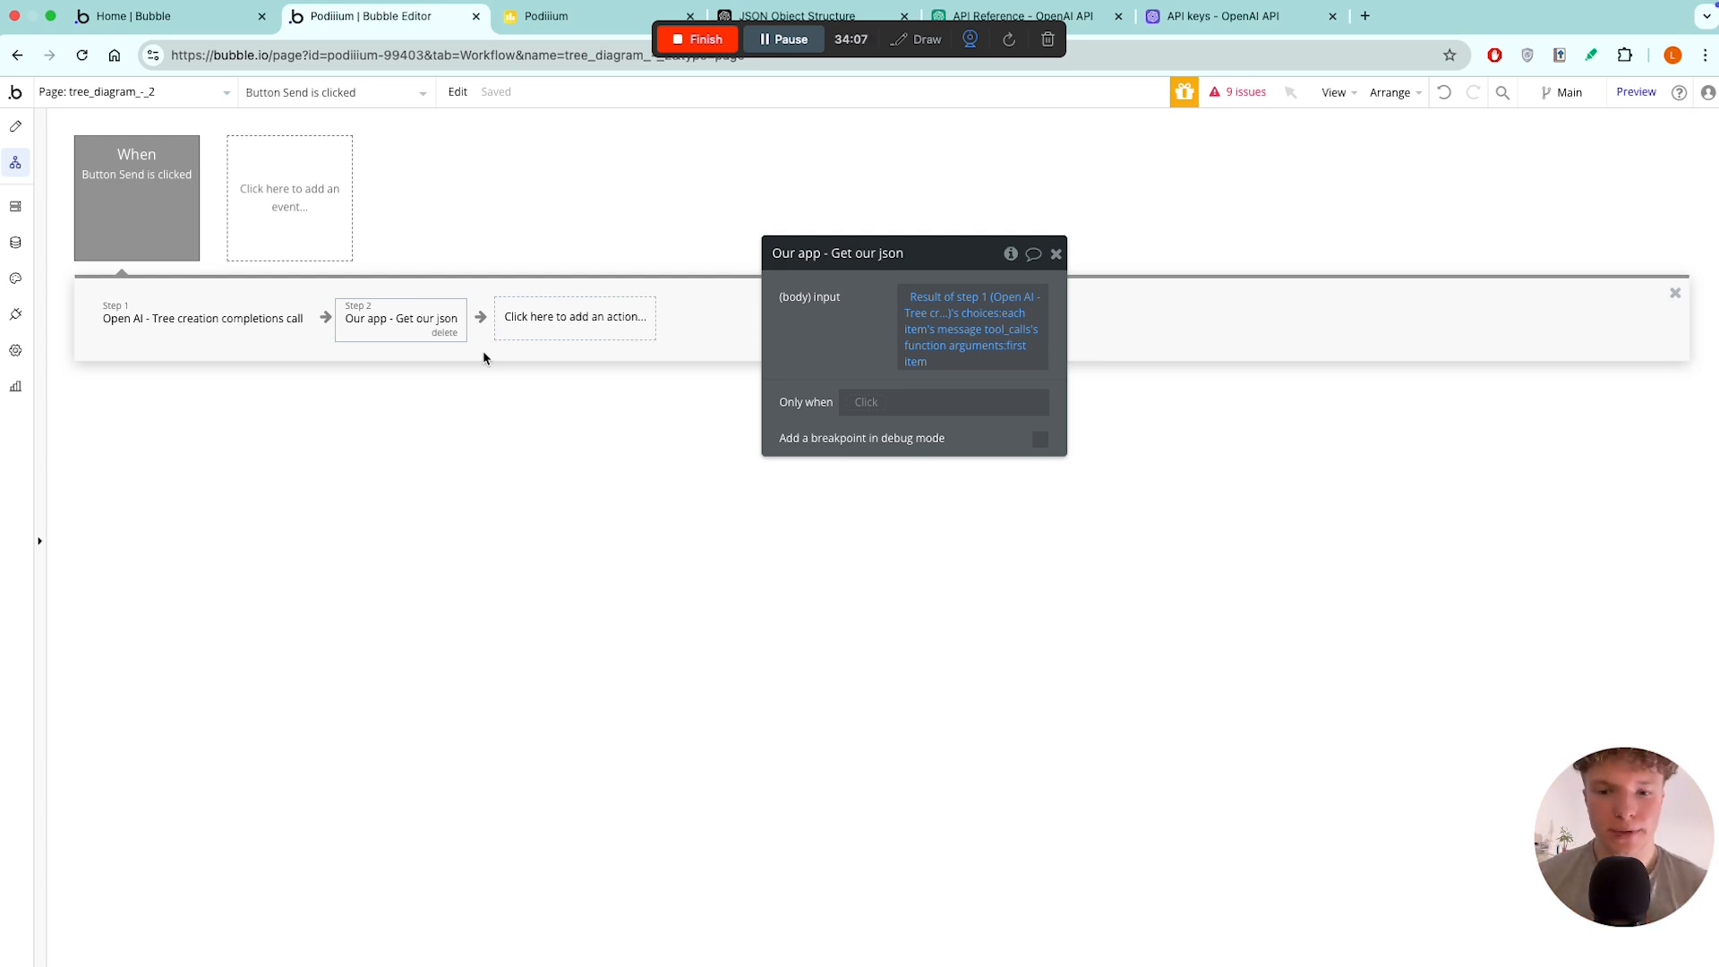
pyautogui.click(915, 361)
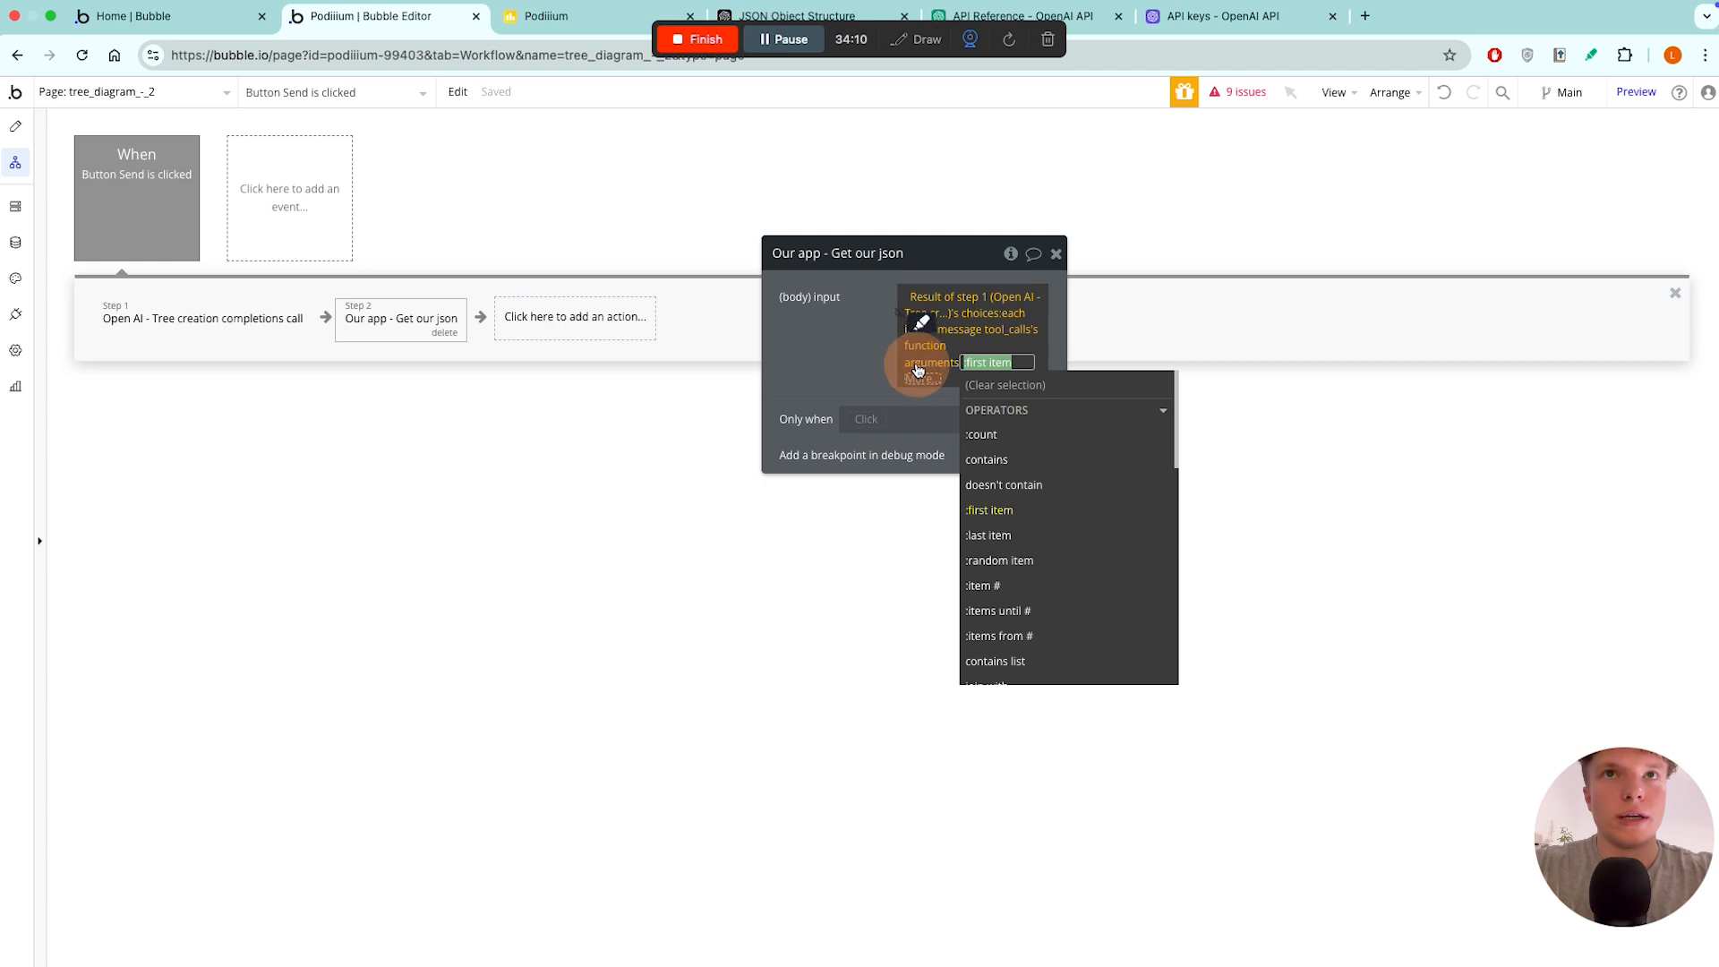
pyautogui.click(931, 382)
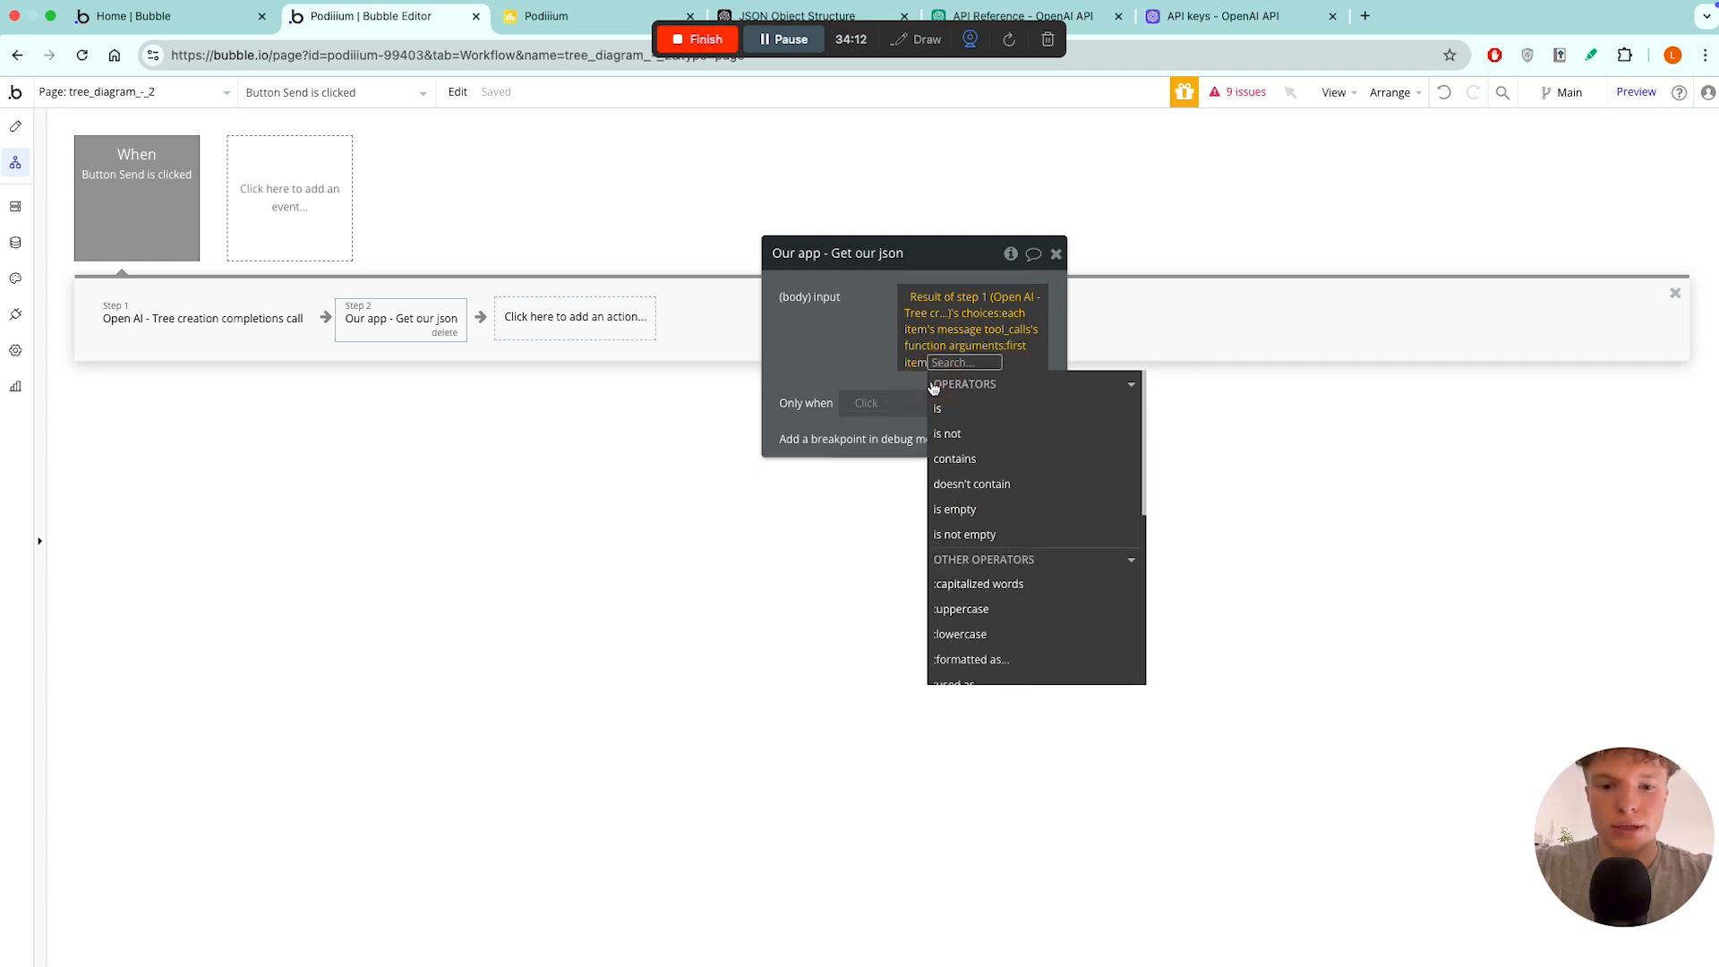
pyautogui.write('saf')
pyautogui.click(960, 409)
pyautogui.click(862, 371)
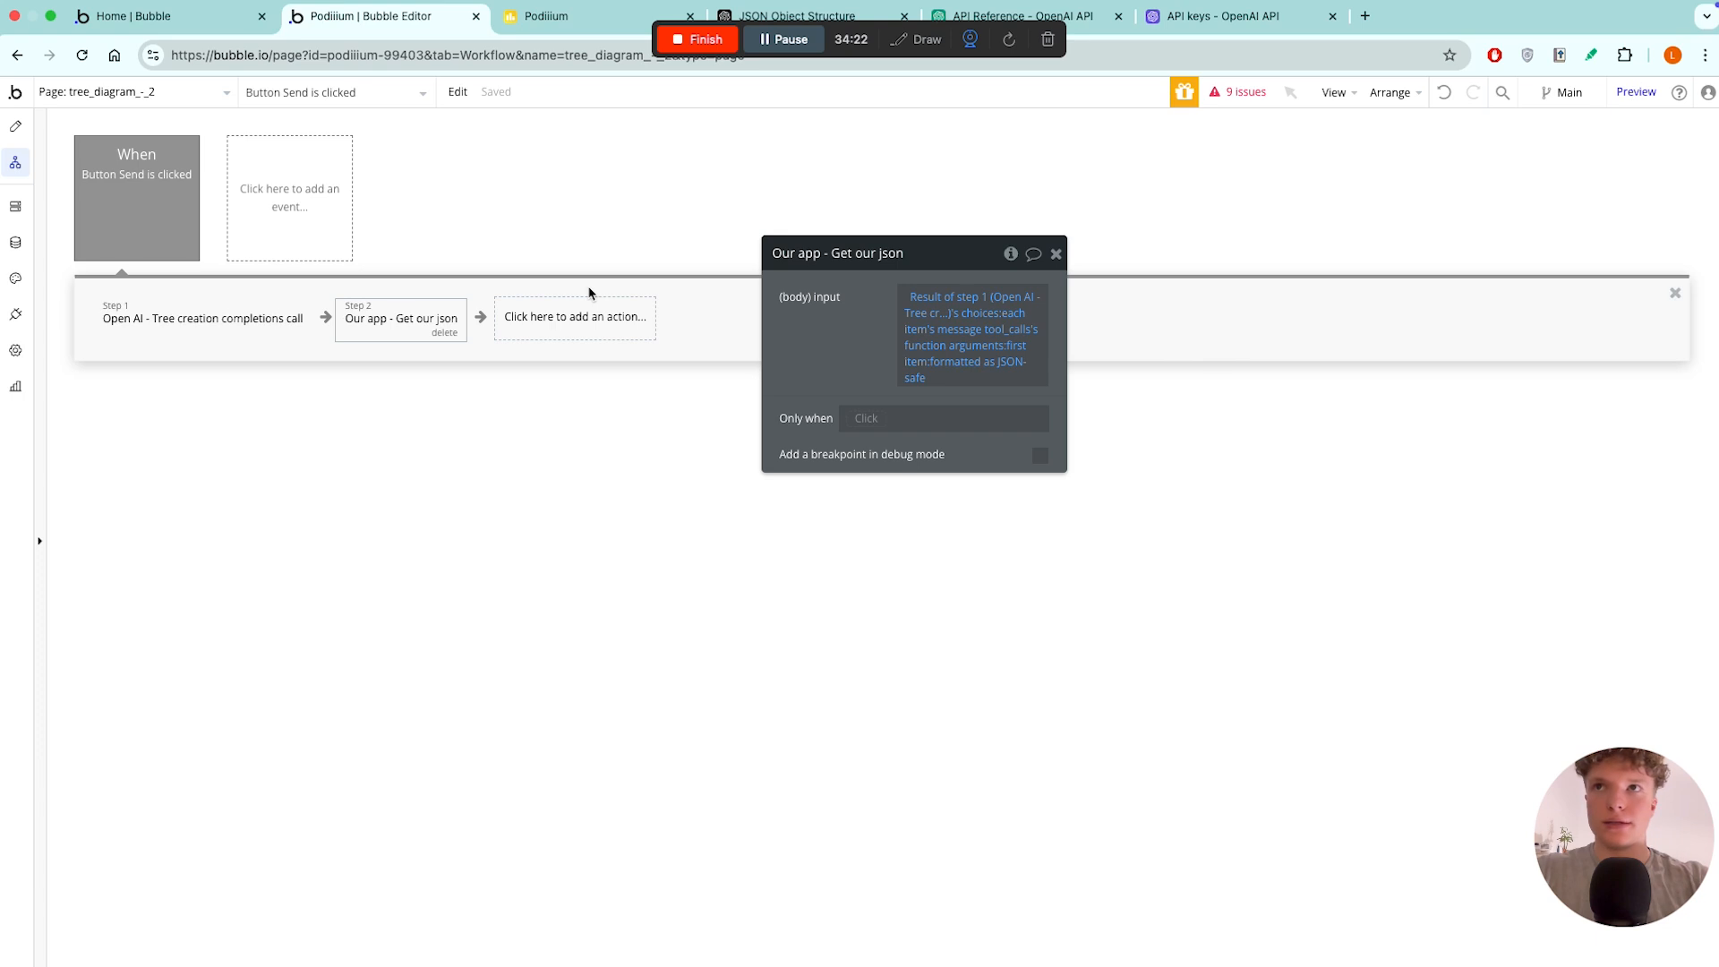
pyautogui.click(15, 314)
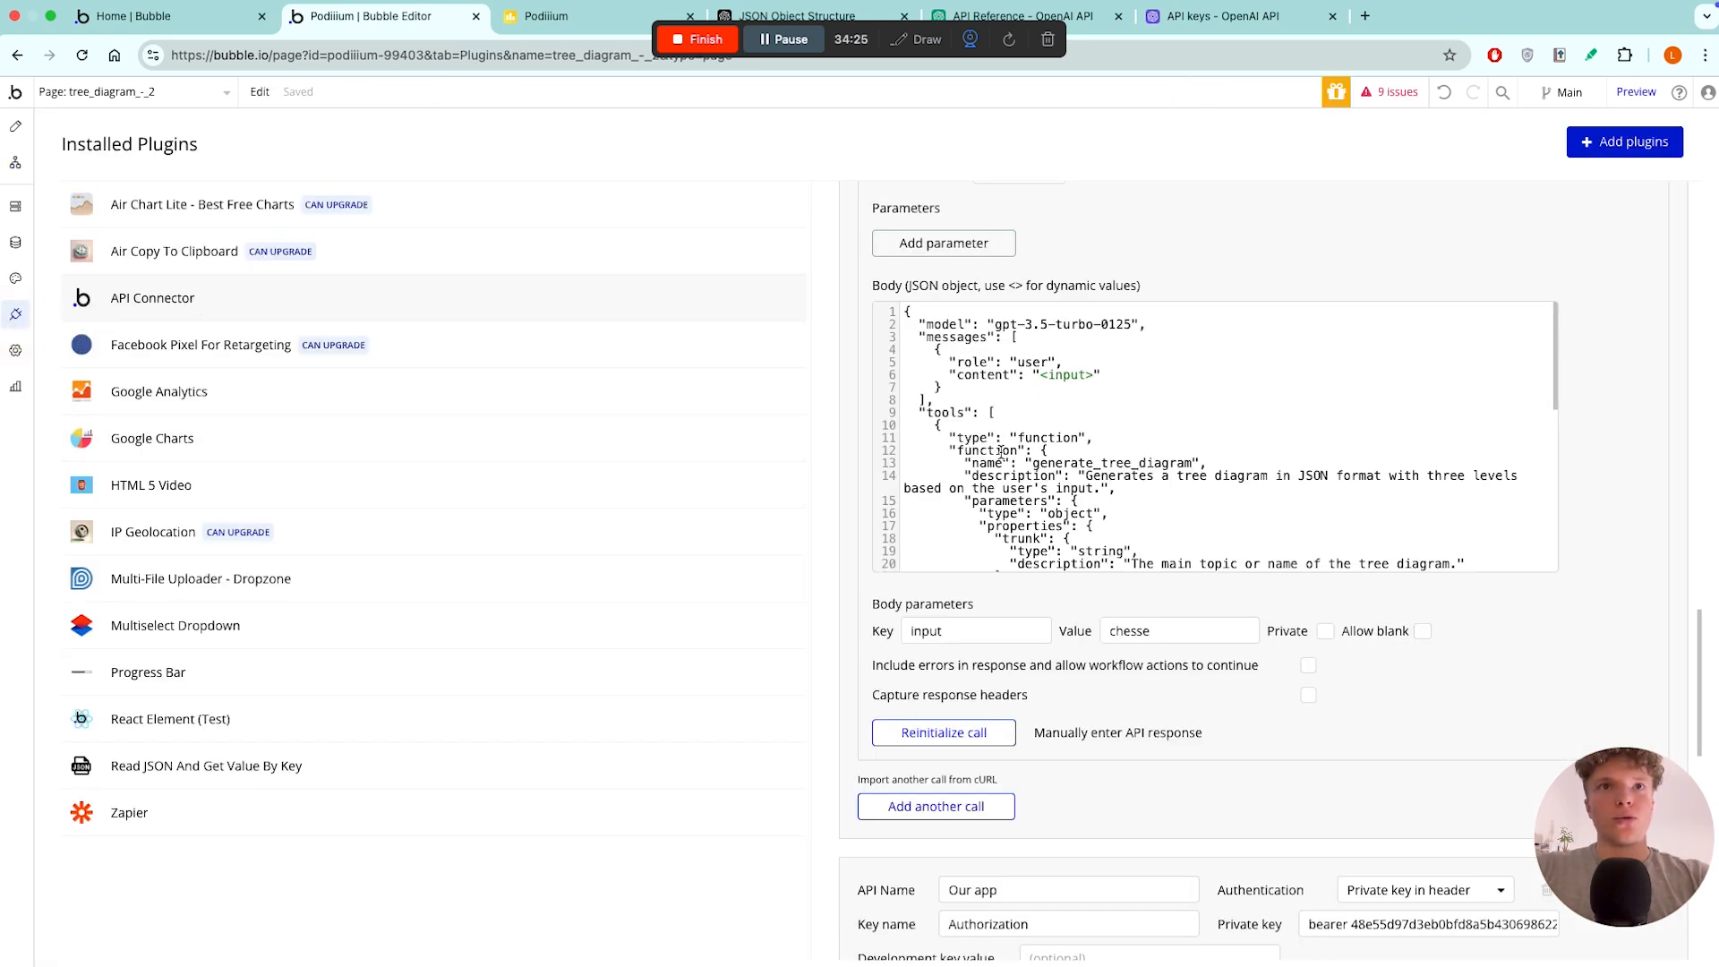
# - Add a quote to the body's content line and try reinitializing the call, which errors
pyautogui.click(1040, 375)
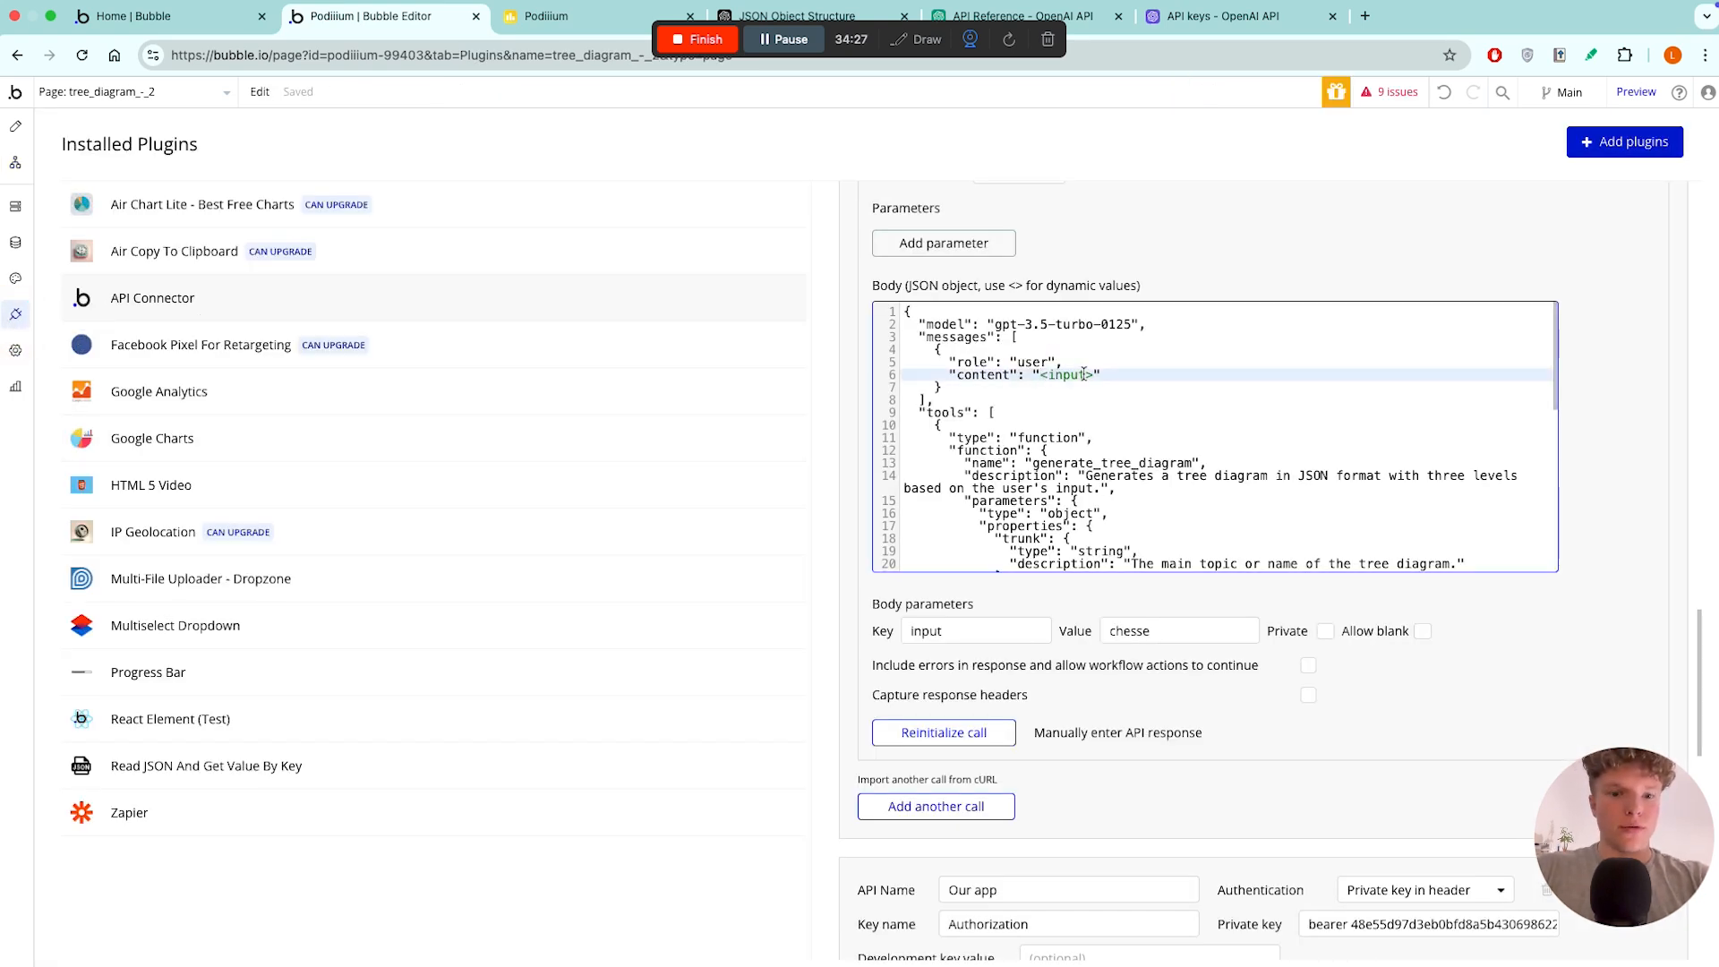
pyautogui.write('"')
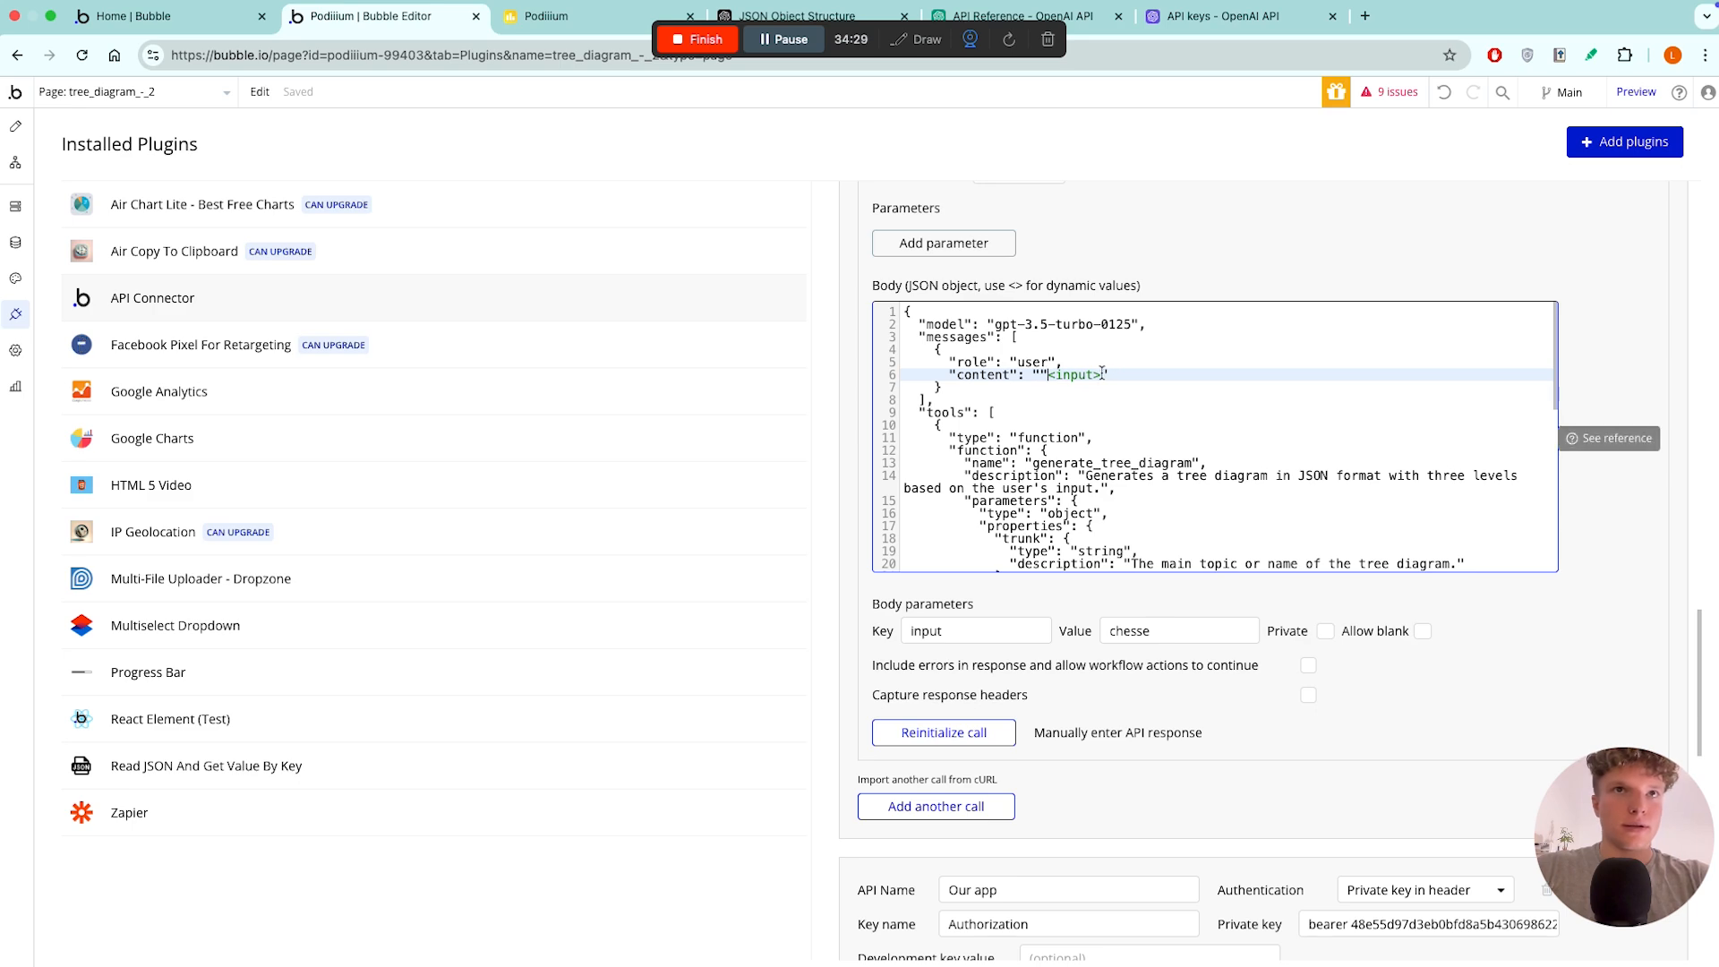
pyautogui.click(944, 732)
pyautogui.click(855, 527)
pyautogui.click(1038, 374)
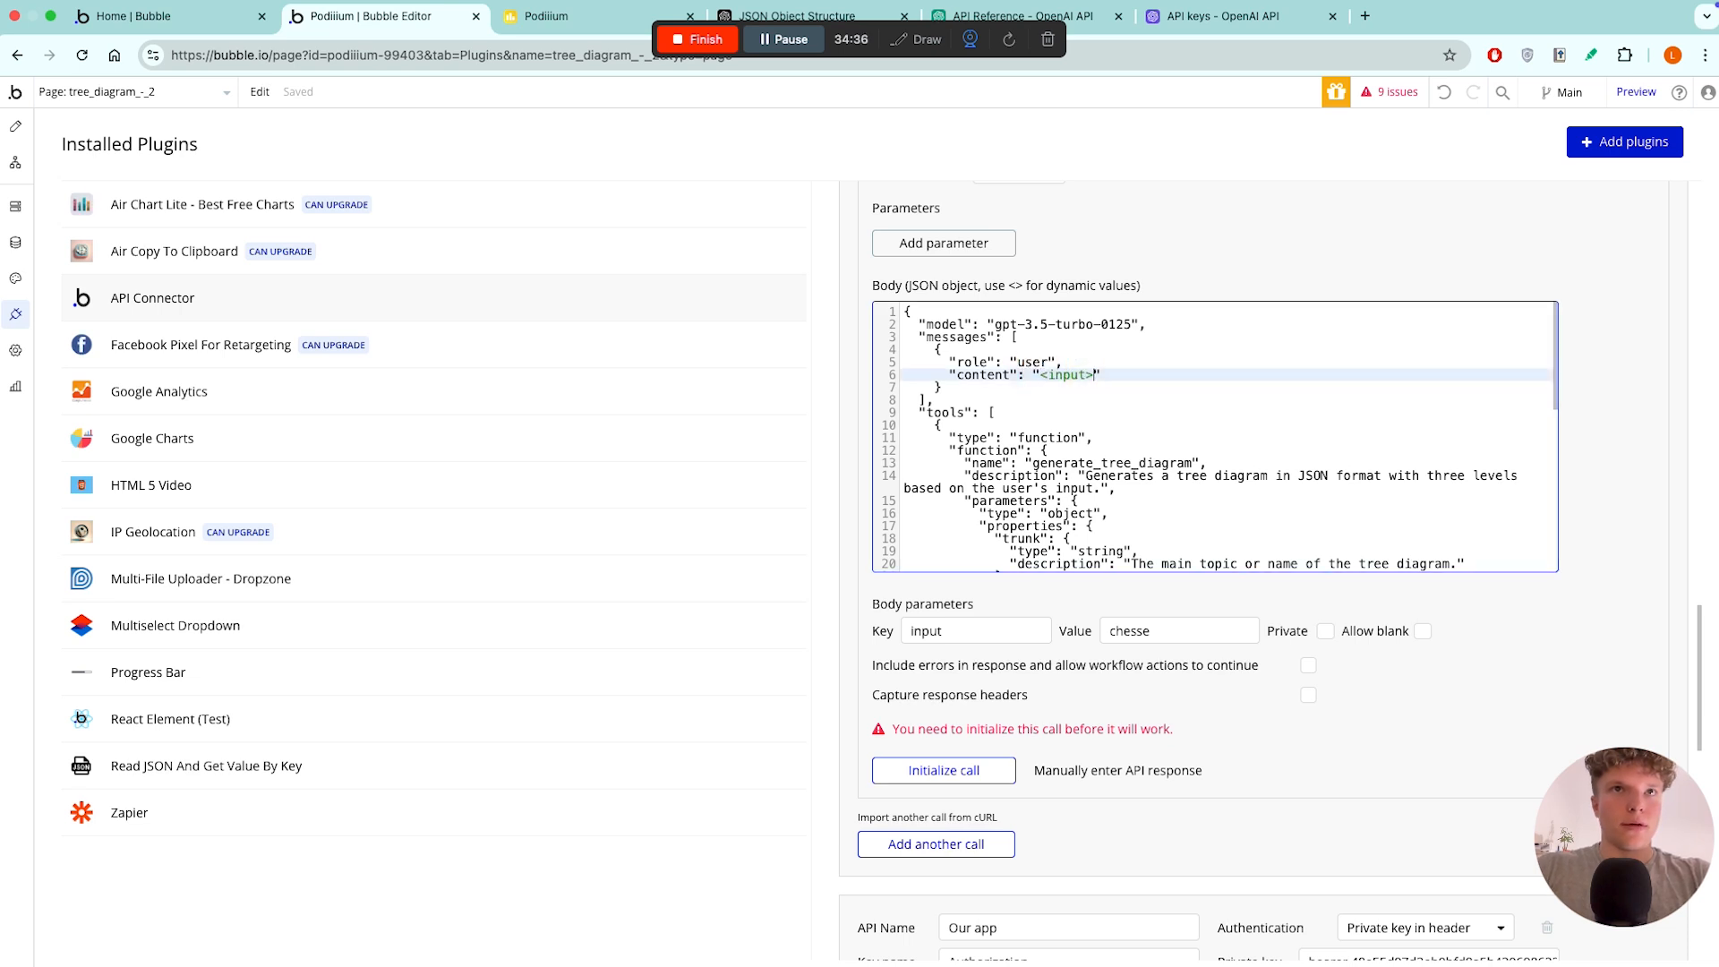
pyautogui.click(1190, 256)
# - Remove the quotes around <input> so the body reads {"input": <input>}
pyautogui.scroll(-3, 1125, 365)
pyautogui.scroll(-10, 1125, 365)
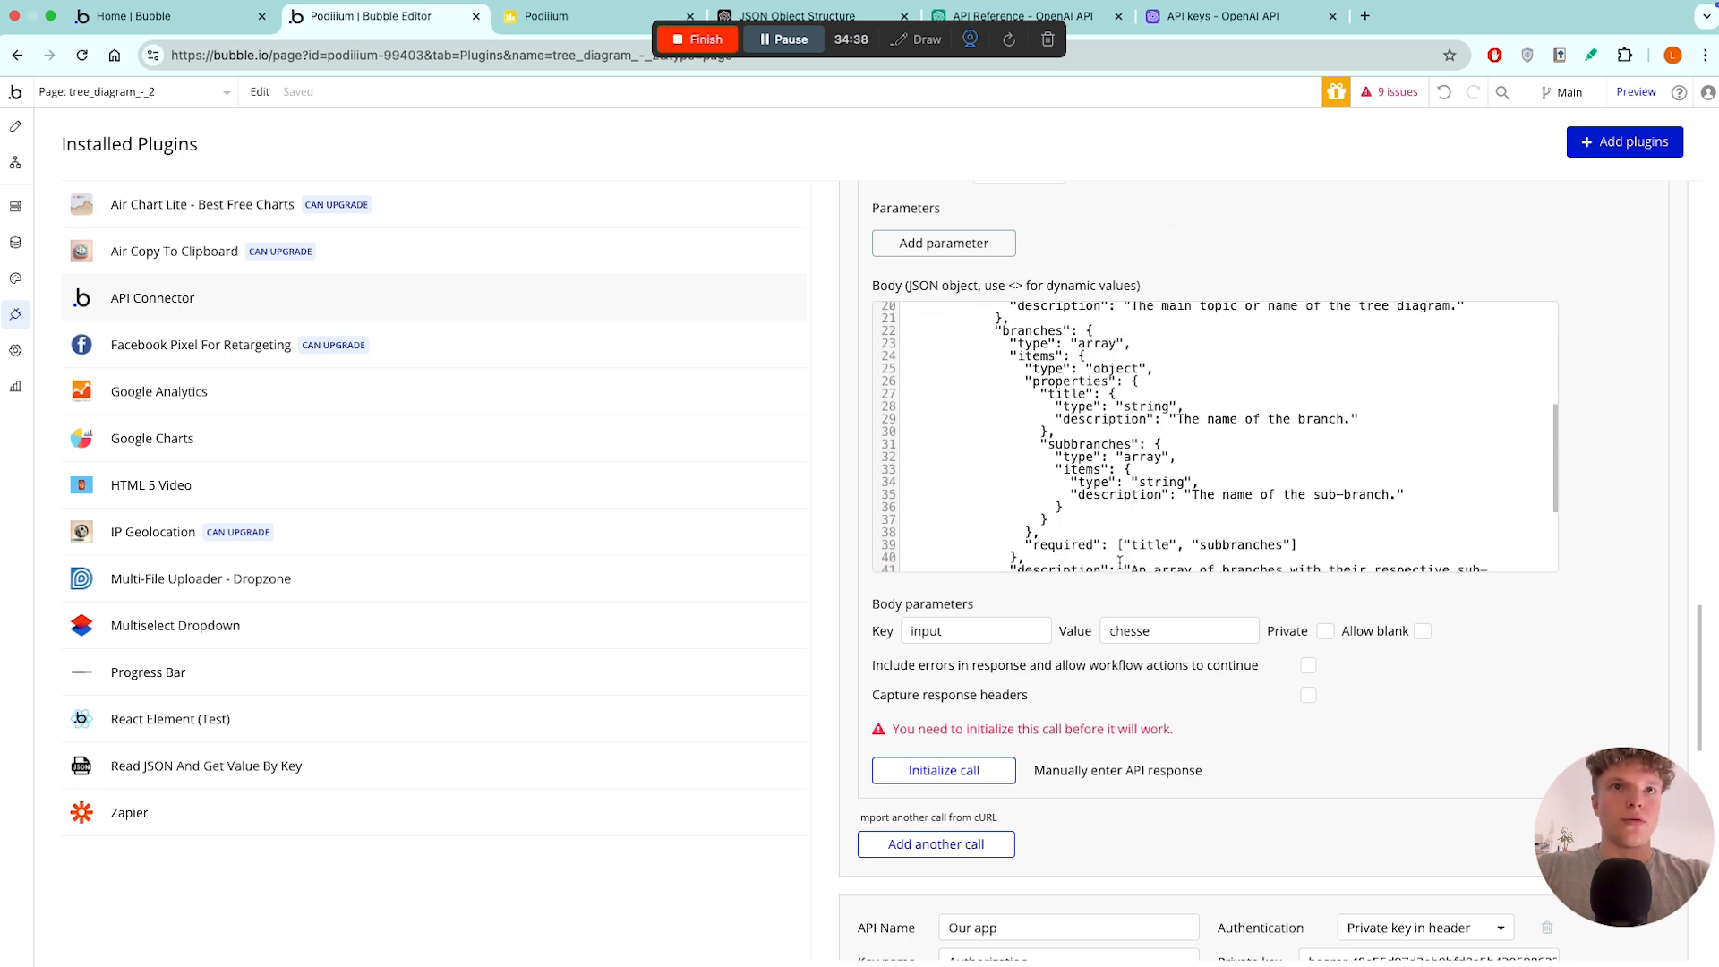
pyautogui.scroll(-3, 1077, 660)
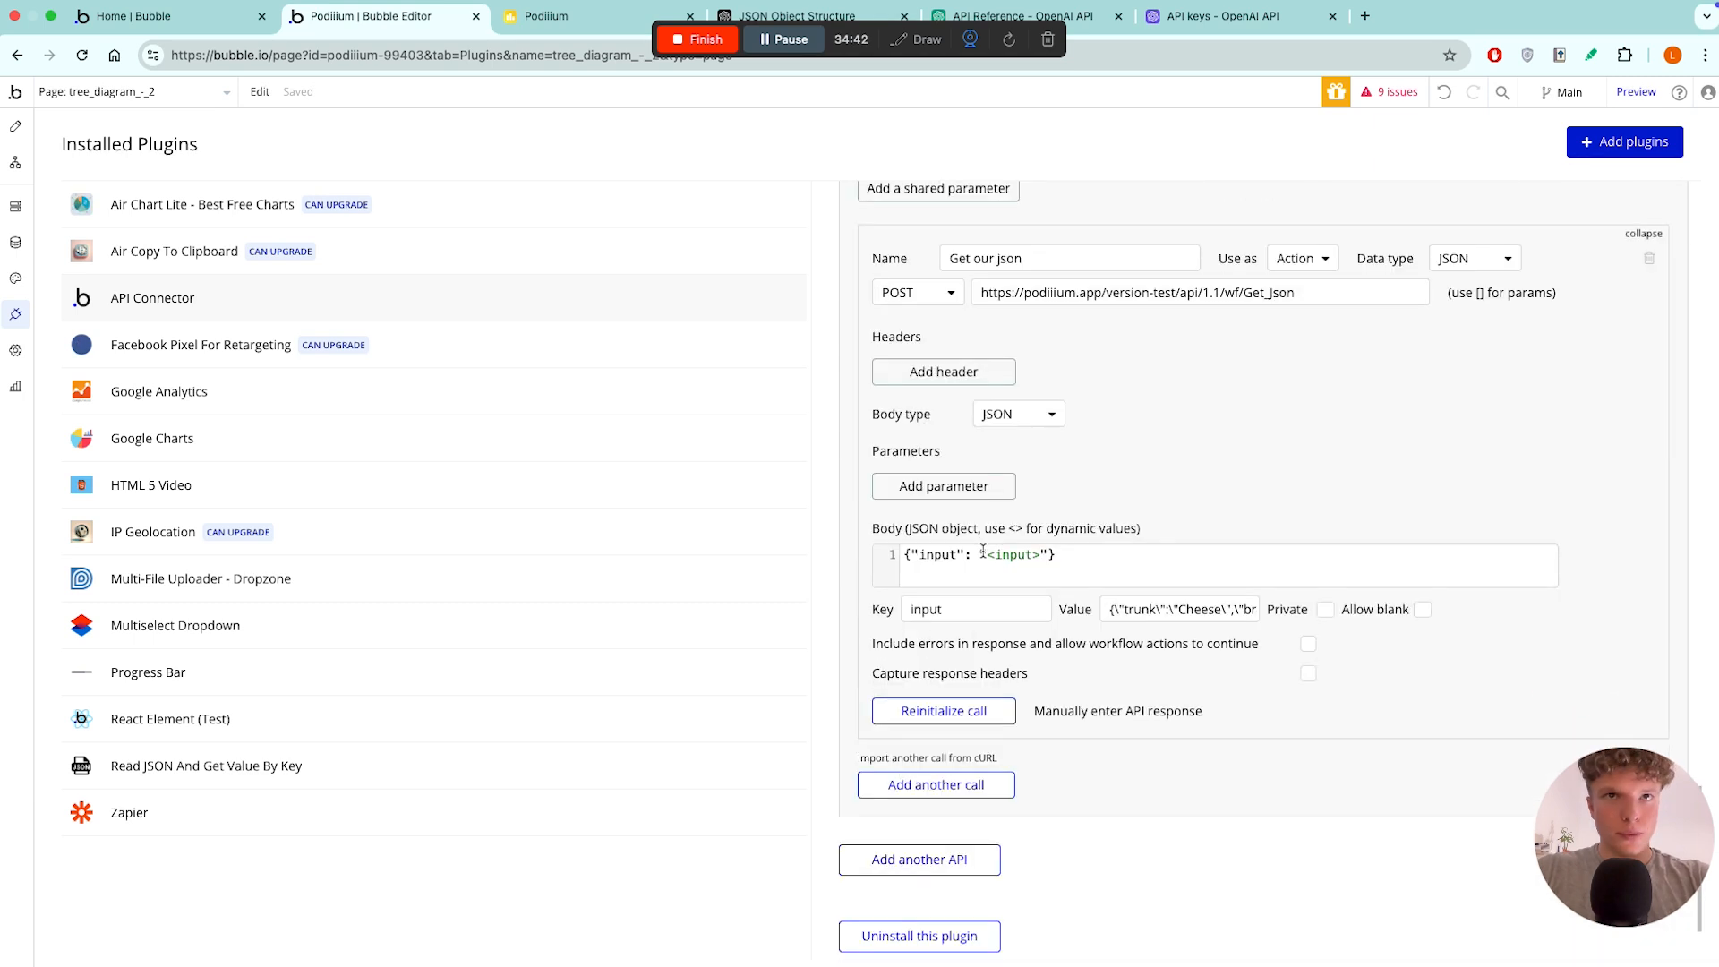
pyautogui.click(981, 554)
pyautogui.press('BackSpace')
pyautogui.click(1039, 554)
pyautogui.press('BackSpace')
pyautogui.click(1134, 608)
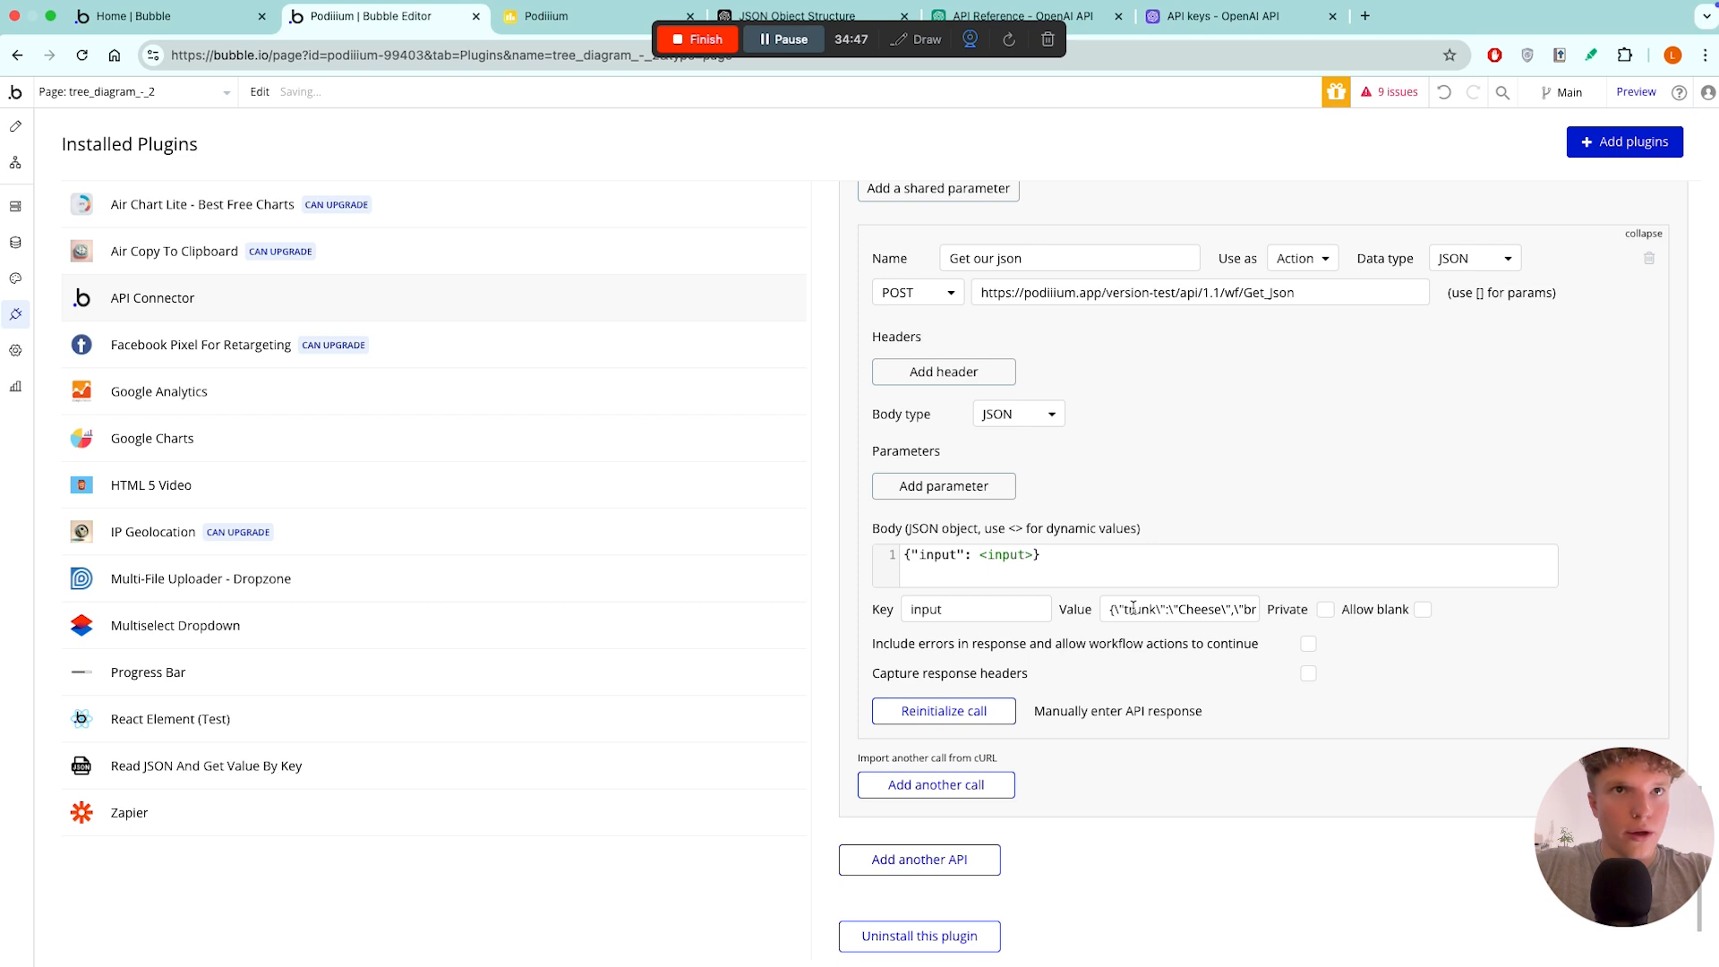
# - Add a closing quote to the test value, then reinitialize and save the Get our json call
pyautogui.moveTo(1182, 609); pyautogui.dragTo(1302, 607)
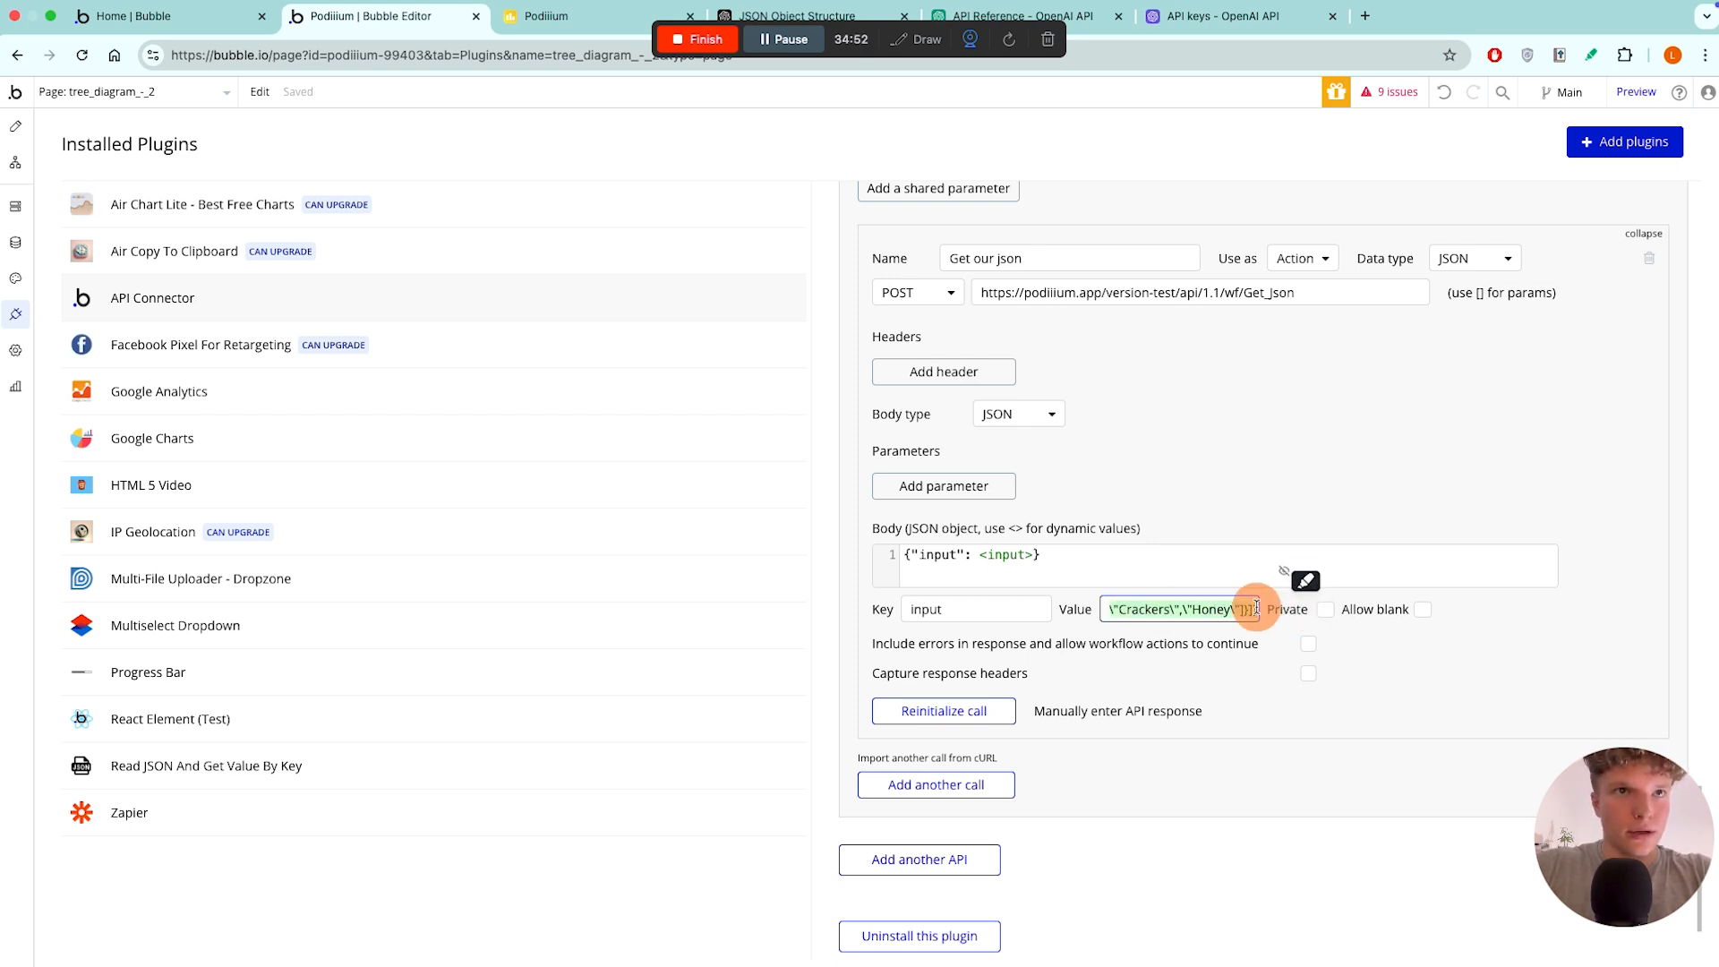
pyautogui.click(1260, 608)
pyautogui.write('"')
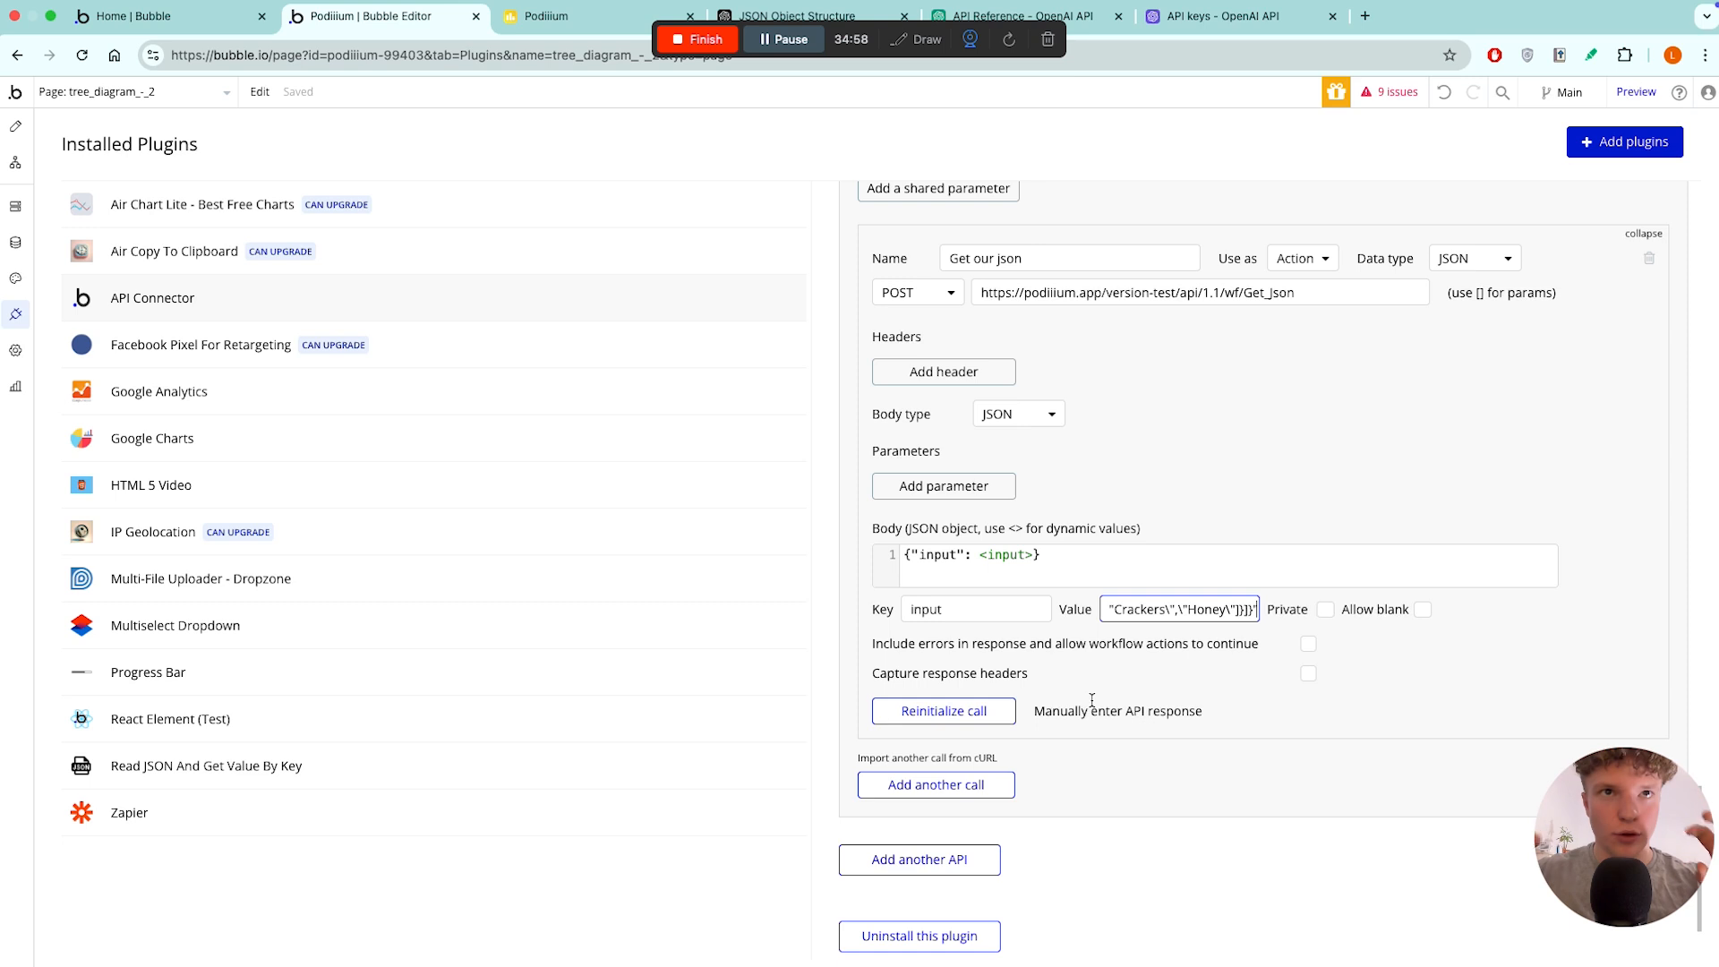
pyautogui.click(996, 715)
pyautogui.click(893, 524)
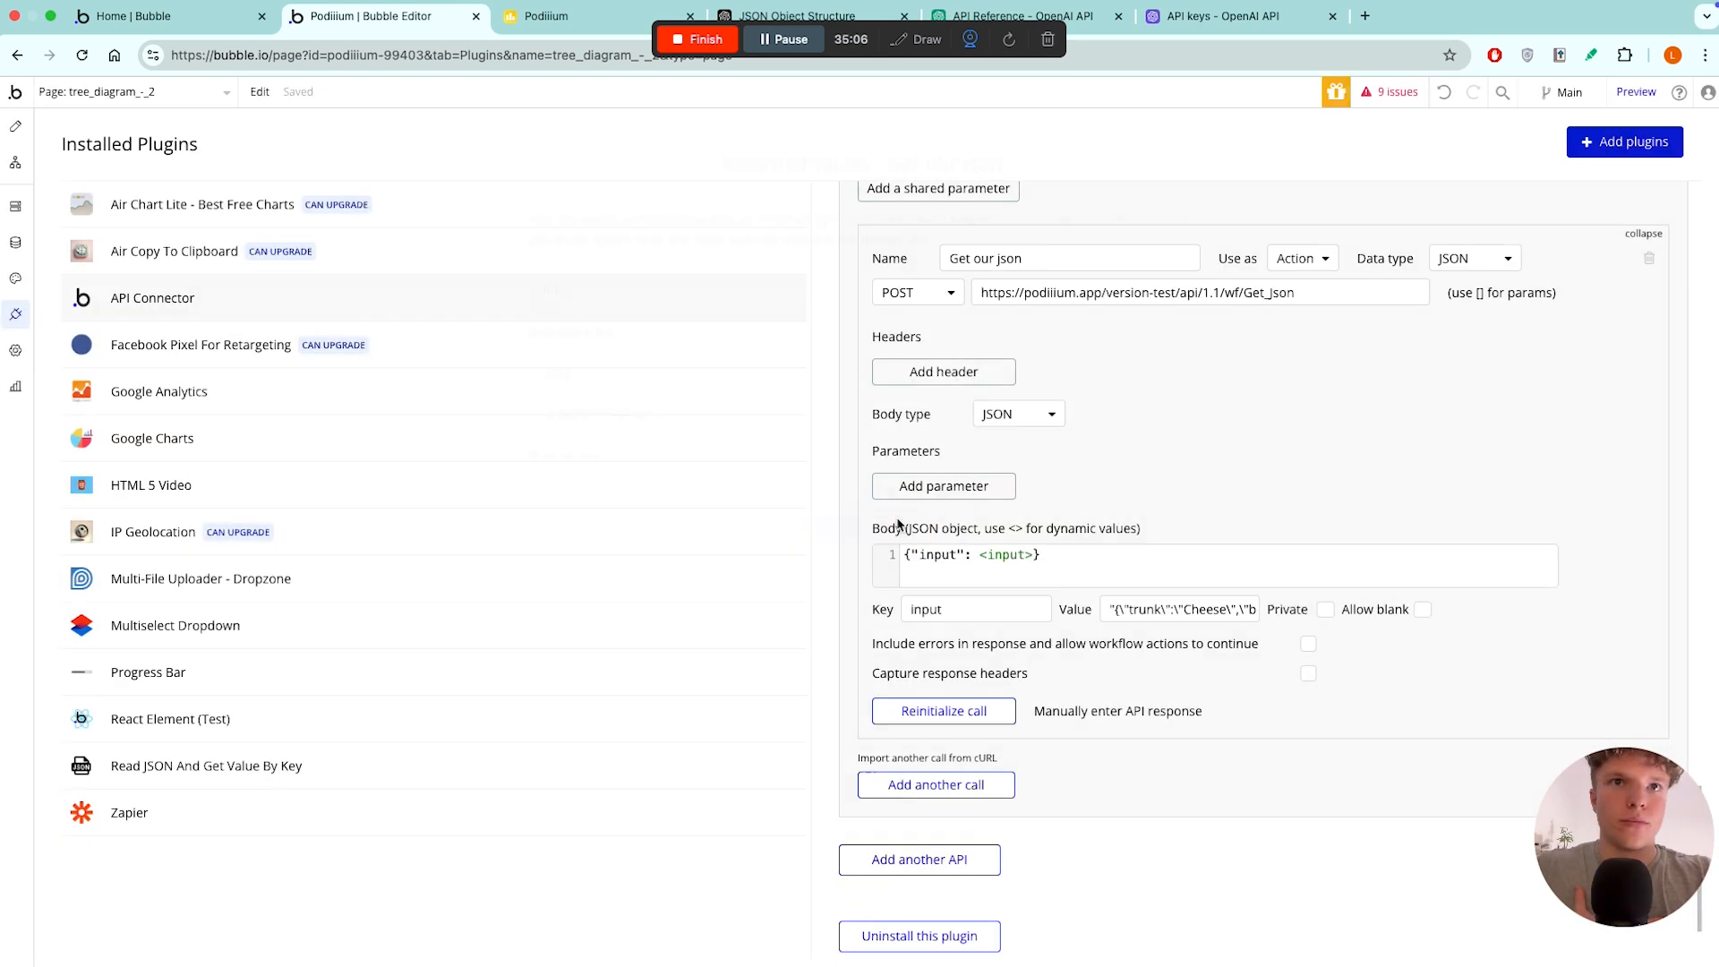
pyautogui.click(15, 162)
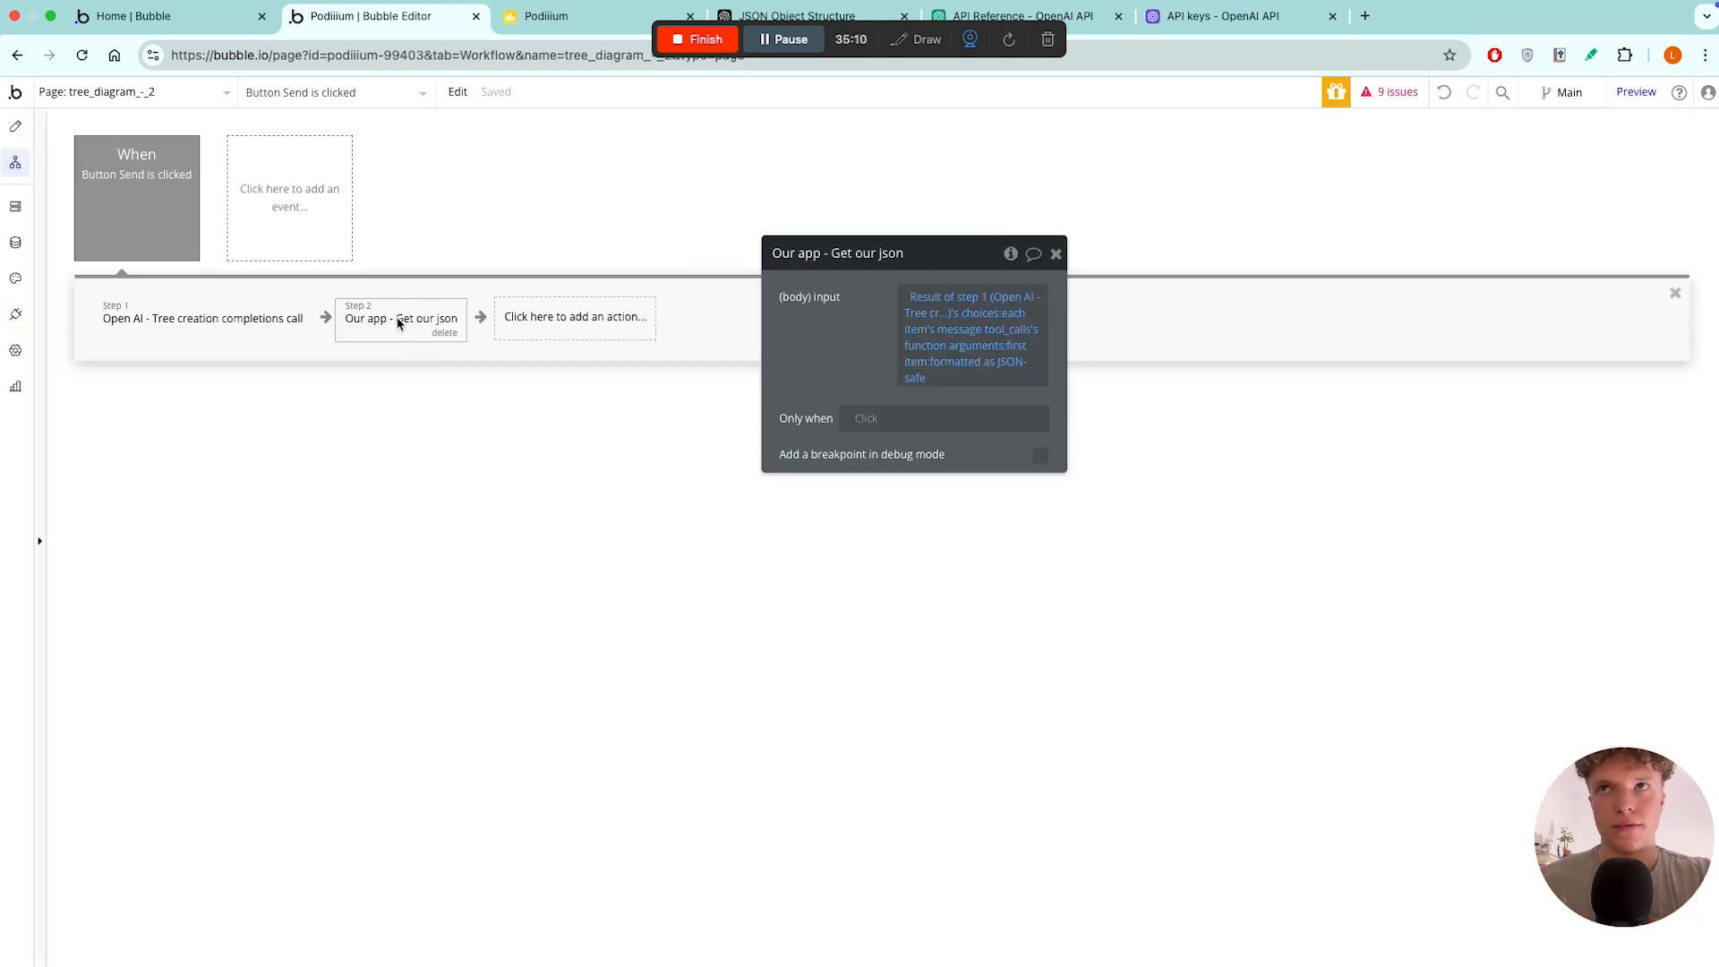
# - Add a 'Display list in a repeating group' action as step 3 of the Send workflow
pyautogui.click(555, 317)
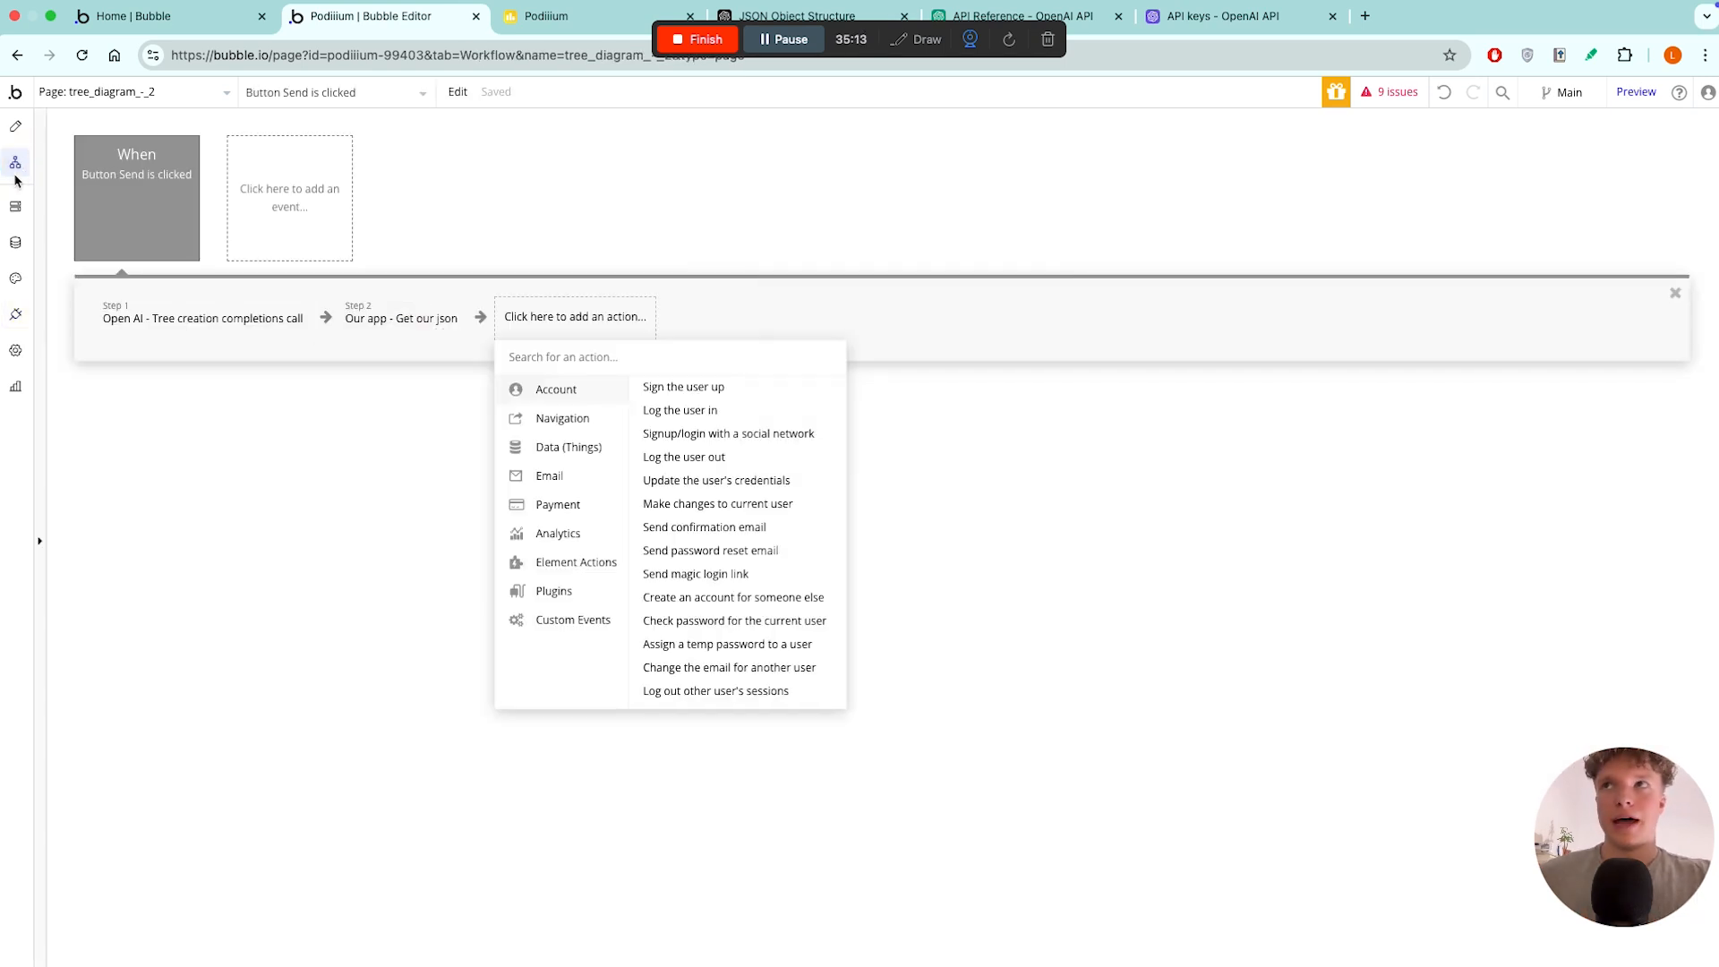
pyautogui.click(15, 126)
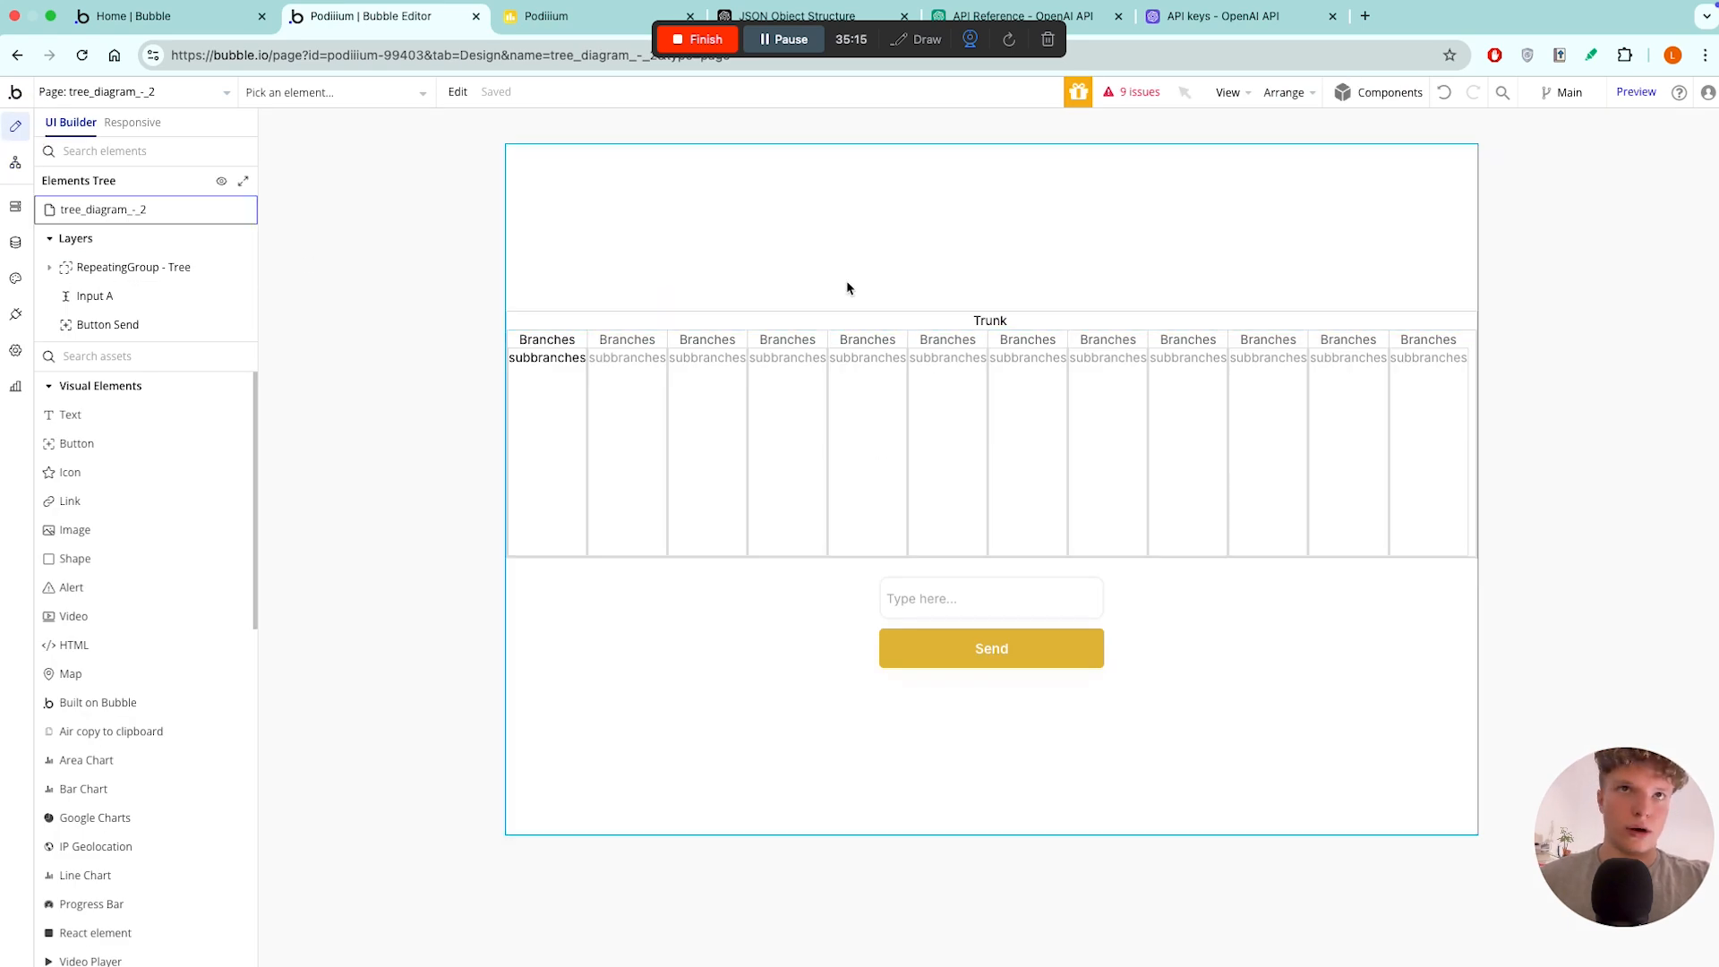
pyautogui.click(15, 162)
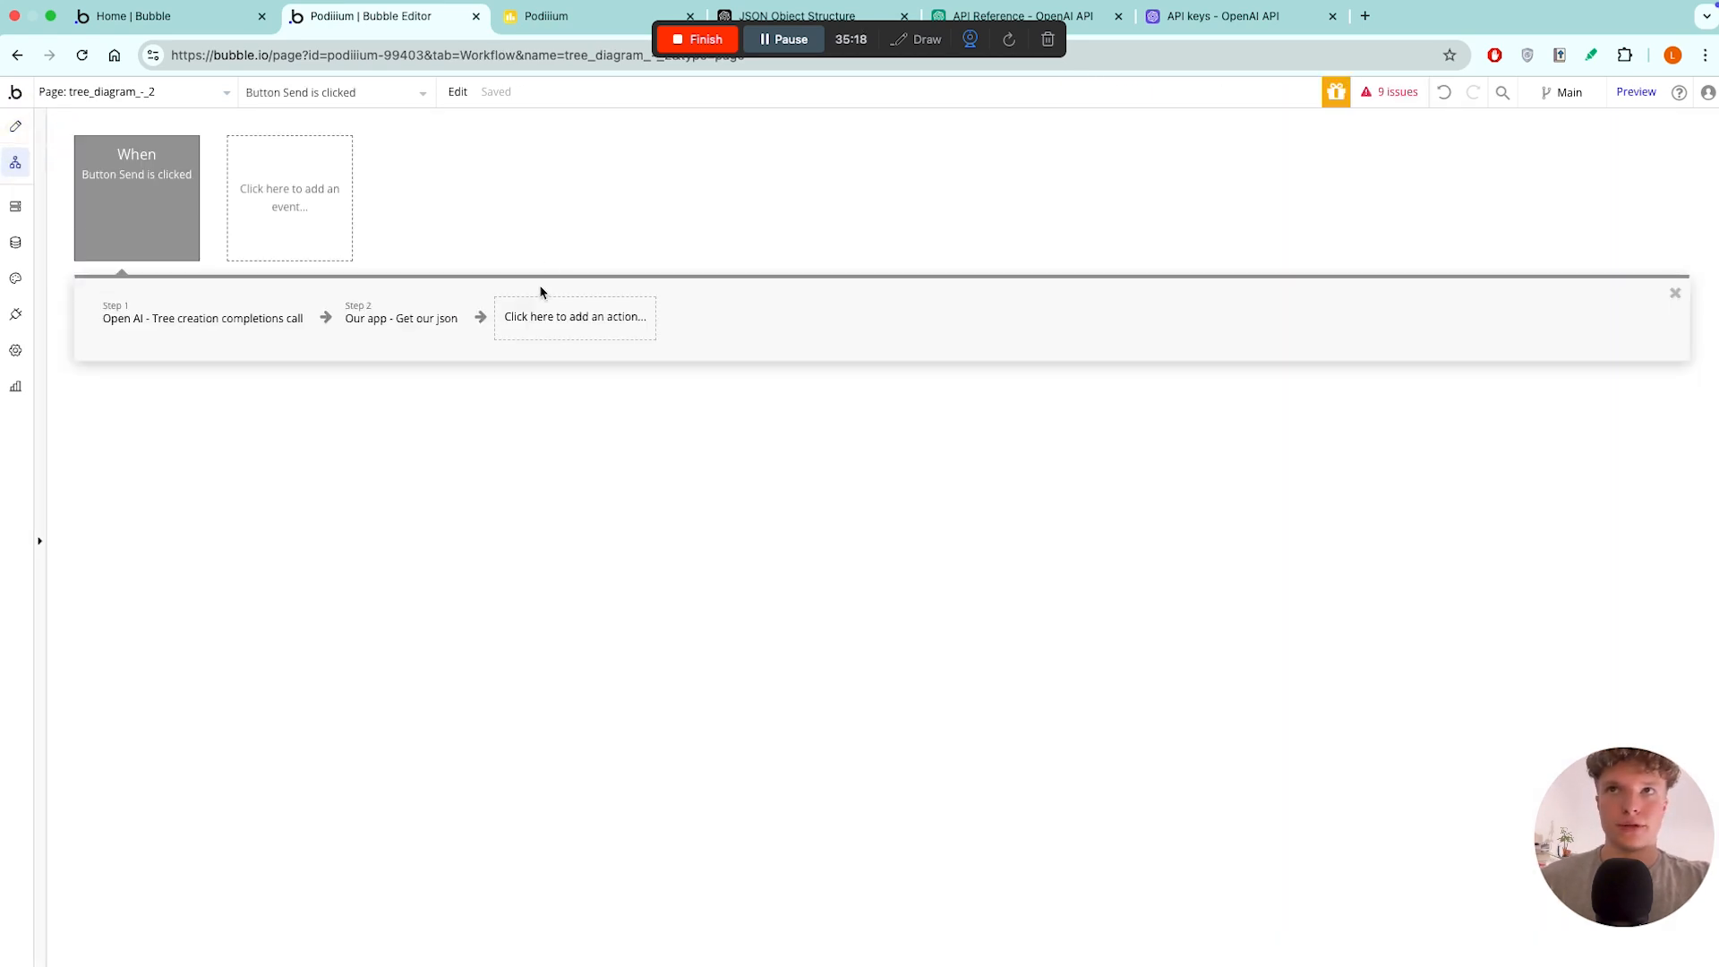
pyautogui.click(537, 309)
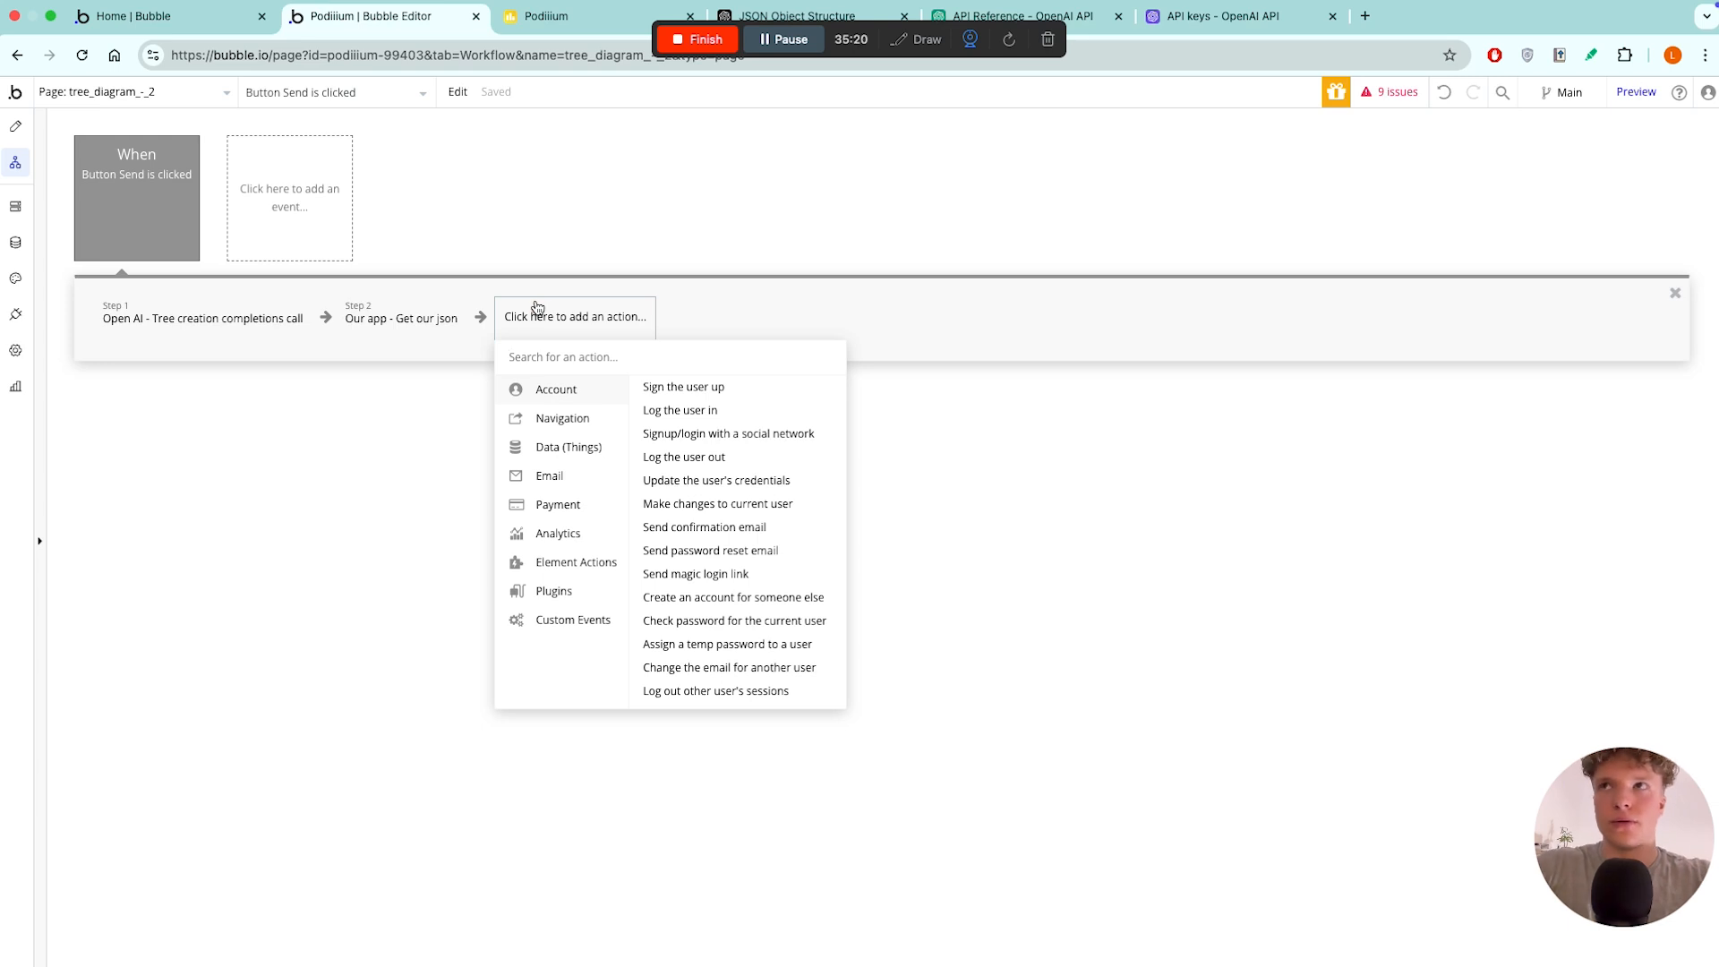
pyautogui.write('dis')
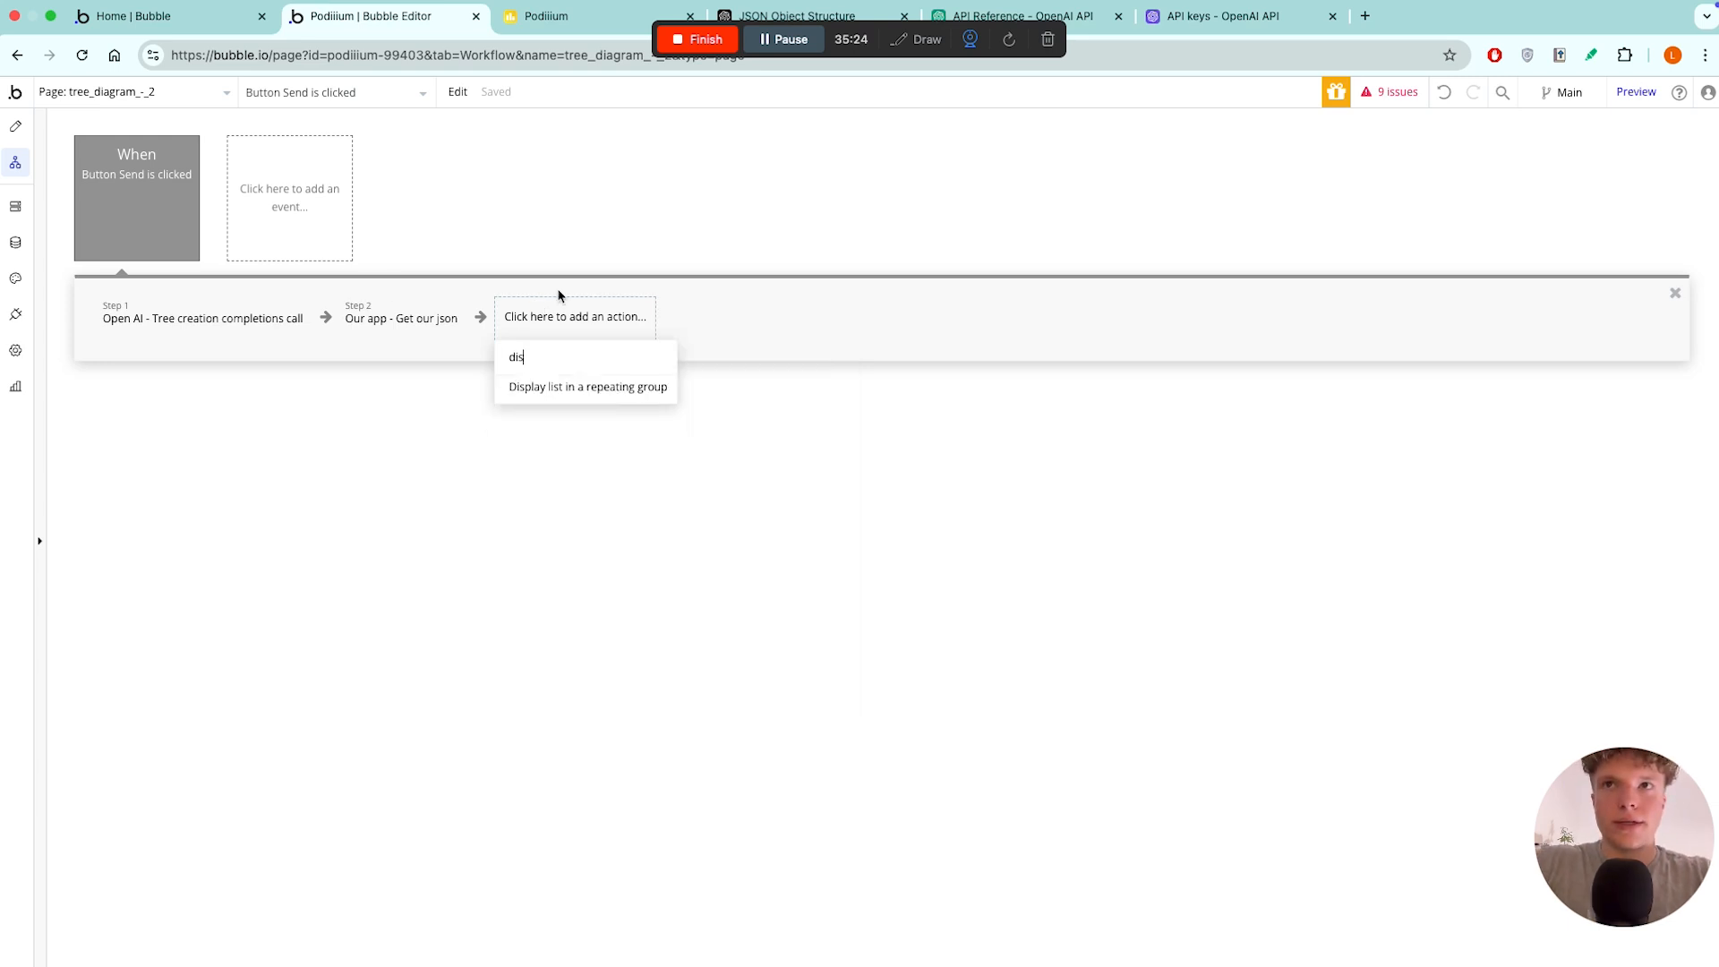
pyautogui.click(586, 387)
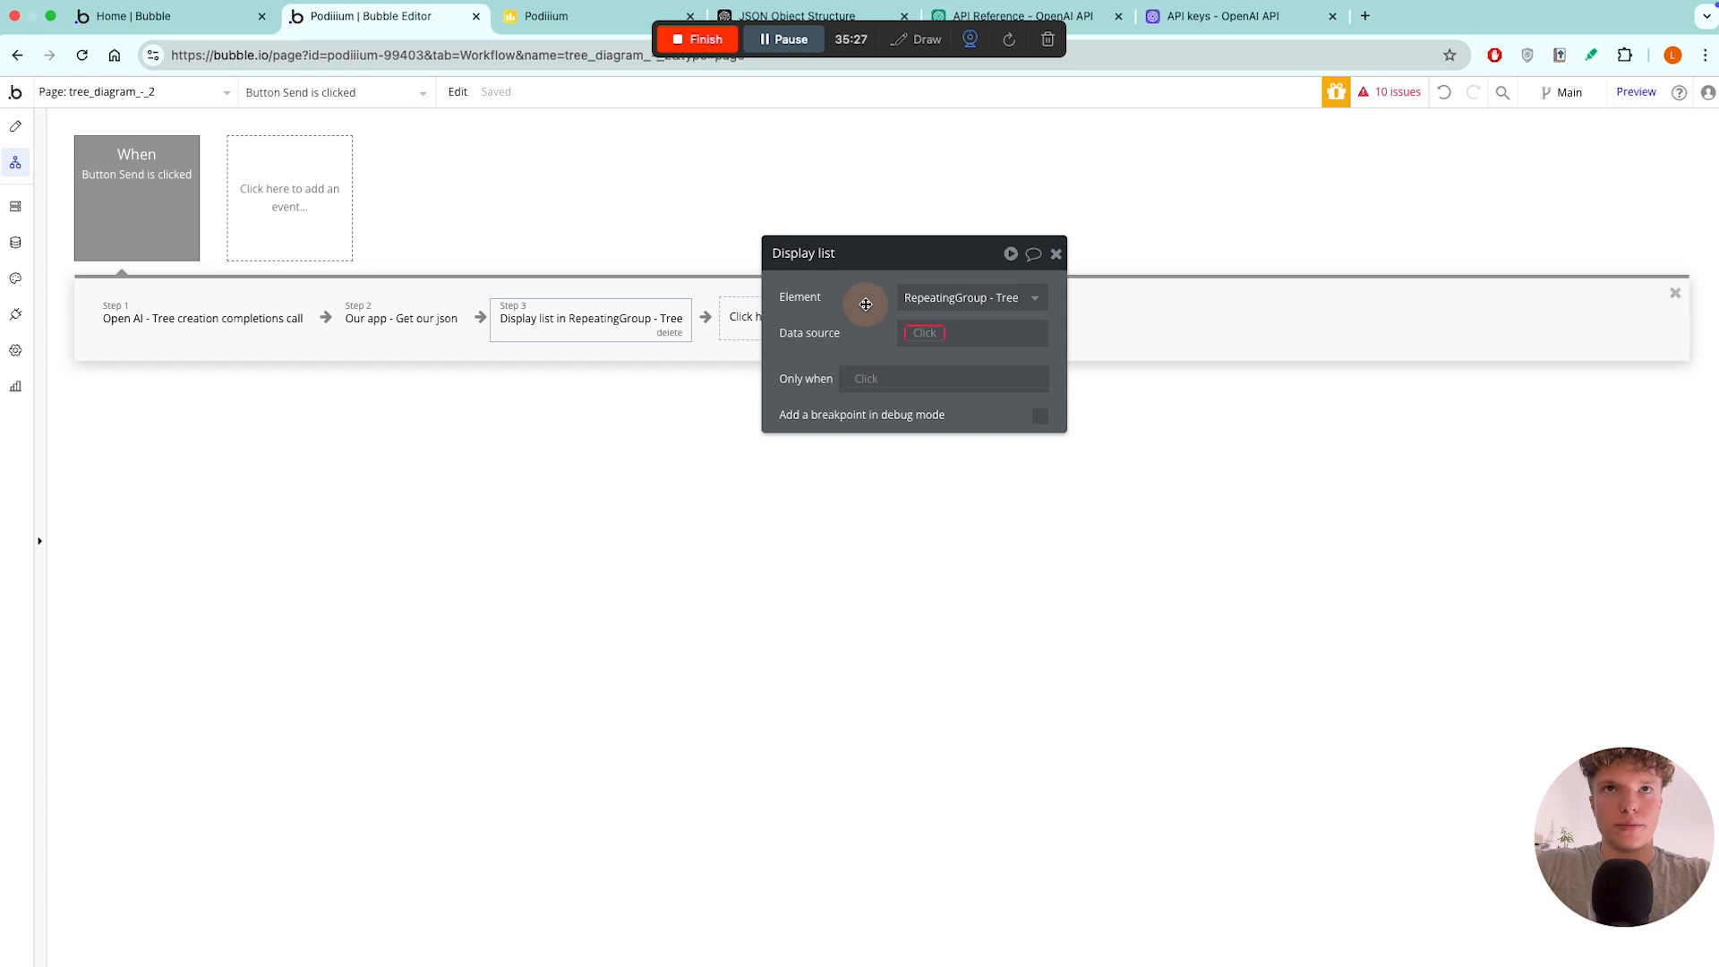
# - Target RepeatingGroup - Tree and use Result of step 2's field as the data source
pyautogui.moveTo(865, 305); pyautogui.dragTo(937, 305)
pyautogui.click(1030, 326)
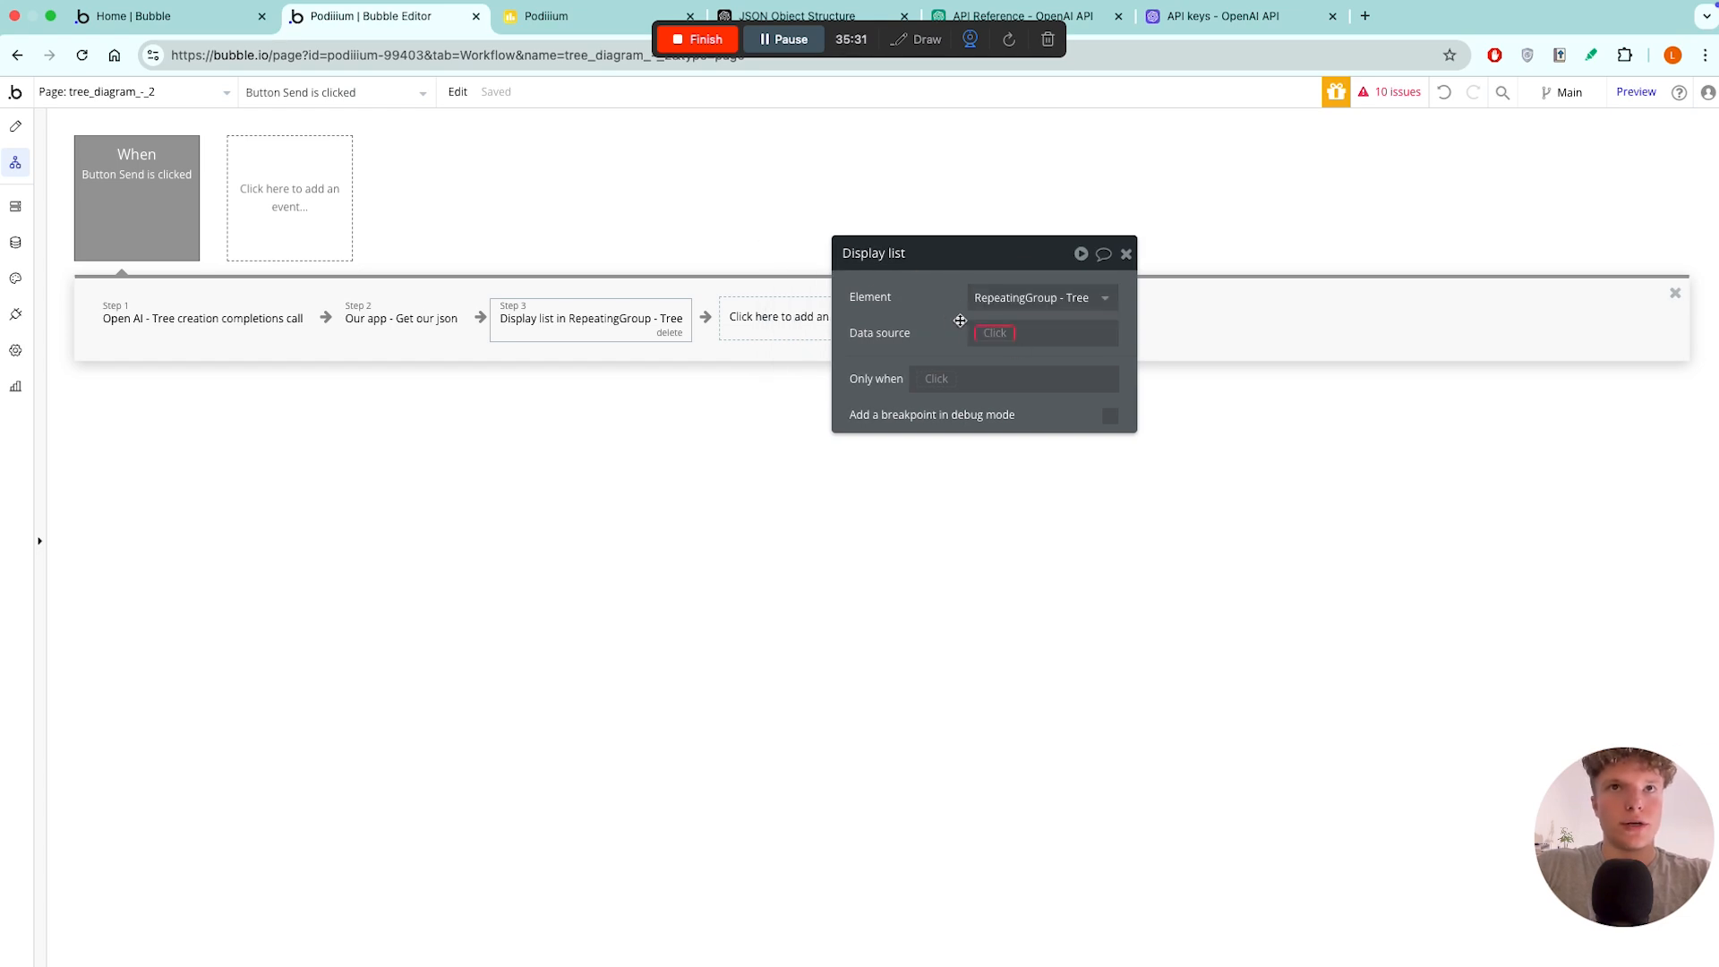
pyautogui.click(990, 336)
pyautogui.scroll(-8, 1028, 464)
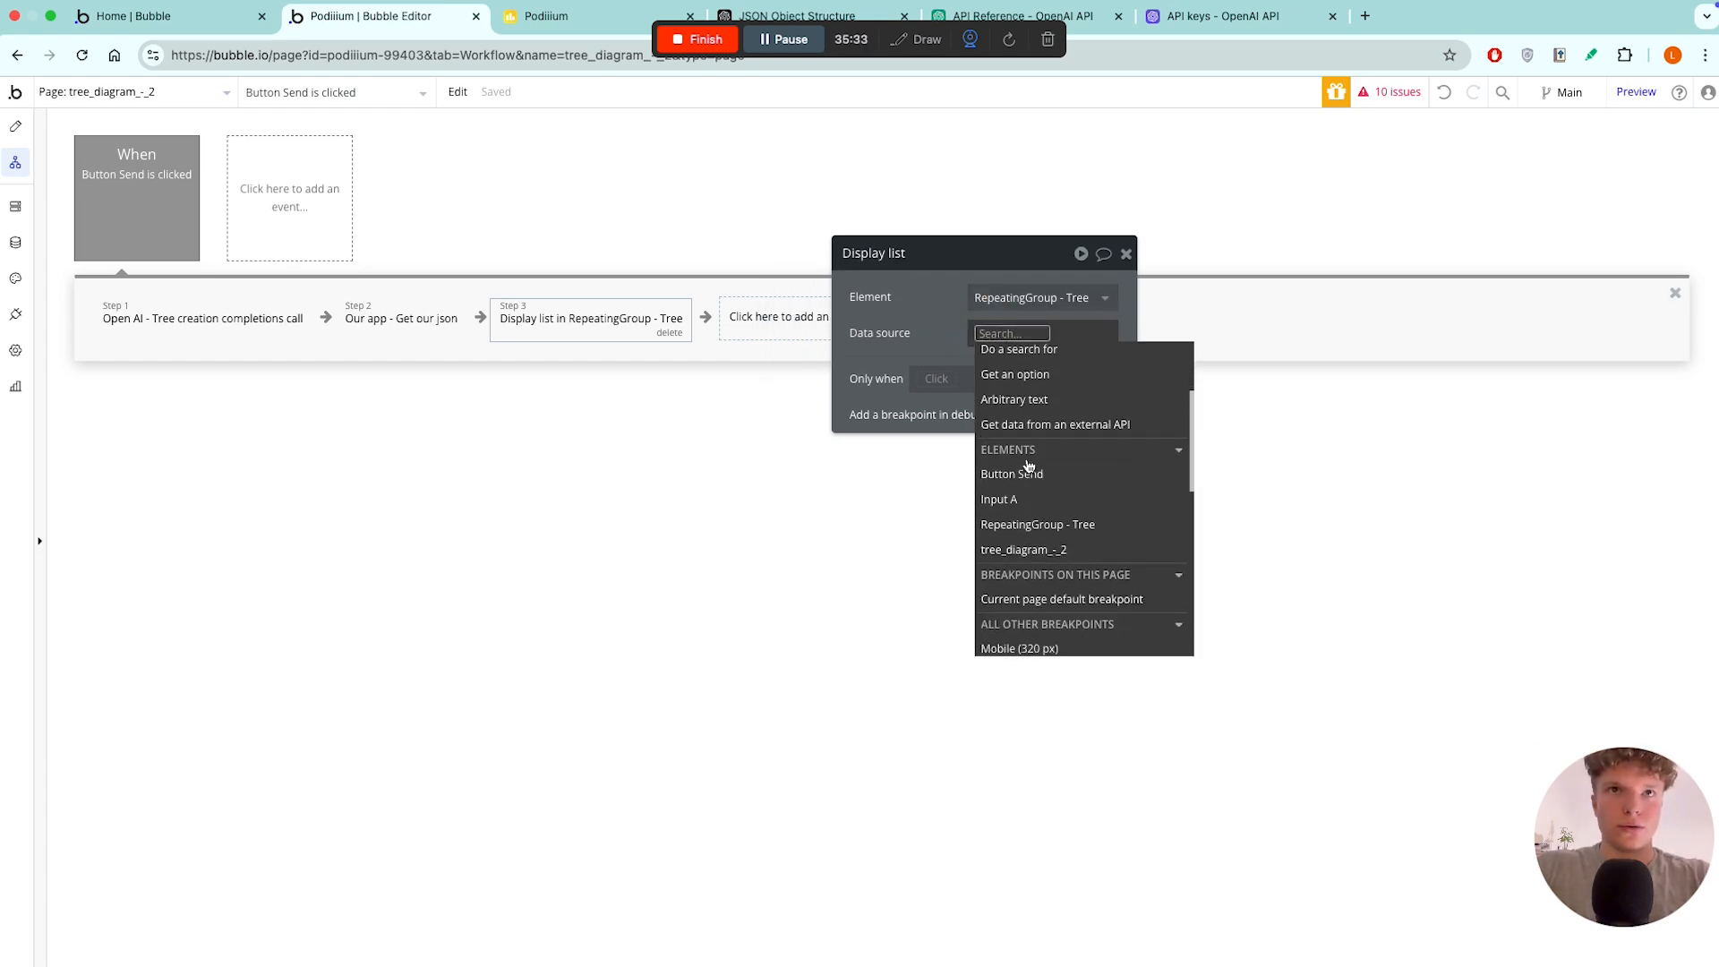
pyautogui.scroll(5, 1028, 456)
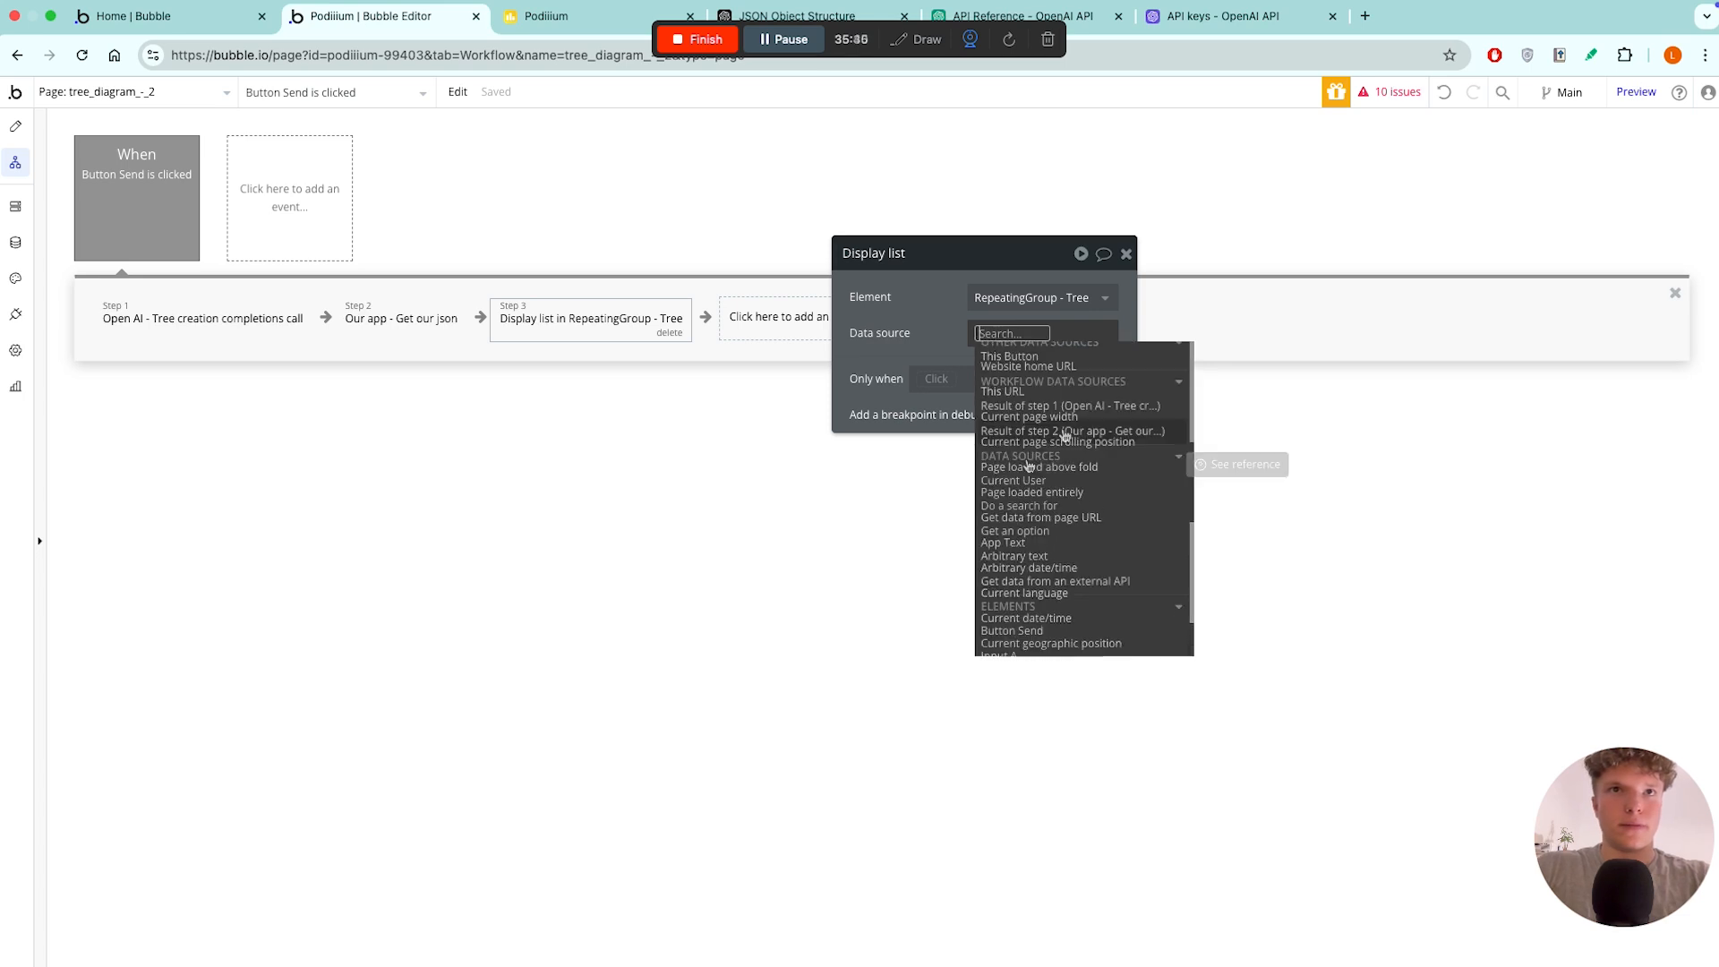
pyautogui.click(1043, 437)
pyautogui.click(1043, 439)
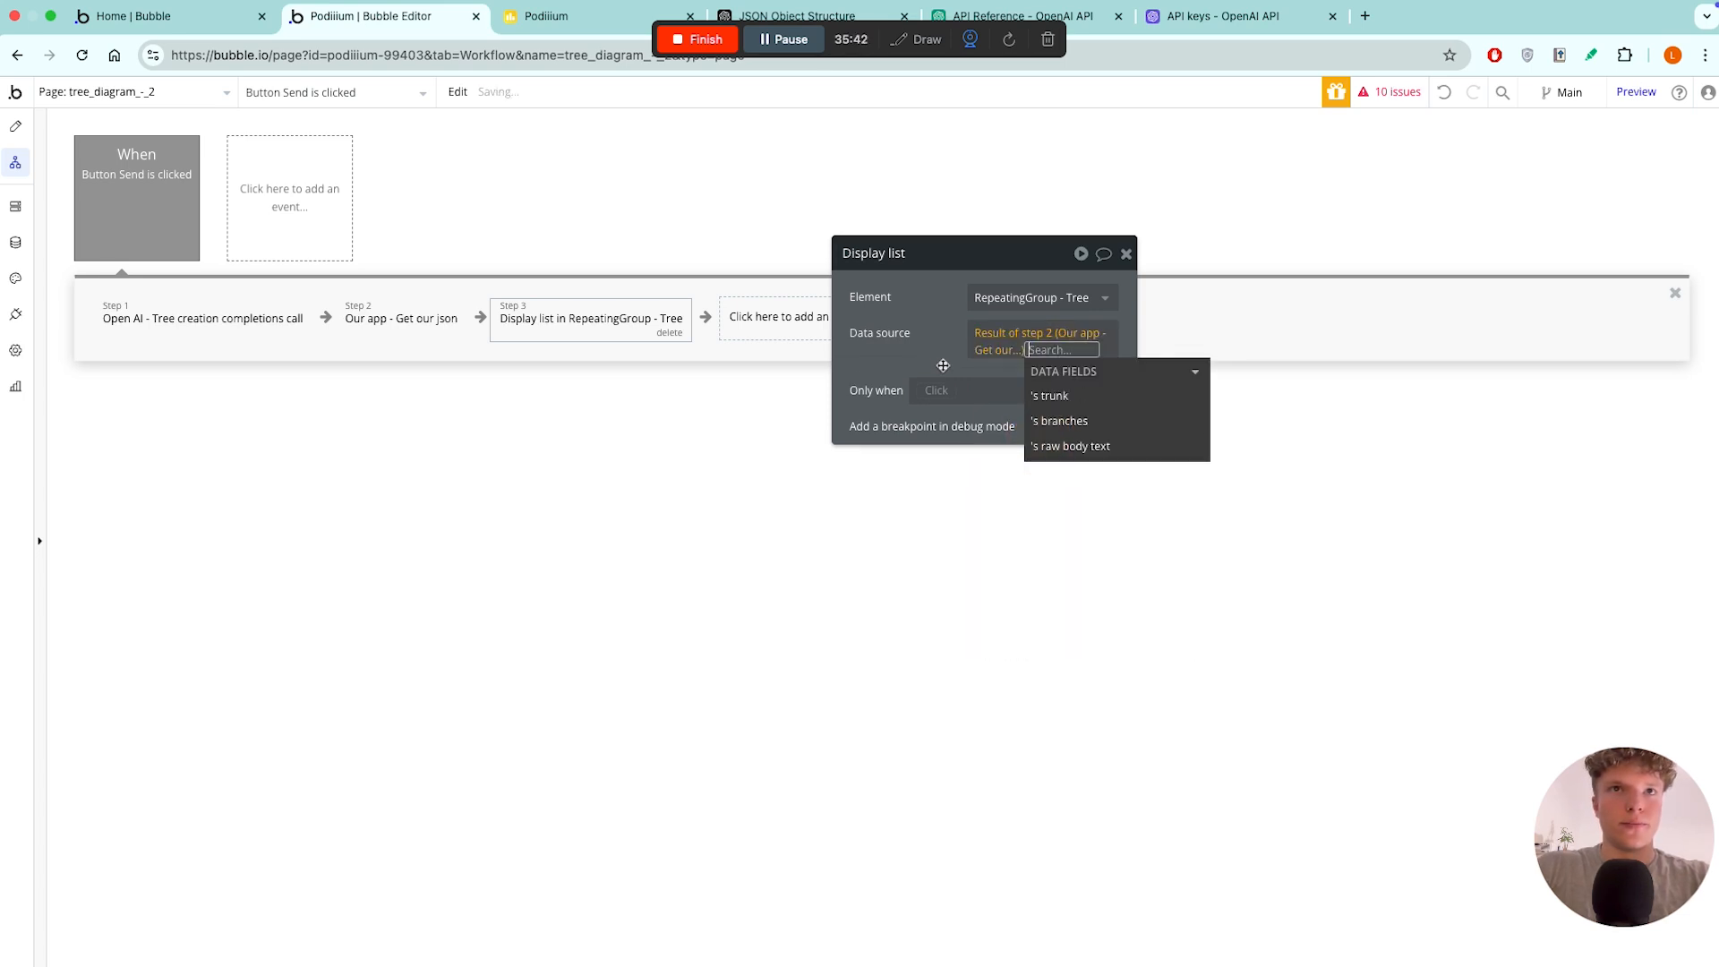
pyautogui.click(942, 296)
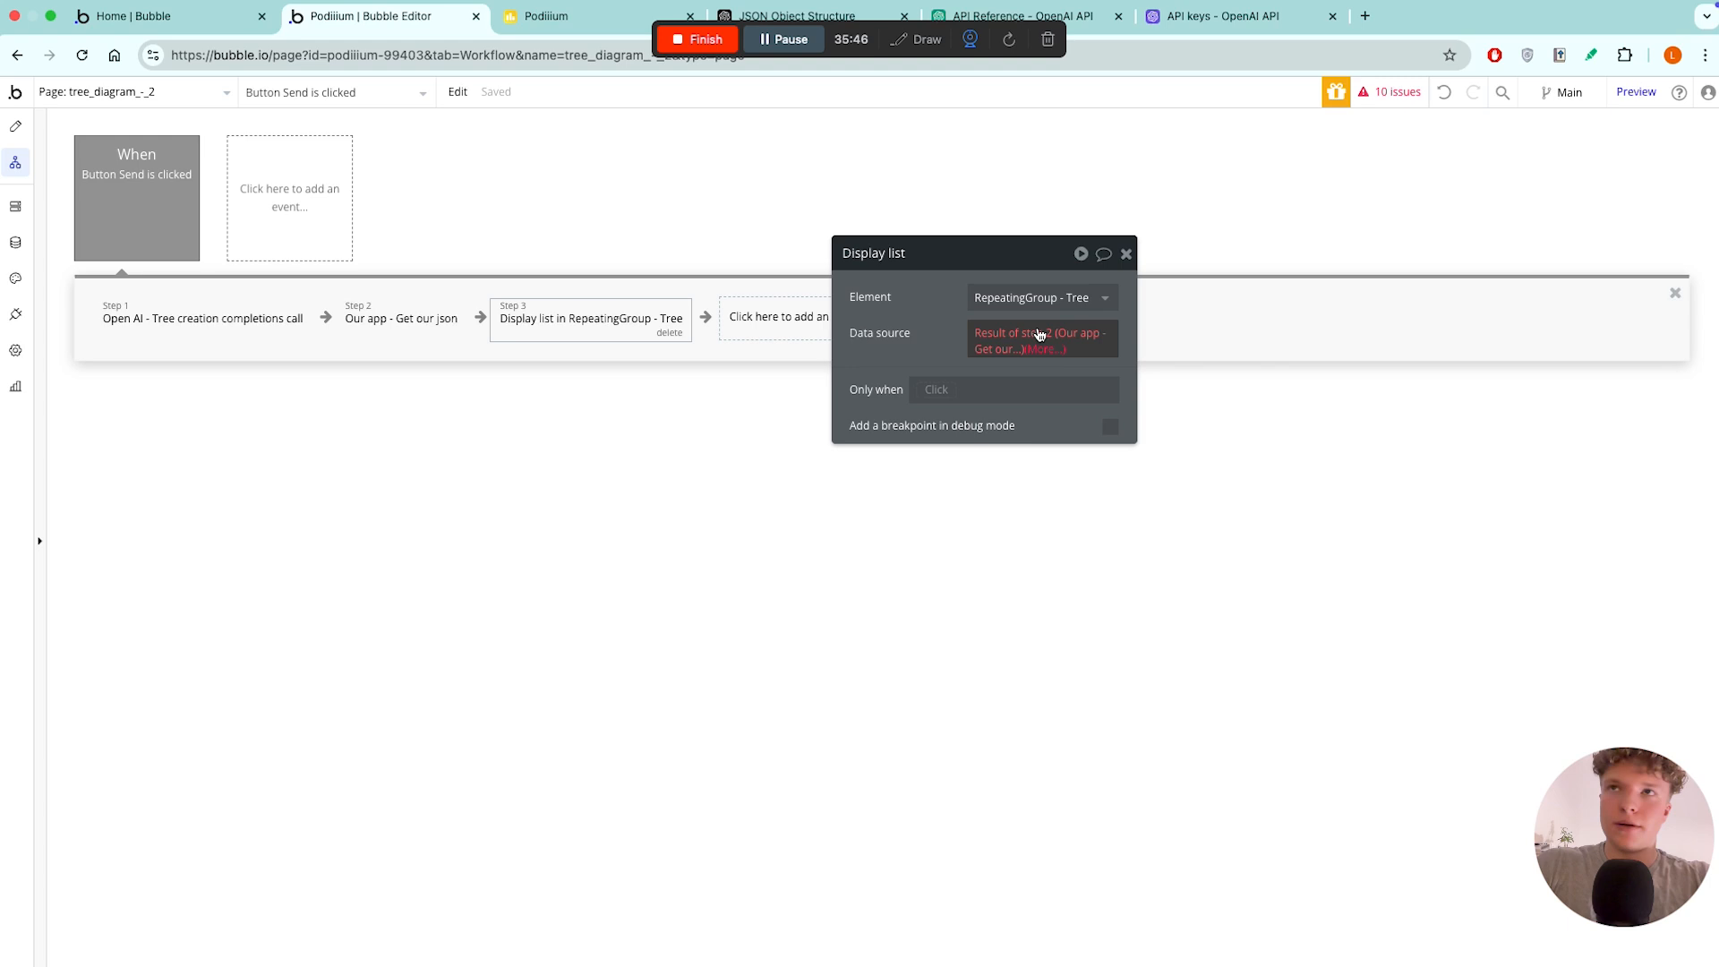
pyautogui.click(15, 126)
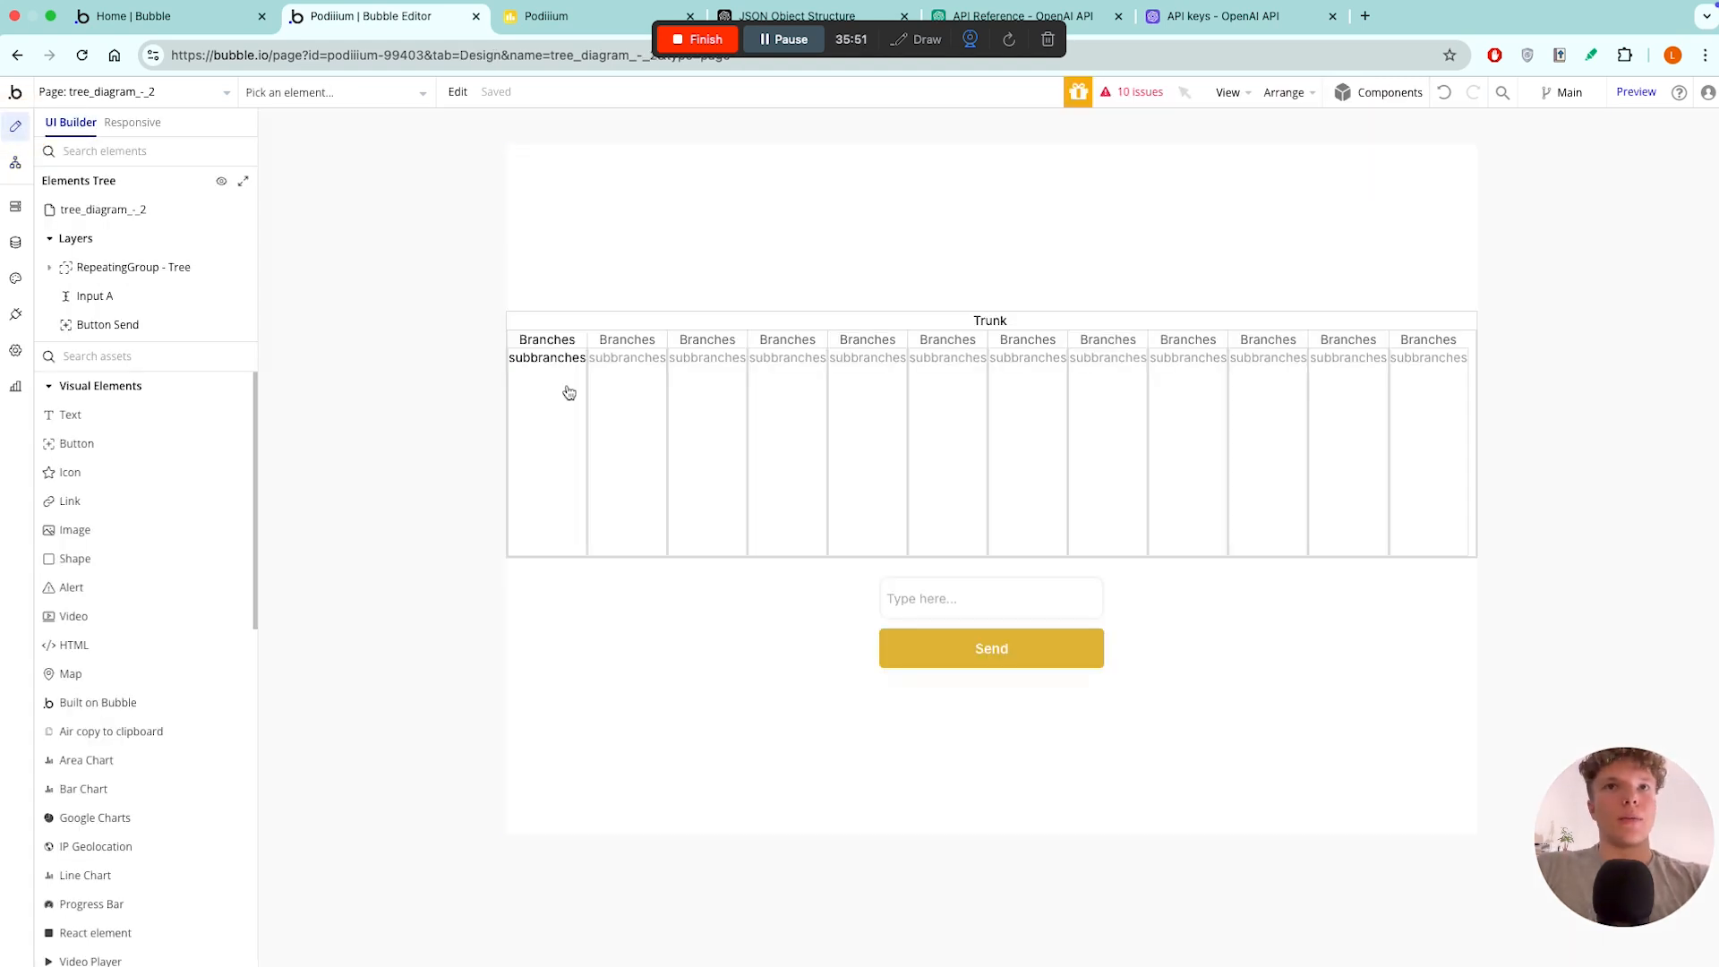
# - Set RepeatingGroup - Tree's content type to Get our json and recheck the workflow step
pyautogui.doubleClick(675, 330)
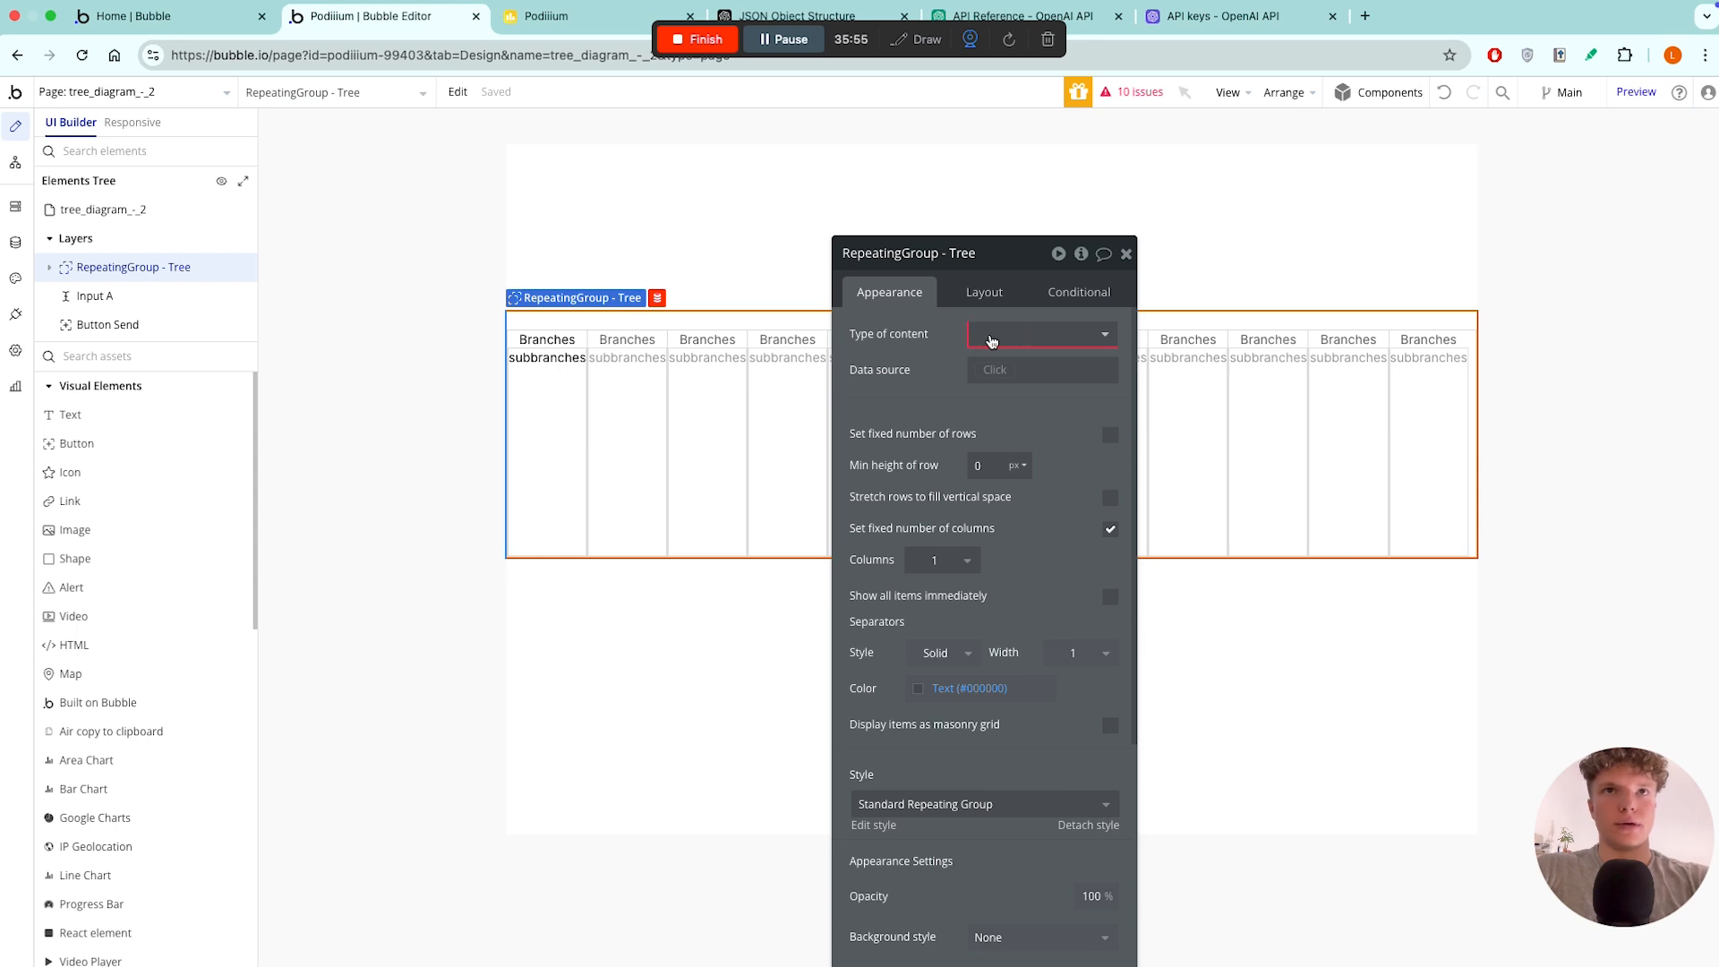
pyautogui.click(990, 337)
pyautogui.scroll(-2, 1077, 562)
pyautogui.scroll(-6, 1078, 562)
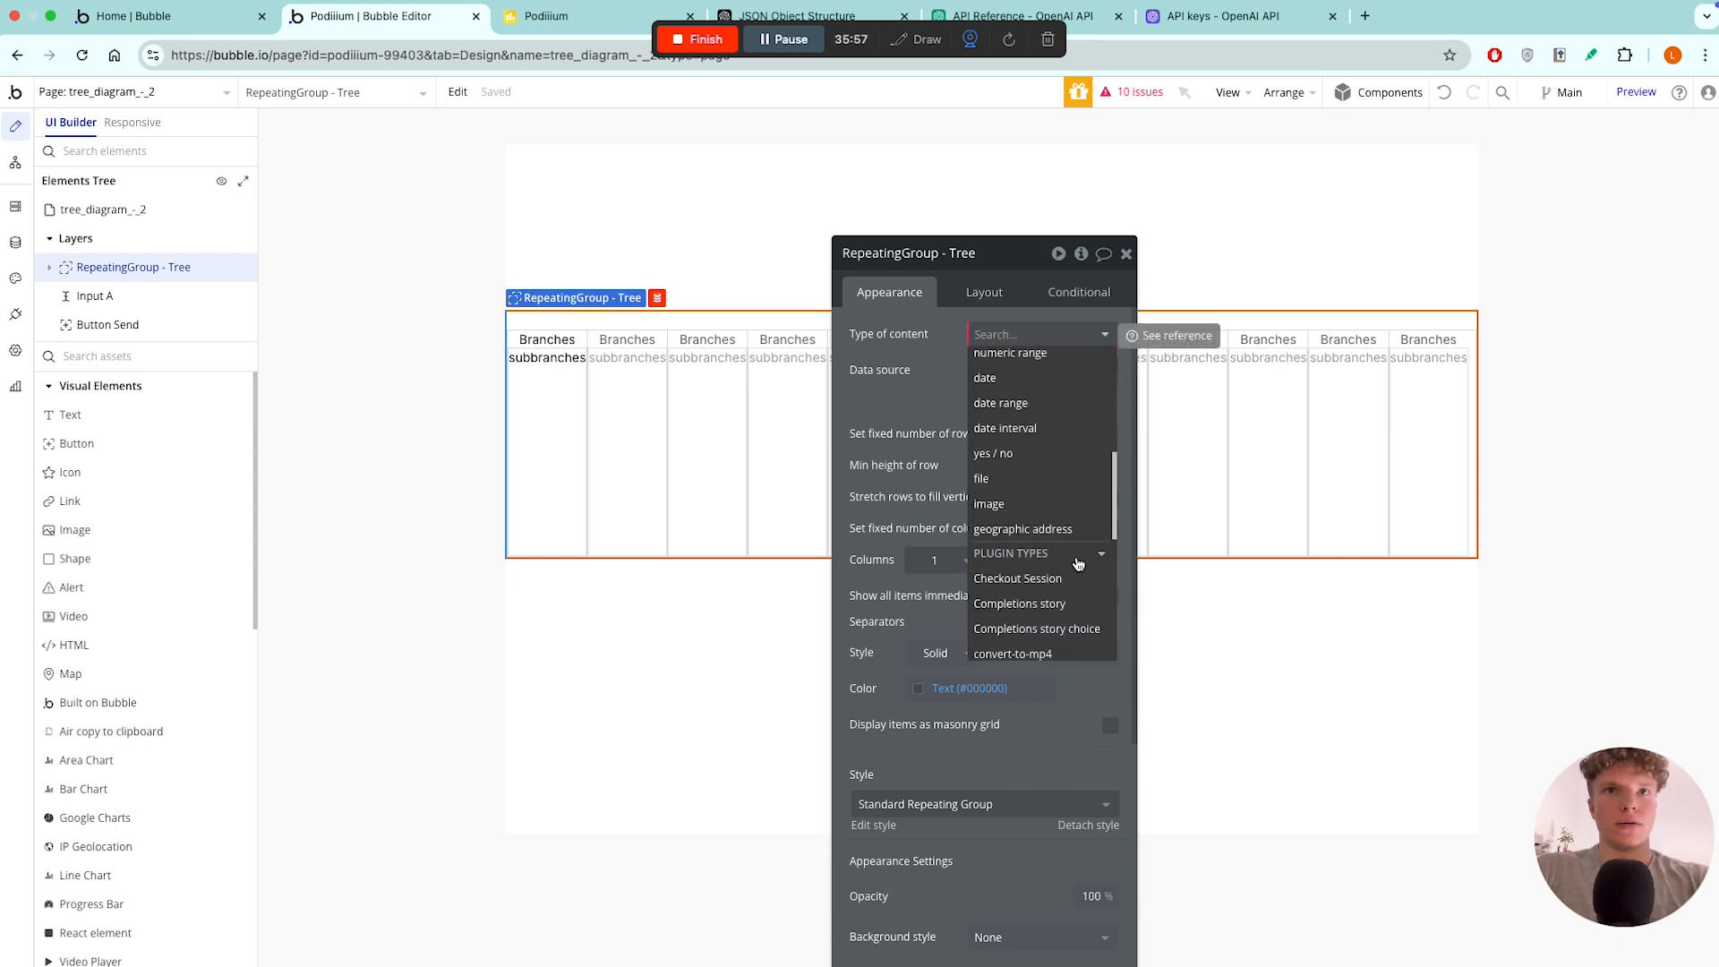
pyautogui.scroll(1, 1078, 562)
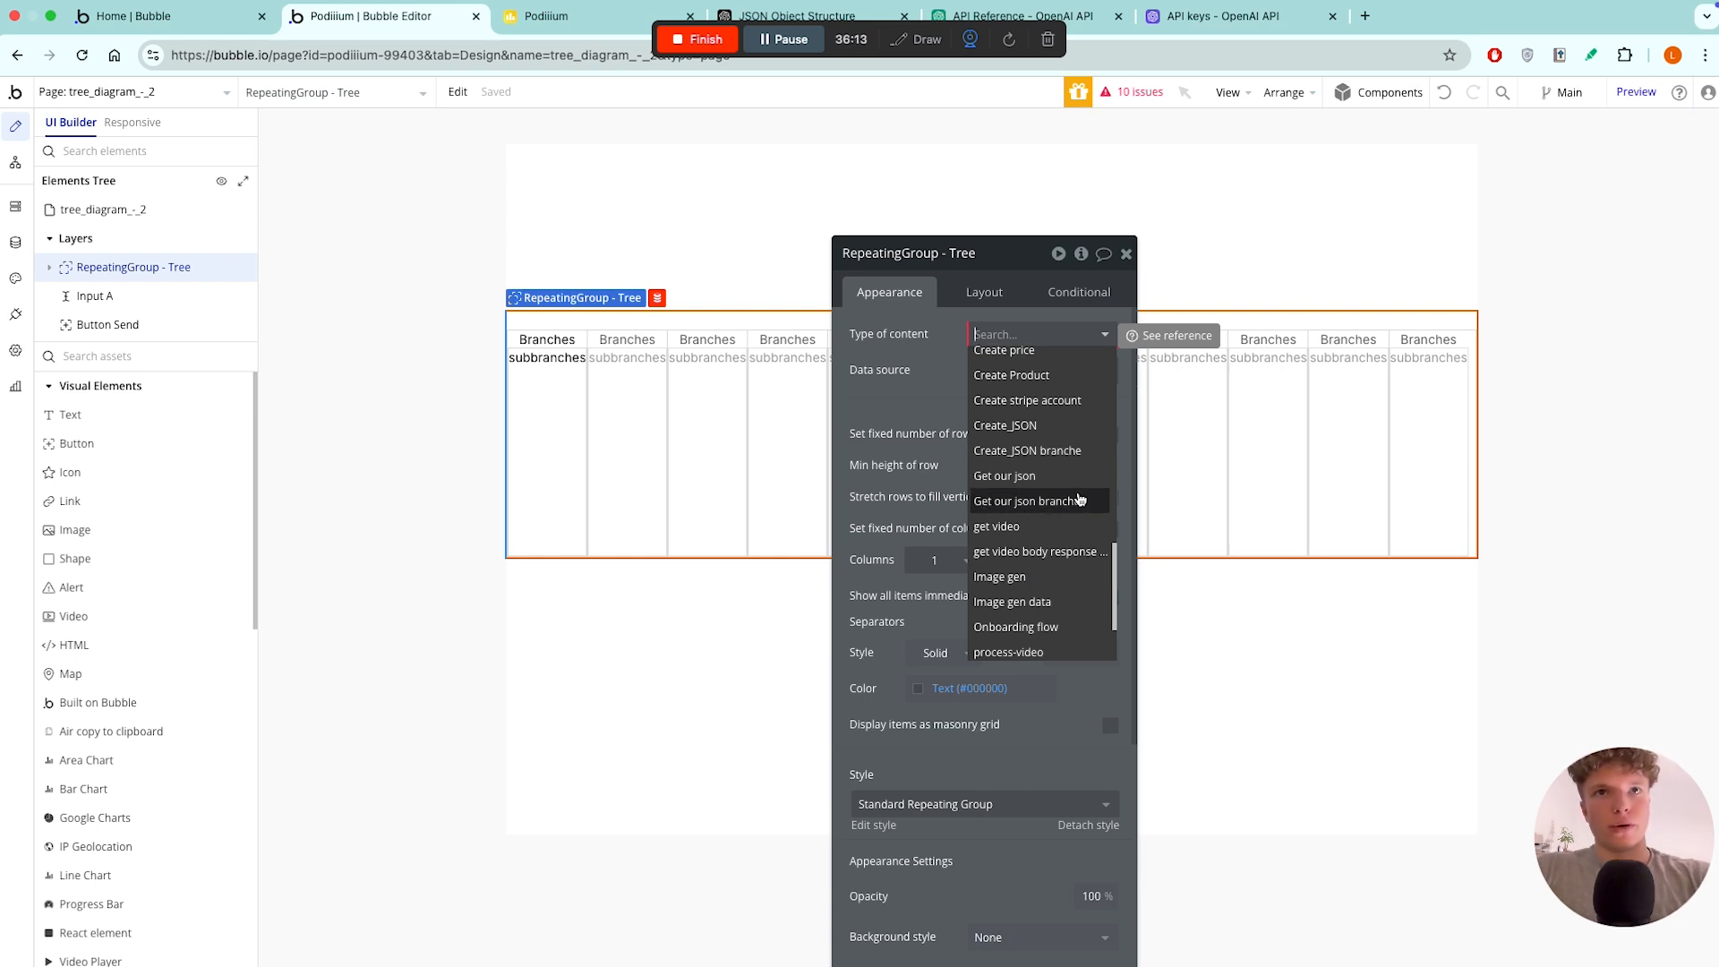
pyautogui.click(991, 480)
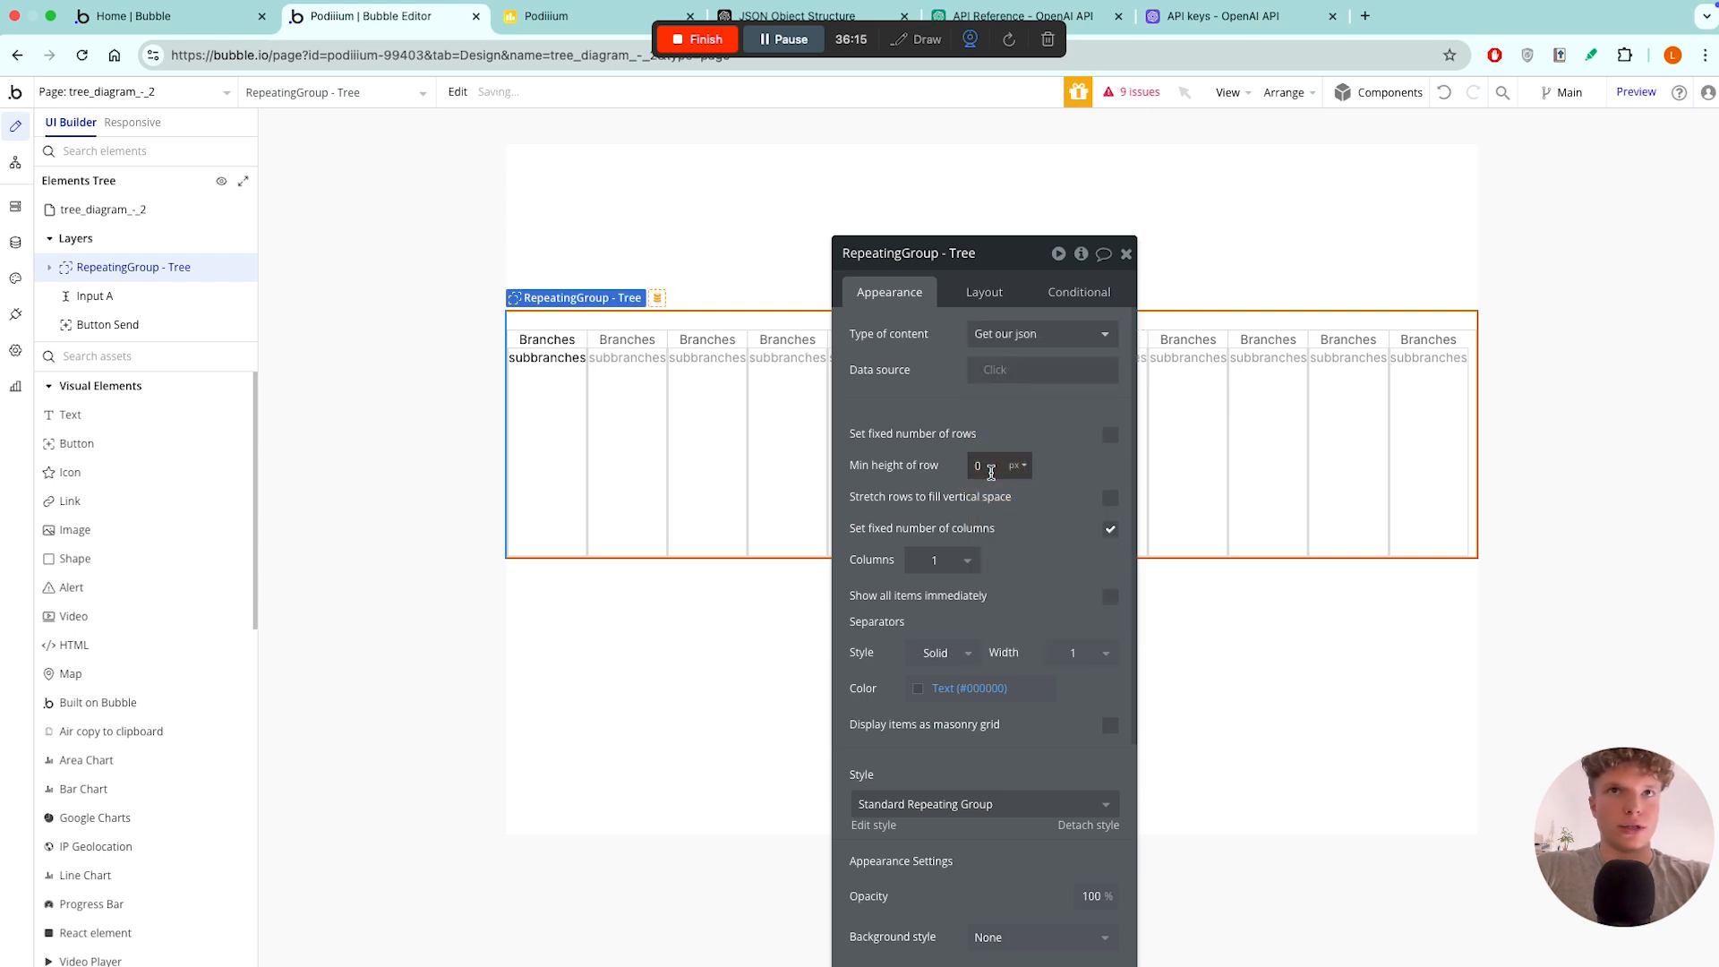
pyautogui.click(15, 166)
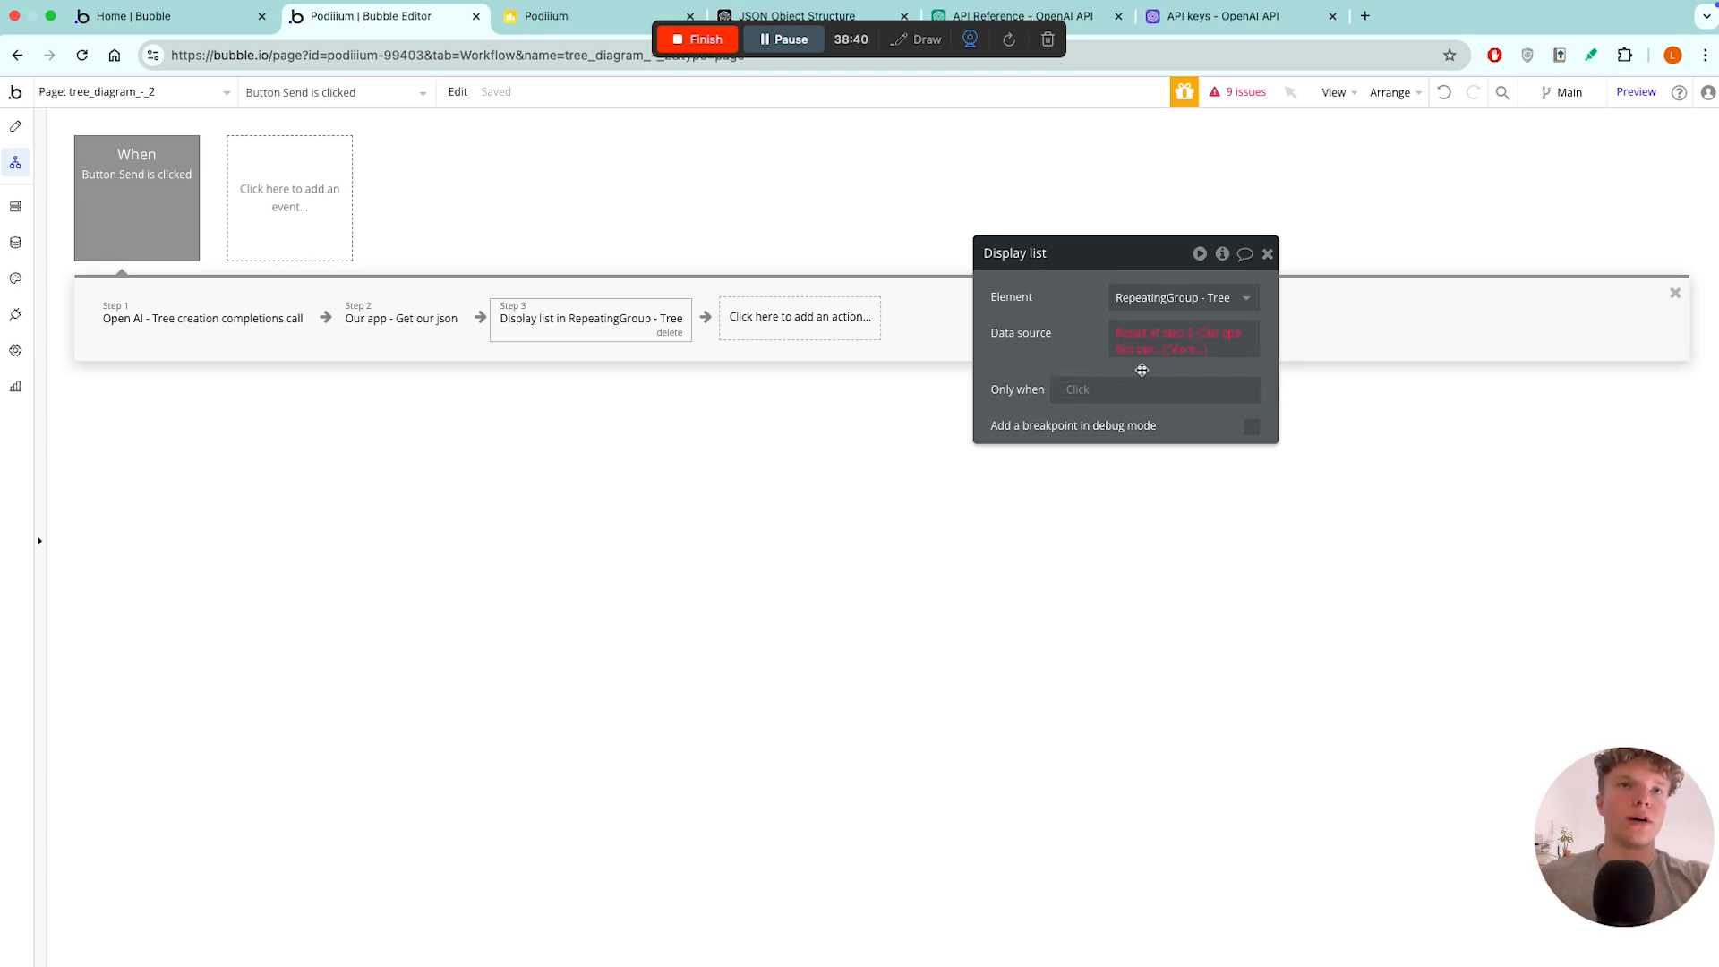
pyautogui.moveTo(1198, 349)
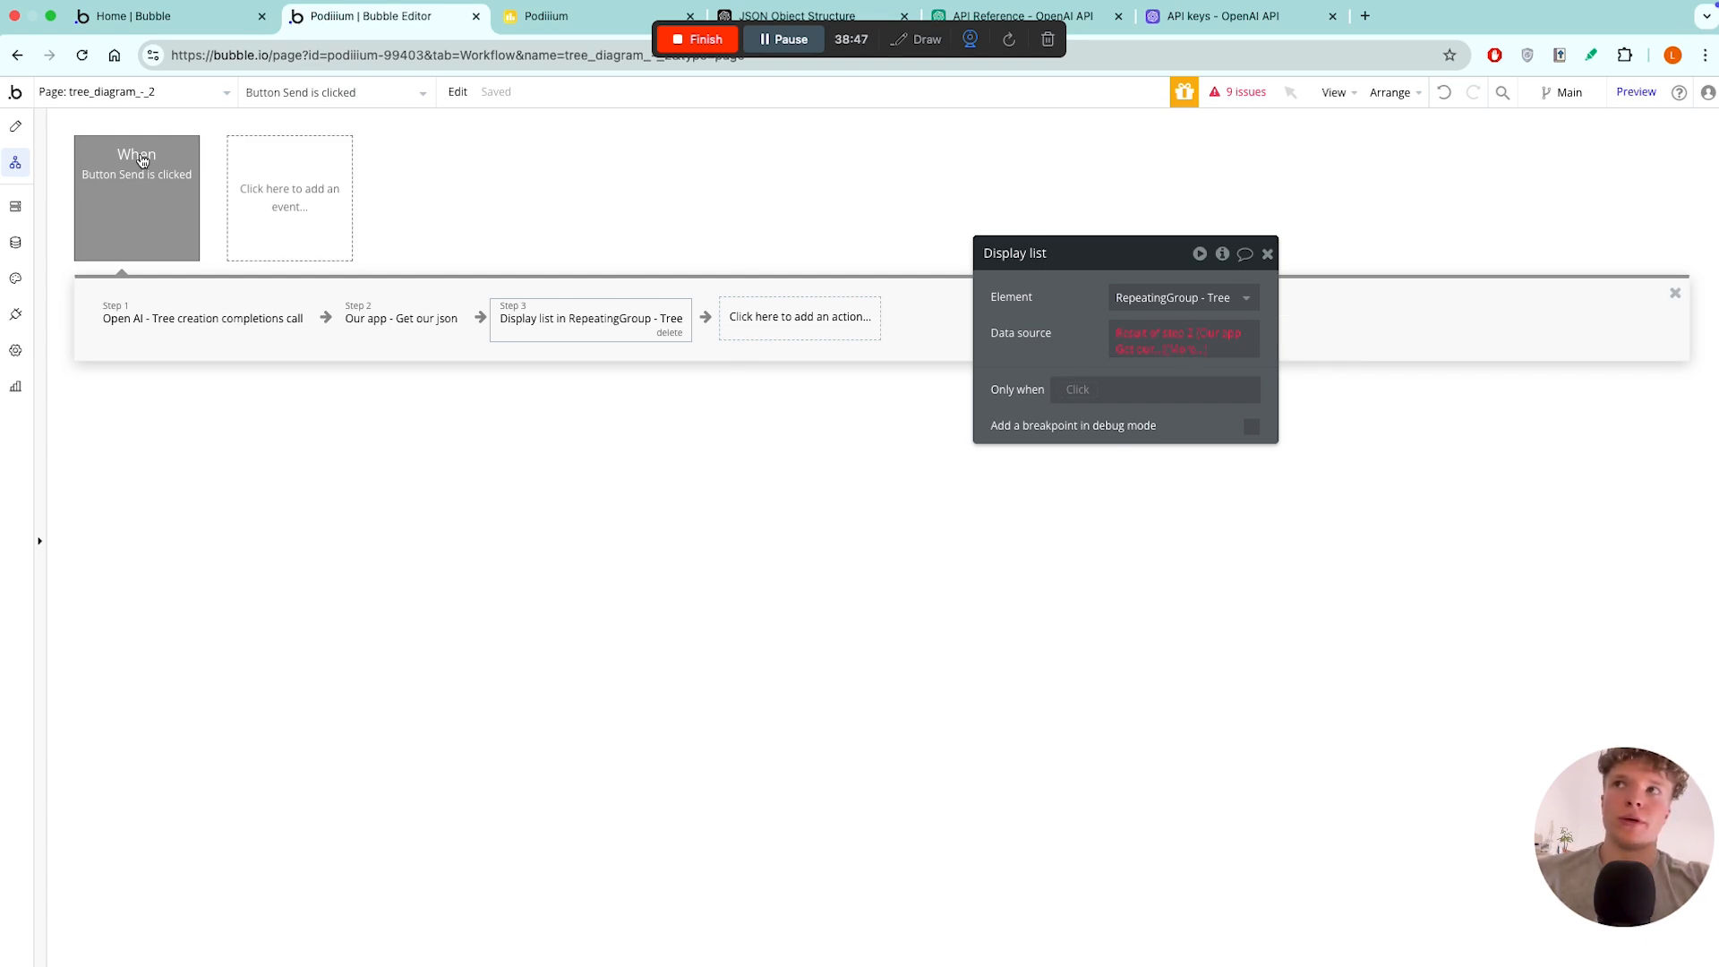
pyautogui.click(15, 126)
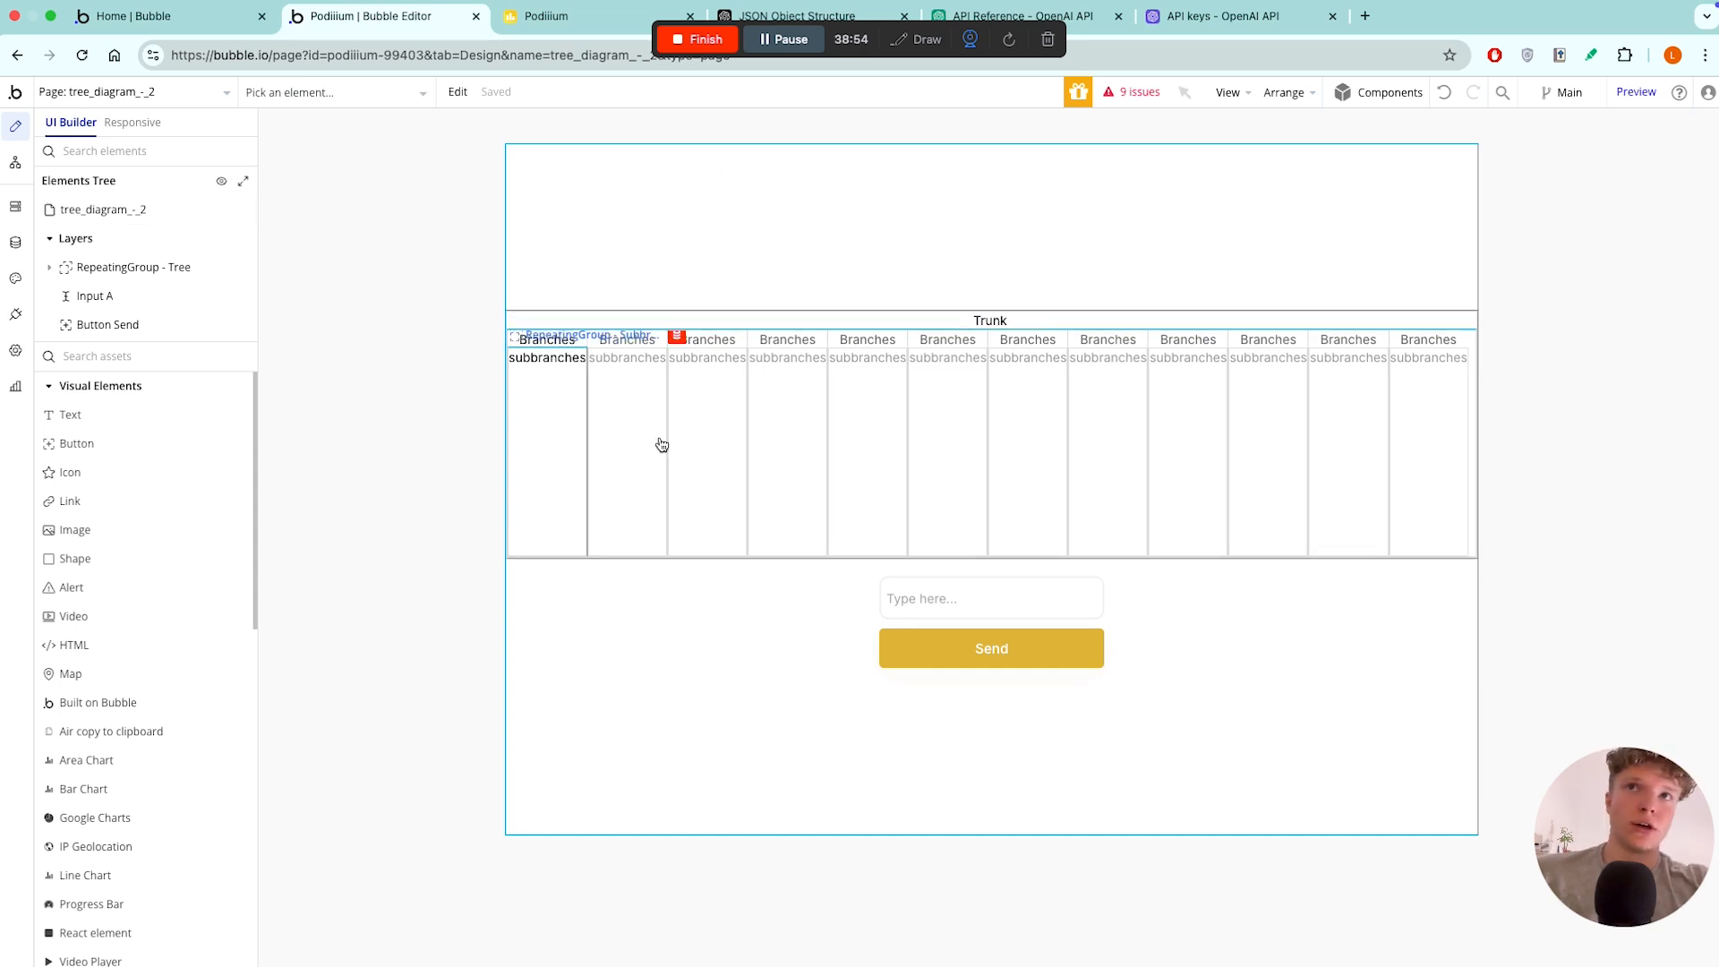
# - Replace RepeatingGroup - Tree's element type with a plain Group
pyautogui.click(780, 315)
pyautogui.rightClick(792, 321)
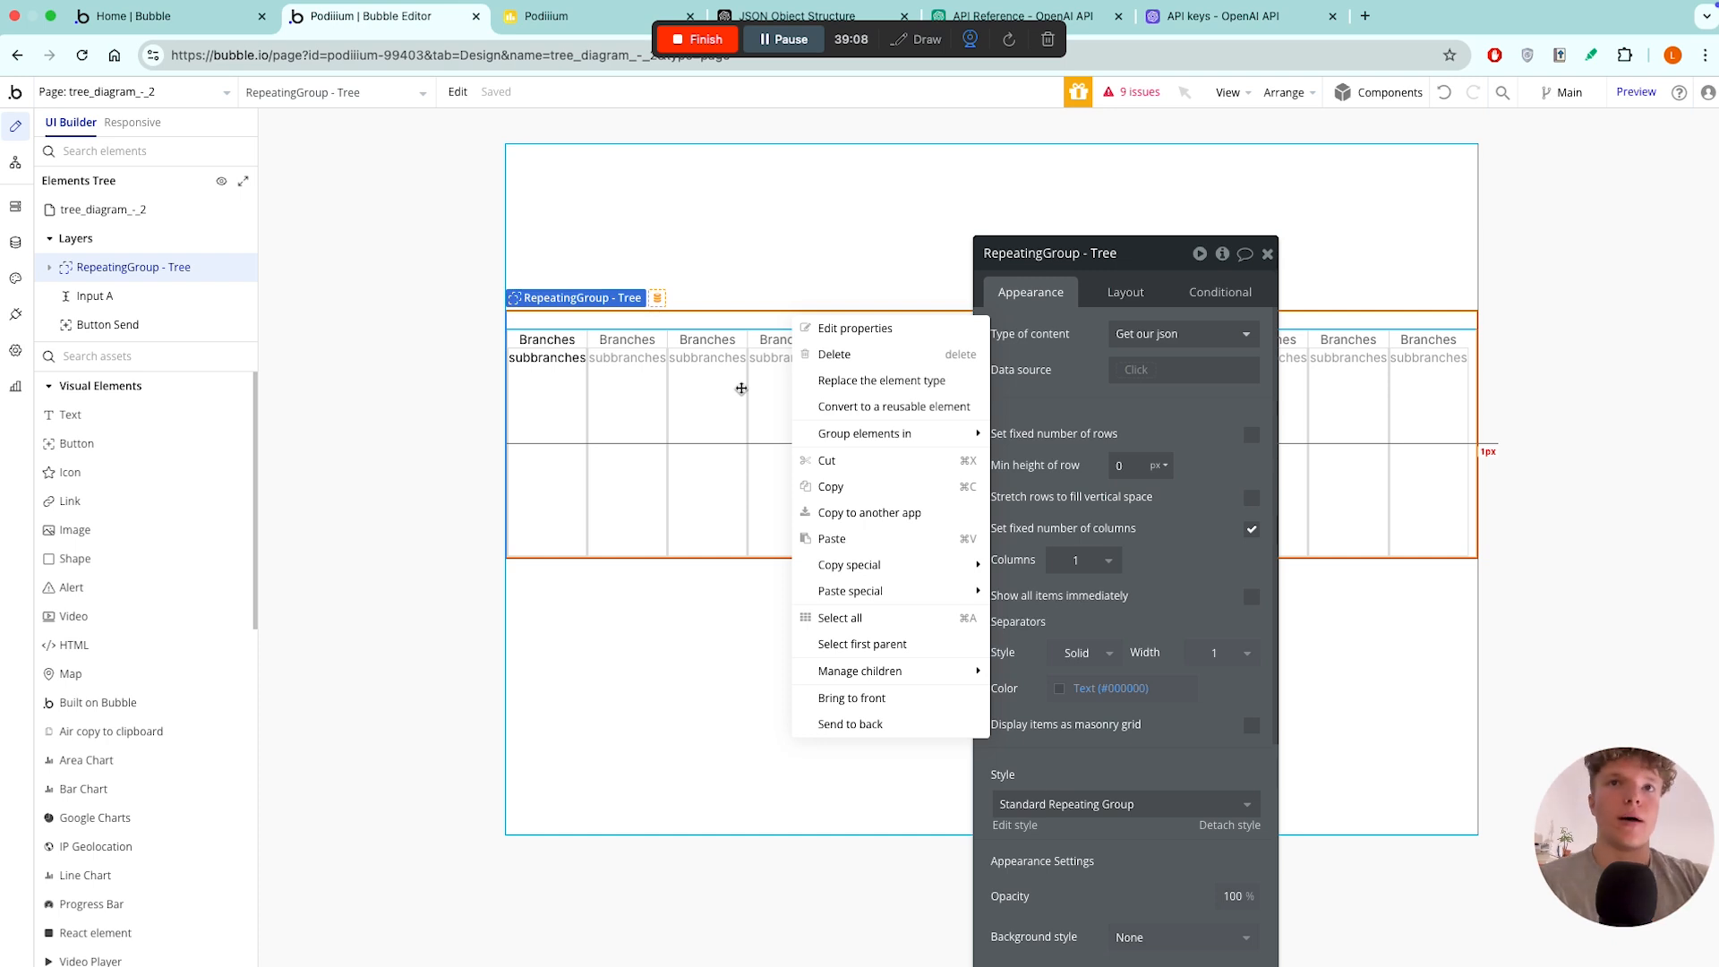
pyautogui.moveTo(906, 437)
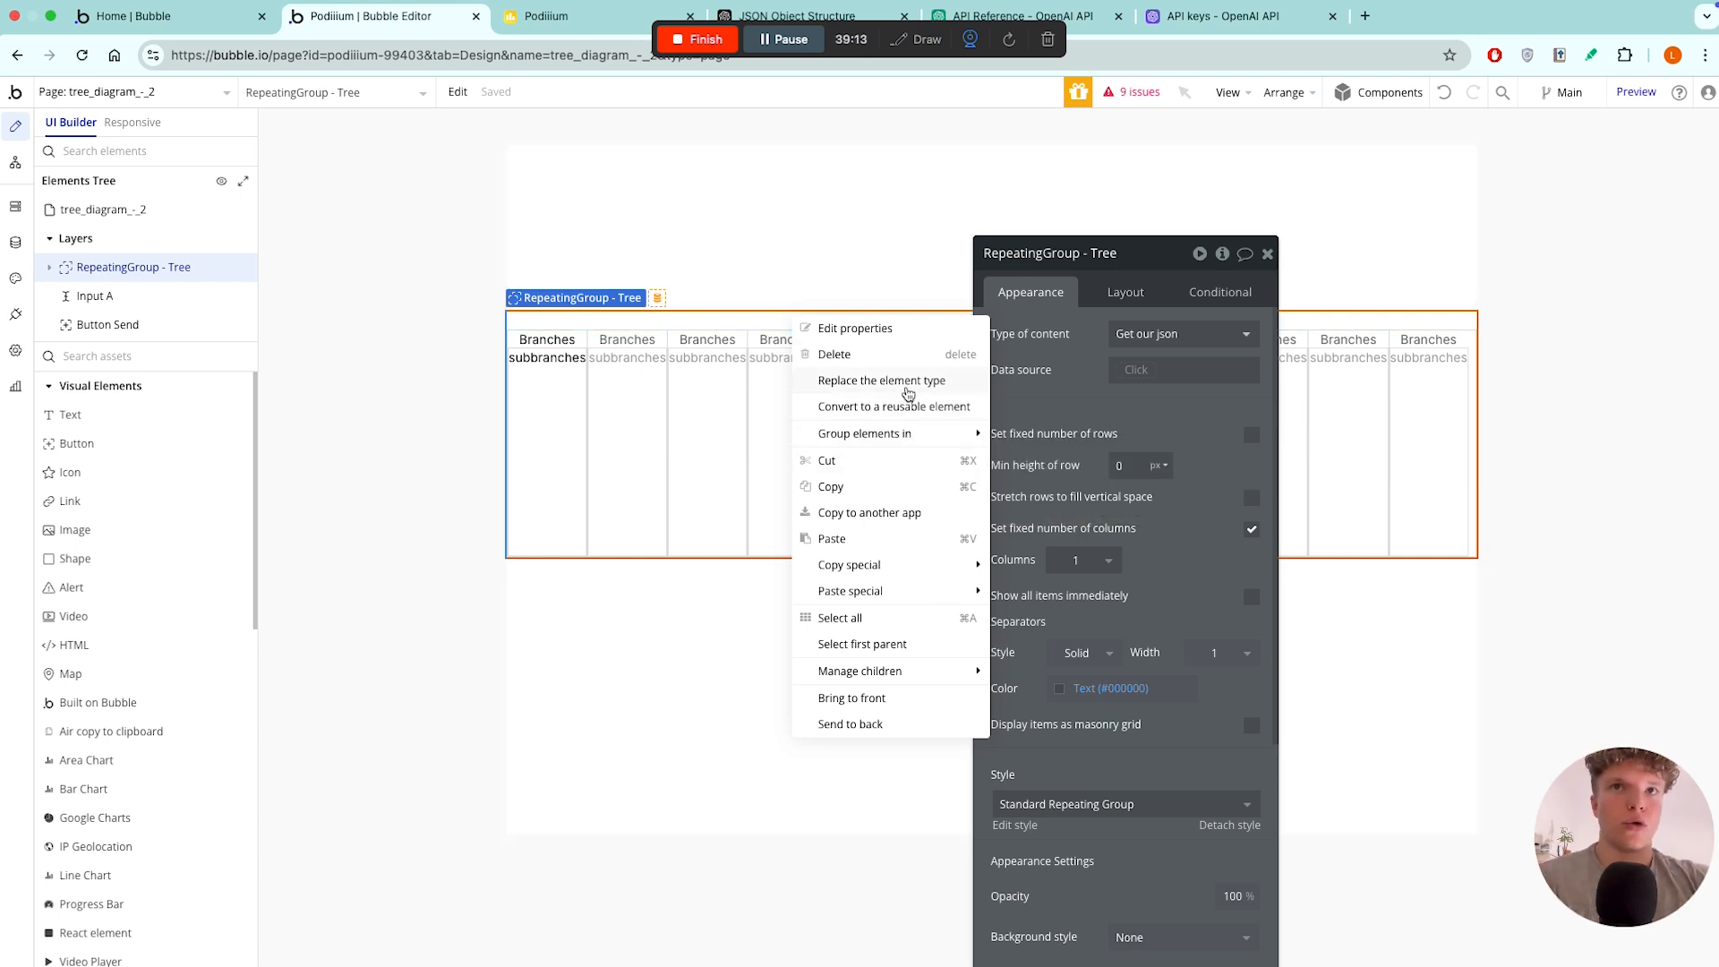
pyautogui.click(906, 390)
pyautogui.click(920, 291)
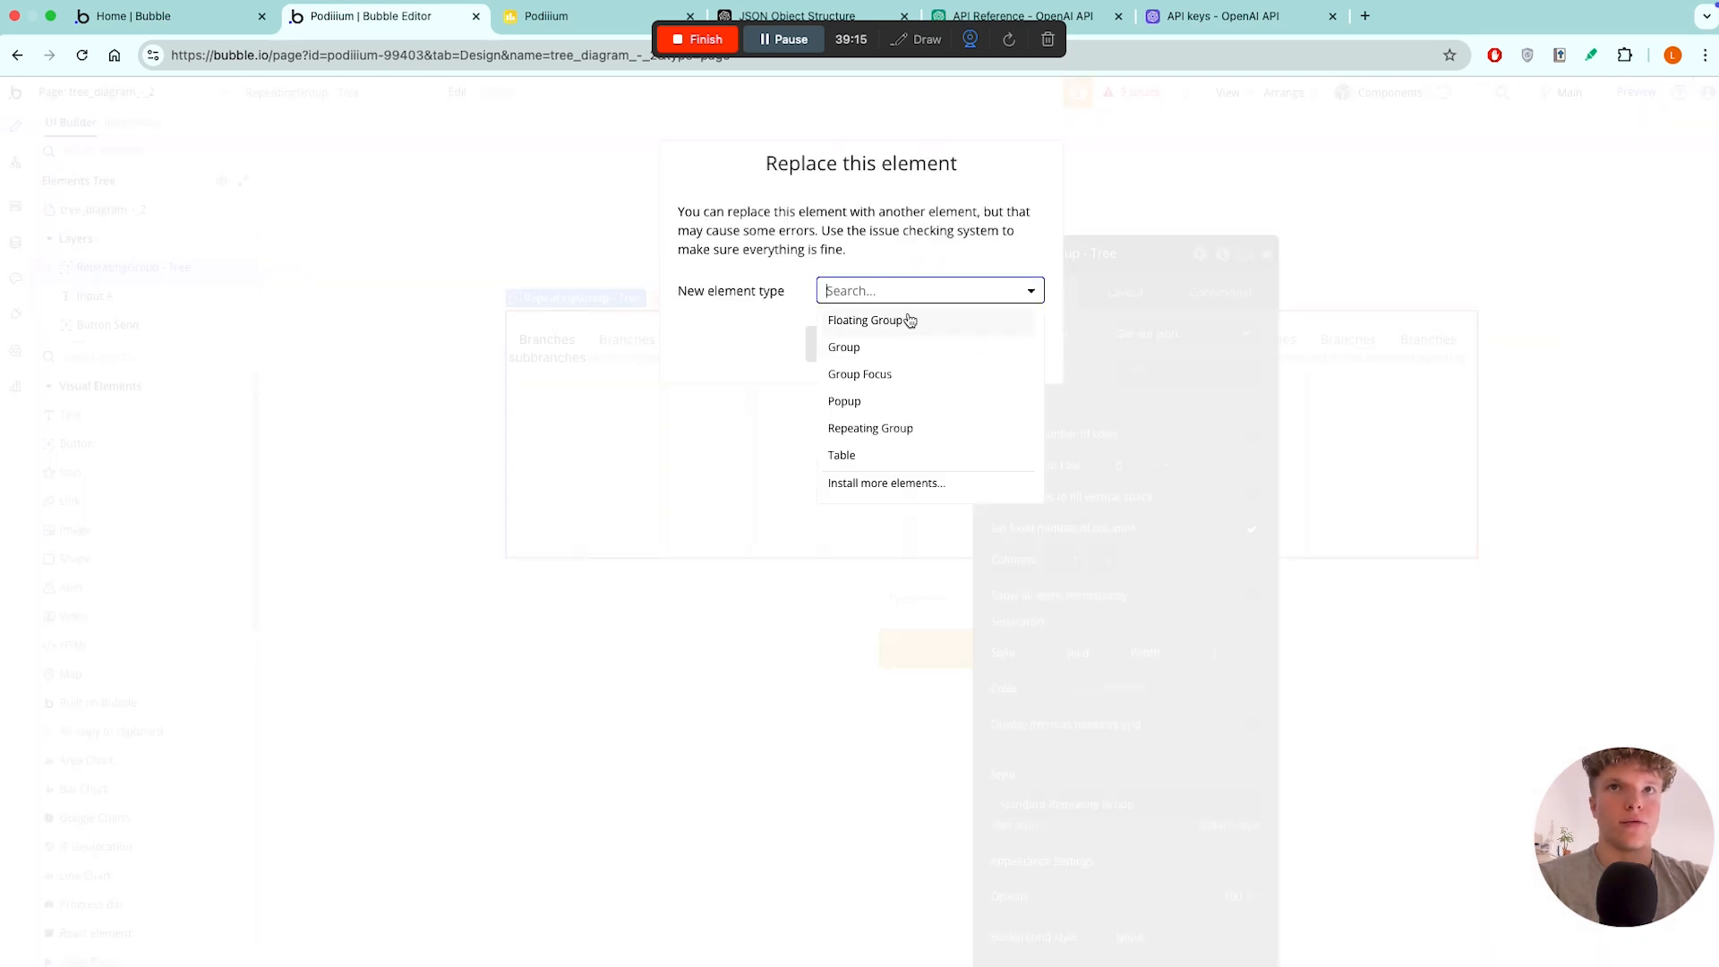
pyautogui.click(899, 349)
pyautogui.click(861, 347)
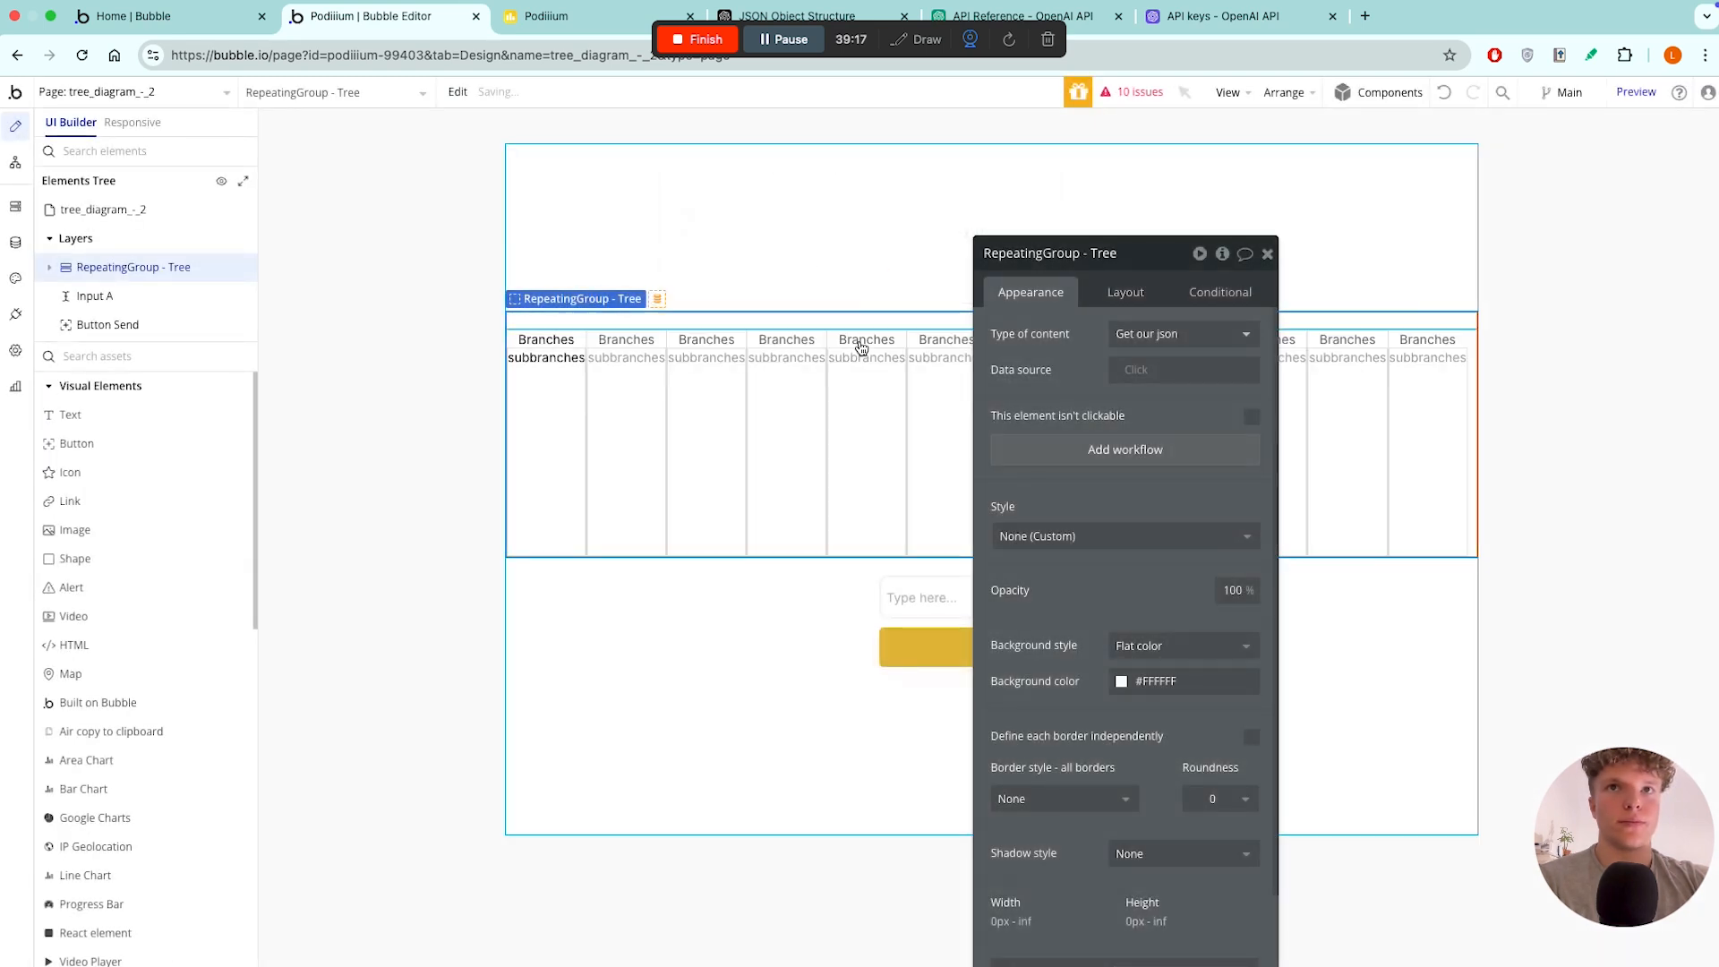
pyautogui.click(20, 164)
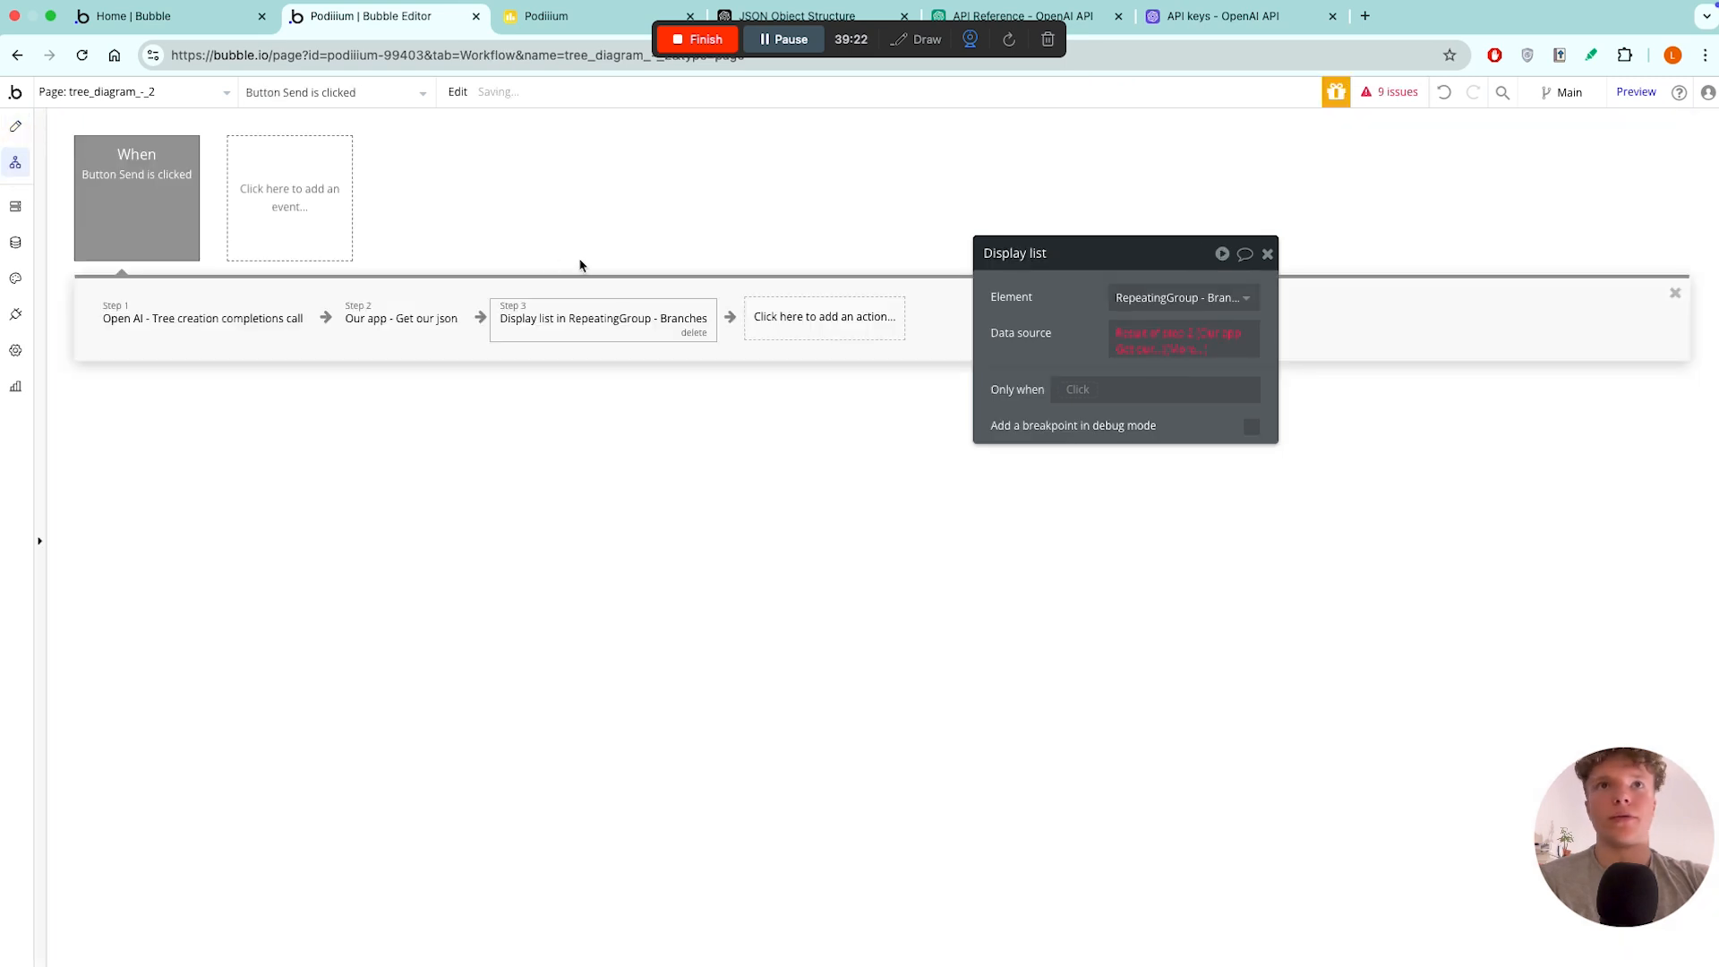
# - Delete the outdated display-list step 3 from the Send button workflow
pyautogui.click(841, 321)
pyautogui.click(627, 327)
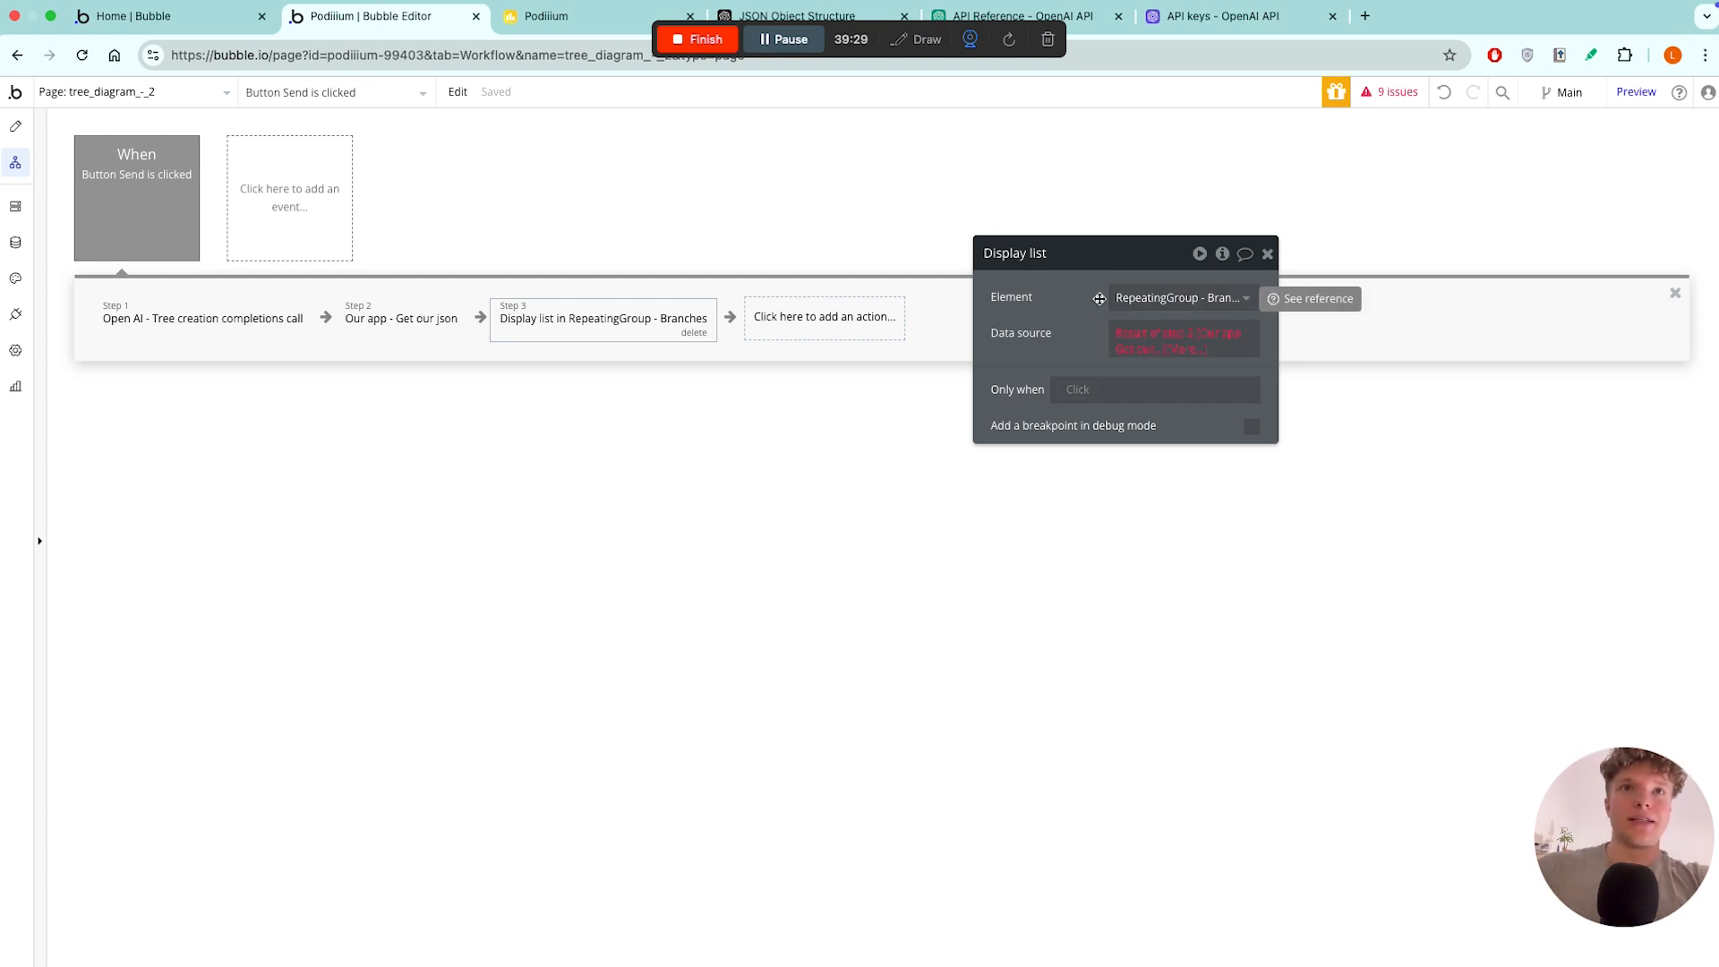
pyautogui.click(609, 314)
pyautogui.click(695, 333)
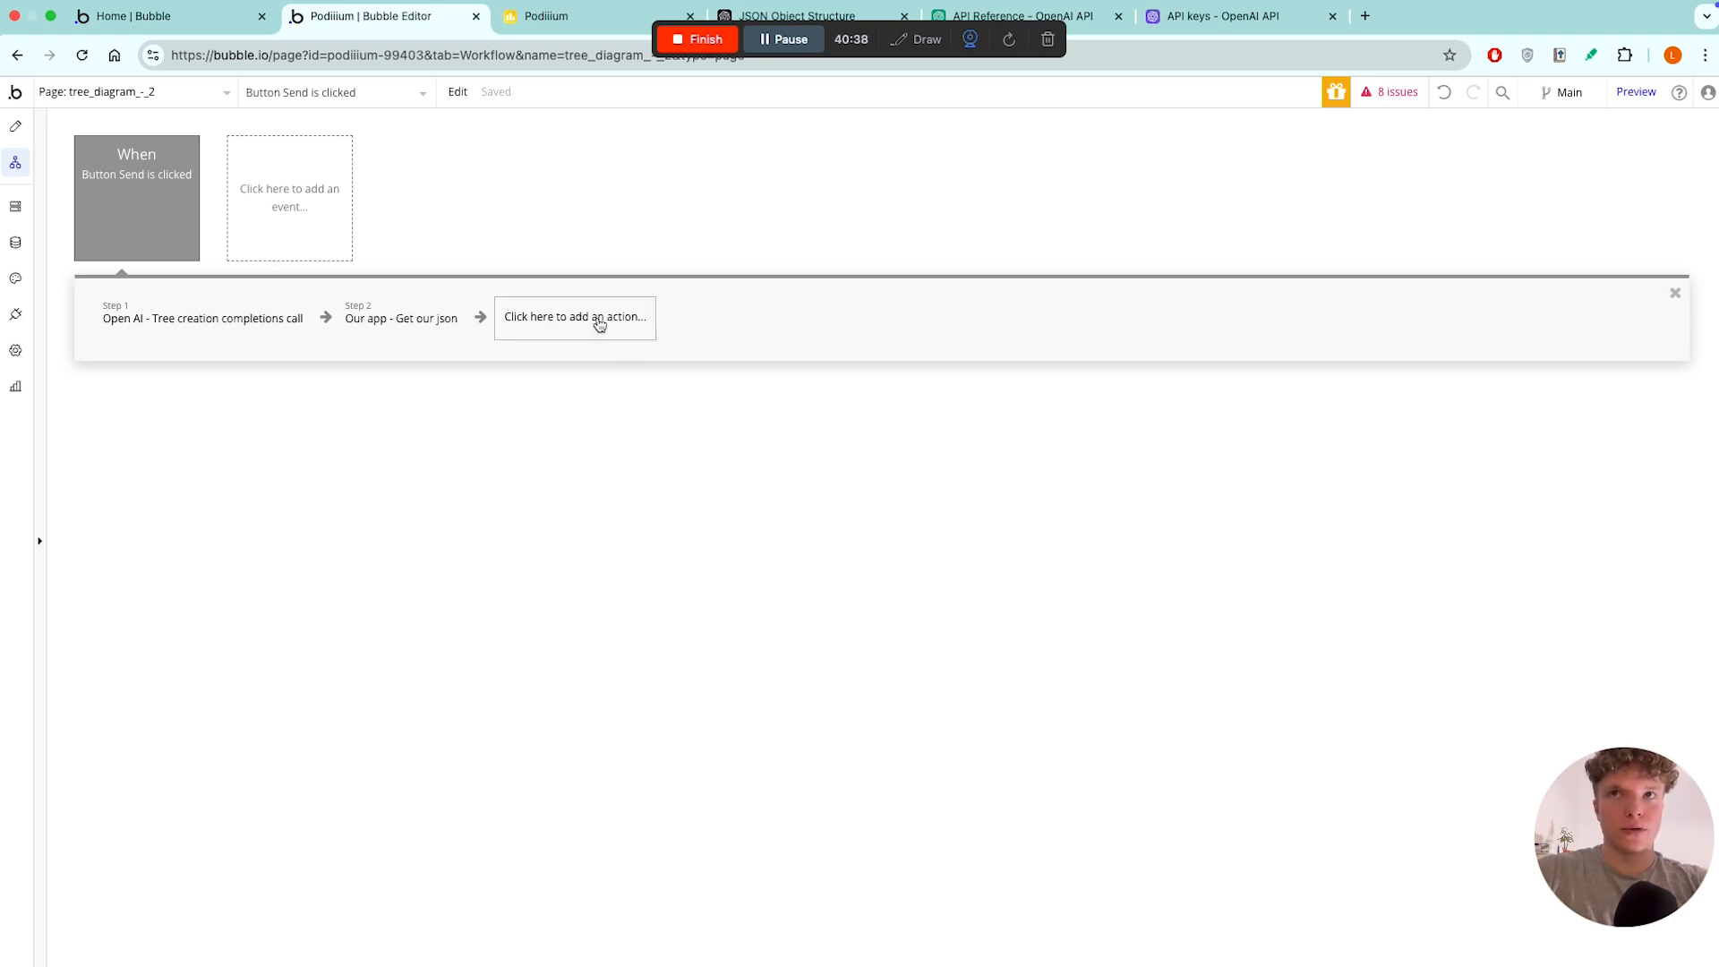
# - Add a 'Display data in a group/popup' action targeting Group - Tree
pyautogui.click(600, 322)
pyautogui.write('dis')
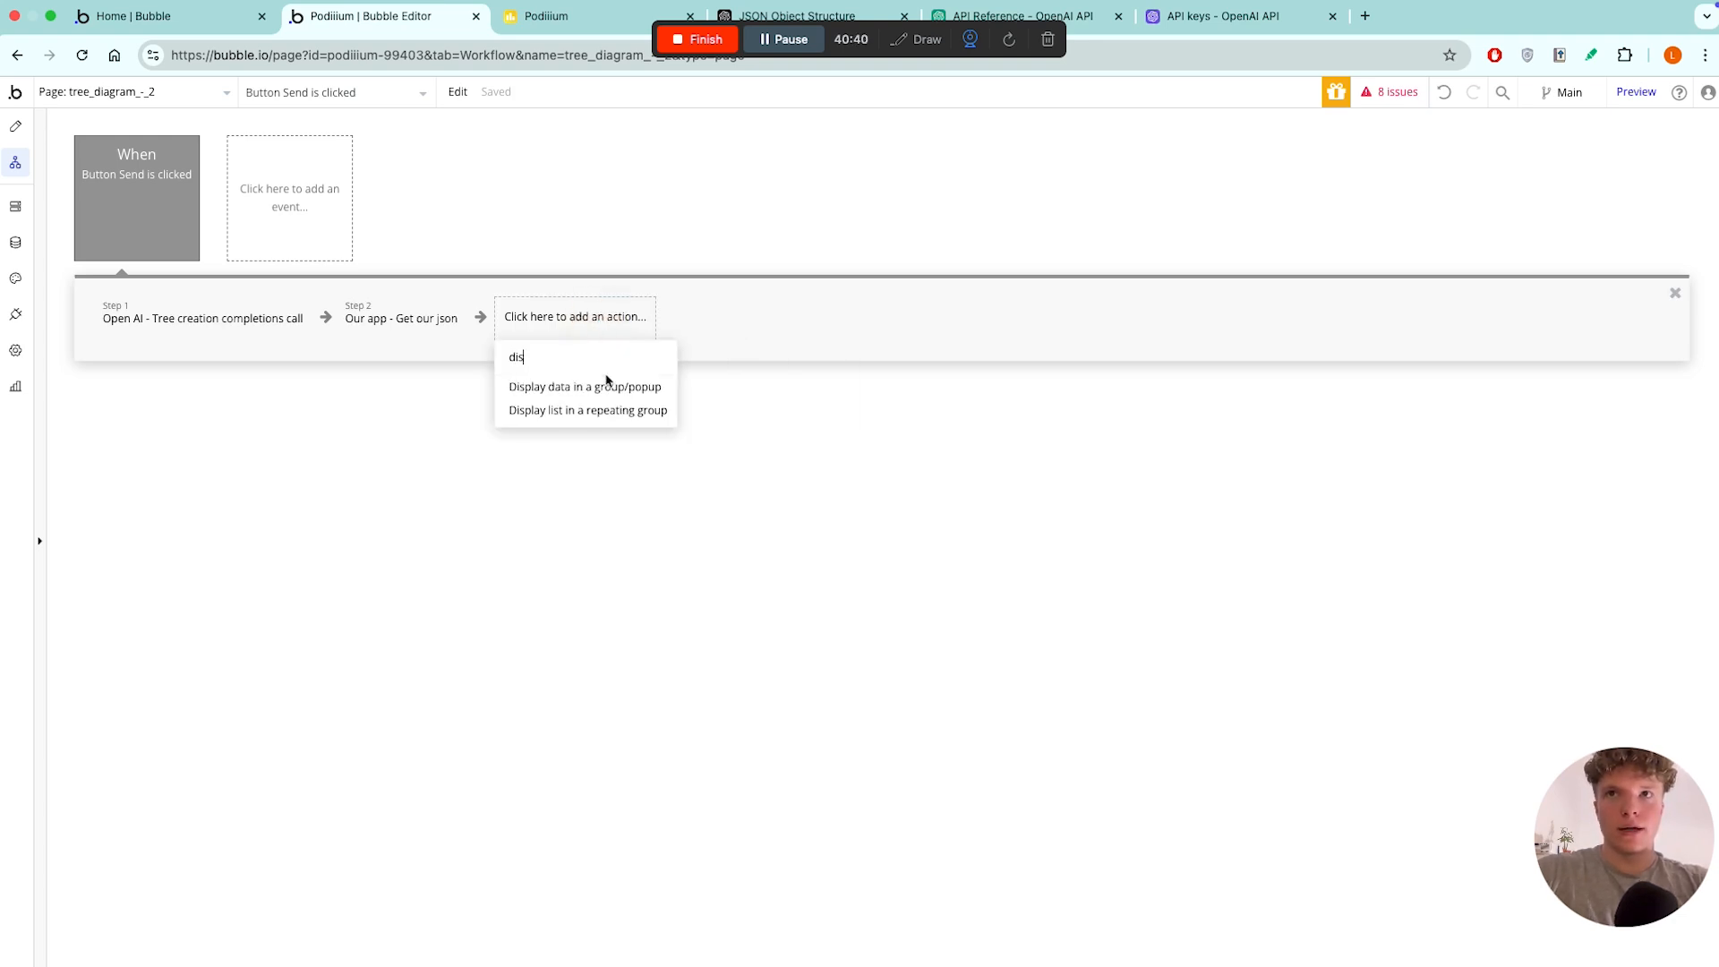
pyautogui.click(614, 388)
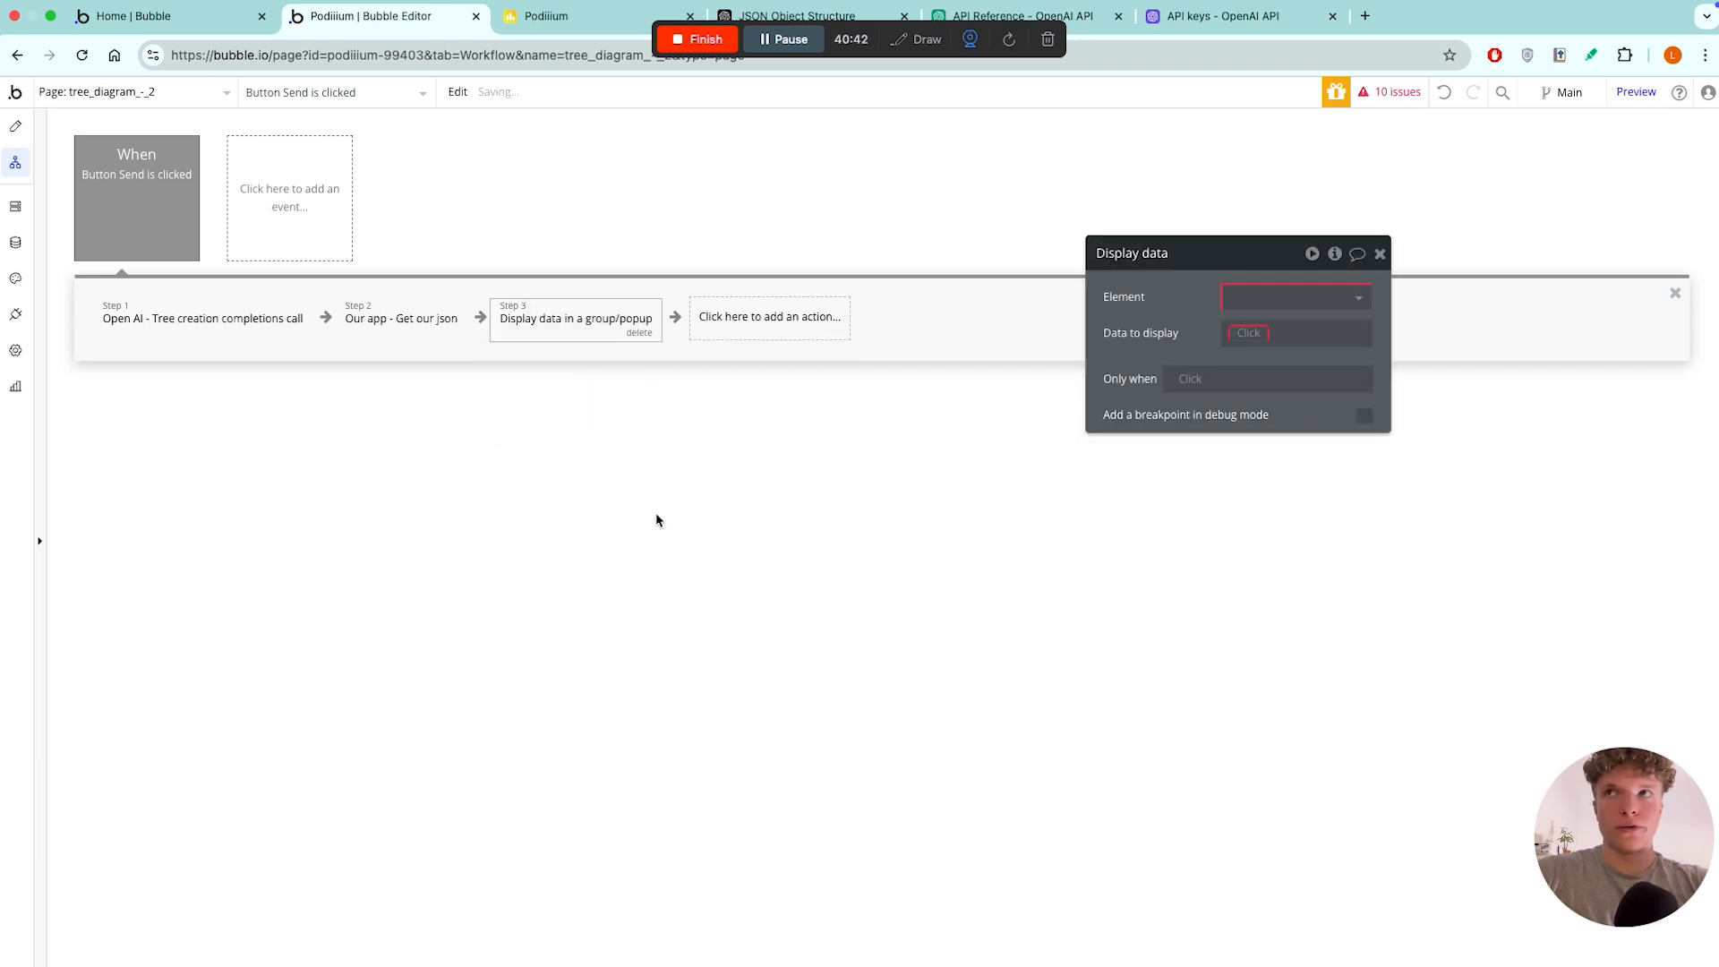
pyautogui.click(1245, 297)
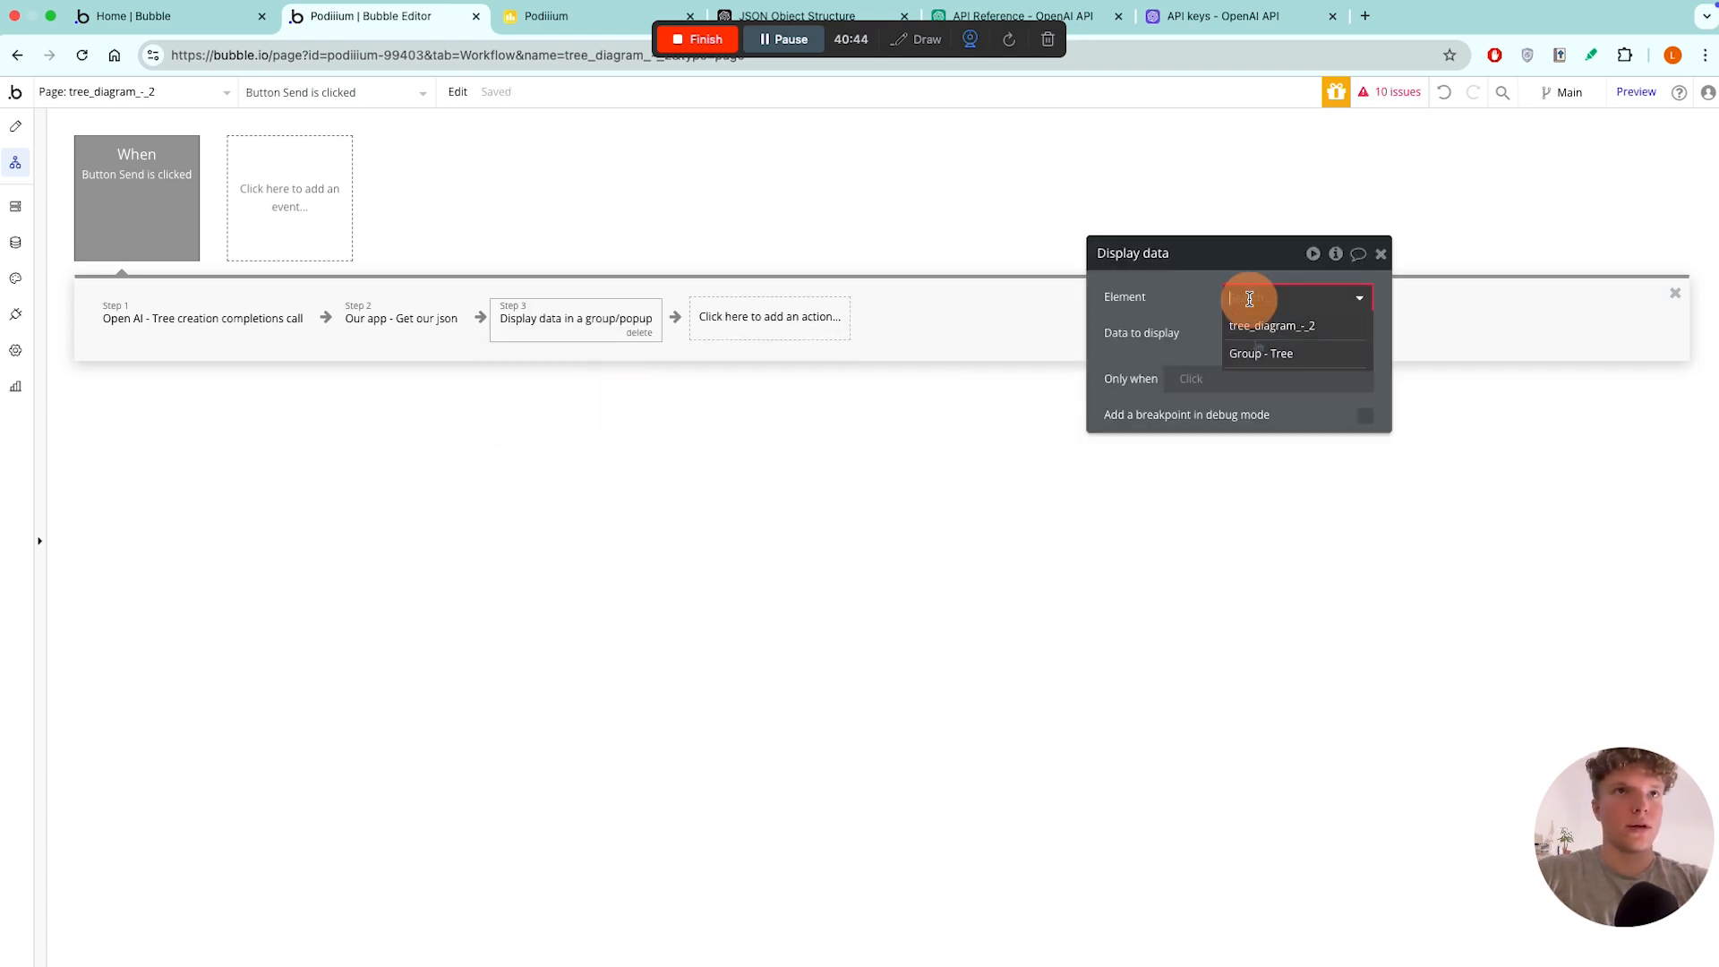
pyautogui.click(1264, 358)
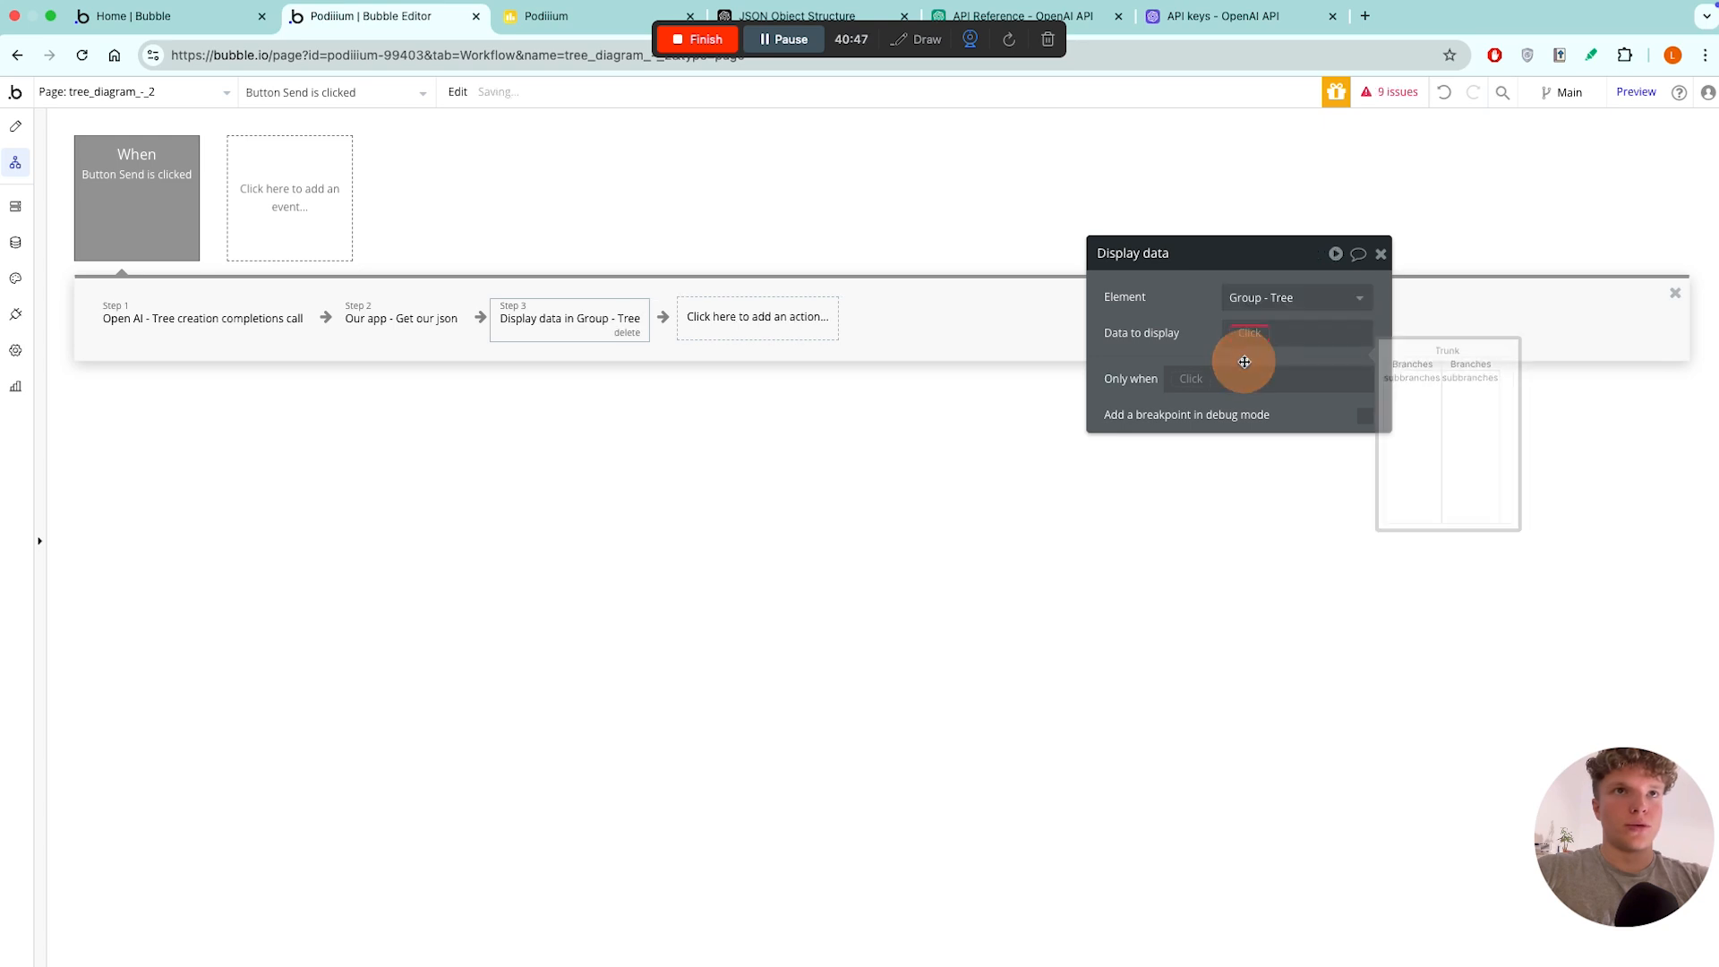
# - Set the action's Data to display to Result of step 2, then return to Design
pyautogui.click(1252, 334)
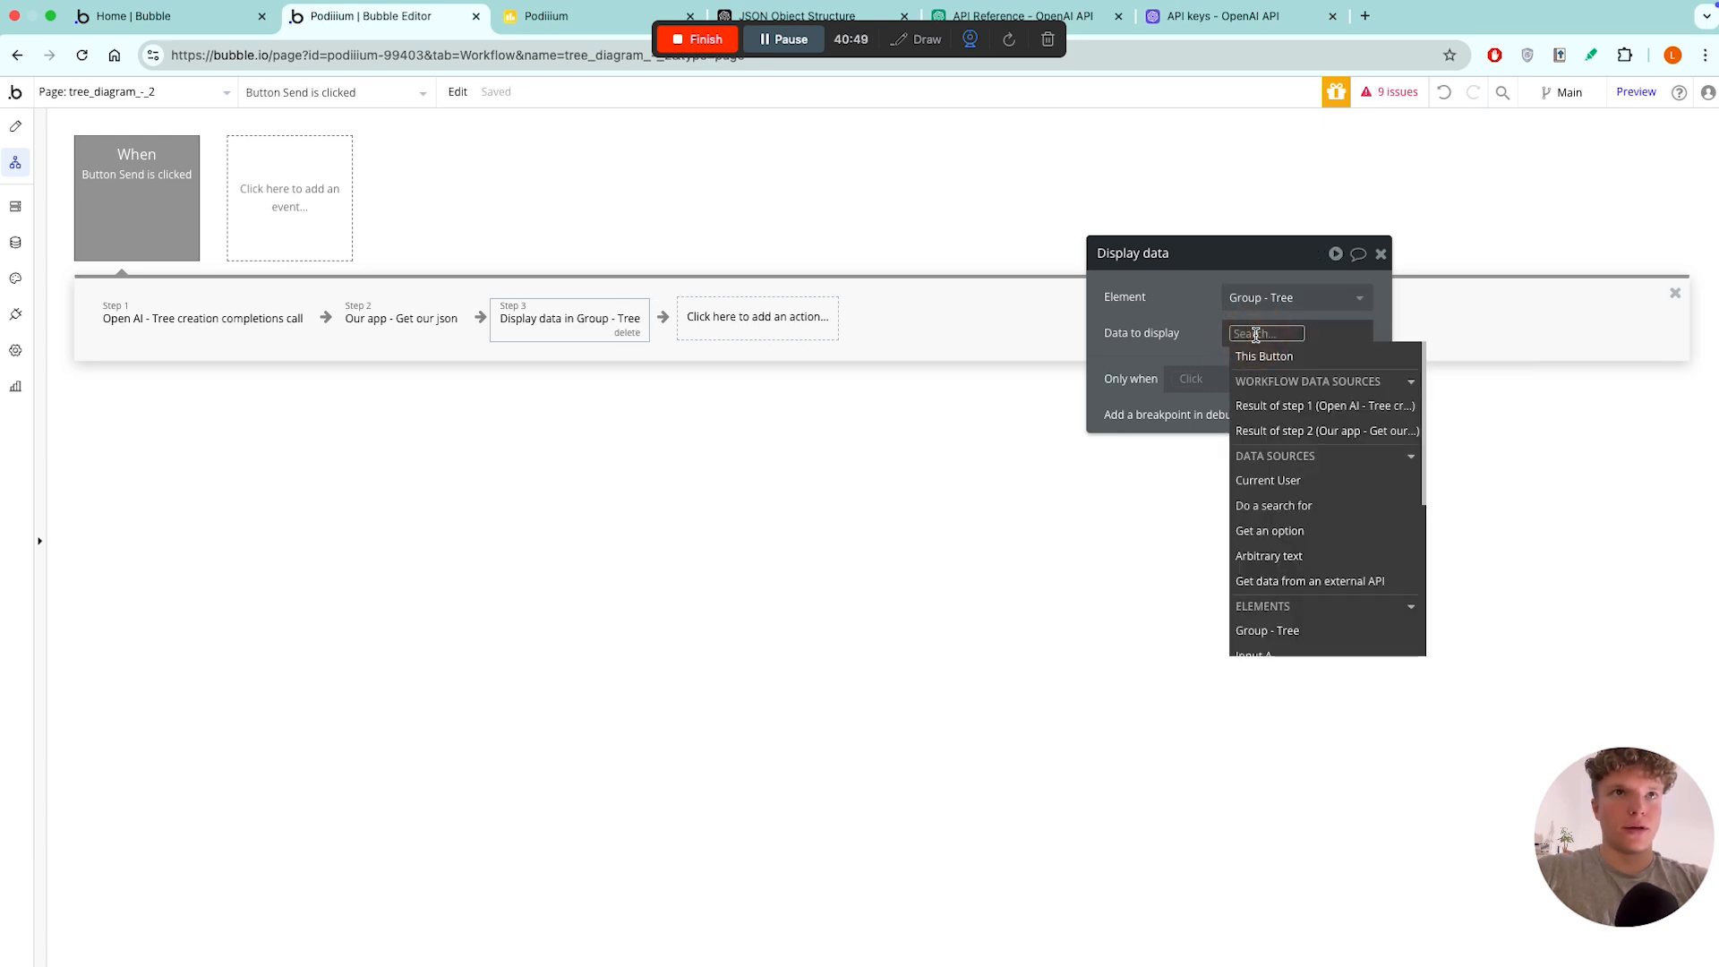
pyautogui.click(1169, 332)
pyautogui.click(16, 126)
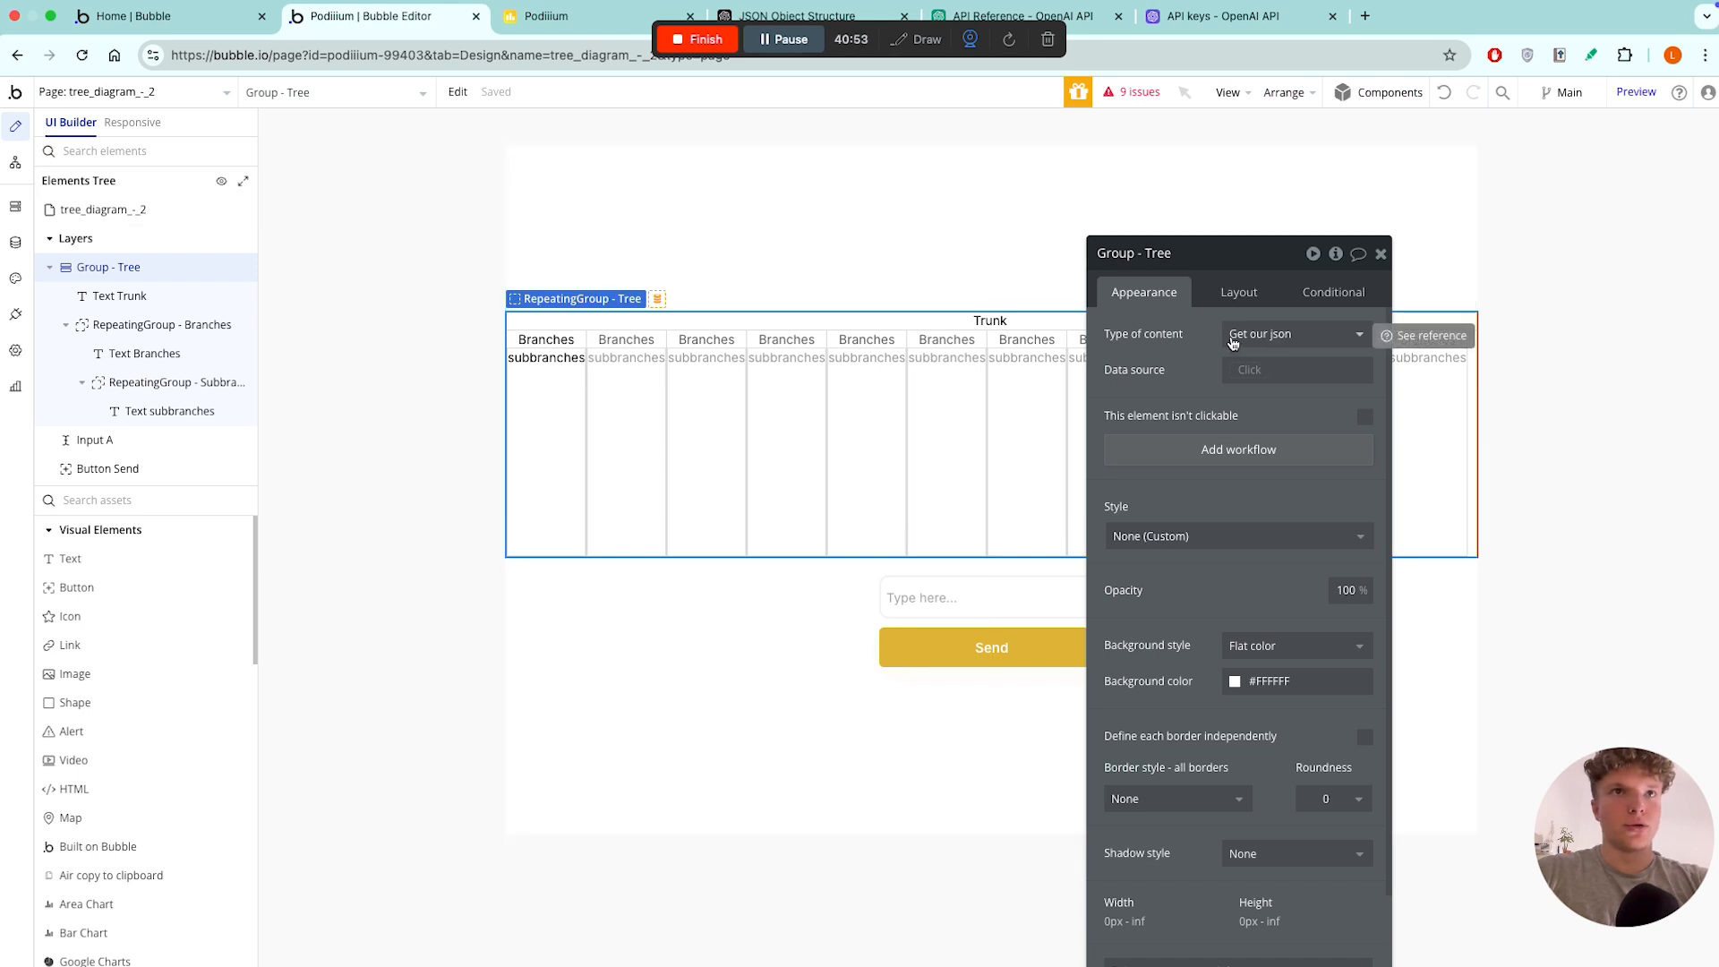
pyautogui.click(15, 162)
pyautogui.click(148, 181)
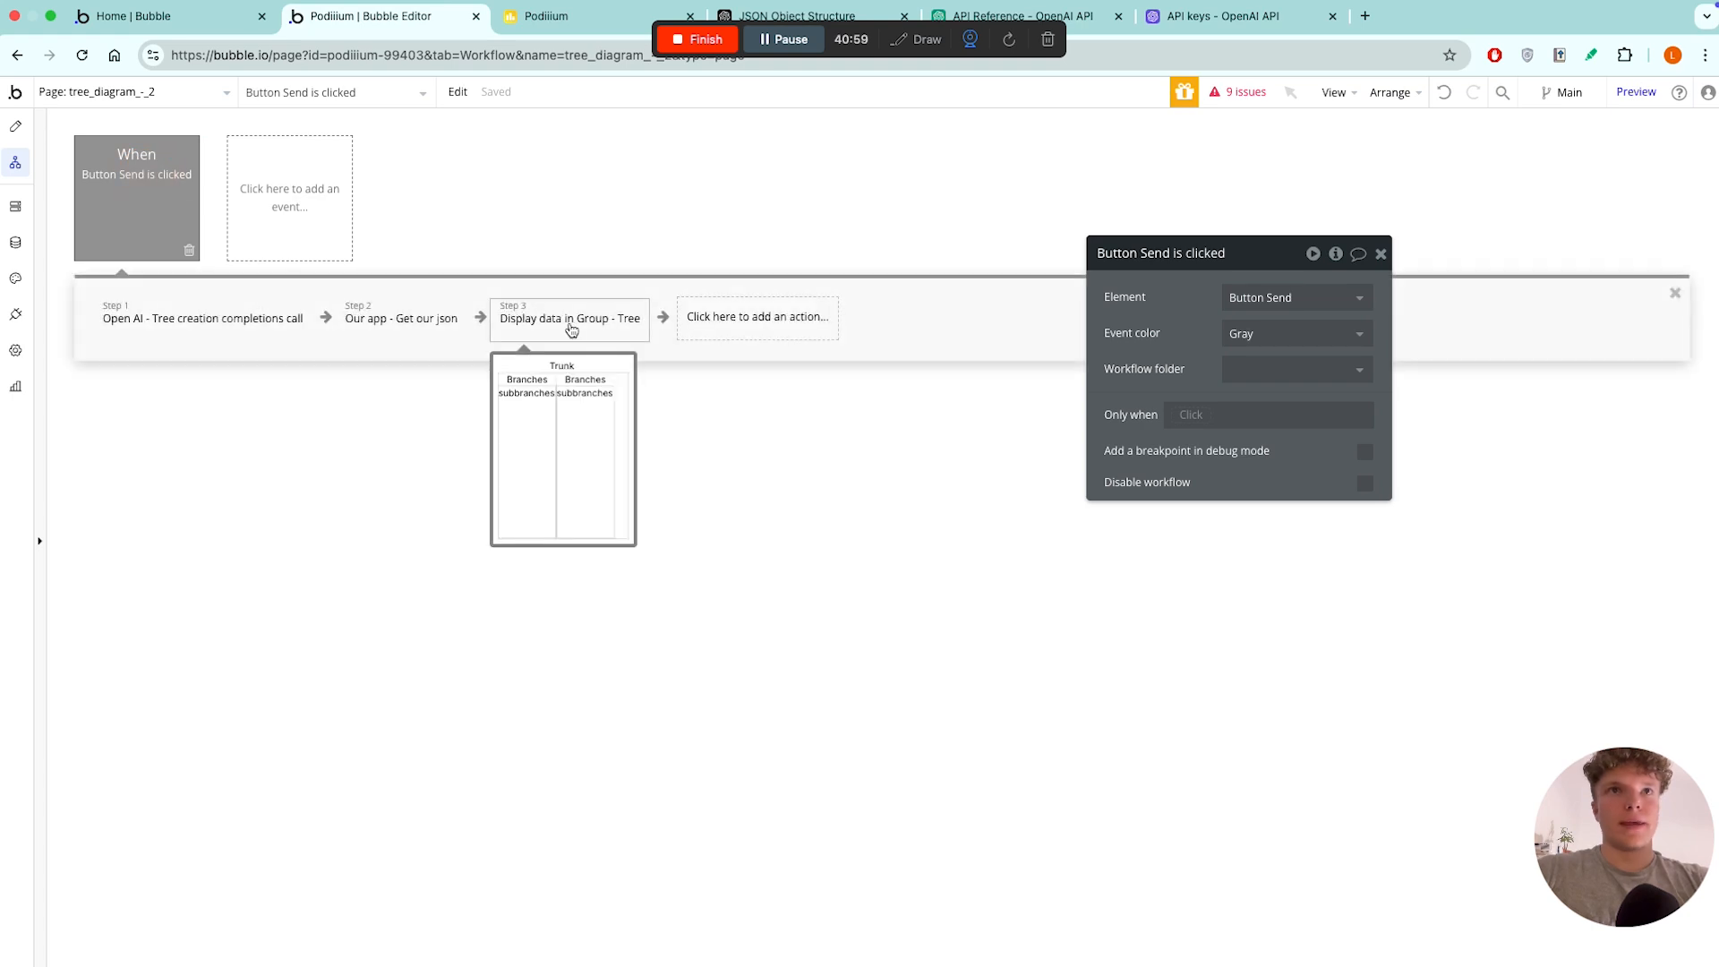
pyautogui.click(591, 321)
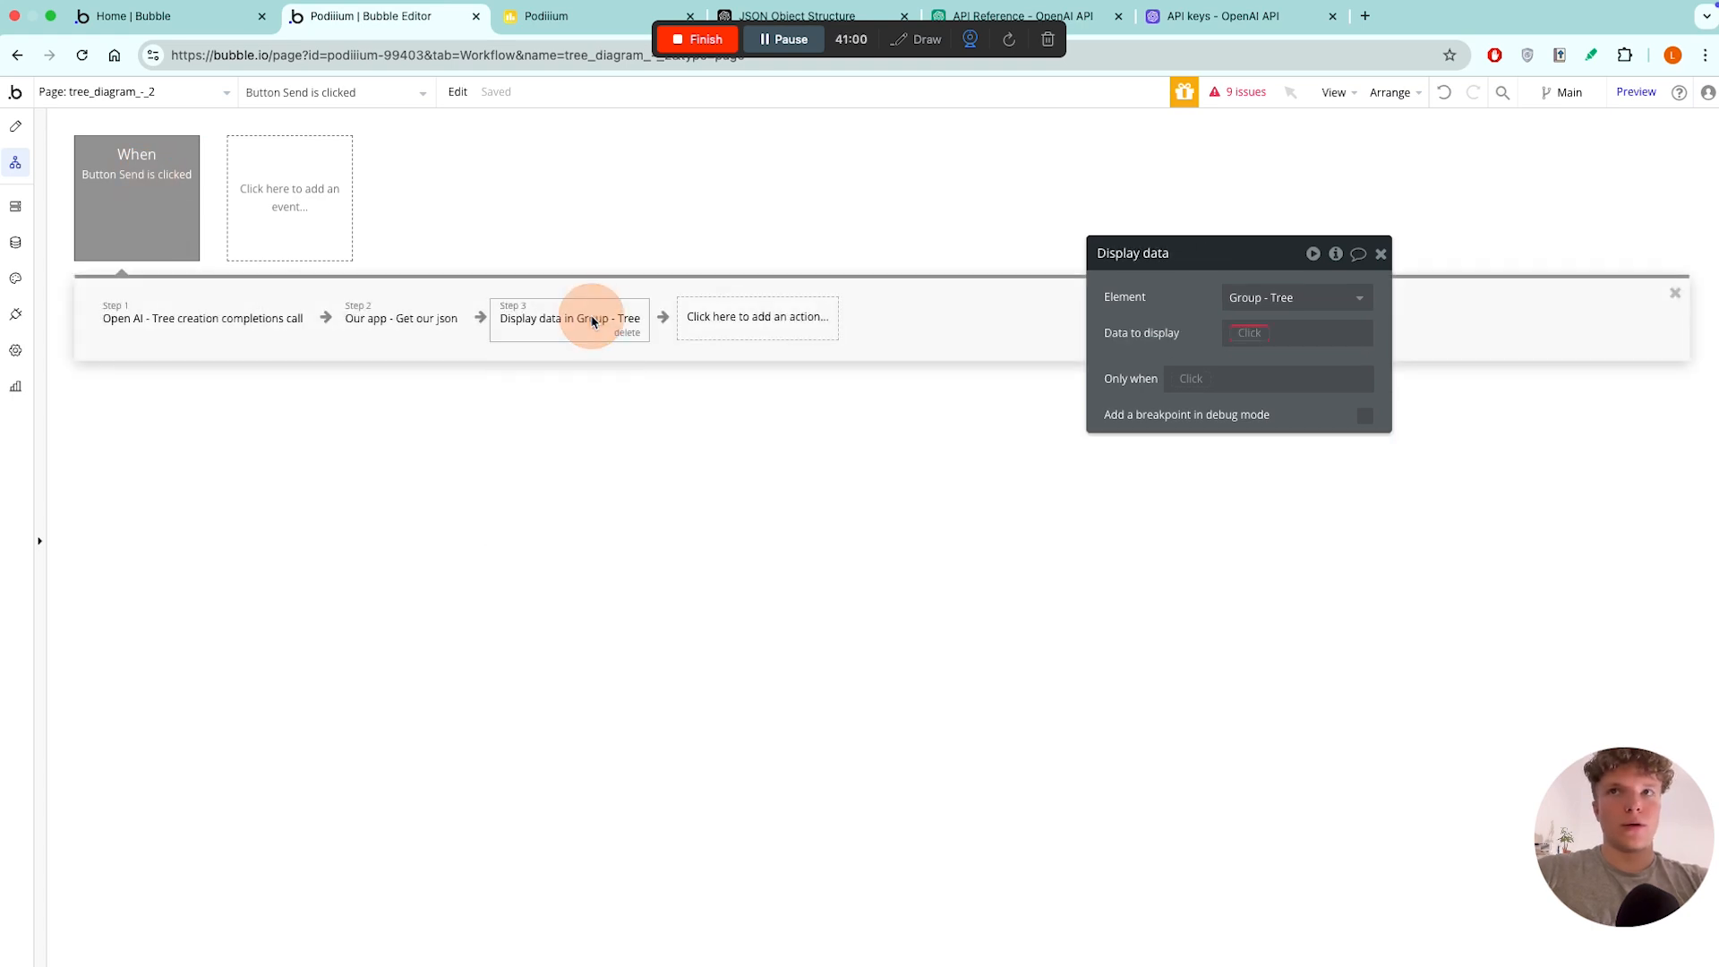
pyautogui.click(1249, 332)
pyautogui.click(1301, 438)
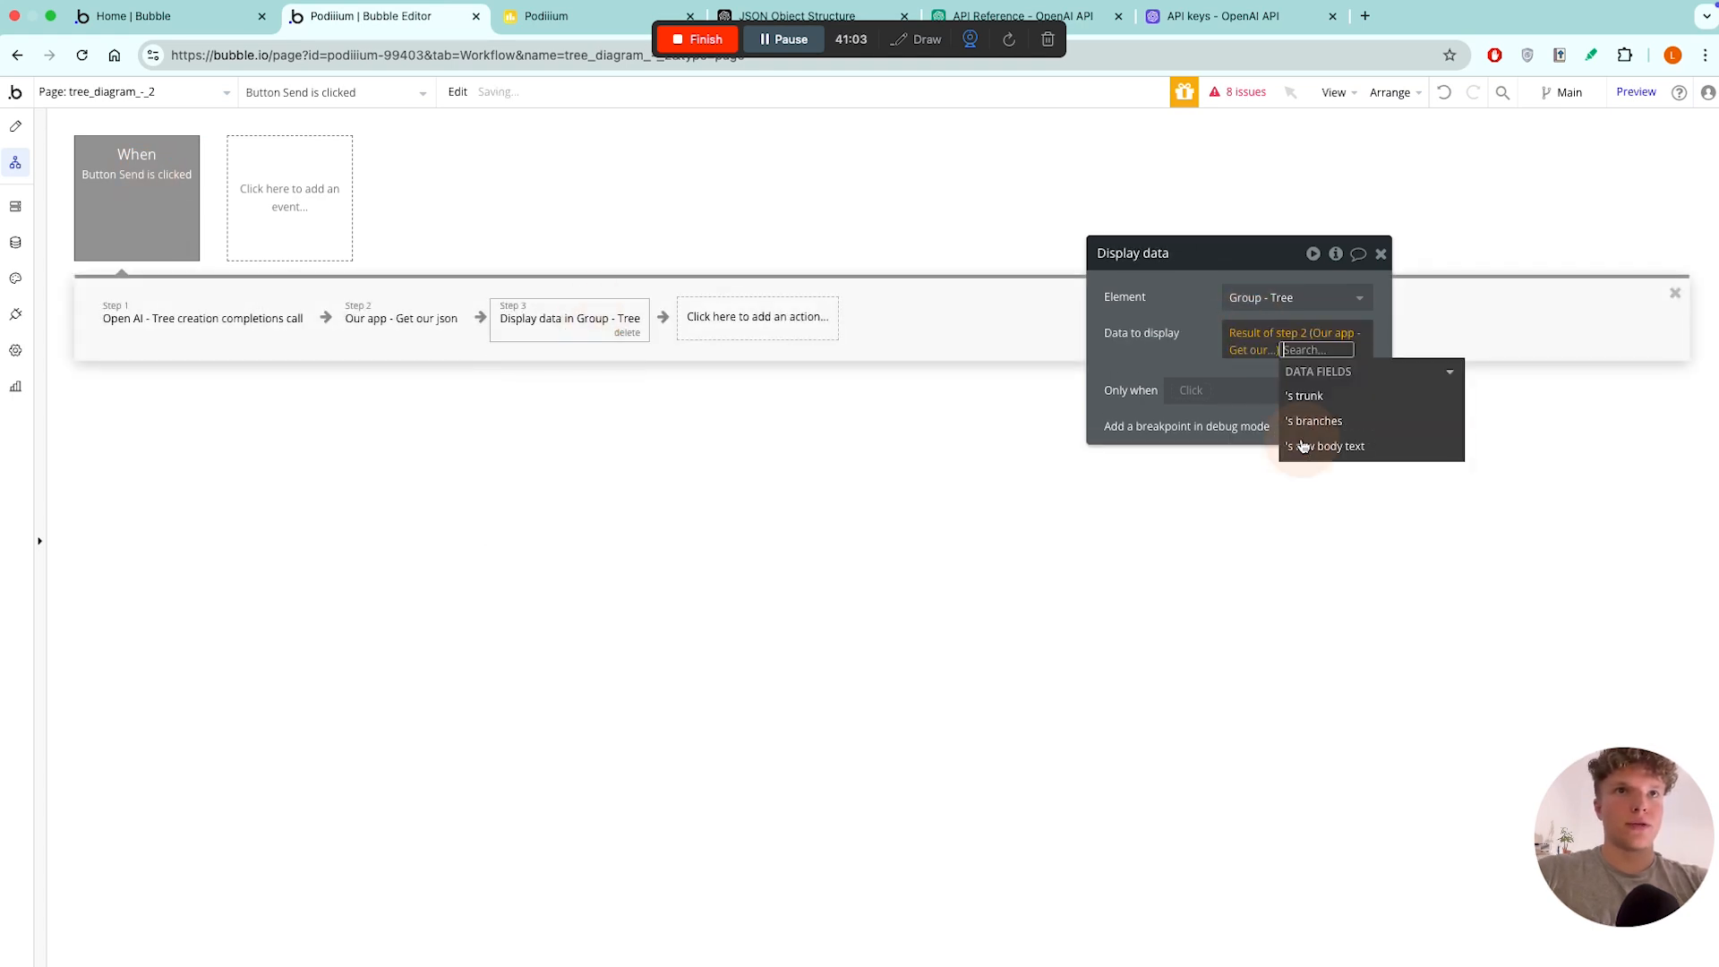
pyautogui.click(1174, 318)
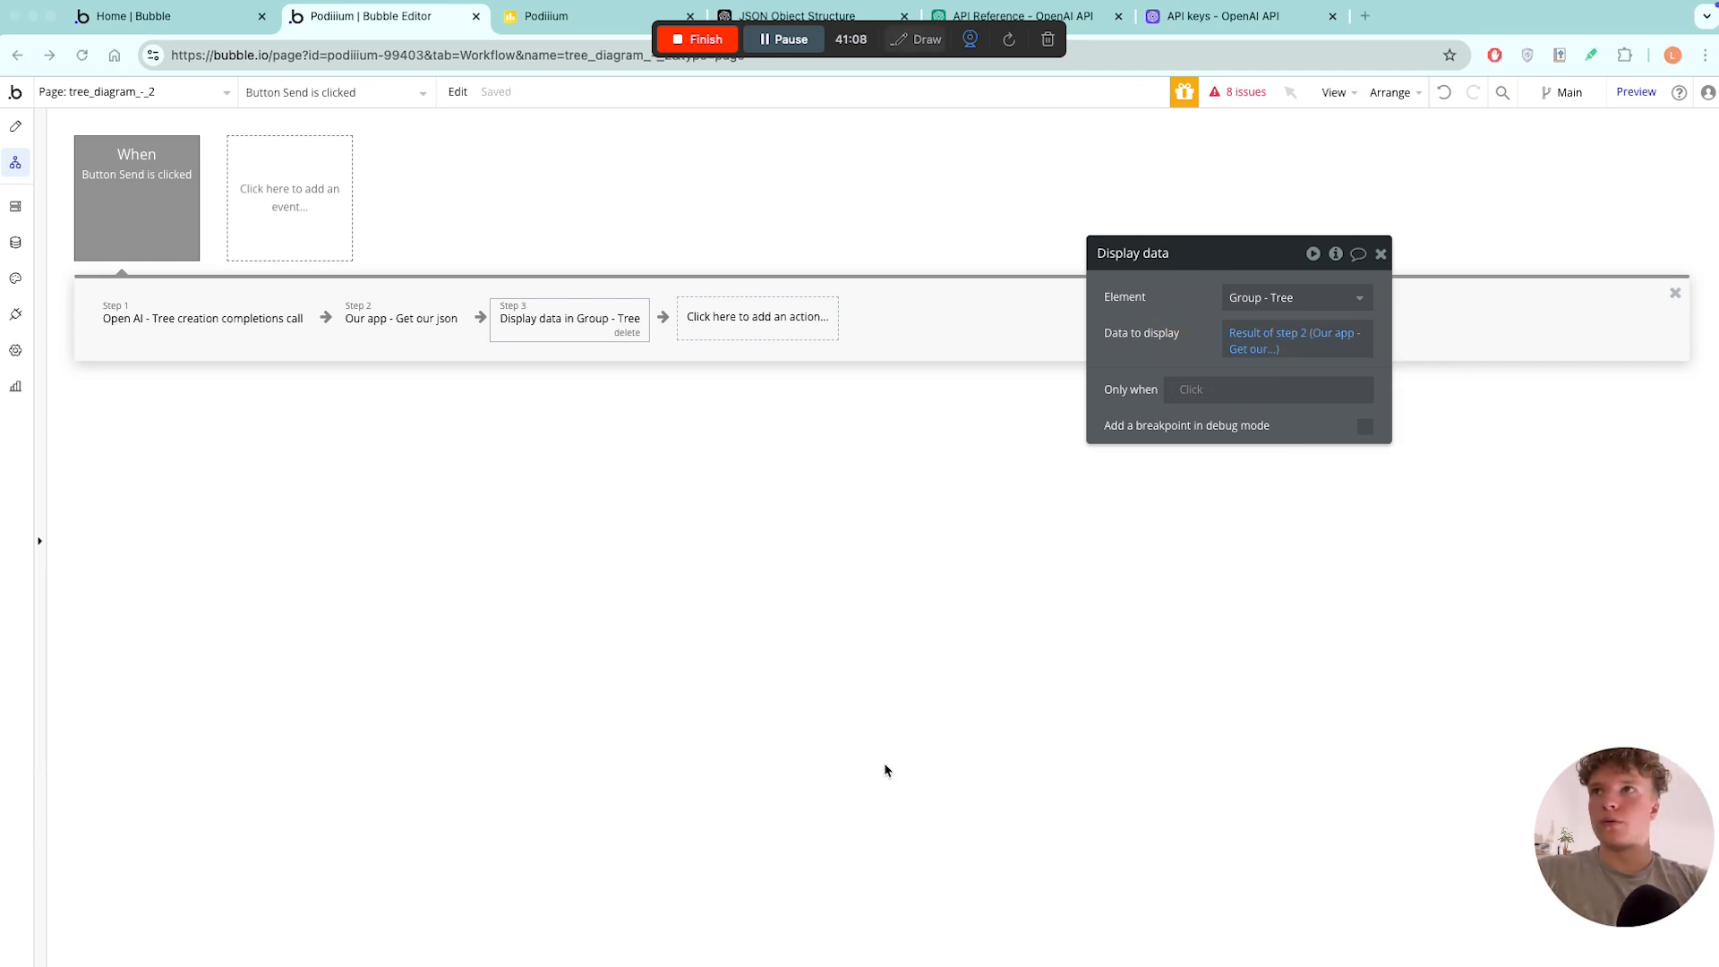
pyautogui.click(16, 127)
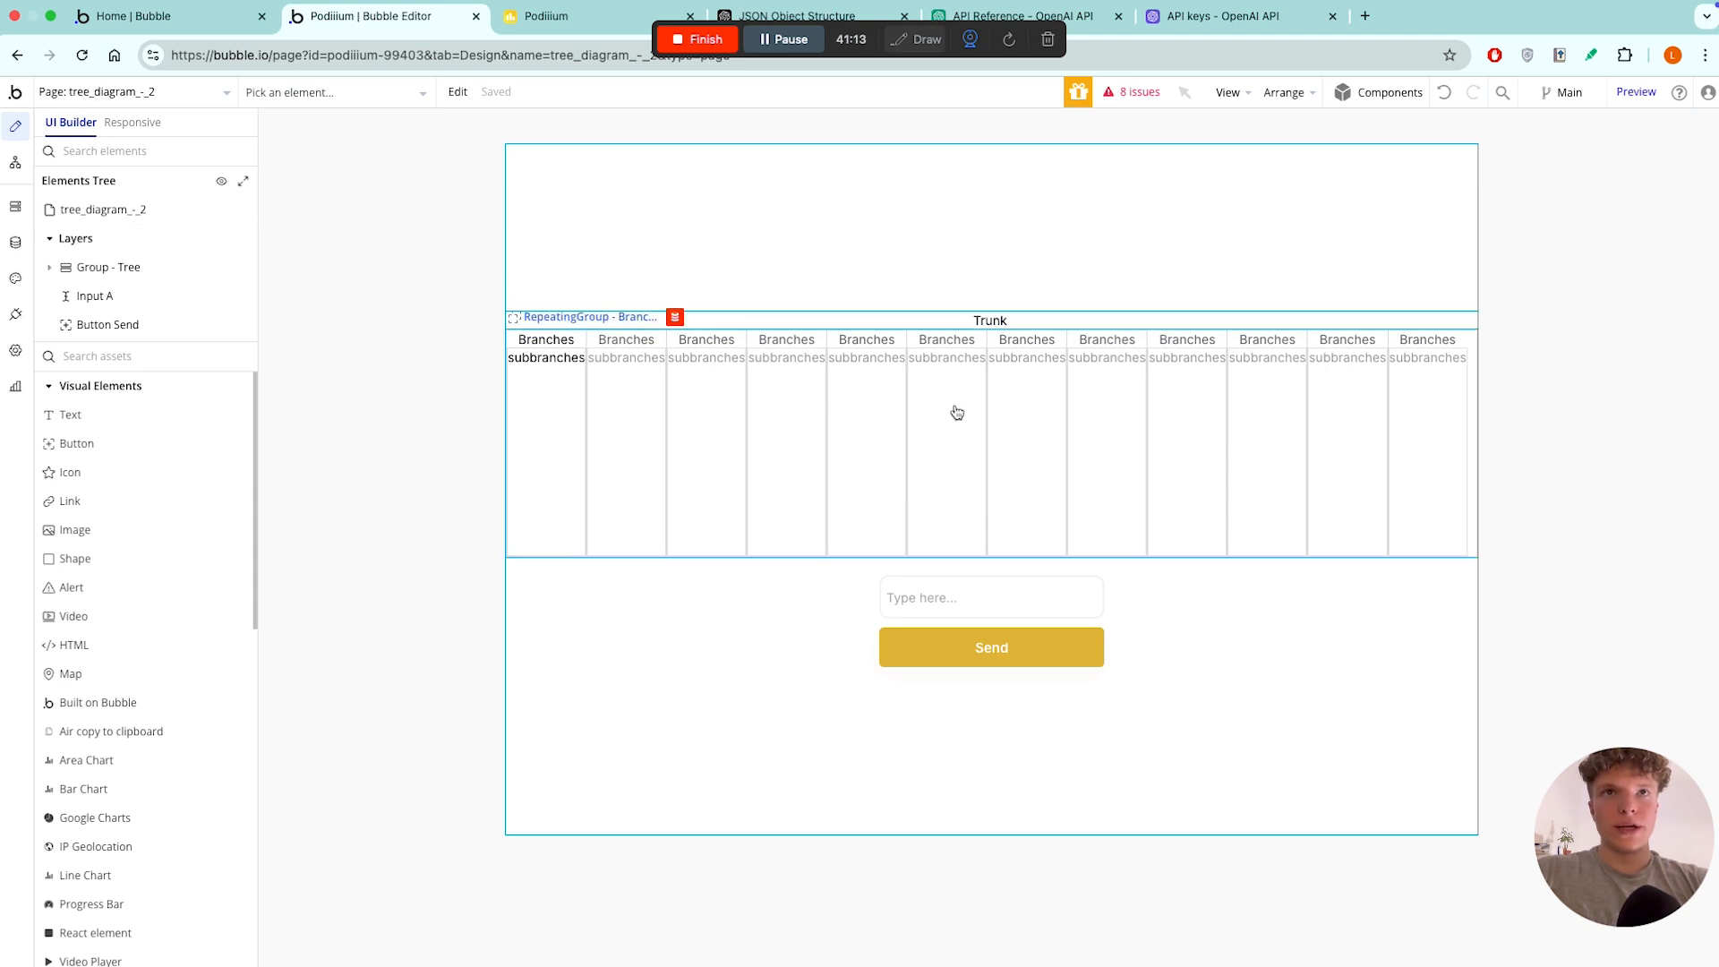
# - Replace the Trunk text's static word with dynamic data: Parent group's Get our json's trunk
pyautogui.doubleClick(986, 323)
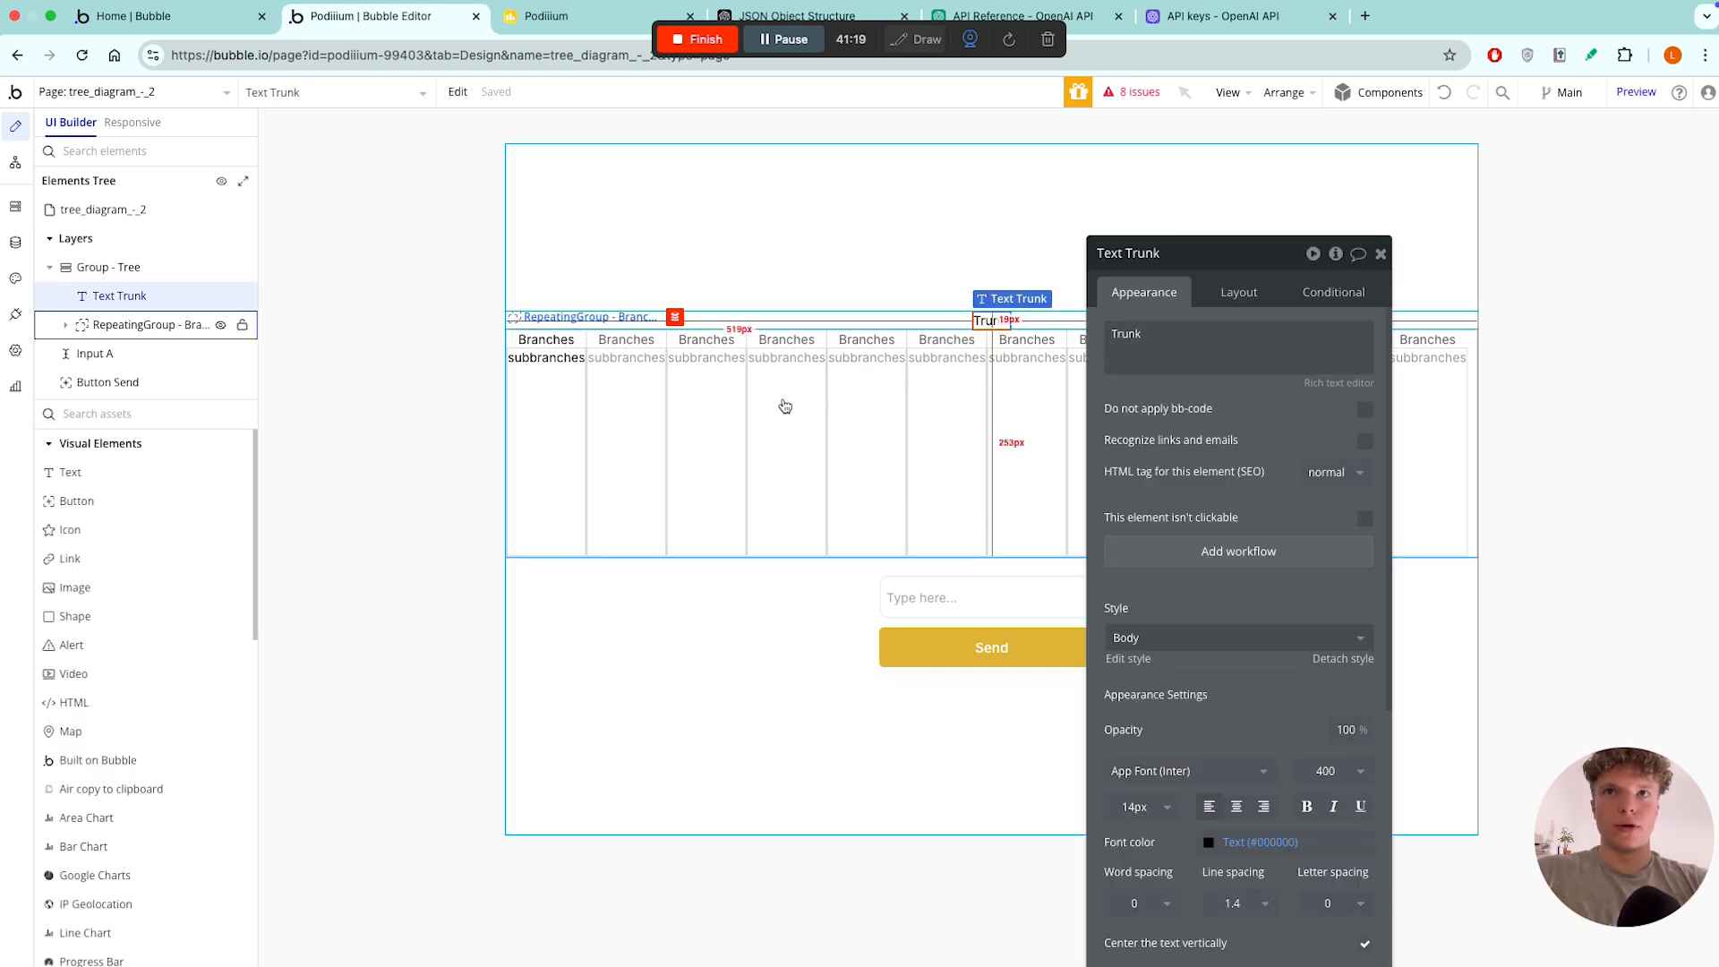
pyautogui.doubleClick(1130, 334)
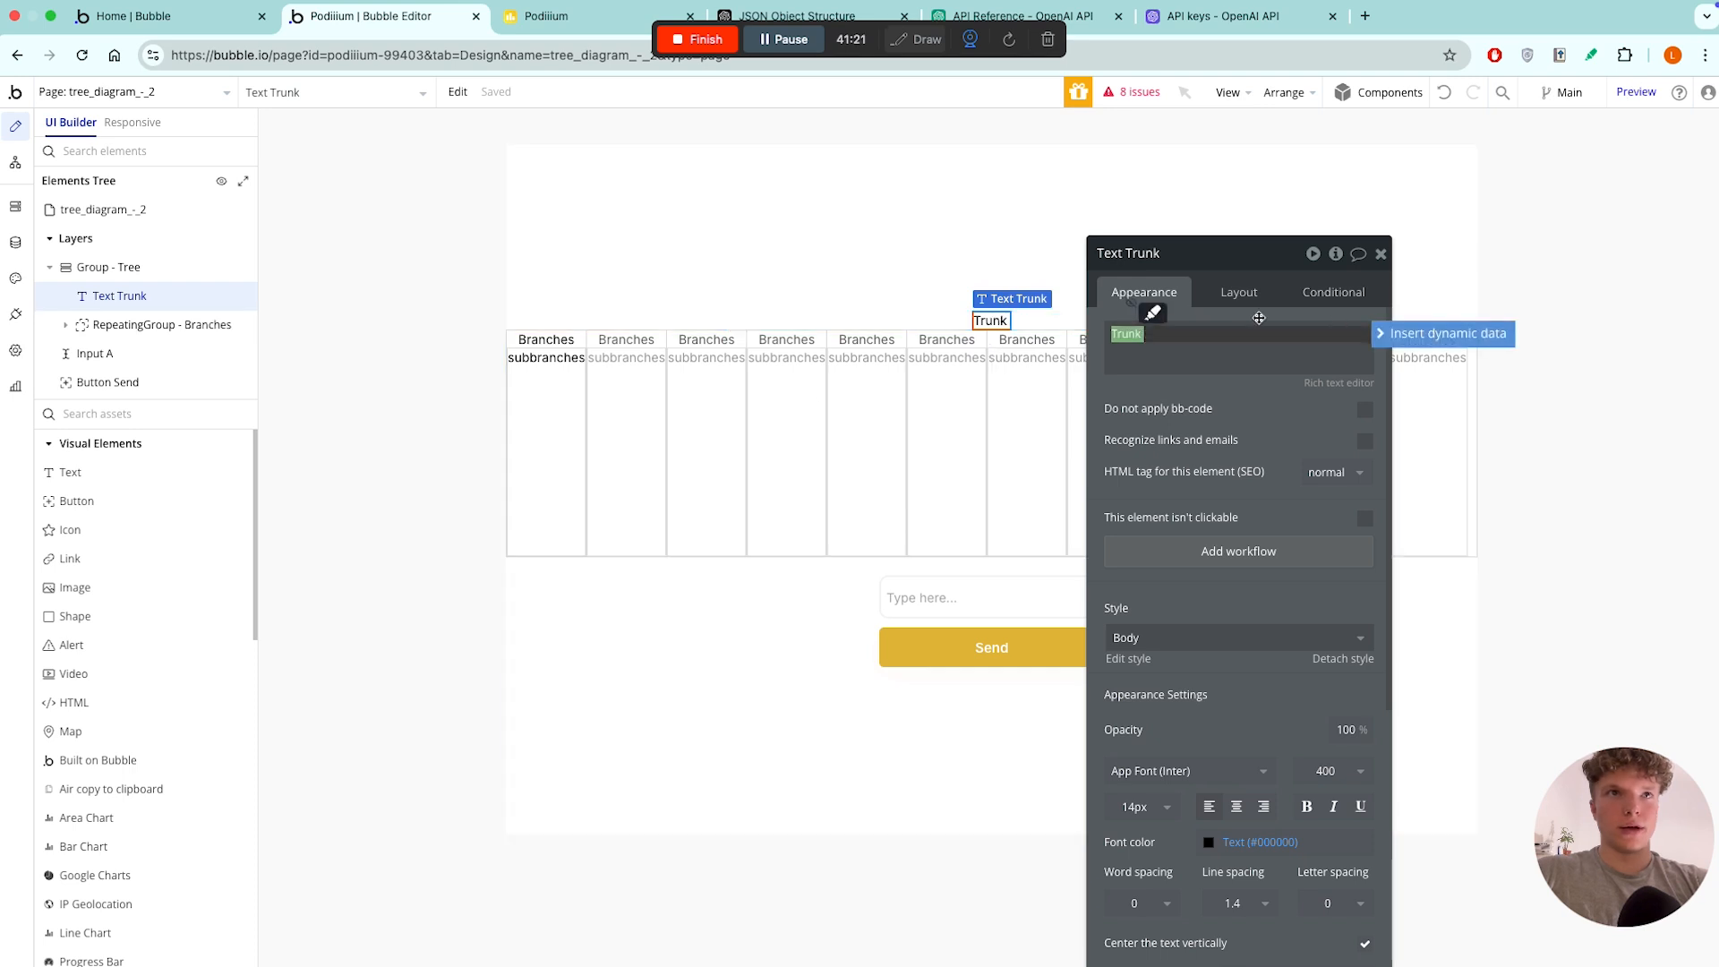
pyautogui.click(1386, 343)
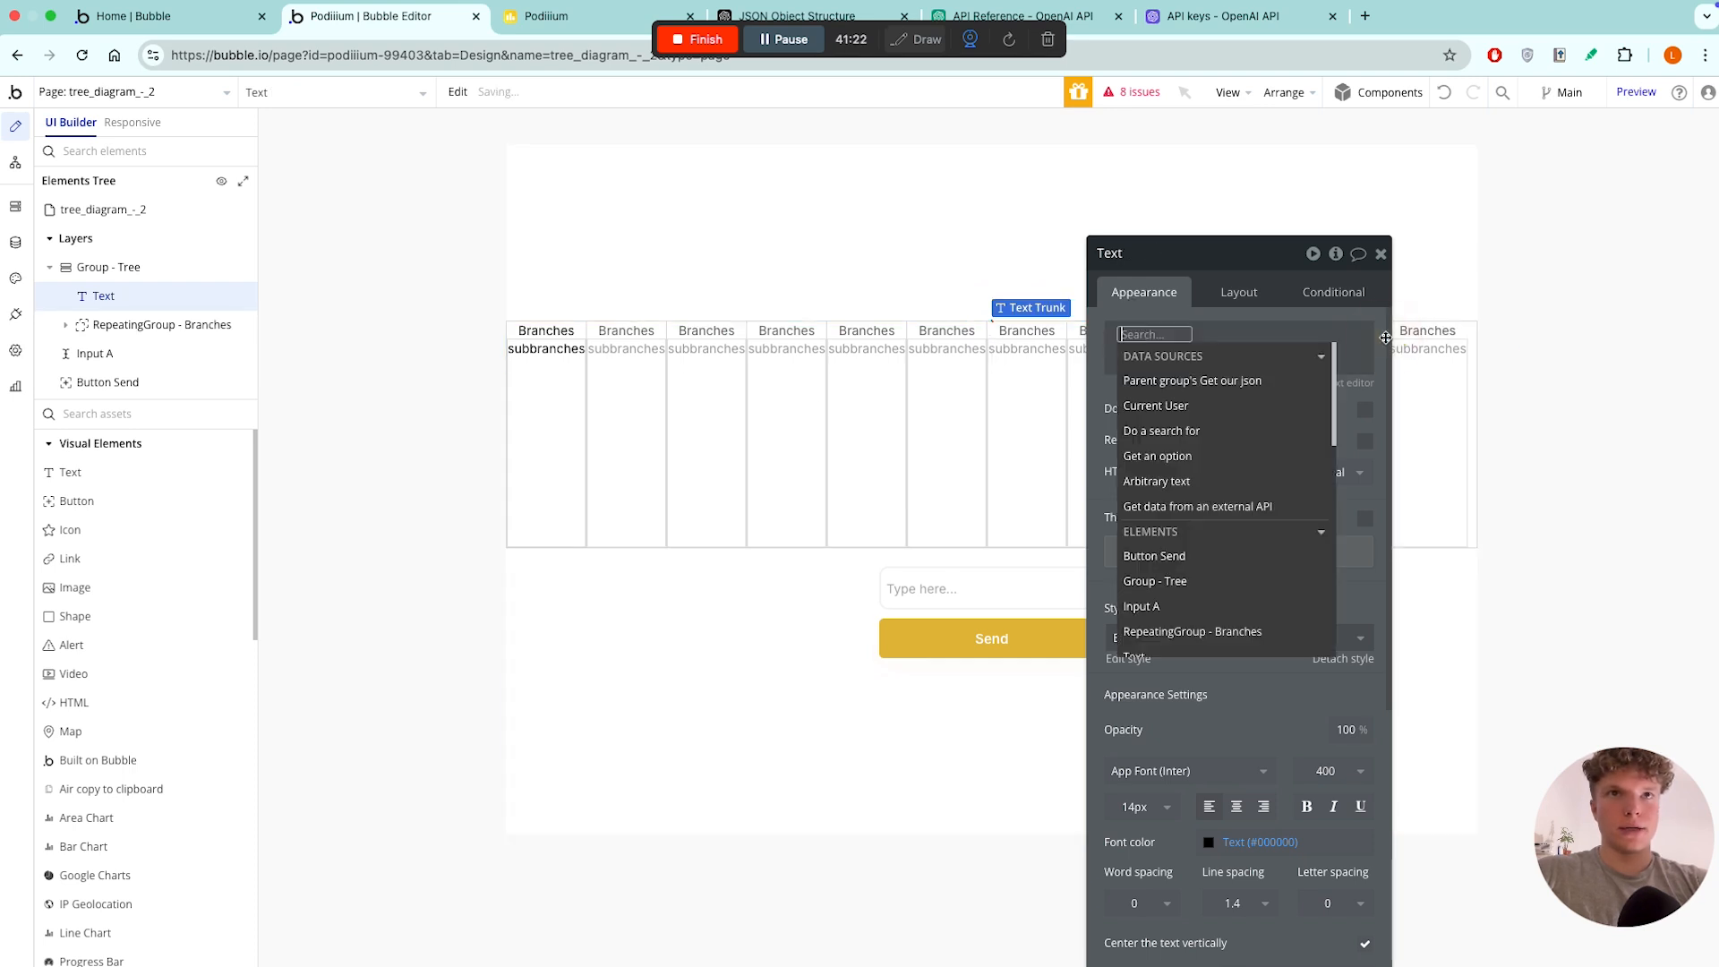
pyautogui.click(1247, 381)
pyautogui.click(1280, 380)
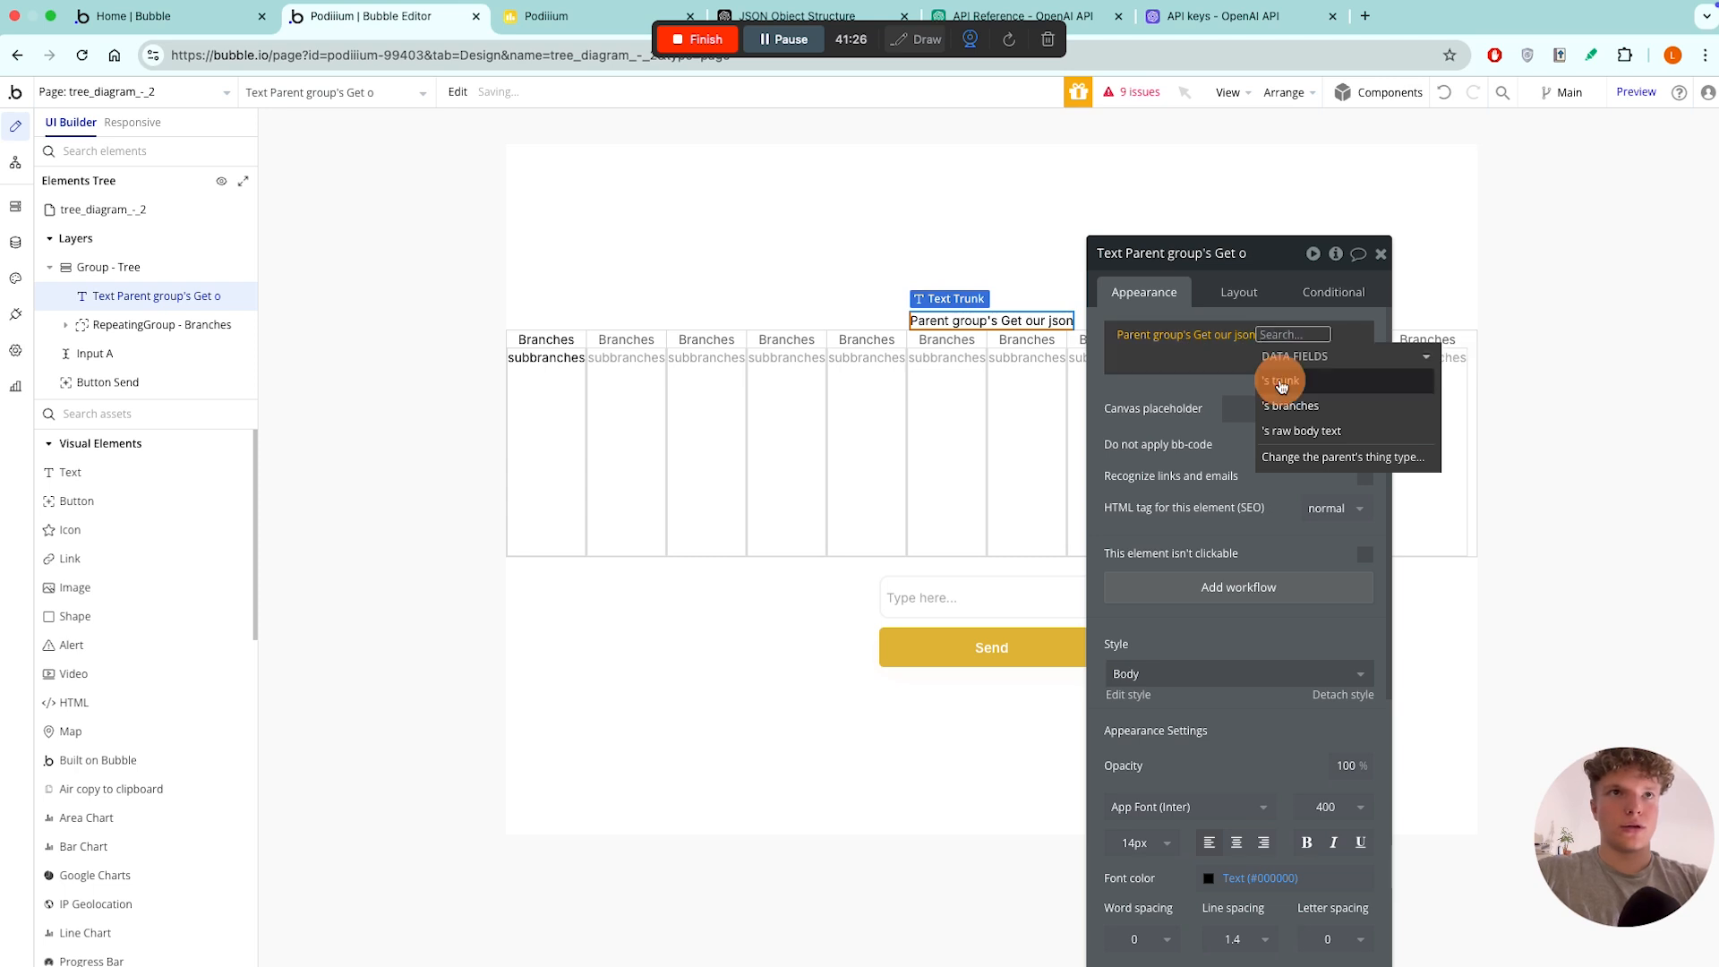
pyautogui.click(770, 358)
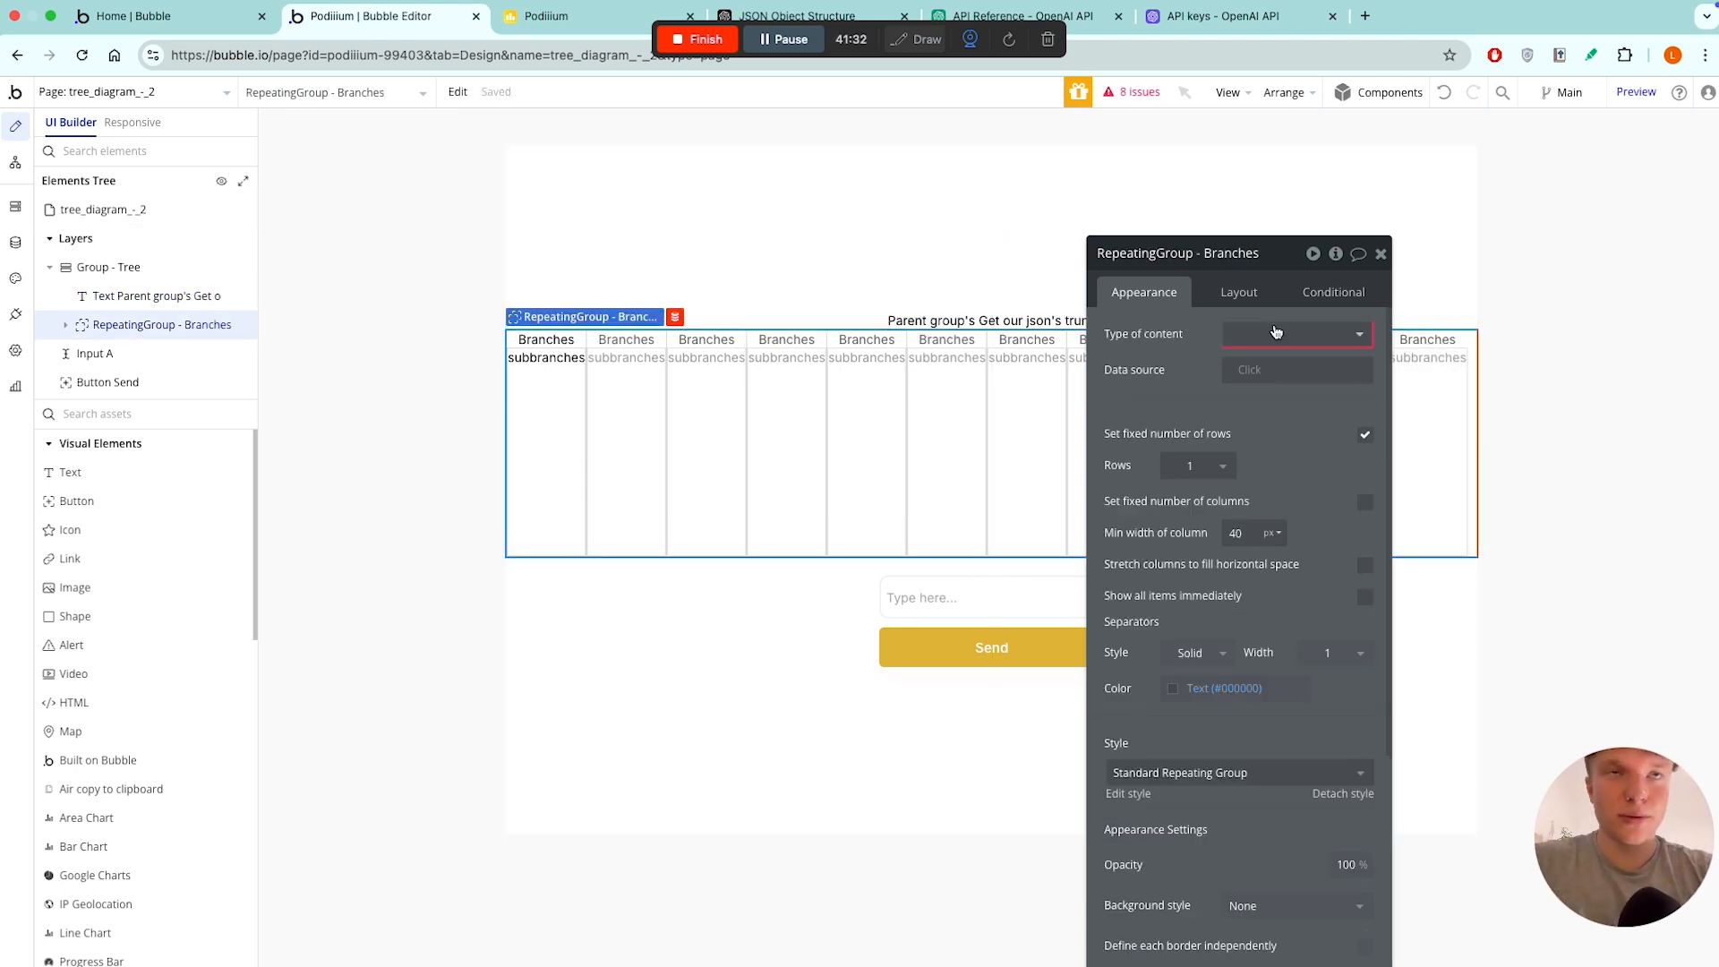
# - Give the Branches repeating group type Get our json branche and source Parent group's Get our json's branches
pyautogui.click(1297, 340)
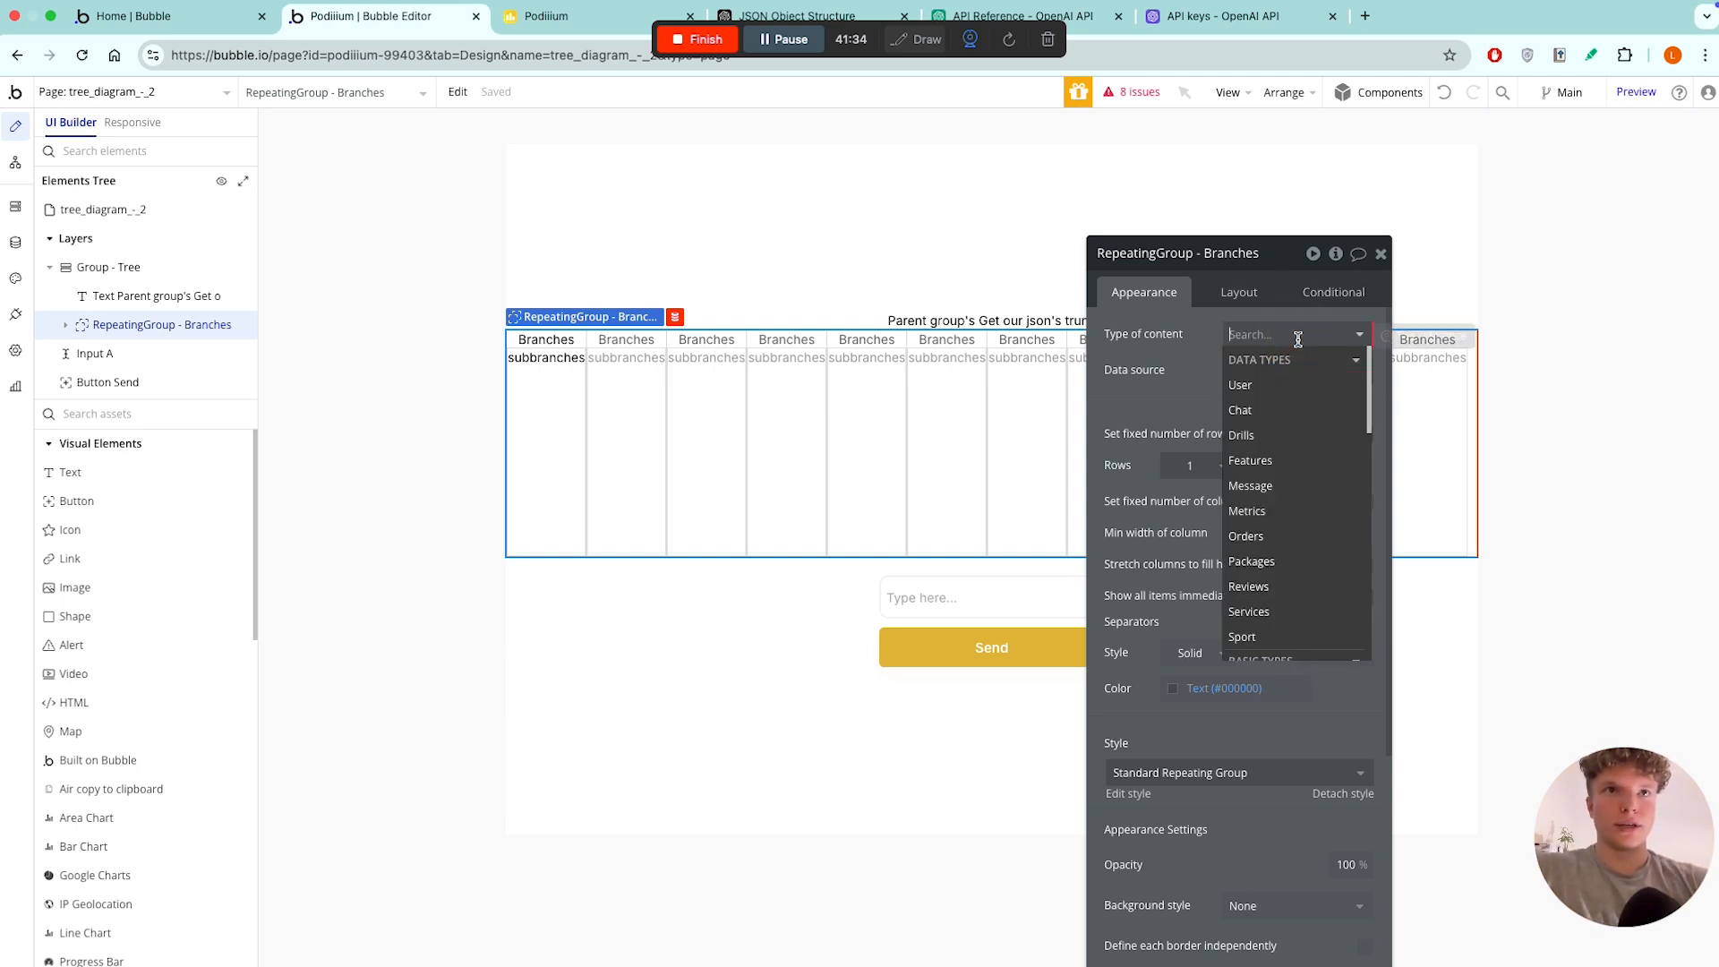
pyautogui.scroll(-2, 1271, 466)
pyautogui.scroll(-10, 1271, 492)
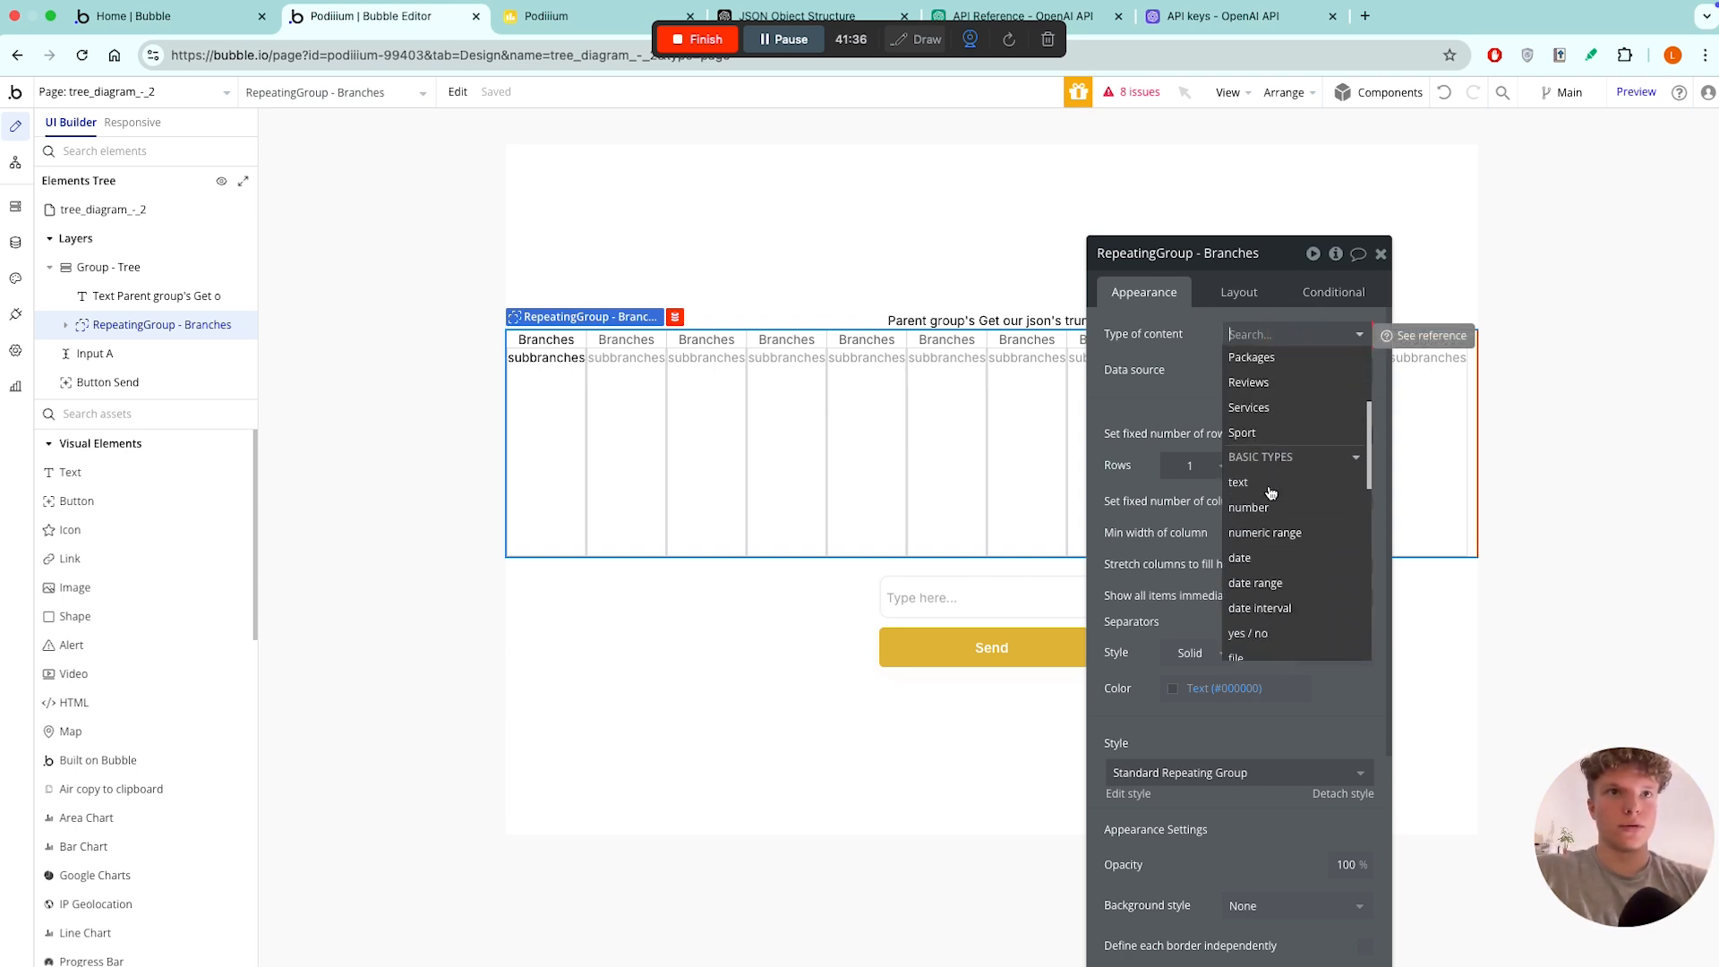
pyautogui.scroll(-1, 1271, 501)
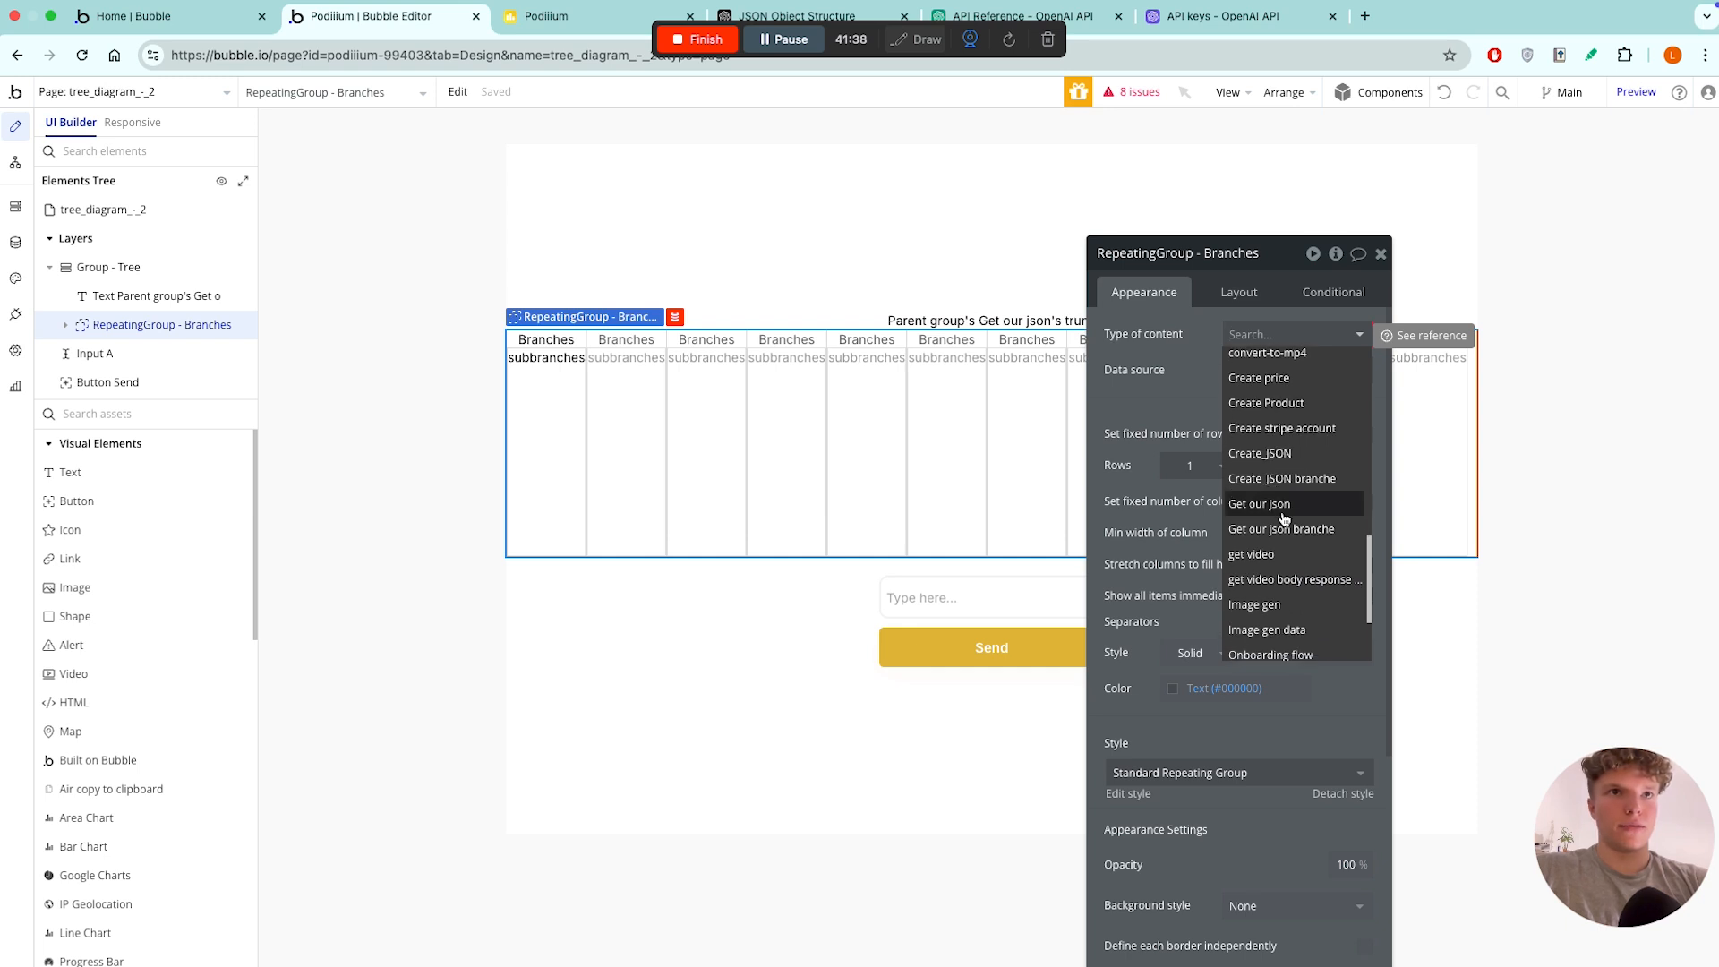
pyautogui.click(1316, 529)
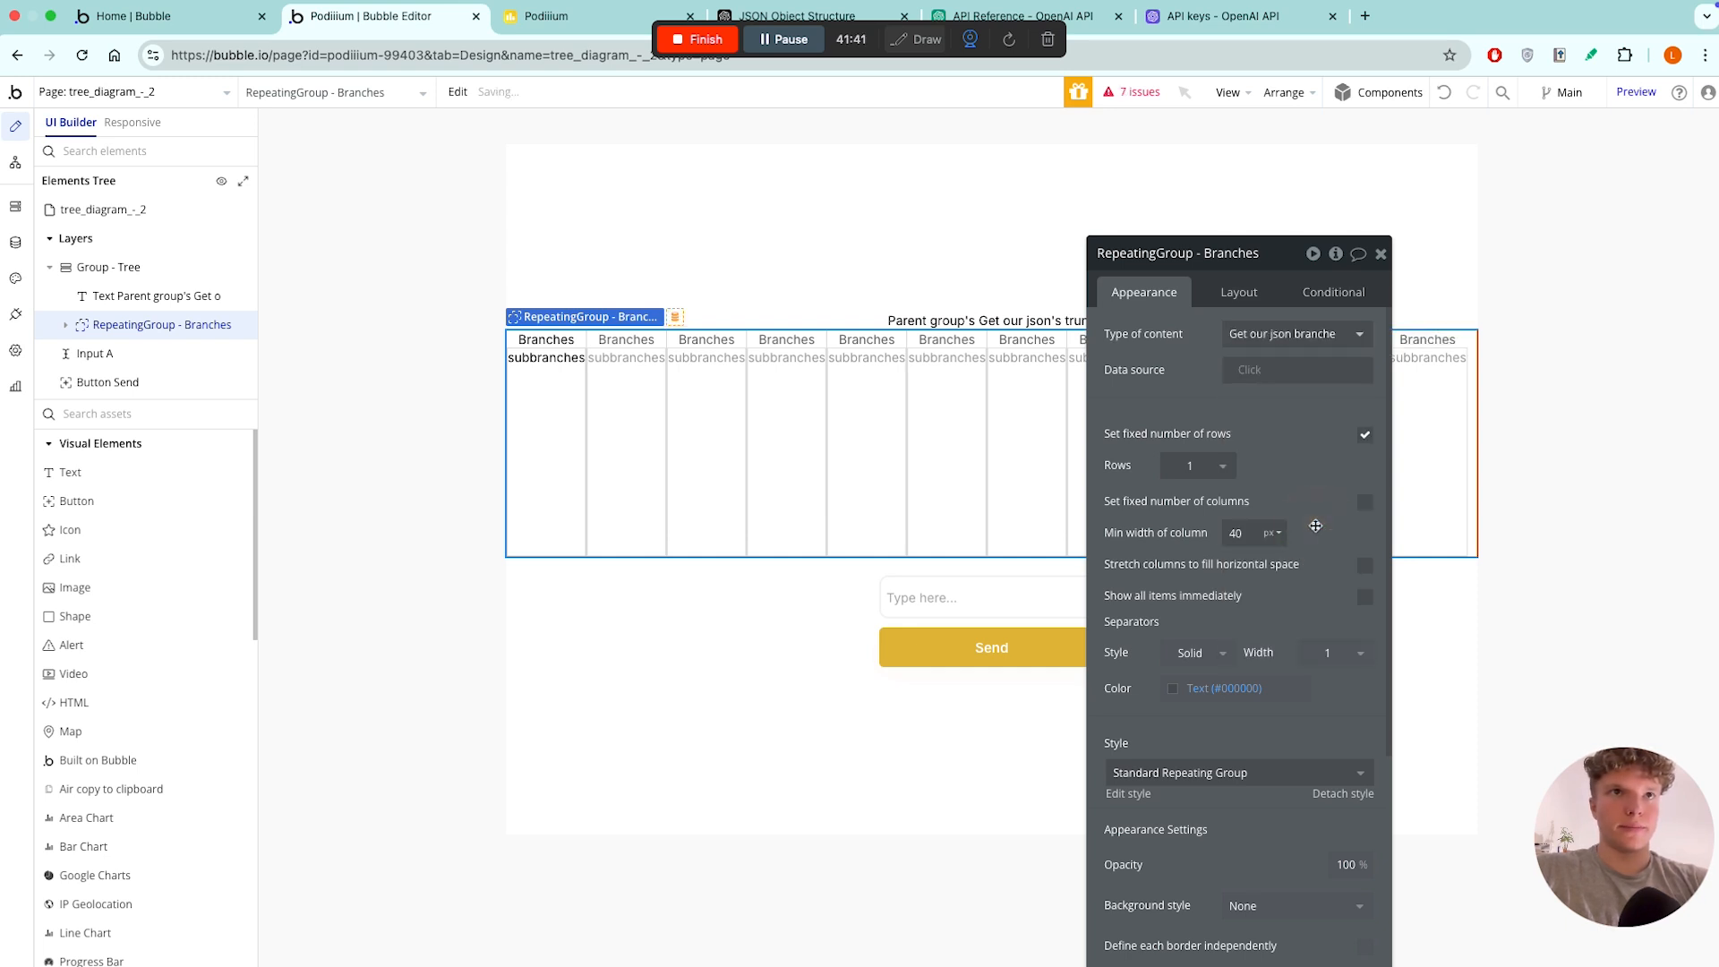
pyautogui.click(1245, 372)
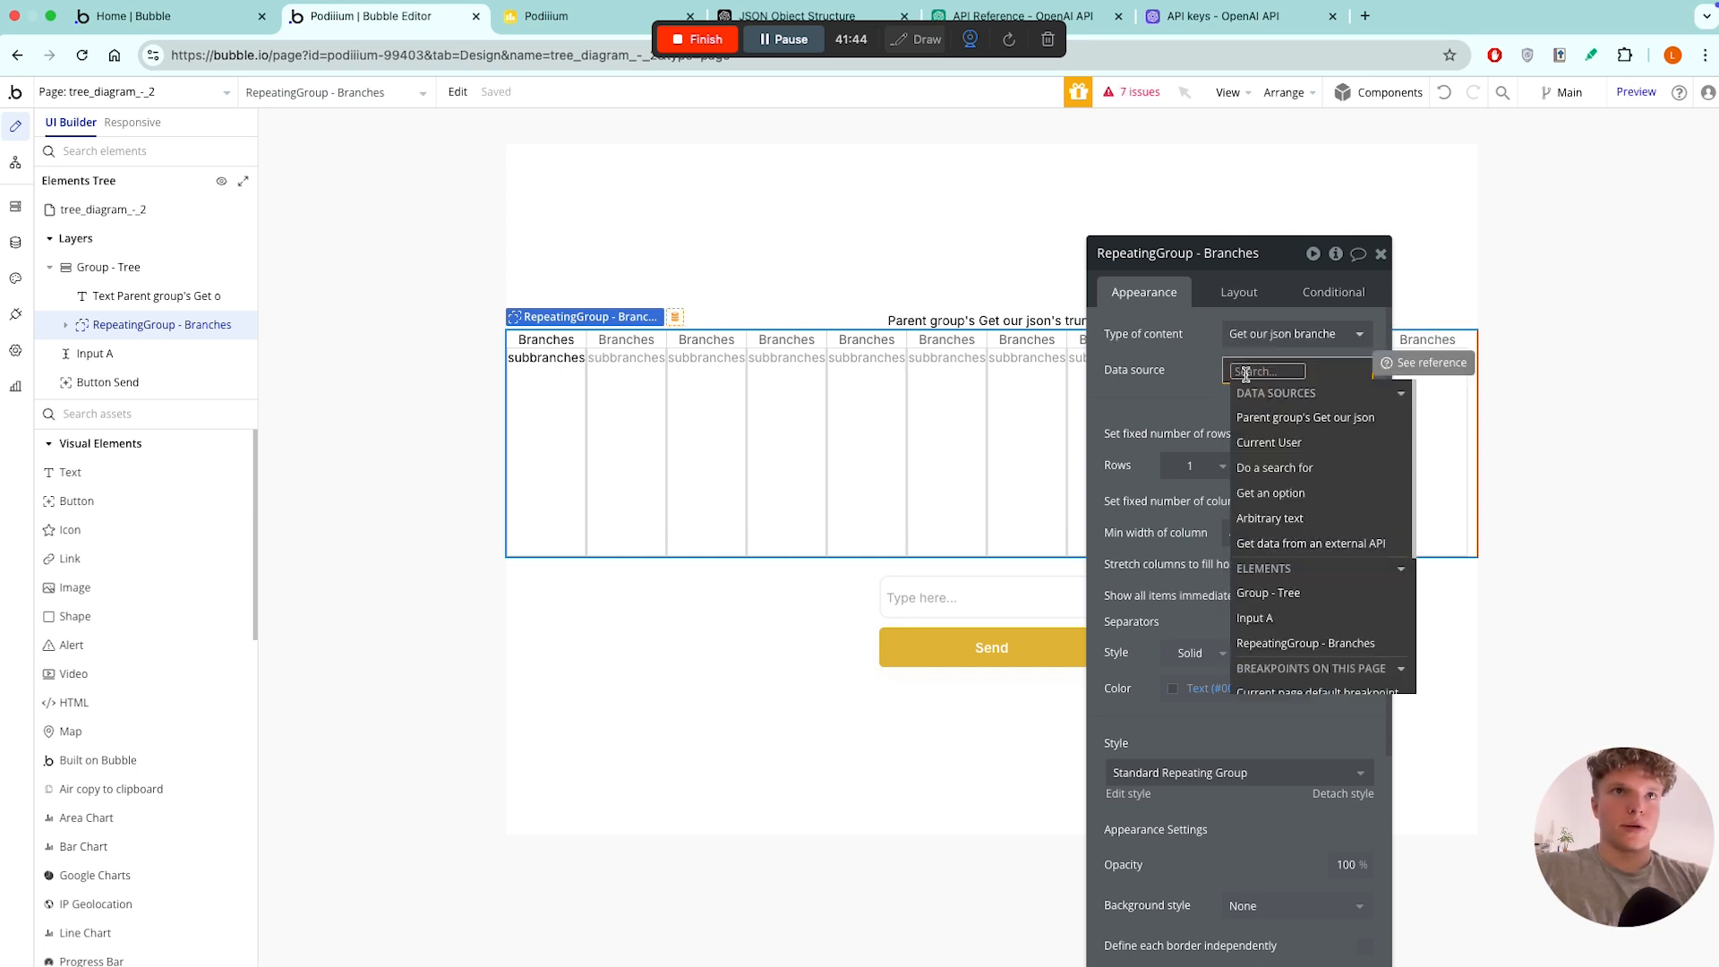
pyautogui.click(1278, 418)
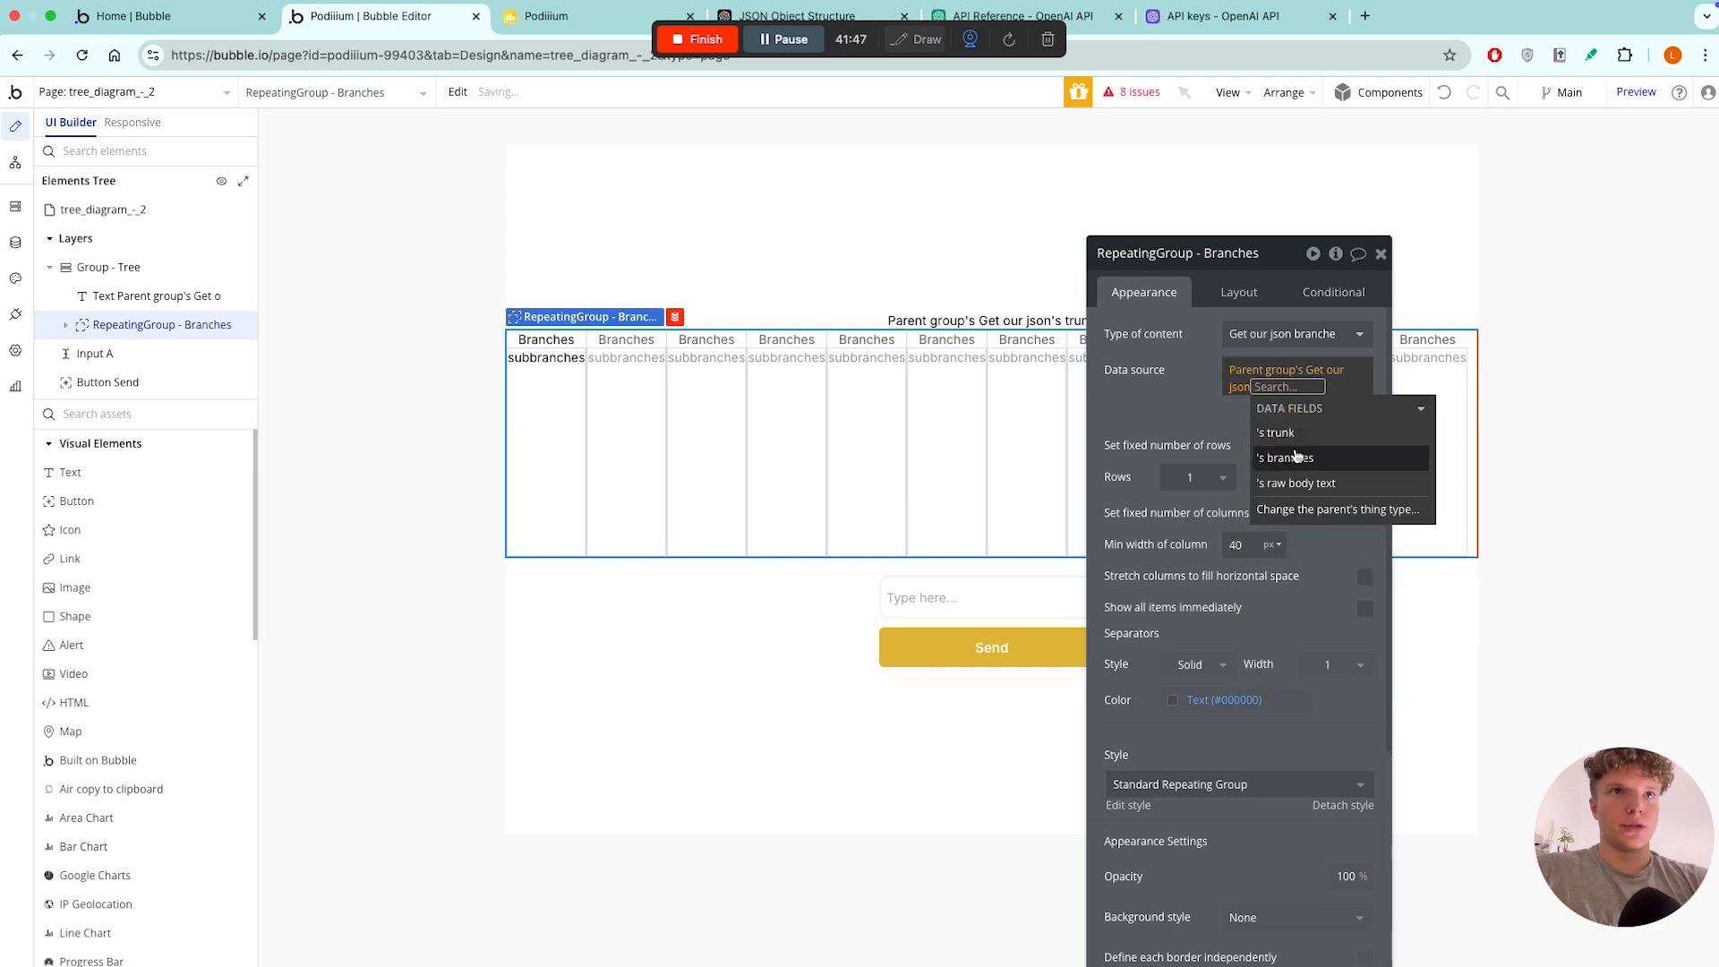
pyautogui.click(1296, 458)
pyautogui.click(1210, 408)
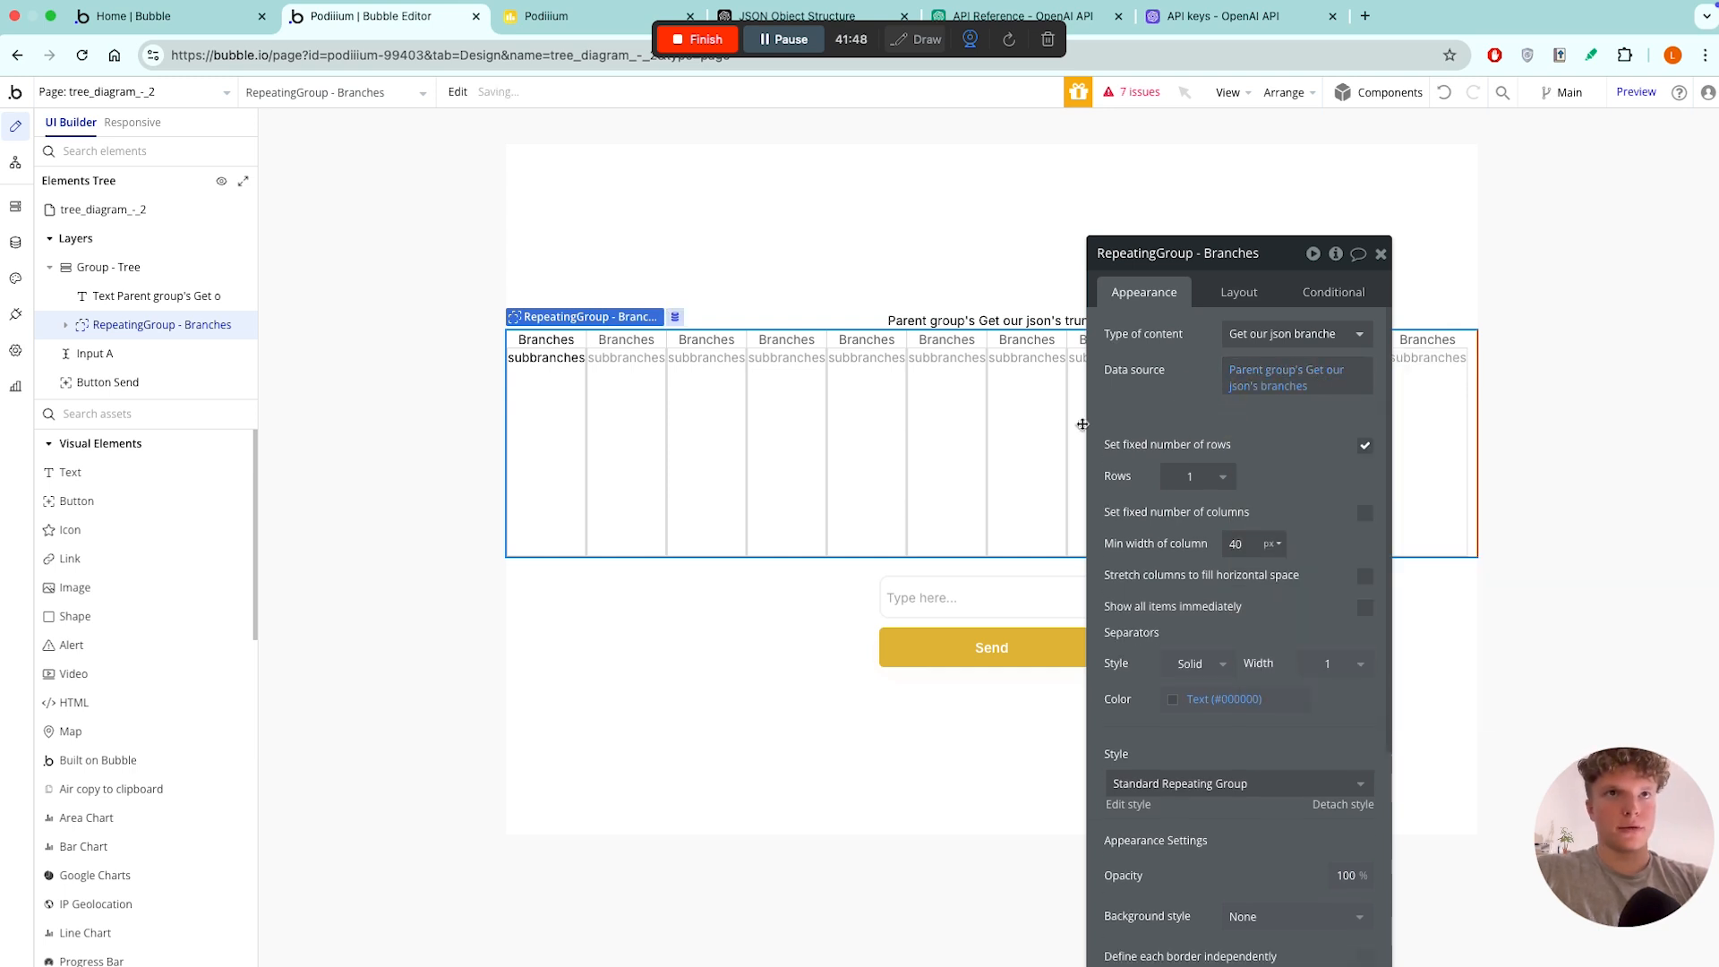
pyautogui.click(794, 314)
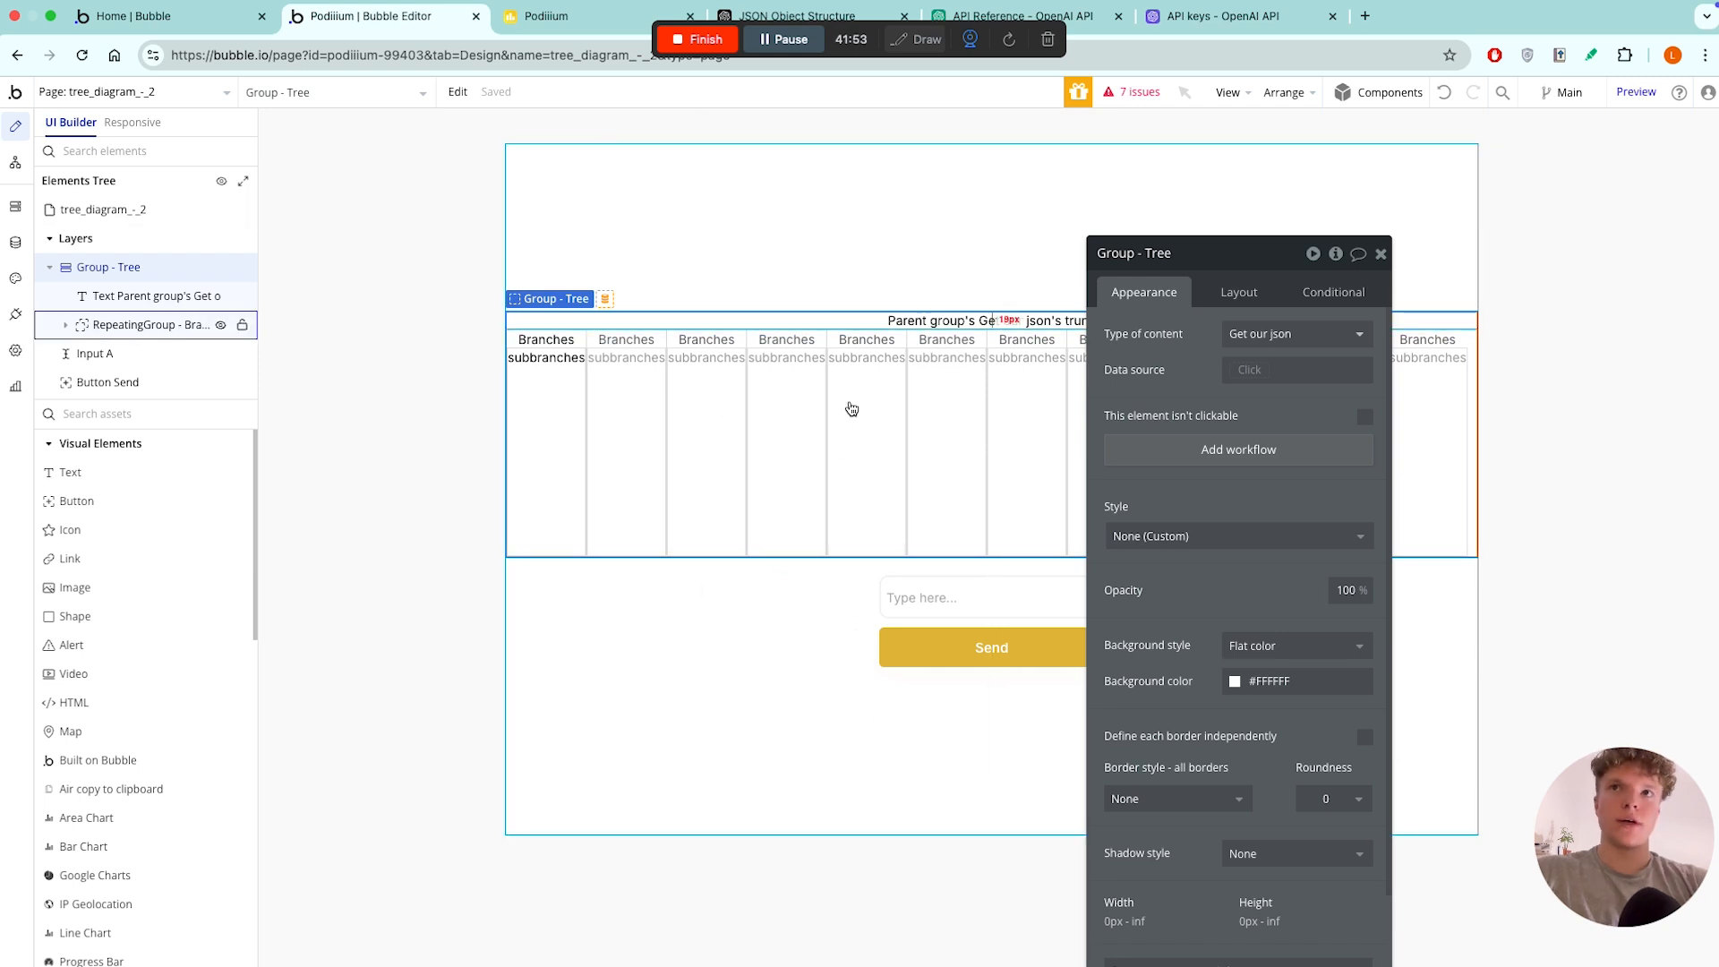
pyautogui.click(614, 343)
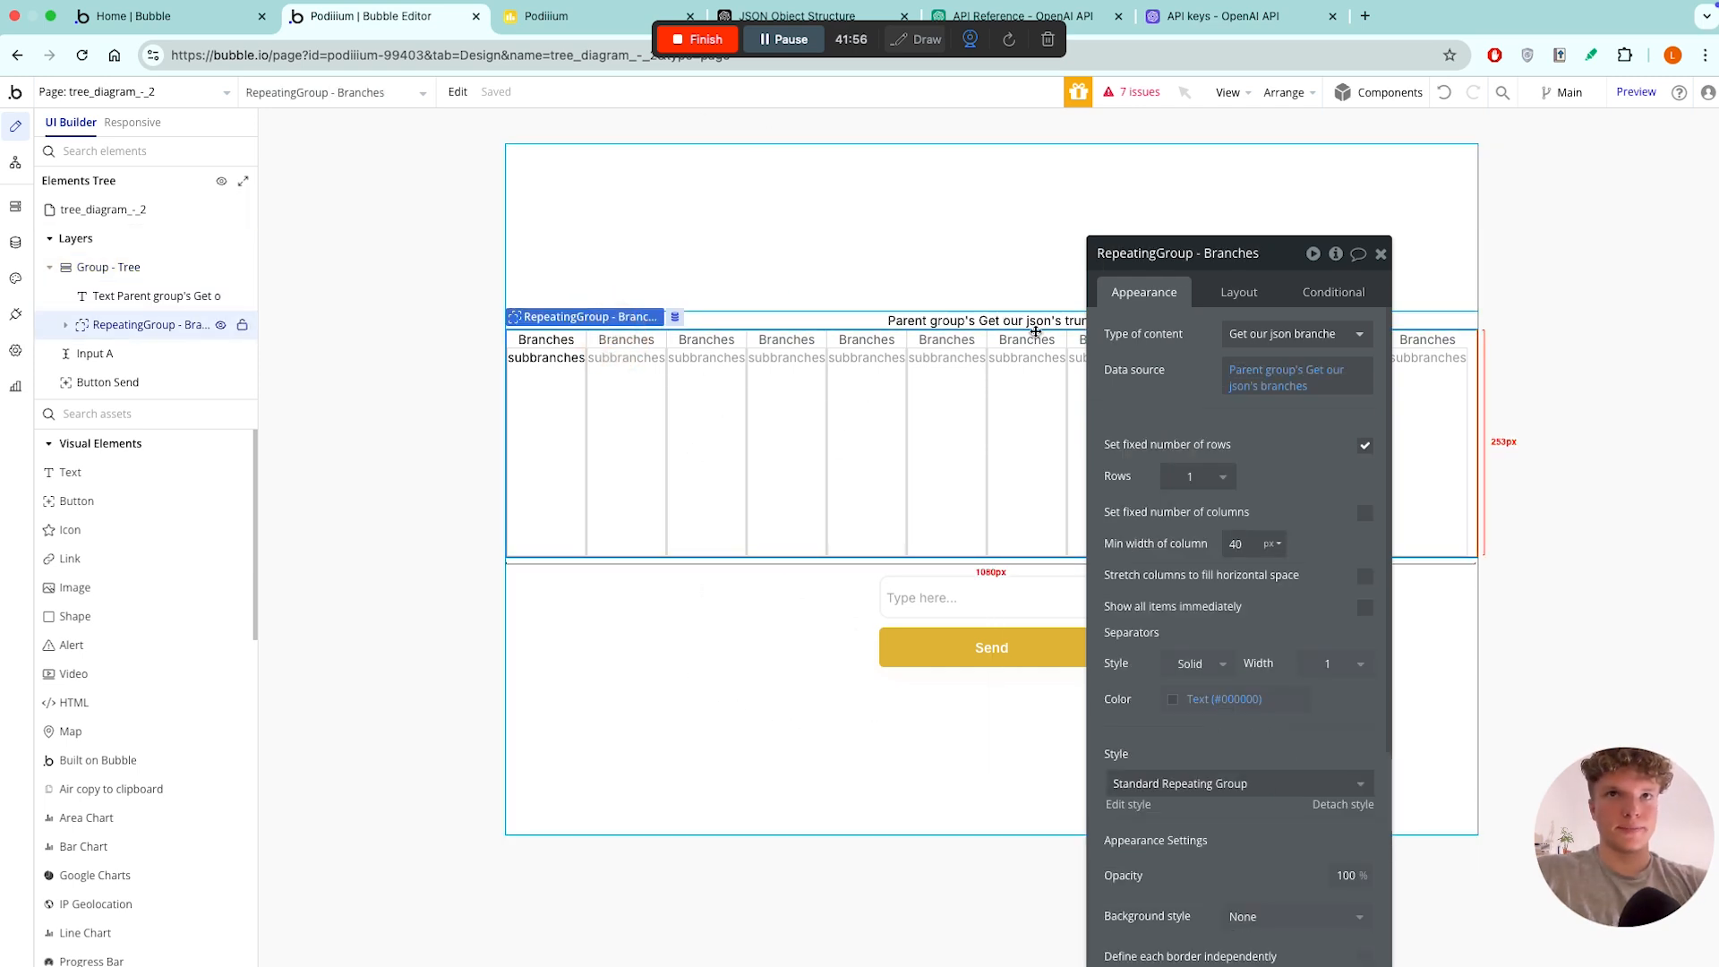
pyautogui.click(546, 339)
# - Replace the Branches label with dynamic data: Current cell's branche's title
pyautogui.doubleClick(1150, 335)
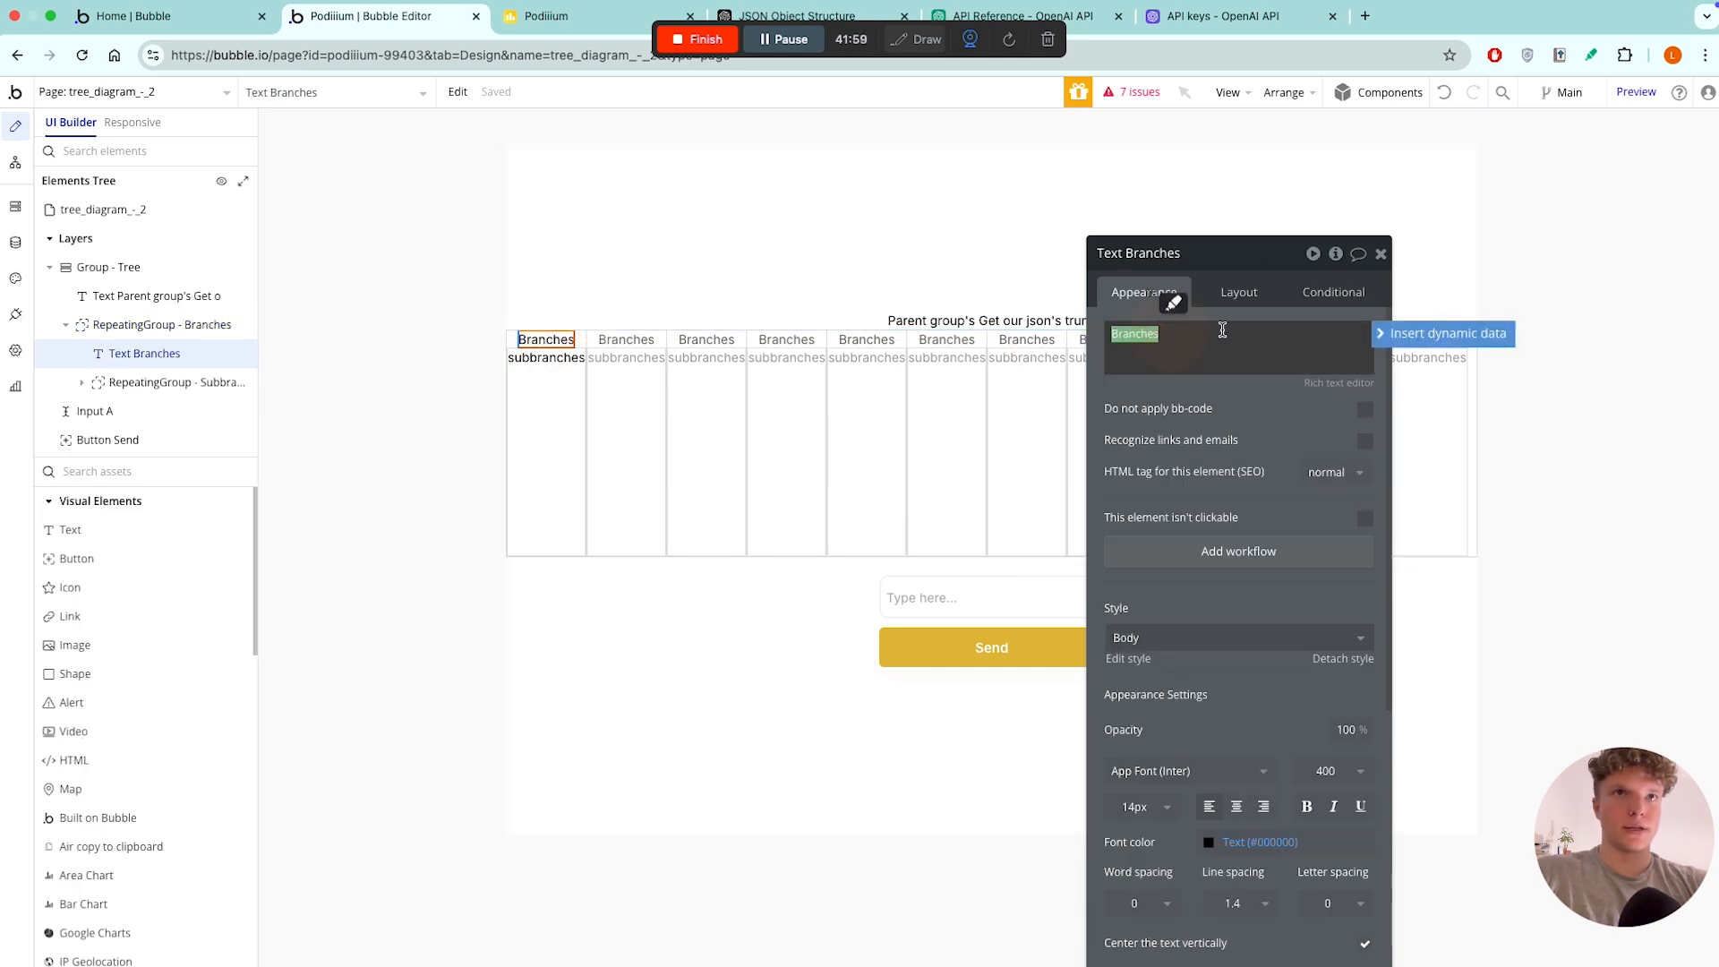
pyautogui.click(1448, 333)
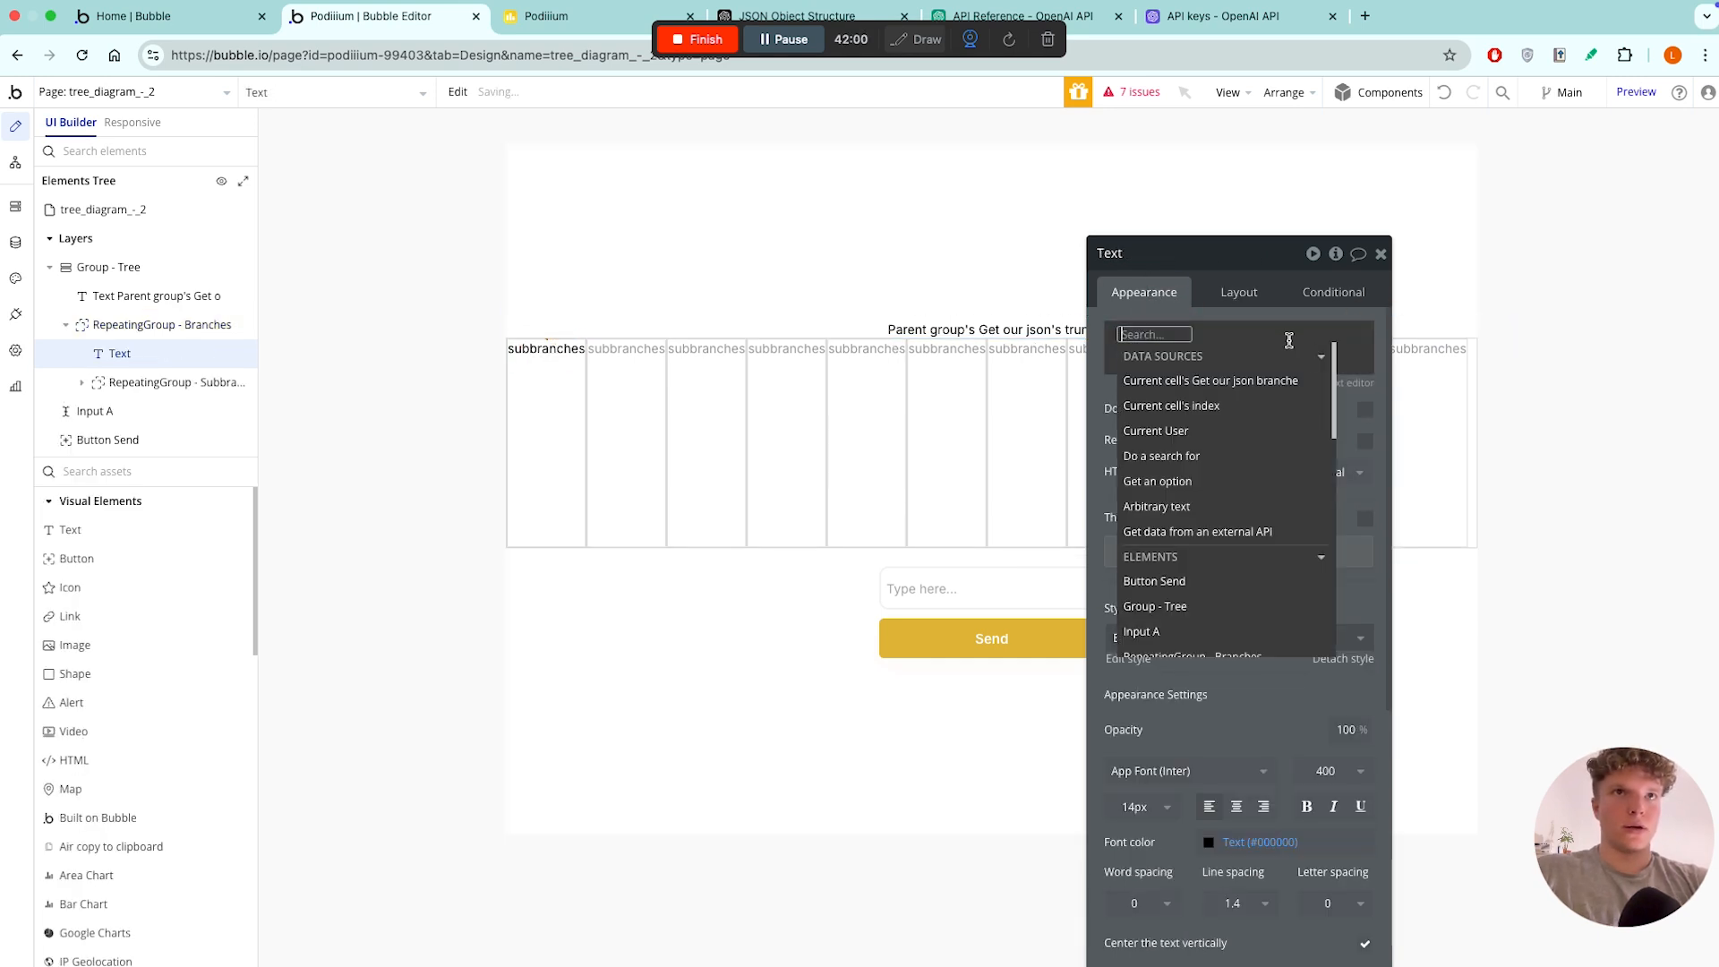
pyautogui.click(1158, 381)
pyautogui.click(1313, 394)
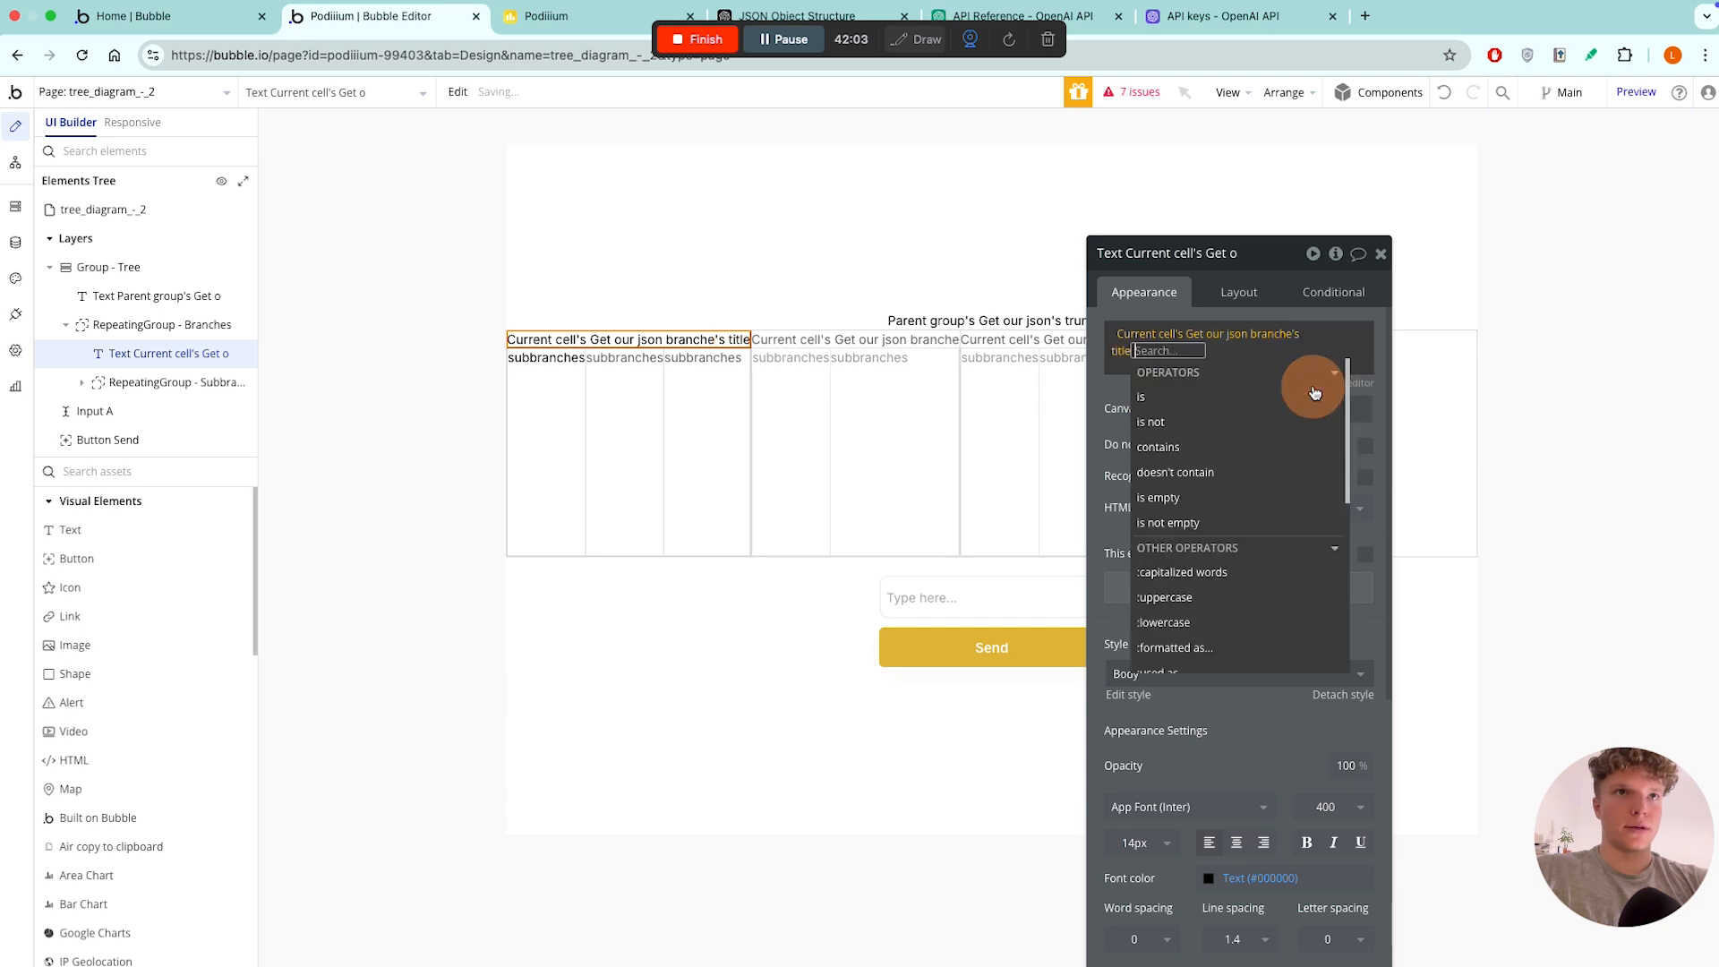
pyautogui.click(1120, 387)
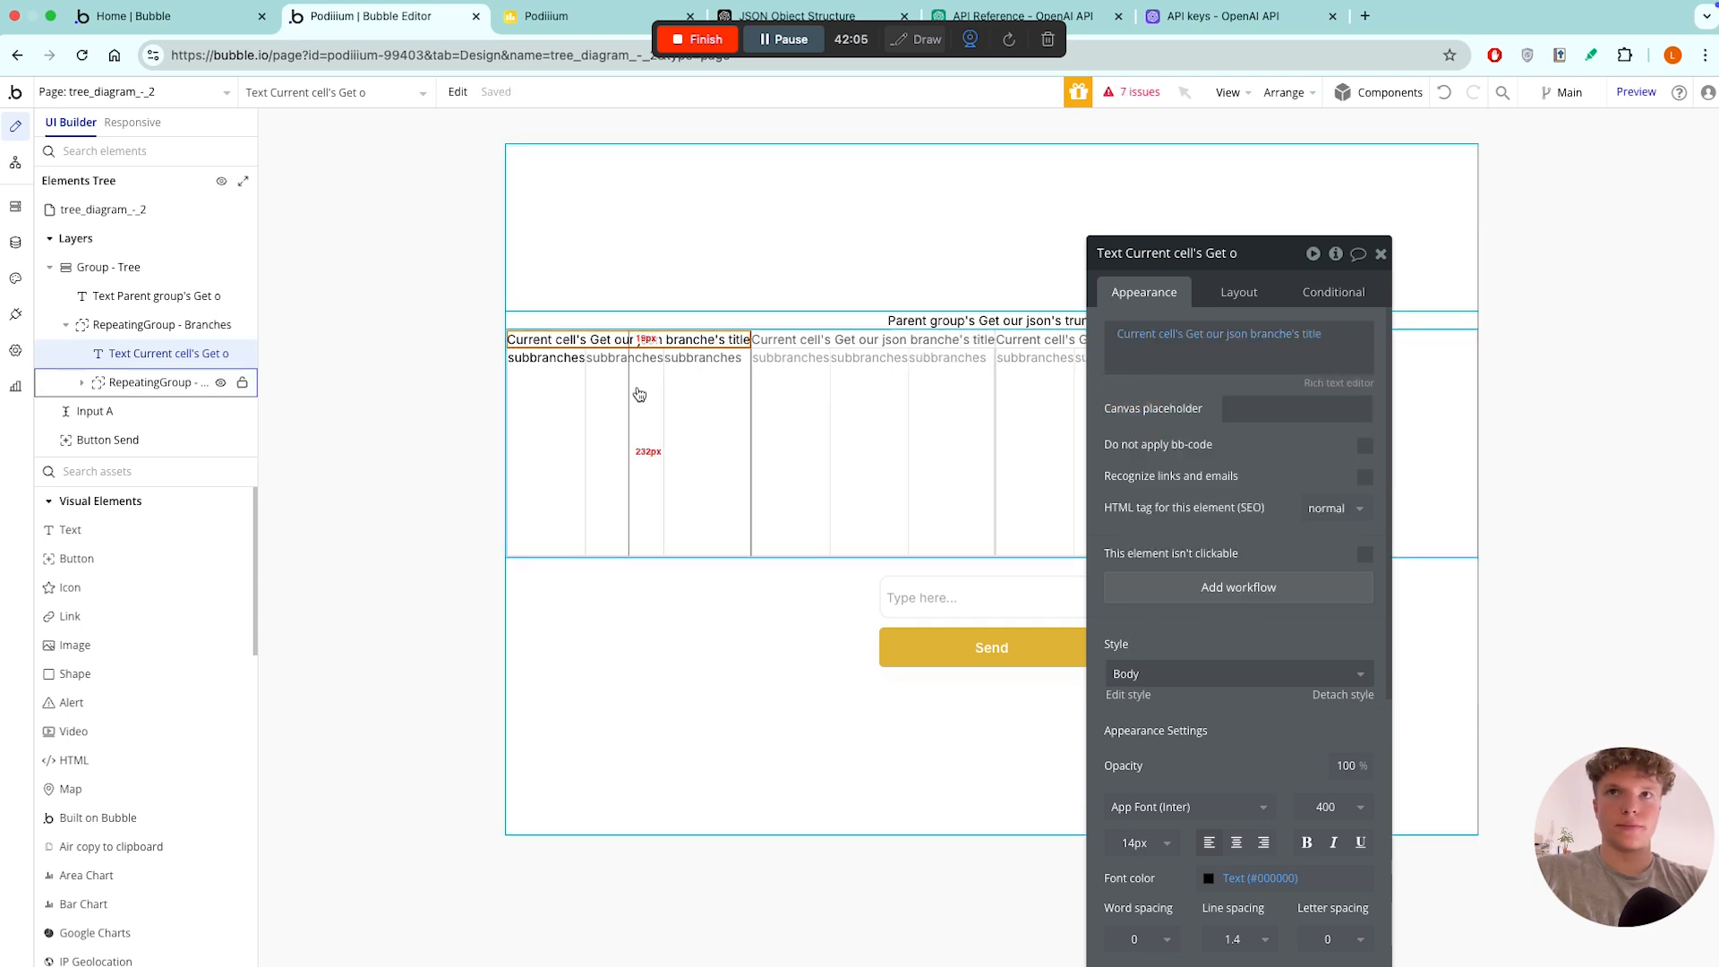
# - Set the Subbranches repeating group to type text with source Current cell's branche's subbranches
pyautogui.click(545, 377)
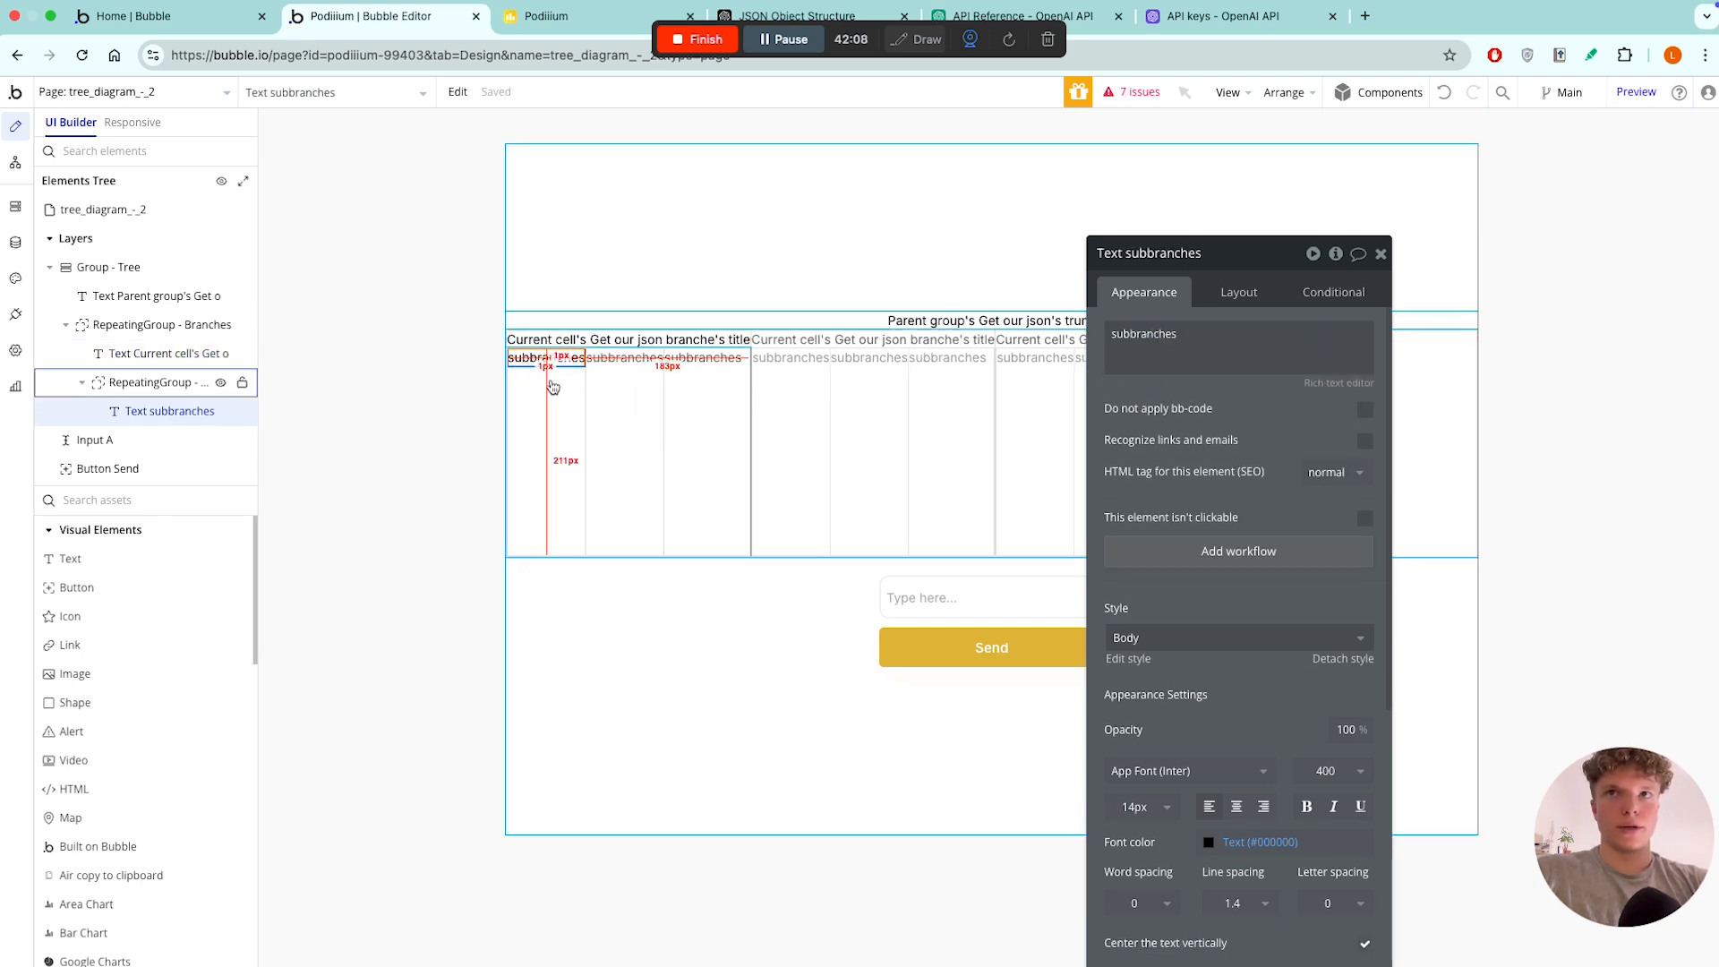
pyautogui.click(553, 386)
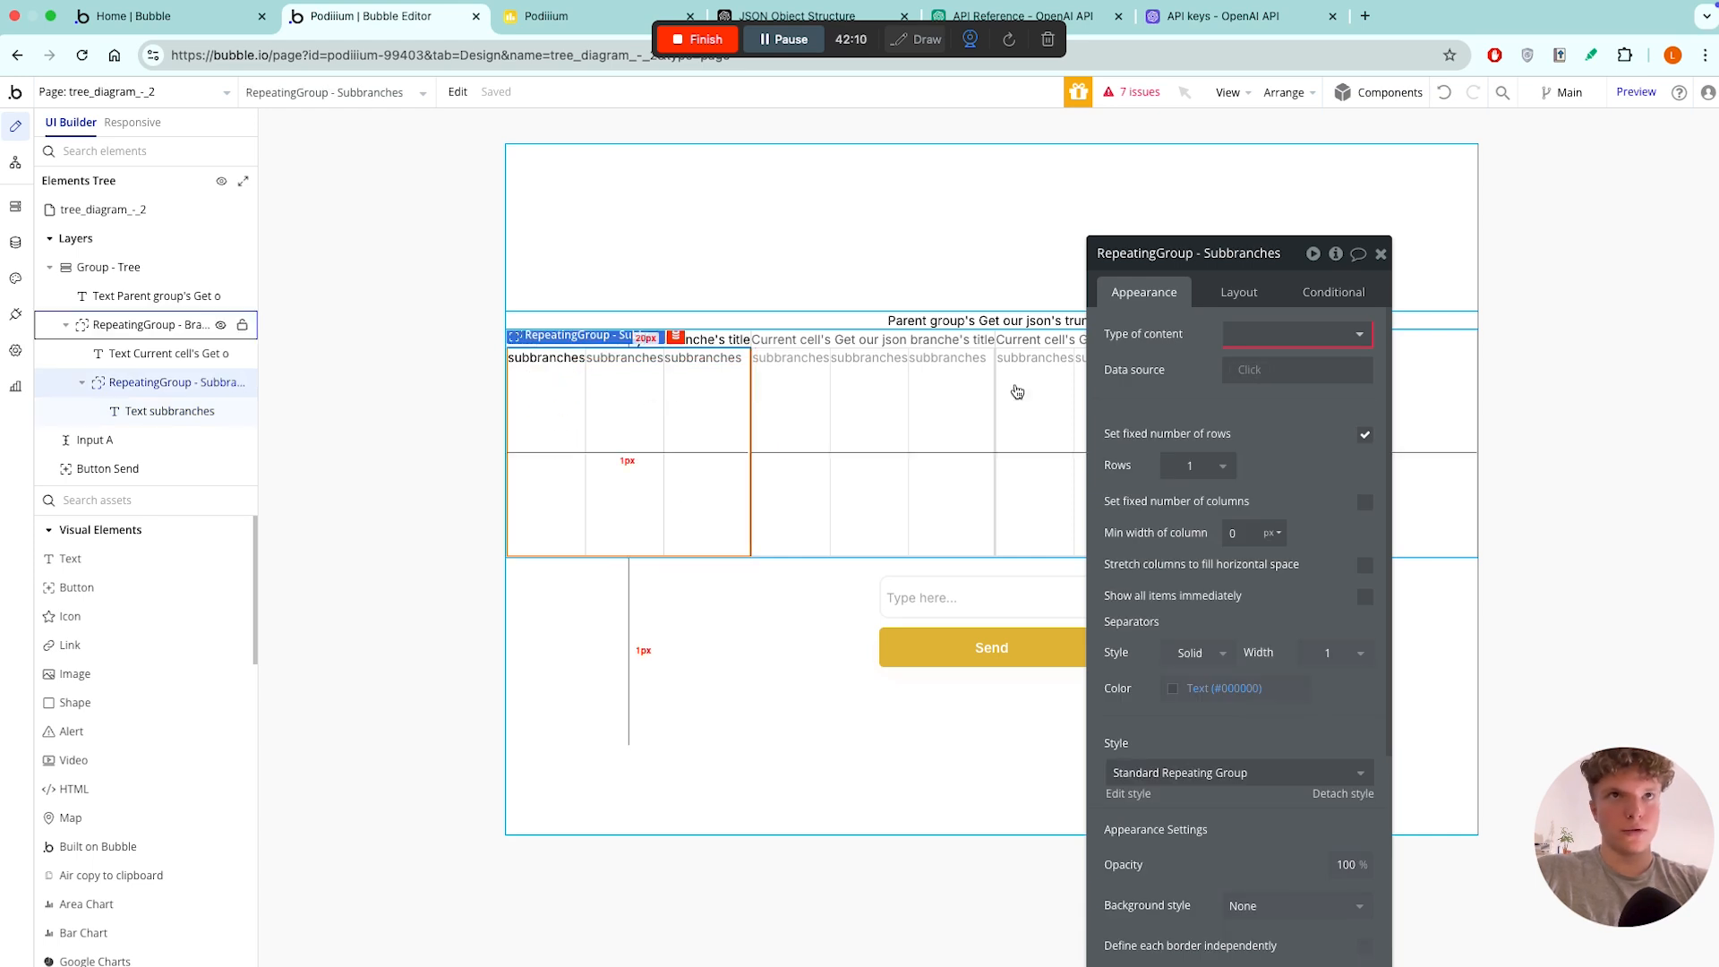
pyautogui.click(1244, 334)
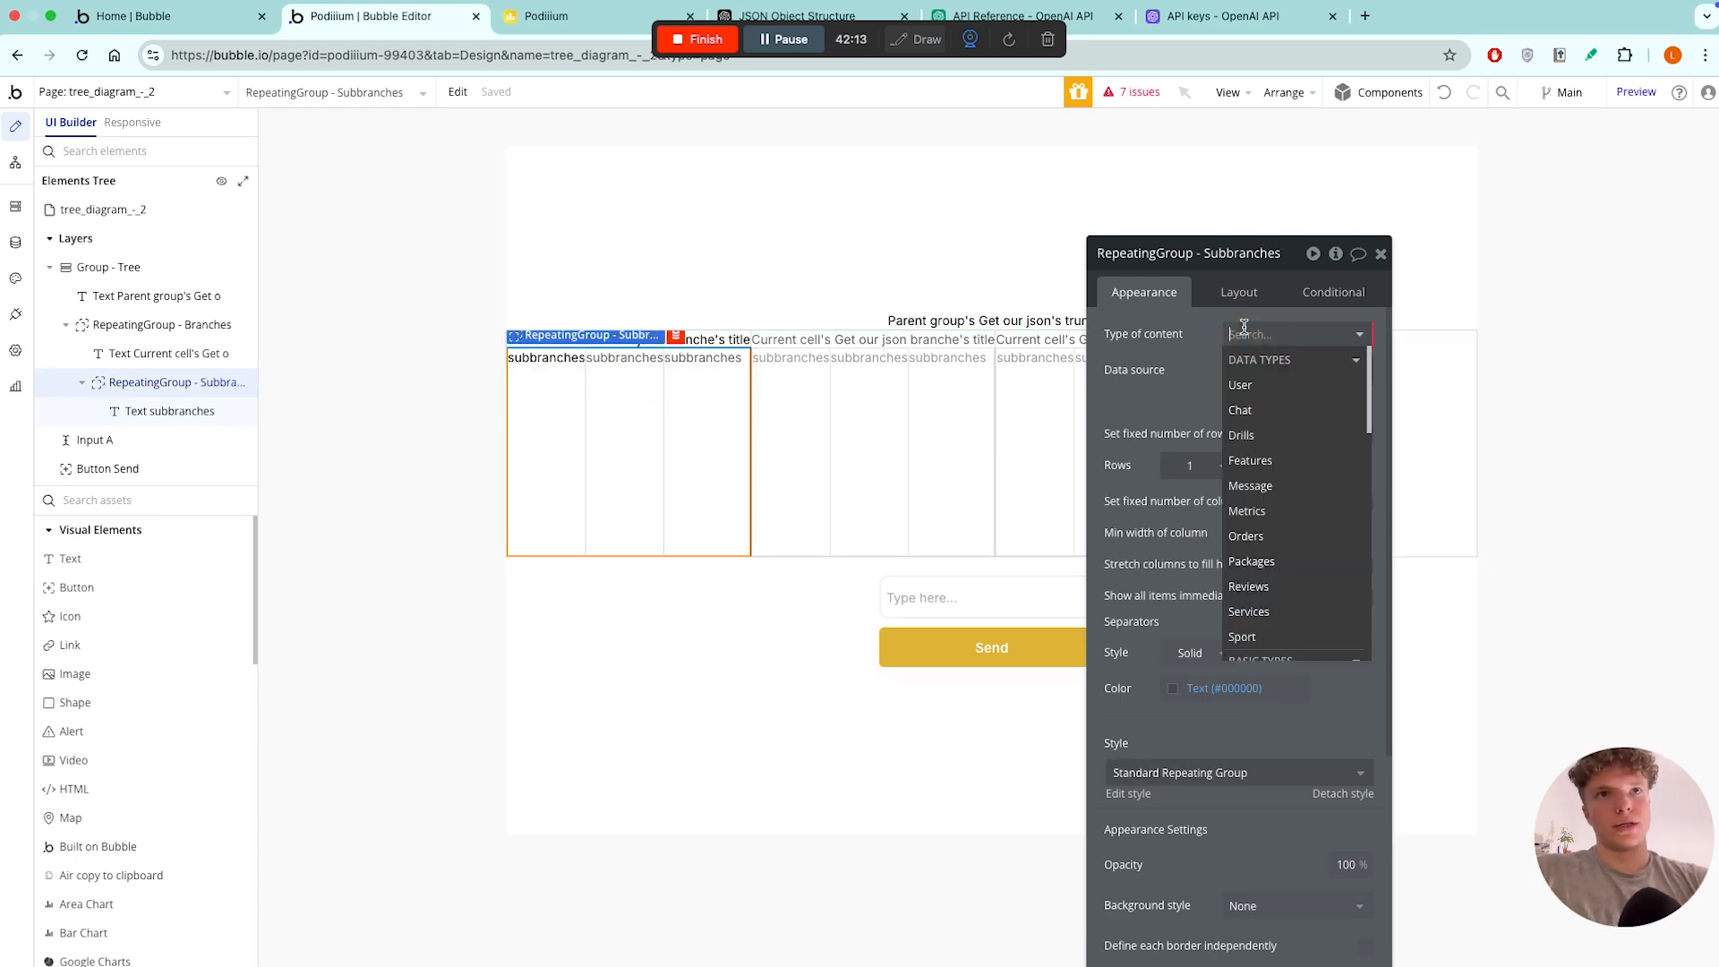
pyautogui.scroll(-5, 1268, 448)
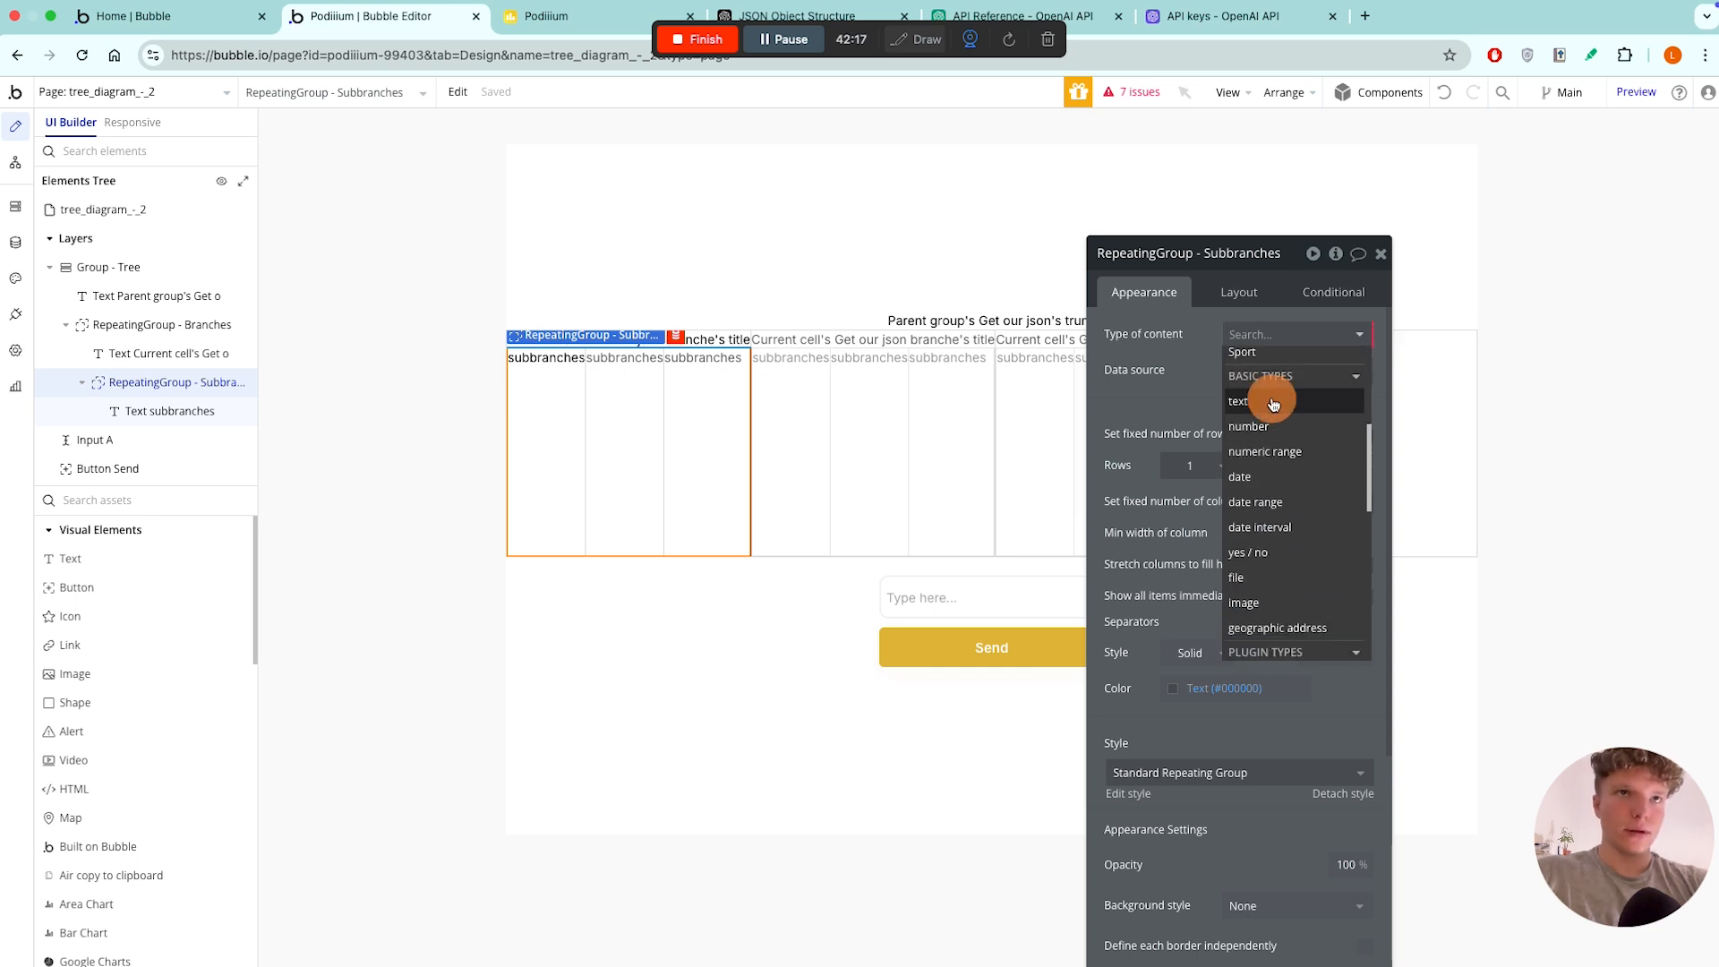
pyautogui.click(1258, 400)
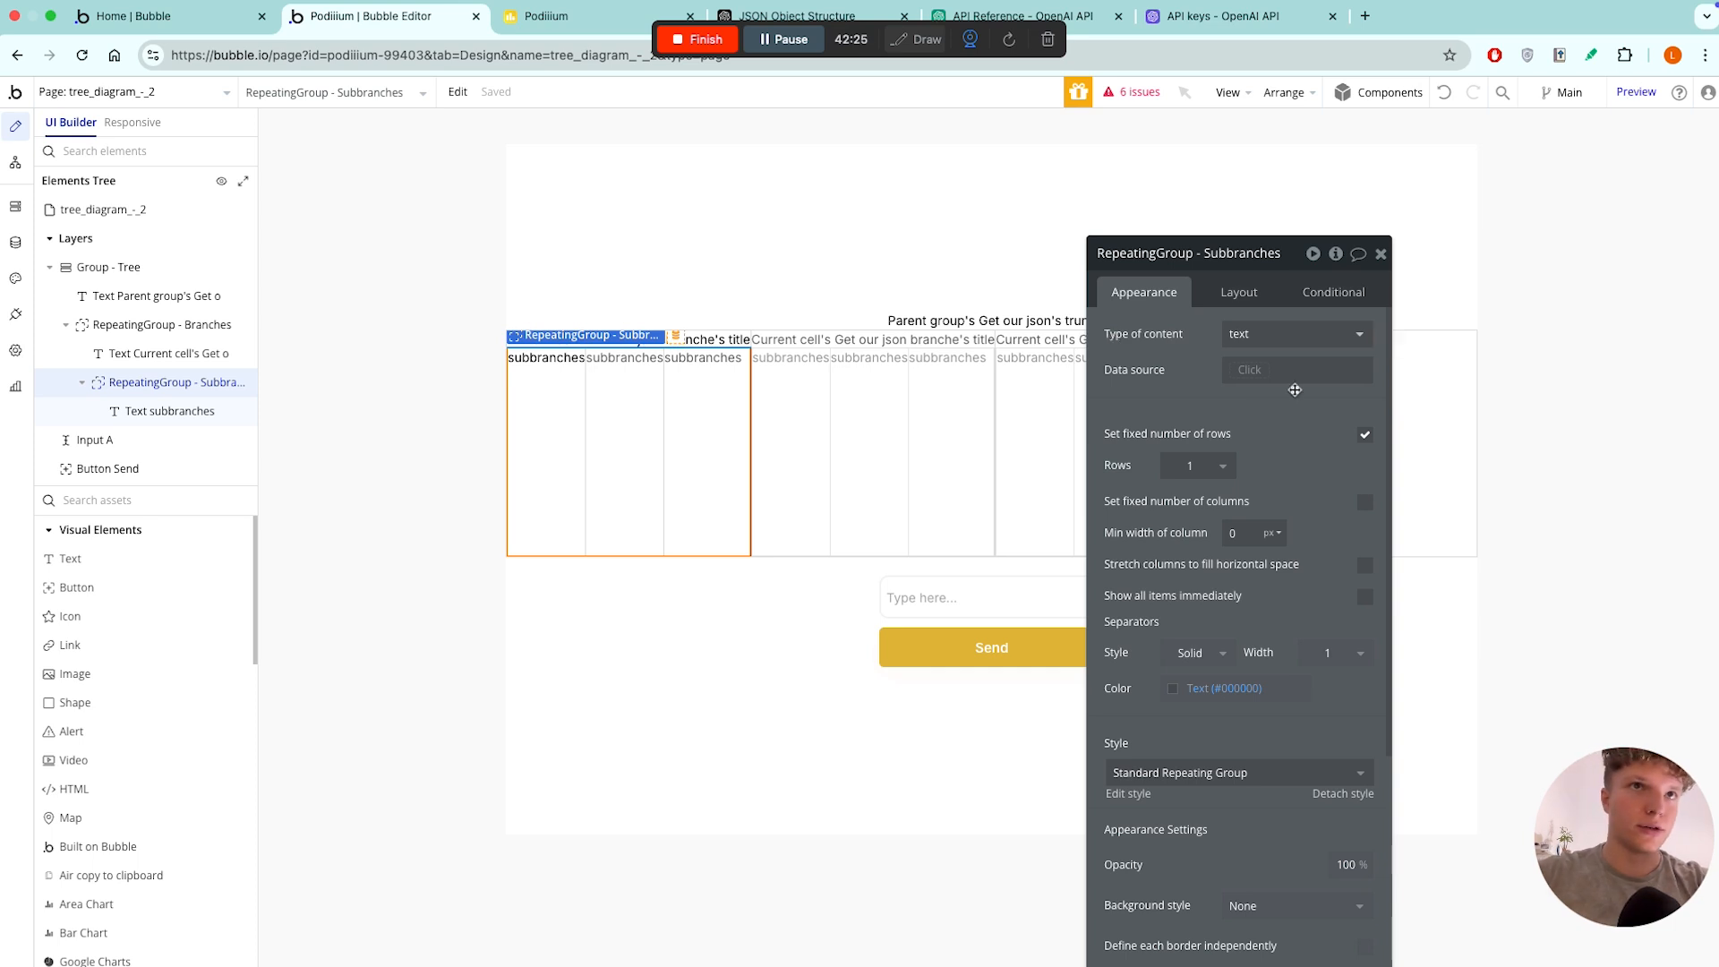
pyautogui.click(1244, 370)
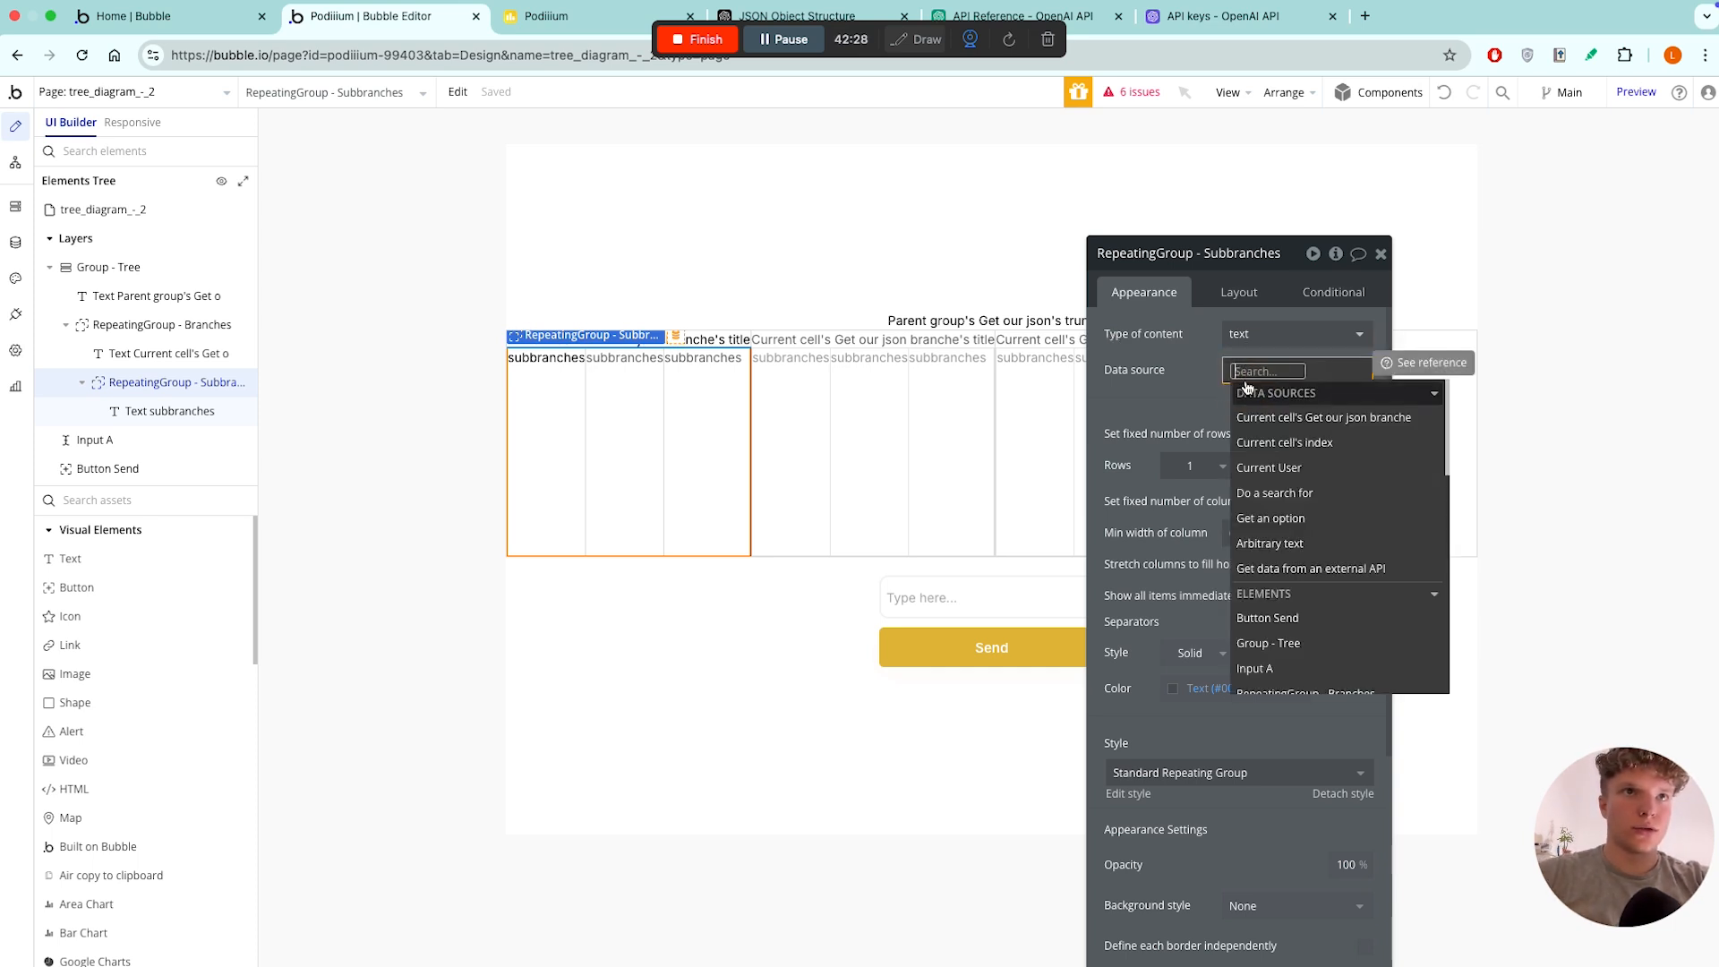
pyautogui.click(1282, 418)
pyautogui.click(1293, 459)
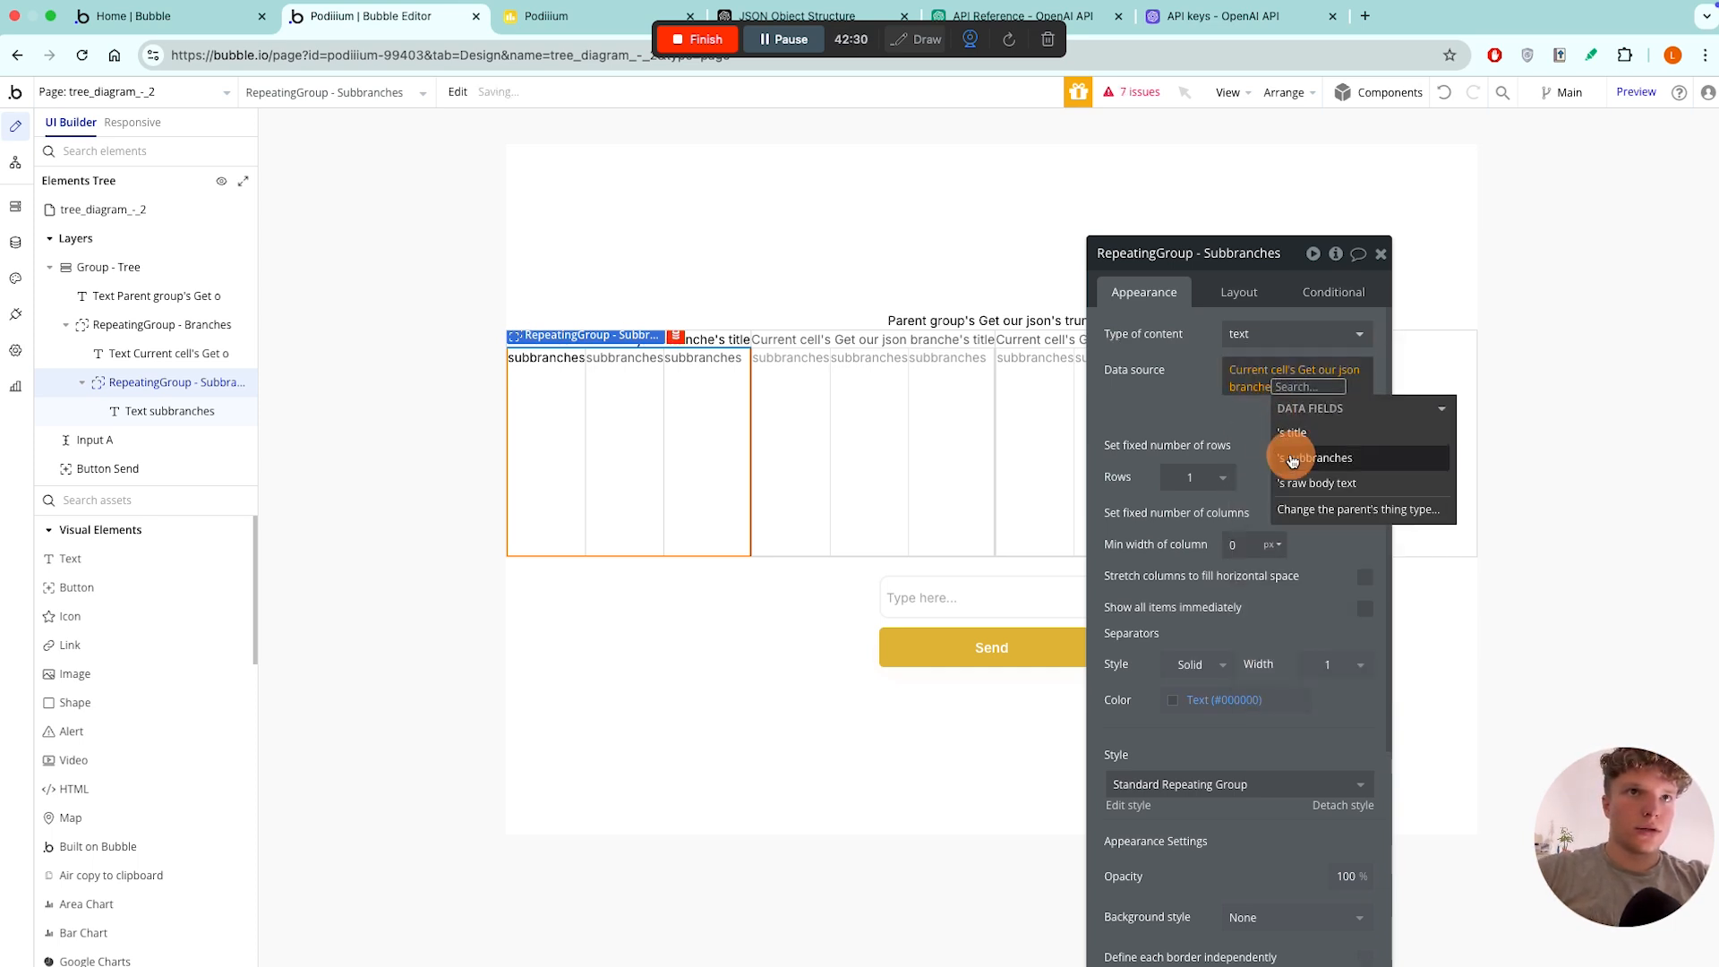
pyautogui.click(1178, 422)
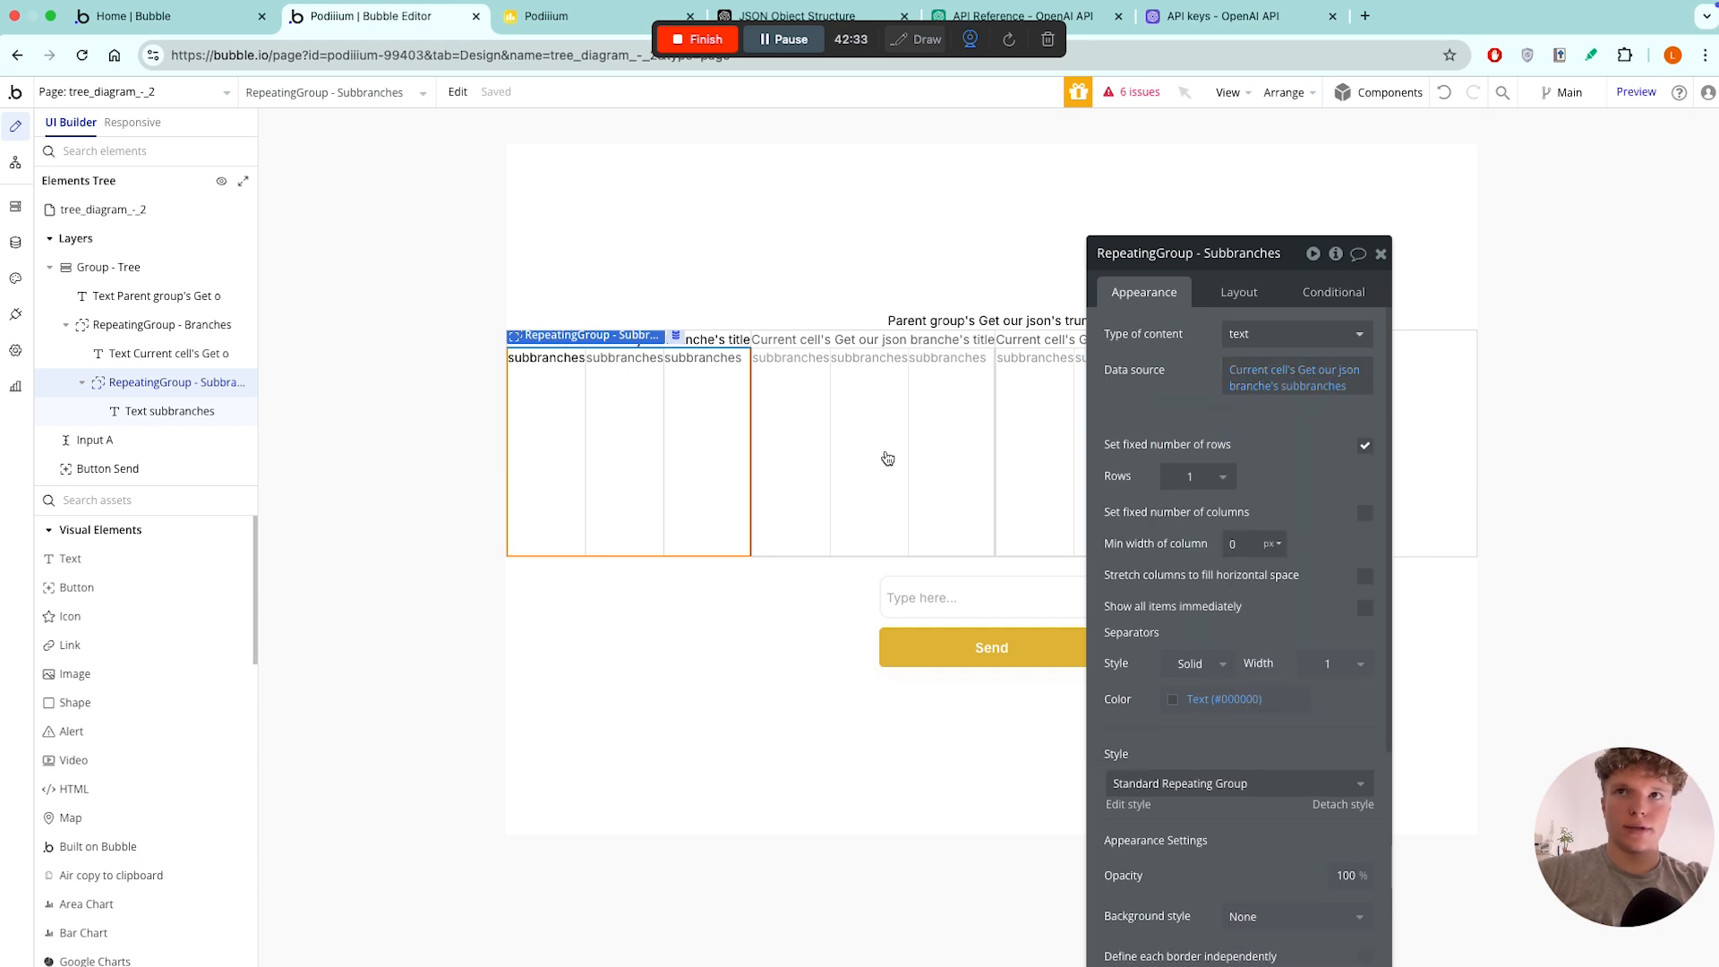
# - Replace the subbranches label placeholder with dynamic data: Current cell's text
pyautogui.click(170, 411)
pyautogui.click(1245, 343)
pyautogui.doubleClick(1245, 343)
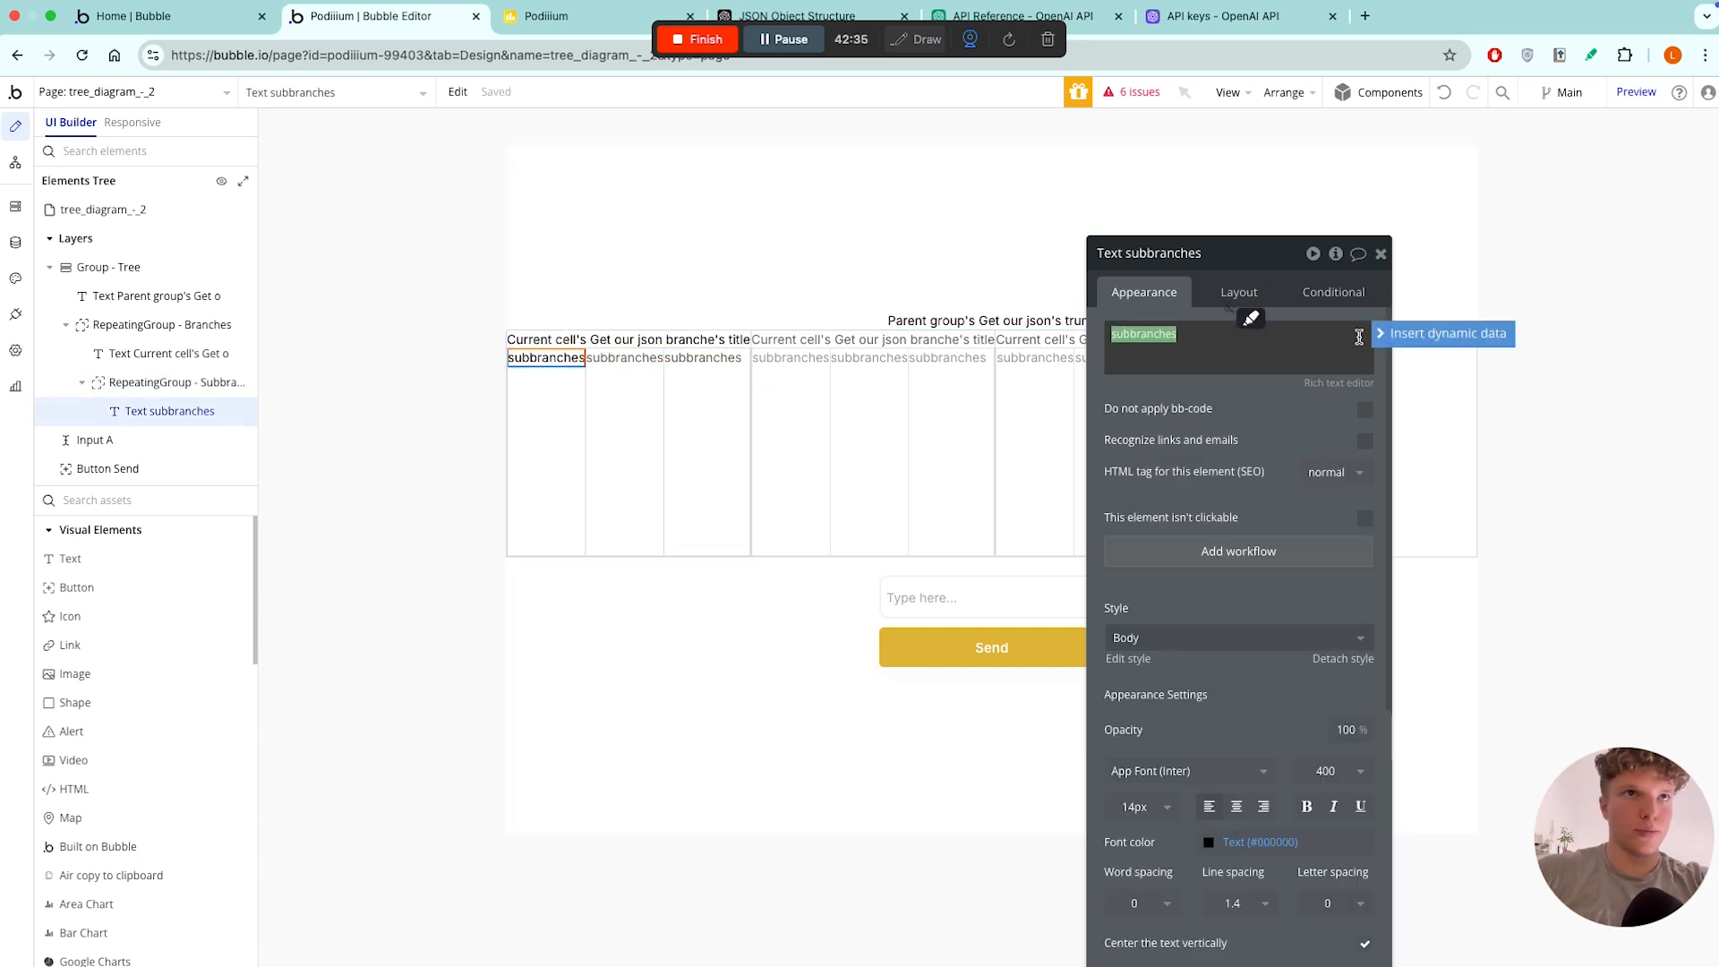
pyautogui.click(1437, 333)
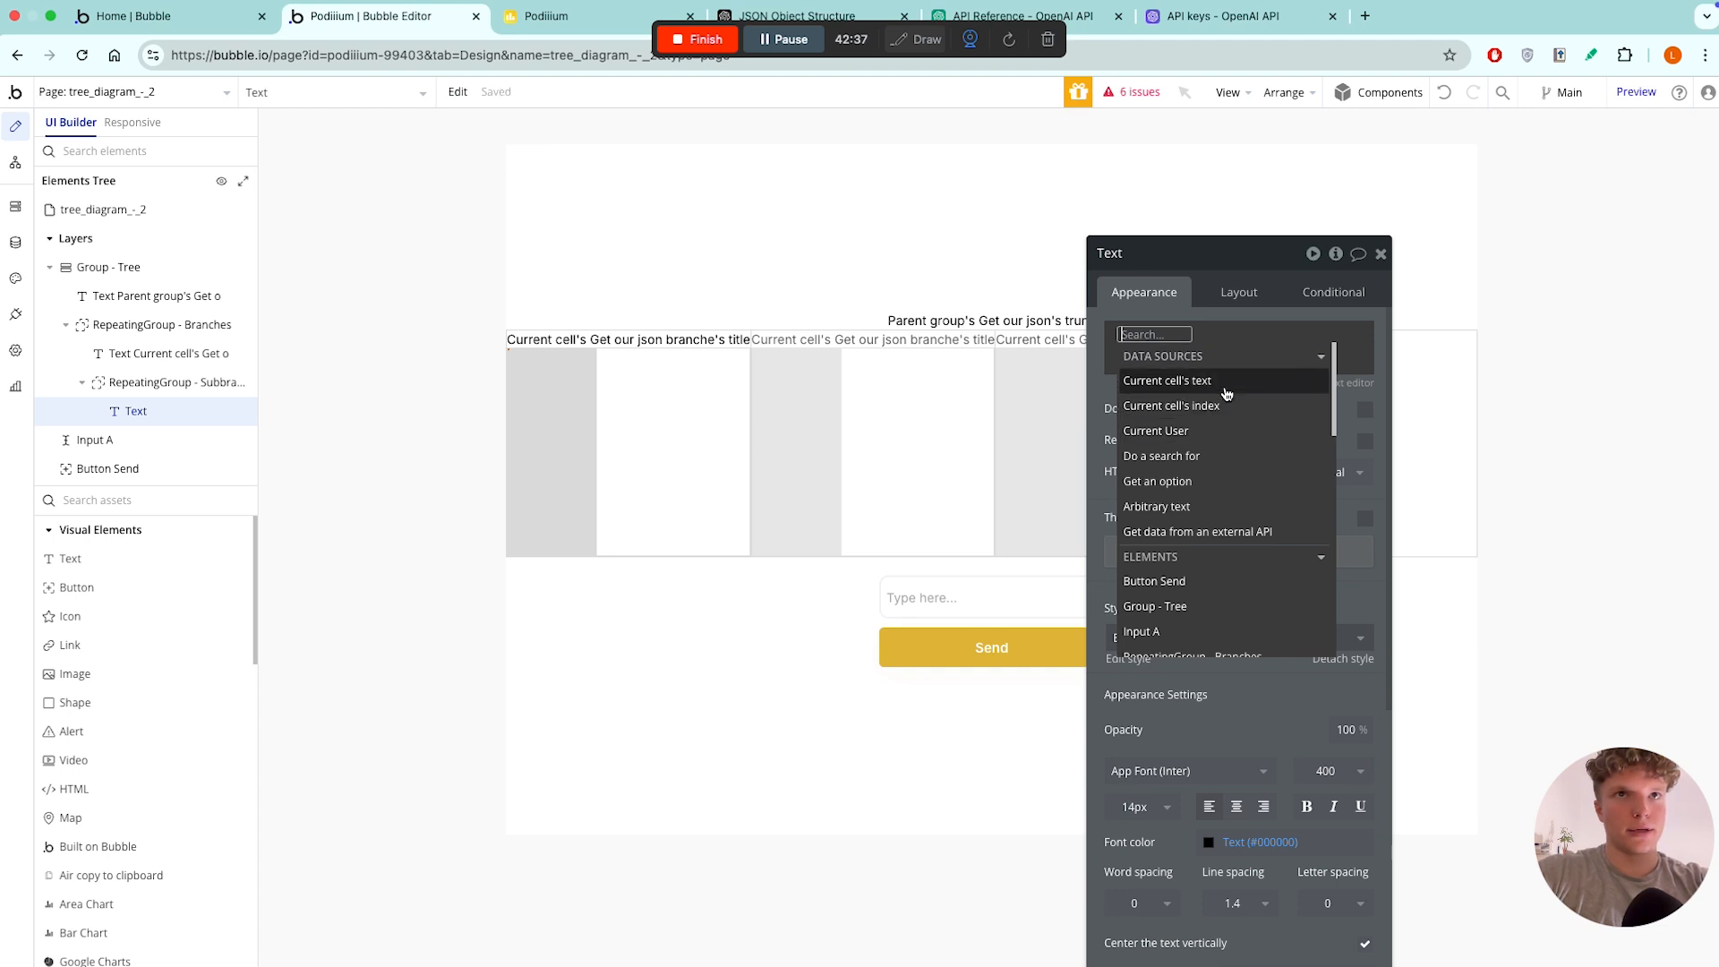
pyautogui.click(1166, 380)
pyautogui.click(1161, 392)
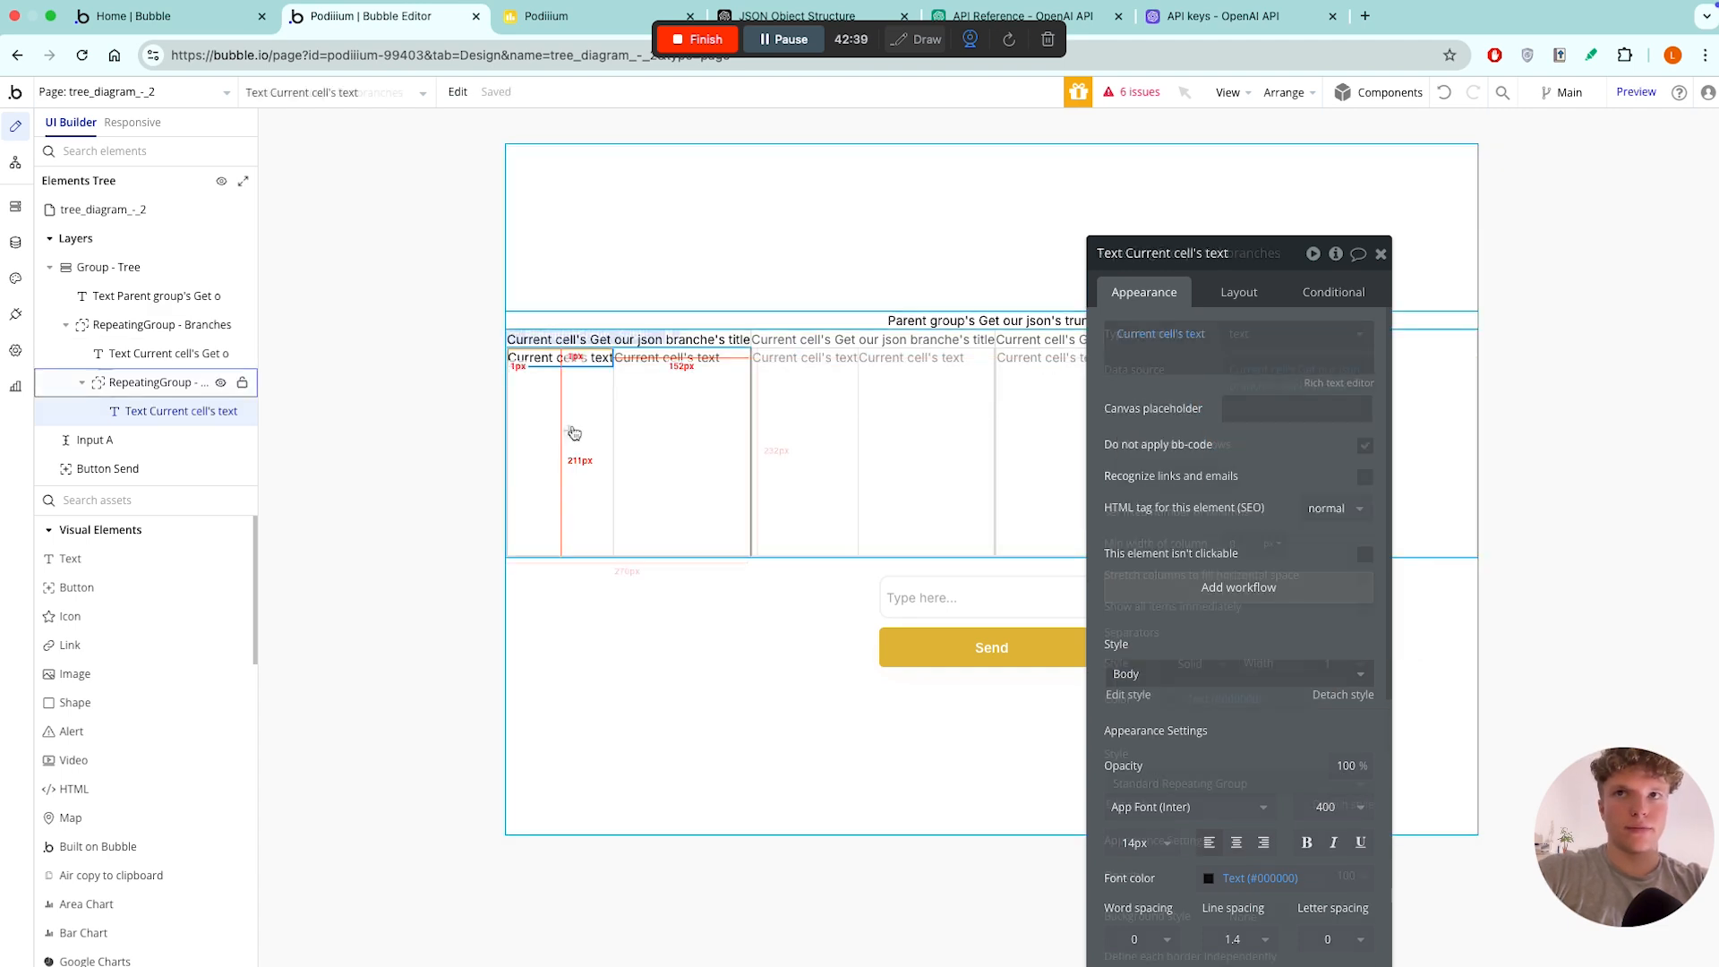
pyautogui.click(537, 378)
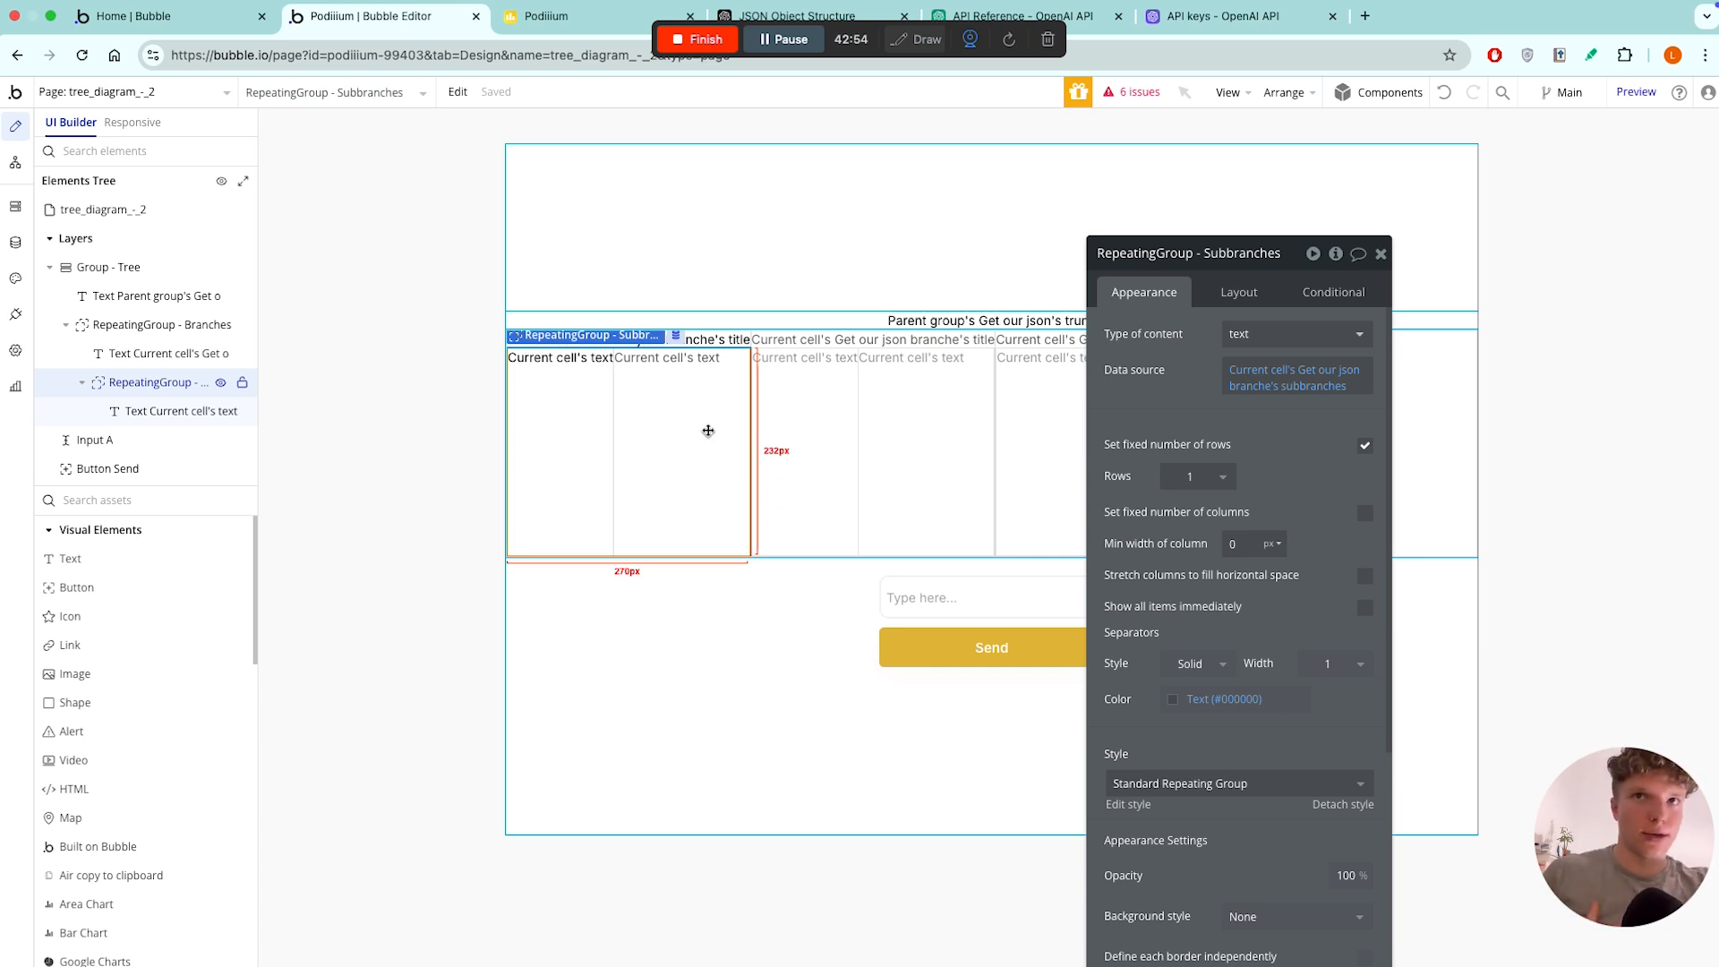
# - Preview the page in normal mode and generate a tree by entering 'pizza'
pyautogui.click(608, 430)
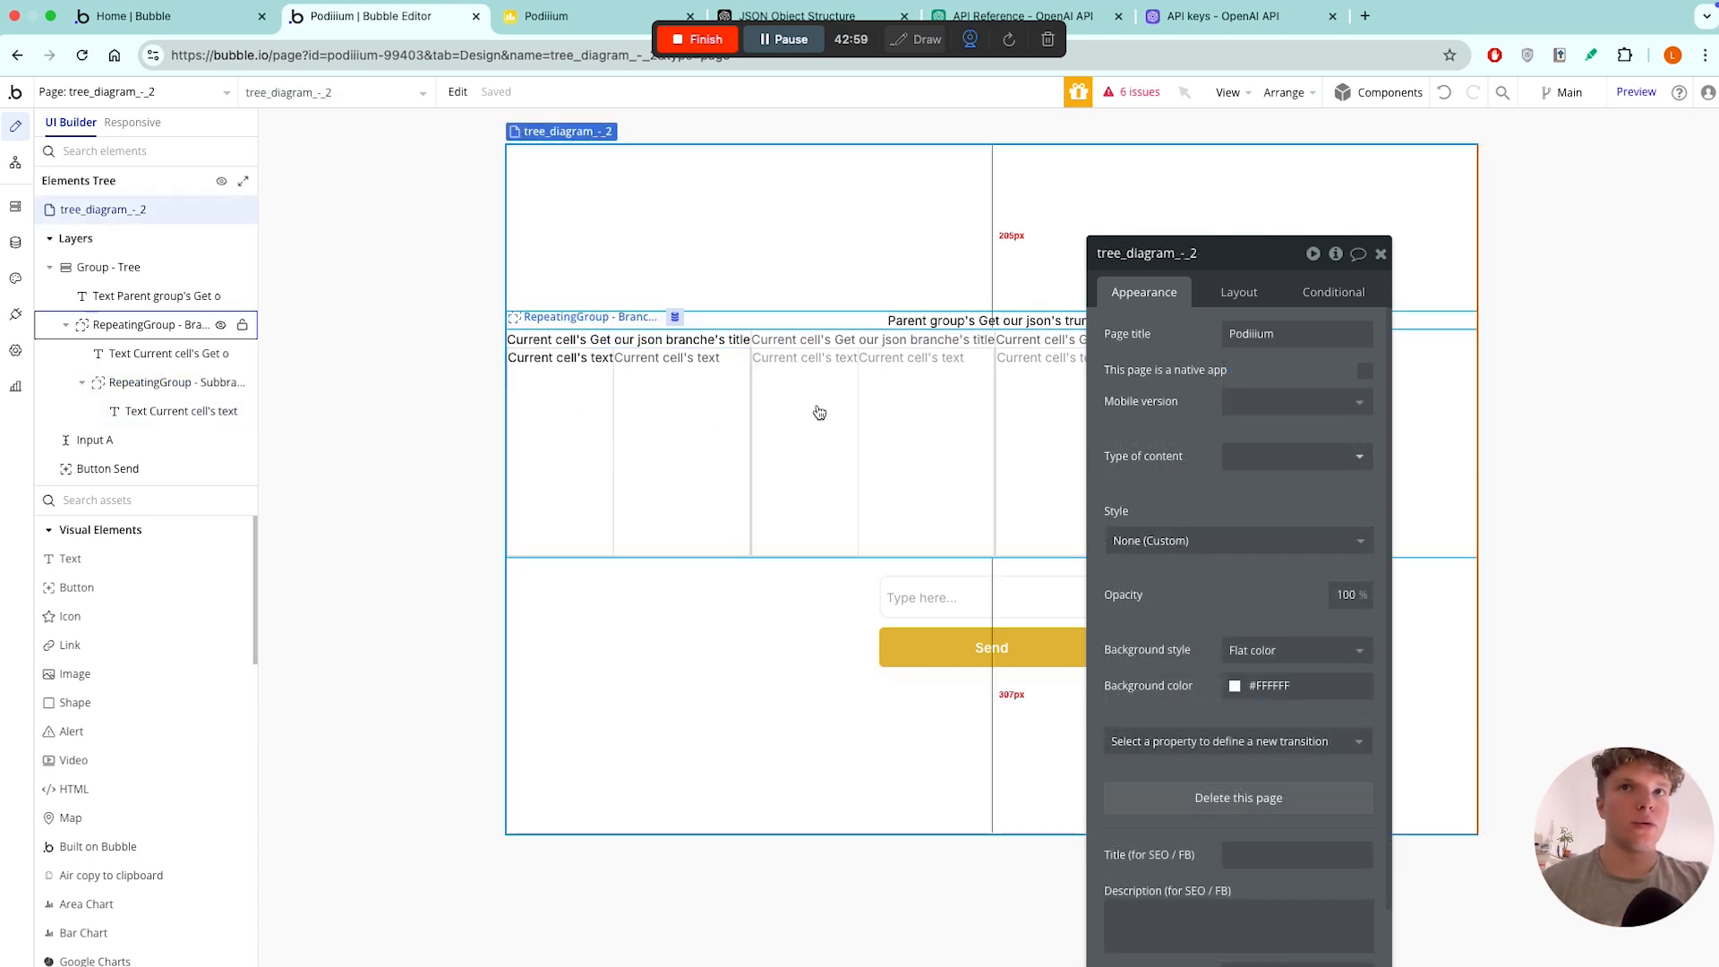
pyautogui.click(1381, 257)
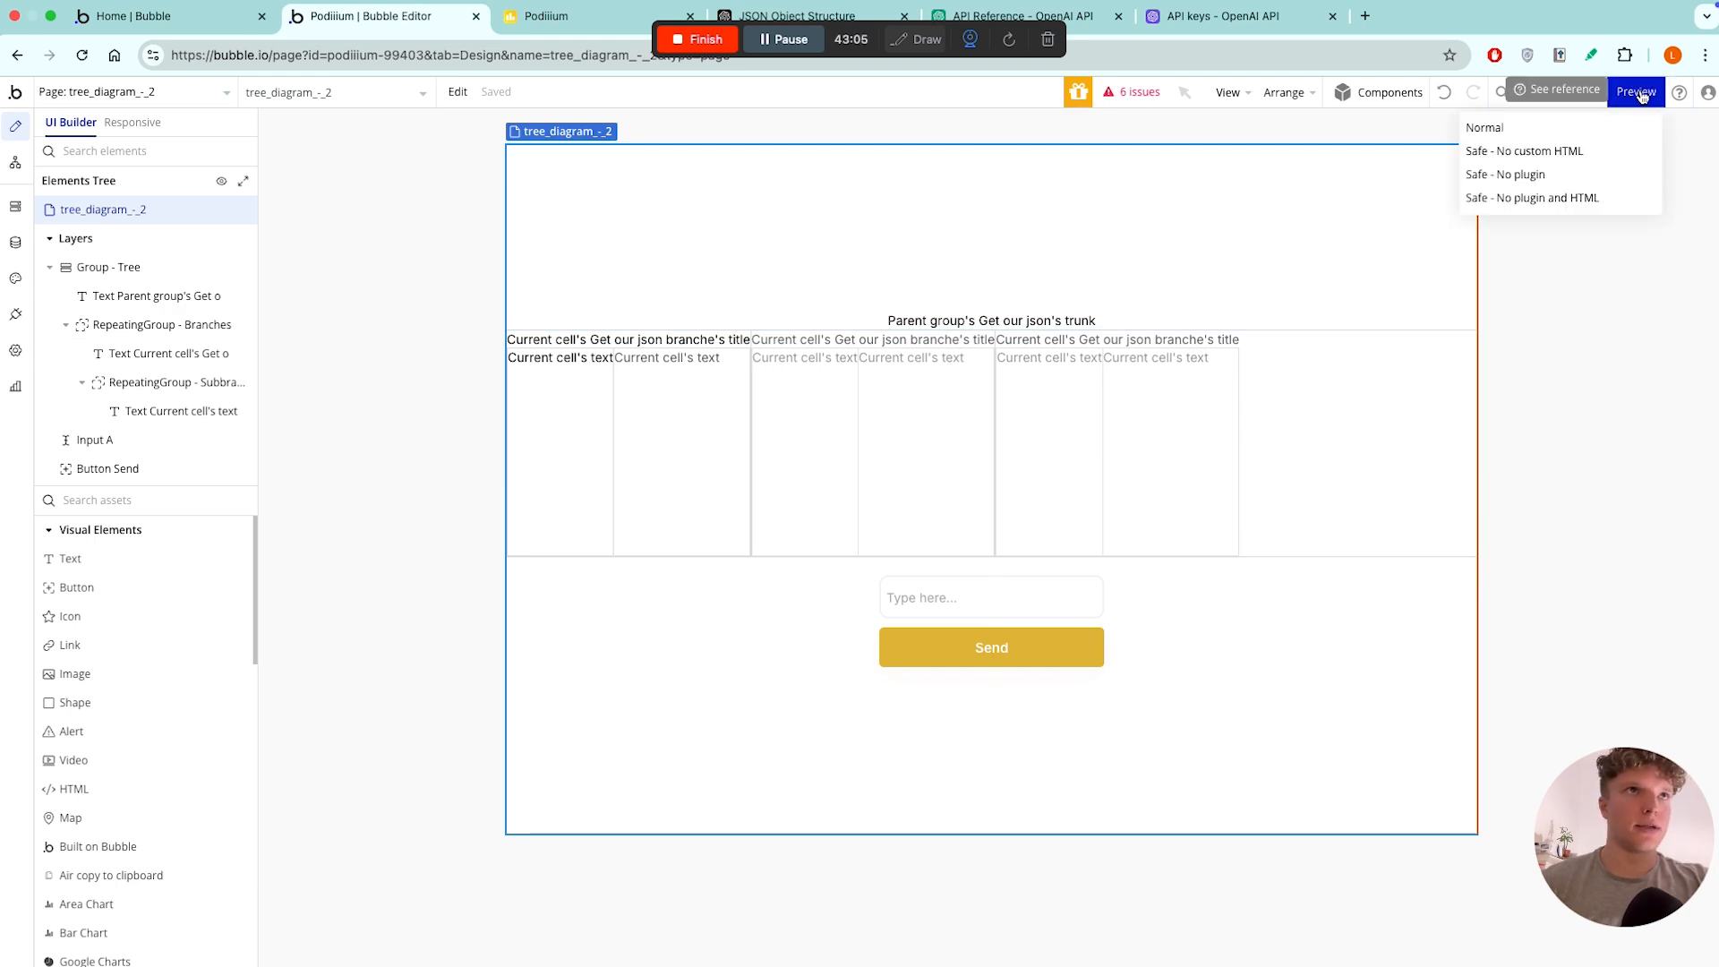
pyautogui.click(1636, 92)
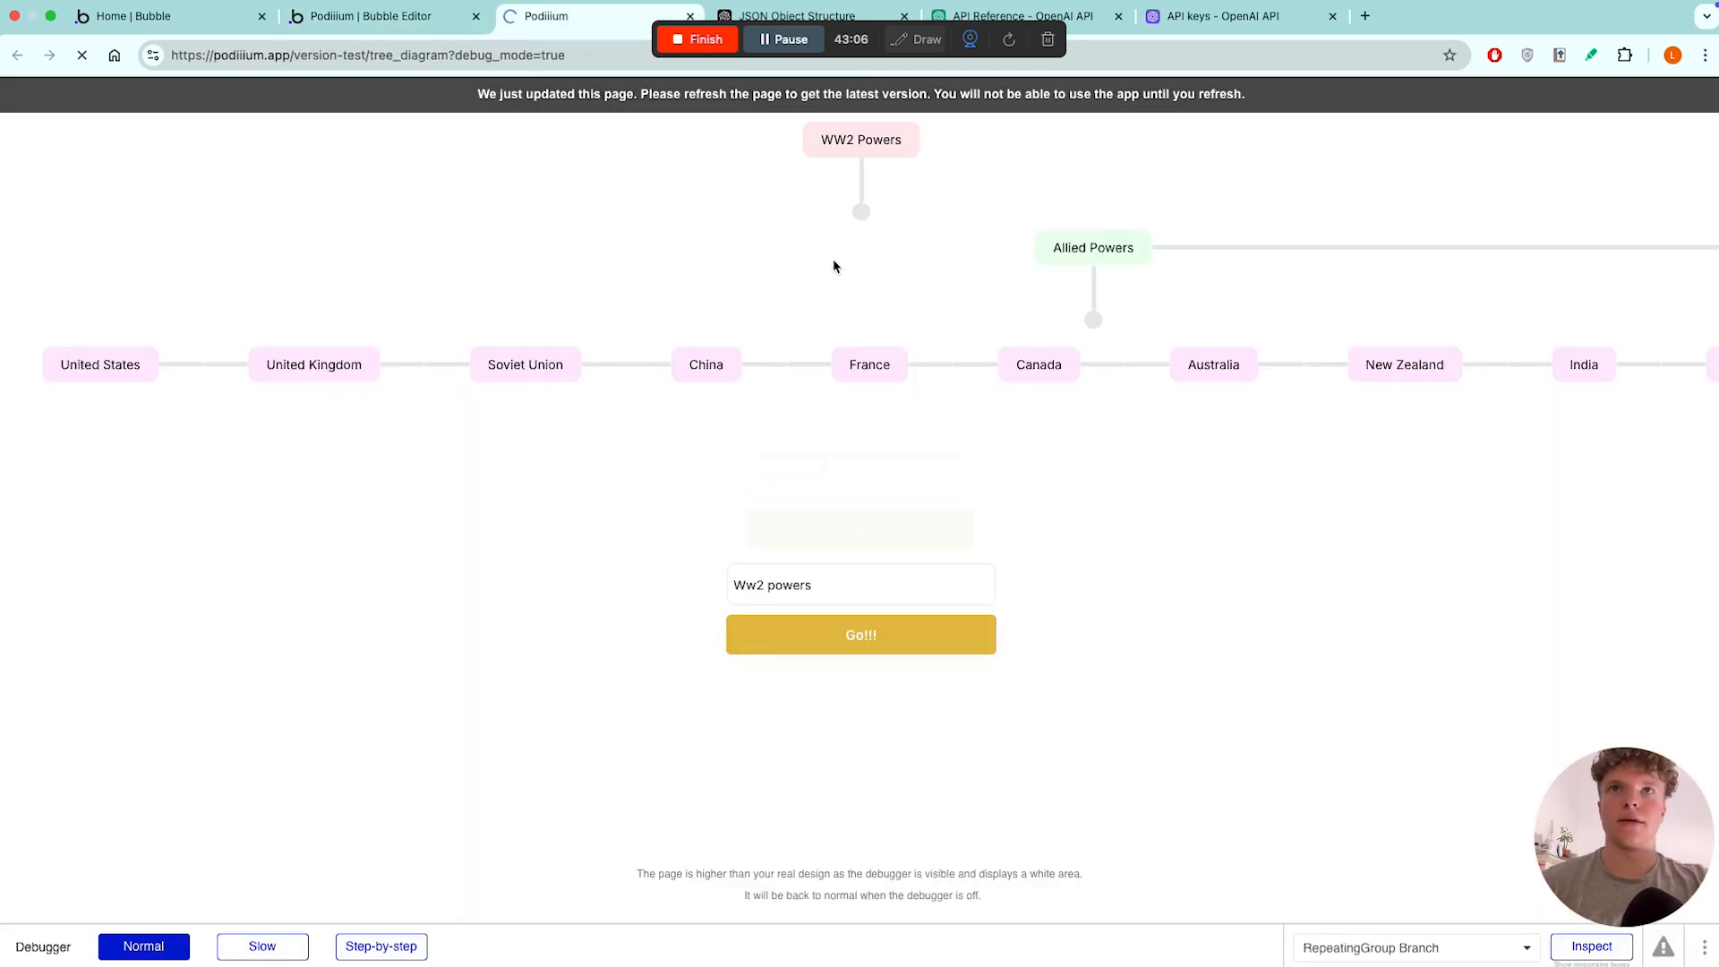
pyautogui.click(825, 466)
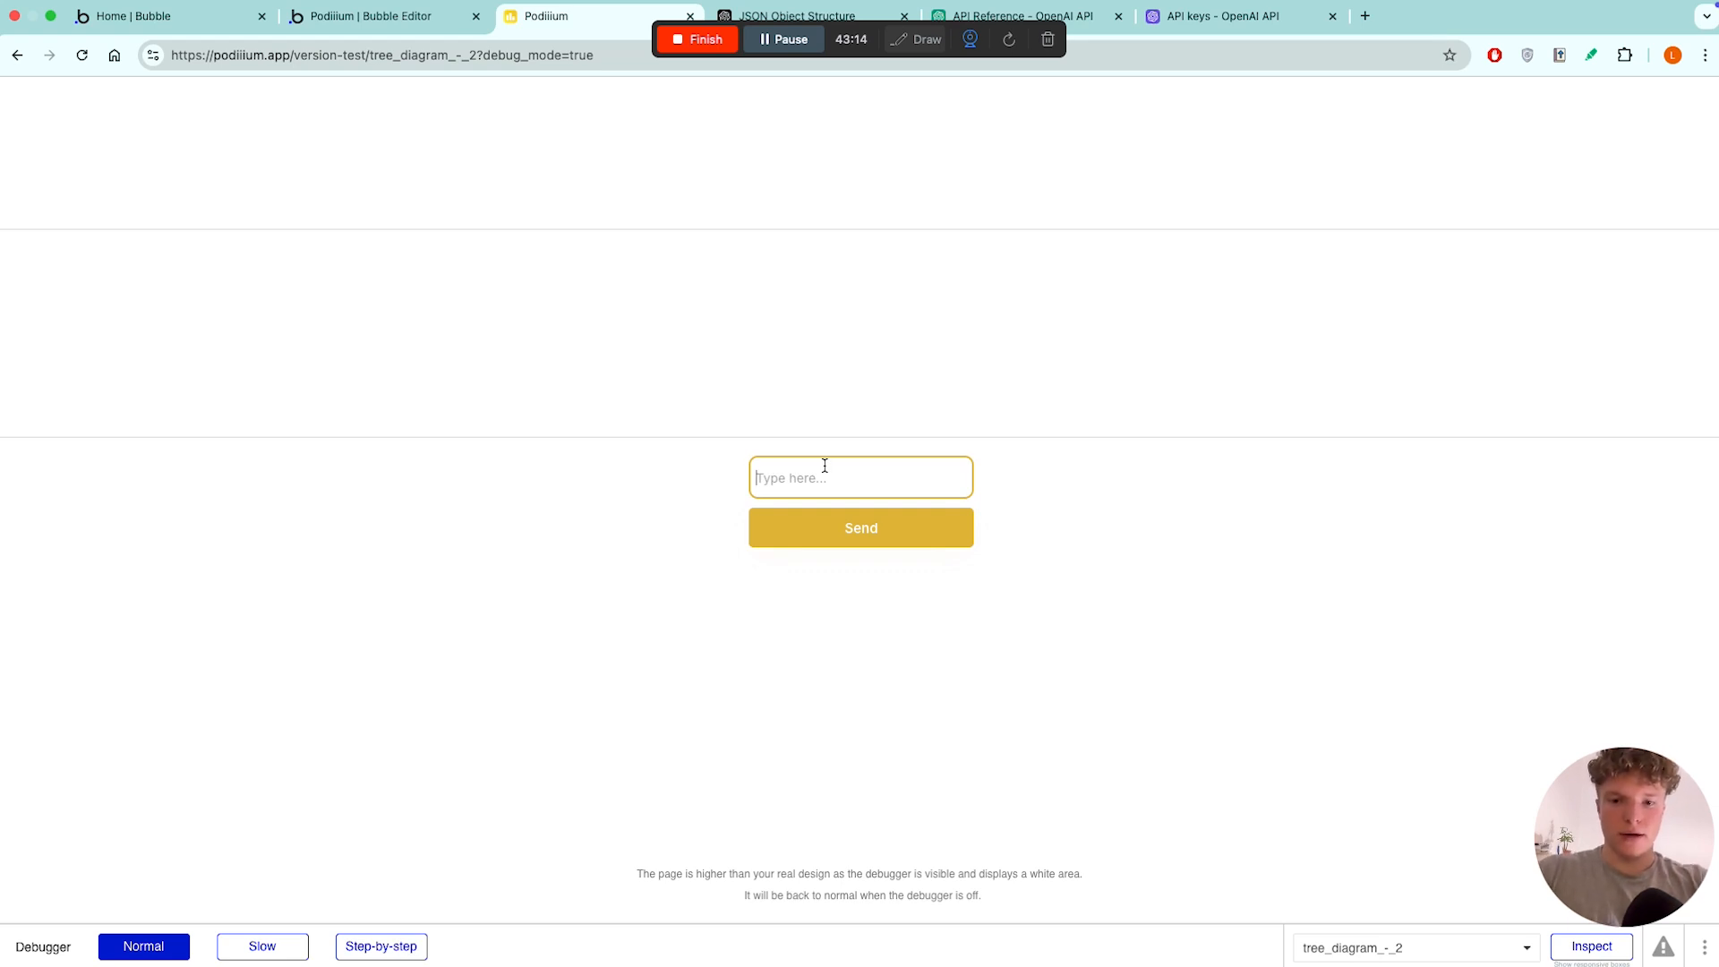
pyautogui.write('pizza')
pyautogui.press('Return')
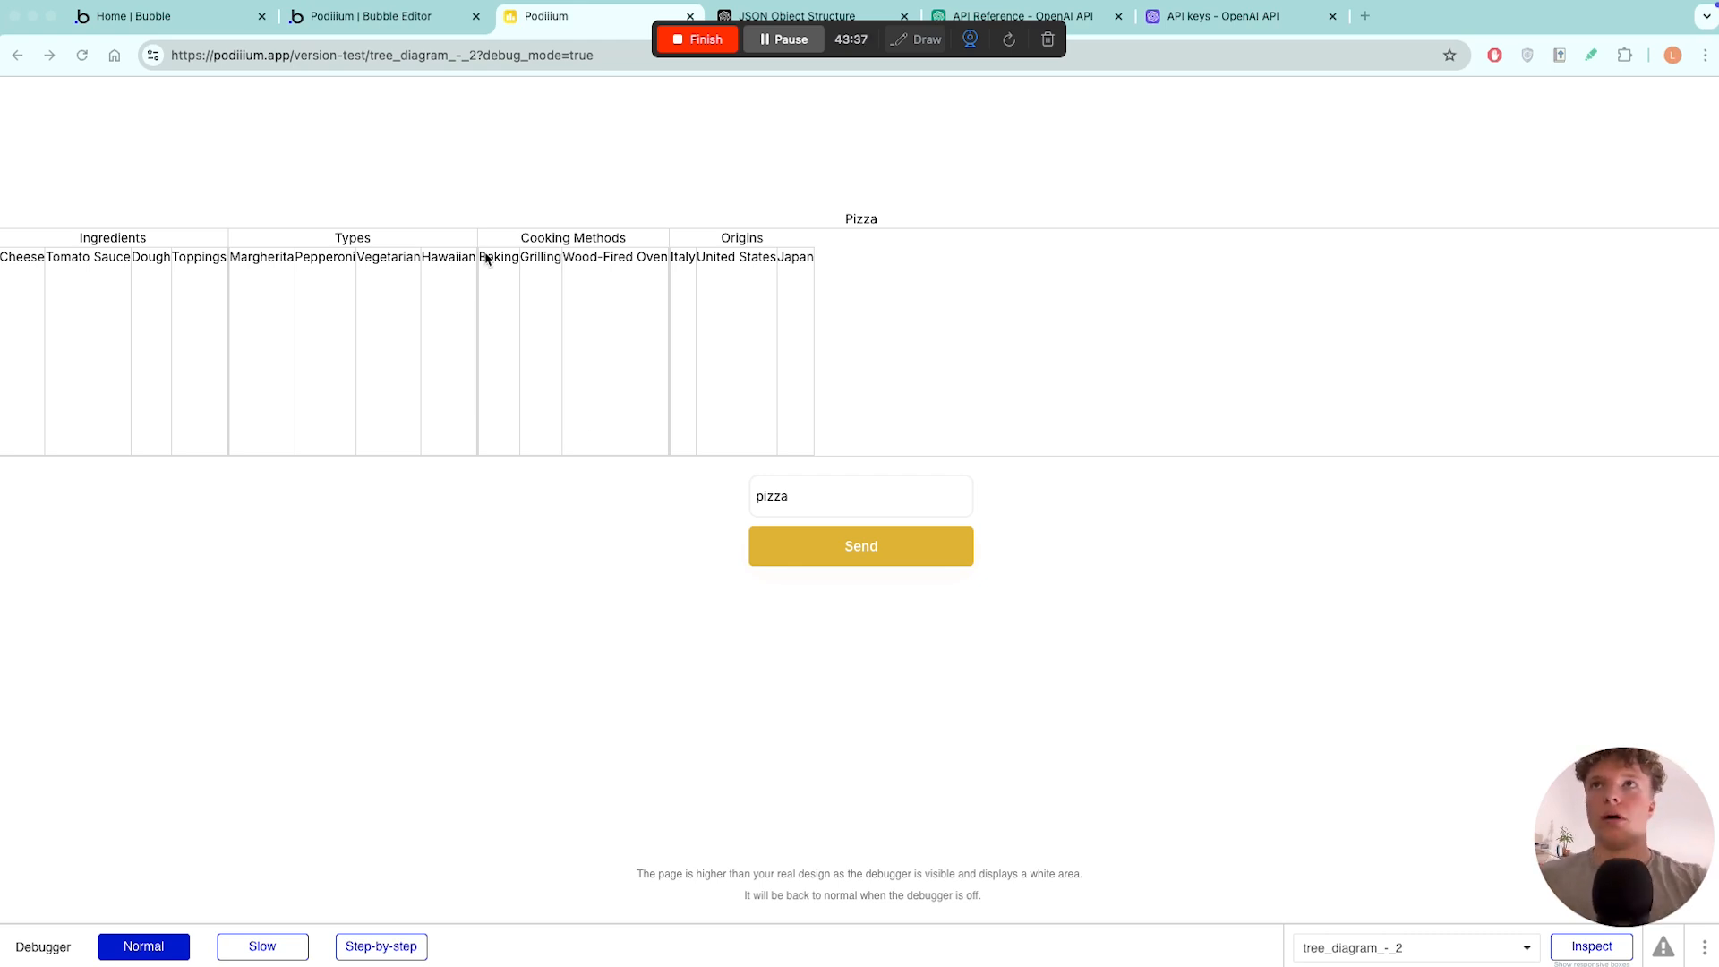
pyautogui.click(395, 18)
# - Inspect the page and tree group settings against the generated Pizza tree preview
pyautogui.doubleClick(718, 653)
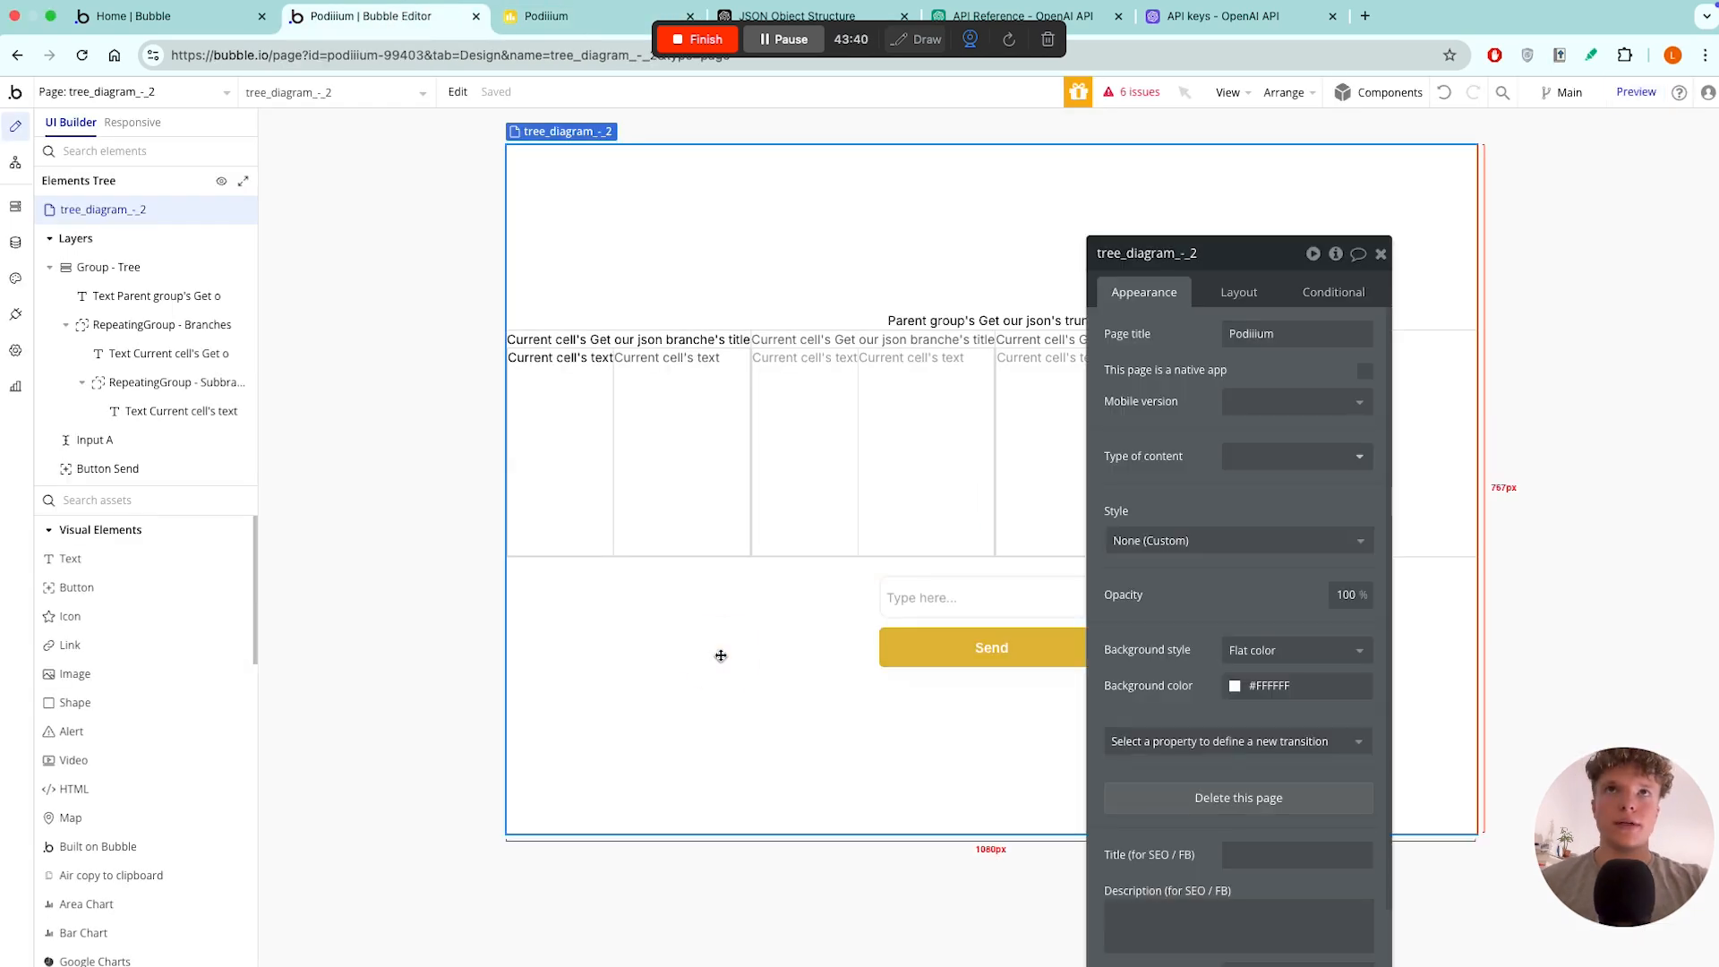
pyautogui.click(1381, 252)
pyautogui.doubleClick(834, 319)
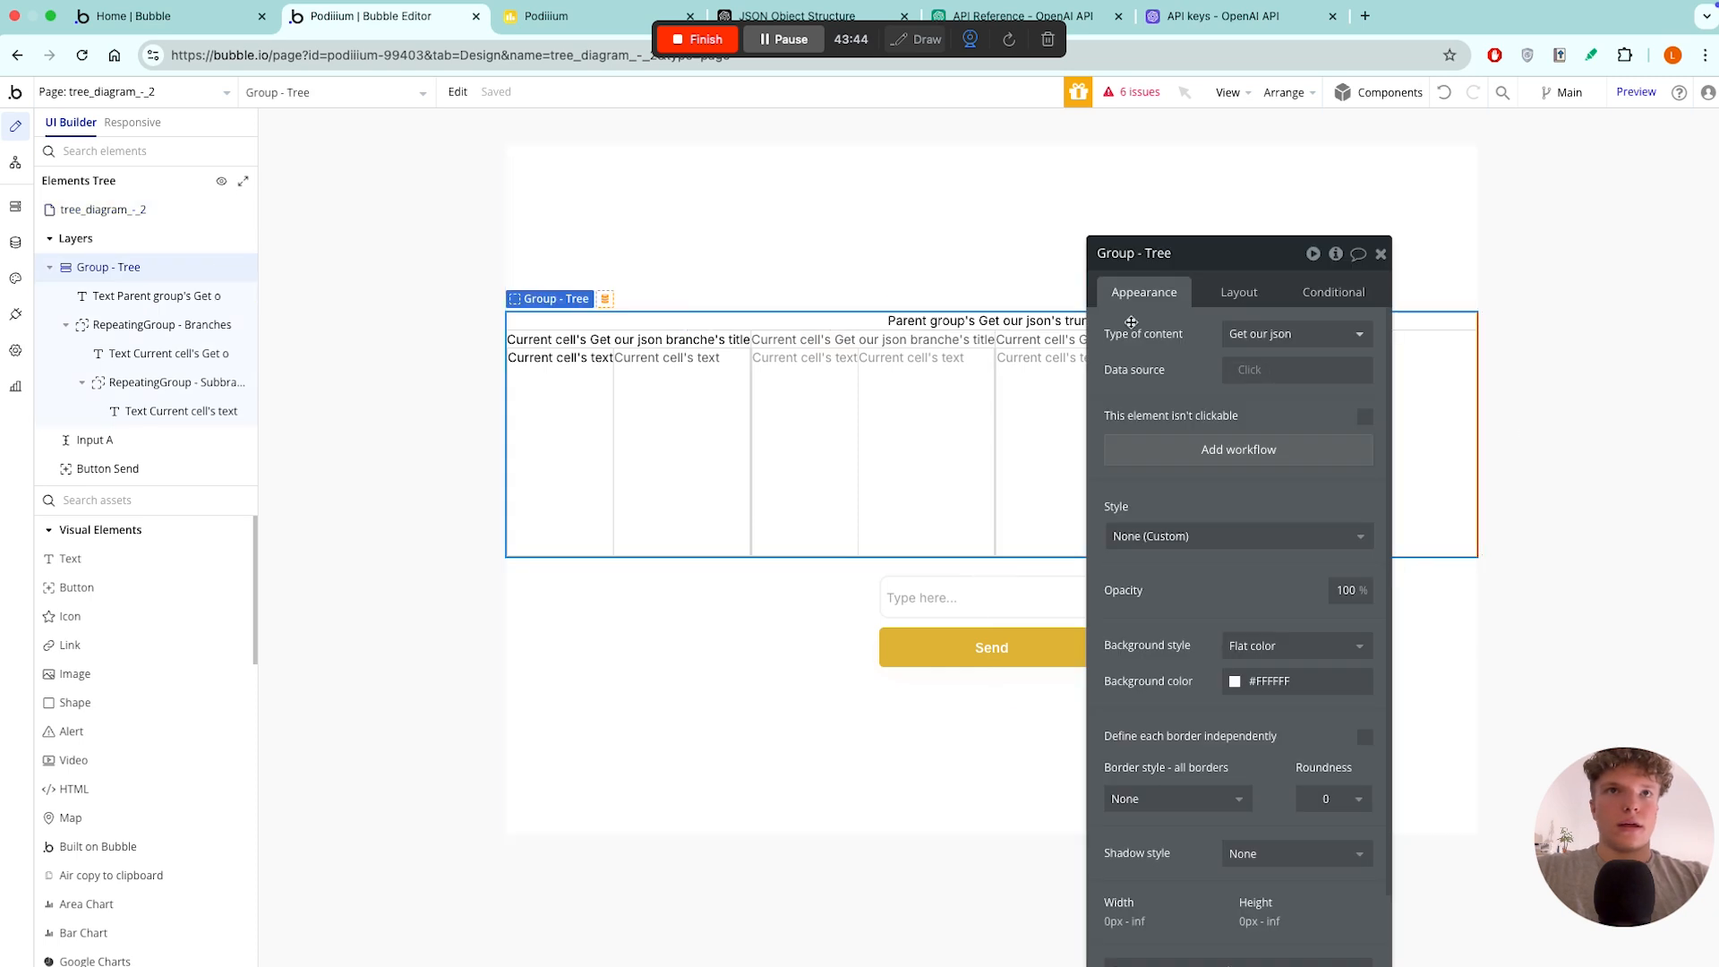
pyautogui.click(546, 16)
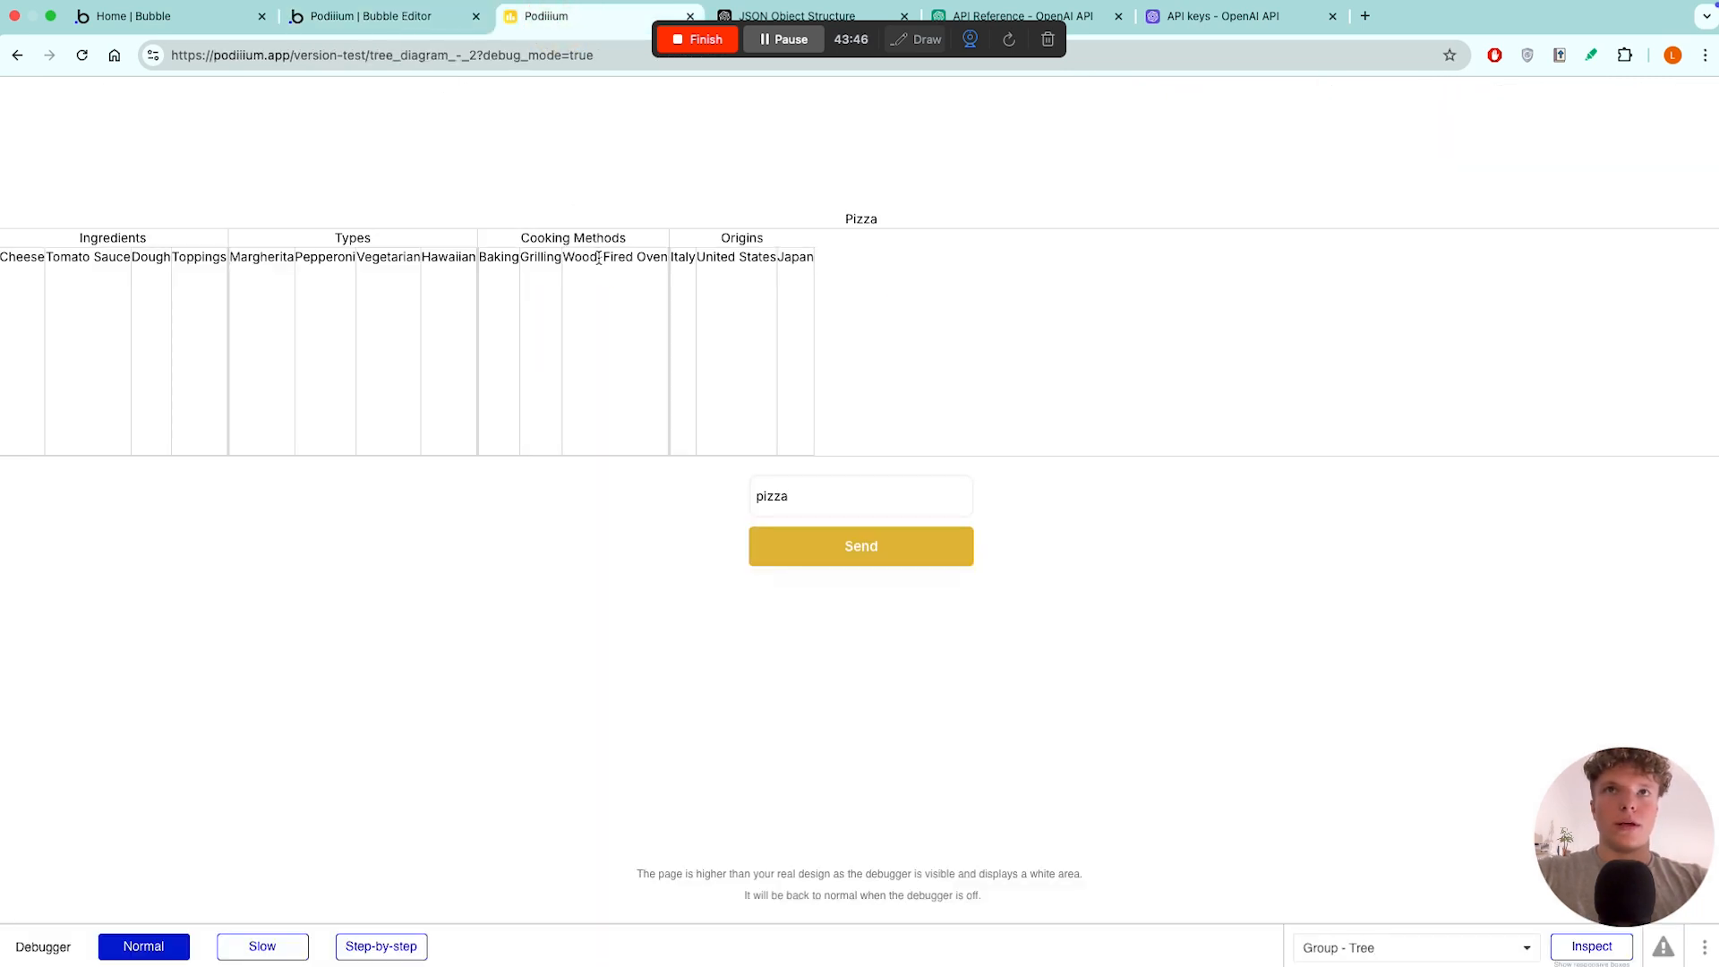
pyautogui.click(371, 15)
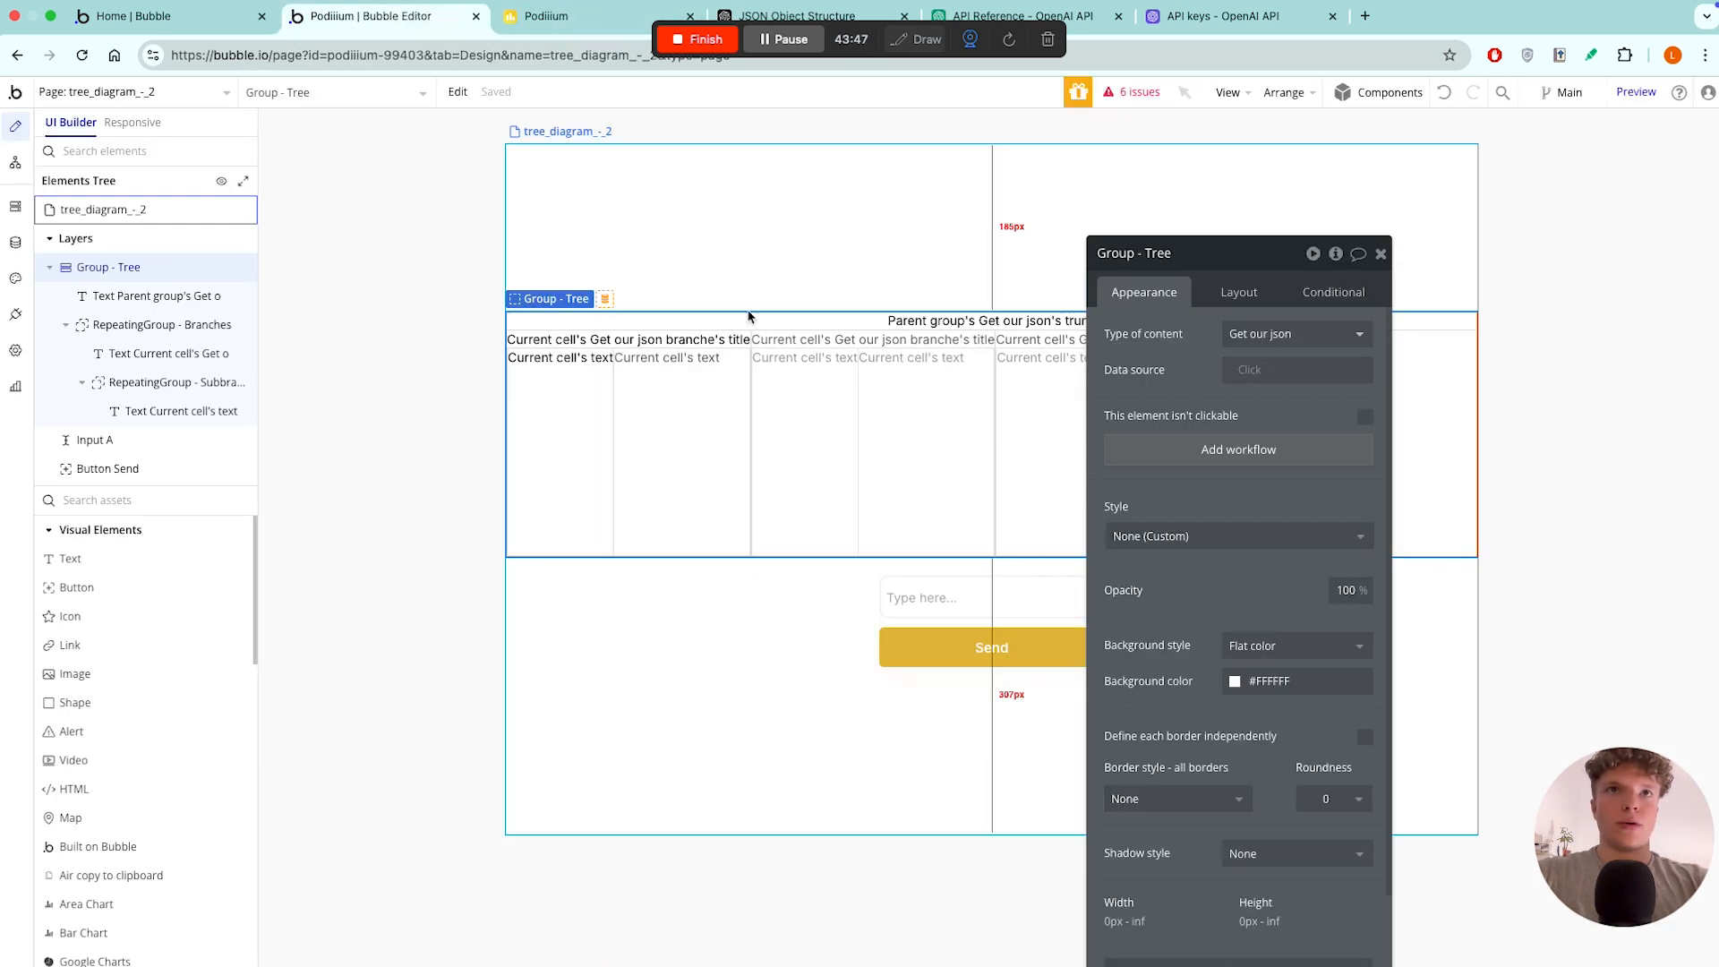
# - Wrap the trunk title text in a new row container group
pyautogui.click(968, 326)
pyautogui.click(781, 314)
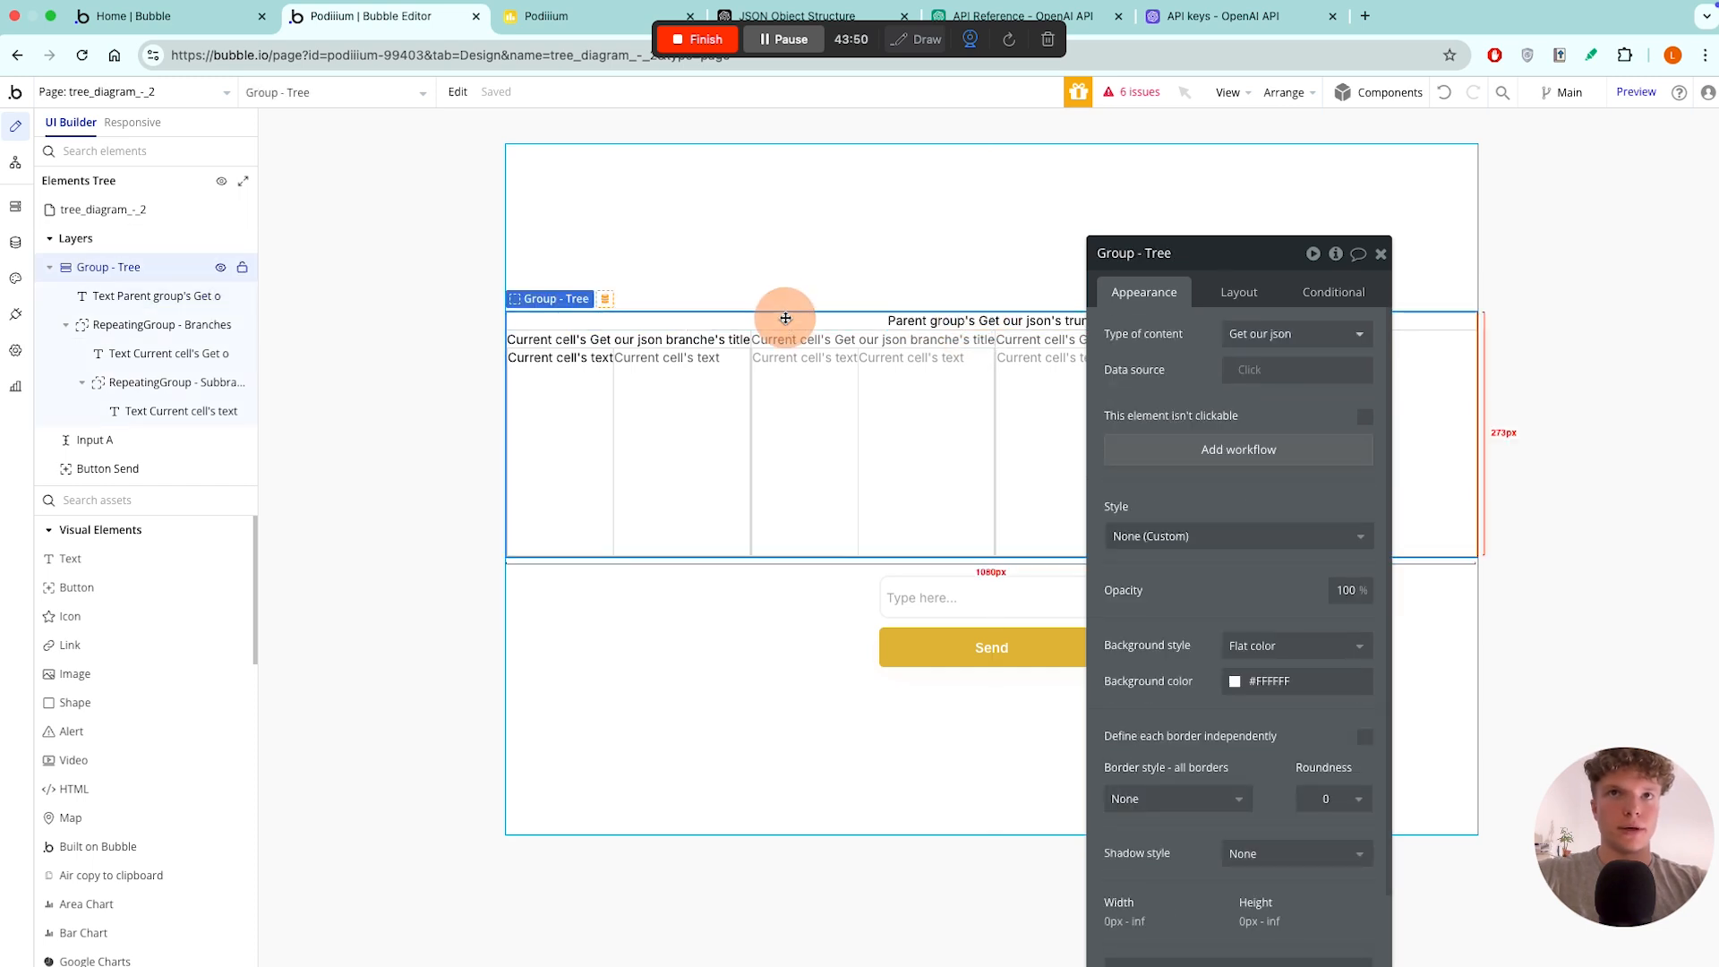
pyautogui.click(927, 327)
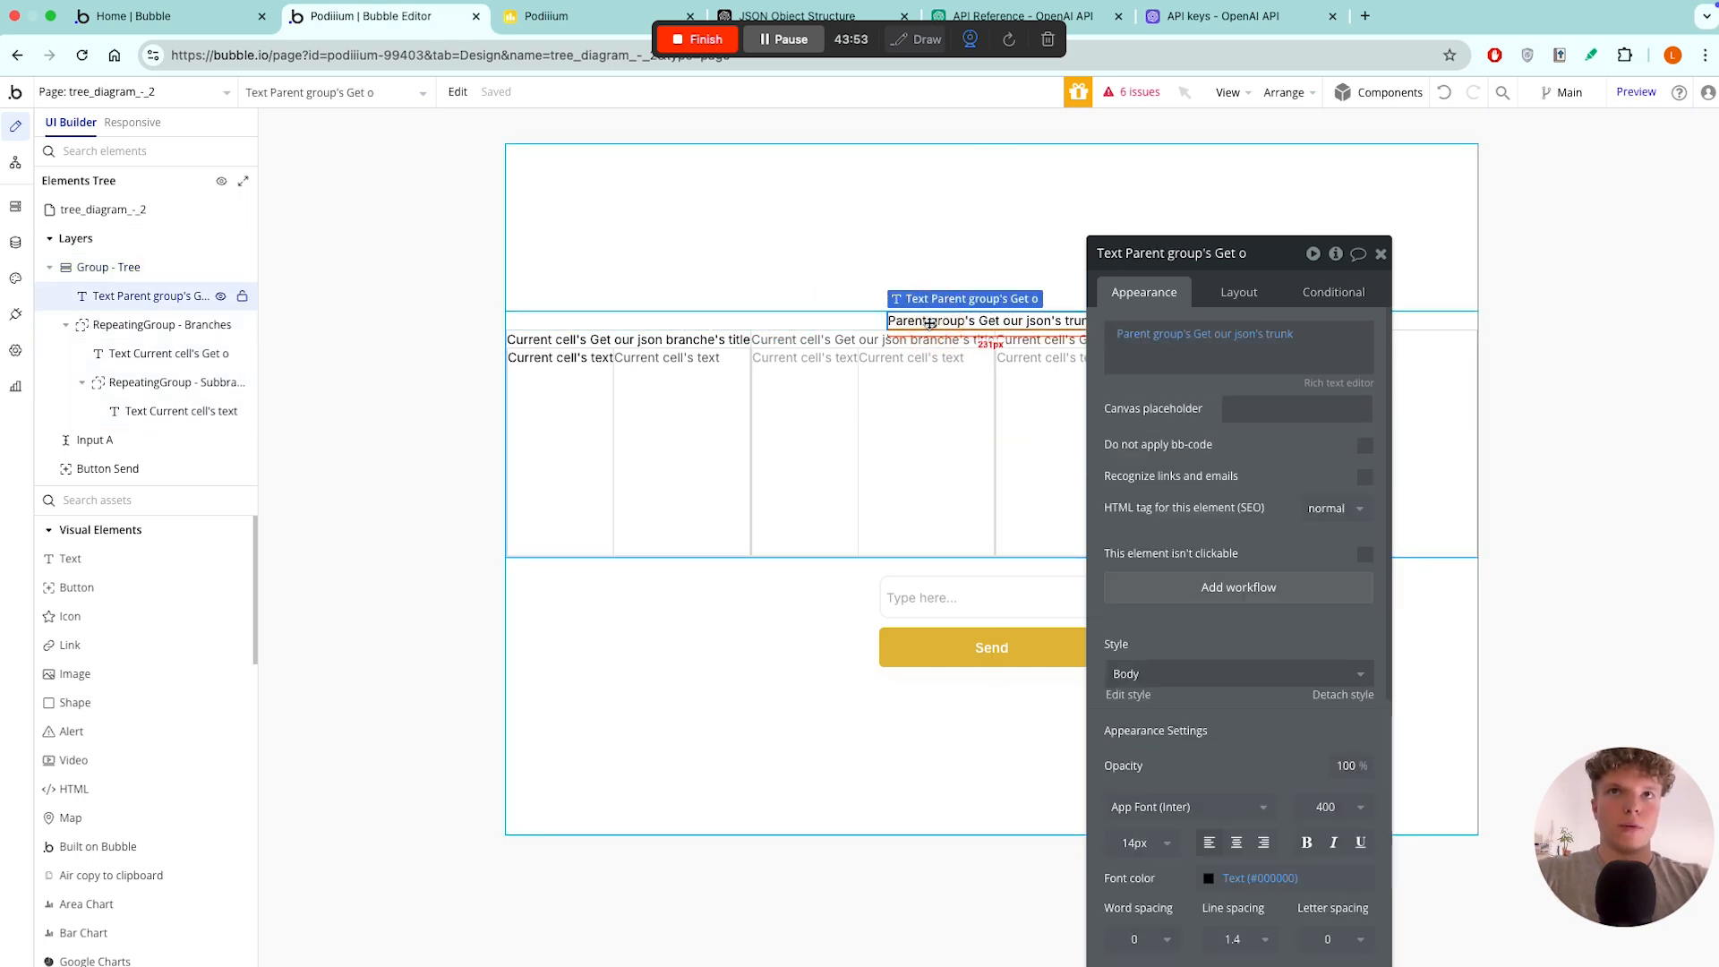
pyautogui.rightClick(931, 328)
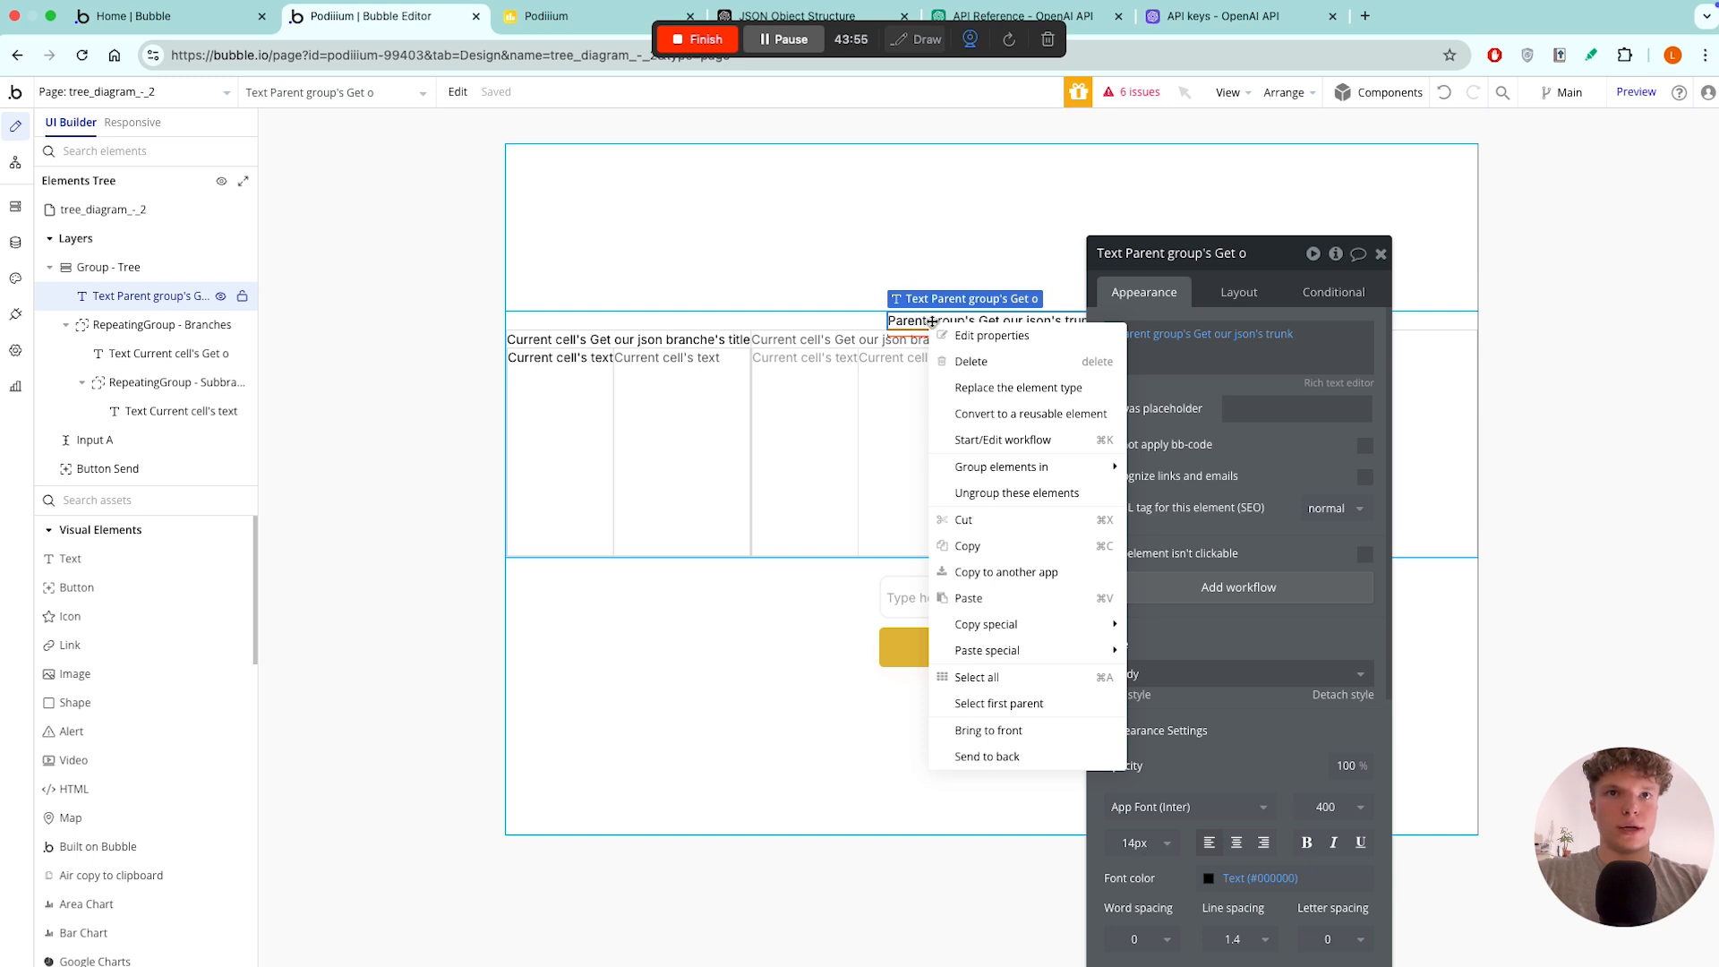
pyautogui.moveTo(1038, 472)
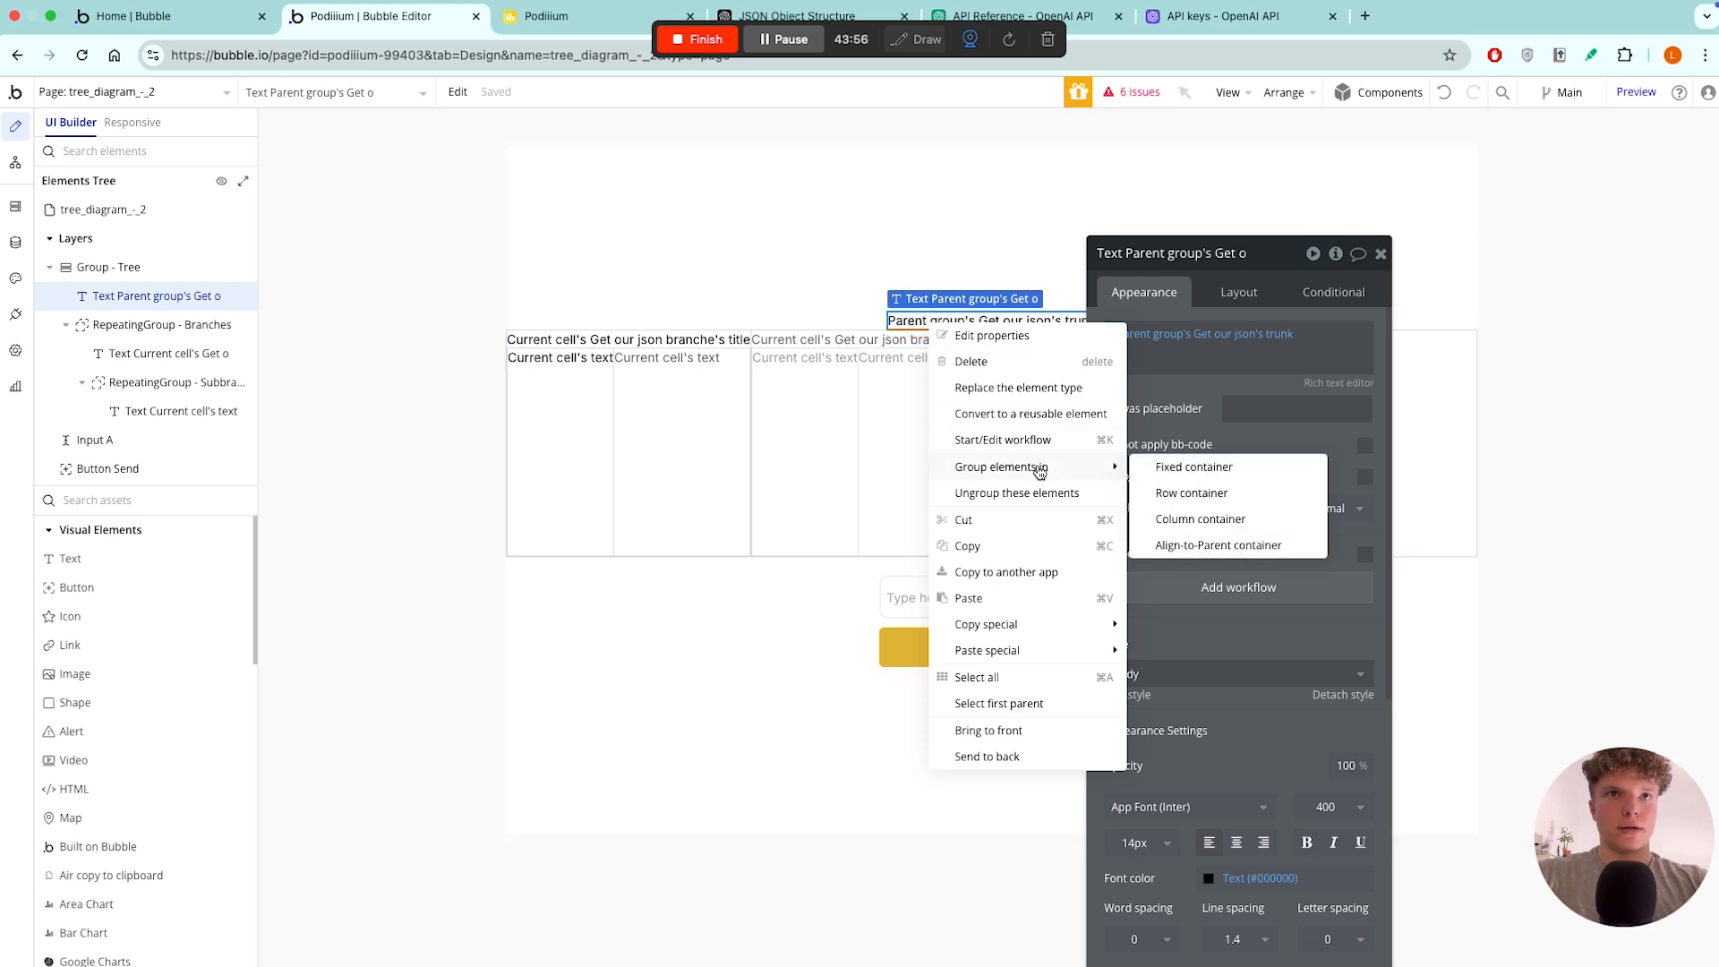
pyautogui.click(1163, 499)
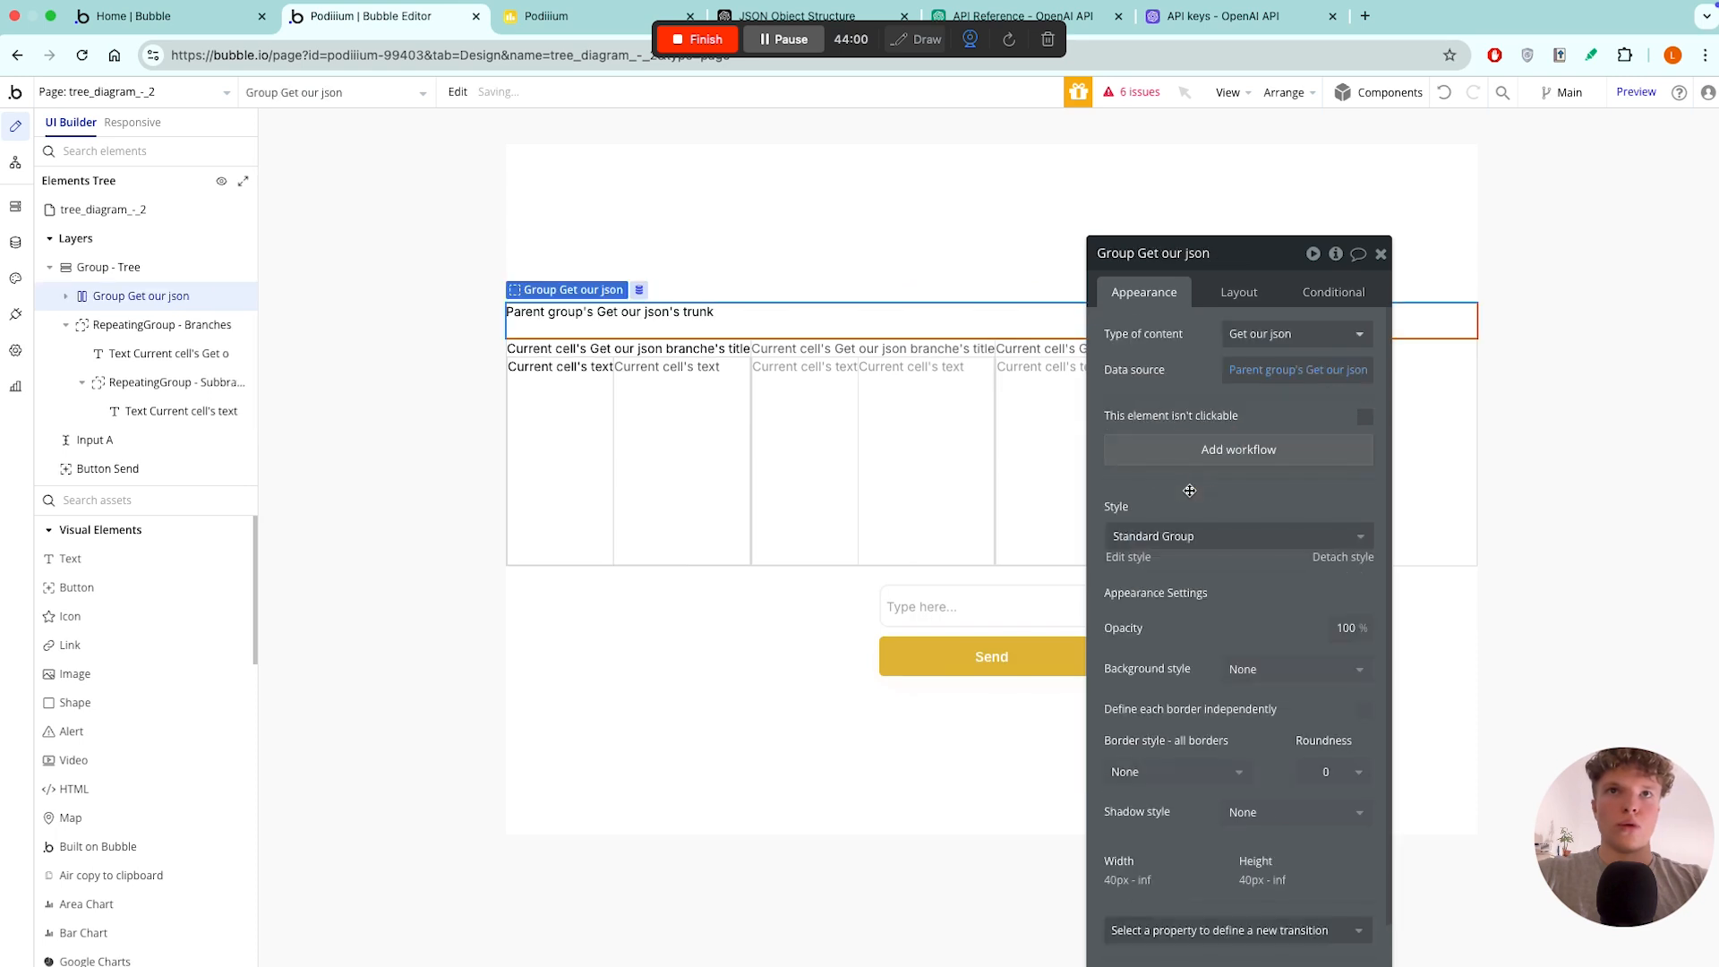
# - Make Group Get our json fit its content width with minimum width and height 0
pyautogui.click(1244, 296)
pyautogui.click(1363, 702)
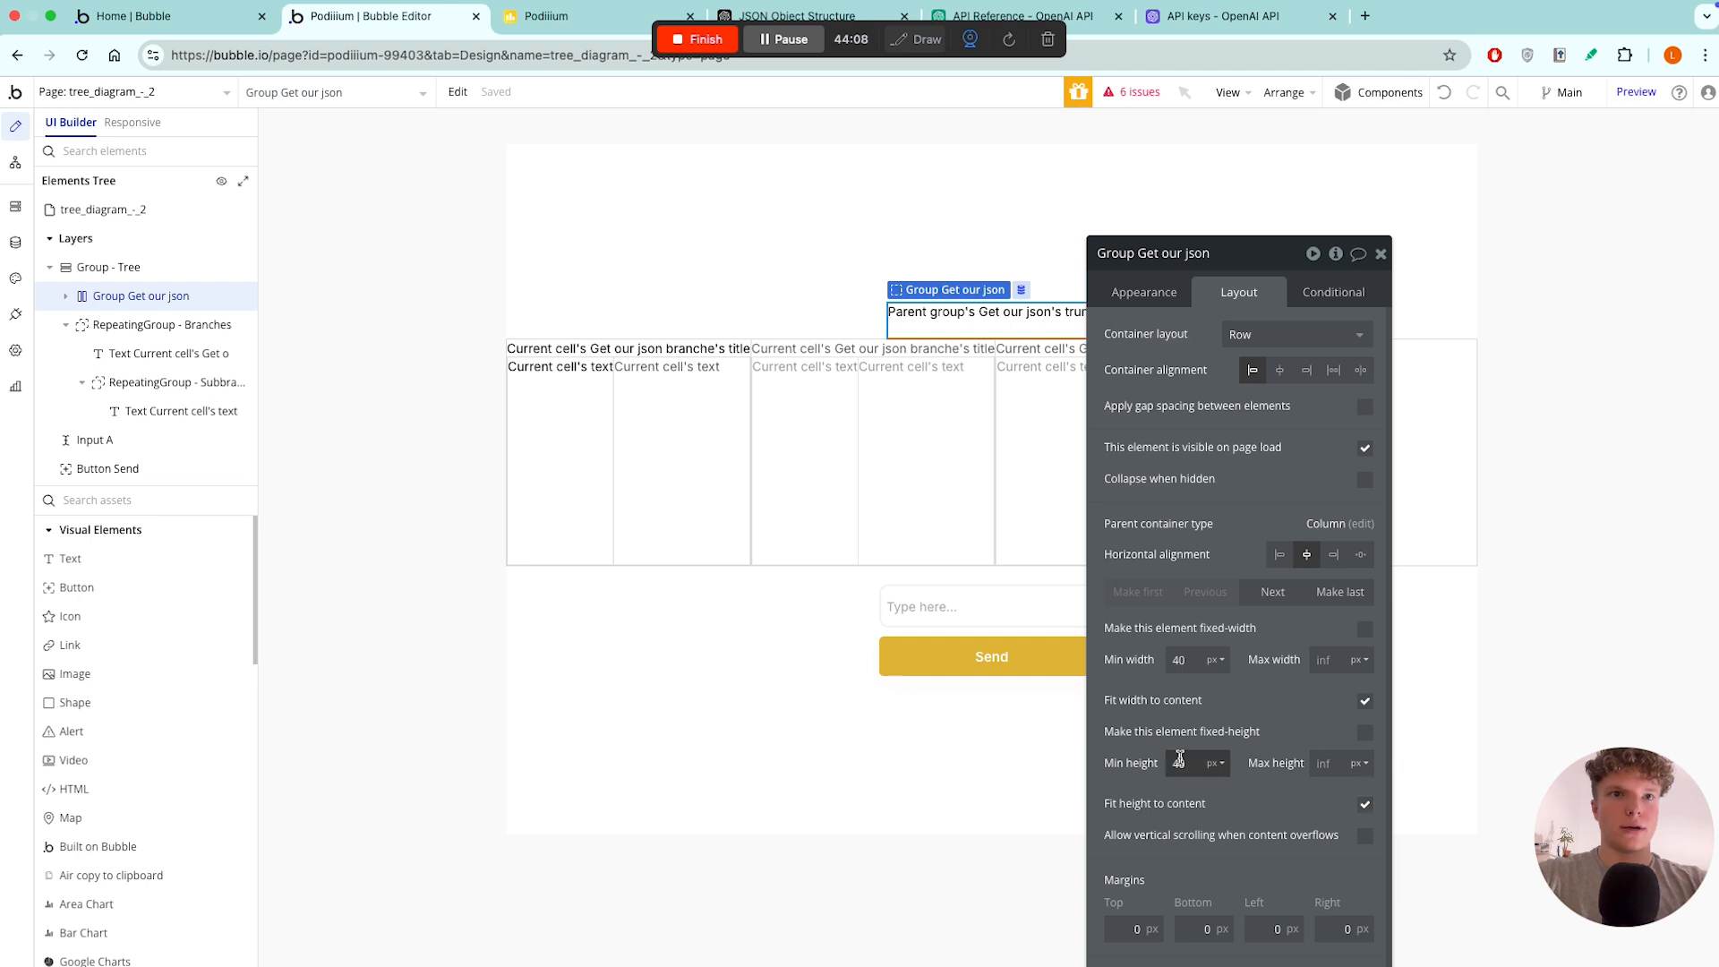
pyautogui.doubleClick(1178, 659)
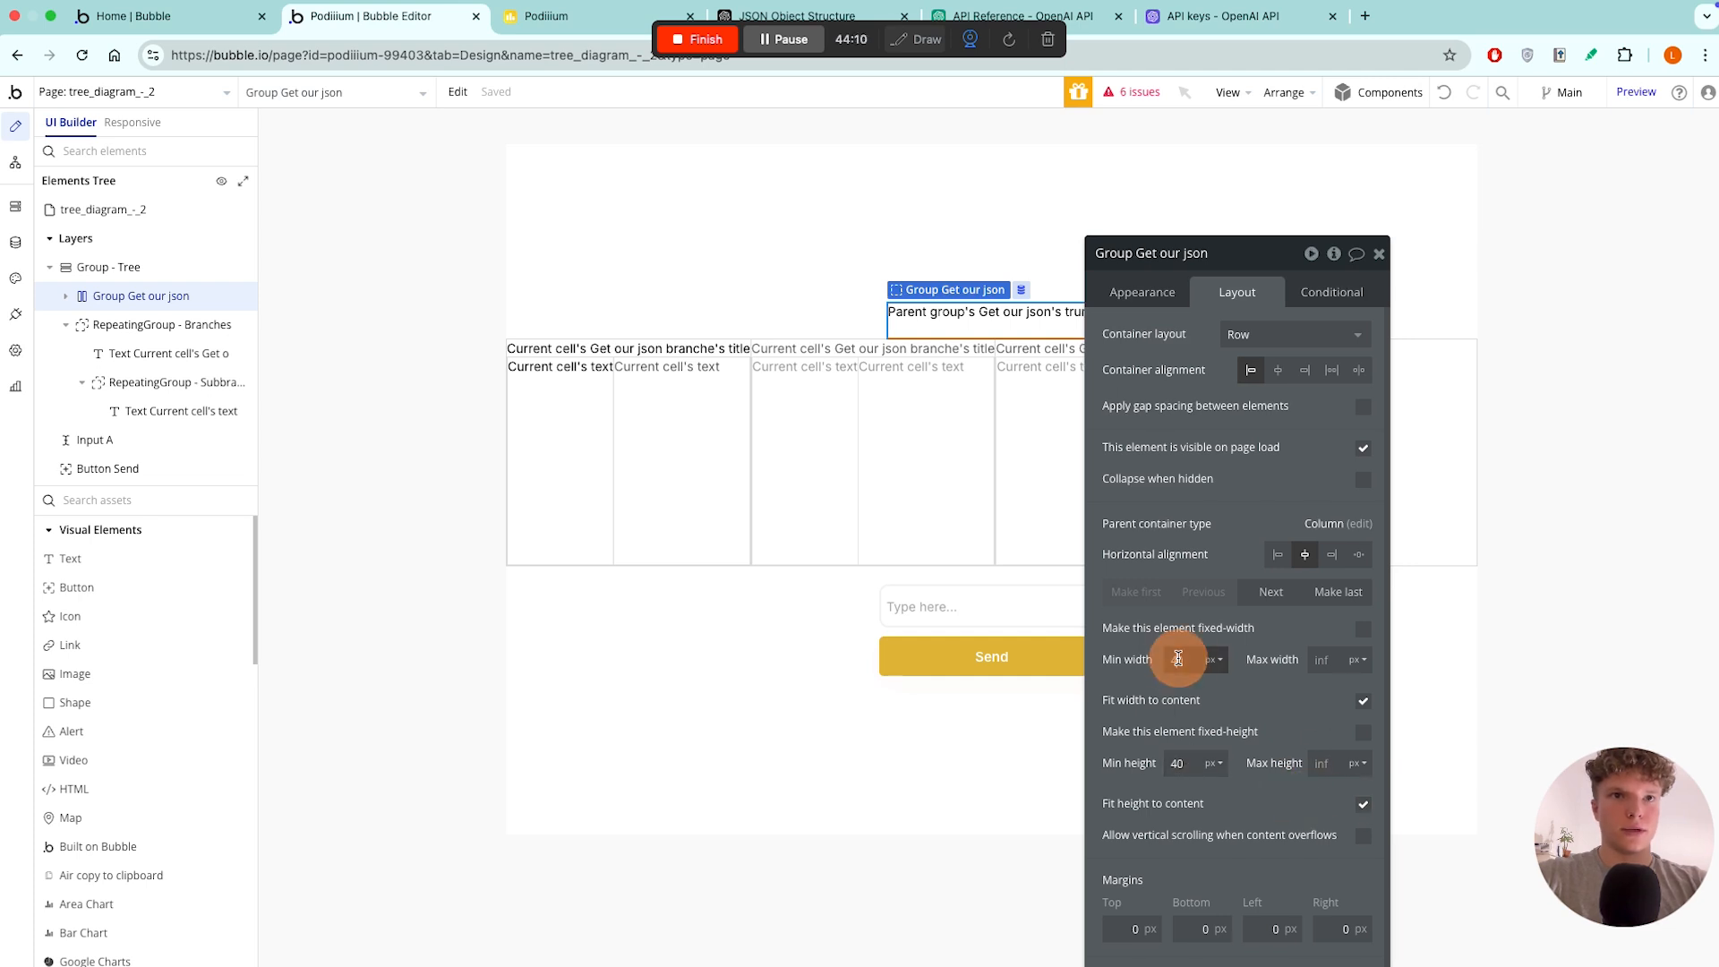
pyautogui.write('0')
pyautogui.click(1176, 759)
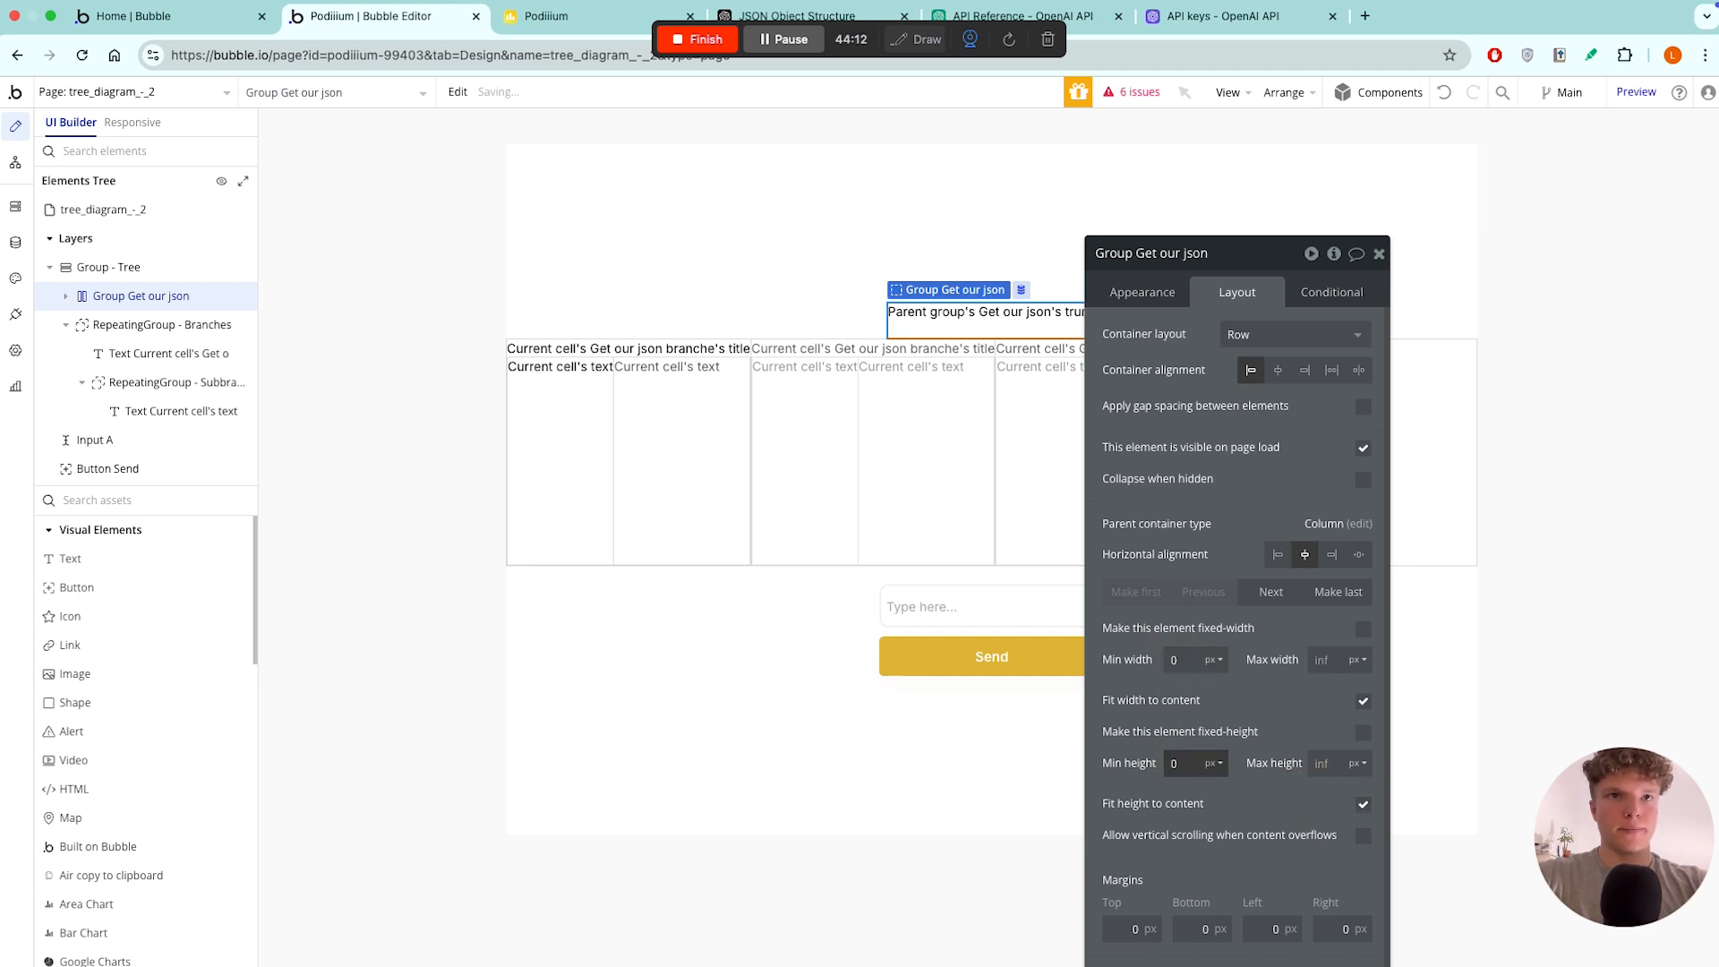
# - Set the group's padding to 10 top, 10 bottom, 20 left and 20 right
pyautogui.moveTo(1162, 857); pyautogui.dragTo(1251, 739)
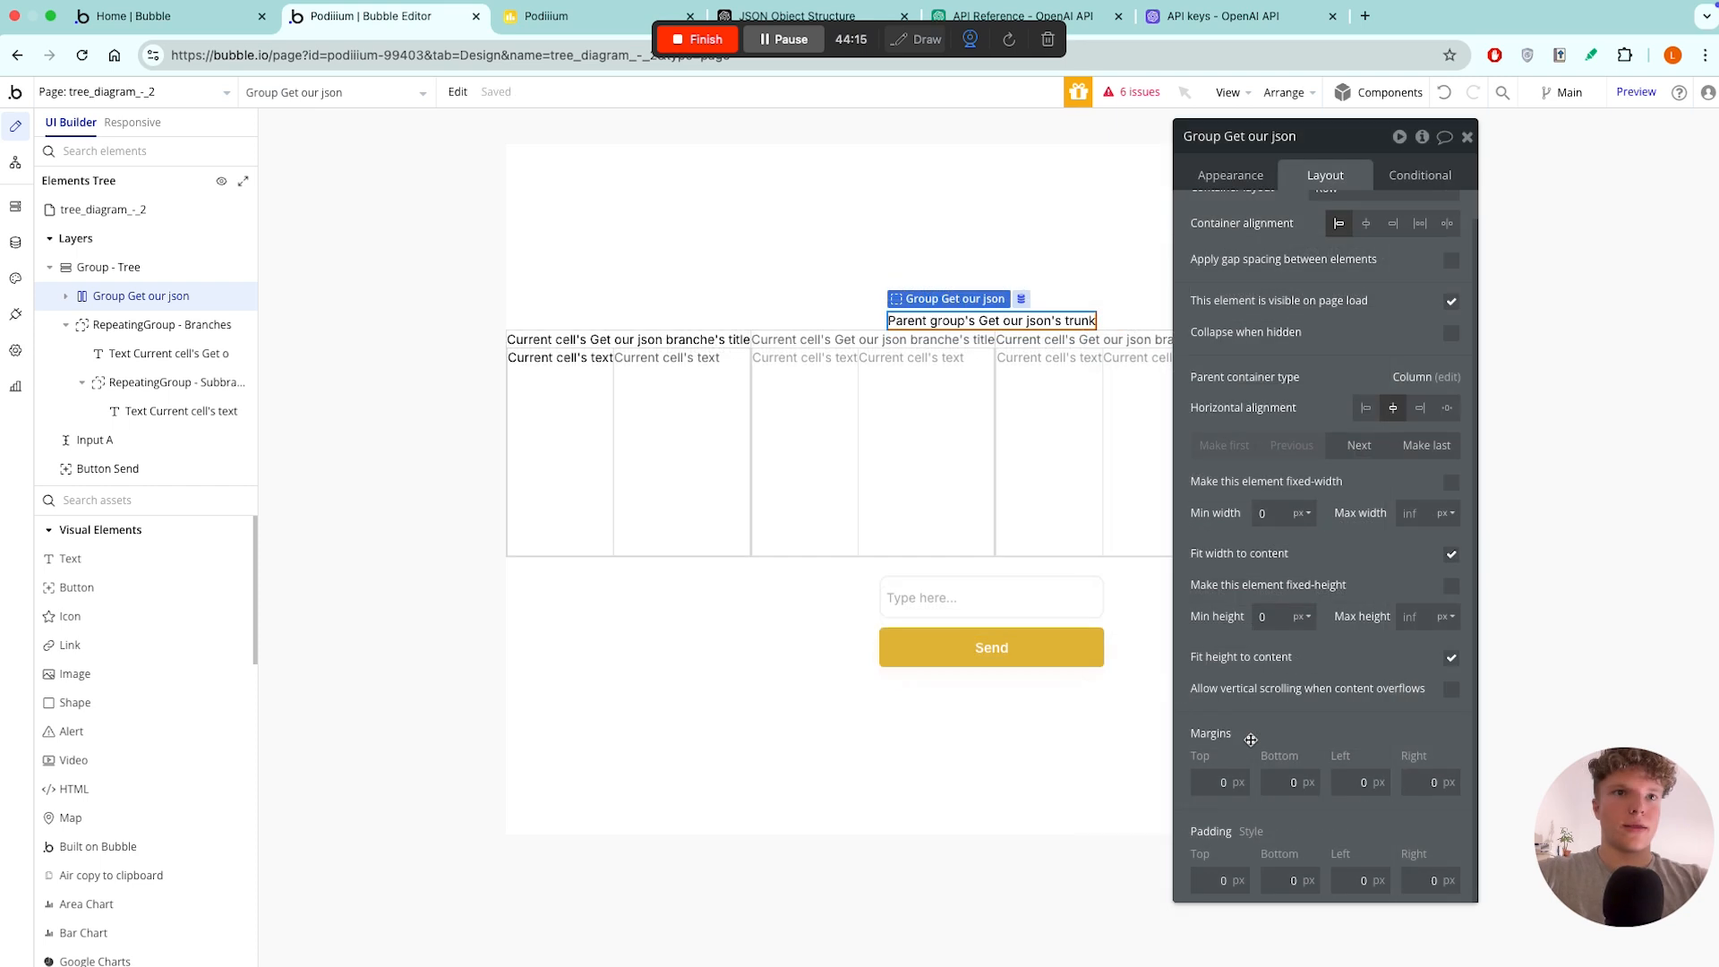
pyautogui.click(1225, 876)
pyautogui.write('1')
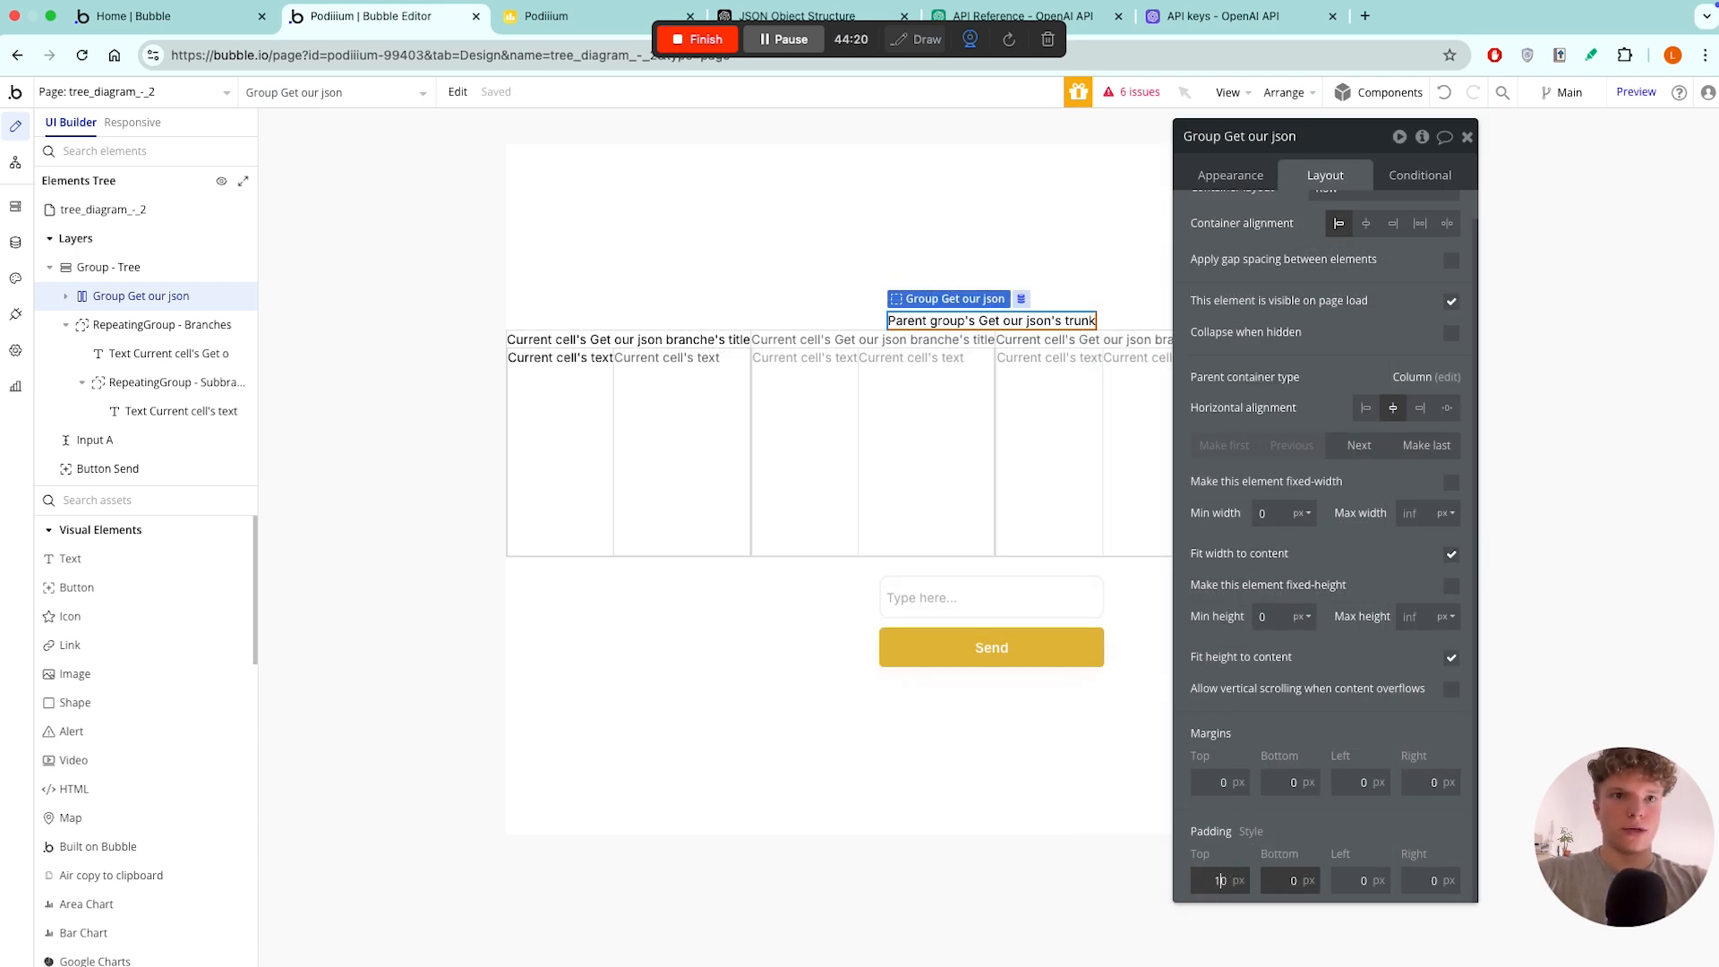
pyautogui.click(1289, 879)
pyautogui.write('1')
pyautogui.click(1356, 880)
pyautogui.write('2')
pyautogui.click(1411, 878)
pyautogui.write('2')
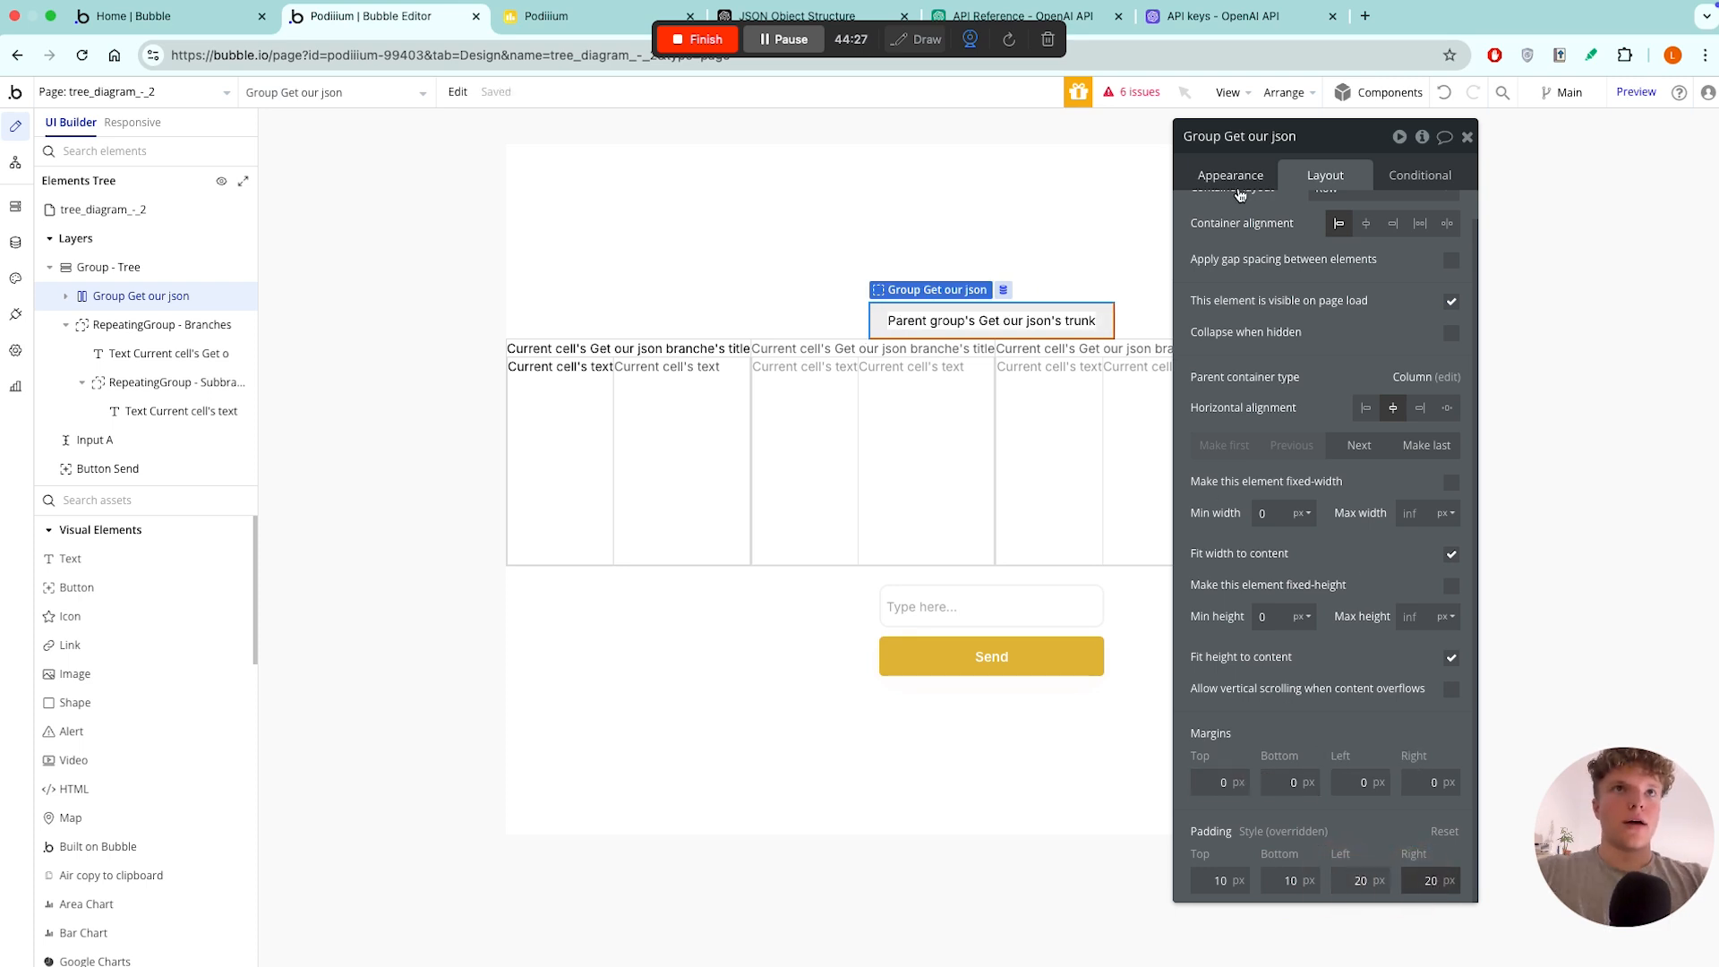
pyautogui.click(1240, 184)
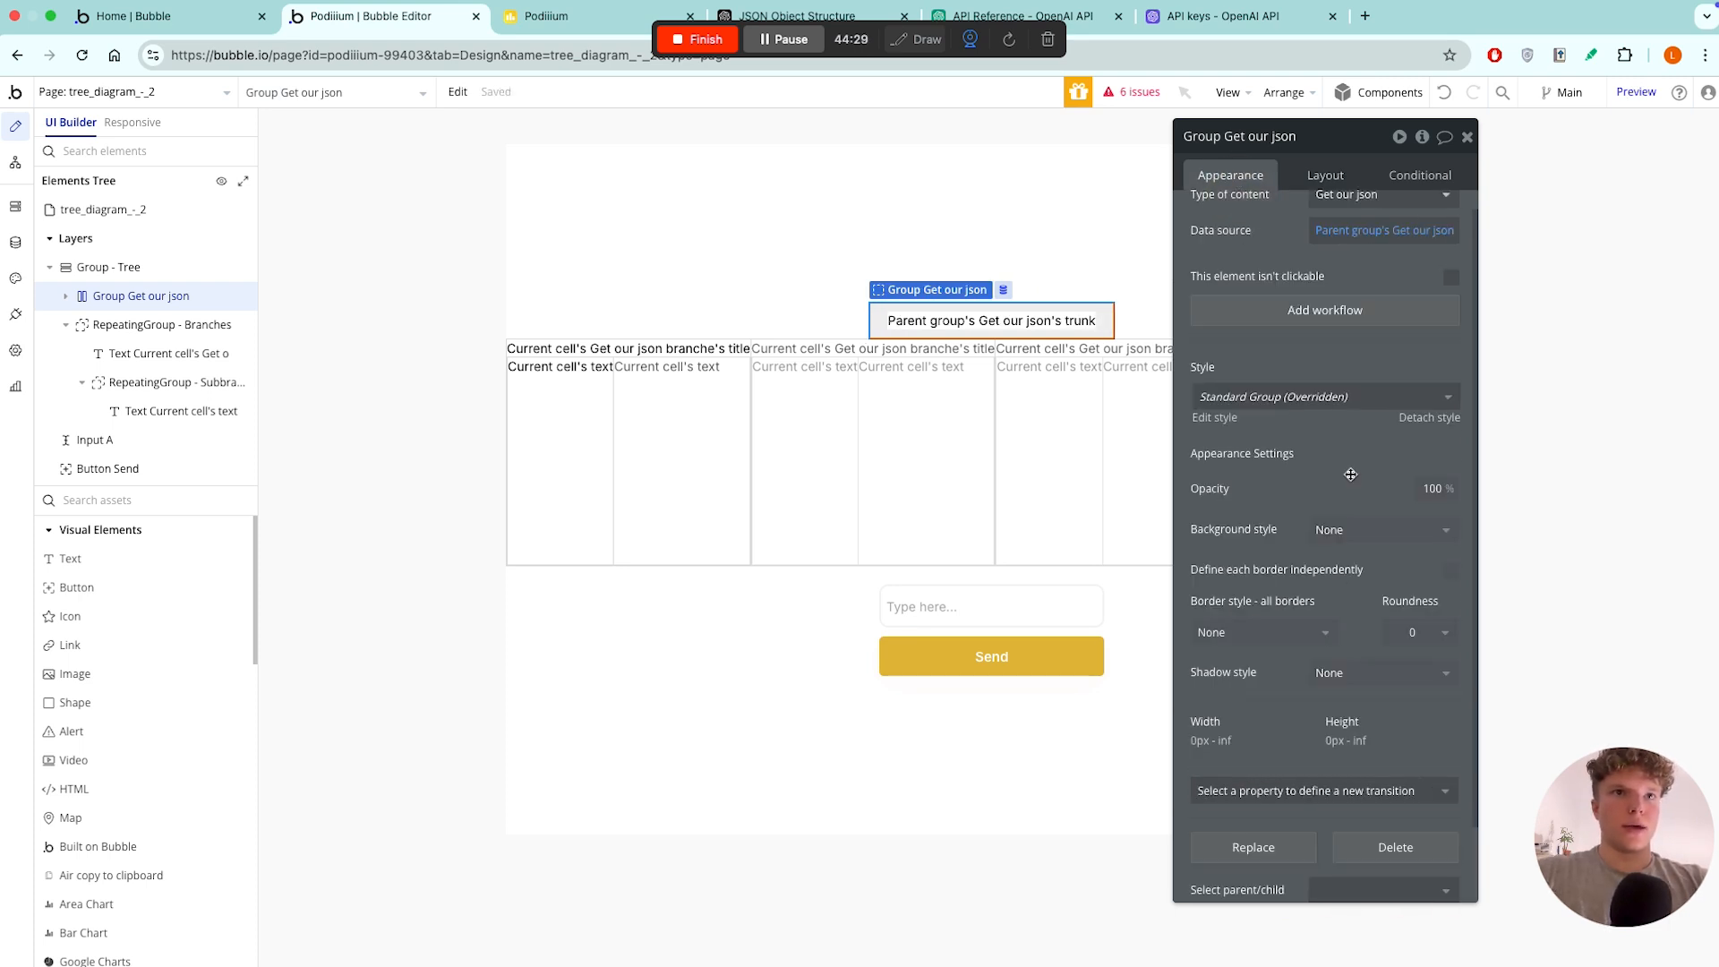
# - Give the trunk group a flat red background at 10% opacity
pyautogui.click(1358, 530)
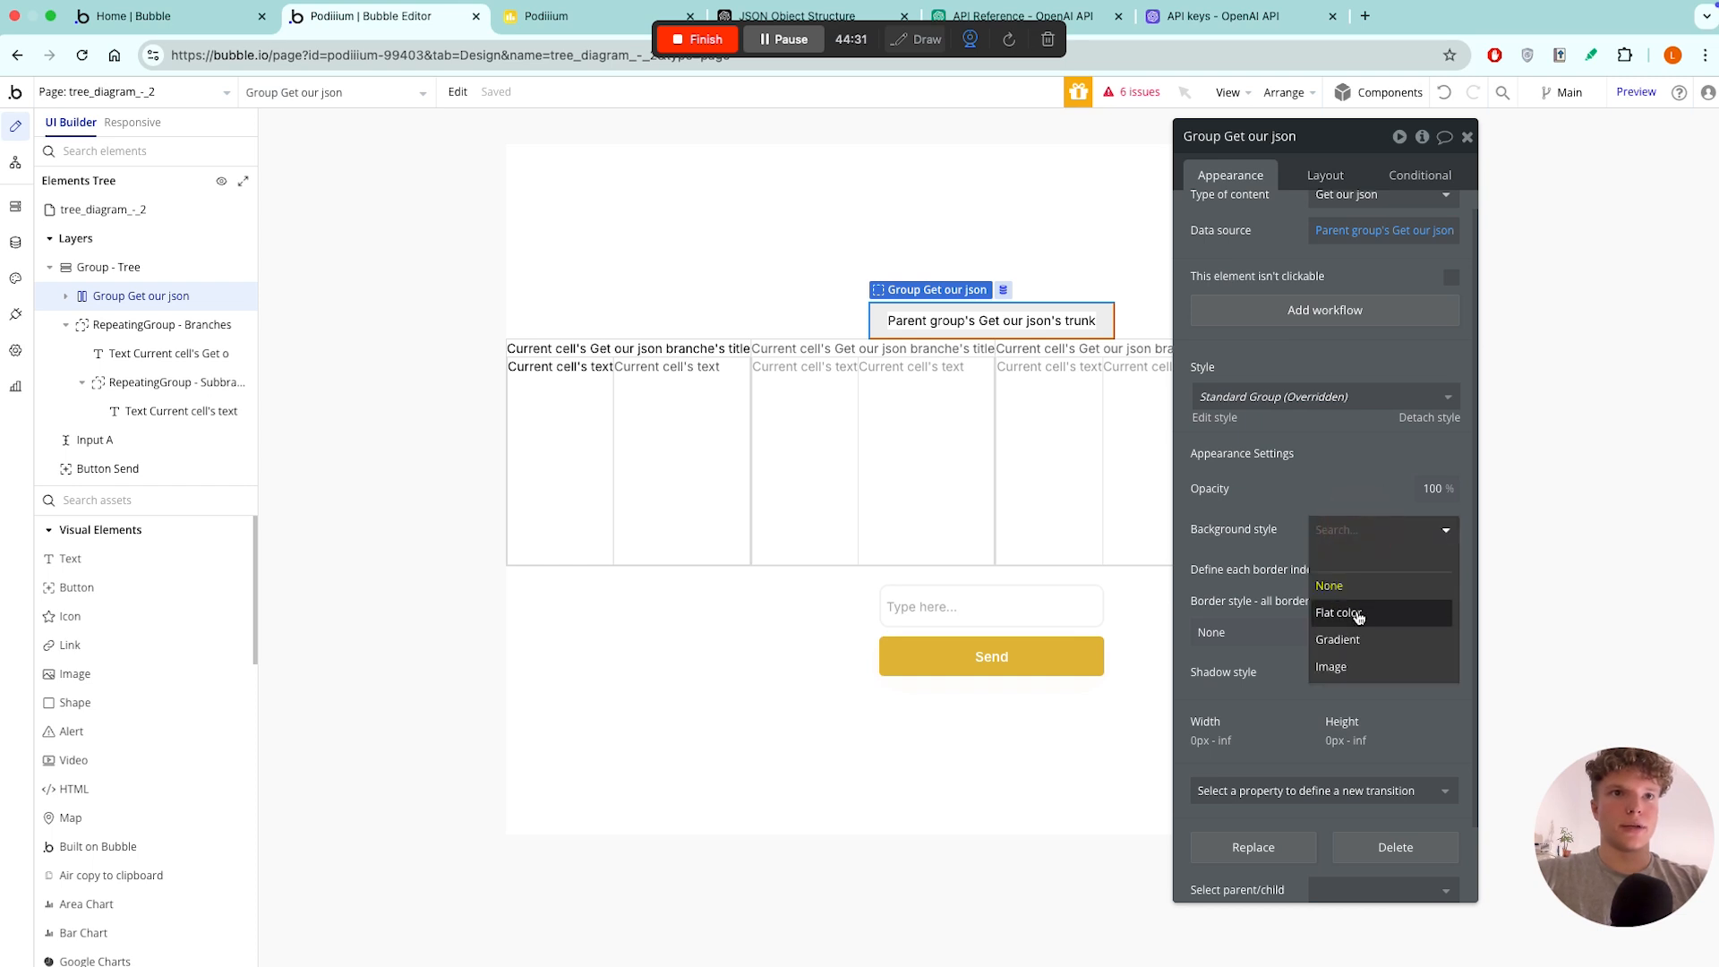
pyautogui.click(1358, 616)
pyautogui.click(1321, 566)
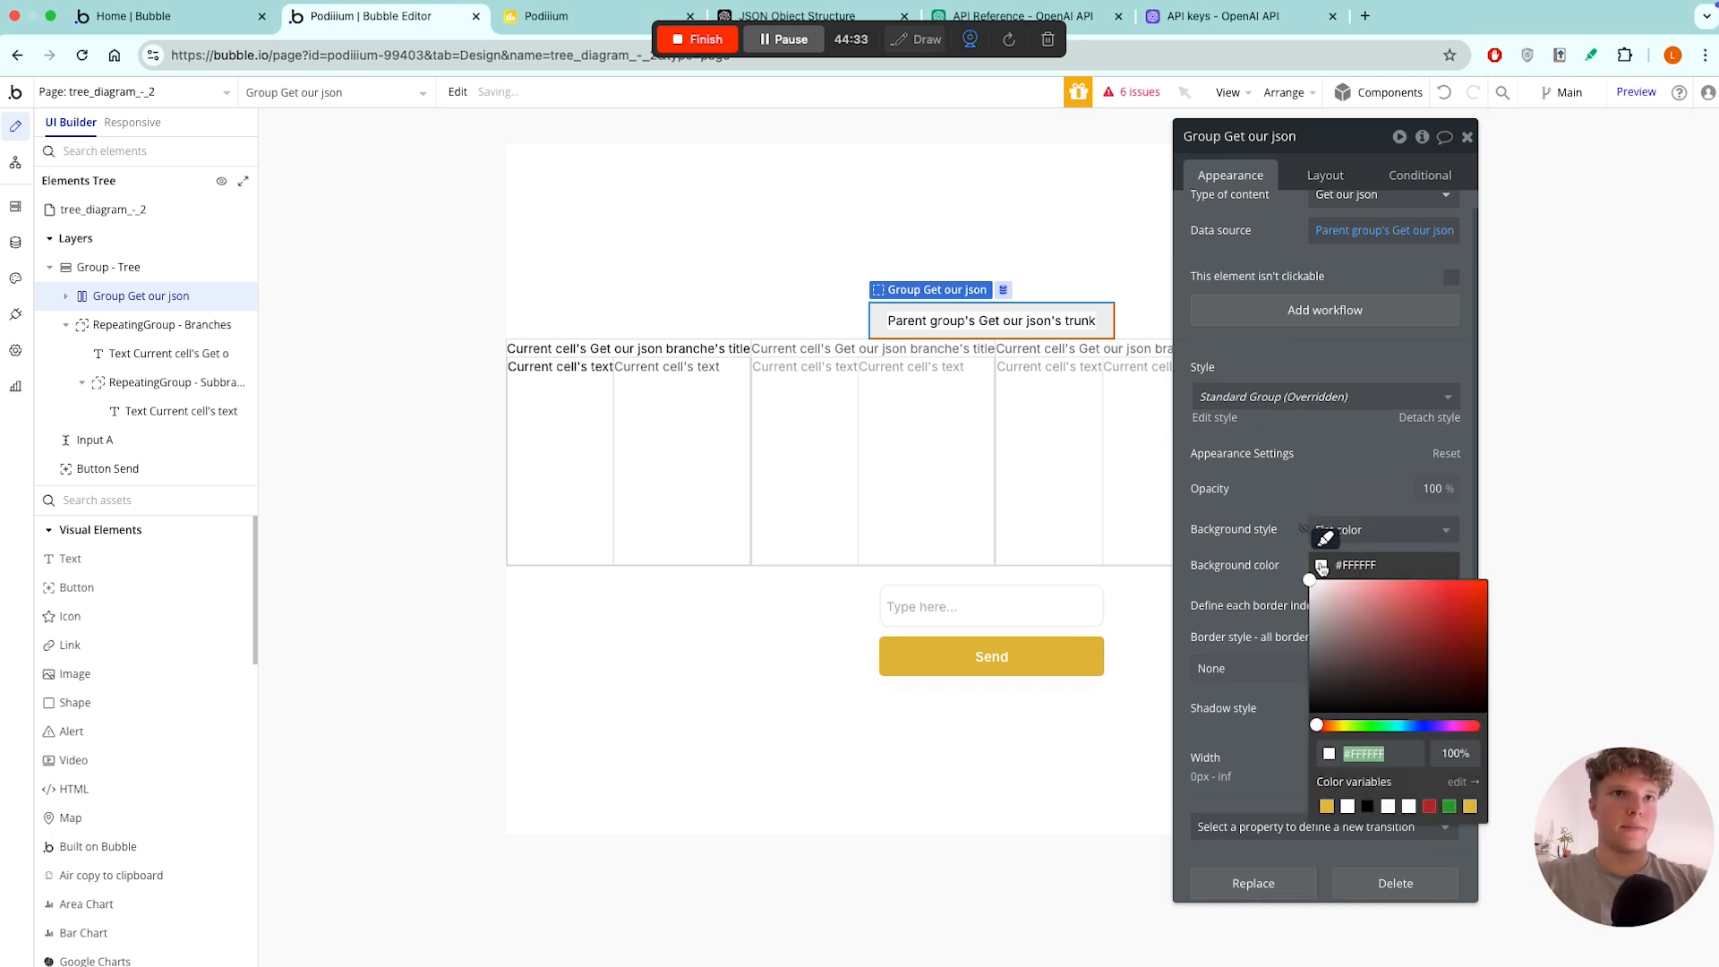
pyautogui.moveTo(1369, 595)
pyautogui.mouseDown()
pyautogui.moveTo(1447, 605)
pyautogui.moveTo(1429, 580)
pyautogui.moveTo(1334, 556)
pyautogui.moveTo(1414, 577)
pyautogui.moveTo(1619, 529)
pyautogui.mouseUp()
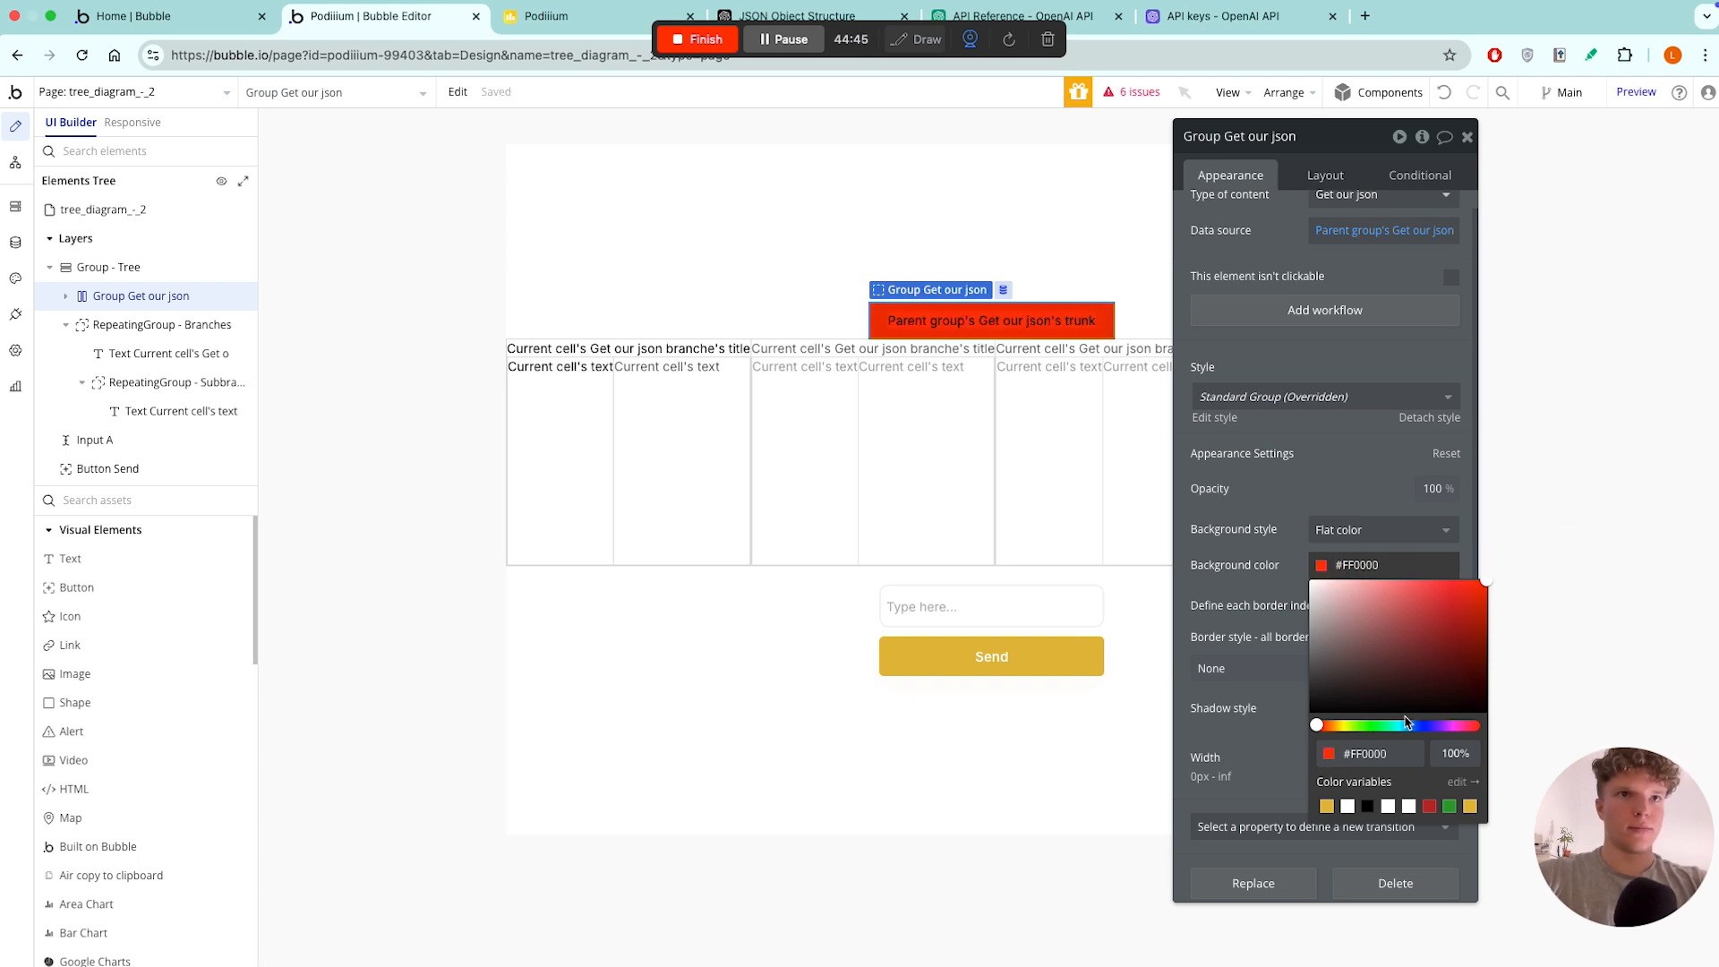
pyautogui.click(1462, 743)
pyautogui.press('BackSpace')
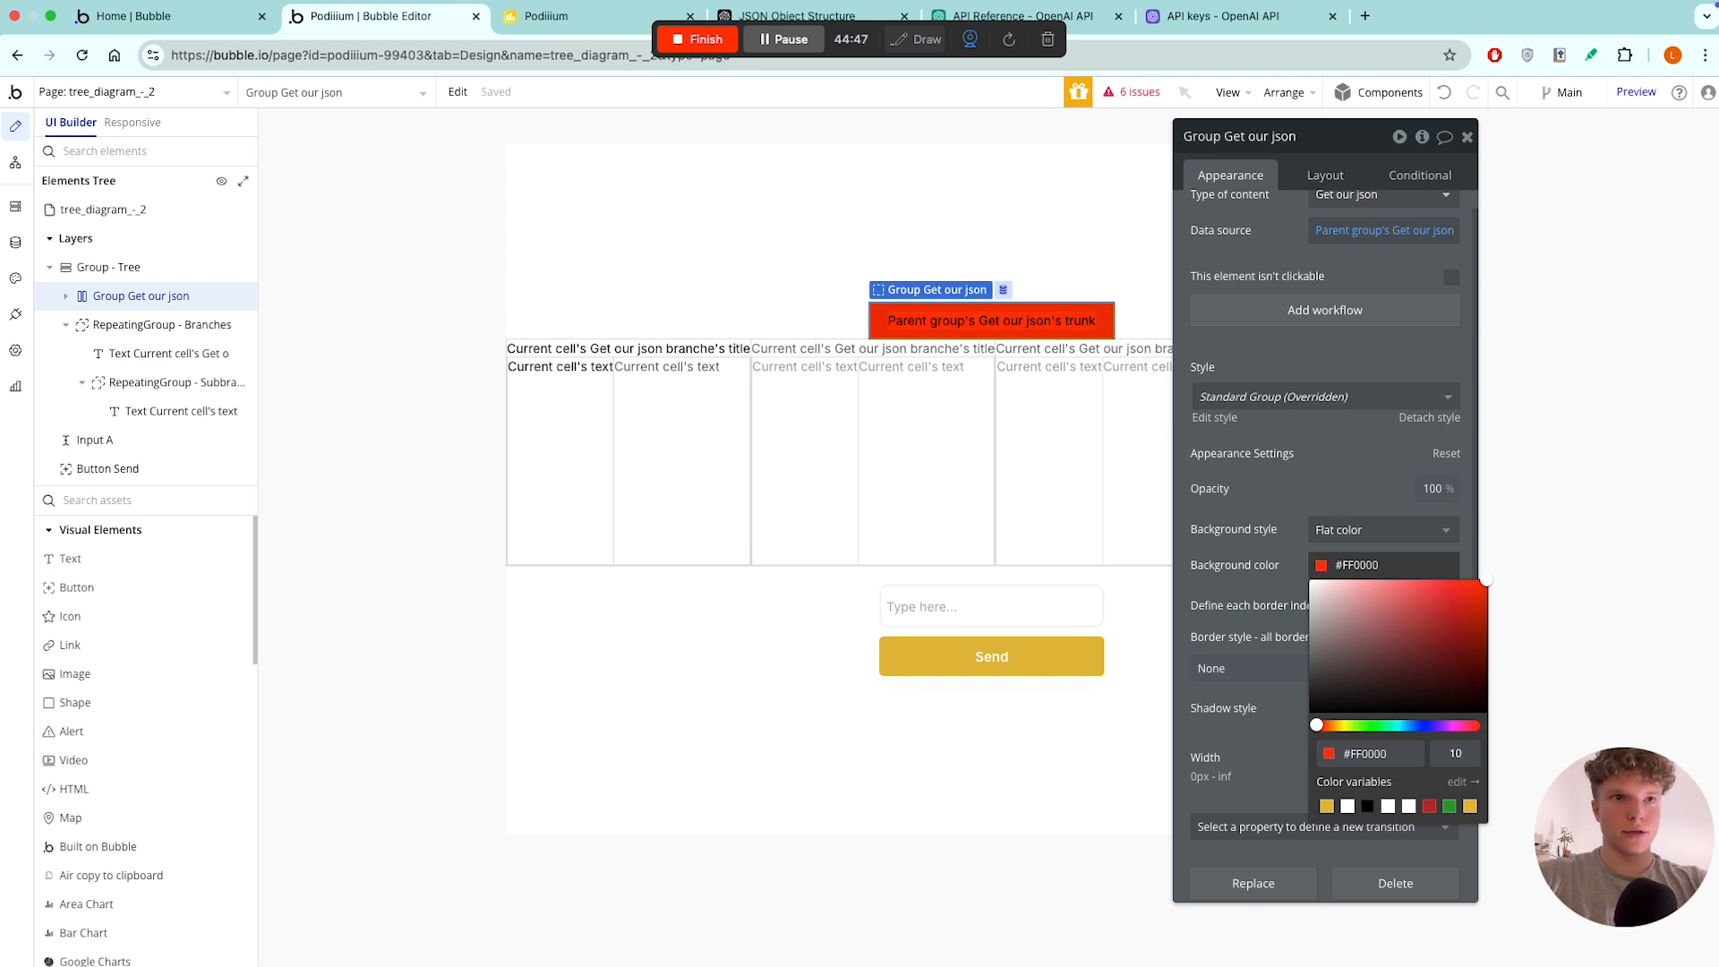
pyautogui.press('Return')
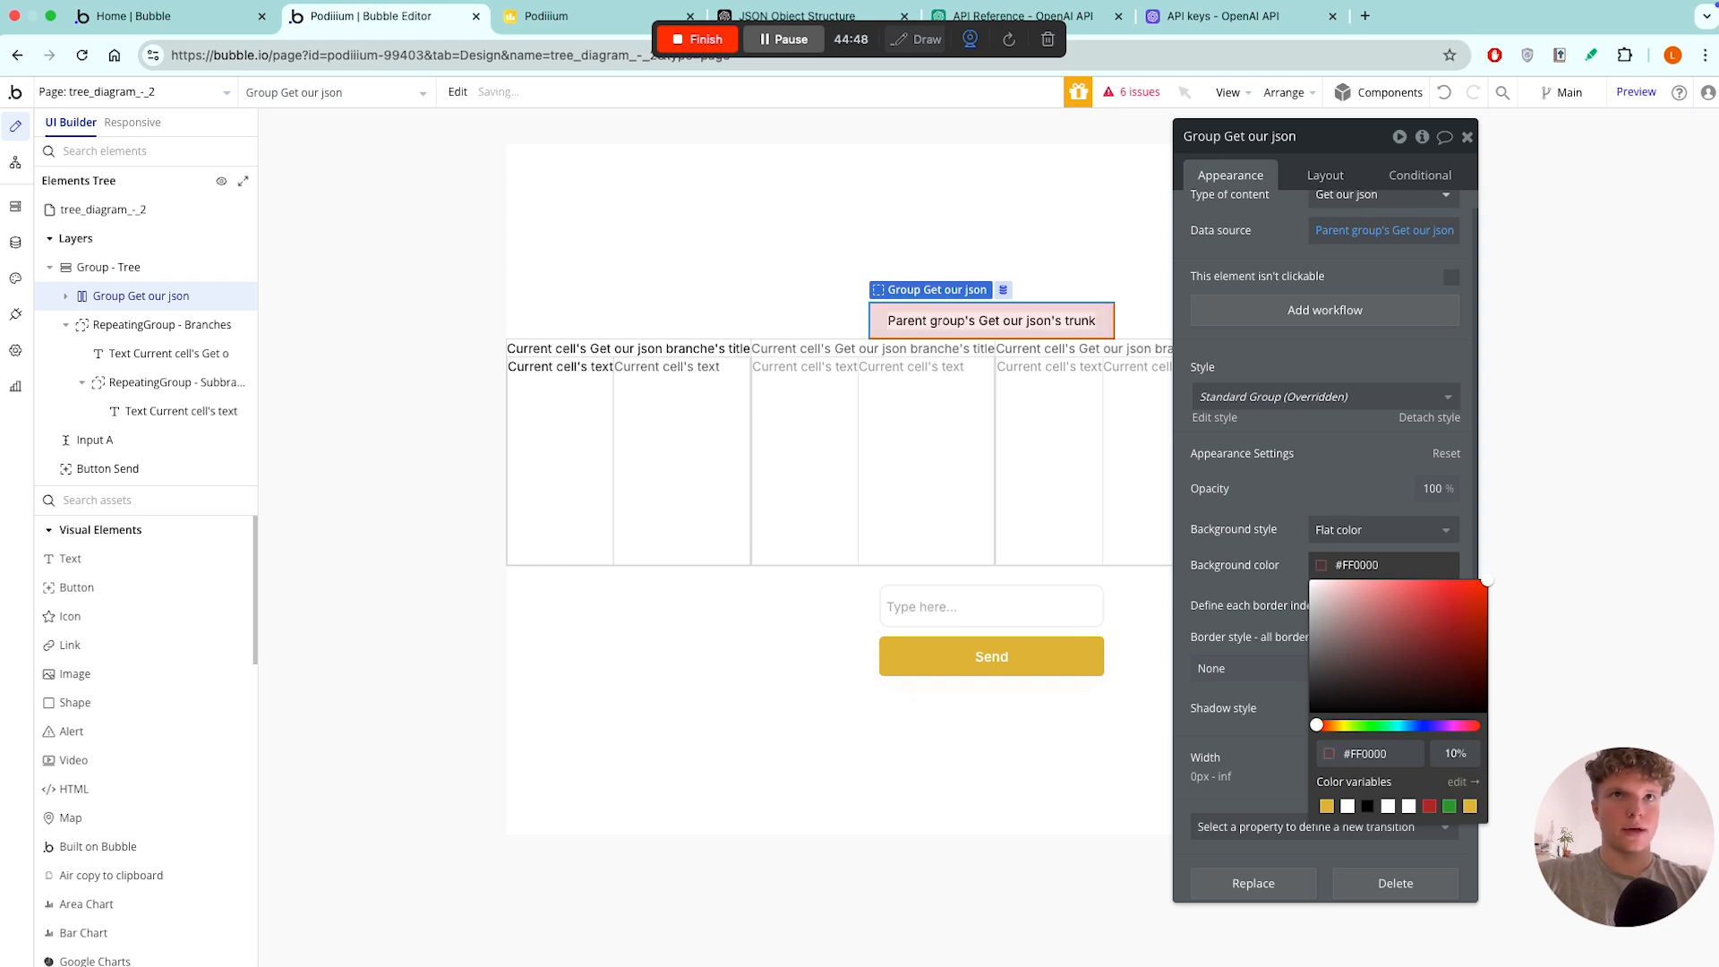
pyautogui.click(1335, 465)
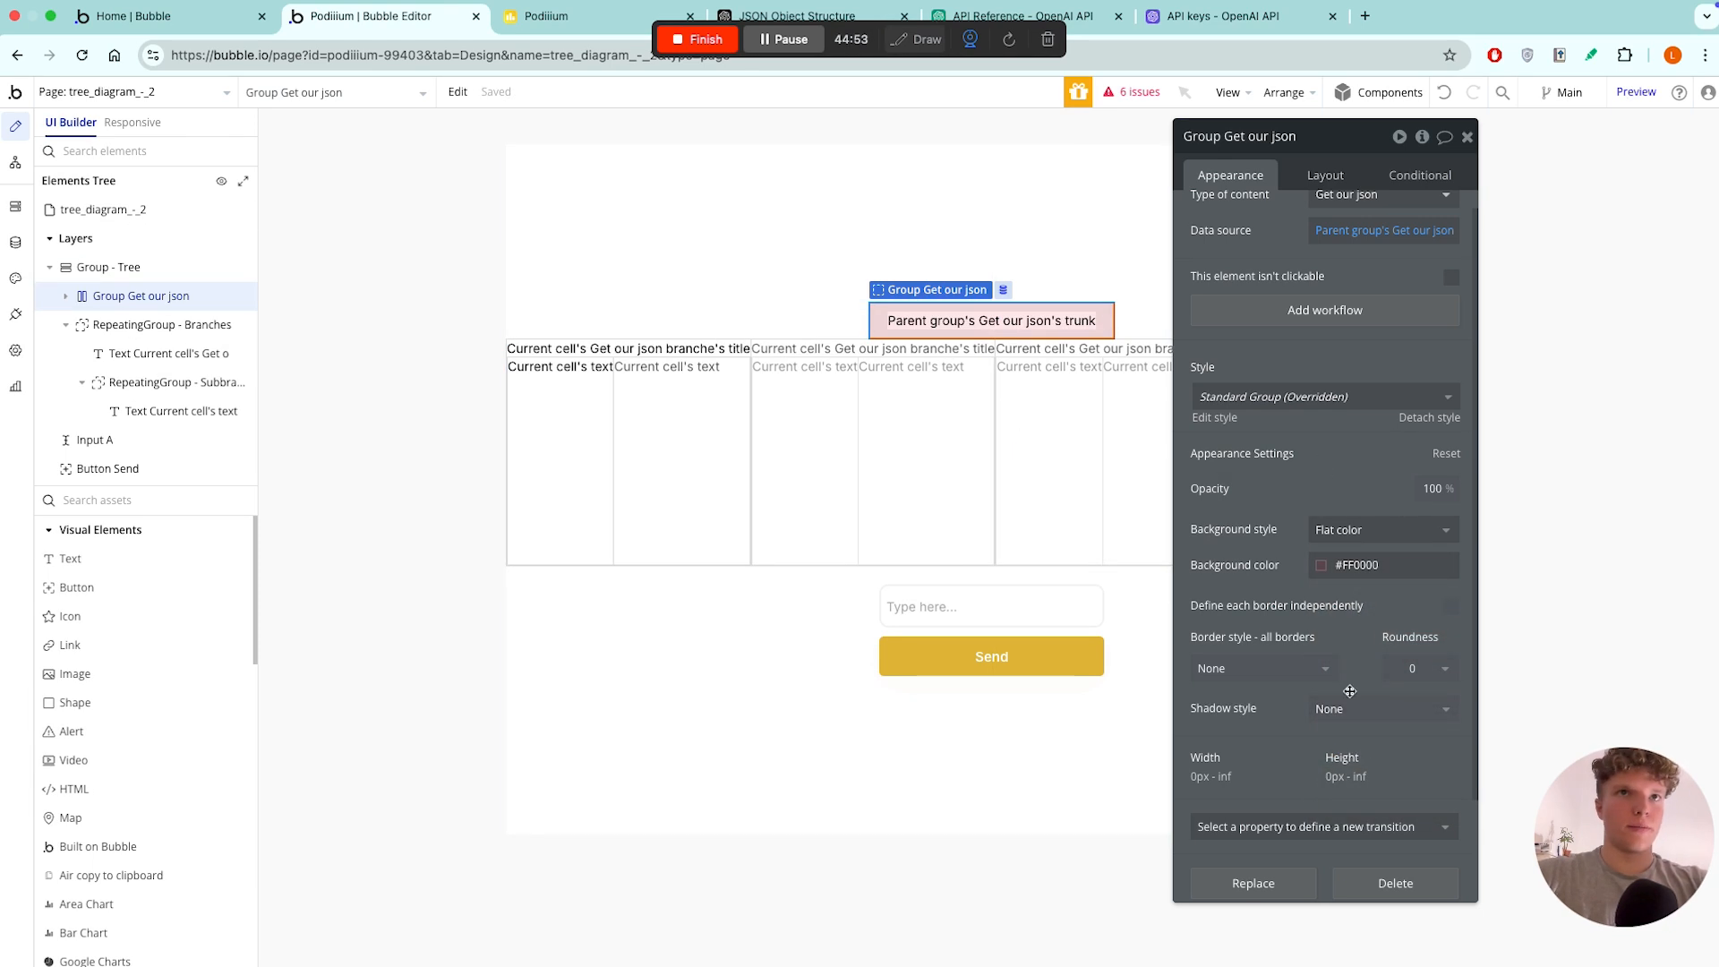
# - Round the trunk group's corners to 10, then select Group - Tree
pyautogui.click(1412, 668)
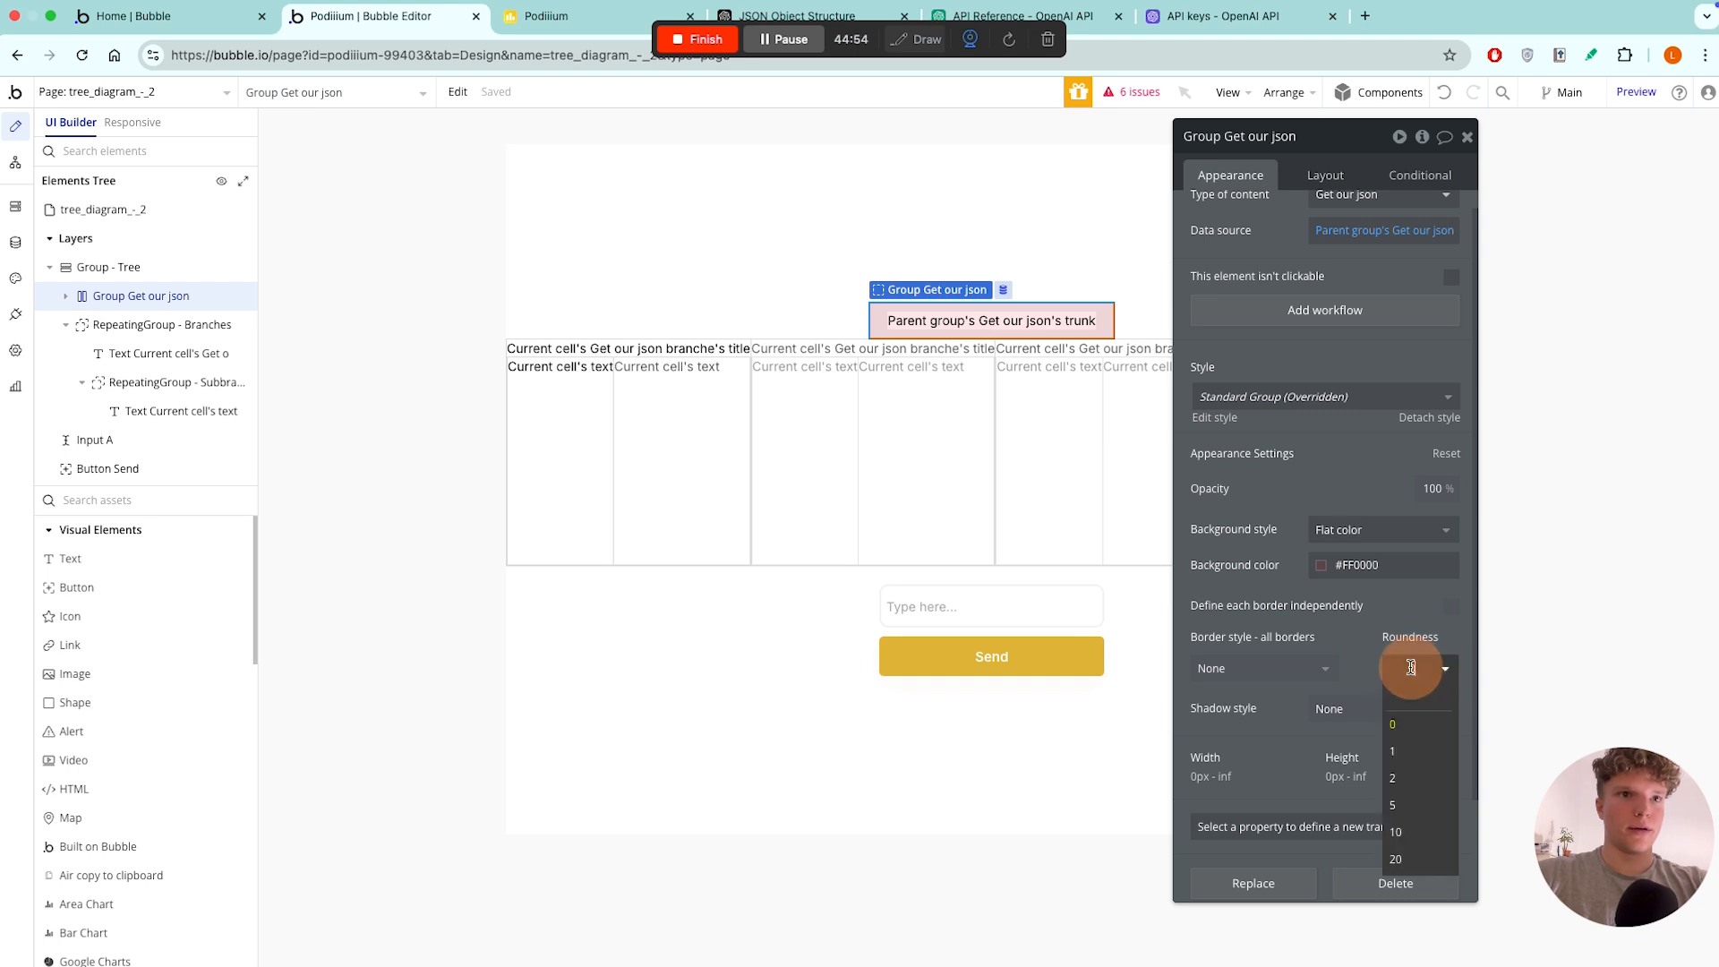
pyautogui.click(1409, 808)
pyautogui.click(649, 258)
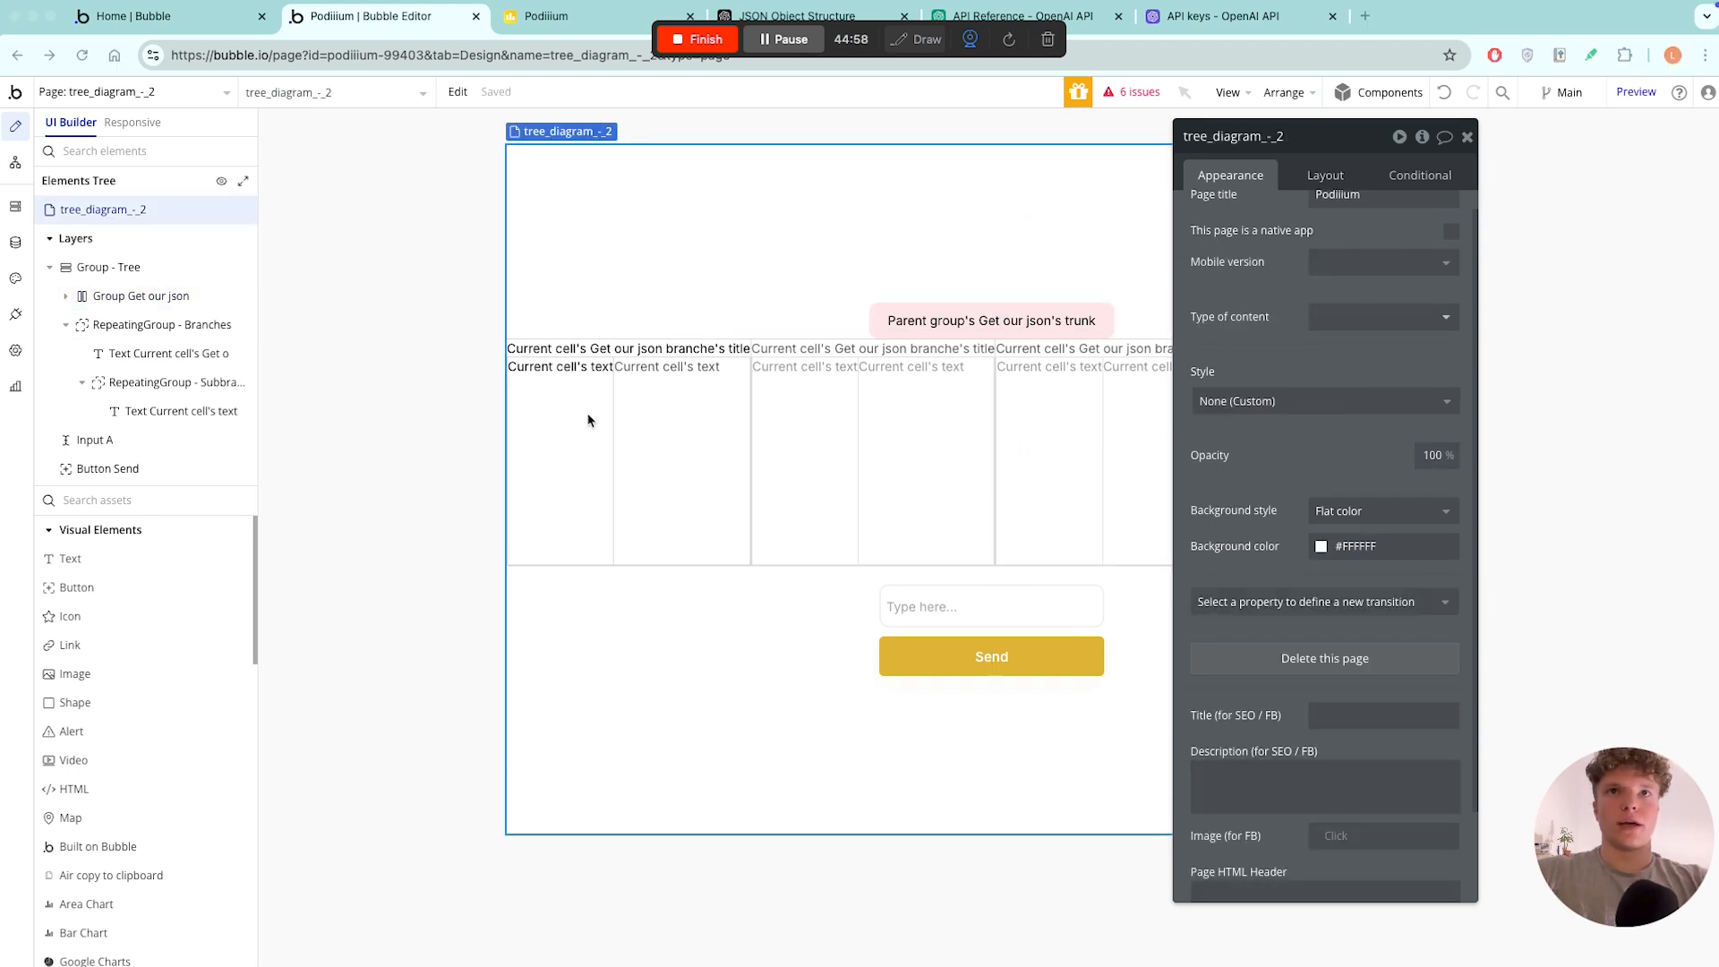
pyautogui.click(877, 327)
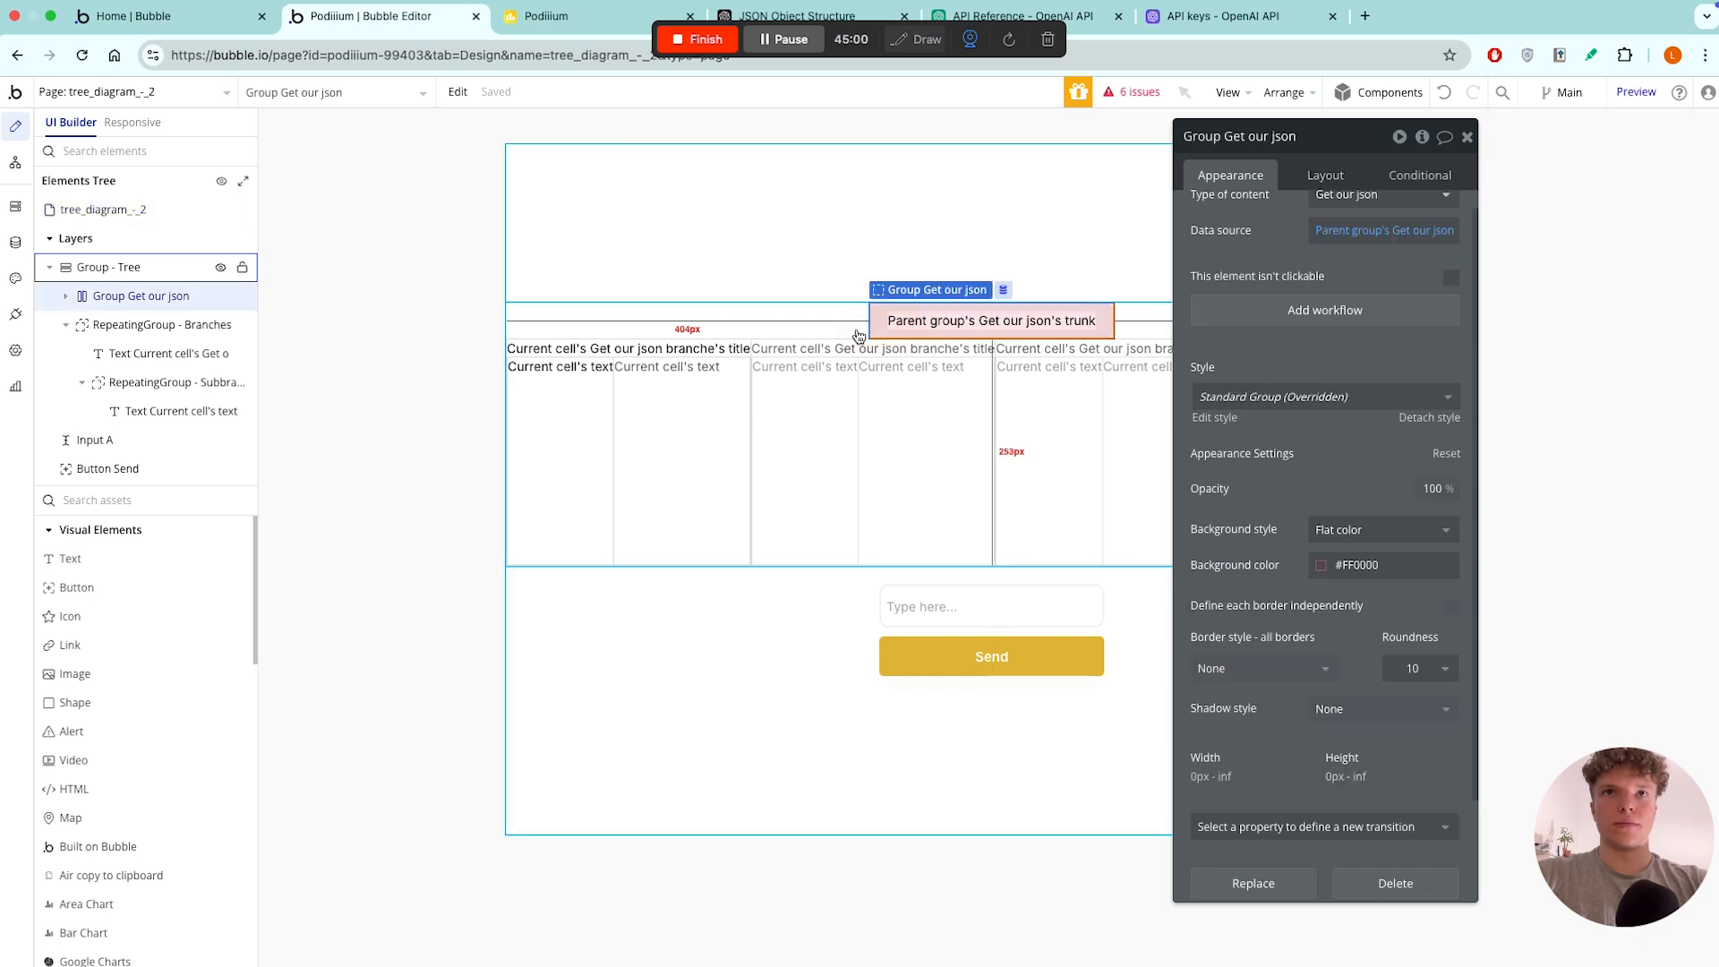
pyautogui.click(844, 313)
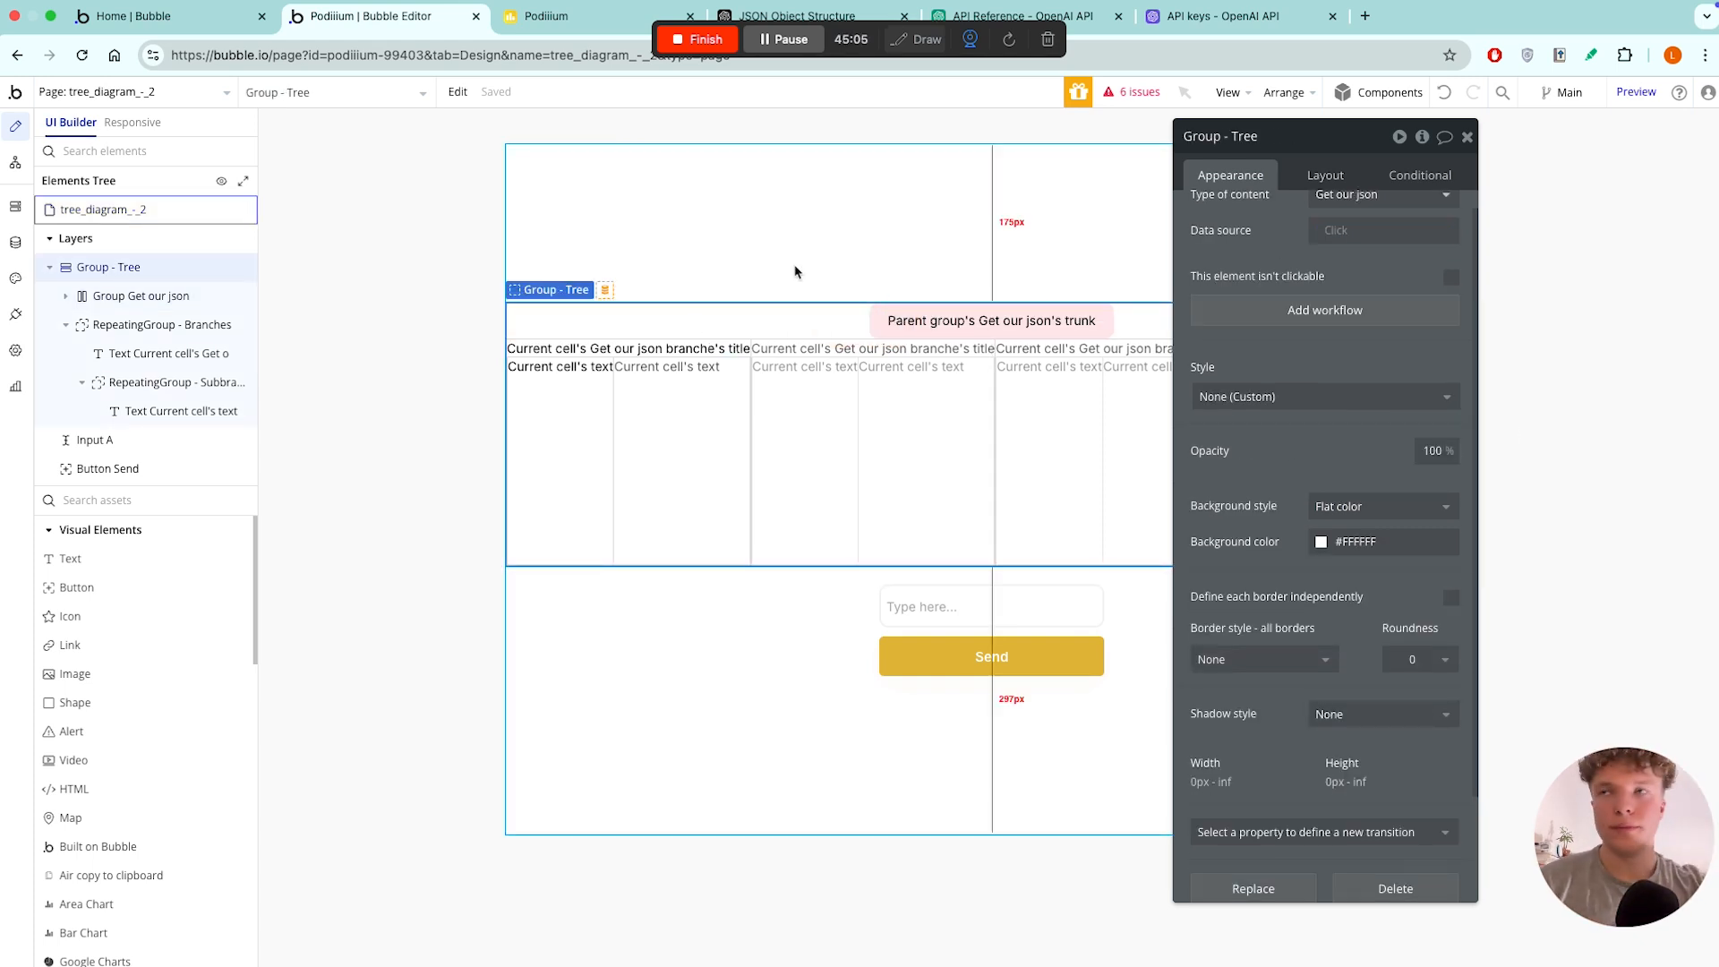
pyautogui.scroll(-3, 127, 713)
# - Add a centred Shape below the trunk box, sized 5 px wide by 60 px tall
pyautogui.click(72, 581)
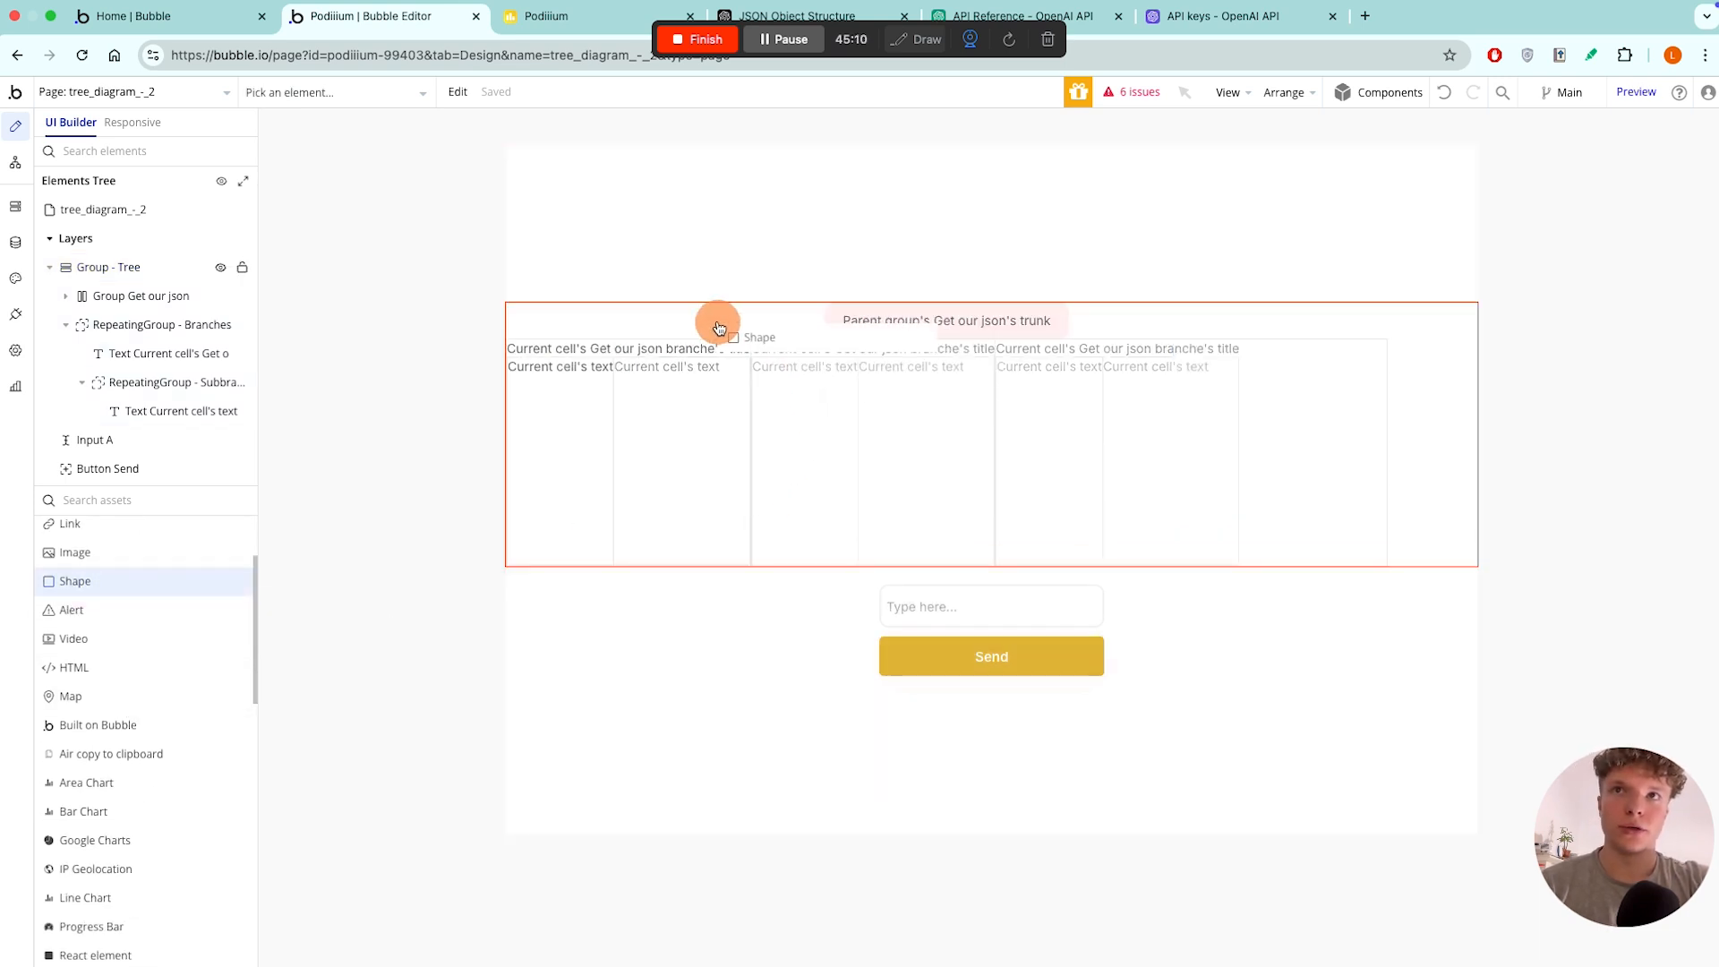
pyautogui.click(717, 328)
pyautogui.click(1316, 184)
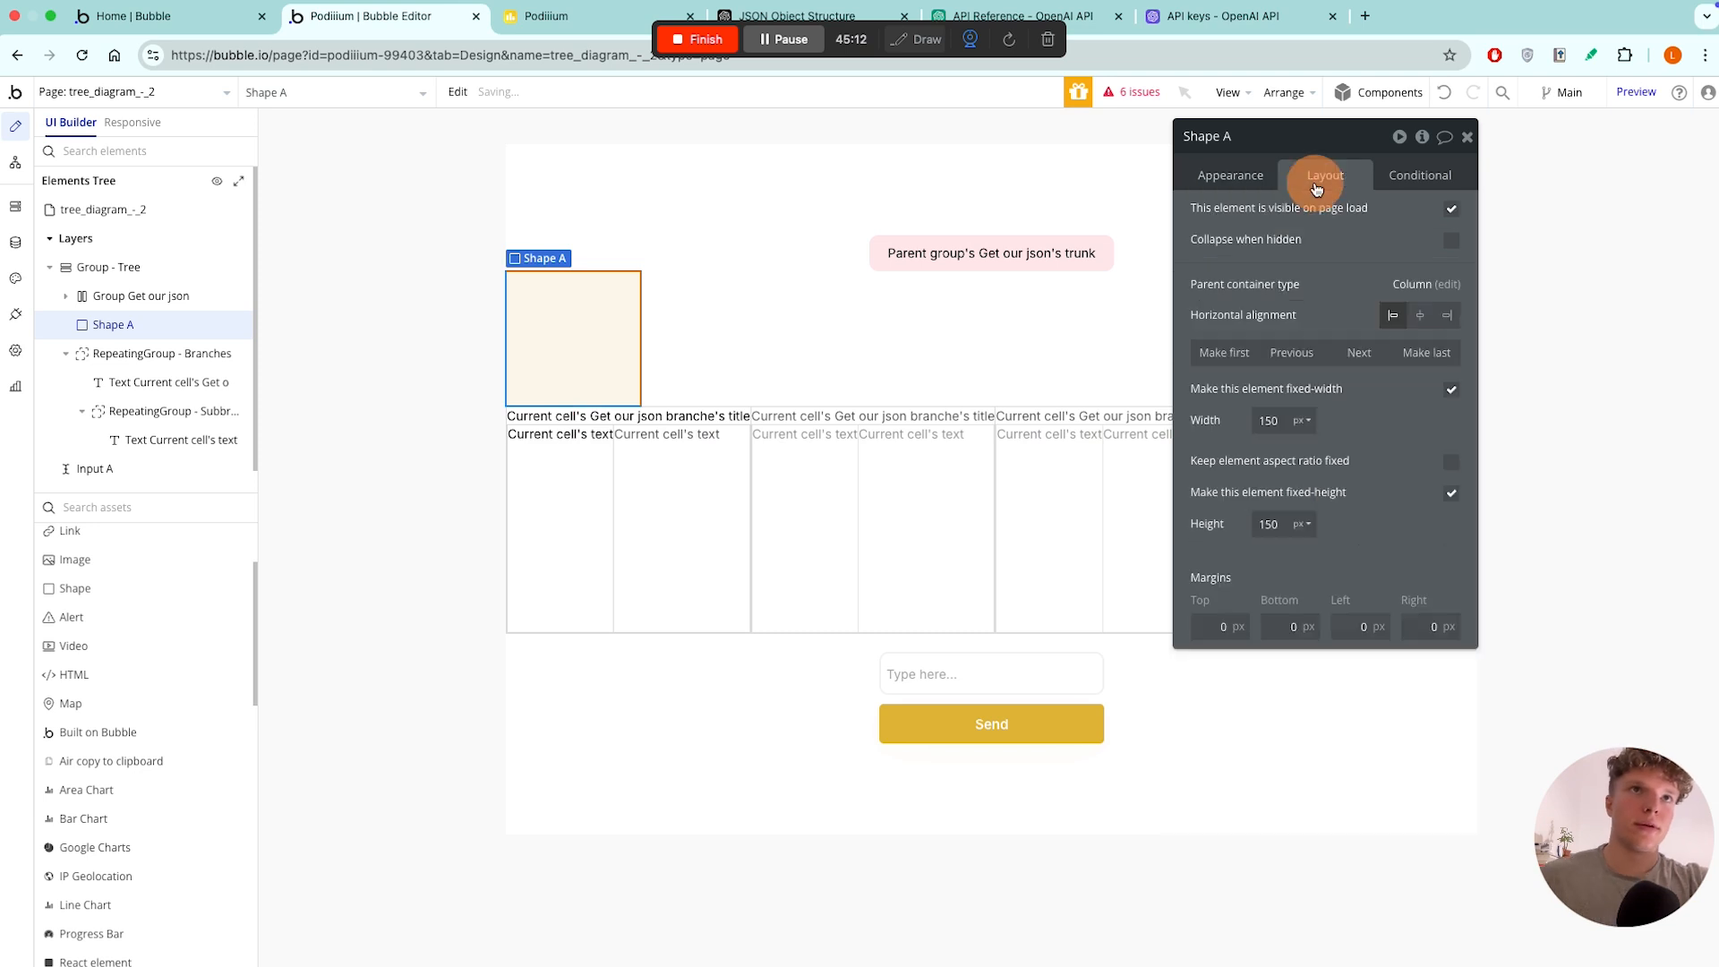
pyautogui.click(1420, 314)
pyautogui.click(1271, 419)
pyautogui.write('1')
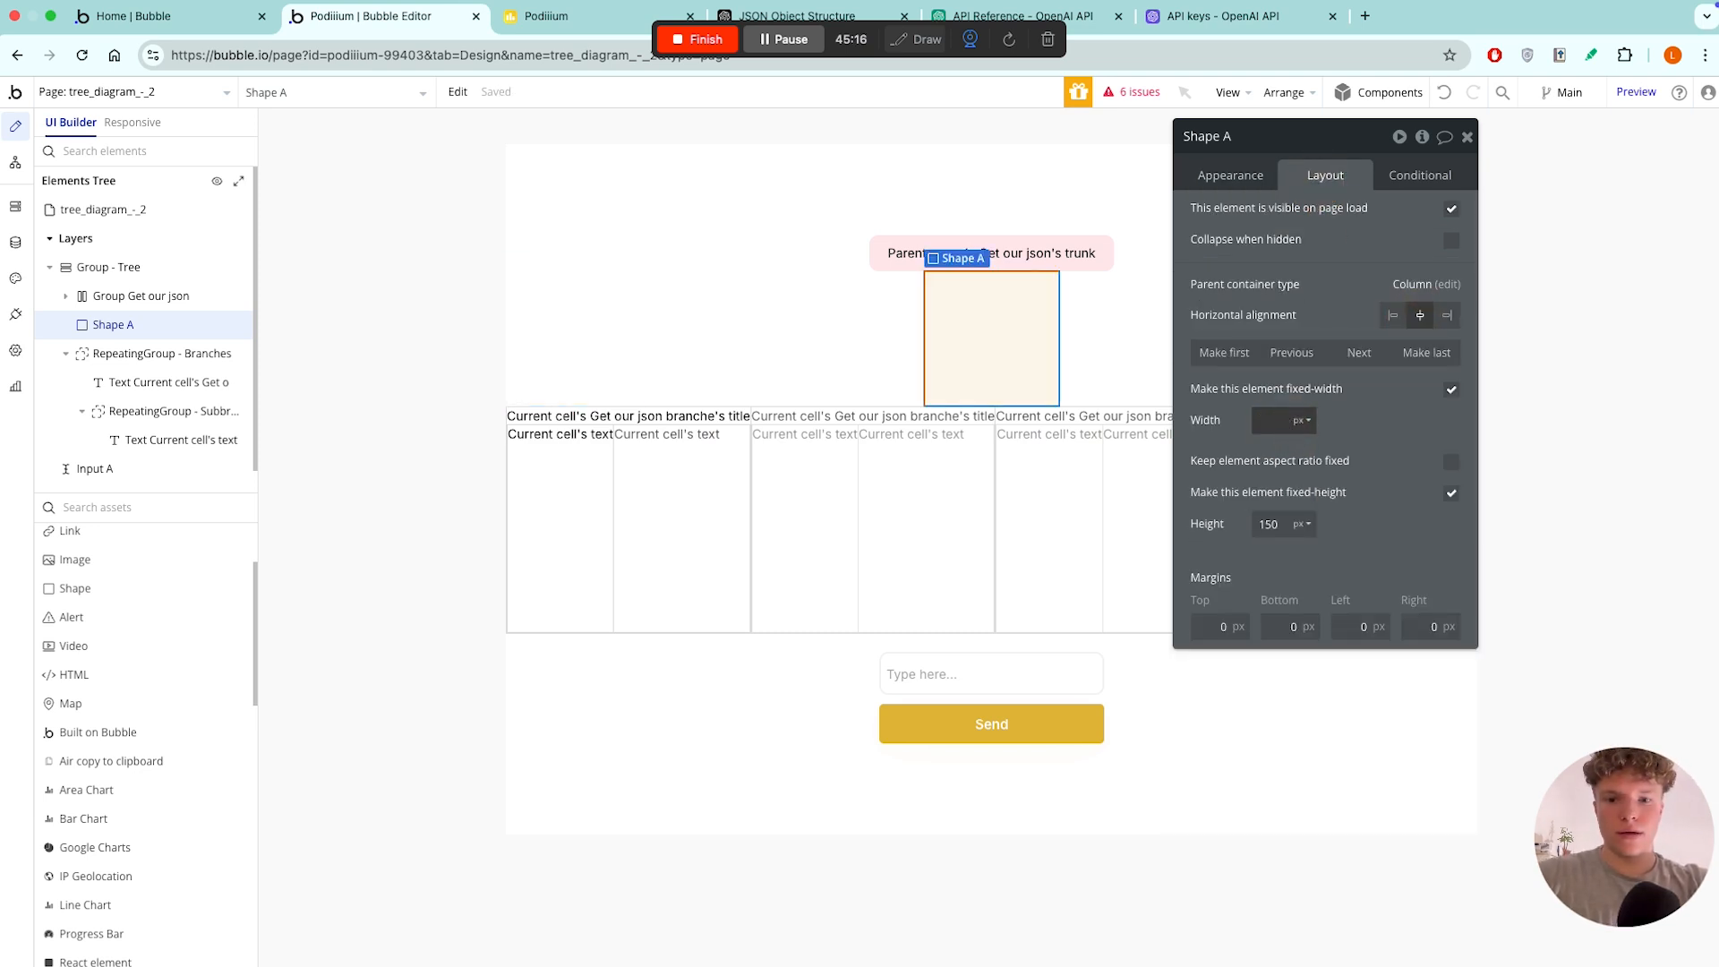
pyautogui.write('5')
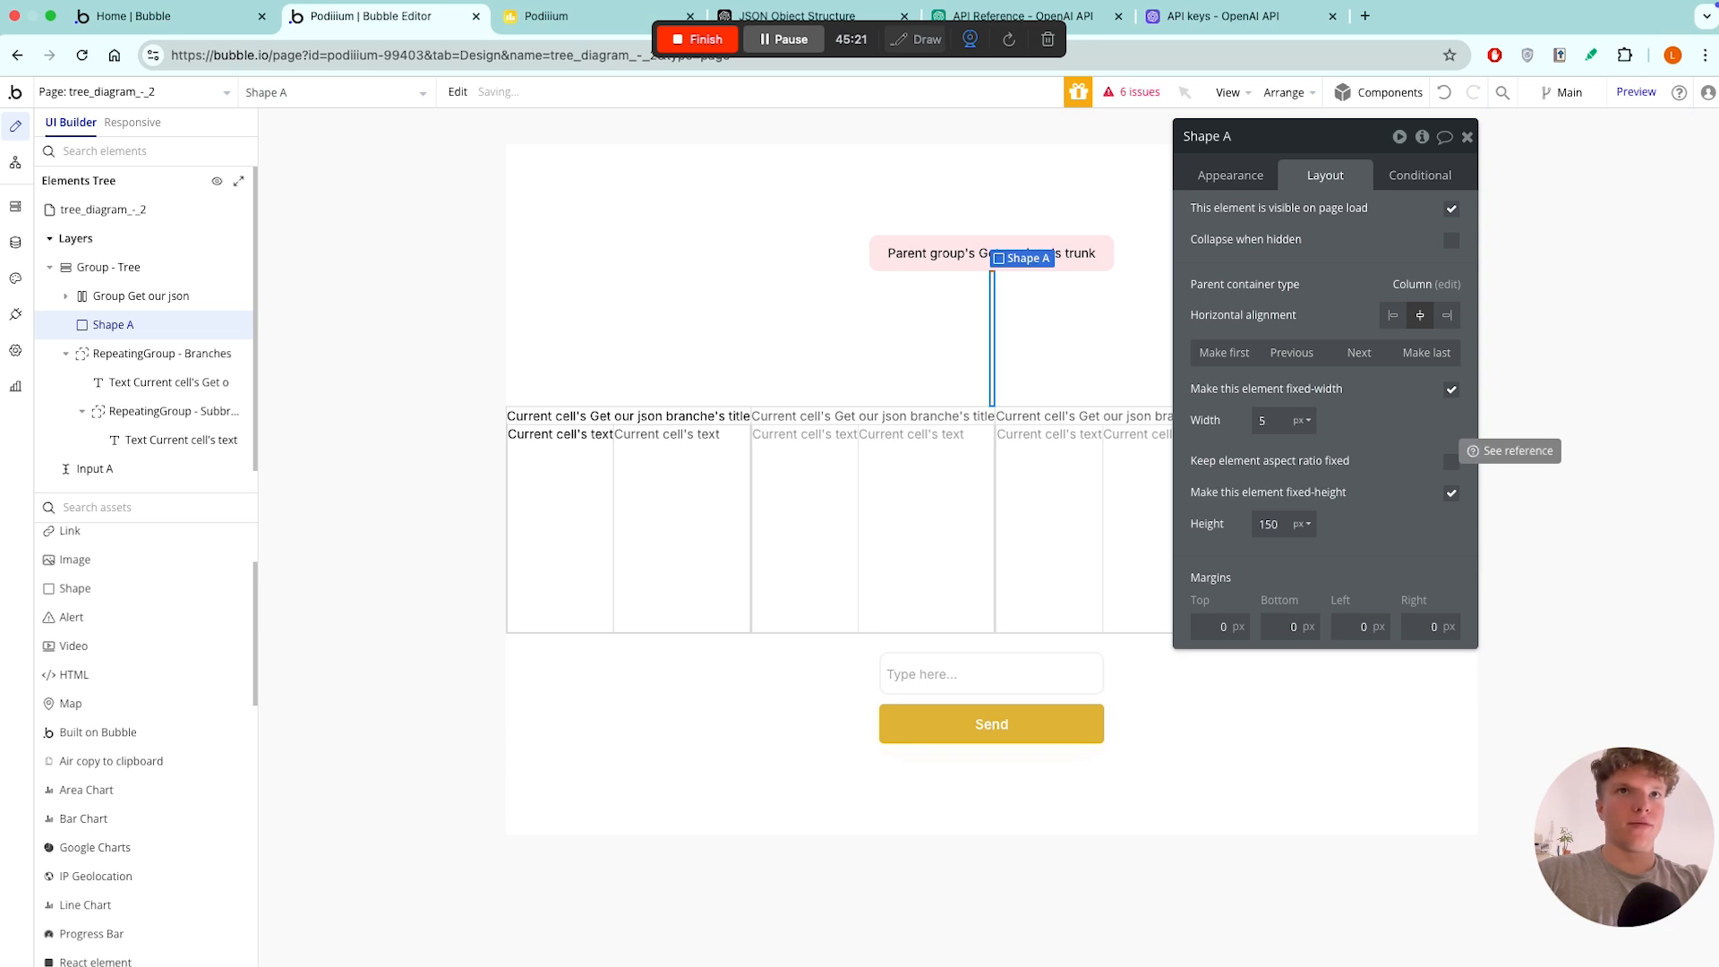
pyautogui.click(1286, 525)
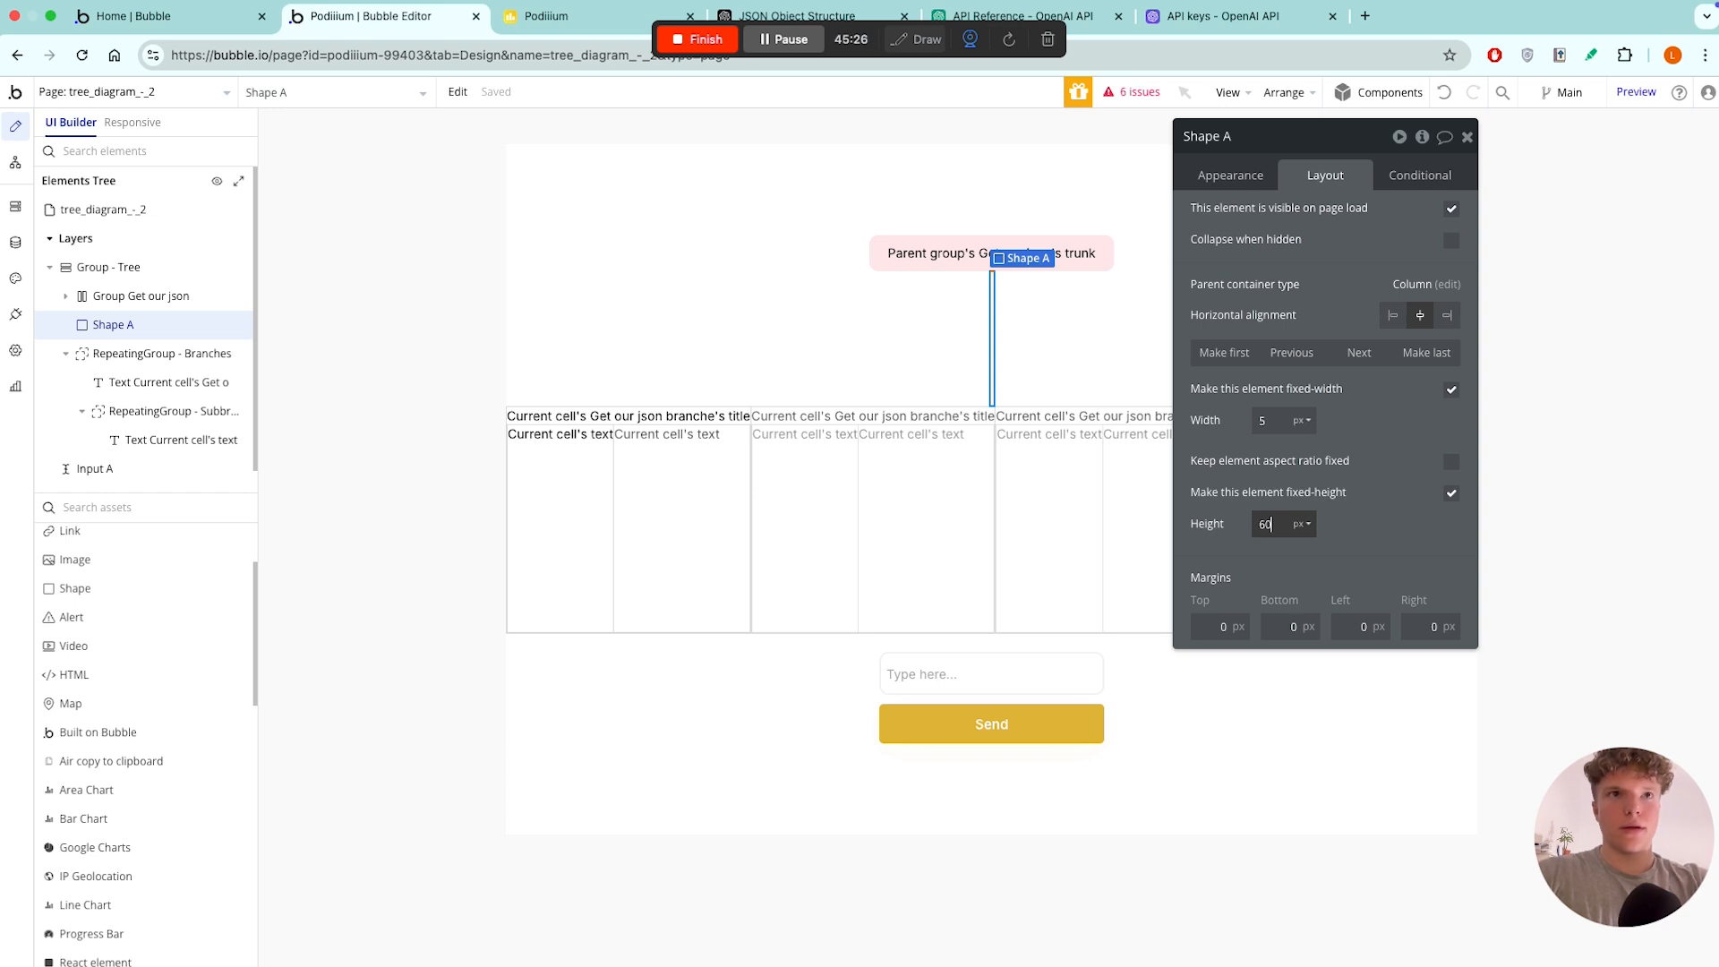
pyautogui.write('0')
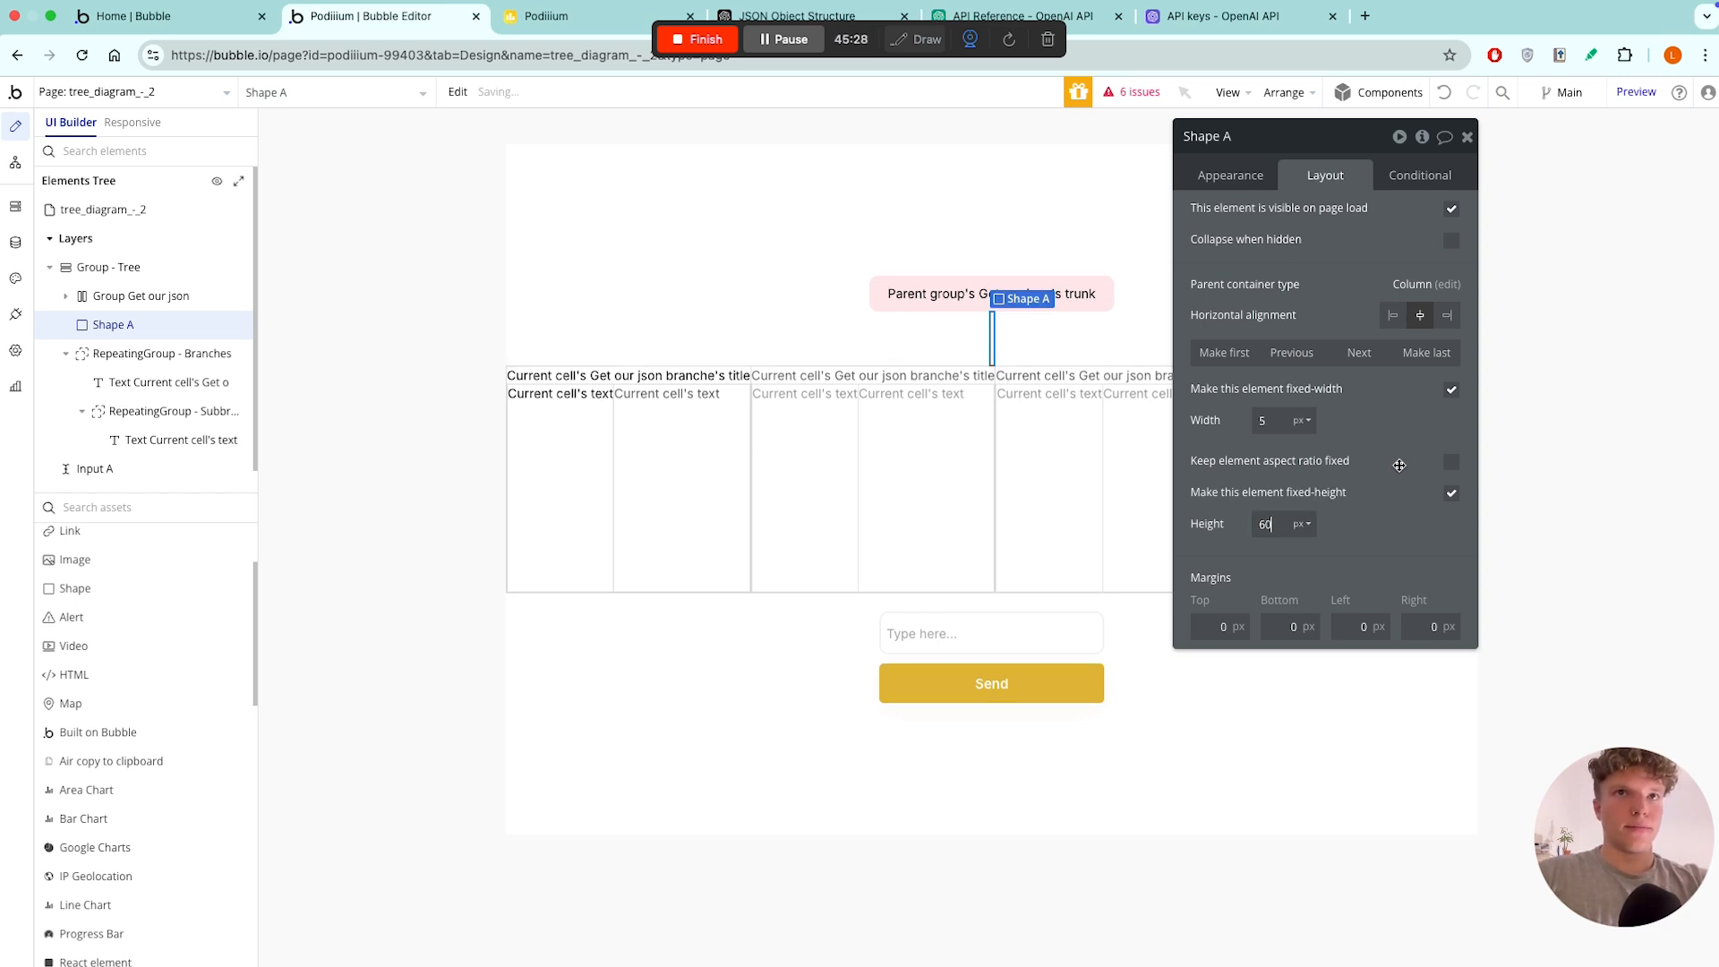
# - Colour the connector shape's background black (#000000)
pyautogui.click(1230, 176)
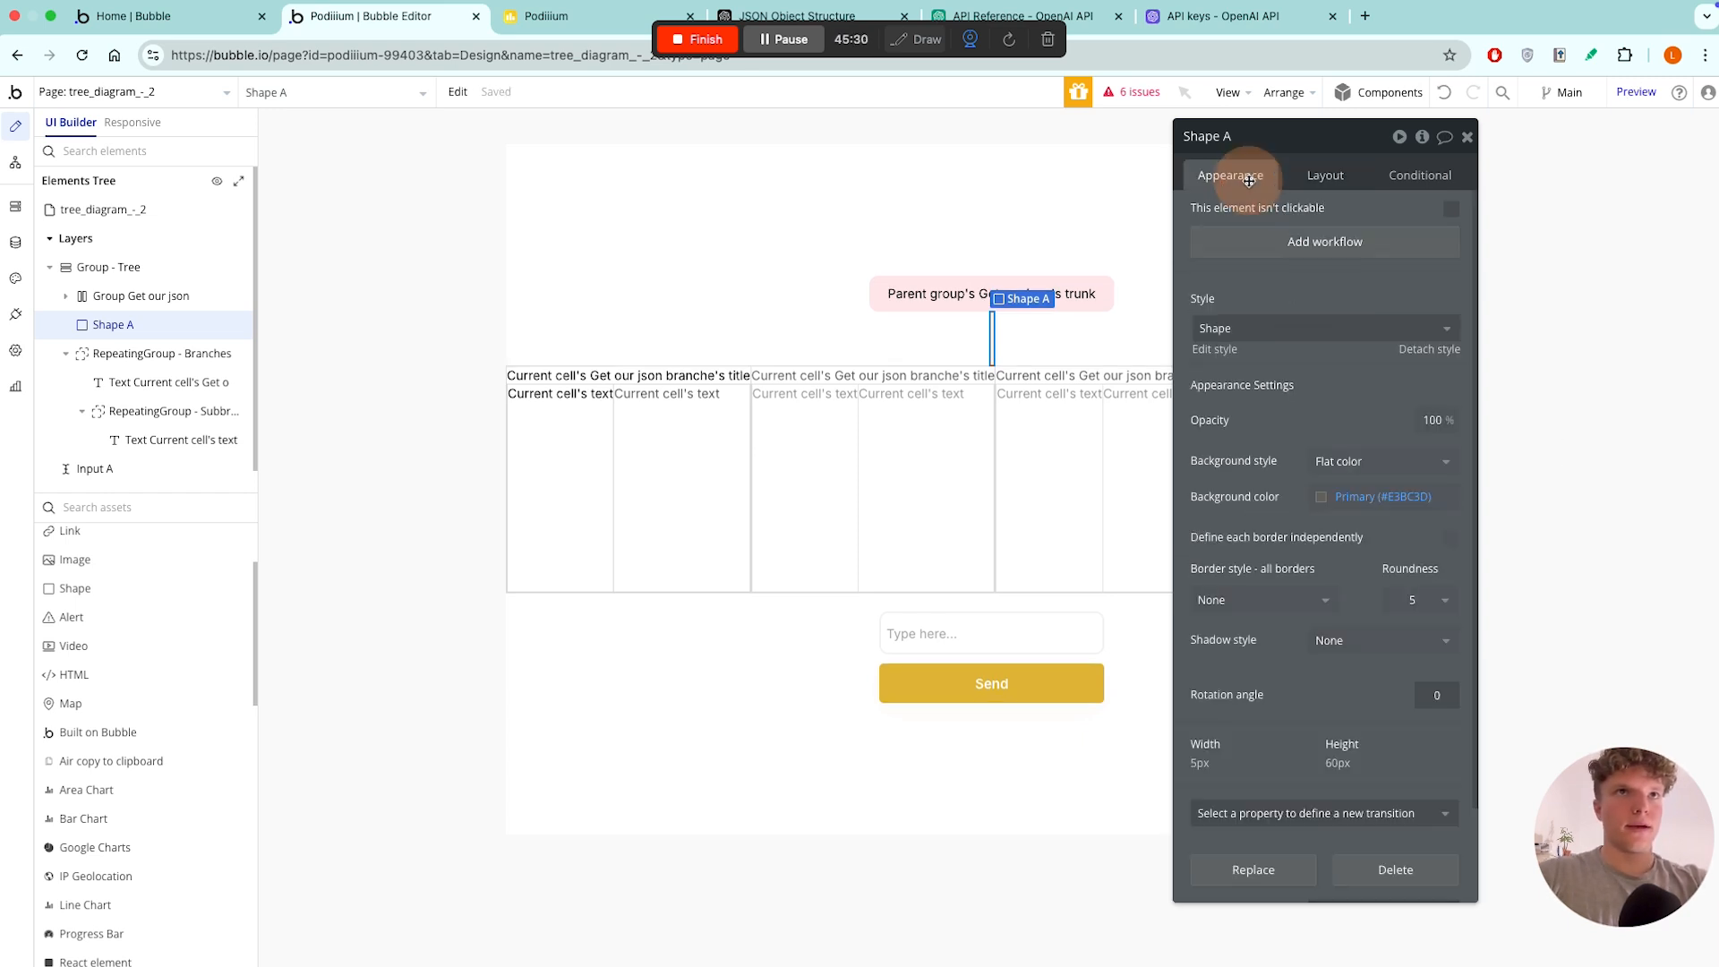
pyautogui.click(1325, 501)
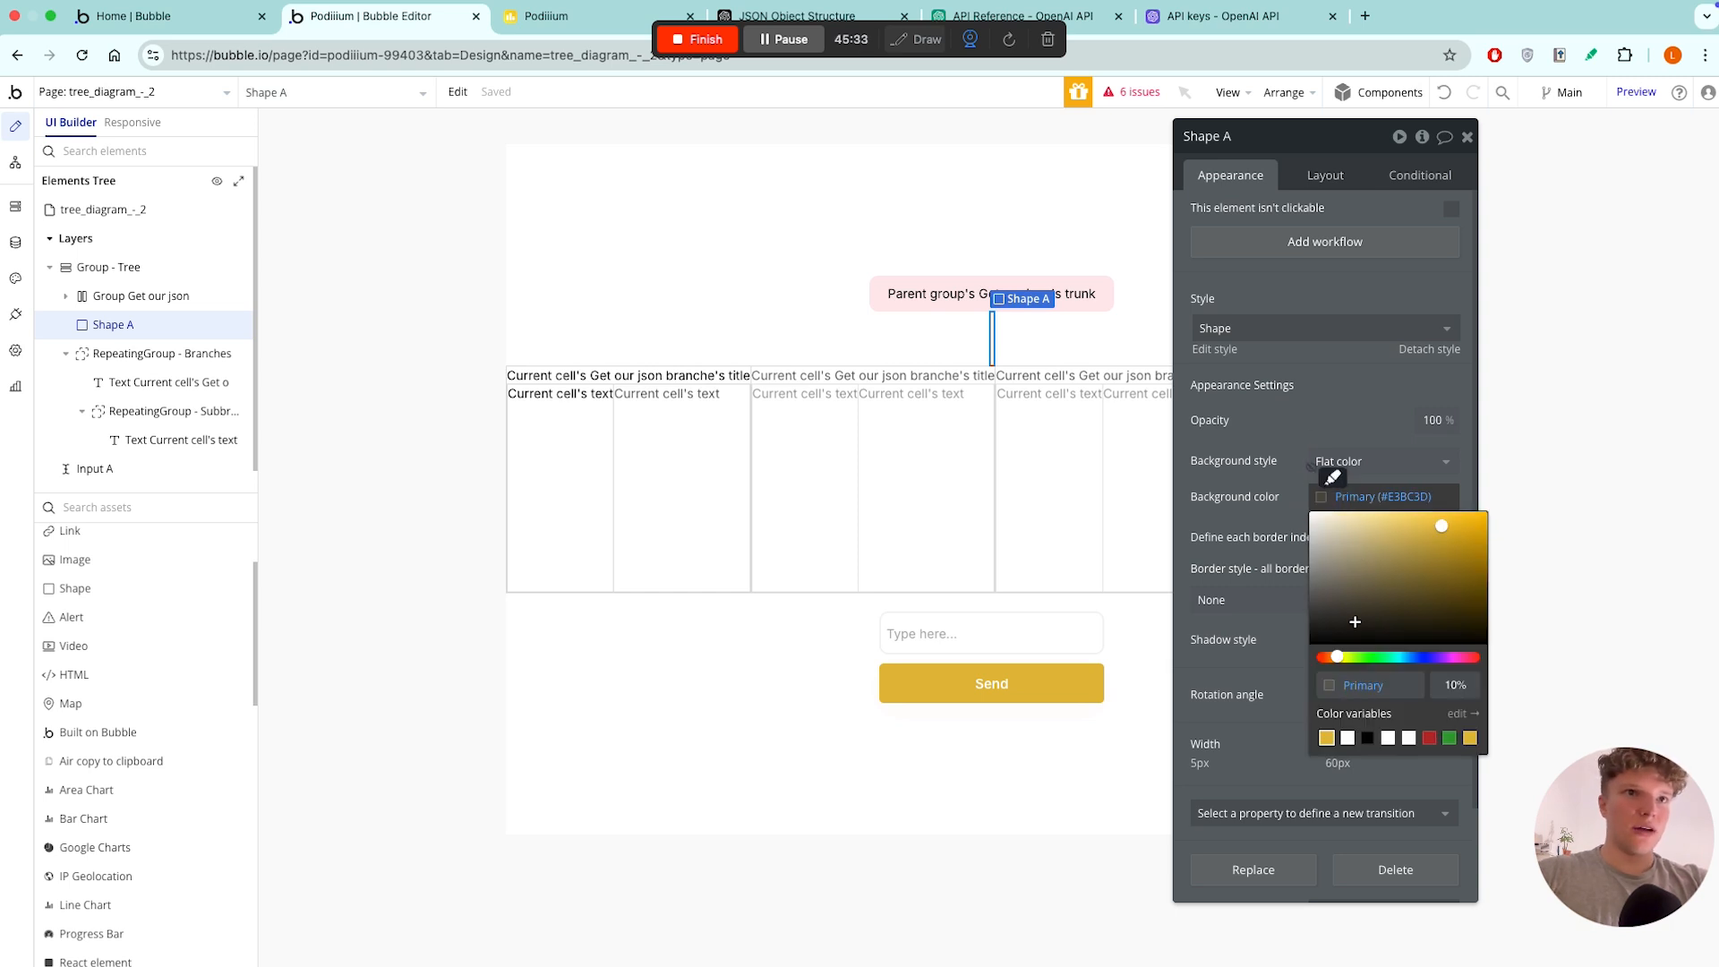
pyautogui.moveTo(1356, 548); pyautogui.dragTo(1266, 702)
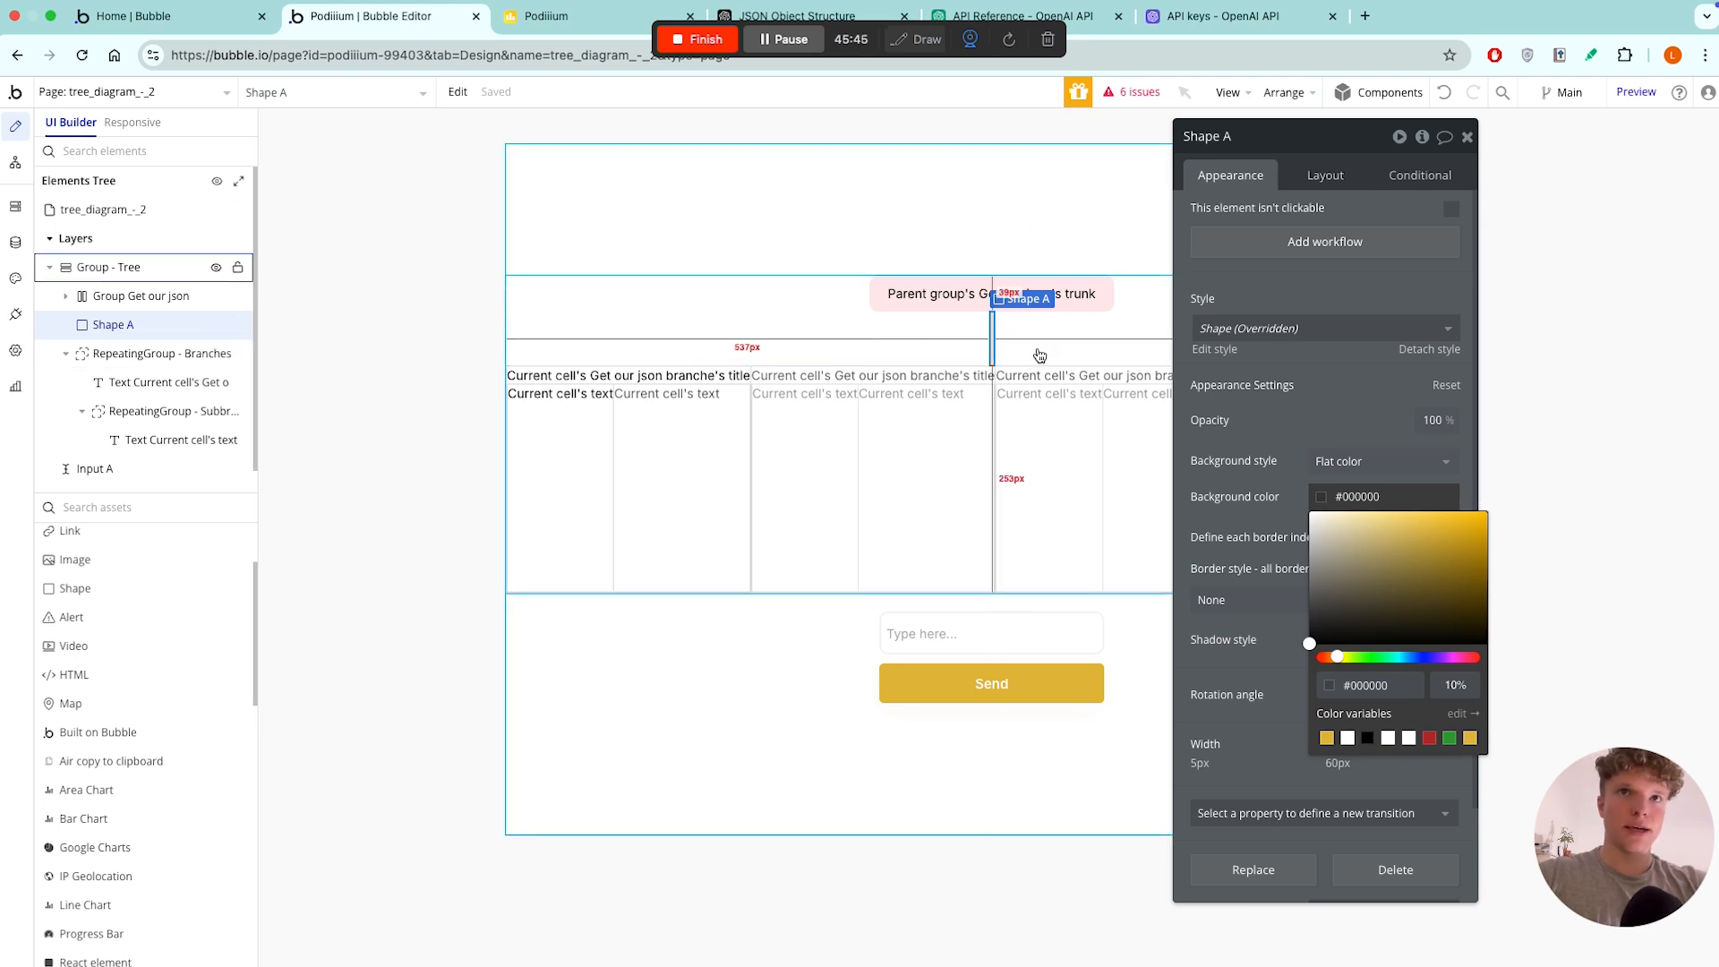
pyautogui.click(943, 345)
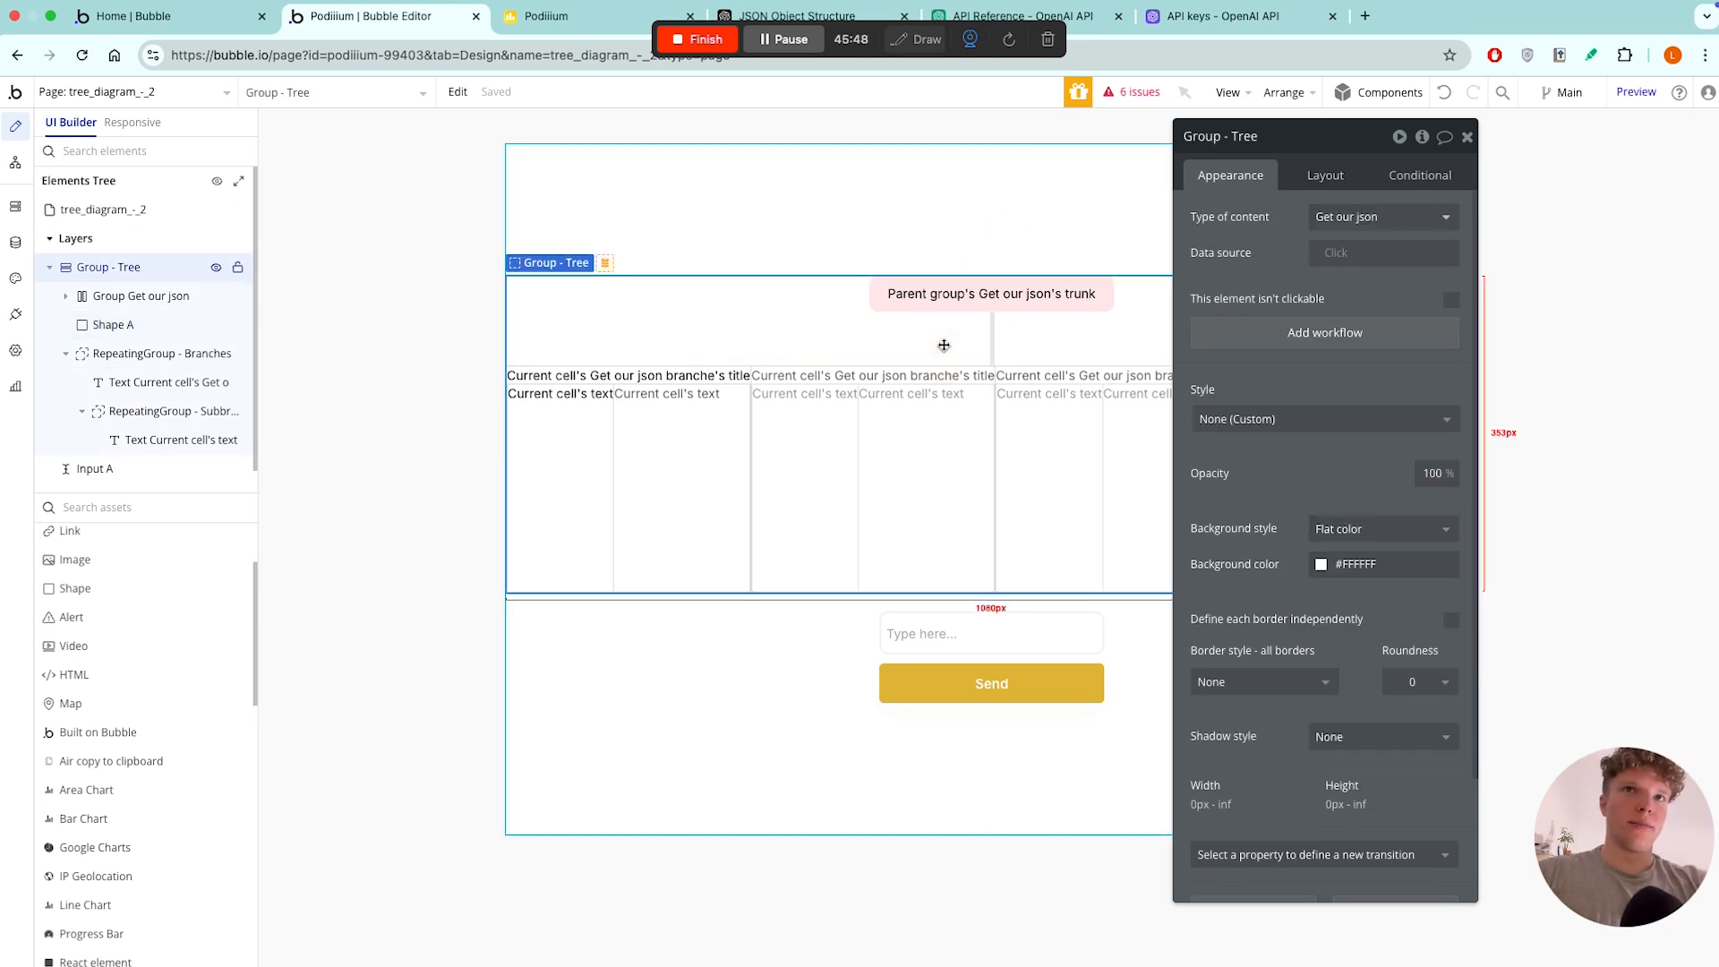
pyautogui.click(996, 341)
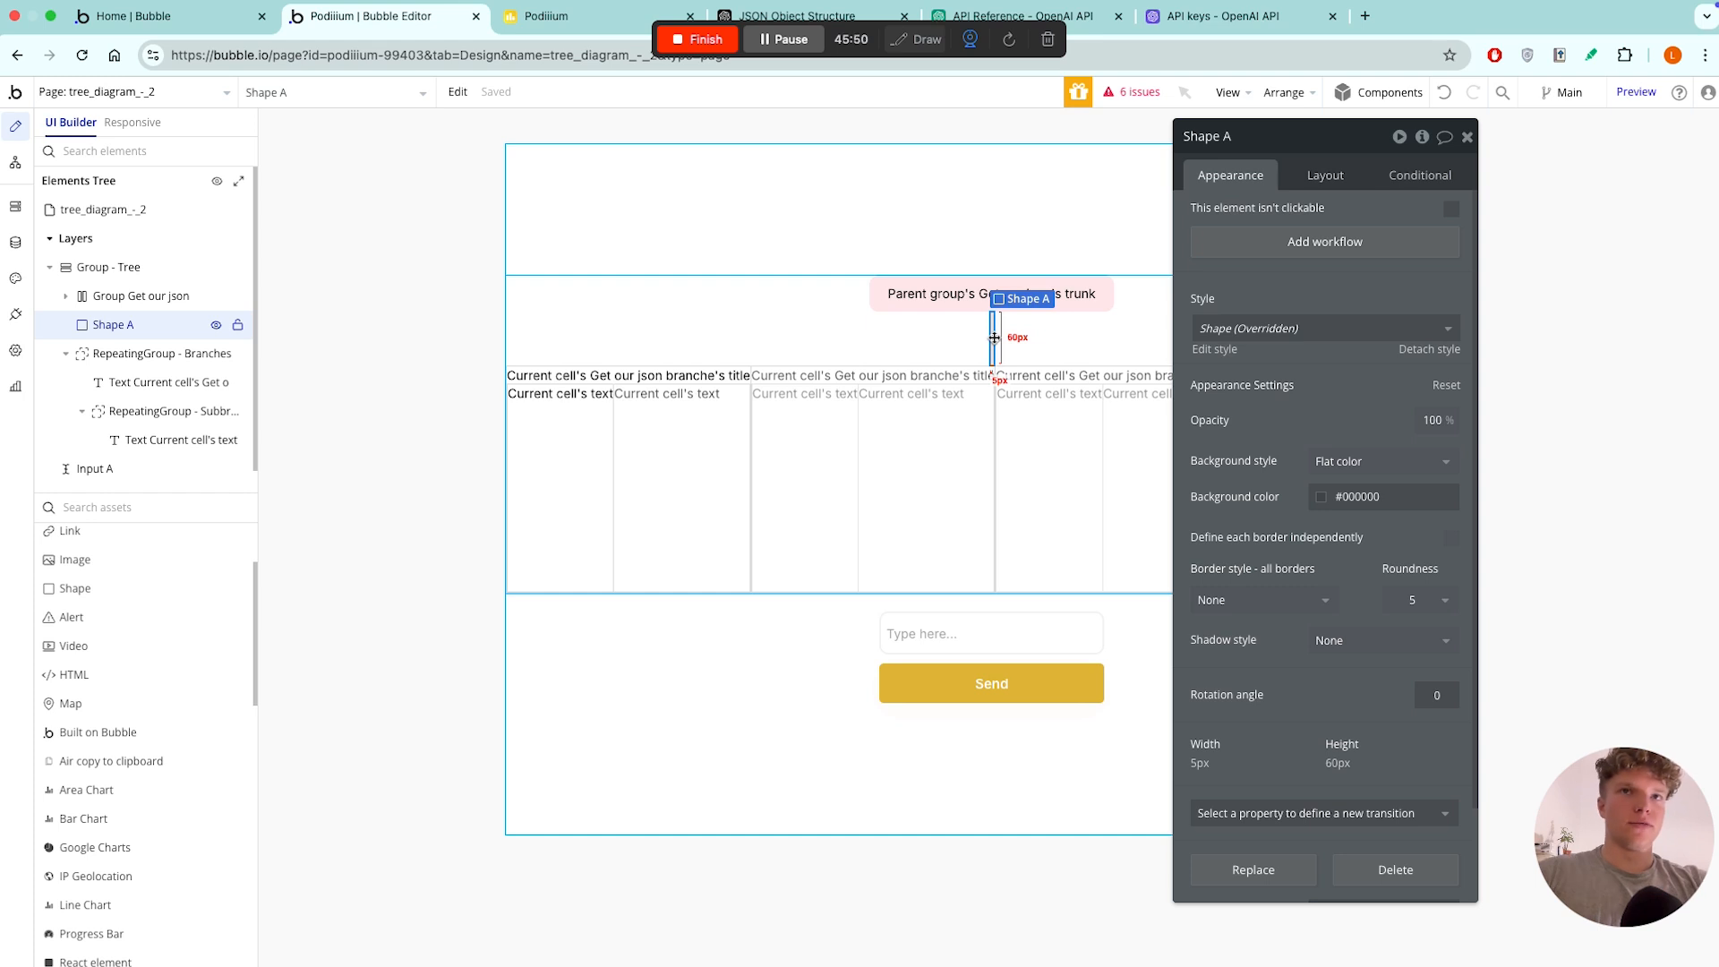
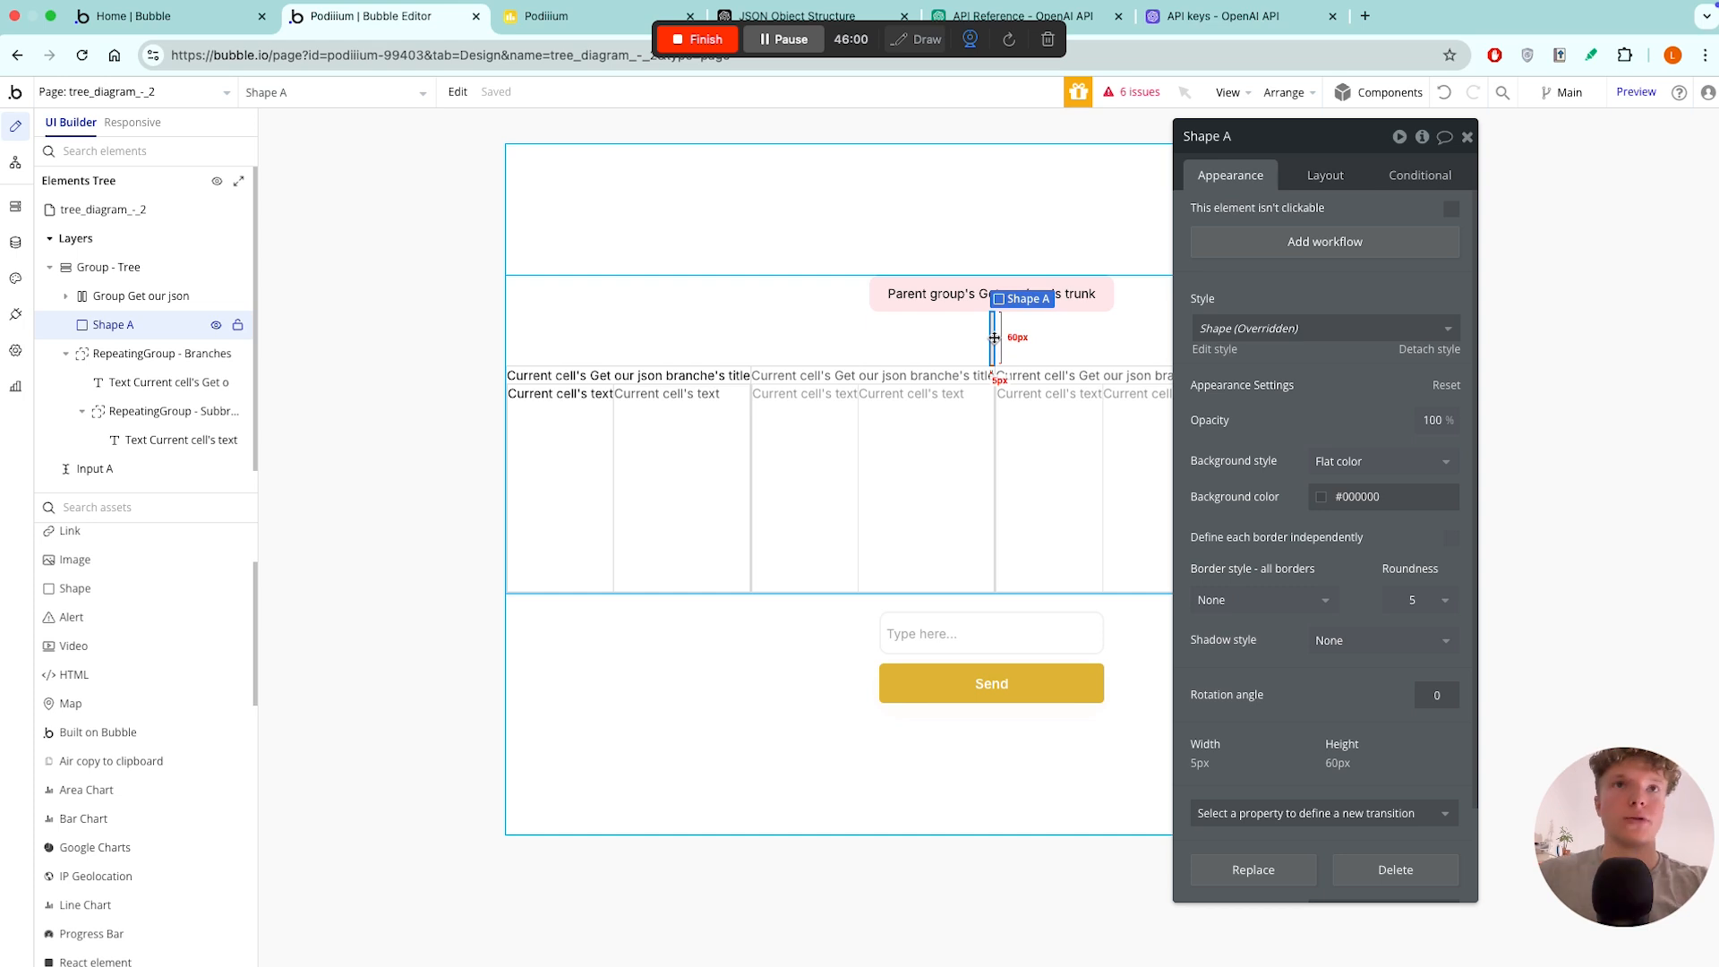
# - Change connector Shape A's roundness from 5 to 0 so the 5×60 px line has square corners
pyautogui.click(920, 331)
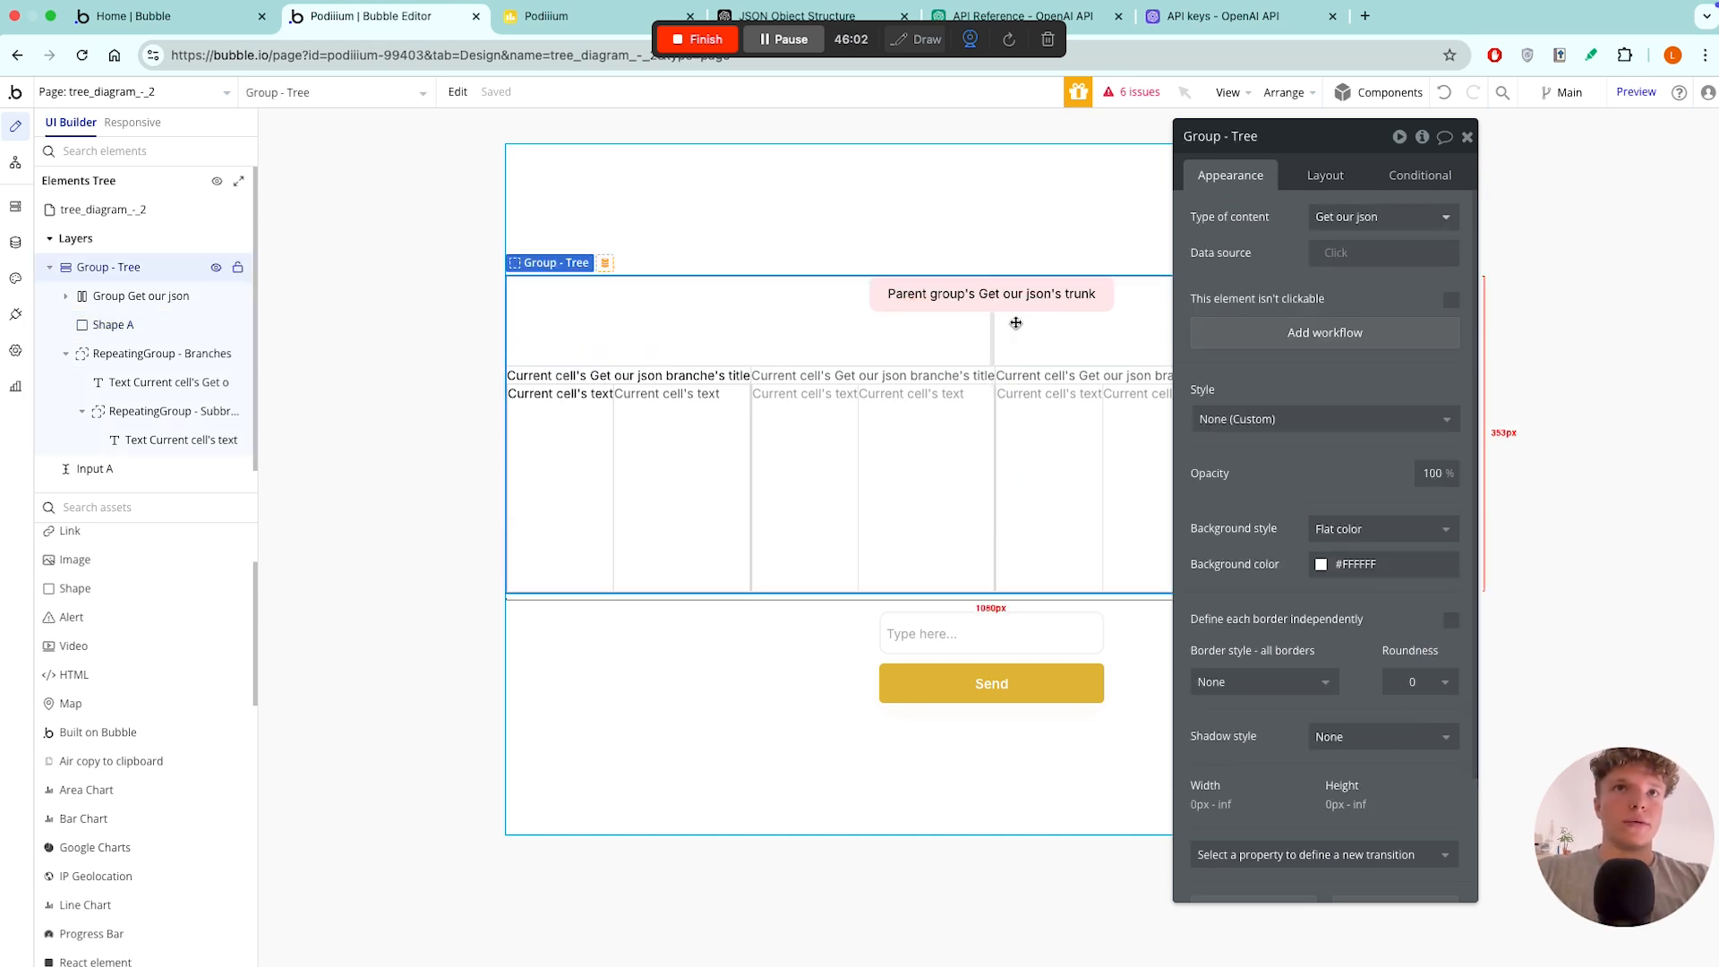
pyautogui.click(988, 331)
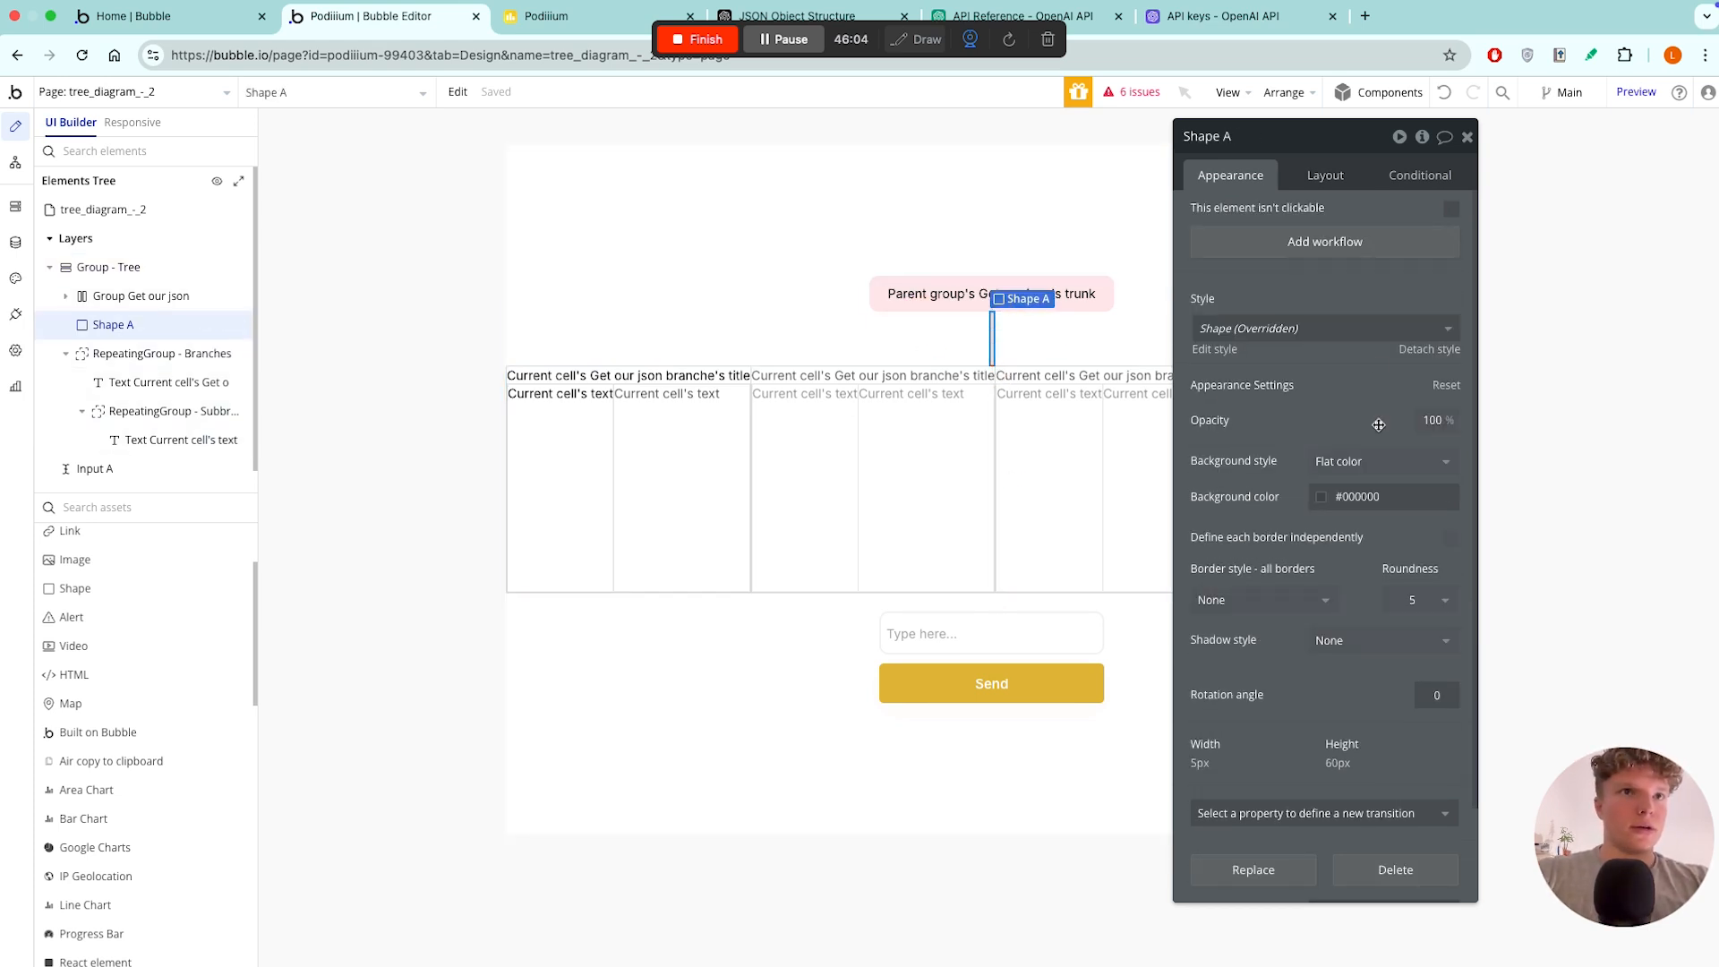
pyautogui.click(1396, 600)
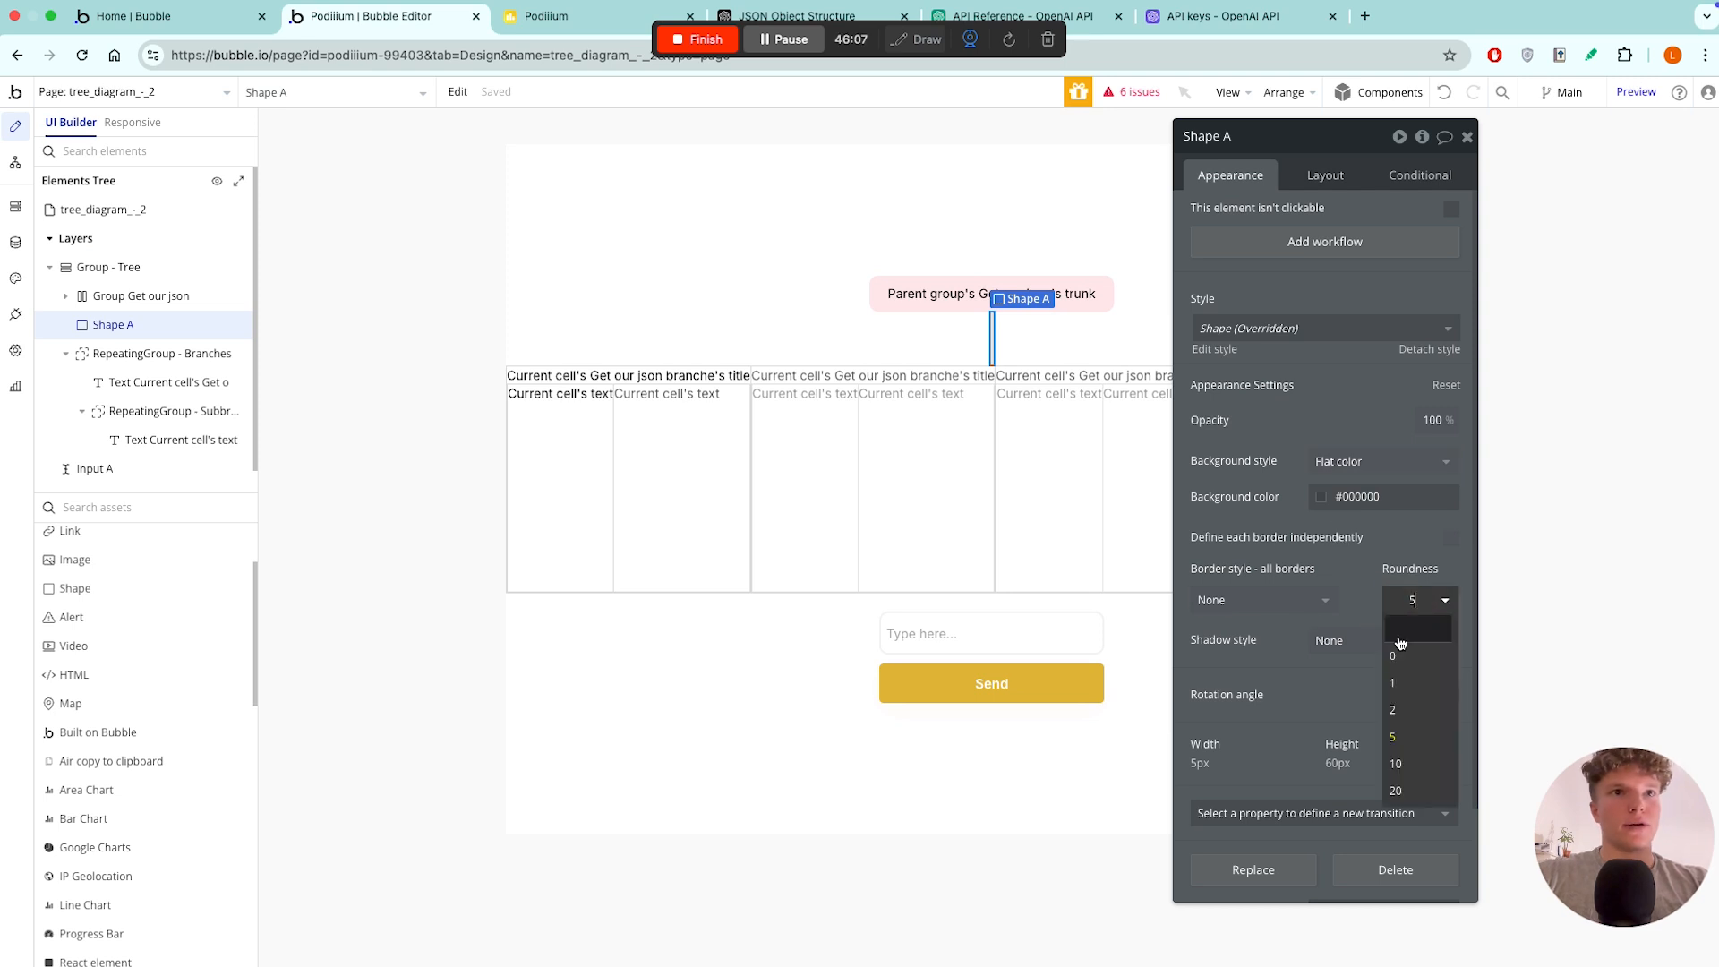
pyautogui.click(1403, 661)
pyautogui.click(921, 333)
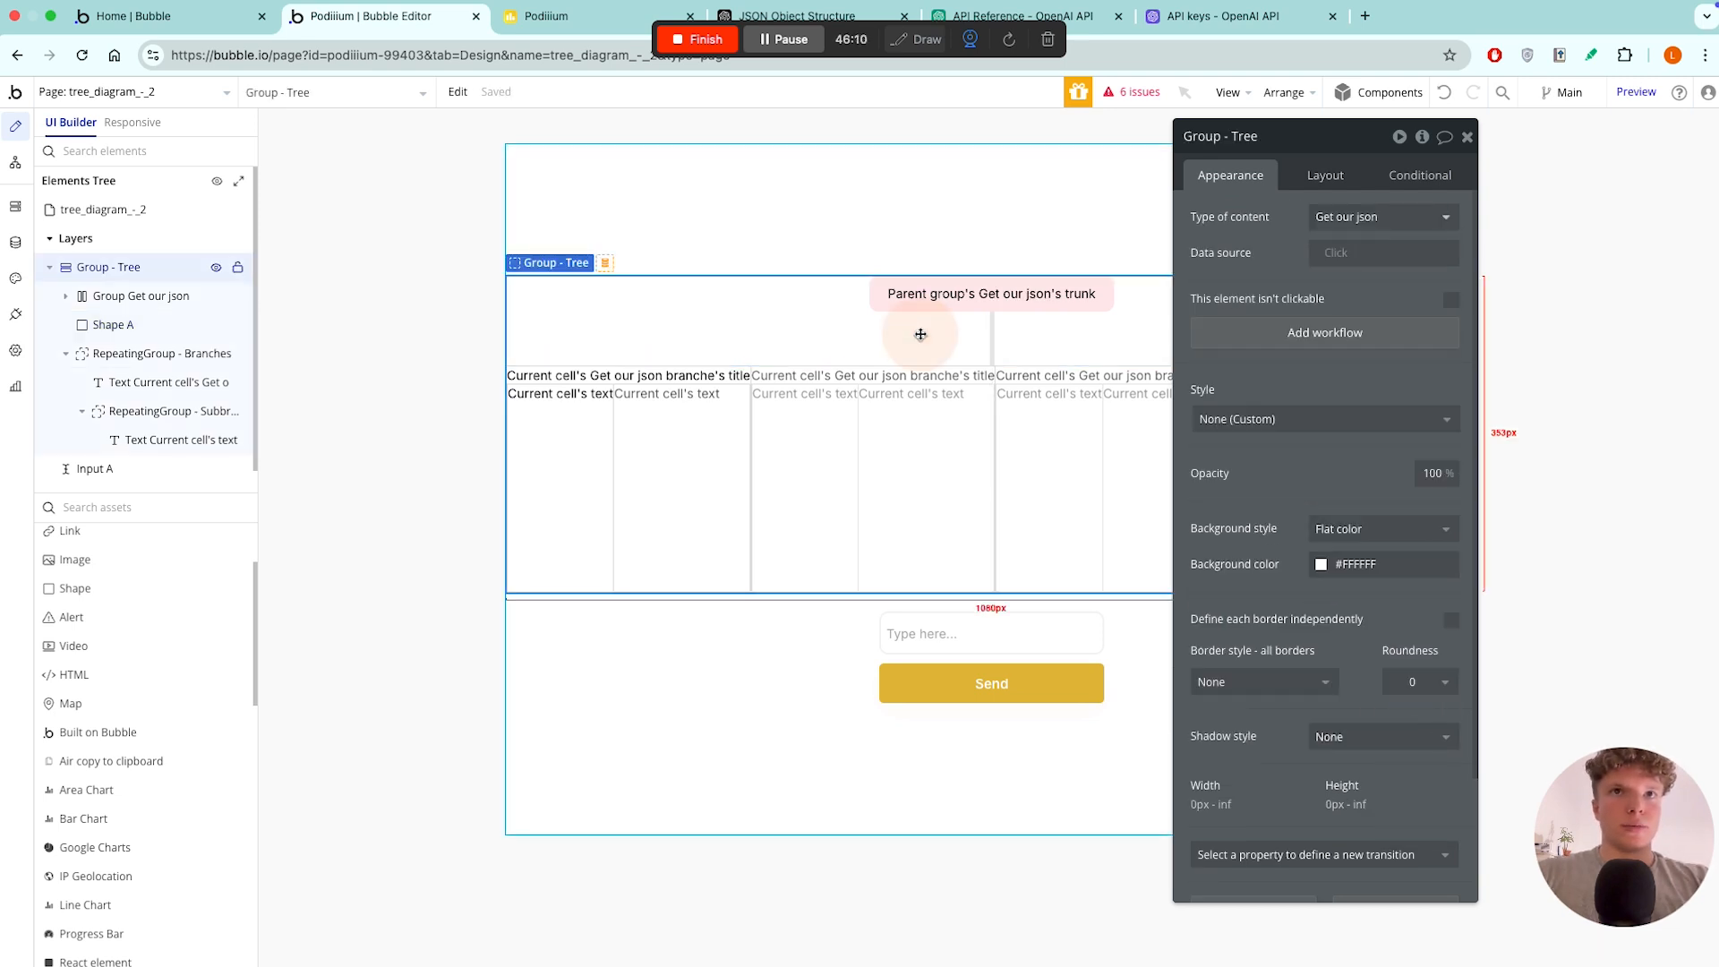
pyautogui.click(992, 342)
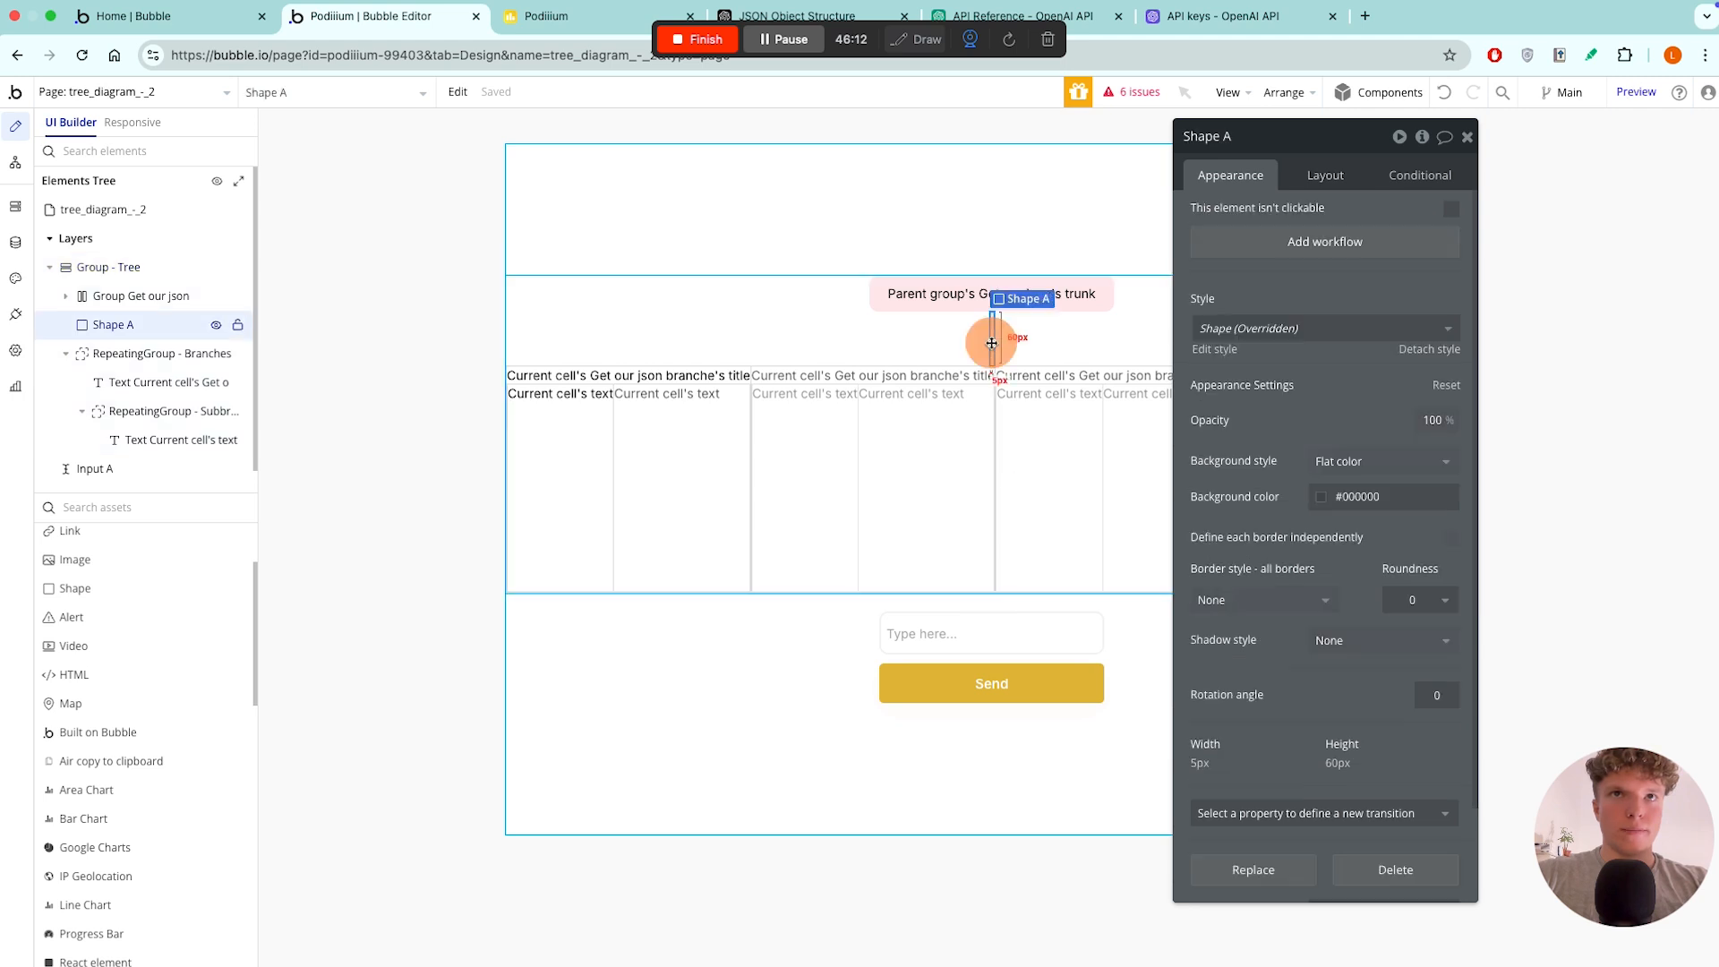
# - Duplicate Shape A as Shape B and size the copy 20 × 20 px
pyautogui.hotkey('ctrl', 'c')
pyautogui.hotkey('ctrl', 'v')
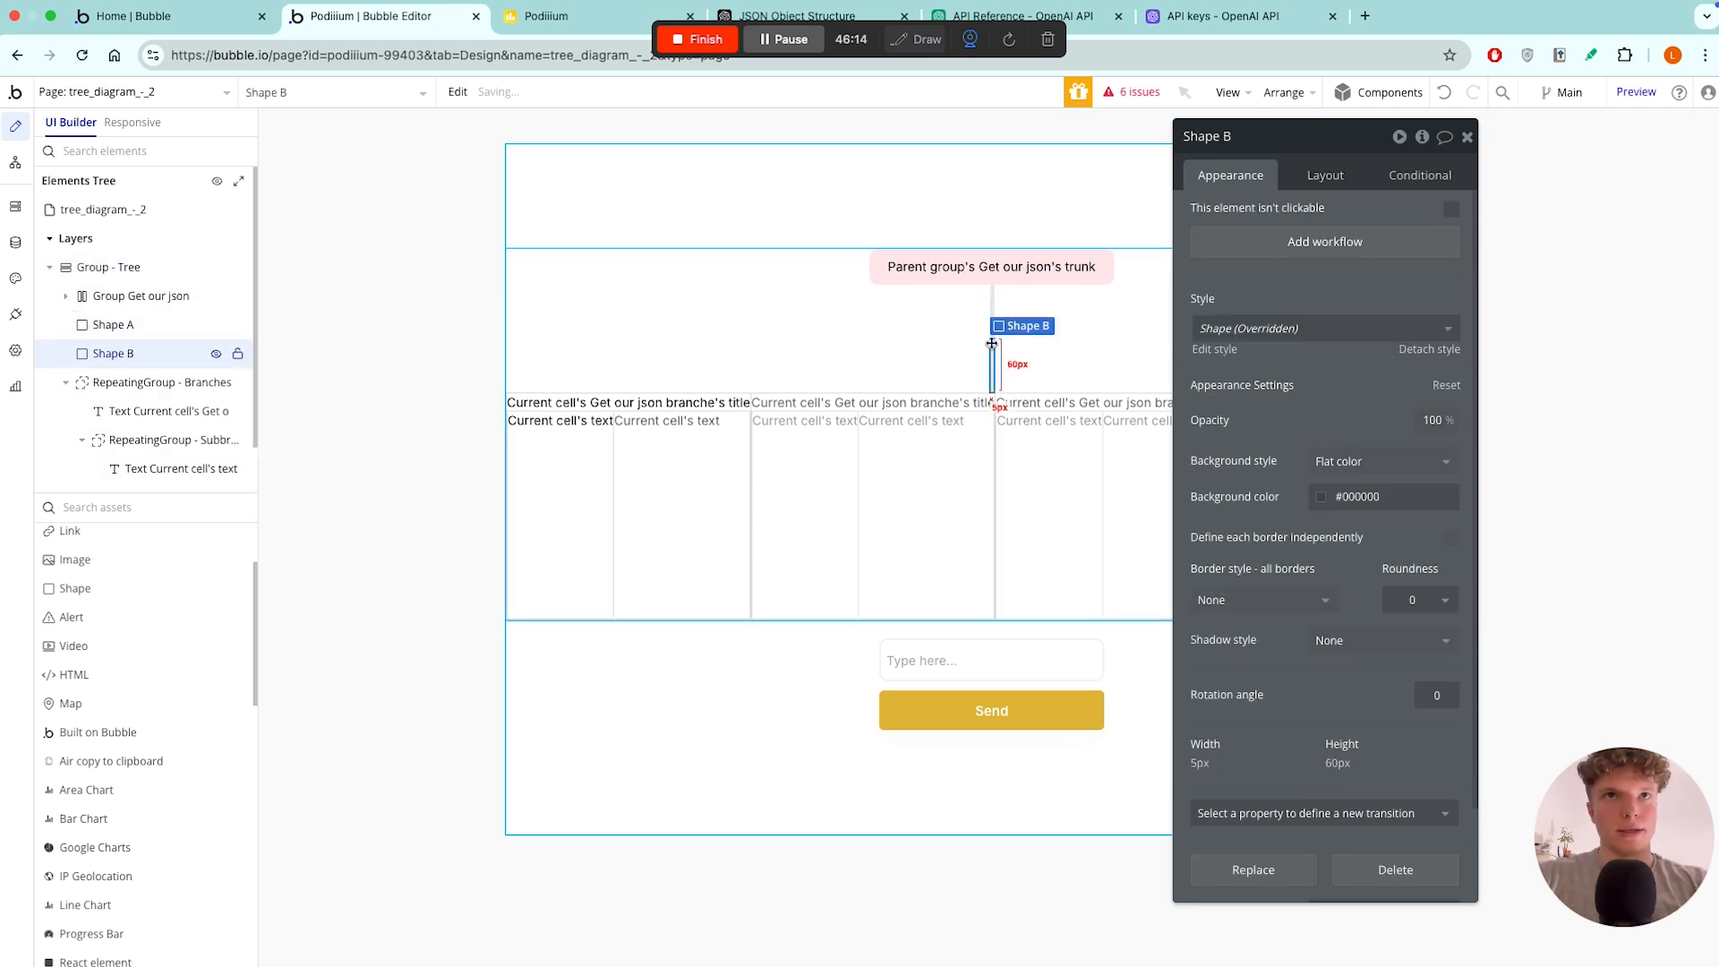
pyautogui.click(1324, 176)
pyautogui.click(1280, 424)
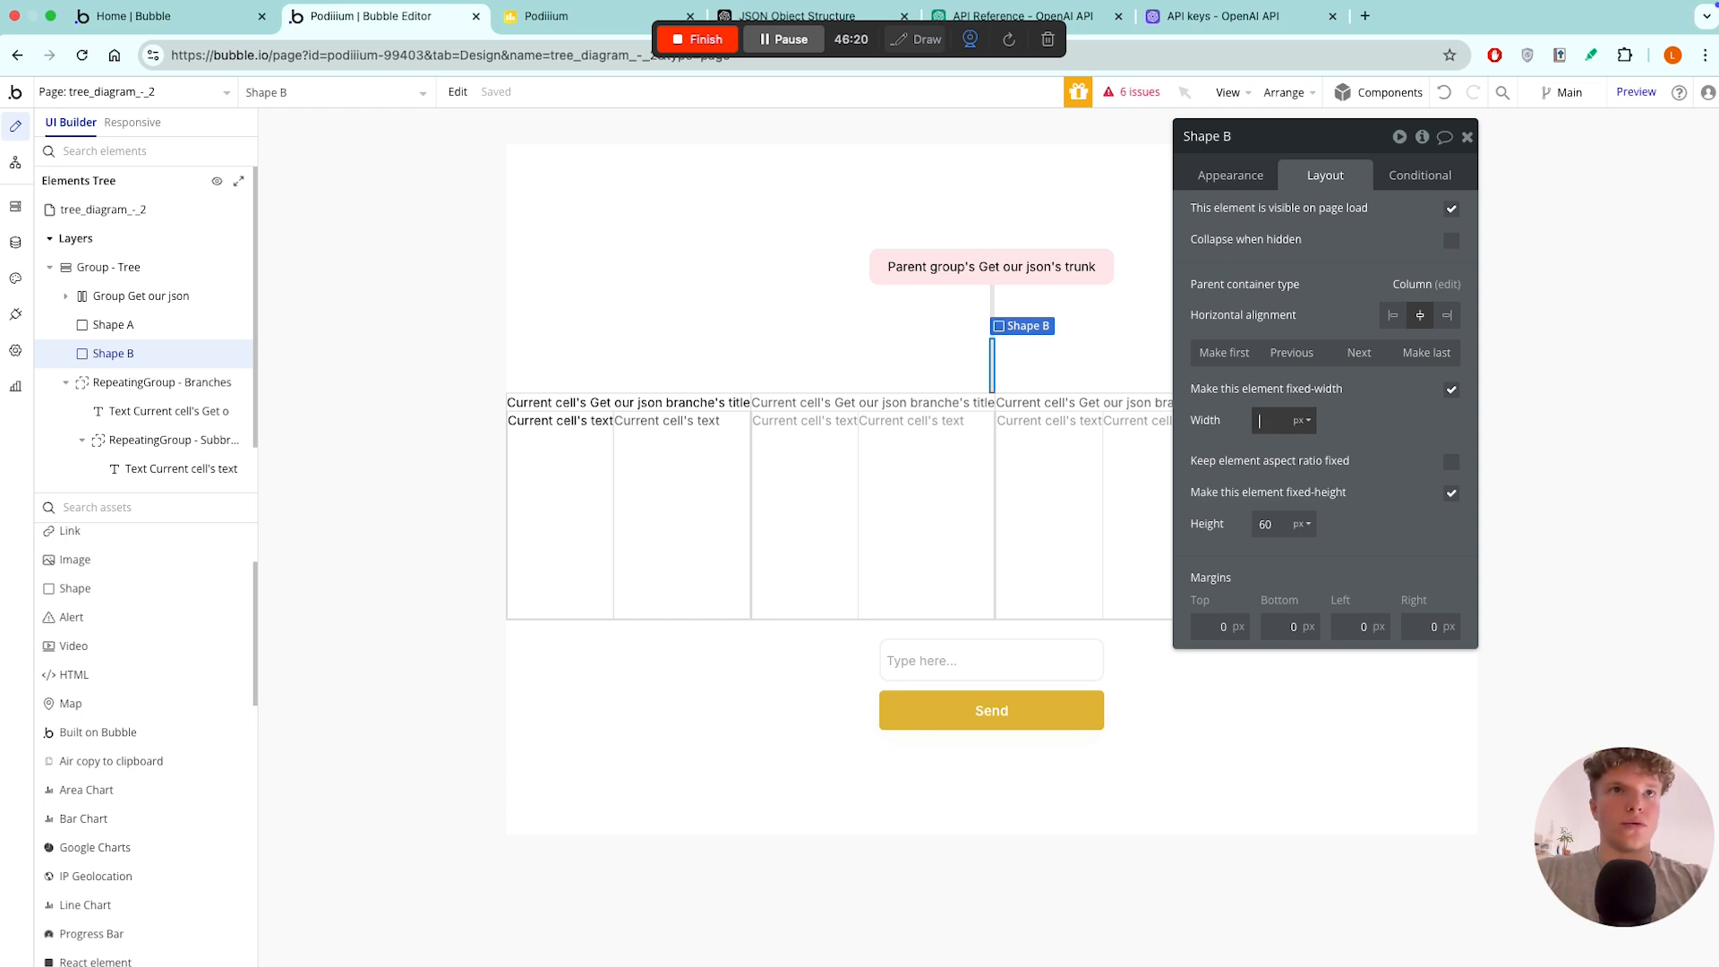
pyautogui.write('10')
pyautogui.press('Tab')
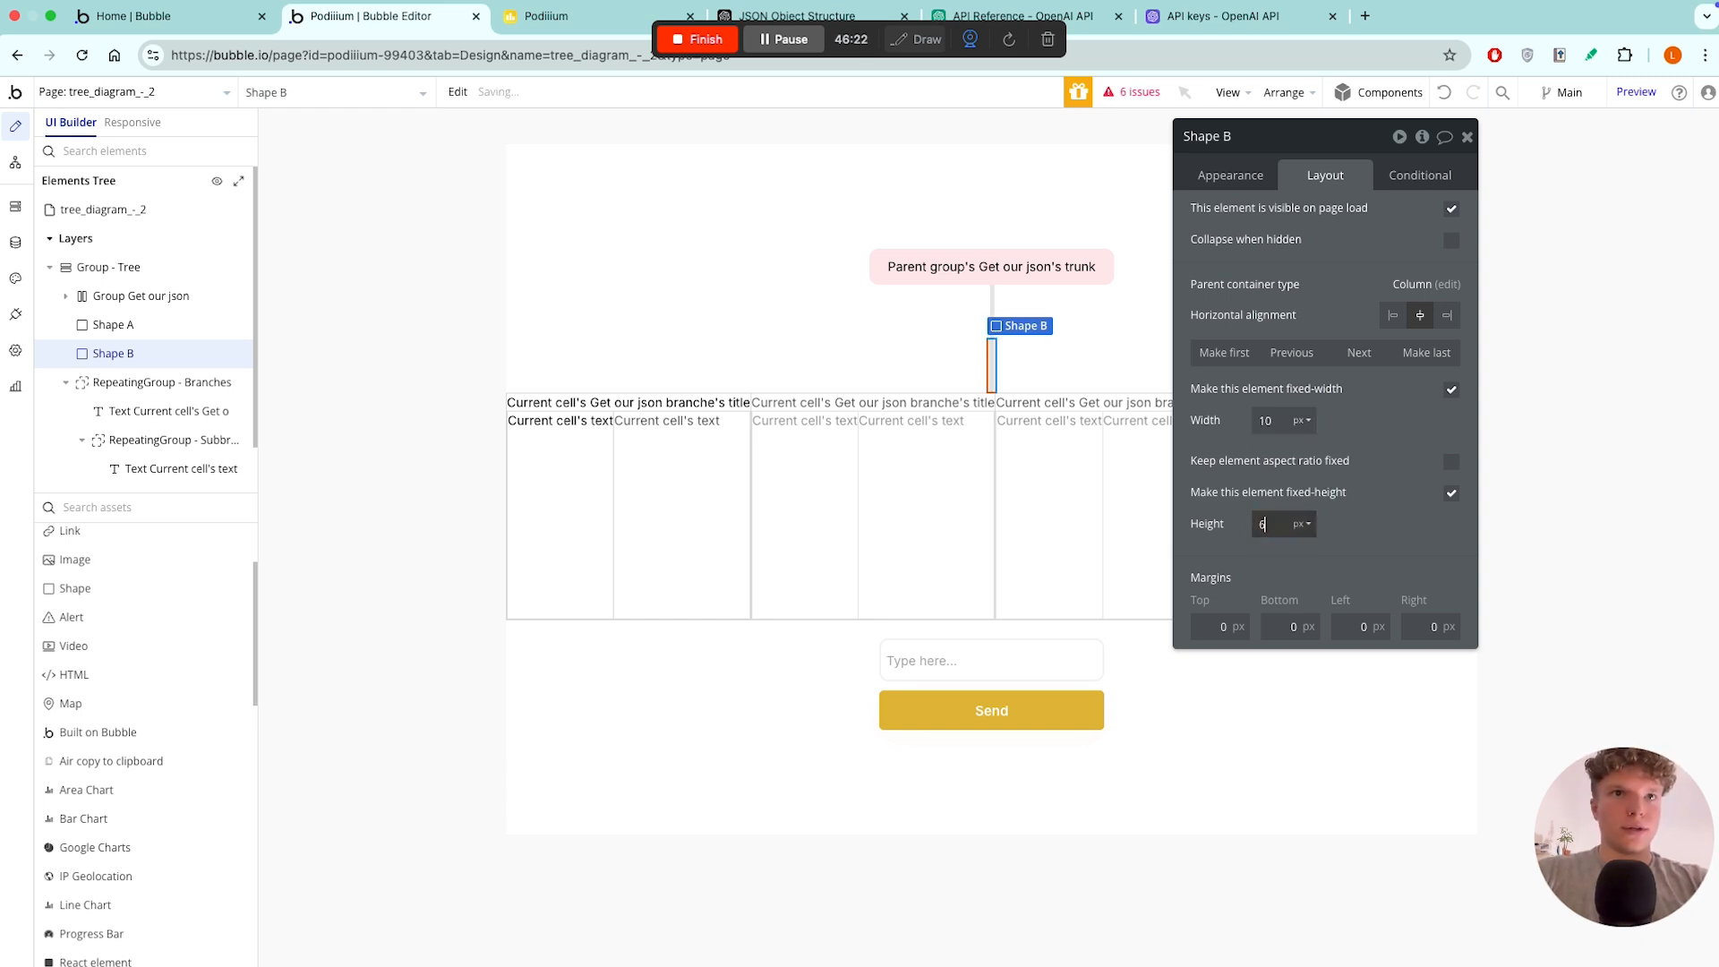
pyautogui.write('10')
pyautogui.click(1469, 463)
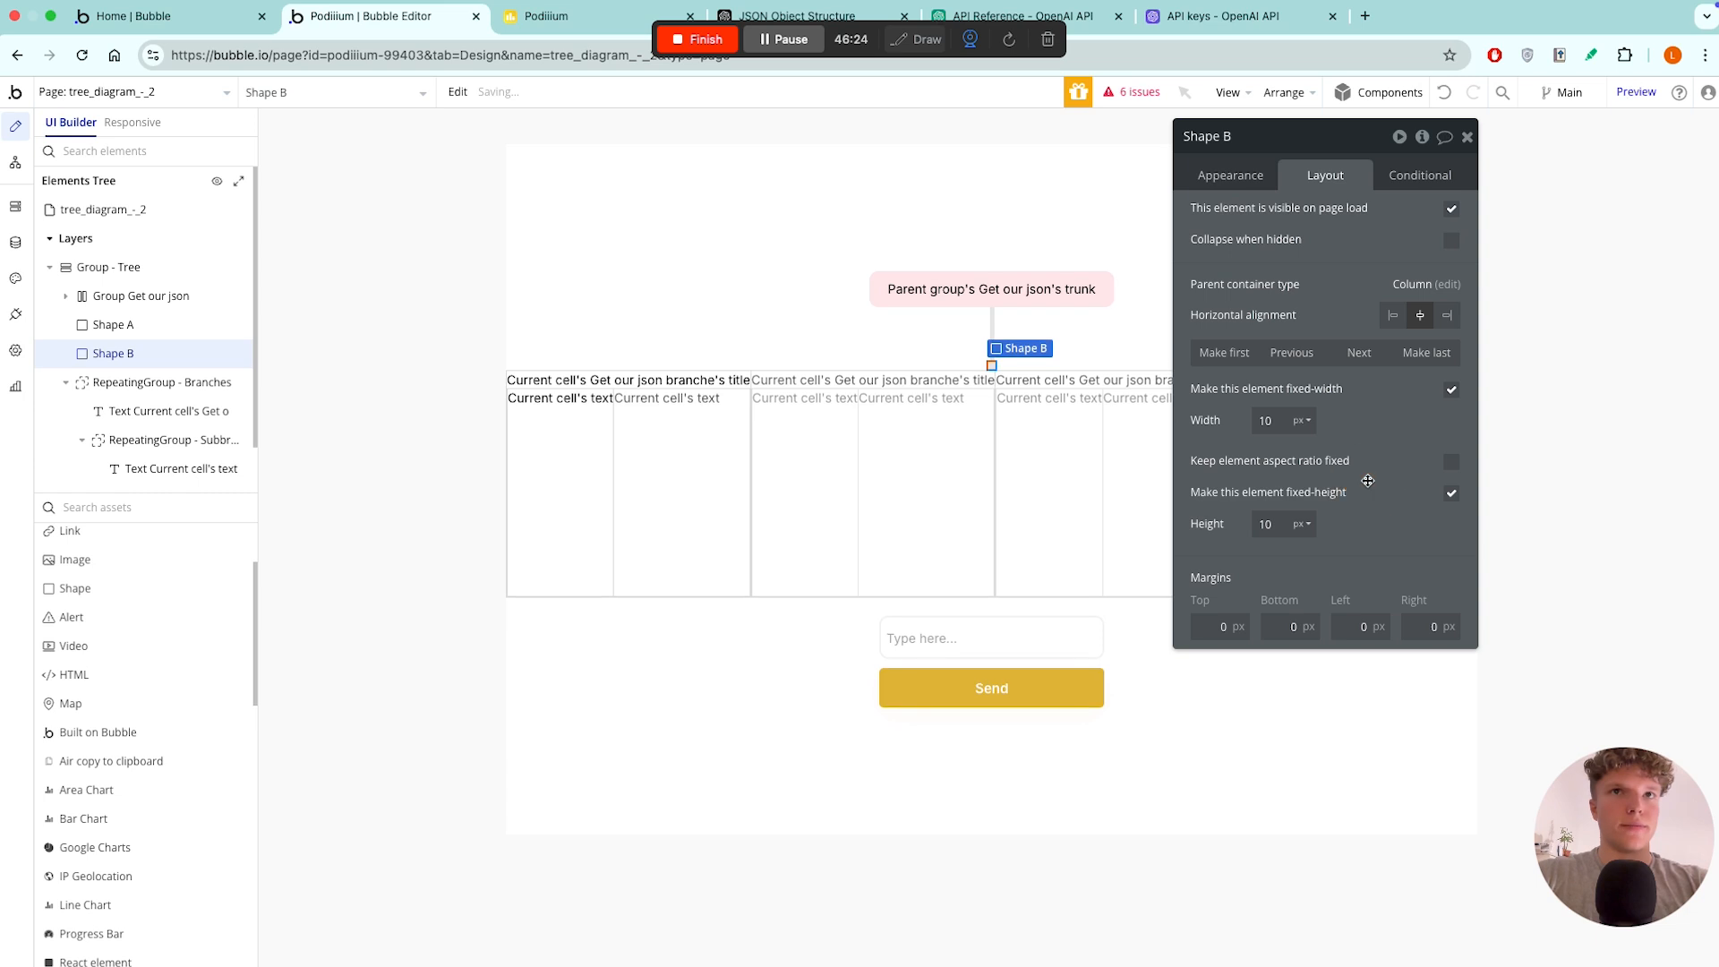
pyautogui.click(1264, 420)
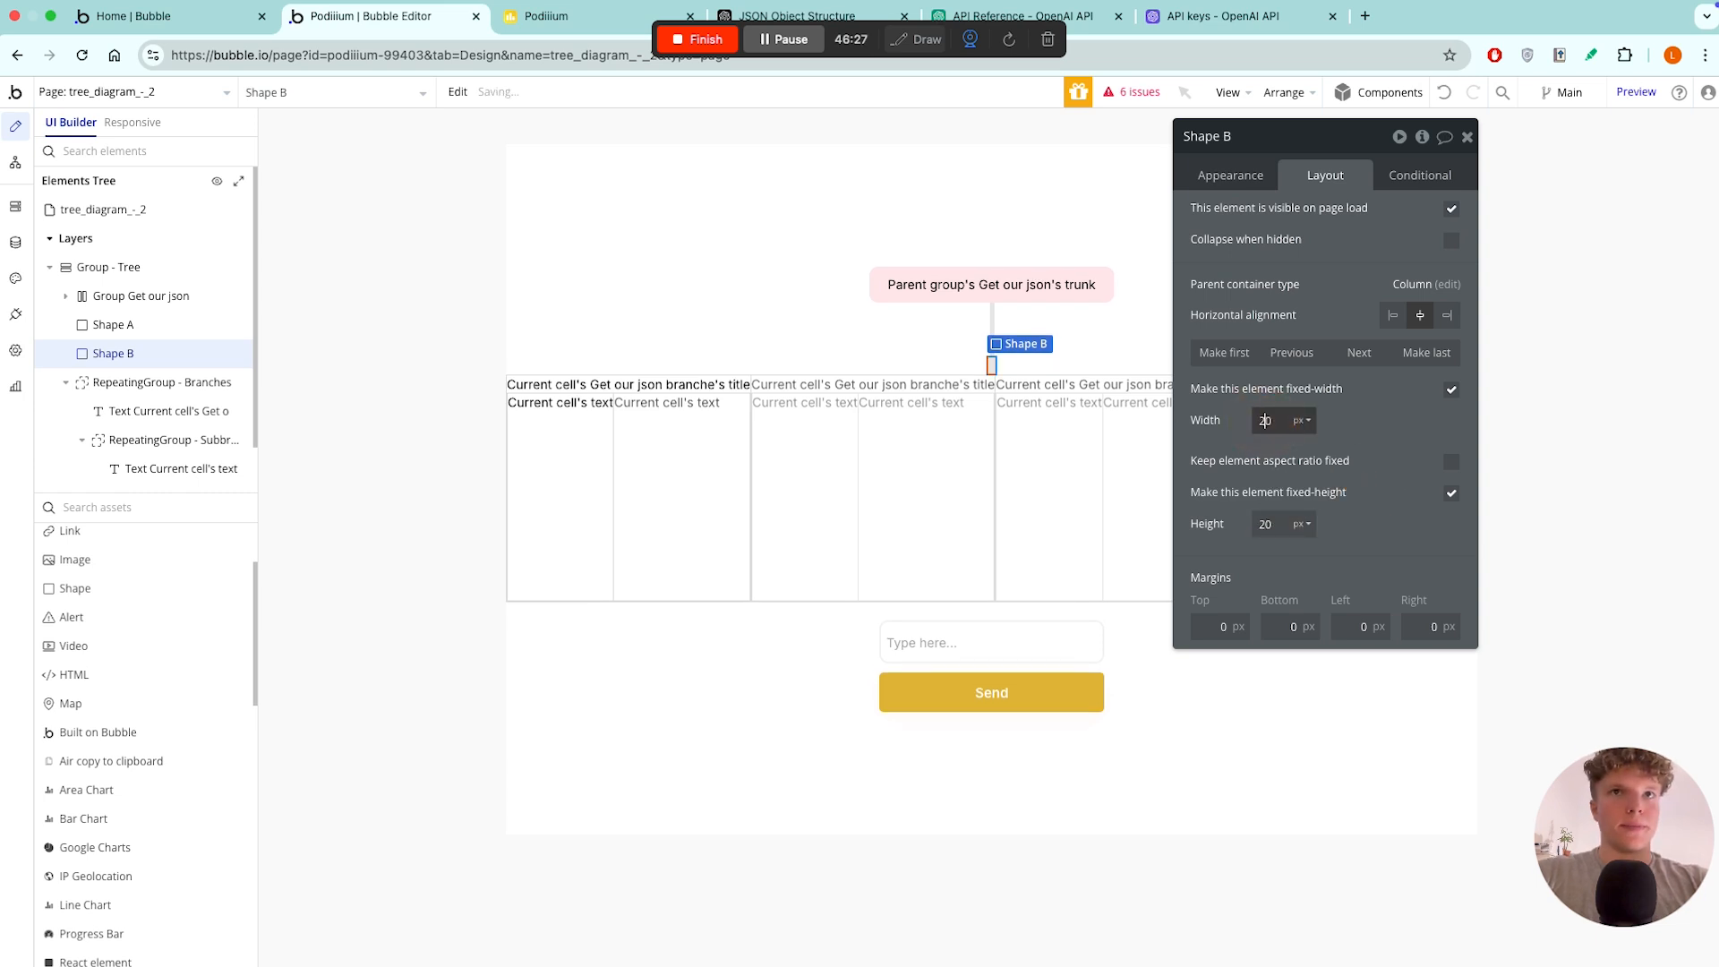
# - Set Shape B's roundness to 100, turning it into a round black dot
pyautogui.click(1230, 175)
pyautogui.click(1423, 600)
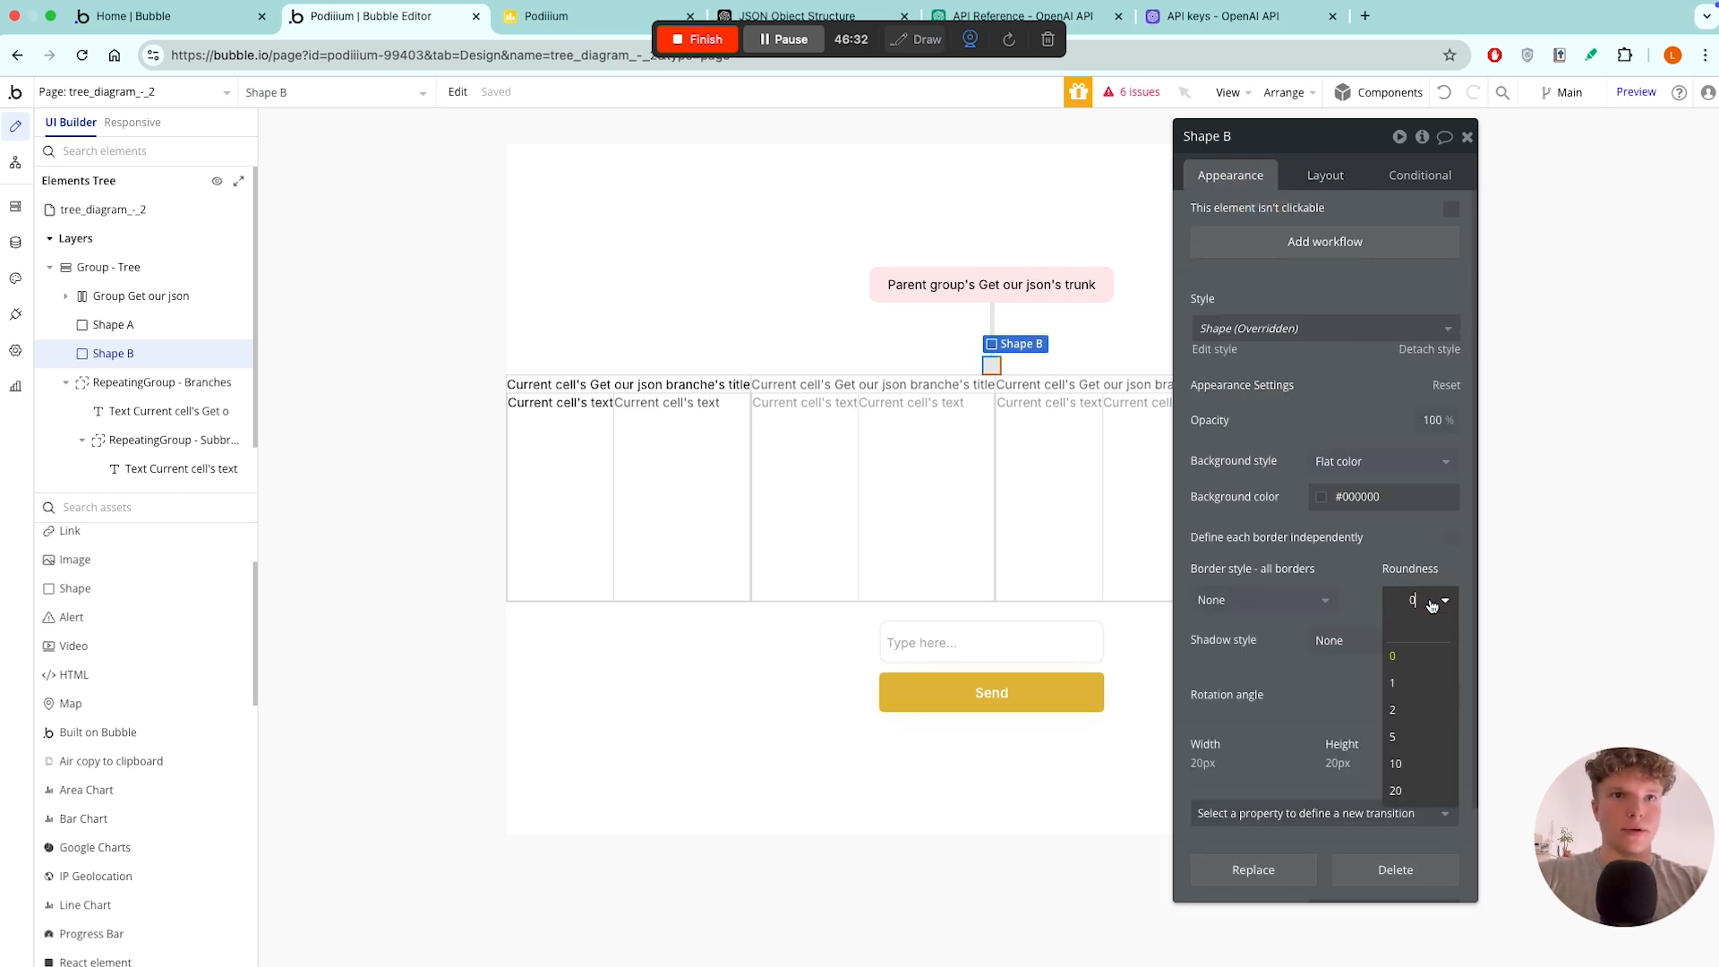
pyautogui.write('100')
pyautogui.press('Return')
pyautogui.click(773, 329)
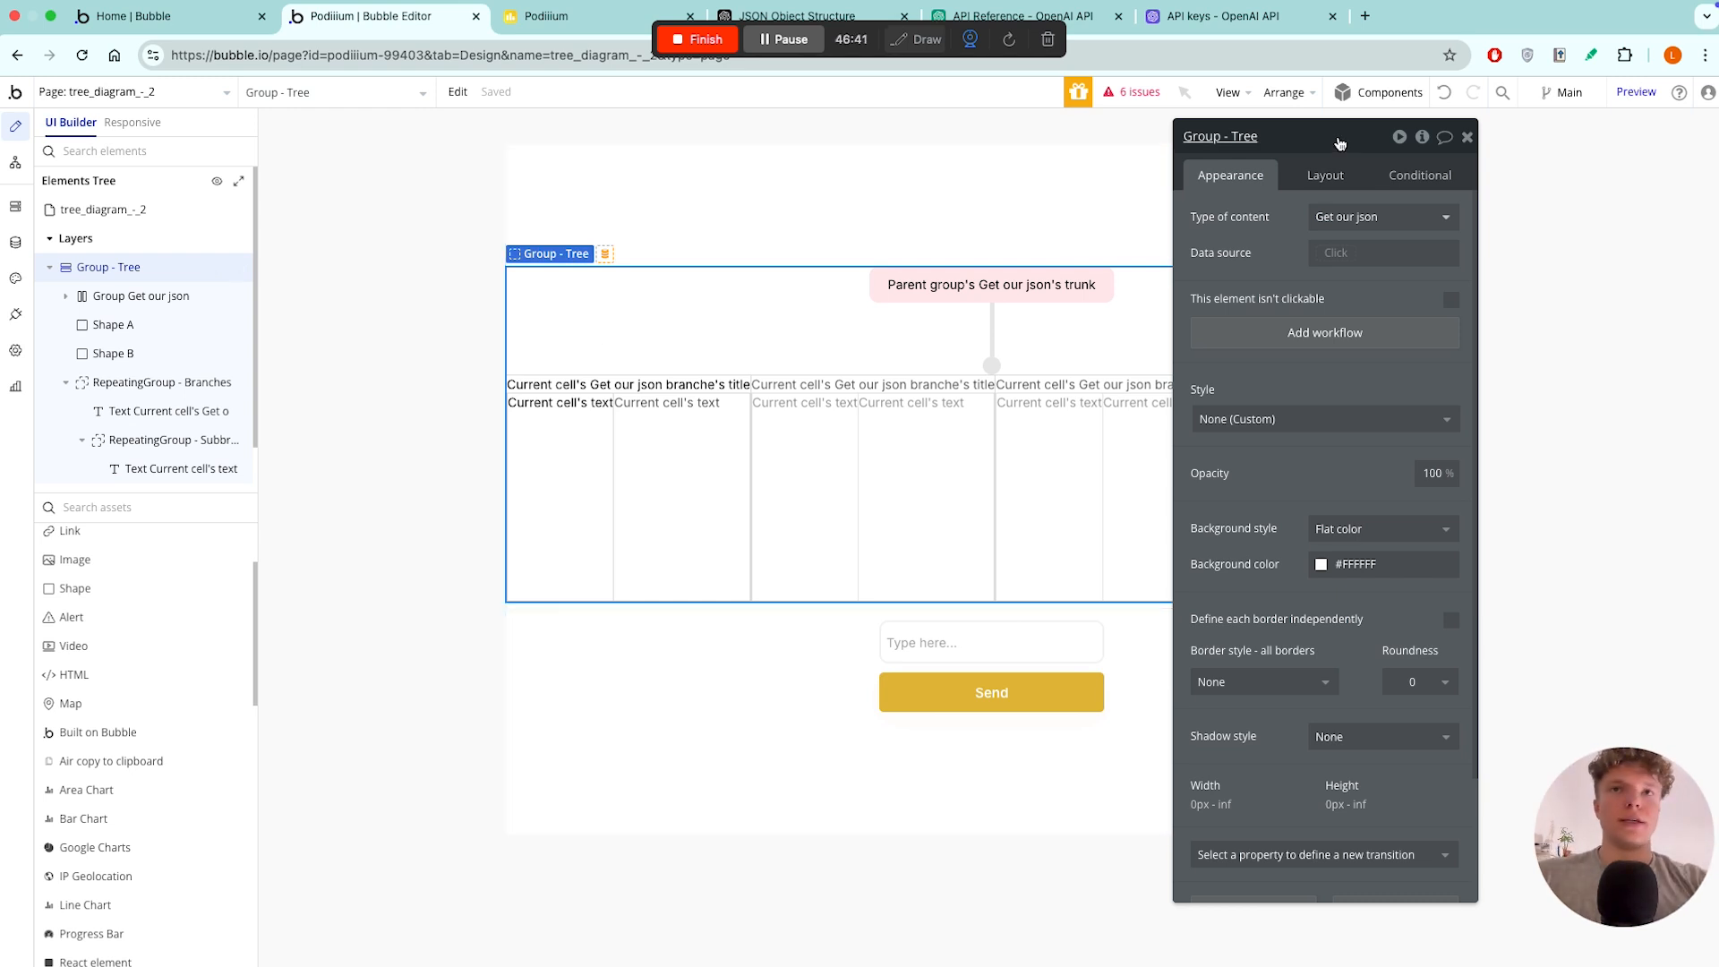
# - Wrap the first branch title text in a Row container group
pyautogui.moveTo(1337, 139); pyautogui.dragTo(1469, 263)
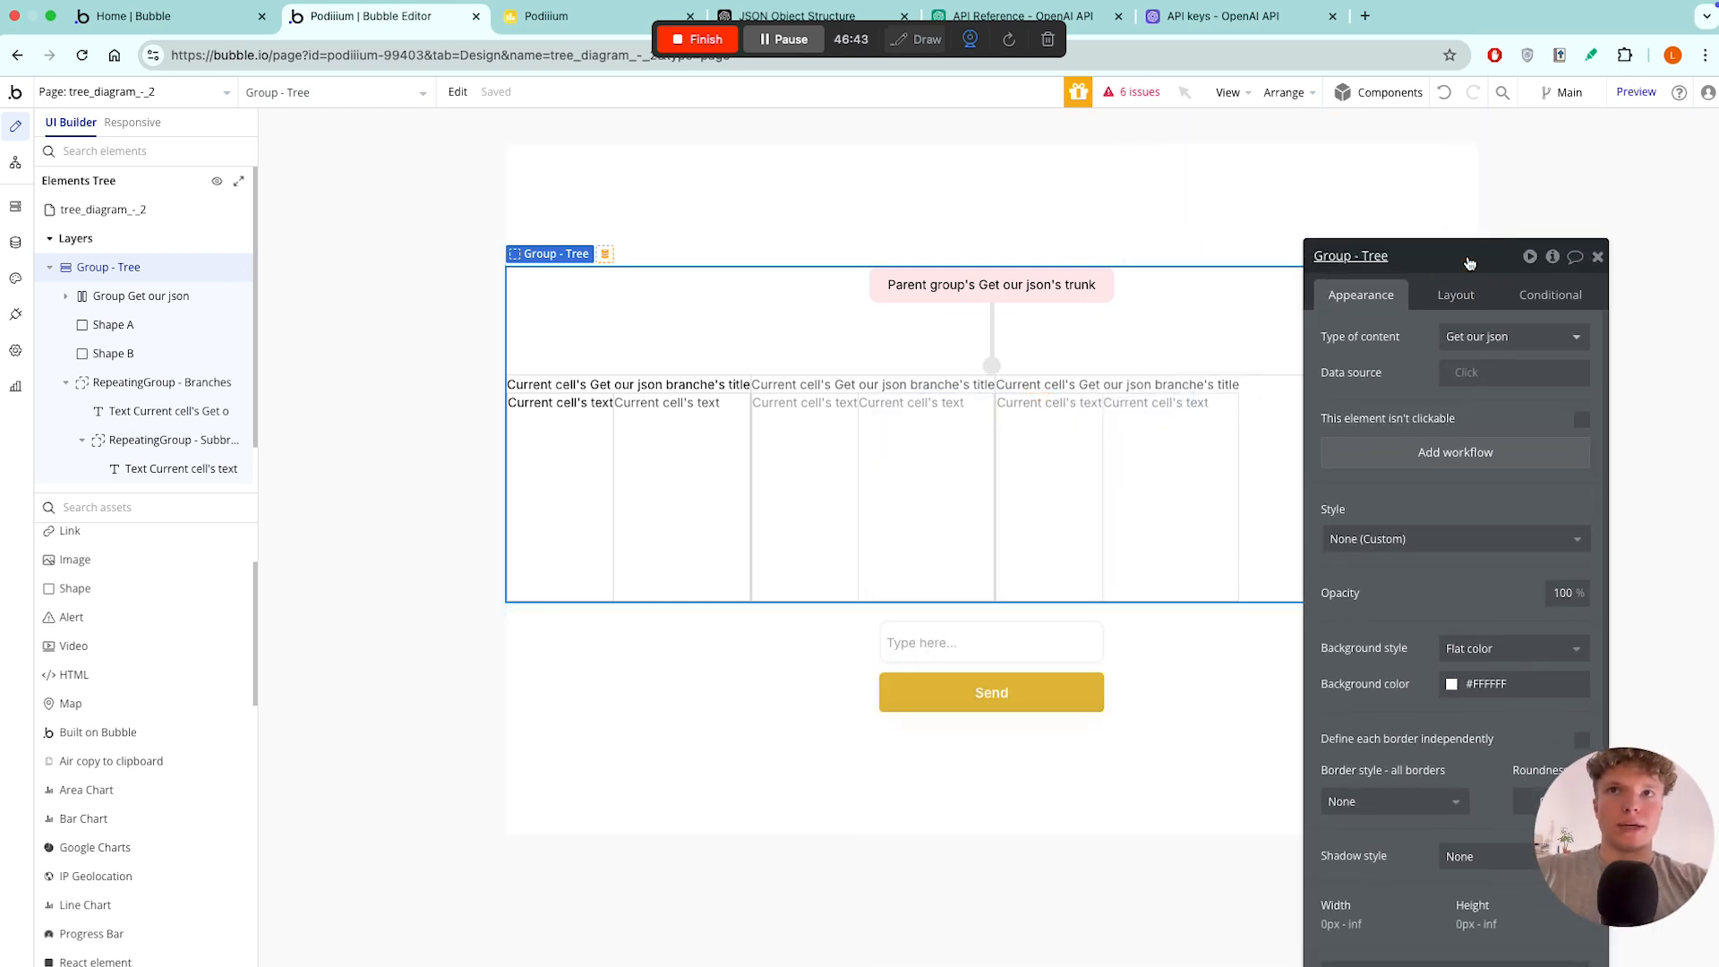
pyautogui.click(592, 385)
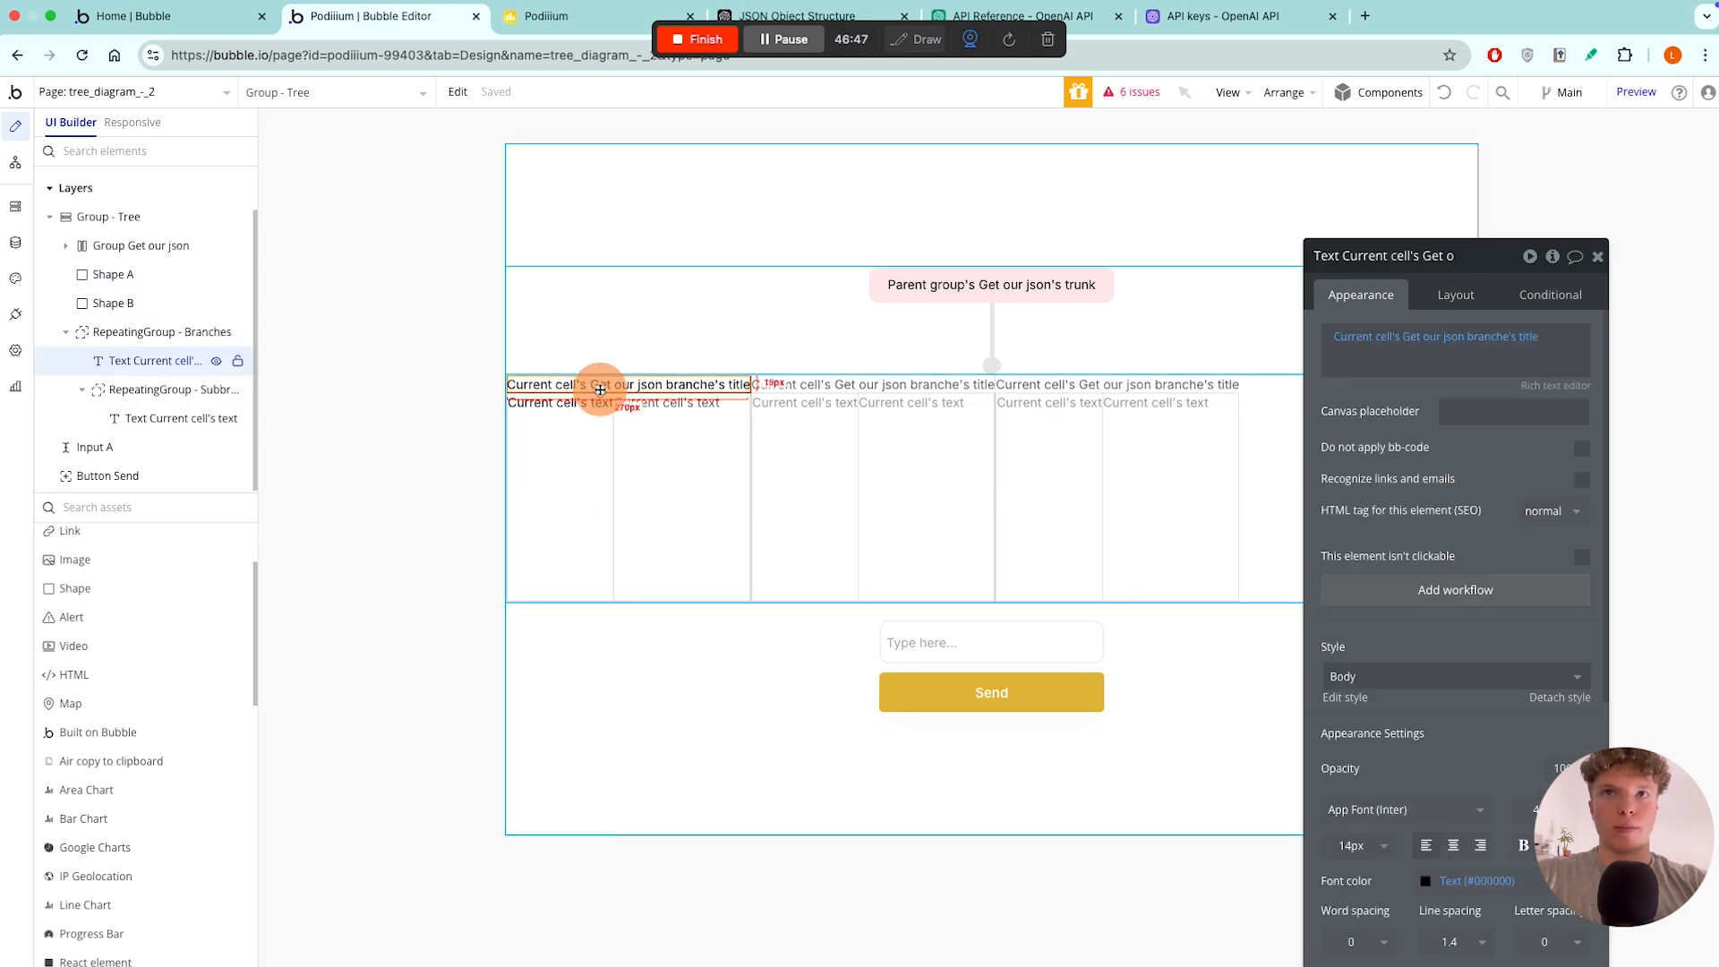
pyautogui.click(658, 383)
pyautogui.rightClick(657, 383)
pyautogui.moveTo(760, 524)
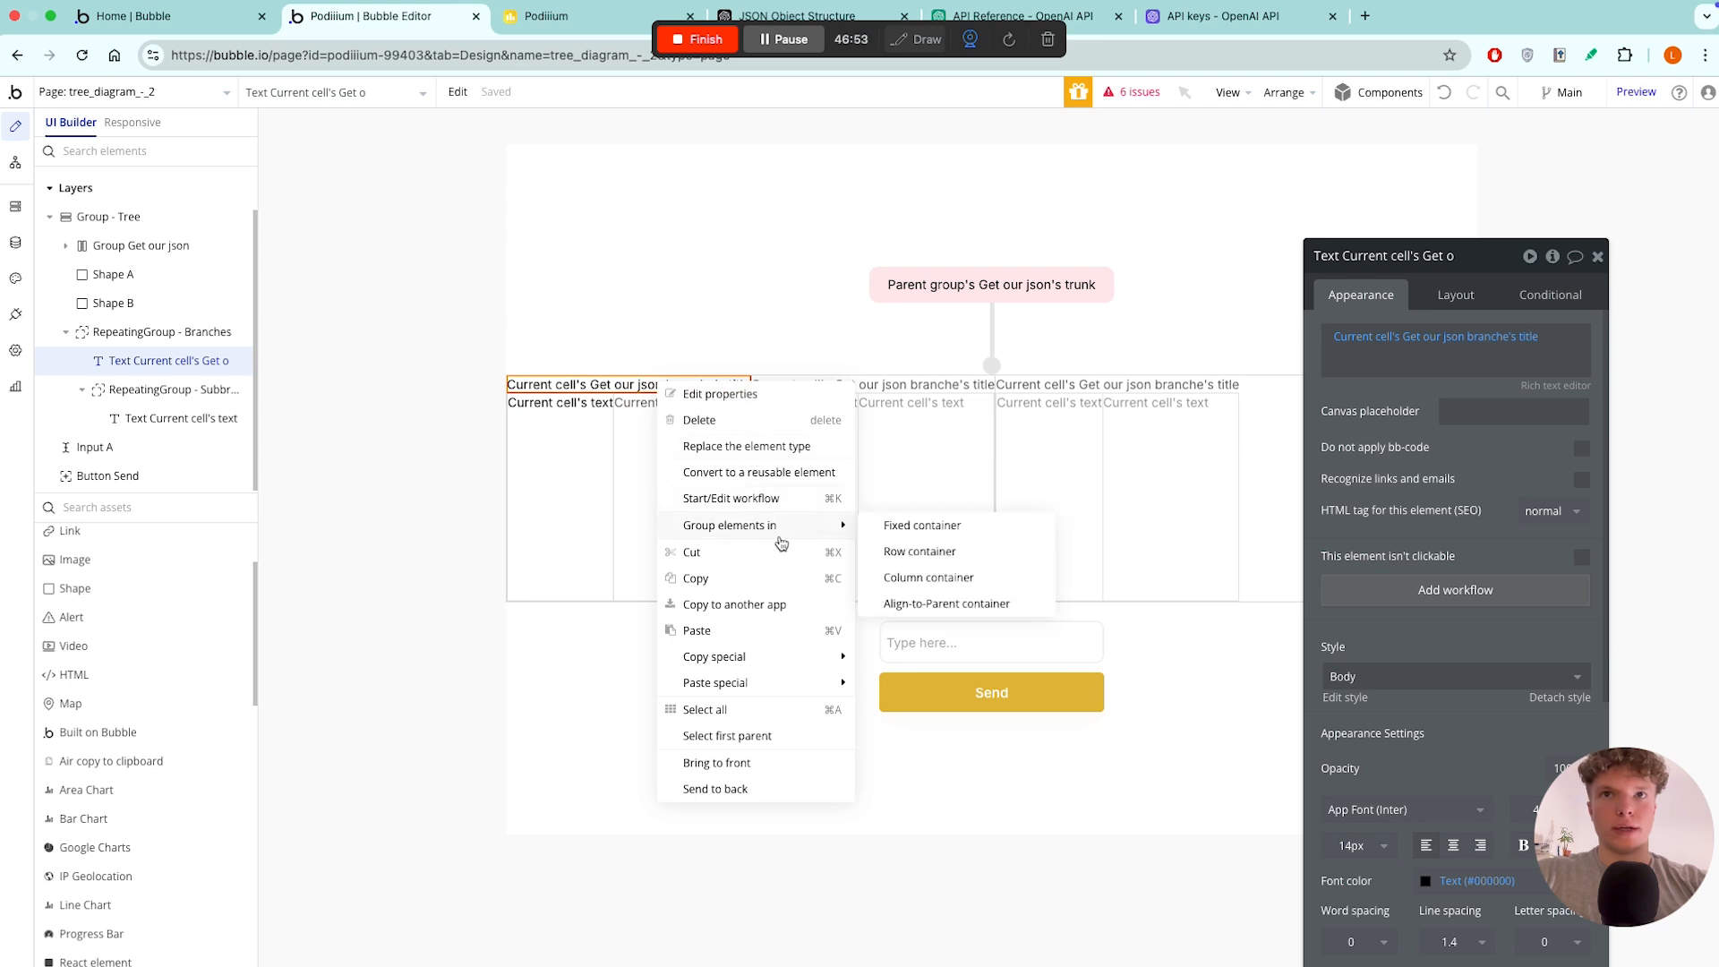
pyautogui.click(903, 553)
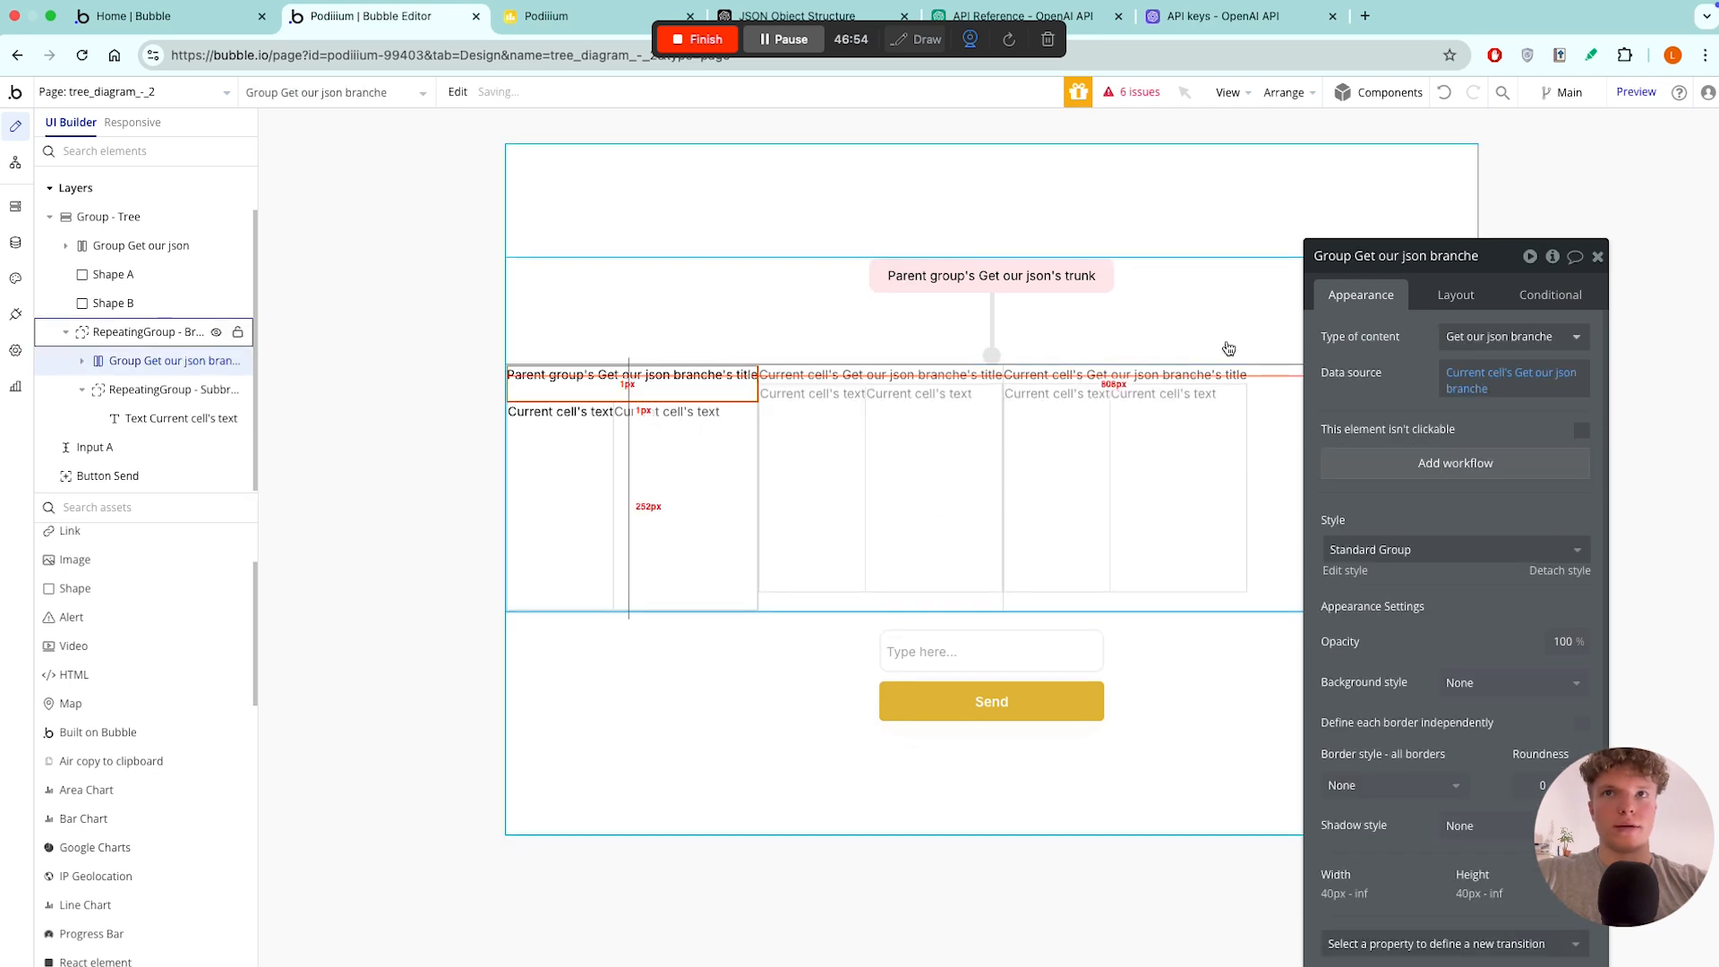
# - Make the title group fit its content width, with minimum width and height 0
pyautogui.click(1437, 295)
pyautogui.moveTo(1492, 624); pyautogui.dragTo(1492, 477)
pyautogui.click(1581, 554)
pyautogui.click(1395, 515)
pyautogui.press('BackSpace')
pyautogui.click(1396, 617)
pyautogui.press('BackSpace')
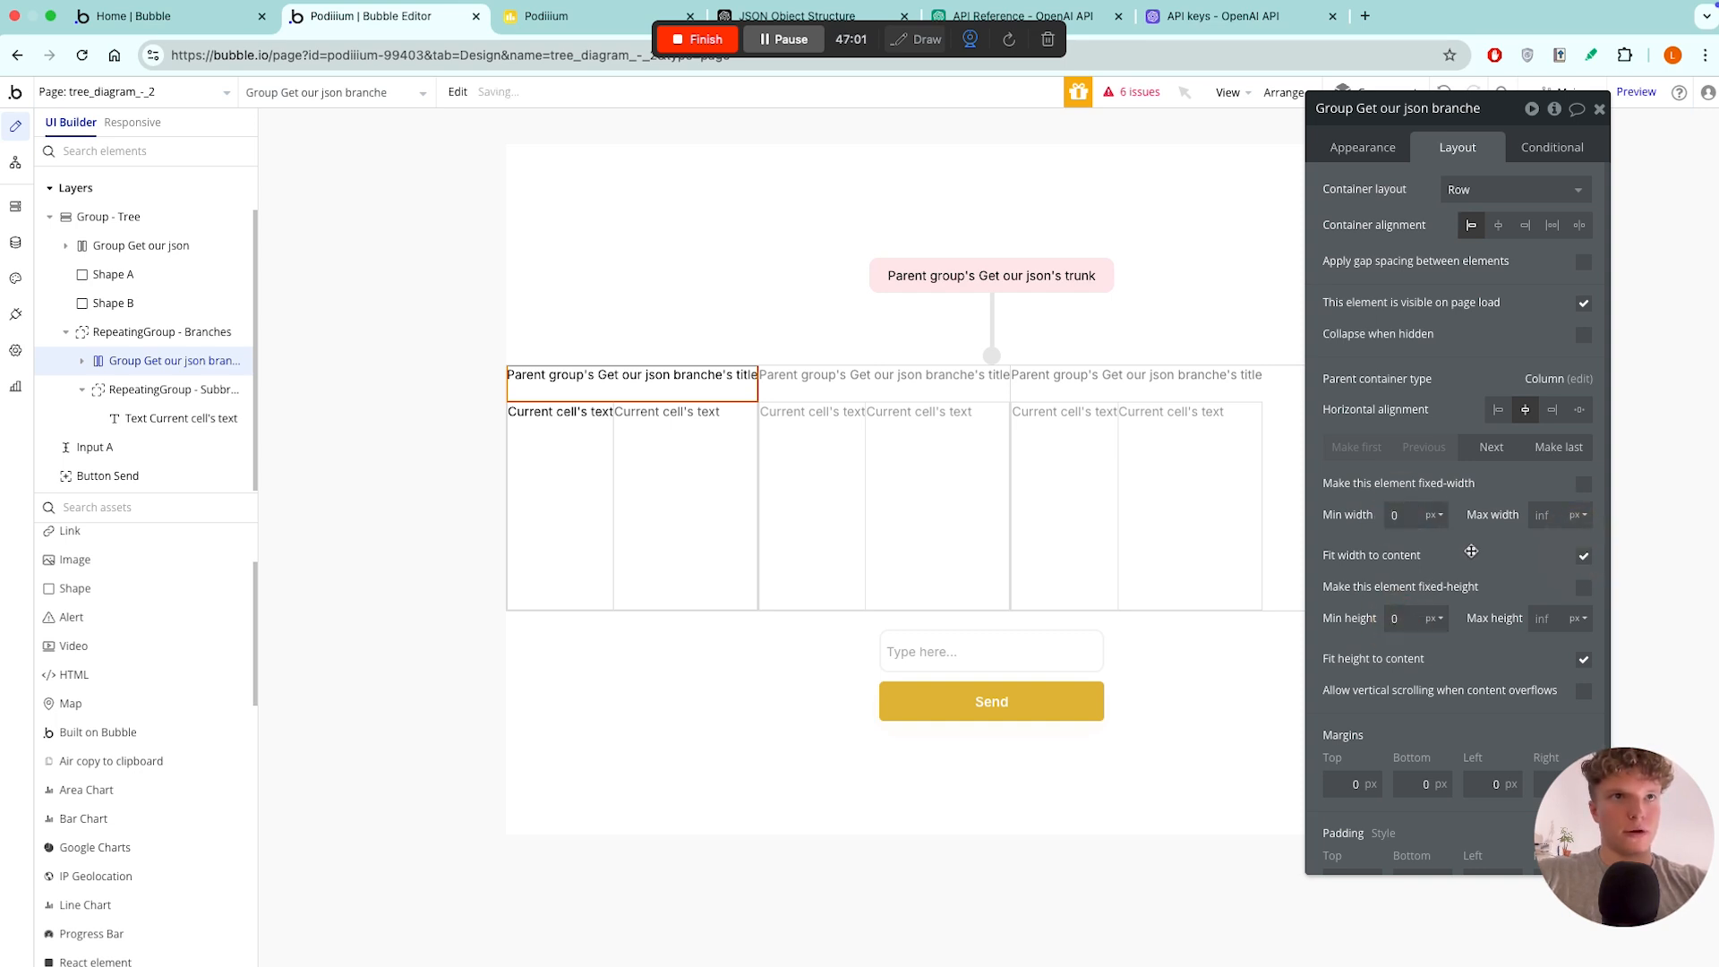
# - Pad the title group 10 px top and bottom and 20 px left and right
pyautogui.moveTo(1436, 584); pyautogui.dragTo(1459, 407)
pyautogui.click(1370, 705)
pyautogui.write('1')
pyautogui.click(1426, 705)
pyautogui.write('1')
pyautogui.click(1519, 706)
pyautogui.write('2')
pyautogui.click(1589, 705)
pyautogui.write('2')
pyautogui.moveTo(1434, 197); pyautogui.dragTo(1434, 222)
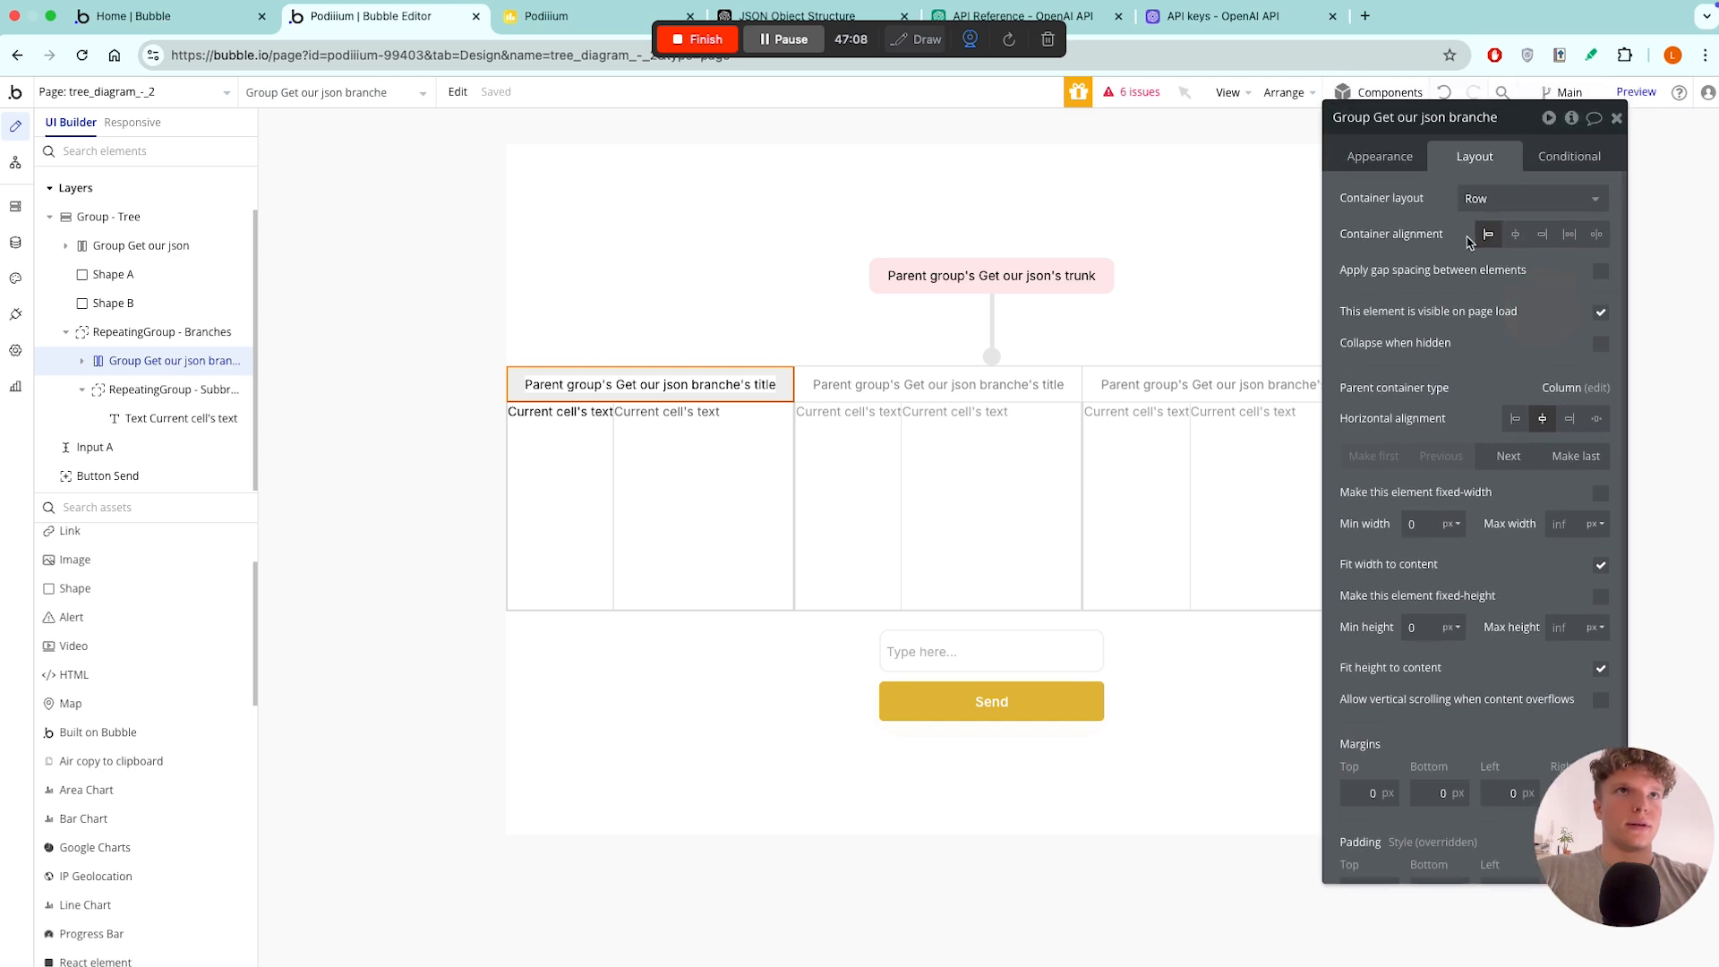
# - Round the title group's corners to 10 and give it a Flat color background
pyautogui.click(1404, 157)
pyautogui.scroll(-2, 1494, 562)
pyautogui.click(1594, 526)
pyautogui.click(1545, 681)
pyautogui.click(1477, 566)
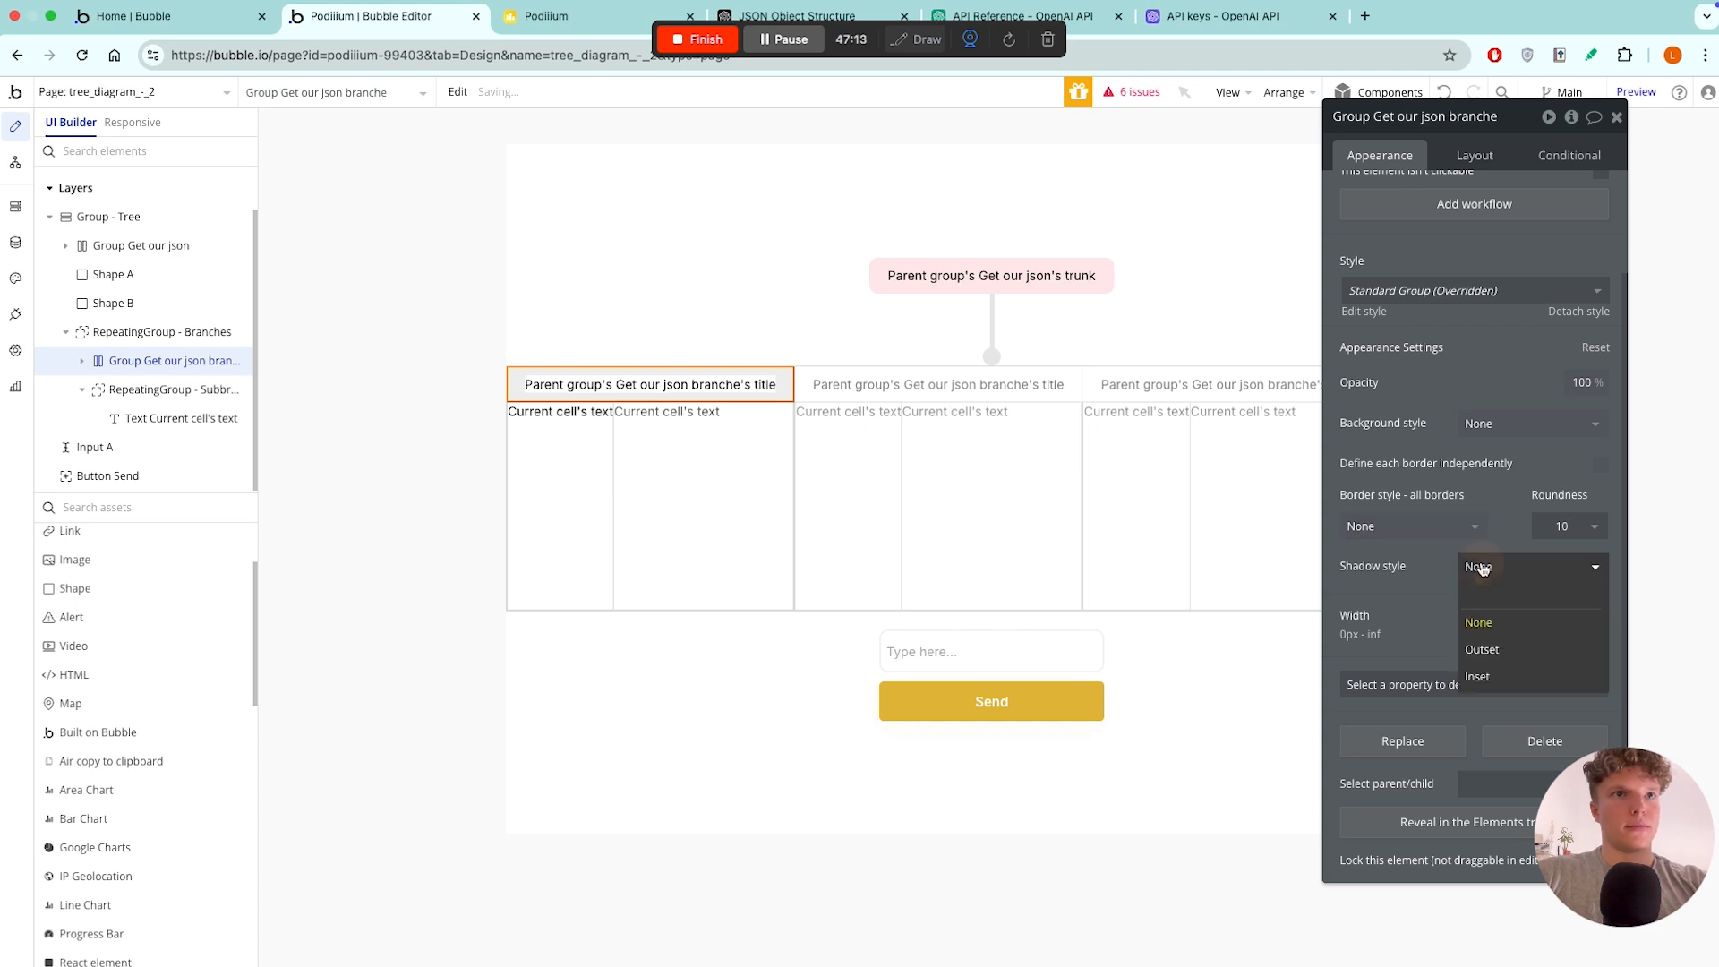
pyautogui.click(1498, 422)
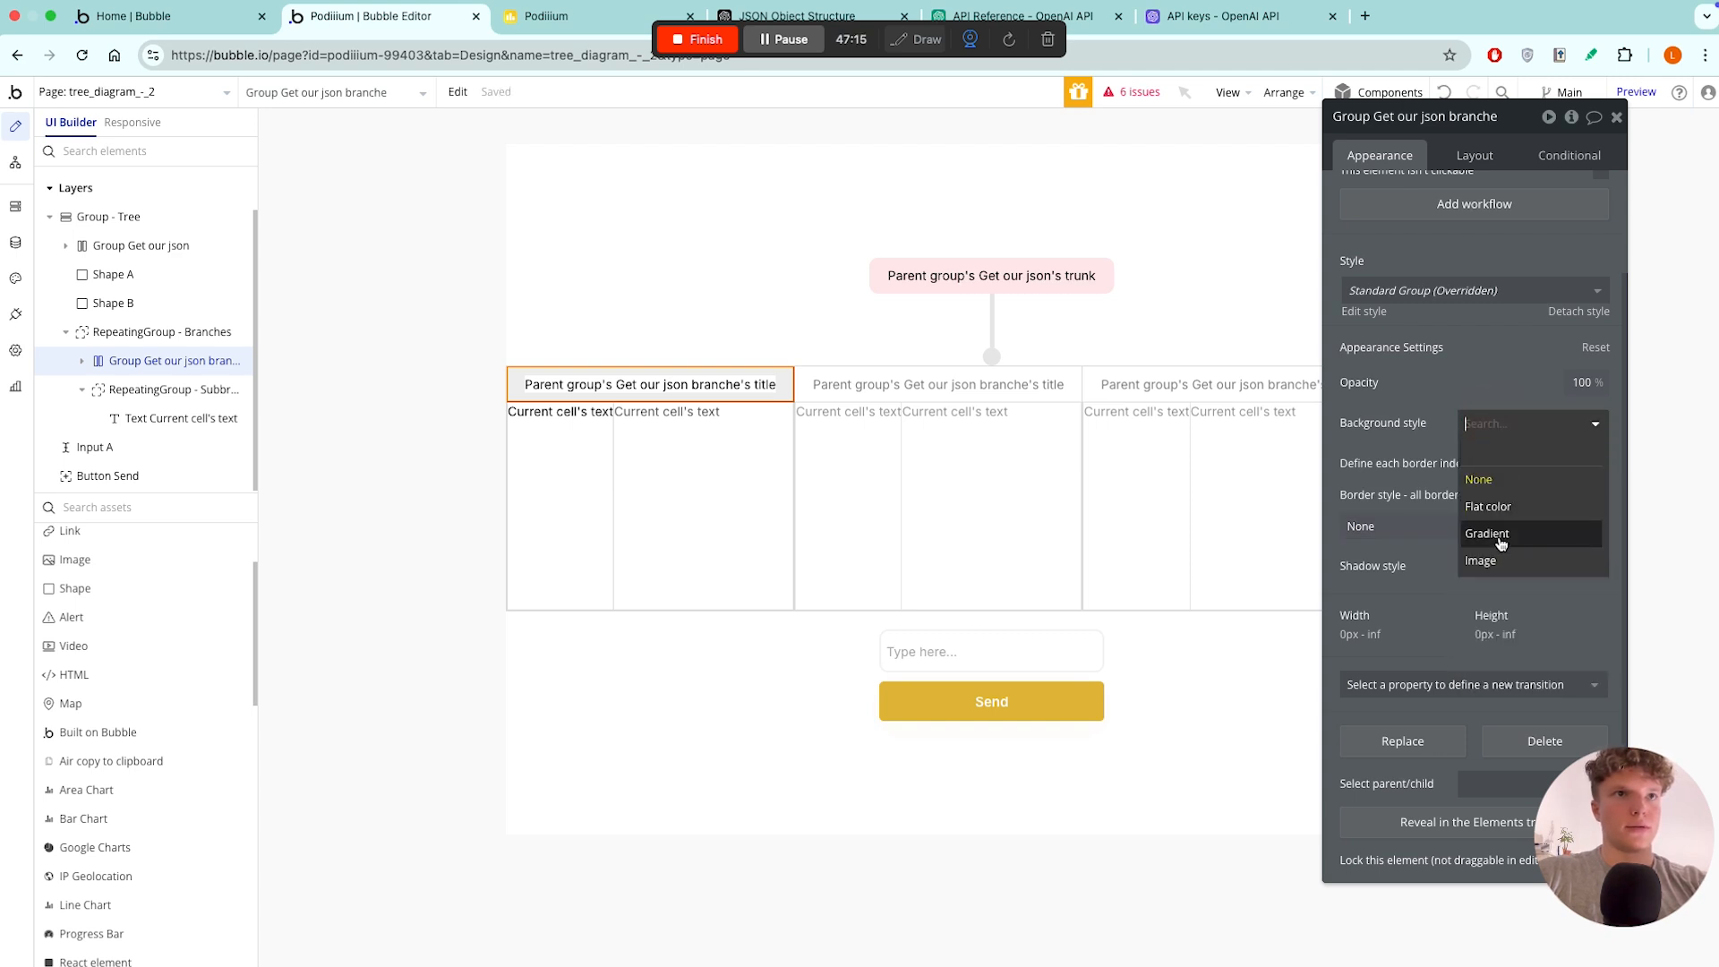
pyautogui.click(1487, 507)
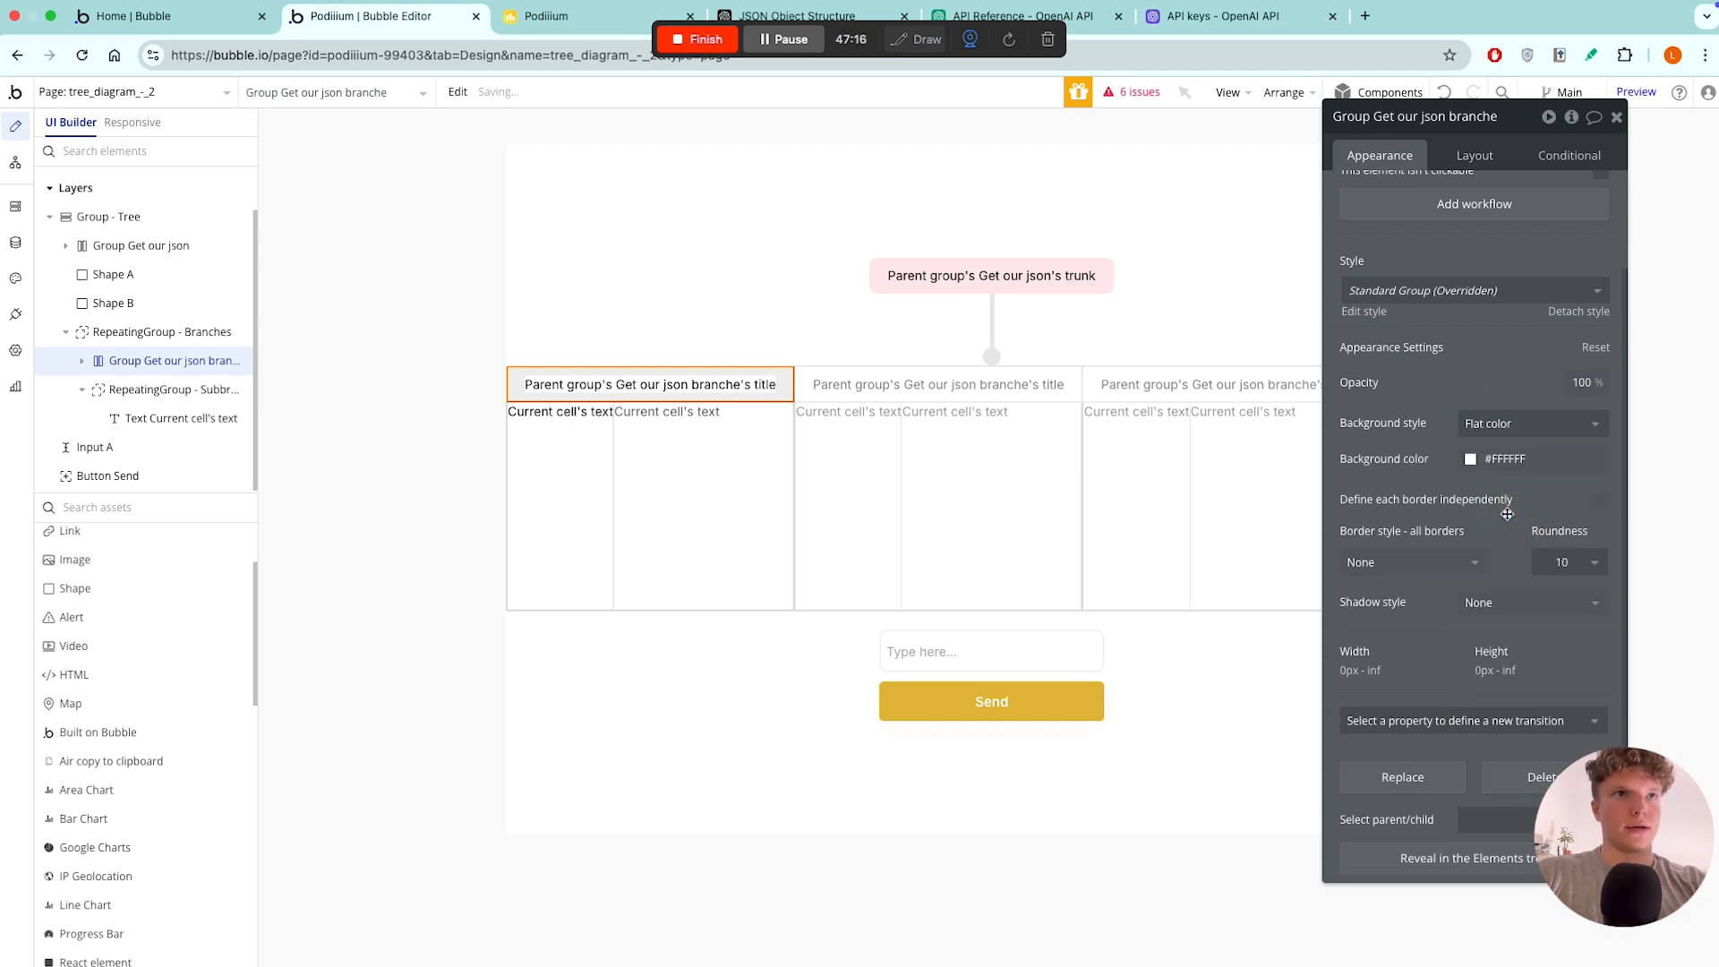
# - Set the title group background colour to #00FF55 at 10% opacity
pyautogui.click(1466, 460)
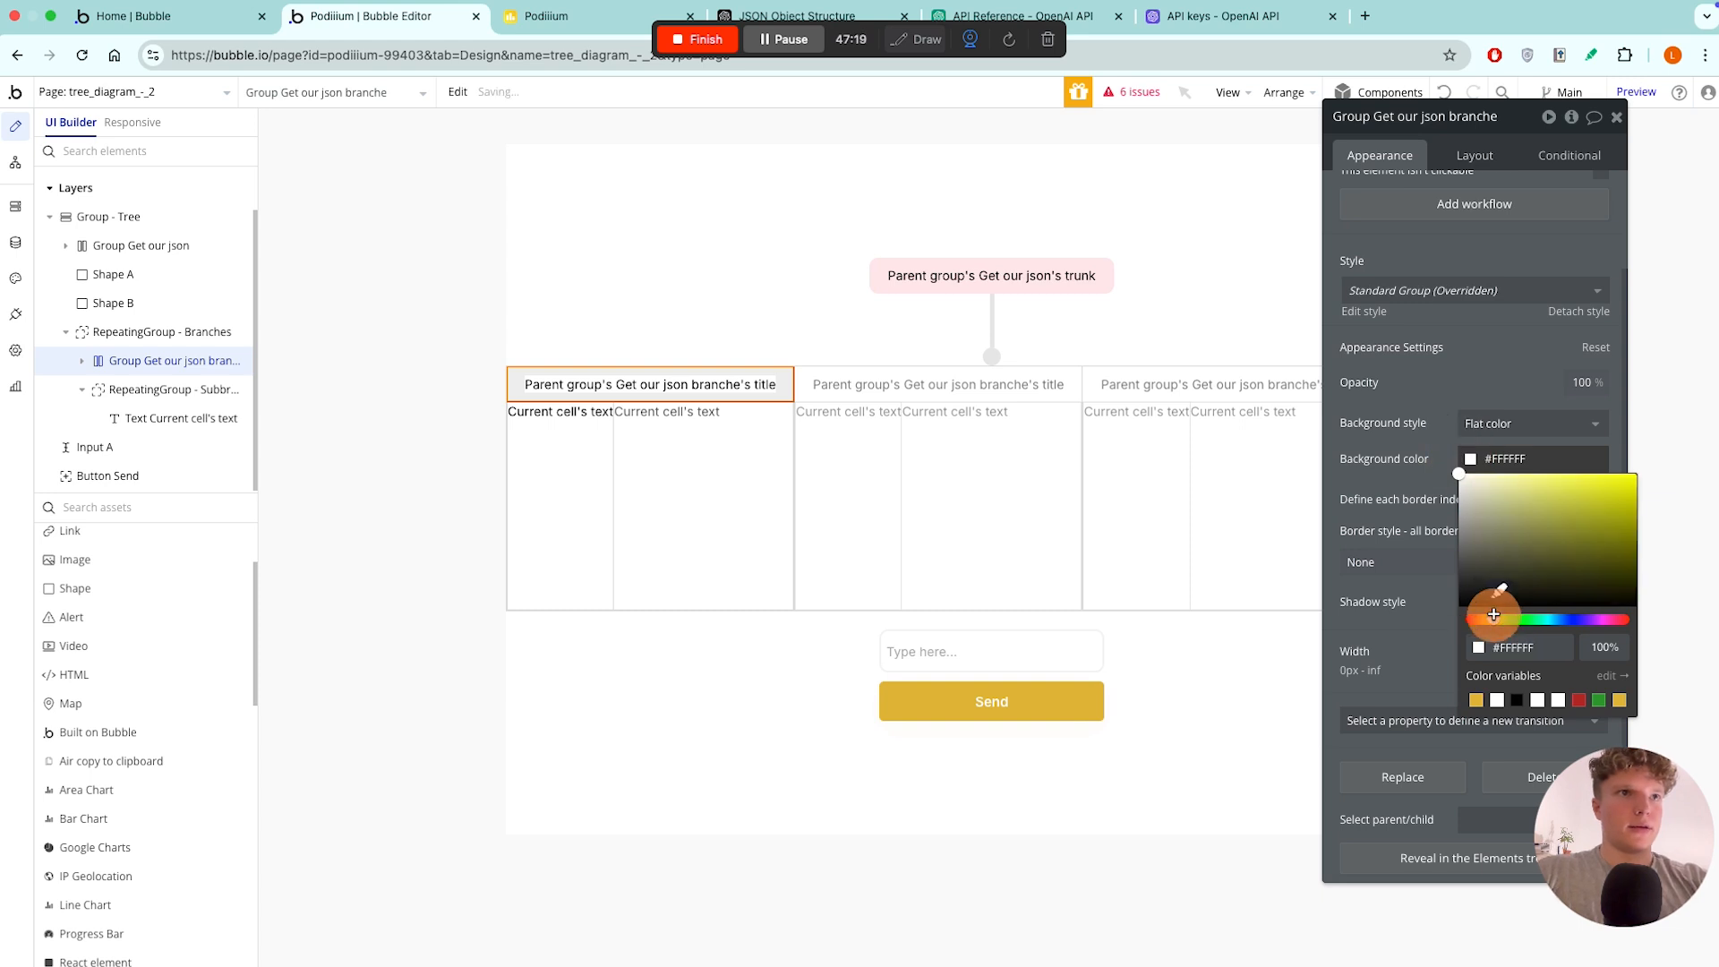
pyautogui.click(1498, 591)
pyautogui.click(1470, 460)
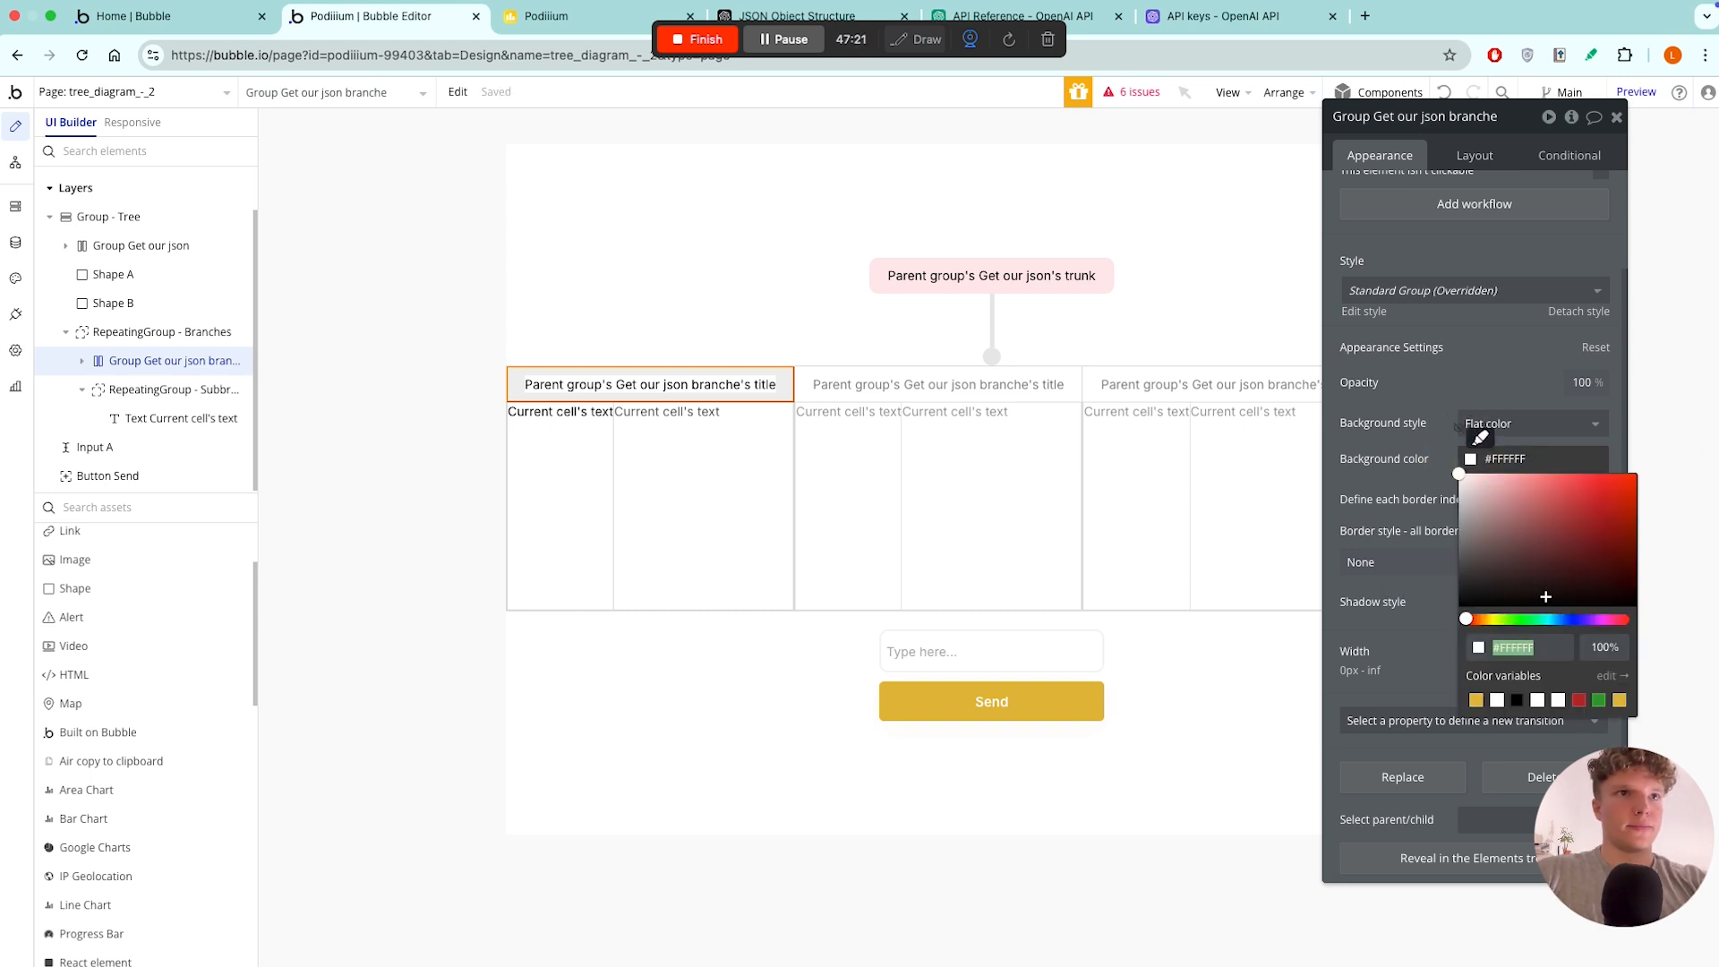
pyautogui.click(1530, 617)
pyautogui.click(1617, 461)
pyautogui.click(1620, 487)
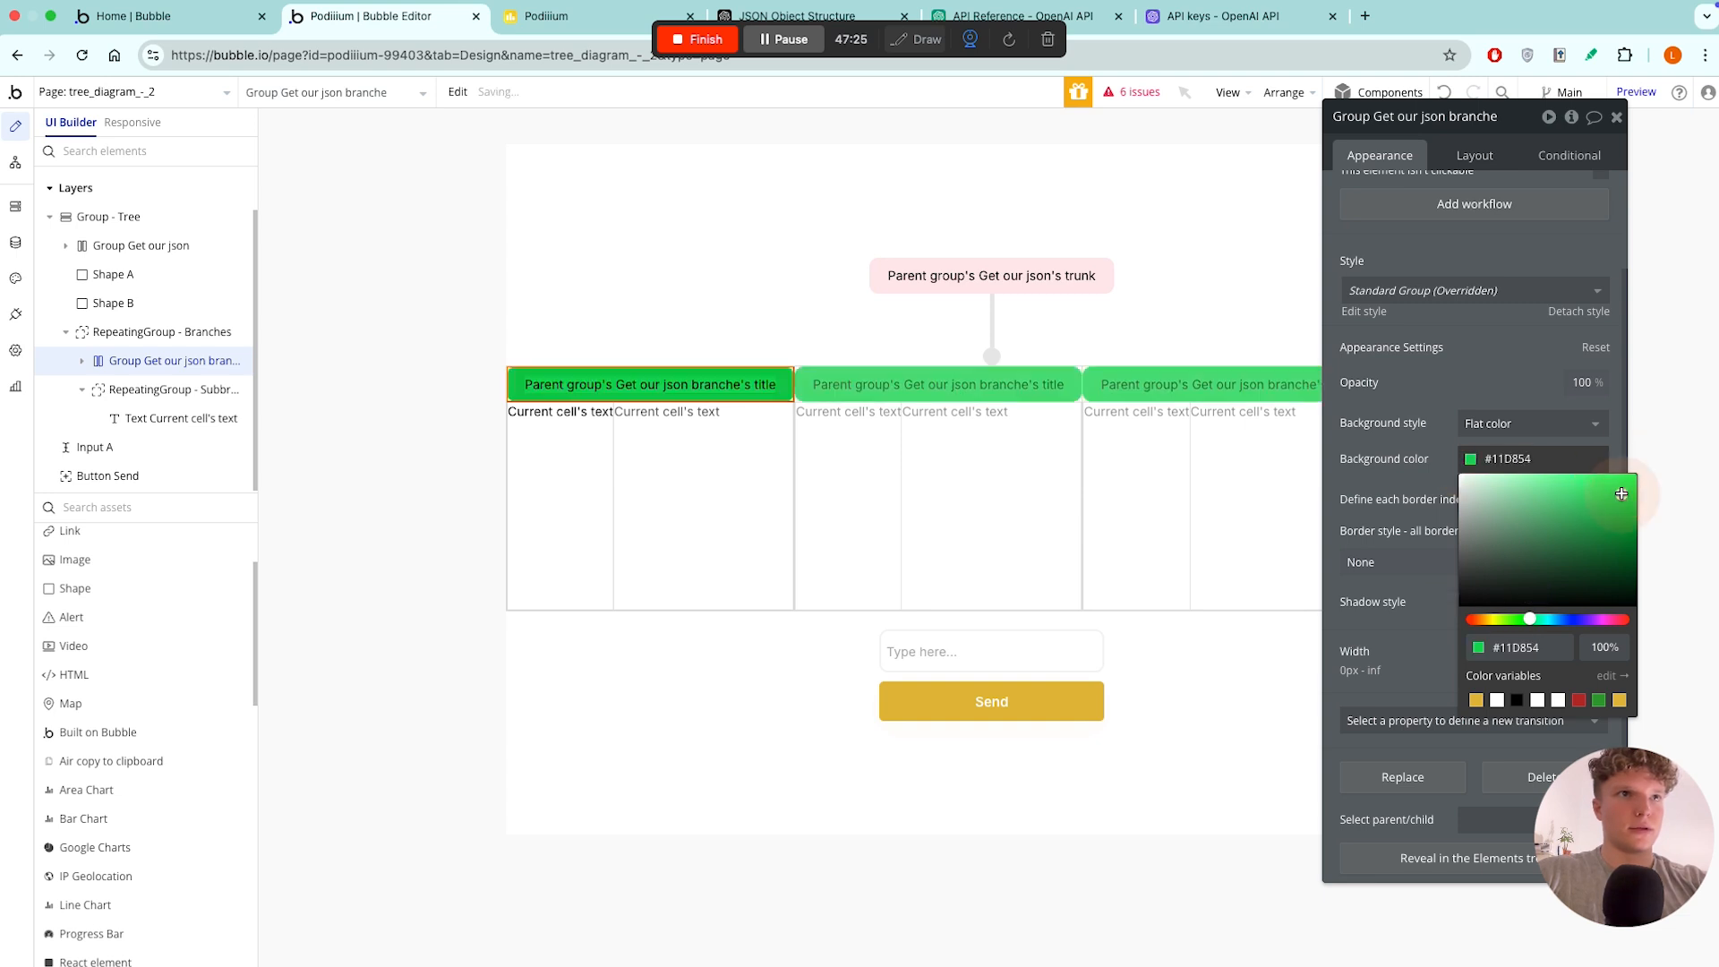
pyautogui.moveTo(1620, 487); pyautogui.dragTo(1656, 460)
pyautogui.click(1602, 646)
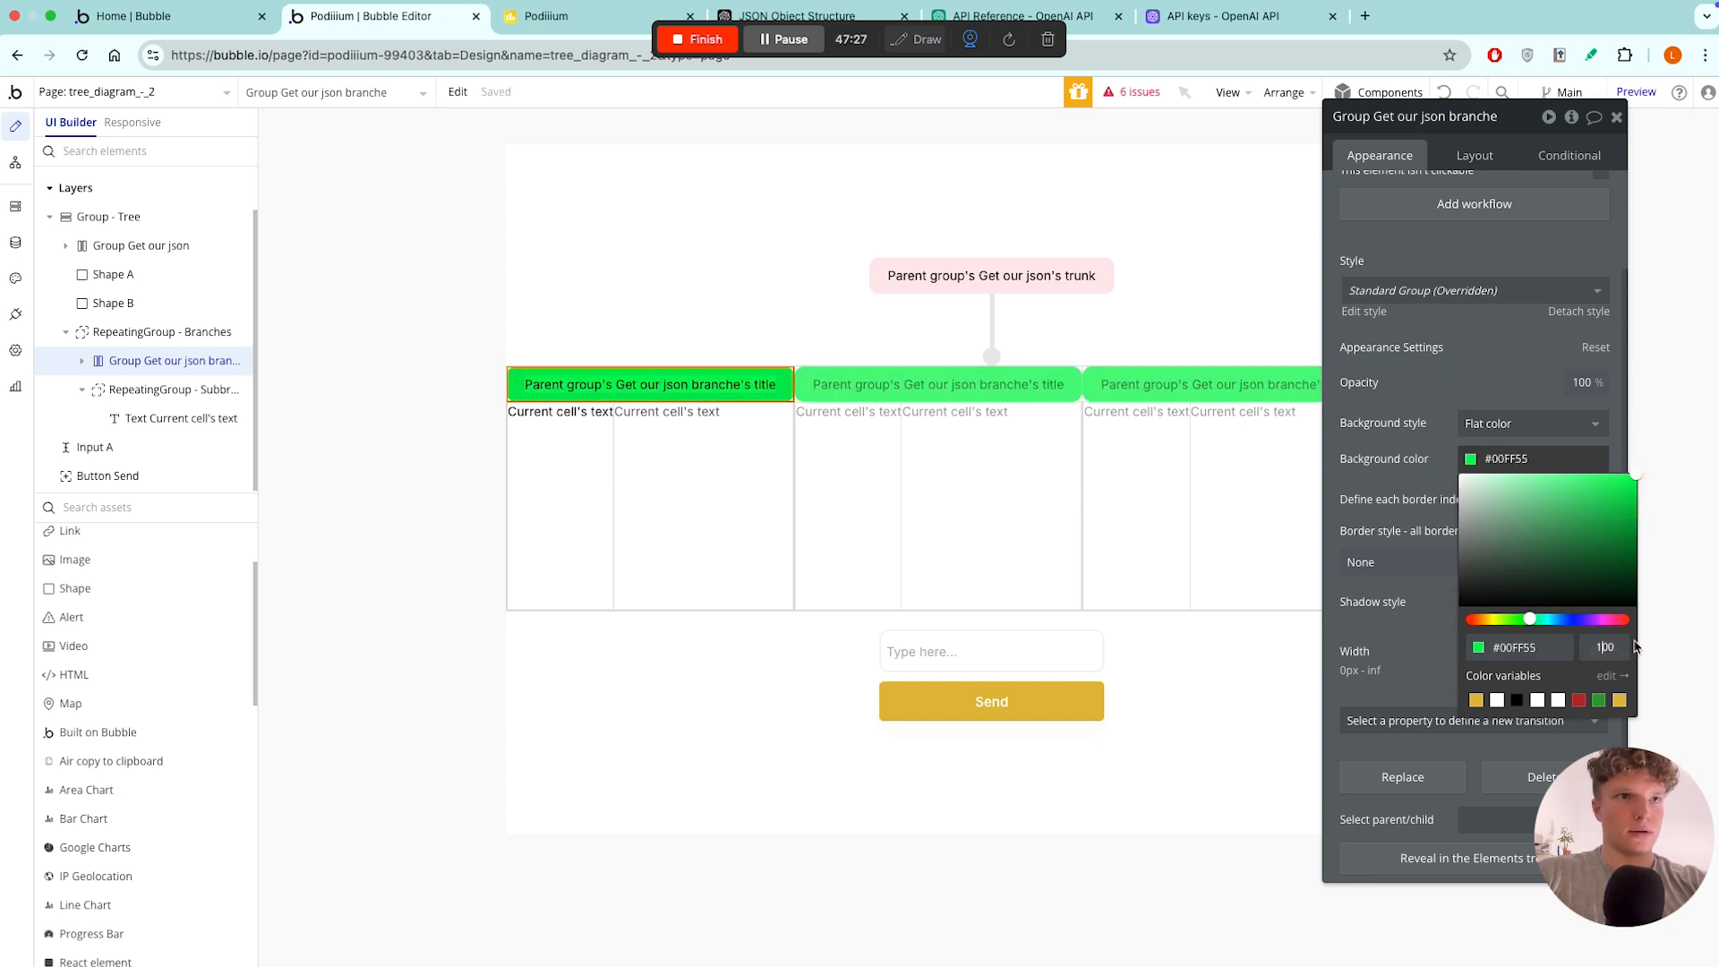
pyautogui.press('Return')
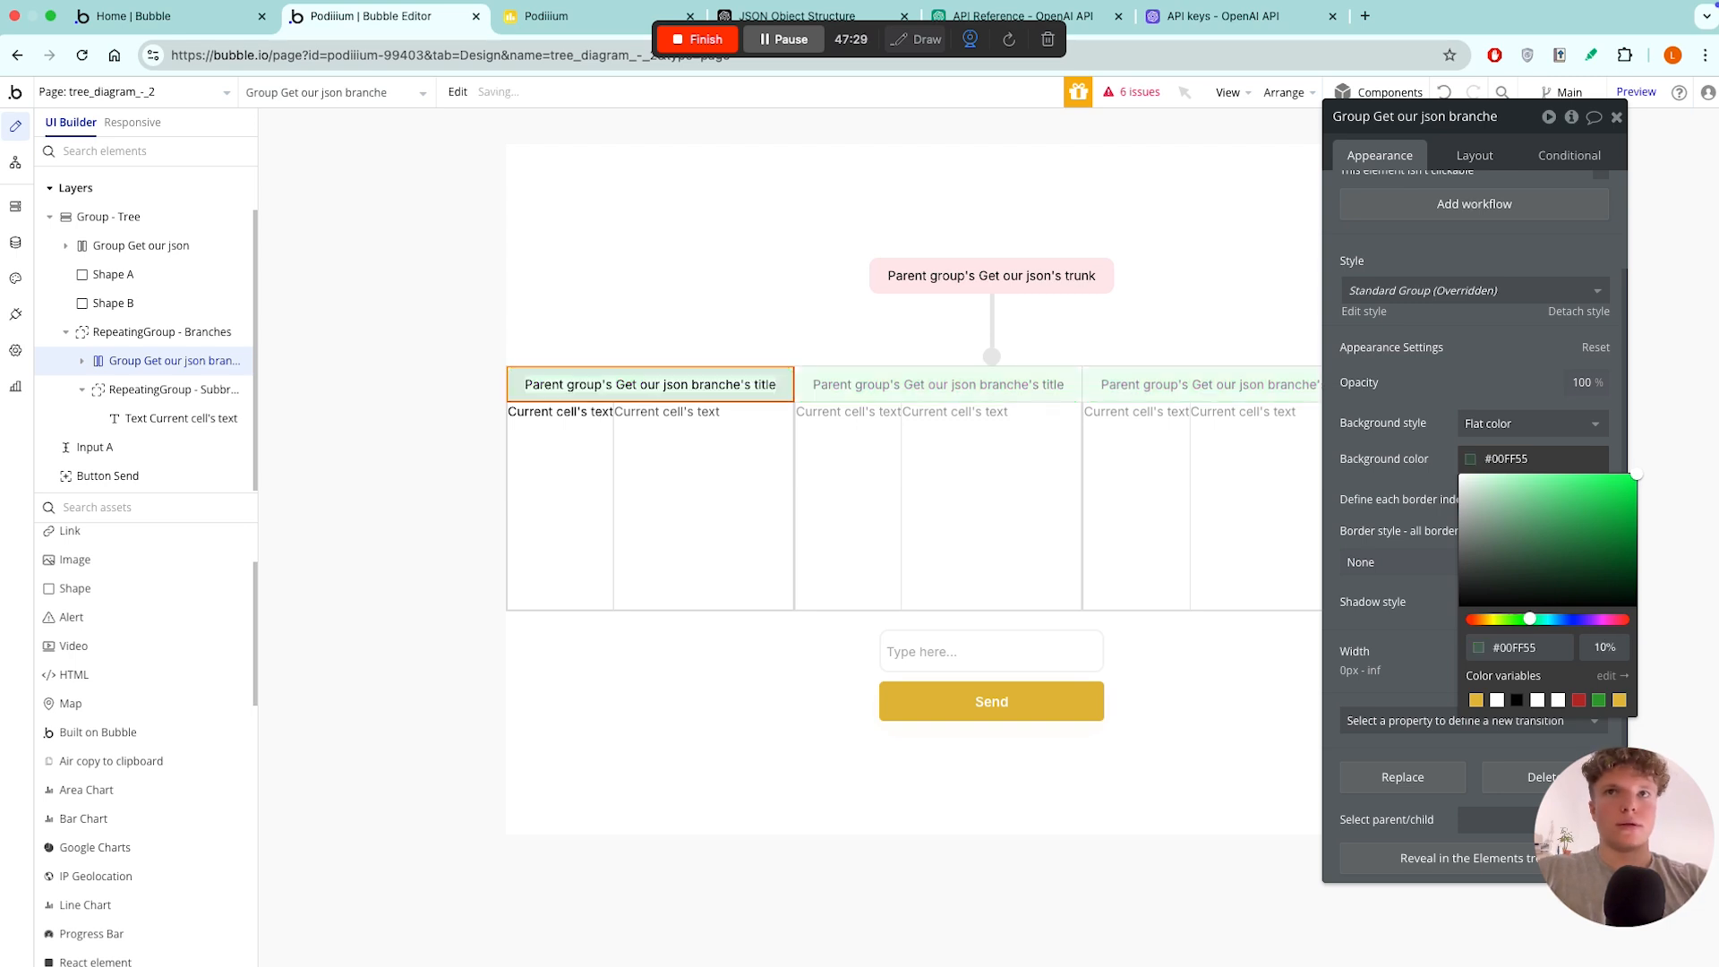
pyautogui.click(1432, 432)
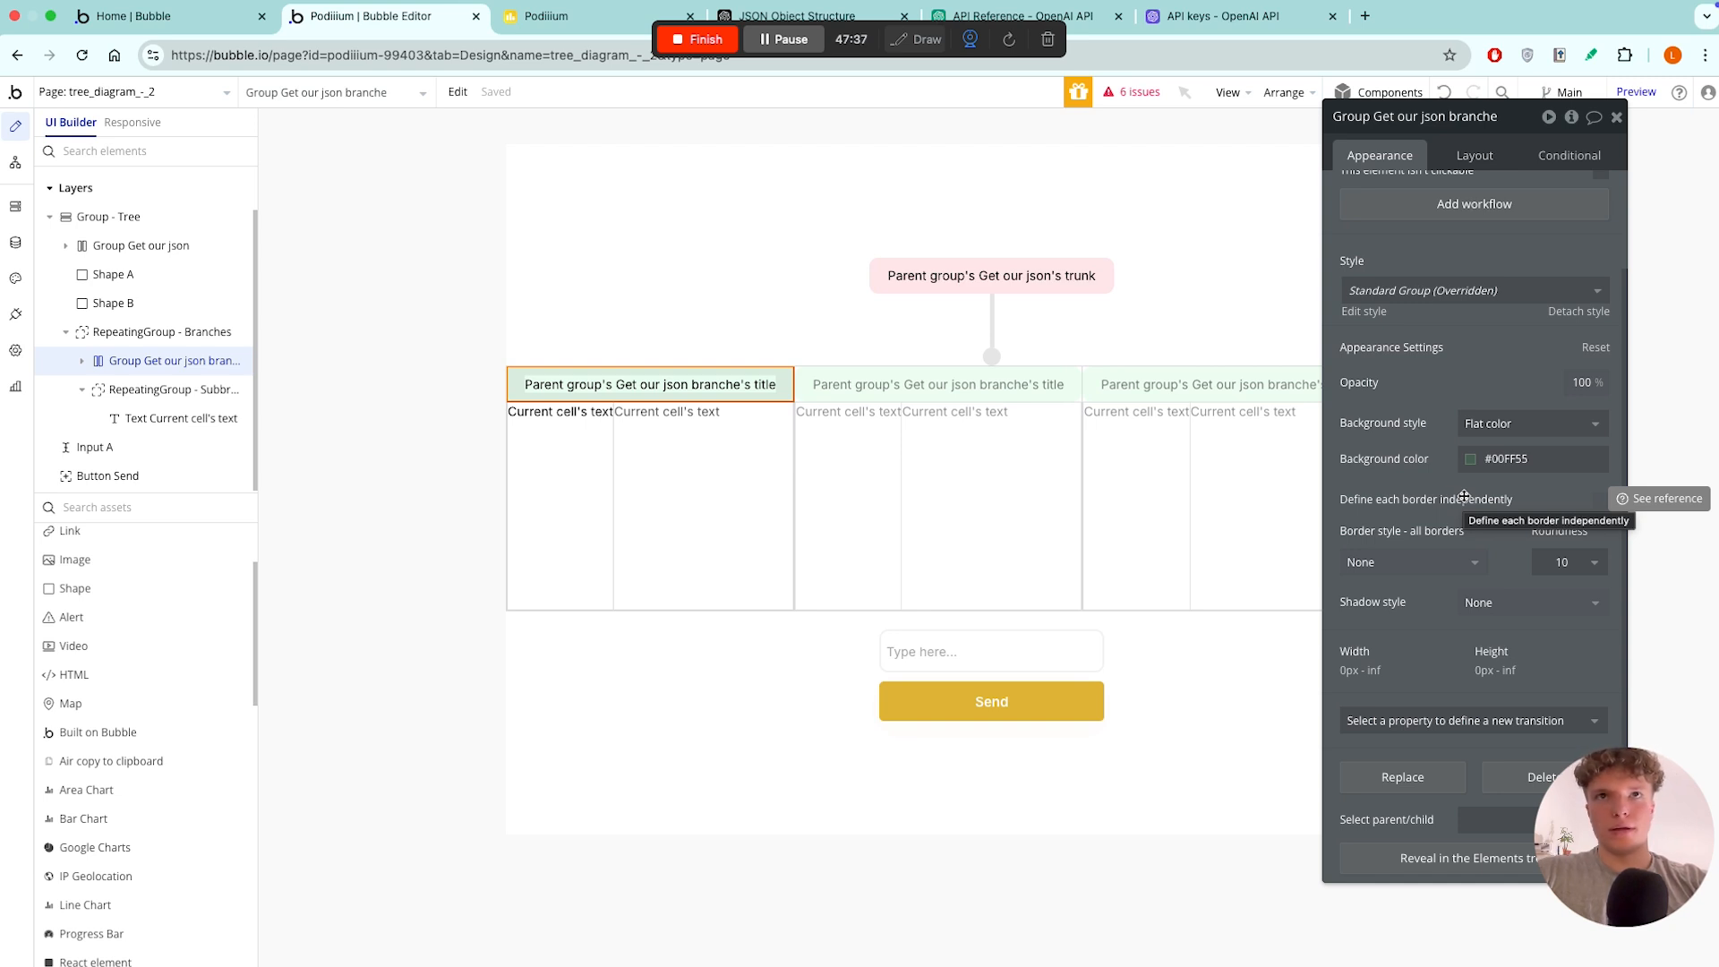
pyautogui.click(984, 340)
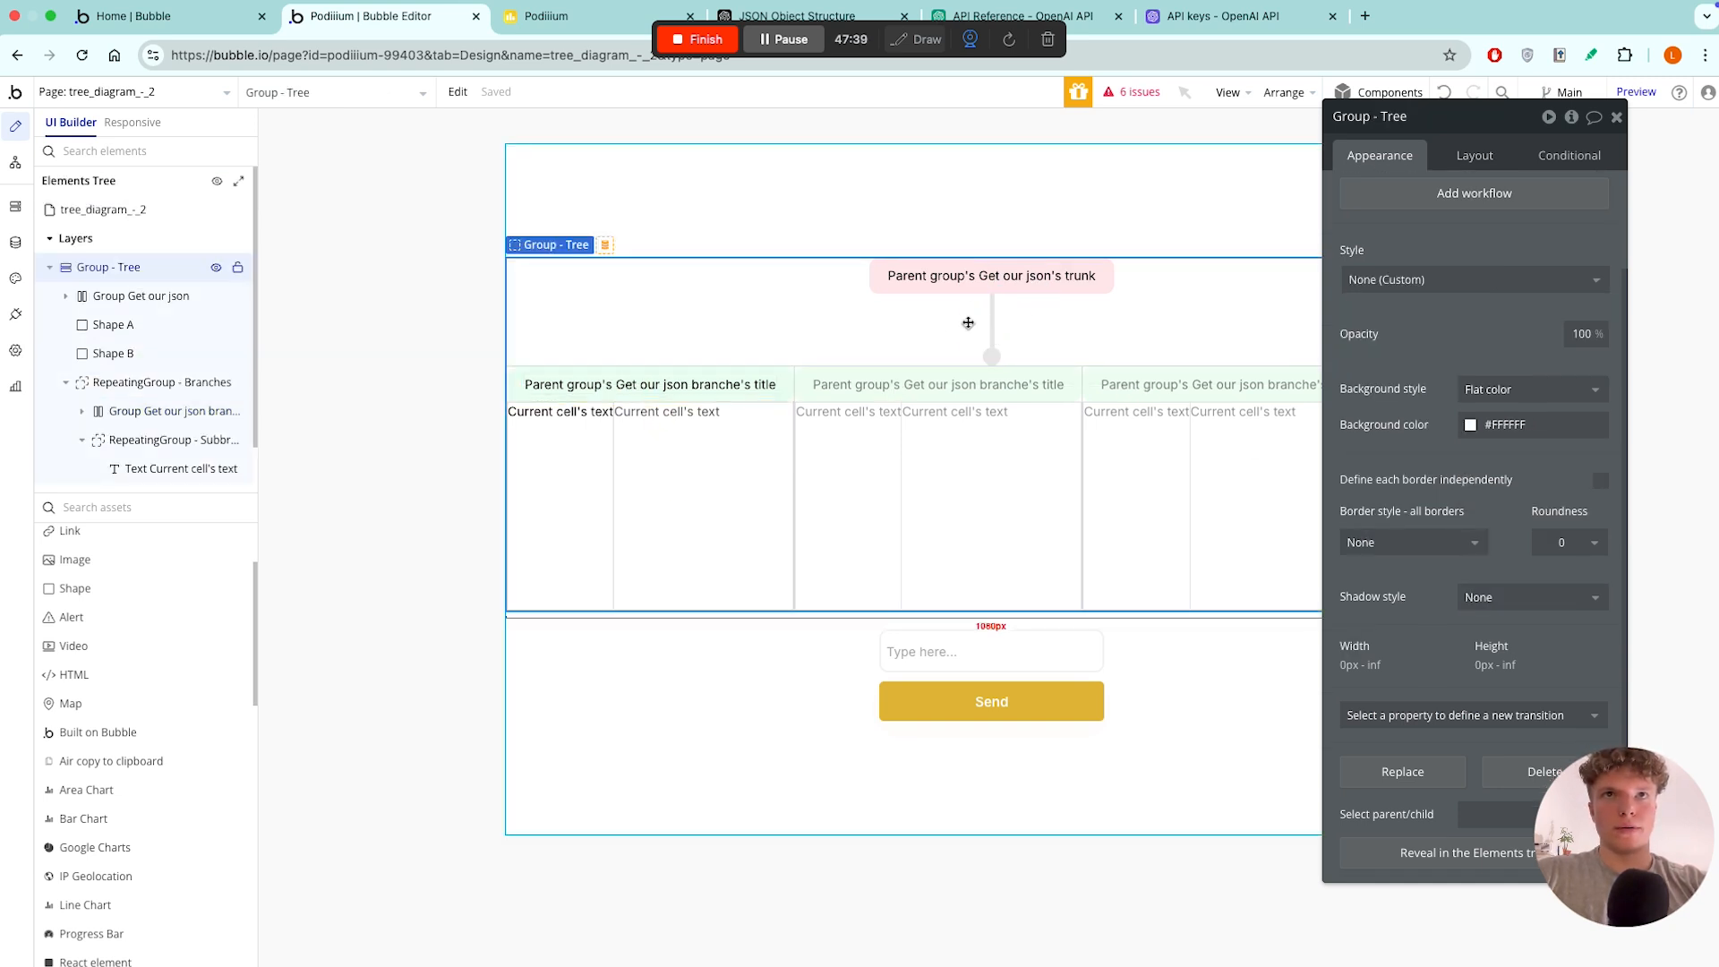
# - Paste copies of connector Shapes A and B into RepeatingGroup - Branches, placed above the subbranches group
pyautogui.click(992, 317)
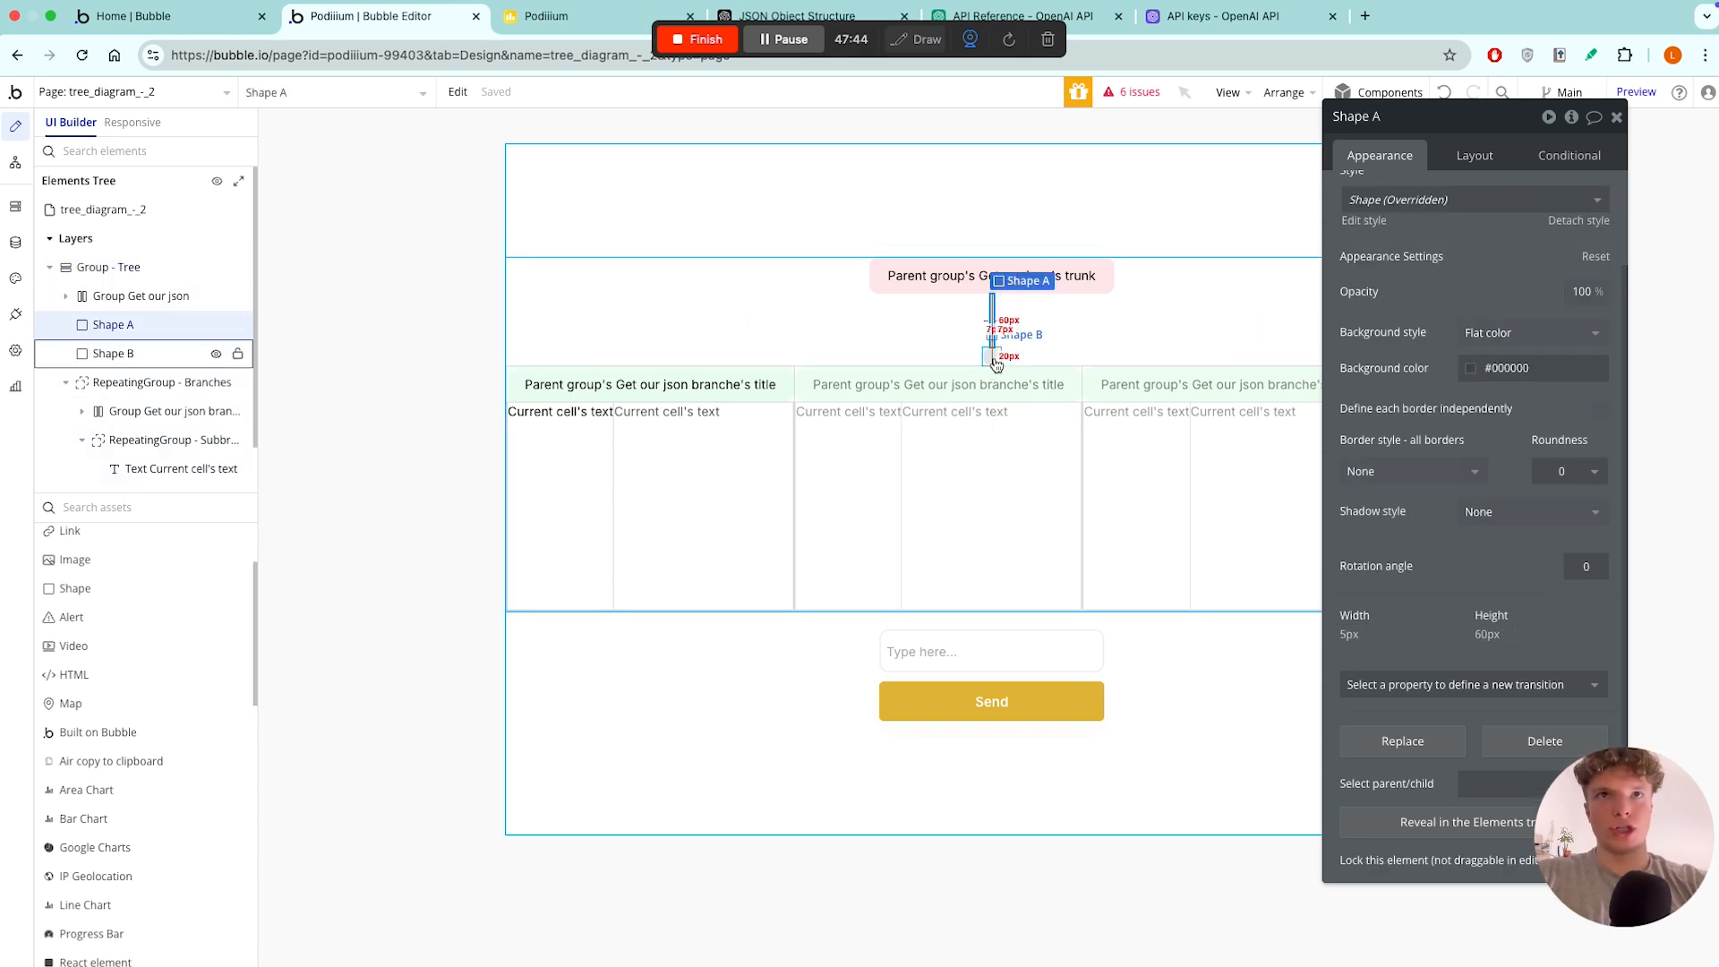
pyautogui.keyDown('shift'); pyautogui.click(993, 358); pyautogui.keyUp('shift')
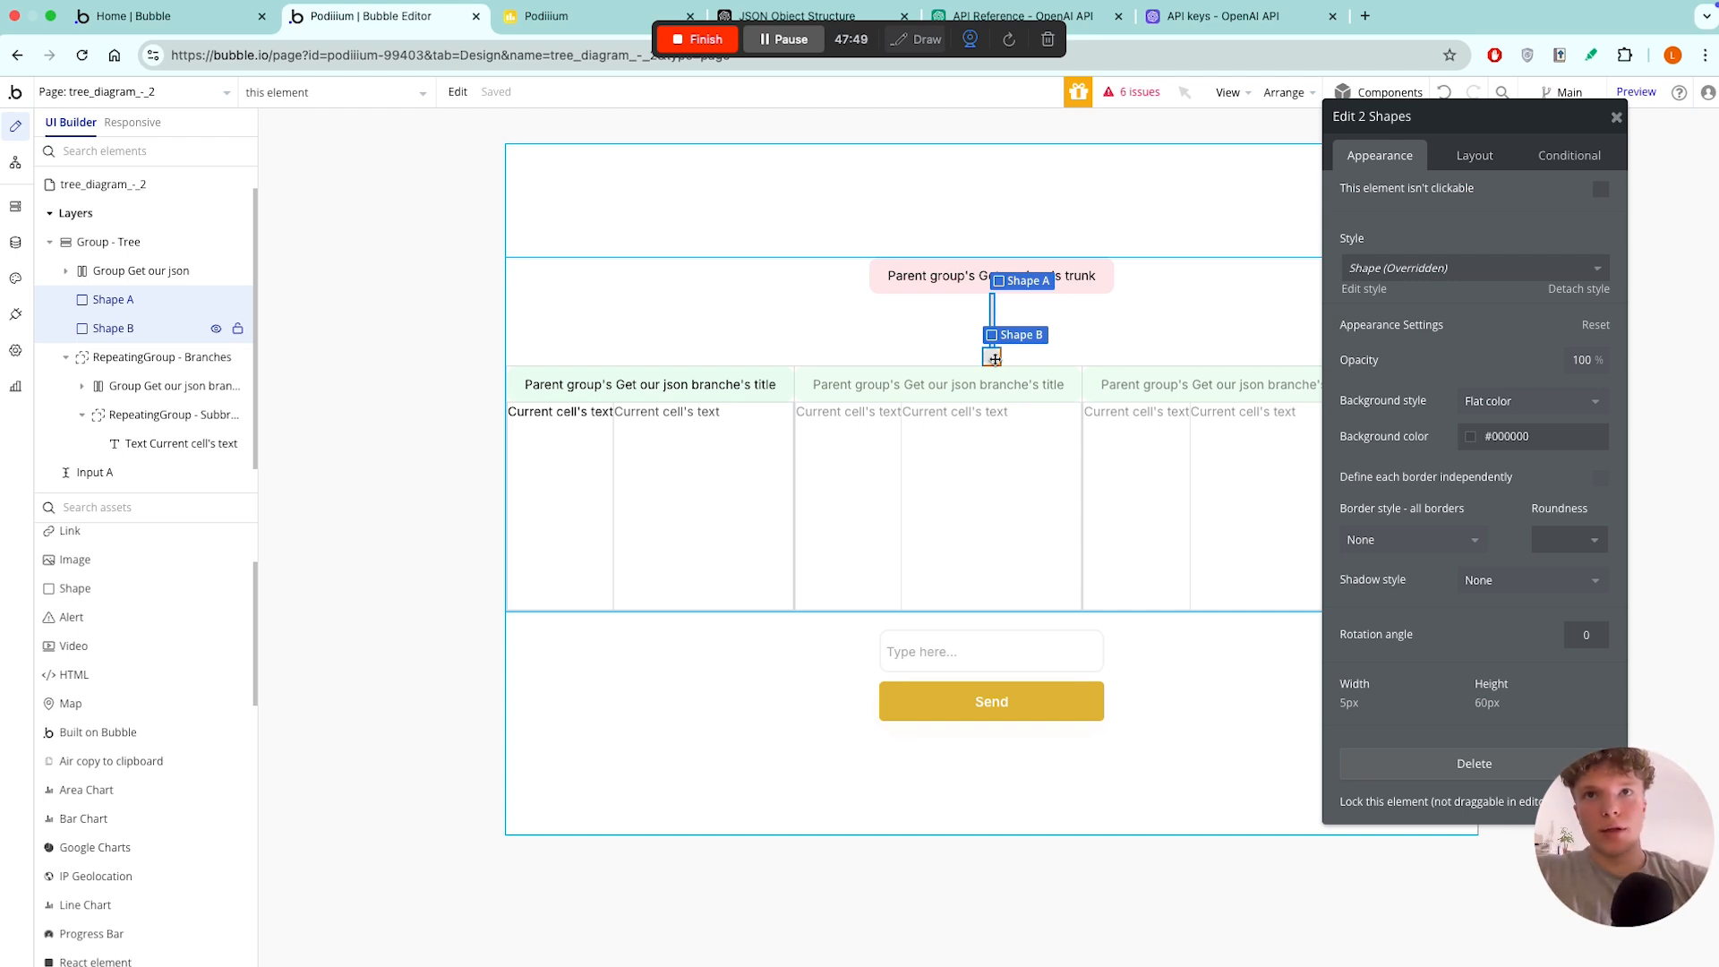
pyautogui.click(137, 365)
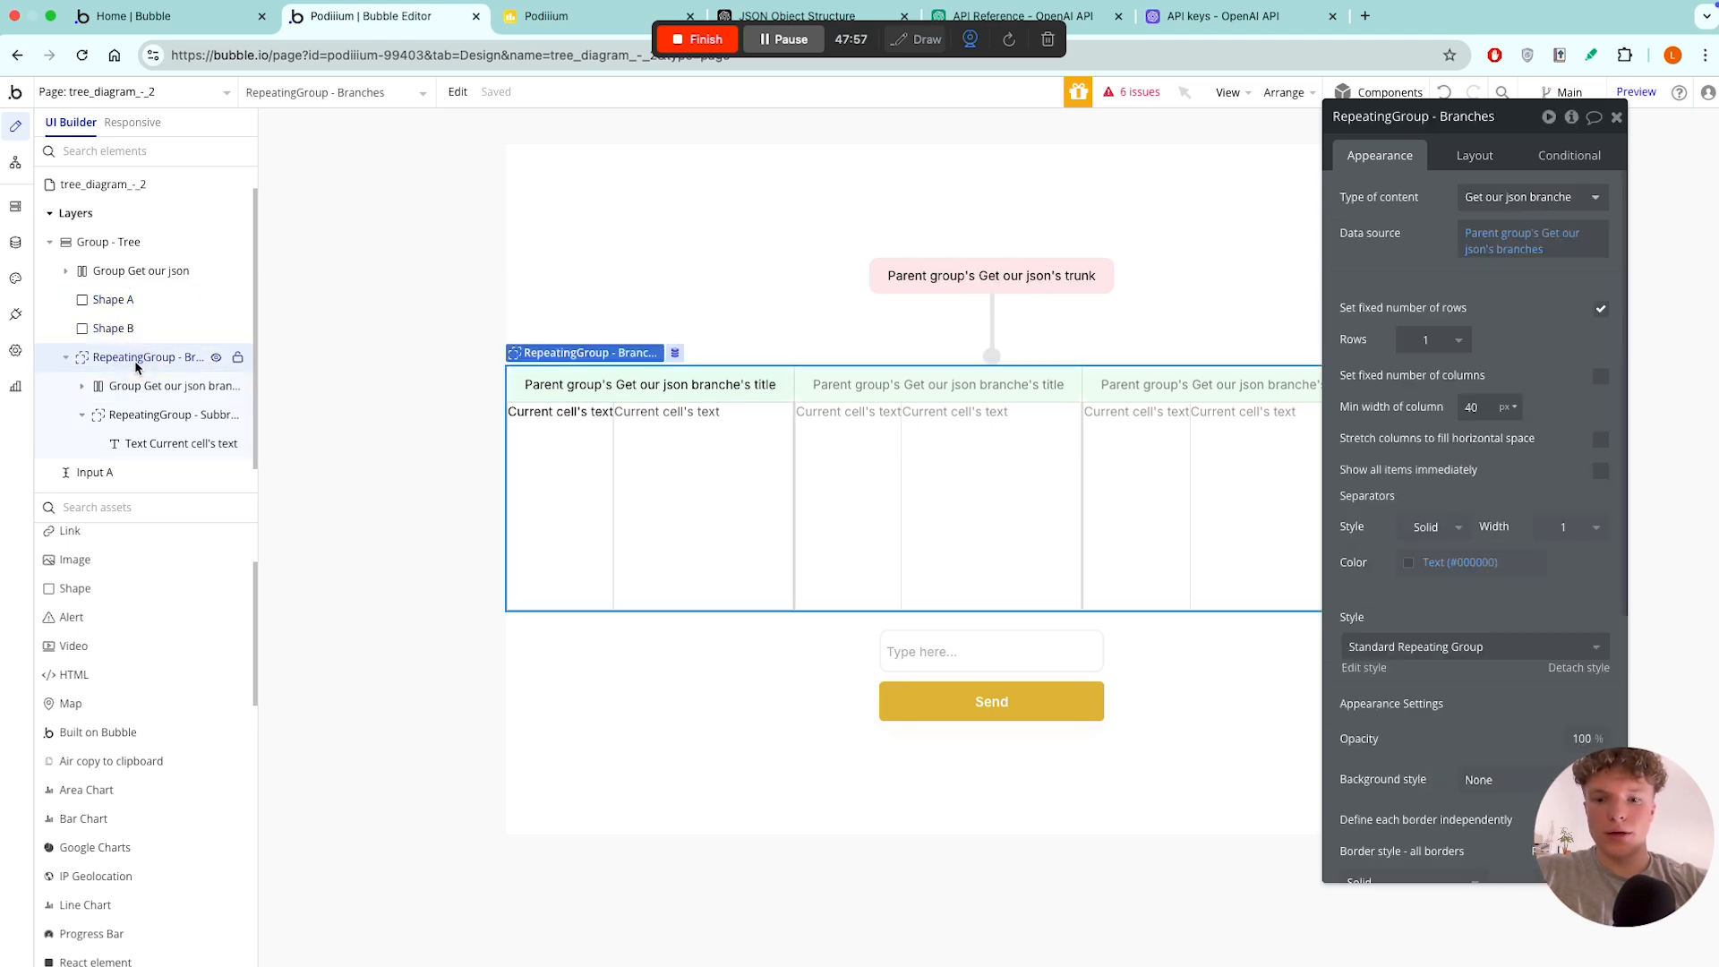
pyautogui.hotkey('ctrl', 'v')
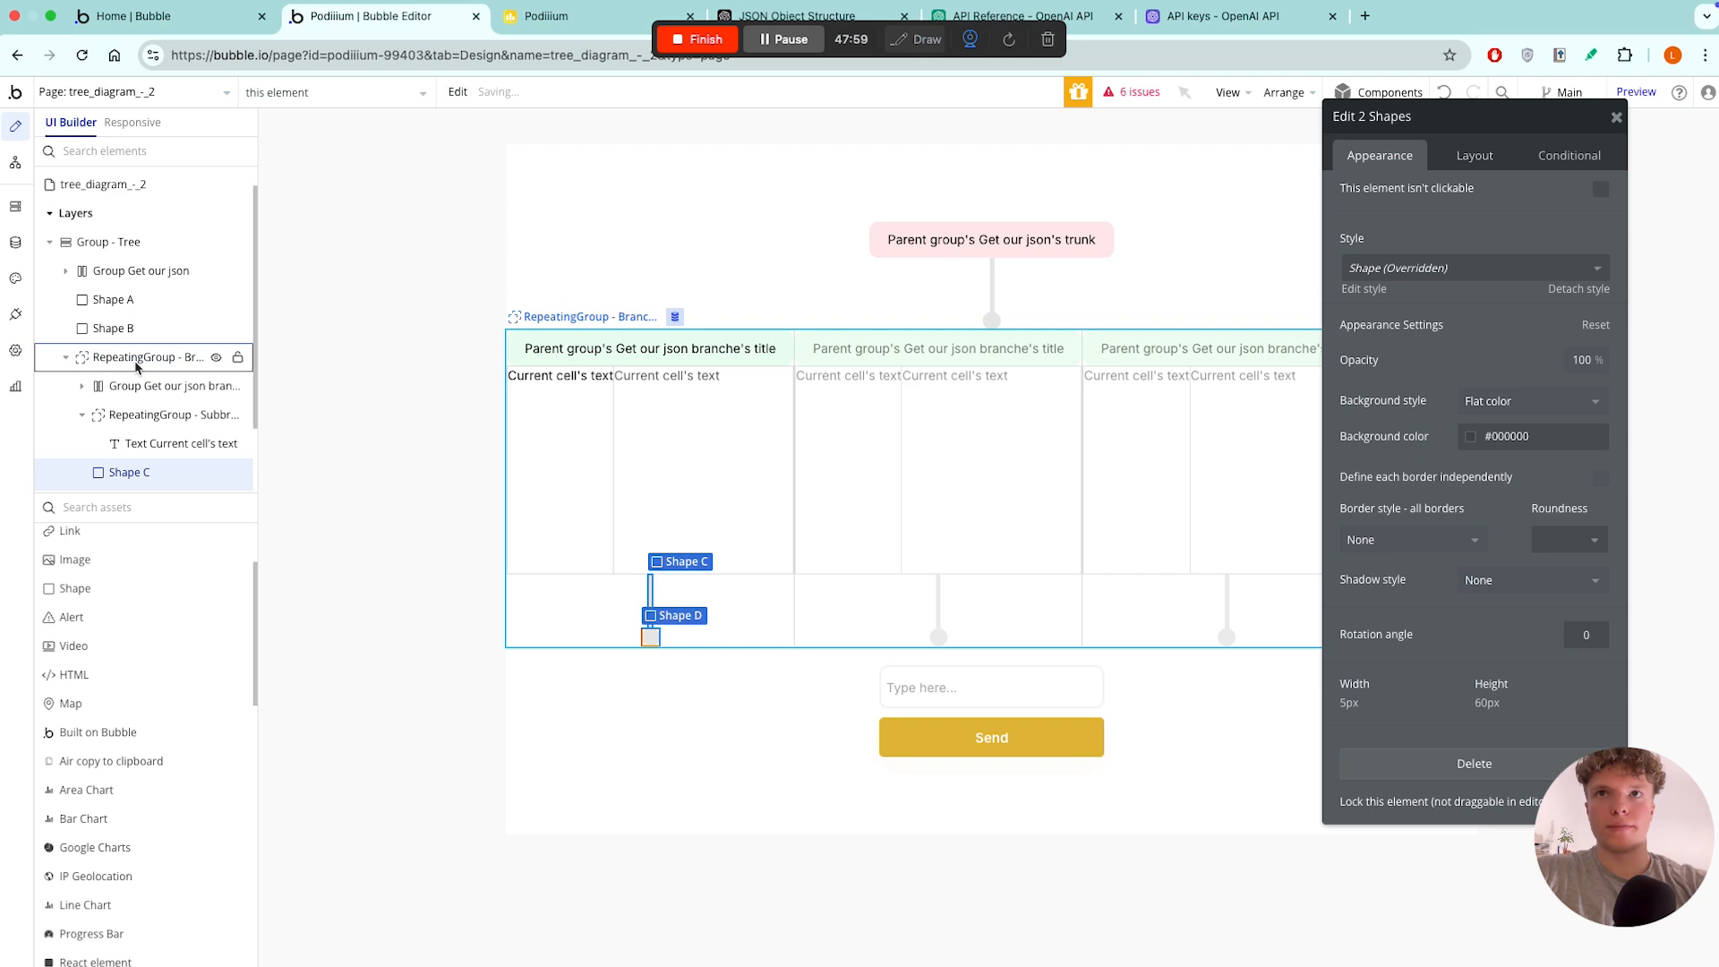
pyautogui.click(1473, 158)
pyautogui.click(1443, 338)
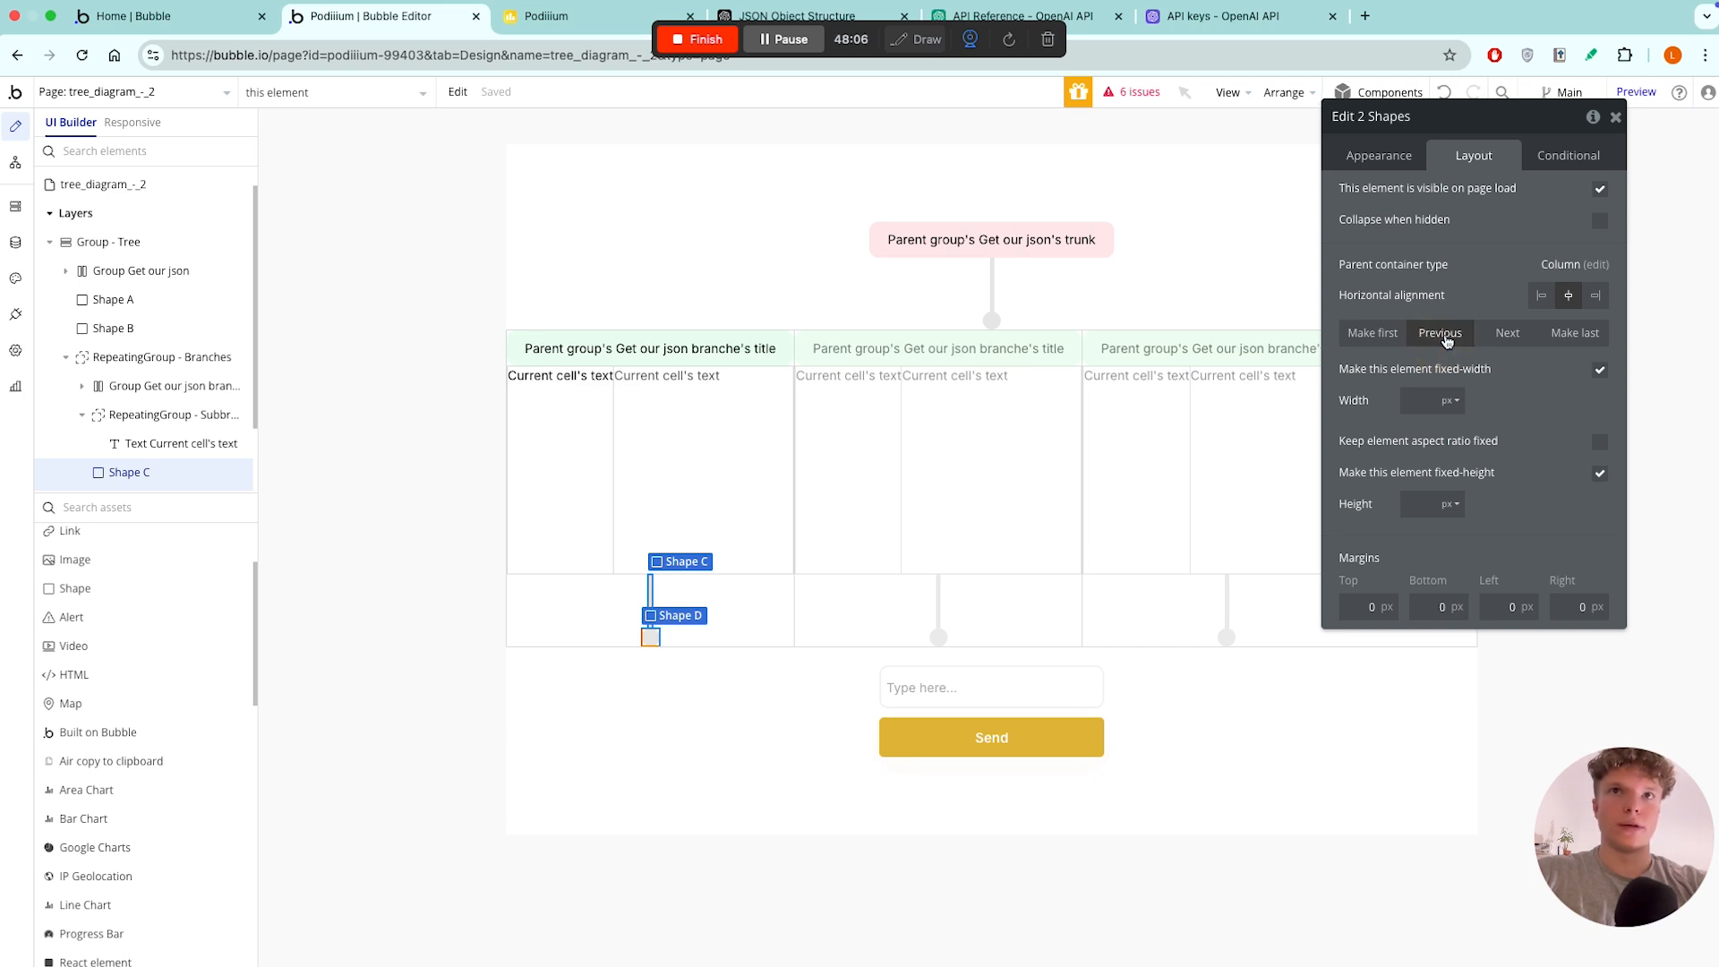
pyautogui.click(1444, 338)
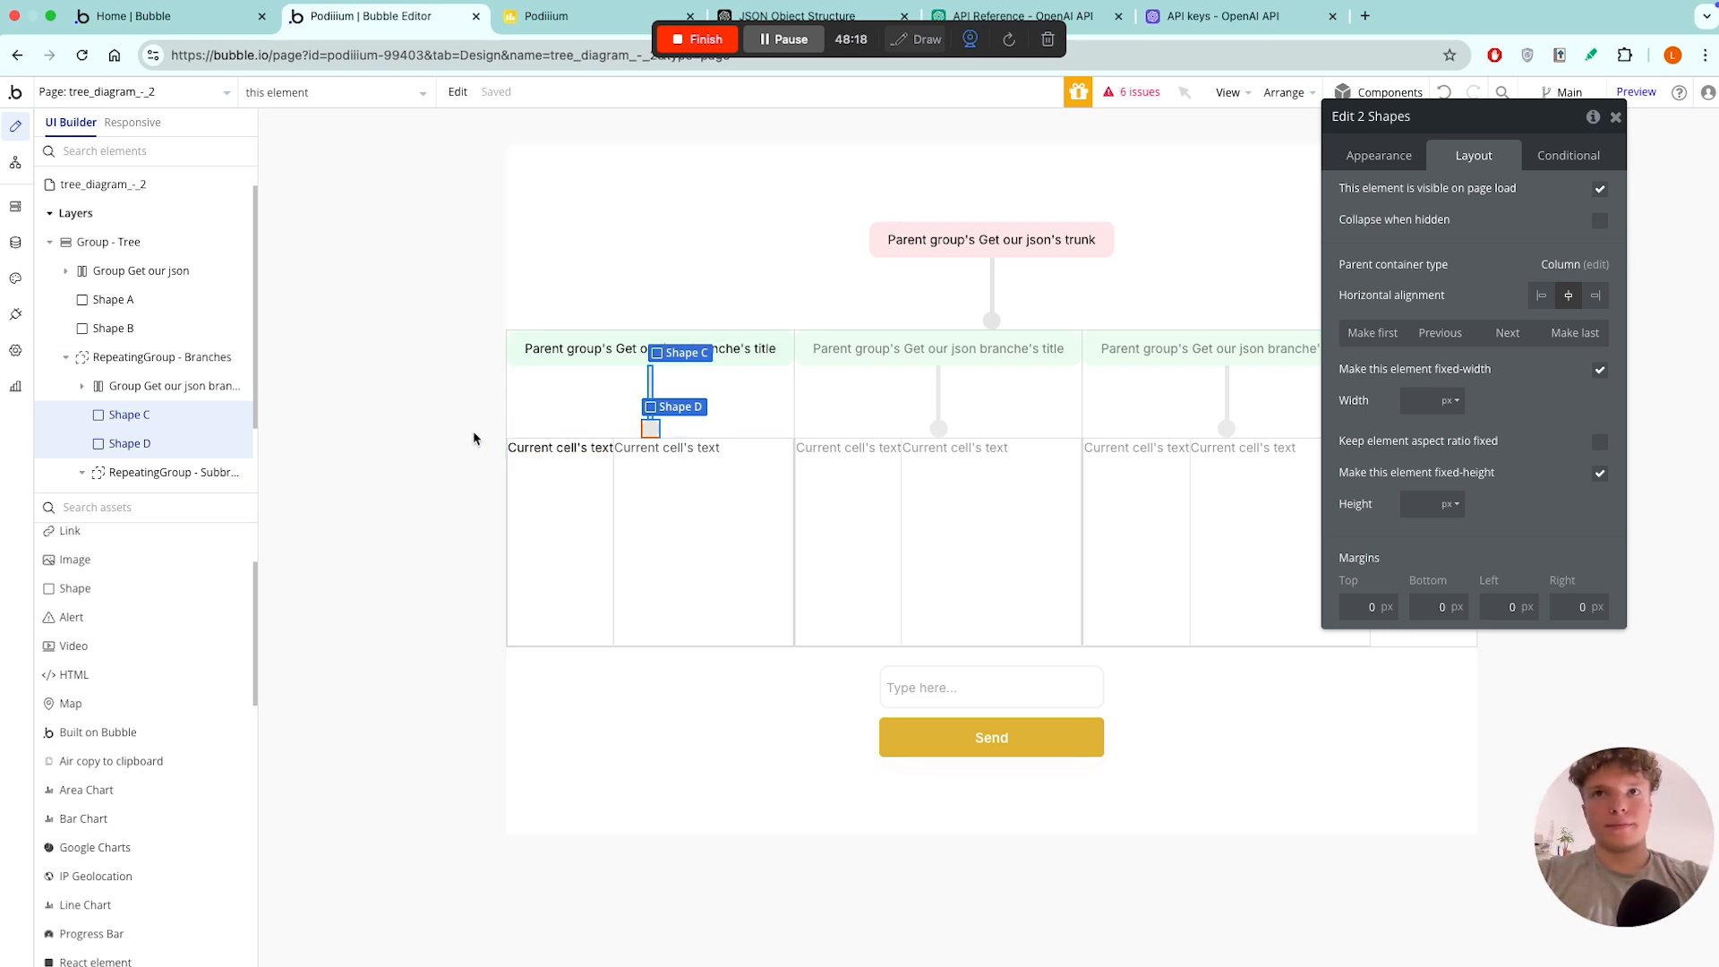
pyautogui.click(473, 437)
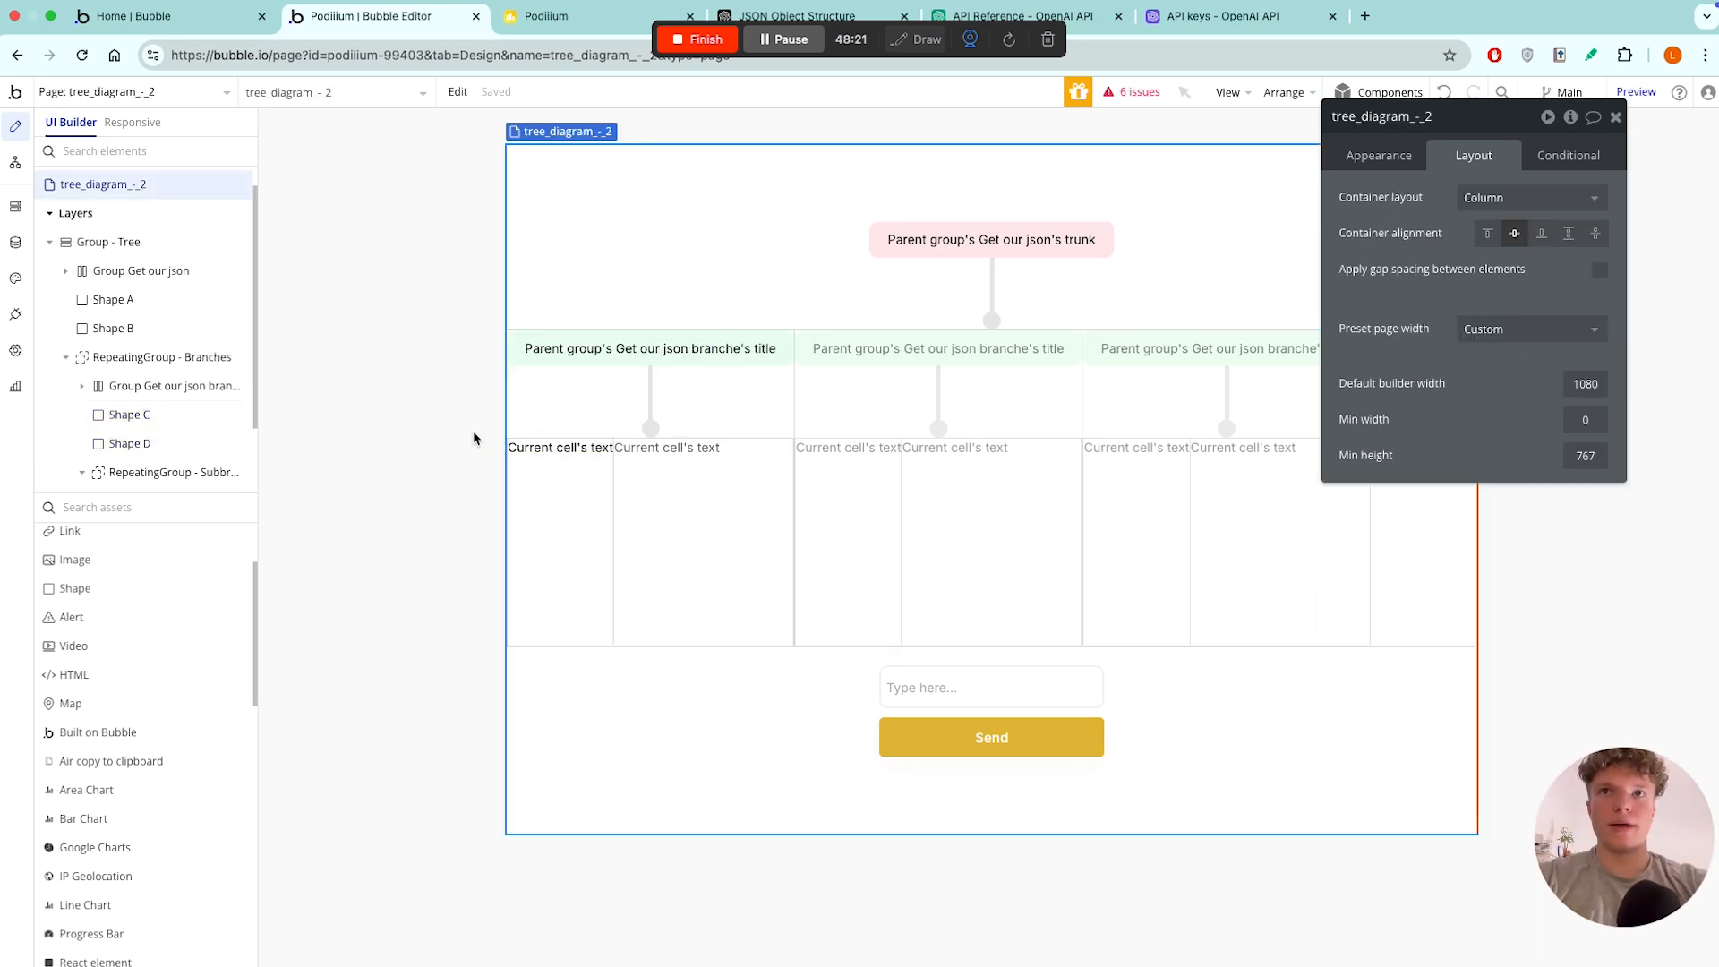
# - Wrap the subbranch text in a Row container called Group text
pyautogui.click(568, 455)
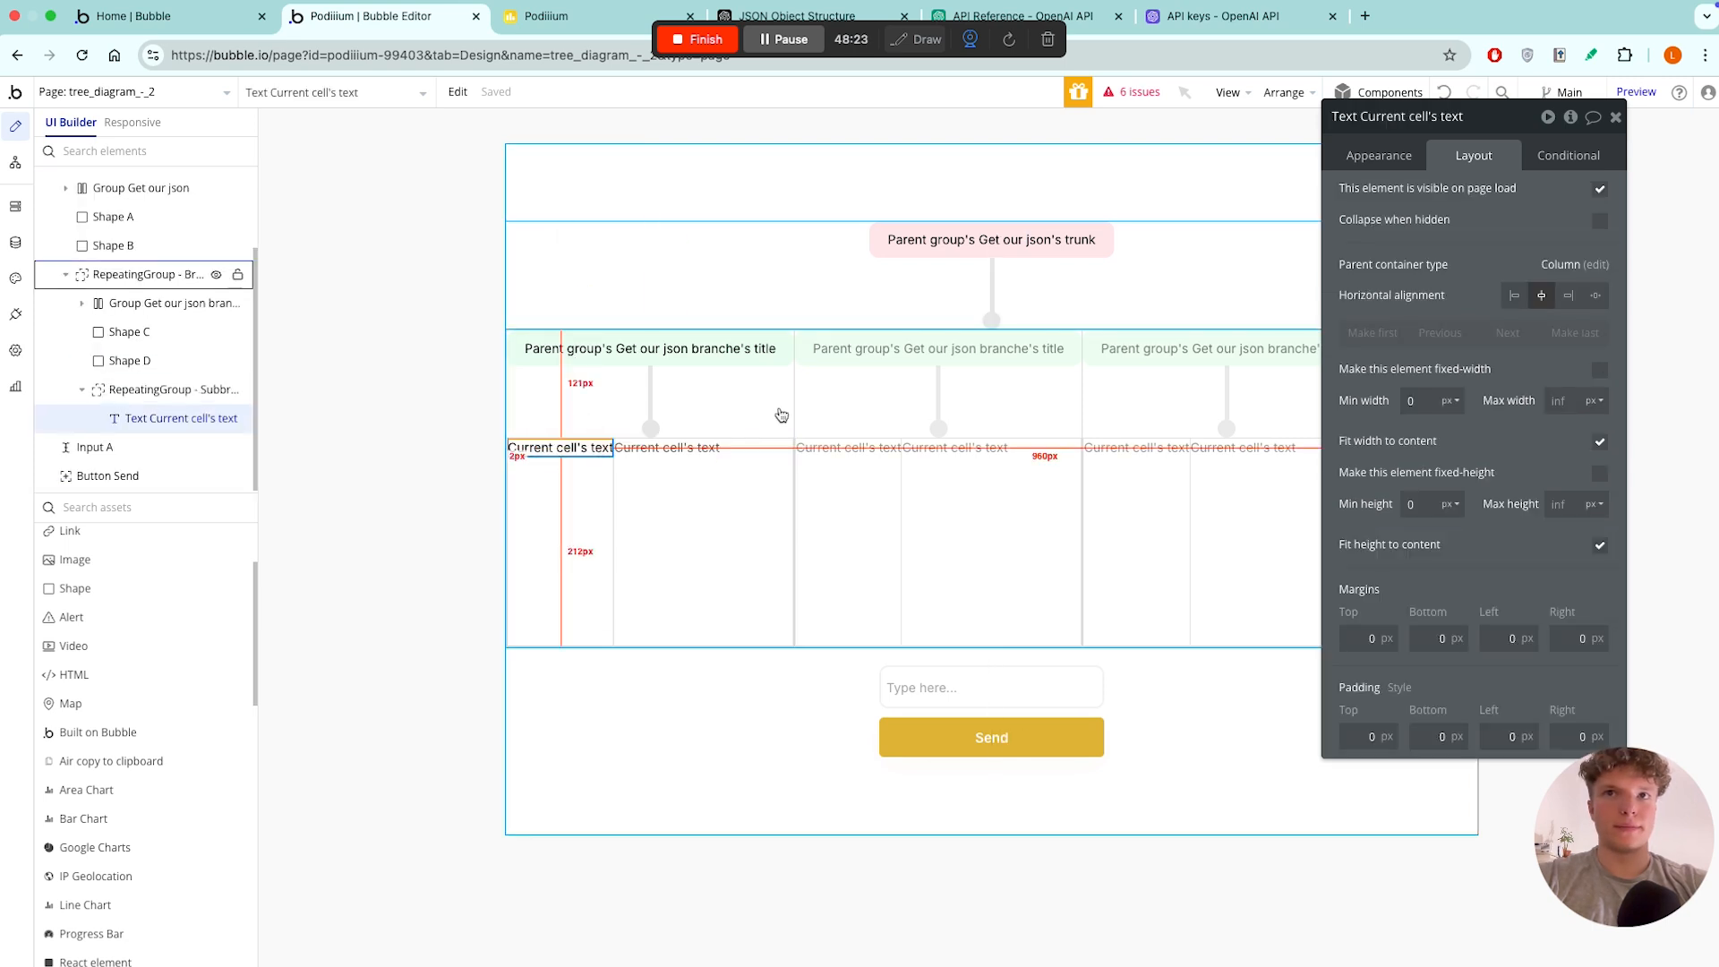
pyautogui.click(1386, 159)
pyautogui.scroll(-10, 1439, 570)
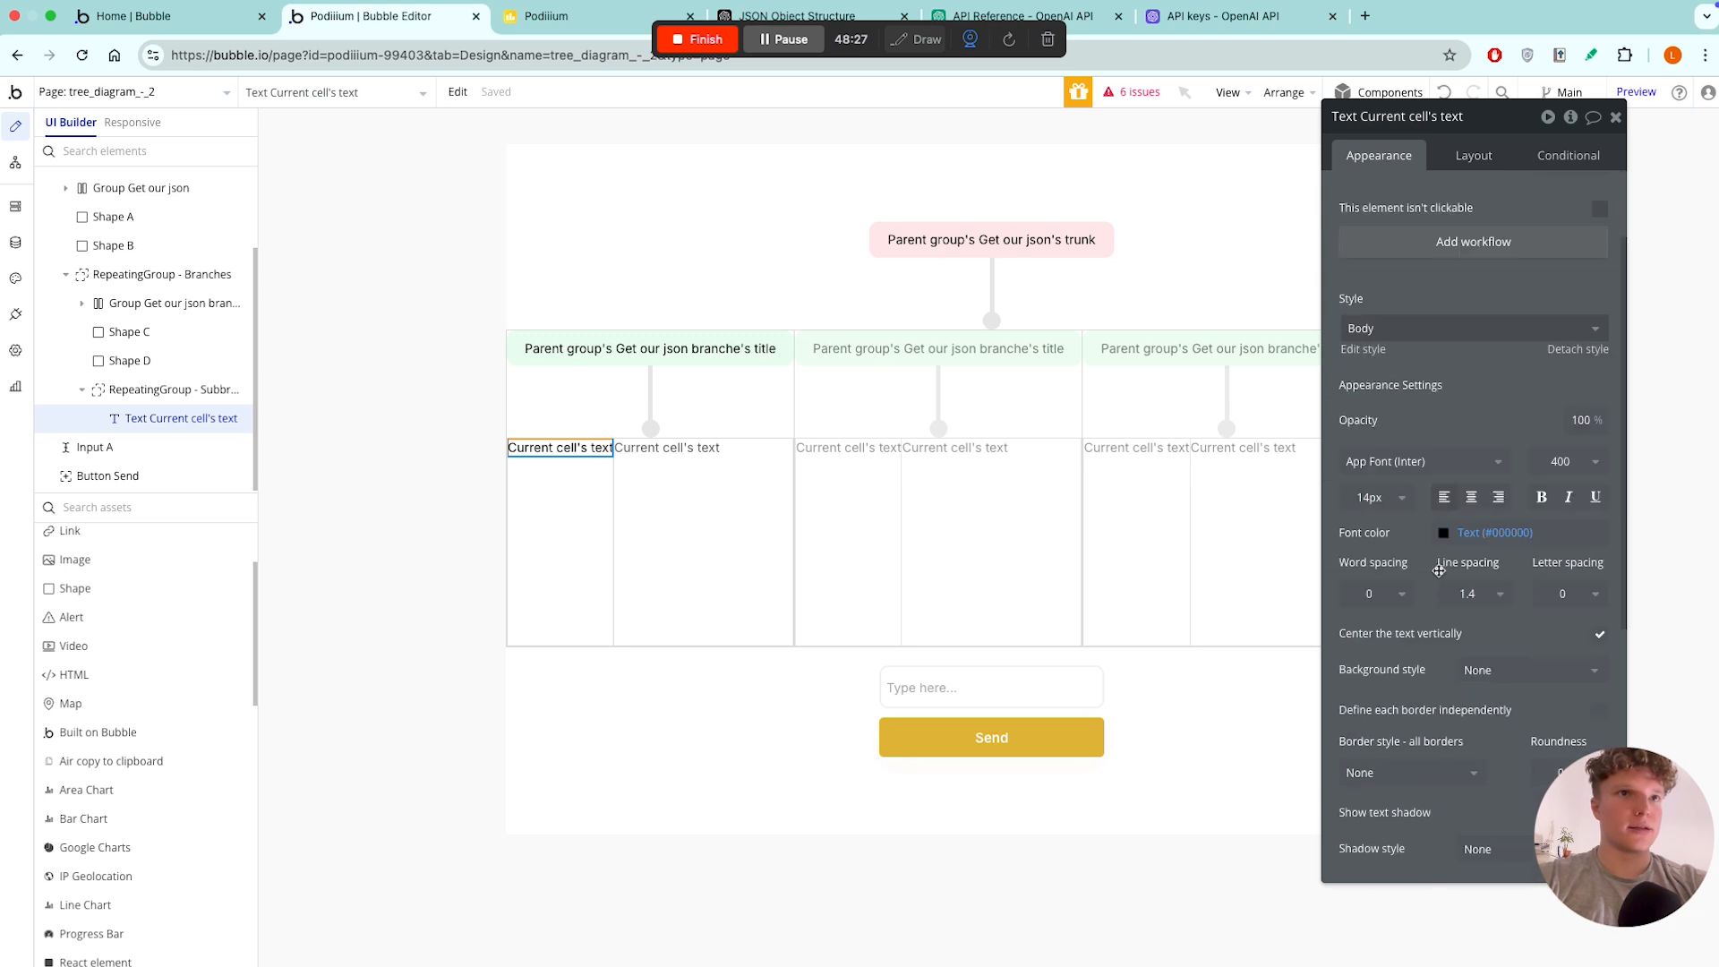
pyautogui.scroll(5, 1462, 383)
pyautogui.click(1474, 155)
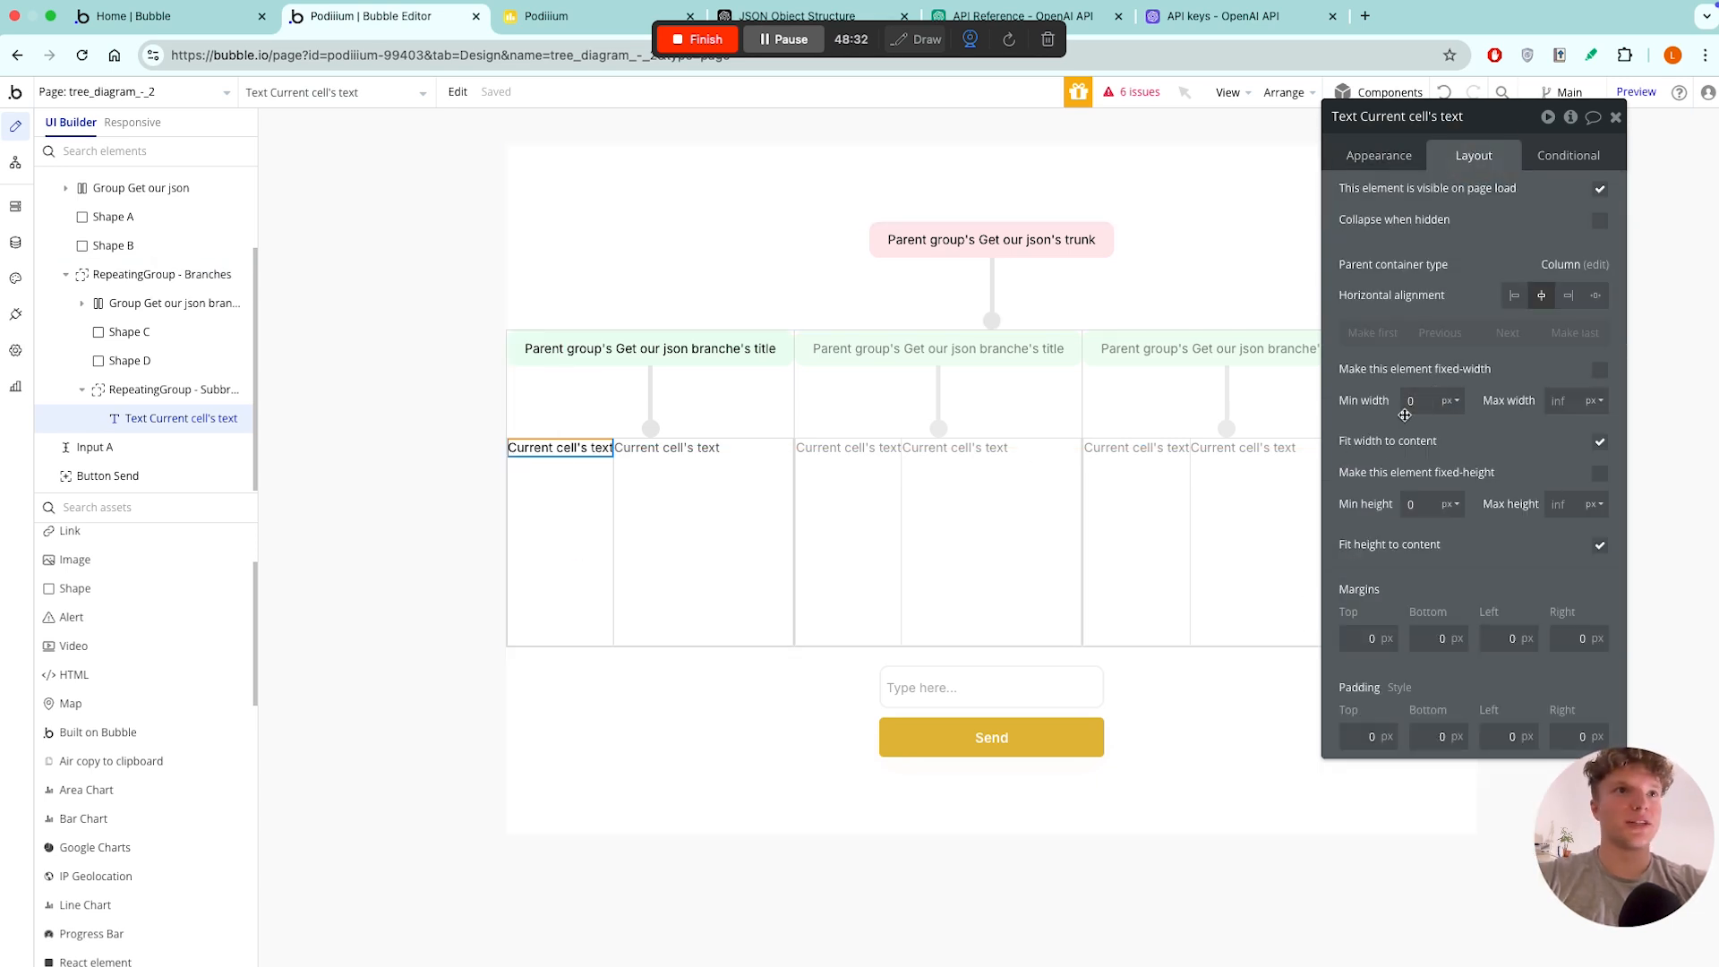
pyautogui.rightClick(574, 450)
pyautogui.moveTo(682, 602)
pyautogui.click(849, 631)
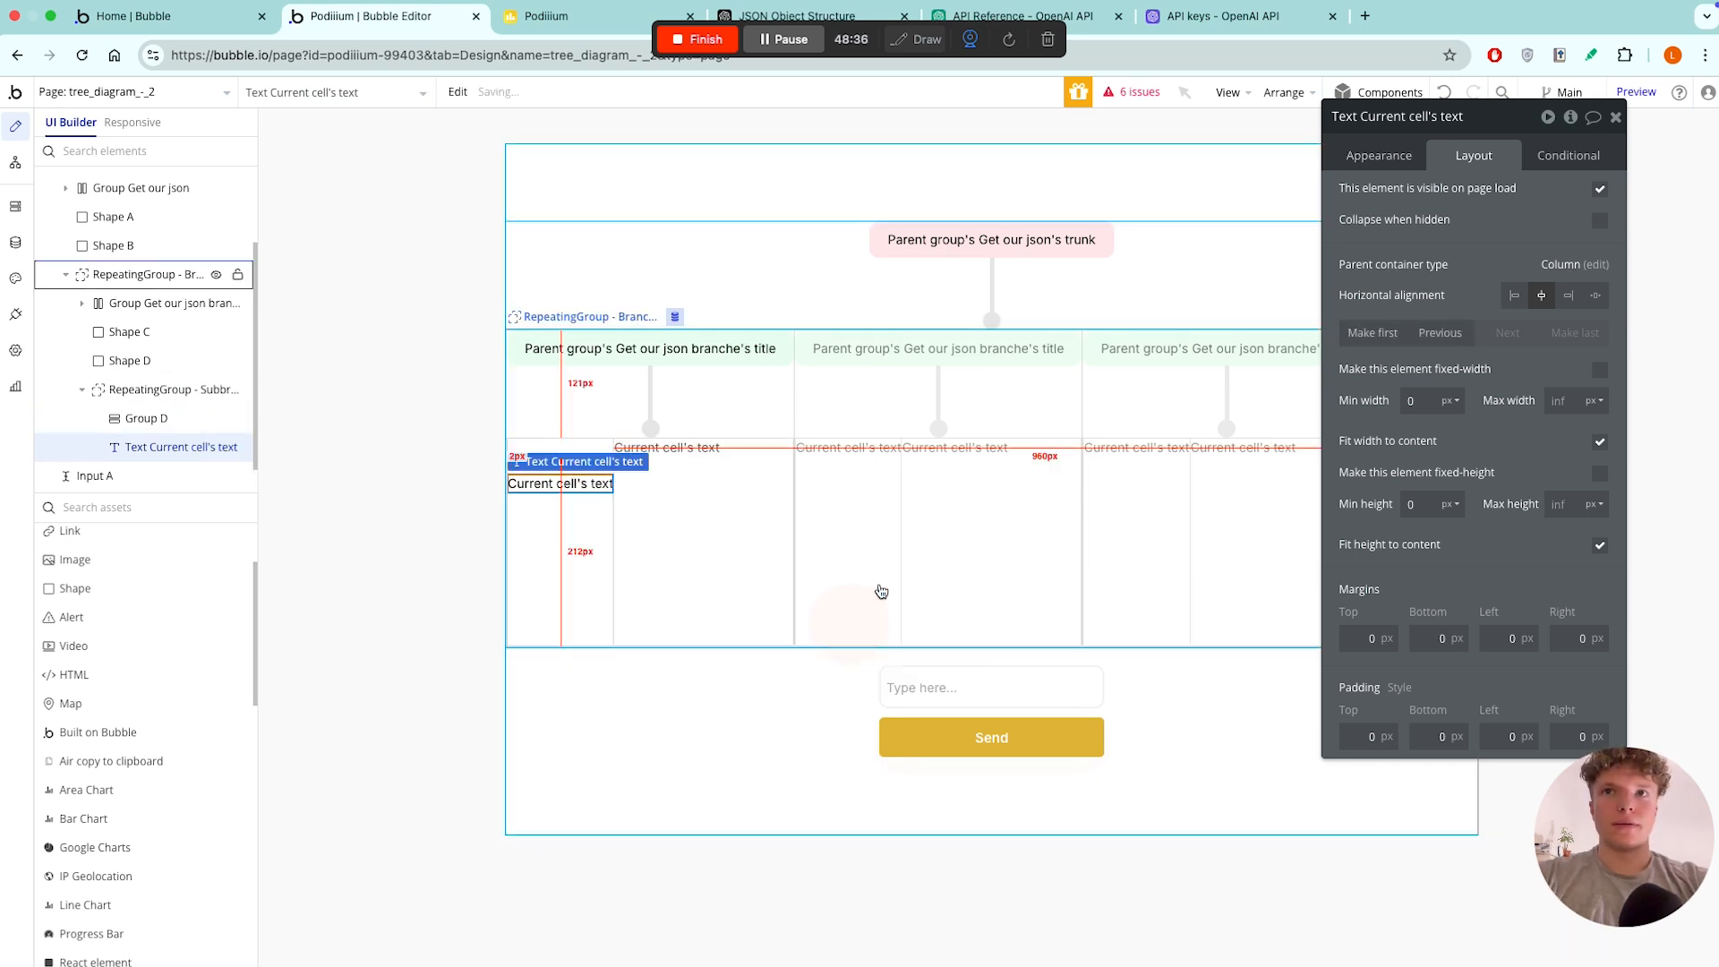
# - Make Group text fit its content with zero minimum size and padding 10 top/bottom, 20 left
pyautogui.click(1598, 564)
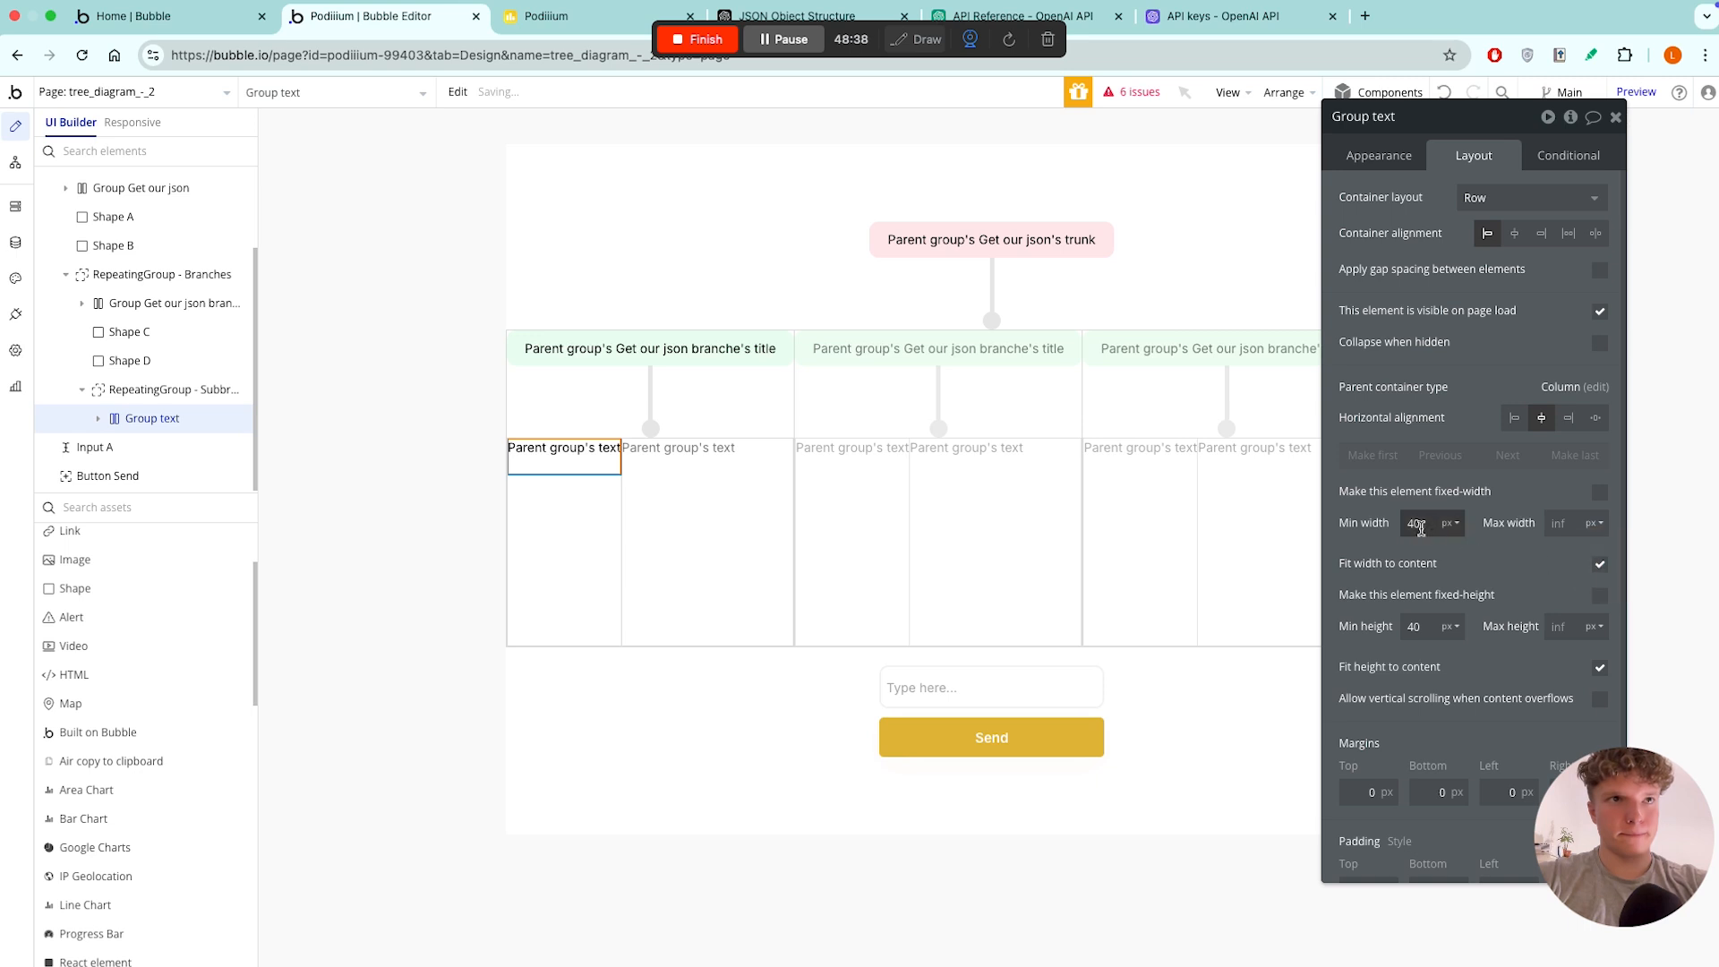
pyautogui.press('BackSpace')
pyautogui.click(1412, 625)
pyautogui.press('BackSpace')
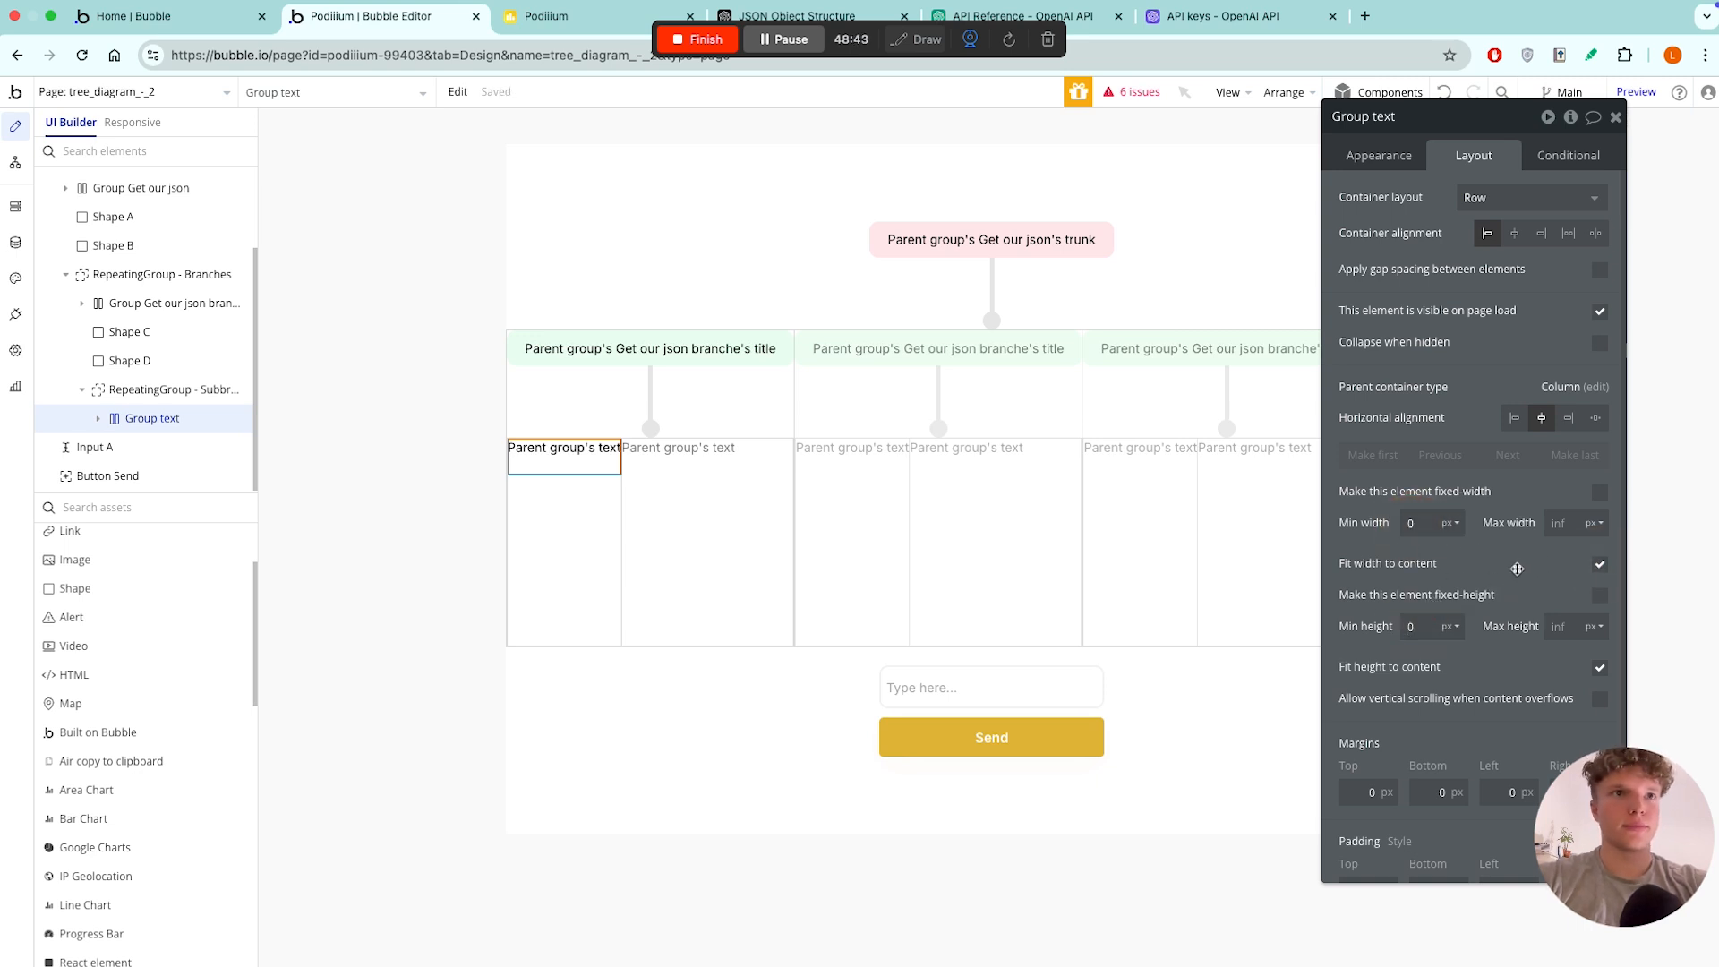
pyautogui.scroll(-1, 1365, 806)
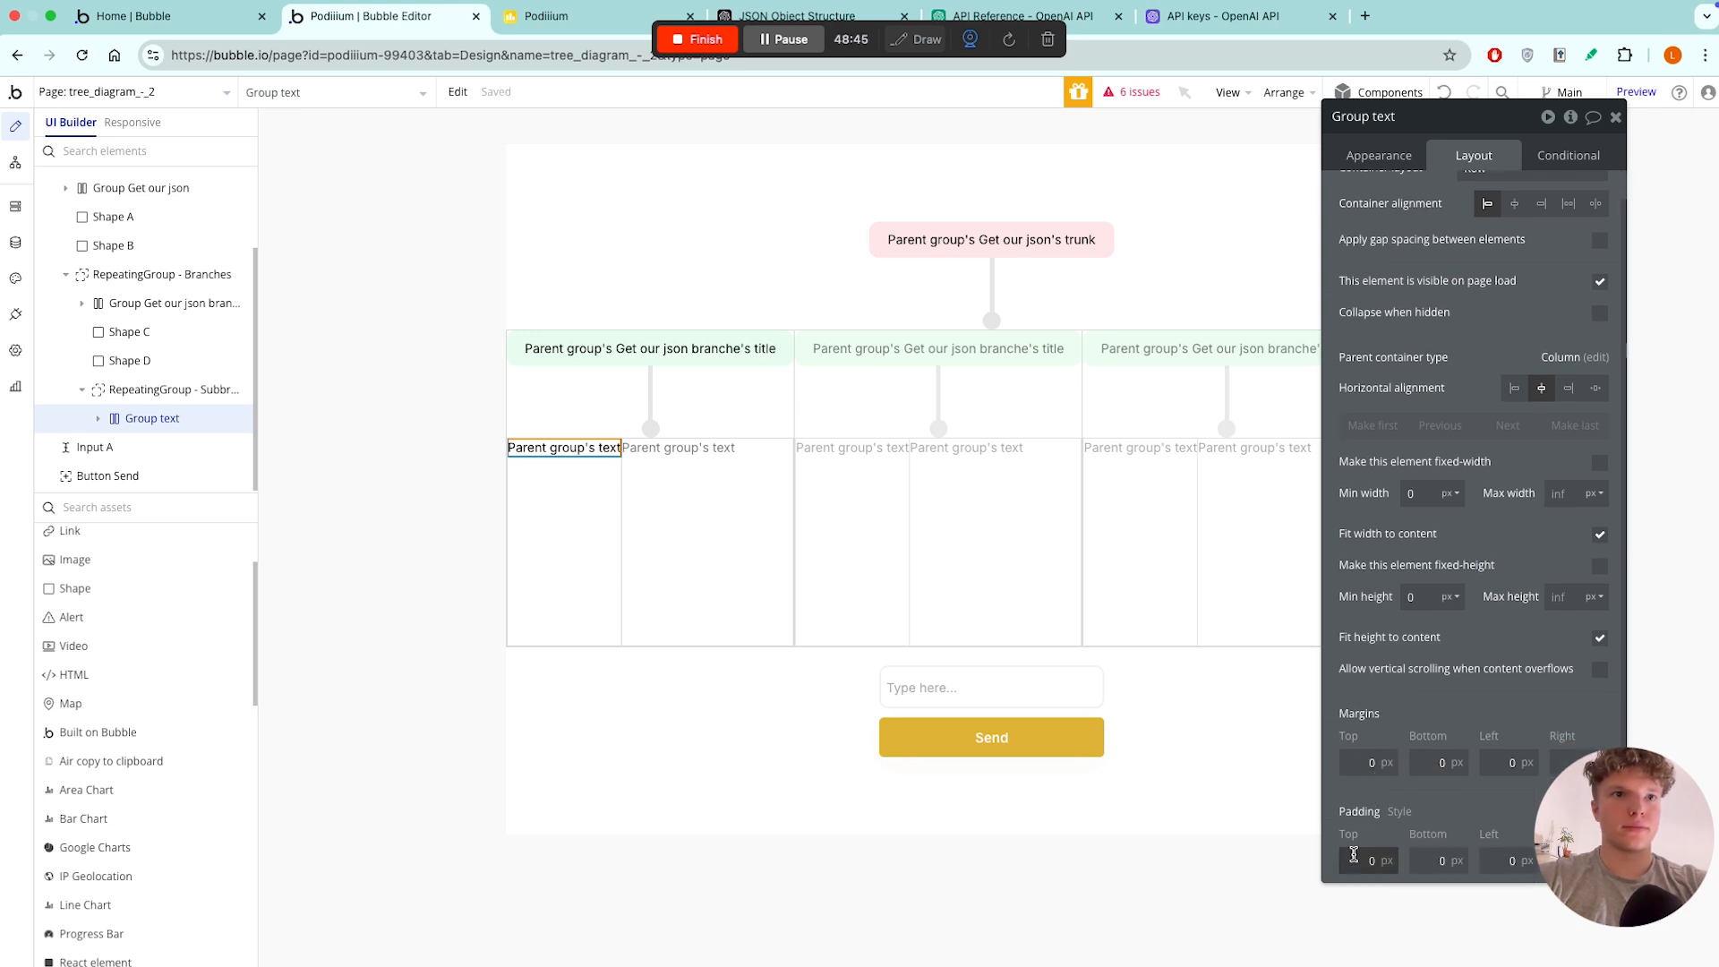
pyautogui.click(1354, 855)
pyautogui.write('1')
pyautogui.click(1429, 859)
pyautogui.write('1')
pyautogui.click(1497, 859)
pyautogui.write('2')
pyautogui.moveTo(1517, 803); pyautogui.dragTo(1487, 622)
# - Give Group text 20 px right padding and corner roundness 10
pyautogui.click(1547, 678)
pyautogui.write('1')
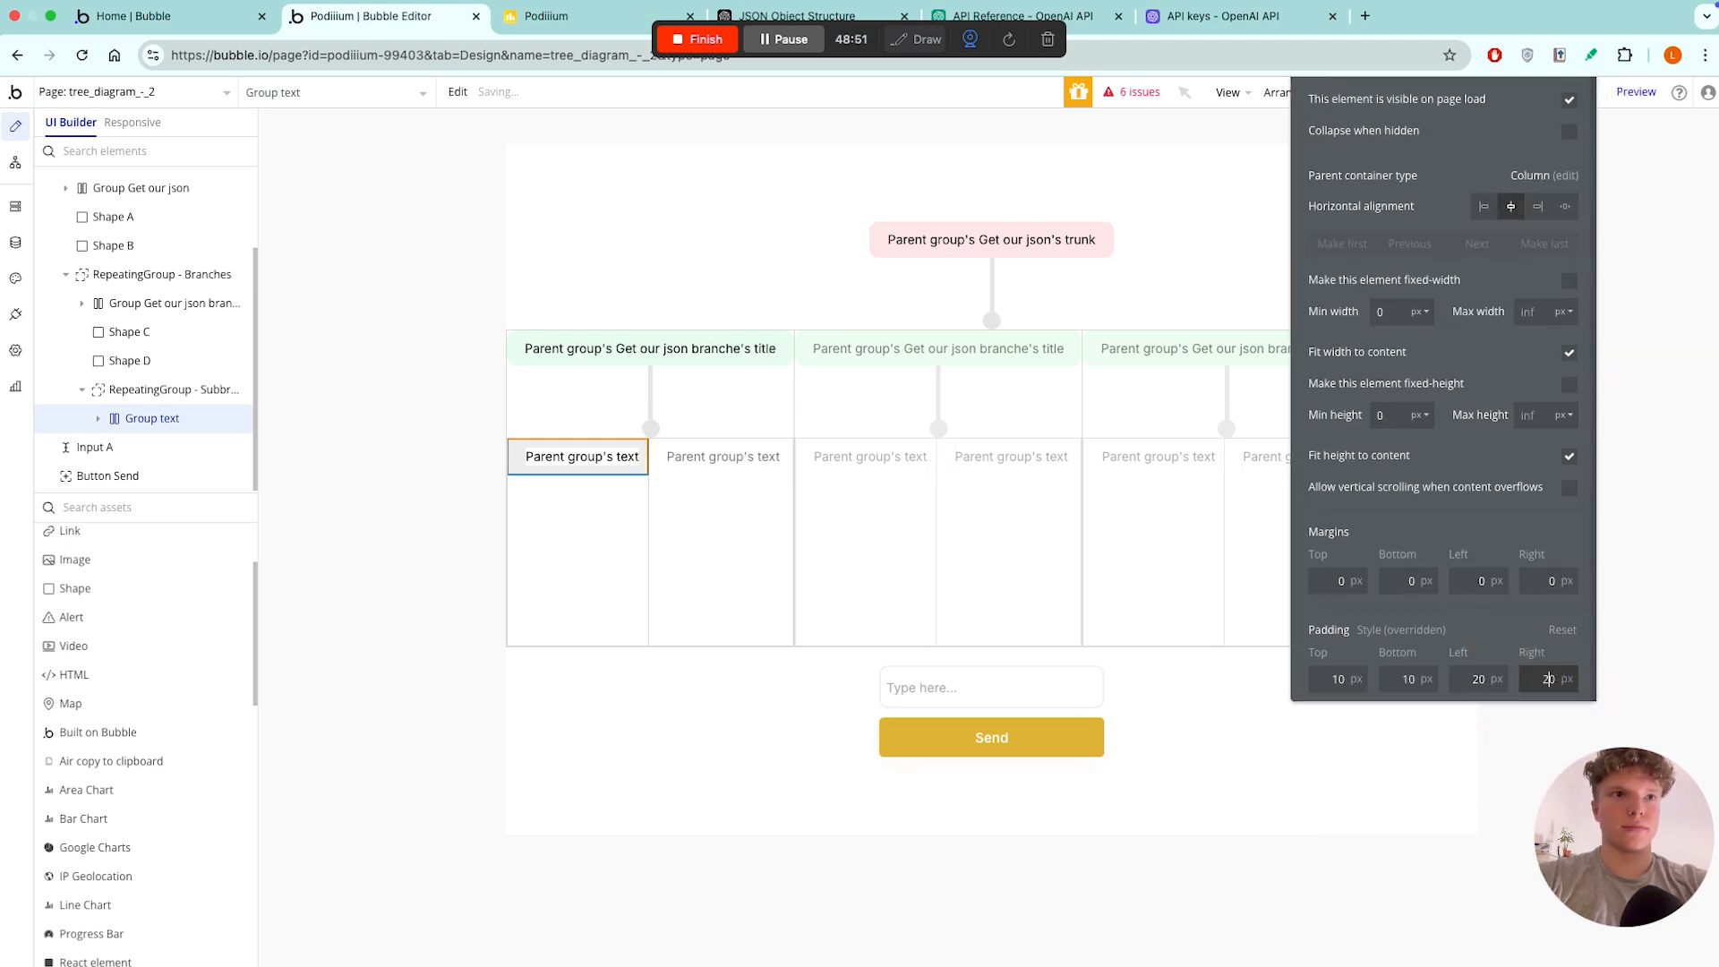
pyautogui.moveTo(1453, 135); pyautogui.dragTo(1450, 341)
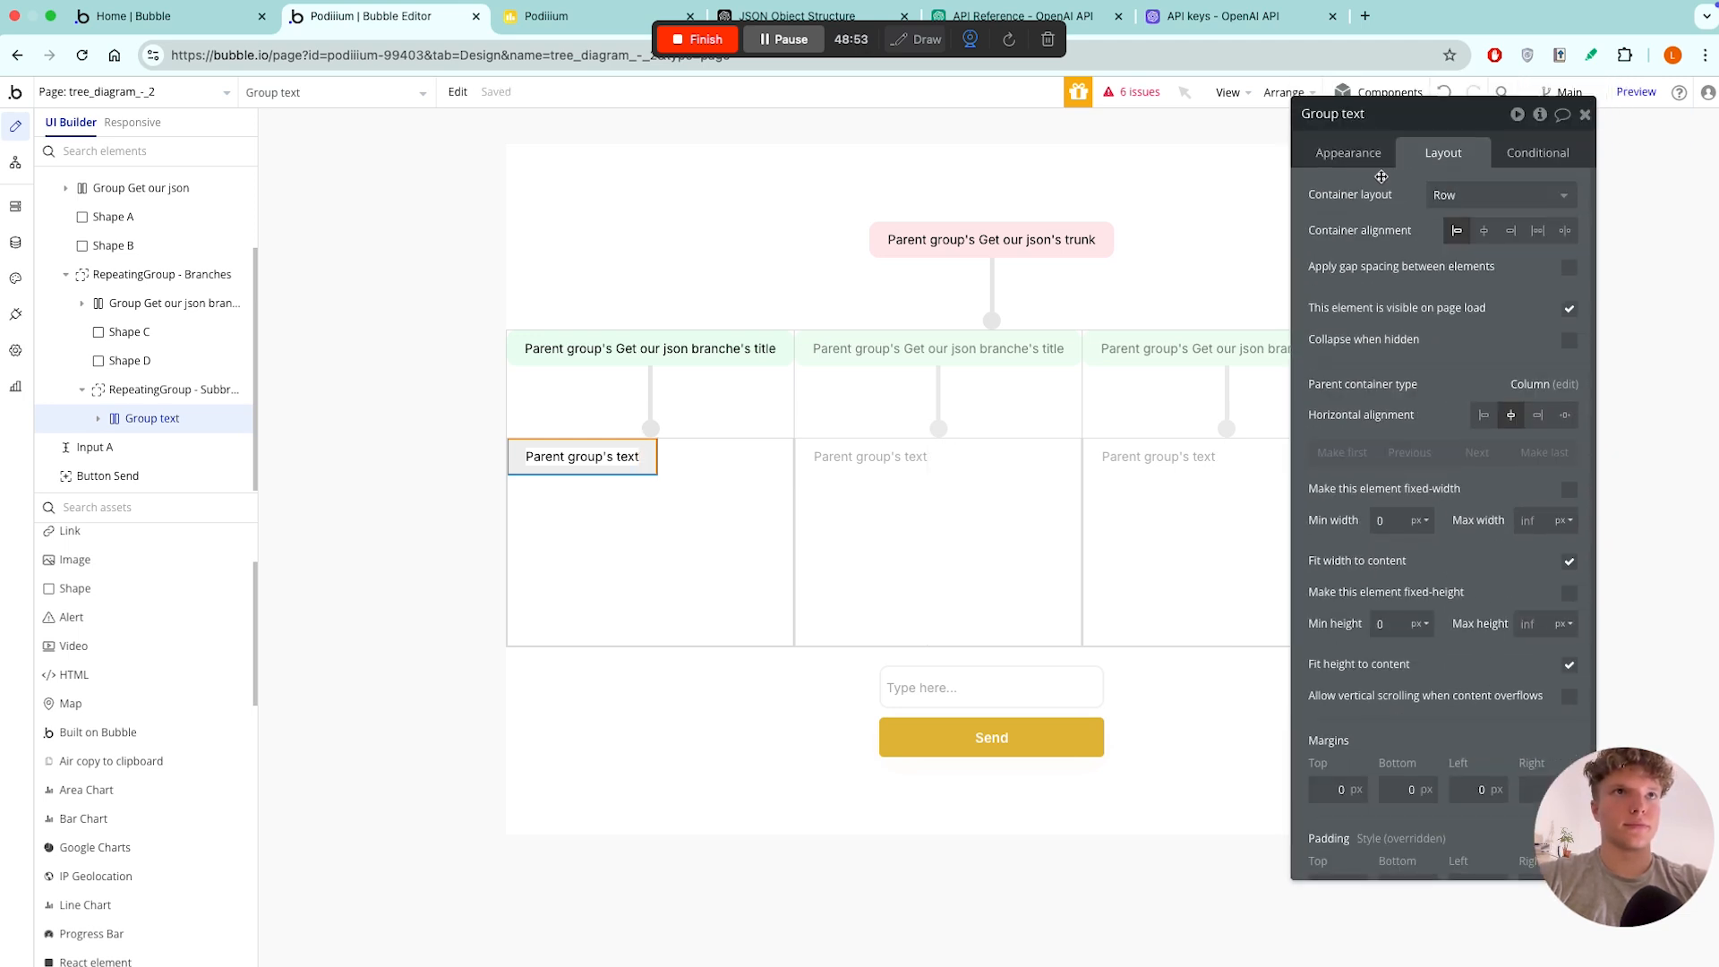
pyautogui.click(1352, 154)
pyautogui.click(1530, 633)
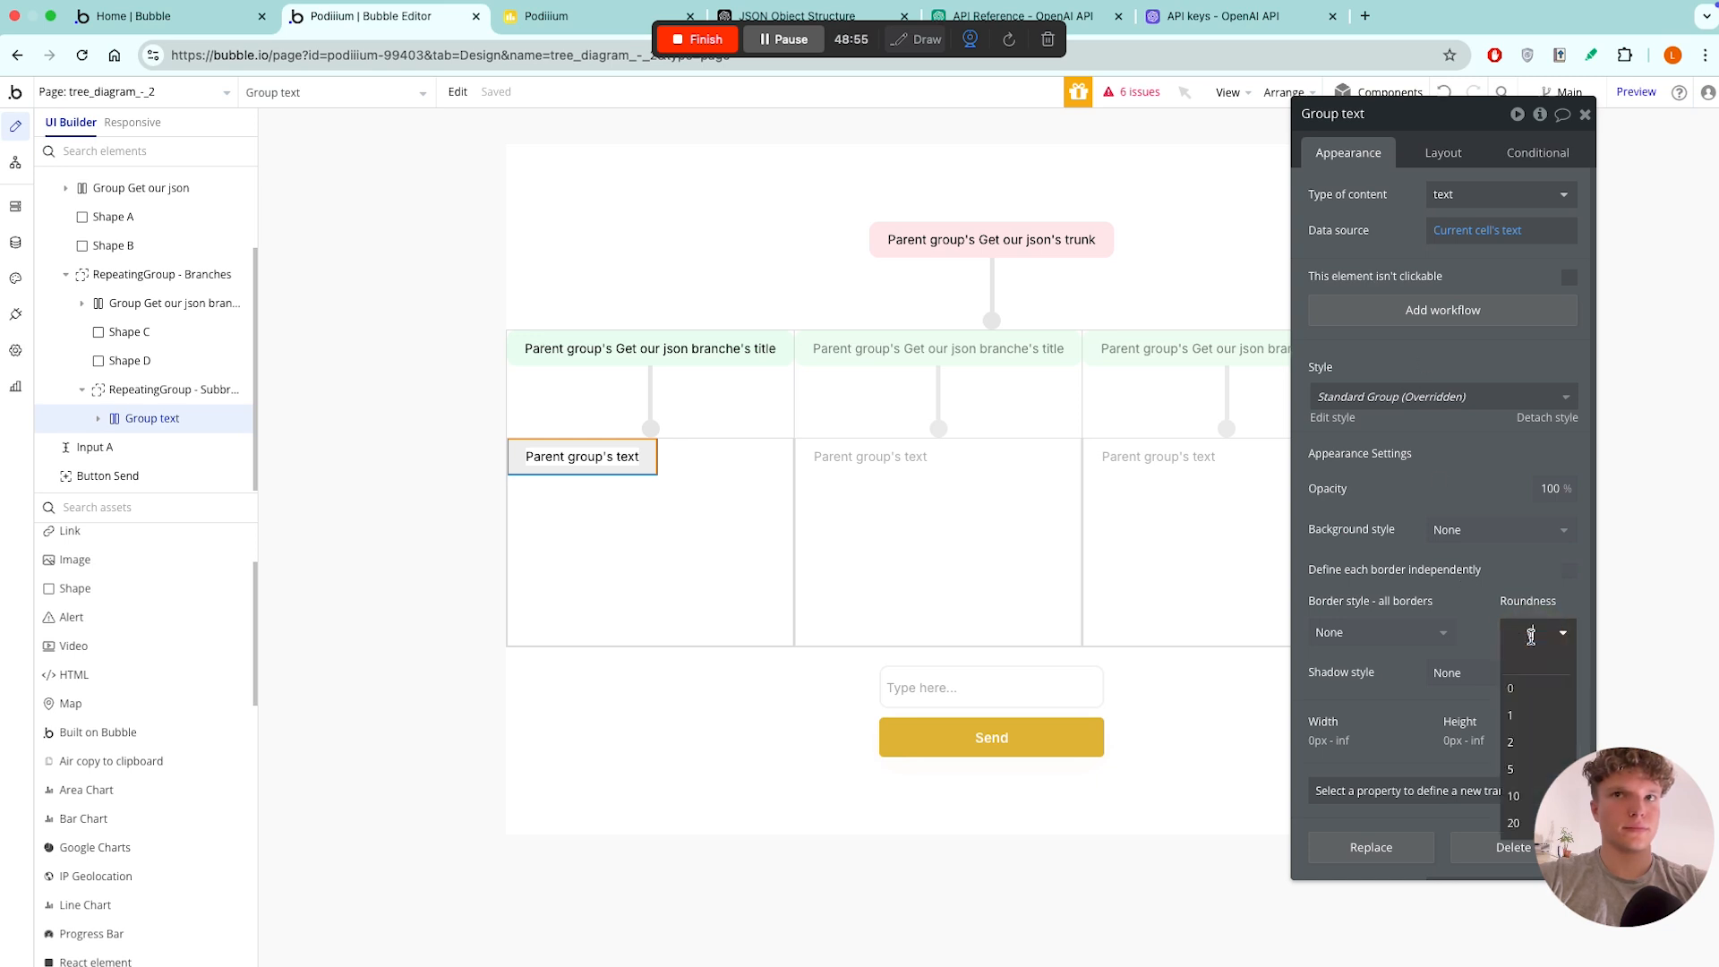
pyautogui.click(1513, 796)
# - Give Group text a Flat color #F200FF background at 10% opacity
pyautogui.click(1434, 531)
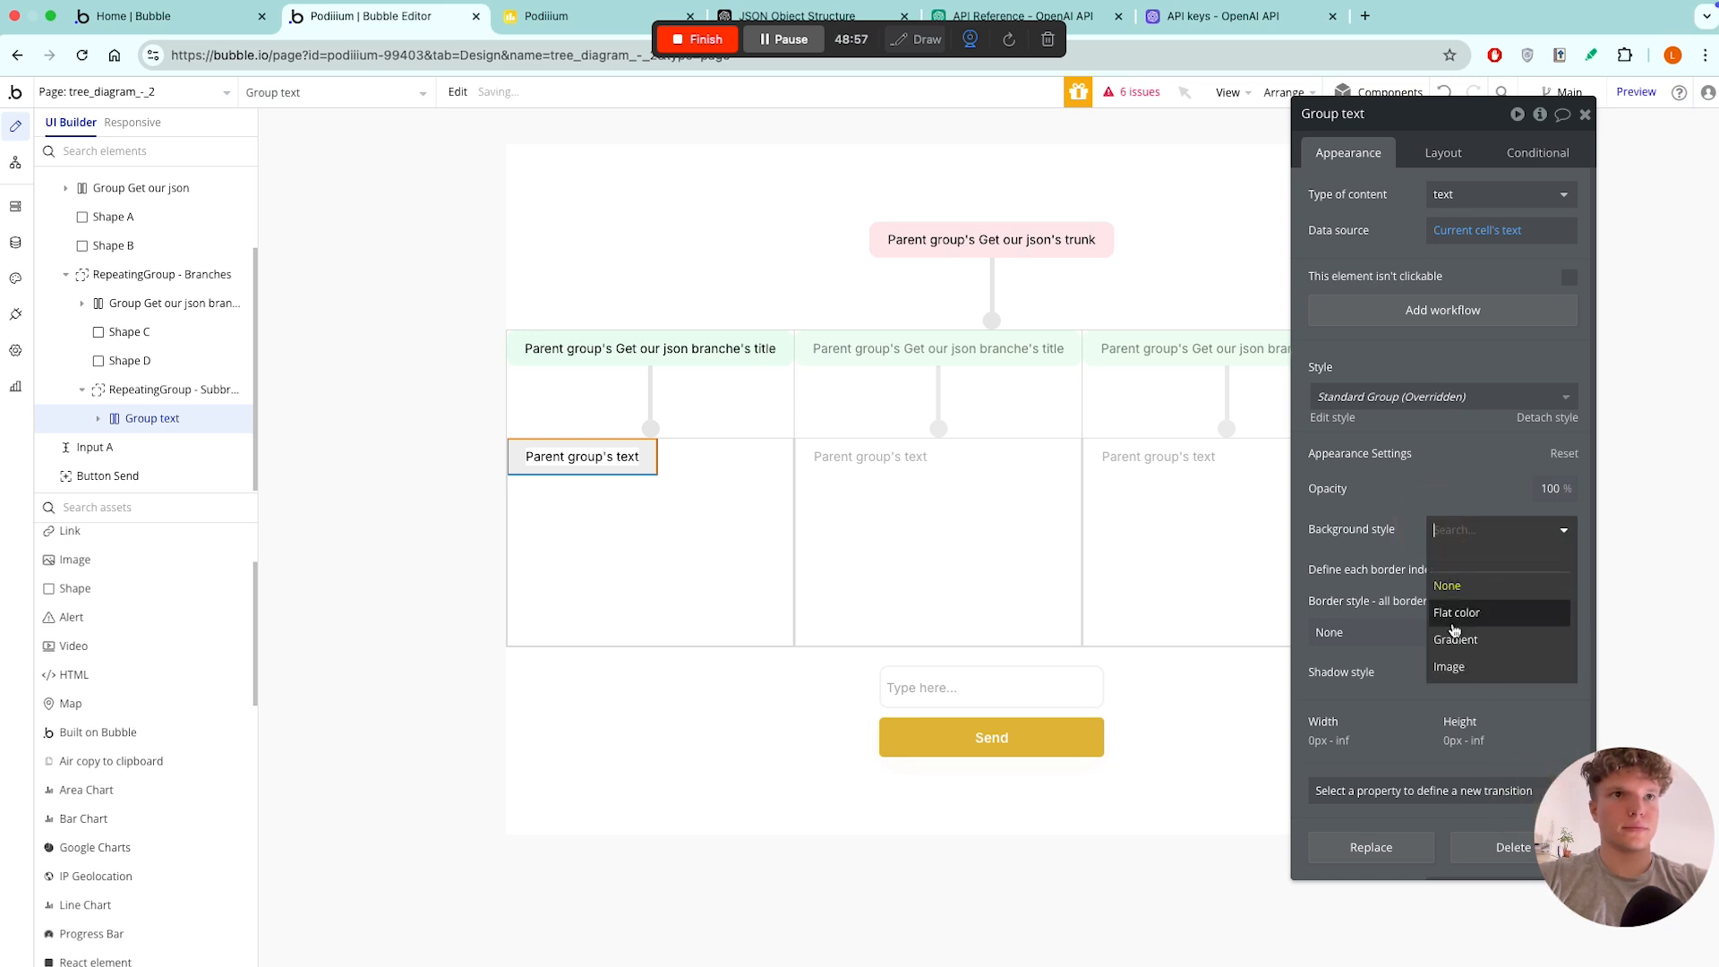
pyautogui.click(1473, 604)
pyautogui.click(1471, 565)
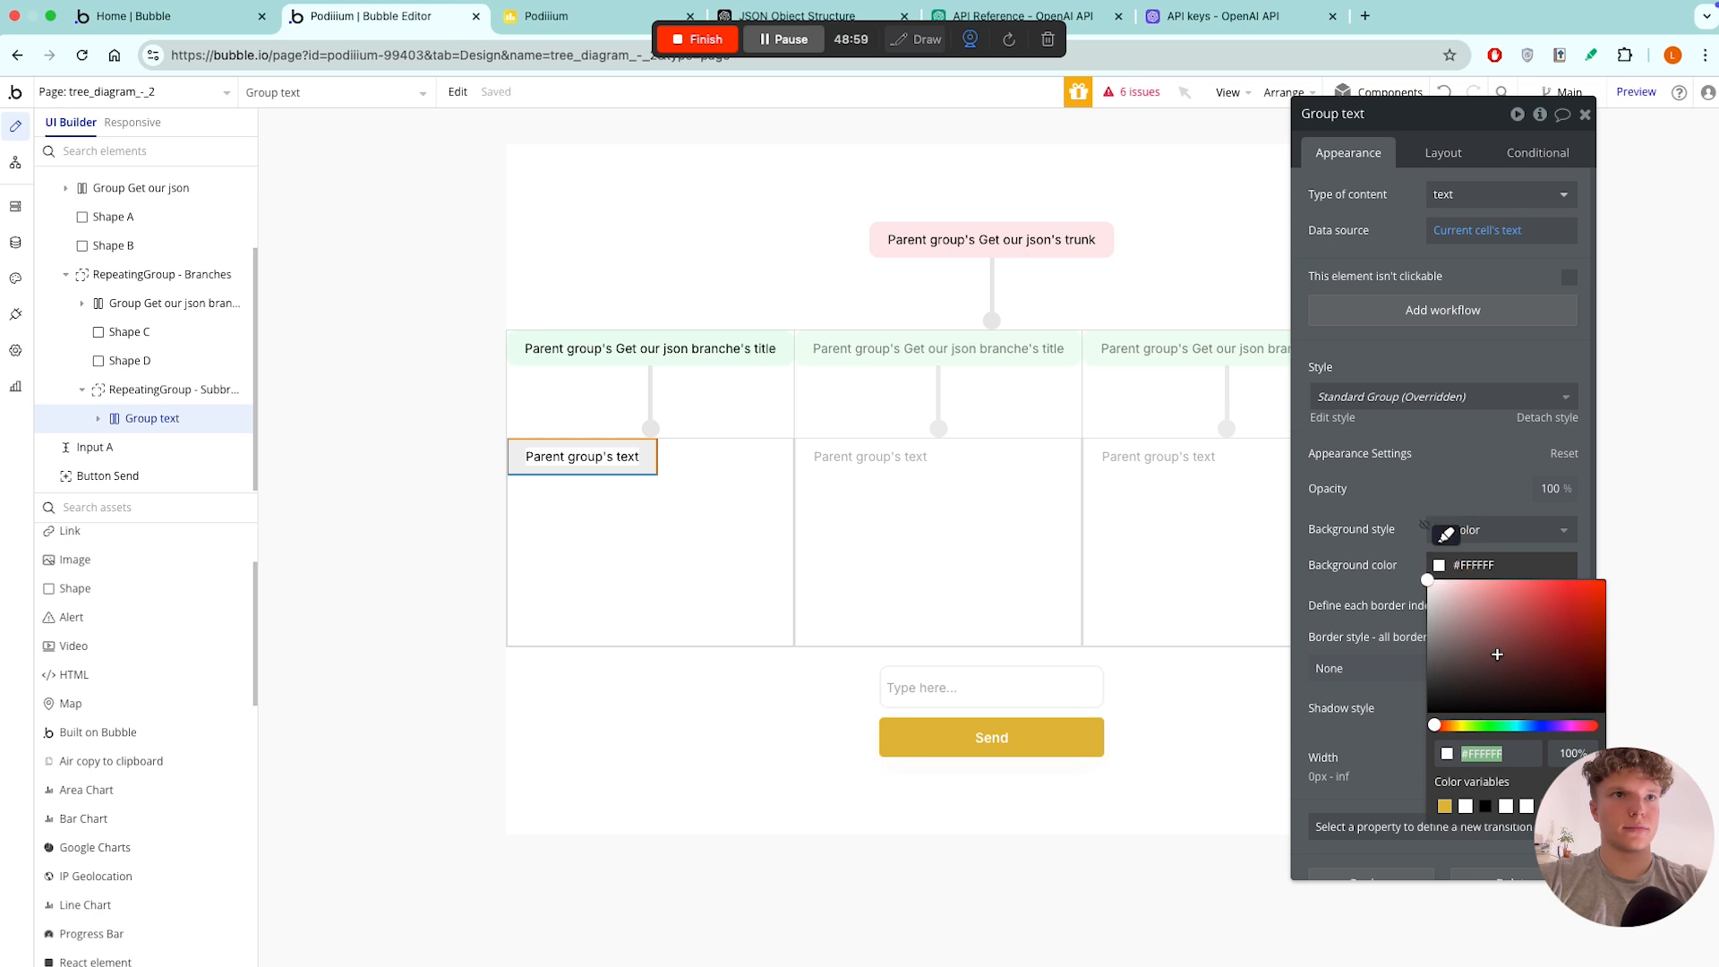
pyautogui.click(1568, 726)
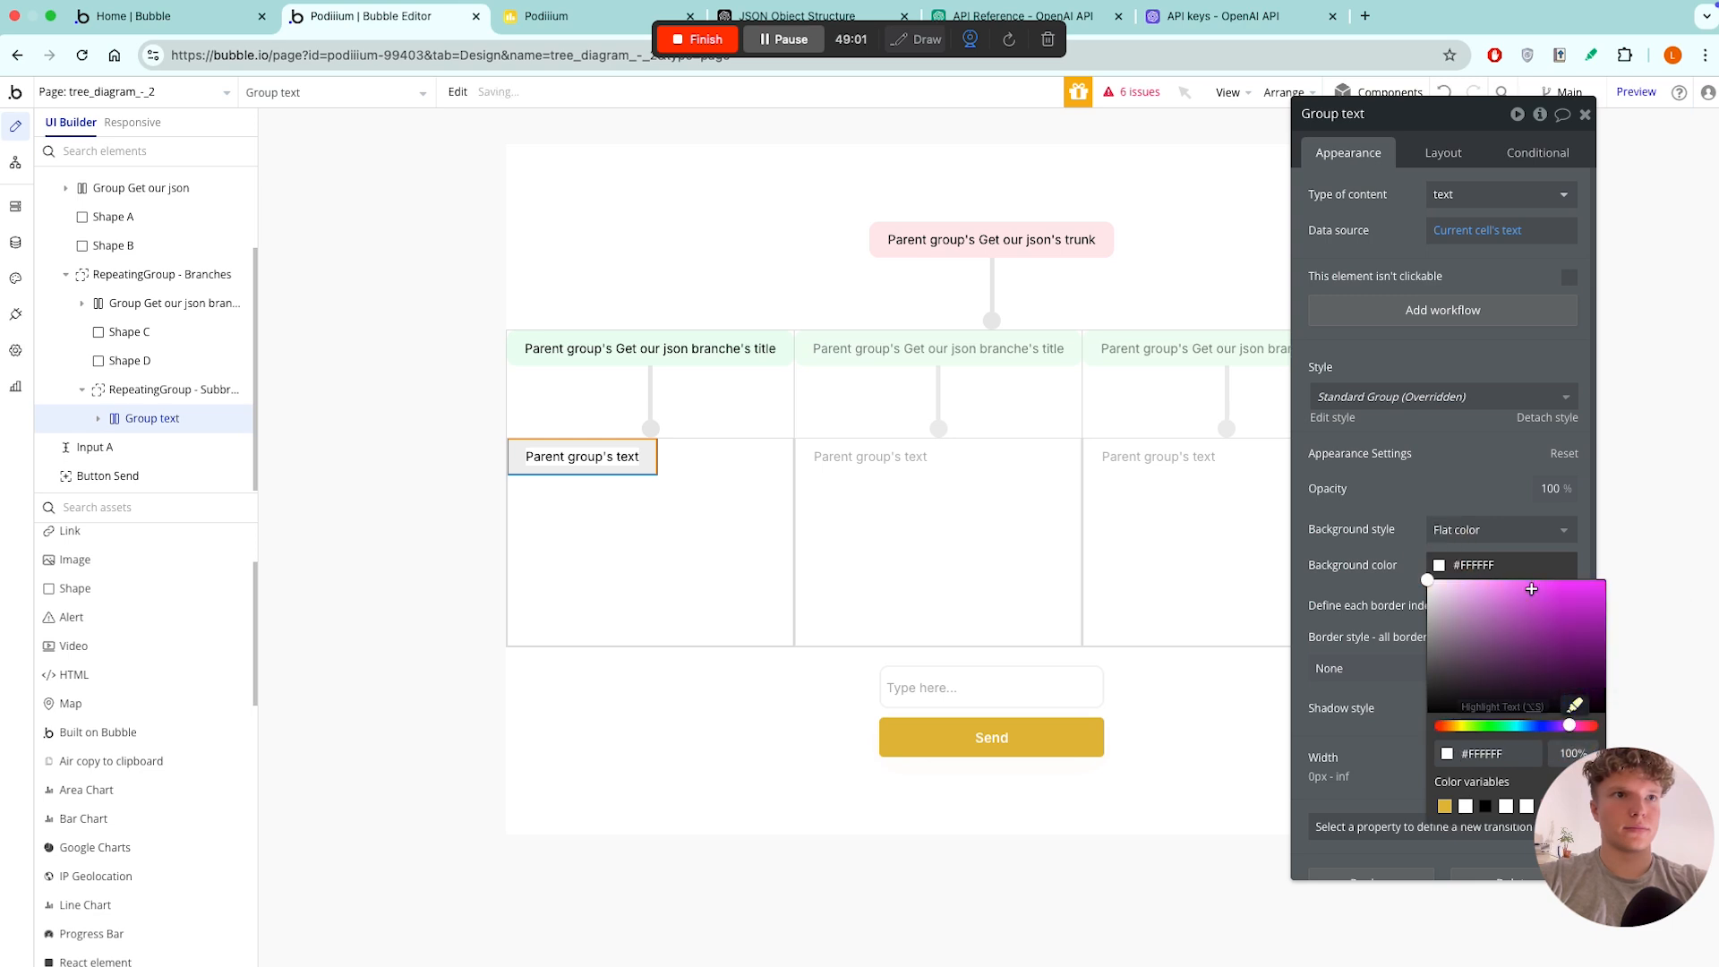
pyautogui.click(1604, 582)
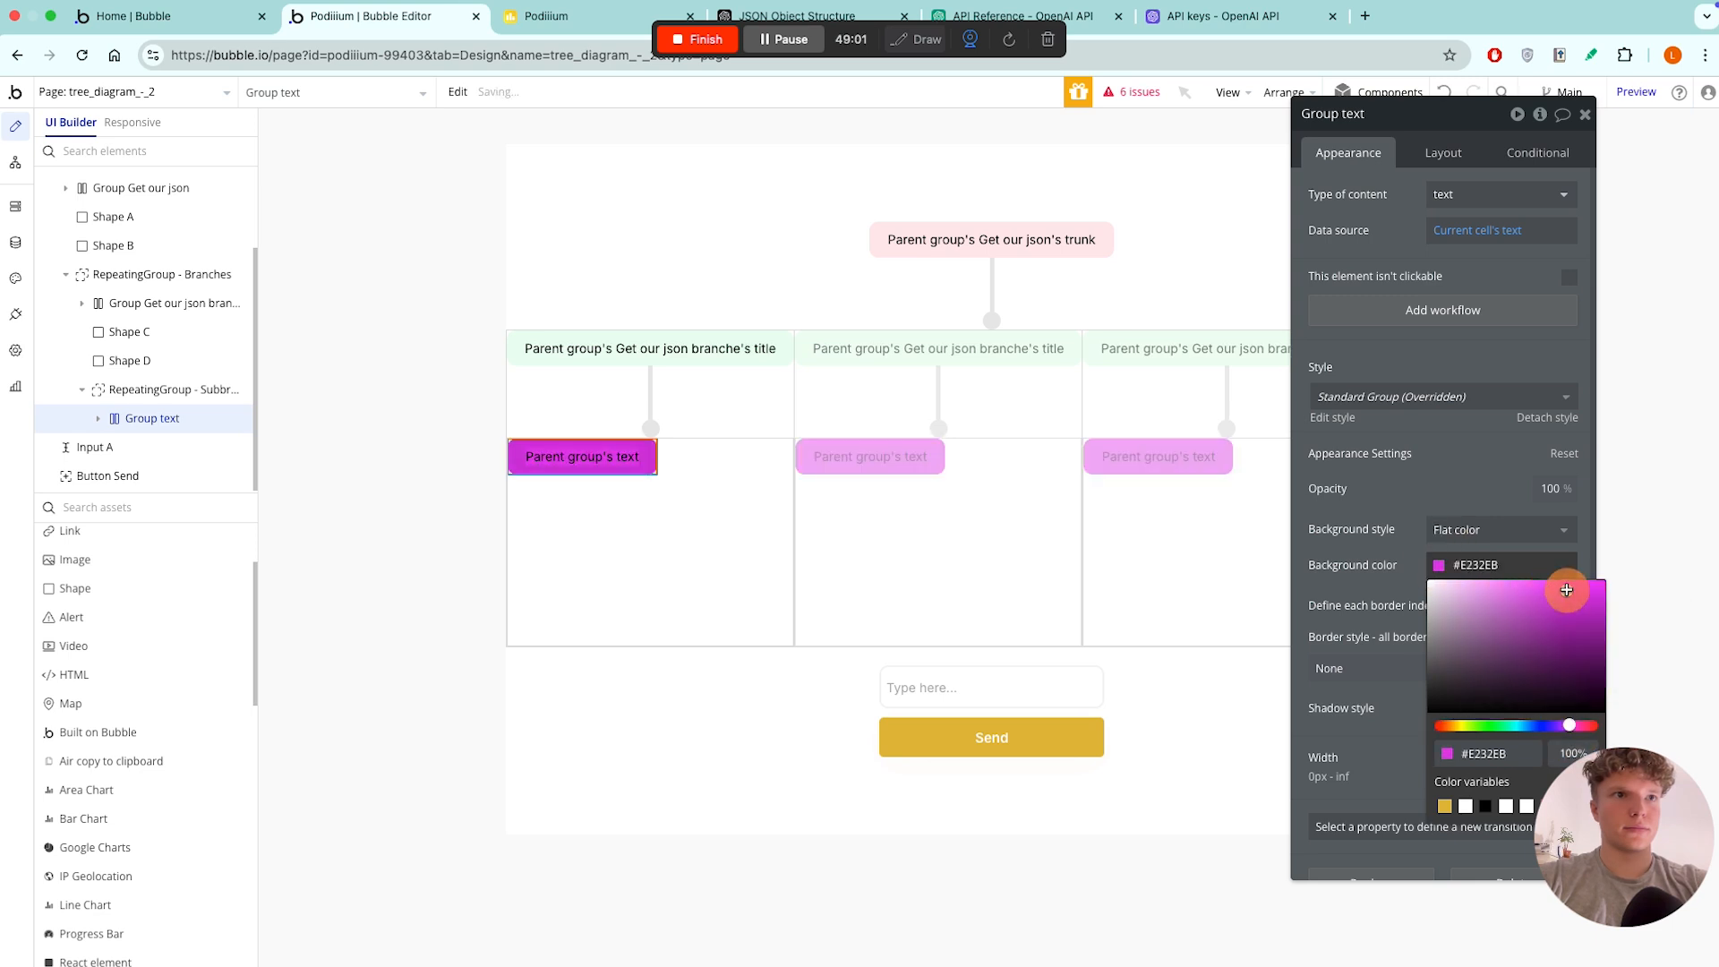
pyautogui.click(1572, 754)
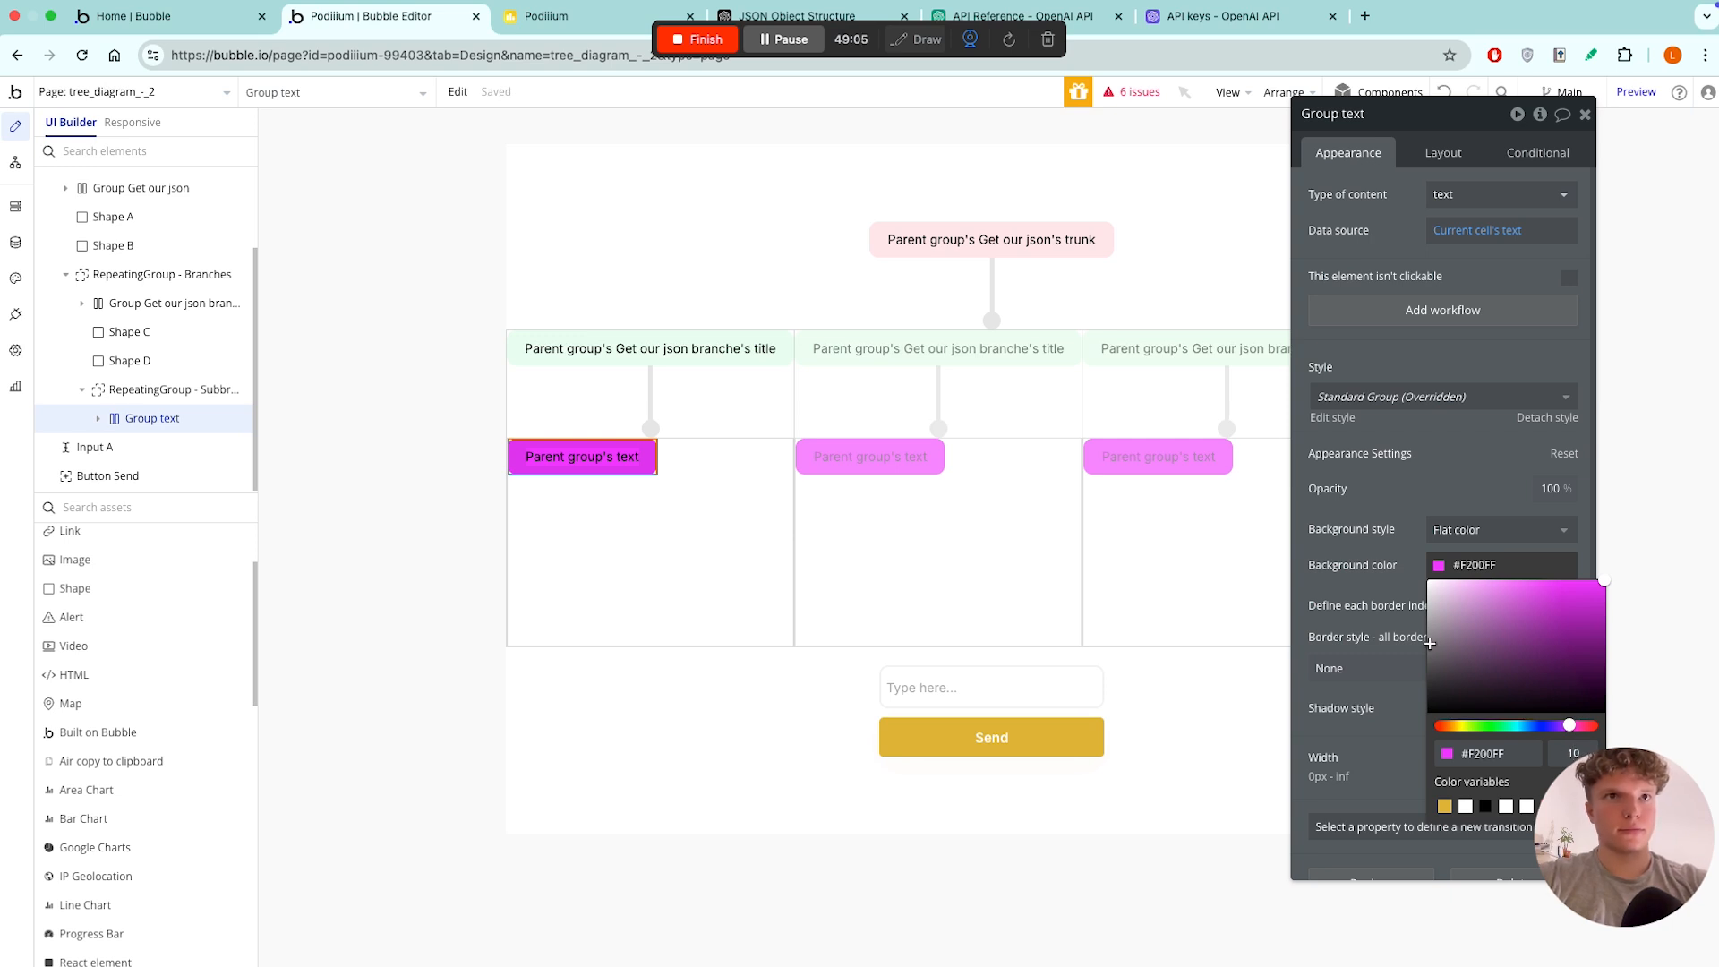
pyautogui.click(1375, 582)
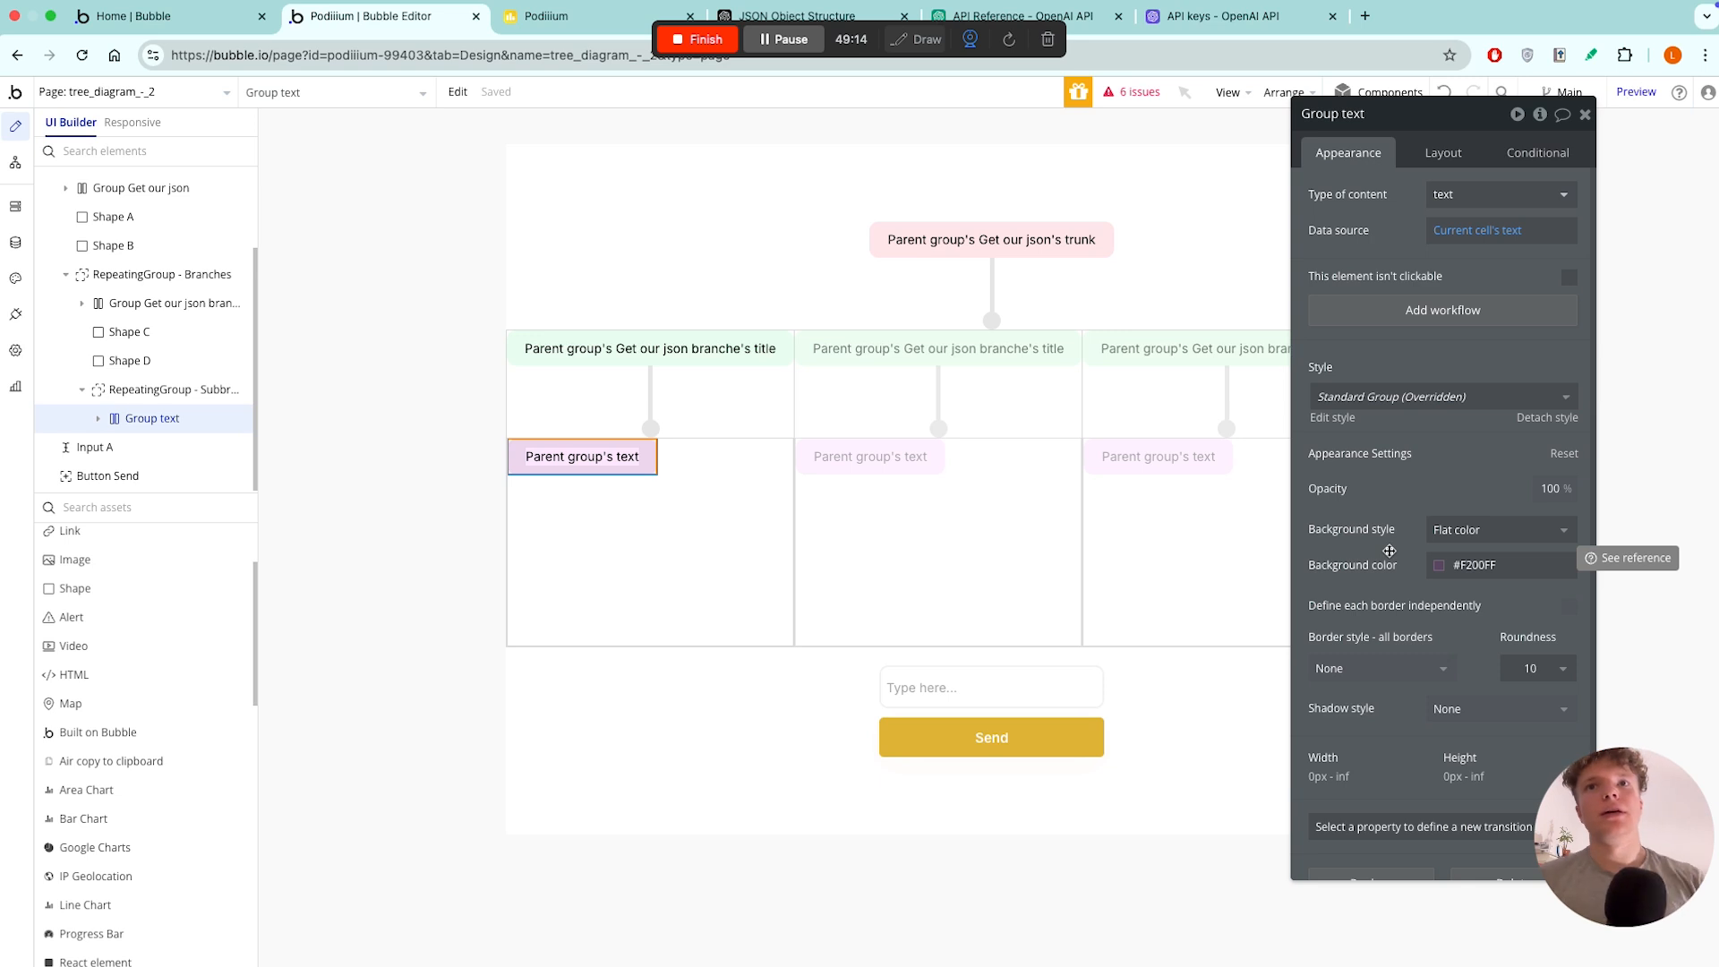
pyautogui.moveTo(1432, 116); pyautogui.dragTo(1092, 412)
# - Move Group text into RepeatingGroup - Subbranches and check connector Shape C's 5×60 px layout
pyautogui.click(721, 529)
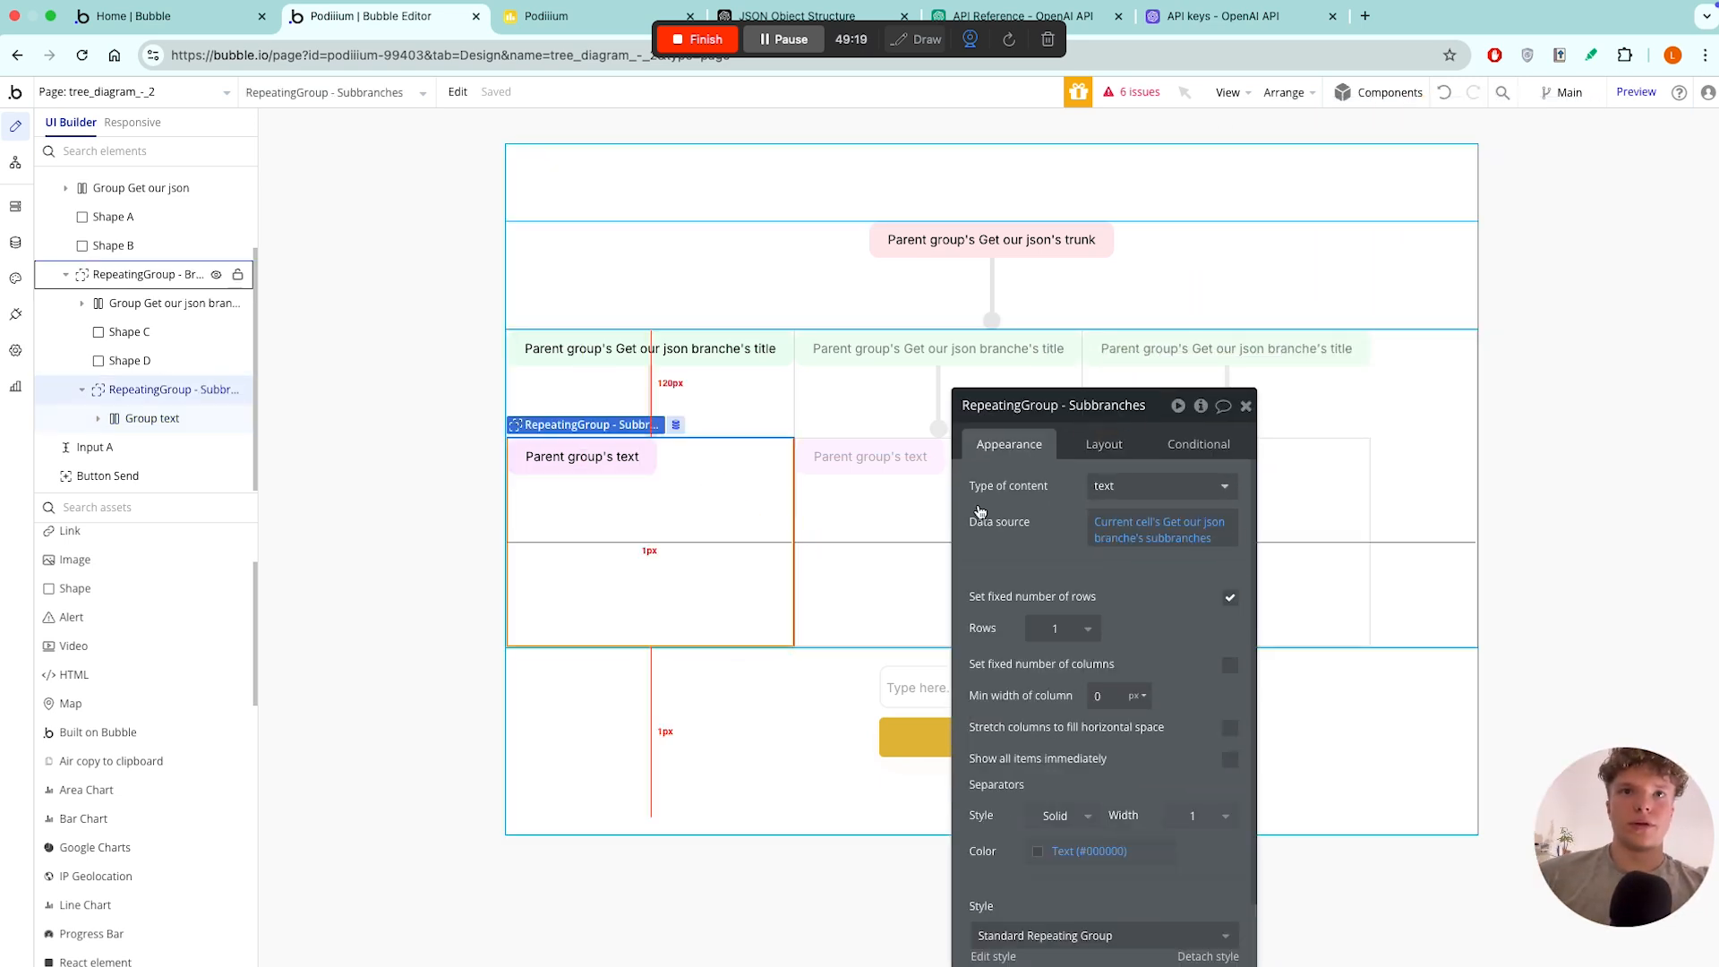
pyautogui.moveTo(1164, 421); pyautogui.dragTo(1325, 170)
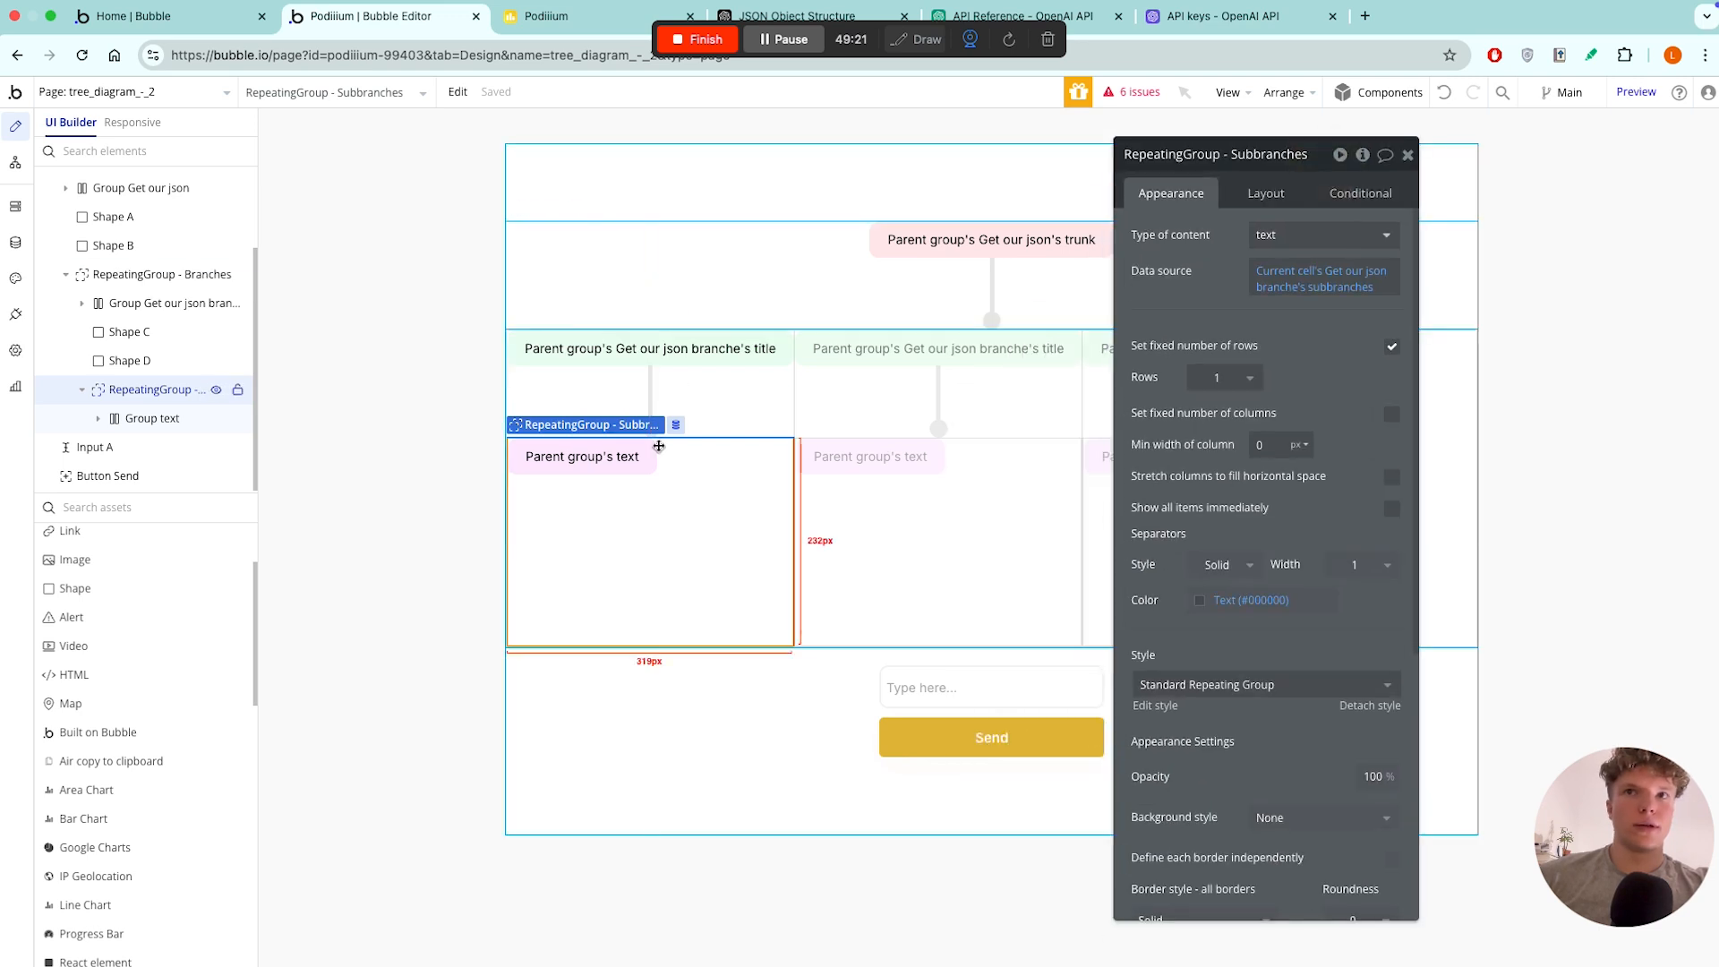
pyautogui.click(906, 457)
pyautogui.click(1277, 193)
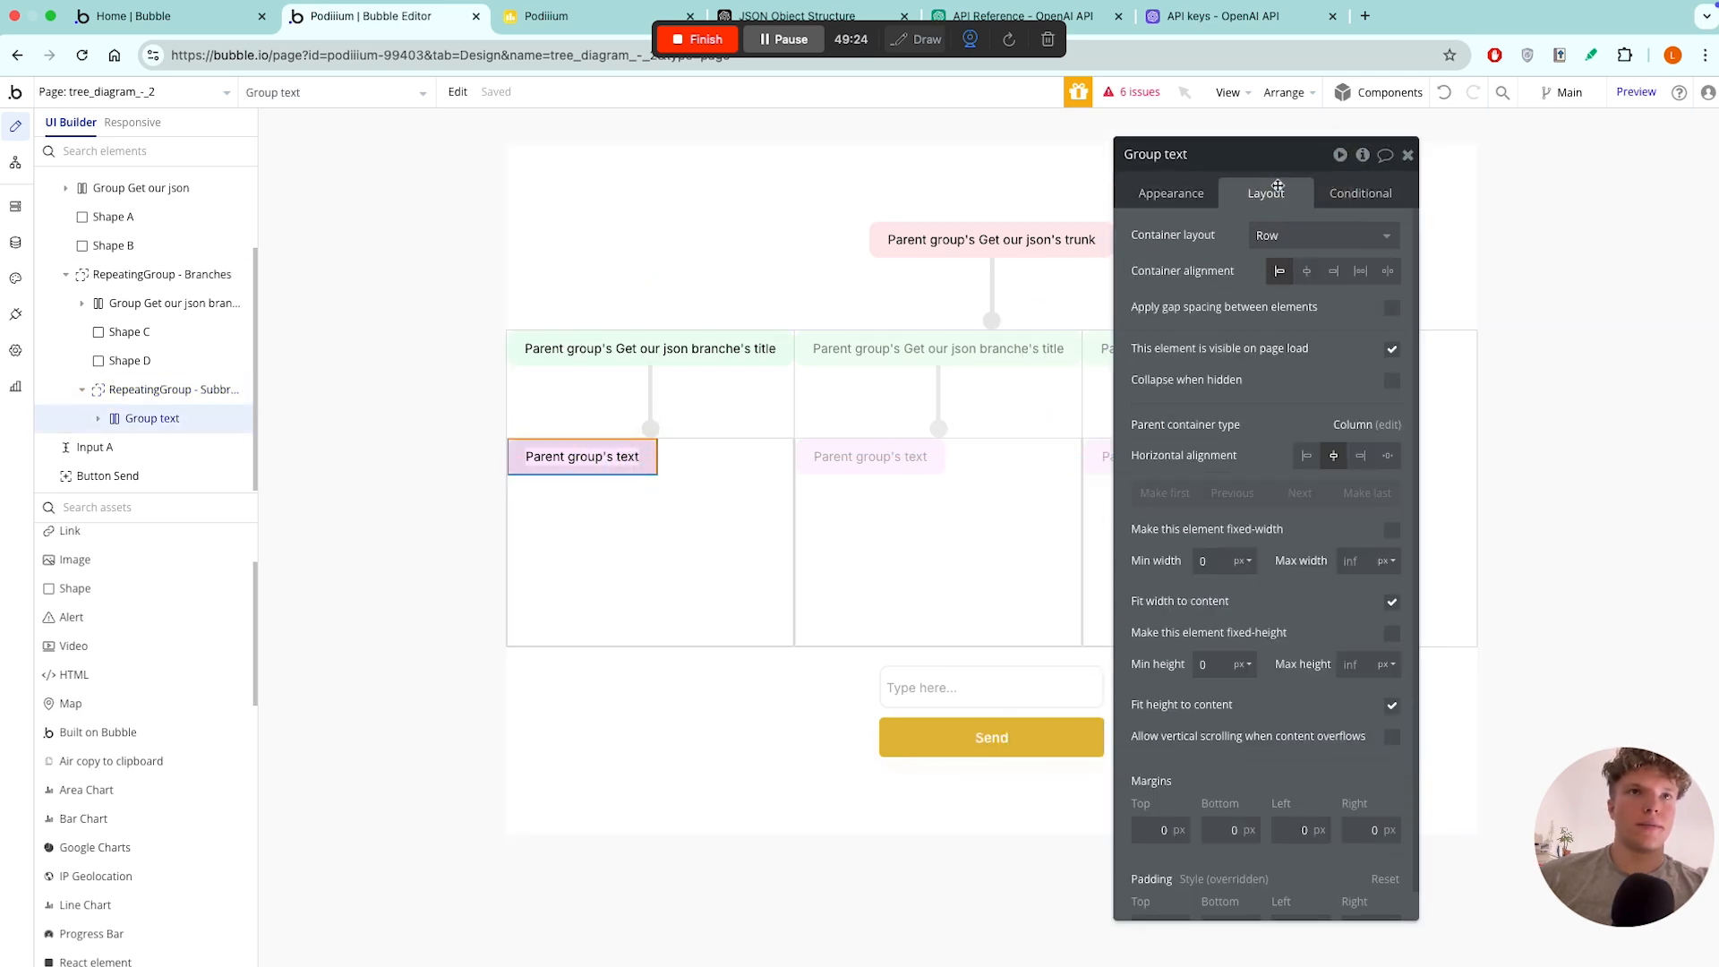
pyautogui.click(702, 513)
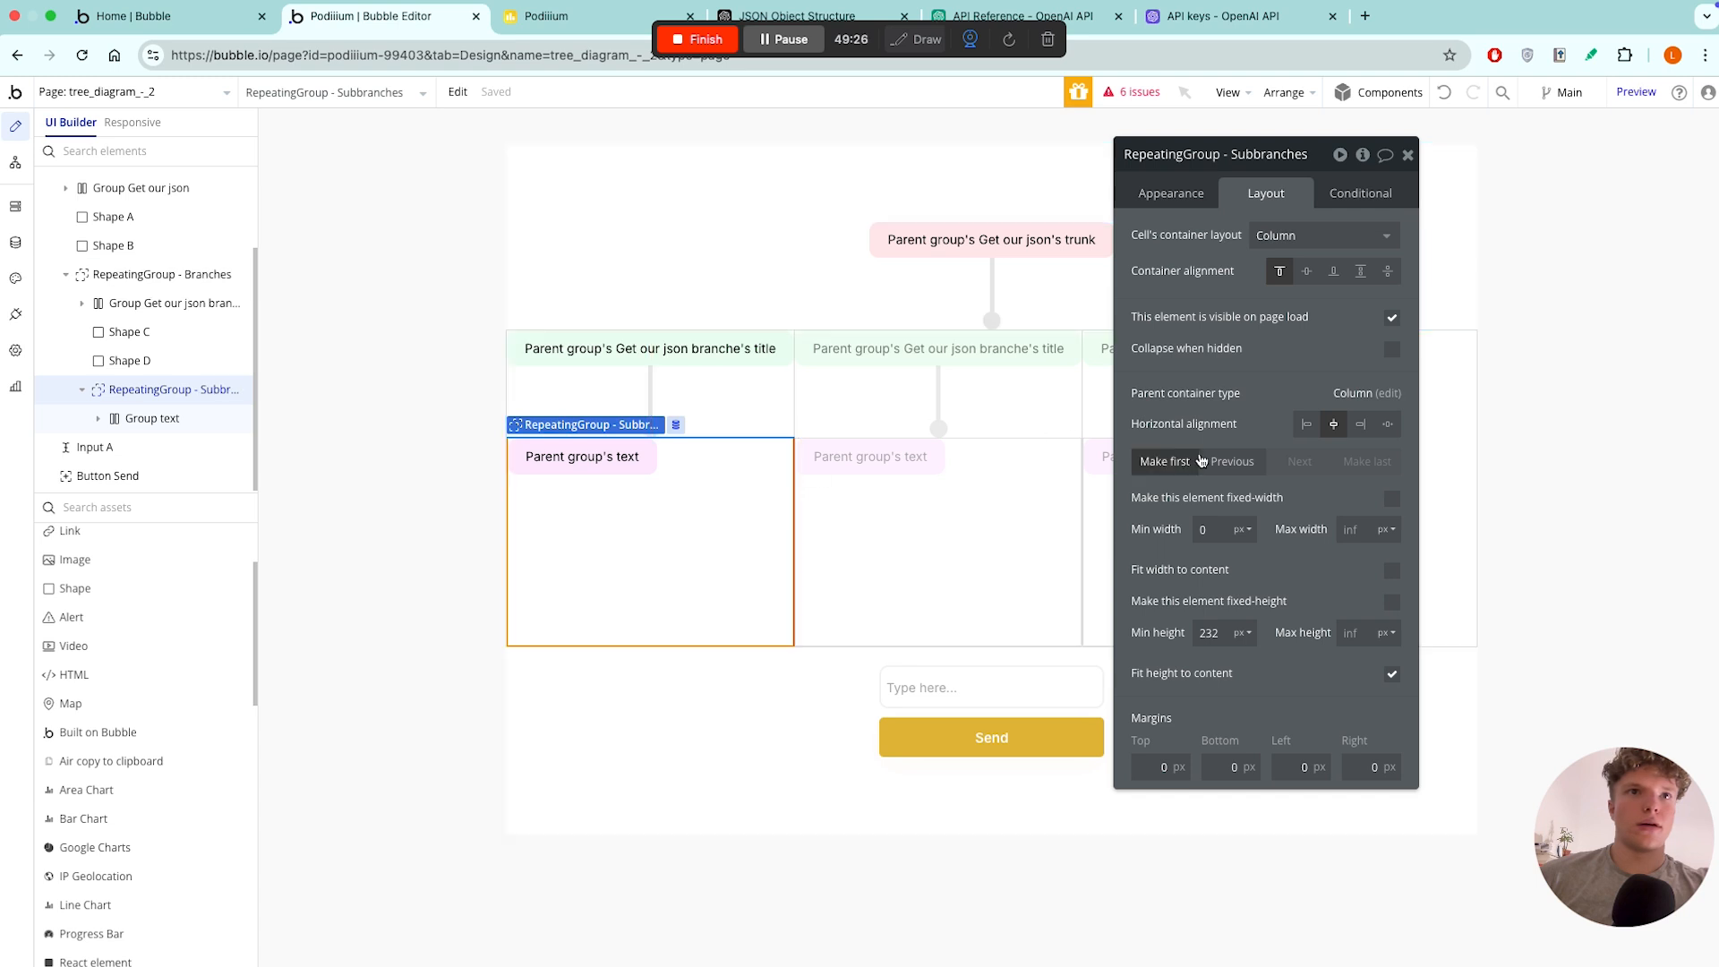
pyautogui.click(1391, 571)
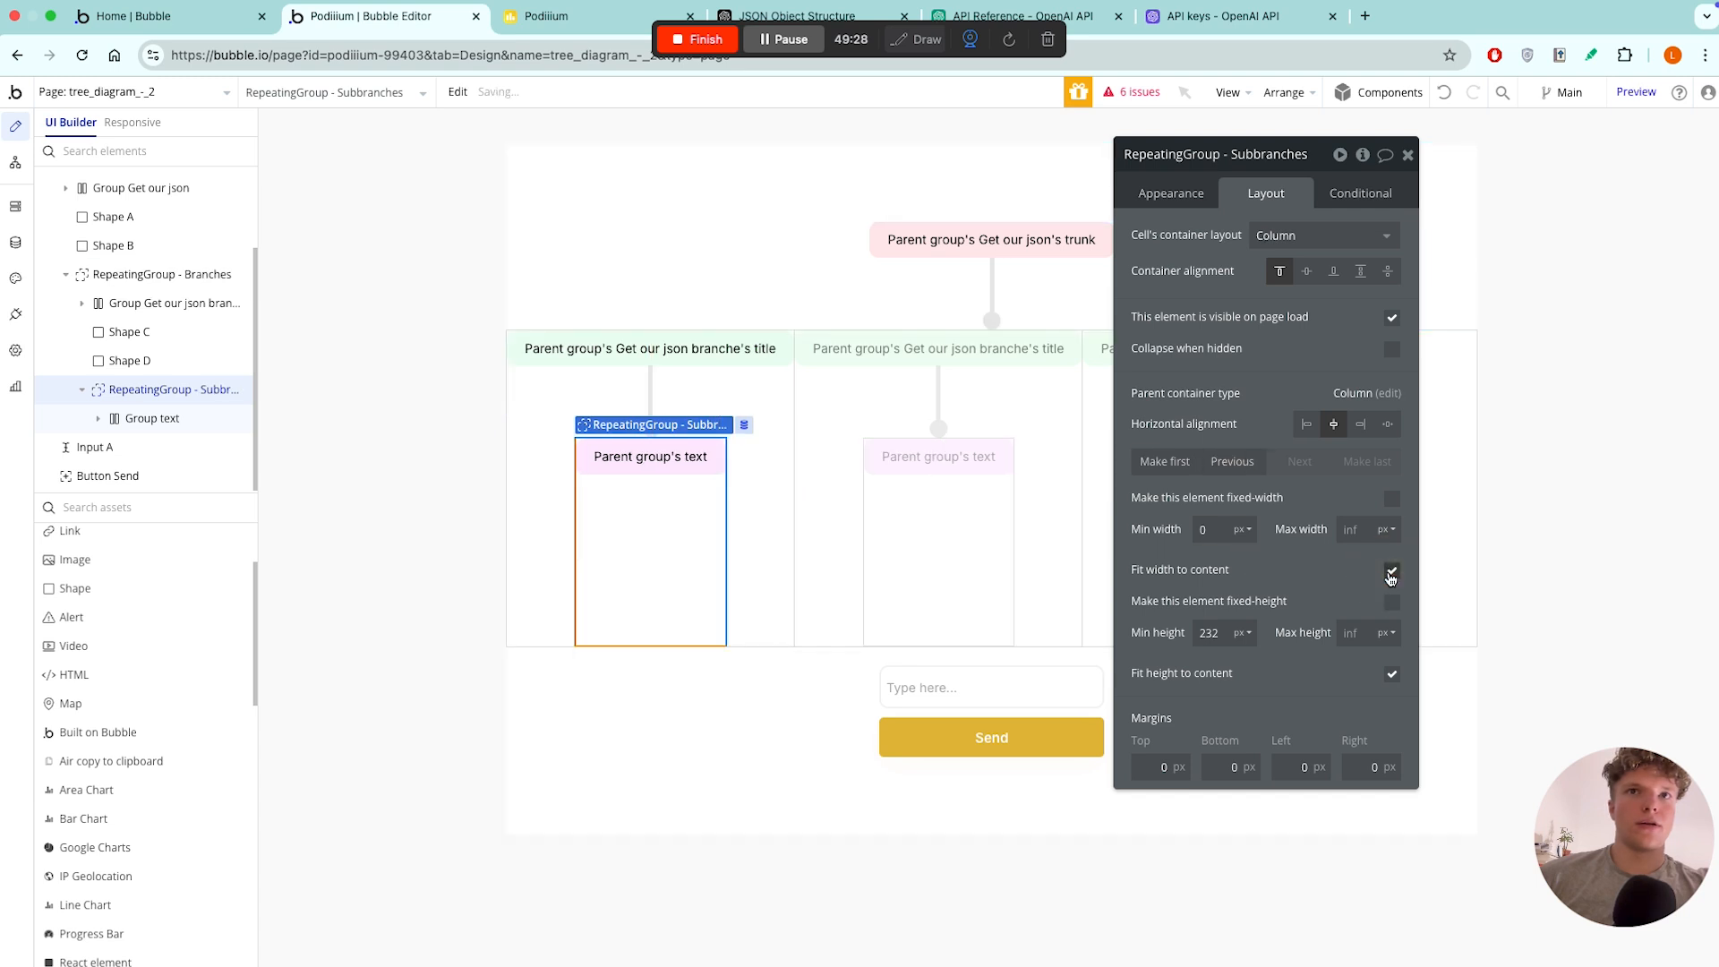
pyautogui.click(1390, 573)
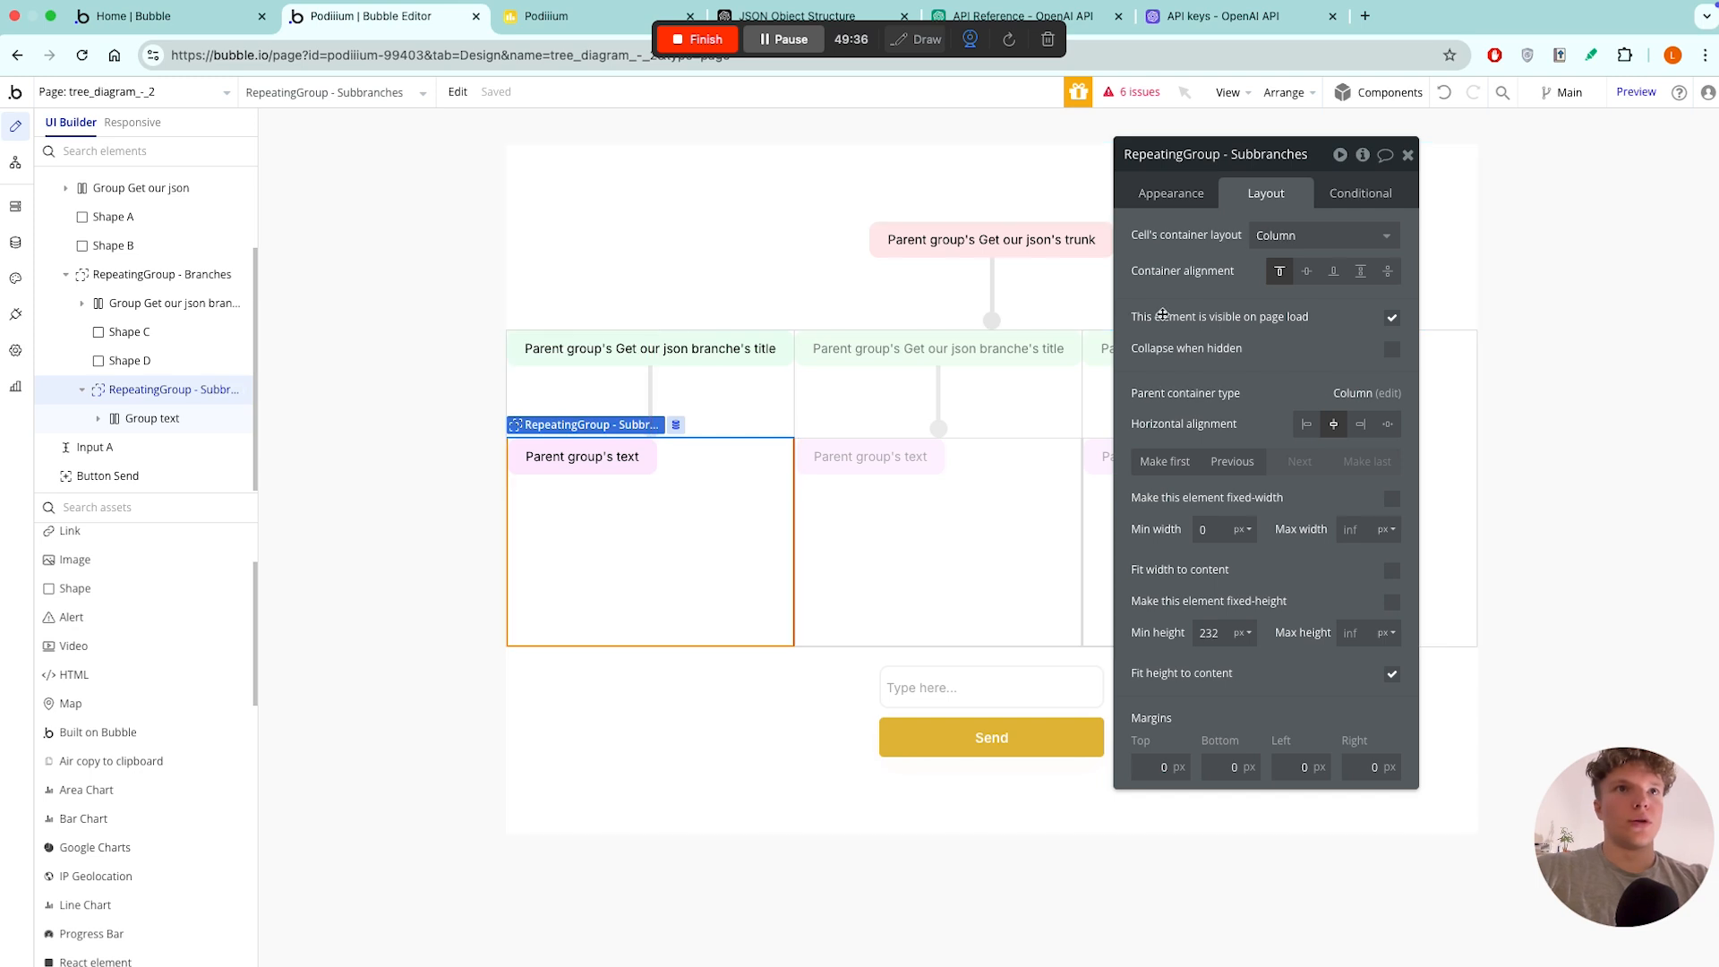
pyautogui.click(651, 466)
pyautogui.moveTo(651, 467); pyautogui.dragTo(725, 416)
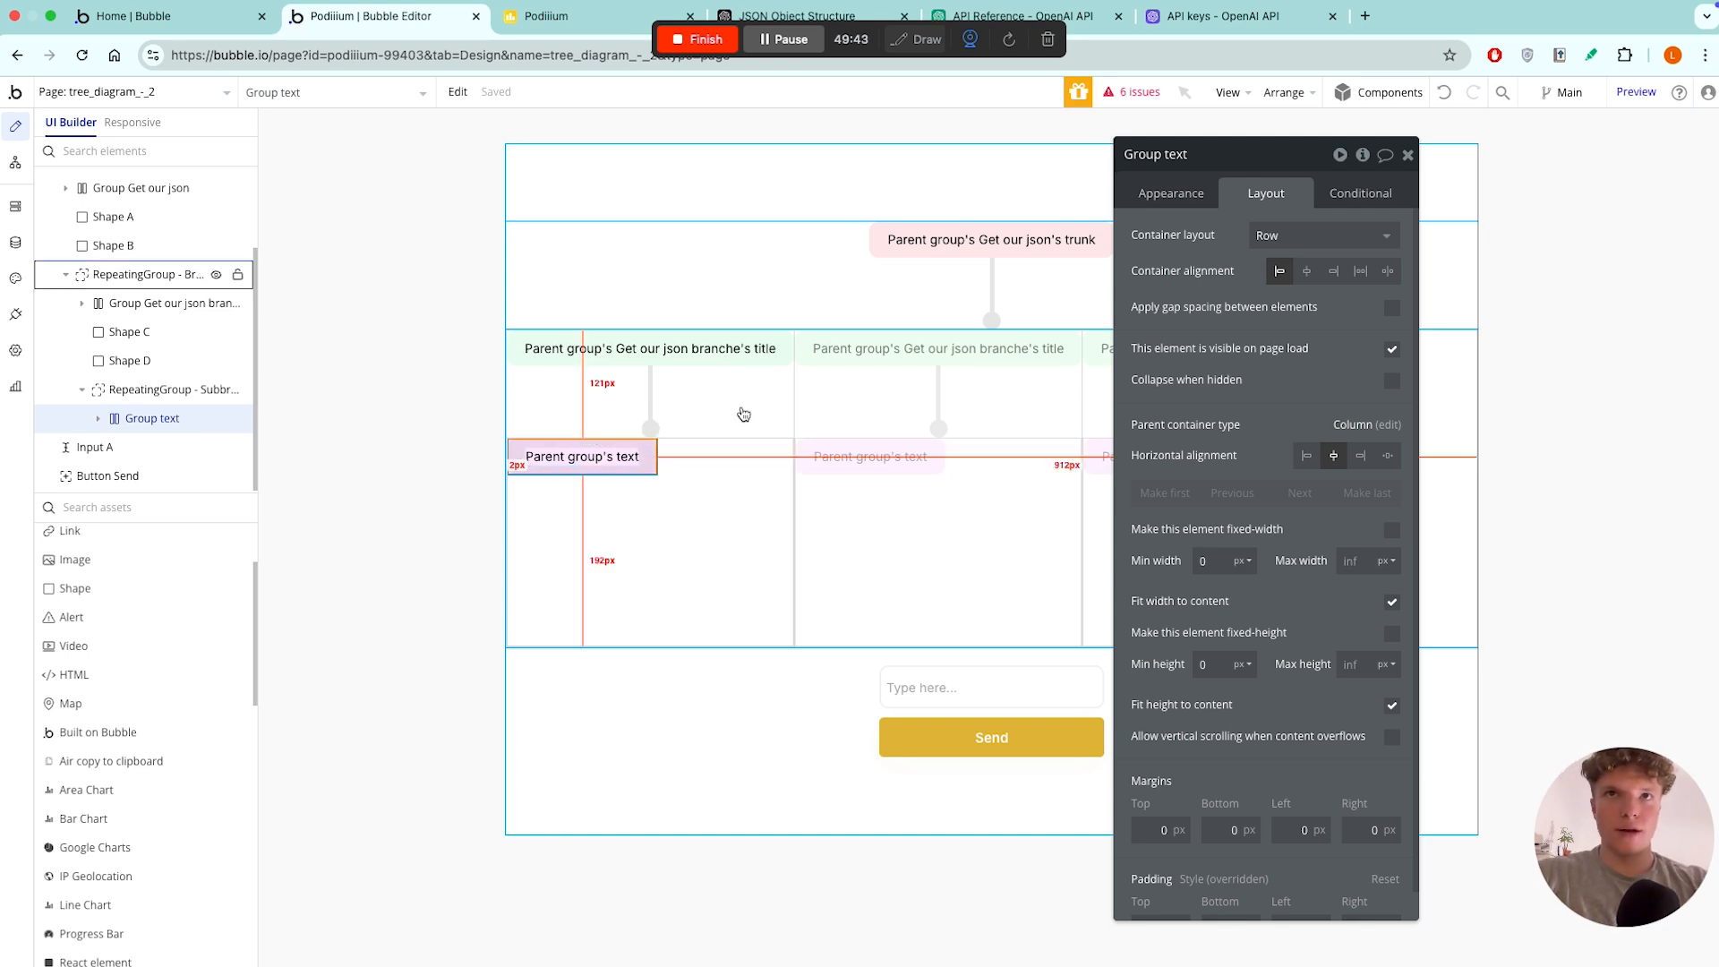
pyautogui.moveTo(788, 363); pyautogui.dragTo(652, 390)
pyautogui.click(651, 388)
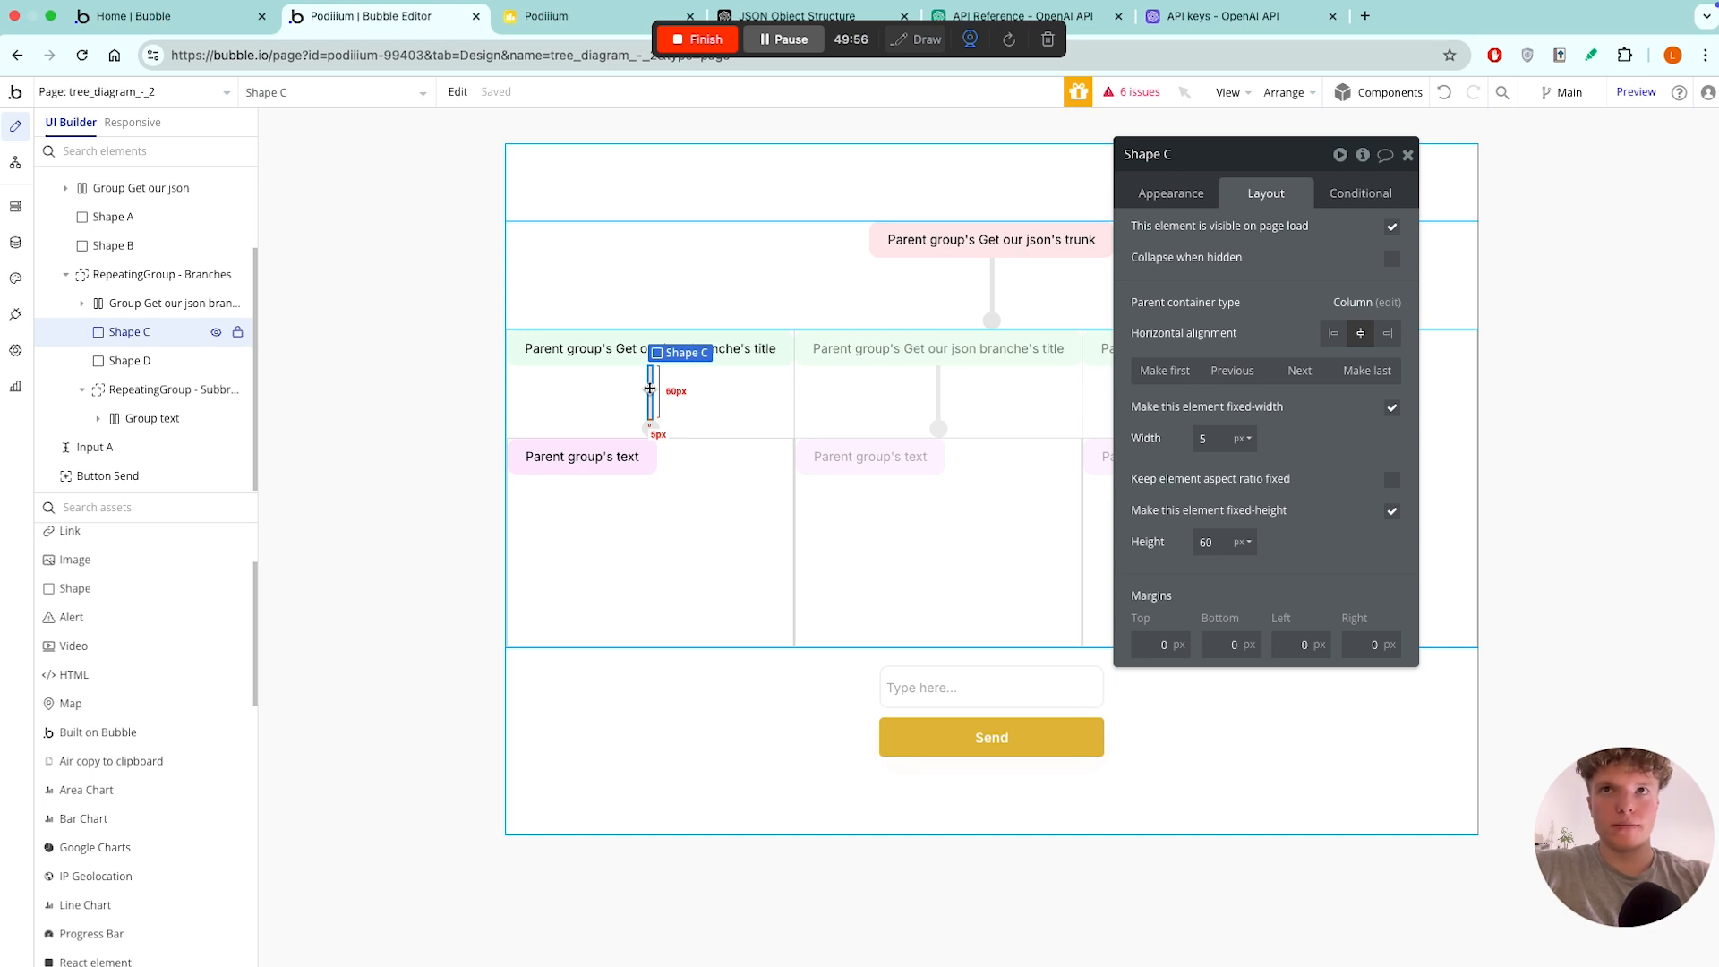
# - Group the branch title and Shape C in a Row container with zero minimum width and height
pyautogui.press('super+d')
pyautogui.moveTo(650, 358); pyautogui.dragTo(733, 415)
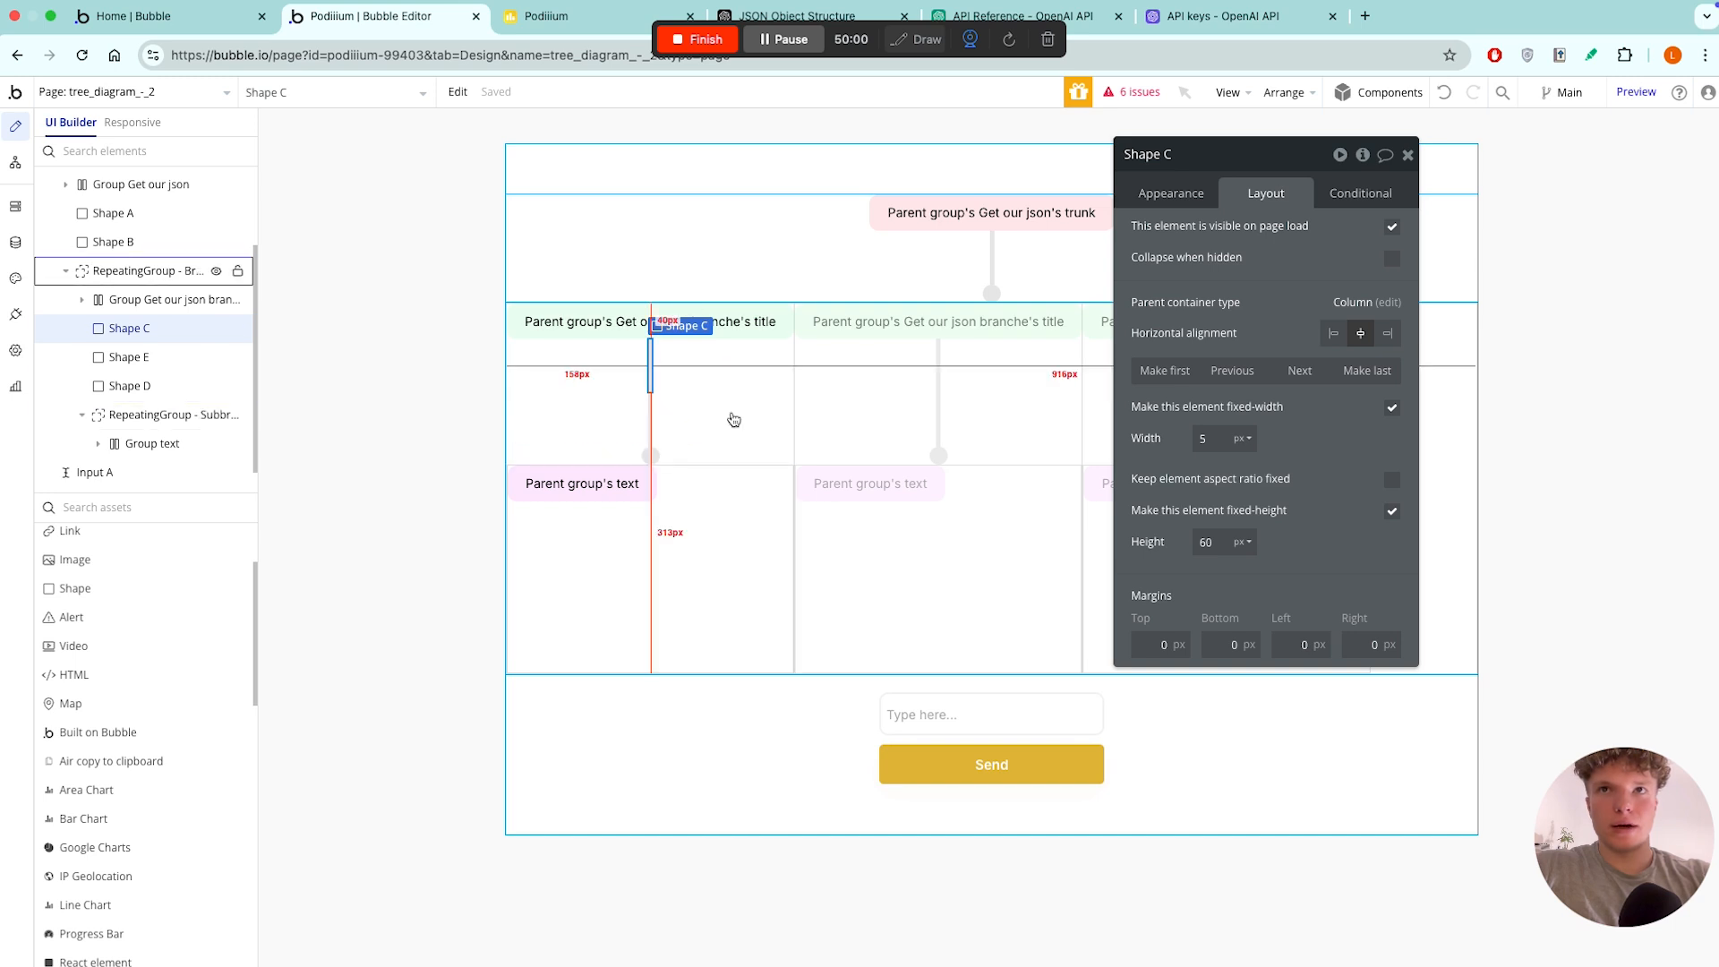
pyautogui.keyDown('shift'); pyautogui.click(787, 343); pyautogui.keyUp('shift')
pyautogui.rightClick(790, 338)
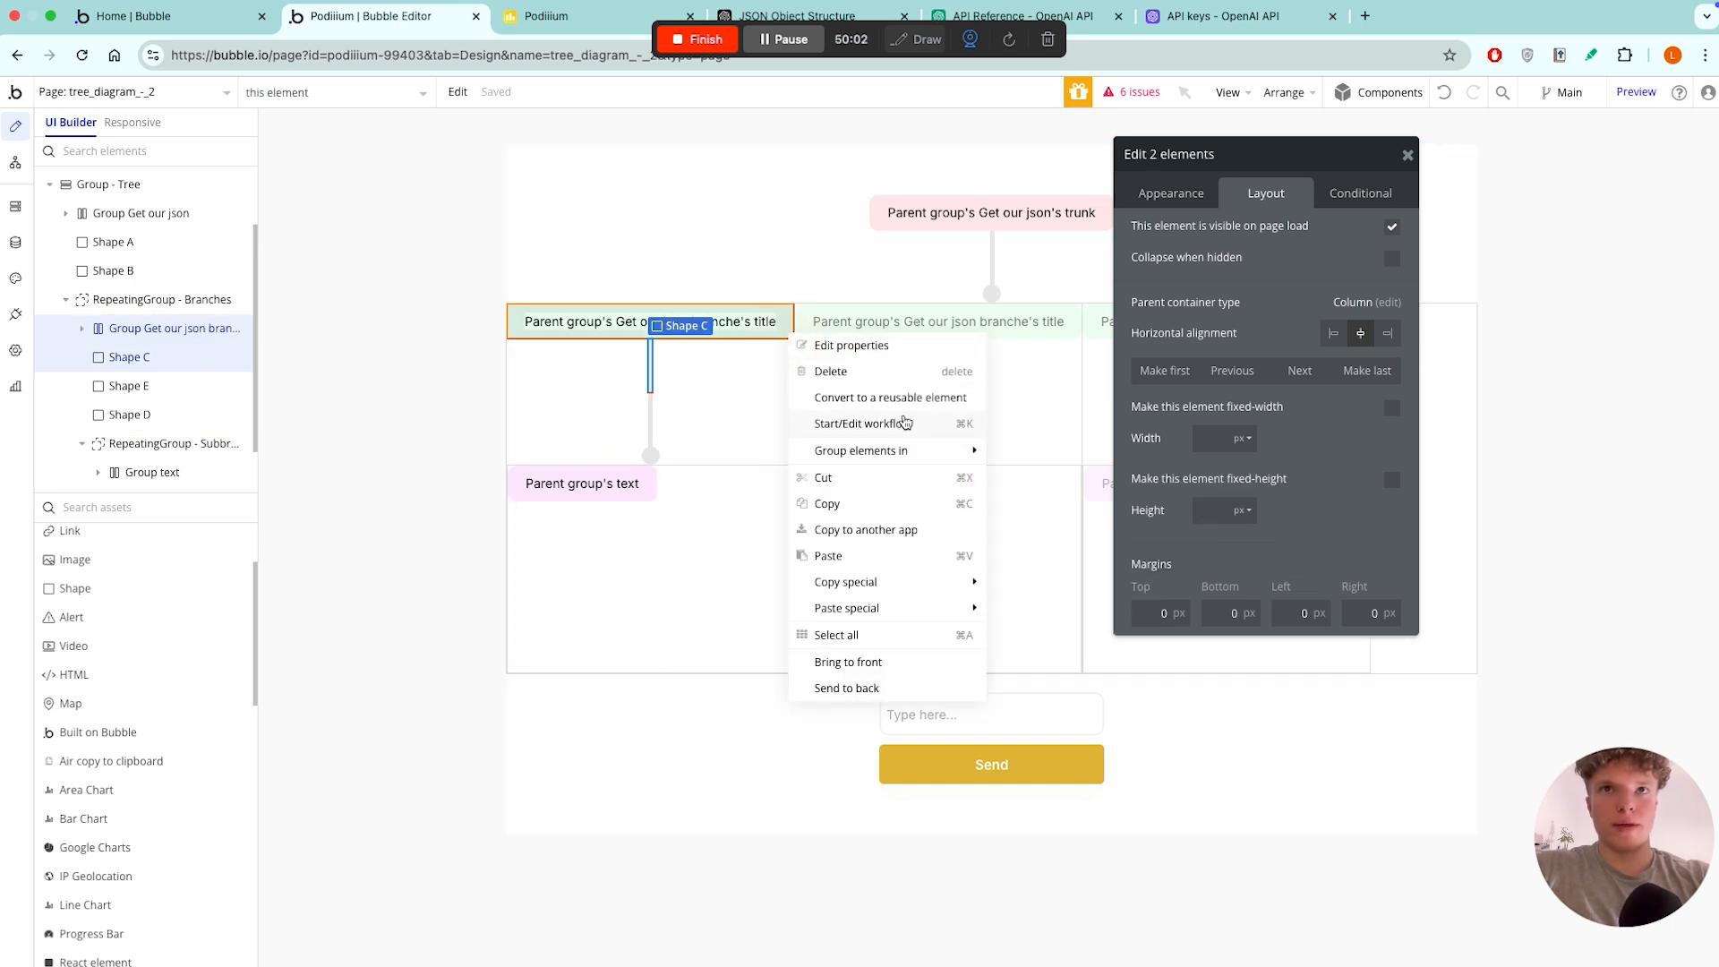
pyautogui.moveTo(913, 450)
pyautogui.click(1041, 475)
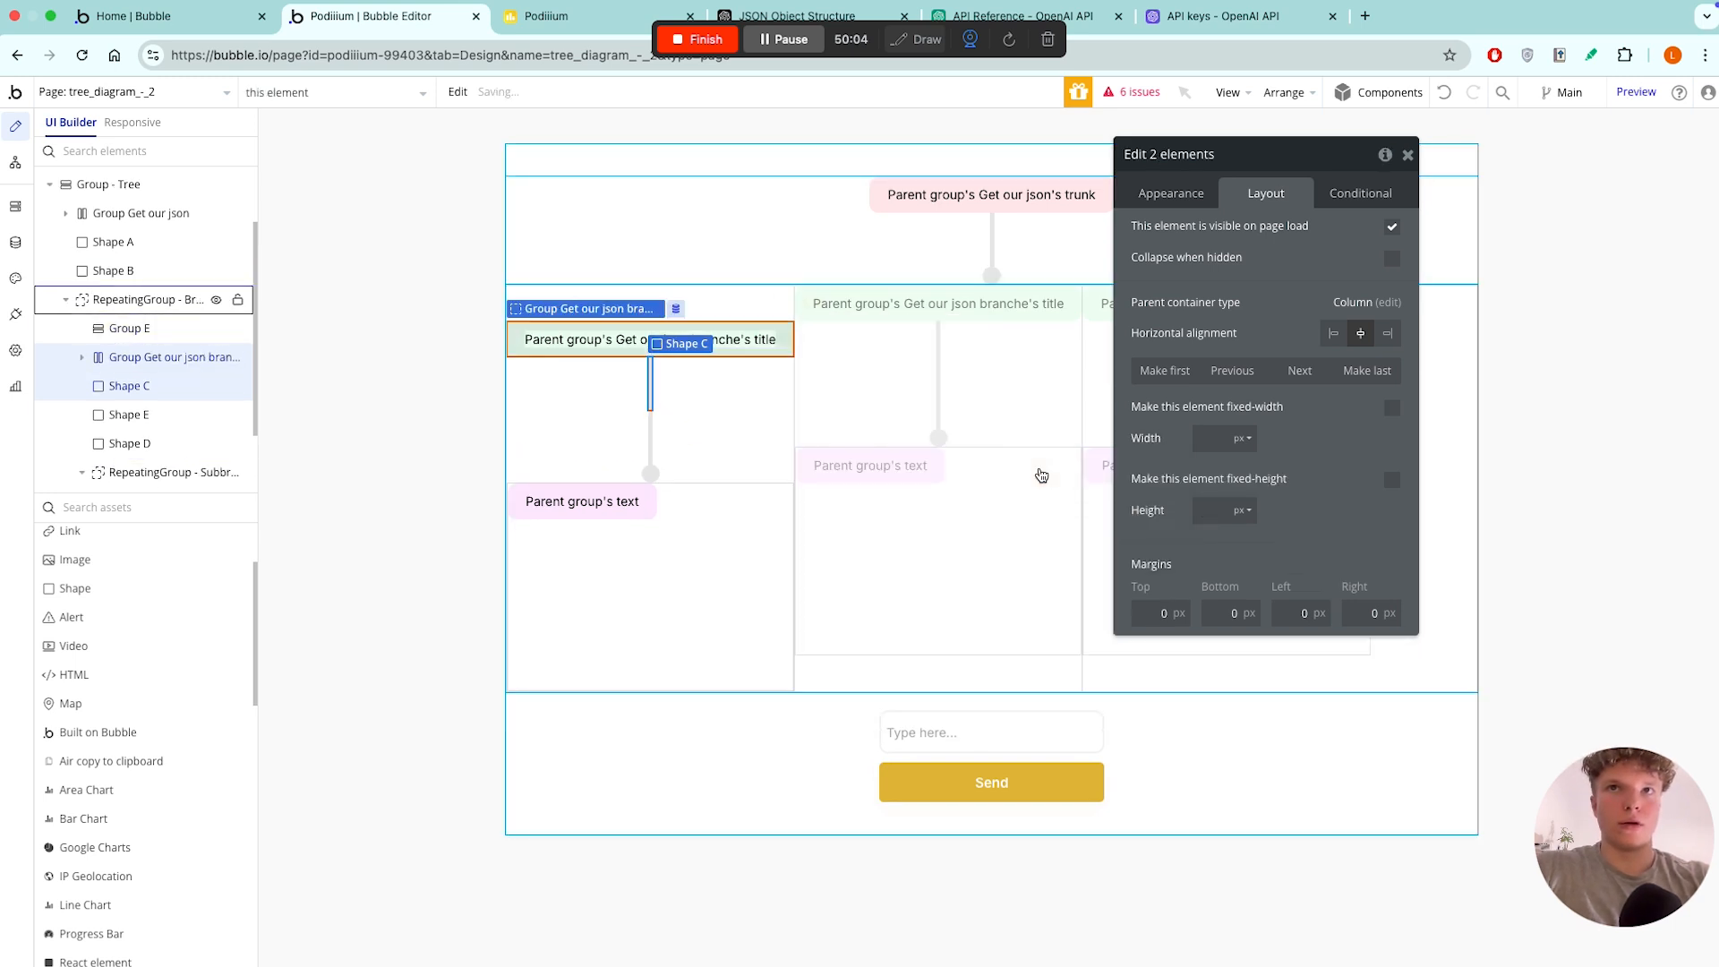
pyautogui.click(1219, 560)
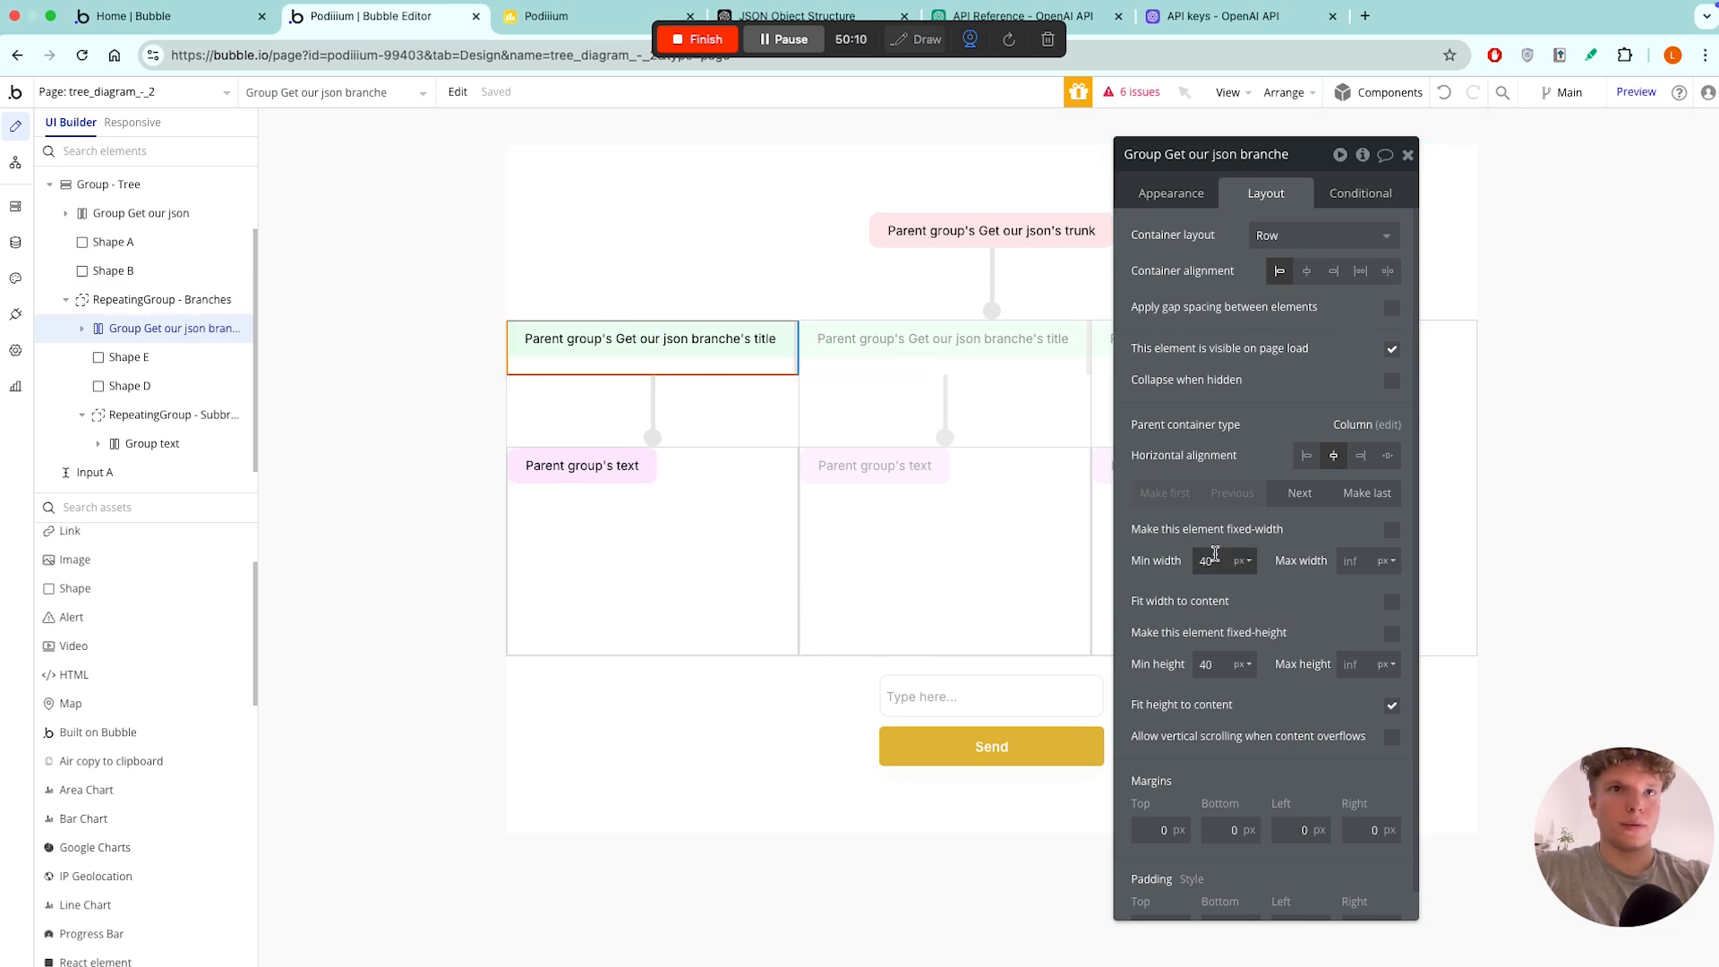
pyautogui.click(1213, 664)
pyautogui.press('BackSpace')
pyautogui.press('BackSpace')
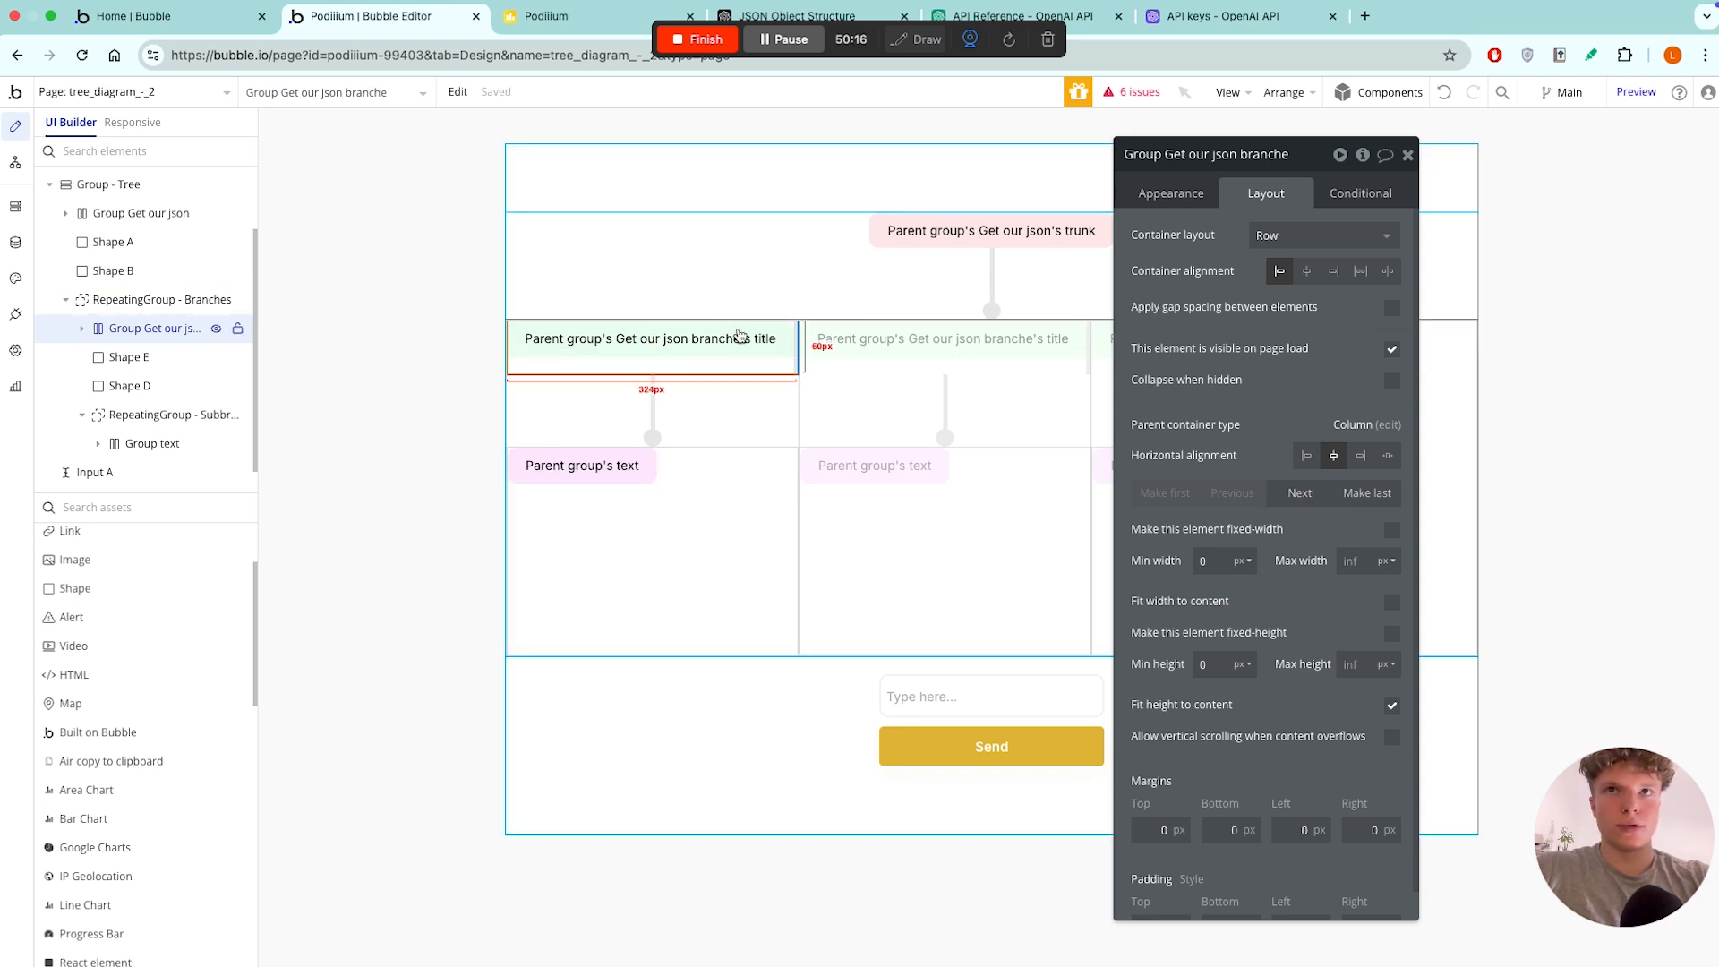
# - Resize Shape C to a 30 × 5 px bar and duplicate it as Shape F
pyautogui.click(793, 354)
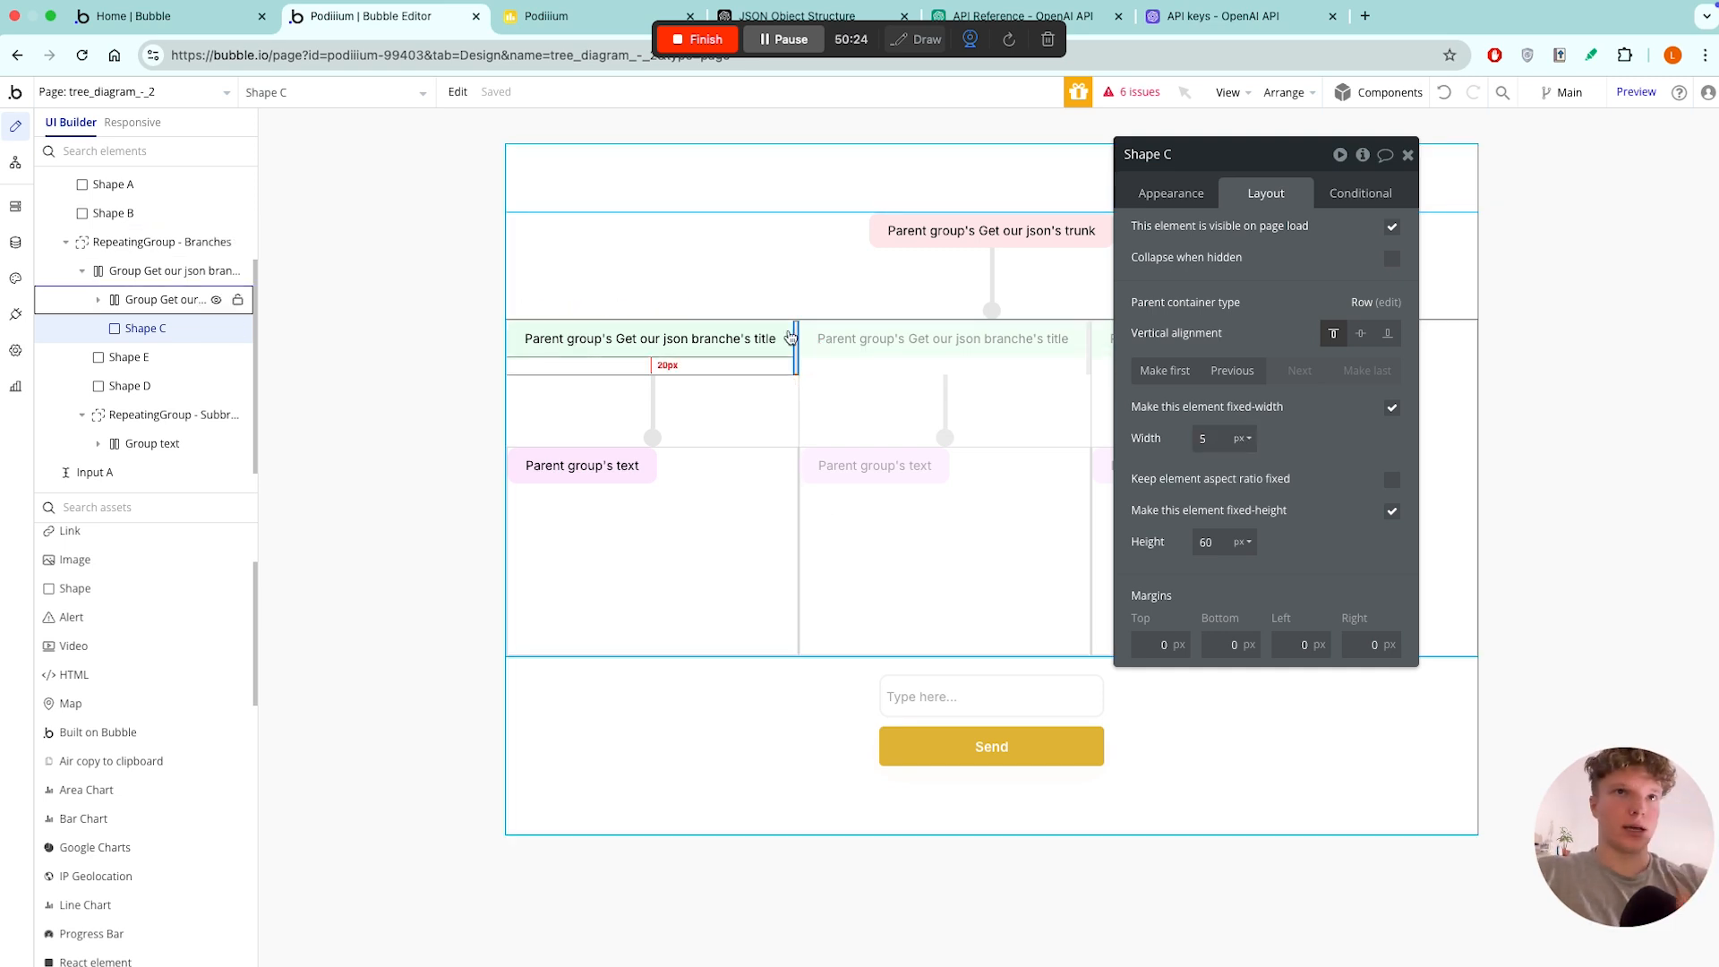
pyautogui.click(1220, 443)
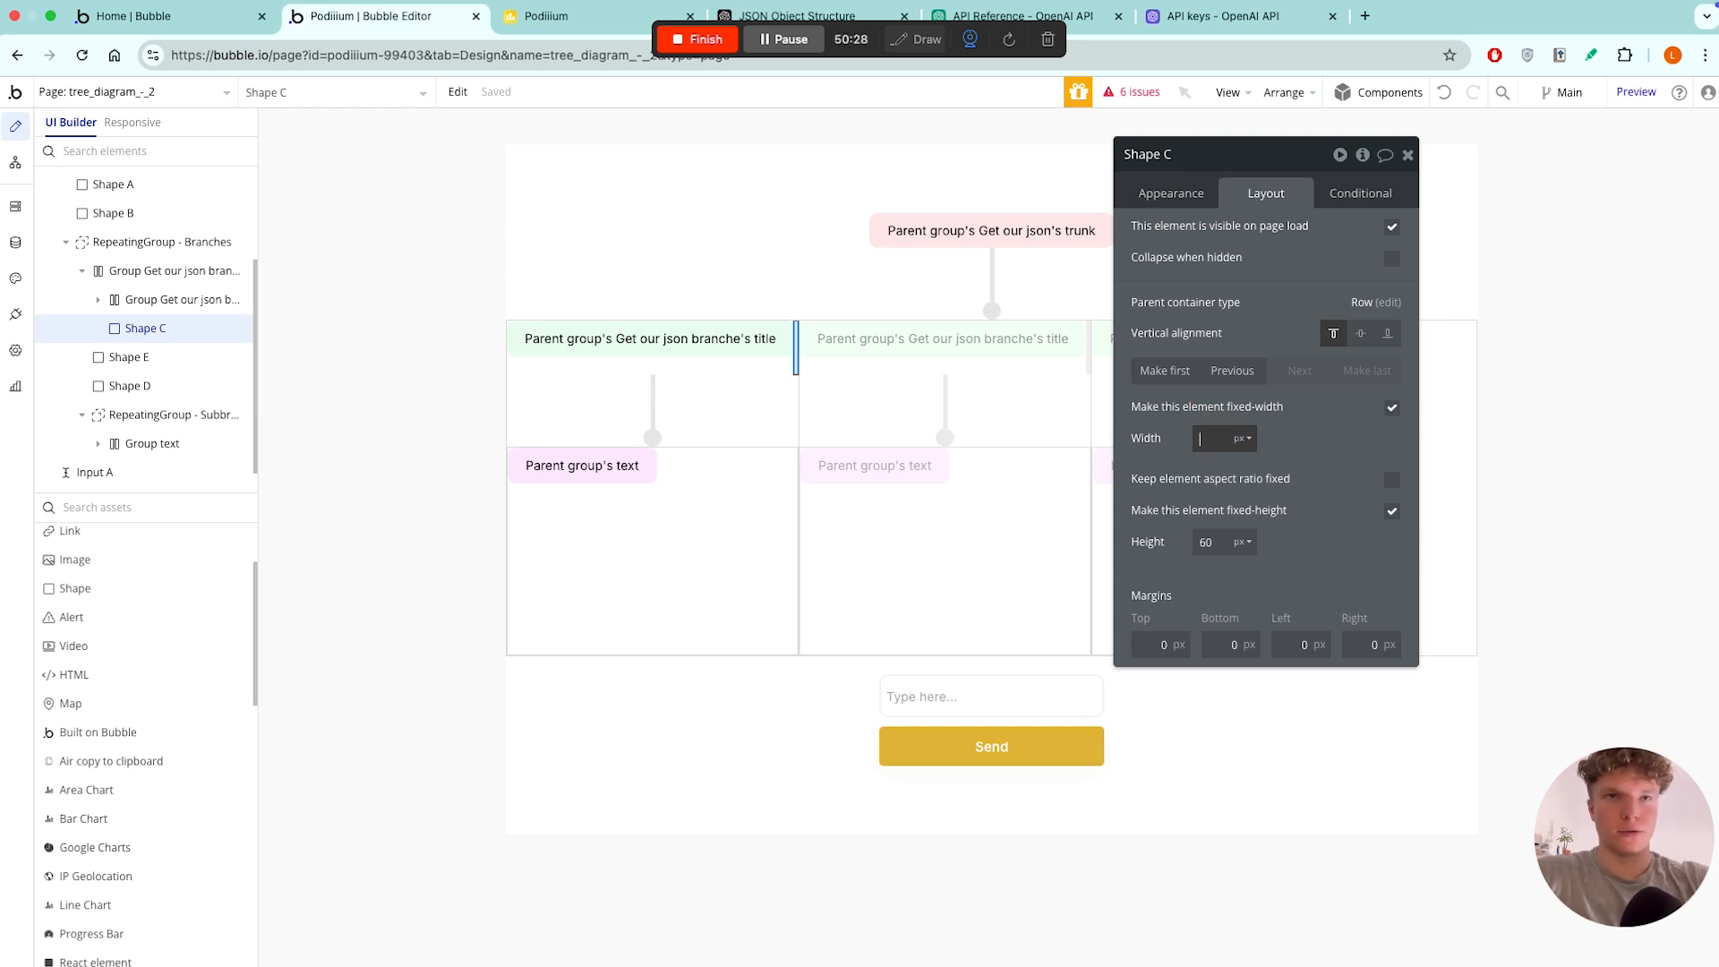
pyautogui.write('30')
pyautogui.press('Tab')
pyautogui.press('BackSpace')
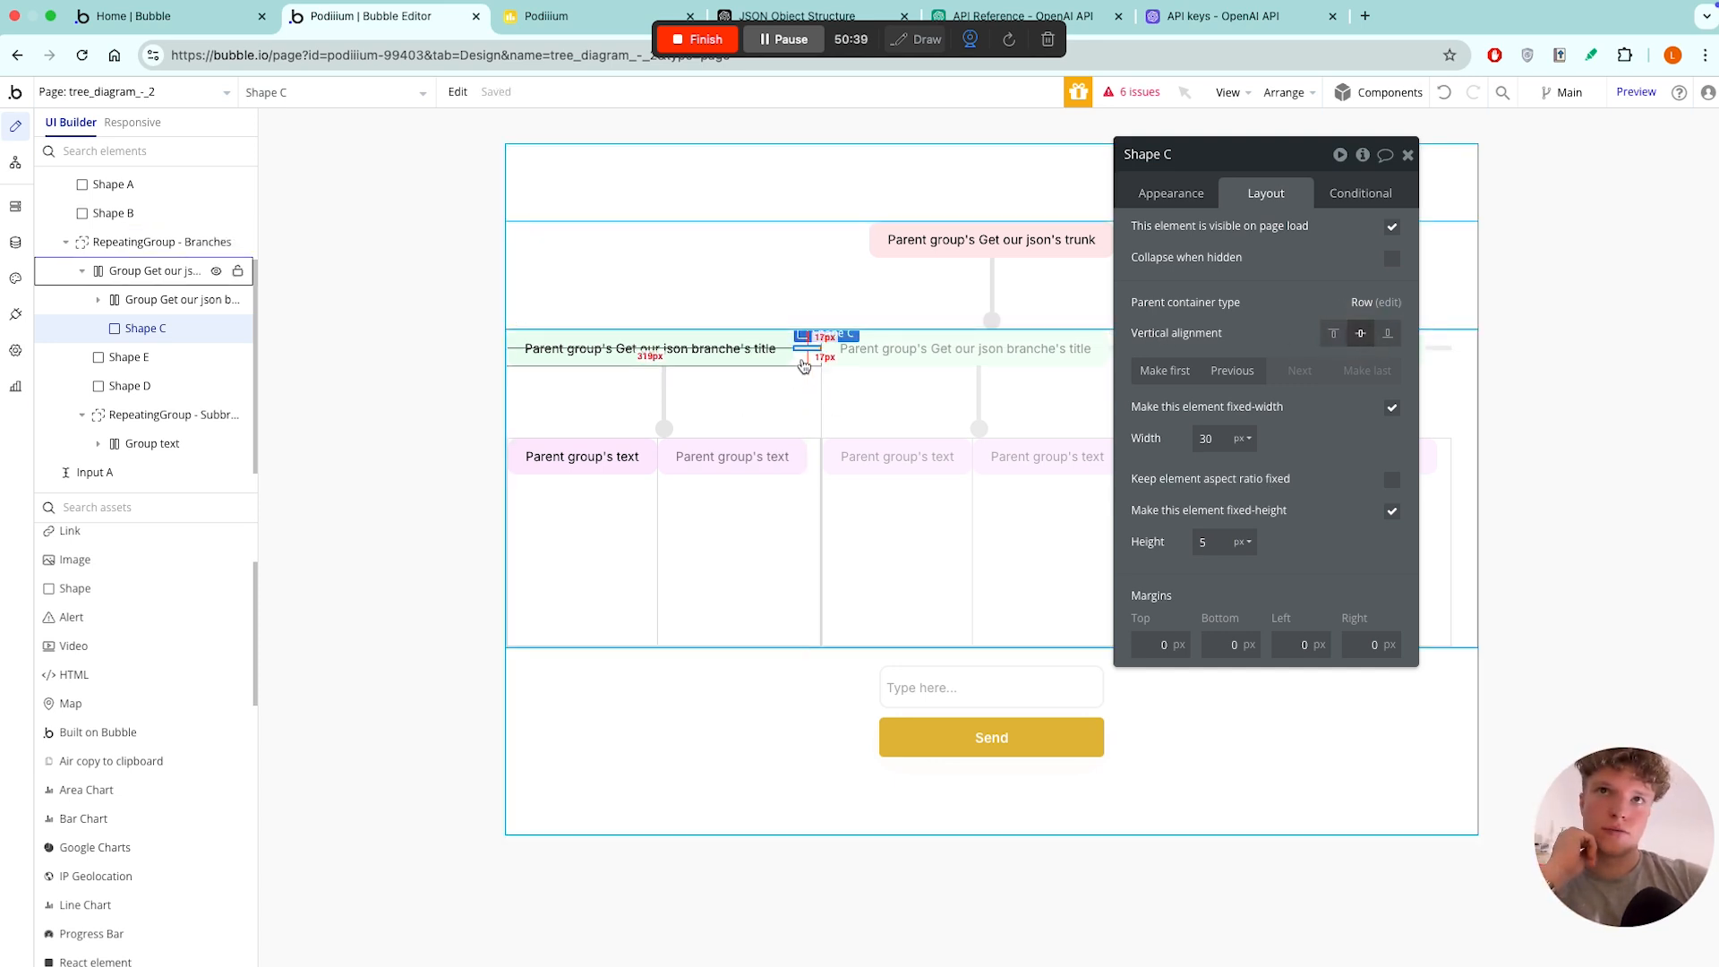
pyautogui.click(803, 359)
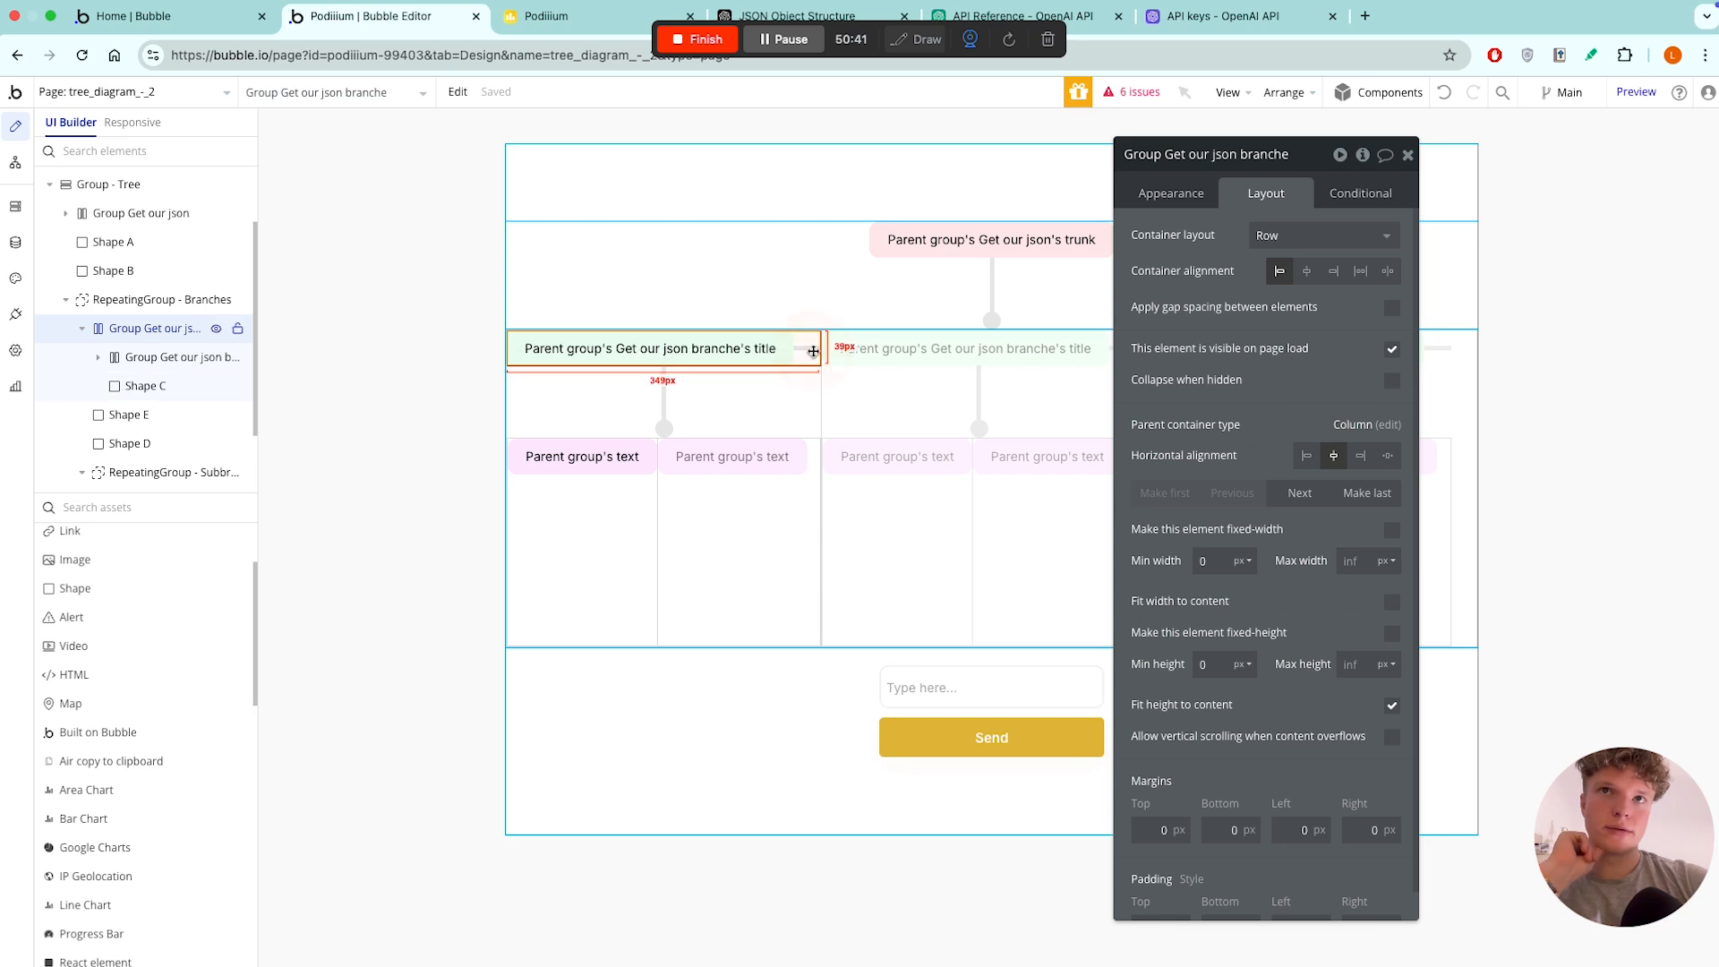
pyautogui.click(808, 349)
pyautogui.press('super+d')
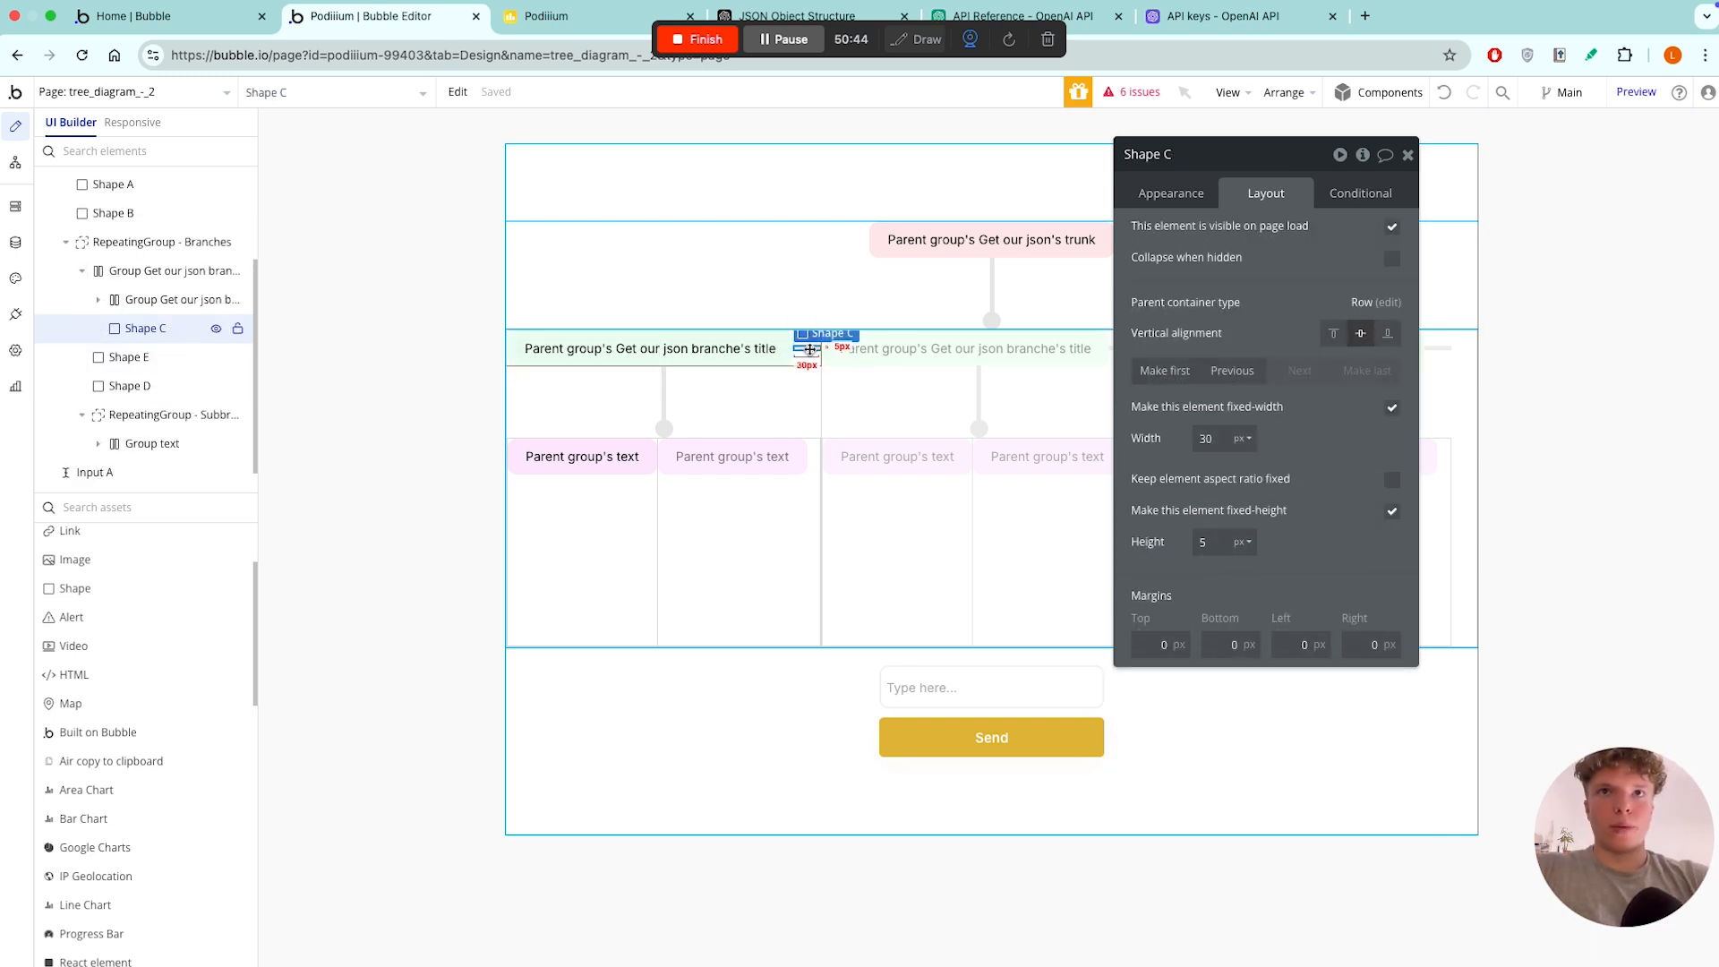
# - Make Shape F first in the branch row so it sits left of the title
pyautogui.click(1232, 372)
pyautogui.click(1233, 372)
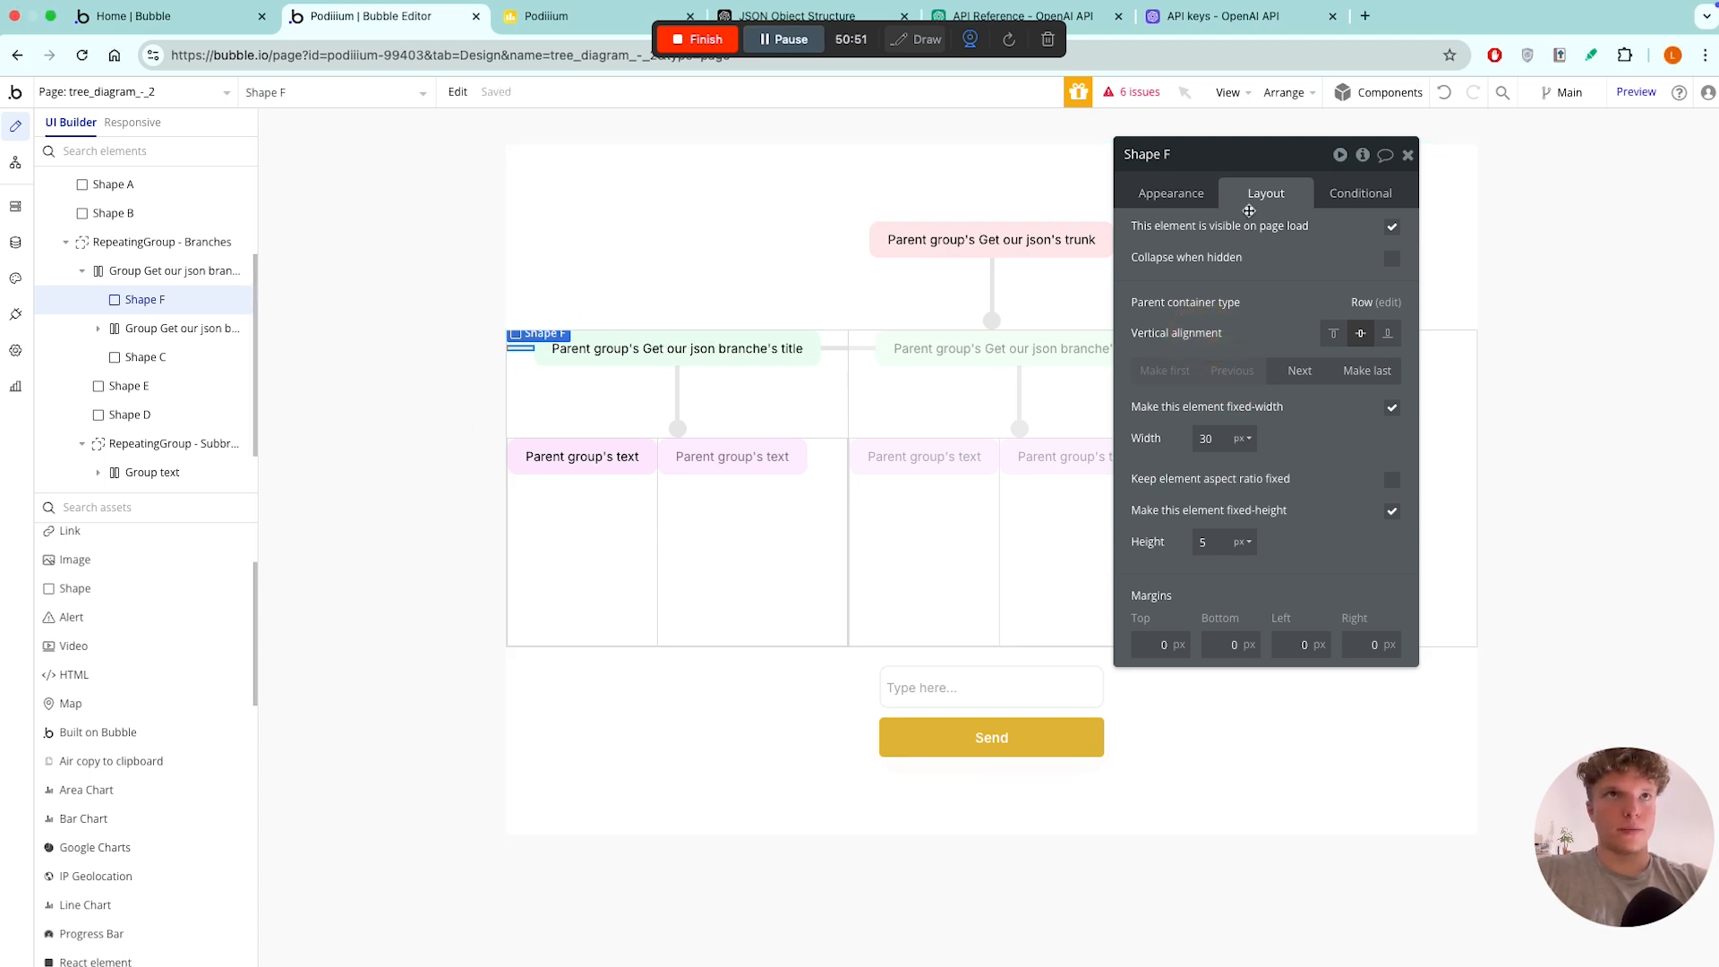
pyautogui.moveTo(1282, 161); pyautogui.dragTo(1455, 241)
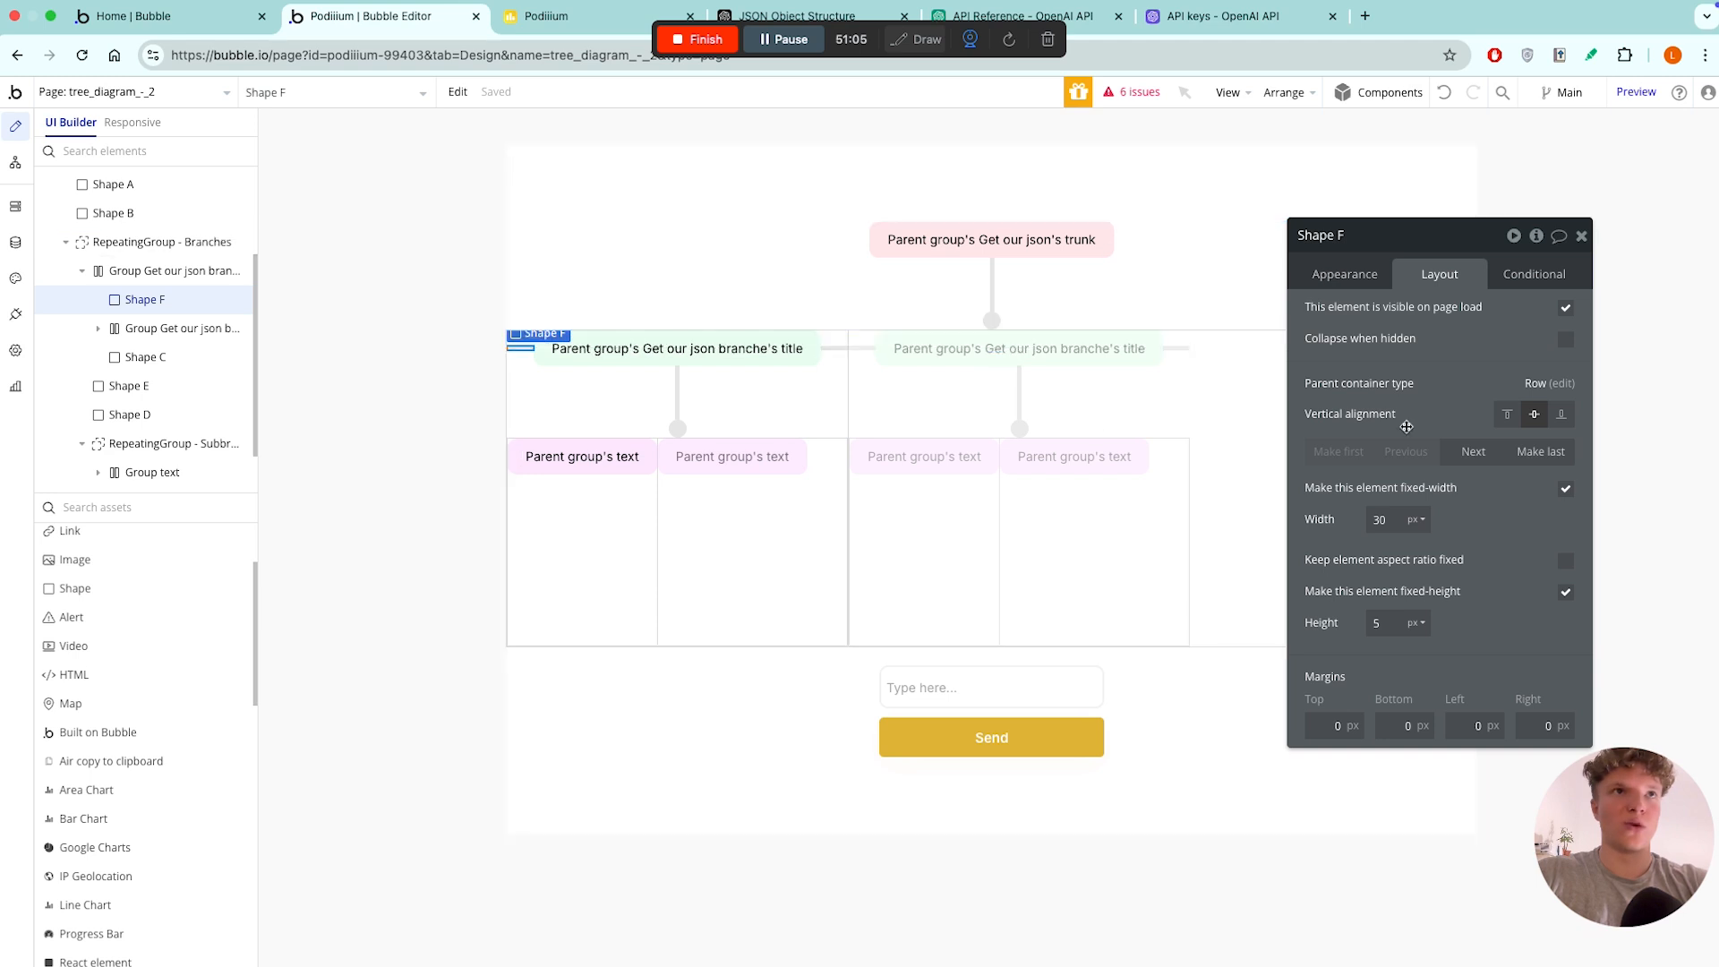
pyautogui.click(1513, 279)
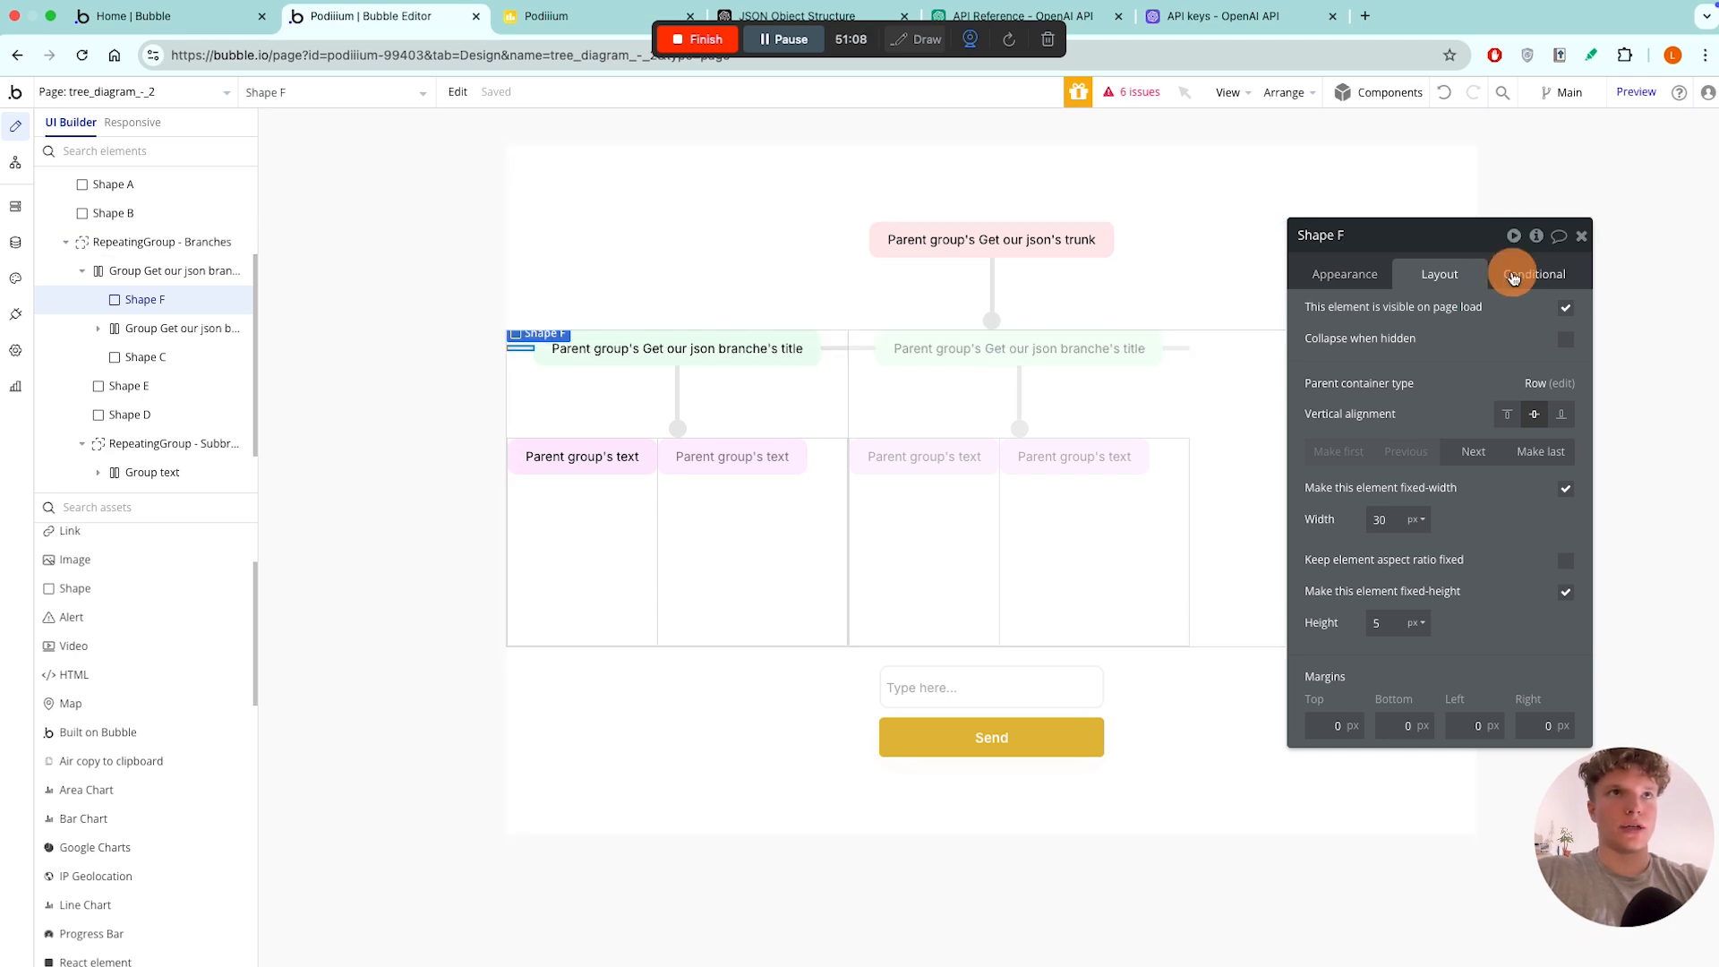
# - Add a Shape F condition for when Current cell's index is 1
pyautogui.click(1439, 319)
pyautogui.click(1362, 327)
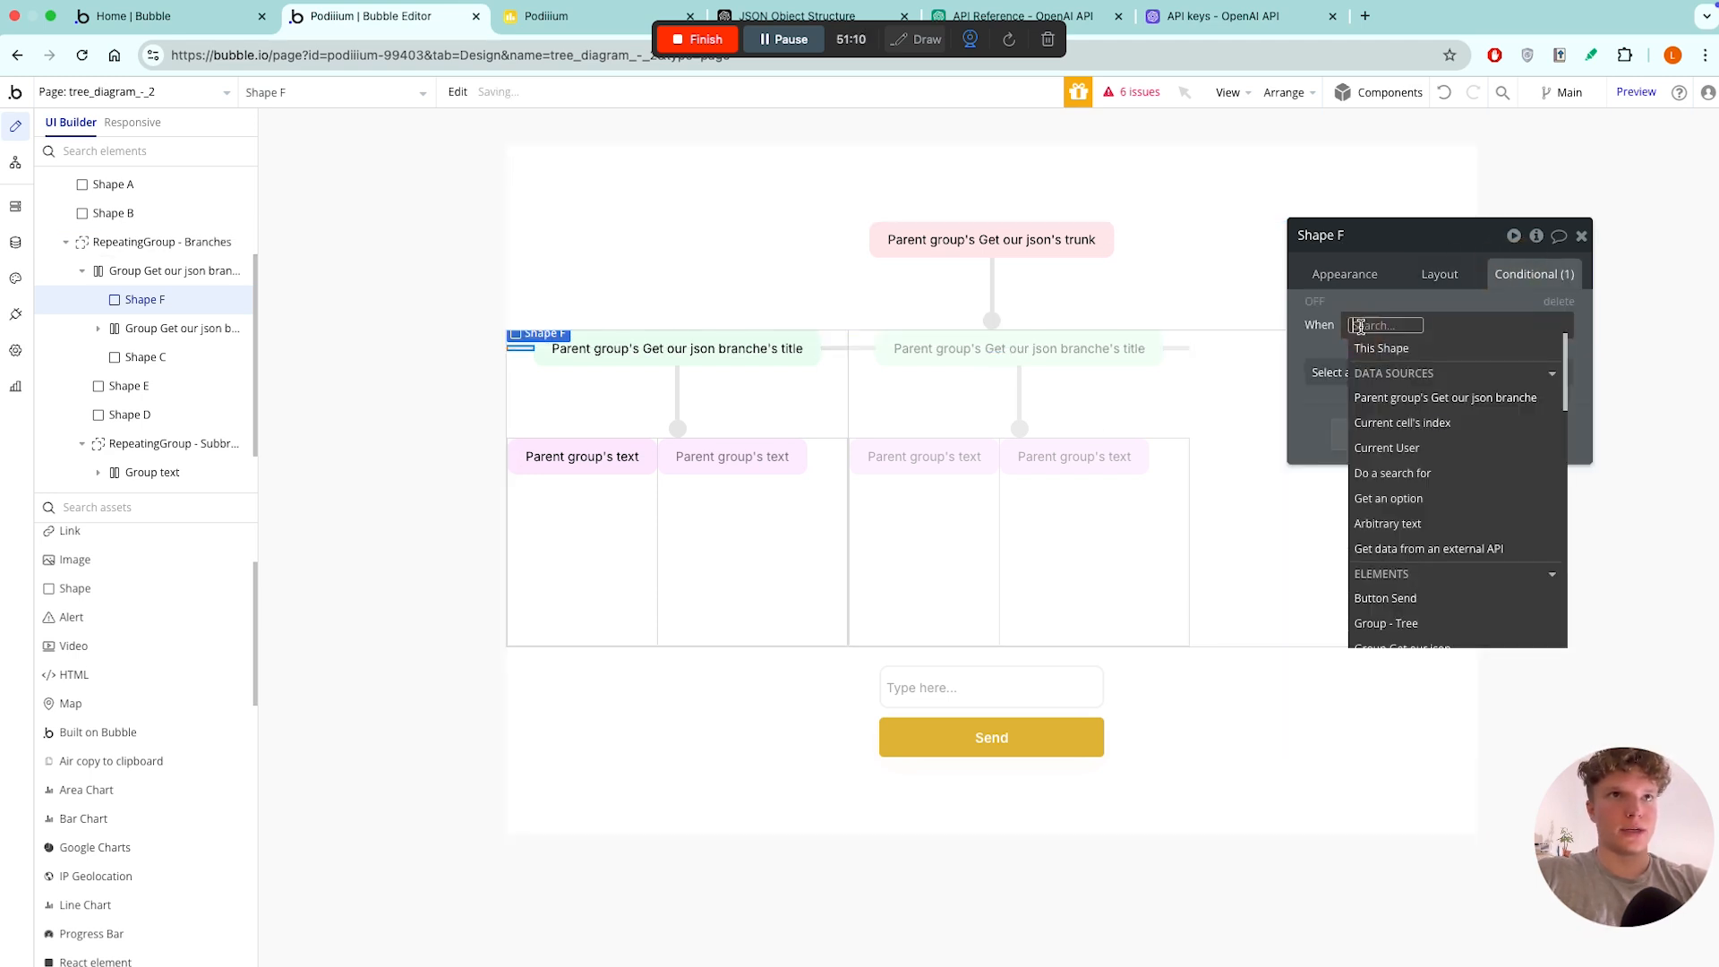
pyautogui.click(1451, 423)
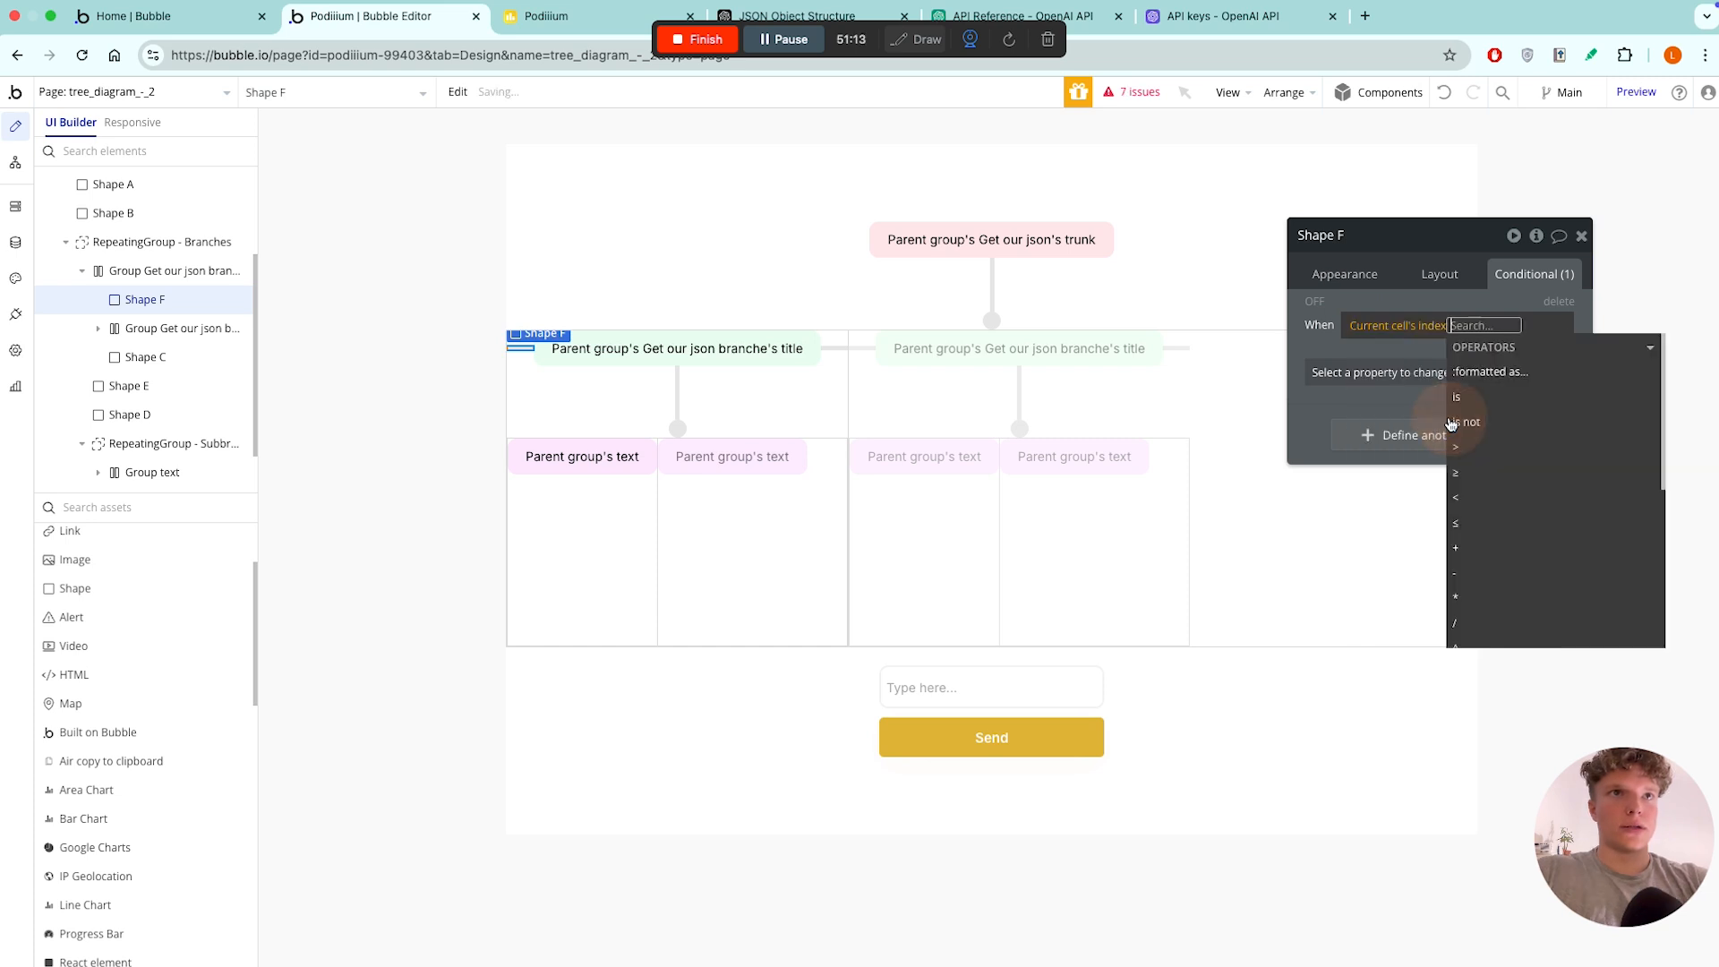
pyautogui.click(1471, 397)
pyautogui.write('1')
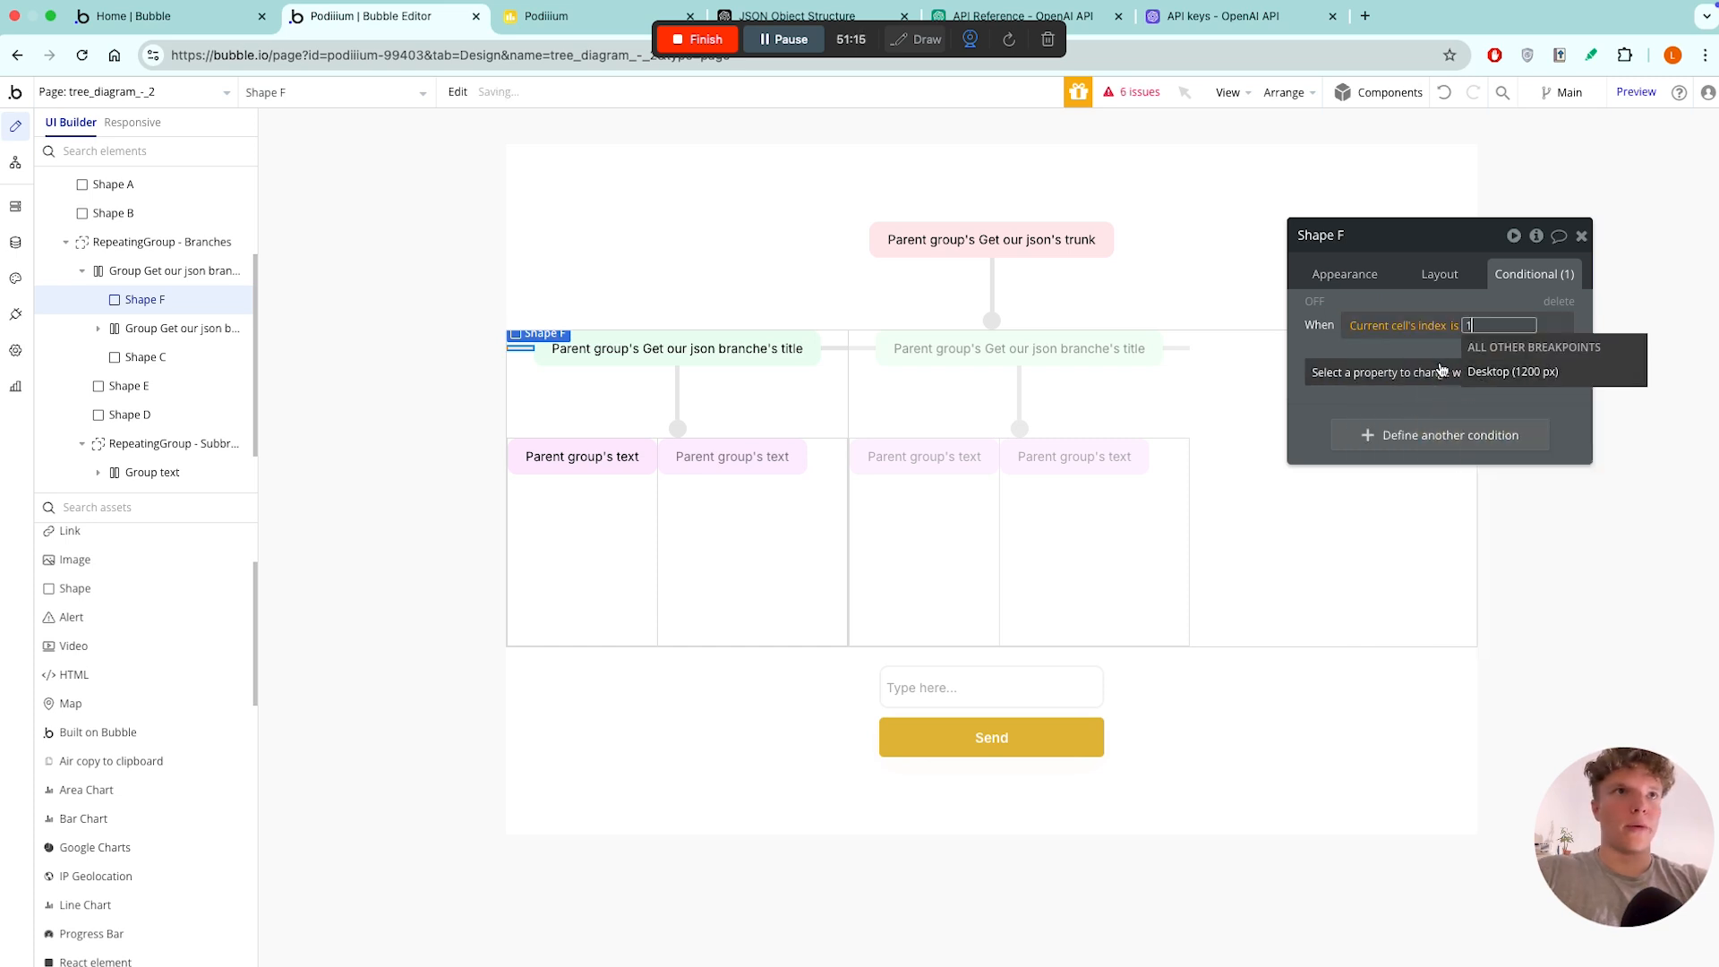
pyautogui.click(1433, 350)
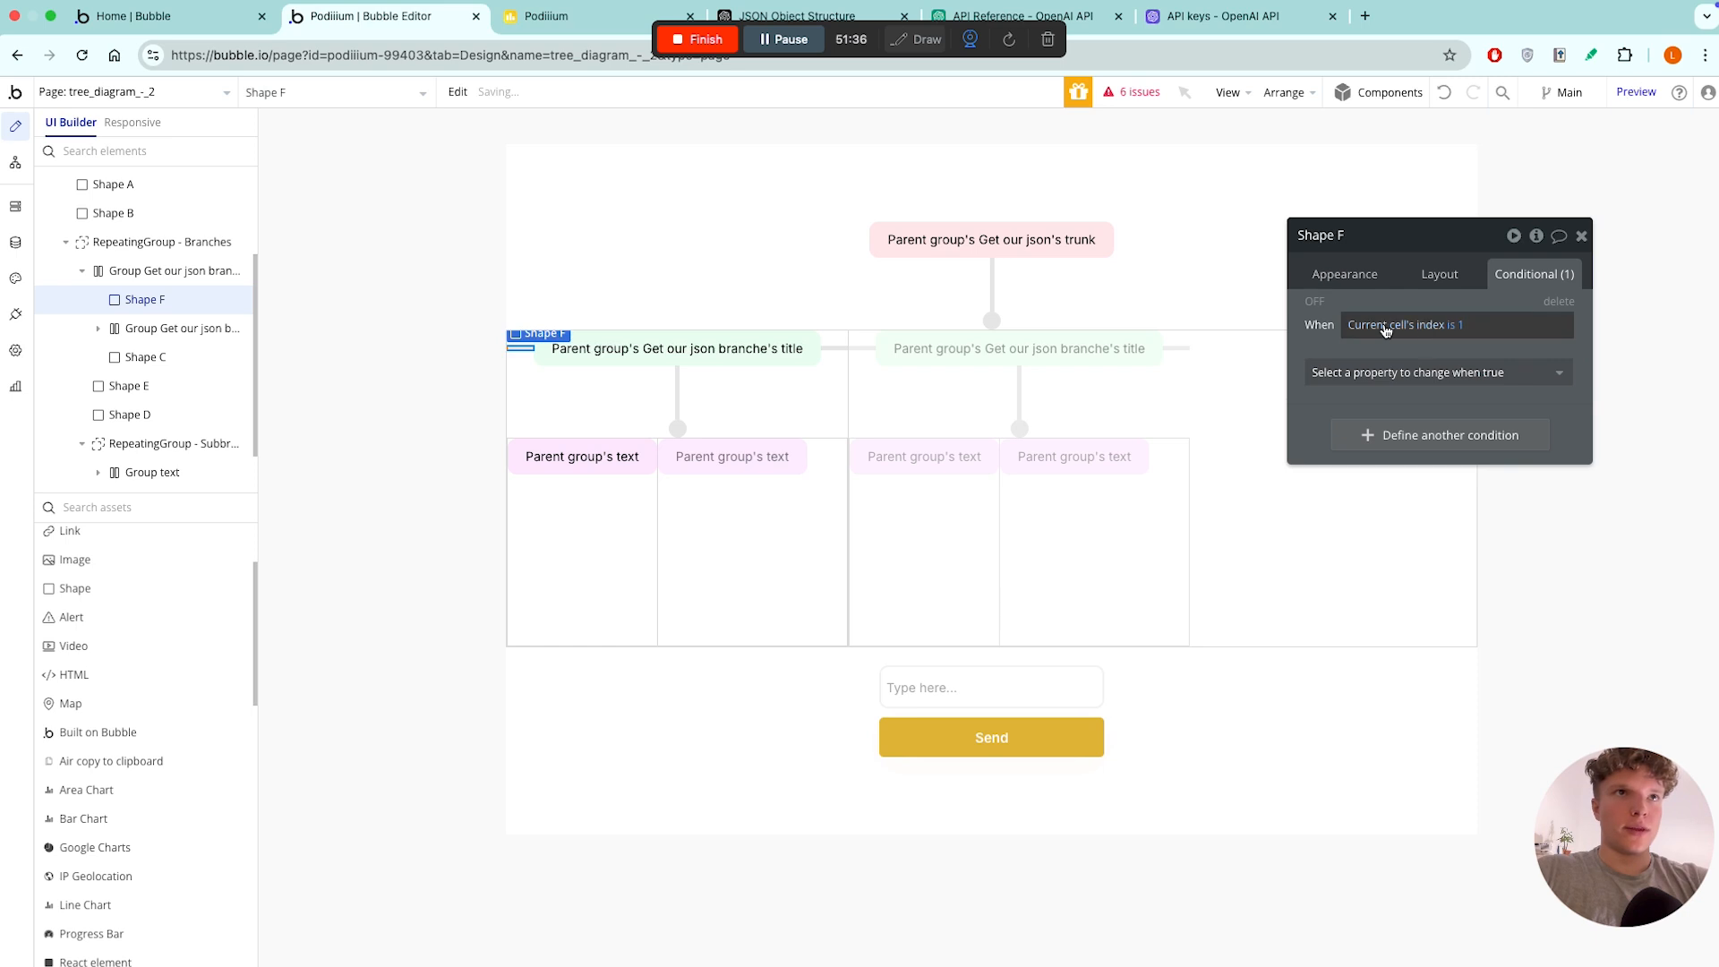
# - Have that condition set Shape F's Background color to #000000
pyautogui.click(1456, 372)
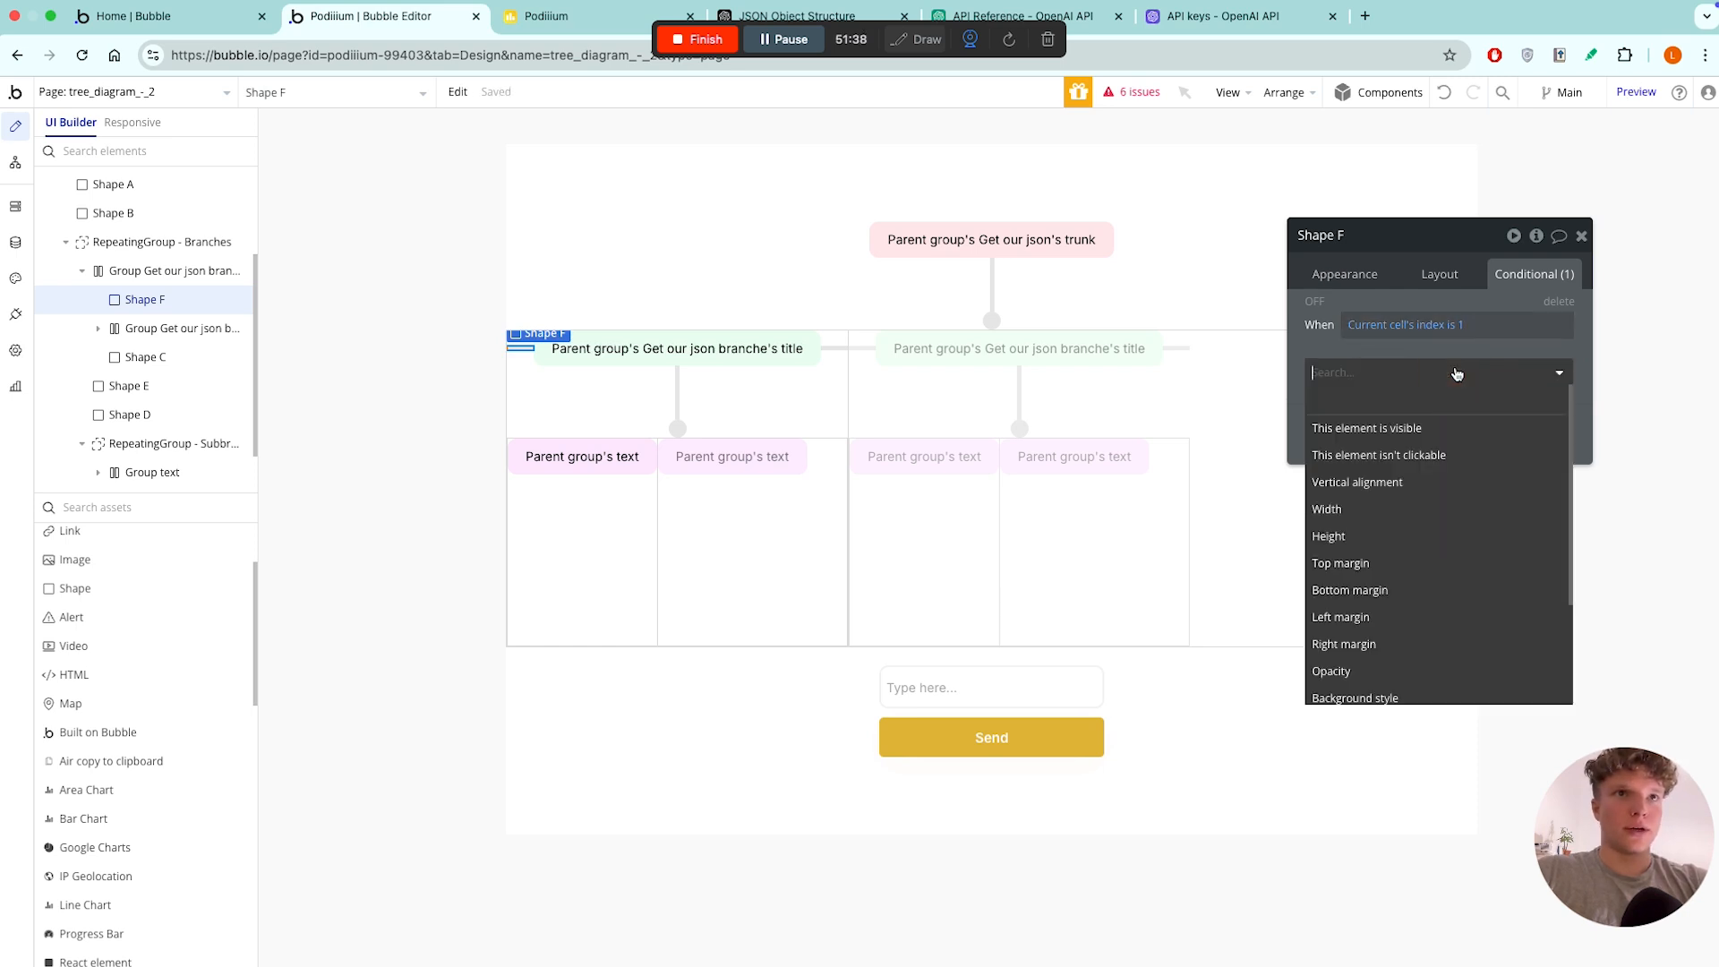
pyautogui.write('col')
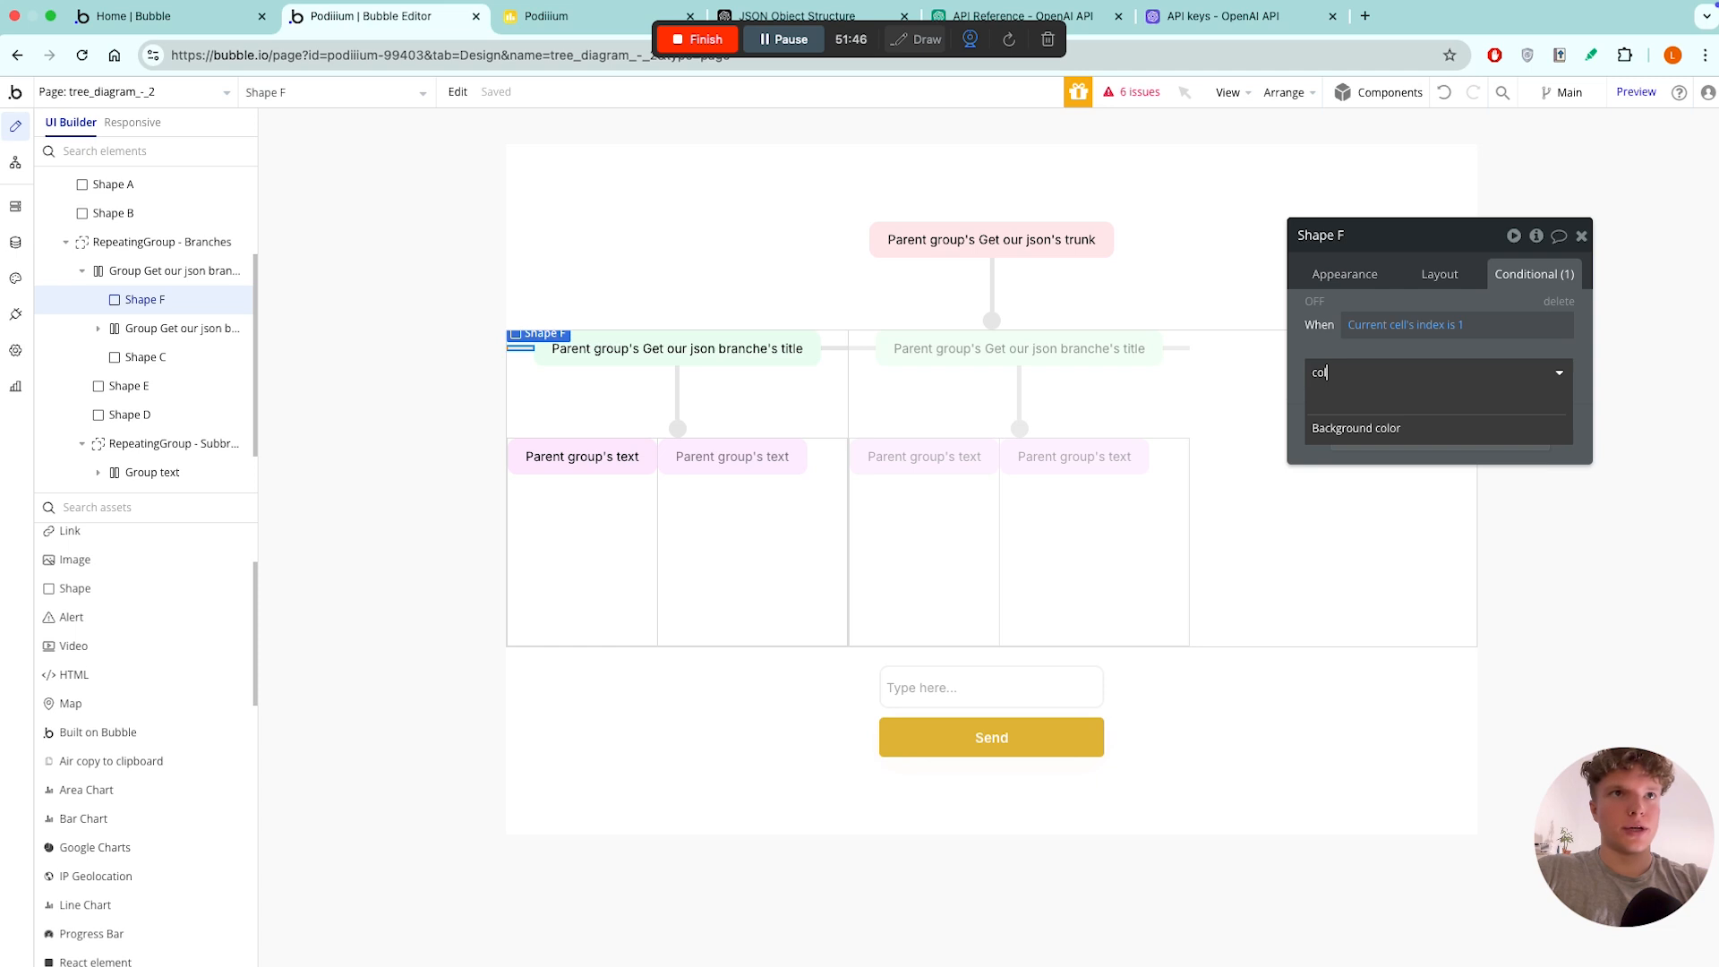
pyautogui.click(1435, 430)
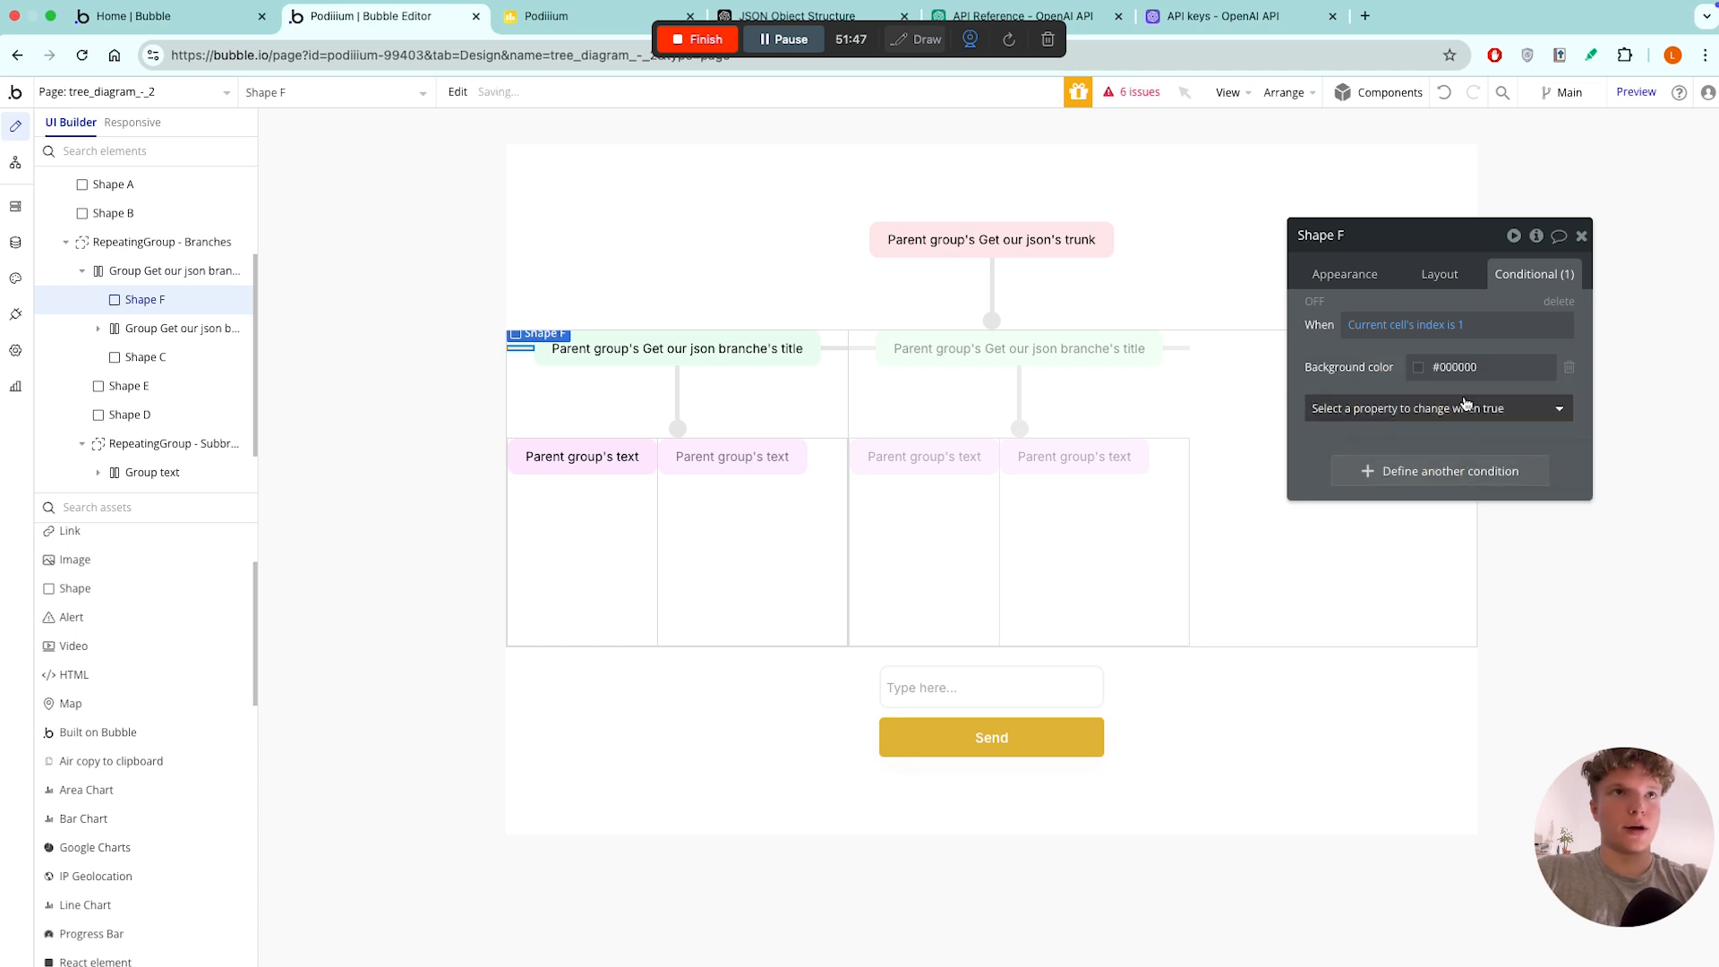
pyautogui.click(1419, 372)
pyautogui.click(1571, 555)
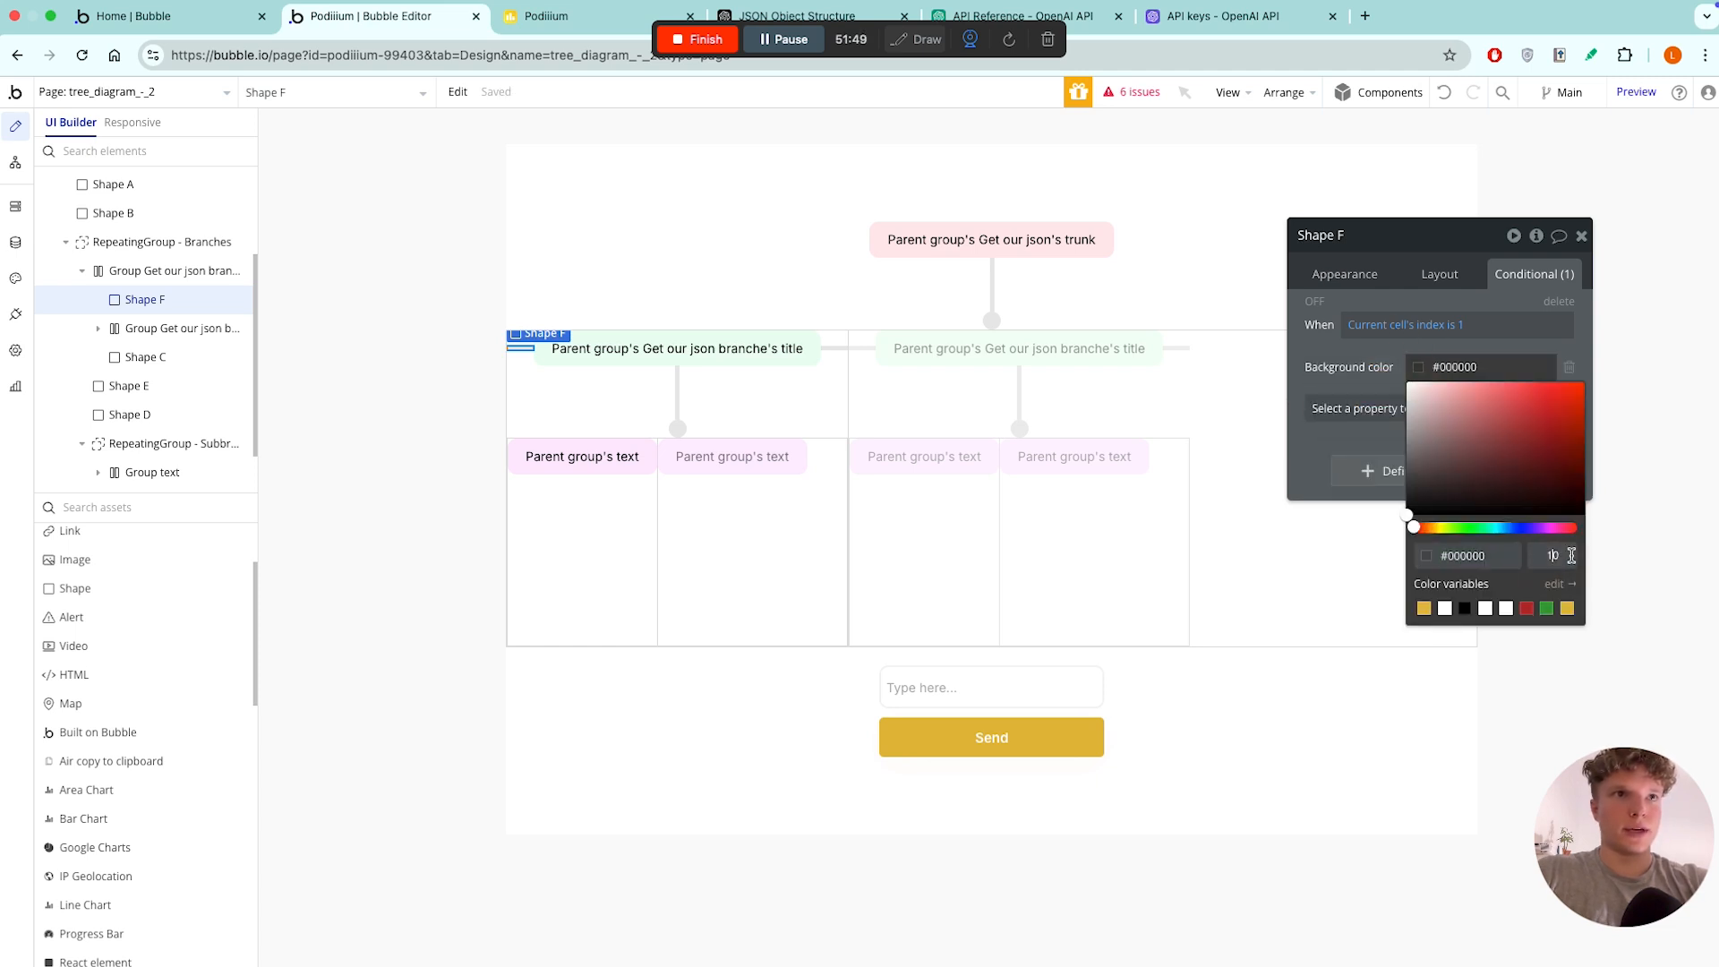
pyautogui.click(1375, 384)
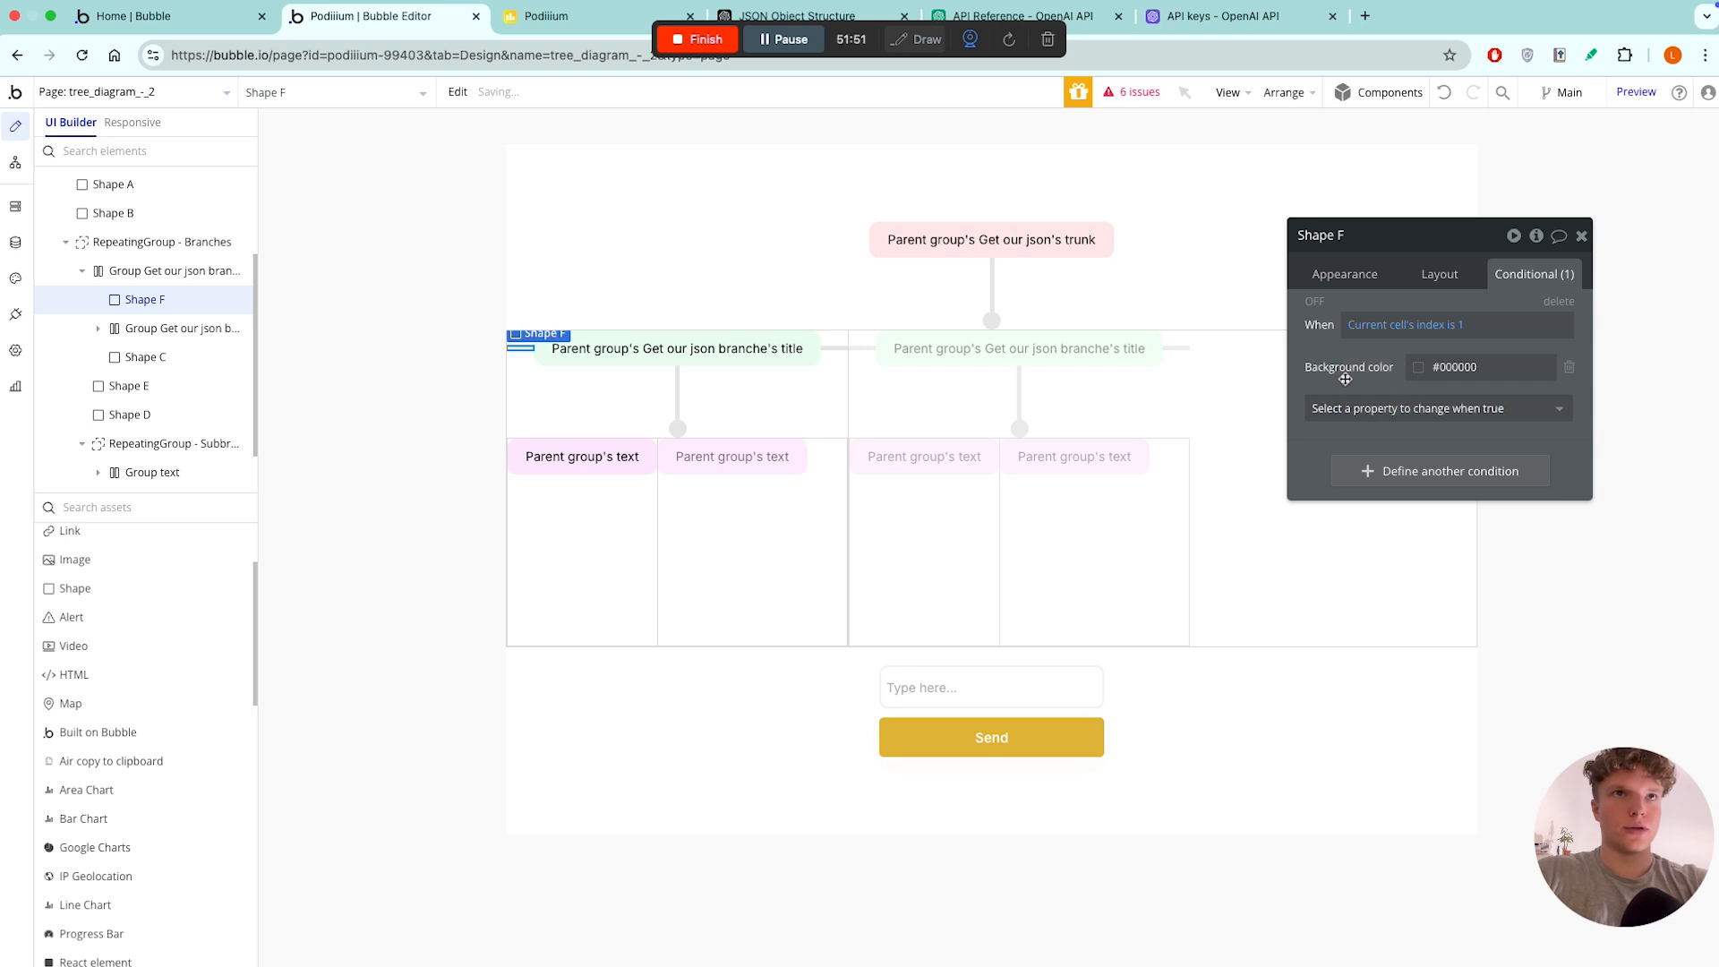
pyautogui.click(1313, 303)
pyautogui.click(1313, 302)
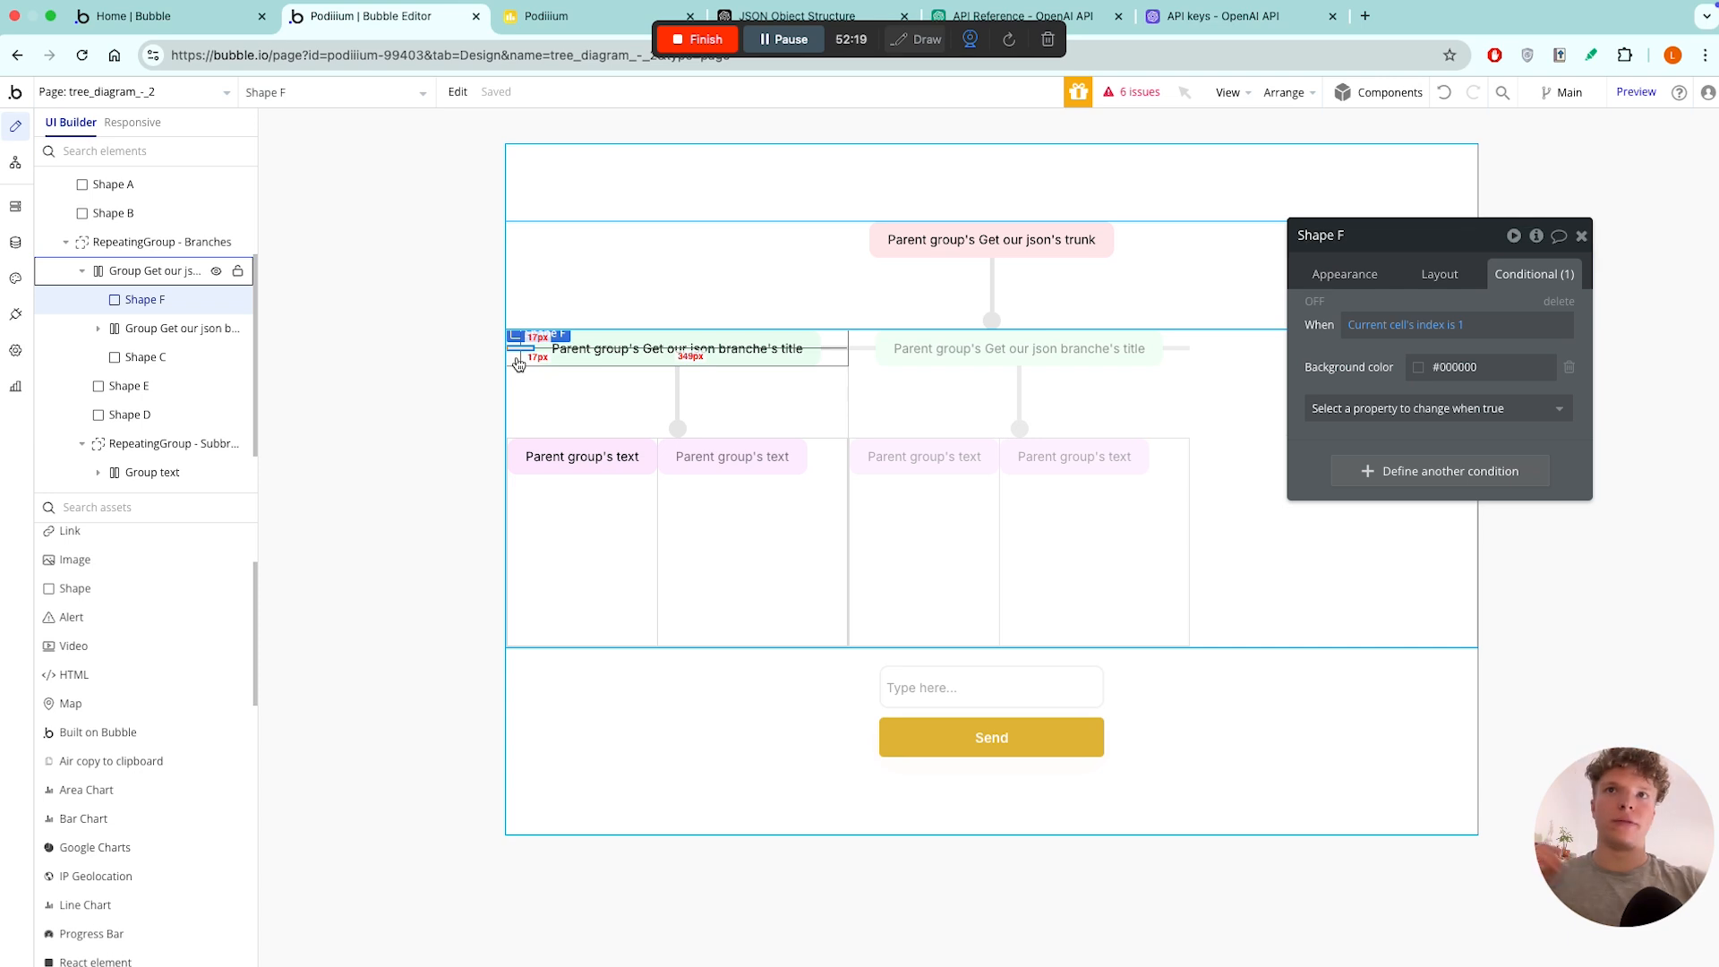
# - Uncheck 'Make this element fixed-width' for Shape C and Shape F
pyautogui.click(835, 349)
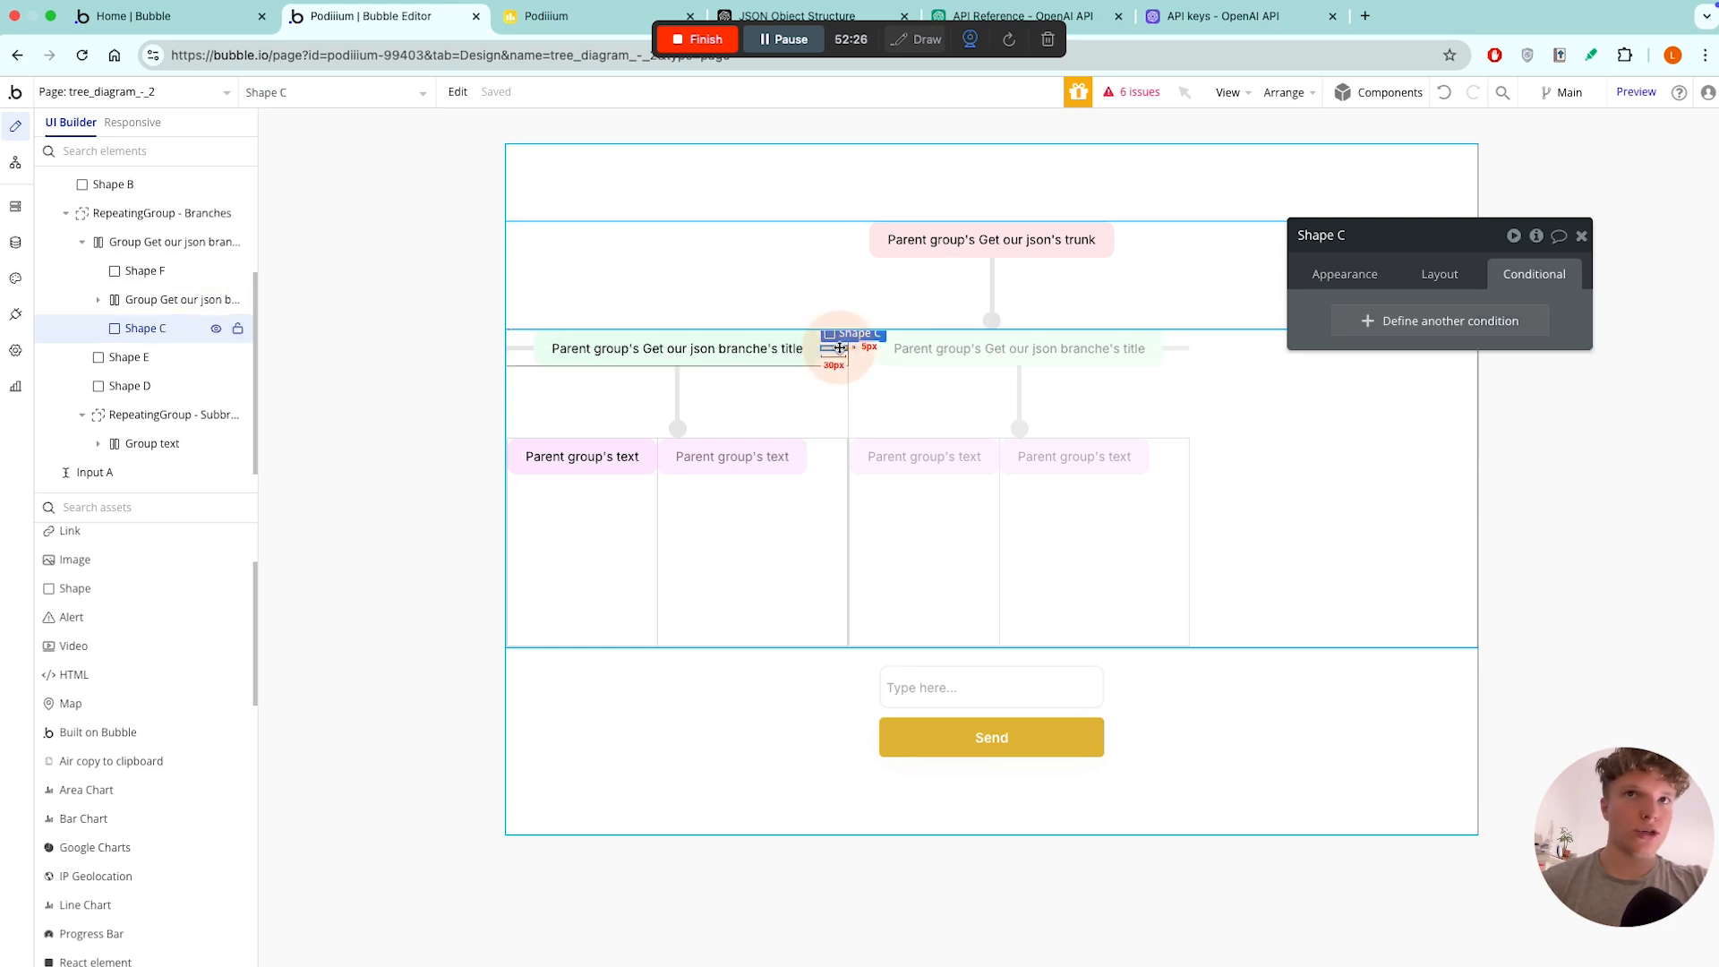
pyautogui.click(1438, 275)
pyautogui.click(1565, 490)
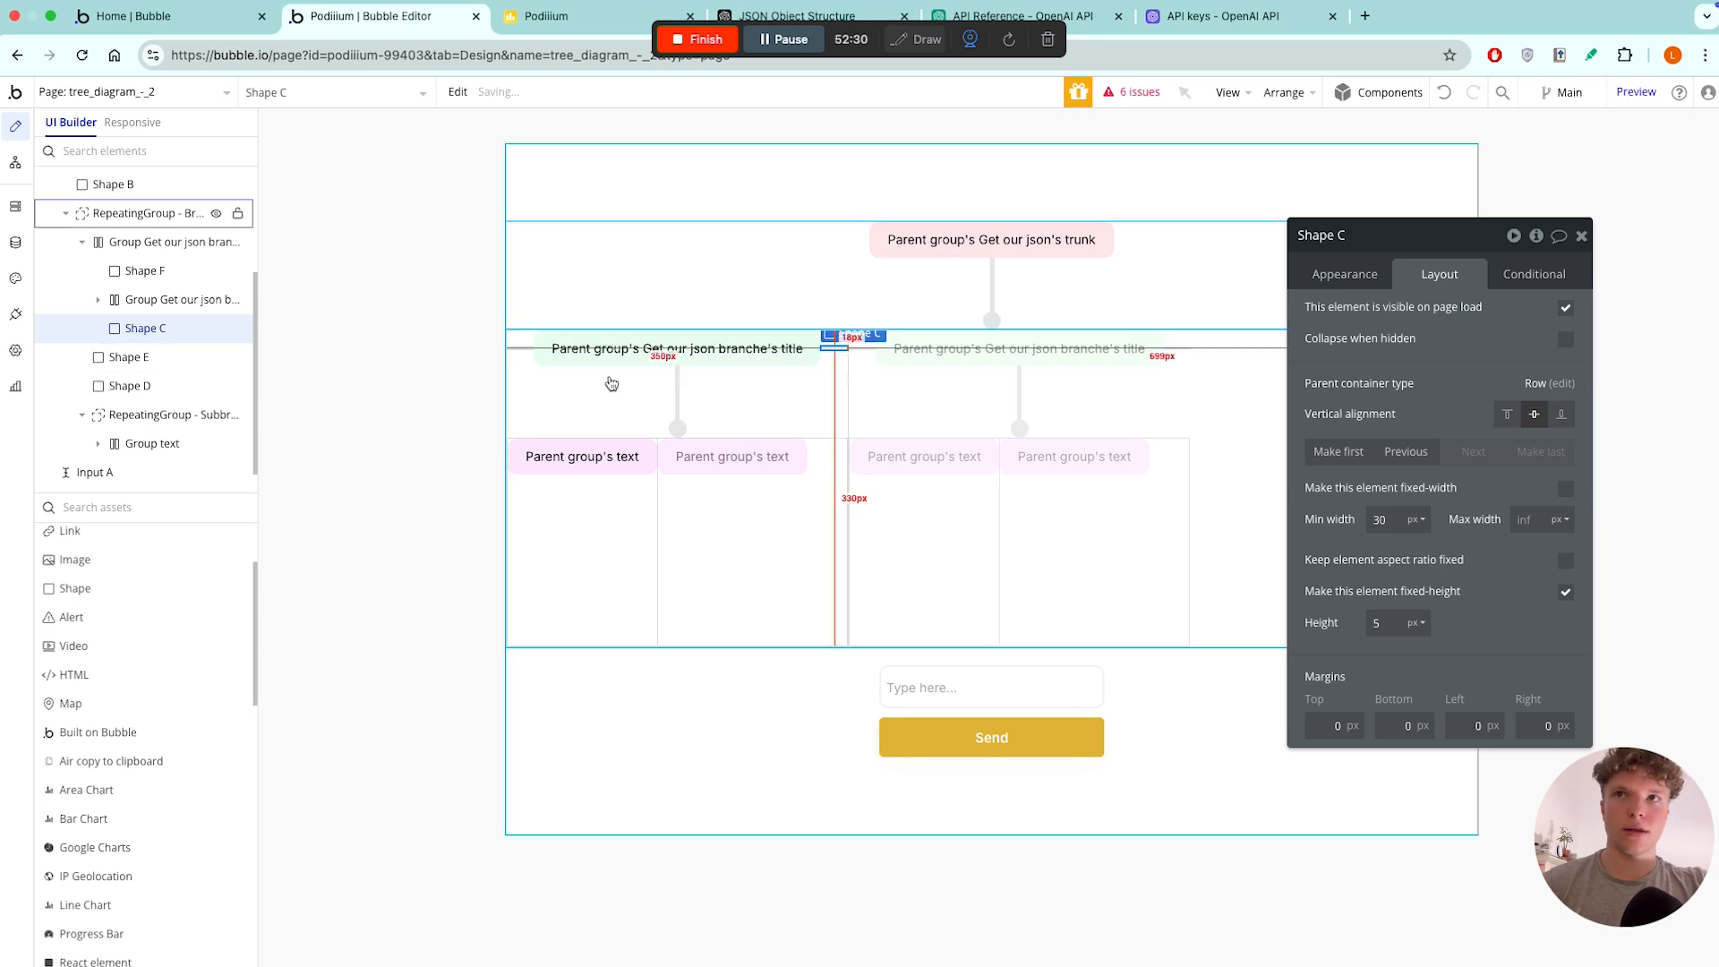
pyautogui.click(520, 347)
pyautogui.click(1564, 490)
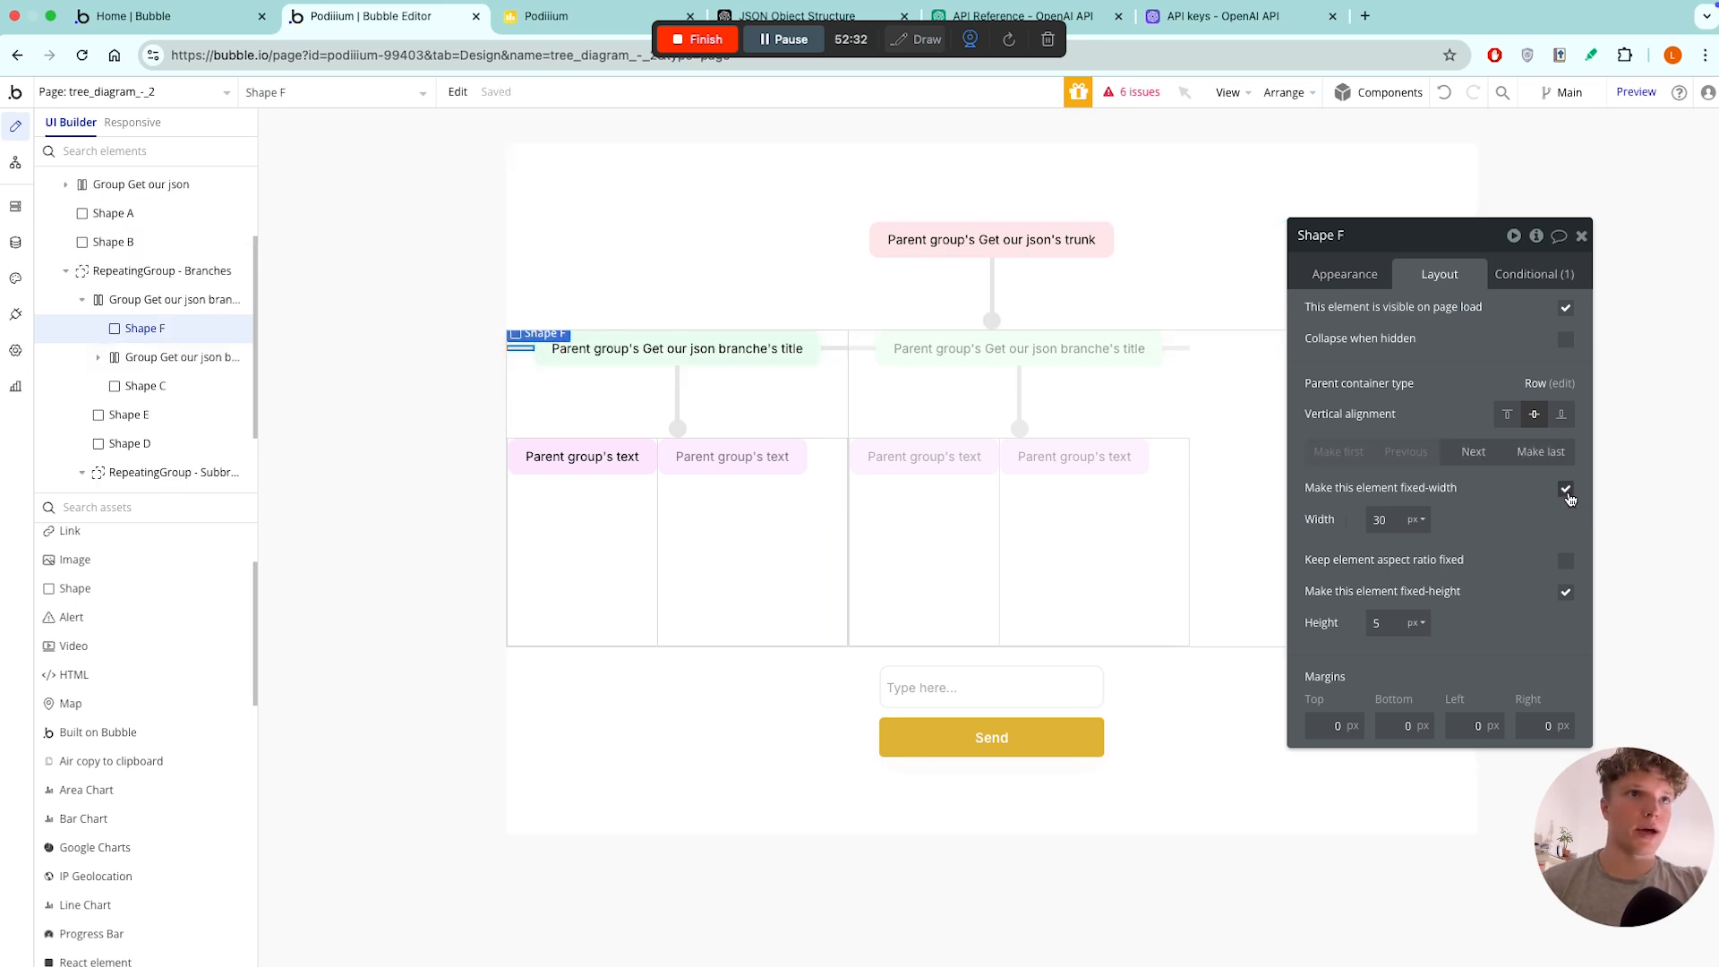
pyautogui.click(1564, 490)
# - Drag Shape C back to the end of the branch row
pyautogui.click(836, 348)
pyautogui.moveTo(835, 348)
pyautogui.mouseDown()
pyautogui.moveTo(862, 381)
pyautogui.moveTo(714, 383)
pyautogui.moveTo(506, 352)
pyautogui.moveTo(520, 343)
pyautogui.moveTo(548, 403)
pyautogui.moveTo(802, 323)
pyautogui.moveTo(831, 348)
pyautogui.mouseUp()
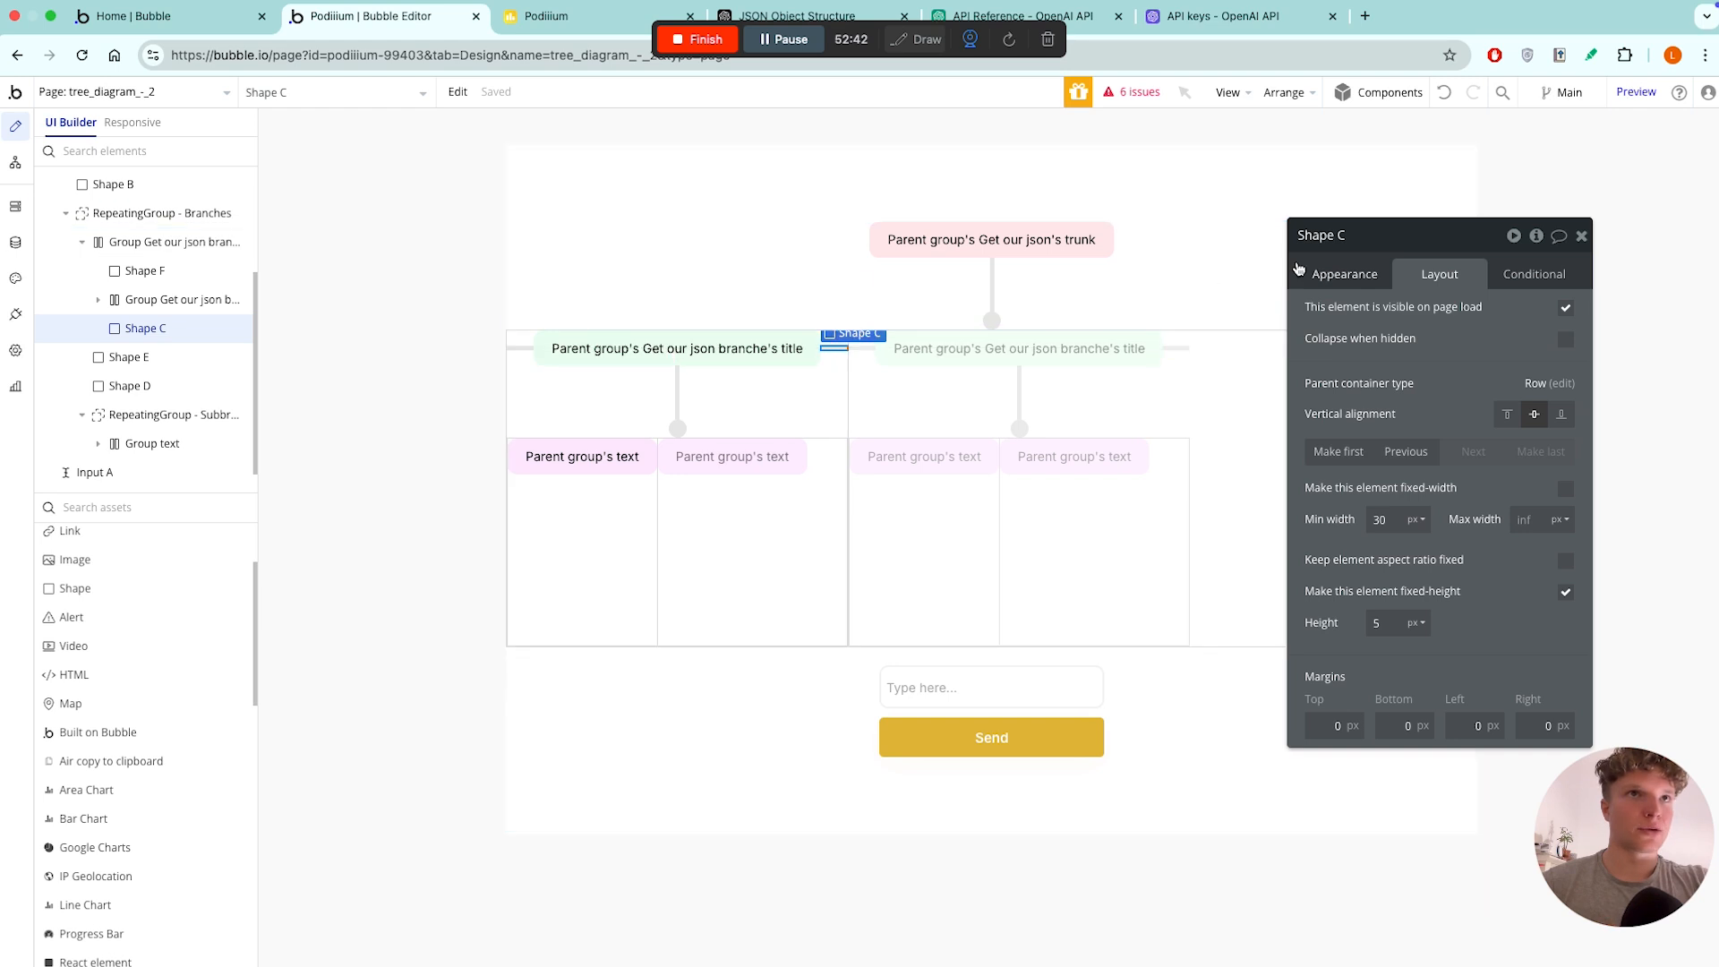
pyautogui.click(1340, 274)
pyautogui.click(1532, 274)
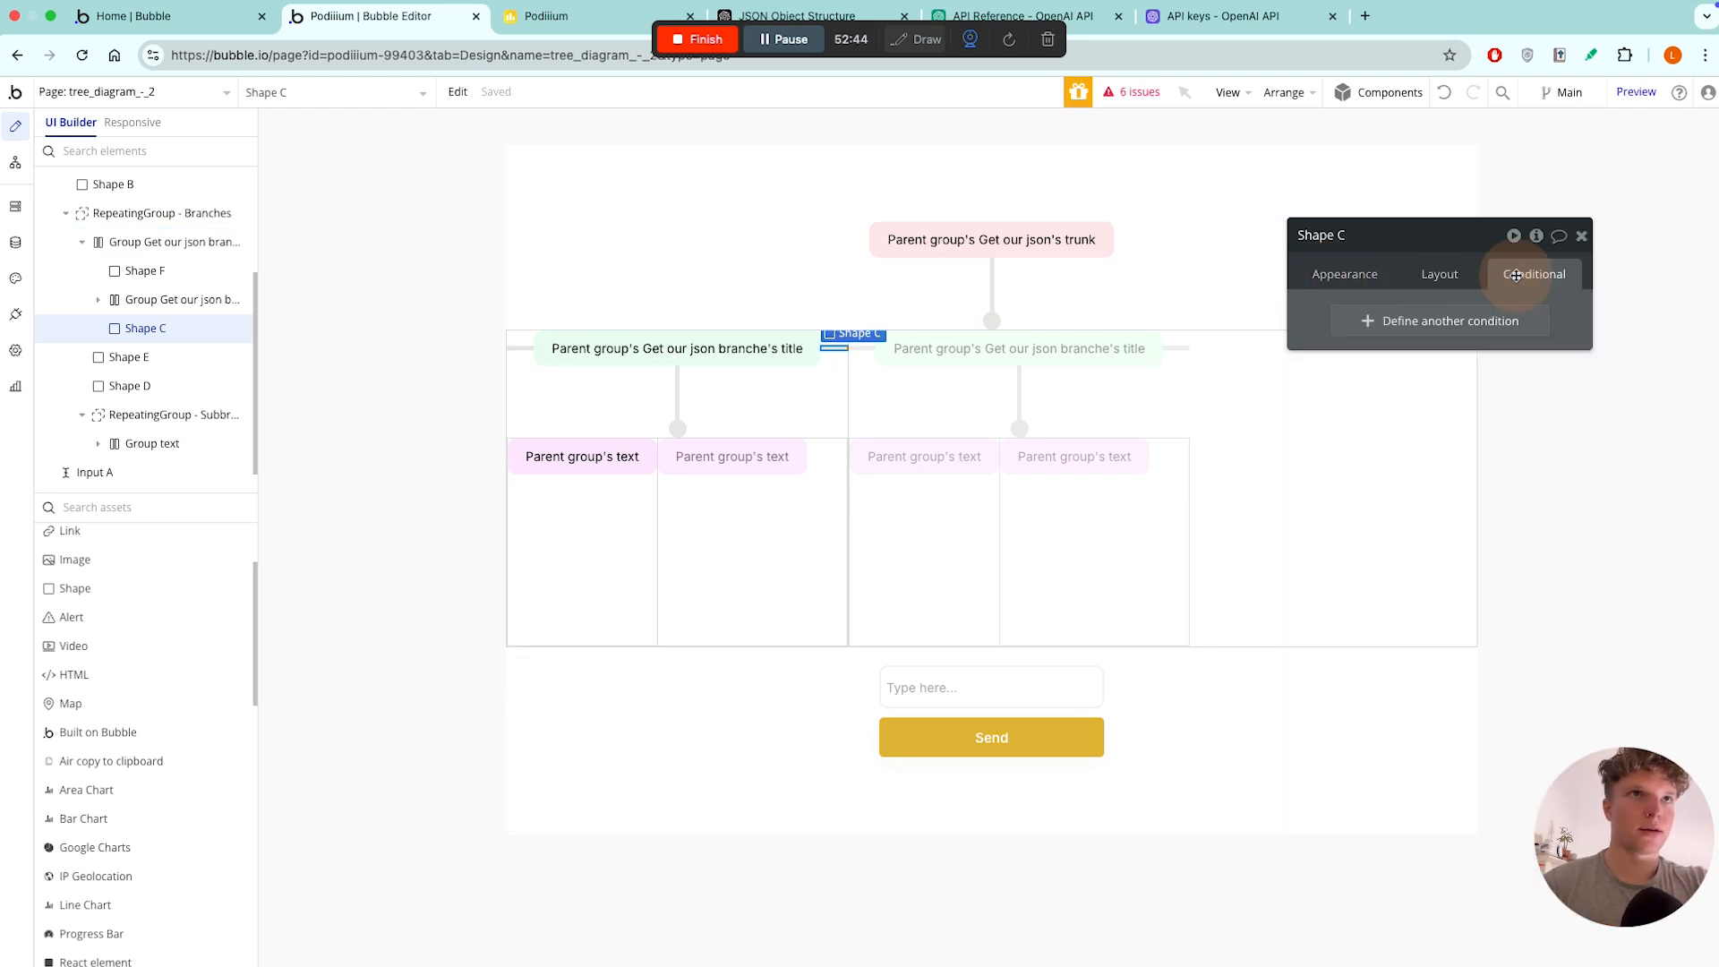
# - Add a Shape C condition: RepeatingGroup - Branches' list :last item's title is Parent group's branche's title
pyautogui.click(1368, 321)
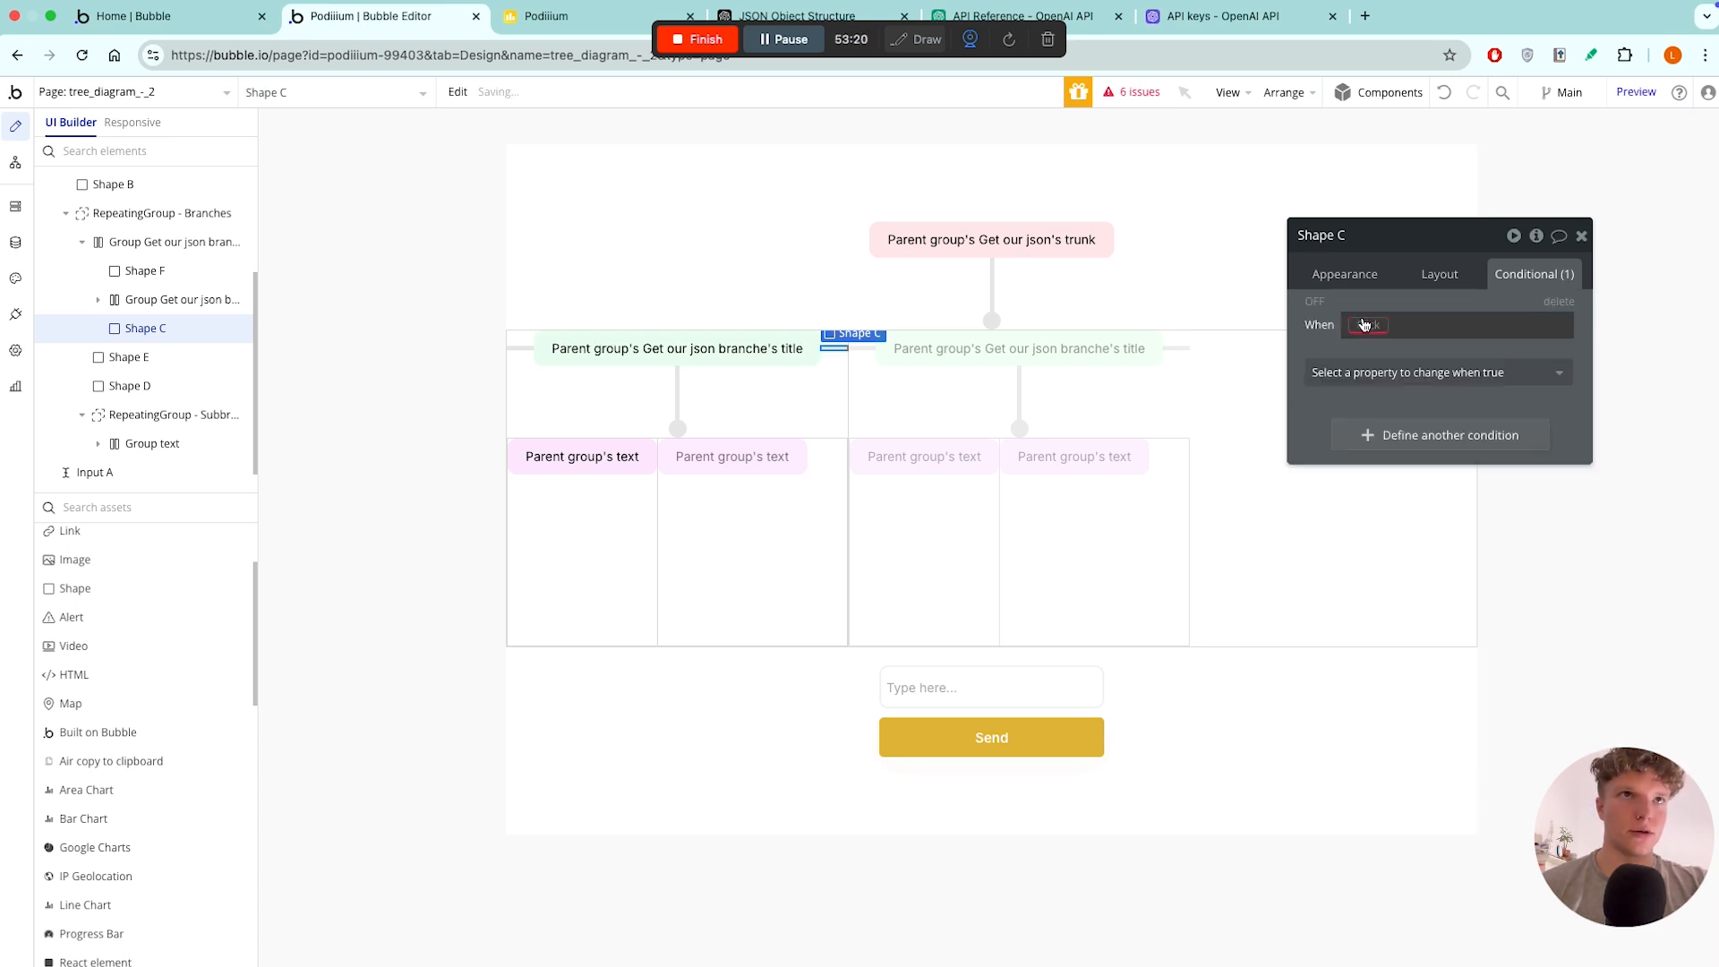
pyautogui.click(1365, 325)
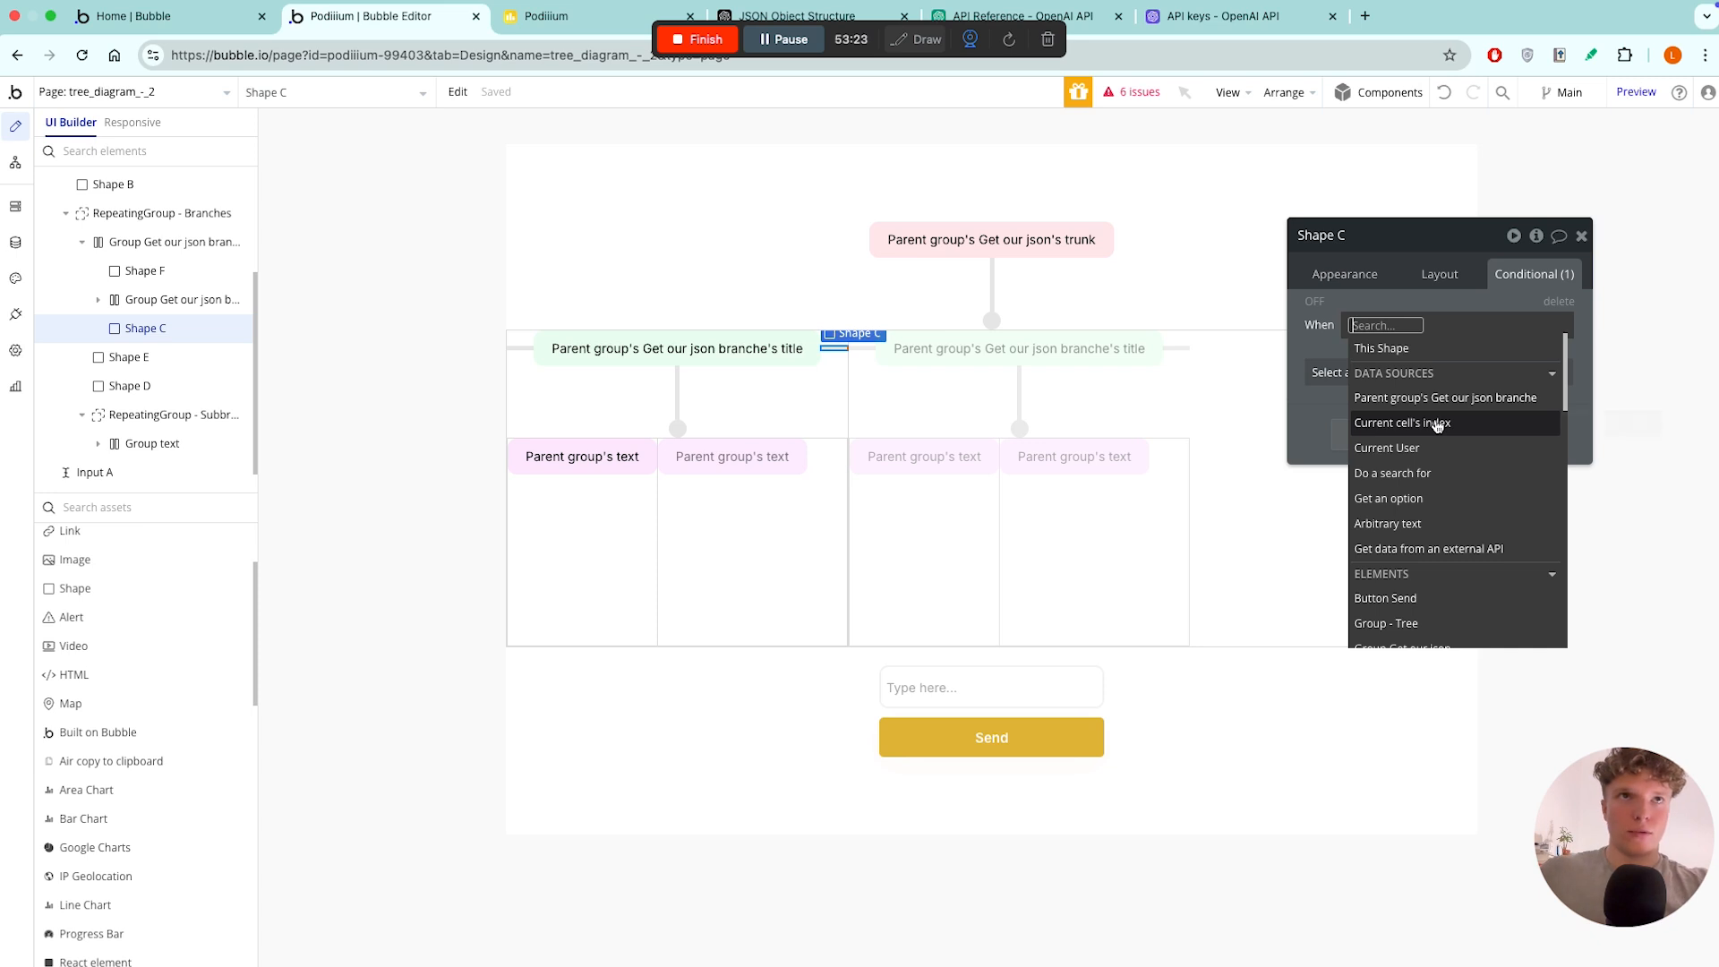
pyautogui.write('rep')
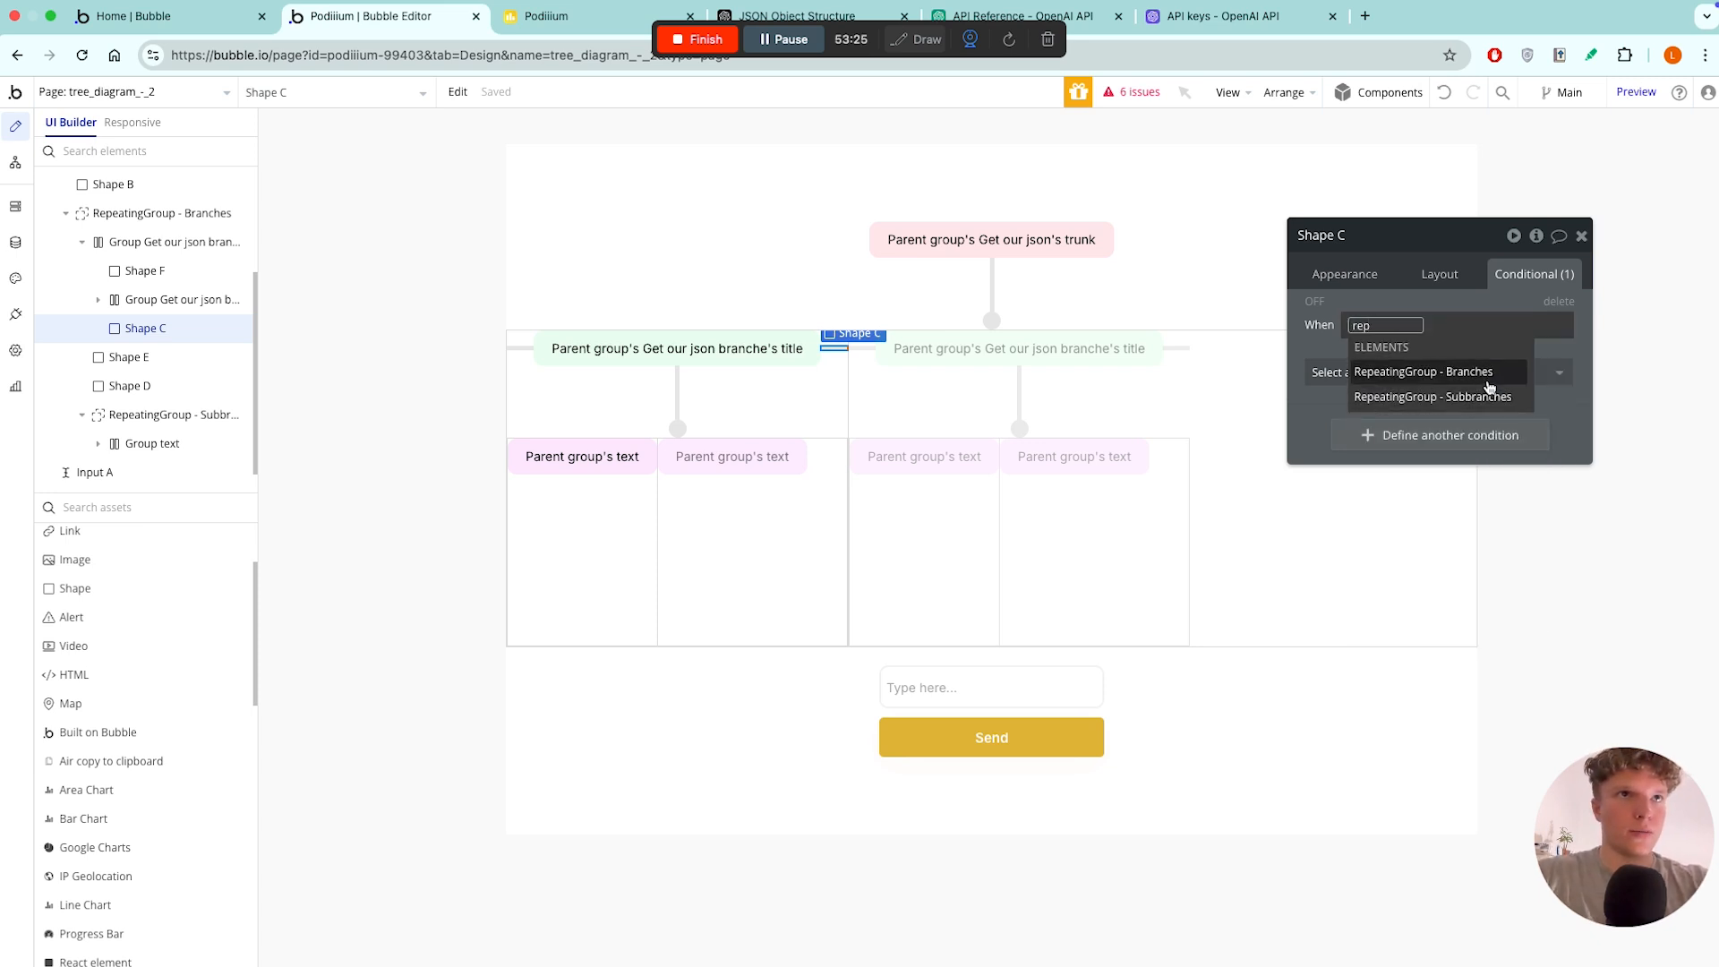
pyautogui.click(1488, 386)
pyautogui.click(1555, 385)
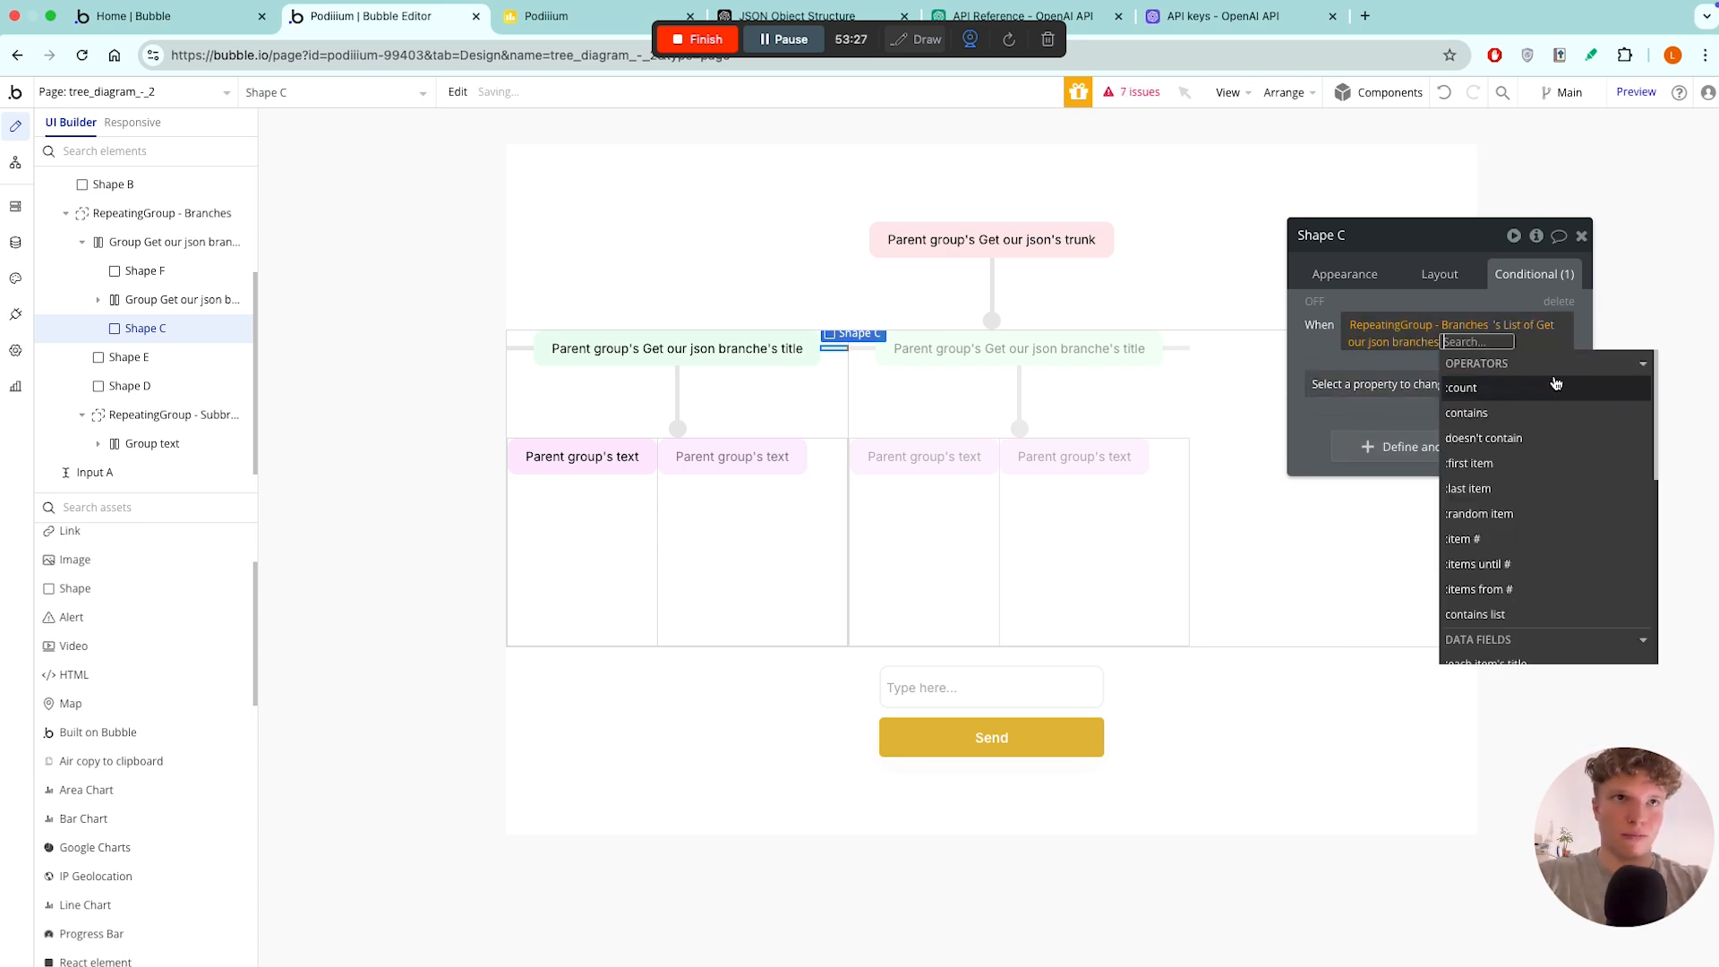
pyautogui.click(1473, 488)
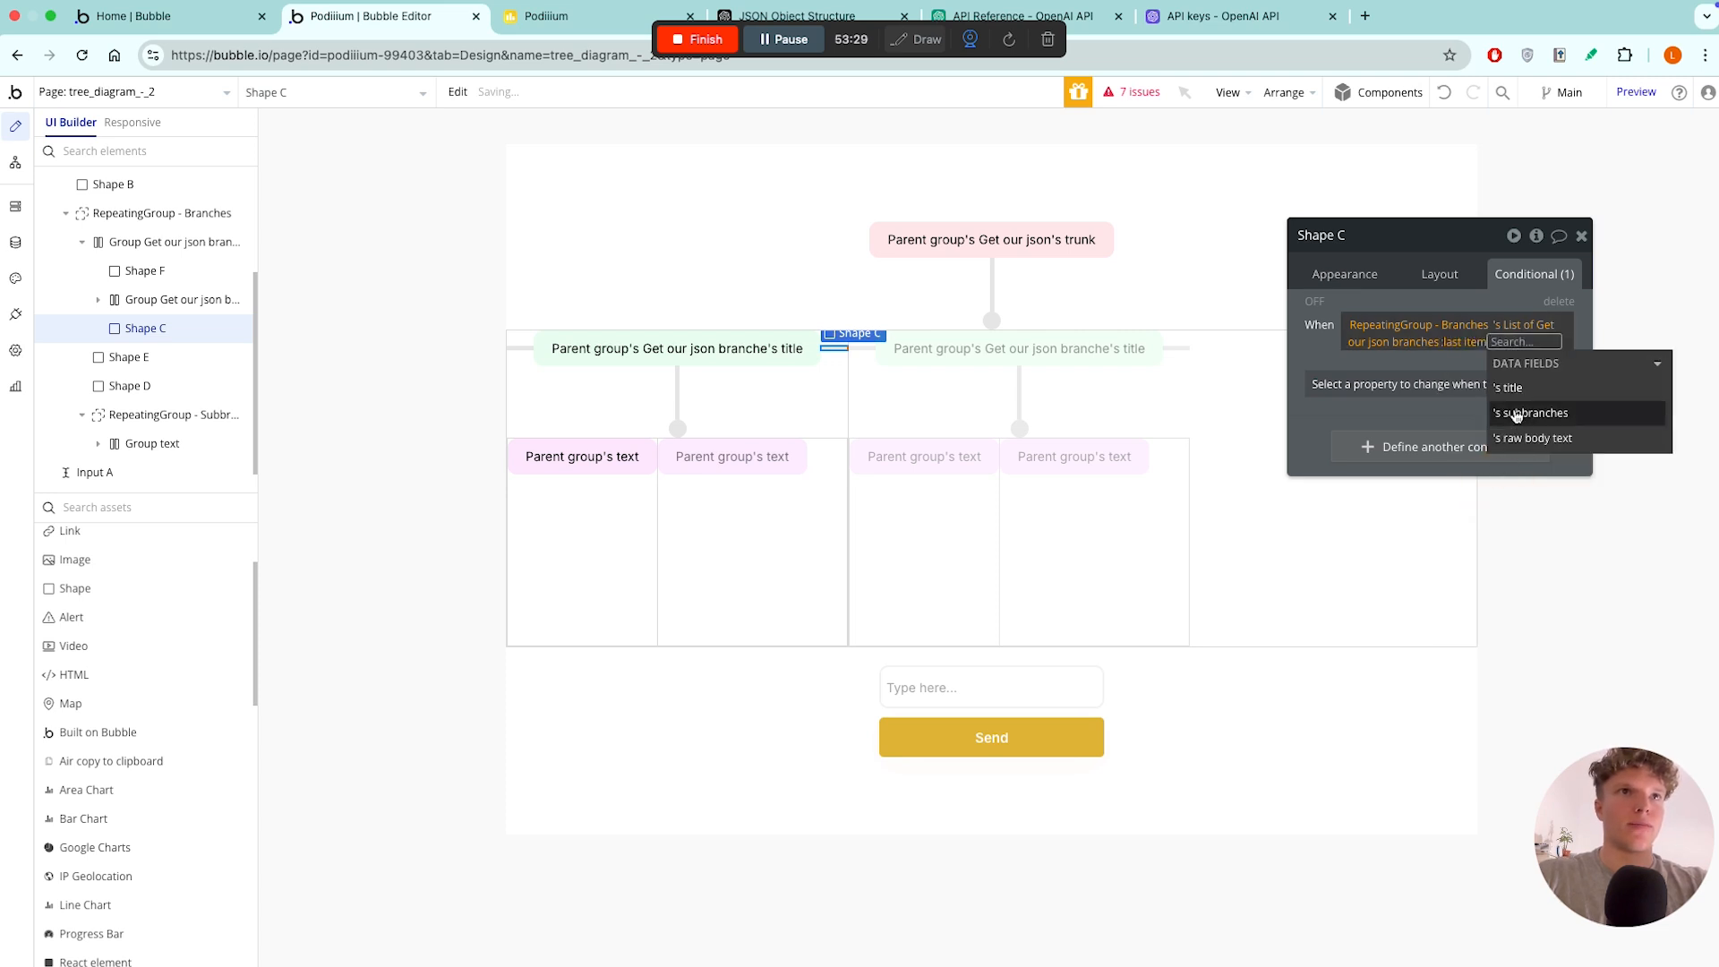
pyautogui.click(1554, 390)
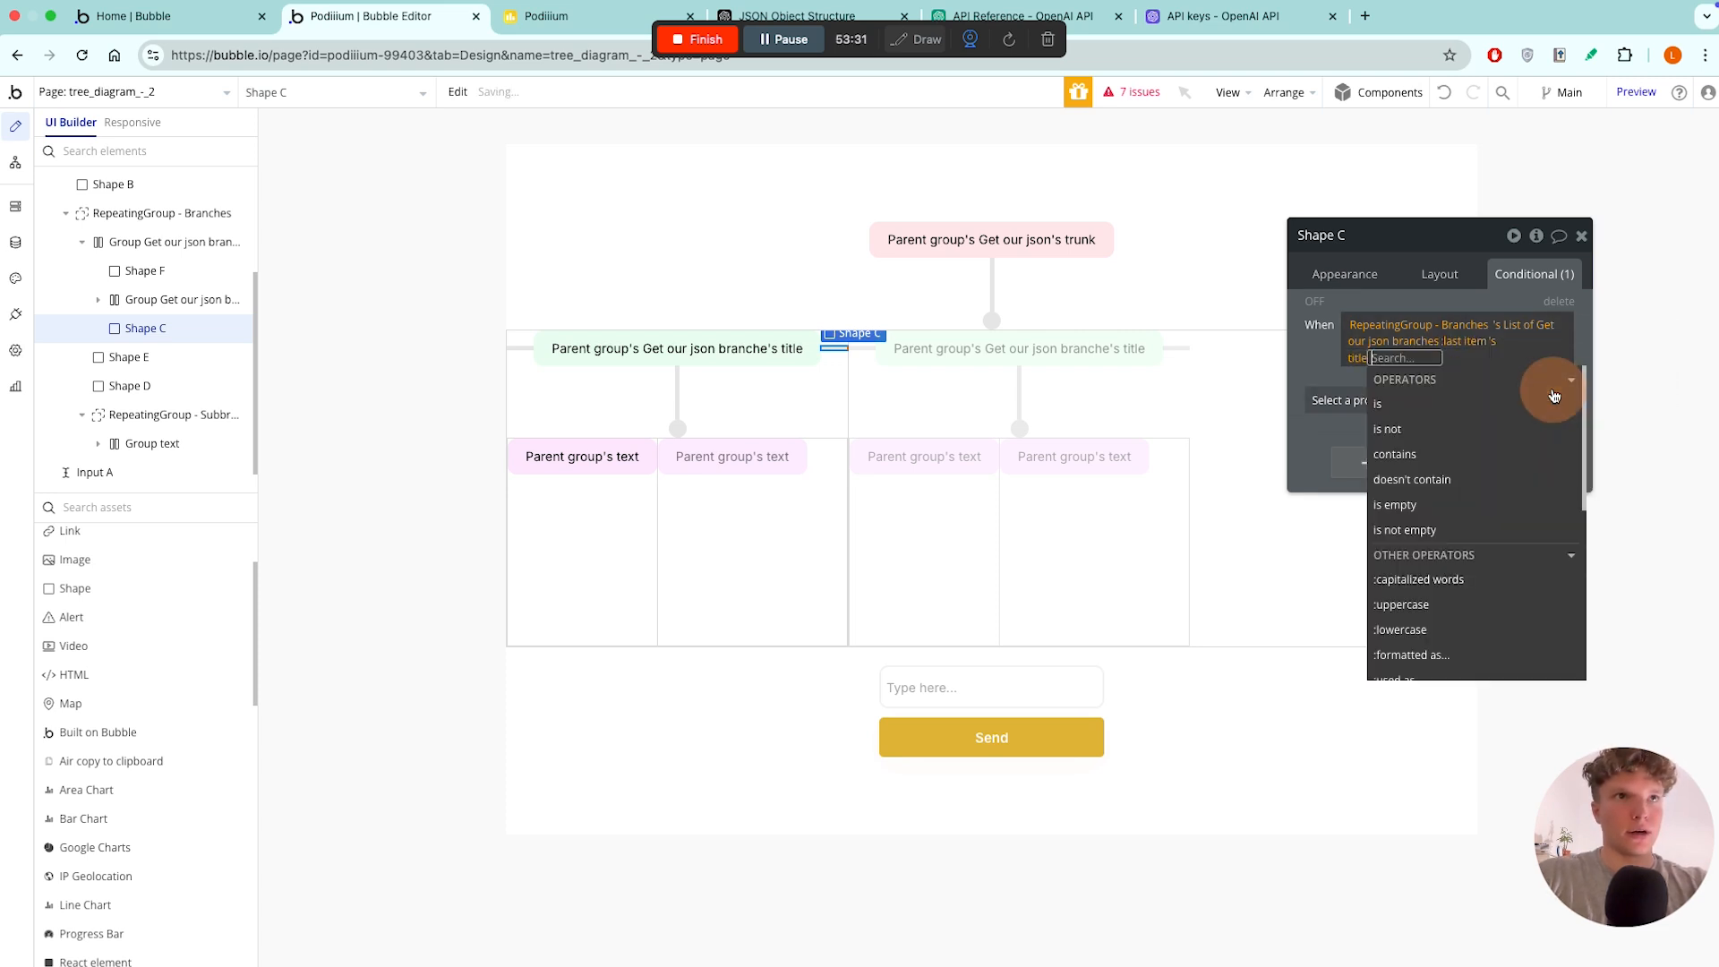
pyautogui.click(1500, 405)
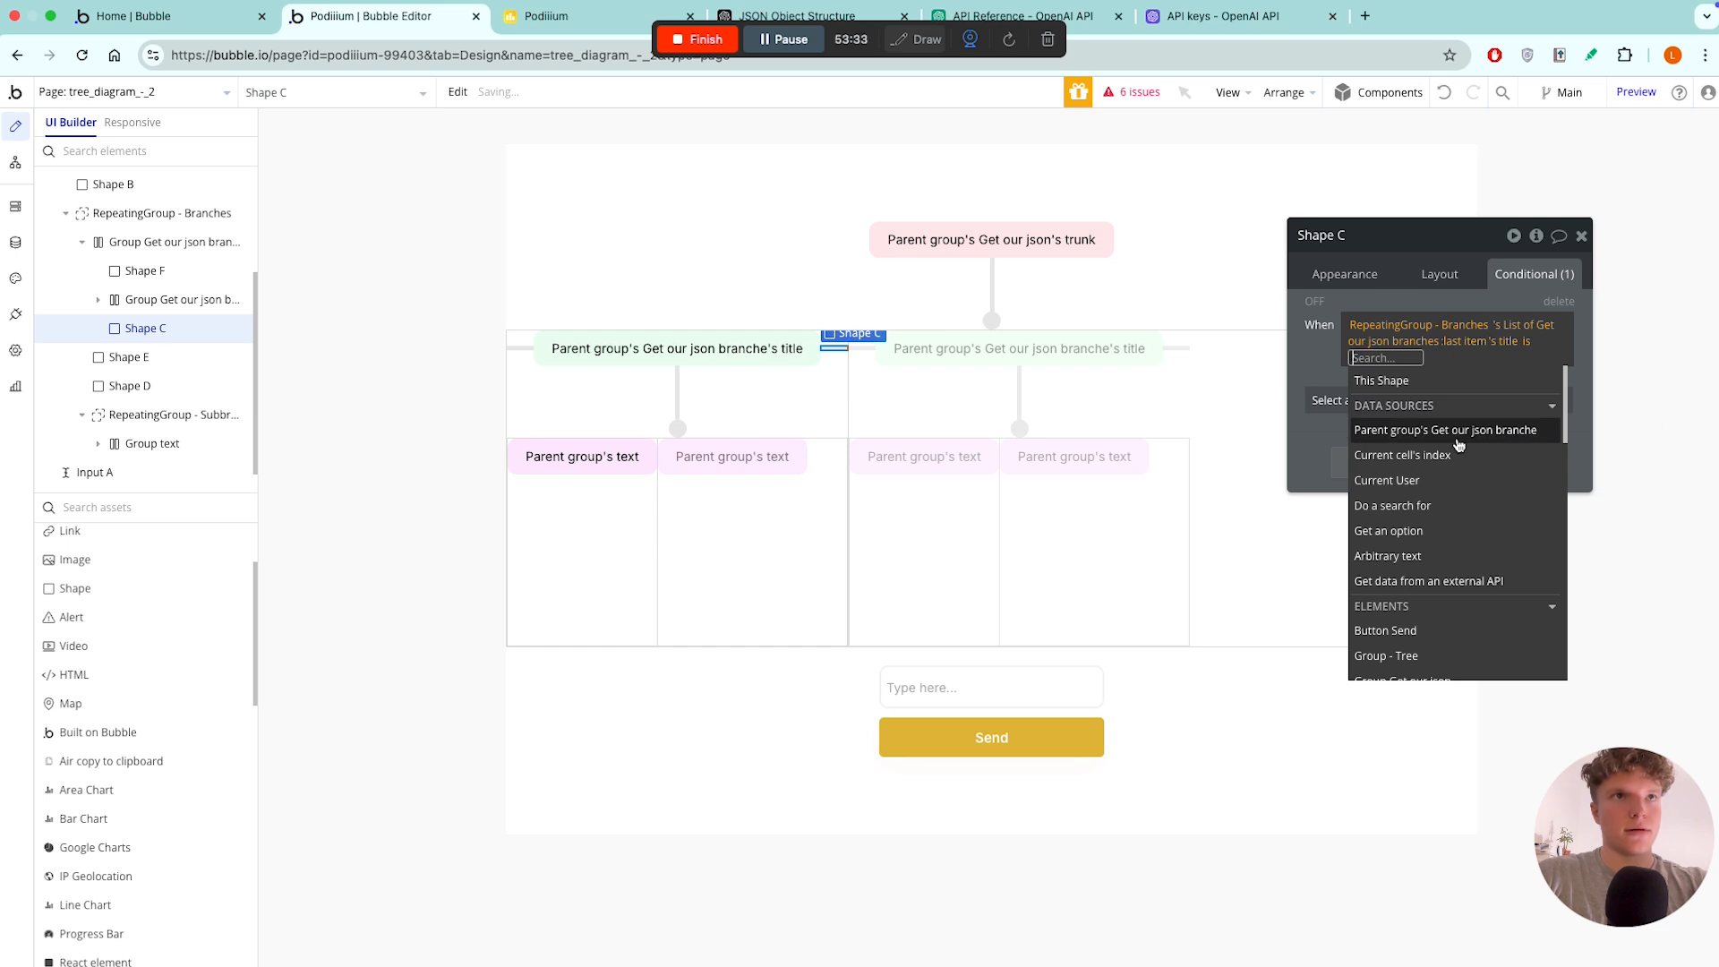
pyautogui.click(1458, 431)
pyautogui.click(1532, 397)
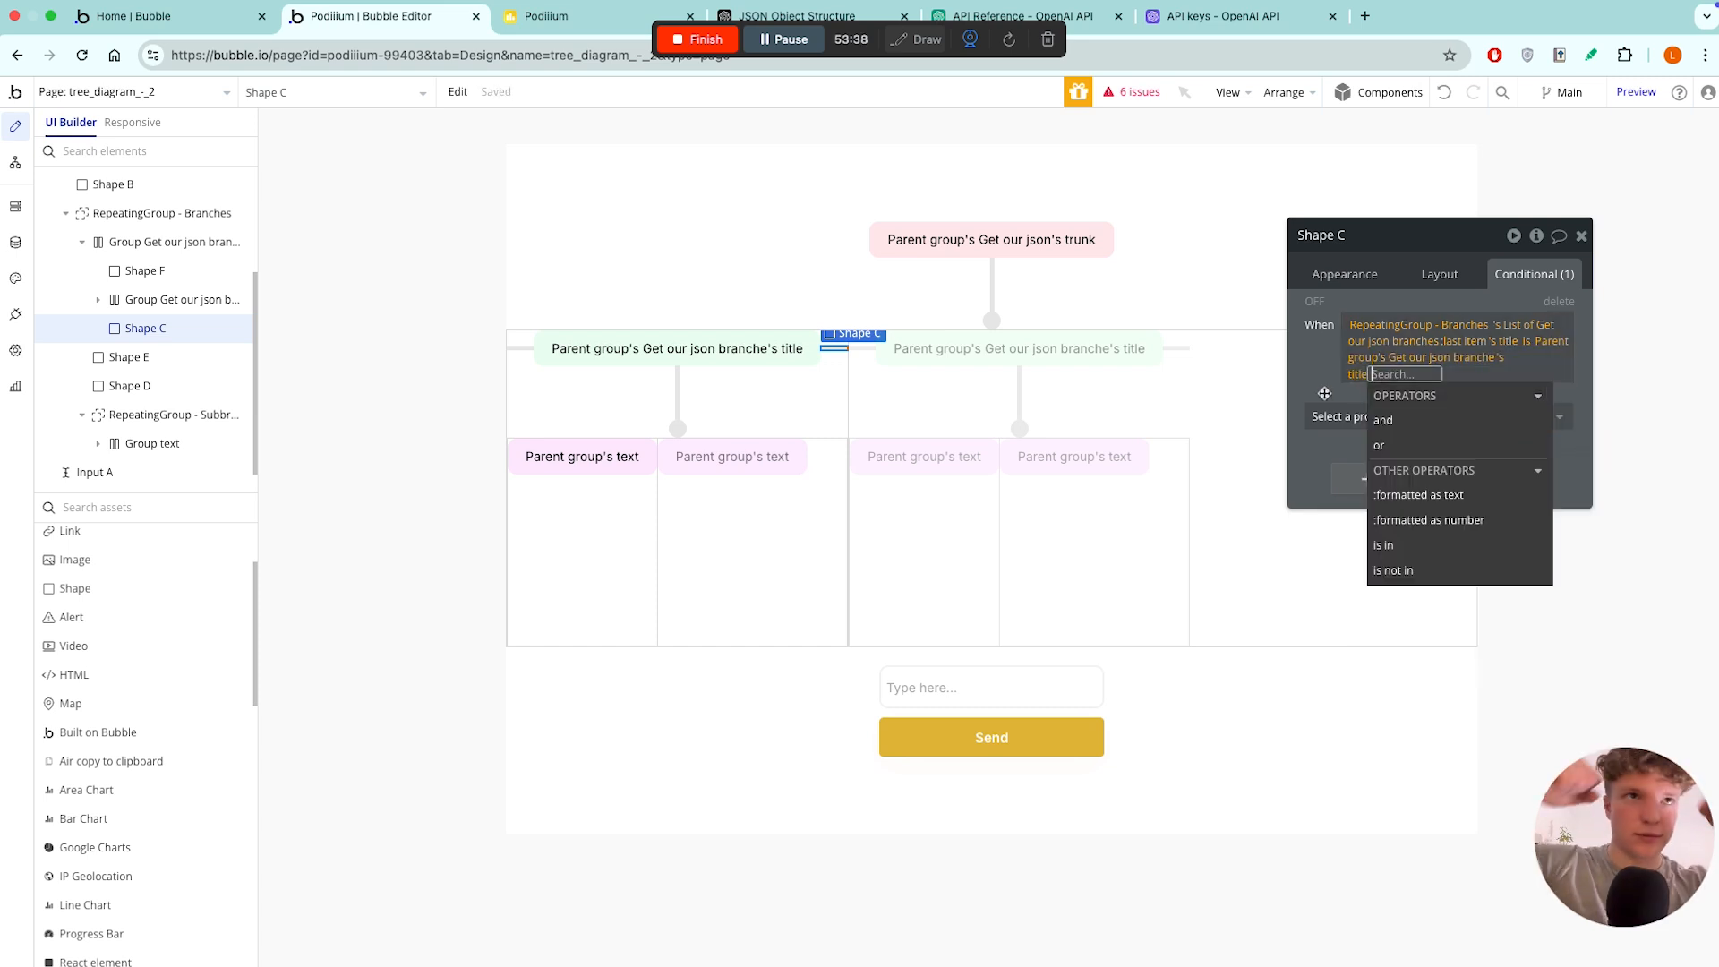
pyautogui.click(1324, 394)
# - Make that condition set Shape C's Background color to #000000
pyautogui.click(1383, 413)
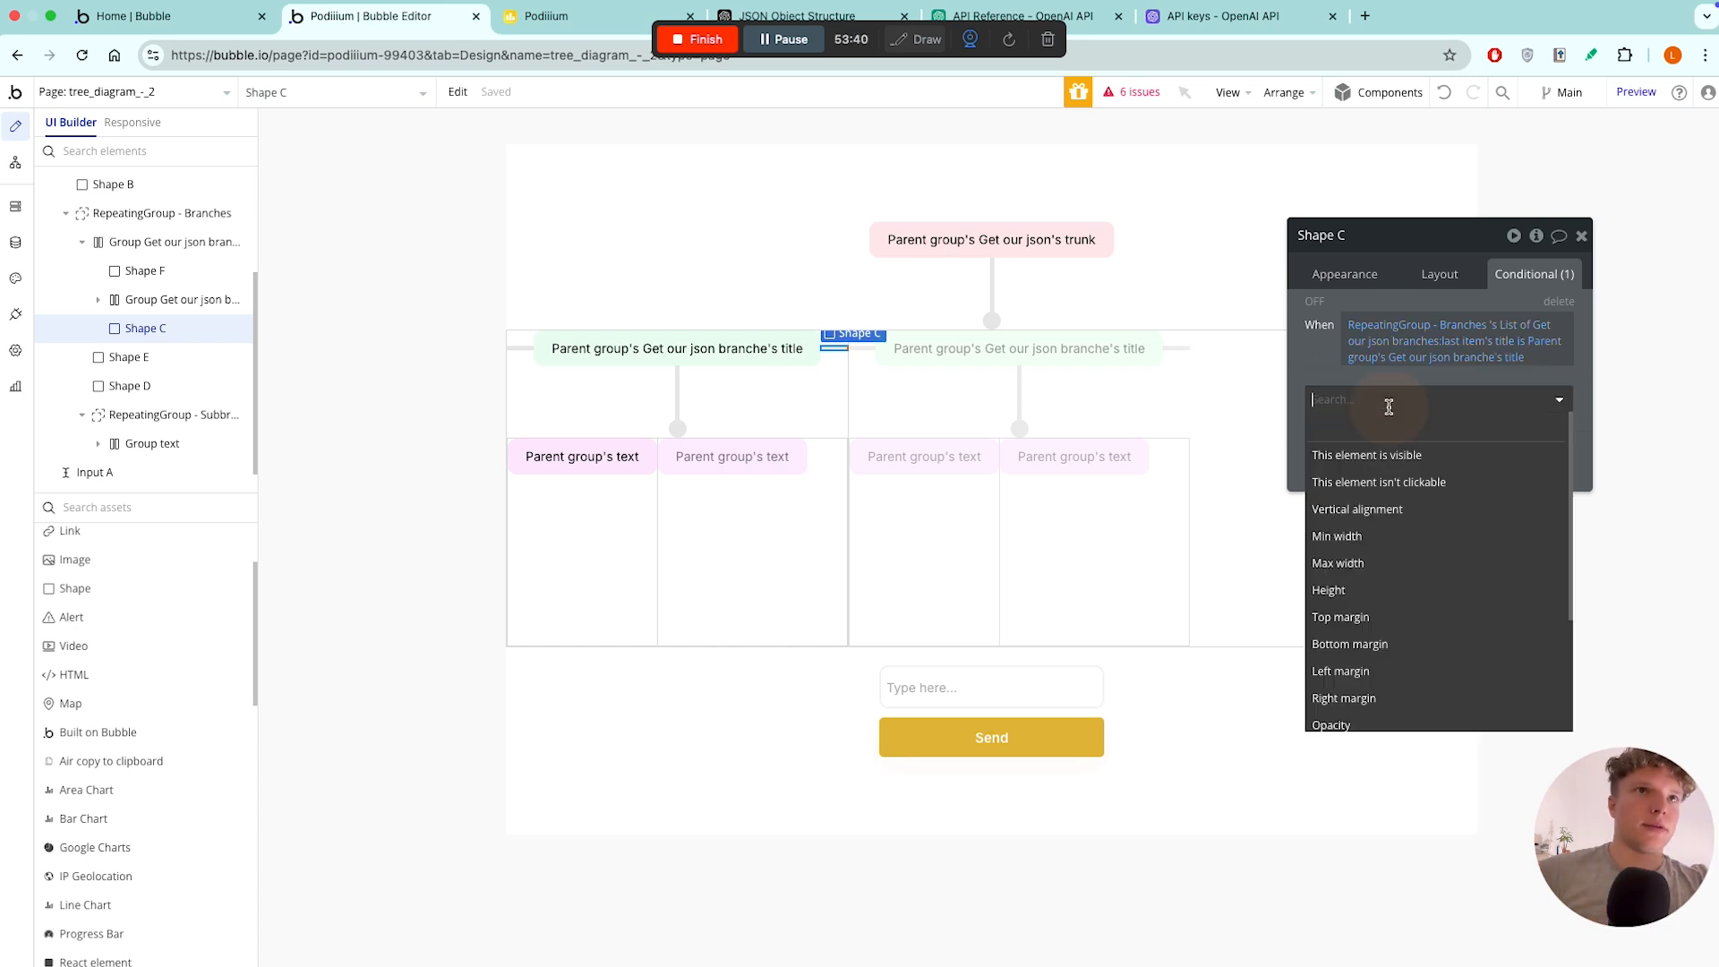
pyautogui.write('back')
pyautogui.click(1408, 480)
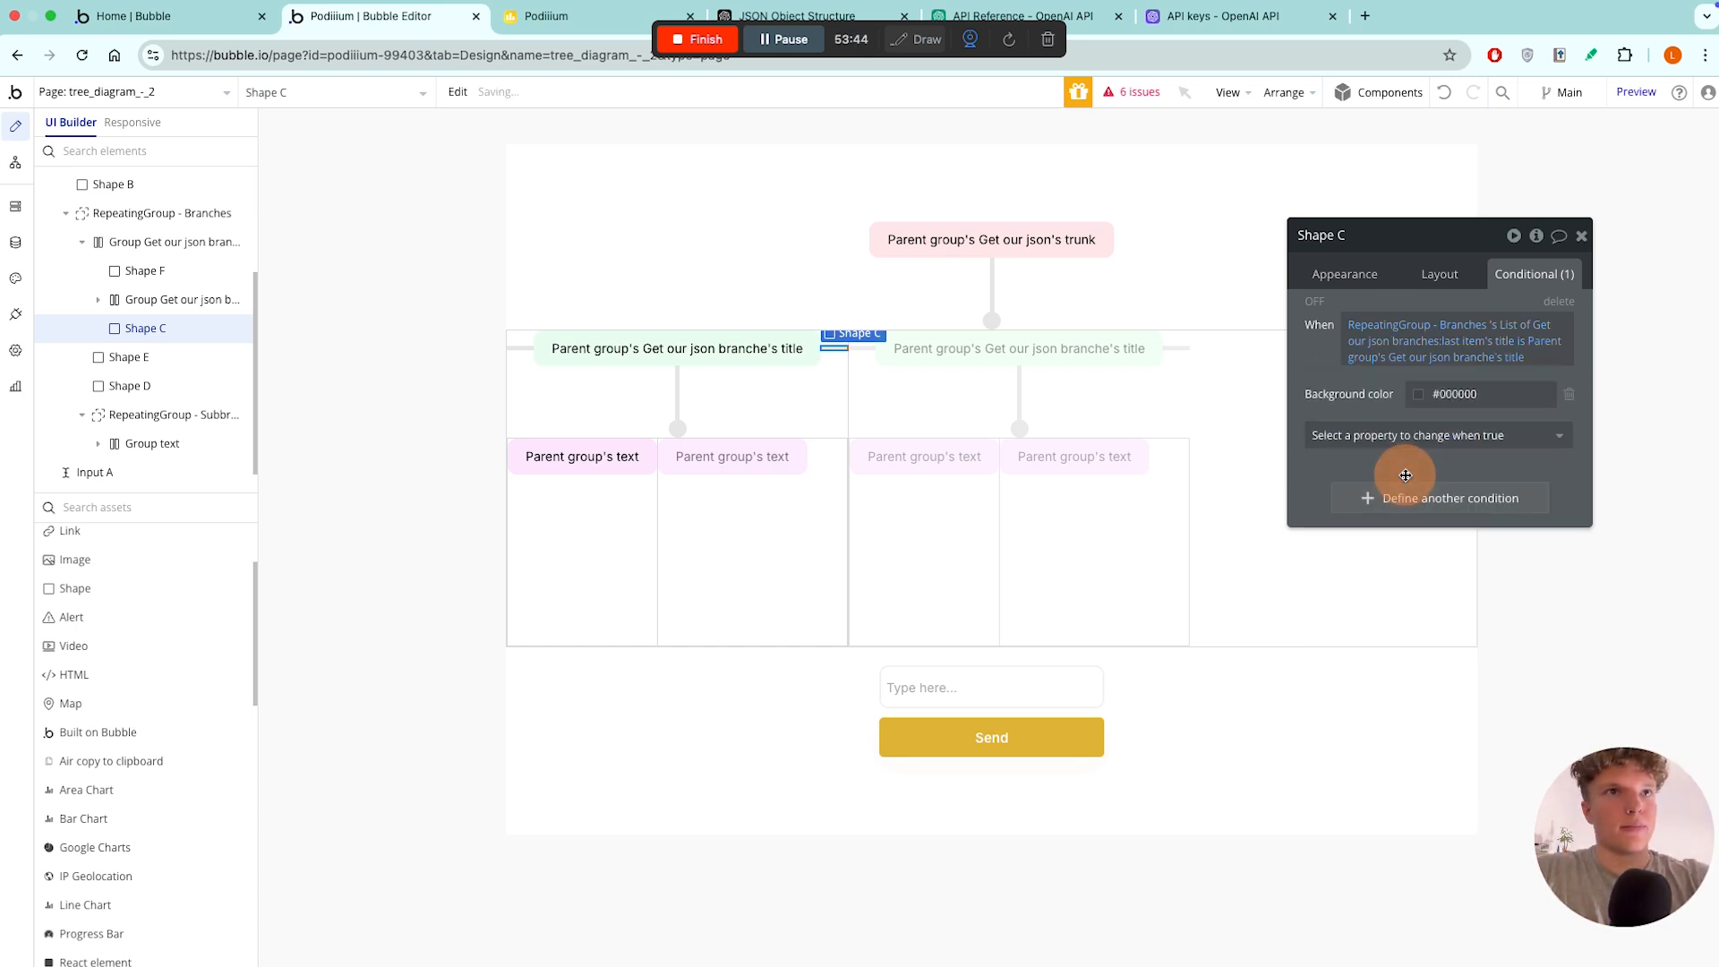
pyautogui.click(1448, 392)
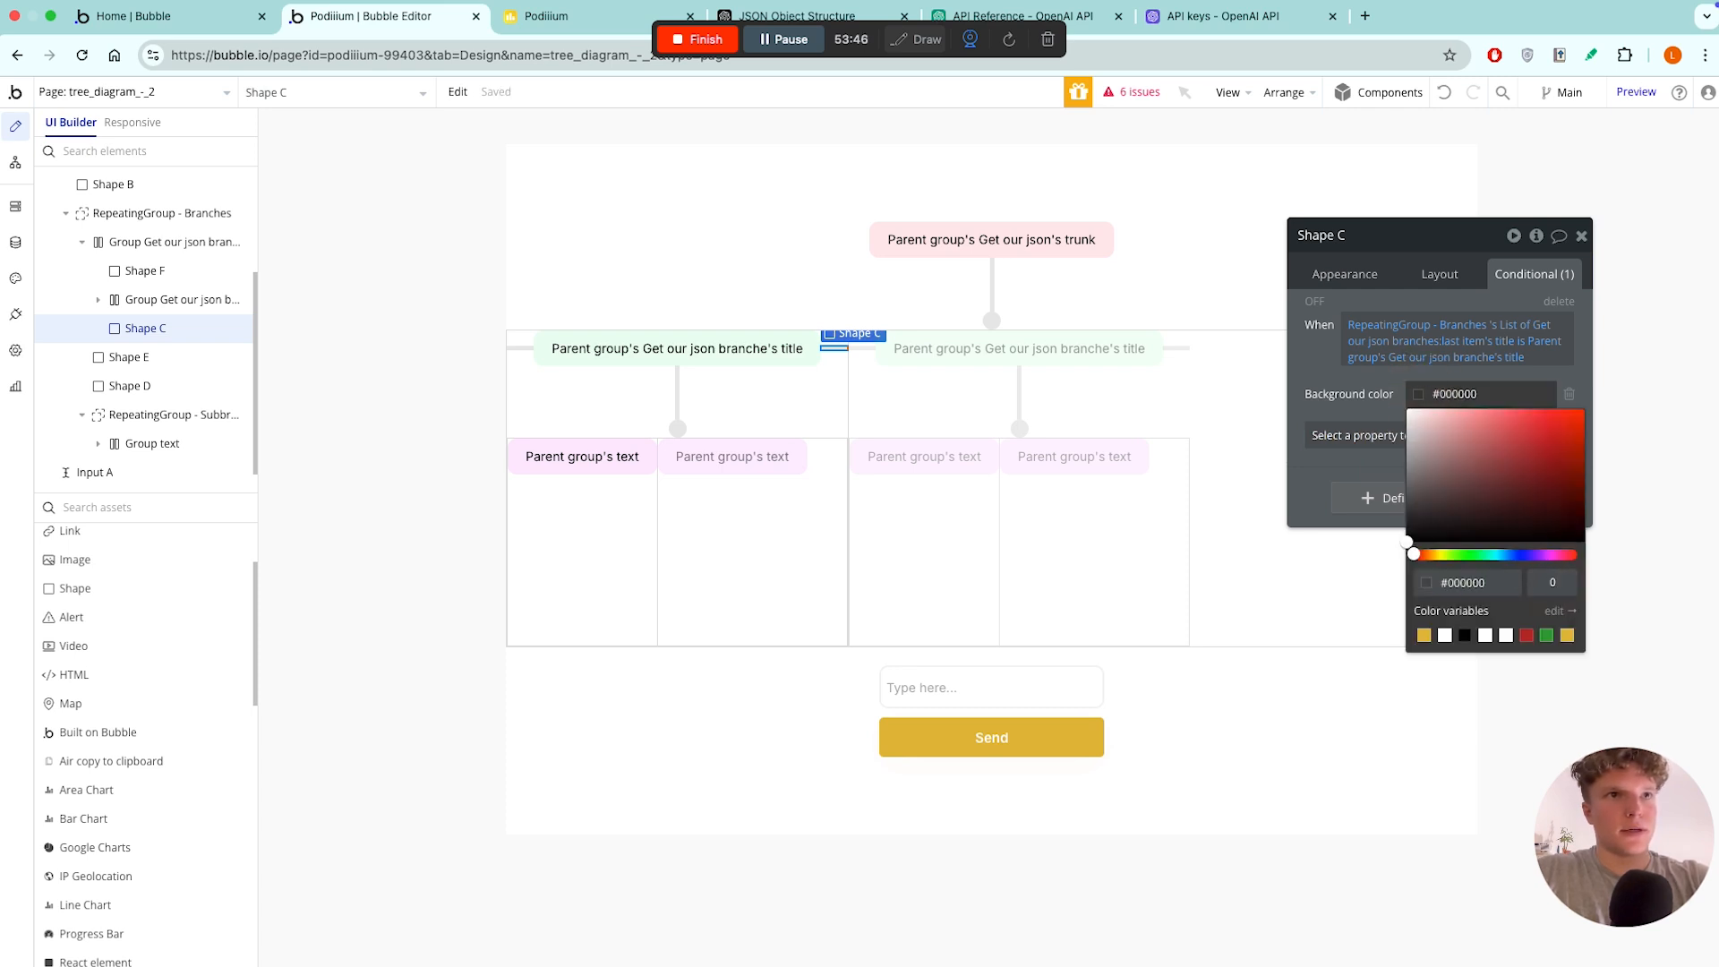
pyautogui.click(1355, 381)
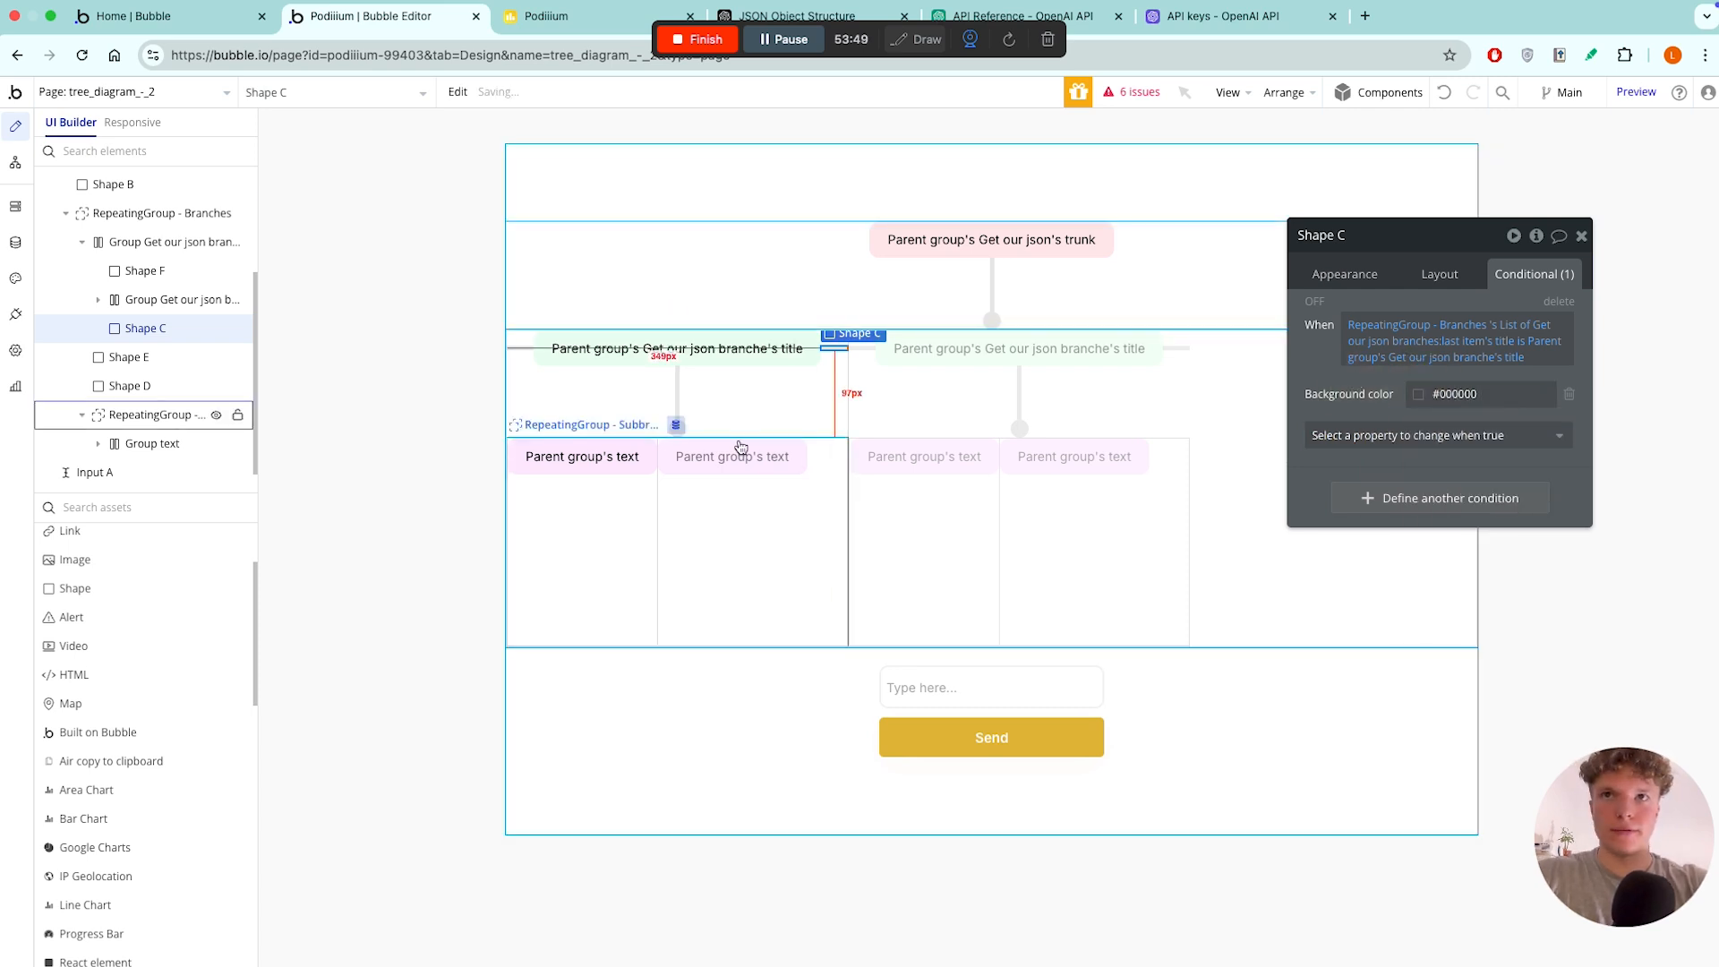
pyautogui.keyDown('shift'); pyautogui.click(520, 350); pyautogui.keyUp('shift')
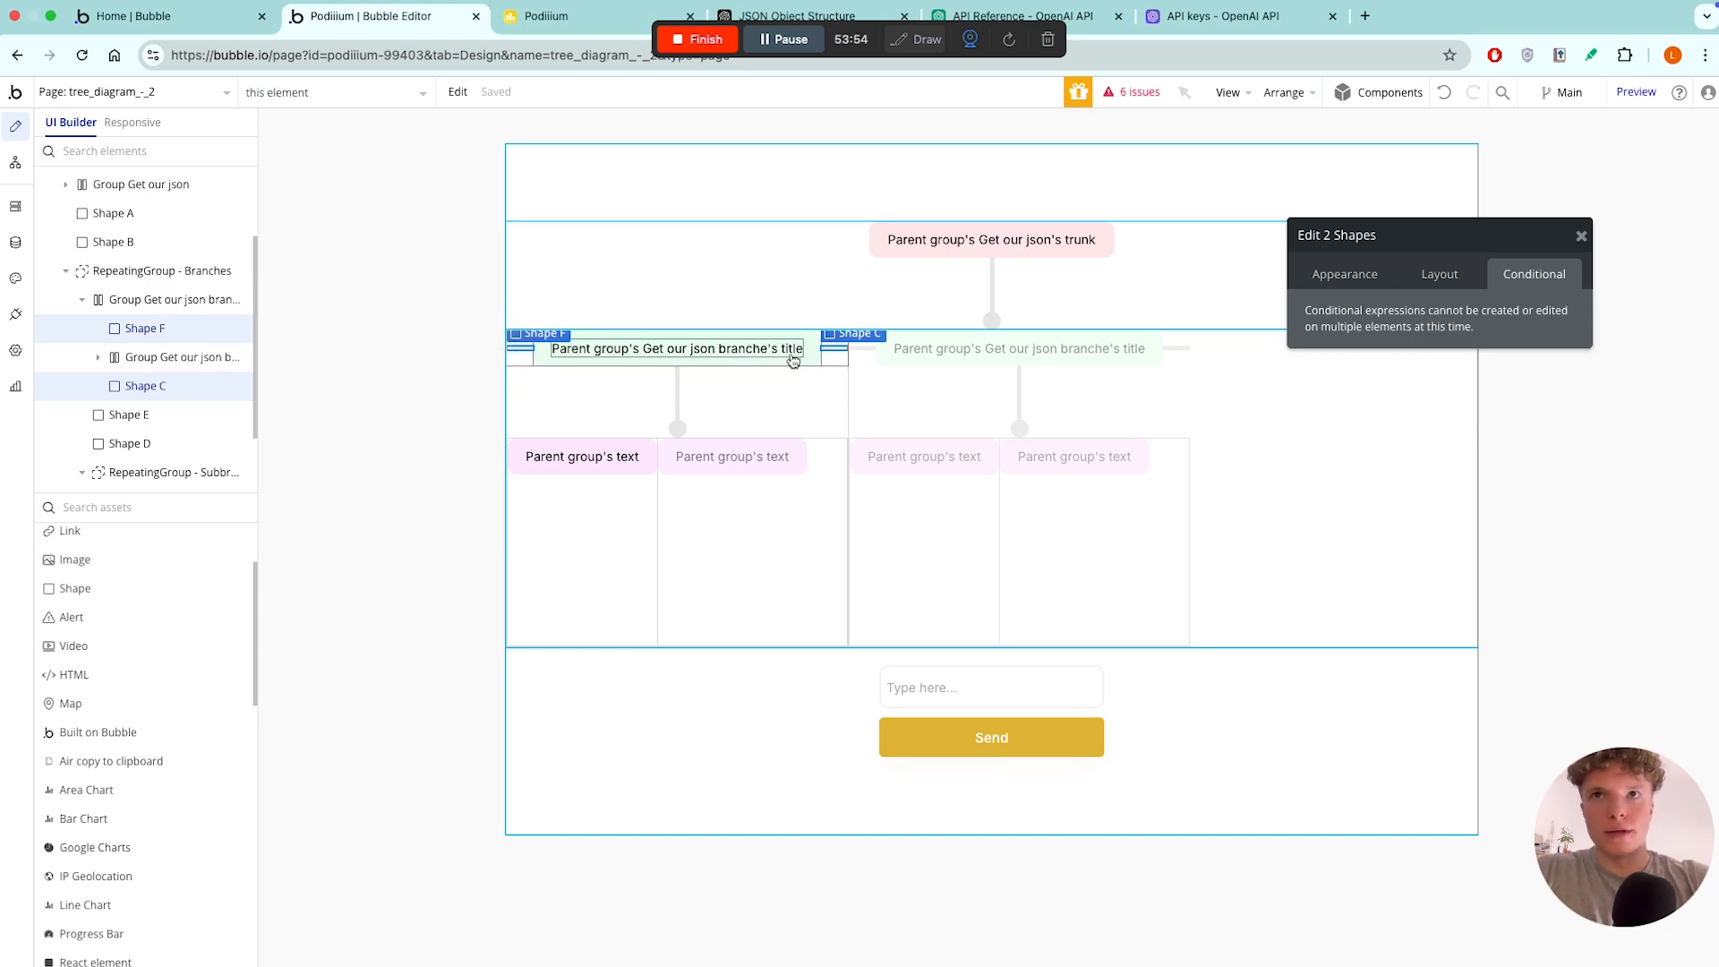
# - Paste Shapes G and H into the subbranch cell and group them with Group text in a Row container
pyautogui.click(632, 479)
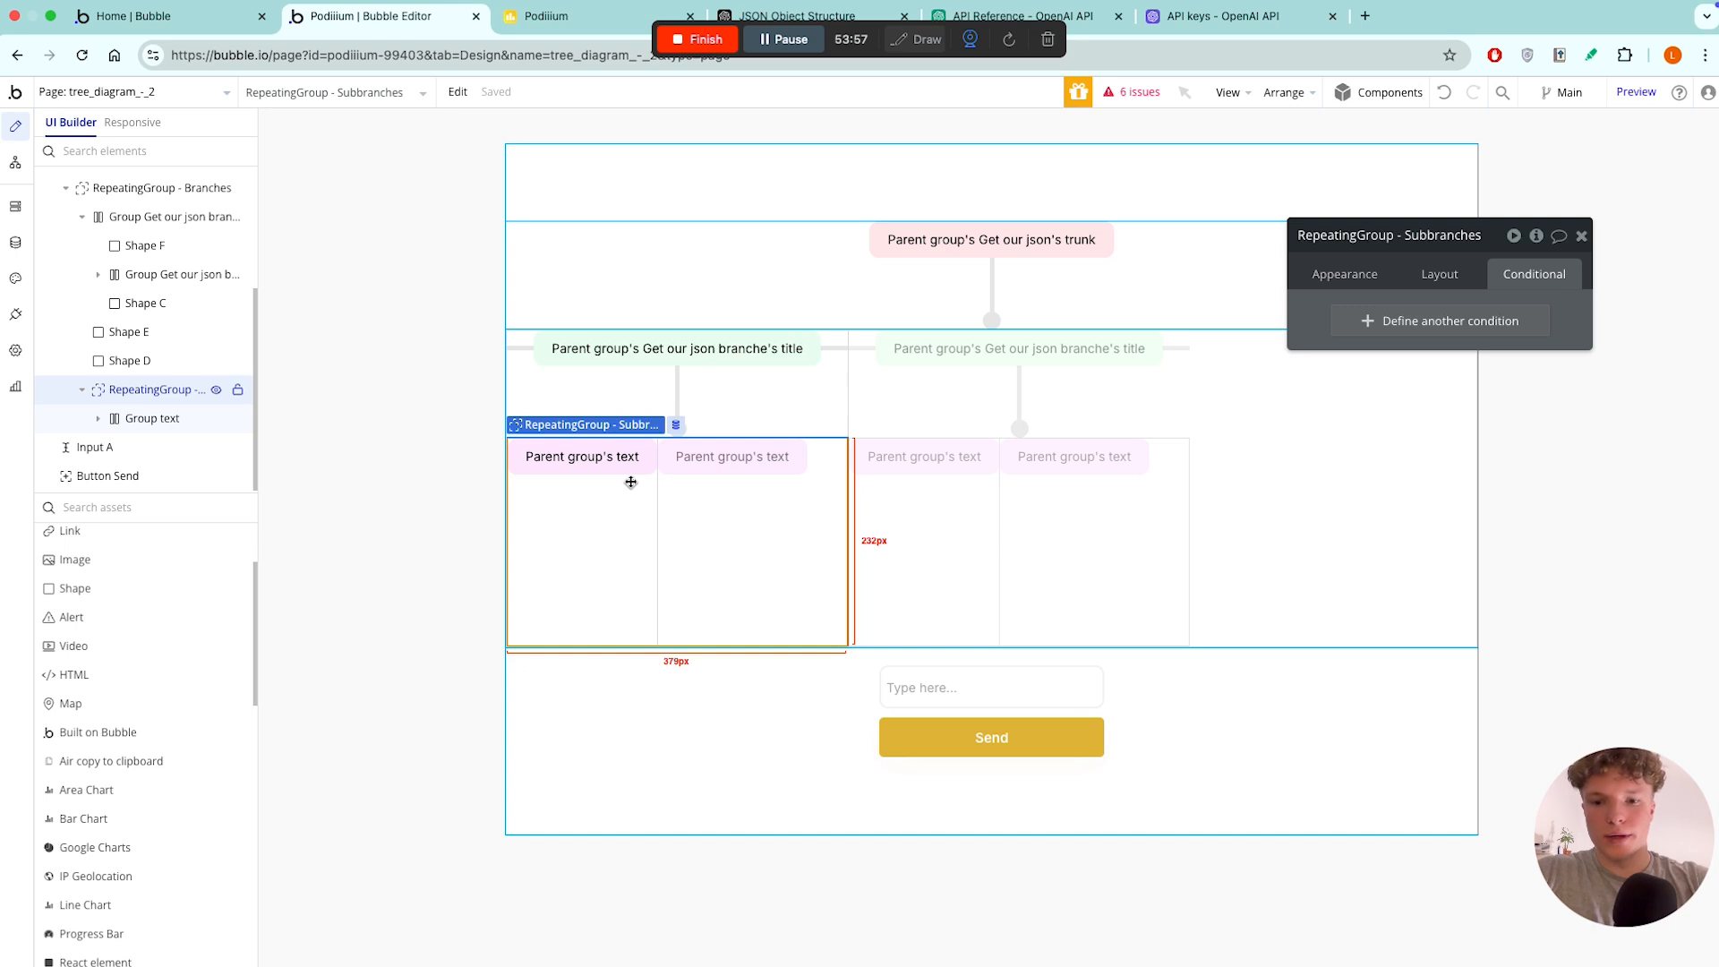
pyautogui.hotkey('ctrl', 'v')
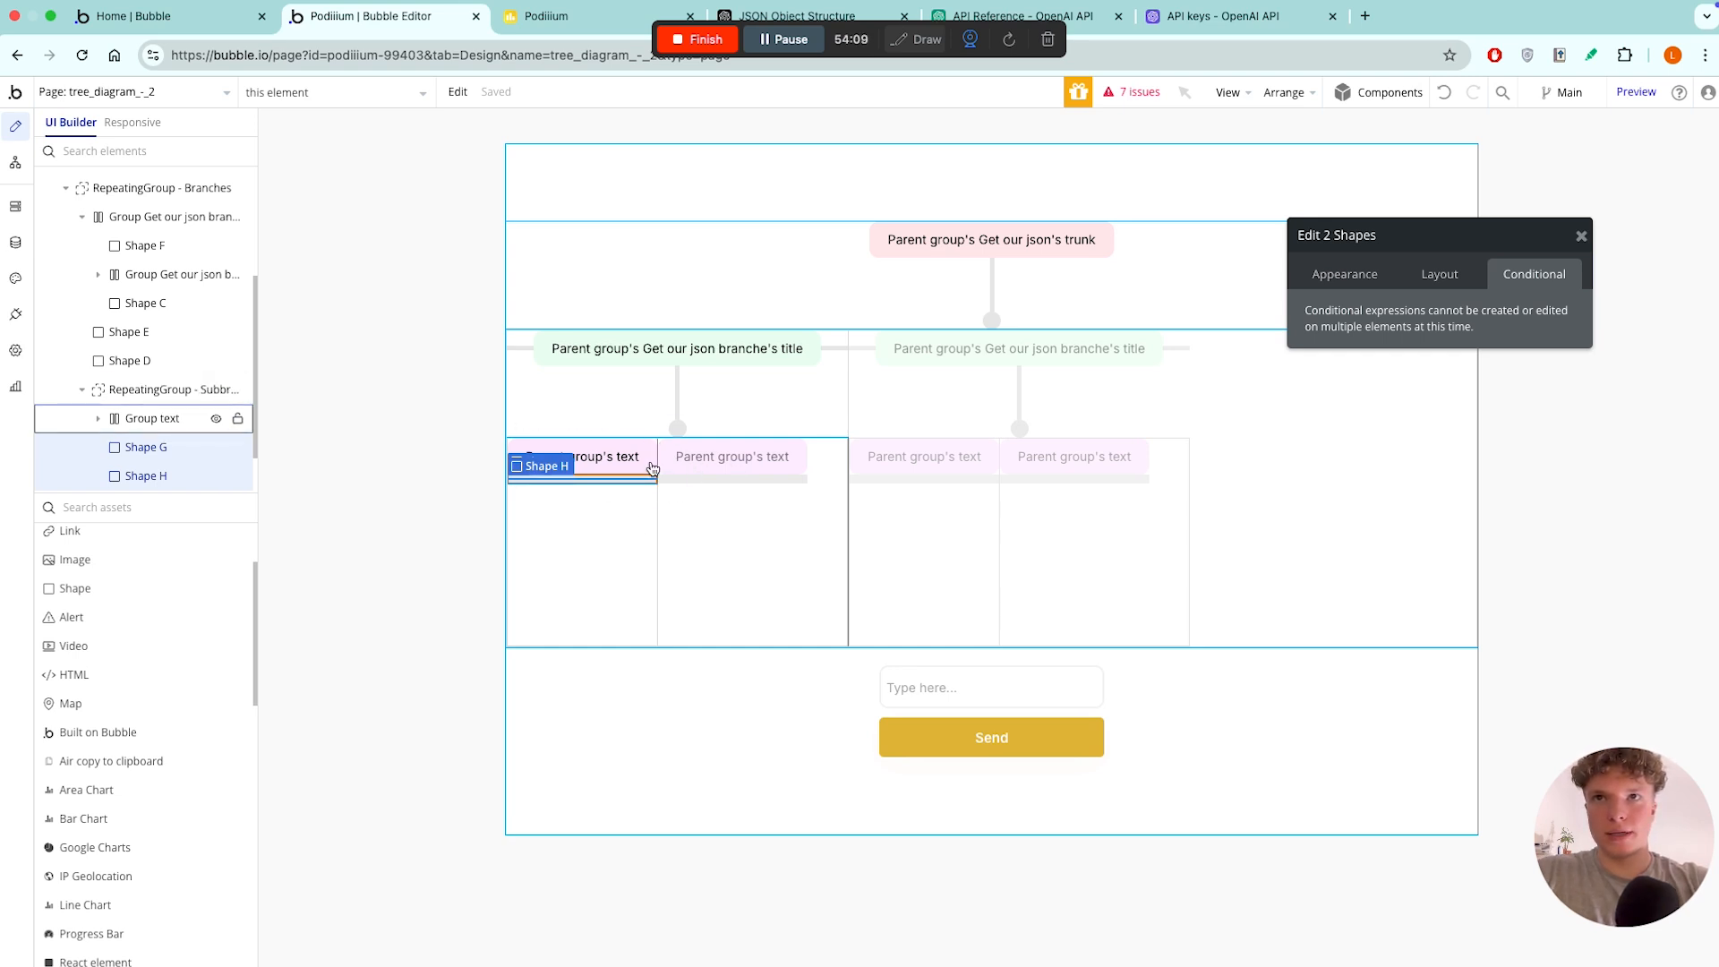
pyautogui.keyDown('shift'); pyautogui.click(652, 467); pyautogui.keyUp('shift')
pyautogui.rightClick(652, 467)
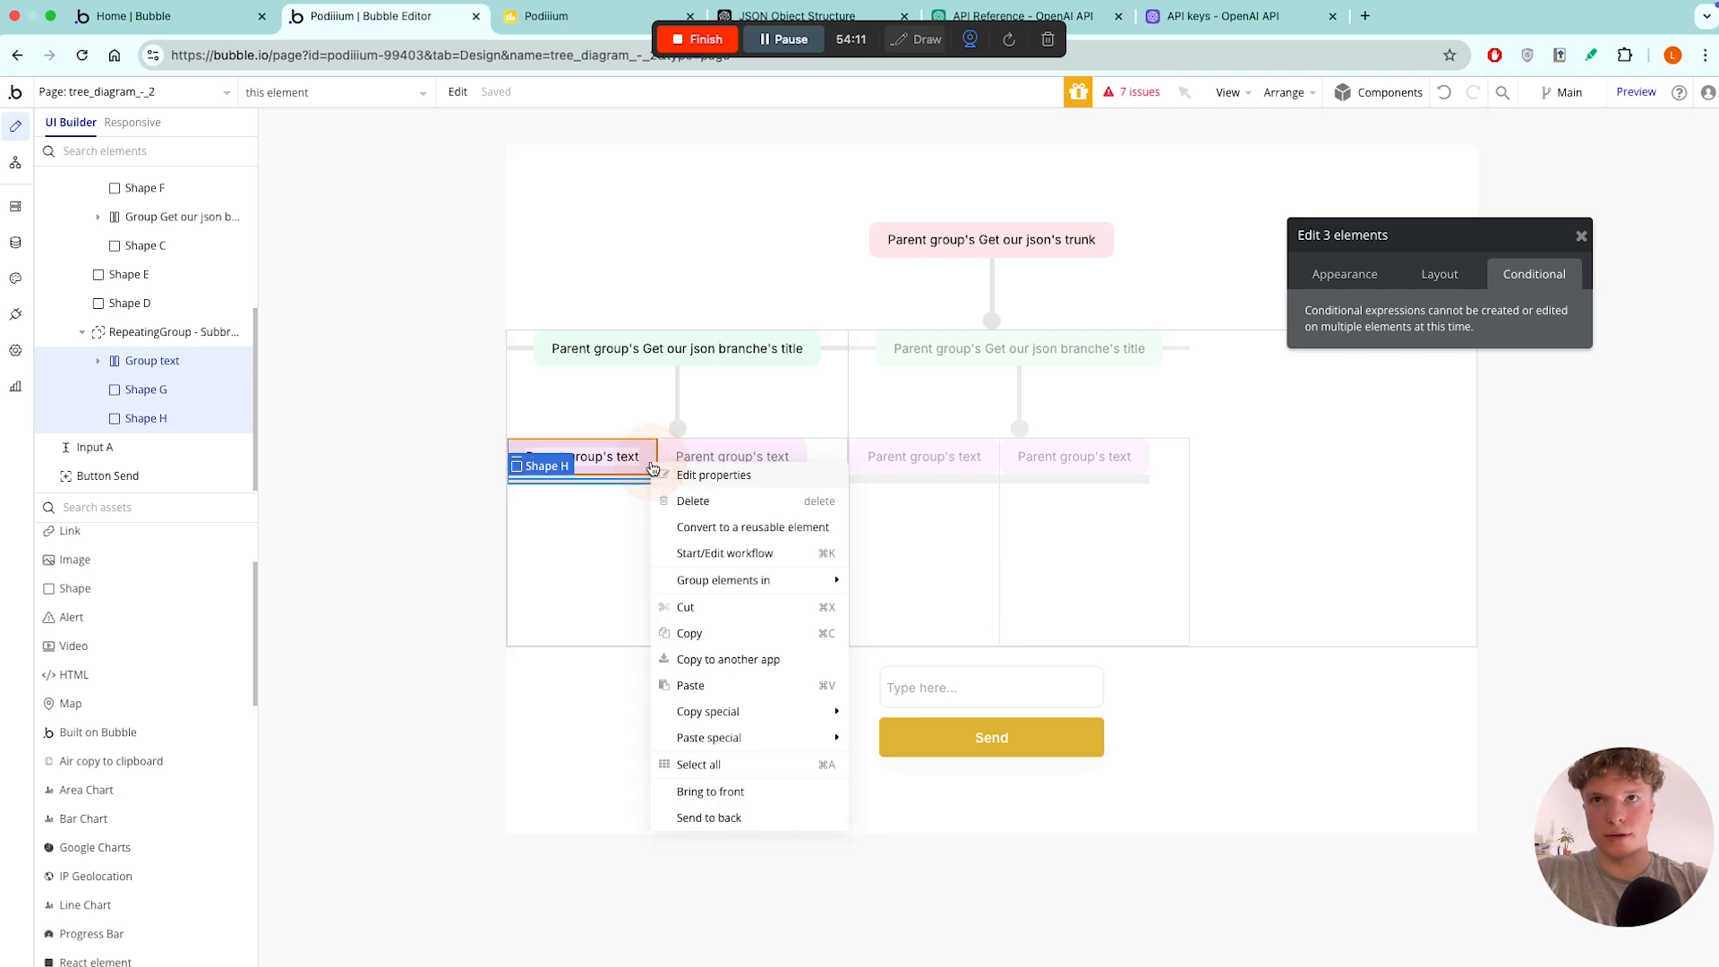
pyautogui.moveTo(778, 582)
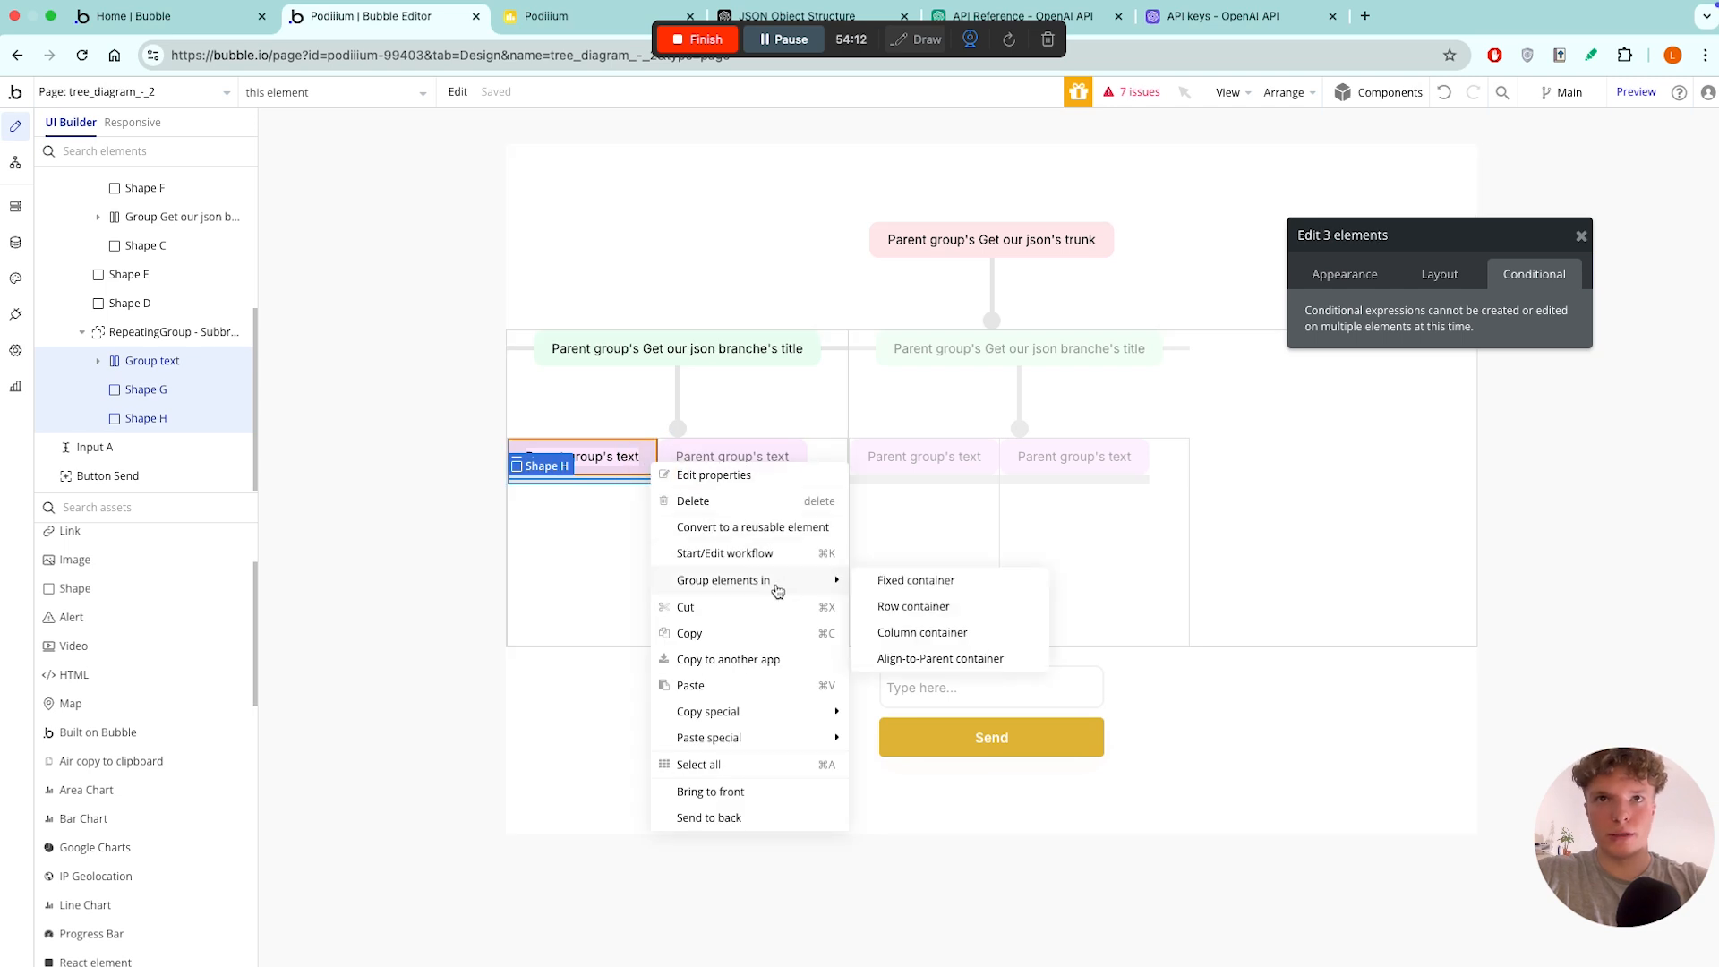
pyautogui.click(906, 615)
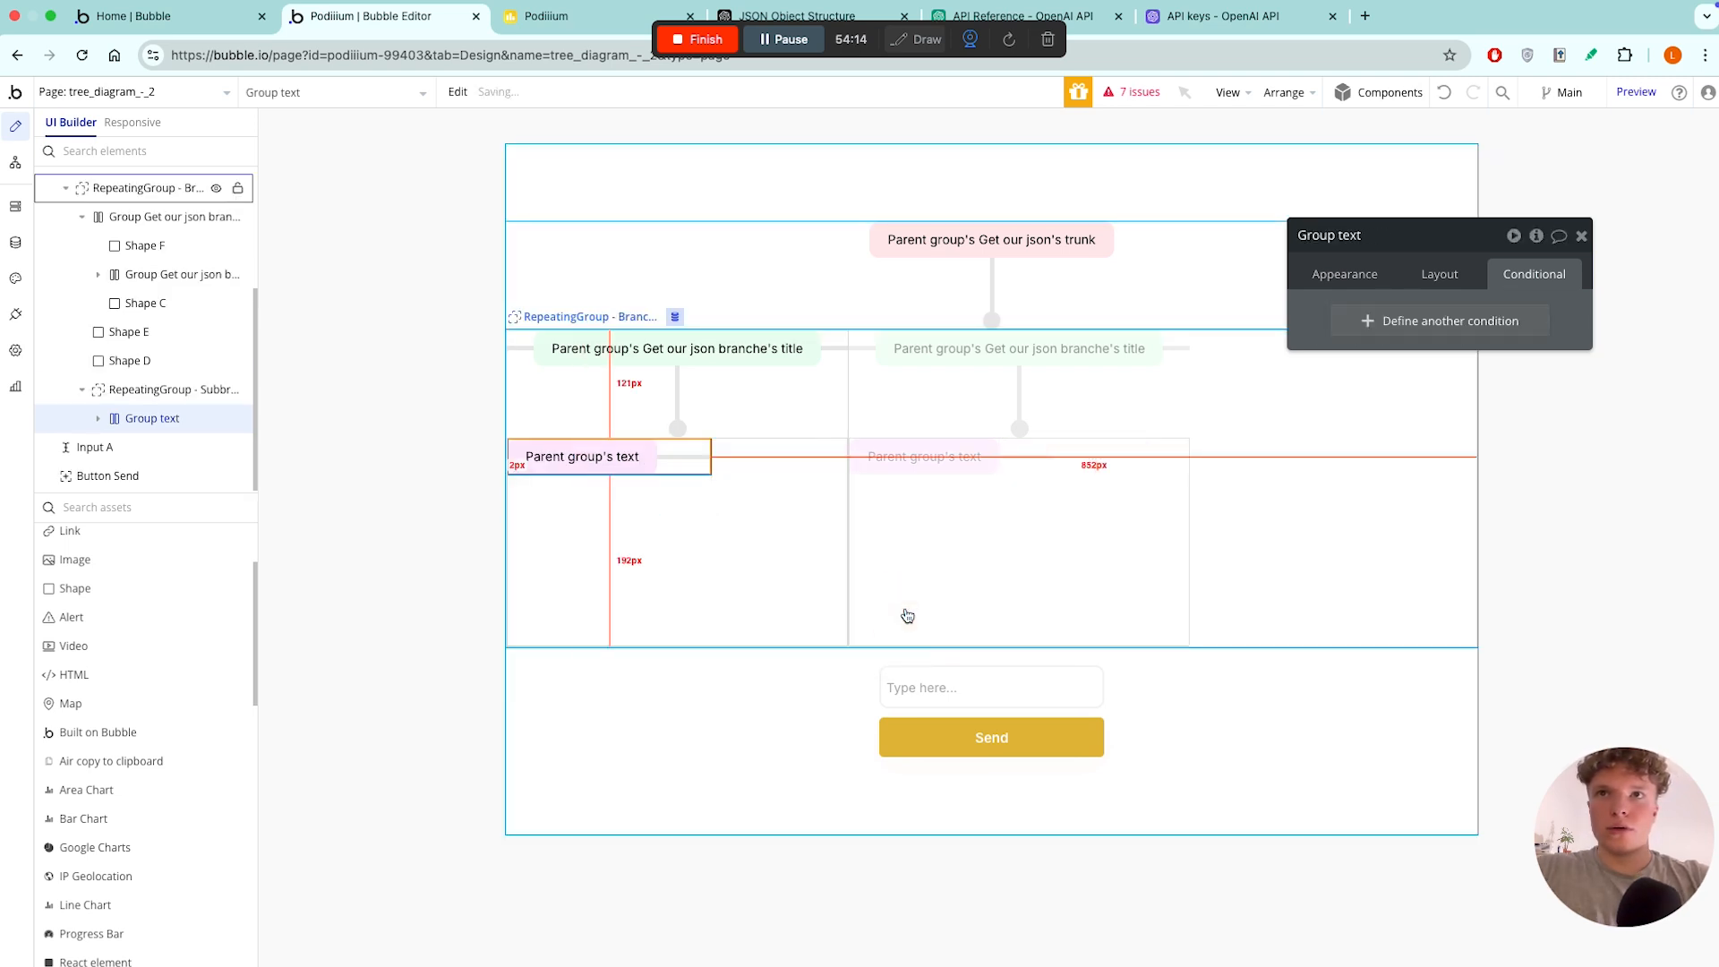
# - Reorder the row so Shape H comes before Group text and Shape G after it
pyautogui.click(675, 458)
pyautogui.click(1439, 274)
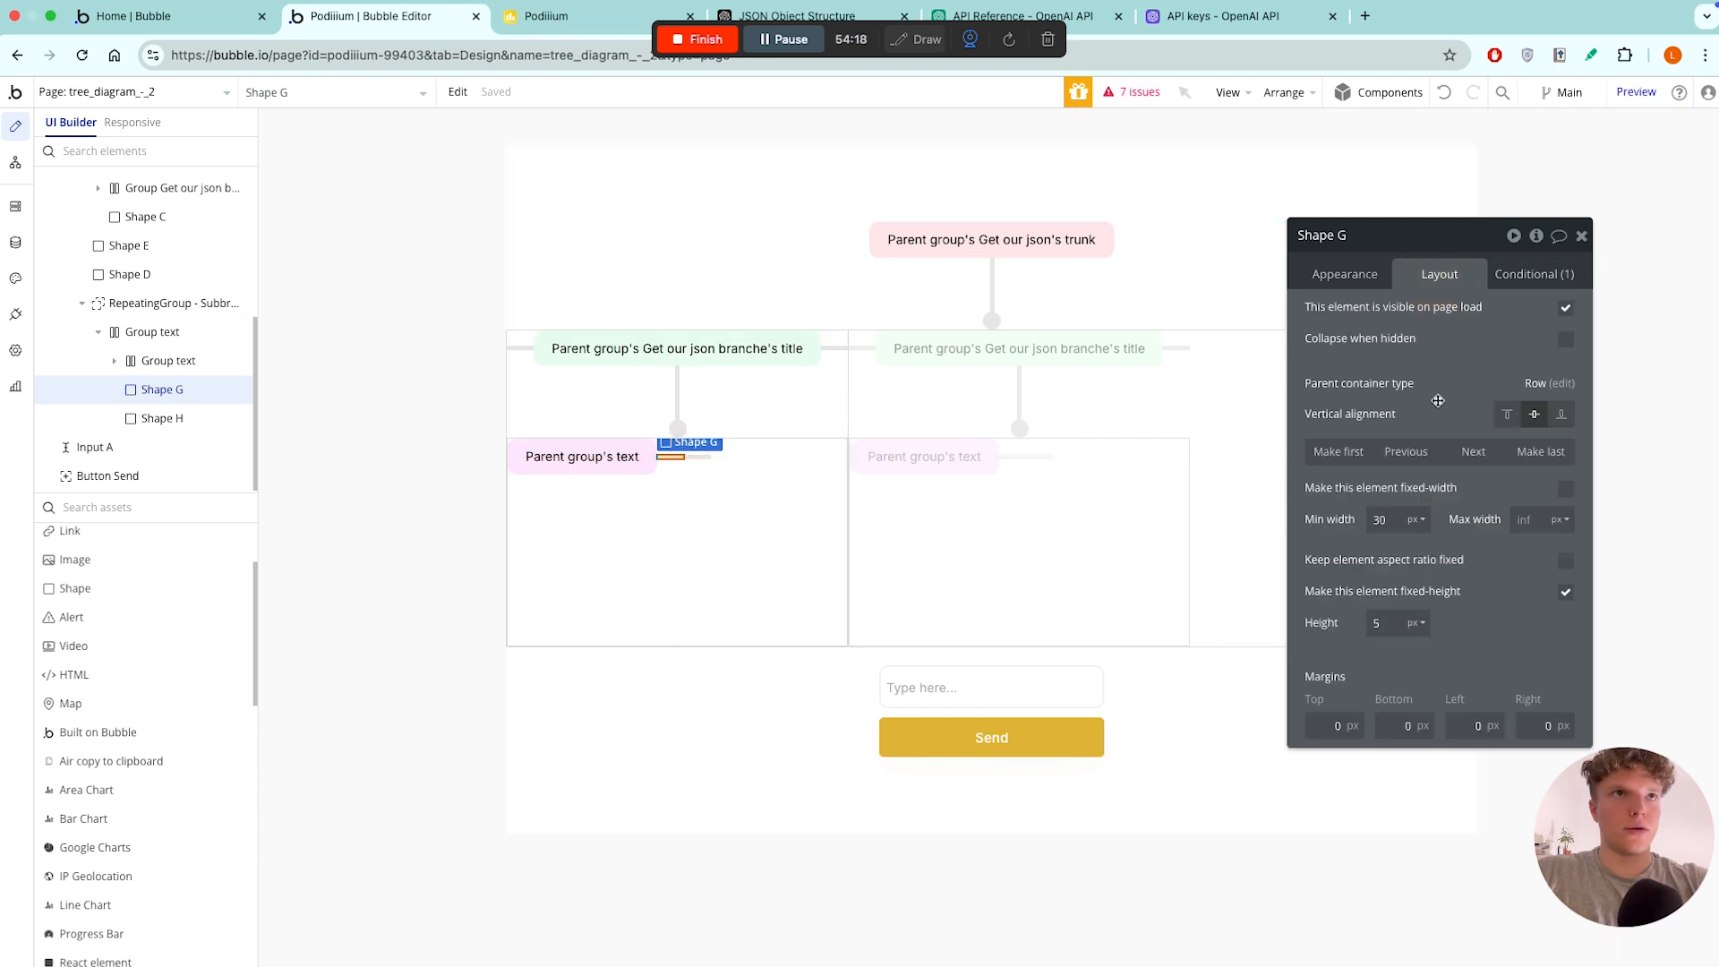
pyautogui.click(1407, 452)
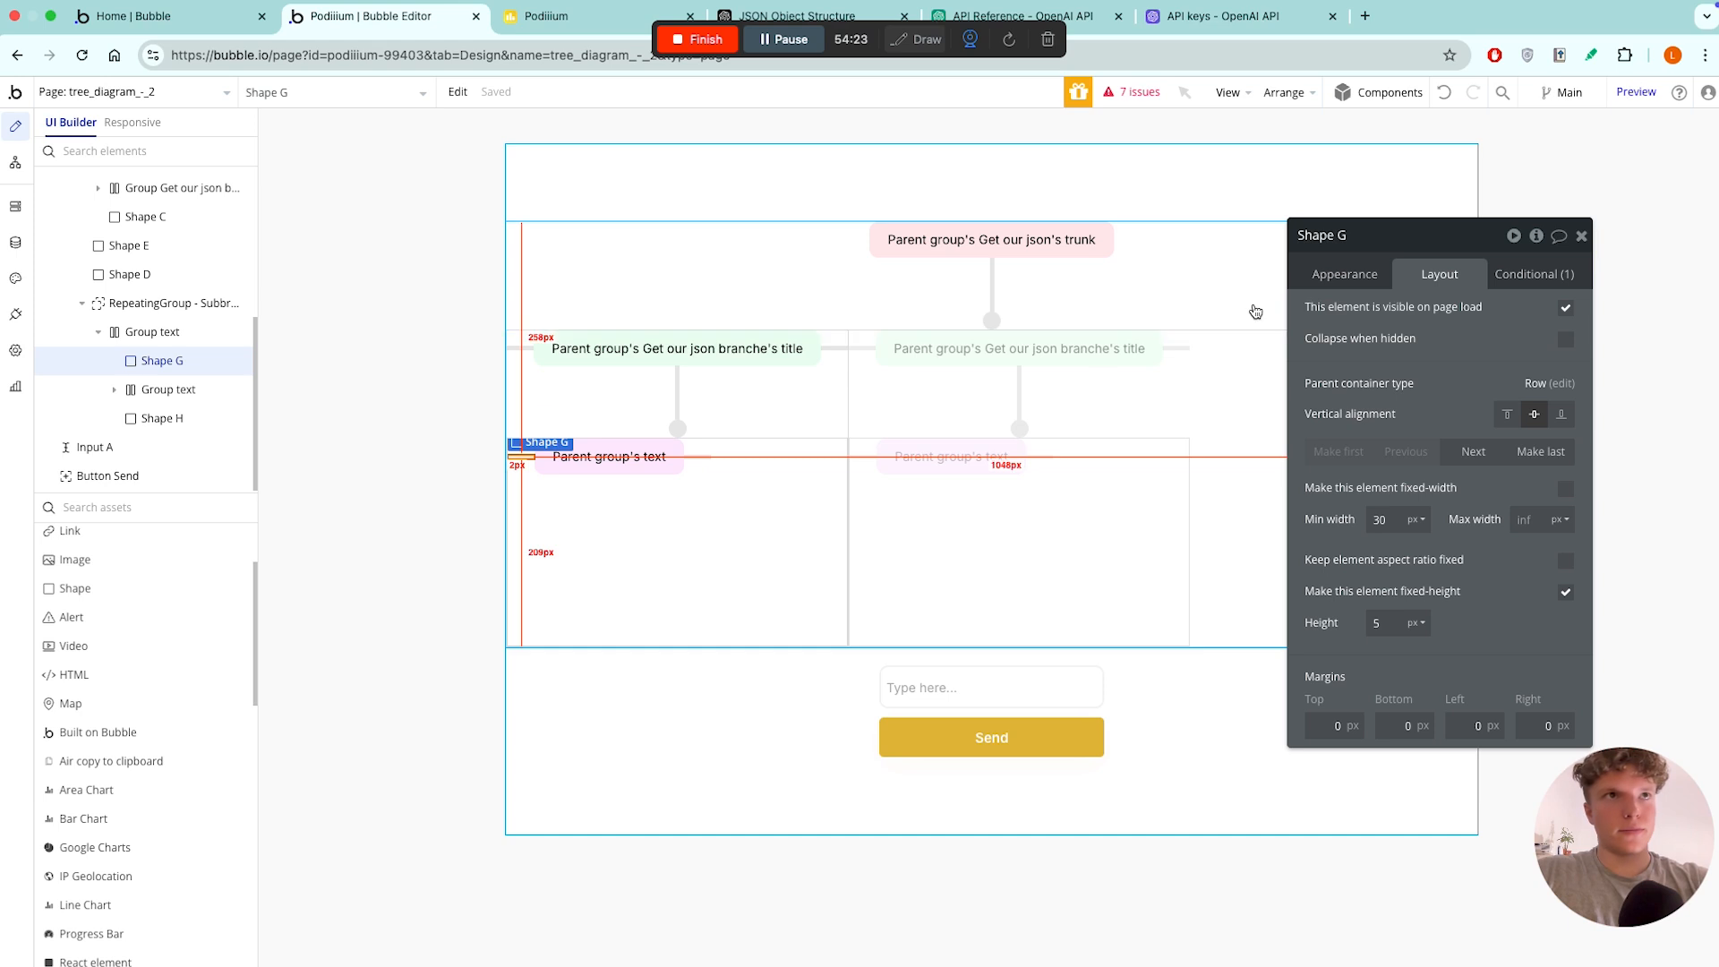
pyautogui.click(1530, 274)
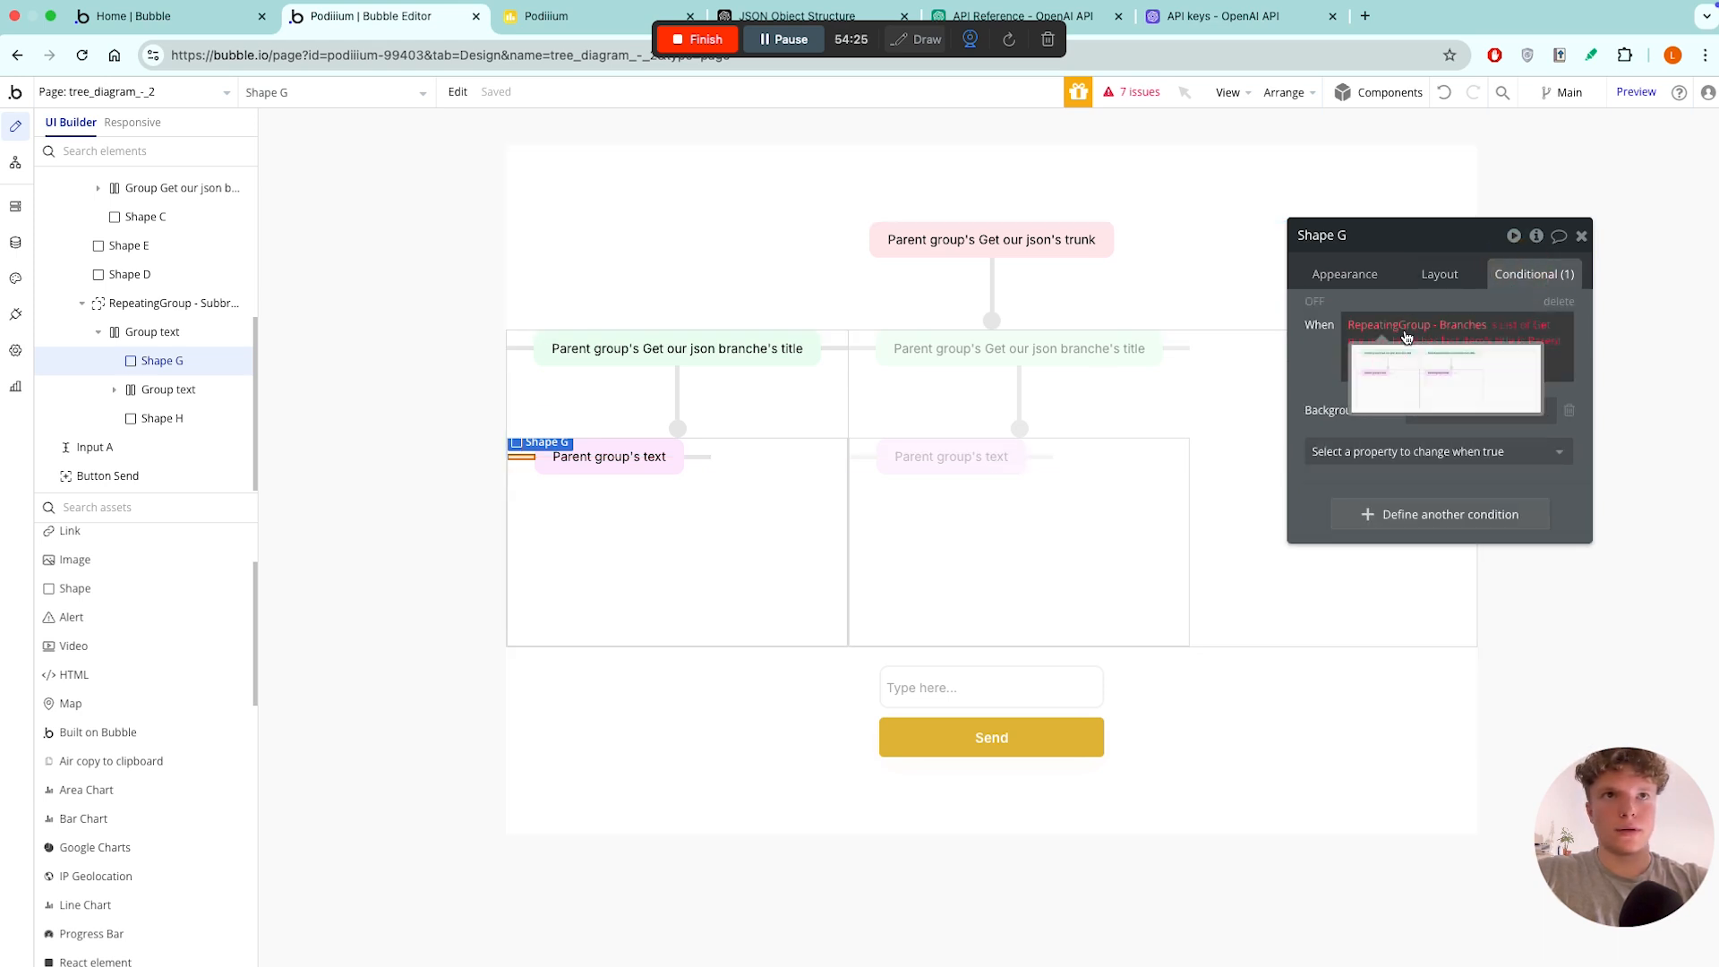
pyautogui.click(697, 455)
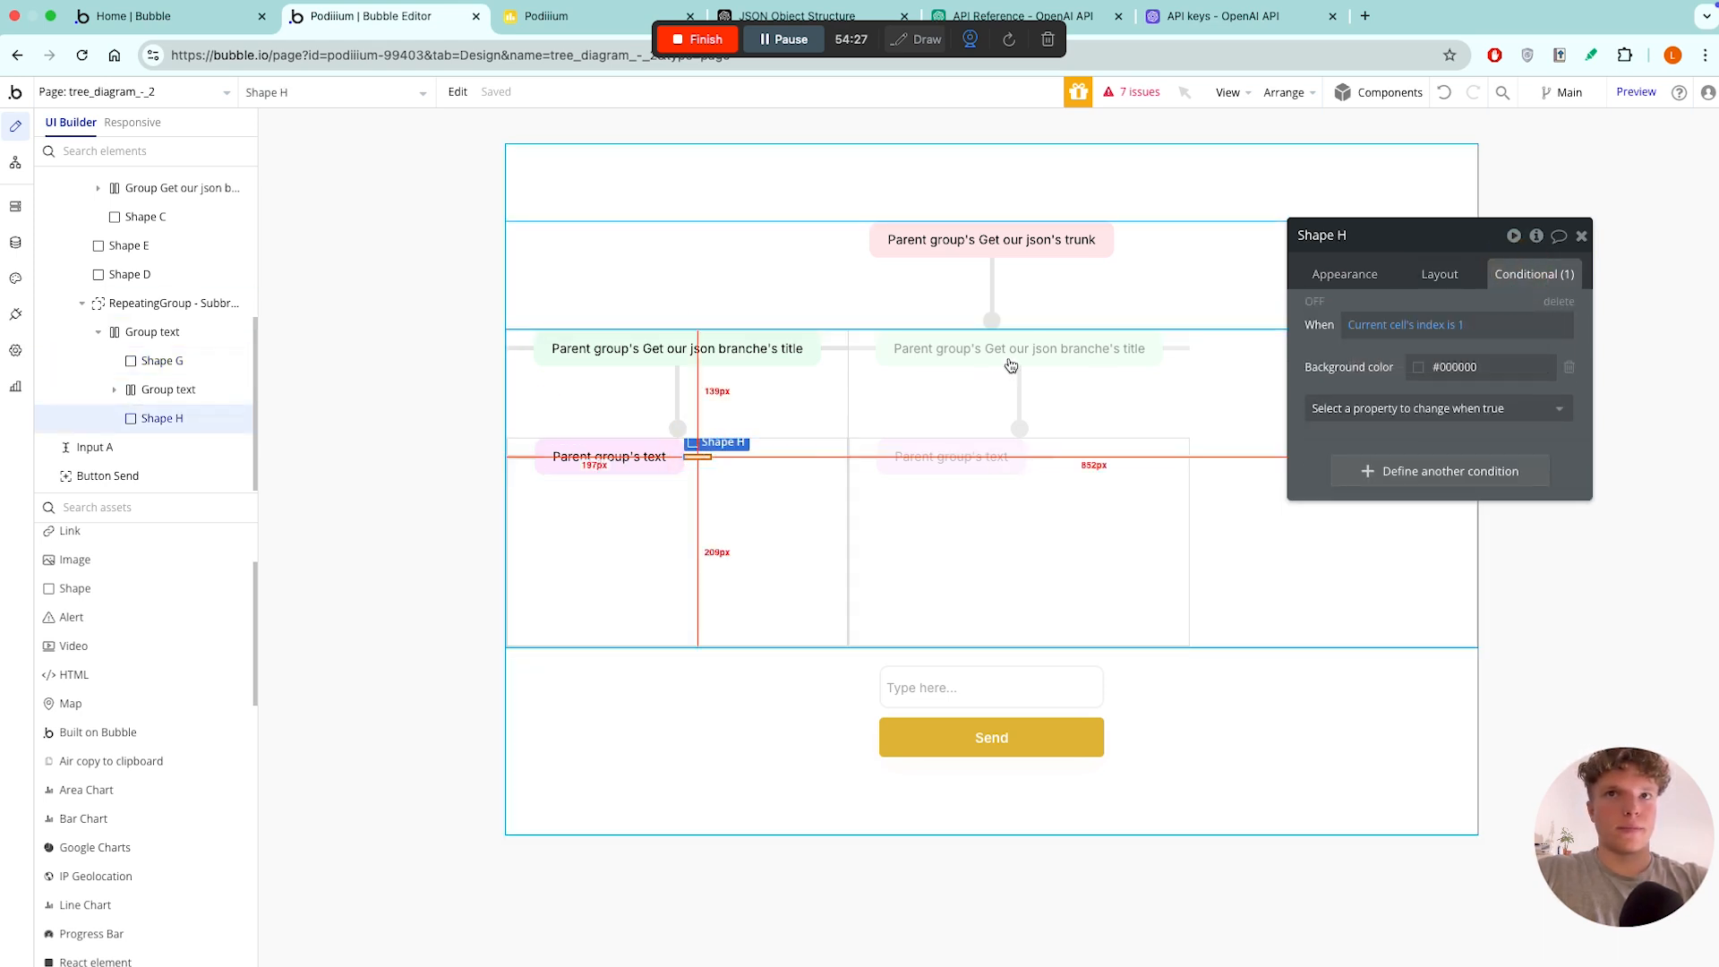
pyautogui.click(1438, 274)
pyautogui.click(1405, 452)
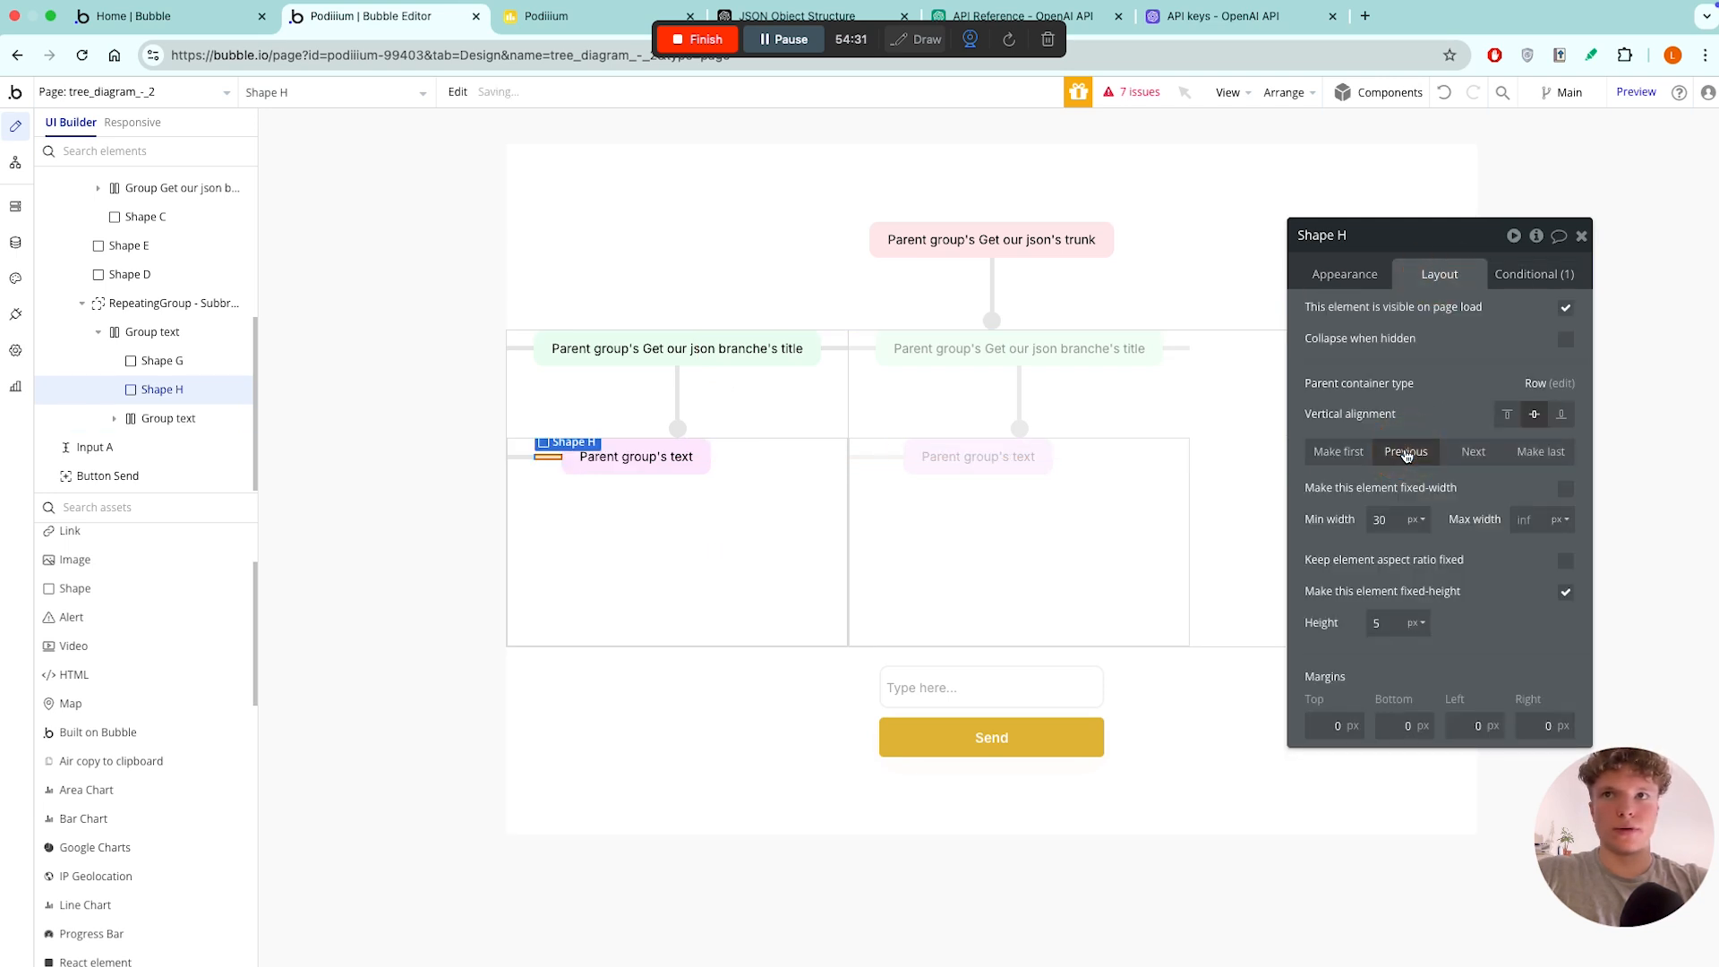
pyautogui.click(522, 455)
pyautogui.click(1486, 454)
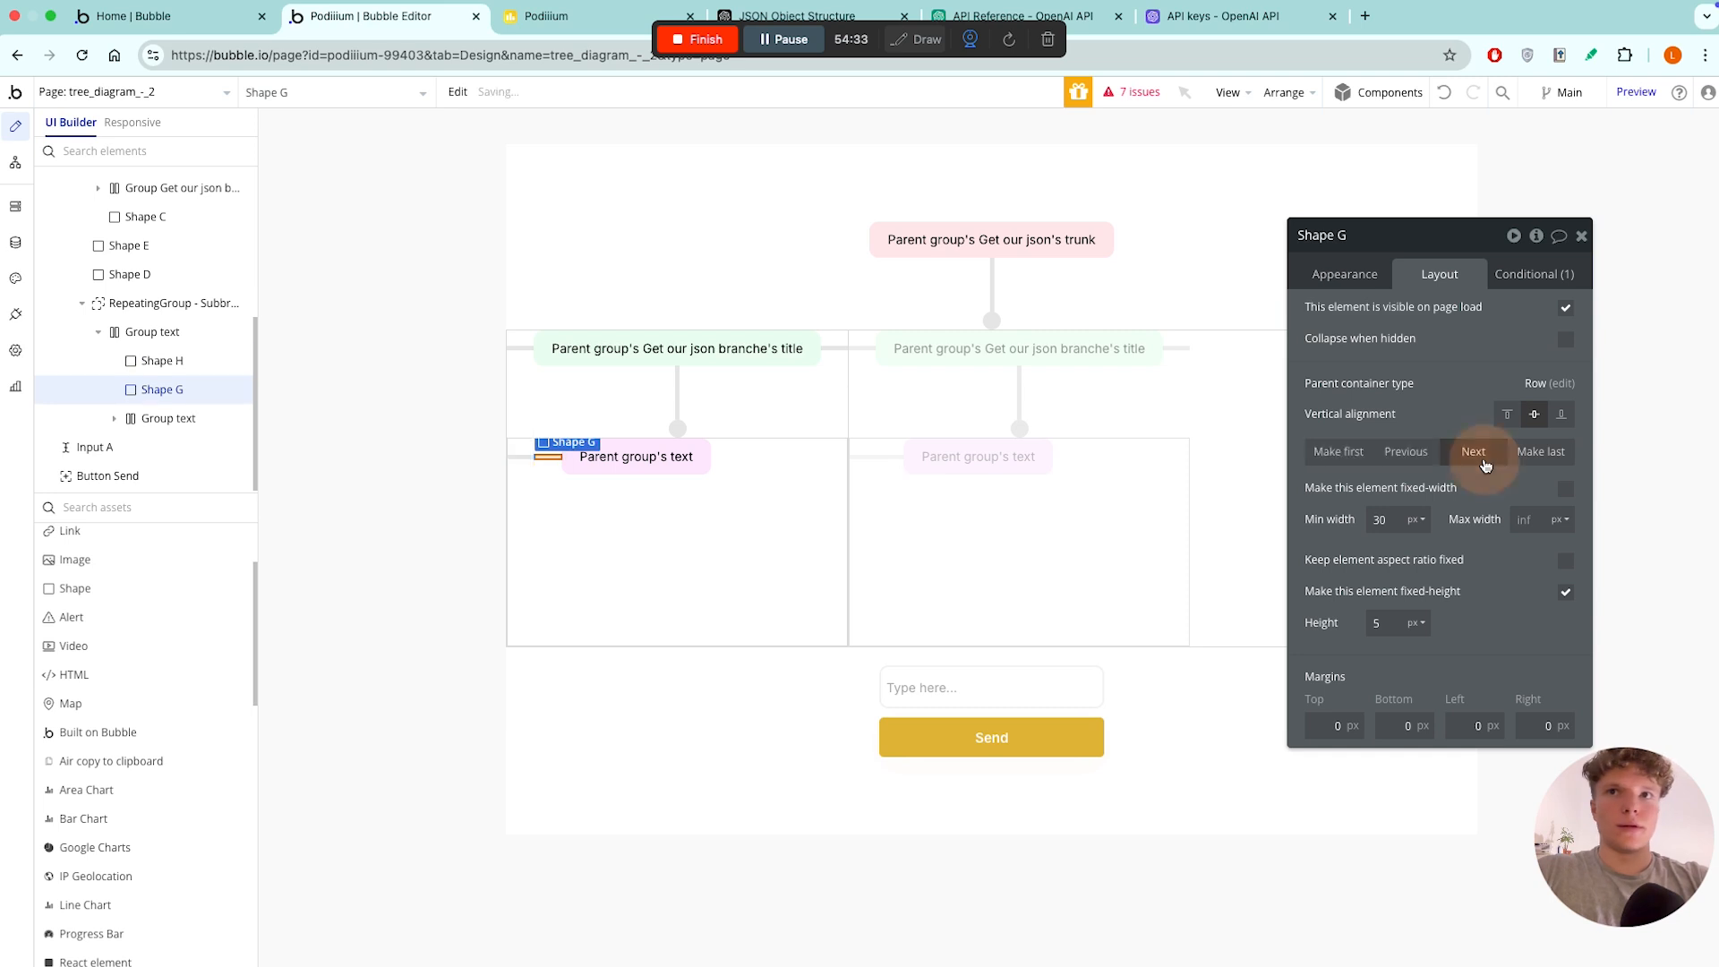
pyautogui.click(1473, 448)
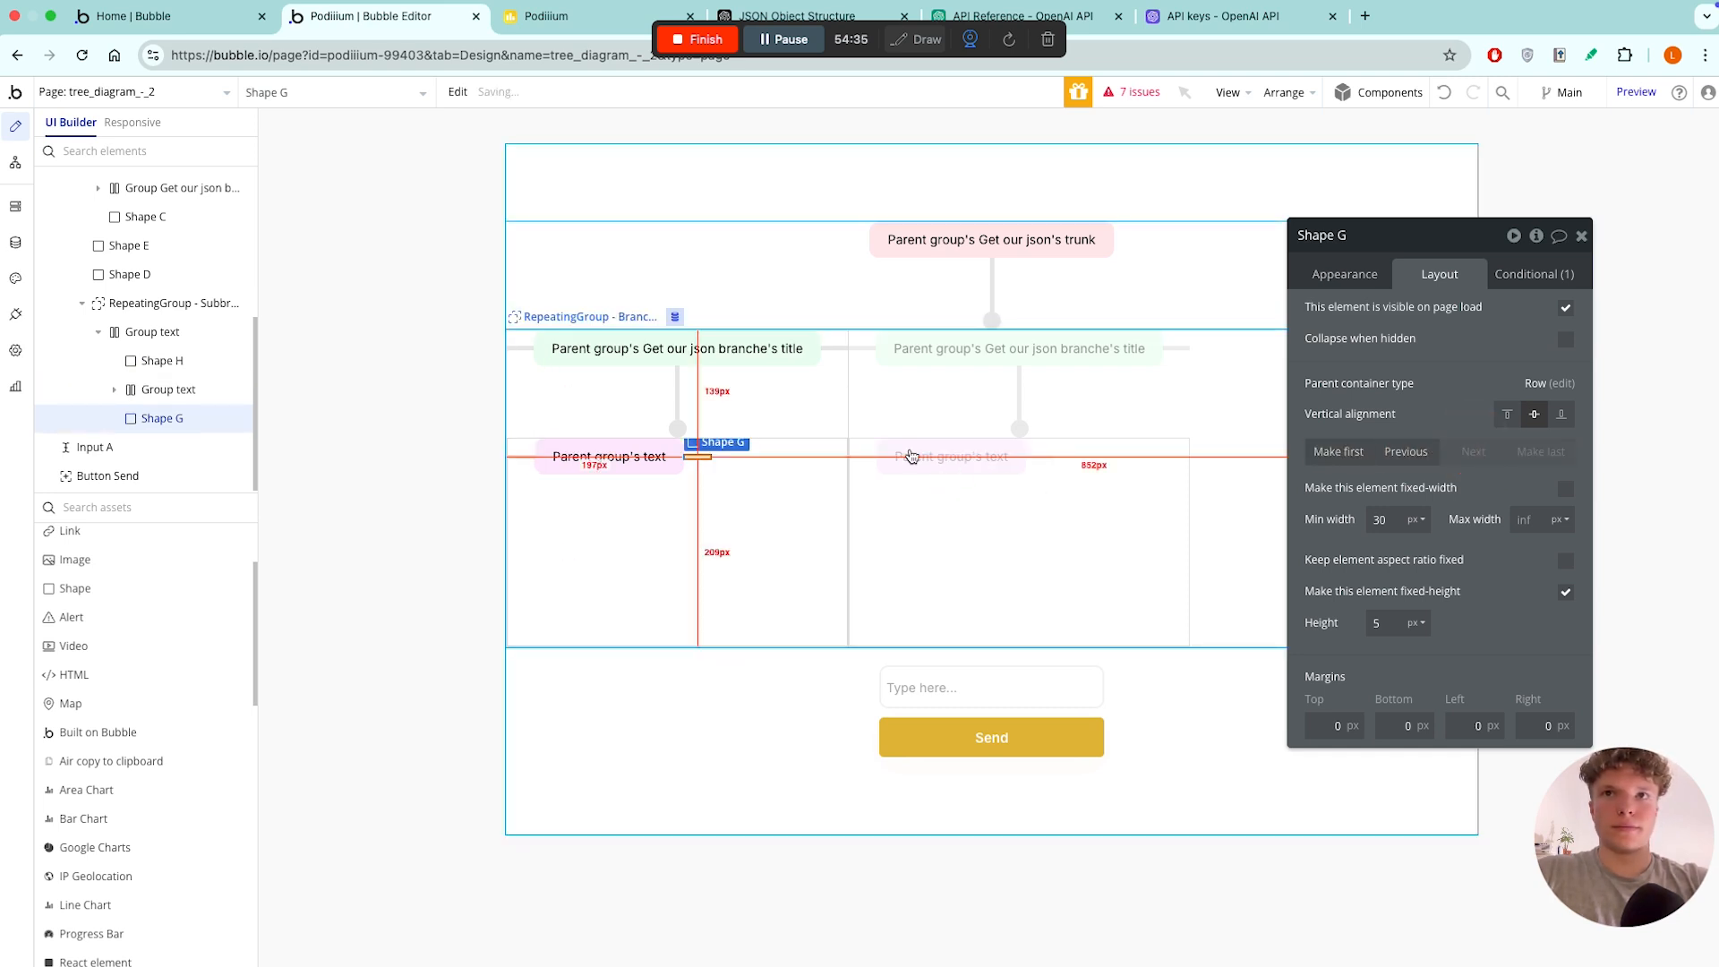
pyautogui.click(1361, 283)
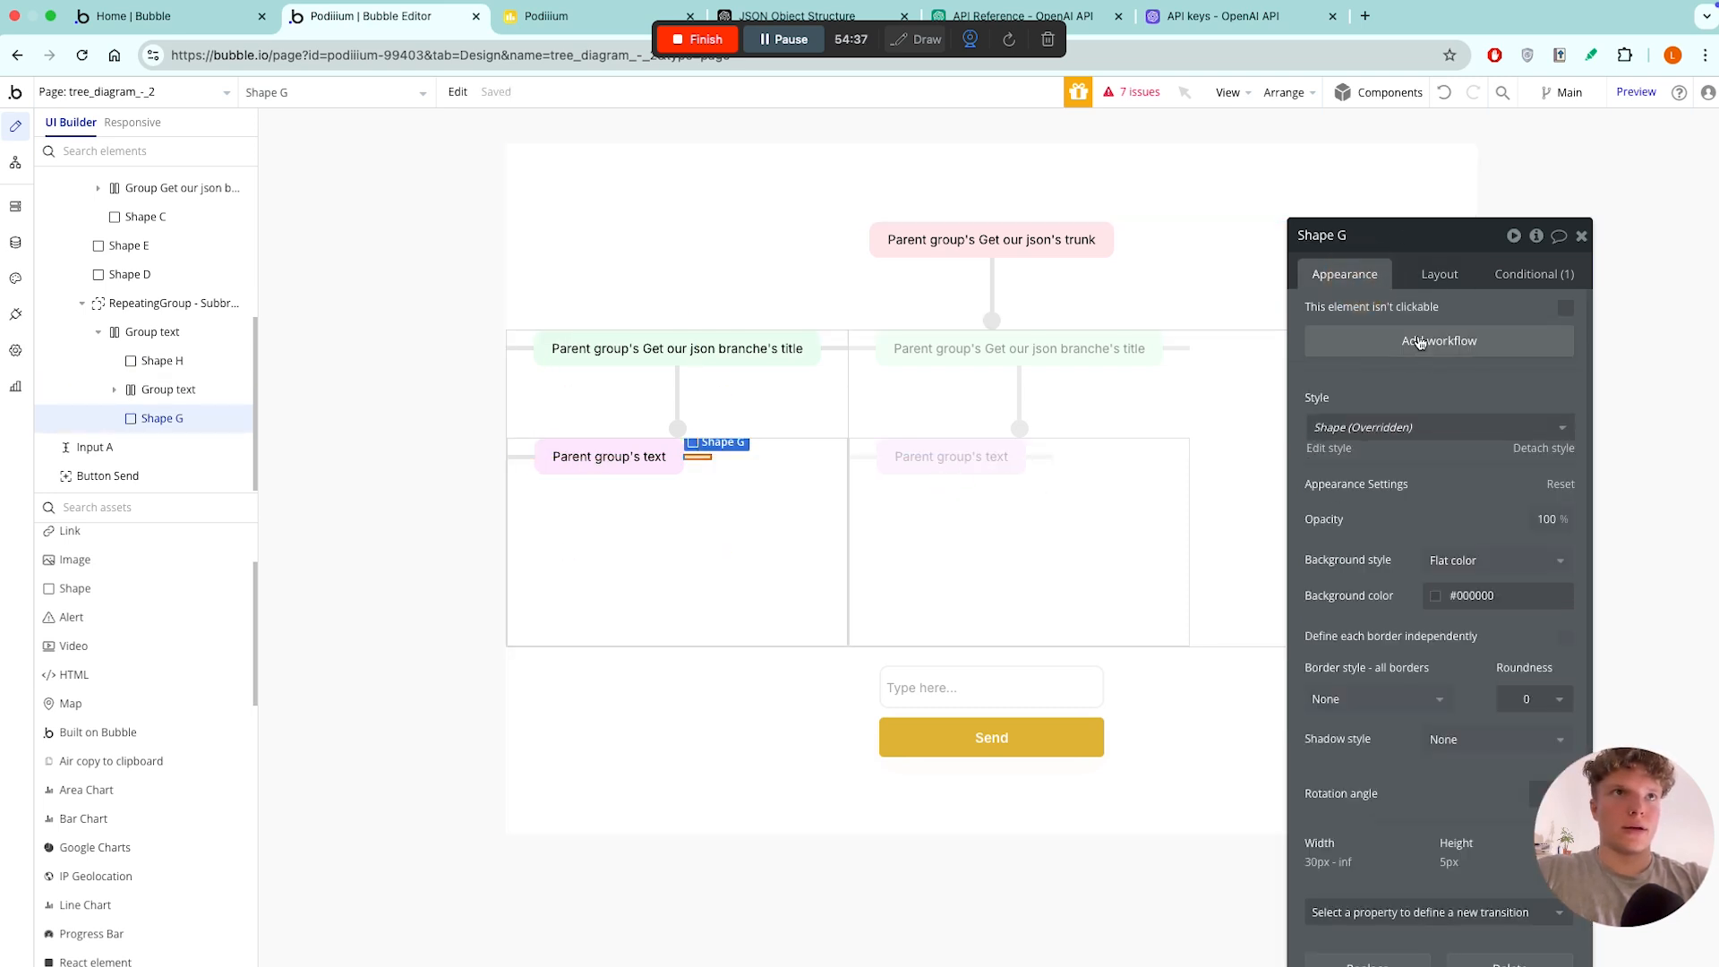
# - Change Shape G's condition to RepeatingGroup - Subbranches's List of texts:last item is Parent group's text
pyautogui.click(1513, 276)
pyautogui.click(1475, 326)
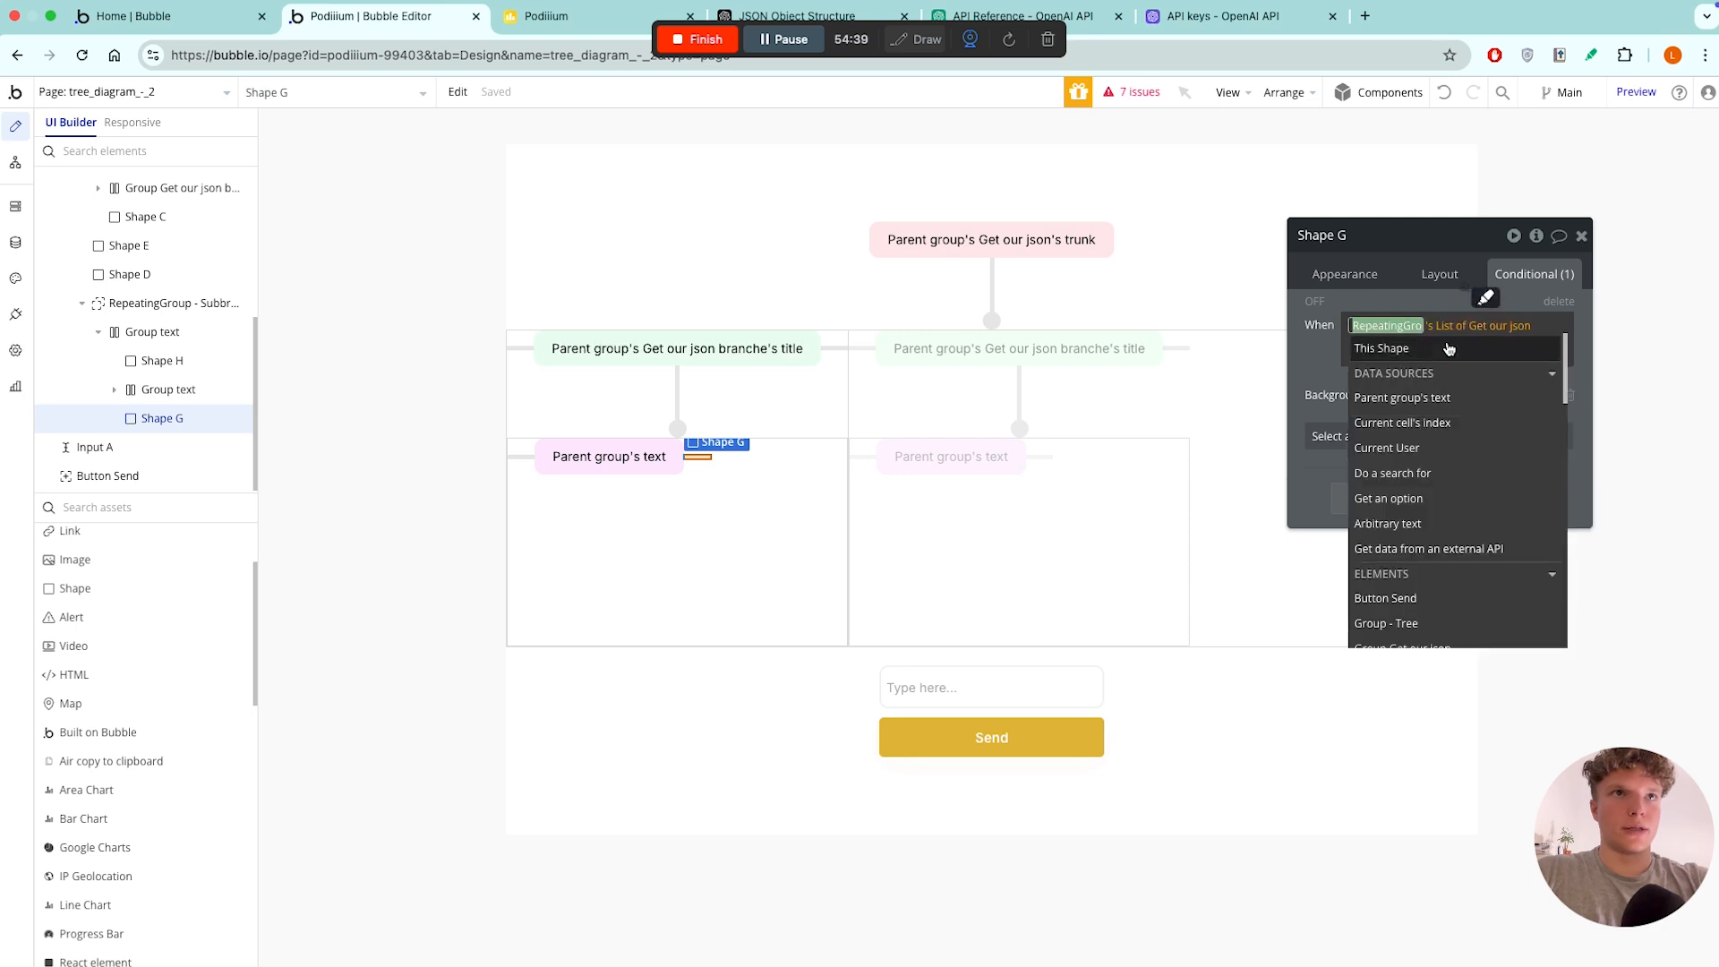
pyautogui.click(1445, 326)
pyautogui.click(1399, 325)
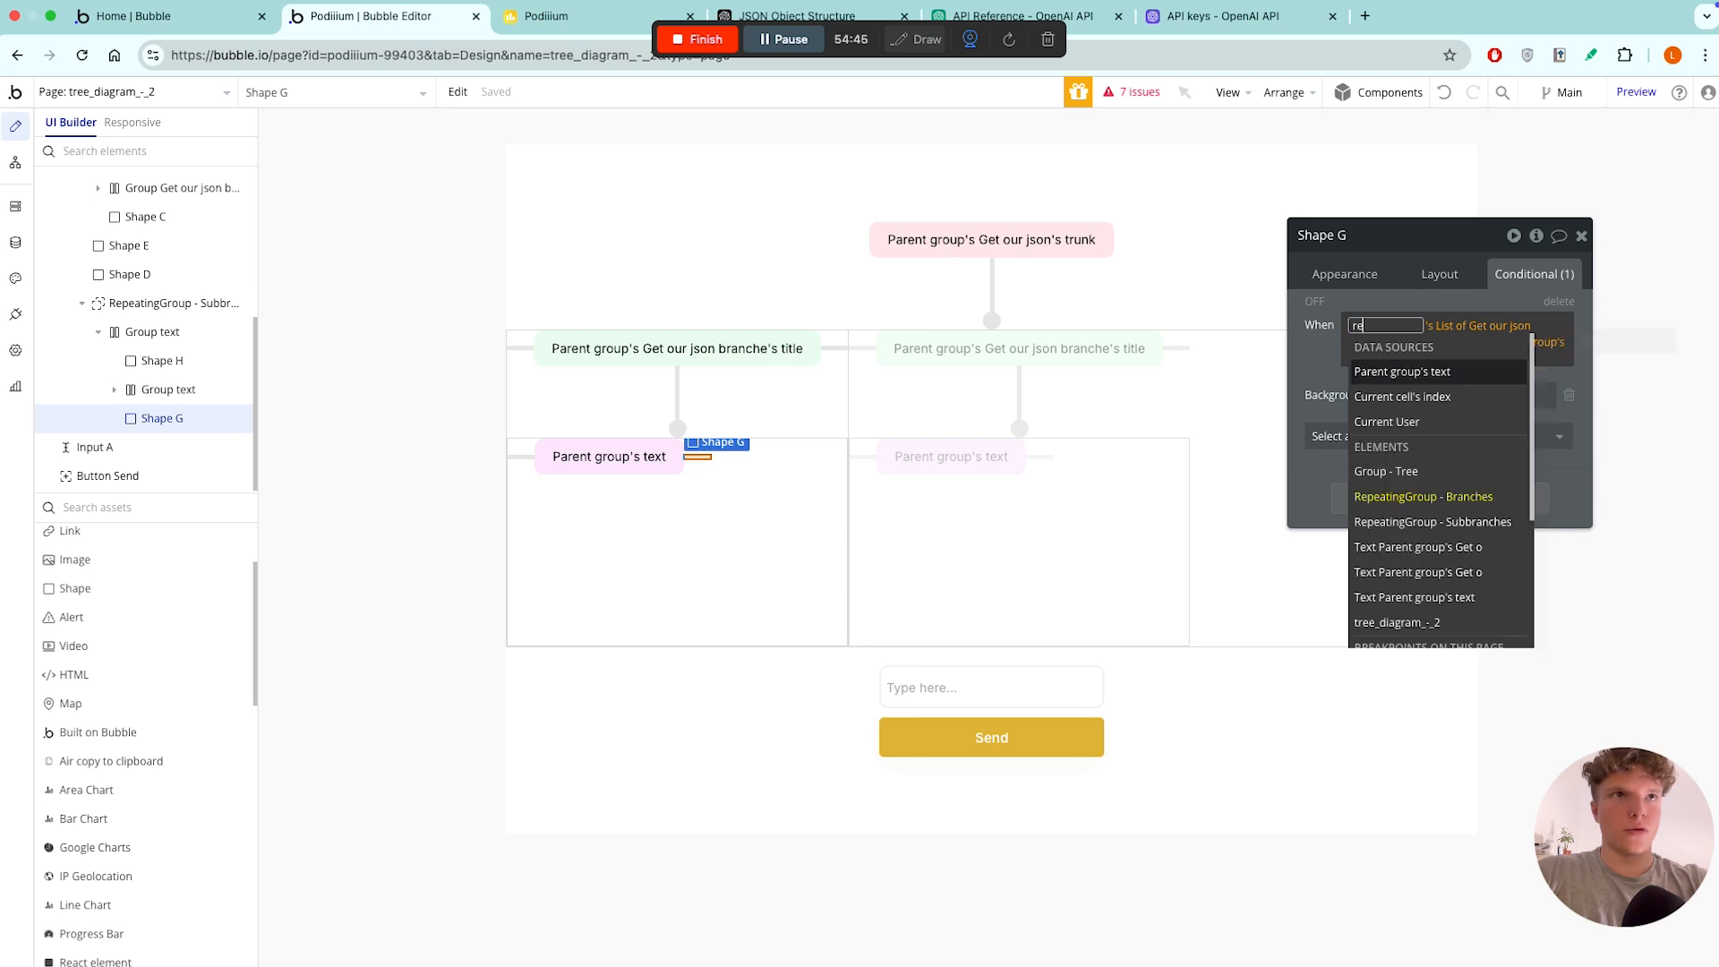
pyautogui.click(1427, 394)
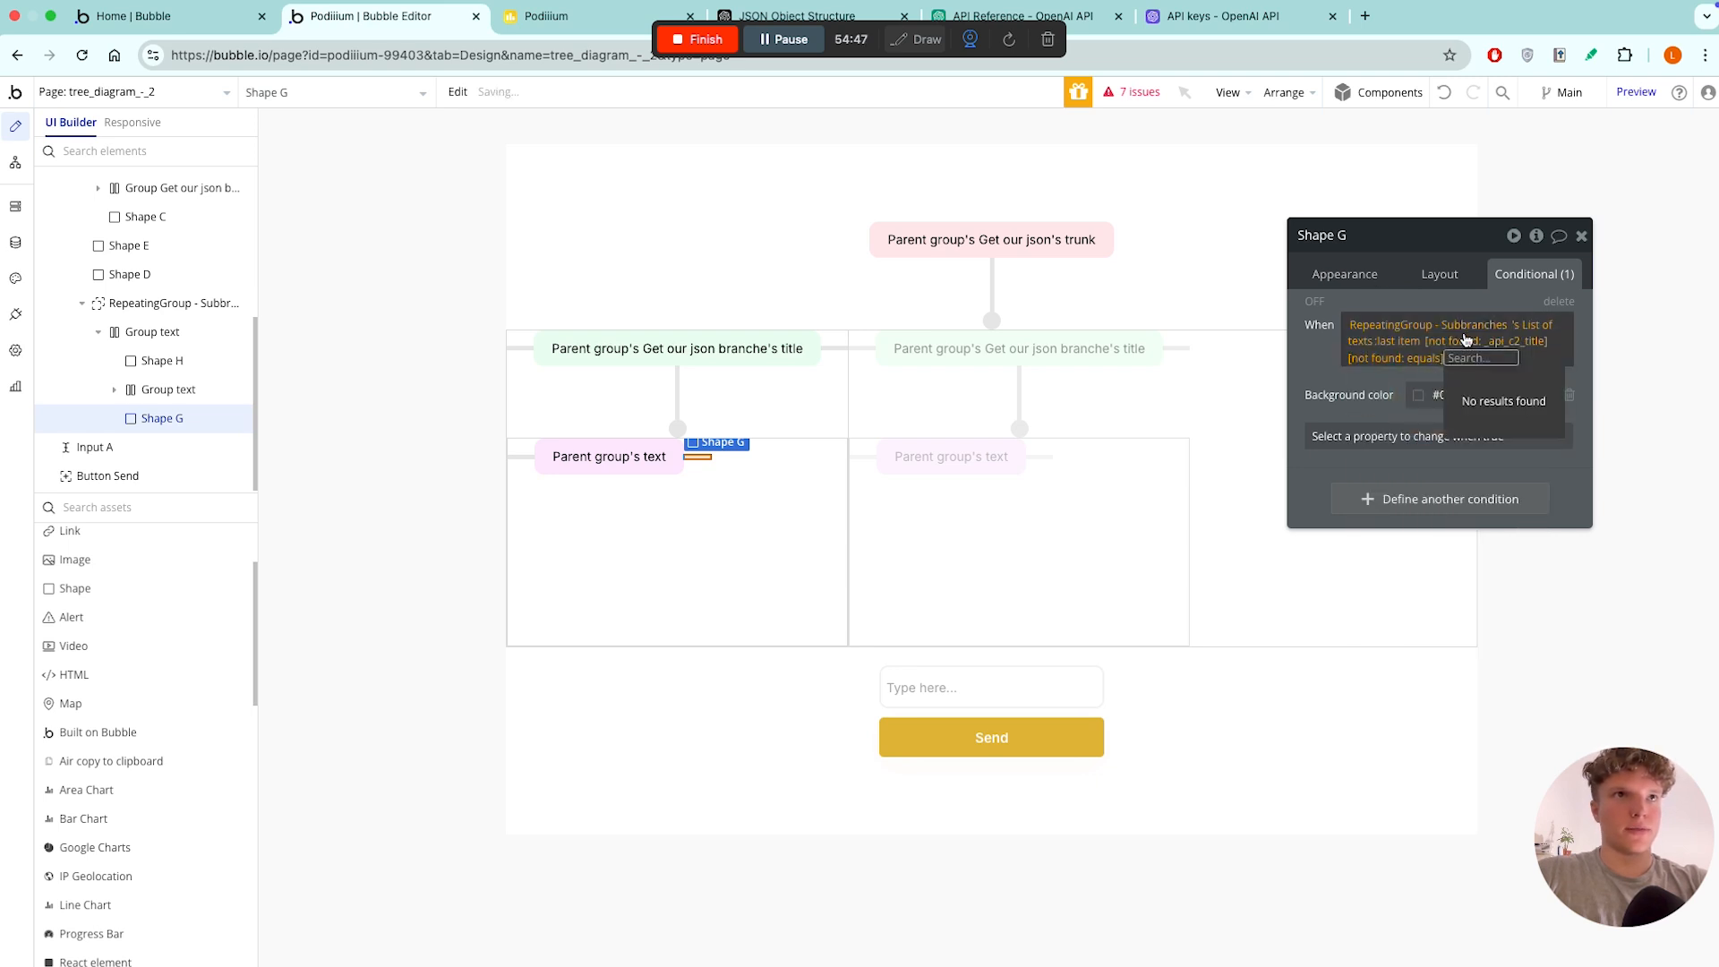
pyautogui.click(1371, 356)
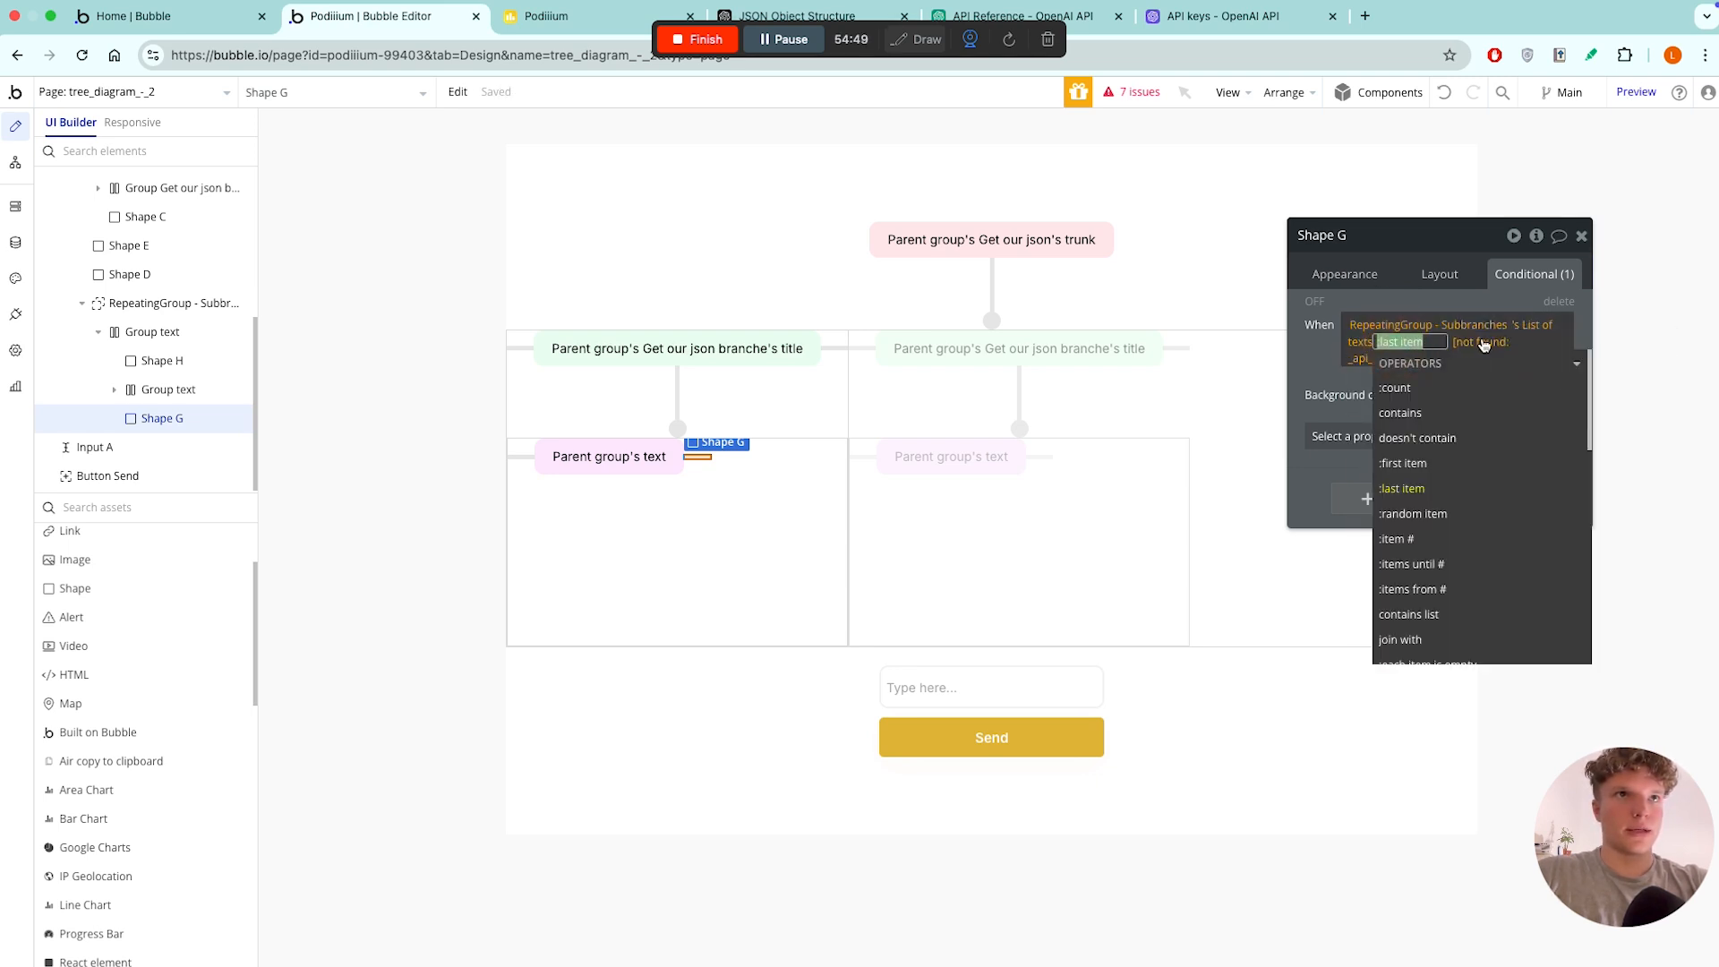
pyautogui.click(1488, 340)
pyautogui.click(1475, 386)
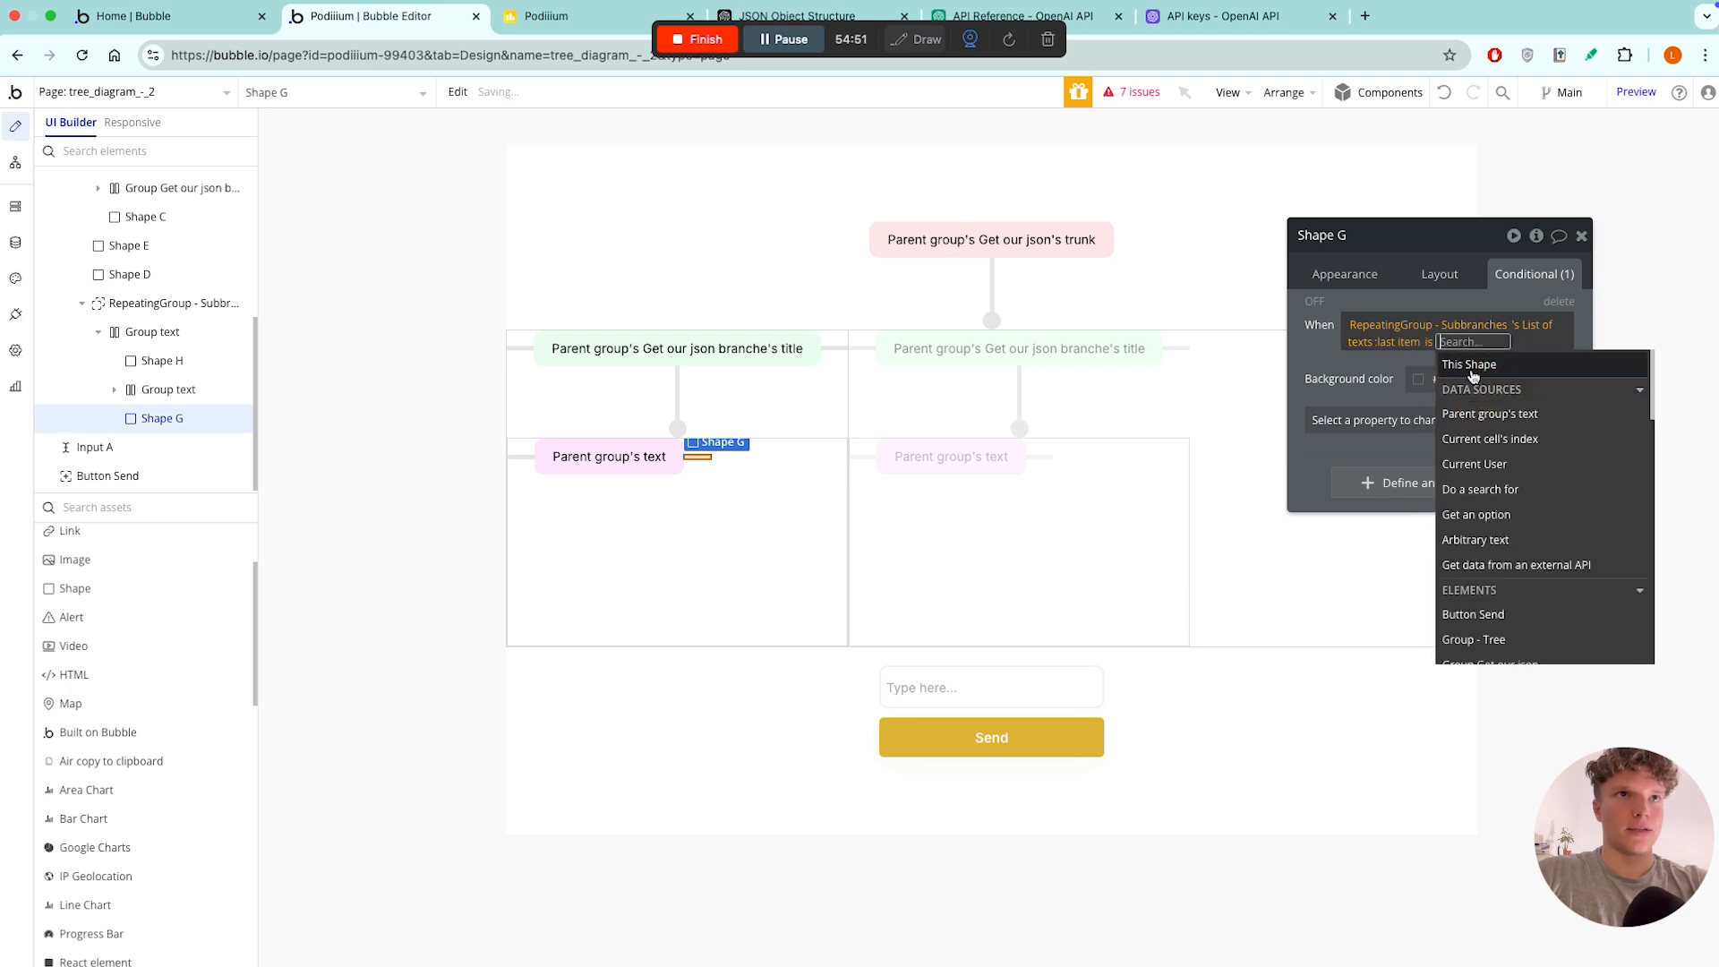
pyautogui.click(1489, 414)
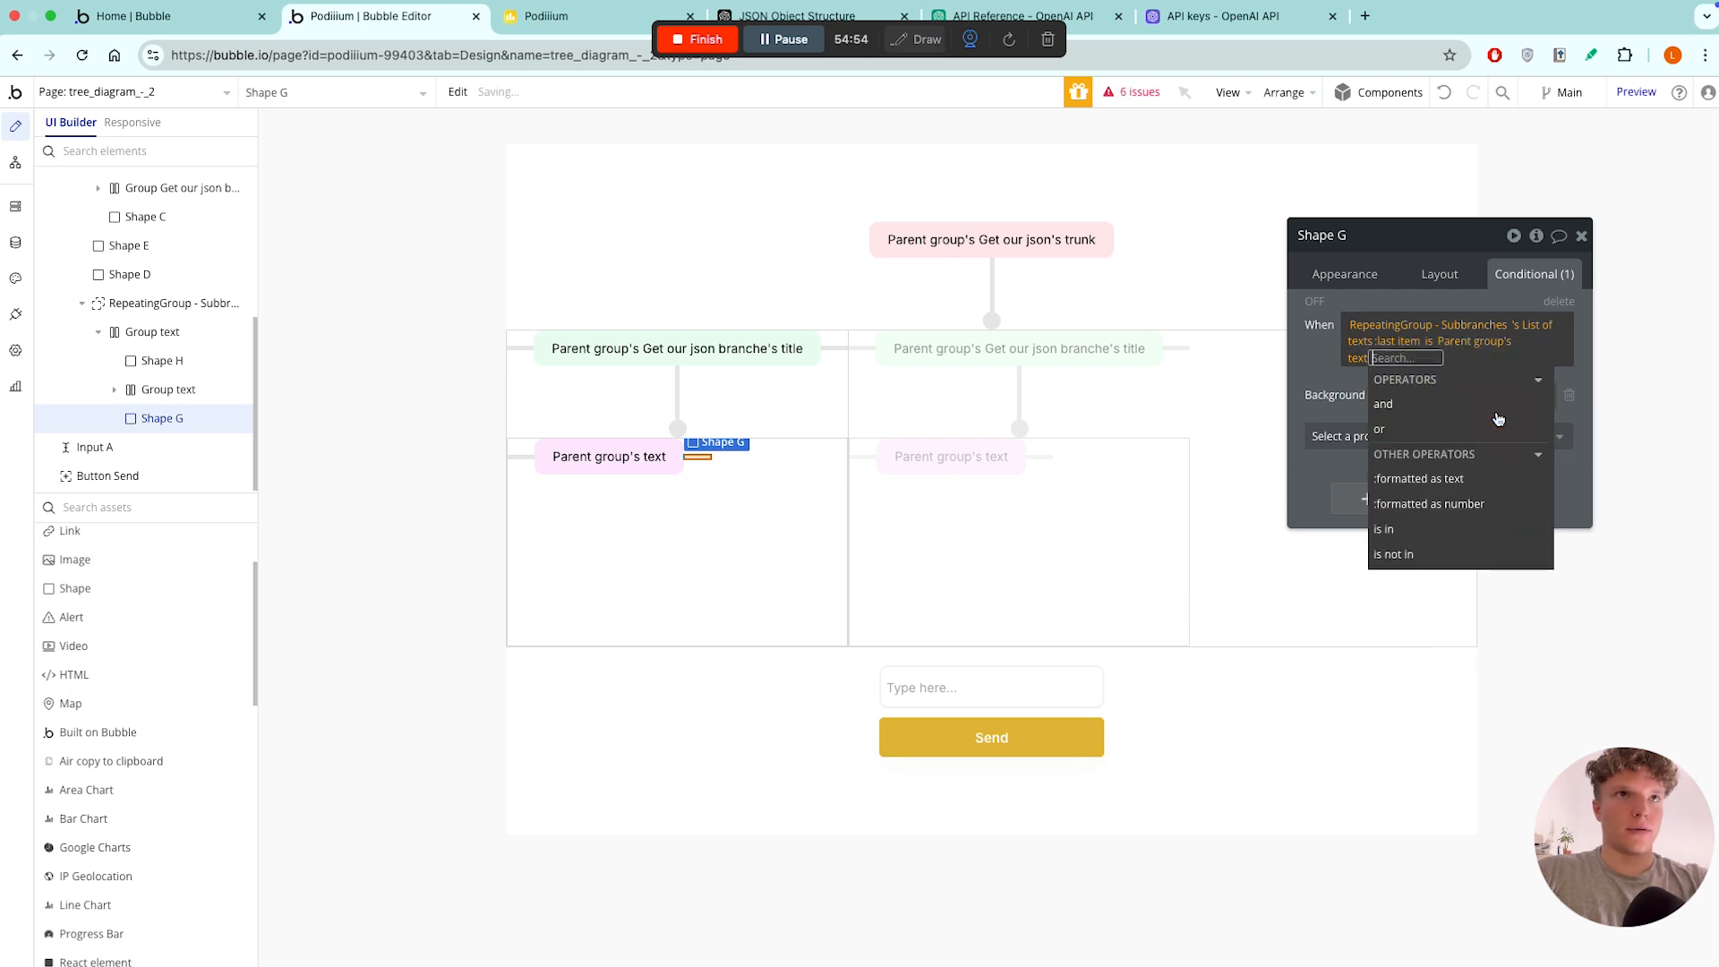
pyautogui.click(1335, 391)
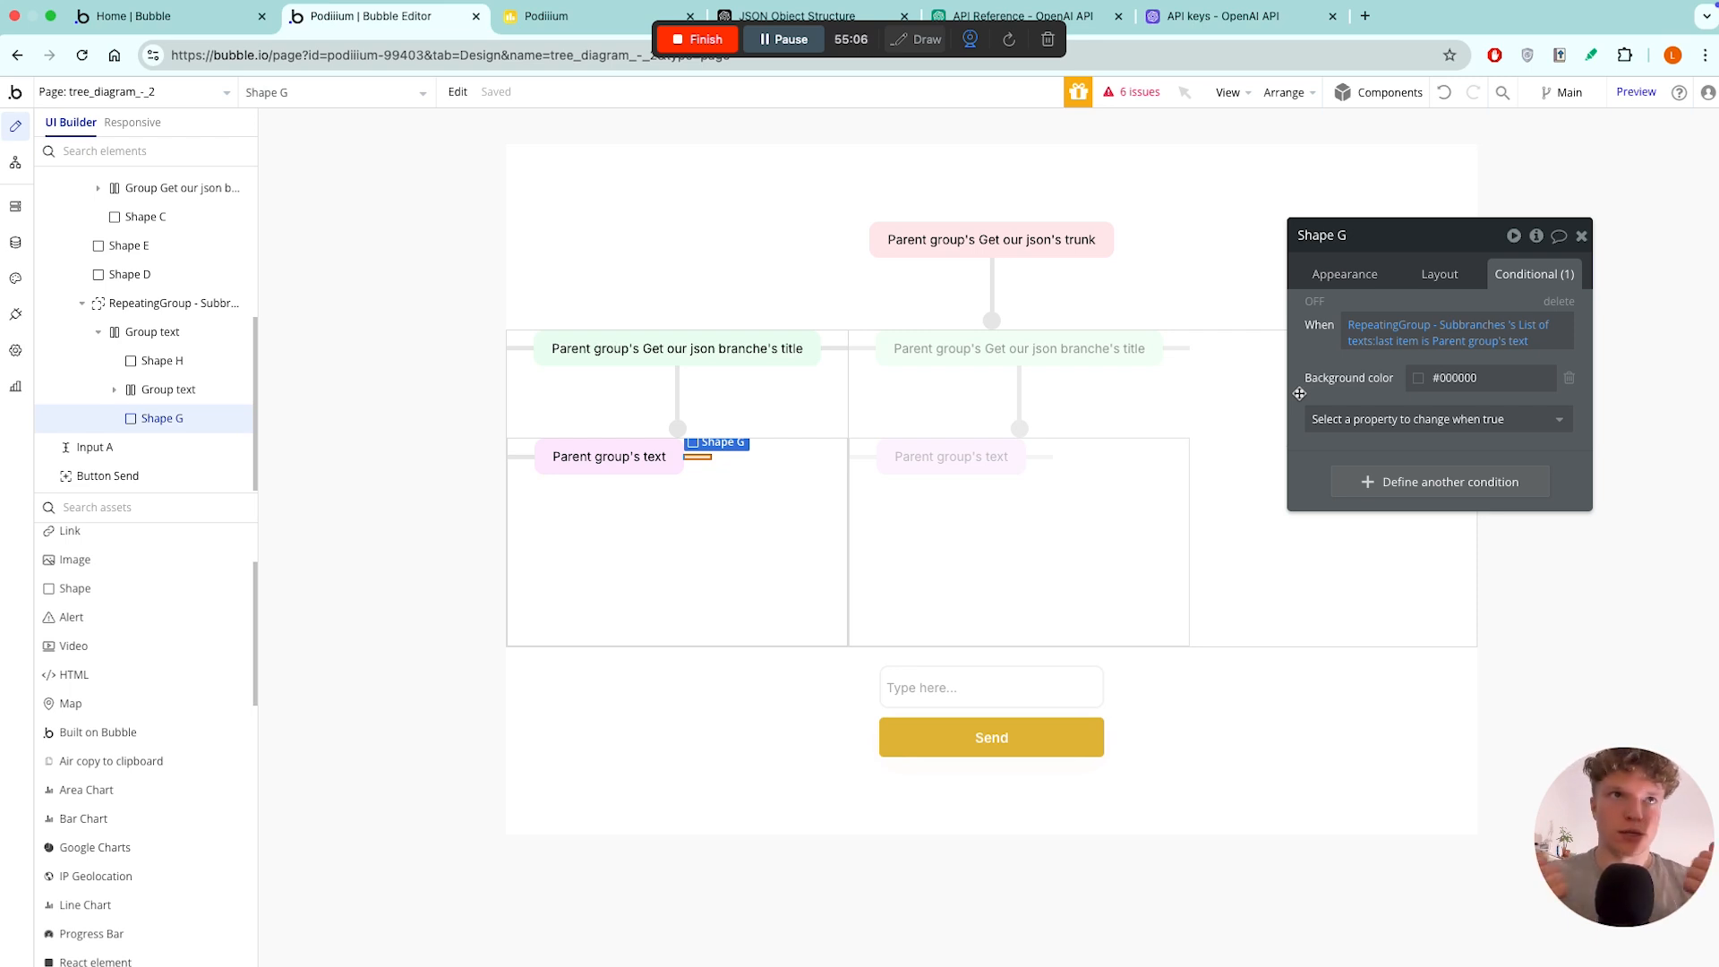
pyautogui.click(1350, 384)
pyautogui.click(1350, 383)
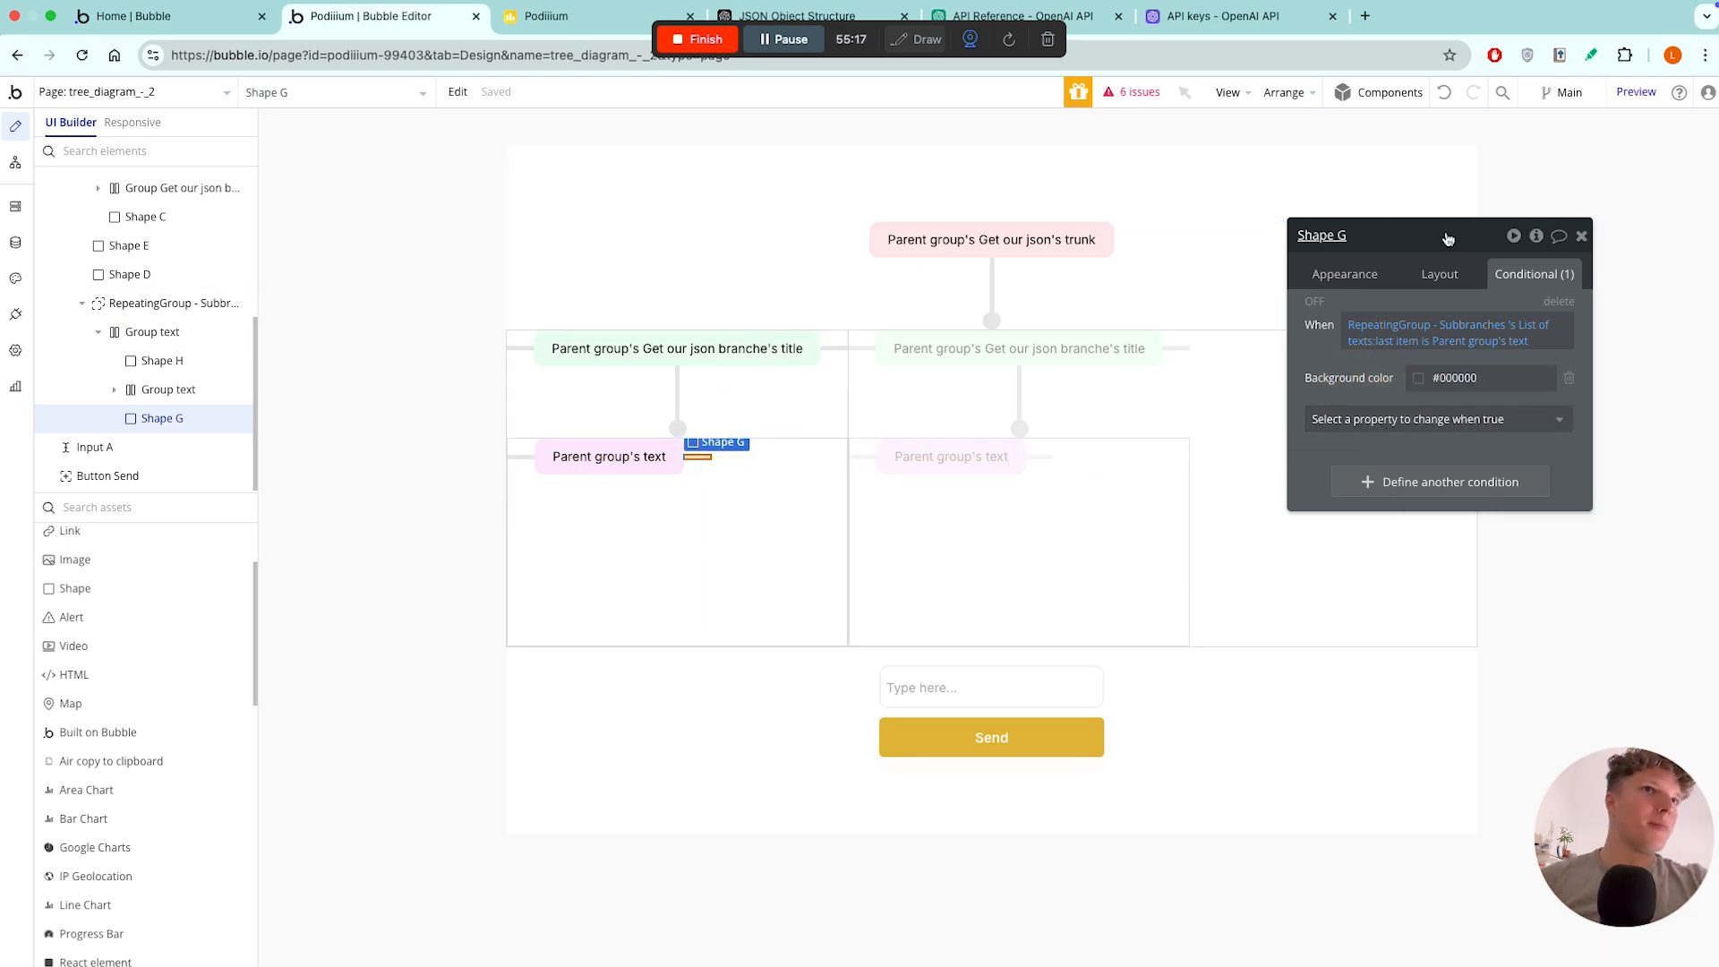
# - Give Shape B and Shape D a bottom margin of 10 px
pyautogui.moveTo(1434, 235); pyautogui.dragTo(1588, 237)
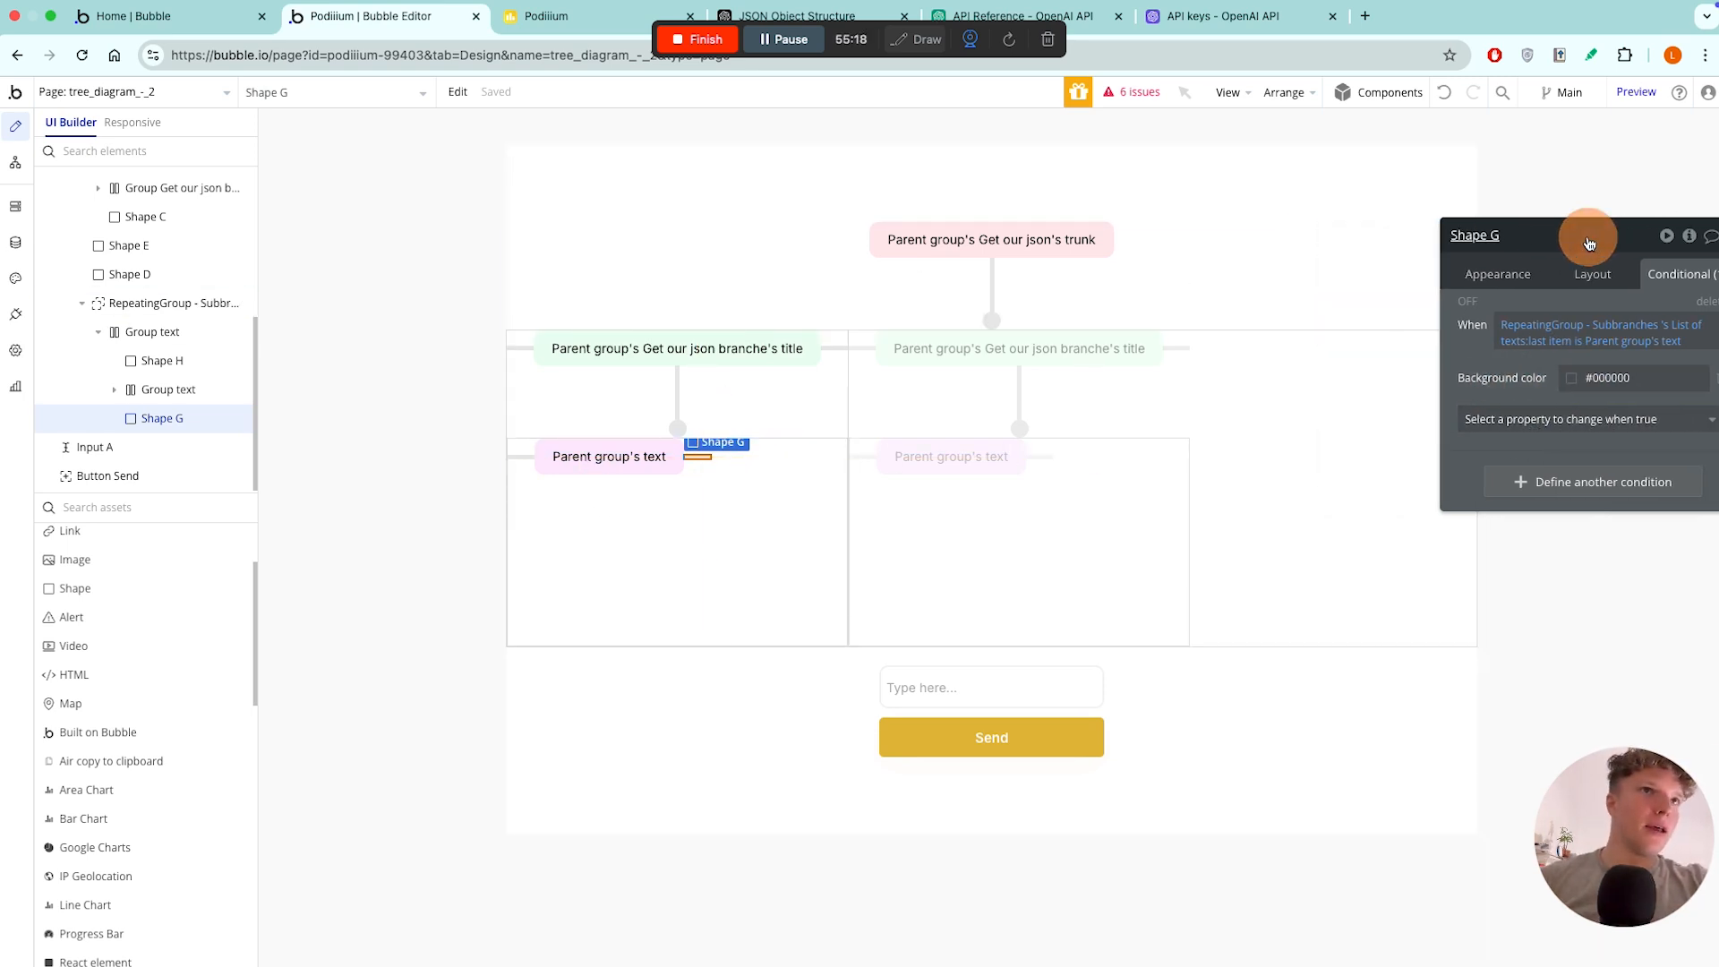
pyautogui.click(991, 320)
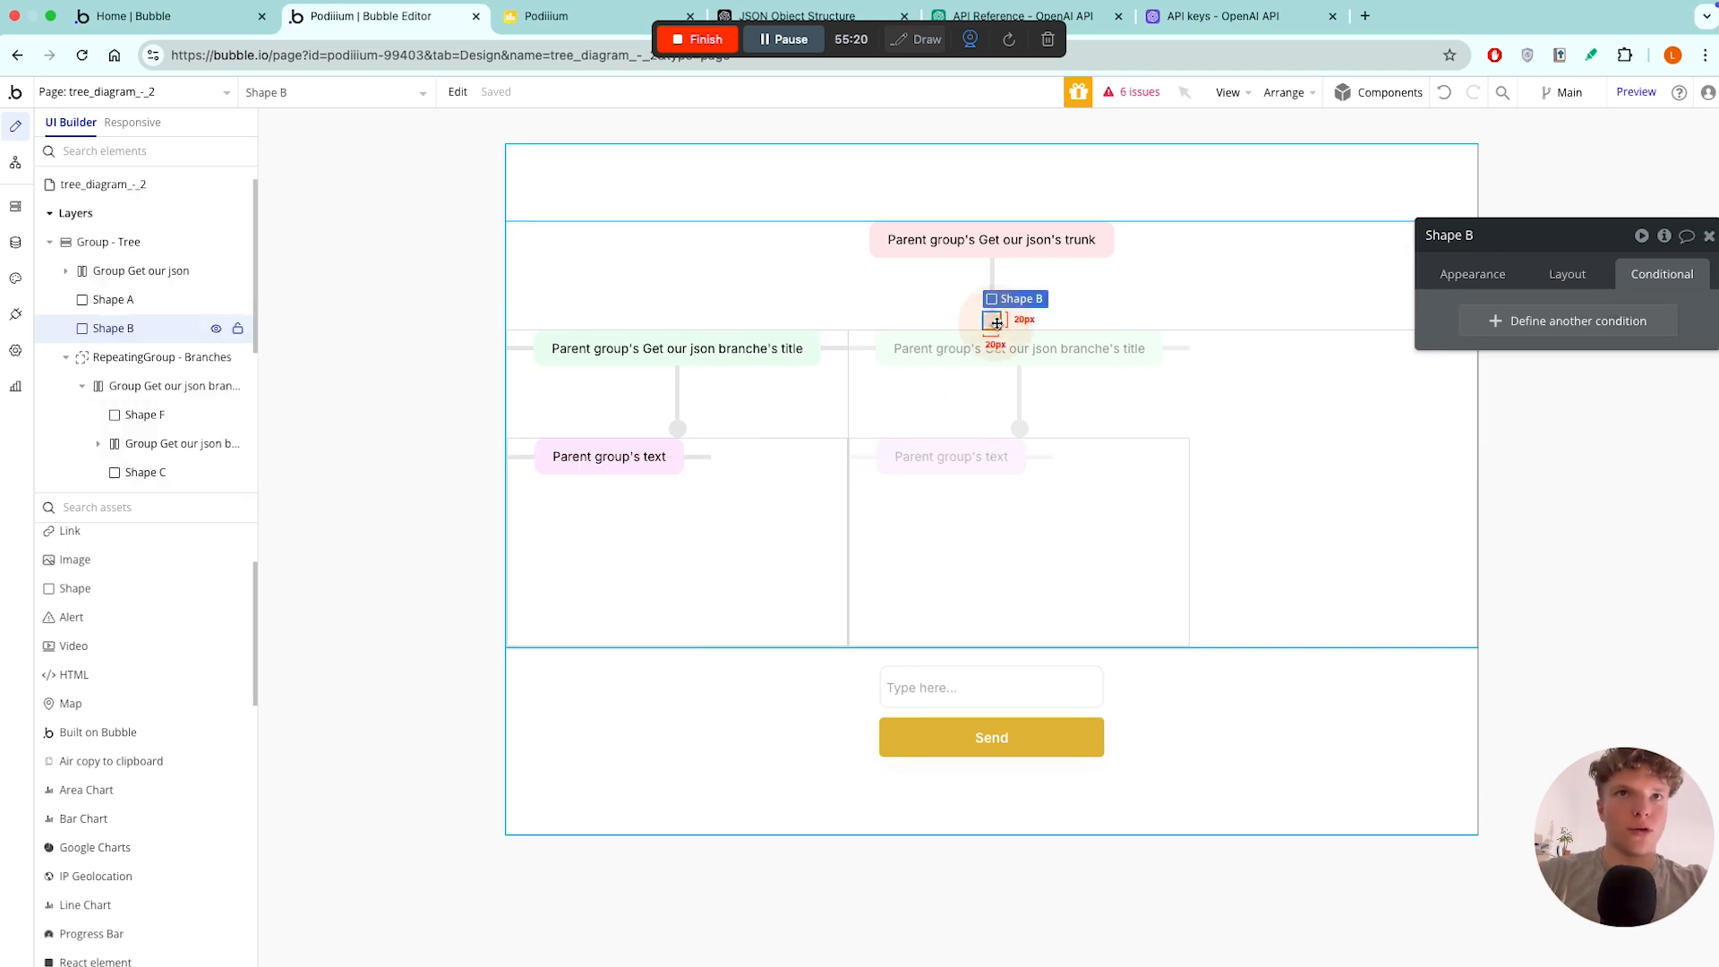
pyautogui.click(1566, 275)
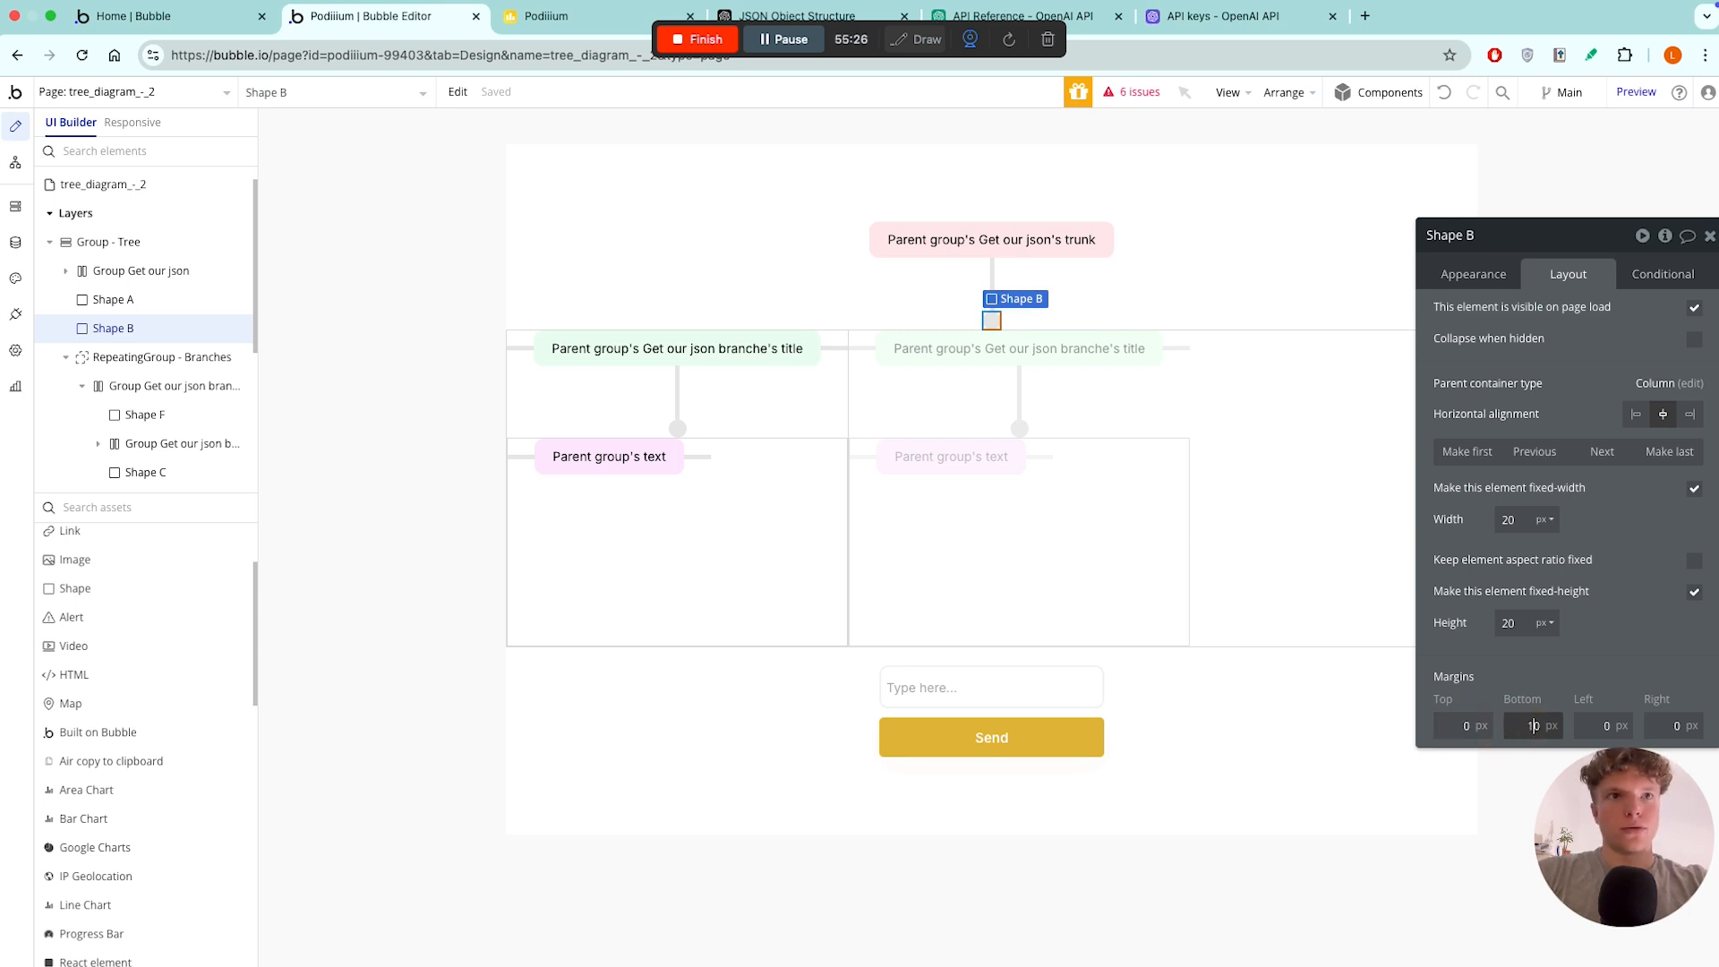
pyautogui.press('Return')
pyautogui.click(678, 431)
pyautogui.click(1522, 725)
pyautogui.write('1')
pyautogui.press('Return')
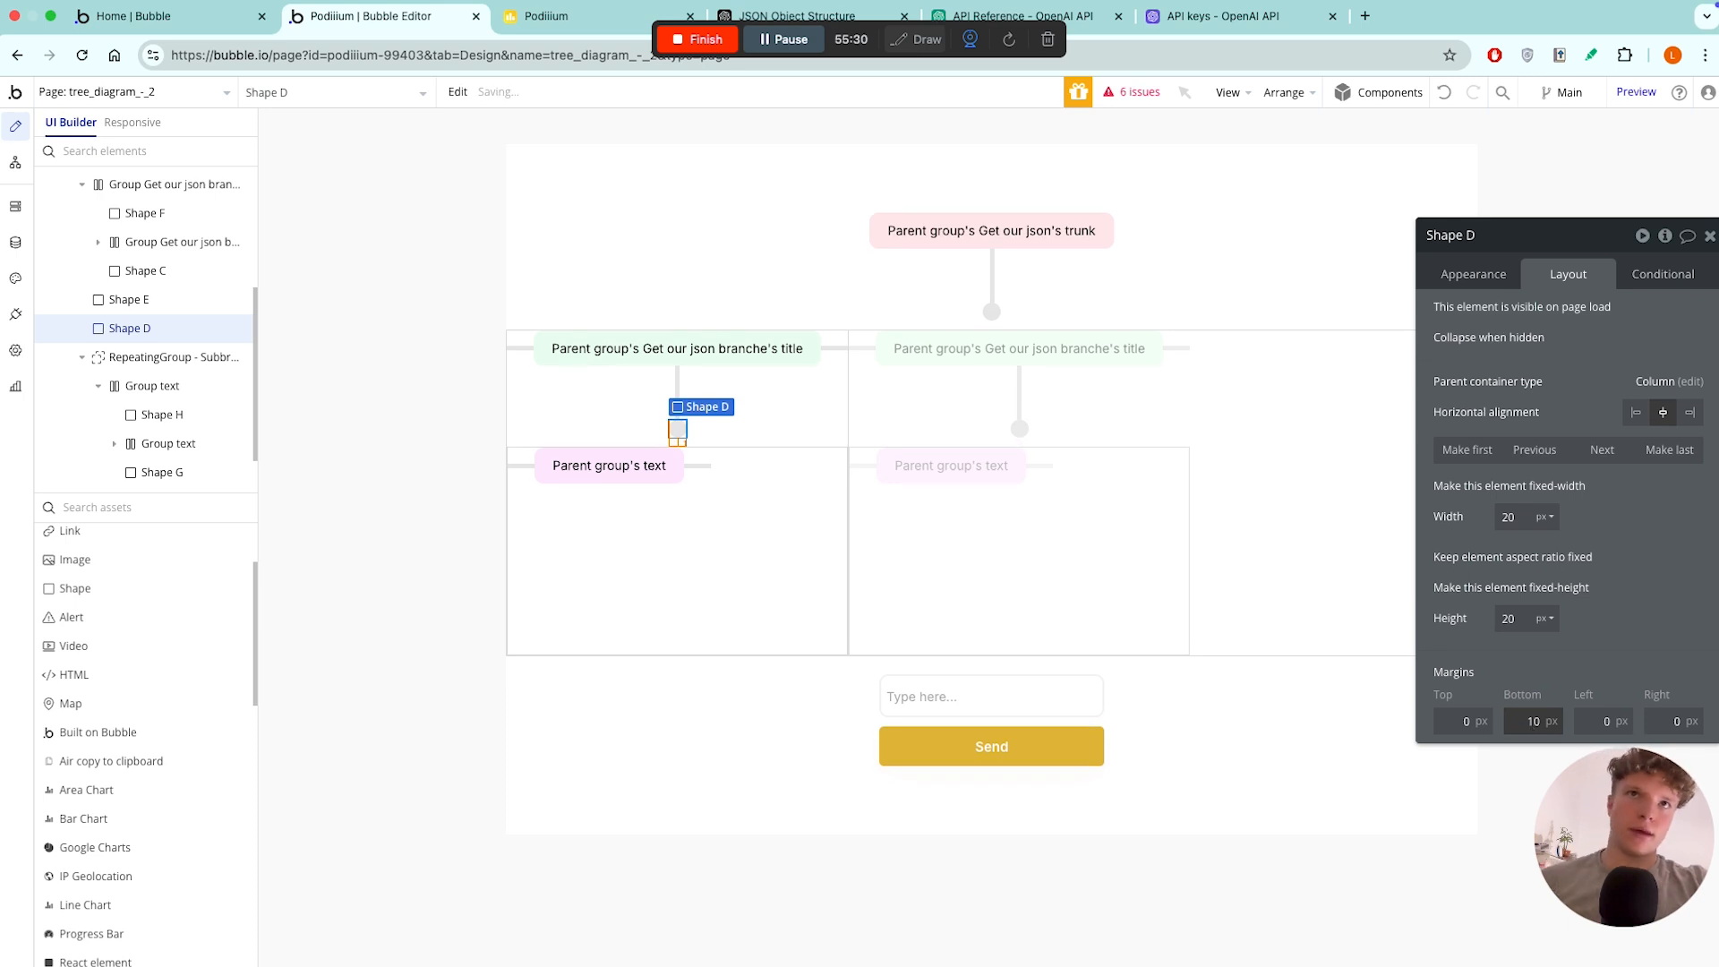
# - Set Separators and Border style to None on the Branches repeating group
pyautogui.click(832, 385)
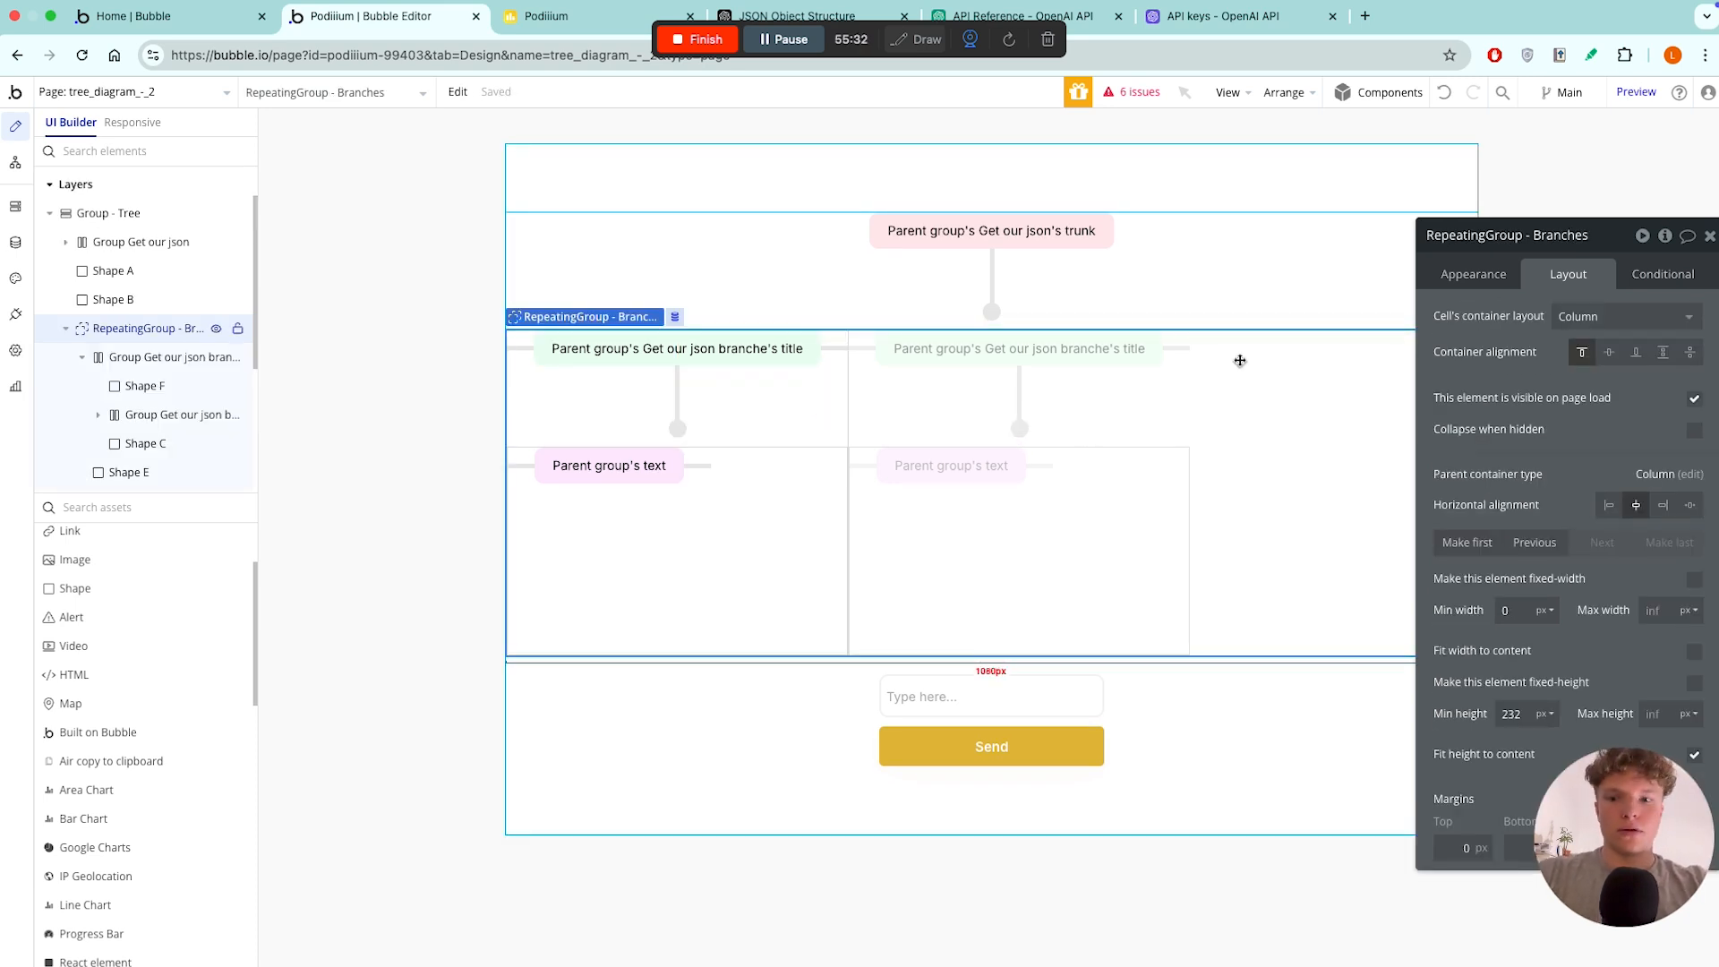
pyautogui.click(1457, 275)
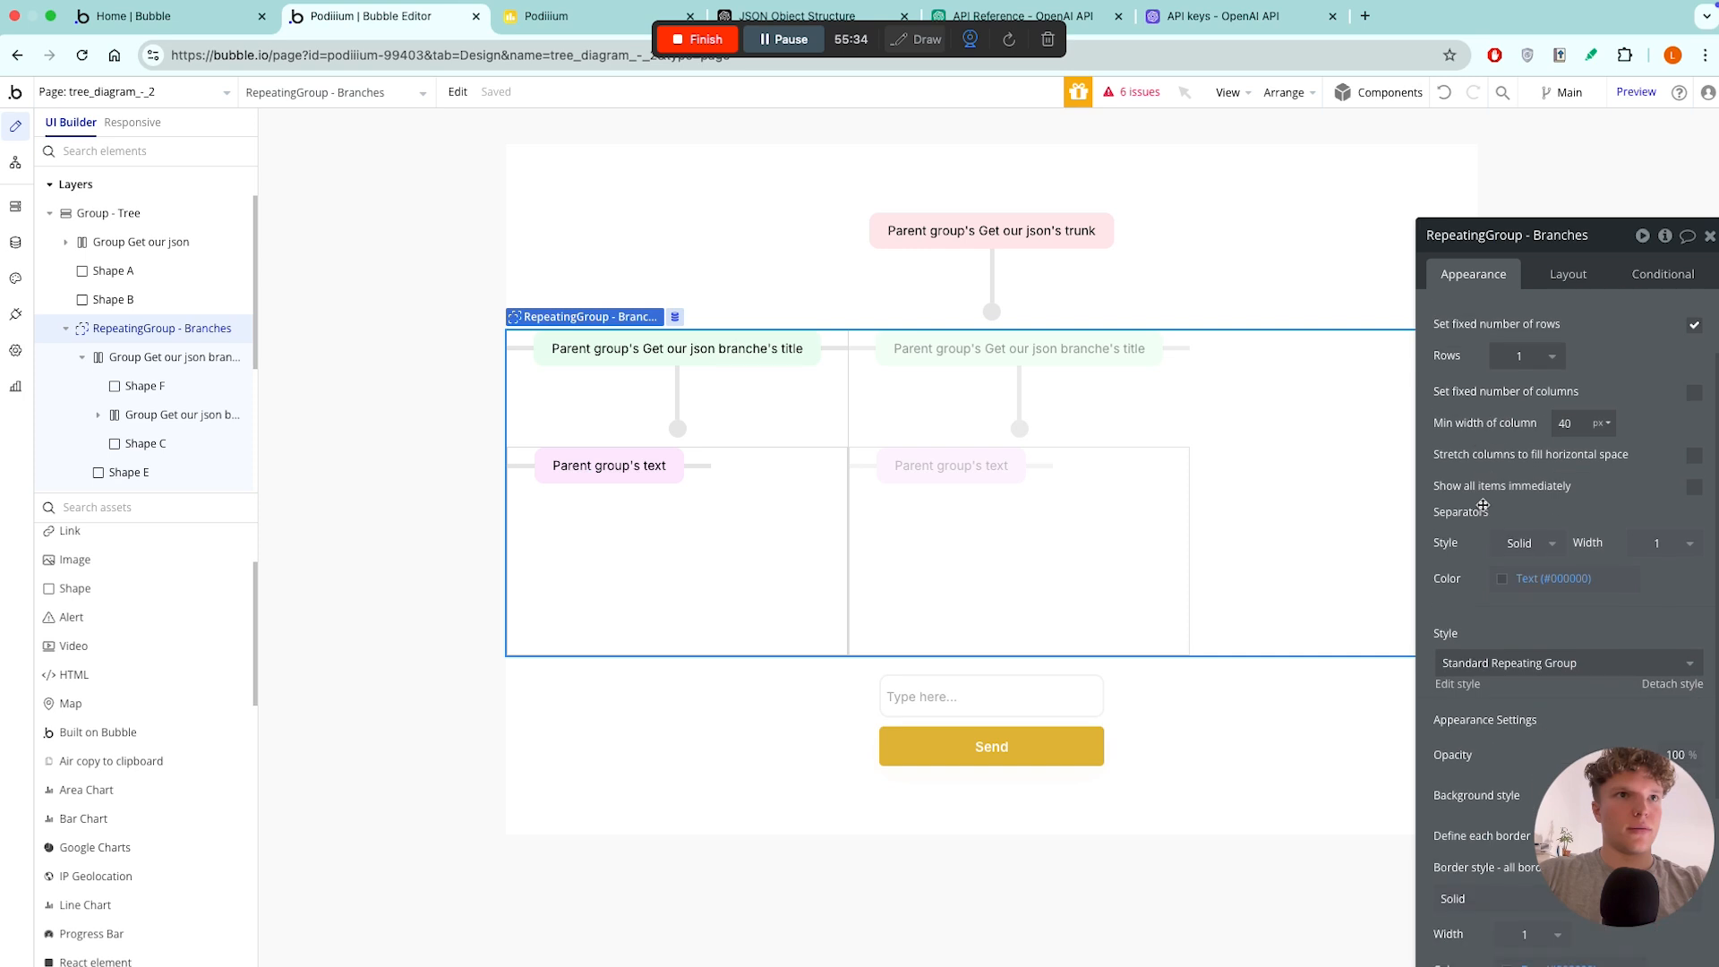
pyautogui.click(1520, 542)
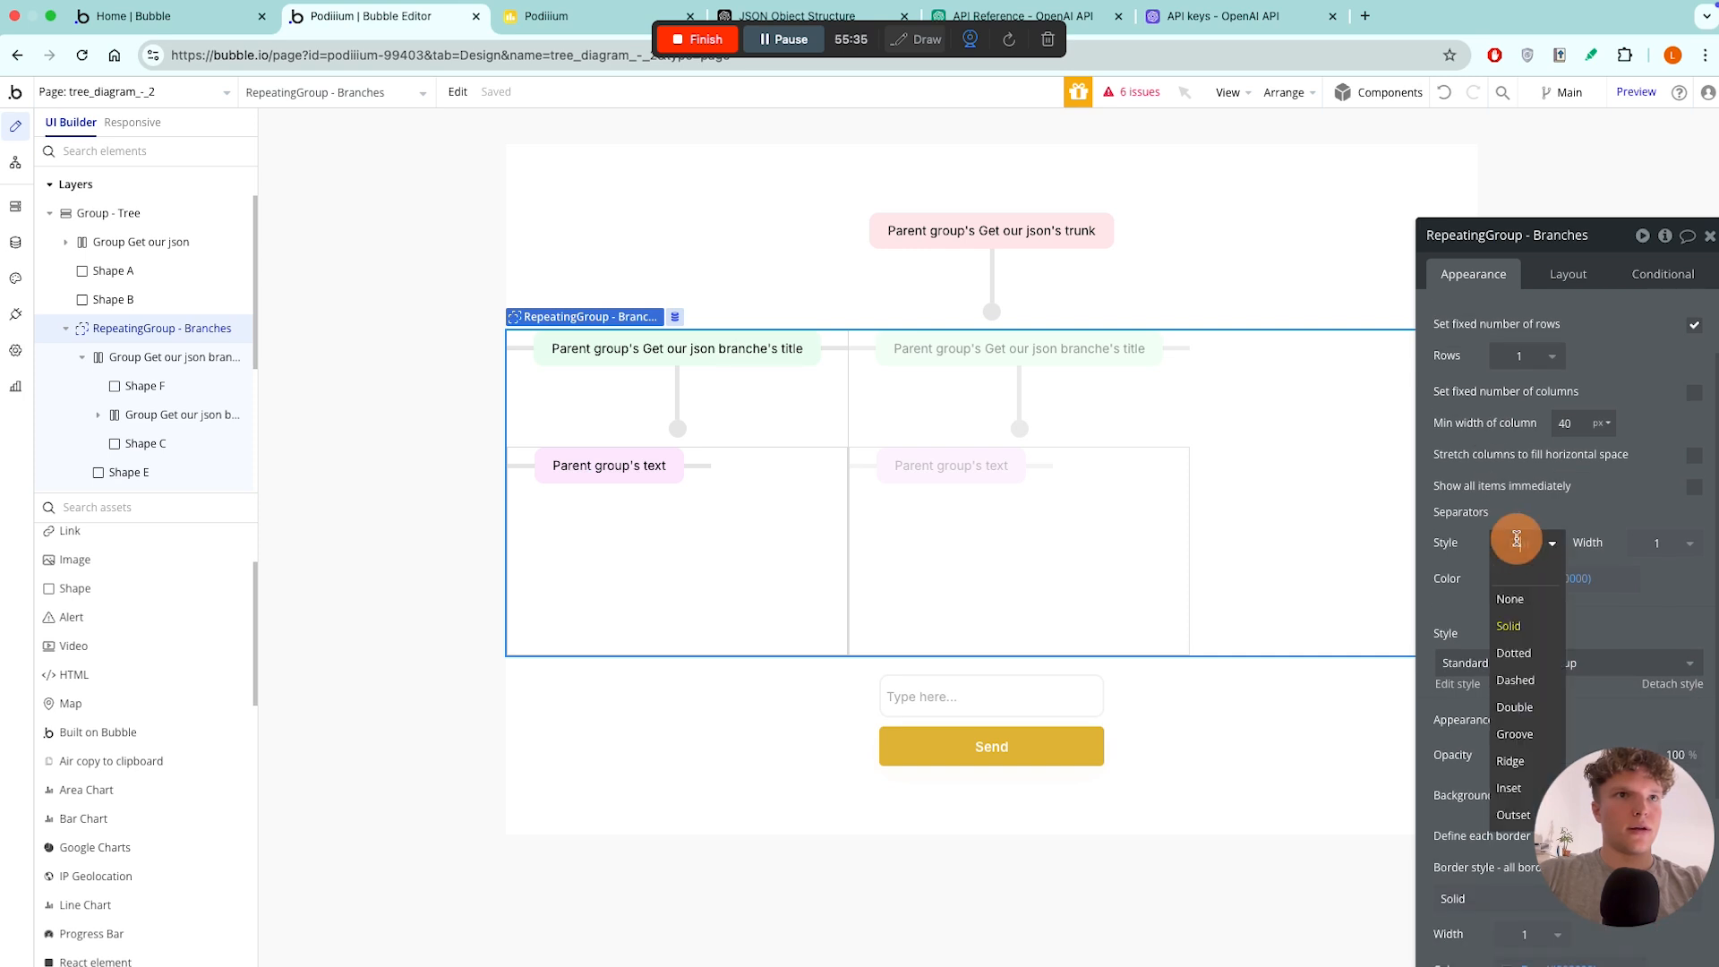
pyautogui.click(1513, 599)
pyautogui.scroll(-3, 1518, 599)
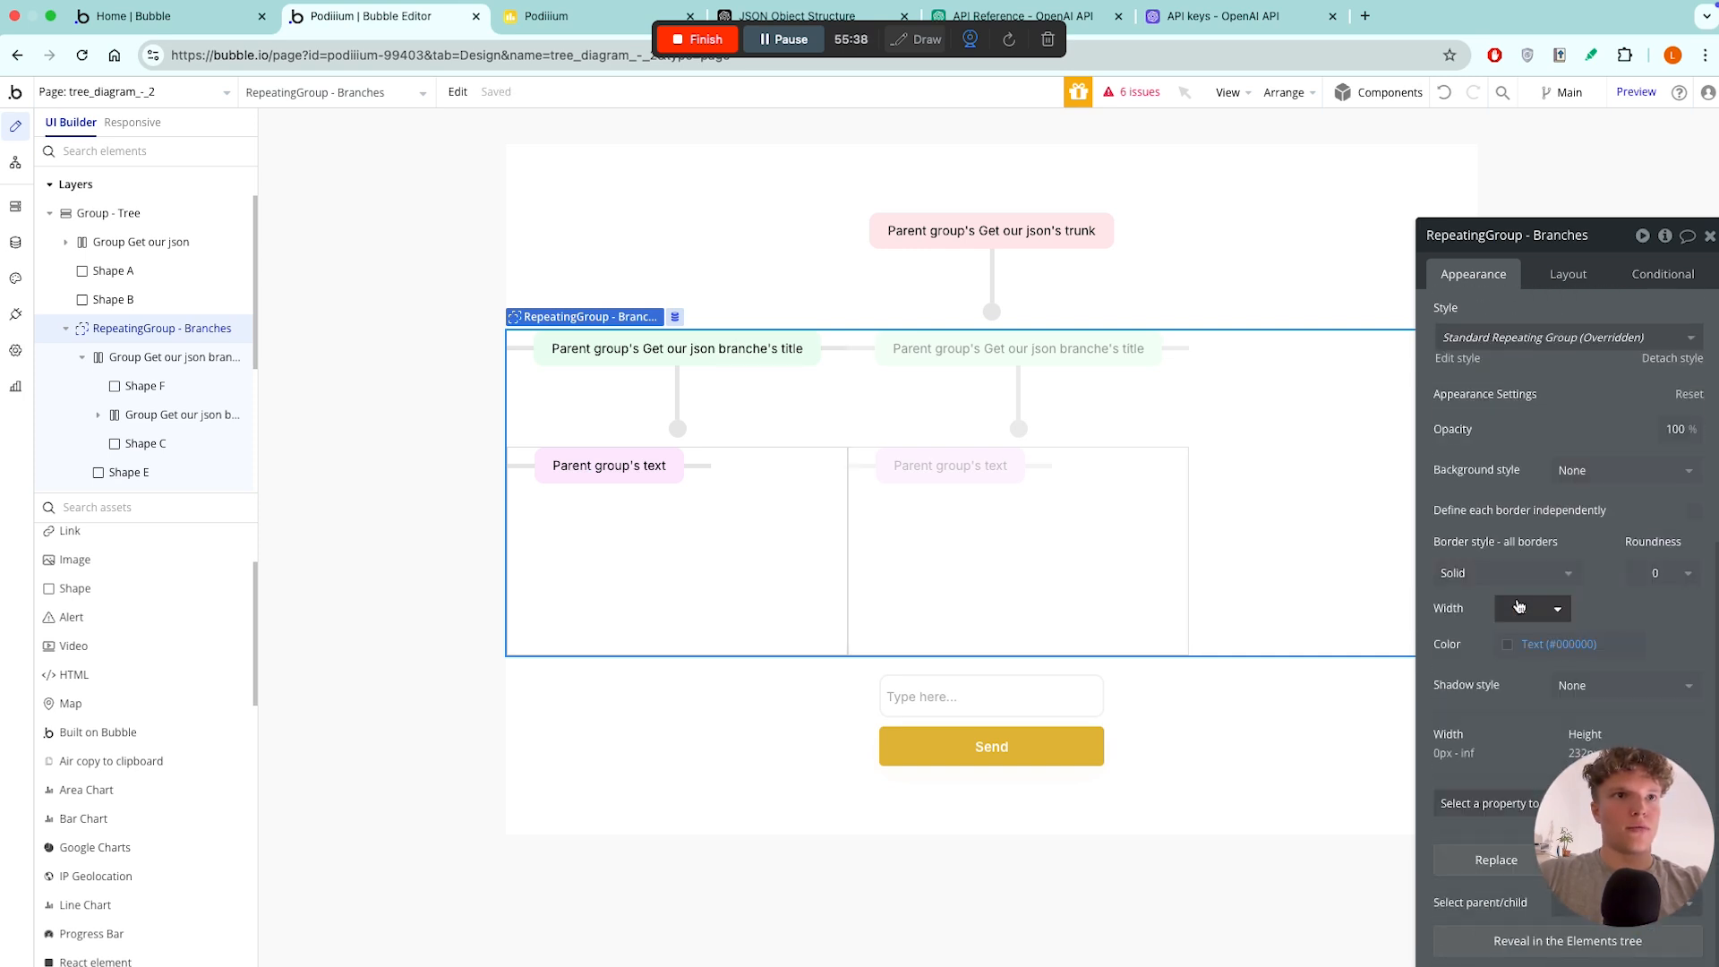
pyautogui.click(1507, 575)
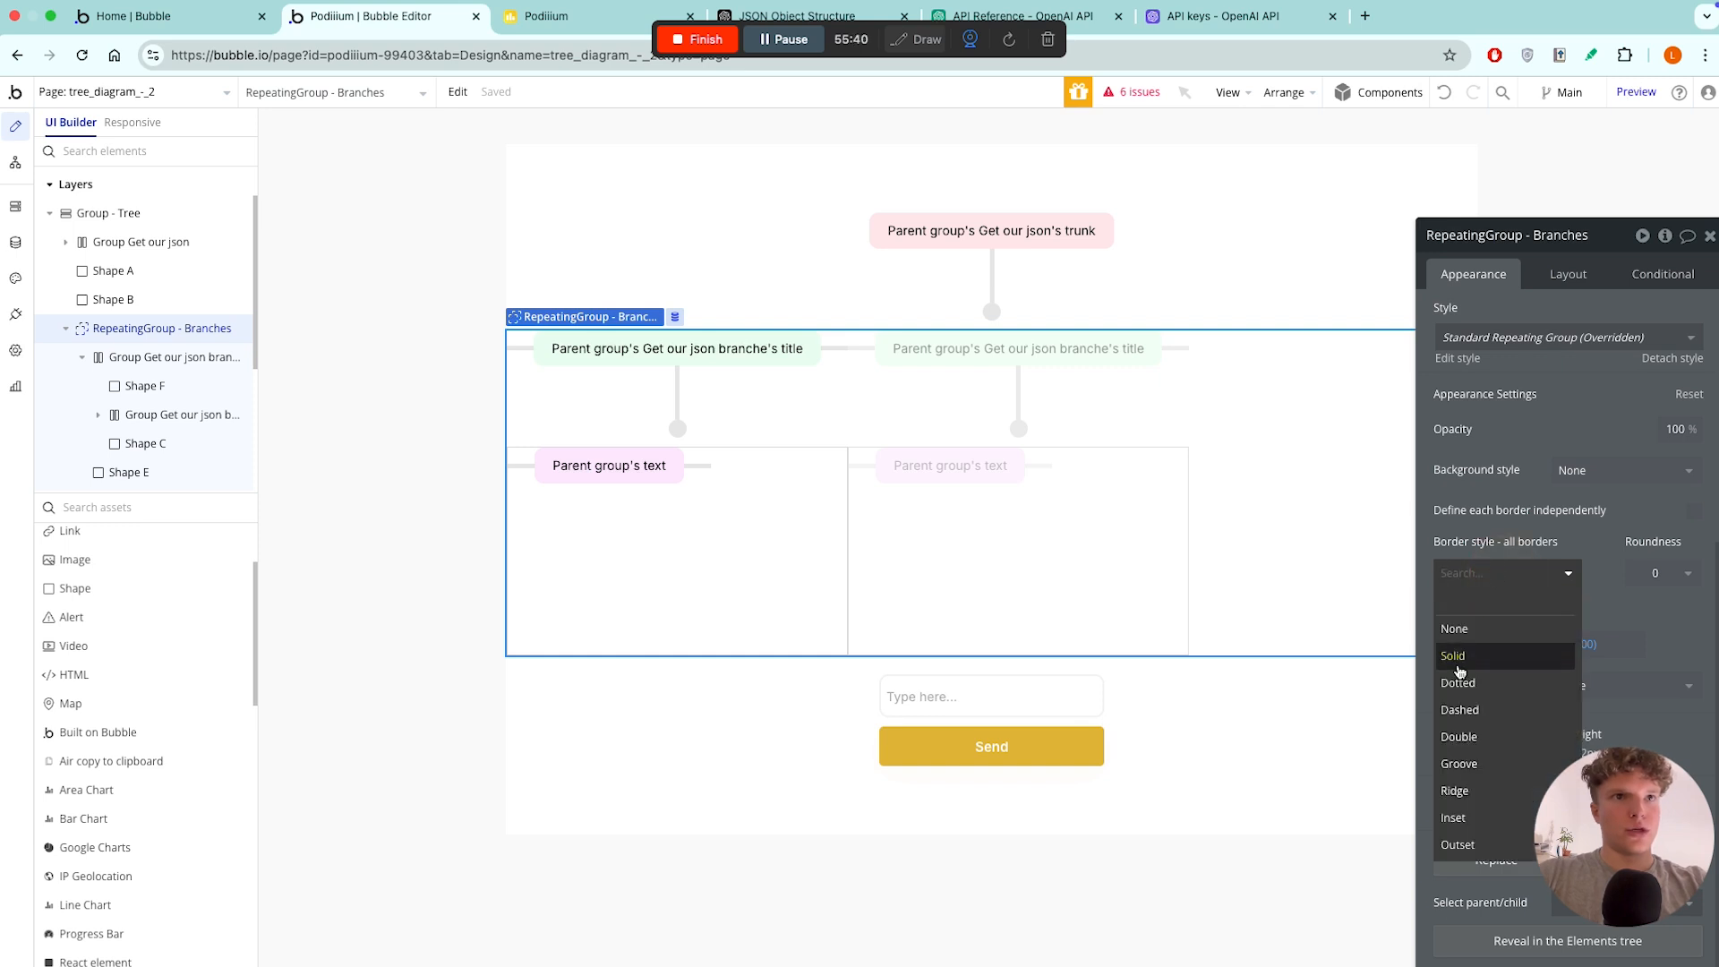
pyautogui.click(1454, 628)
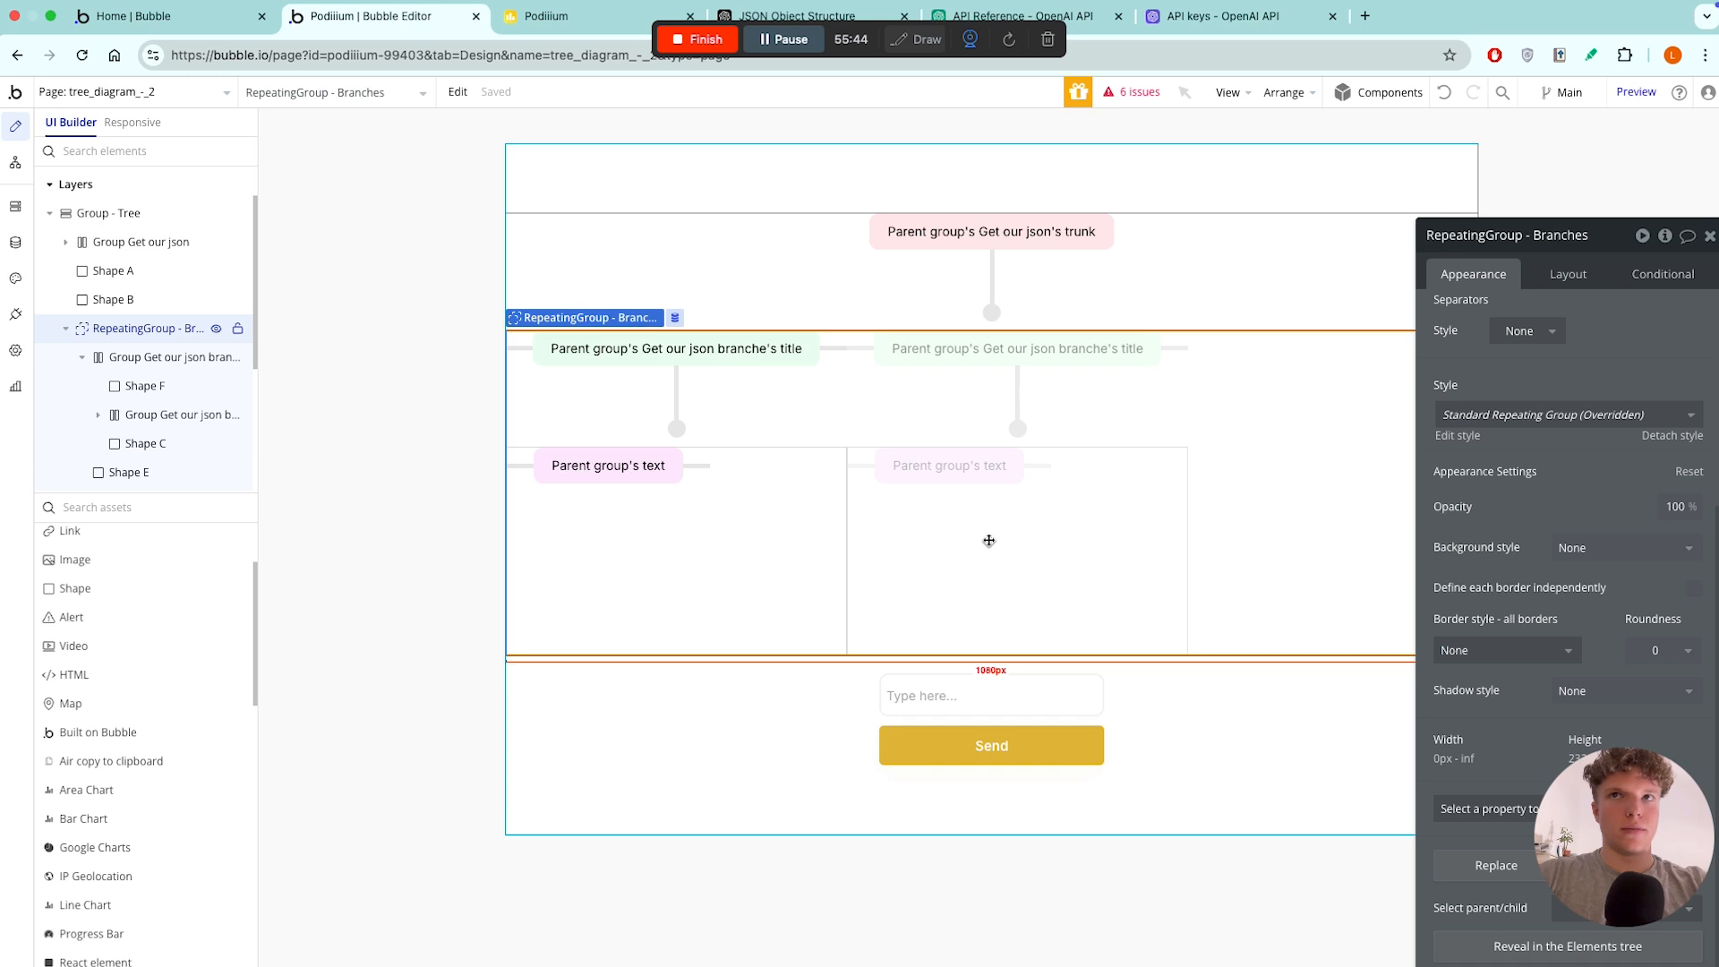
# - Set Separators and Border style to None on the Subbranches repeating group, then close the panel
pyautogui.click(810, 790)
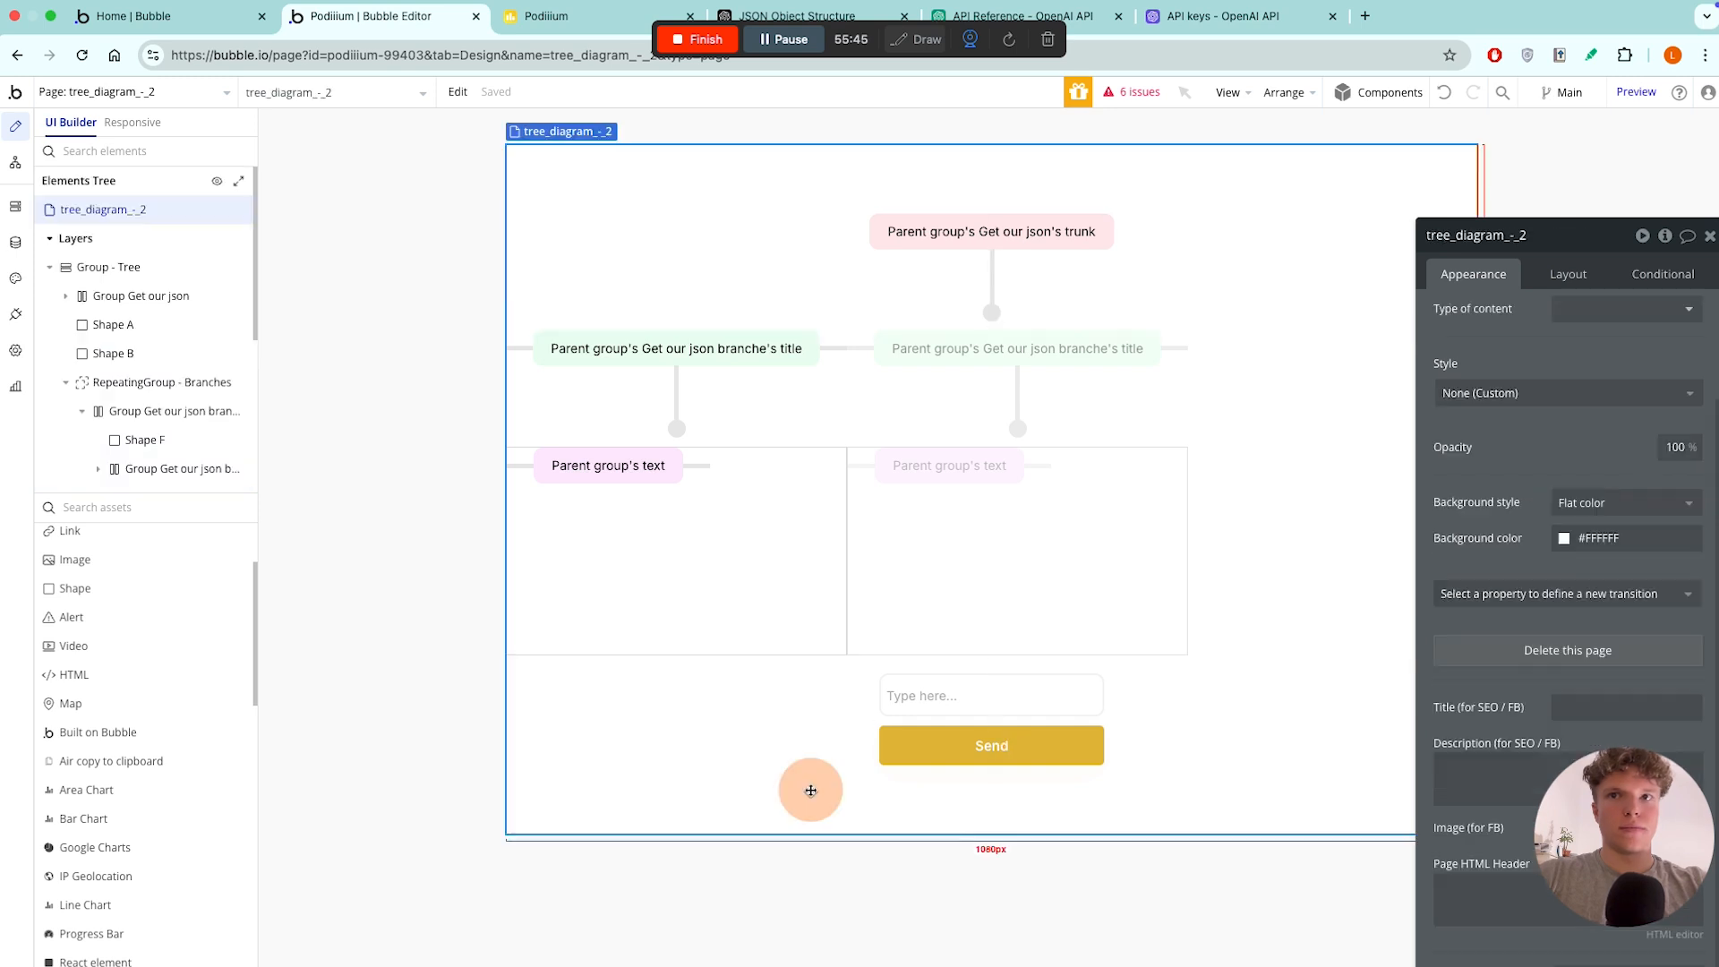
pyautogui.click(656, 586)
pyautogui.scroll(-3, 1521, 537)
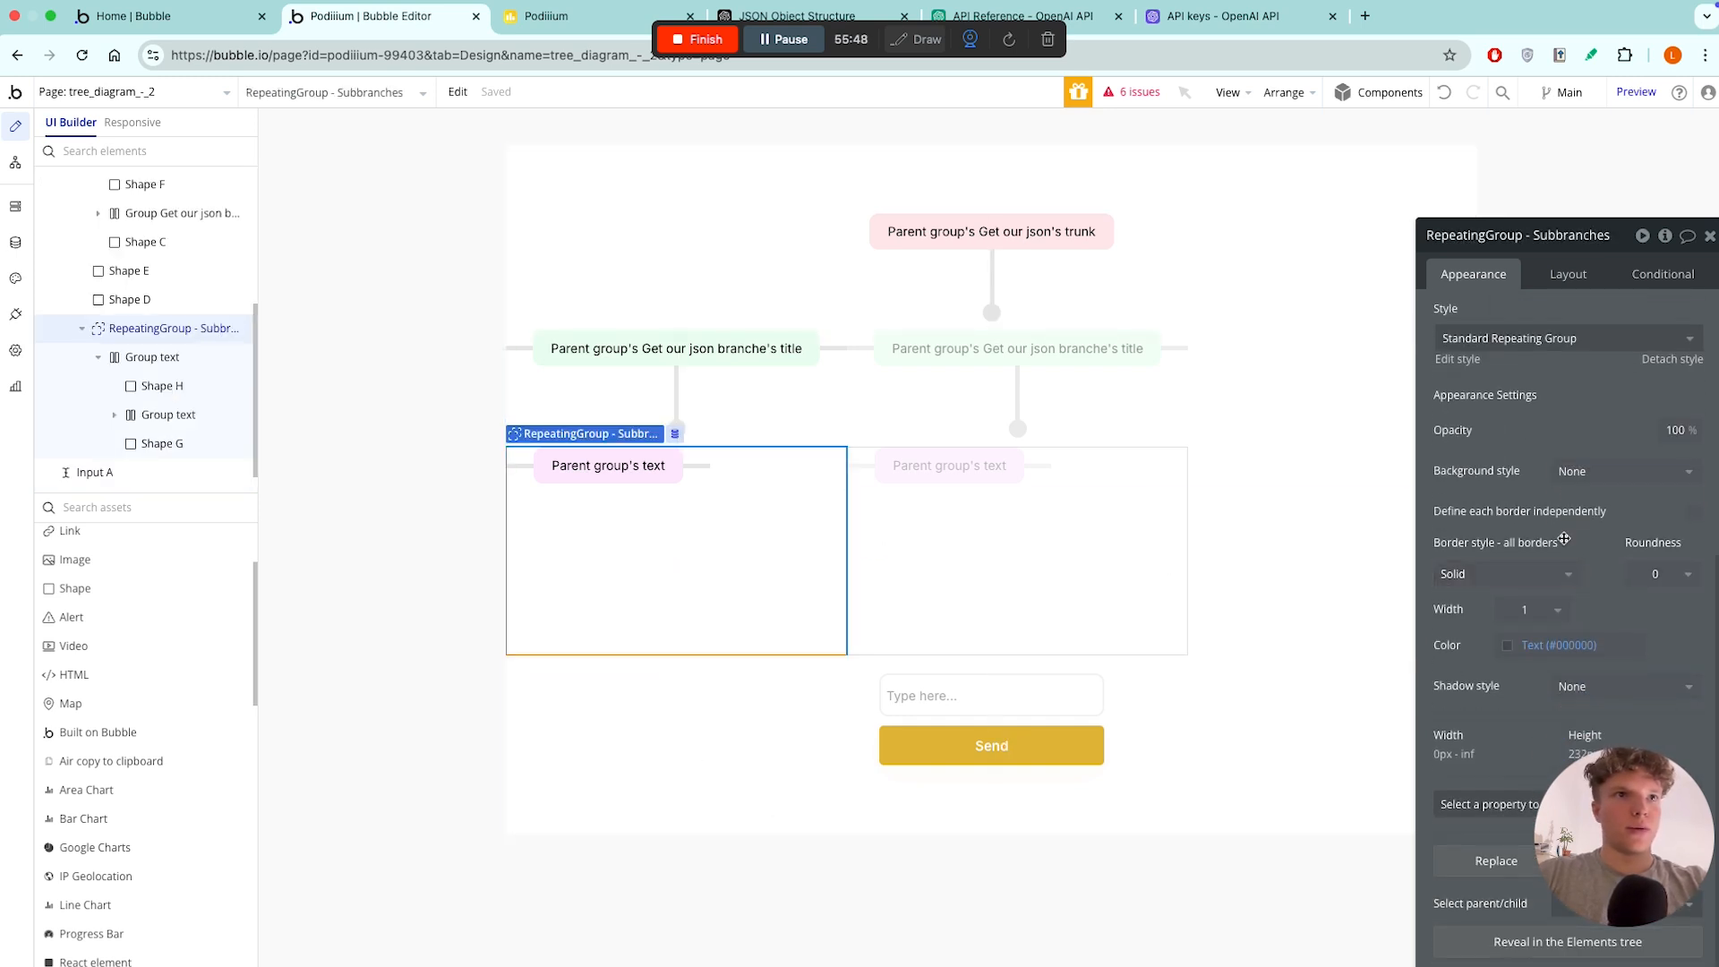
pyautogui.scroll(8, 1542, 497)
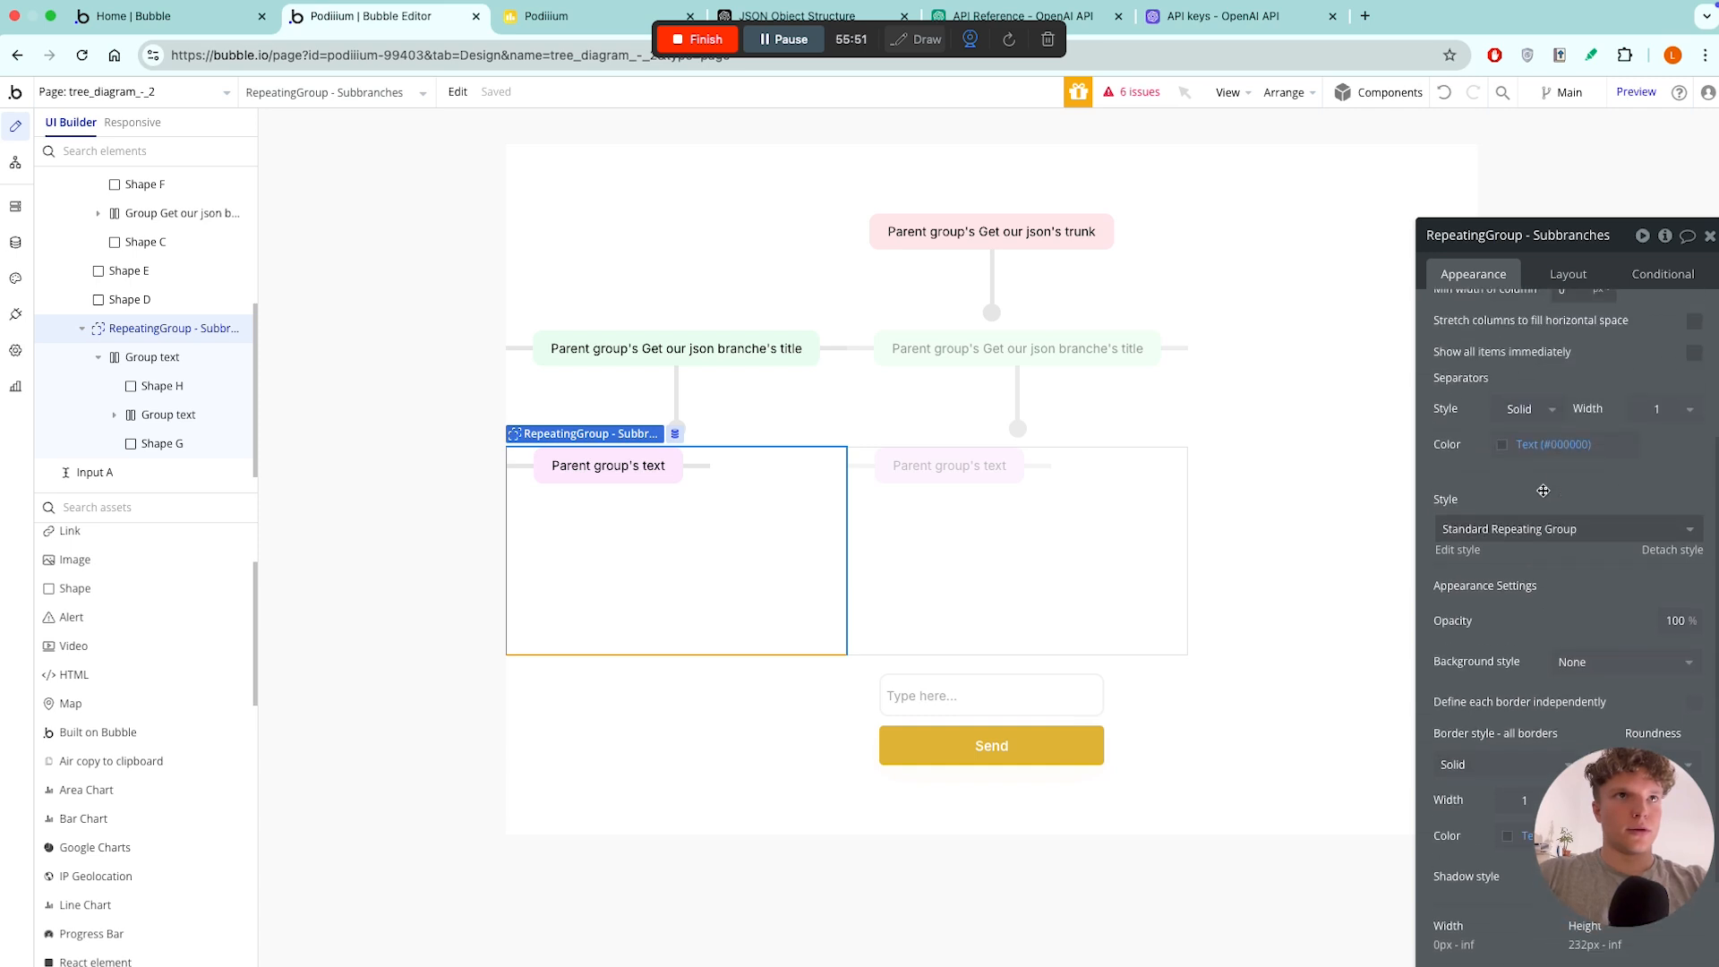
pyautogui.click(1519, 556)
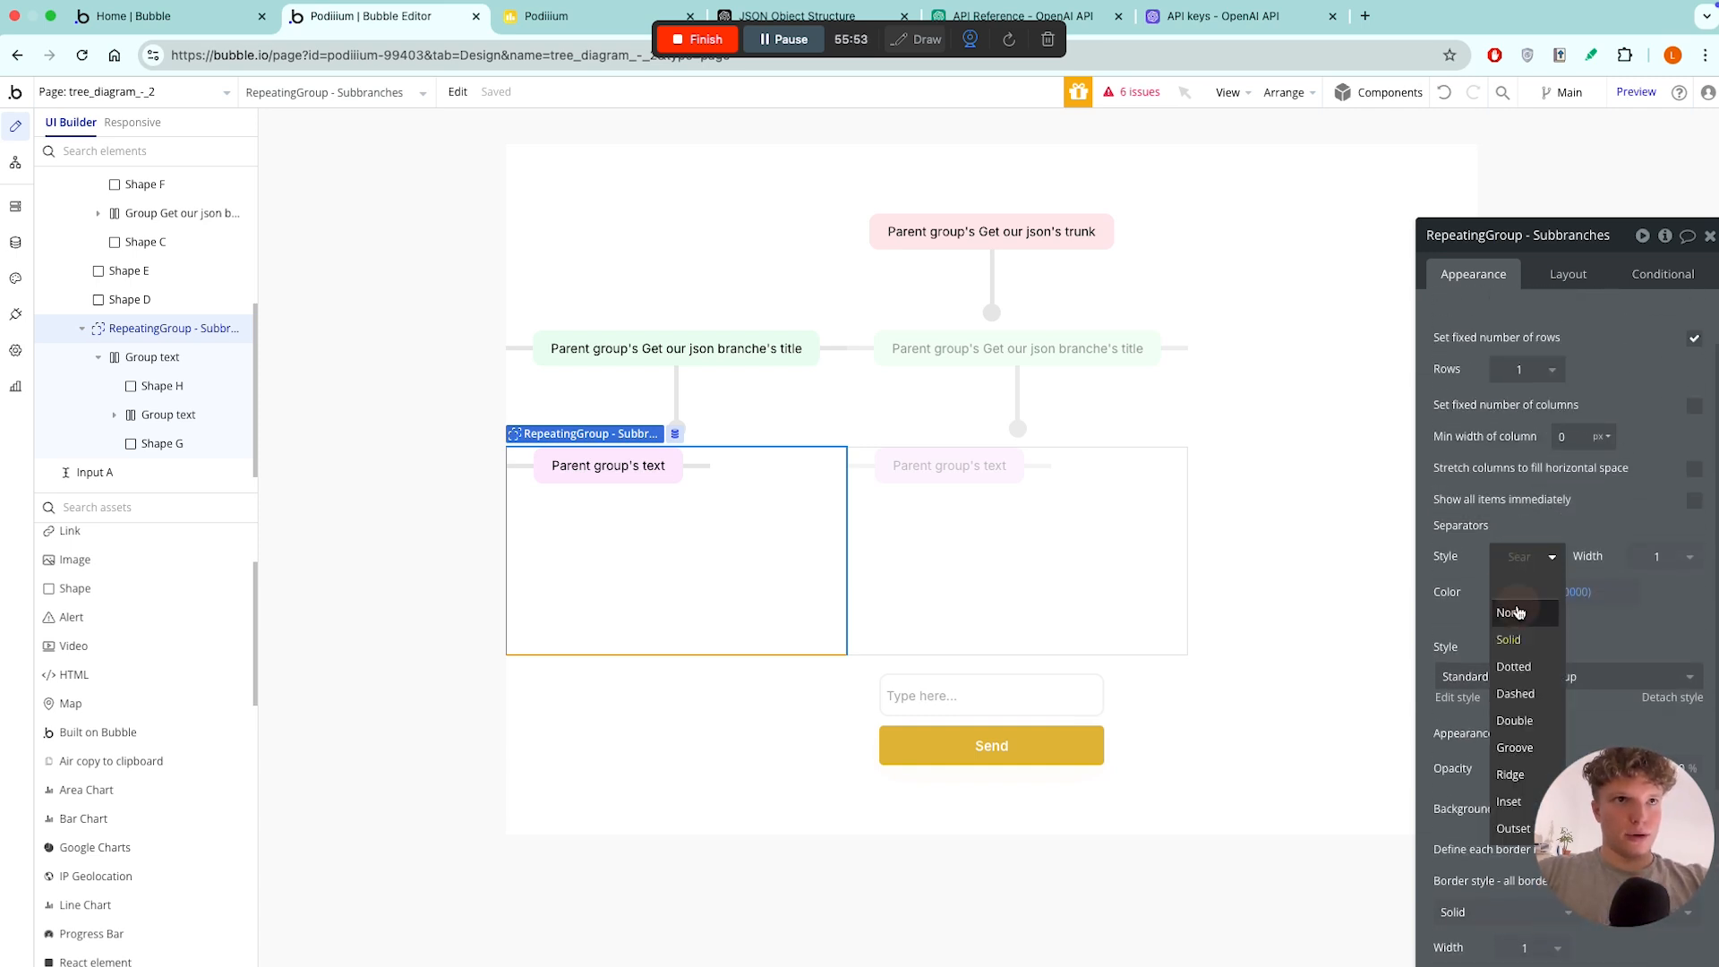
pyautogui.click(1519, 573)
pyautogui.scroll(-6, 1519, 569)
pyautogui.click(1515, 572)
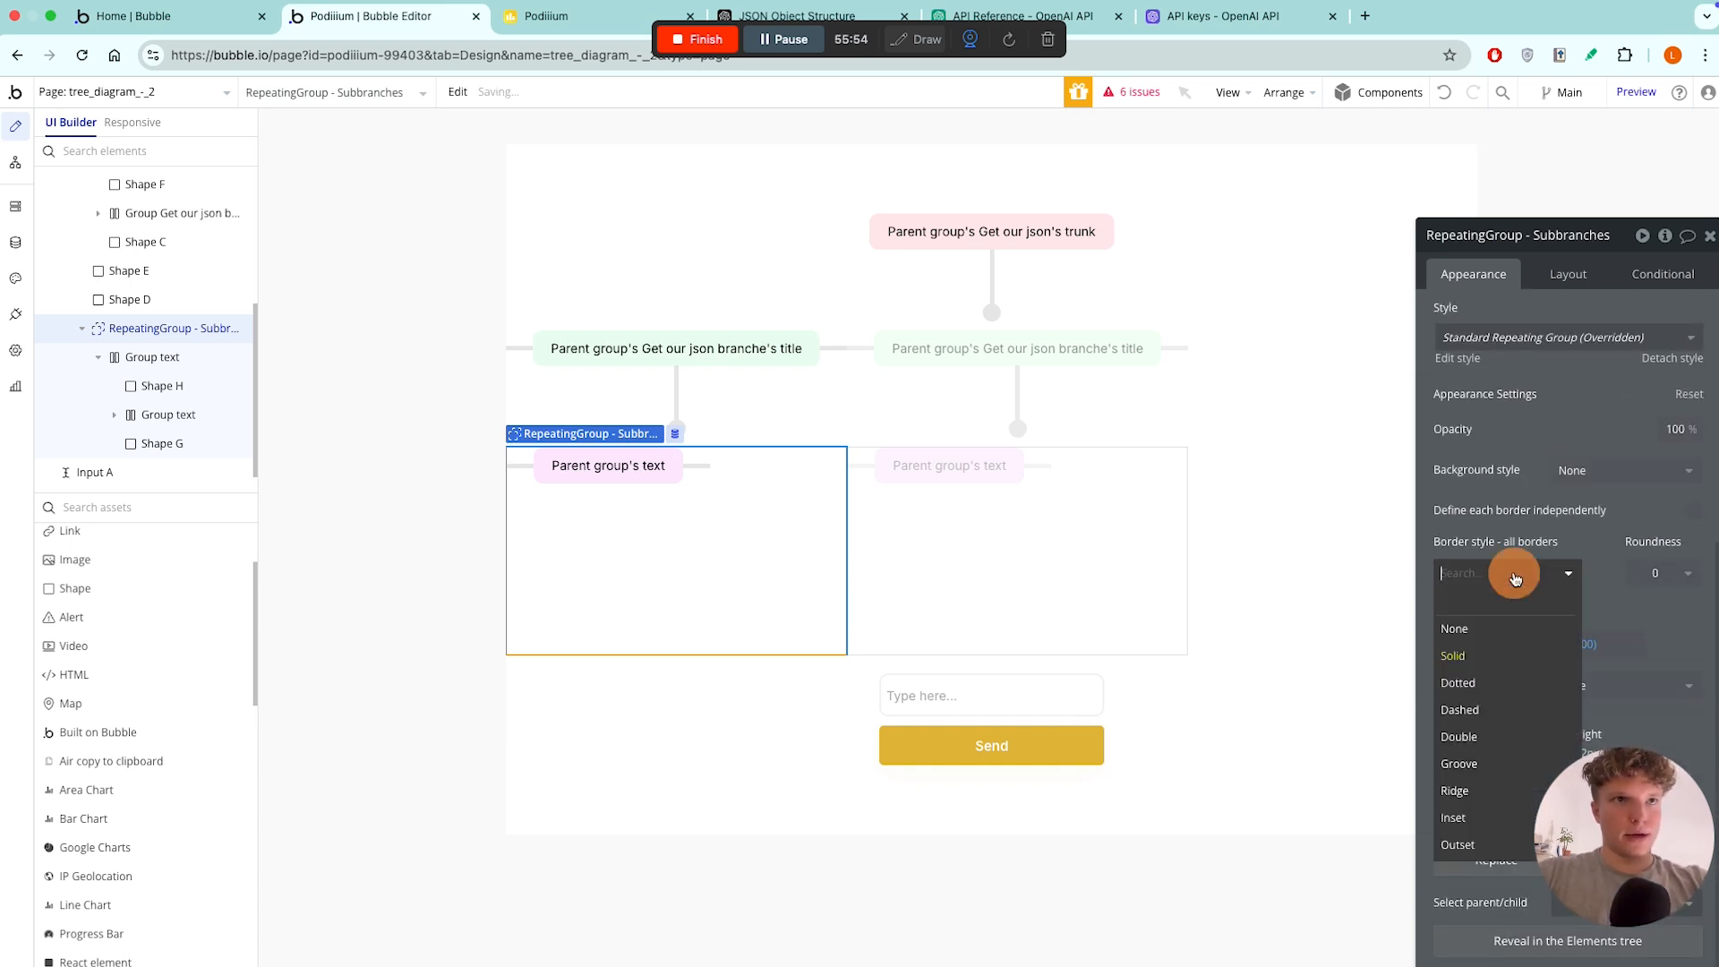
pyautogui.click(1501, 639)
pyautogui.click(798, 723)
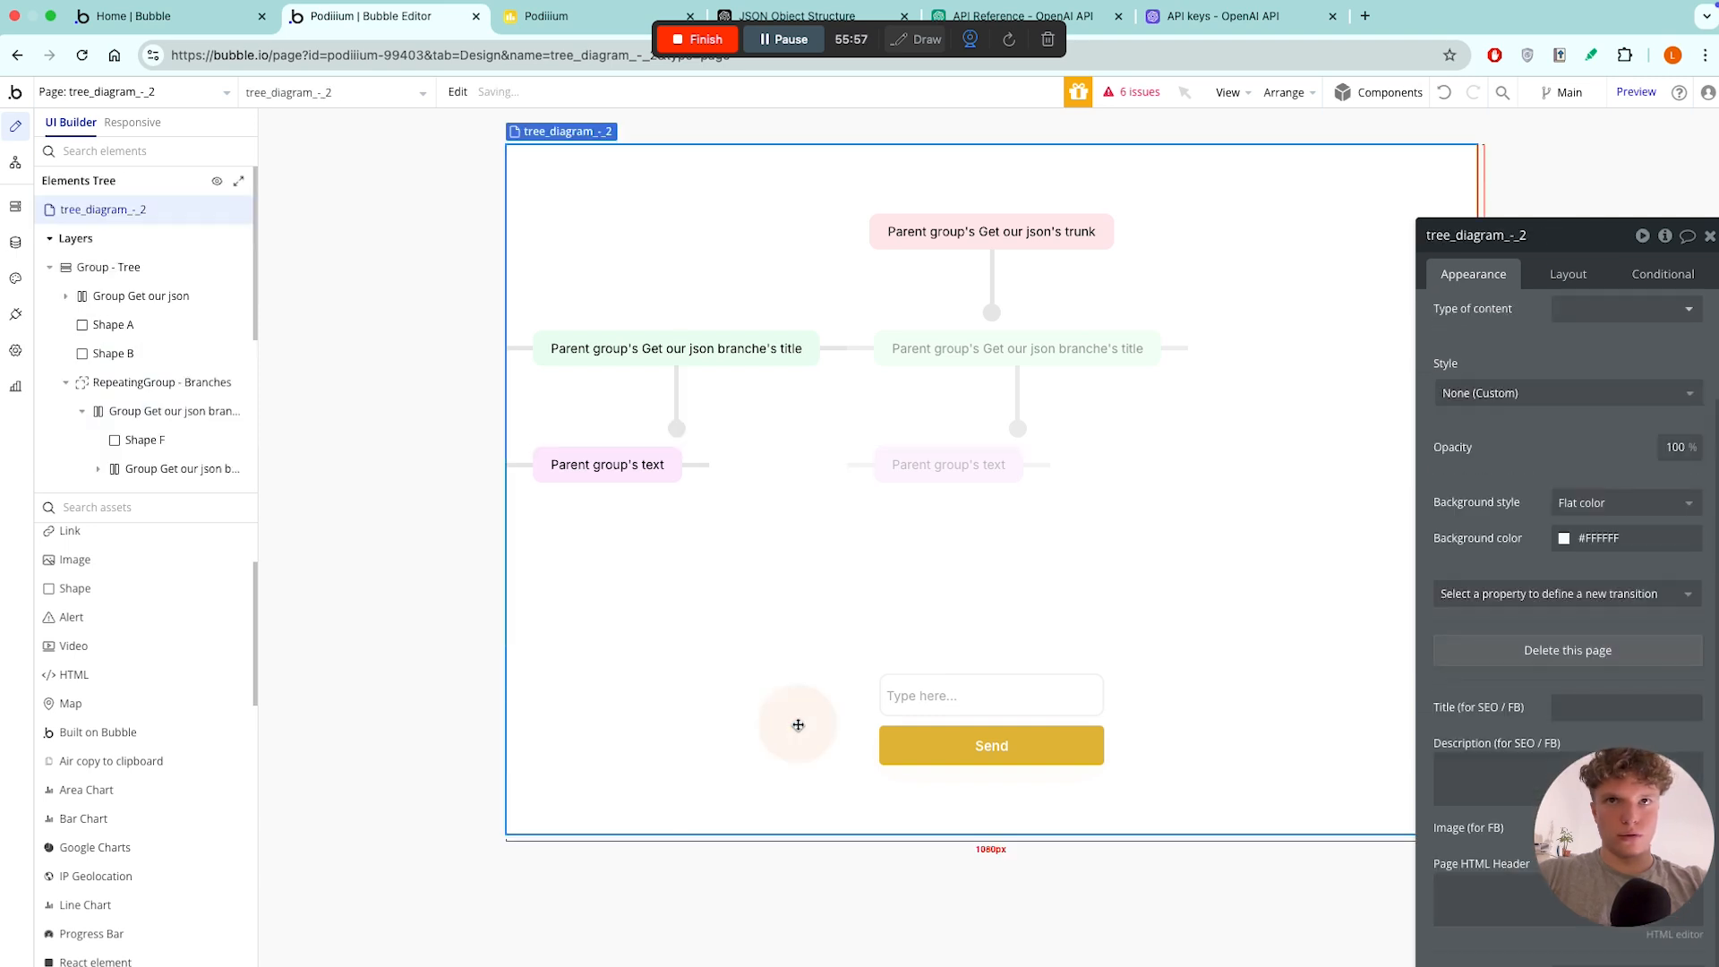
pyautogui.click(1711, 236)
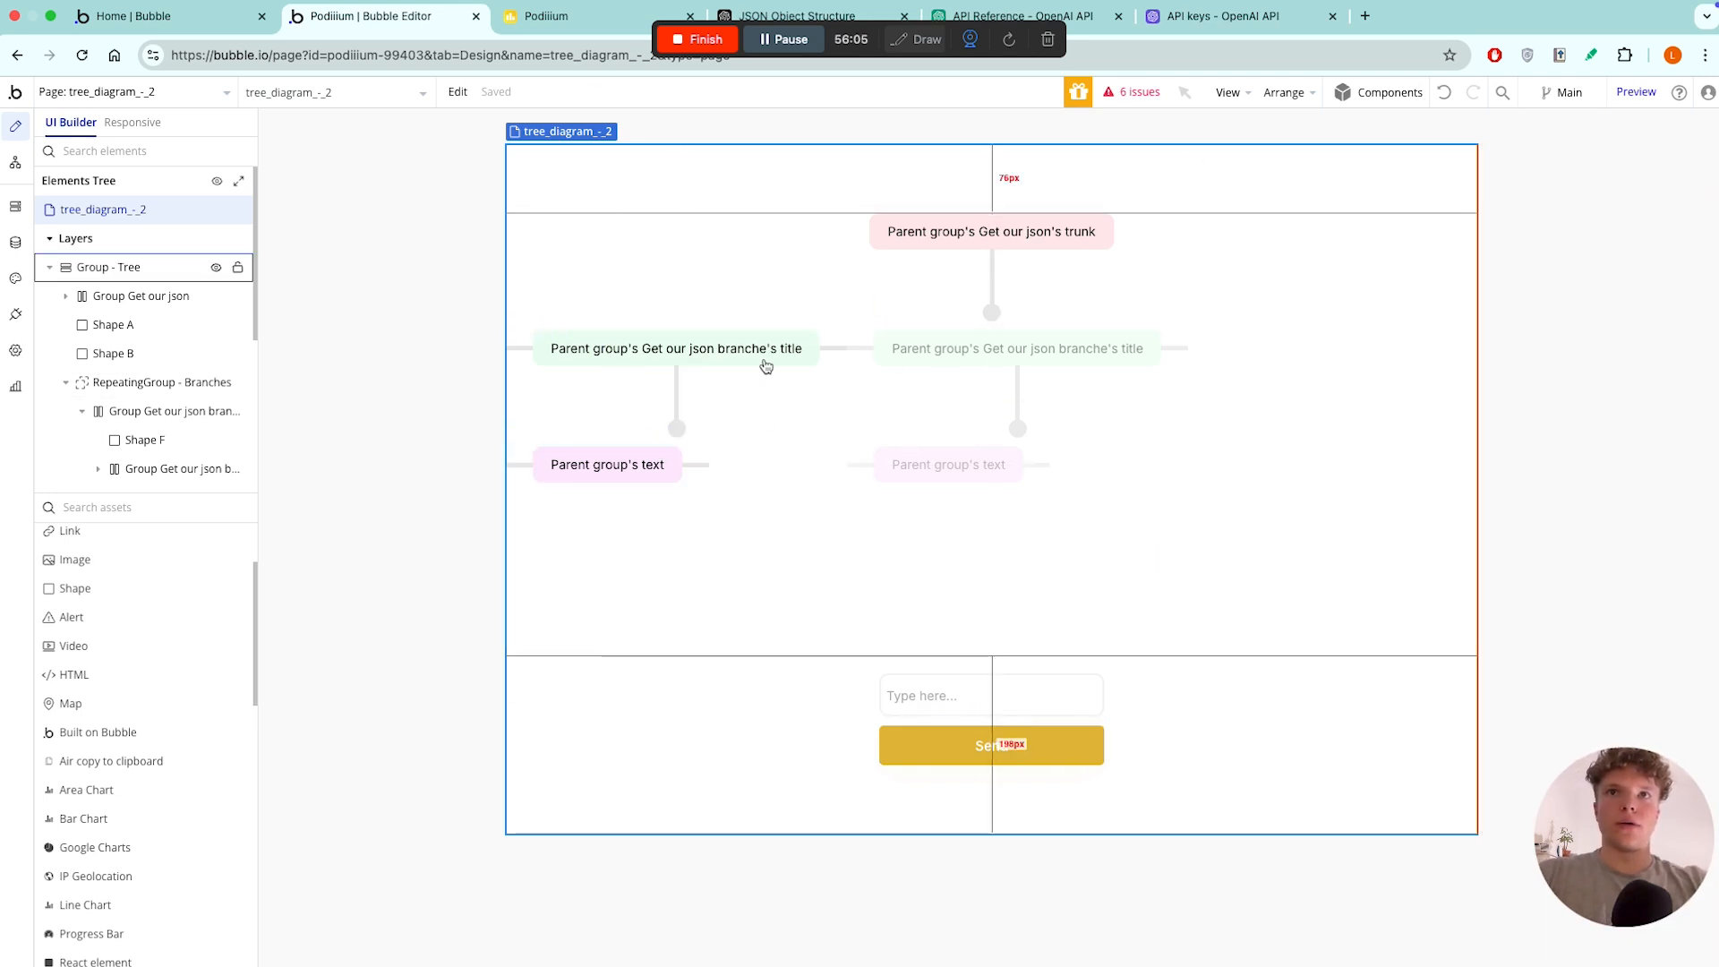
pyautogui.click(1634, 93)
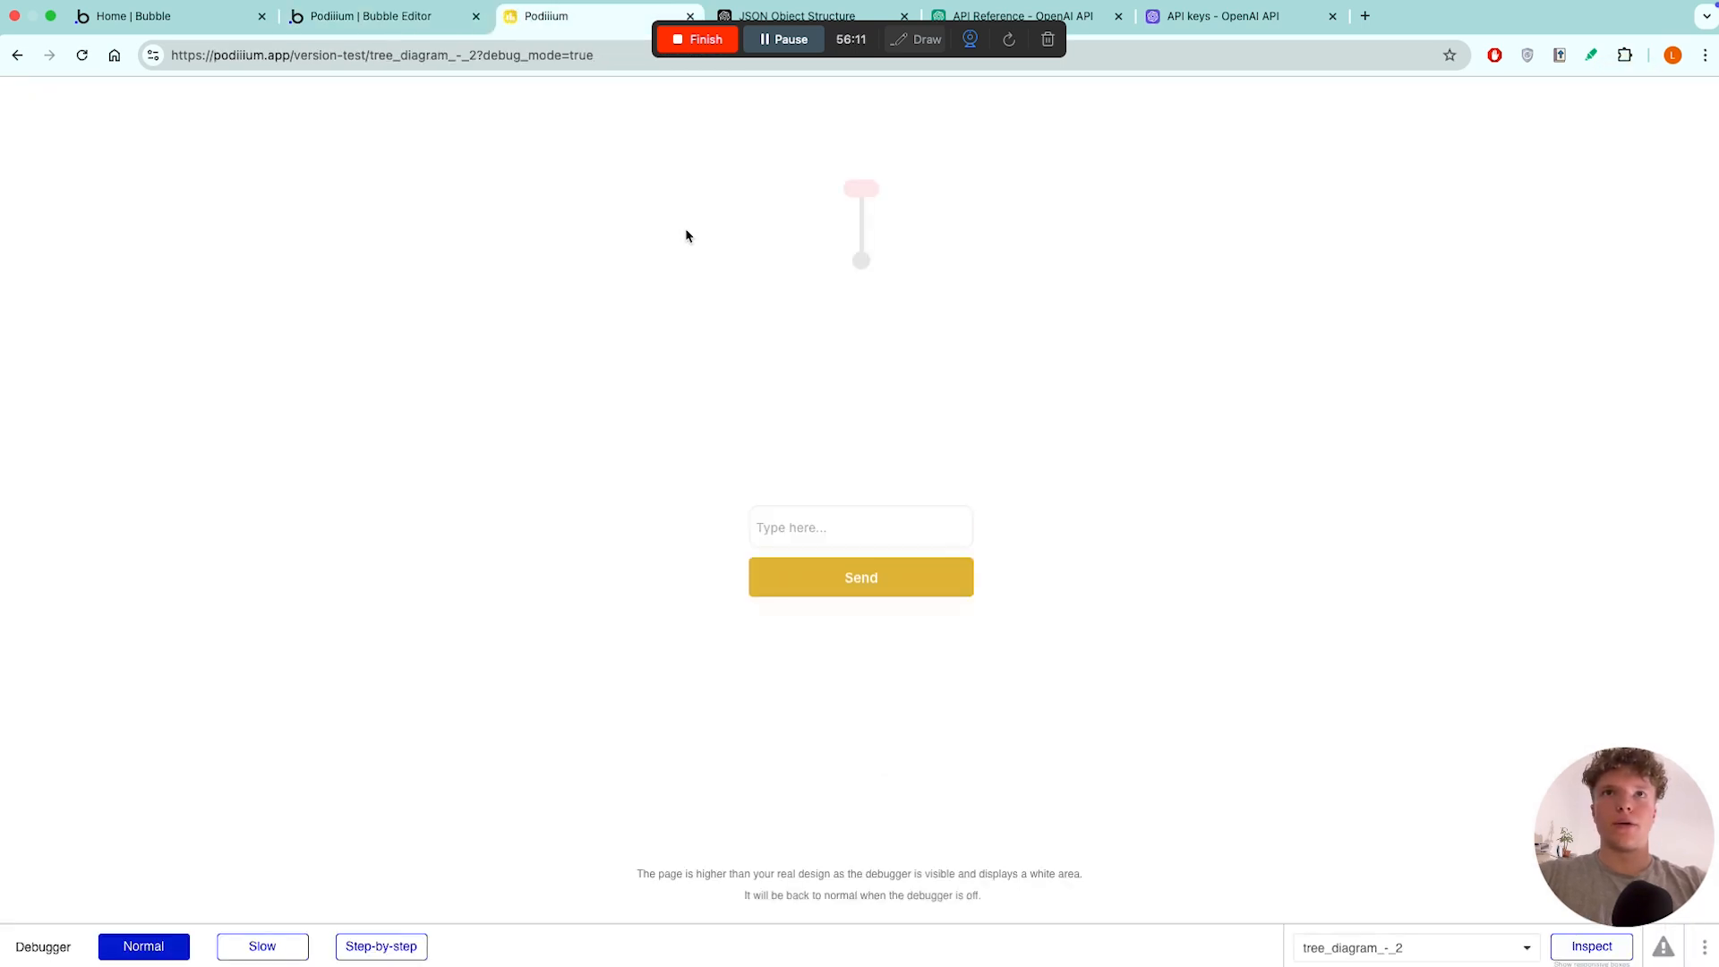
pyautogui.click(836, 521)
pyautogui.write('Pasta')
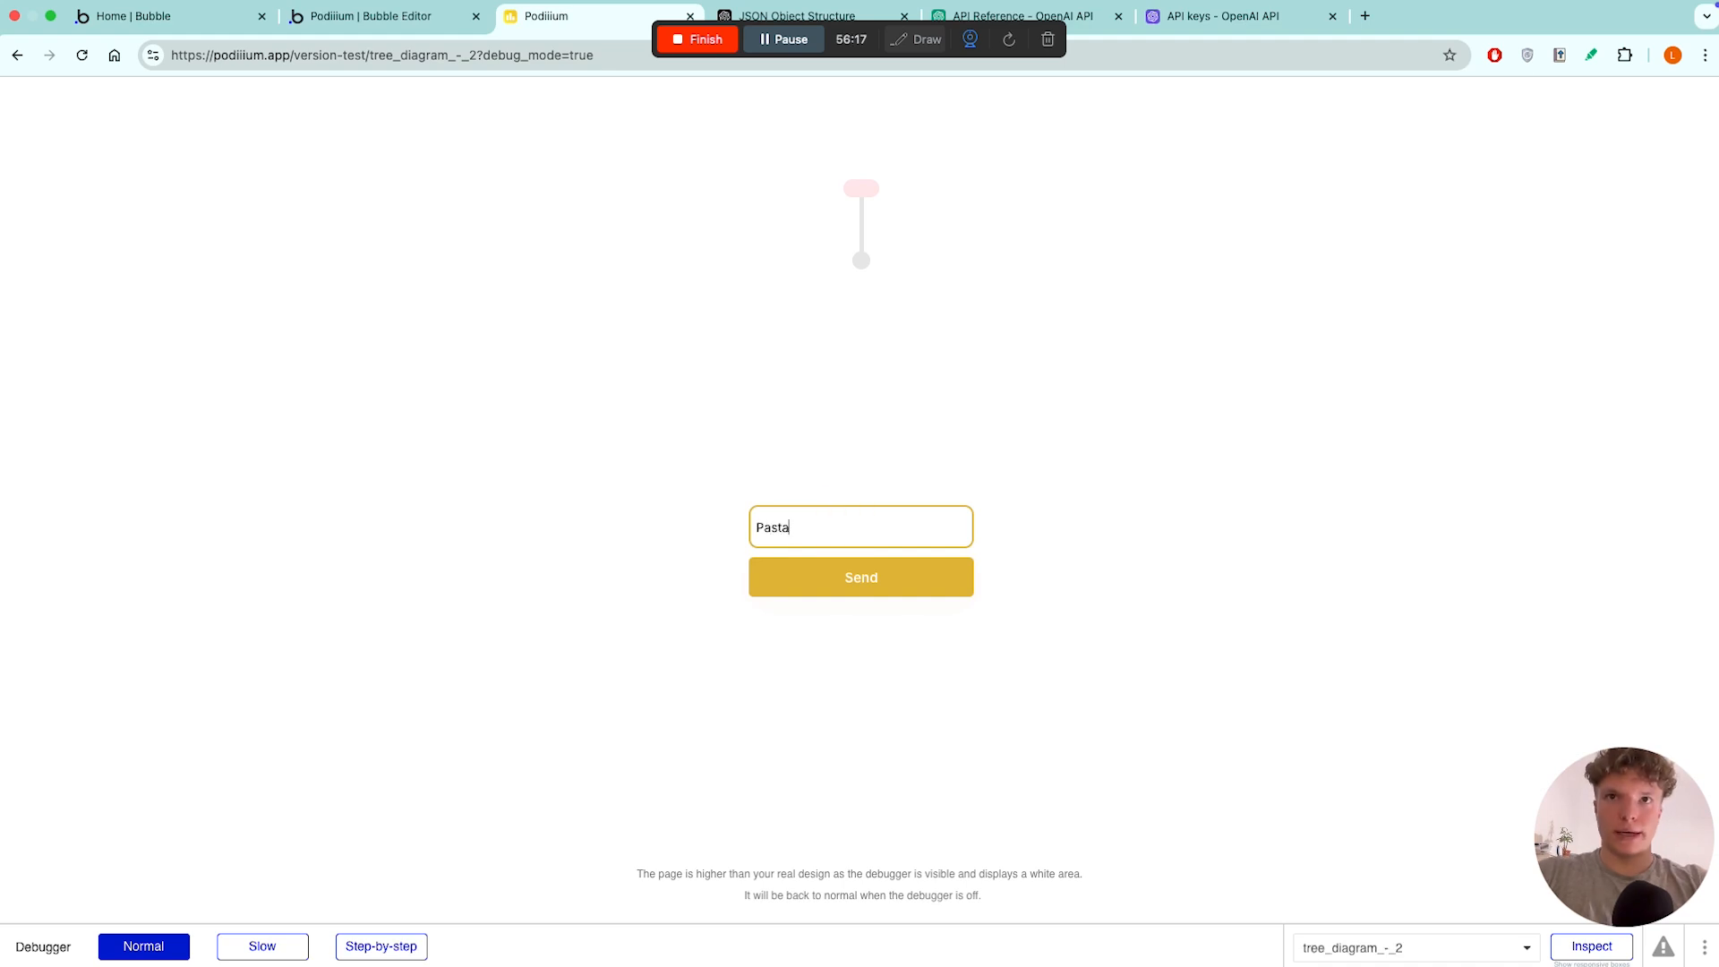
pyautogui.click(859, 589)
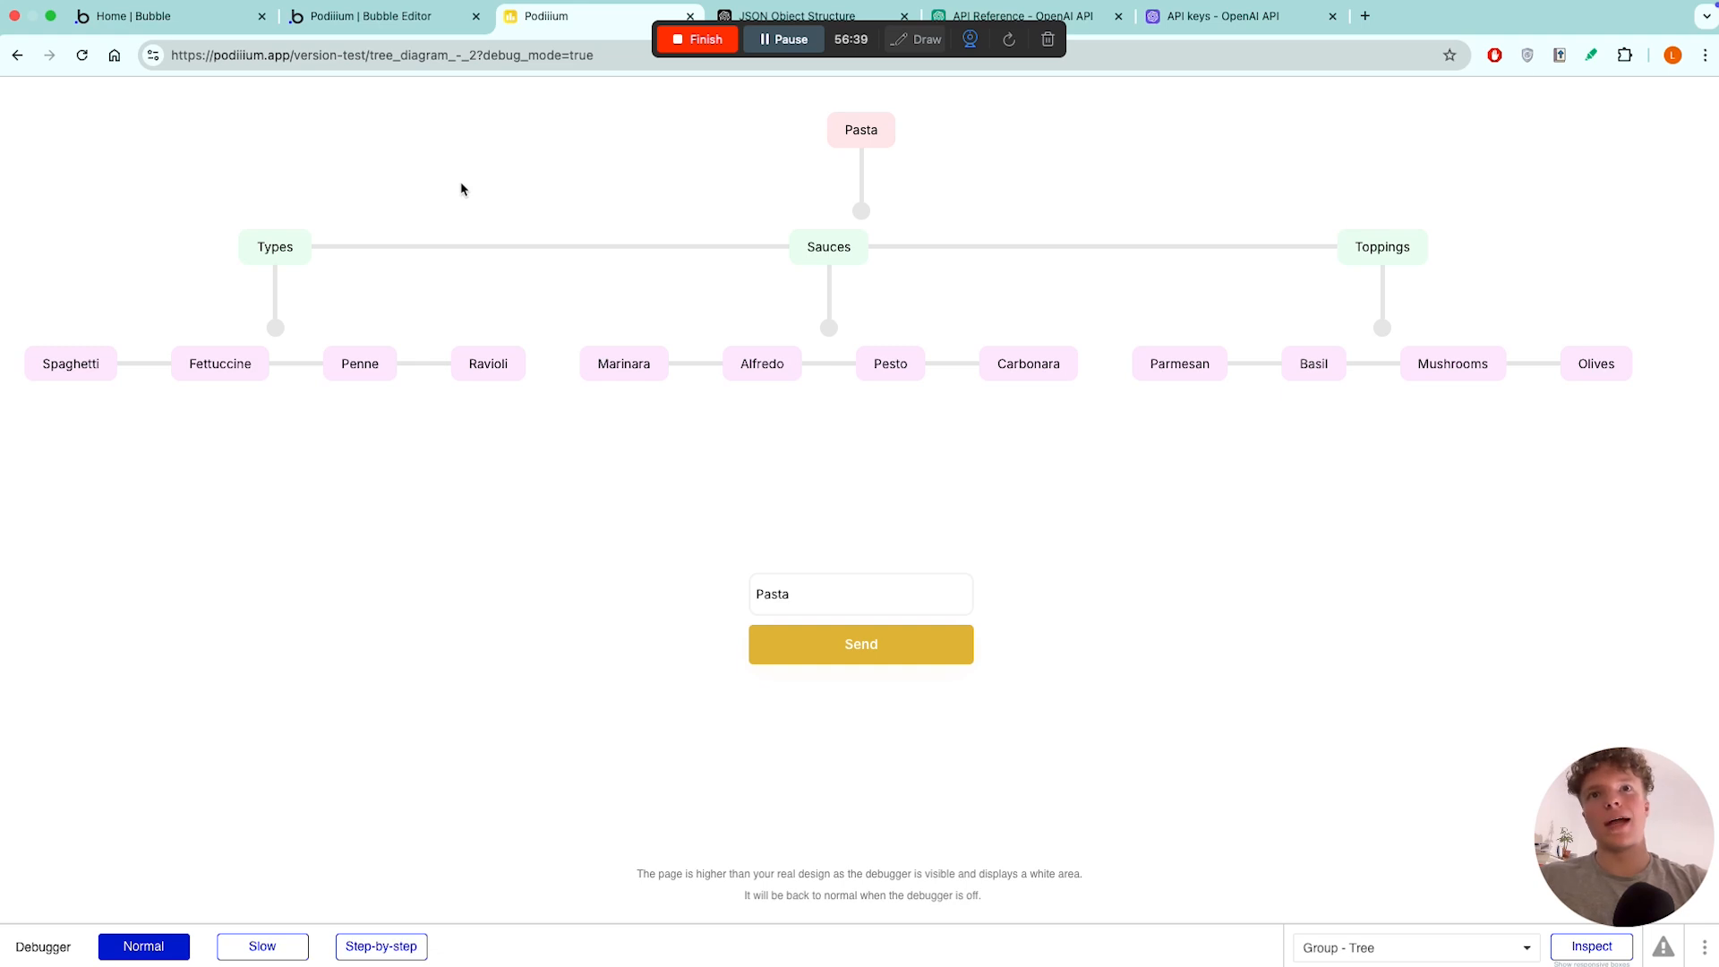
pyautogui.click(82, 55)
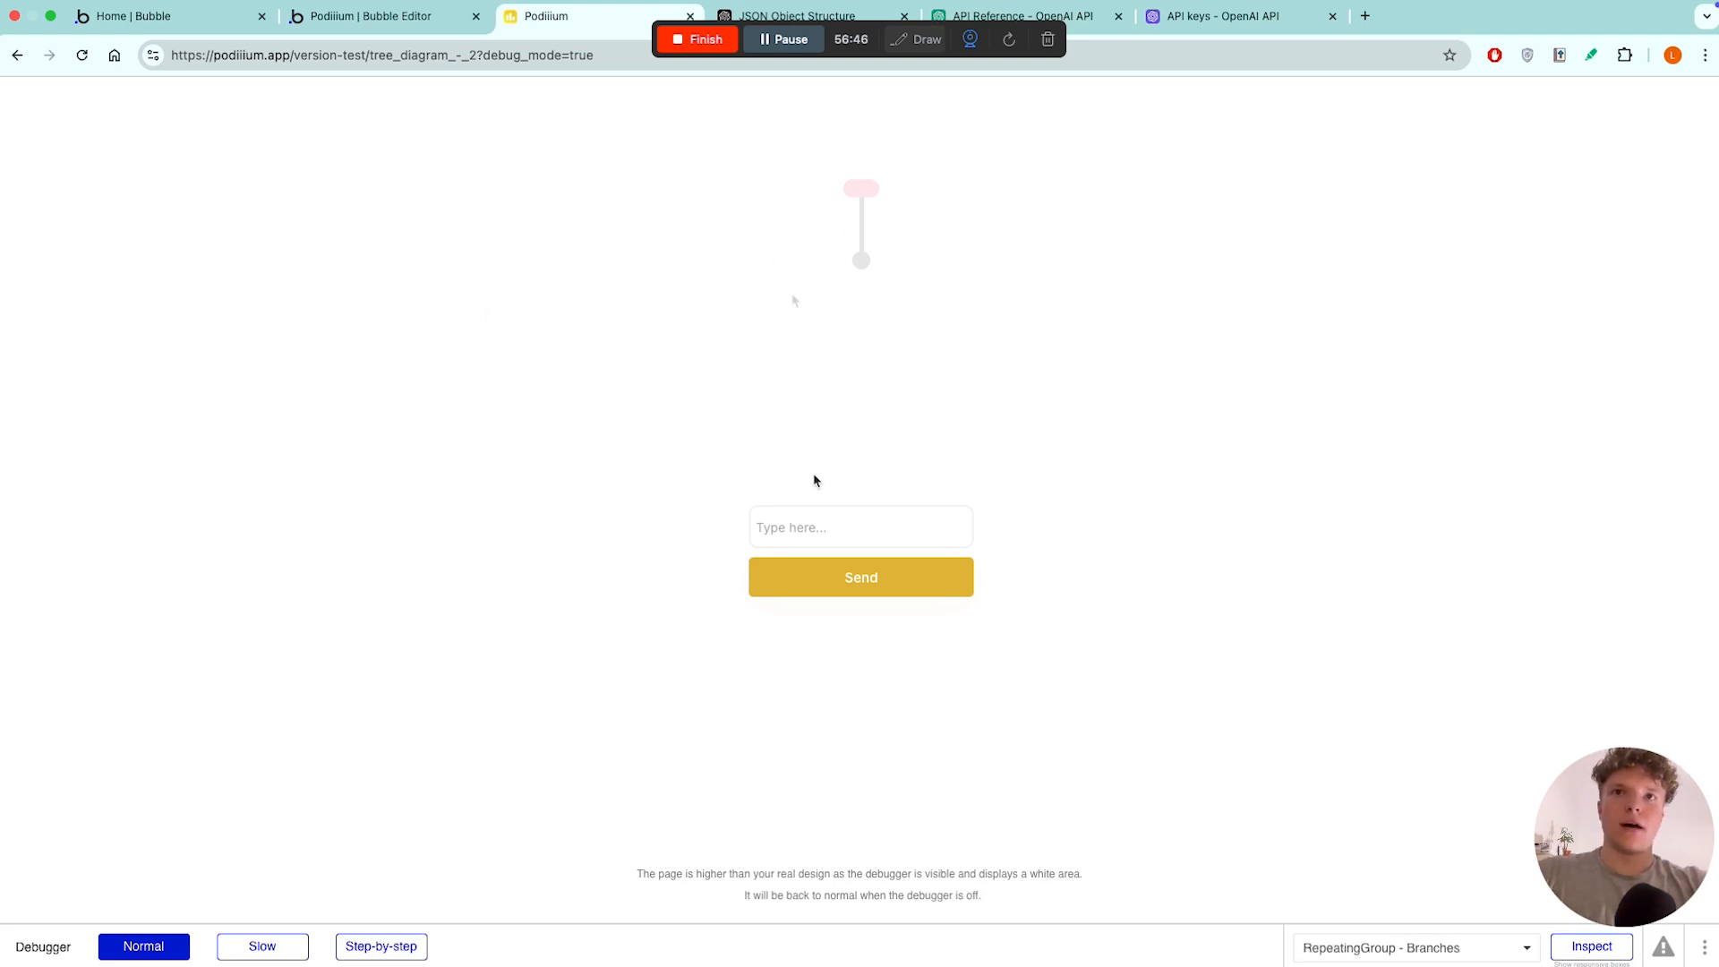
pyautogui.click(412, 21)
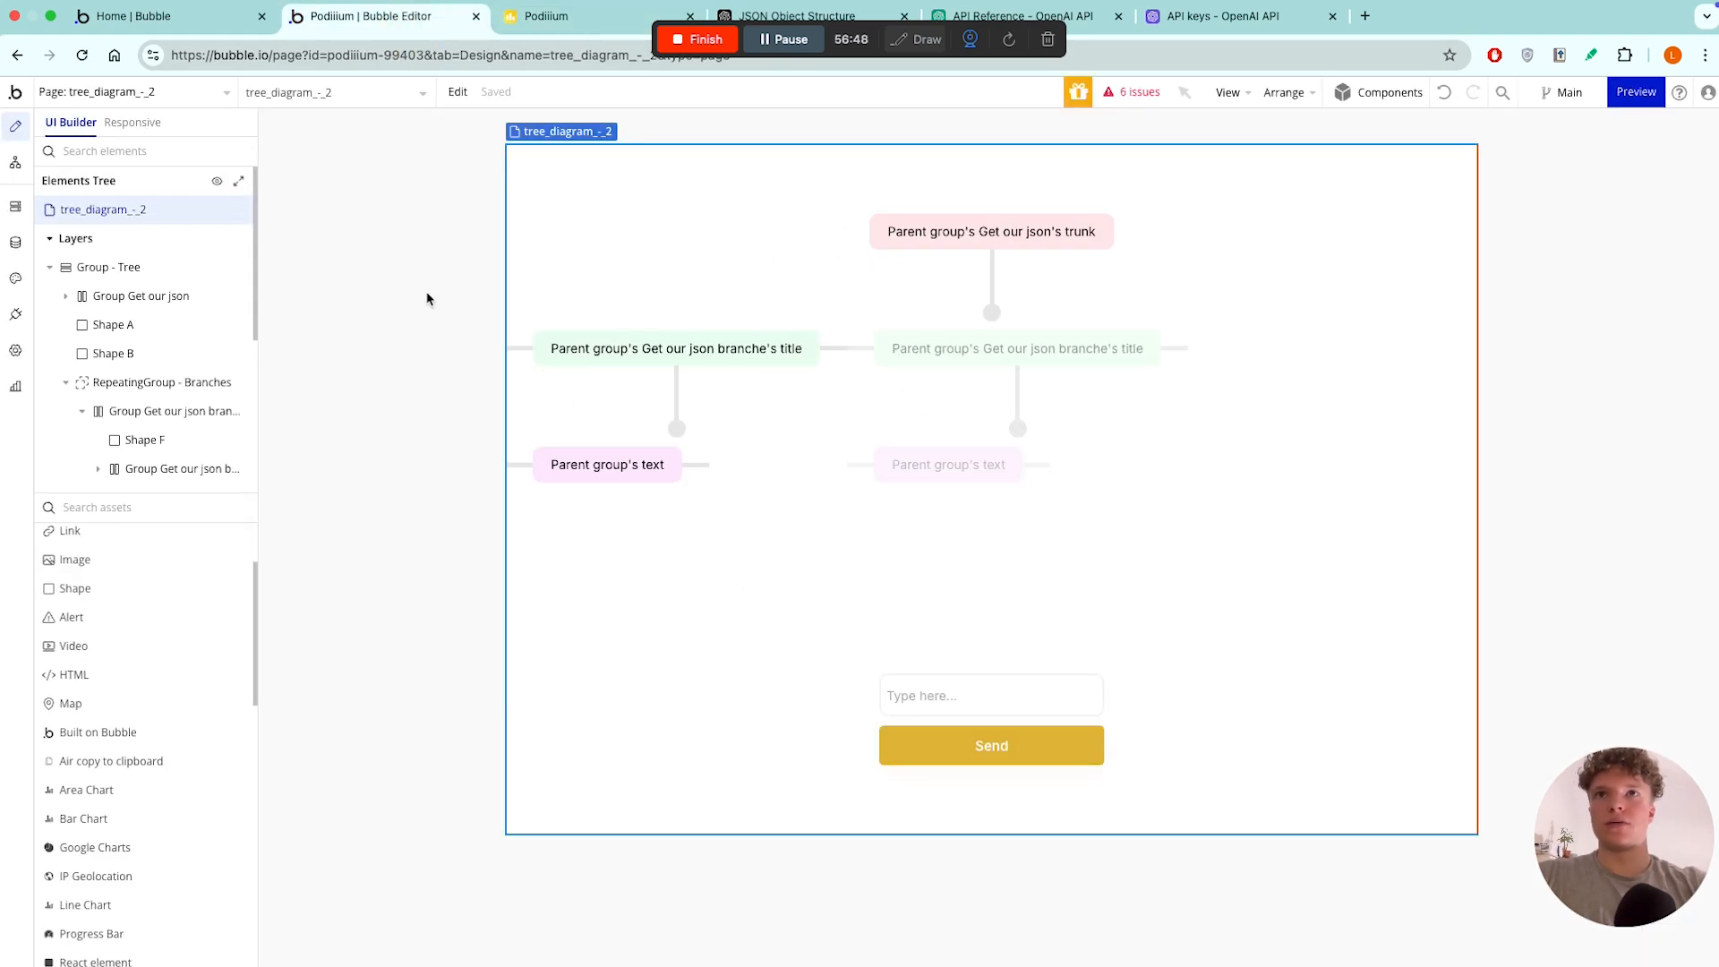
# - Hide Group - Tree on page load, collapsing when hidden with a Slide Up/Down animation
pyautogui.doubleClick(669, 255)
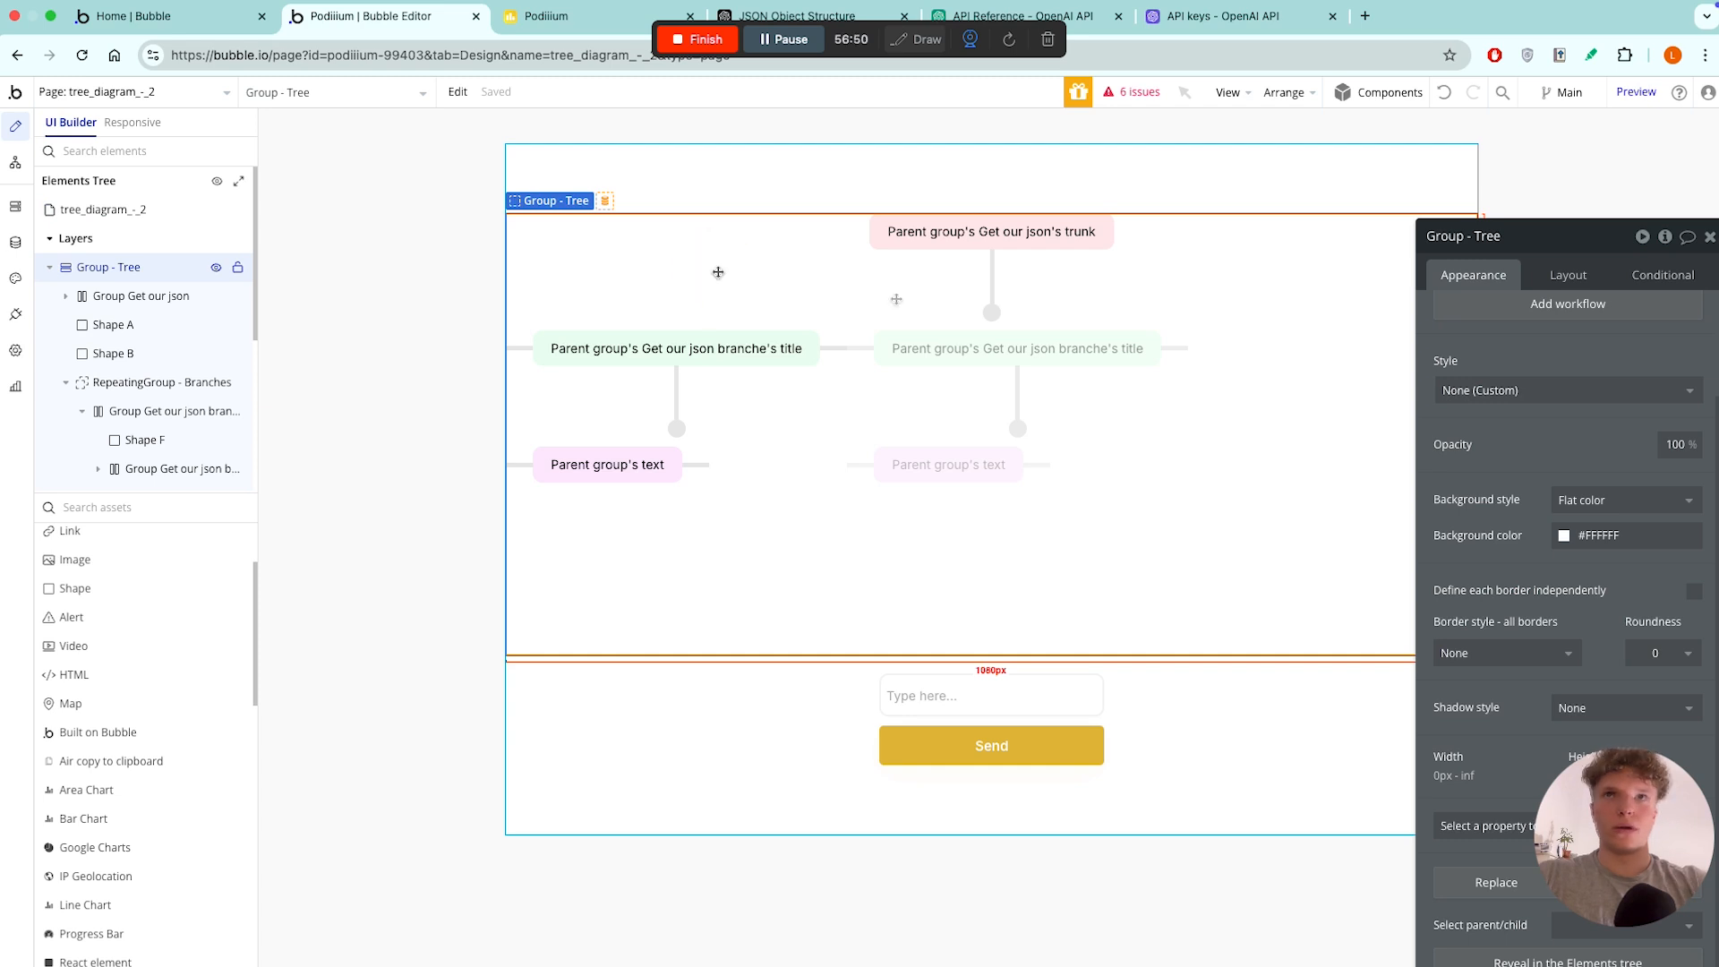
pyautogui.scroll(3, 1548, 326)
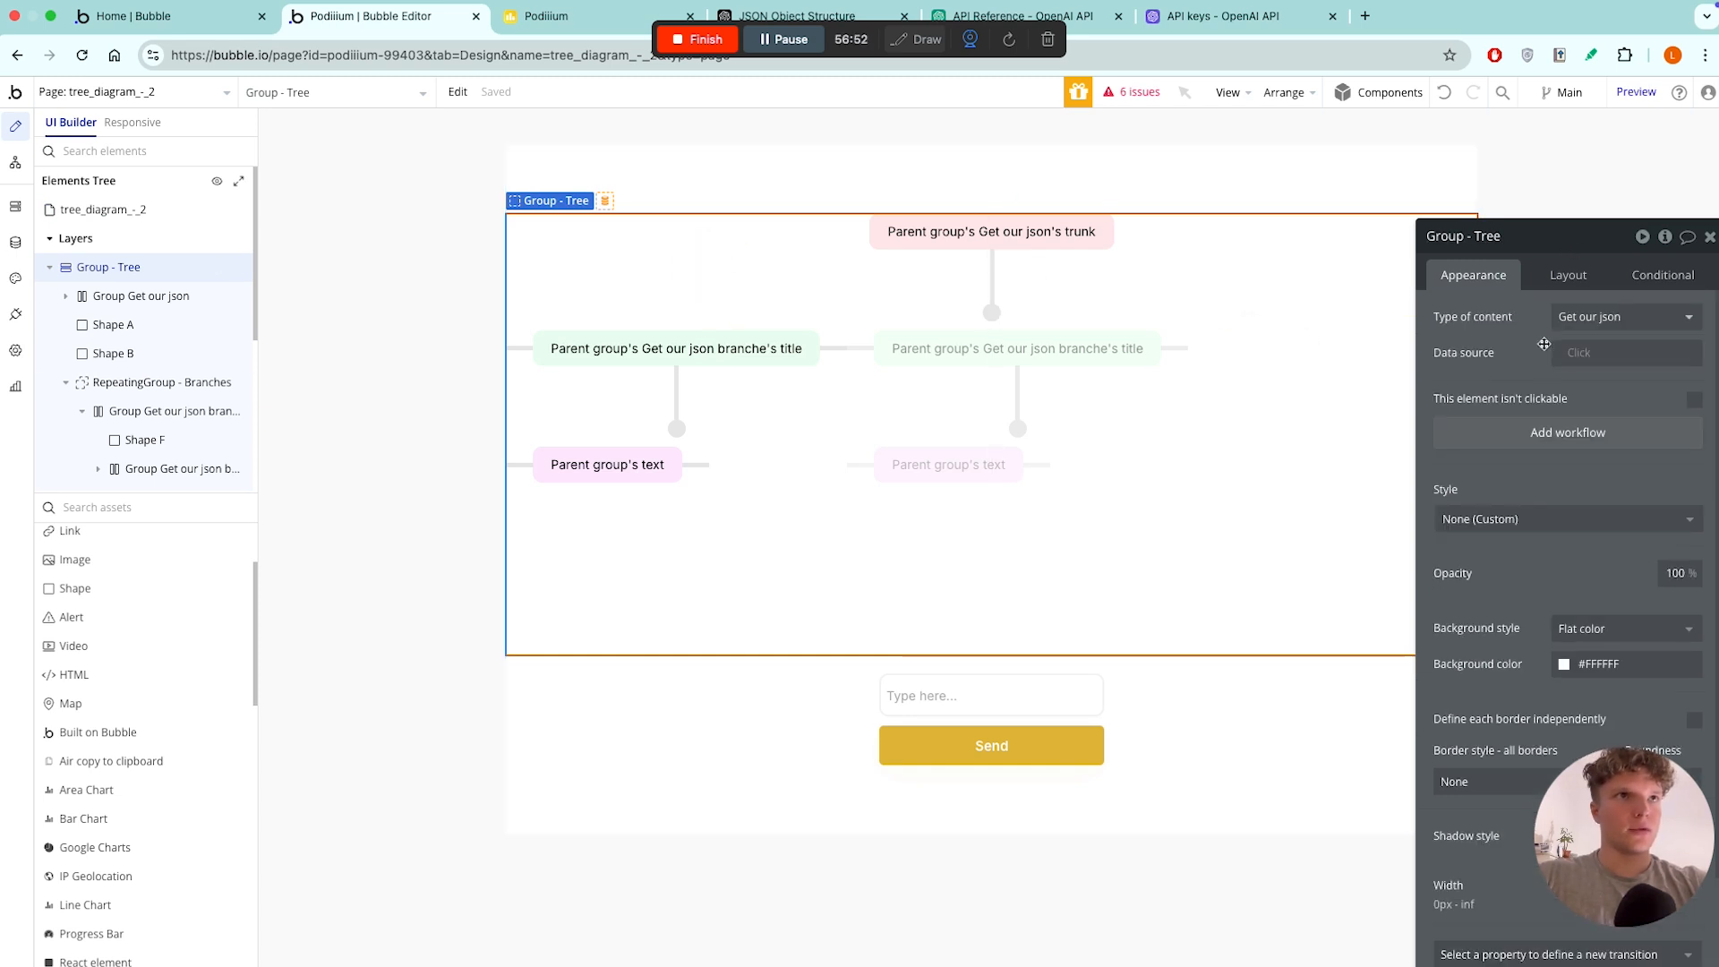
pyautogui.click(1580, 275)
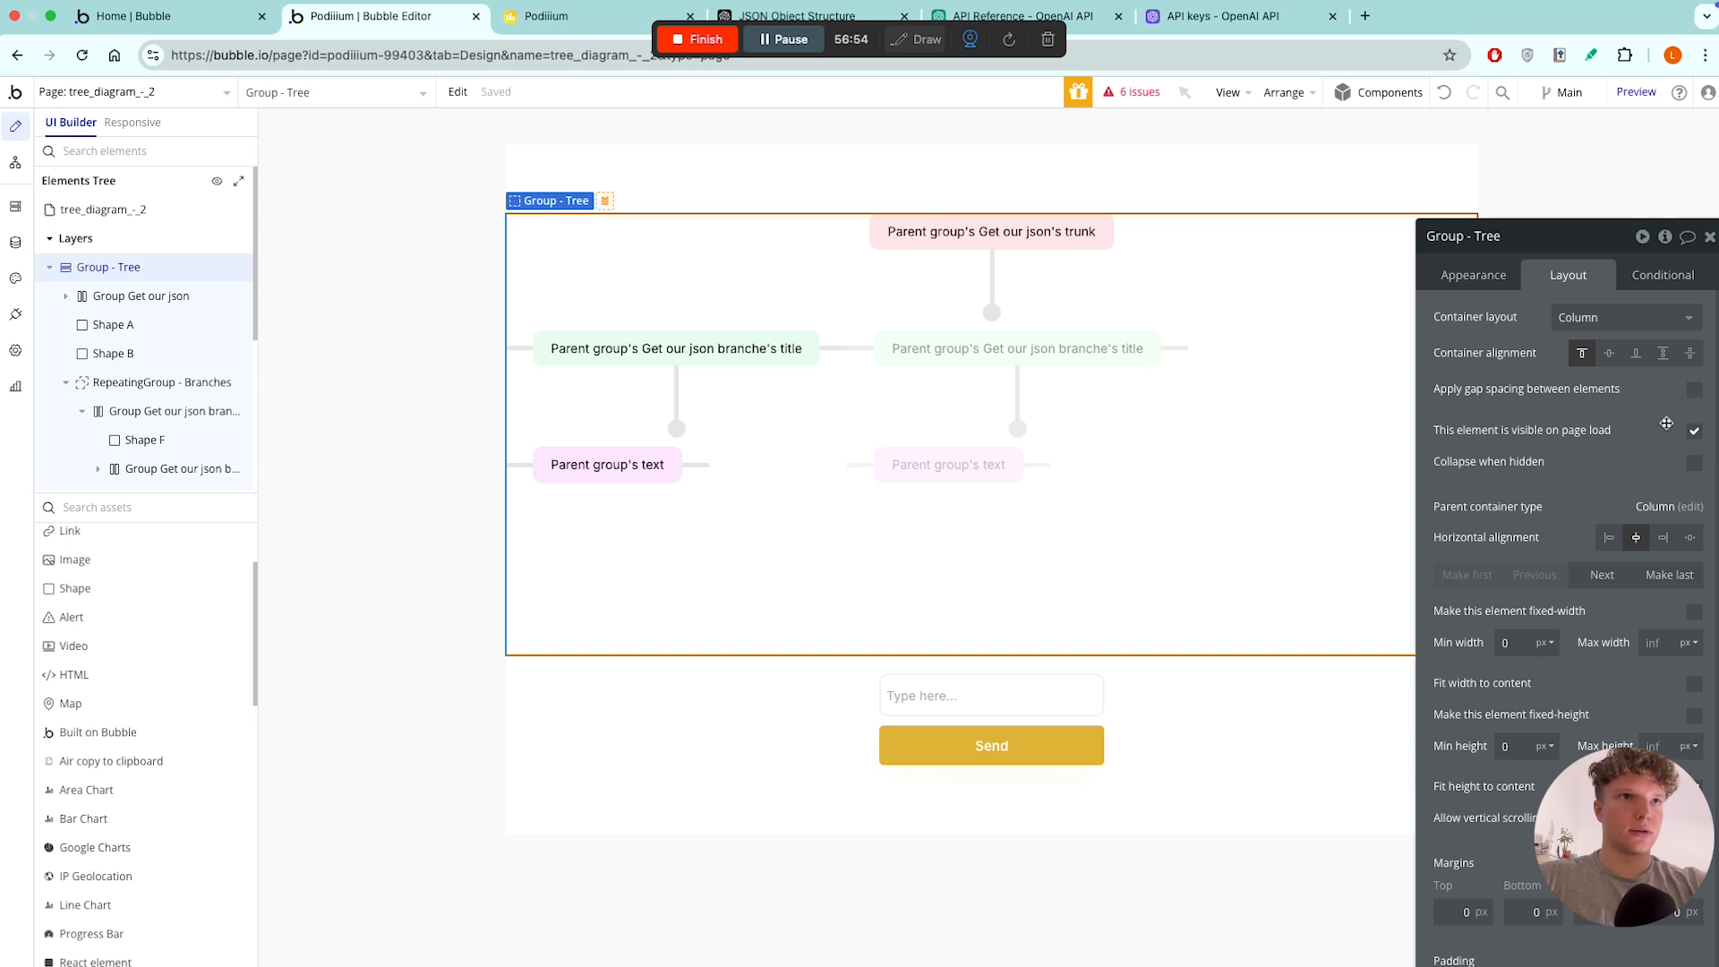
pyautogui.click(1695, 431)
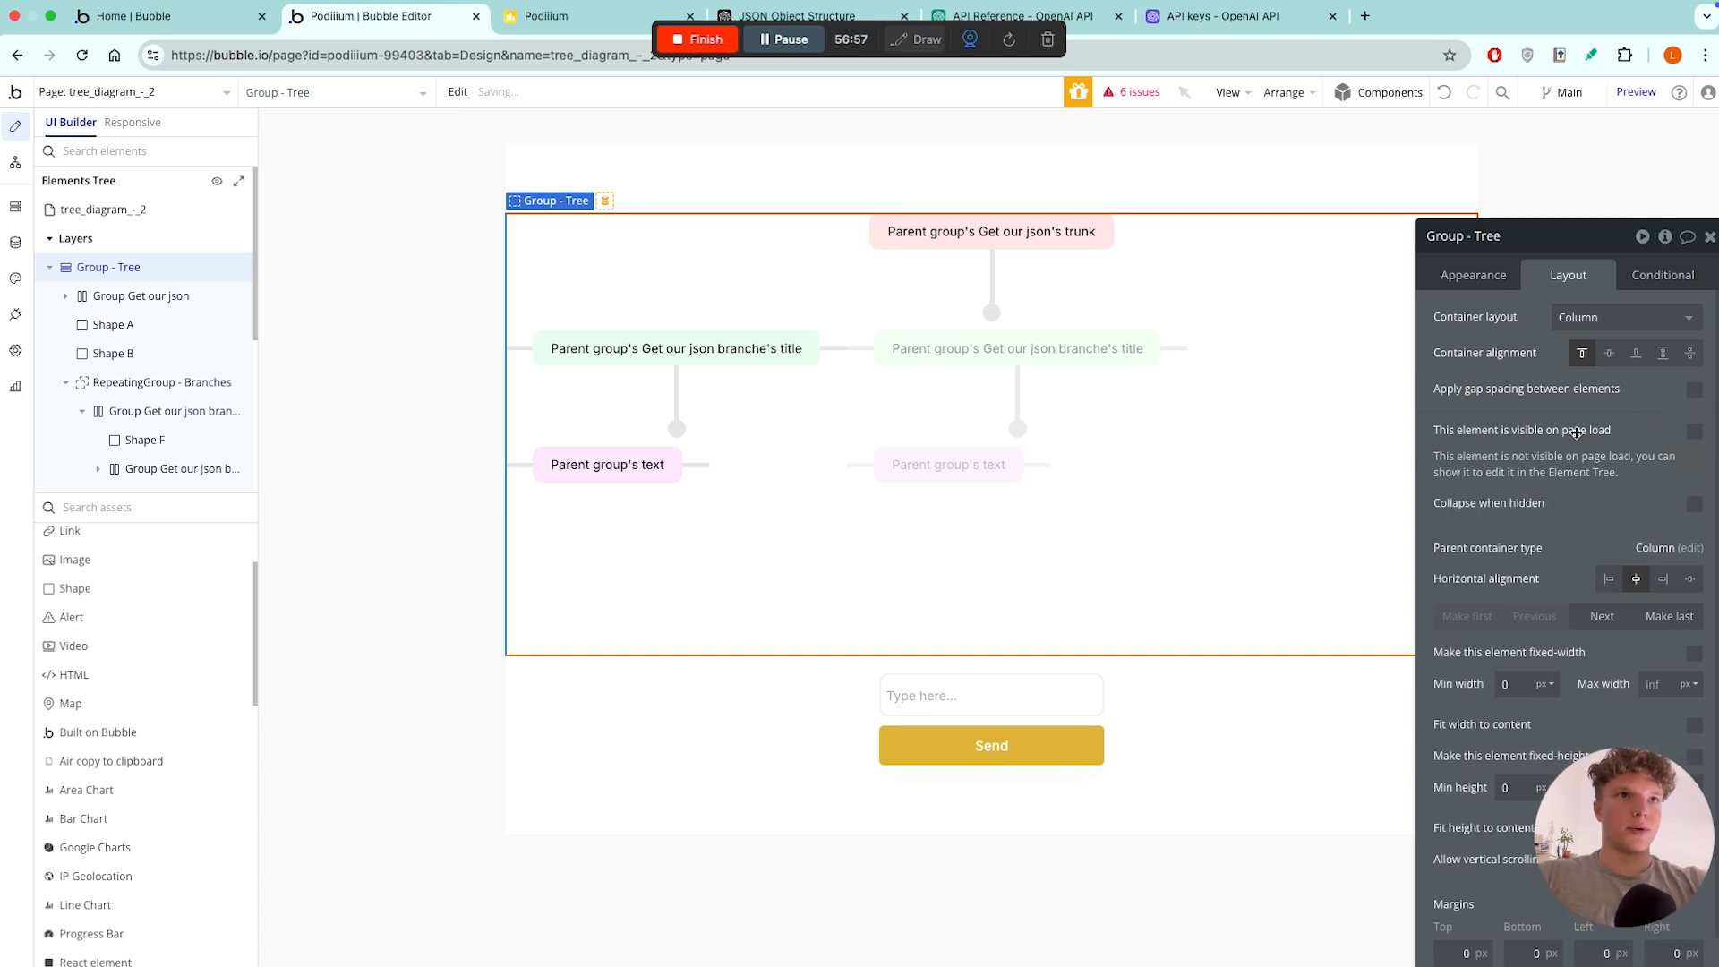
pyautogui.click(1696, 508)
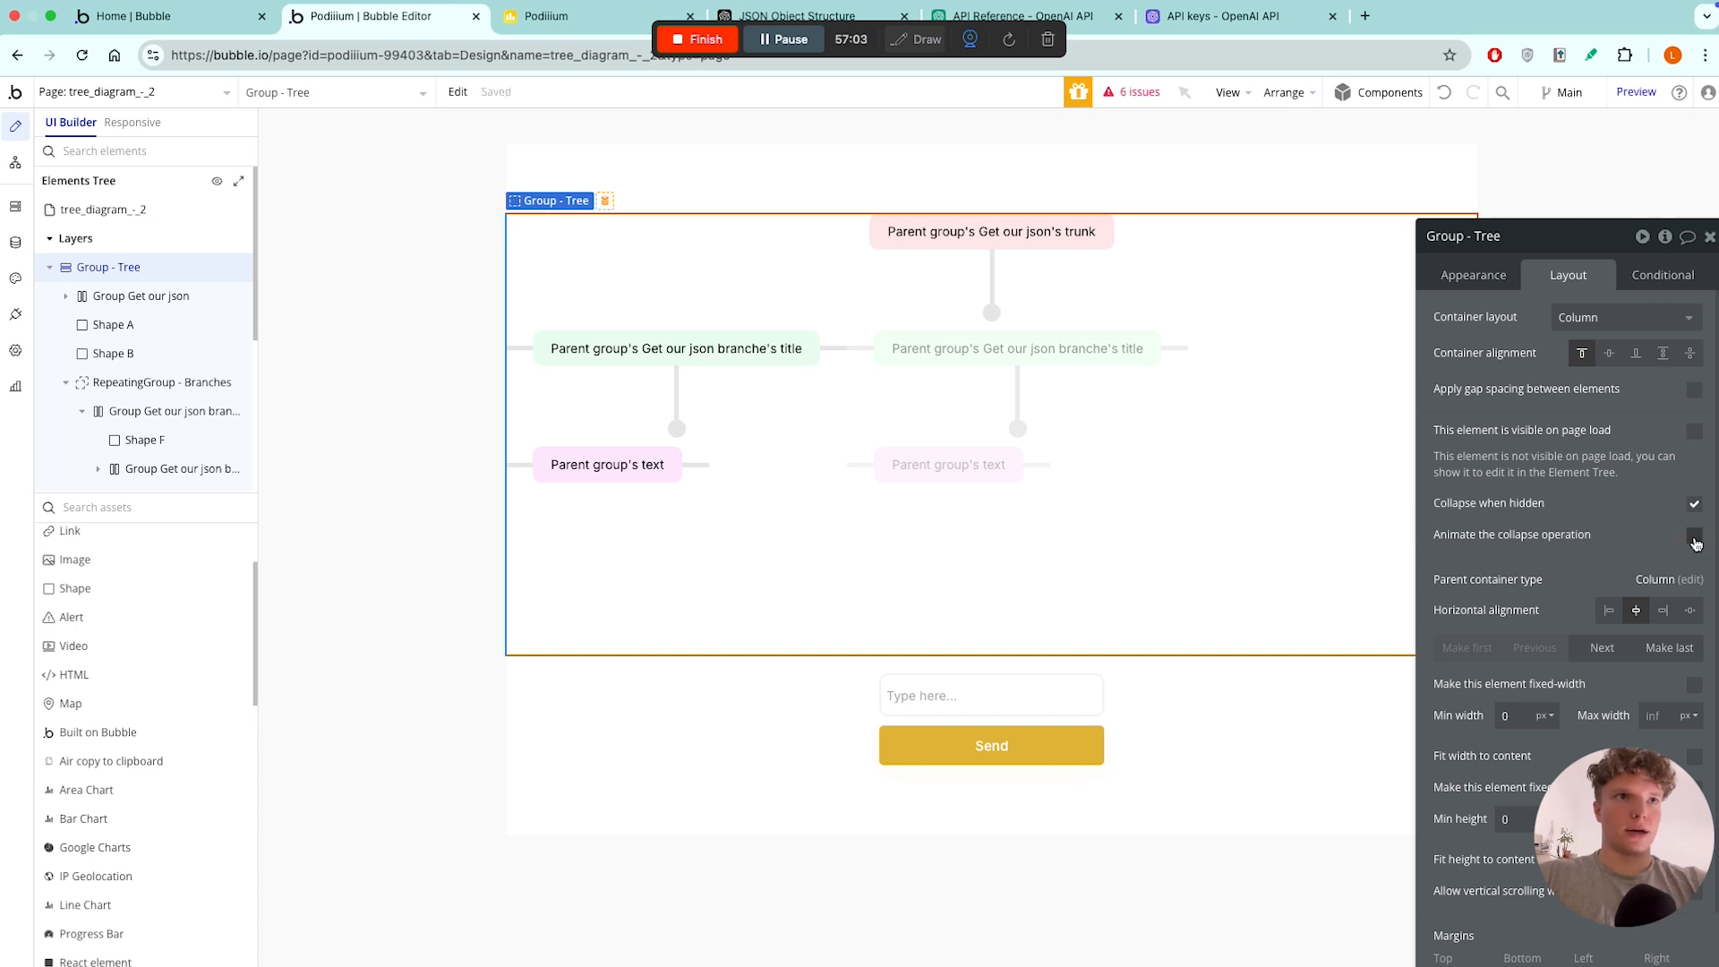
pyautogui.click(1695, 537)
pyautogui.click(1647, 566)
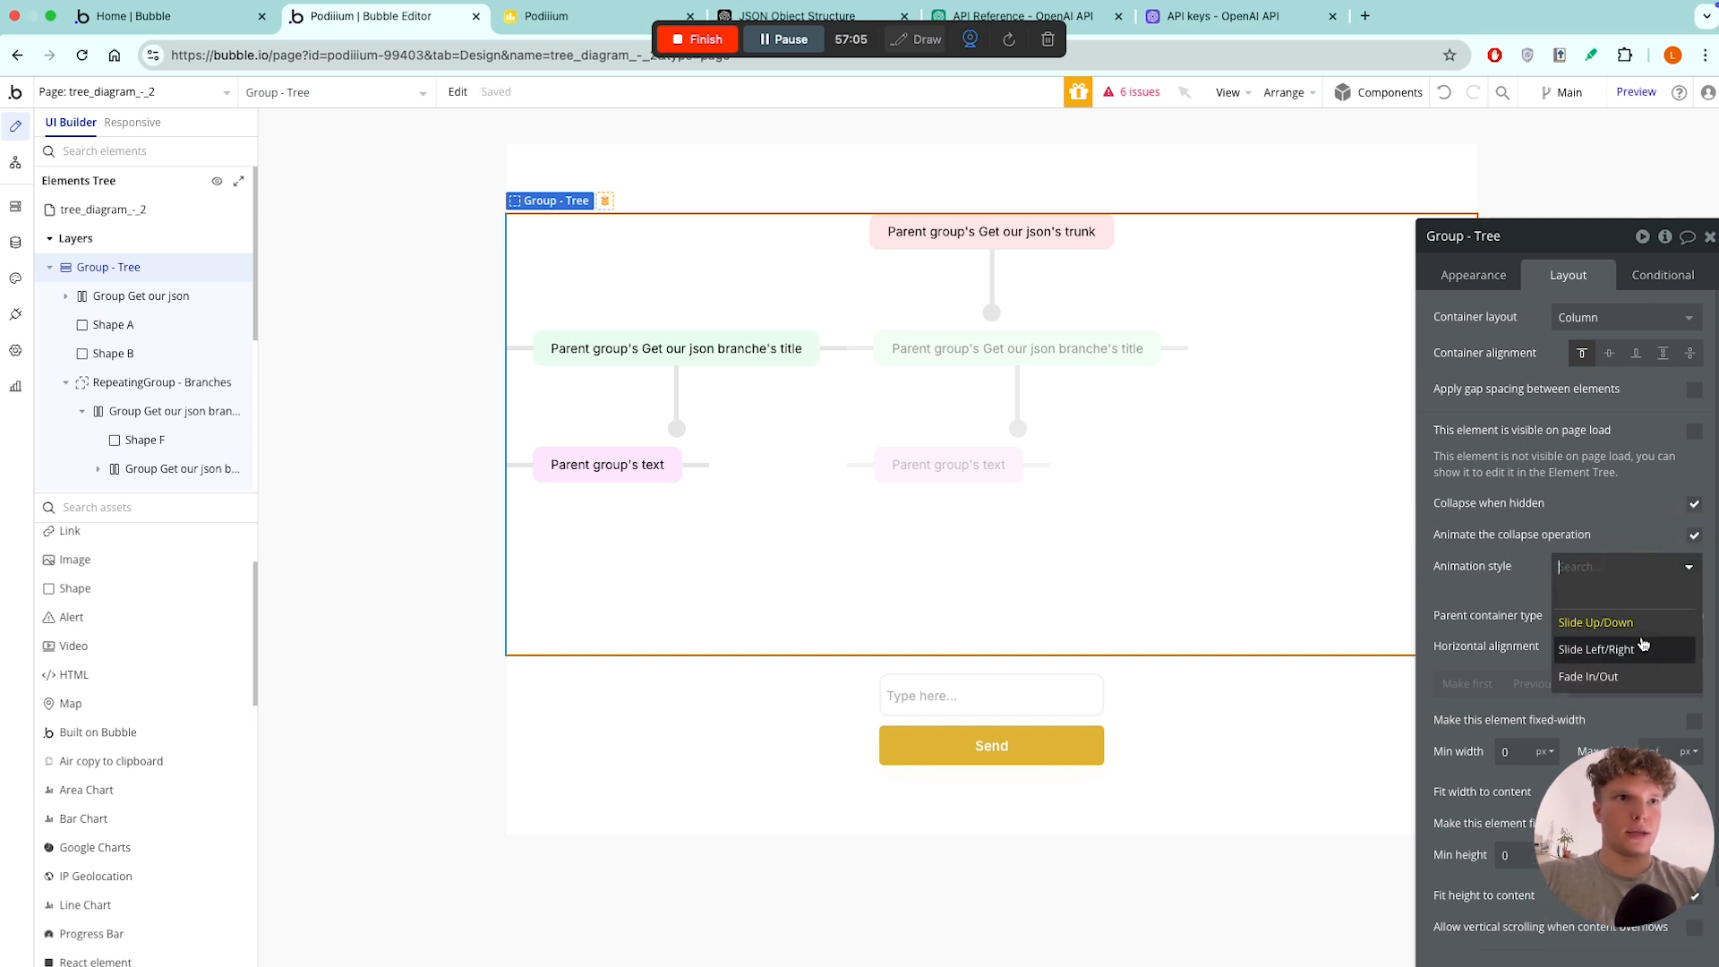
pyautogui.click(1641, 488)
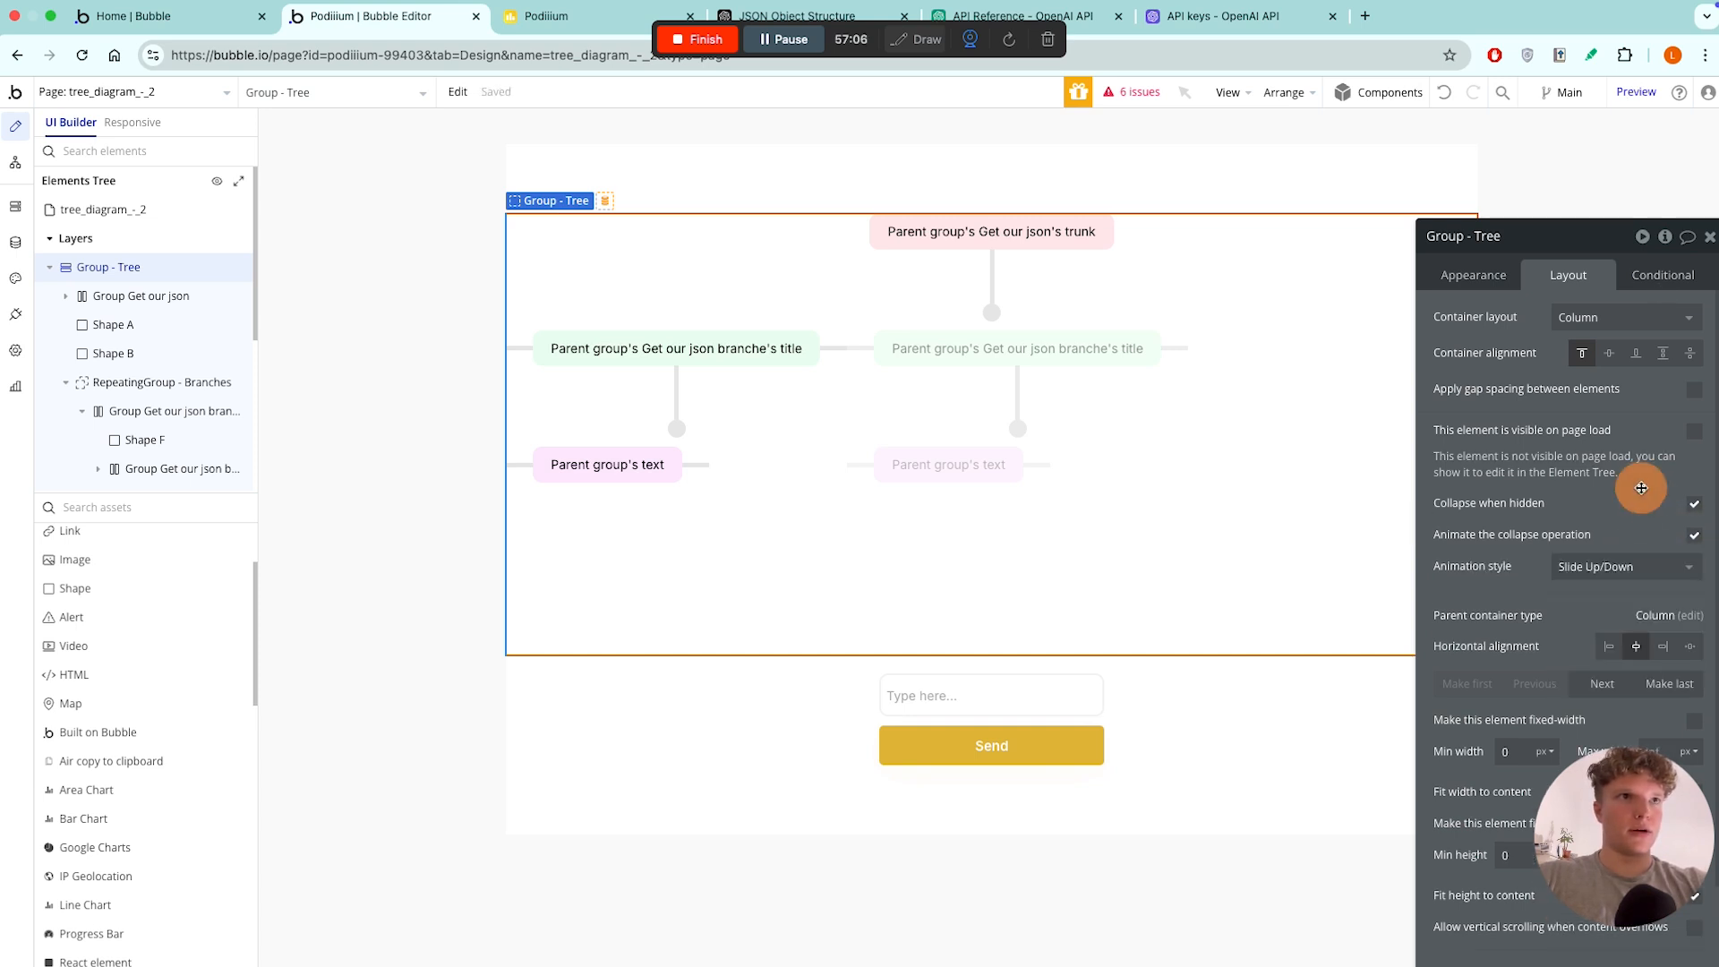
# - Add a condition making Group - Tree visible when its Get our json's trunk is not empty
pyautogui.click(1662, 275)
pyautogui.click(1569, 326)
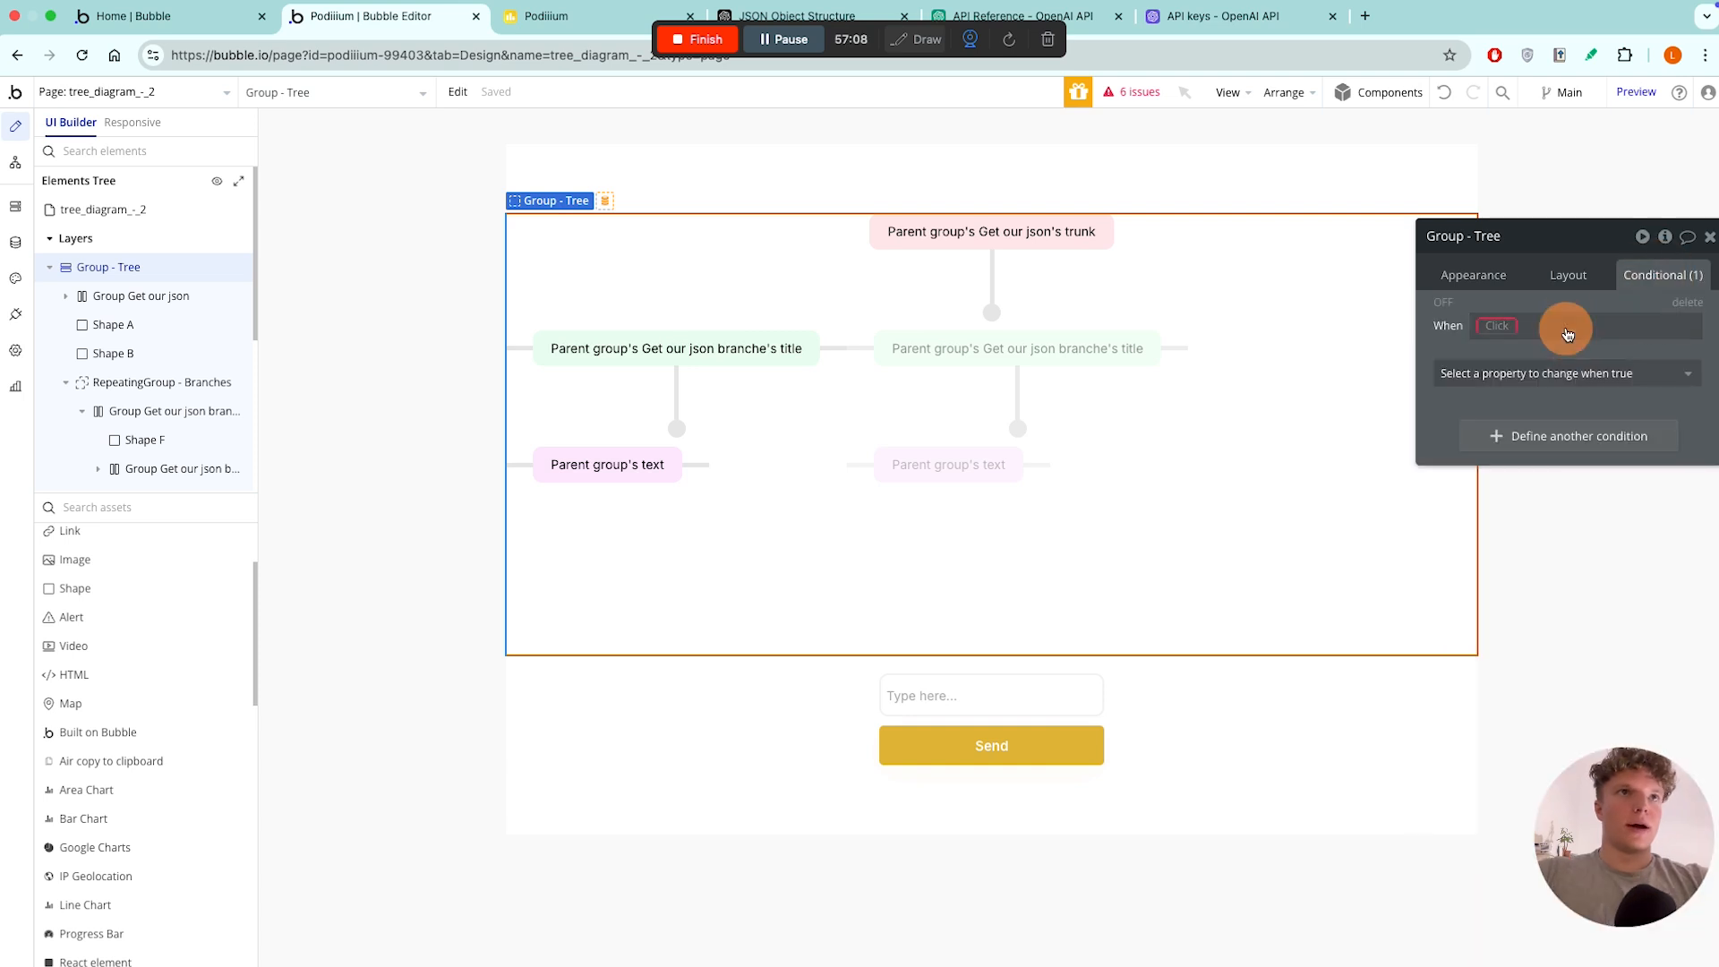
pyautogui.click(1494, 327)
pyautogui.click(1507, 348)
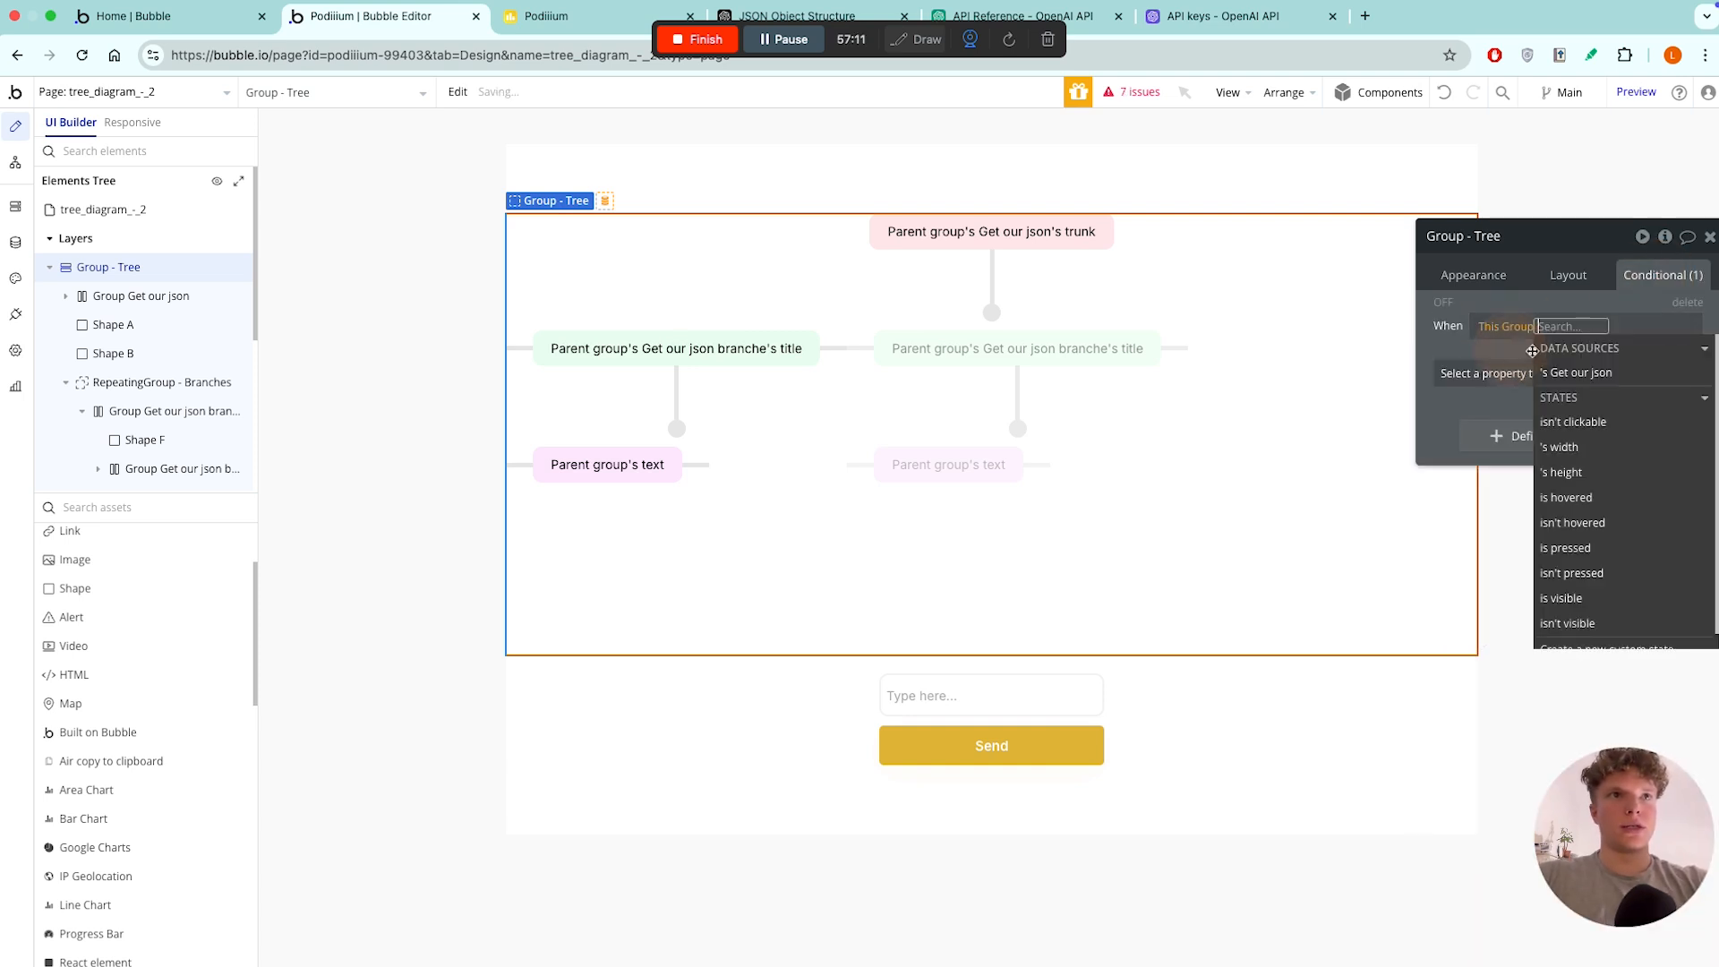
pyautogui.click(1565, 384)
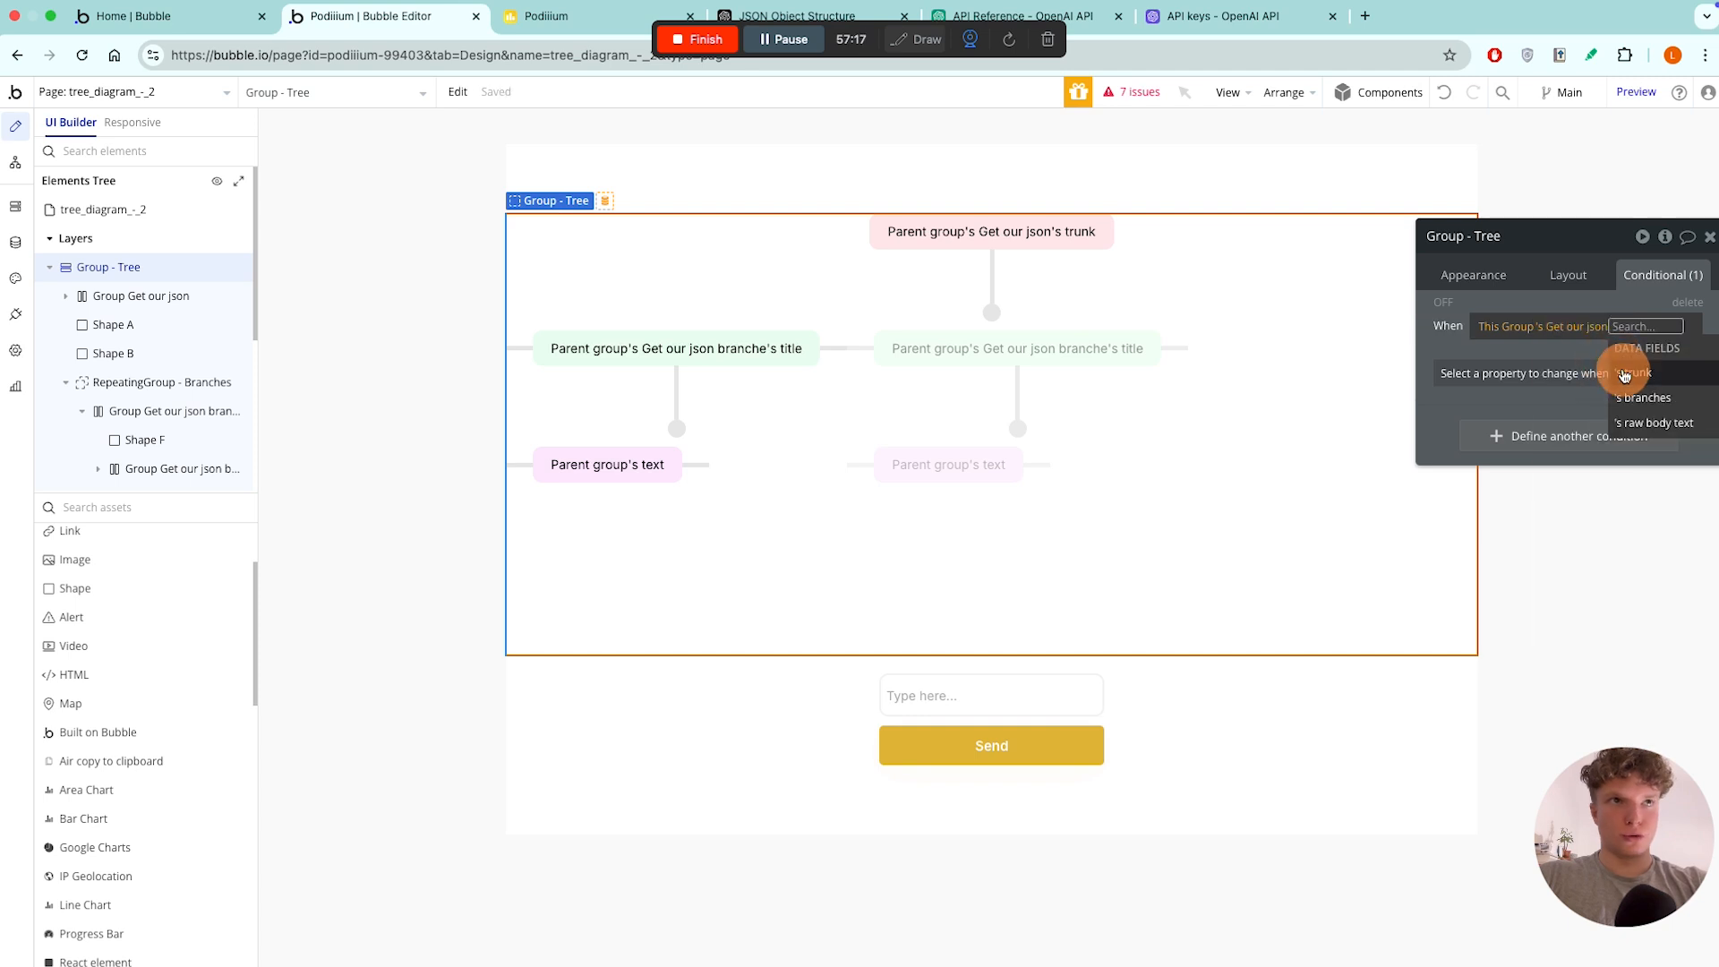
pyautogui.click(1620, 369)
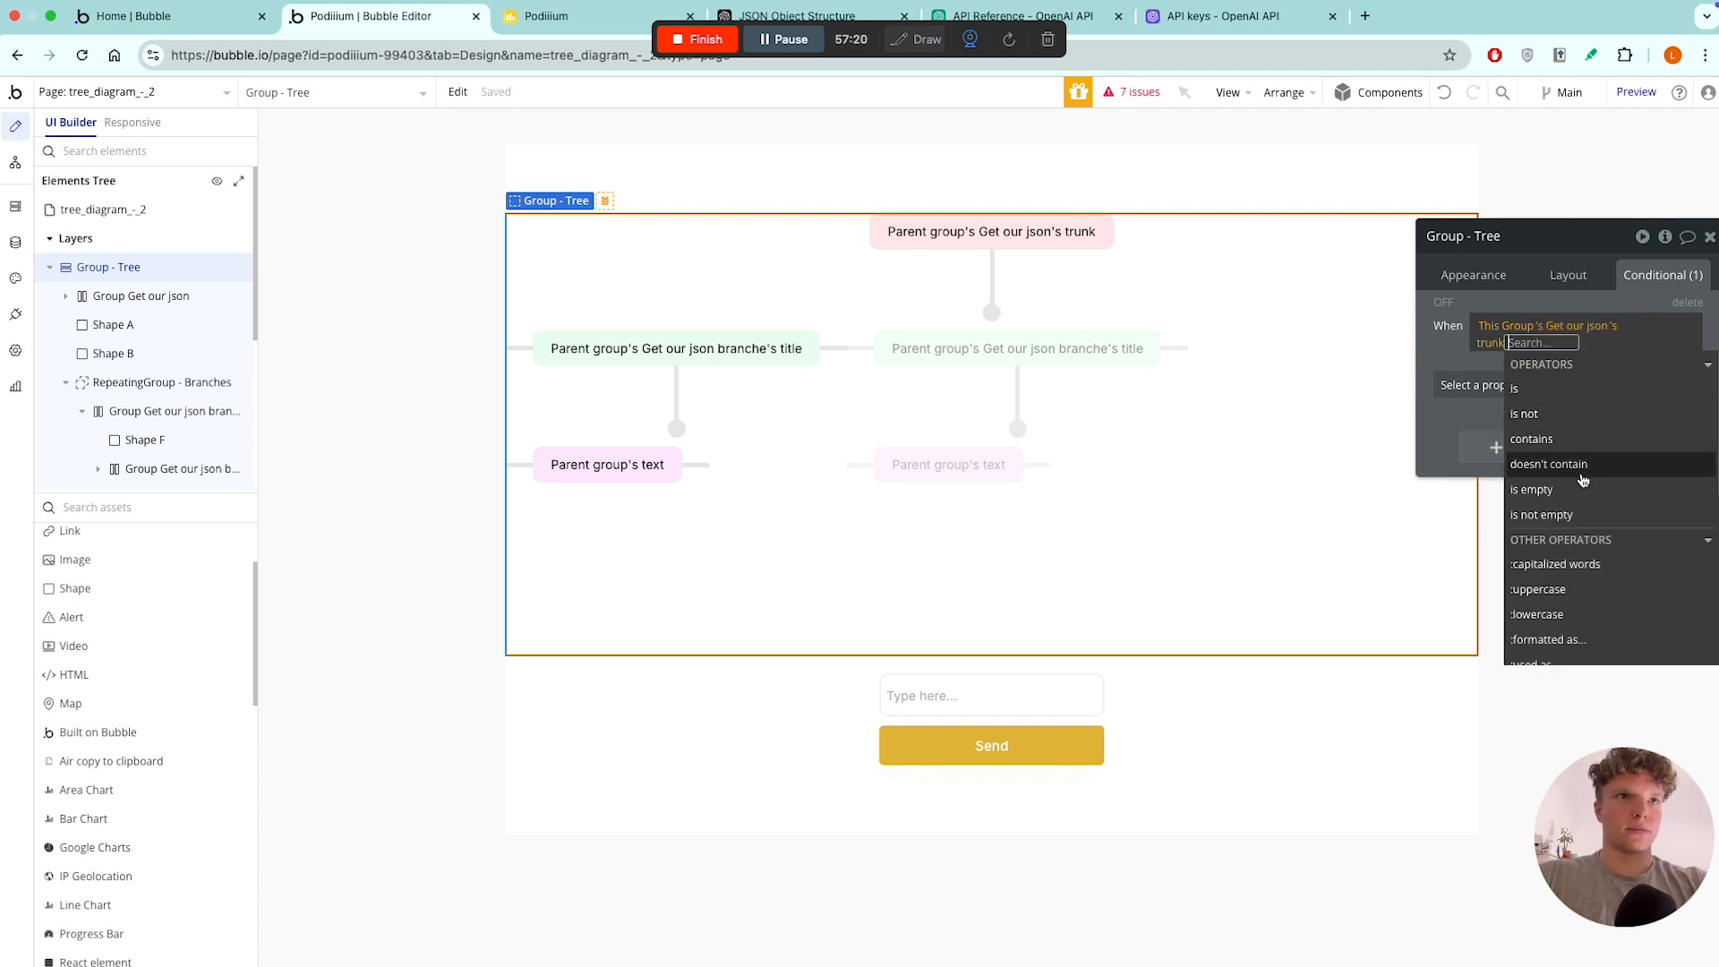
pyautogui.click(1580, 512)
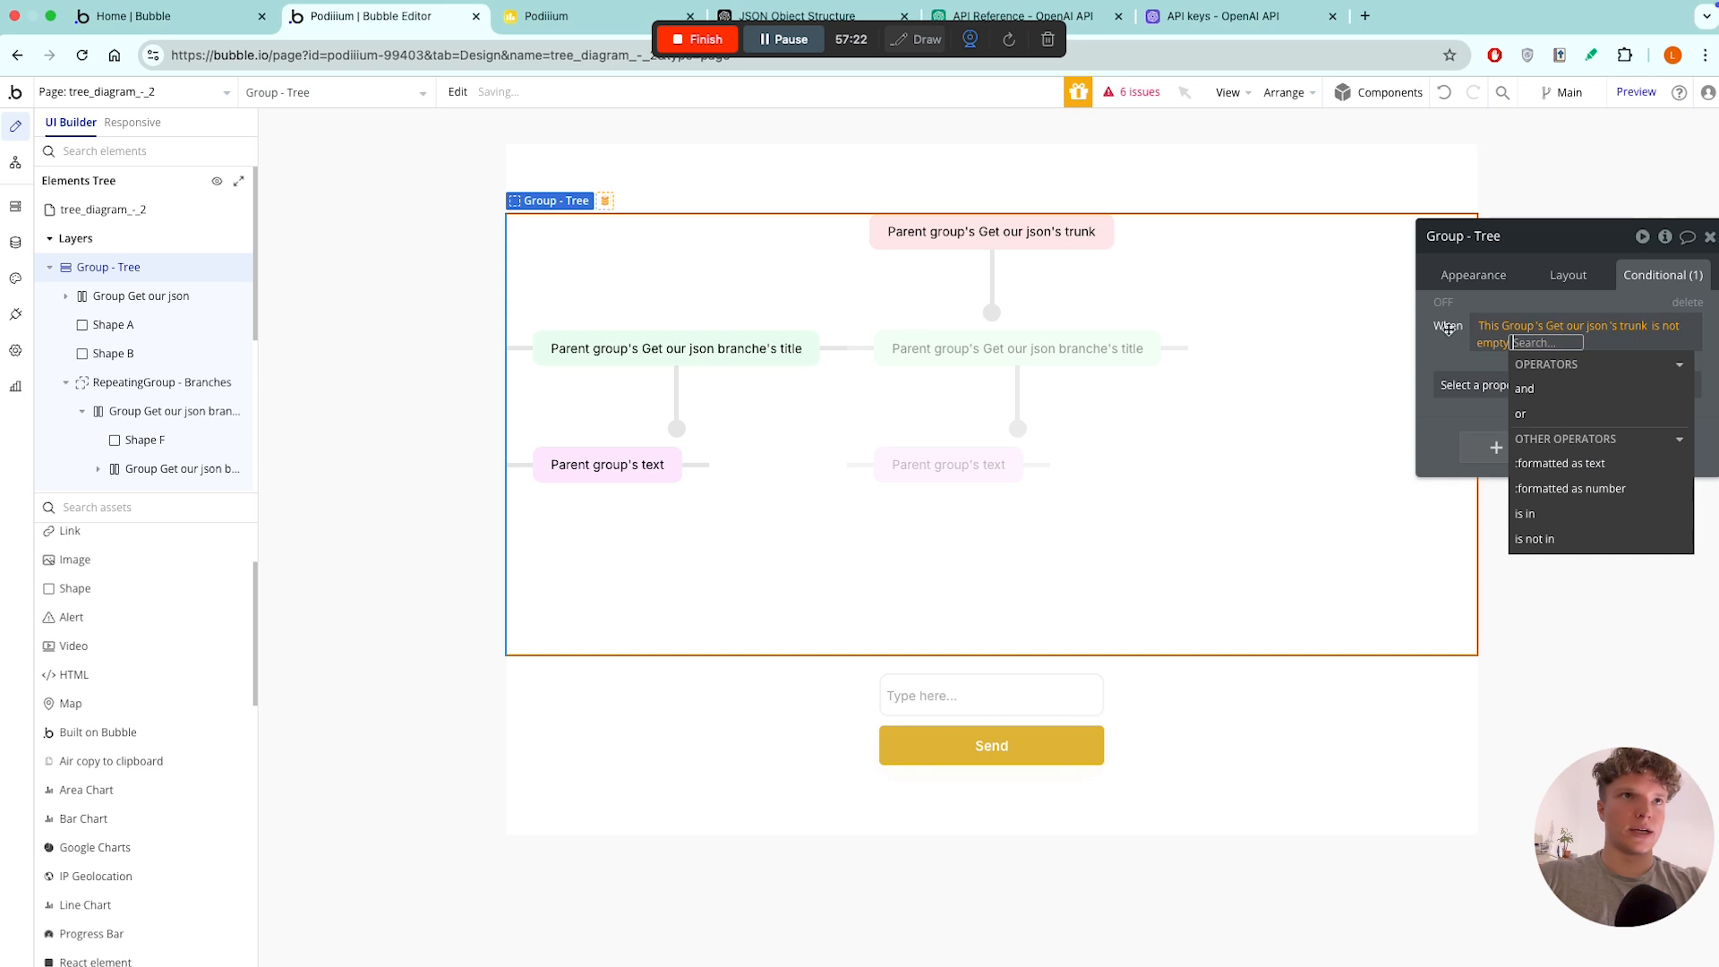
pyautogui.click(1634, 329)
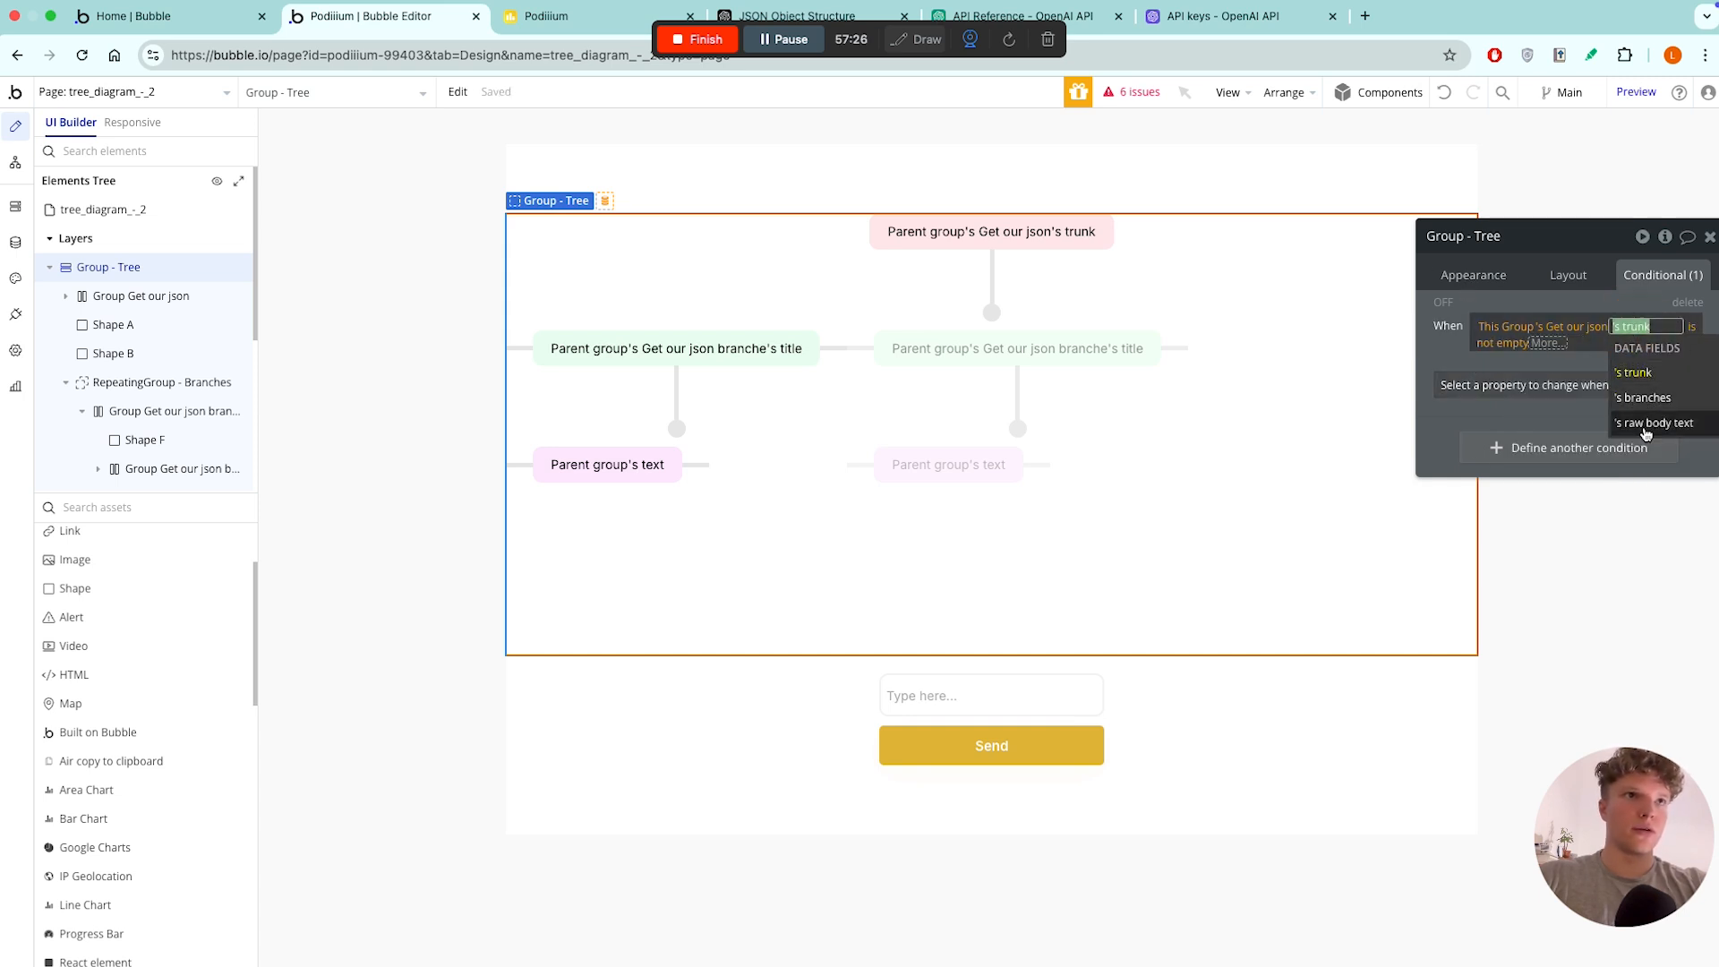
pyautogui.click(1566, 361)
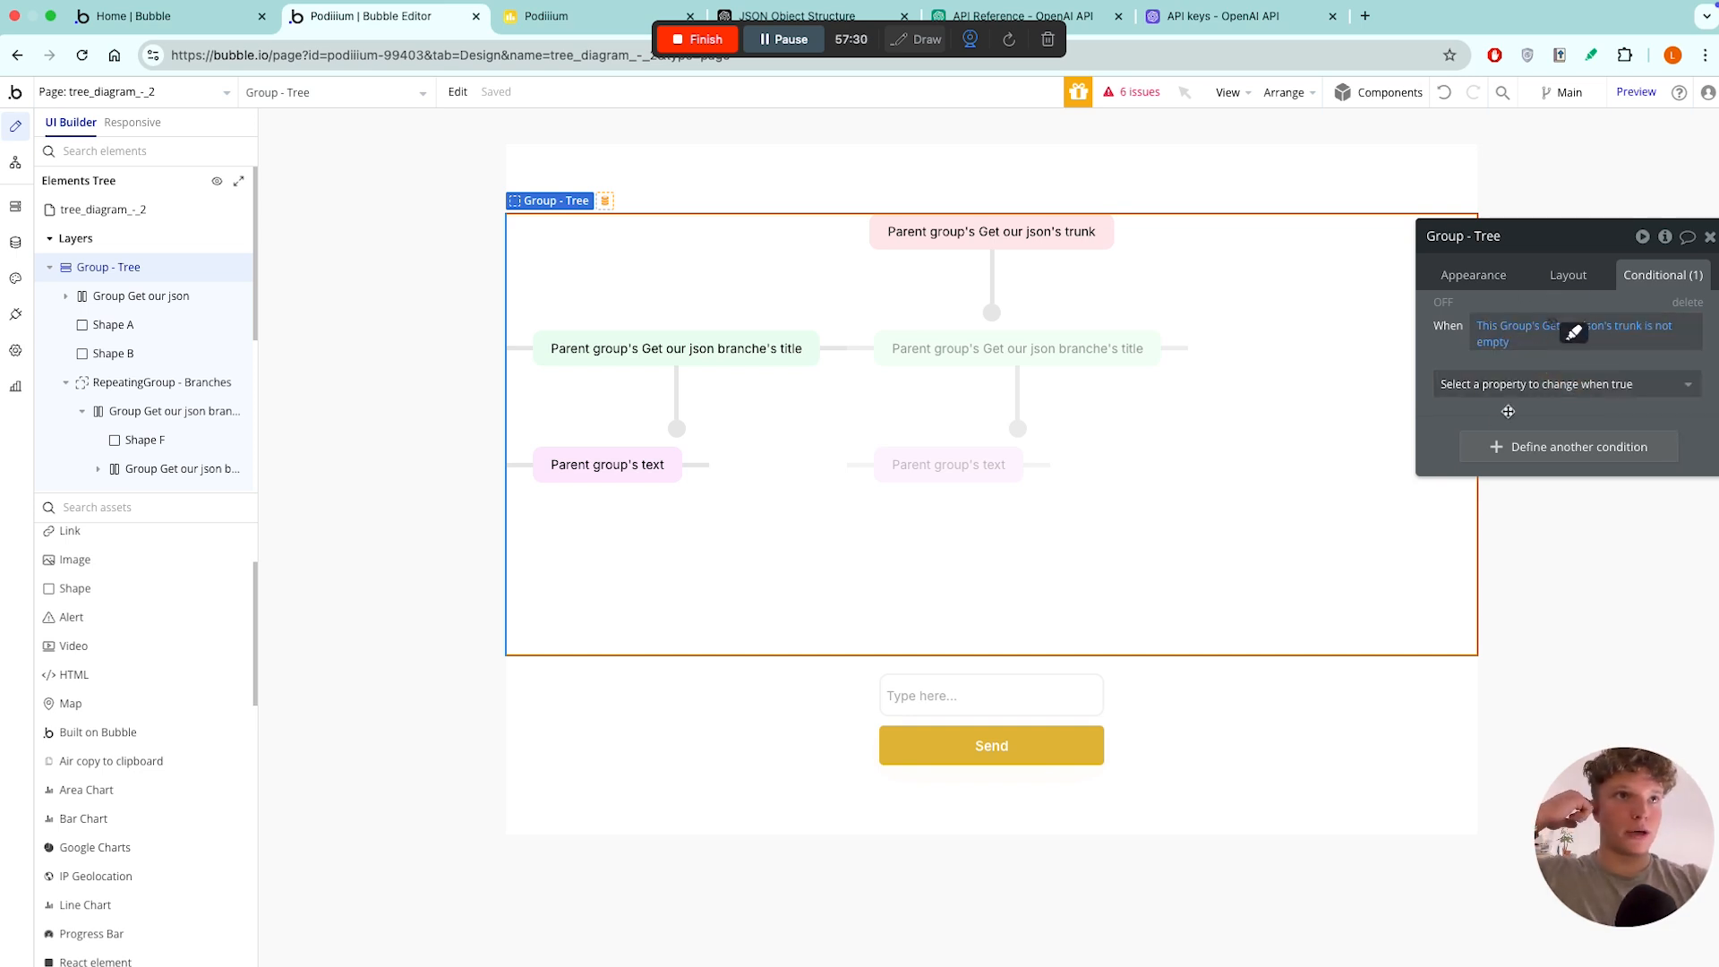
pyautogui.click(1534, 384)
pyautogui.click(1534, 441)
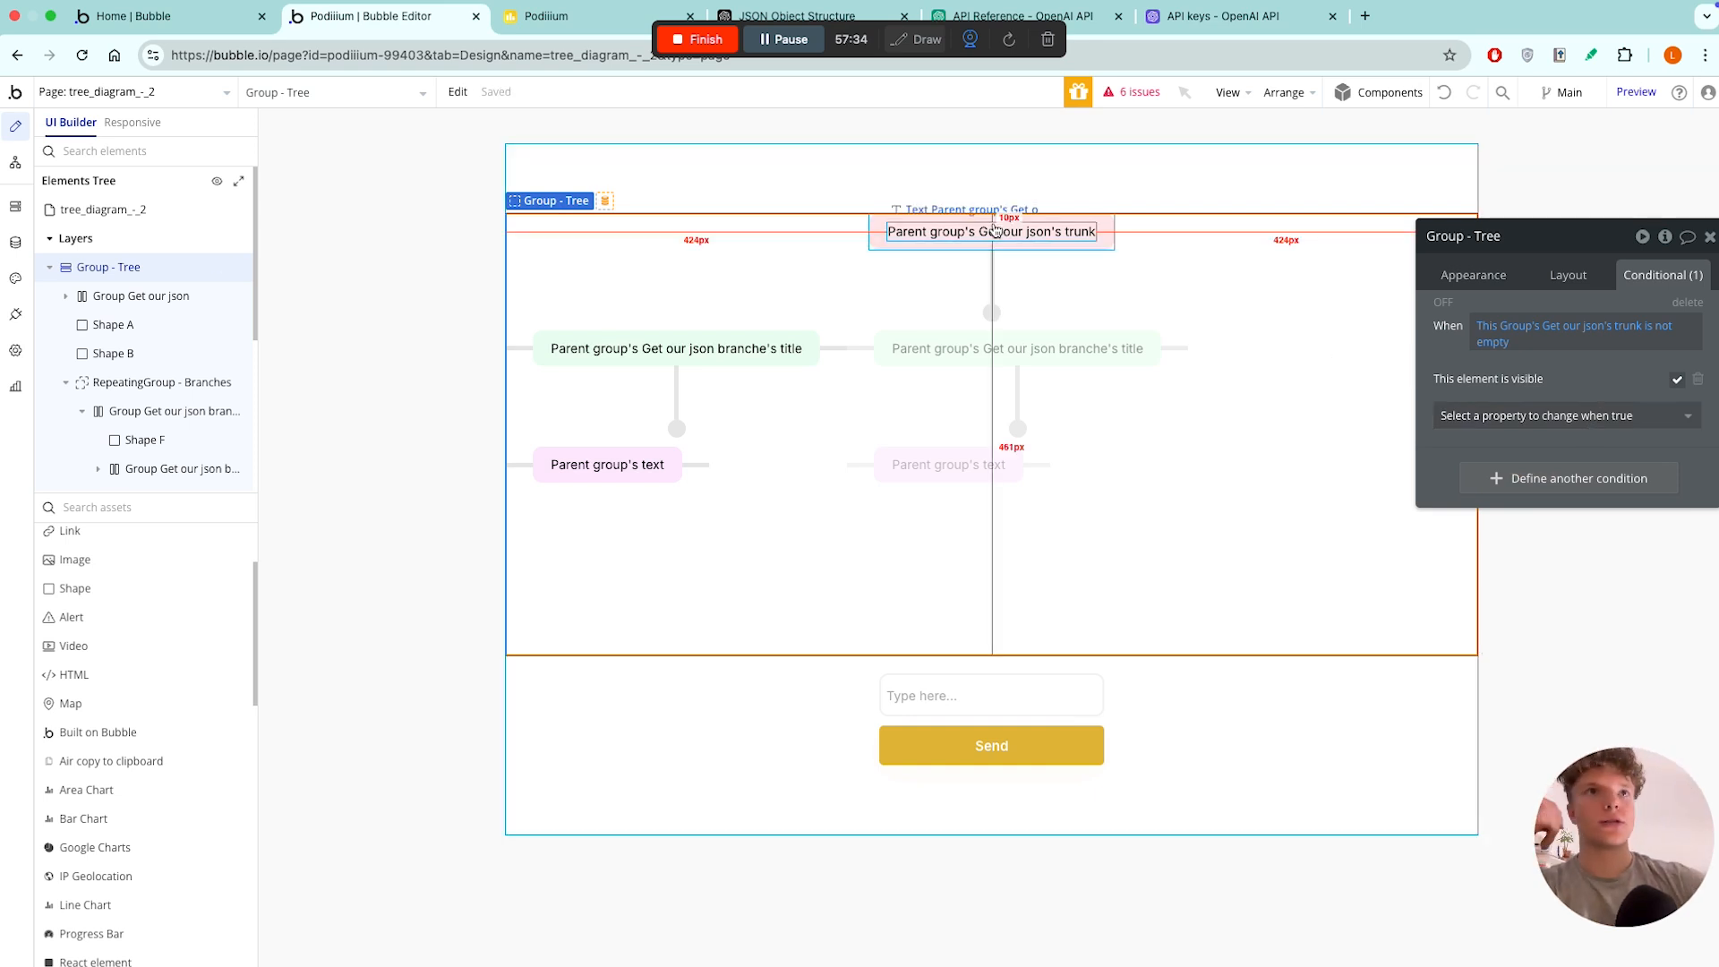
pyautogui.click(573, 16)
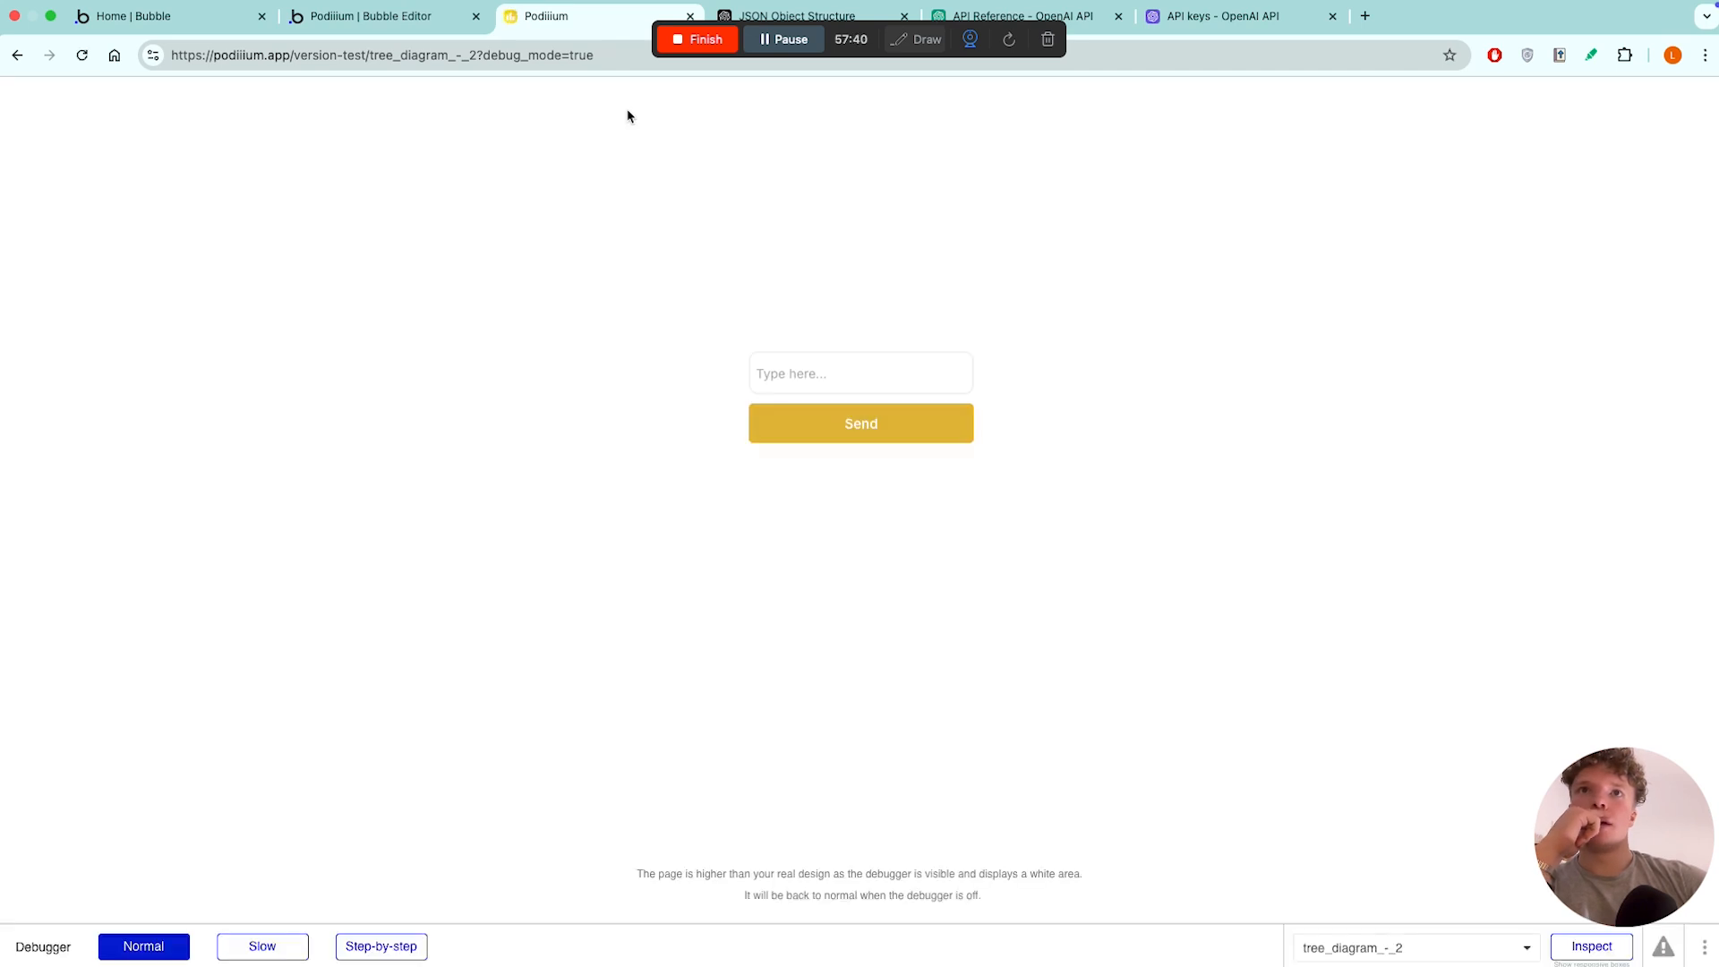
pyautogui.click(808, 374)
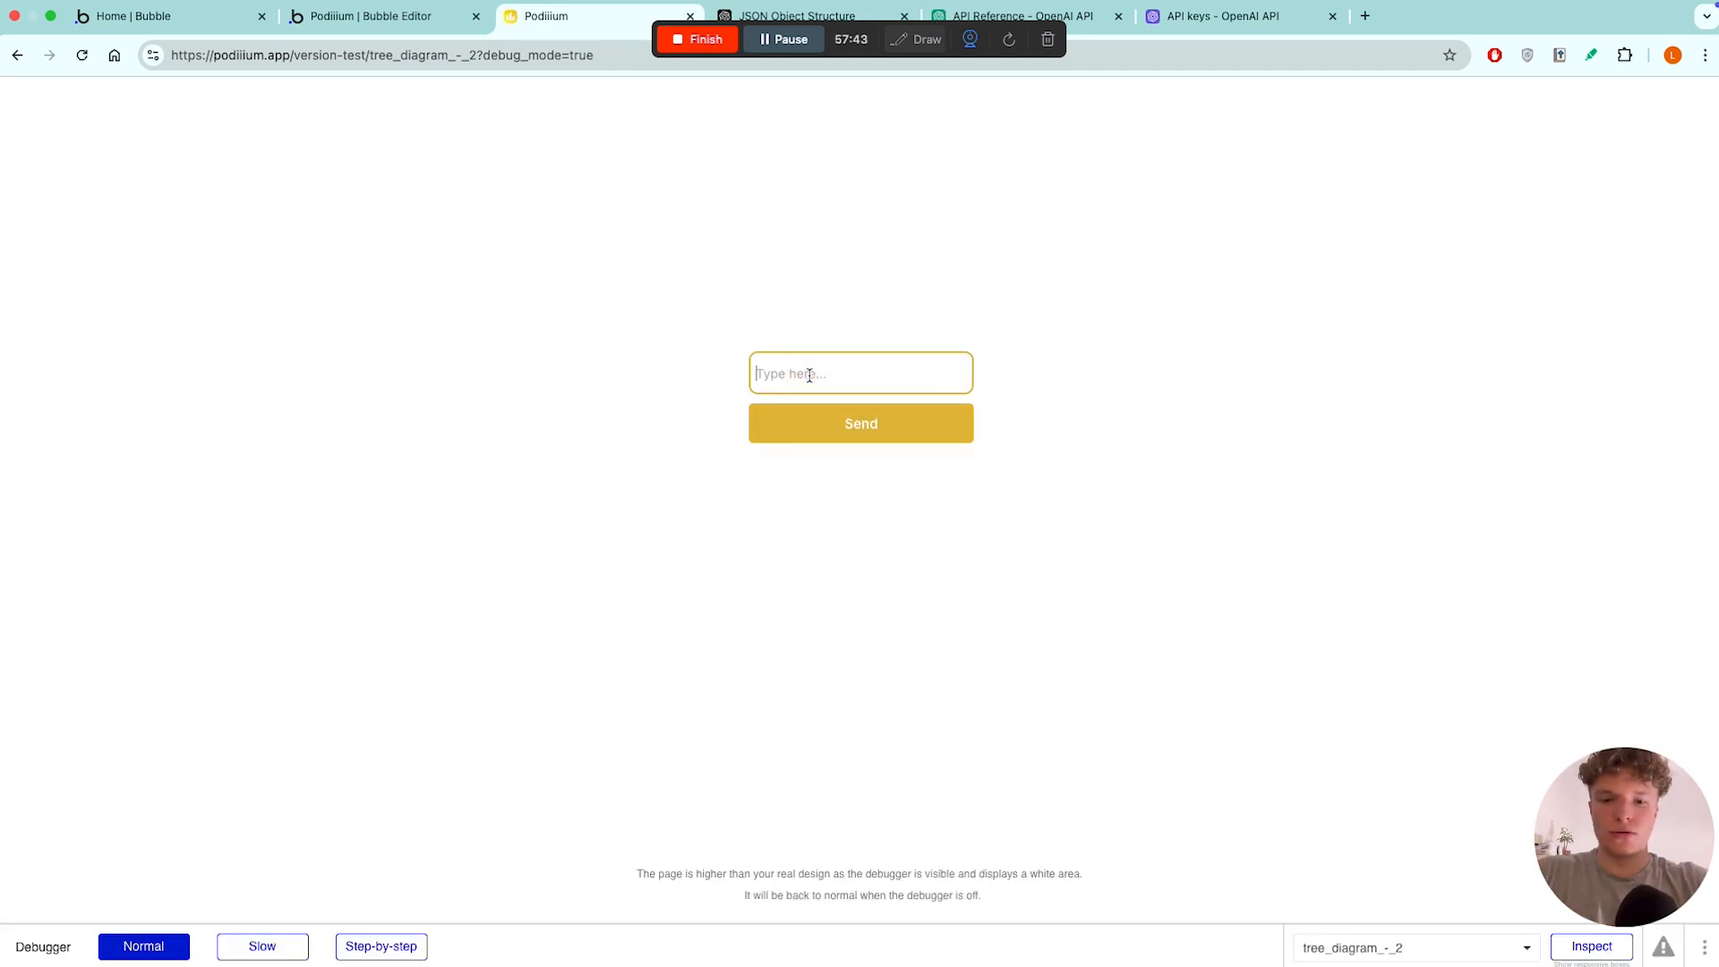
pyautogui.click(830, 410)
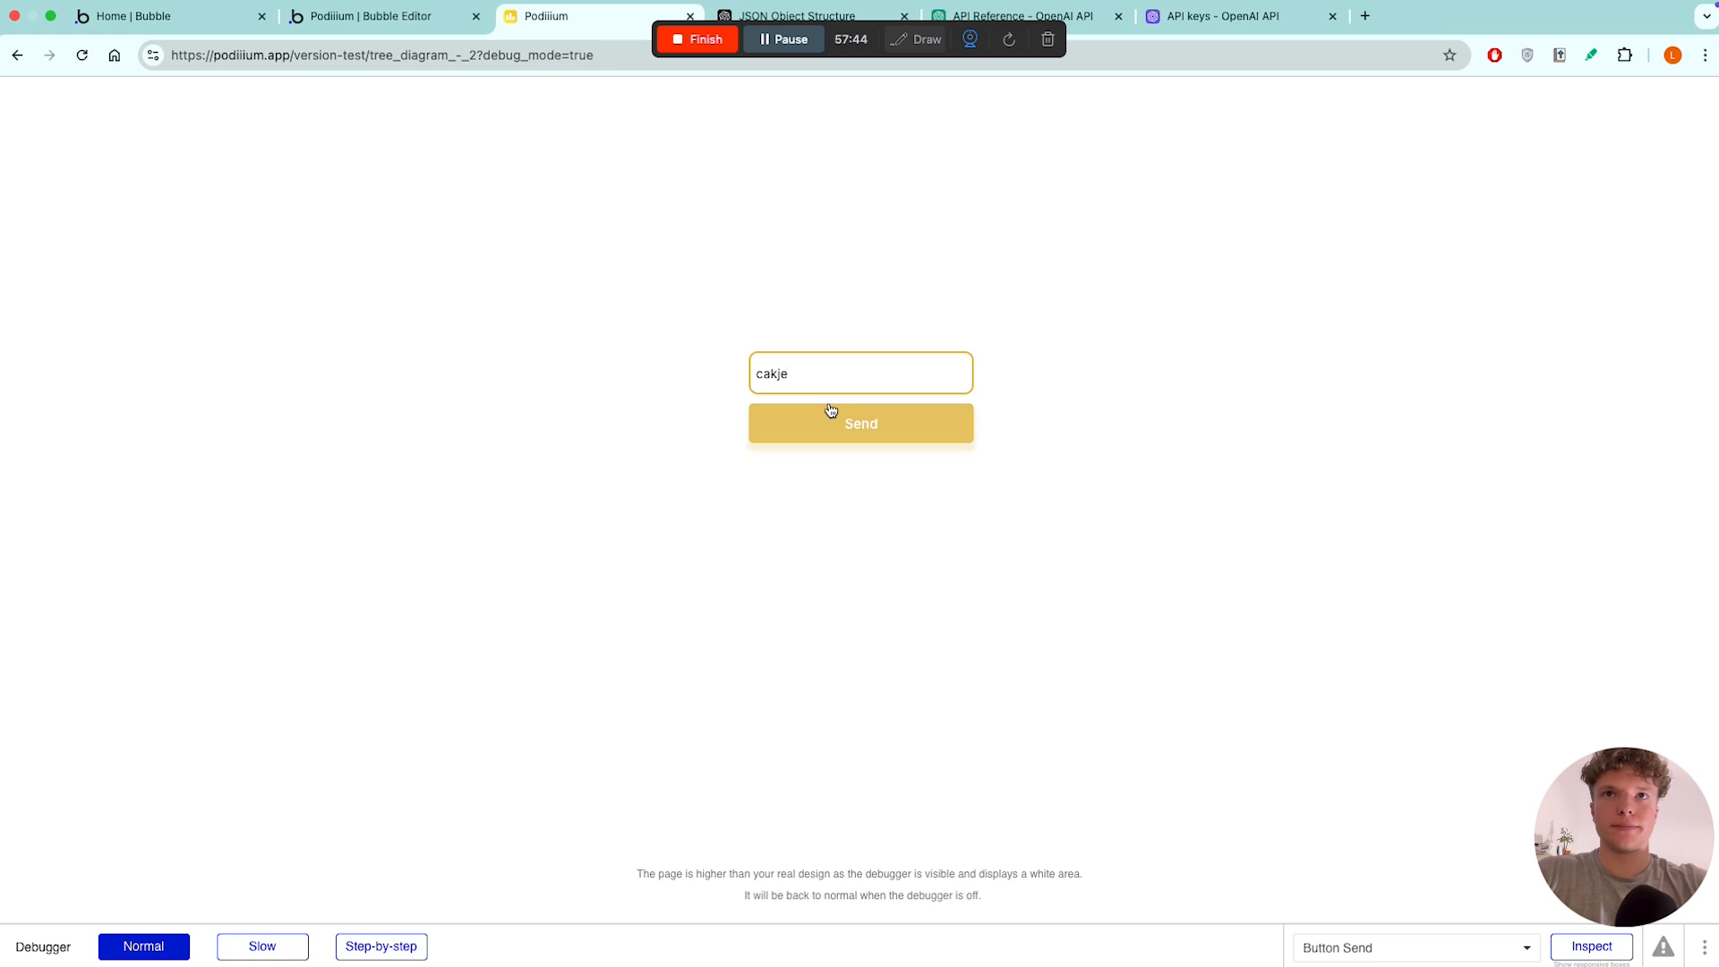
pyautogui.click(843, 426)
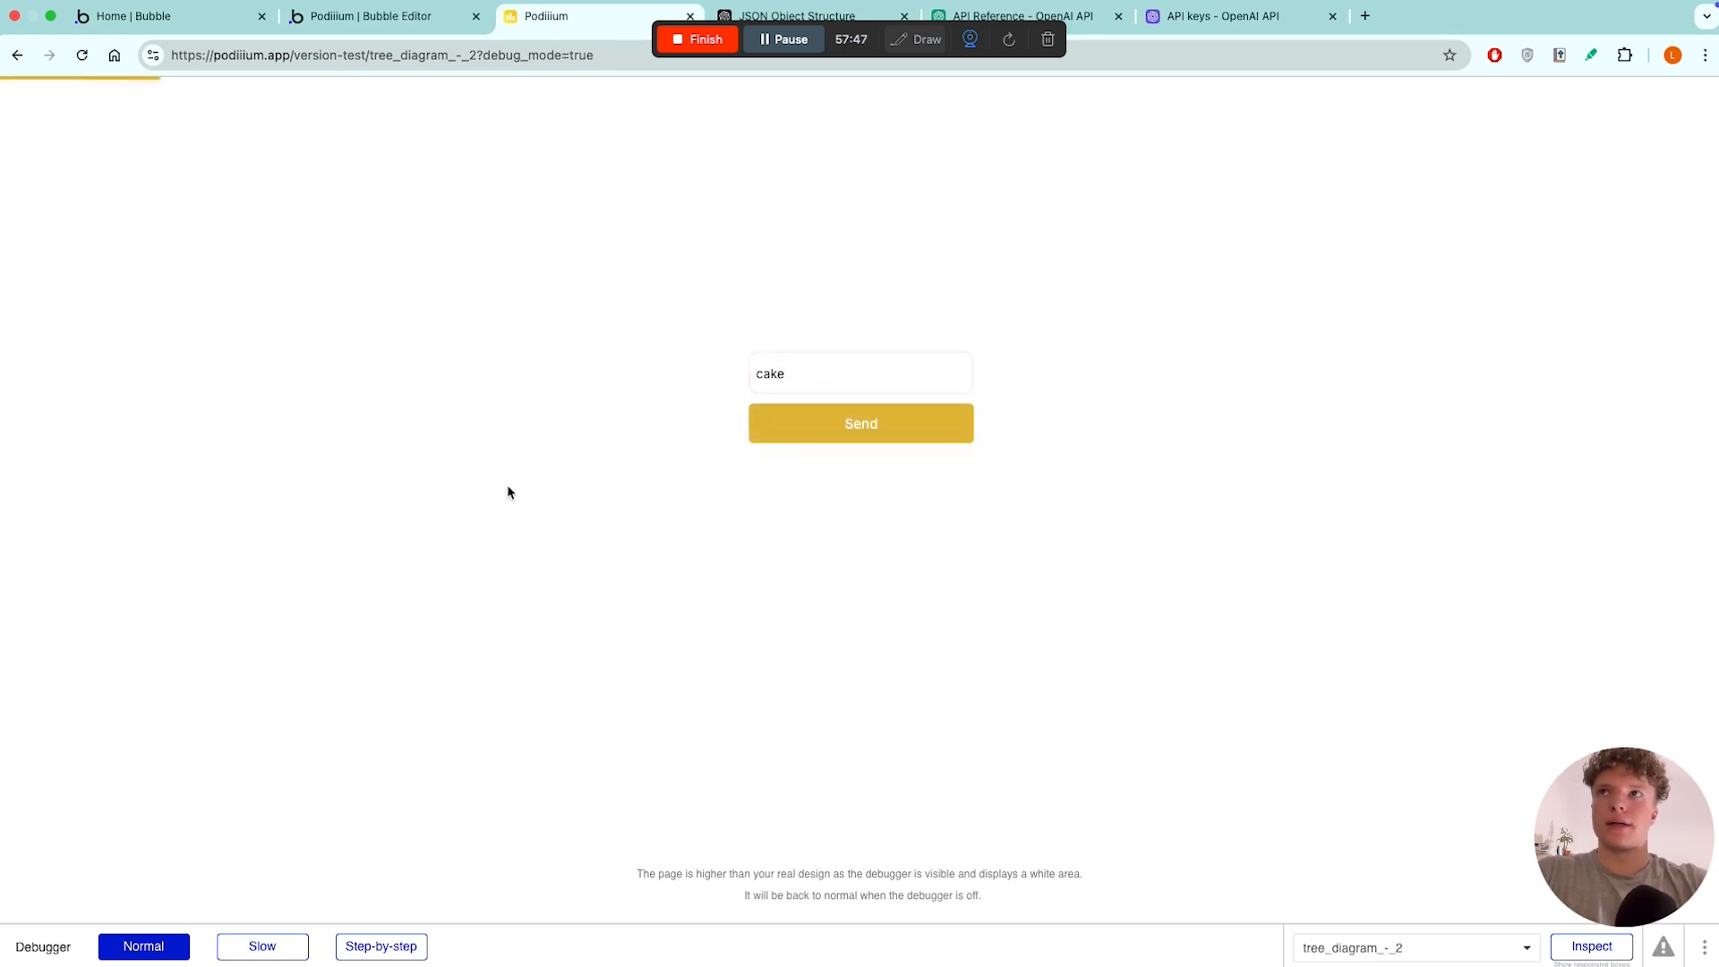
pyautogui.hscroll(5, 851, 290)
pyautogui.hscroll(-4, 850, 290)
pyautogui.hscroll(-8, 850, 291)
pyautogui.hscroll(3, 851, 295)
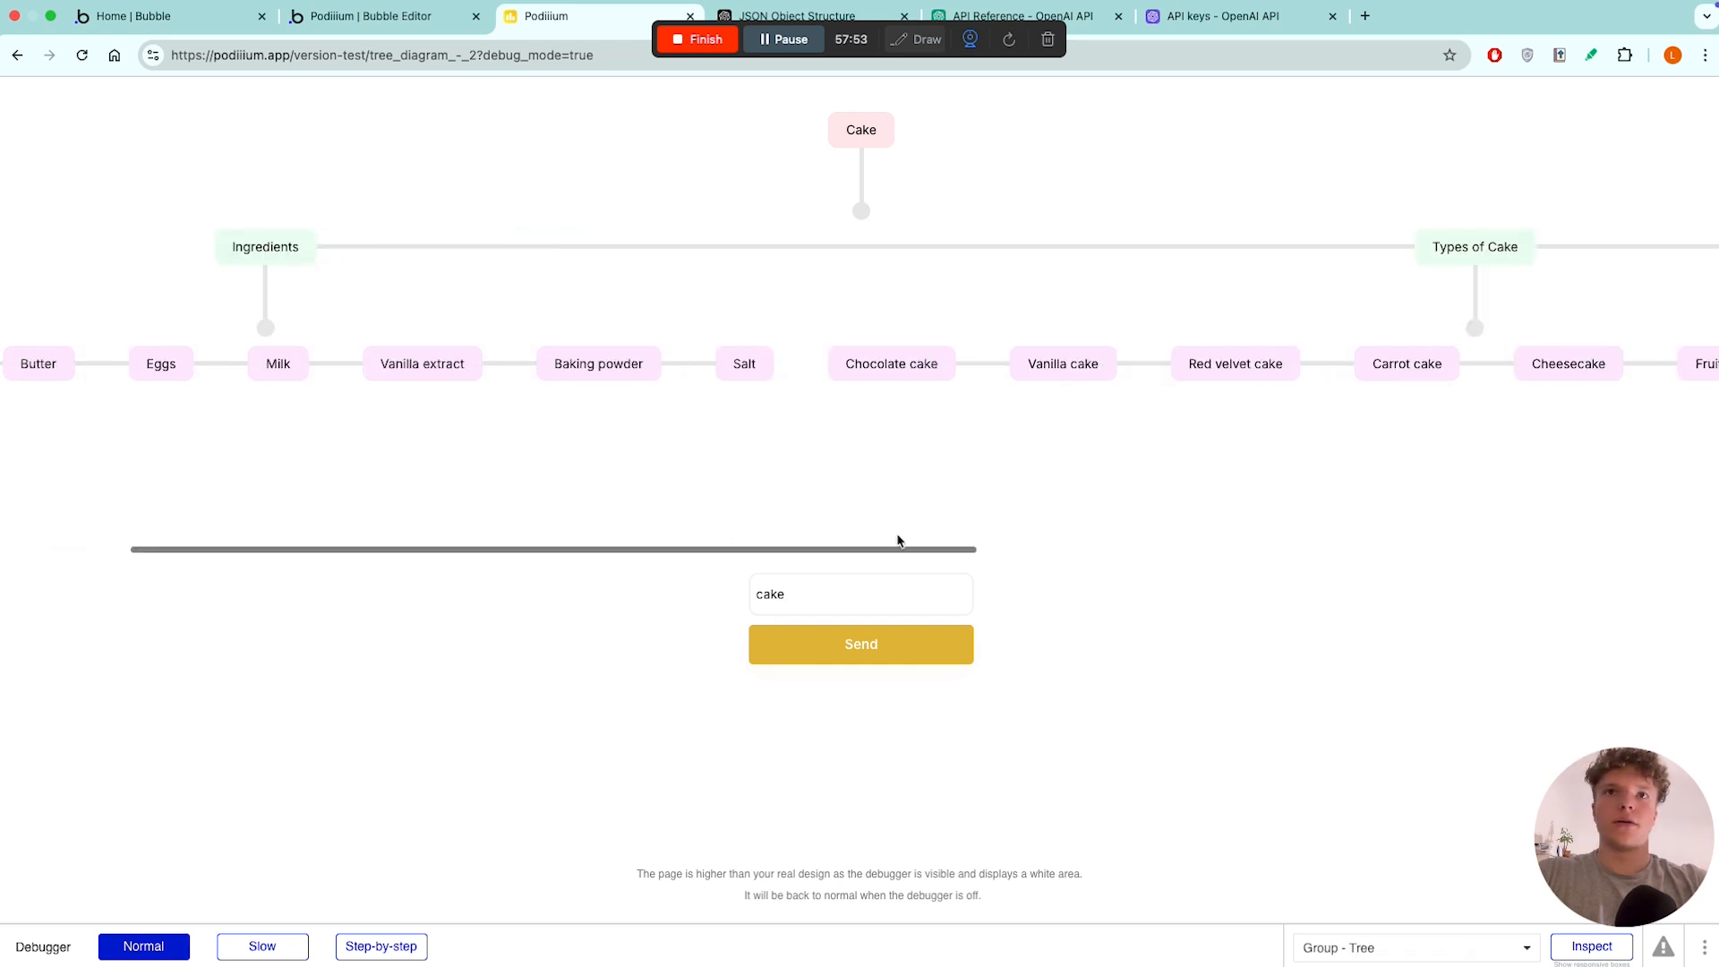
pyautogui.click(82, 55)
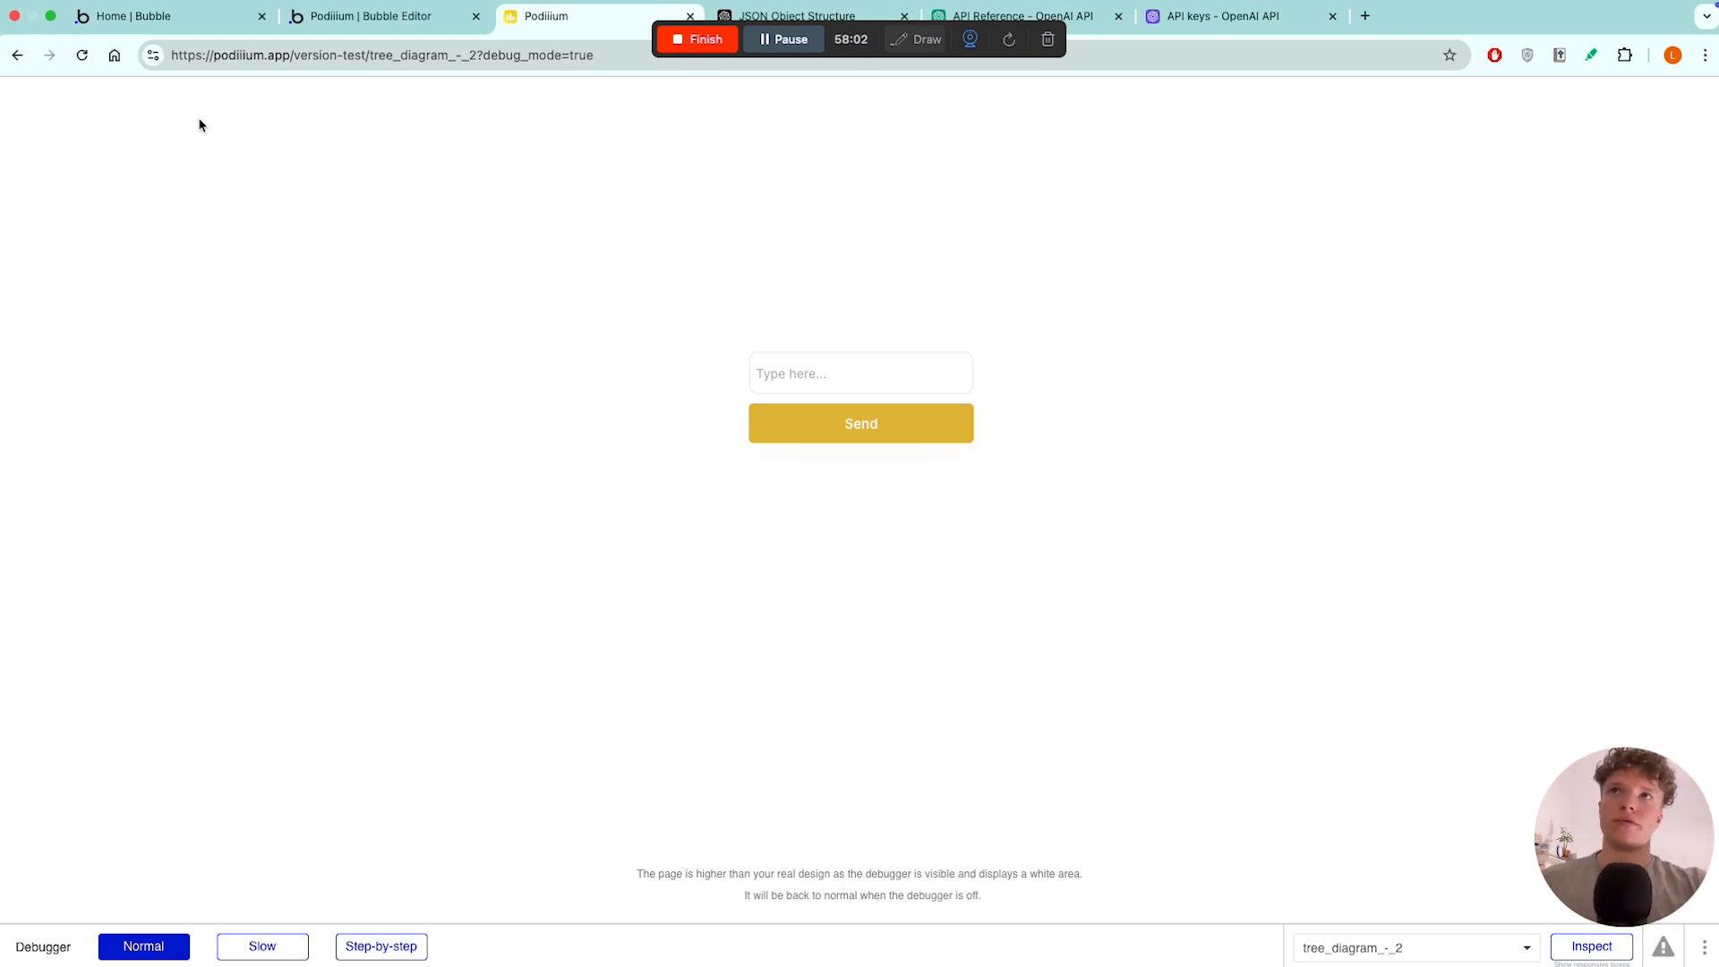
pyautogui.click(414, 18)
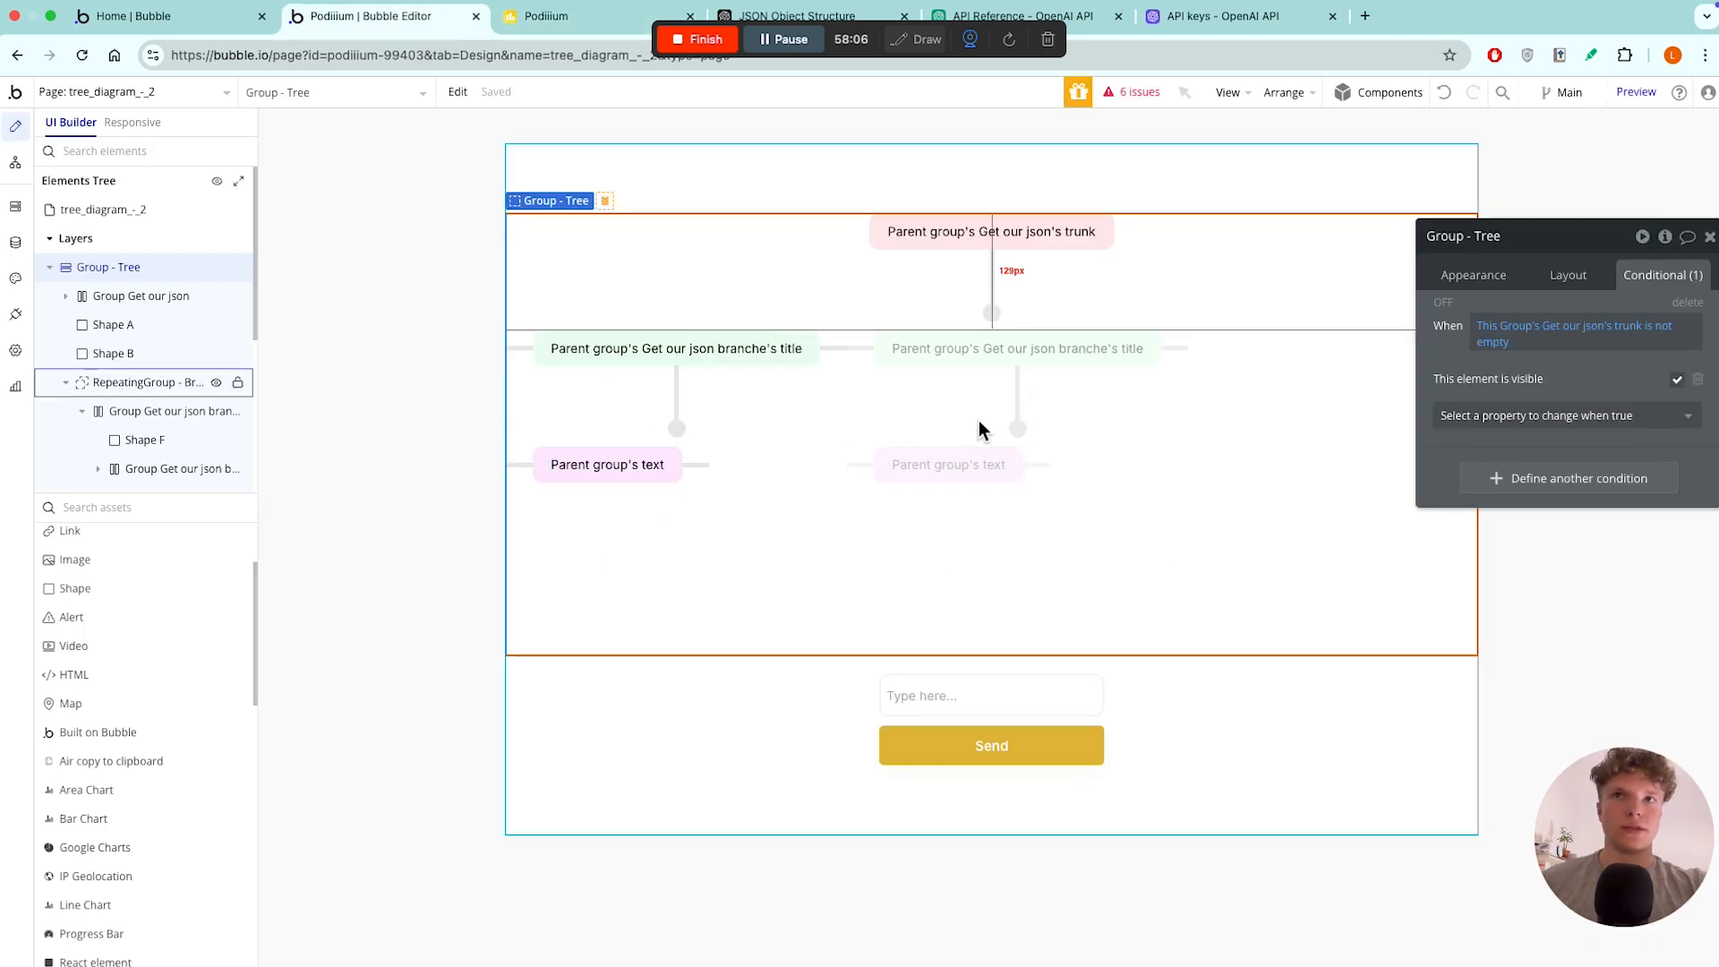
# - Review the Tree creation completions API call in Plugins, then switch to the page's workflows
pyautogui.click(15, 314)
pyautogui.scroll(12, 1099, 447)
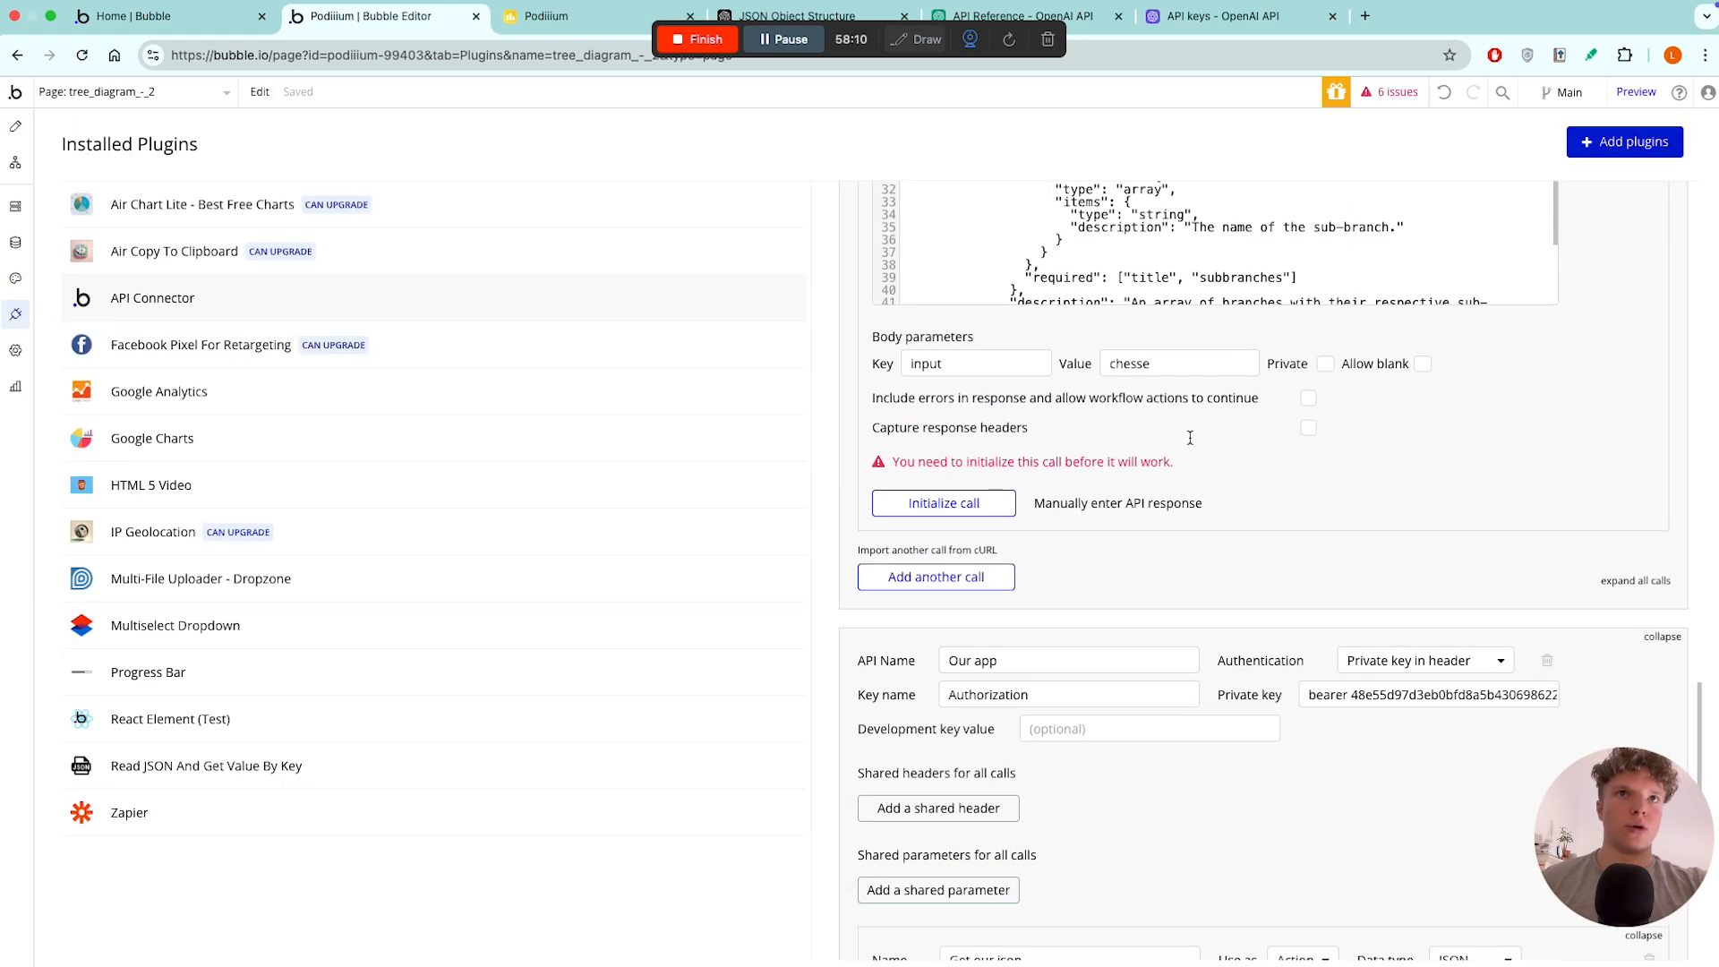
pyautogui.scroll(1, 1211, 426)
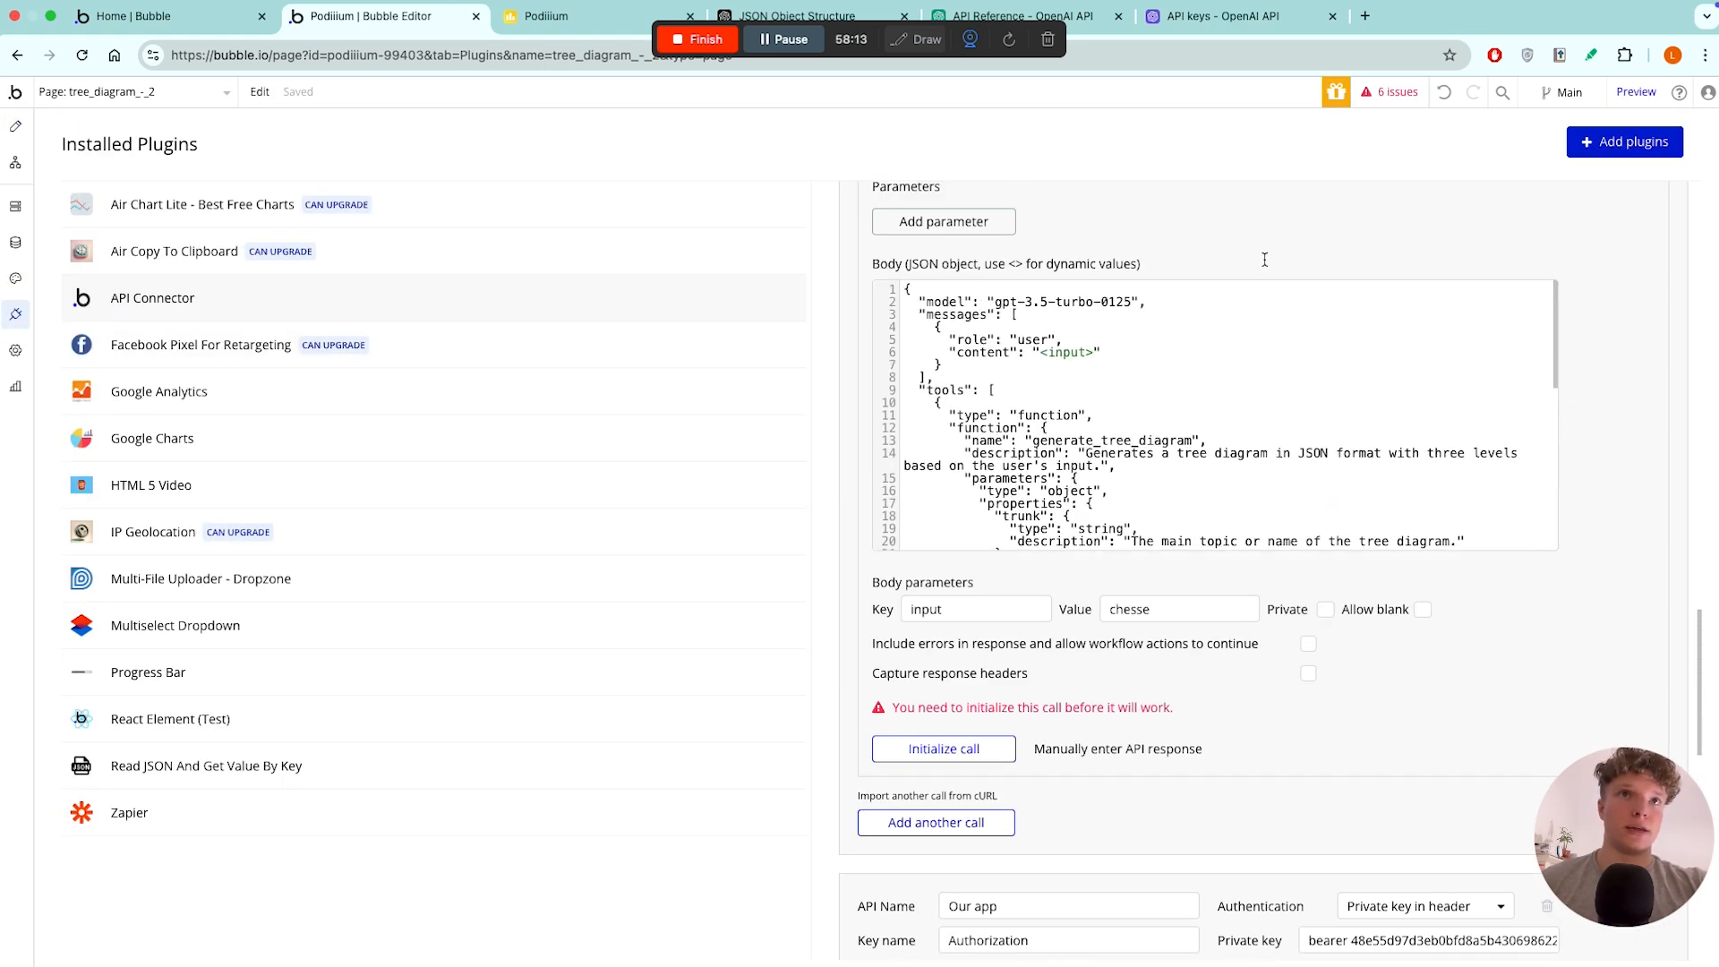
pyautogui.scroll(3, 1263, 268)
pyautogui.scroll(-5, 1188, 667)
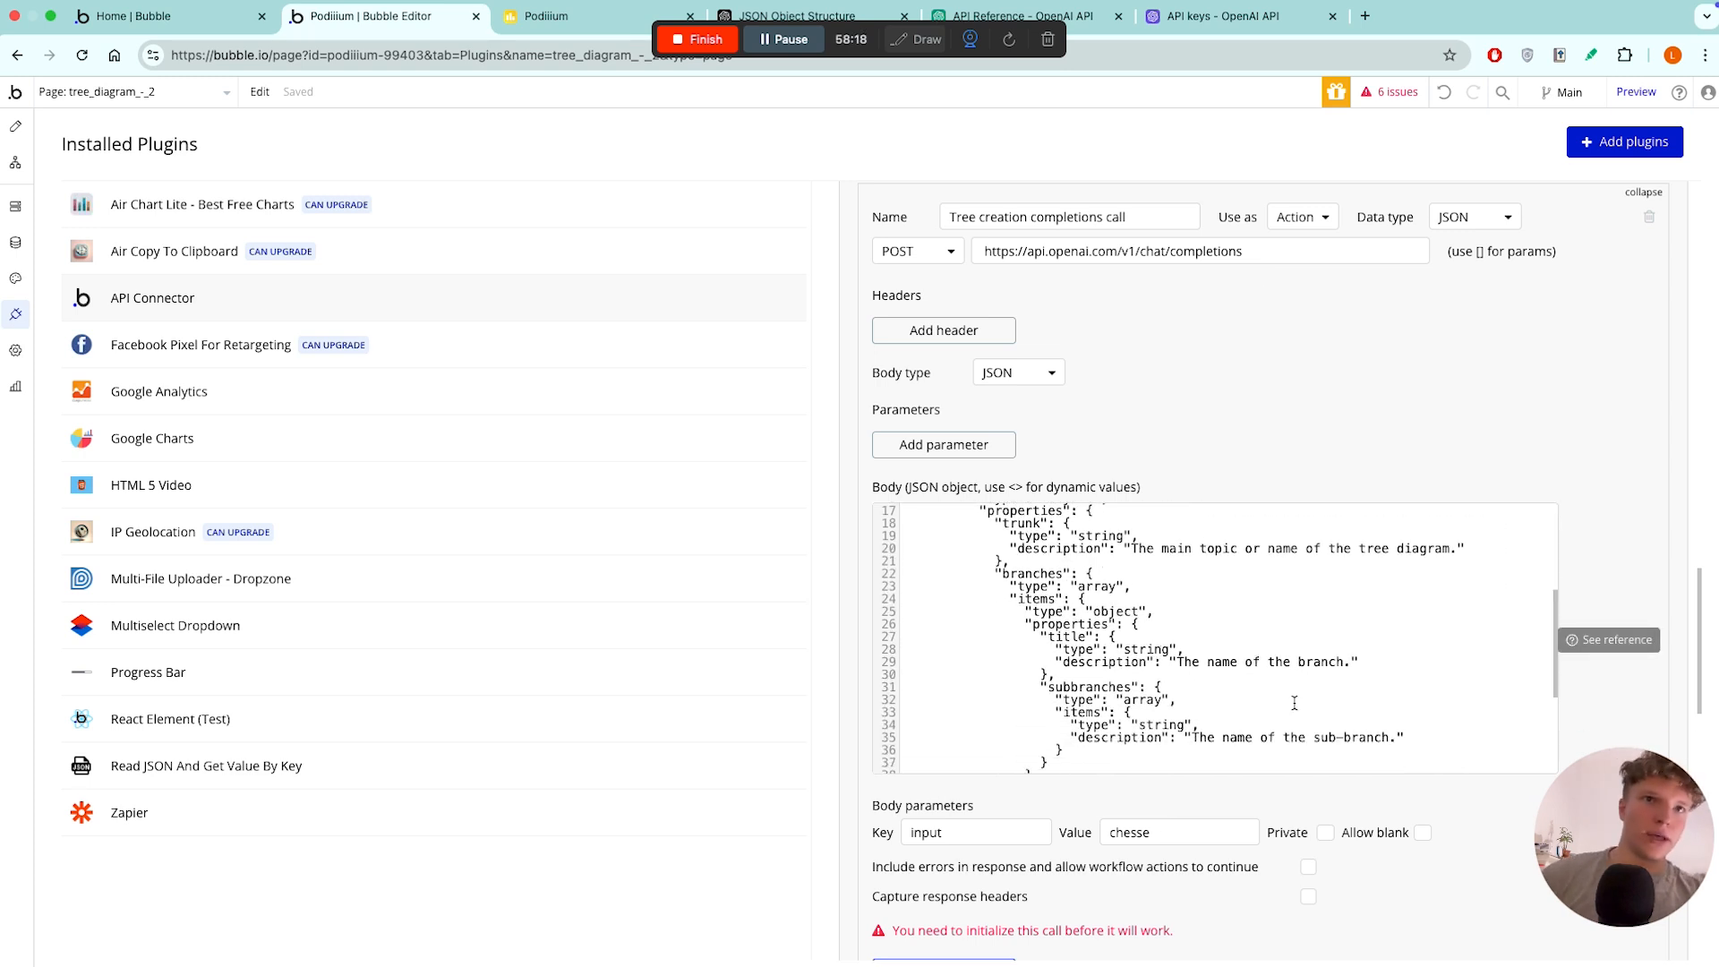
pyautogui.scroll(3, 1265, 667)
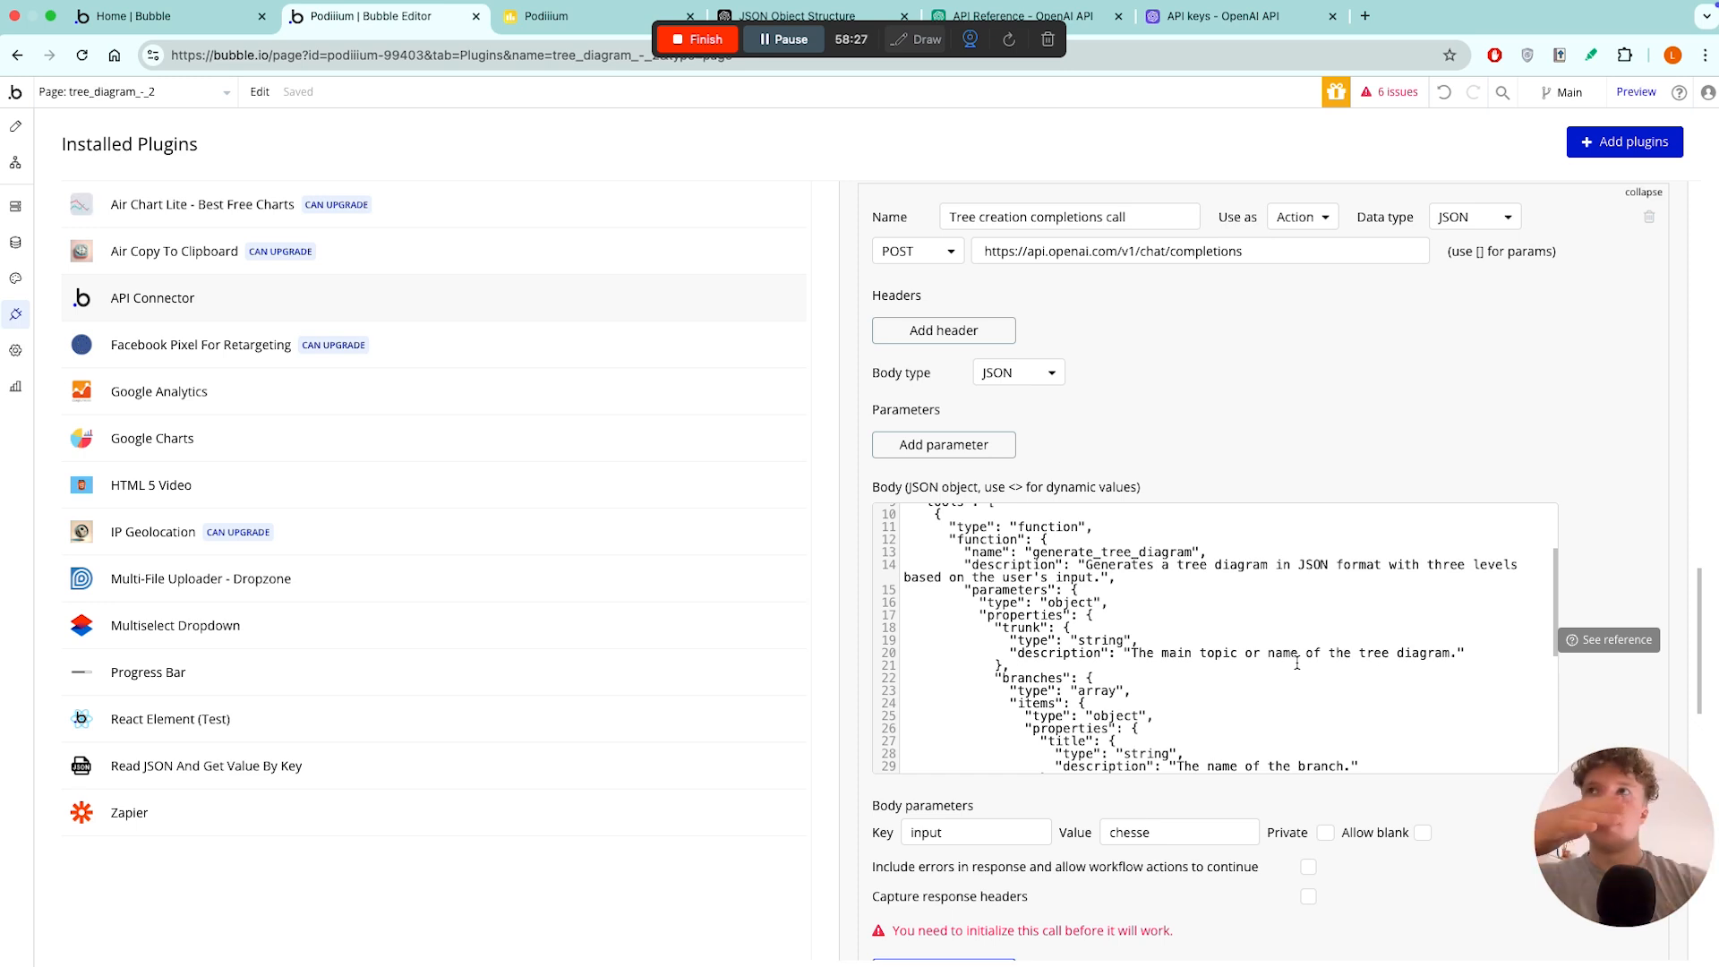
pyautogui.click(20, 165)
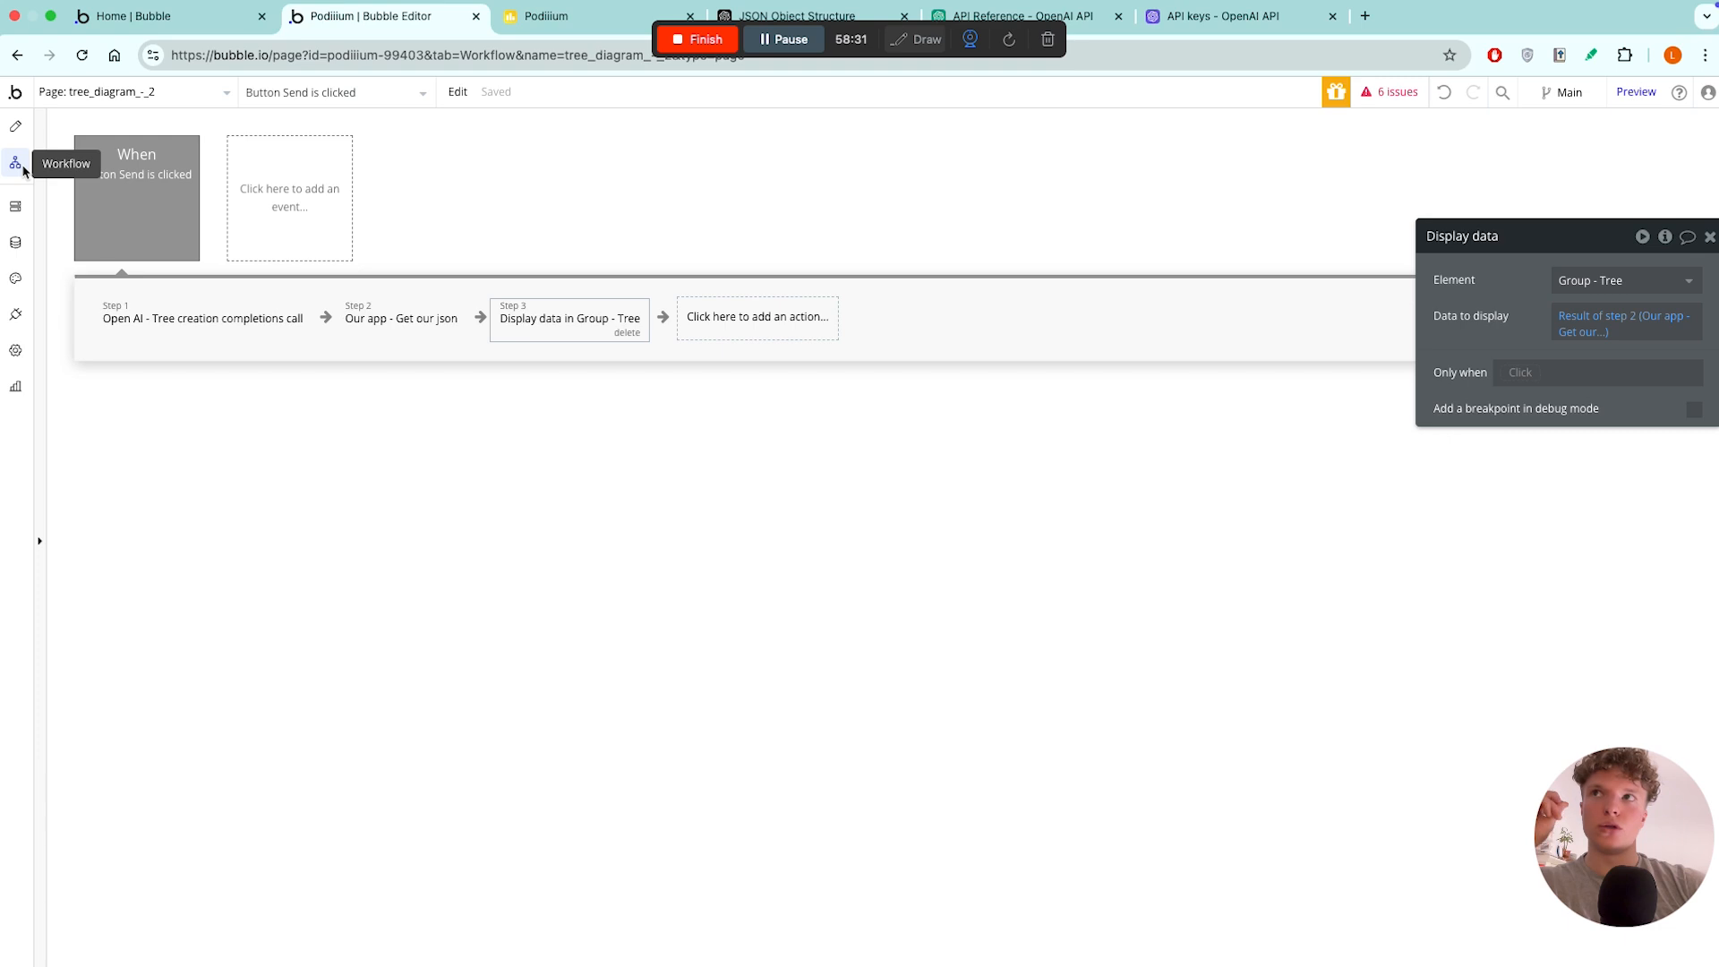